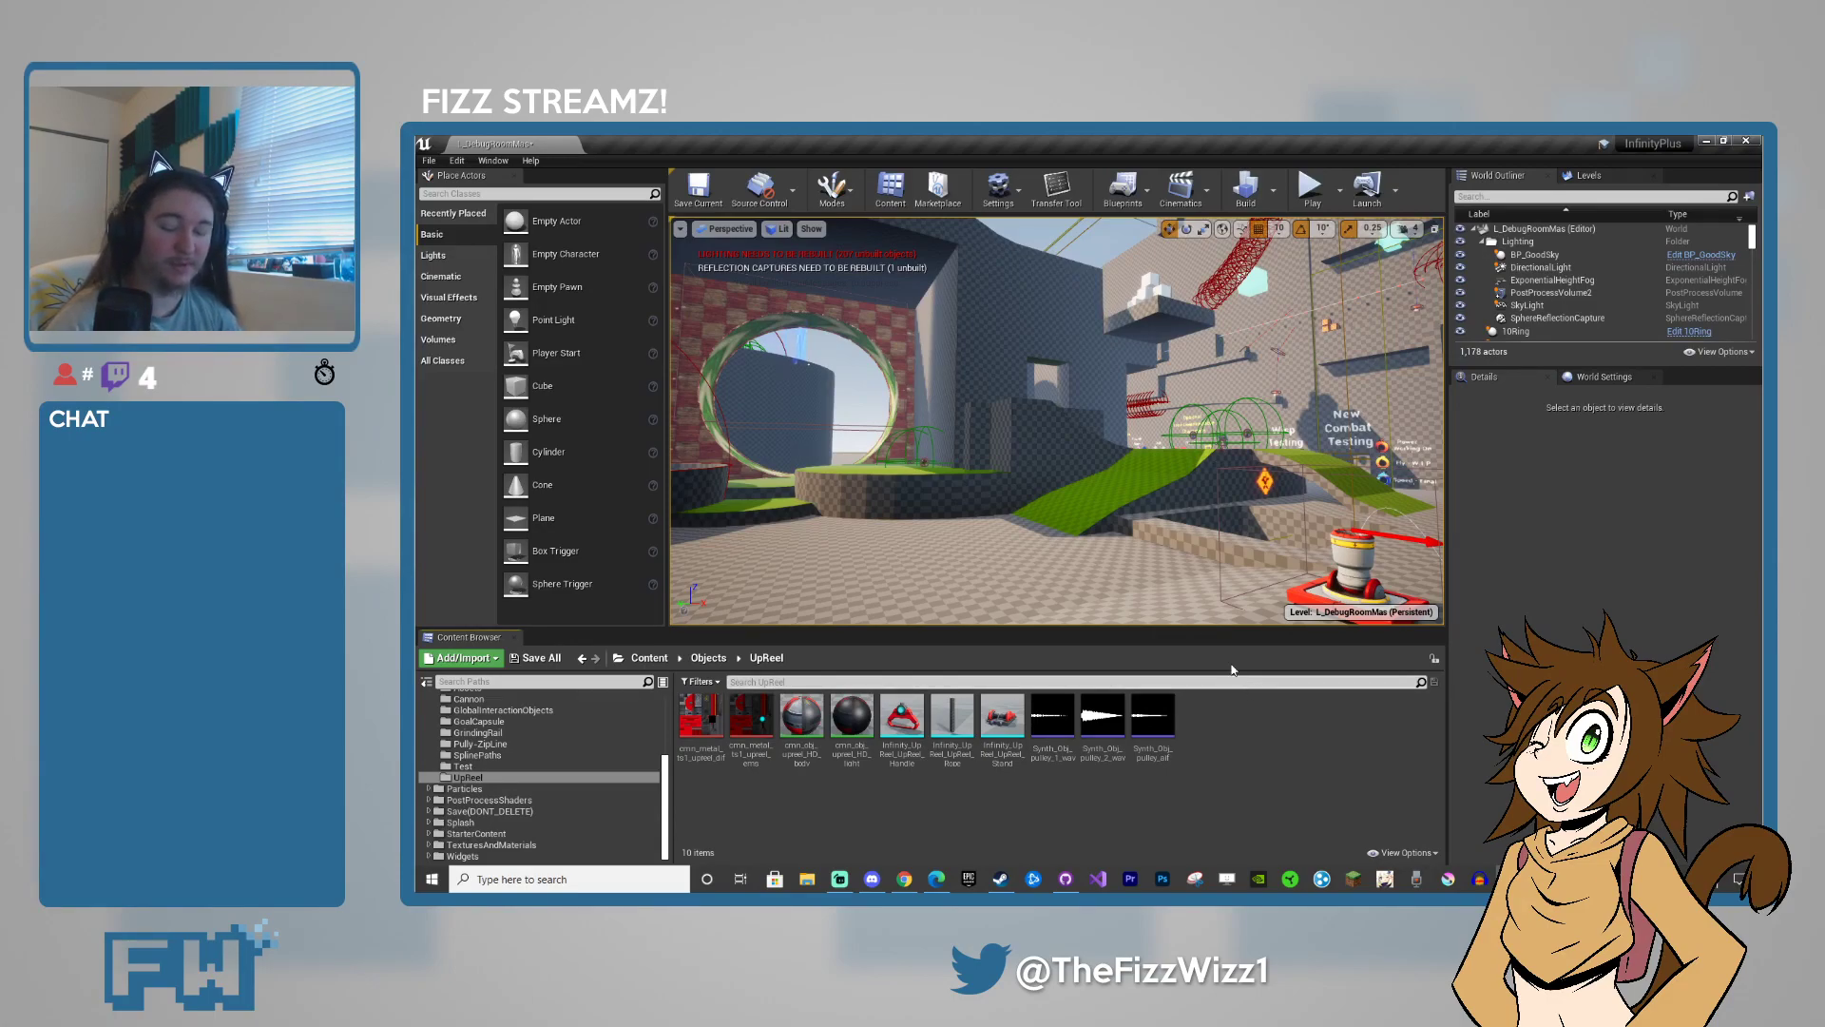
- Look over the debug room level through the large grassy loop and around the Sonic Infinity+ Debug Room sign
{"action": "right_click_drag", "start_coordinate": [1133, 468], "coordinate": [960, 445]}
{"action": "key", "text": "w"}
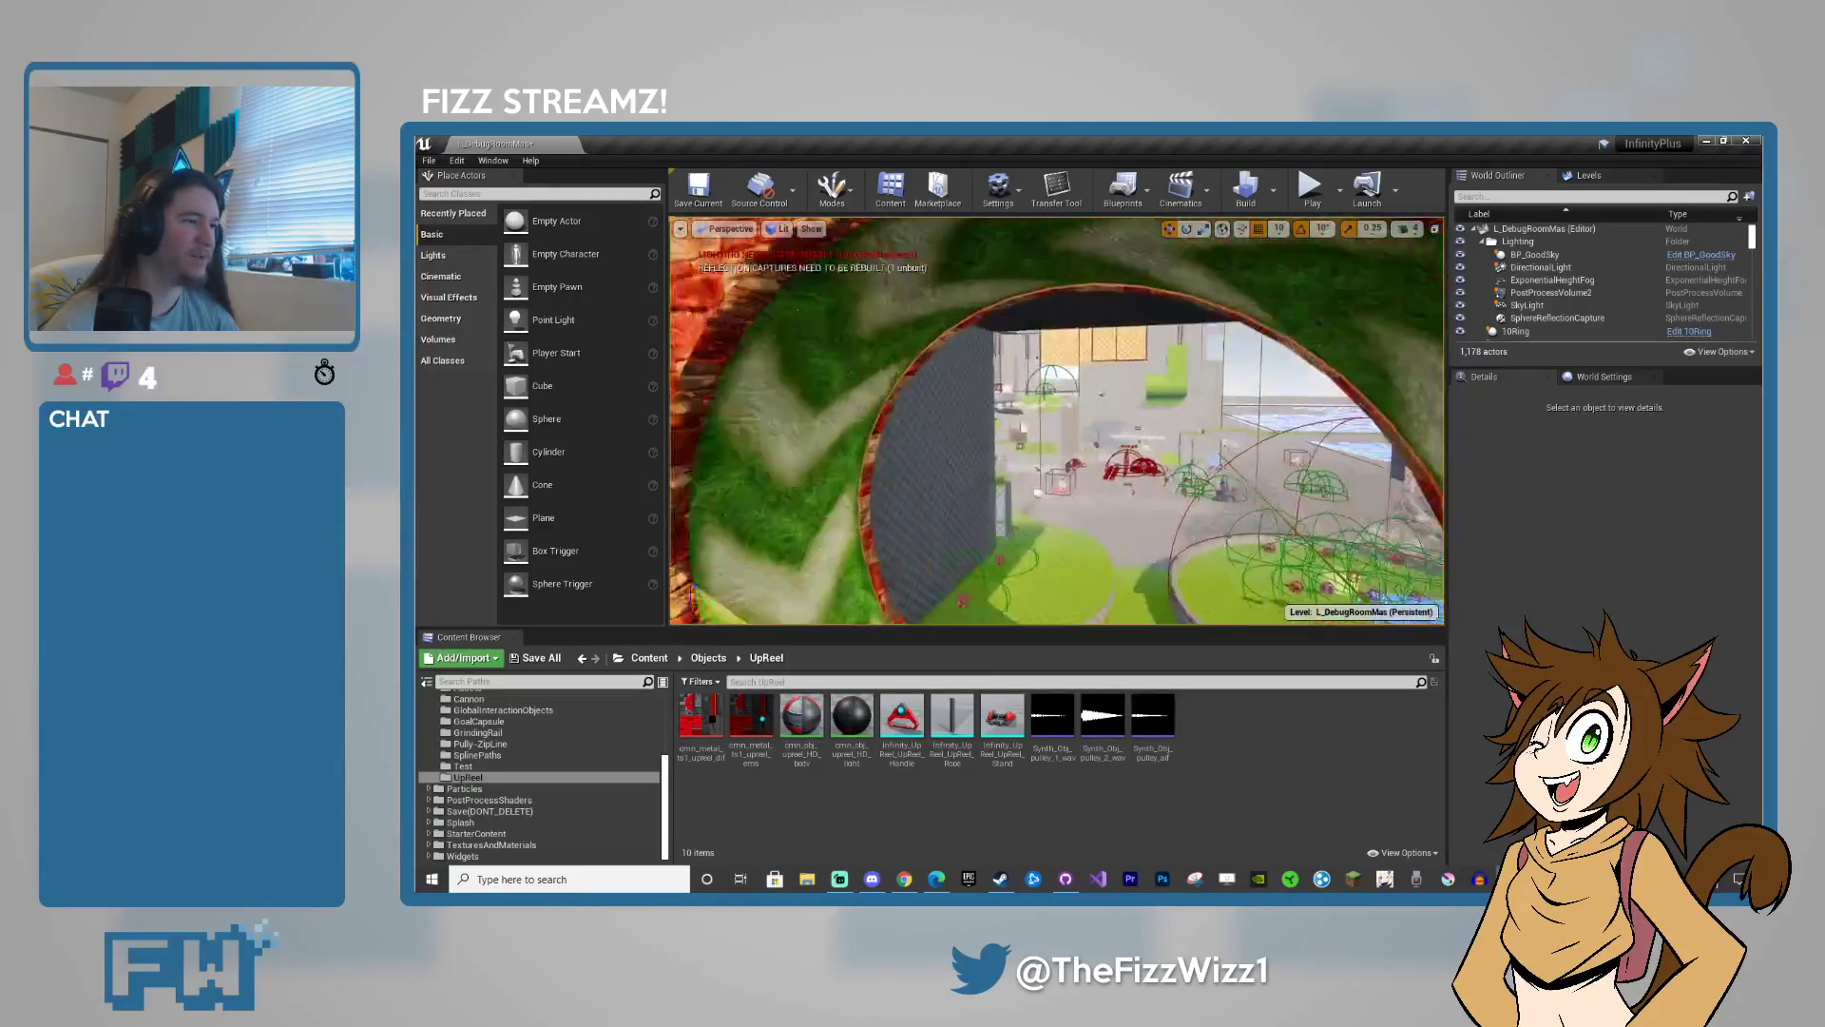
{"action": "key", "text": "w"}
{"action": "right_click_drag", "start_coordinate": [1057, 420], "coordinate": [1330, 438]}
{"action": "right_click_drag", "start_coordinate": [941, 452], "coordinate": [898, 518]}
- Switch to GitHub Desktop, check the repository for local changes, and move its window away from the level view
{"action": "left_click", "coordinate": [1066, 878]}
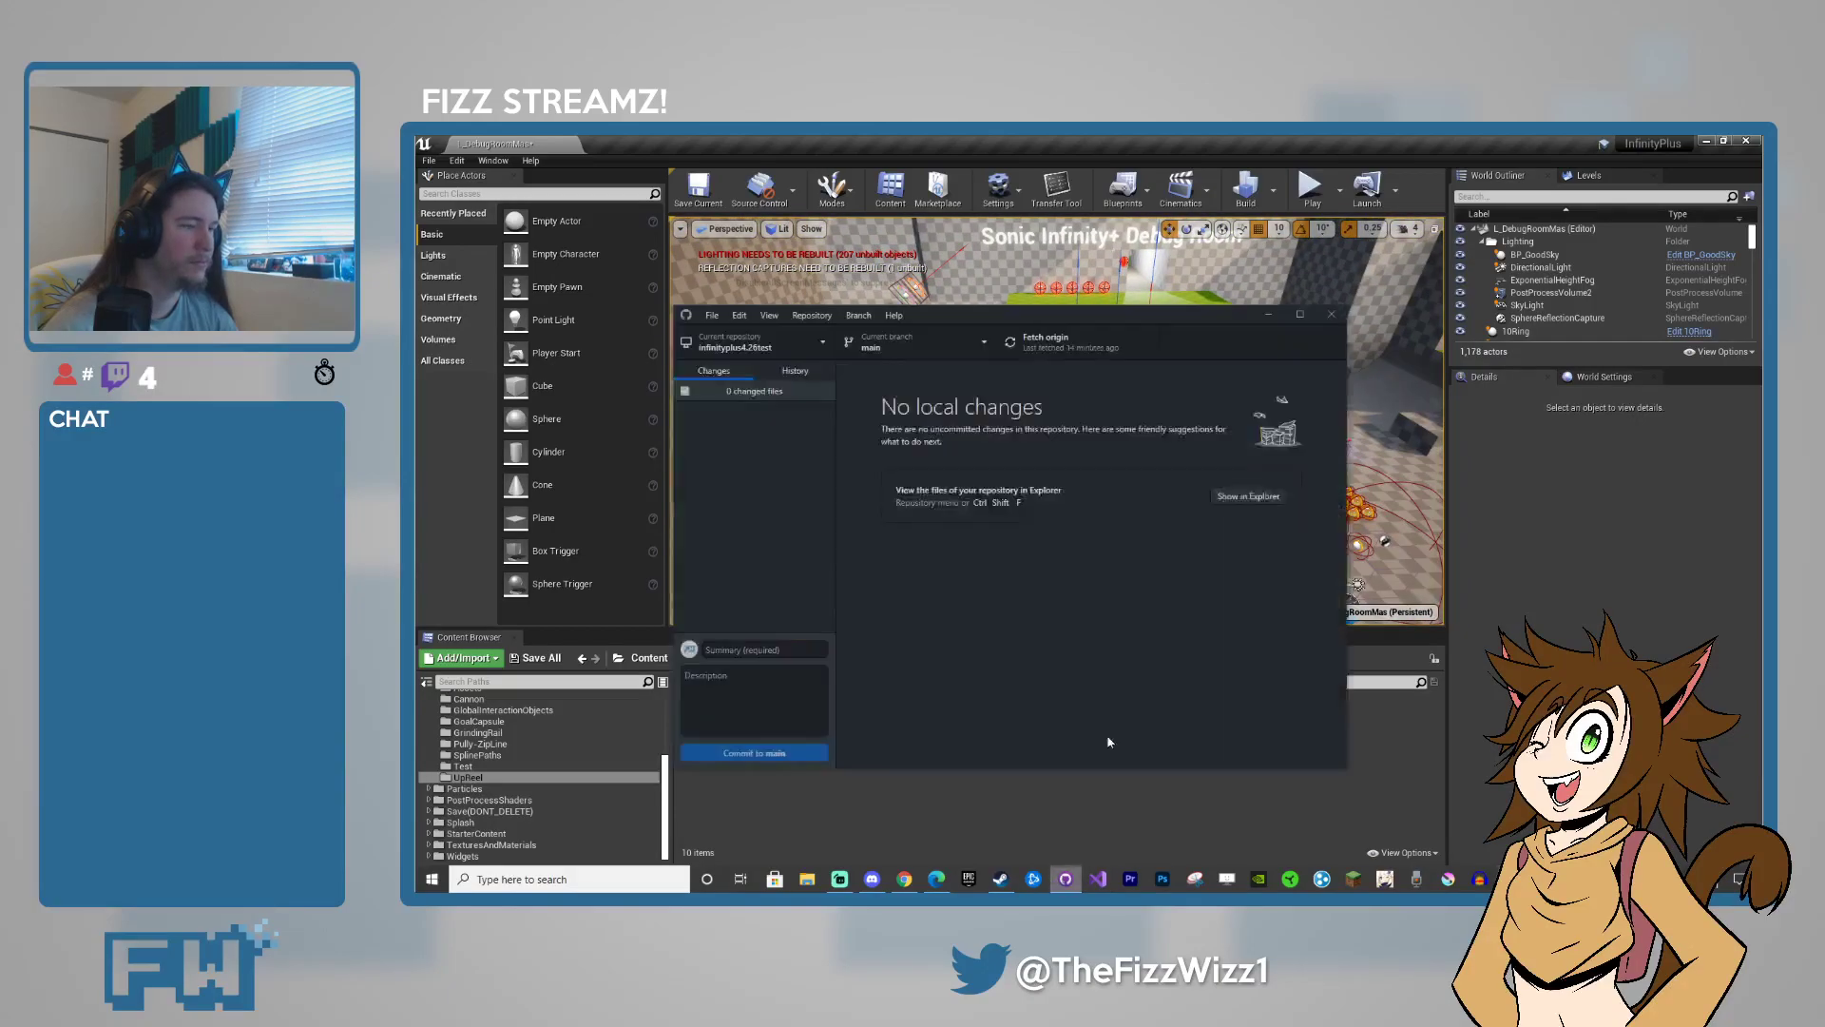
{"action": "left_click_drag", "start_coordinate": [1132, 321], "coordinate": [417, 418]}
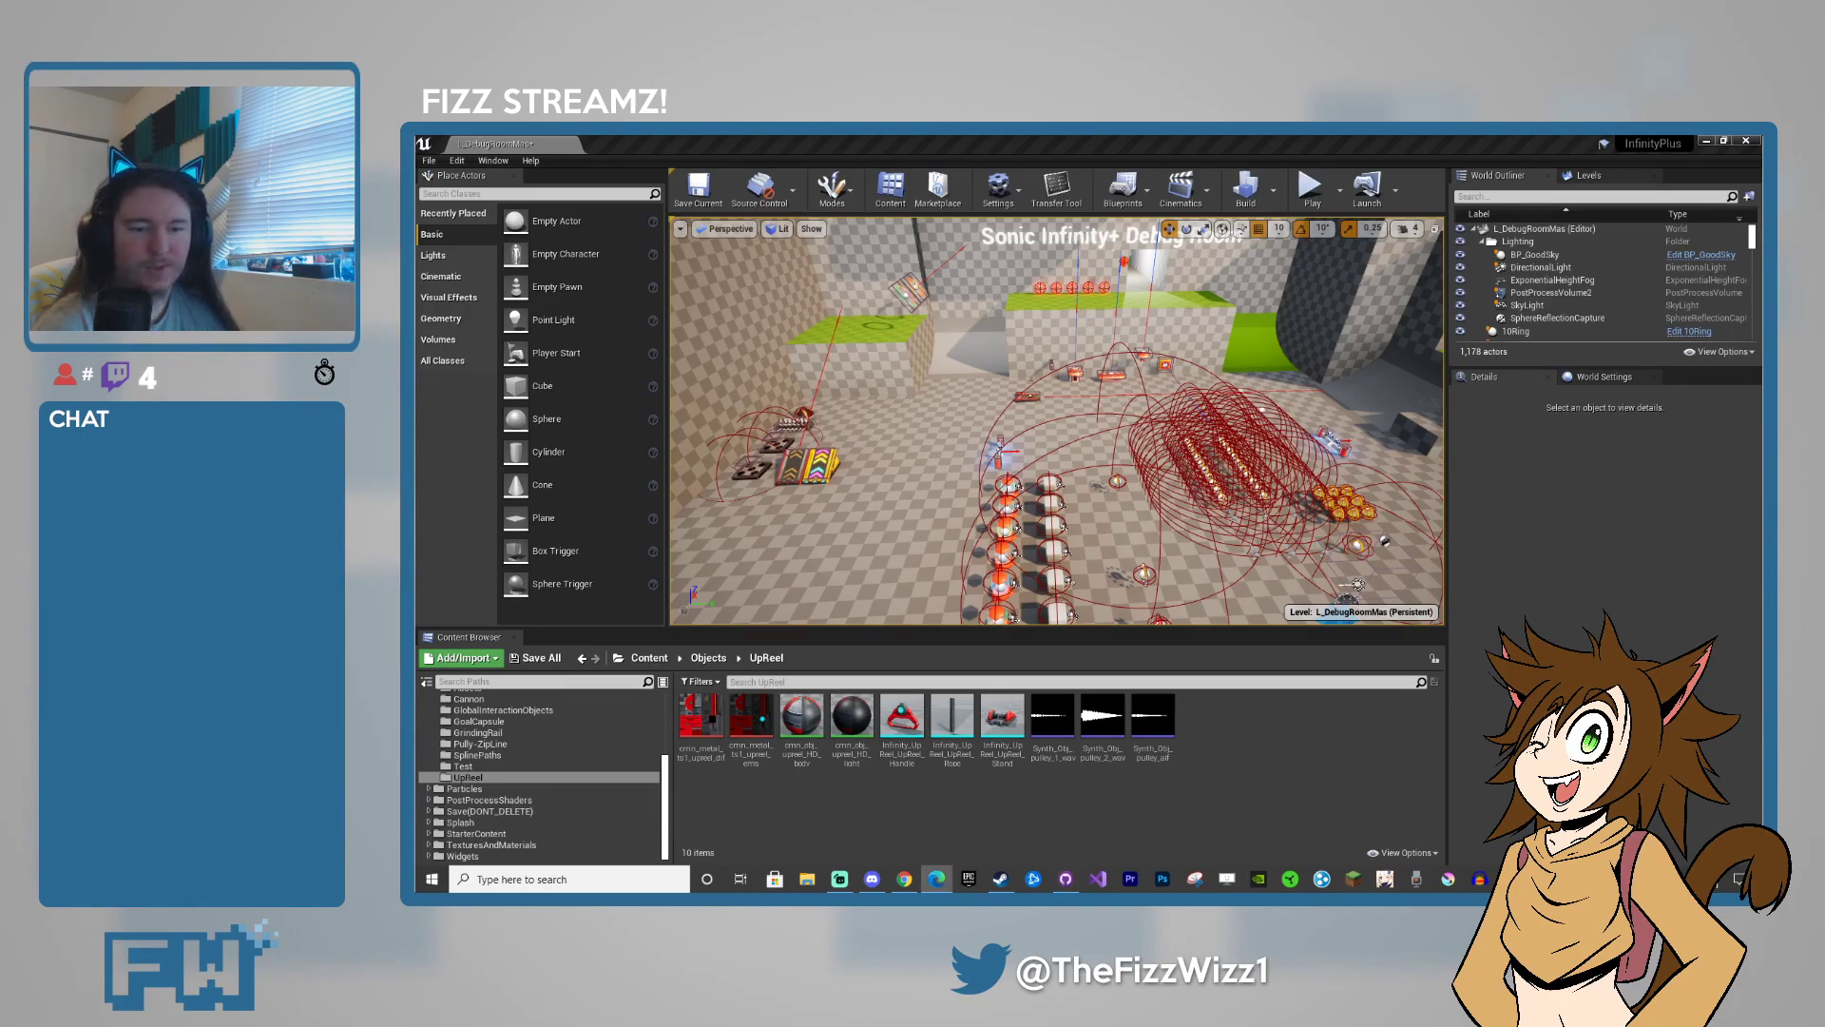
{"action": "left_click", "coordinate": [1113, 806]}
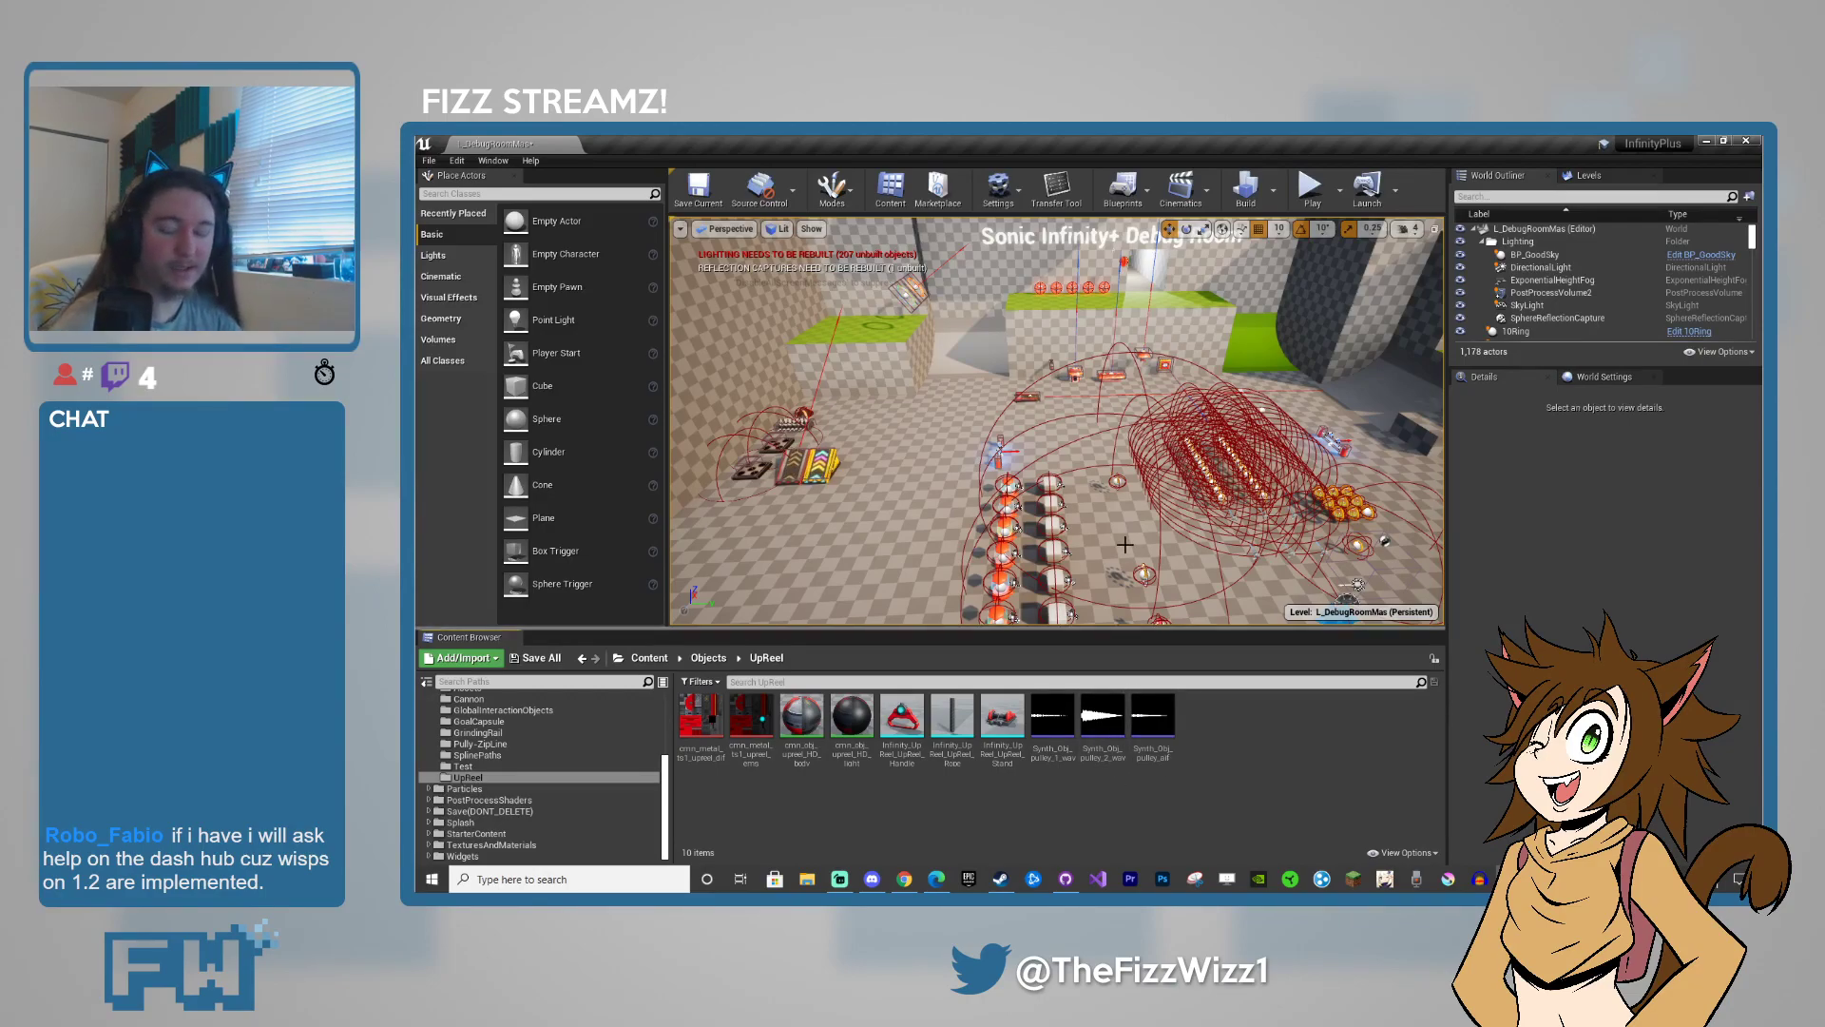
- Examine the debug room's ramps, grassy platforms and the area leading to the Water Interactions section
{"action": "mouse_move", "coordinate": [1126, 545]}
{"action": "right_mouse_down"}
{"action": "mouse_move", "coordinate": [1245, 522]}
{"action": "mouse_move", "coordinate": [1184, 502]}
{"action": "mouse_move", "coordinate": [1127, 516]}
{"action": "mouse_move", "coordinate": [1207, 499]}
{"action": "mouse_move", "coordinate": [1174, 541]}
{"action": "mouse_move", "coordinate": [1141, 522]}
{"action": "right_mouse_up"}
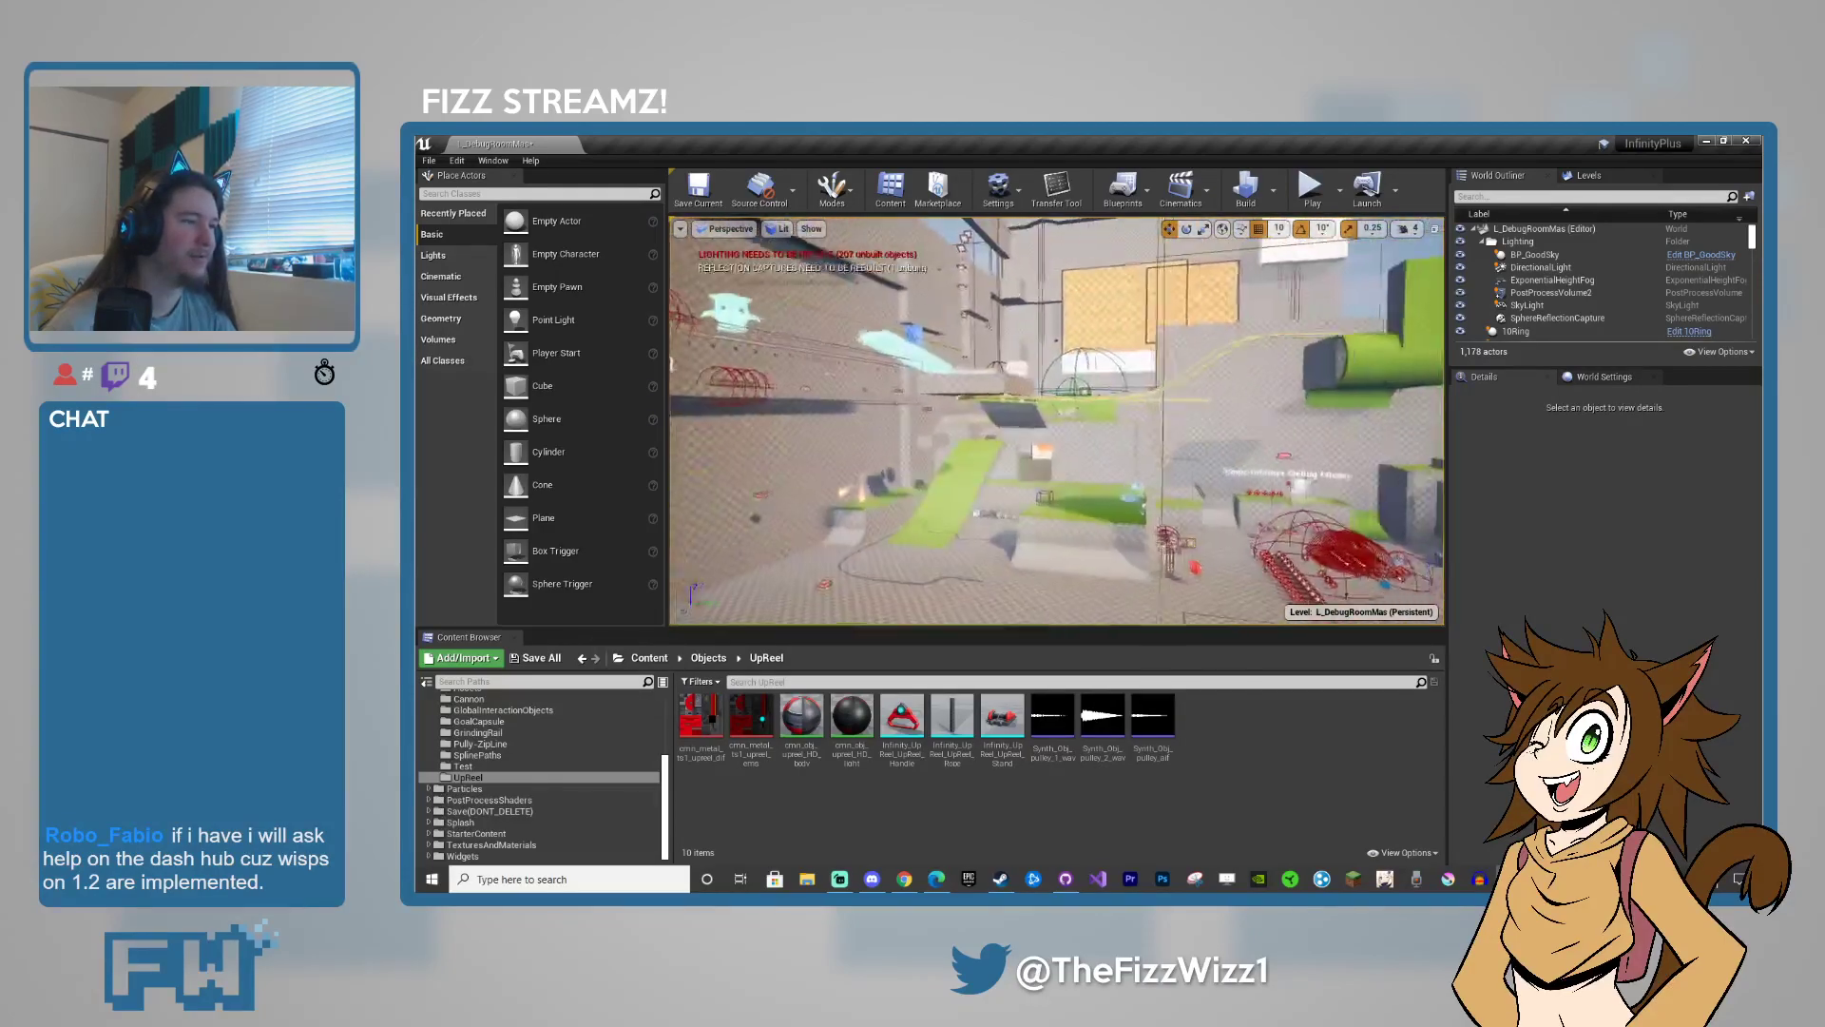
{"action": "right_click_drag", "start_coordinate": [1057, 421], "coordinate": [960, 422]}
{"action": "key", "text": "w"}
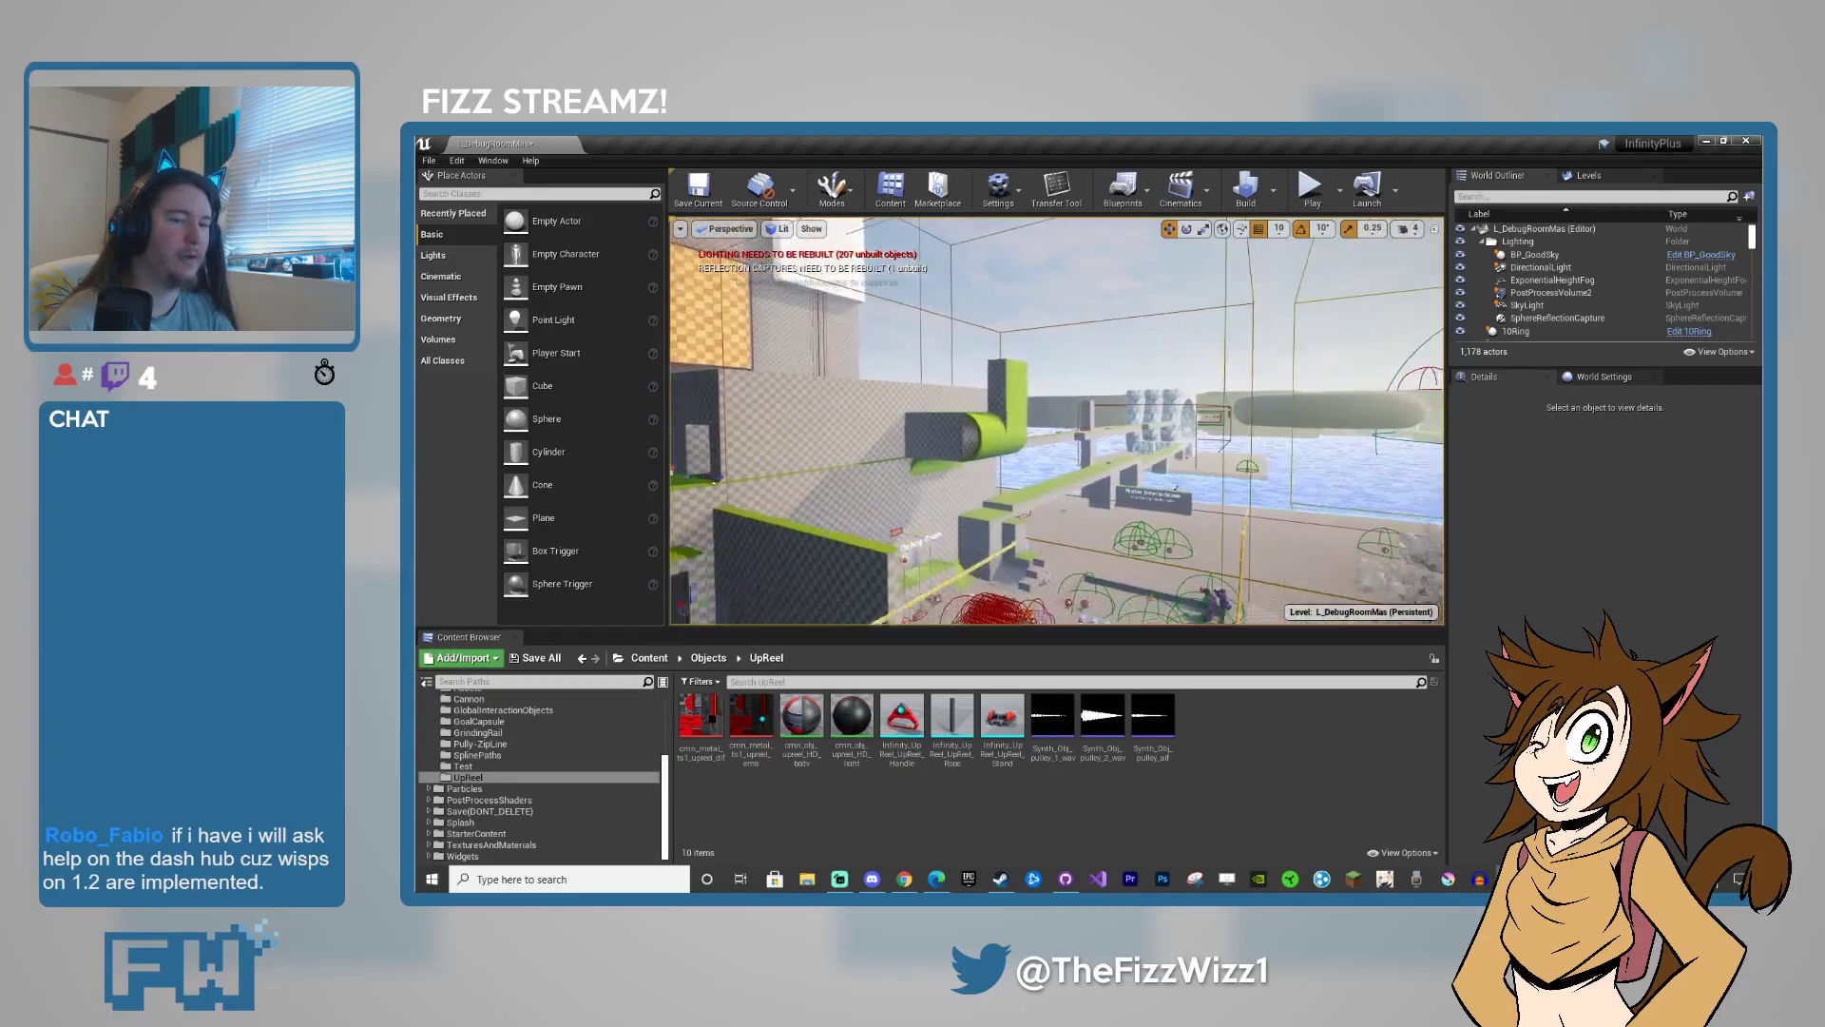
{"action": "key", "text": "a"}
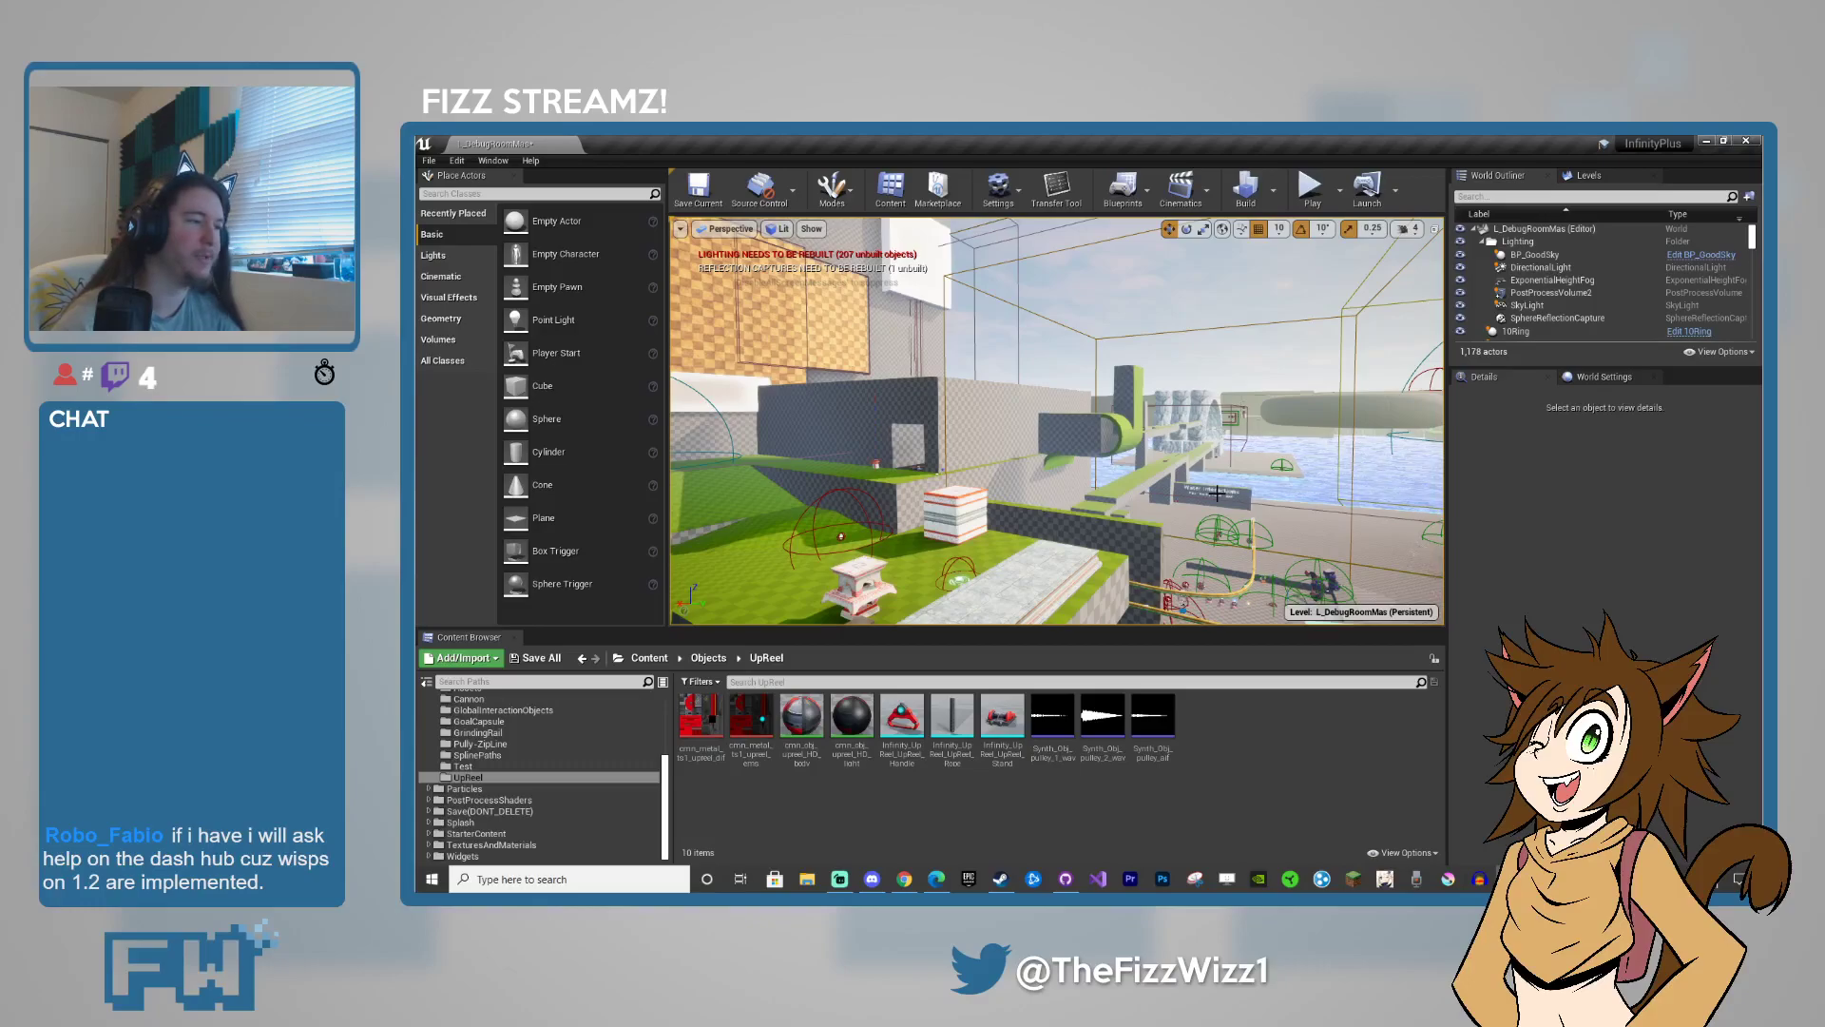
{"action": "right_click_drag", "start_coordinate": [1162, 514], "coordinate": [1161, 514]}
{"action": "left_click", "coordinate": [1160, 329]}
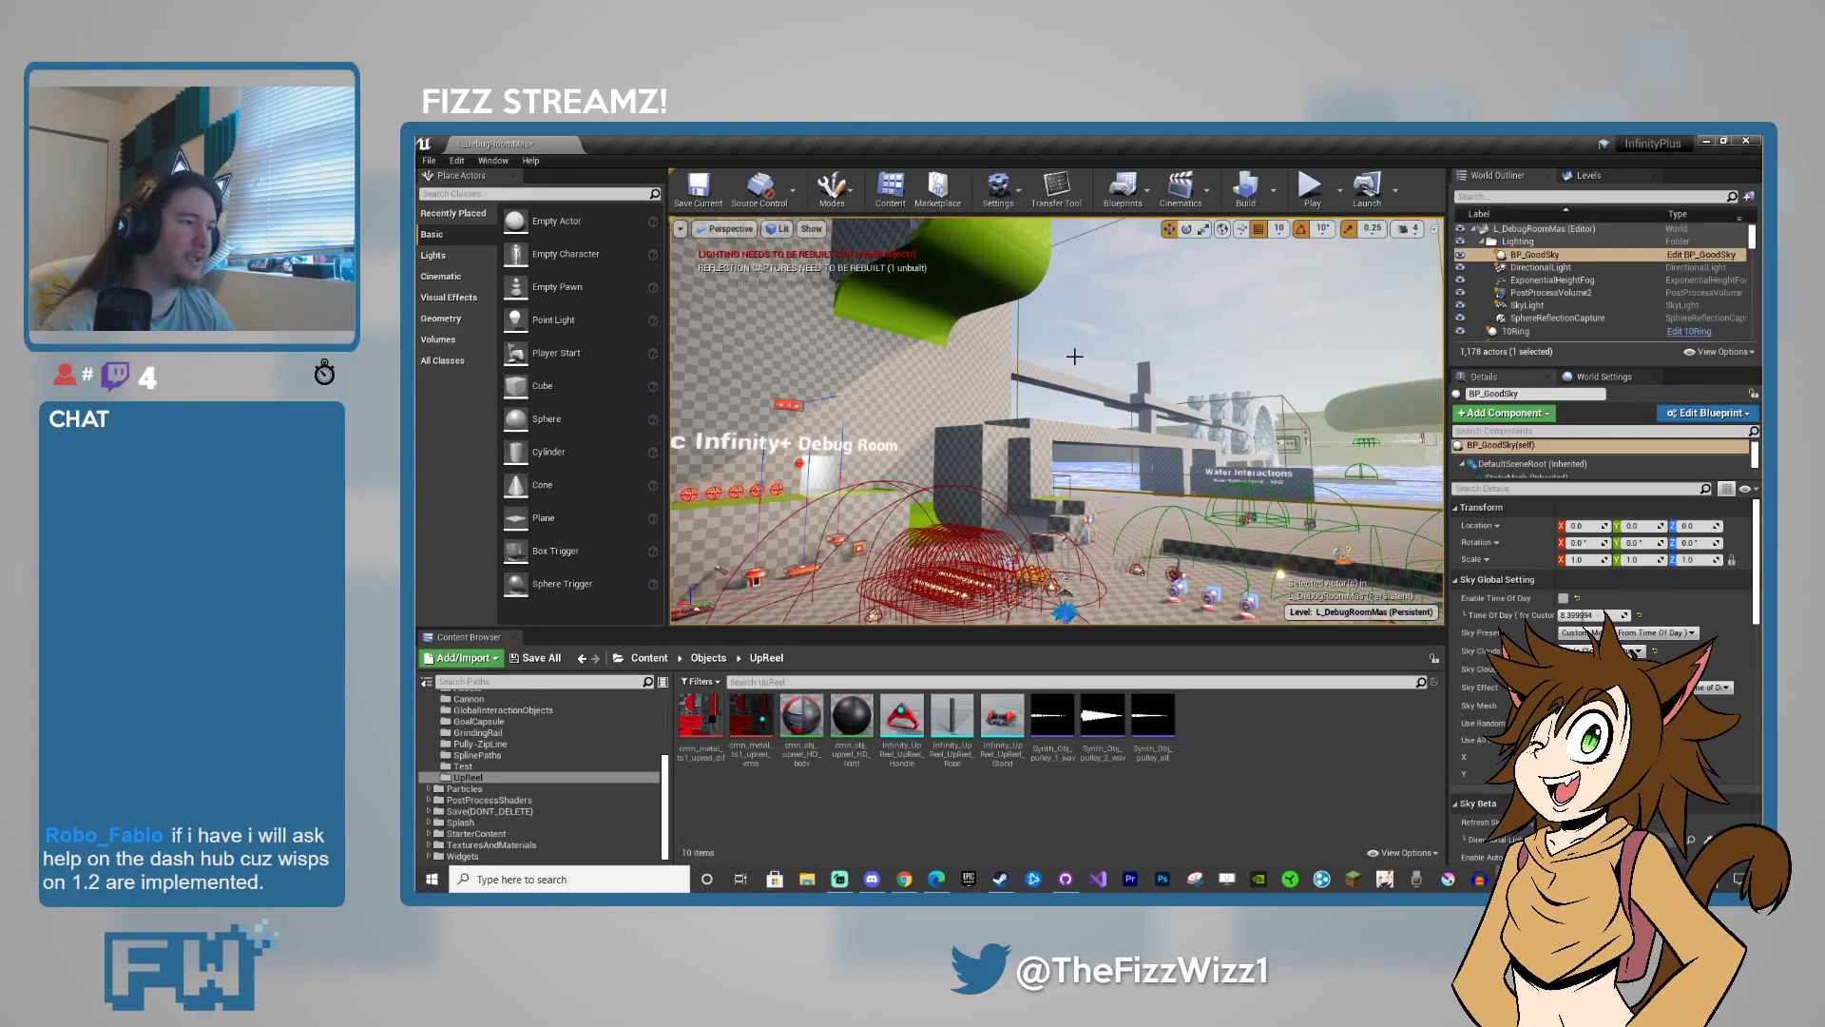
- Inspect the raised grassy platform and select the enemy linker beside the large ring
{"action": "key", "text": "w"}
{"action": "right_click_drag", "start_coordinate": [1064, 577], "coordinate": [870, 561]}
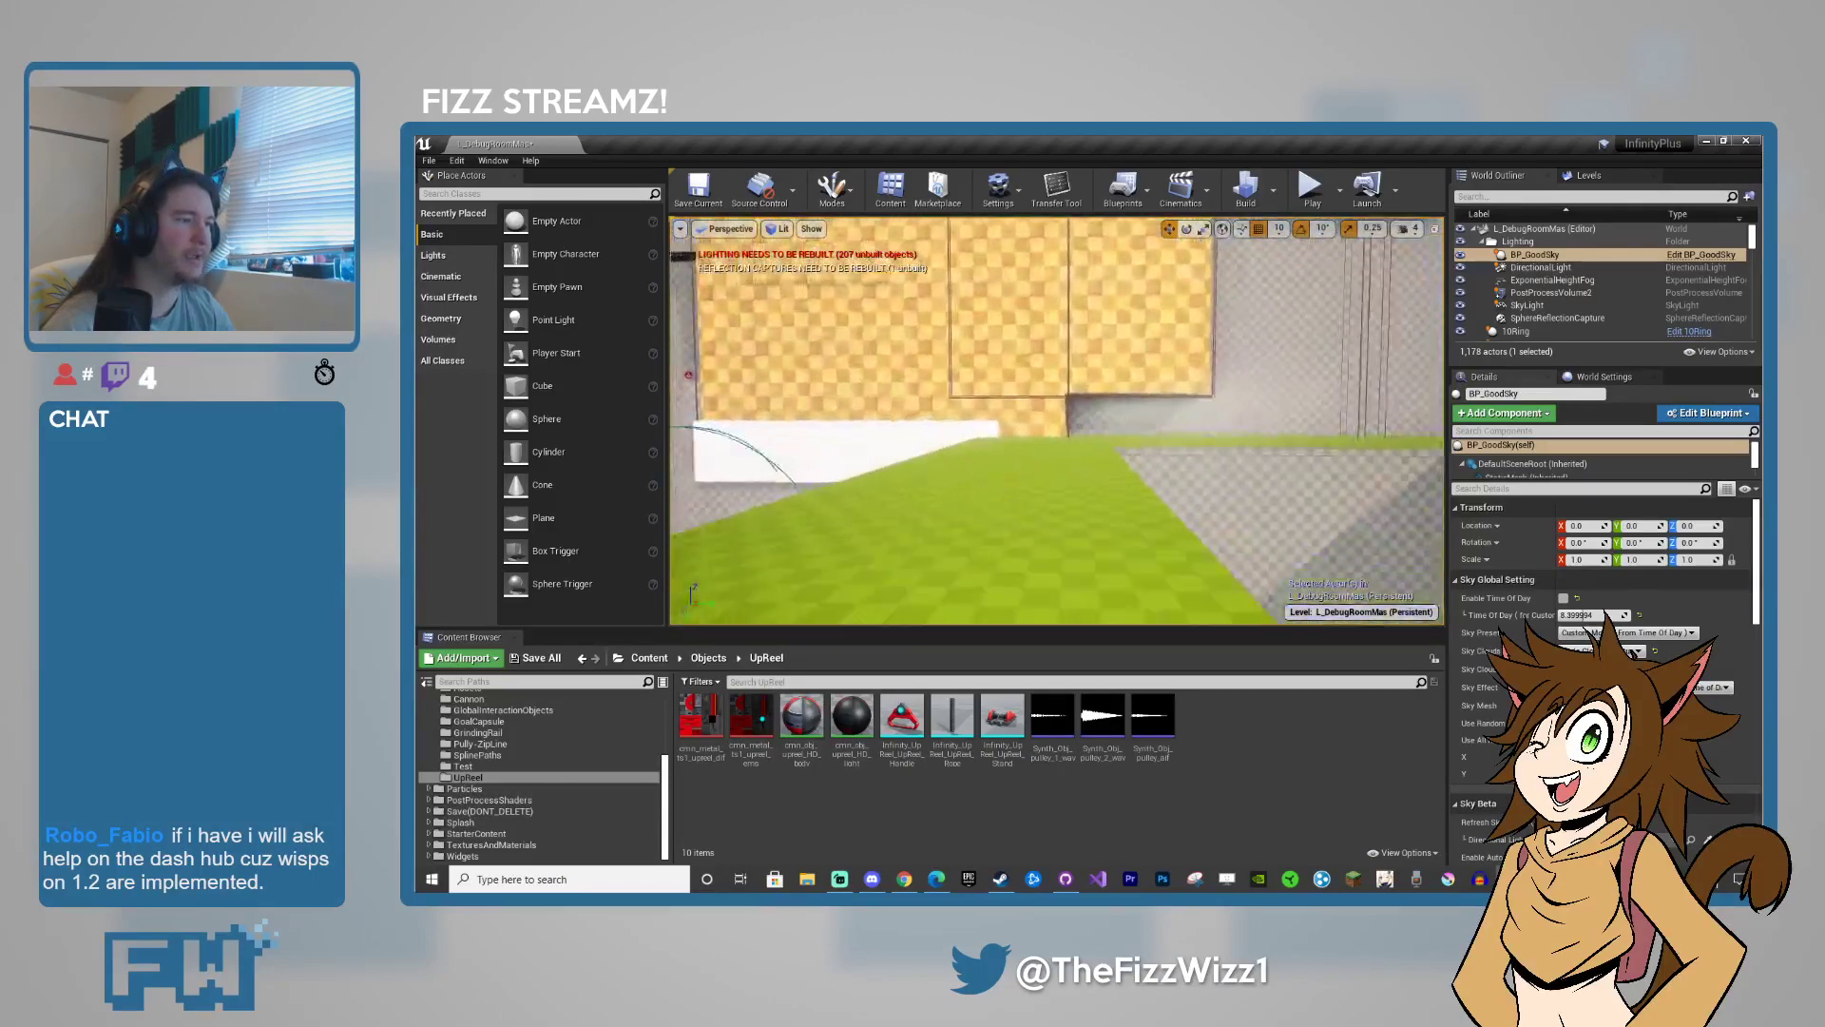
{"action": "right_click_drag", "start_coordinate": [1057, 421], "coordinate": [1331, 456]}
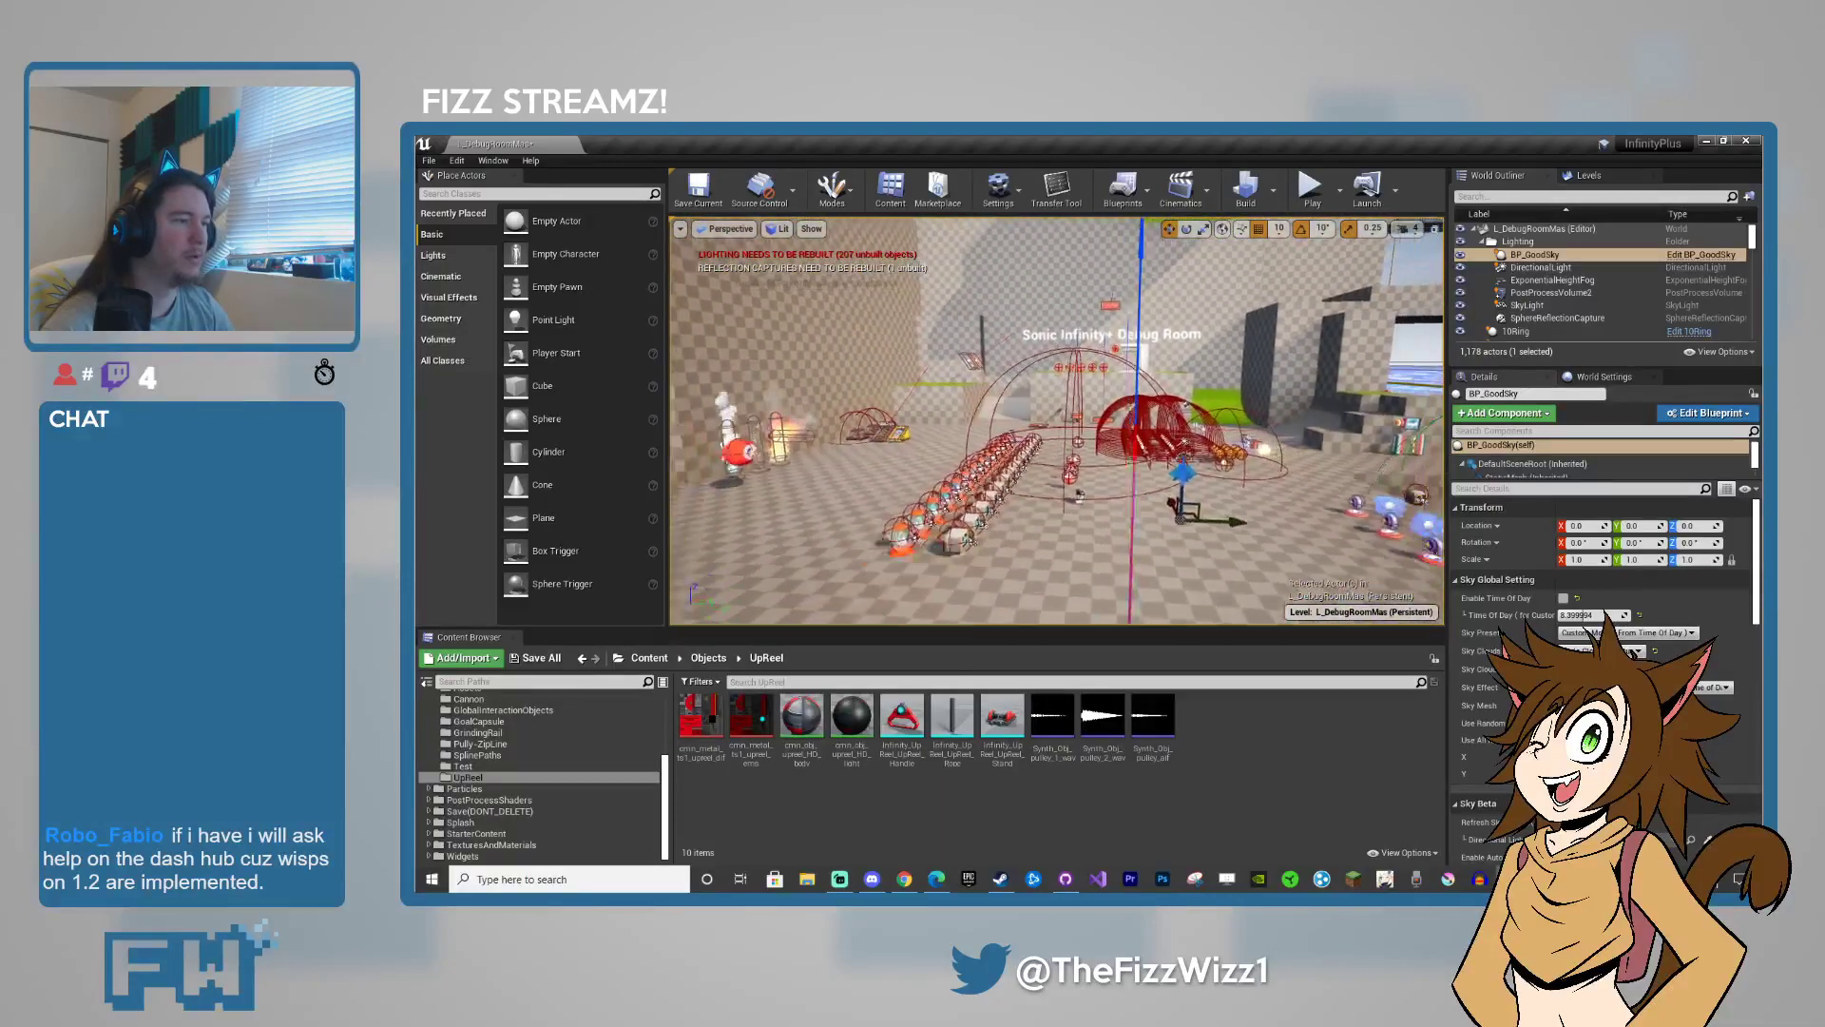
{"action": "key", "text": "w"}
{"action": "mouse_move", "coordinate": [1057, 421]}
{"action": "right_mouse_down"}
{"action": "mouse_move", "coordinate": [969, 418]}
{"action": "mouse_move", "coordinate": [1117, 419]}
{"action": "mouse_move", "coordinate": [1046, 424]}
{"action": "right_mouse_up"}
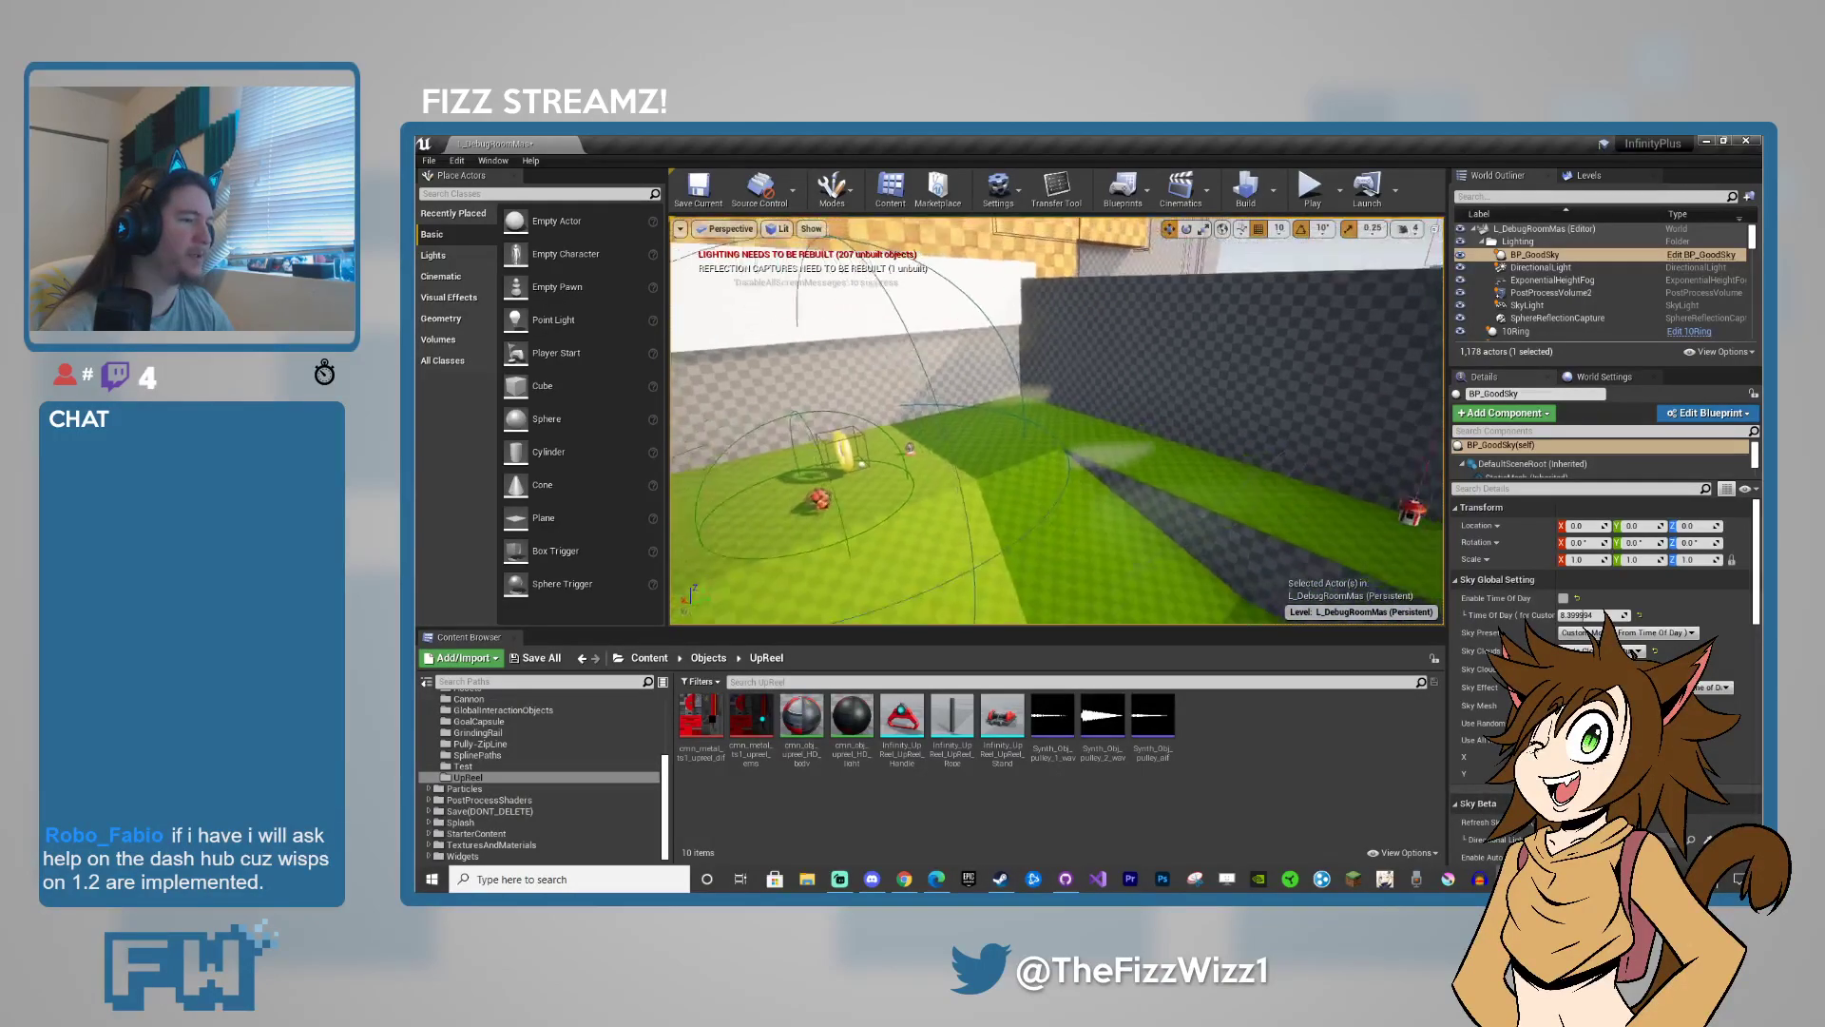
{"action": "right_click_drag", "start_coordinate": [1046, 424], "coordinate": [1041, 424]}
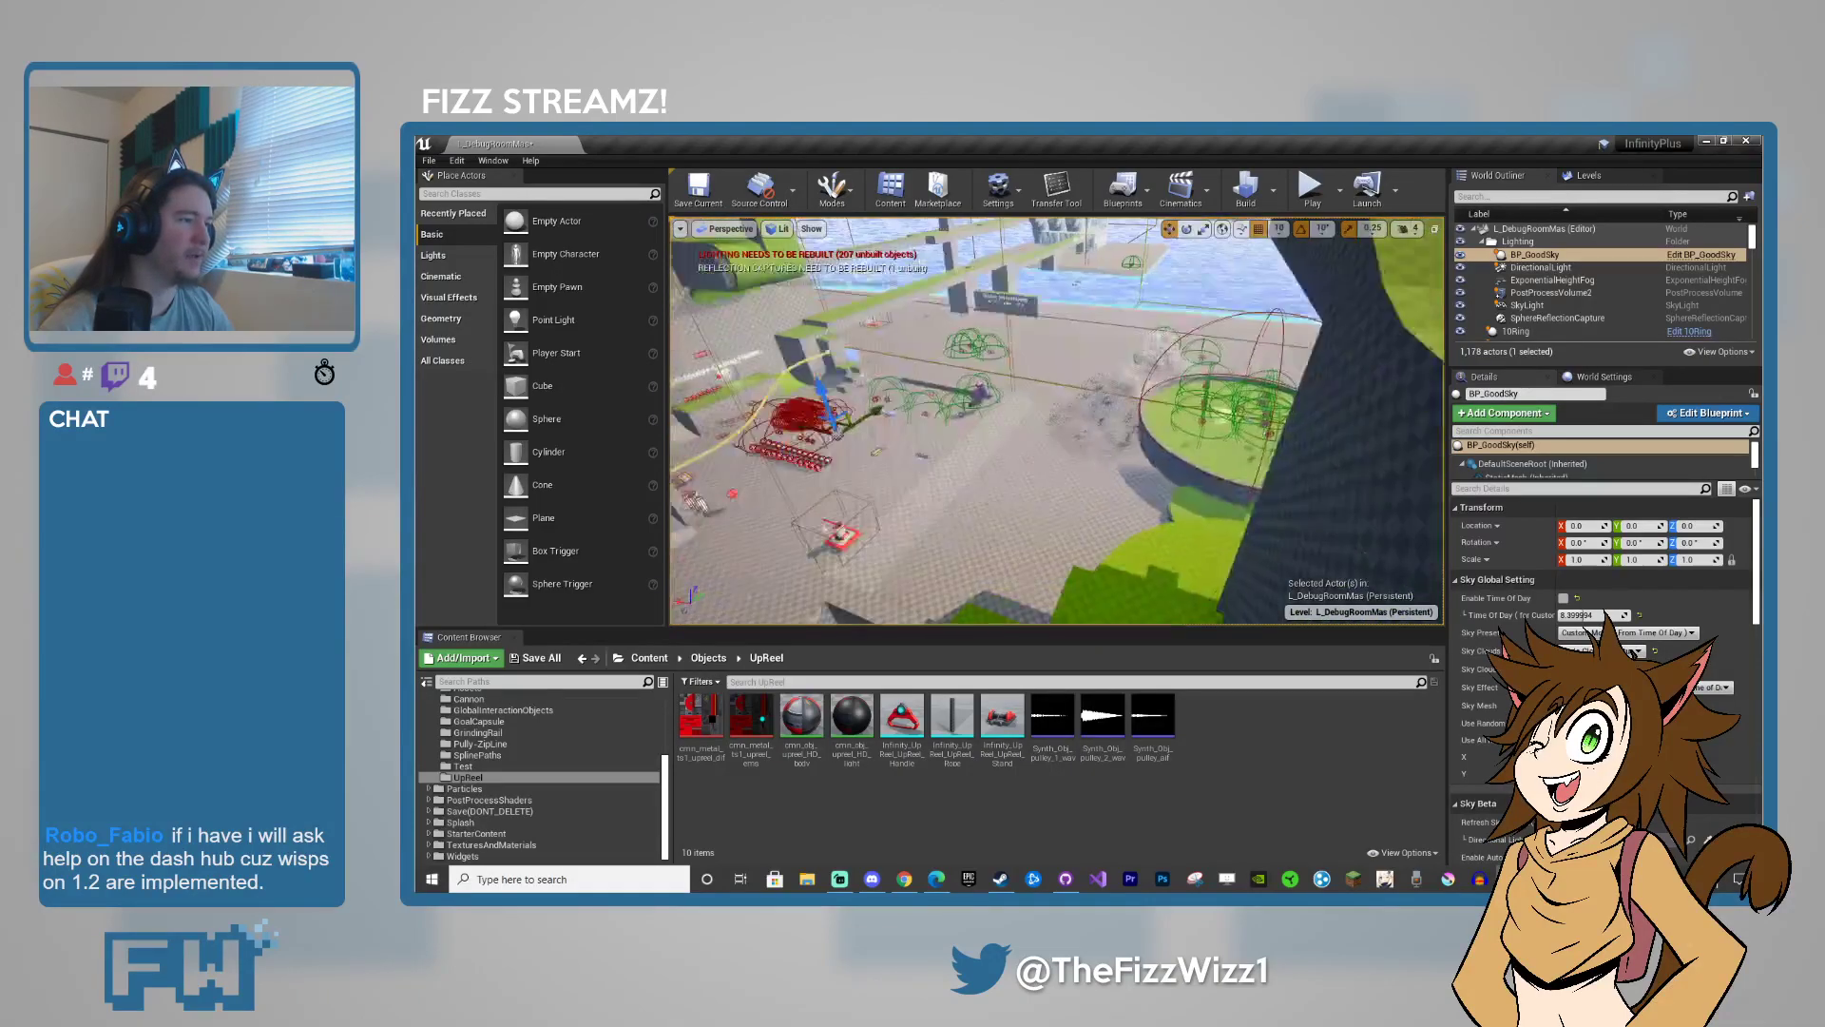
{"action": "scroll", "coordinate": [1176, 479], "scroll_direction": "up", "scroll_amount": 3}
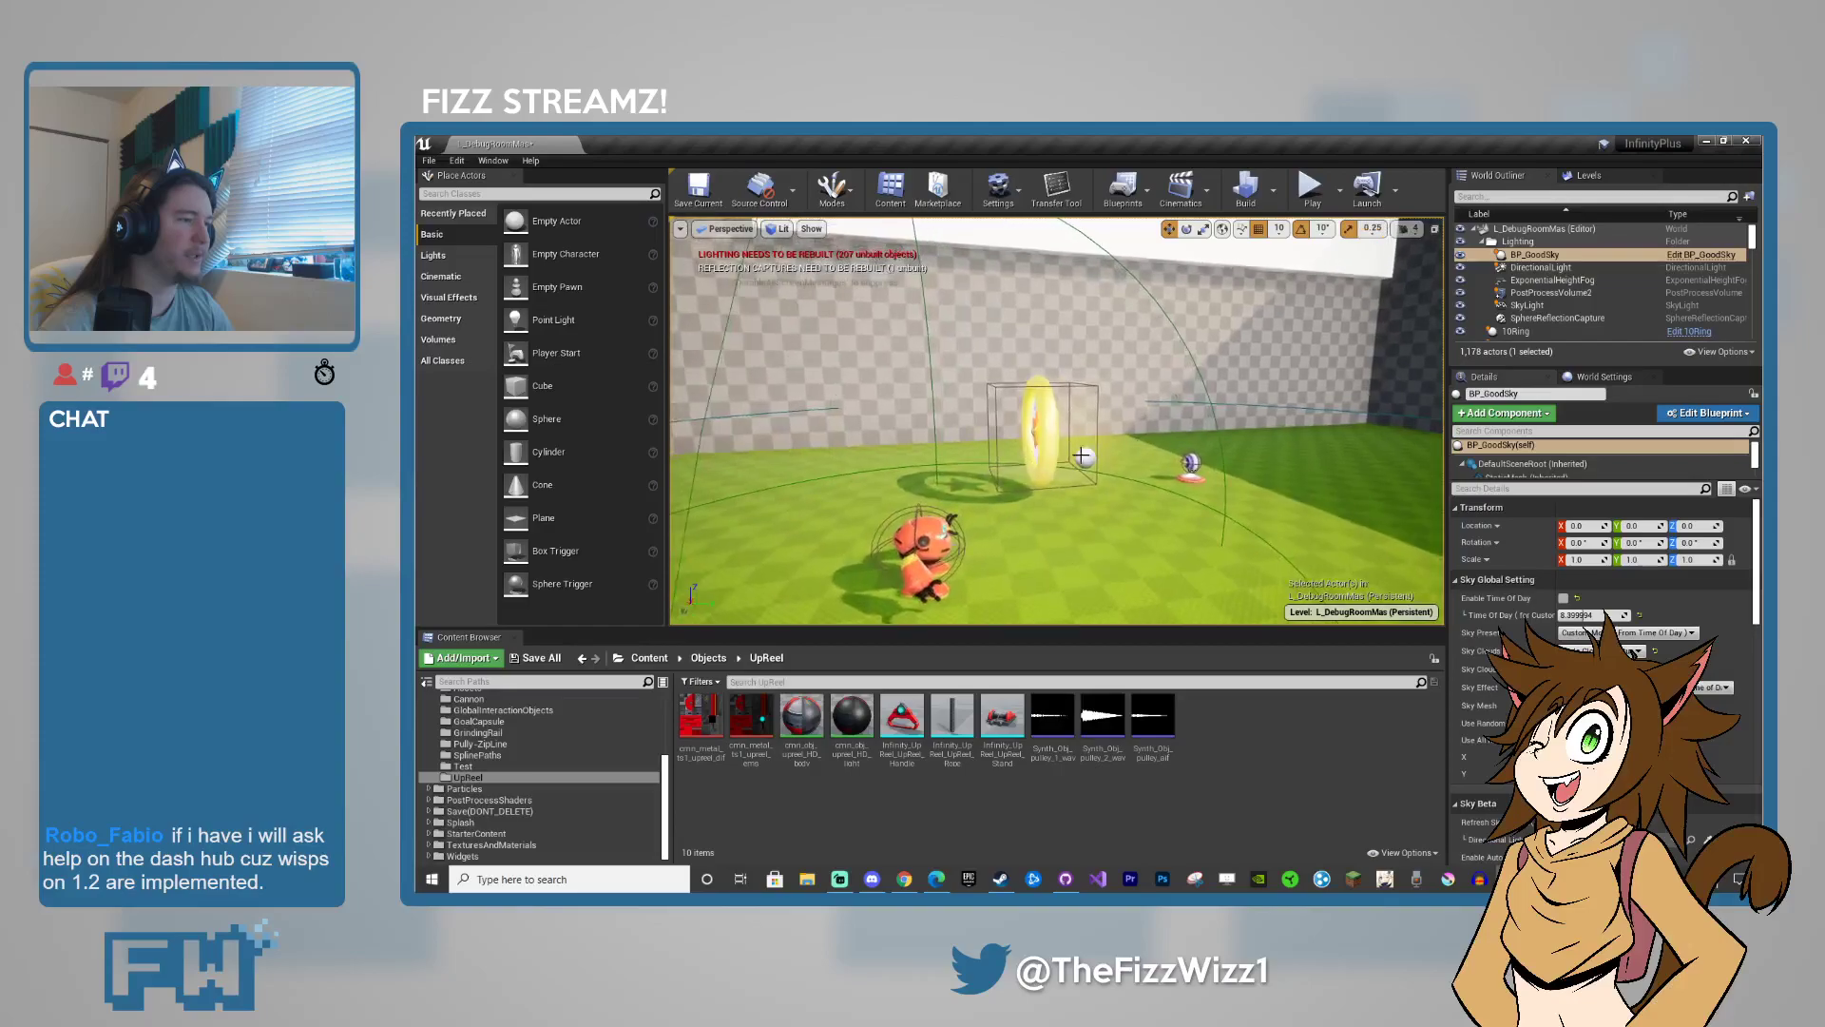
{"action": "left_click", "coordinate": [1081, 454]}
- Survey the item box area and upper walls of the level, and select the large yellow drill surface
{"action": "right_click_drag", "start_coordinate": [1081, 454], "coordinate": [1178, 458]}
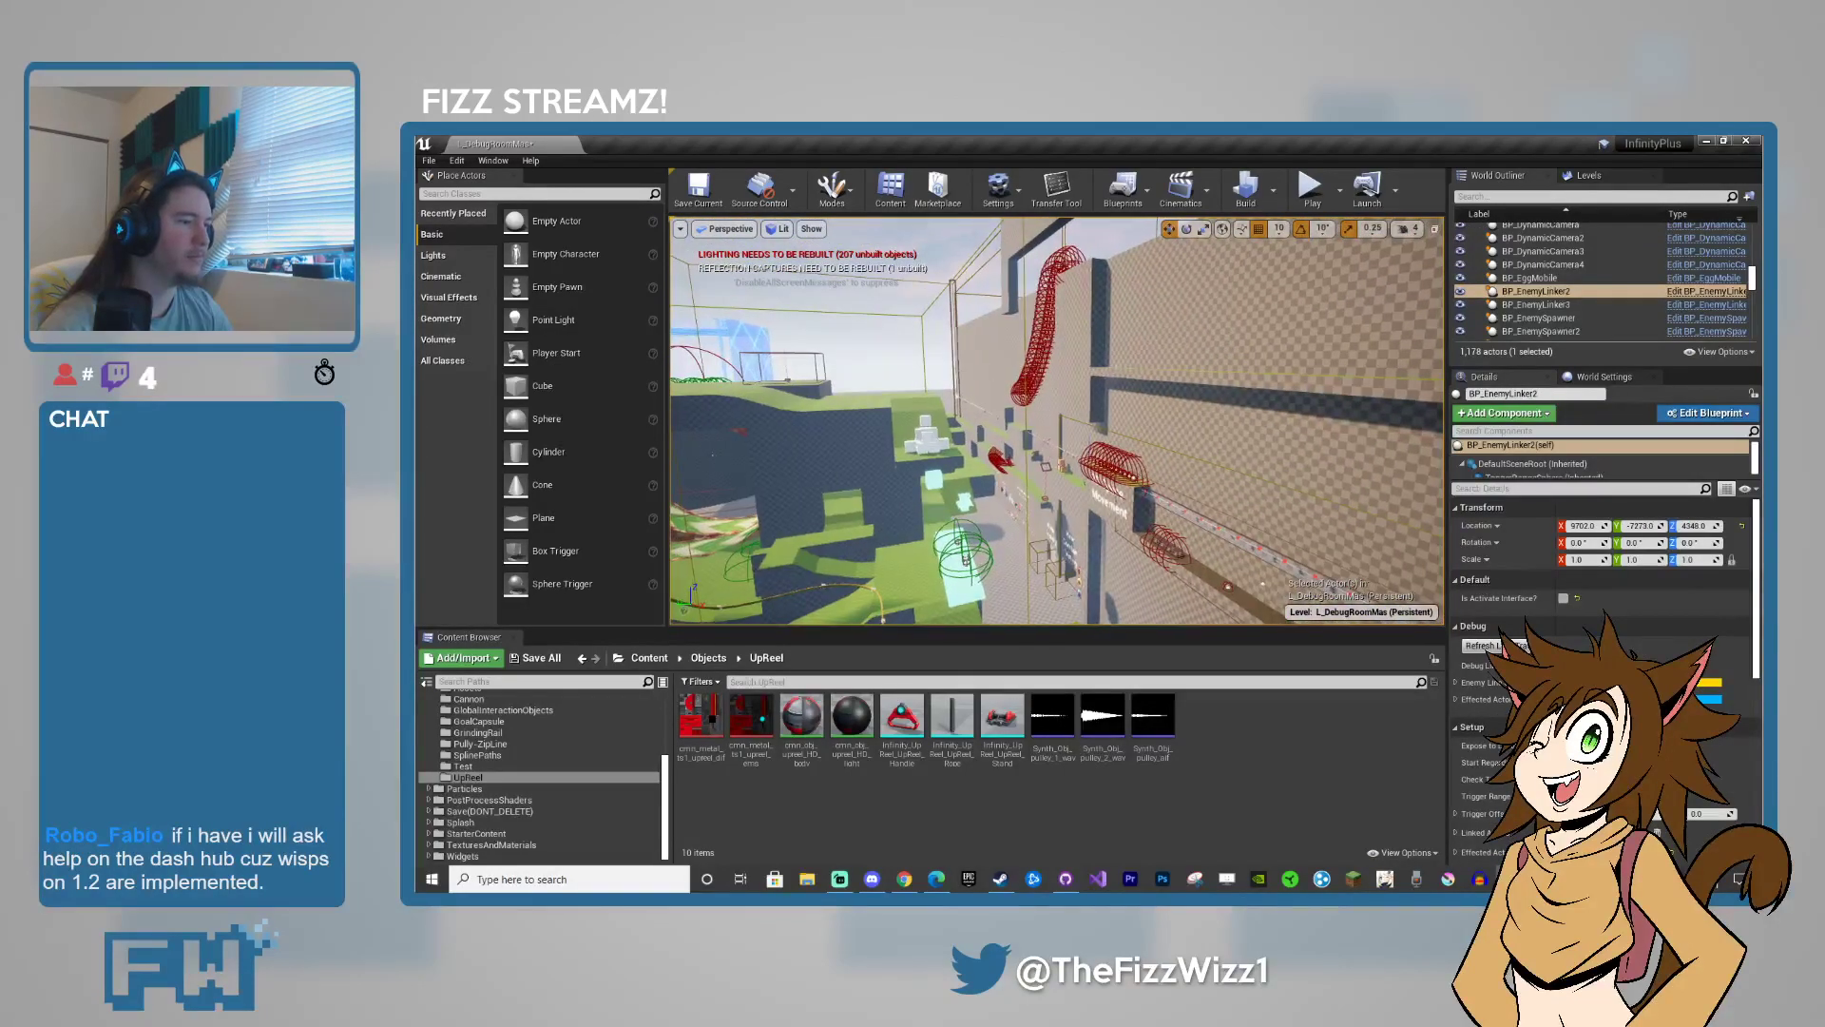
{"action": "right_click_drag", "start_coordinate": [1082, 455], "coordinate": [1112, 454]}
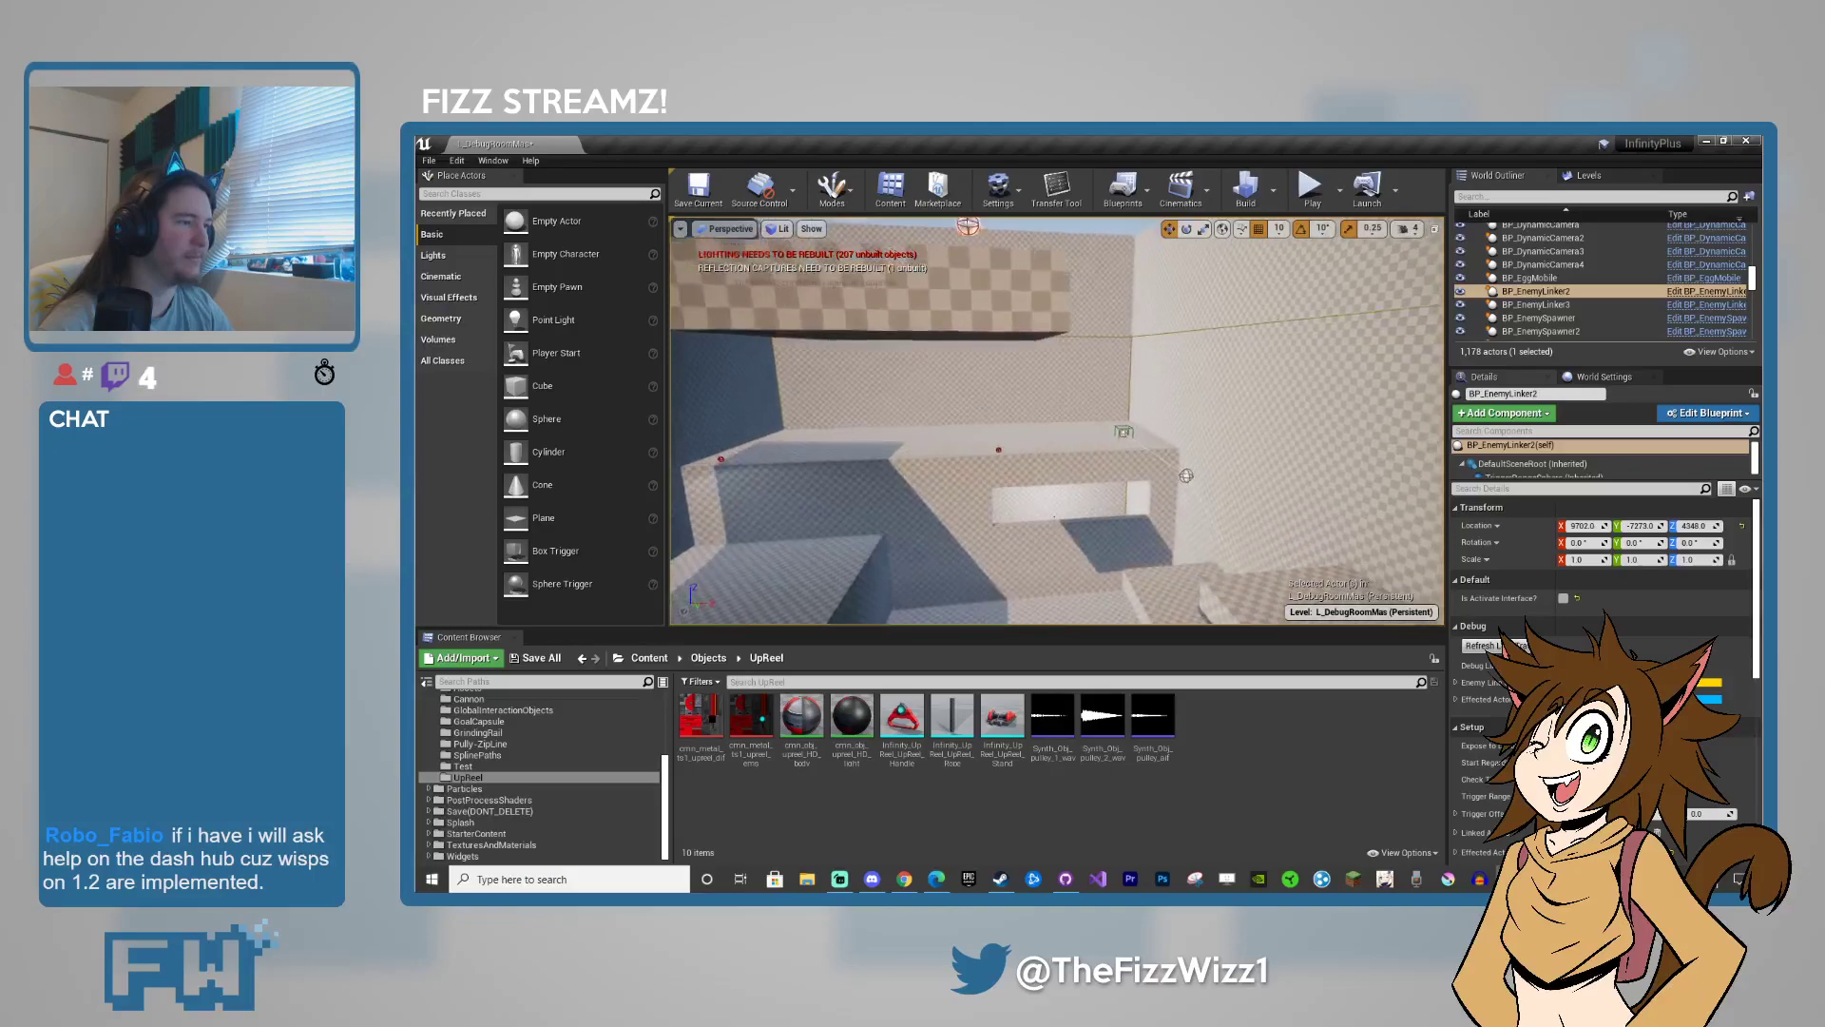
{"action": "right_click_drag", "start_coordinate": [1057, 421], "coordinate": [867, 422]}
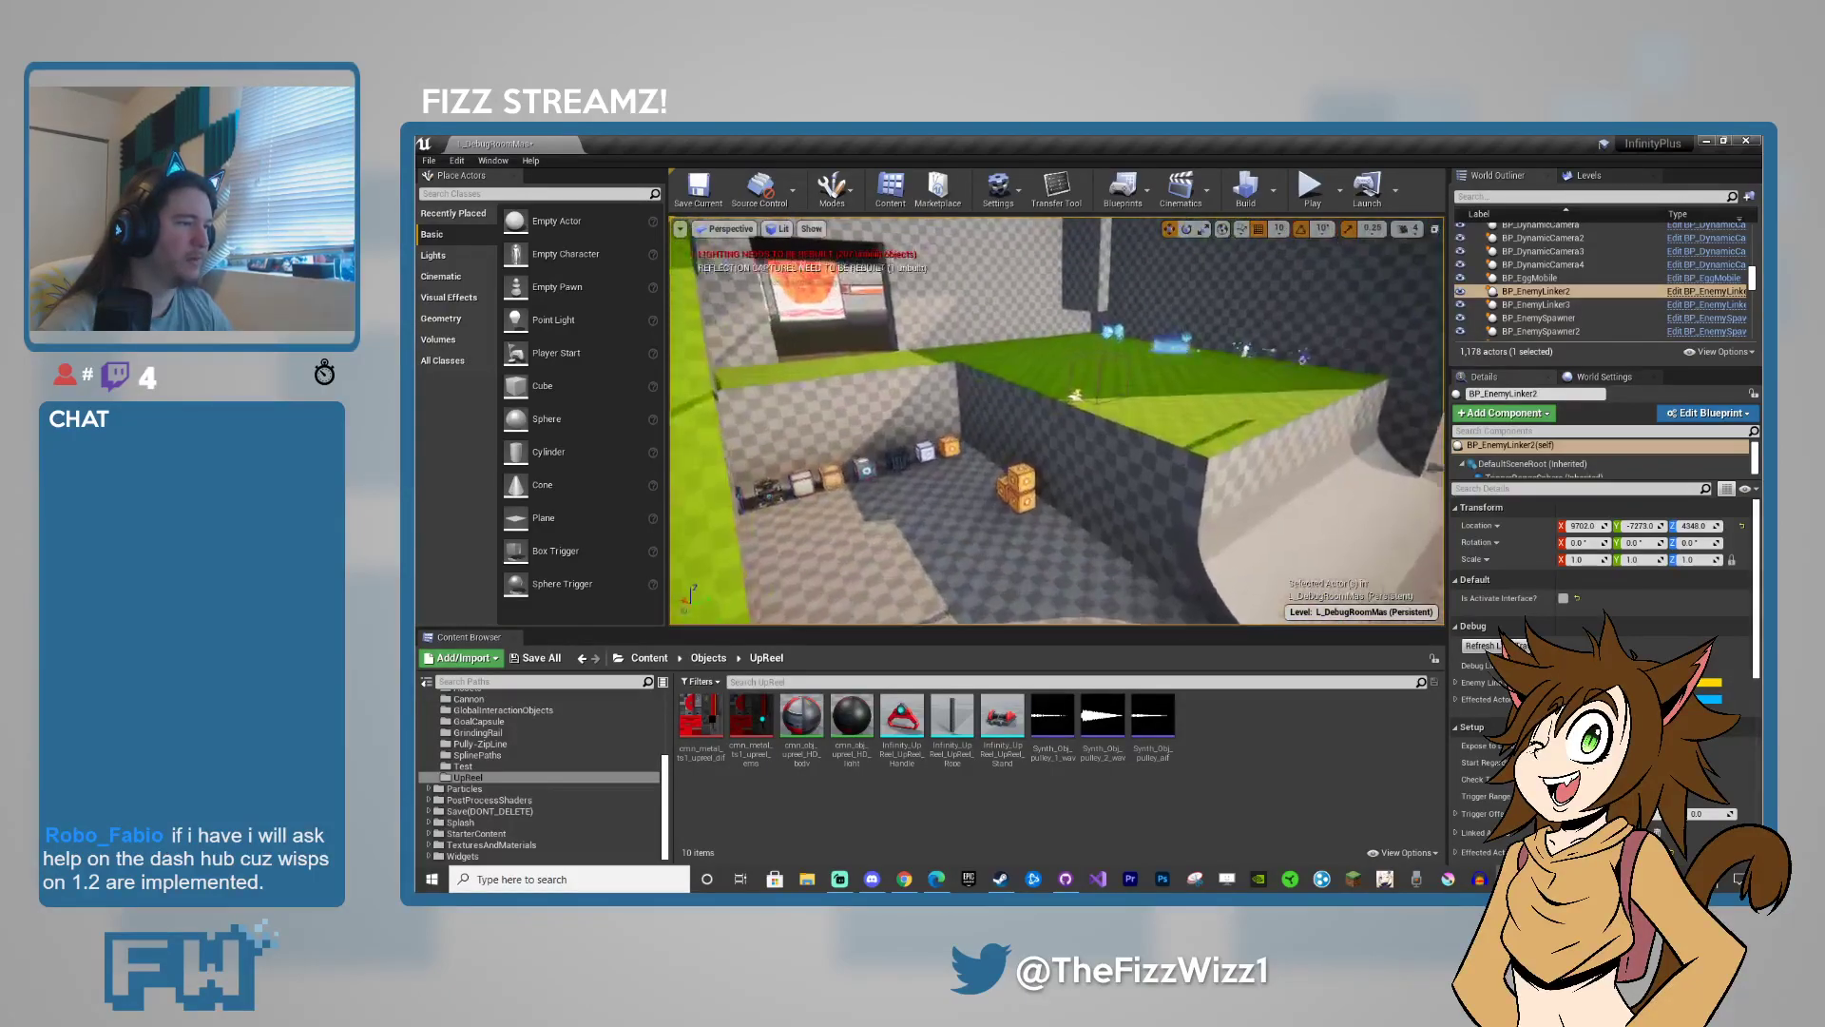
{"action": "right_click_drag", "start_coordinate": [1125, 543], "coordinate": [1126, 543]}
{"action": "key", "text": "w"}
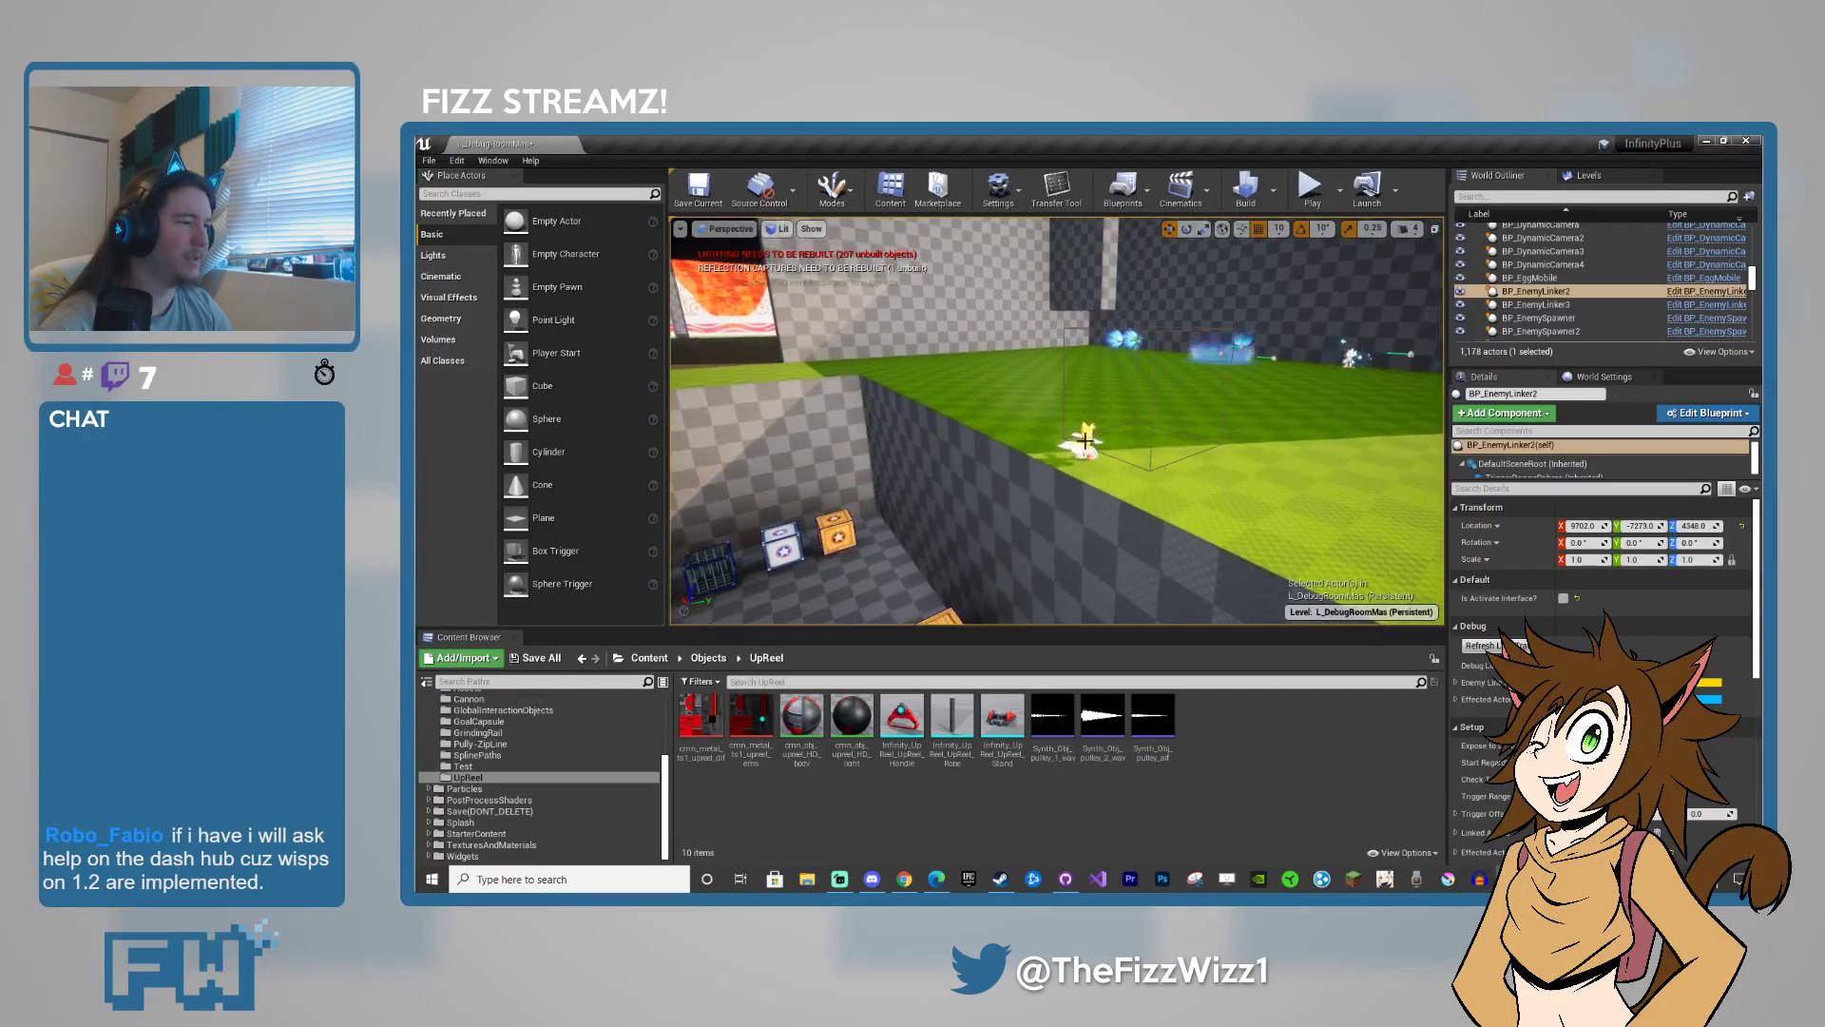
{"action": "left_click", "coordinate": [1086, 439]}
{"action": "left_click", "coordinate": [1050, 414]}
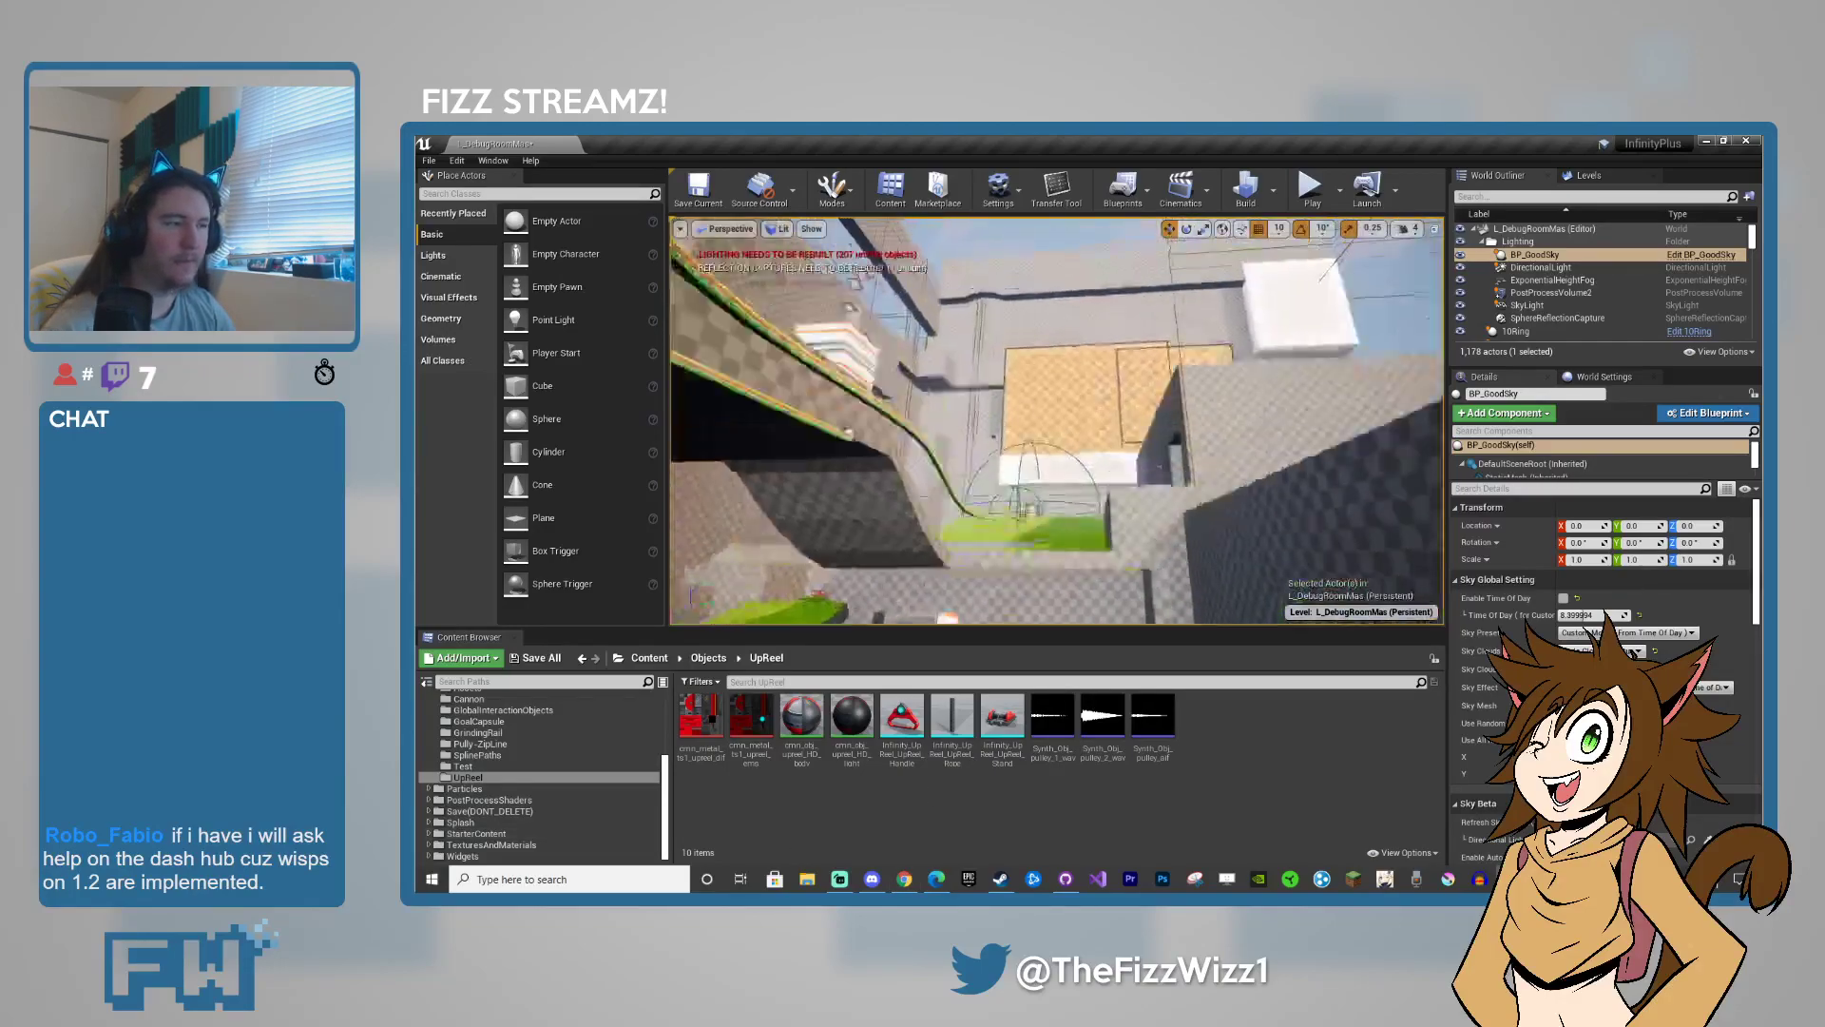
{"action": "left_click", "coordinate": [1236, 450]}
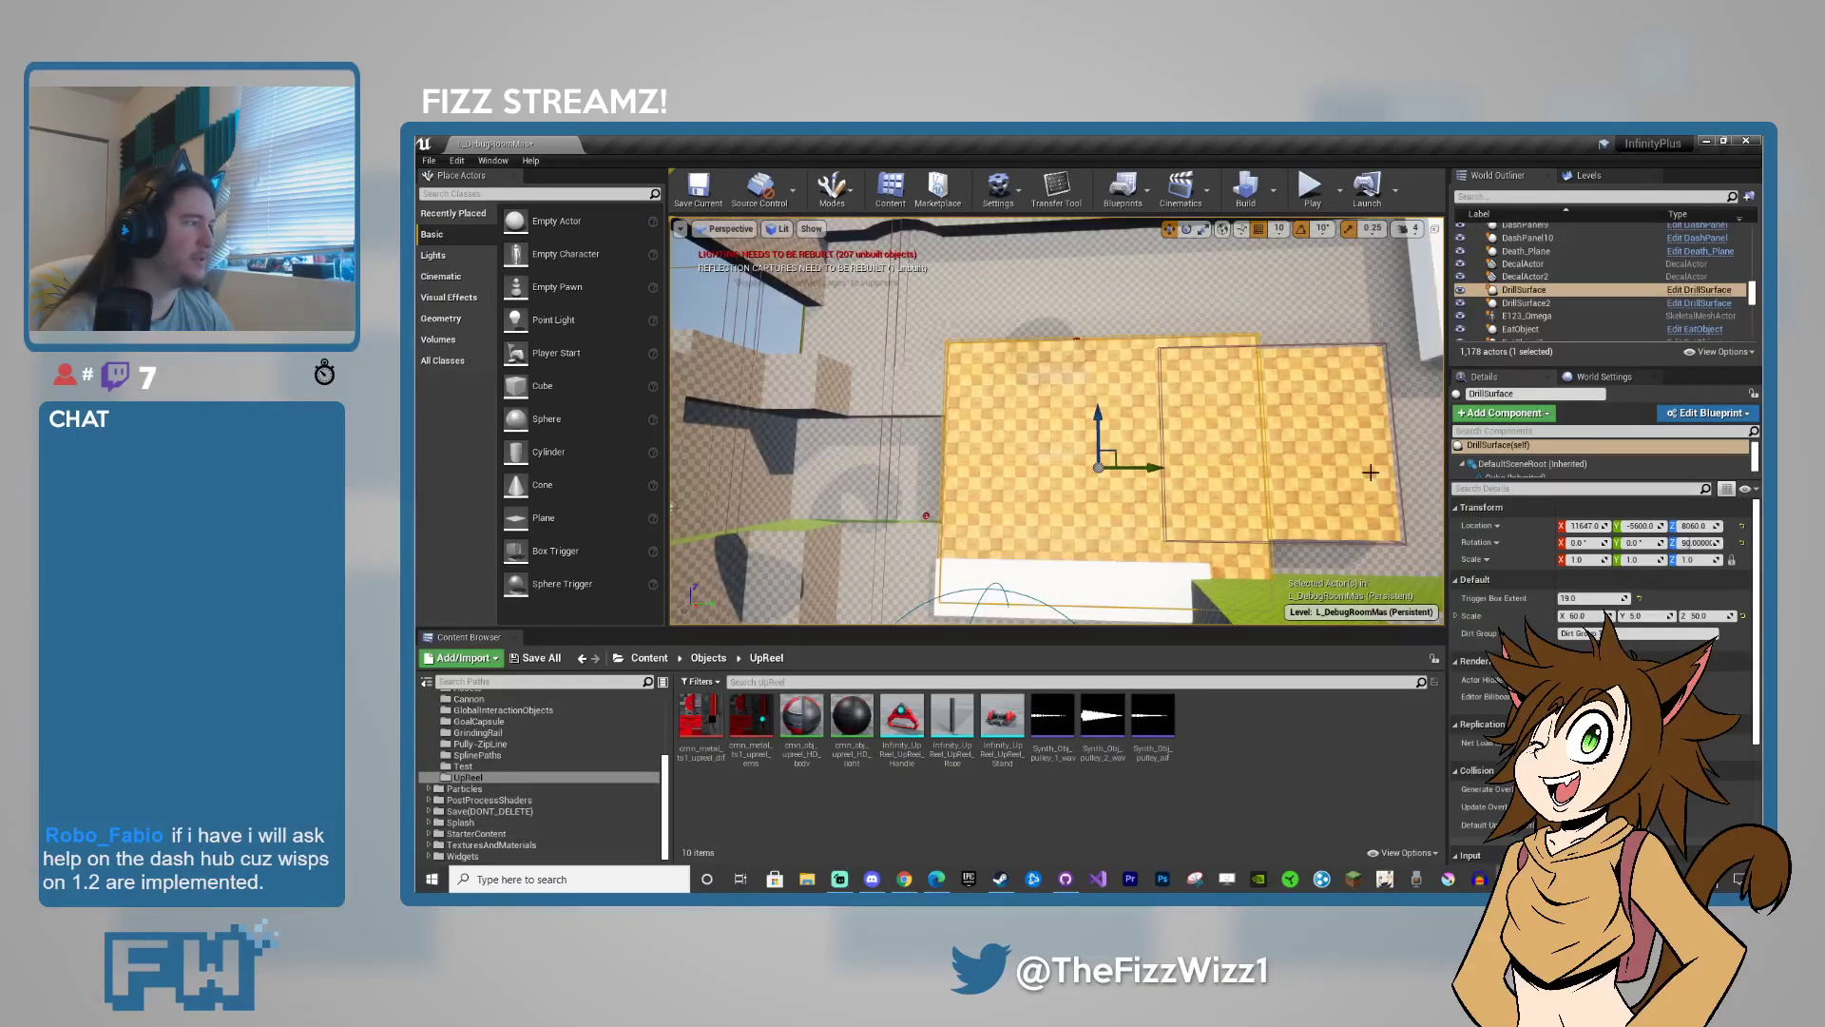
- Tour the wisp testing area and the brick loop, and select the level manager near the rows of rings
{"action": "right_click_drag", "start_coordinate": [1370, 473], "coordinate": [1065, 460]}
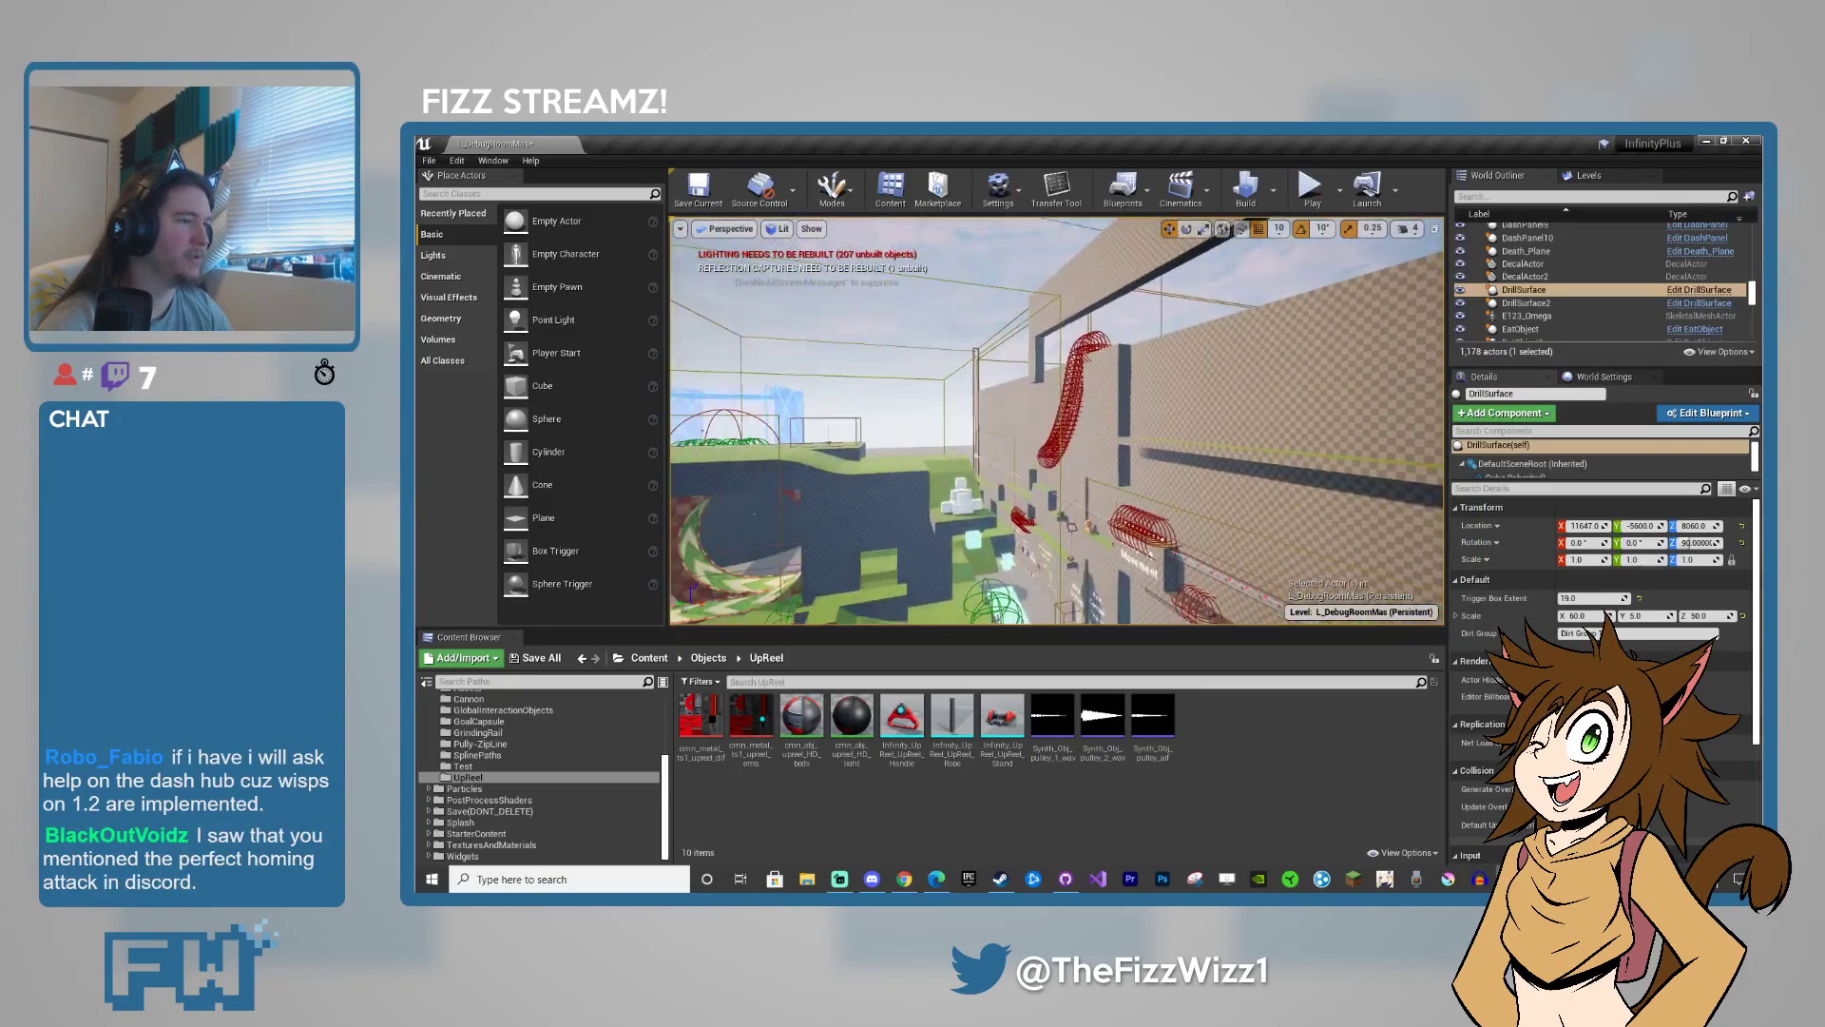
{"action": "left_click", "coordinate": [914, 313]}
{"action": "mouse_move", "coordinate": [914, 313]}
{"action": "right_mouse_down"}
{"action": "mouse_move", "coordinate": [1056, 323]}
{"action": "mouse_move", "coordinate": [979, 323]}
{"action": "mouse_move", "coordinate": [1056, 304]}
{"action": "mouse_move", "coordinate": [914, 313]}
{"action": "right_mouse_up"}
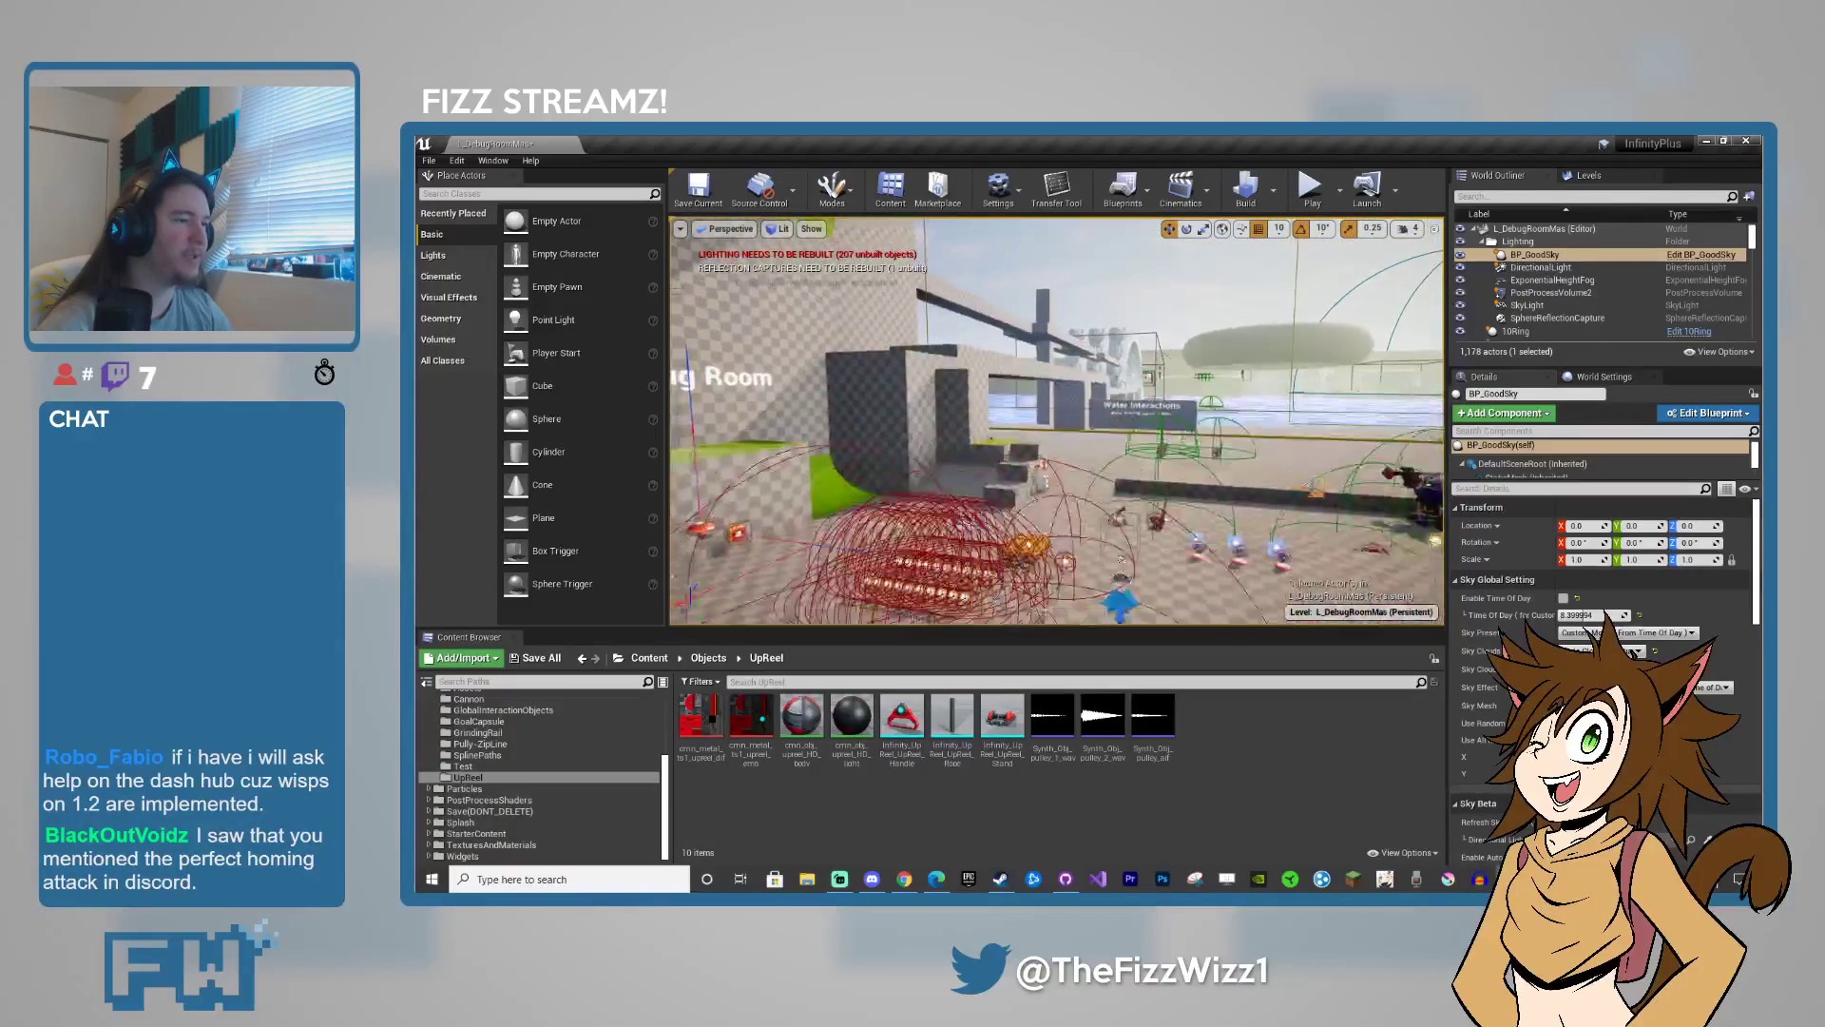
{"action": "right_click_drag", "start_coordinate": [926, 487], "coordinate": [927, 487]}
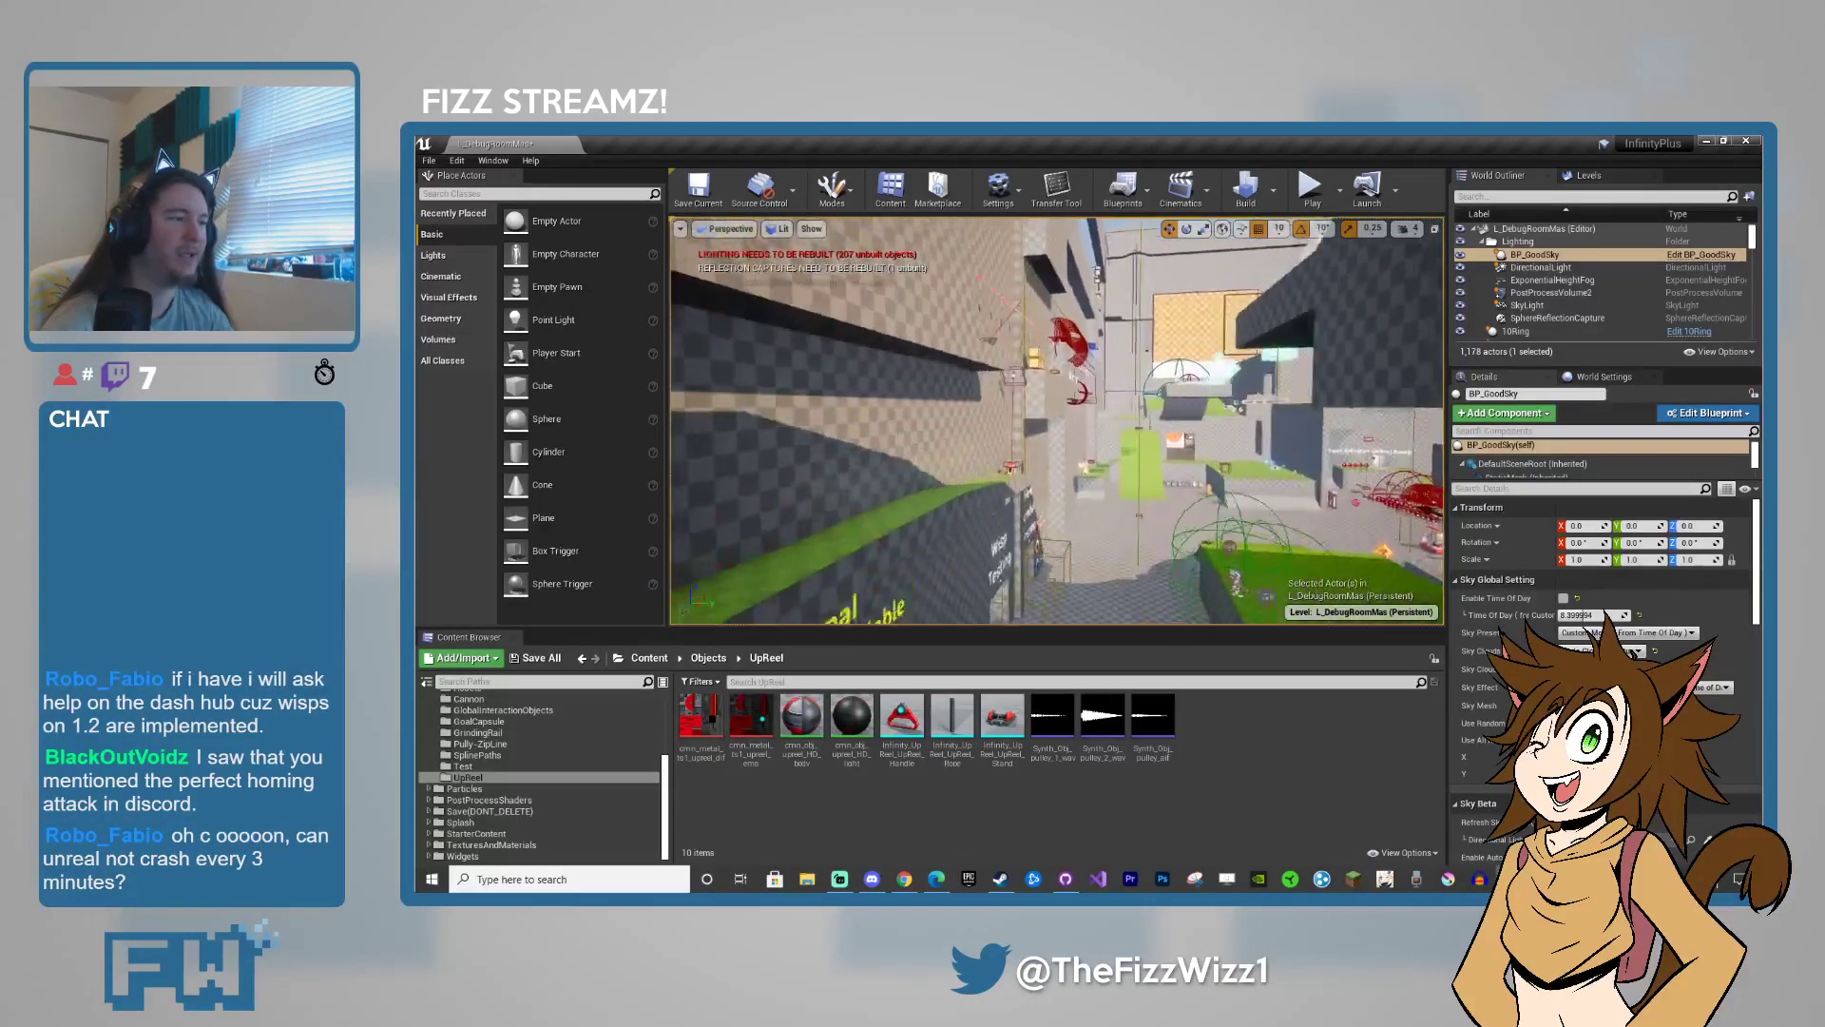
{"action": "right_click_drag", "start_coordinate": [1057, 421], "coordinate": [1164, 419]}
{"action": "key", "text": "w"}
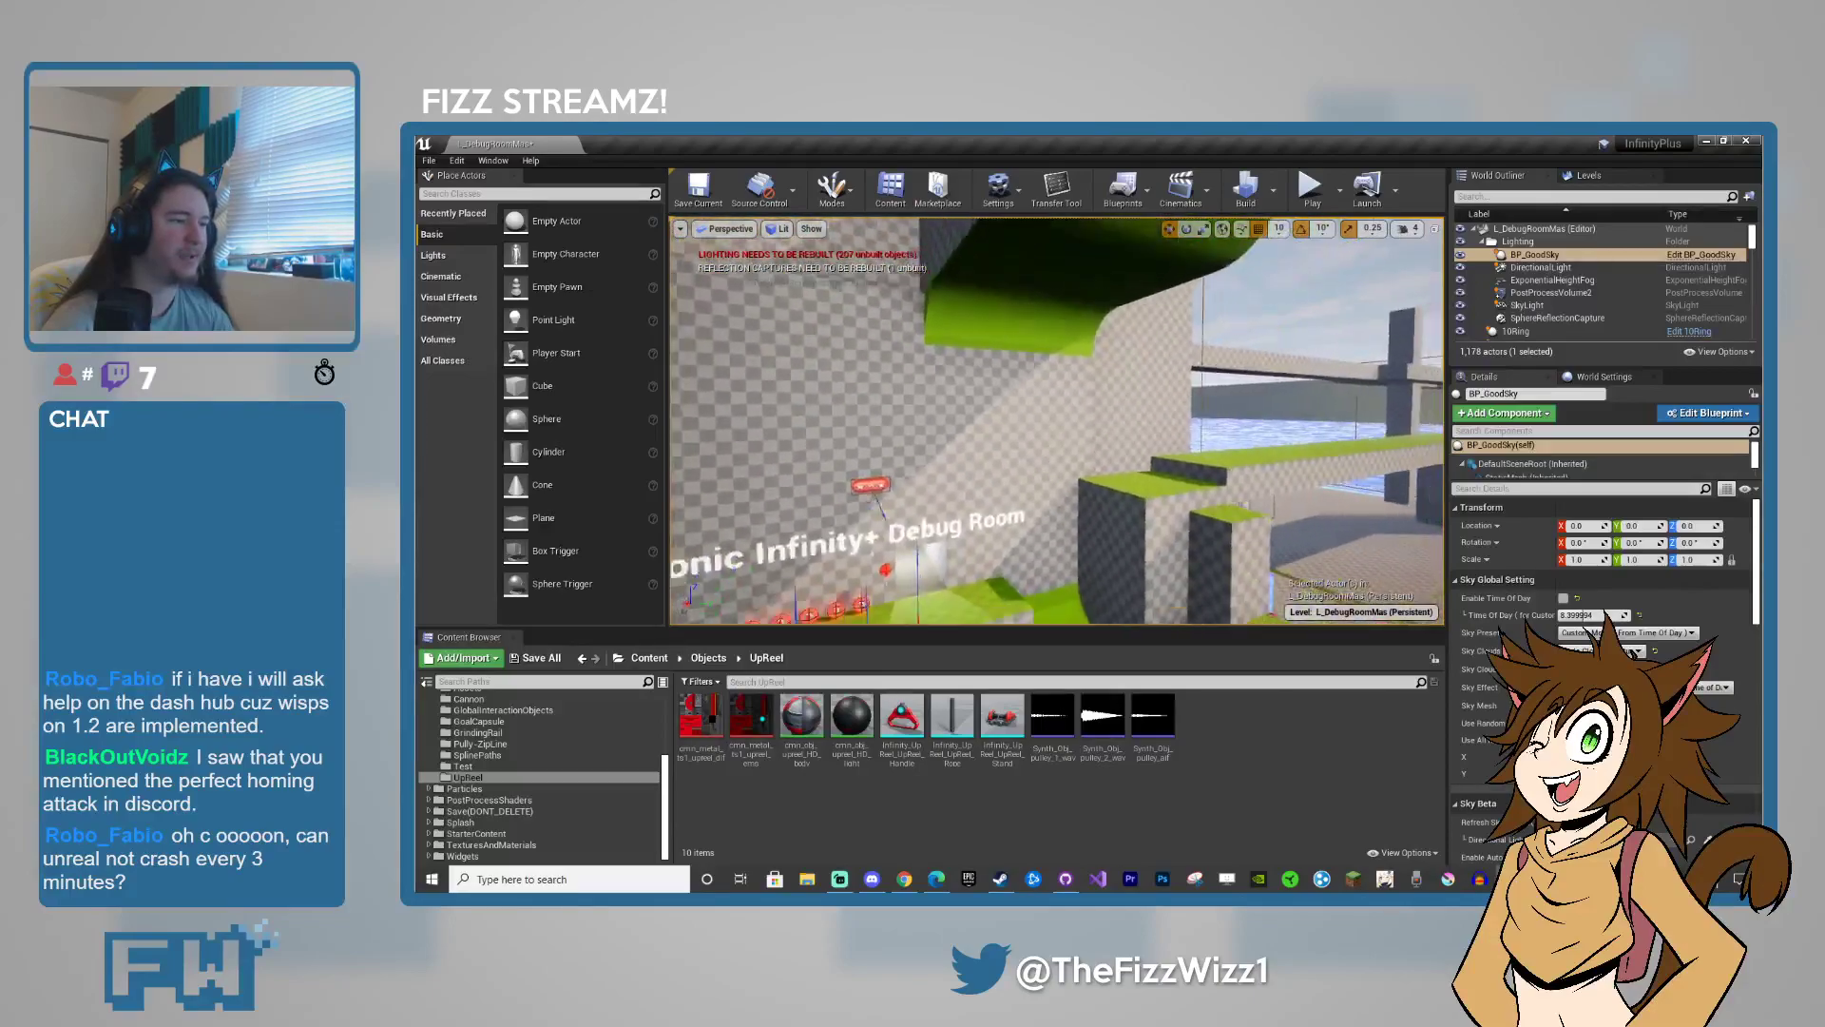
{"action": "key", "text": "w"}
{"action": "right_click_drag", "start_coordinate": [1057, 421], "coordinate": [1293, 423]}
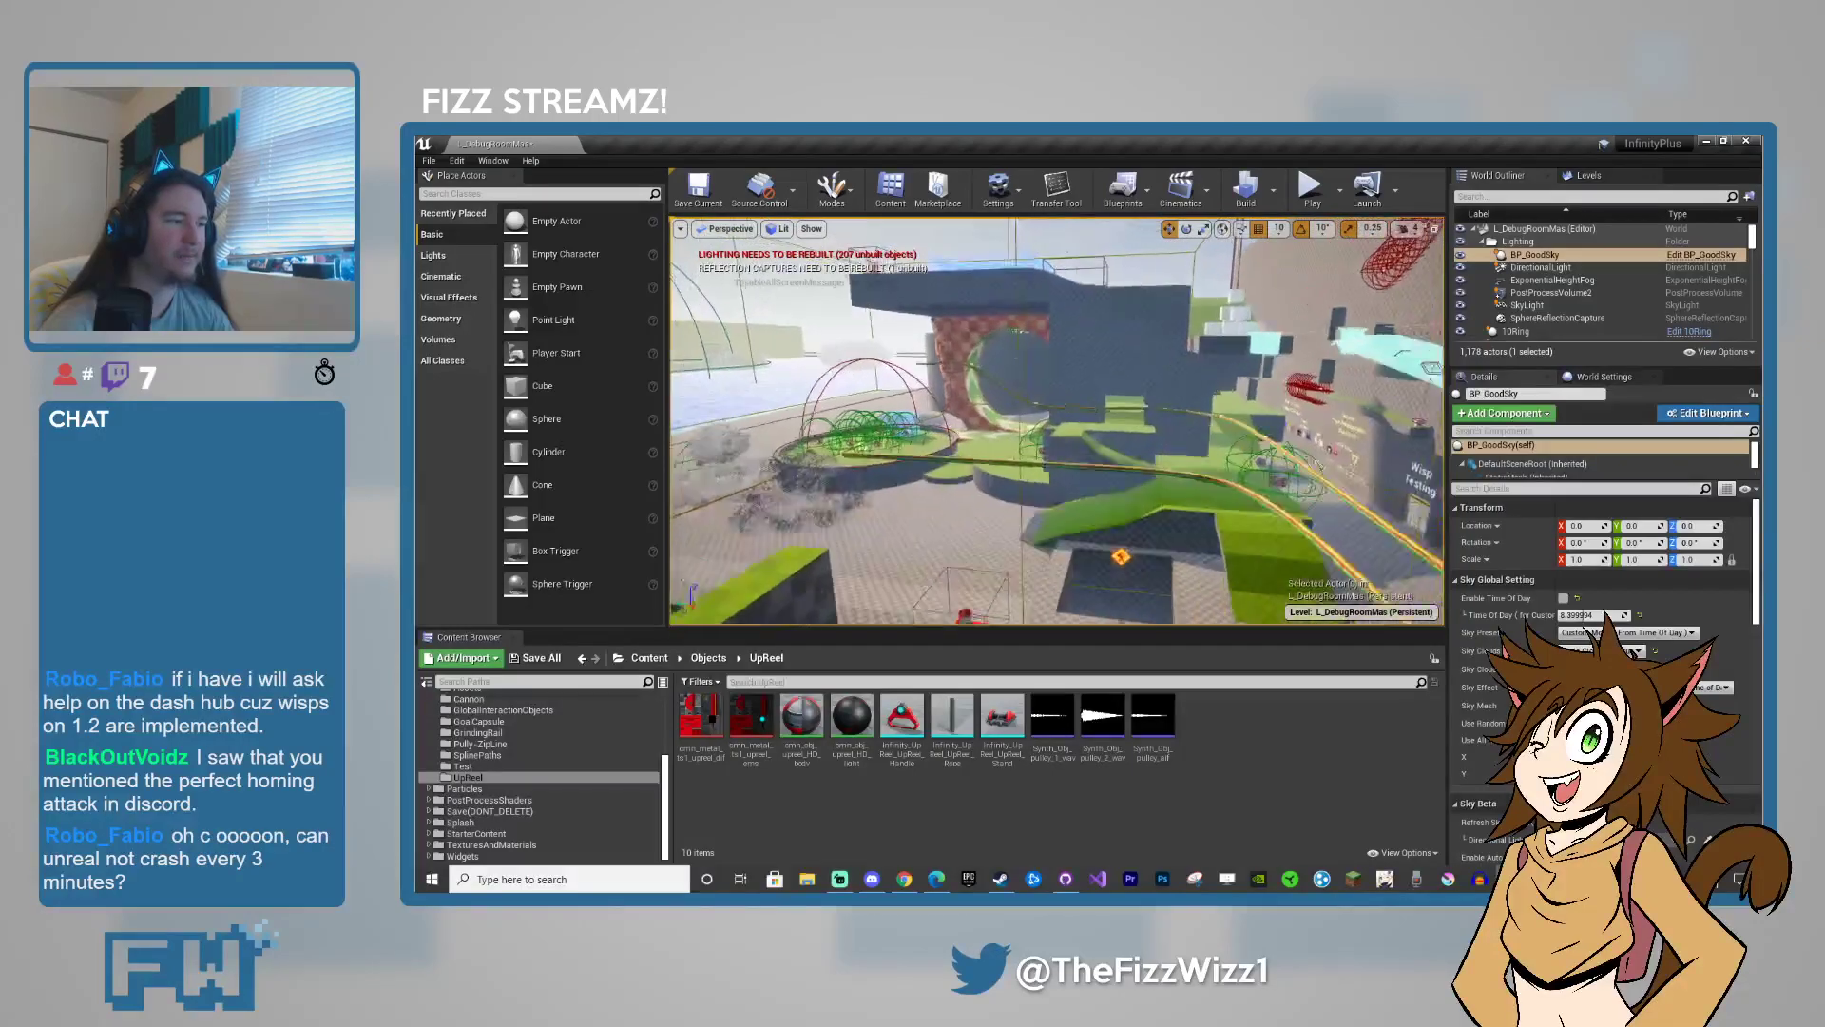
{"action": "right_click_drag", "start_coordinate": [1057, 421], "coordinate": [1031, 404]}
{"action": "key", "text": "w"}
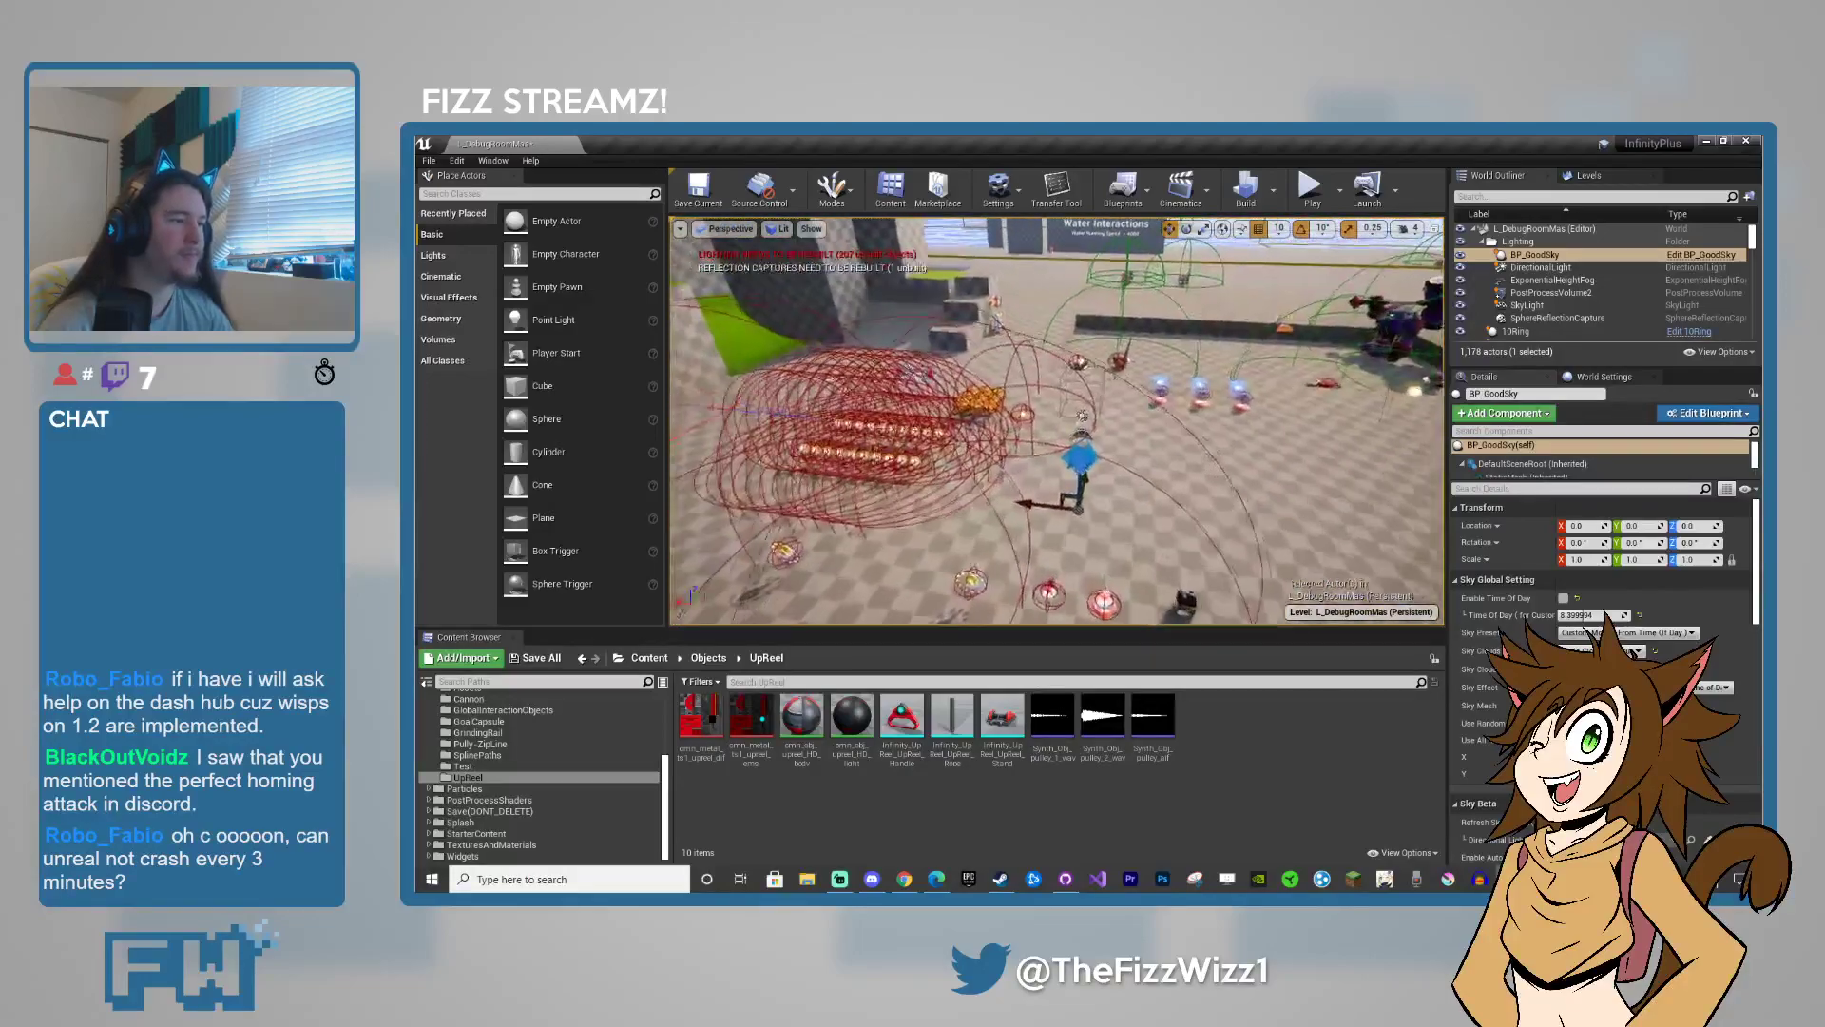
{"action": "left_click", "coordinate": [1082, 480]}
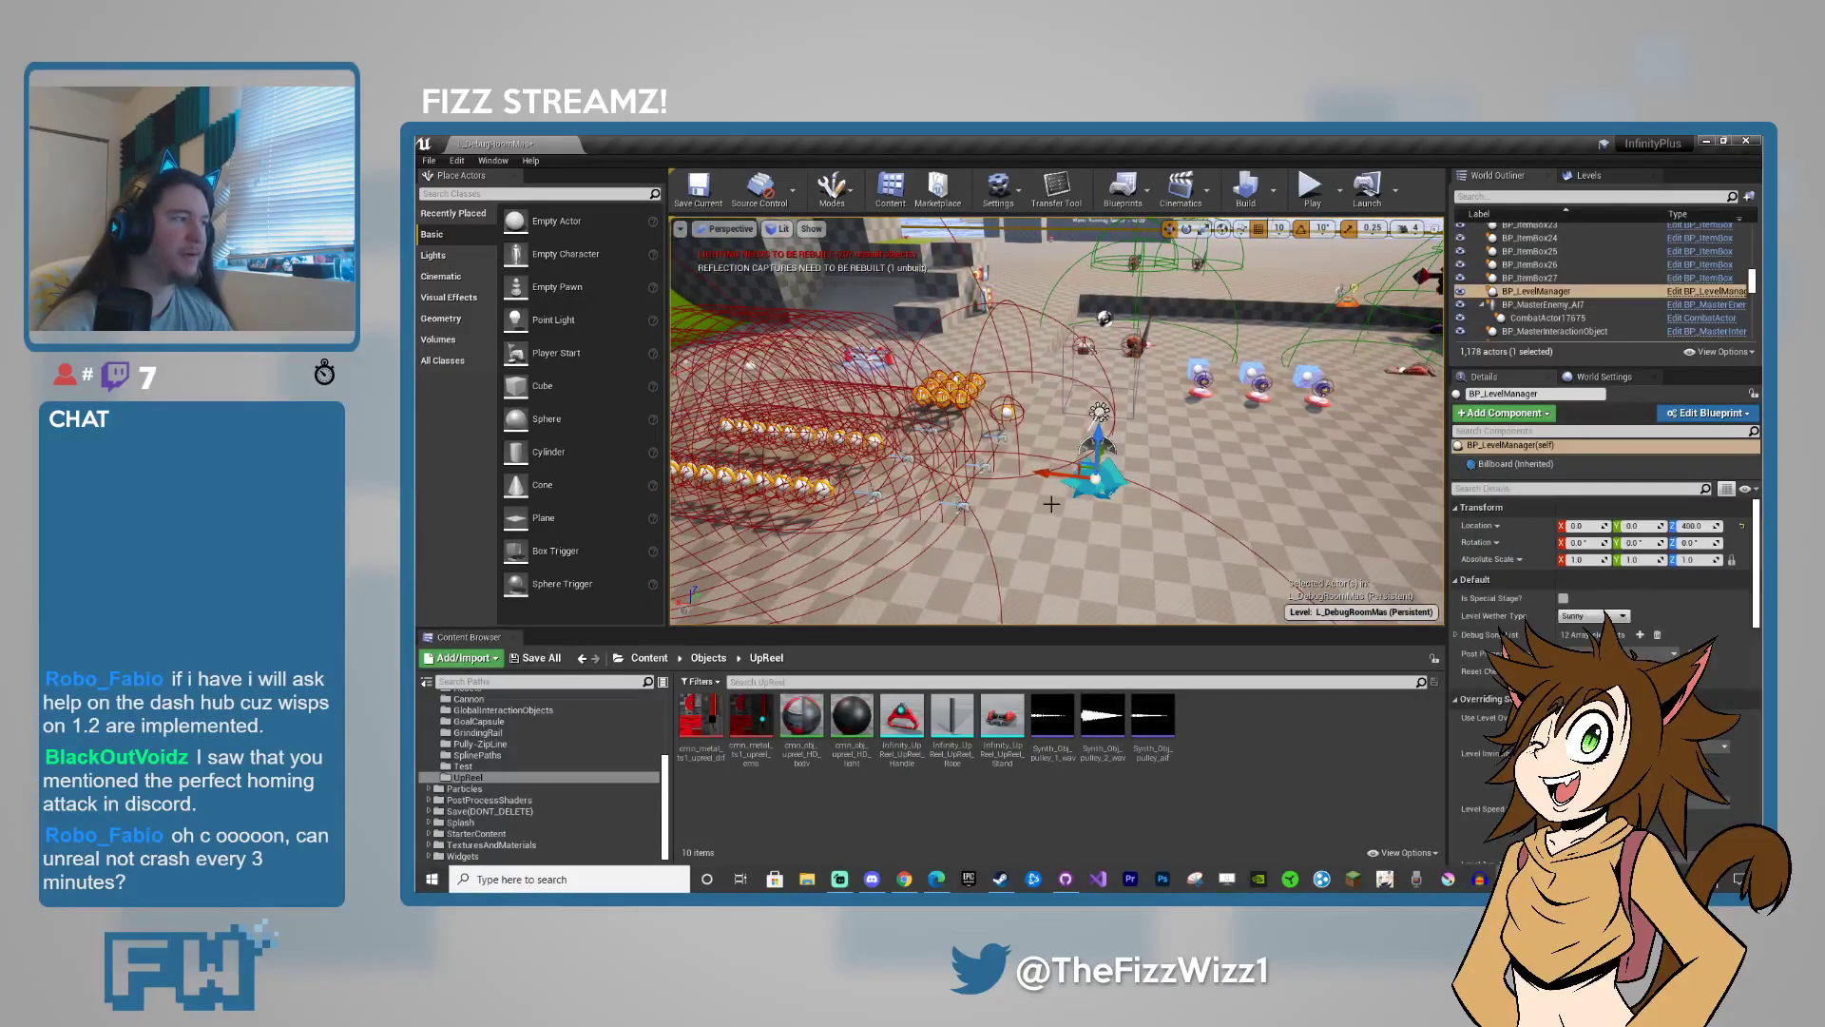
- Examine the Water Interactions area, the round grassy arena, the elevated bridges and the enemy area around the debug room
{"action": "right_click_drag", "start_coordinate": [1082, 480], "coordinate": [1206, 423]}
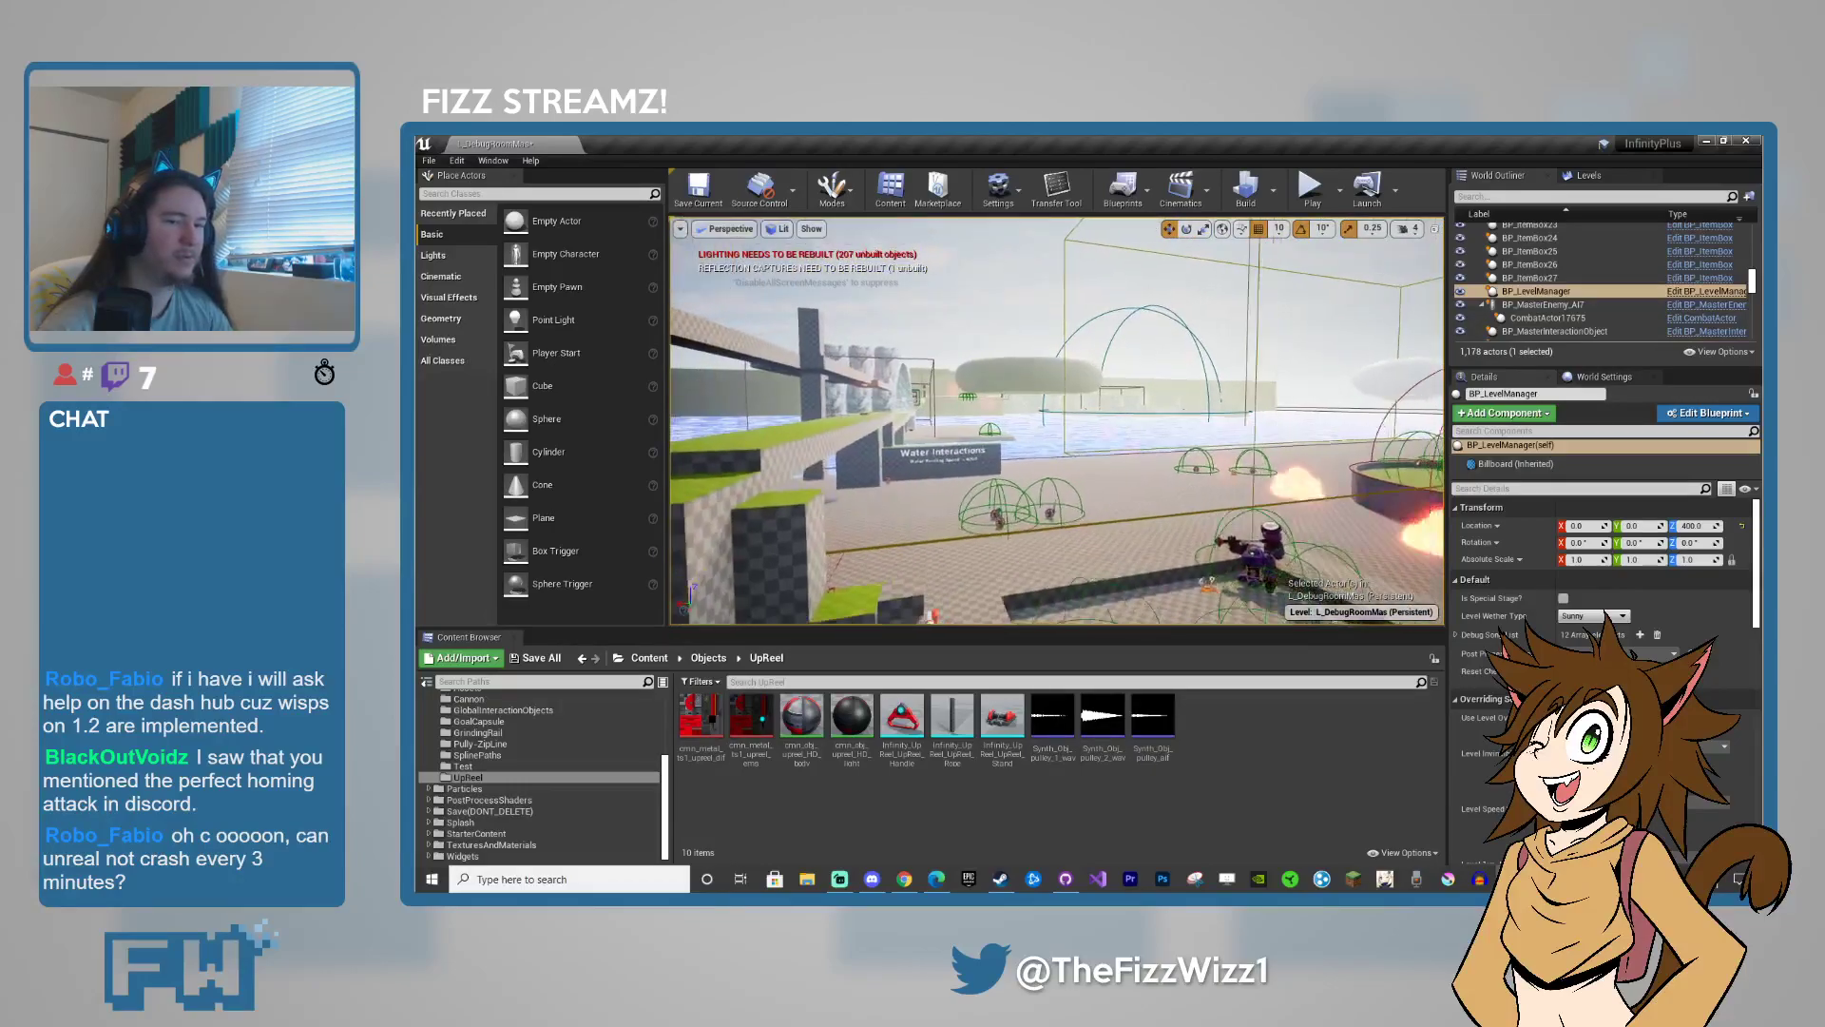
{"action": "key", "text": "d"}
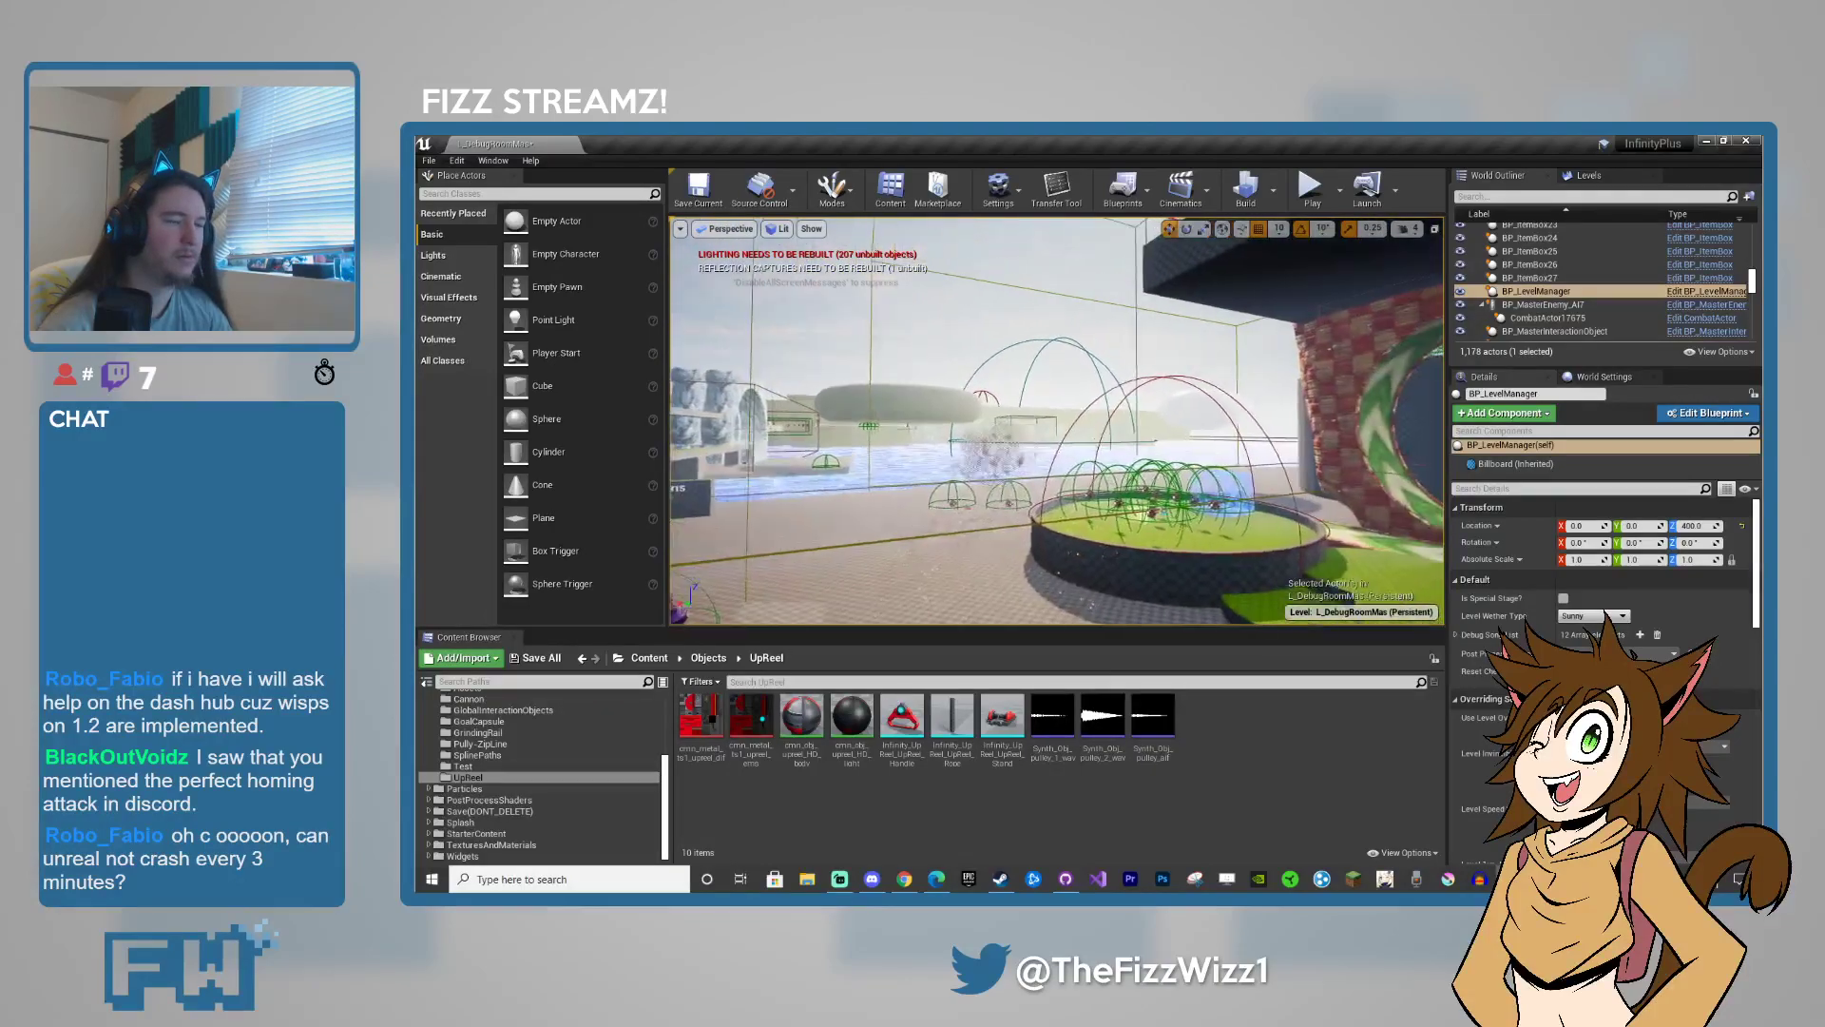
{"action": "right_click_drag", "start_coordinate": [1121, 425], "coordinate": [989, 426]}
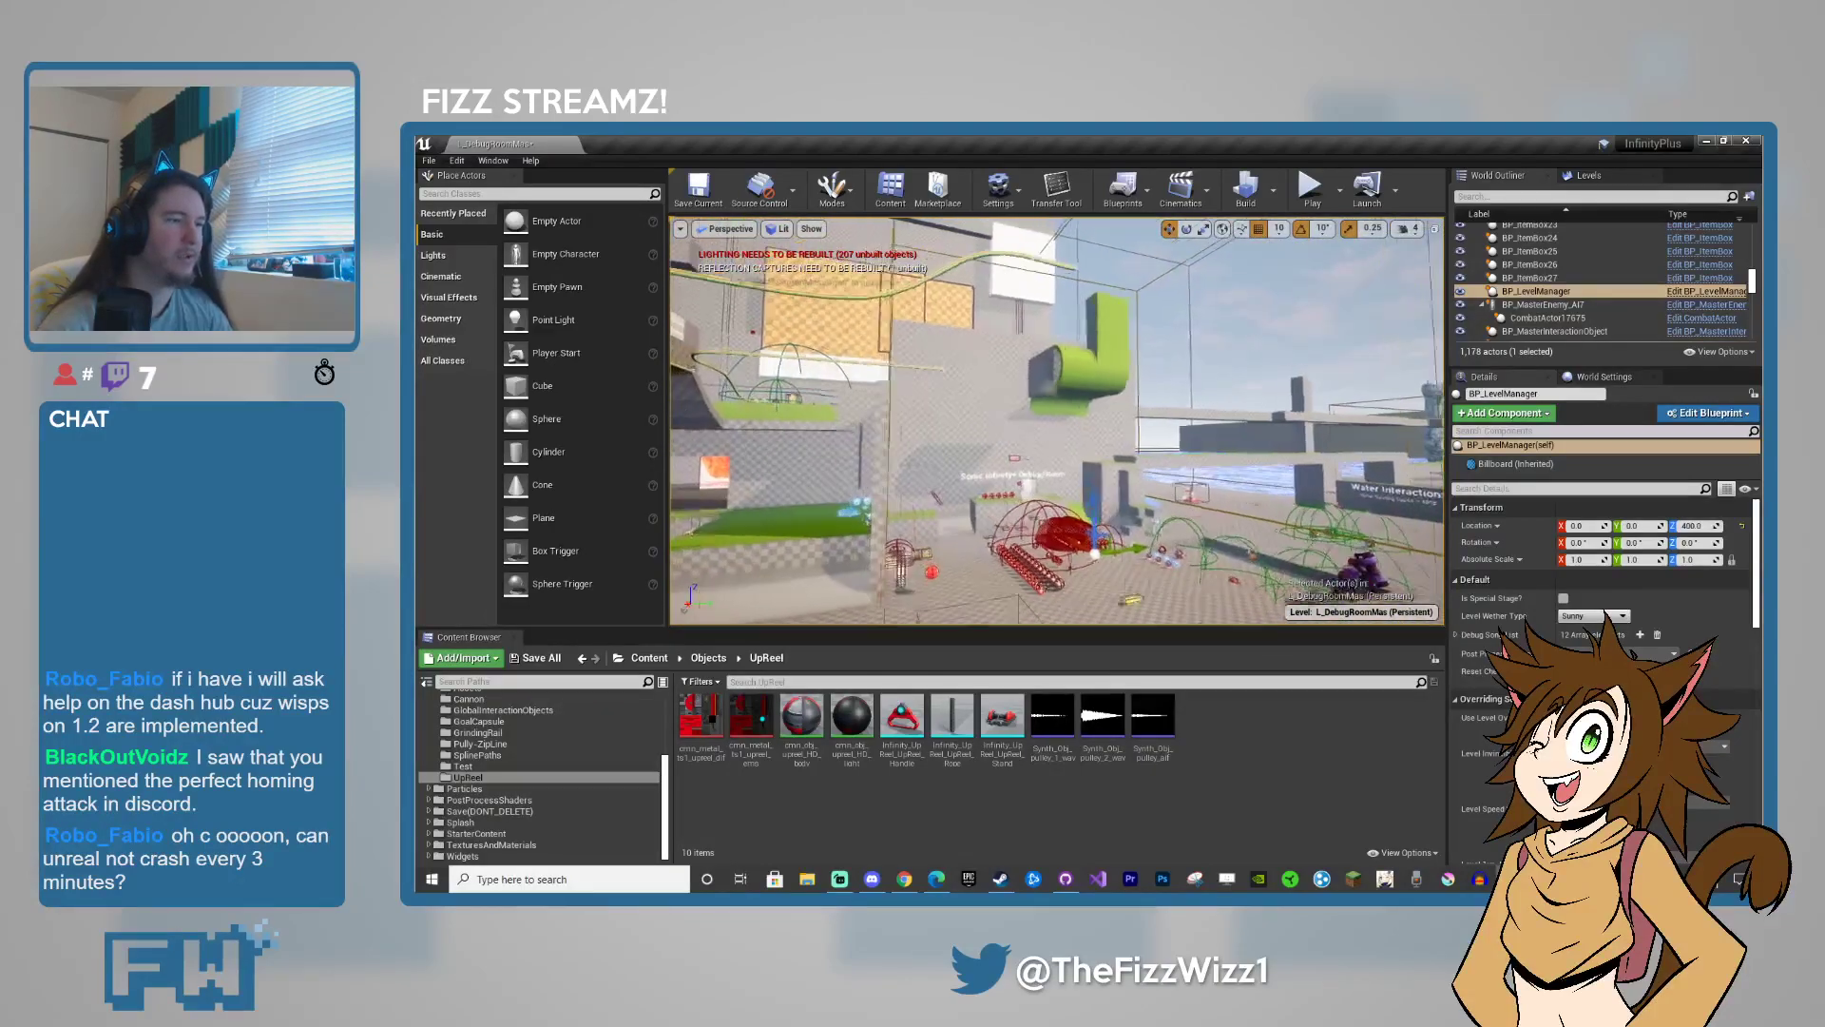
{"action": "right_click_drag", "start_coordinate": [1051, 503], "coordinate": [1033, 503]}
{"action": "key", "text": "w"}
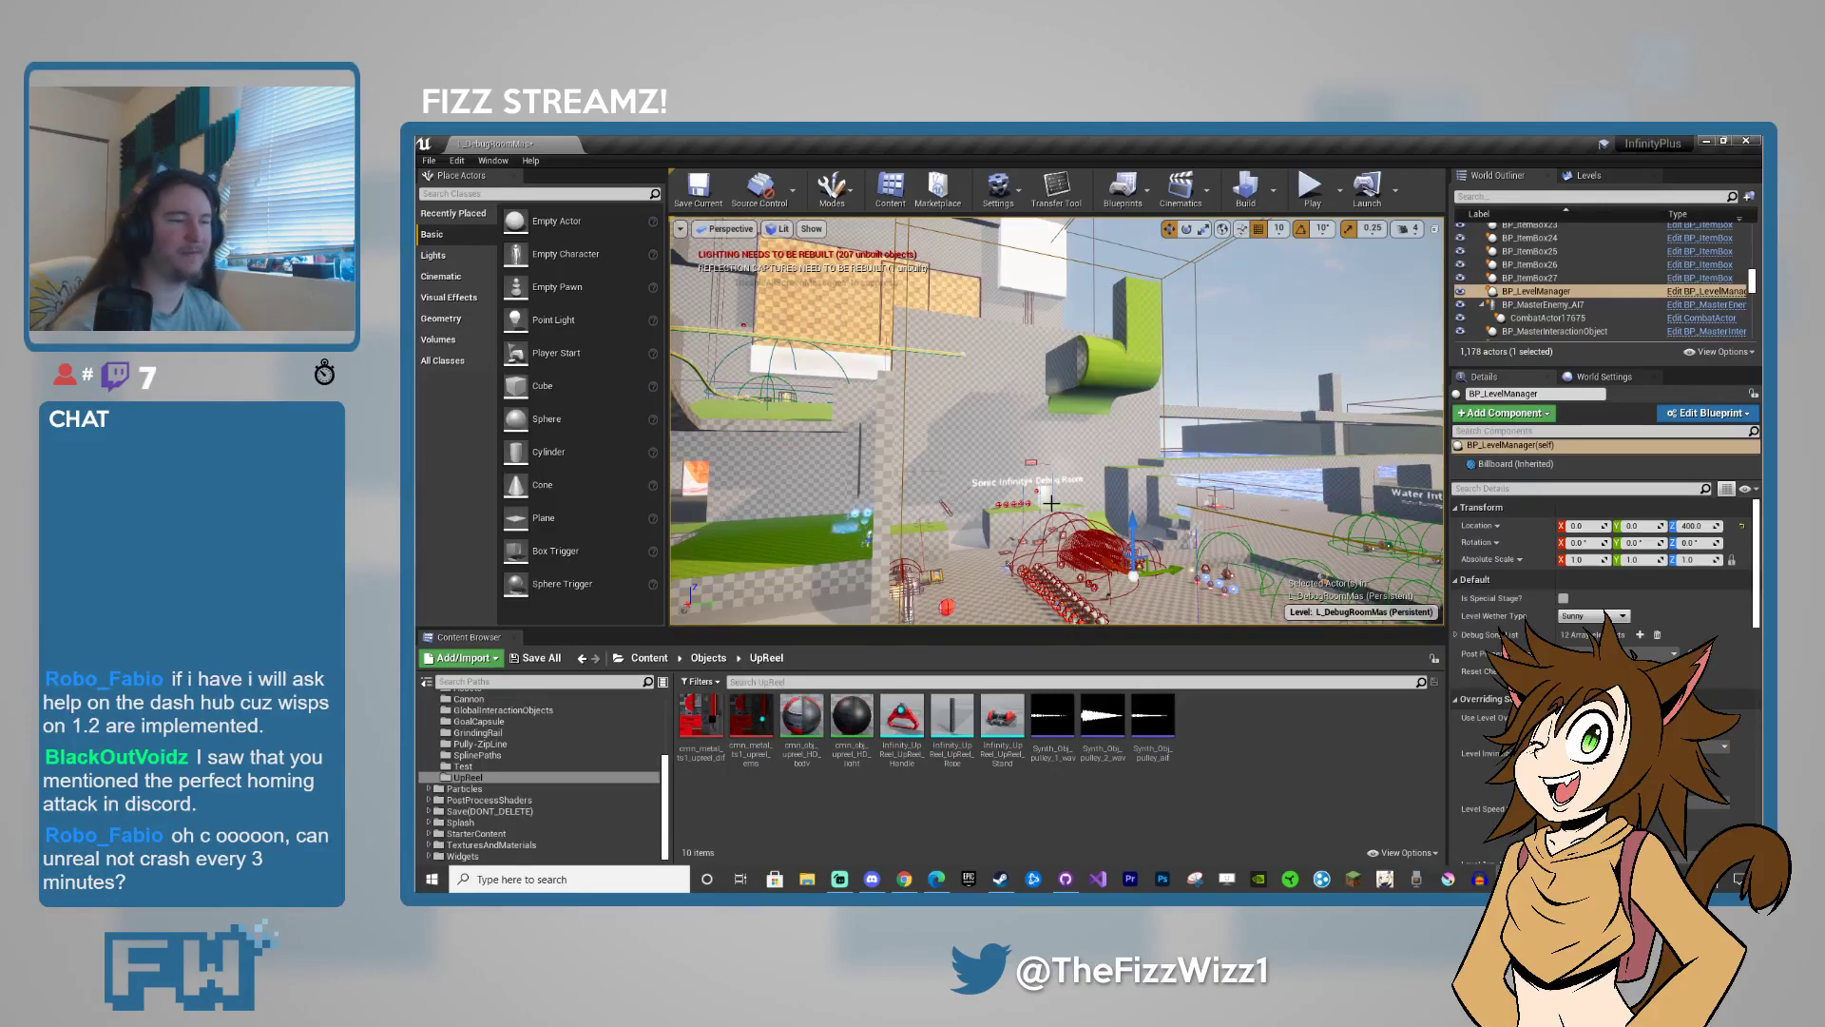
{"action": "right_click_drag", "start_coordinate": [1057, 420], "coordinate": [1135, 418]}
{"action": "key", "text": "s"}
{"action": "key", "text": "e"}
{"action": "key", "text": "w"}
{"action": "key", "text": "s"}
{"action": "key", "text": "w"}
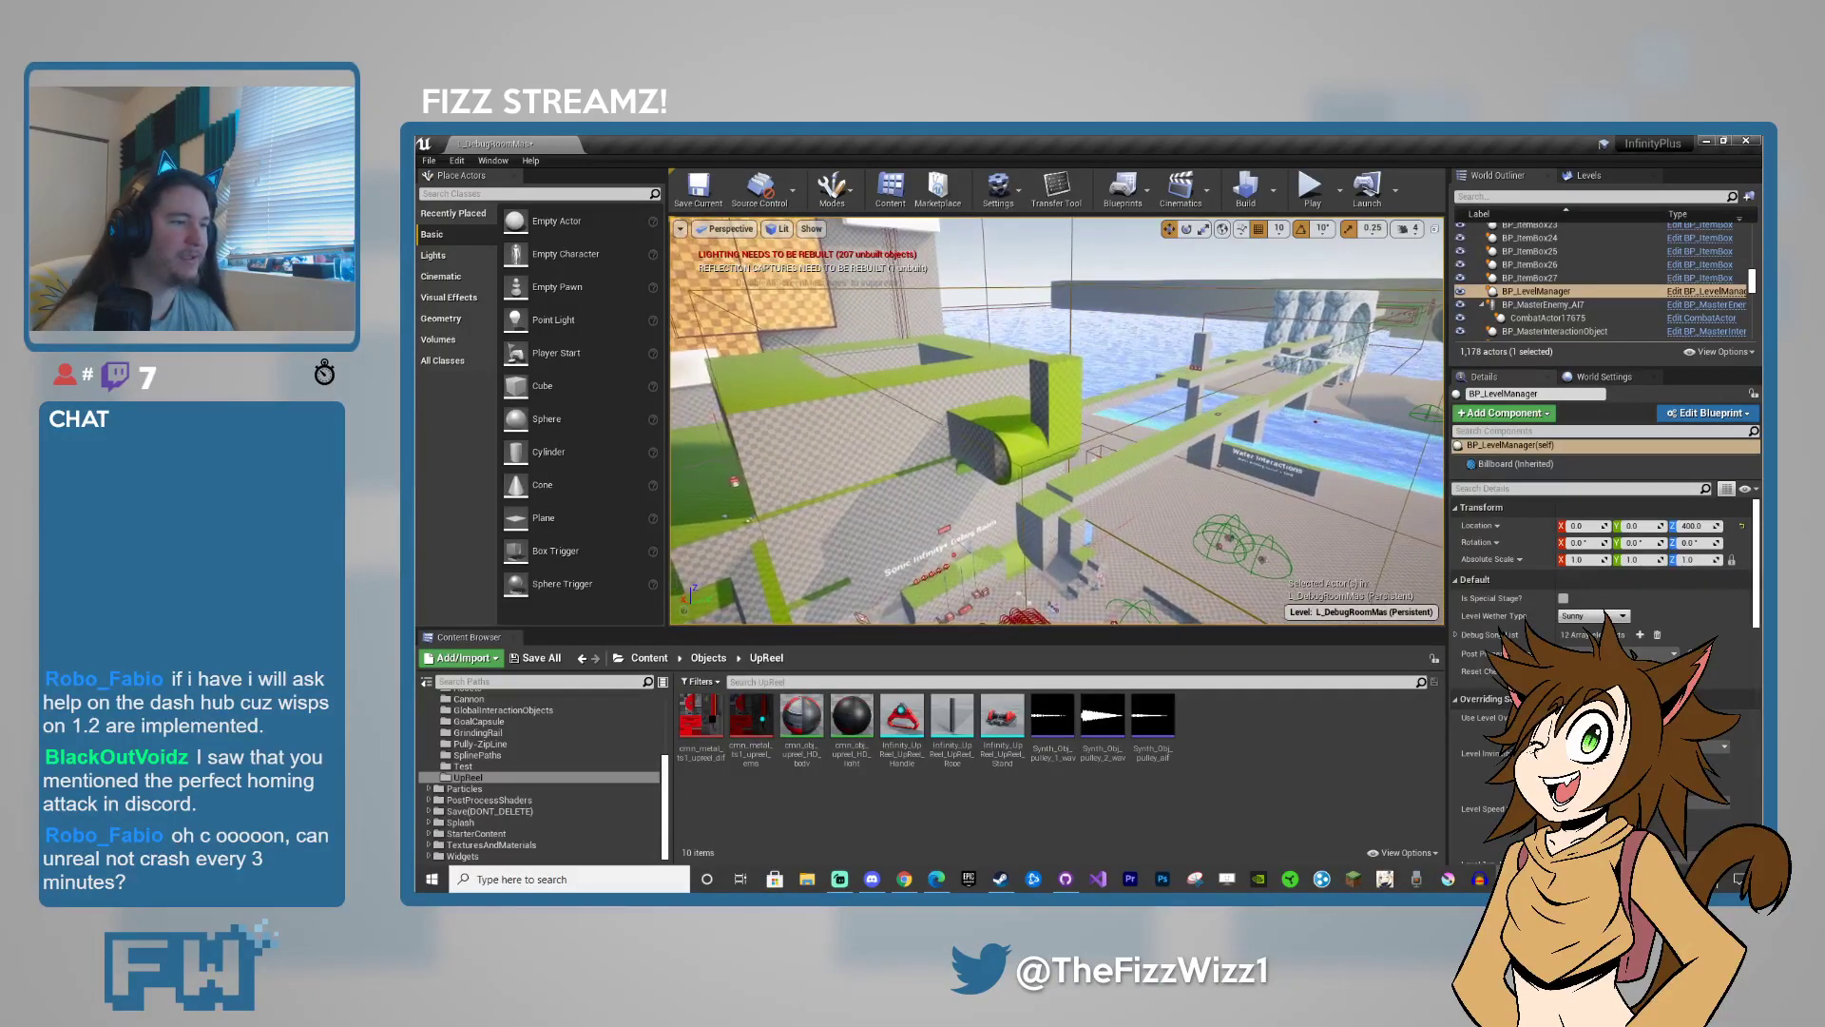
{"action": "right_click_drag", "start_coordinate": [1135, 418], "coordinate": [1133, 419]}
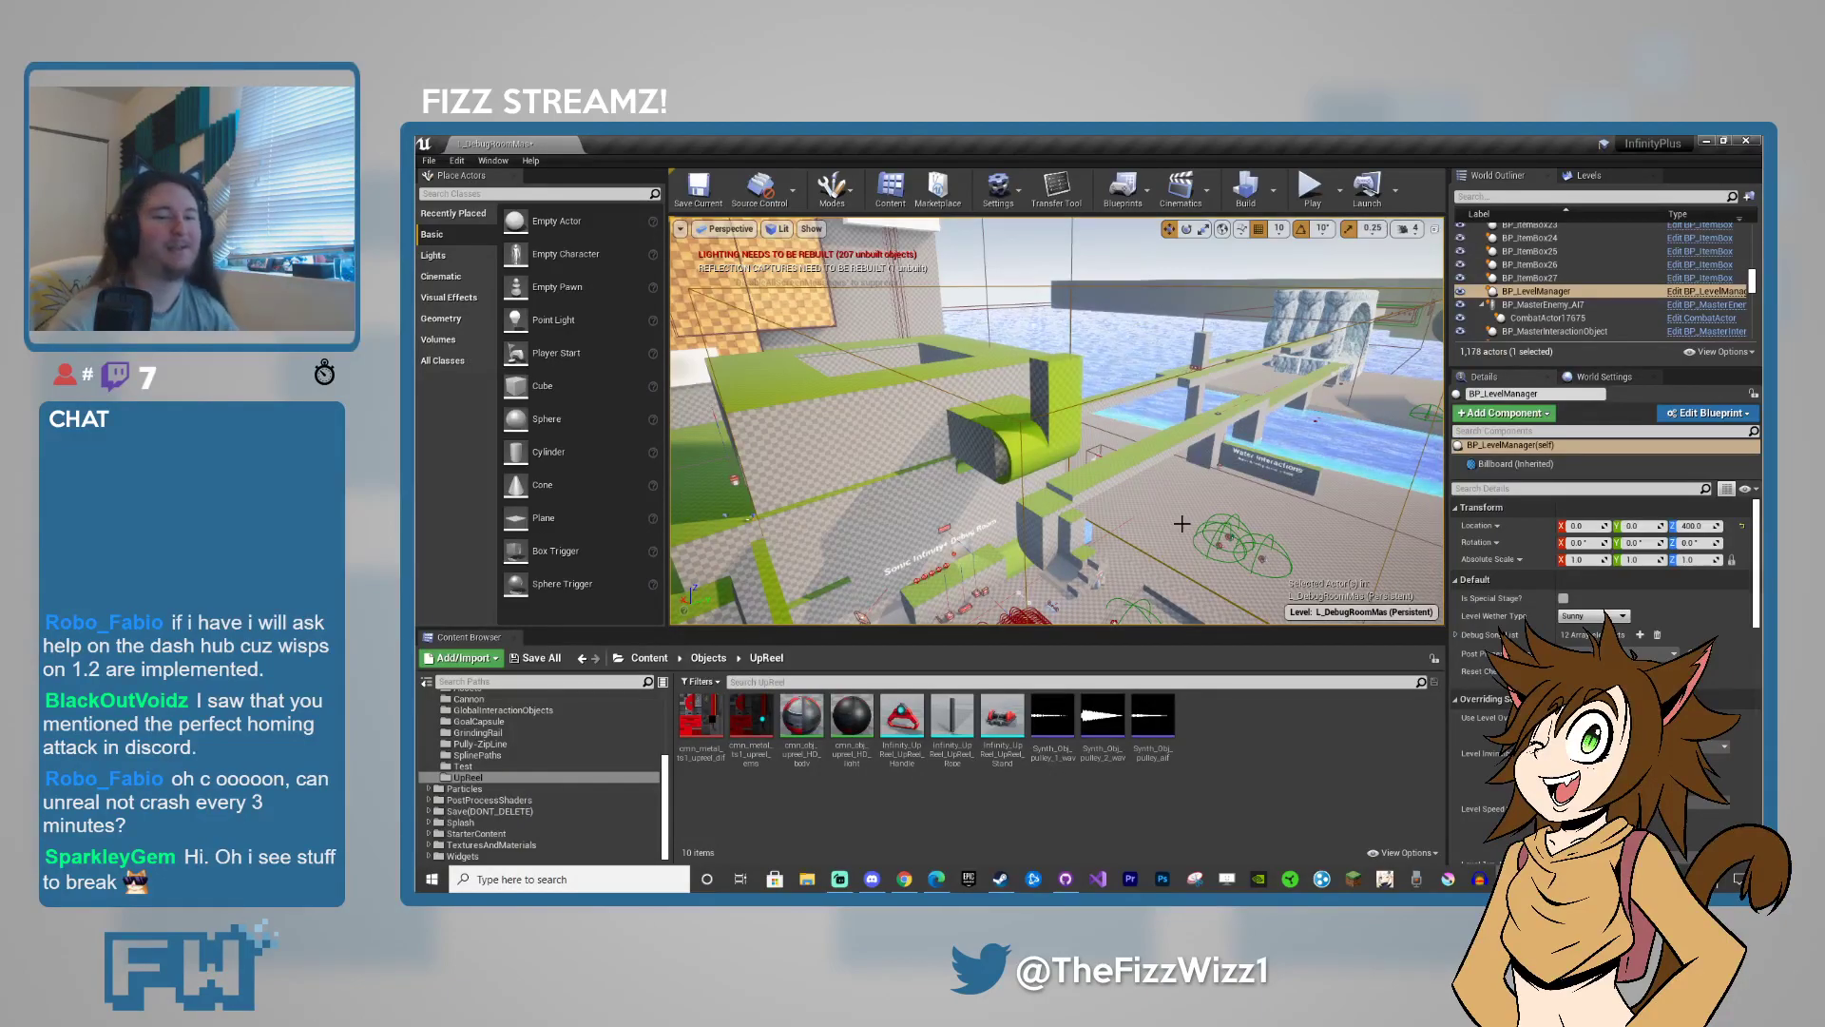
{"action": "mouse_move", "coordinate": [1263, 514]}
{"action": "right_mouse_down"}
{"action": "mouse_move", "coordinate": [1269, 594]}
{"action": "mouse_move", "coordinate": [1259, 556]}
{"action": "mouse_move", "coordinate": [1074, 532]}
{"action": "mouse_move", "coordinate": [1262, 514]}
{"action": "right_mouse_up"}
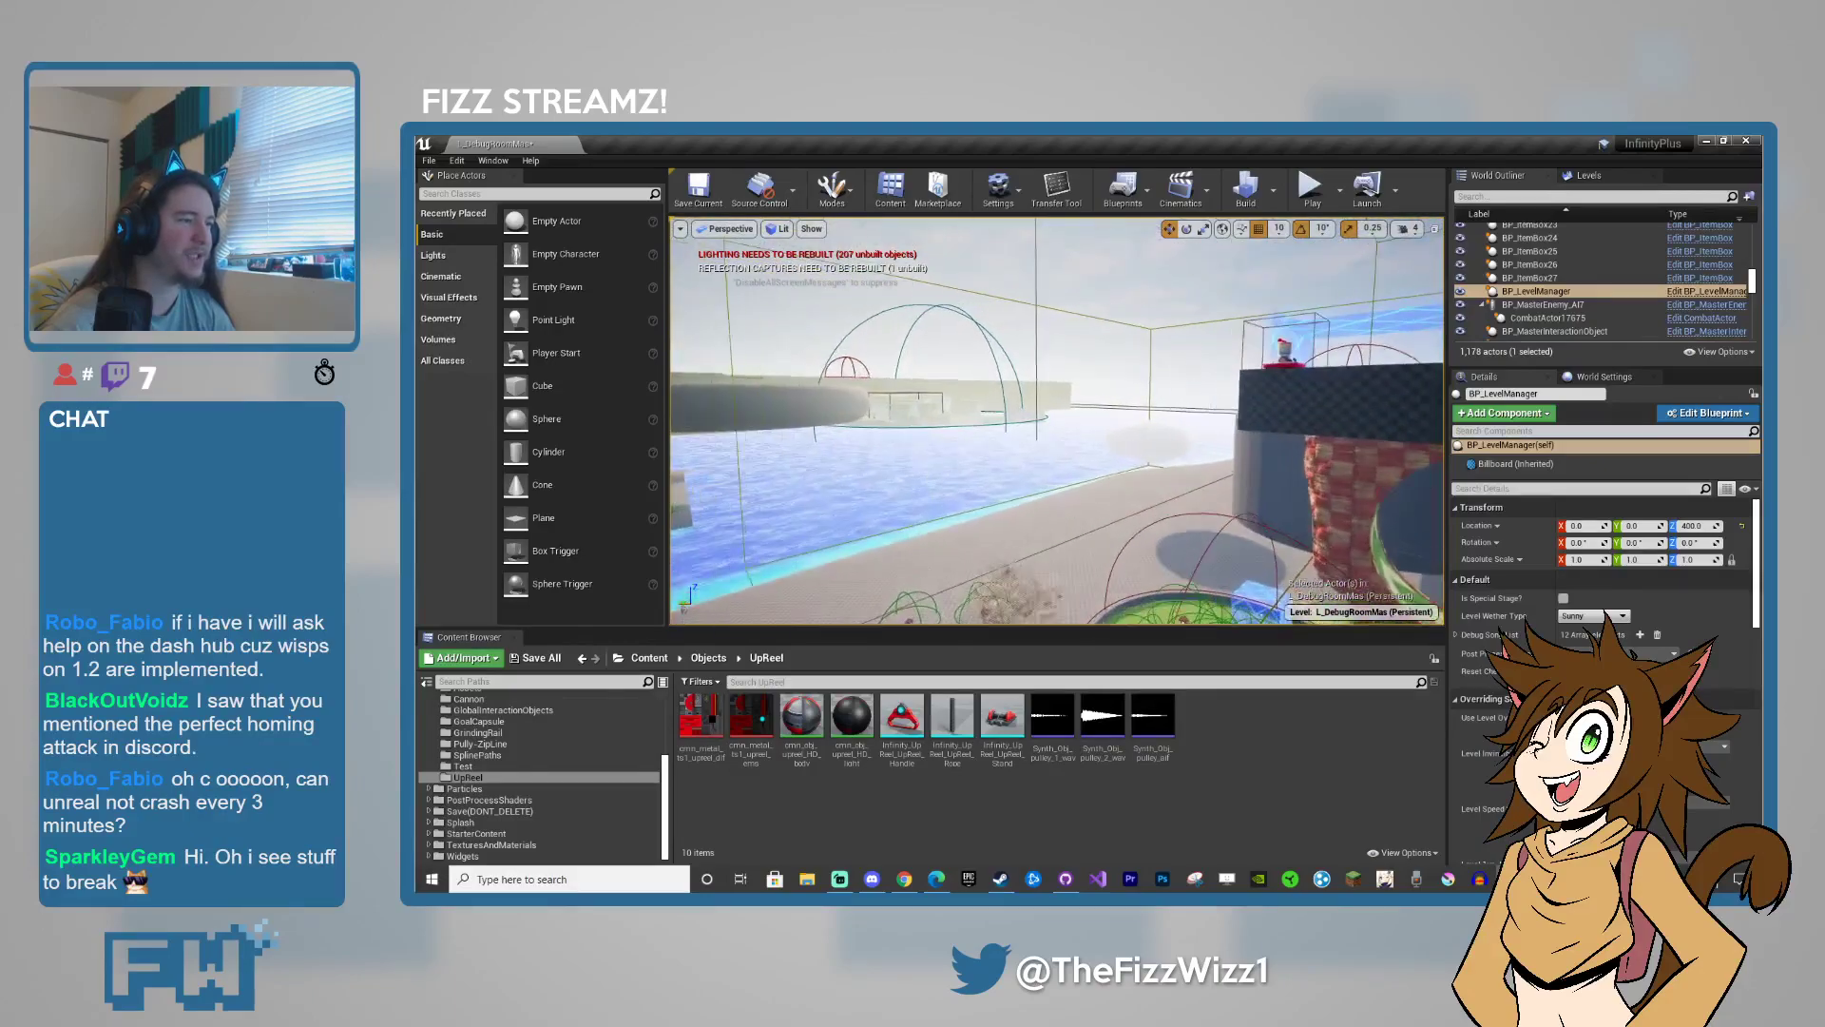
{"action": "right_click_drag", "start_coordinate": [1263, 515], "coordinate": [1263, 514]}
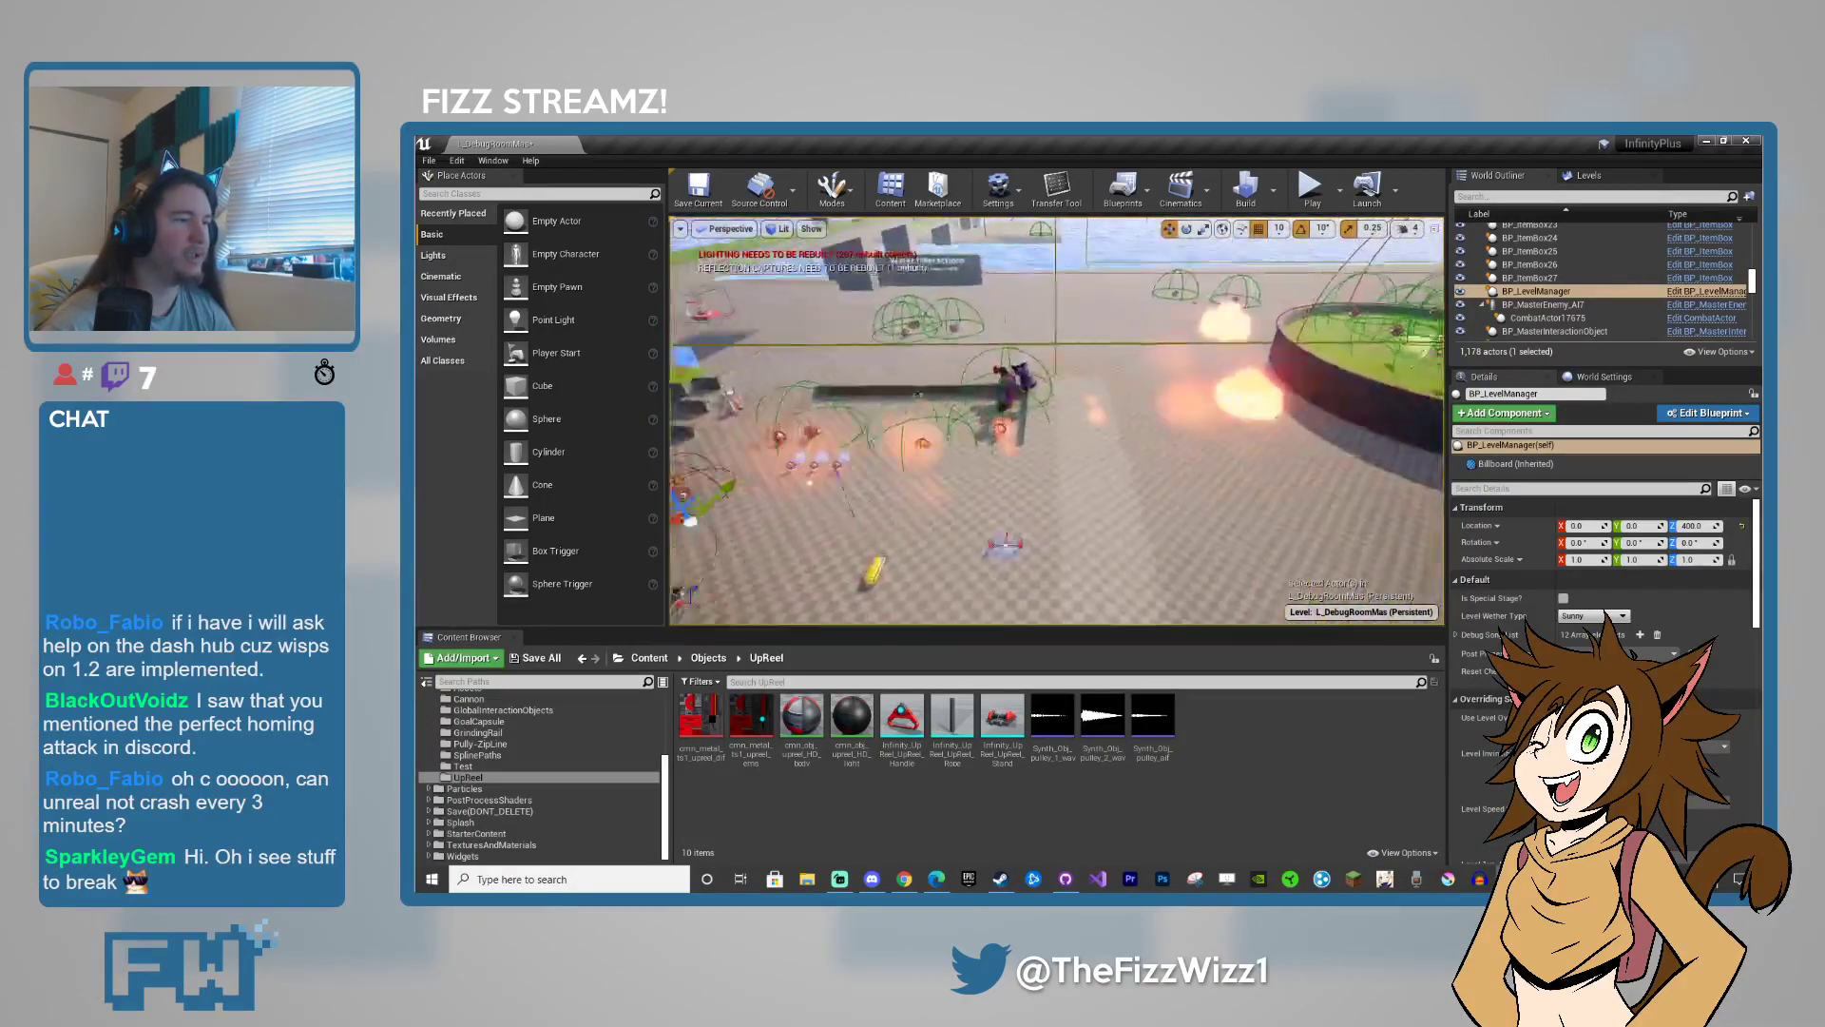
{"action": "key", "text": "w"}
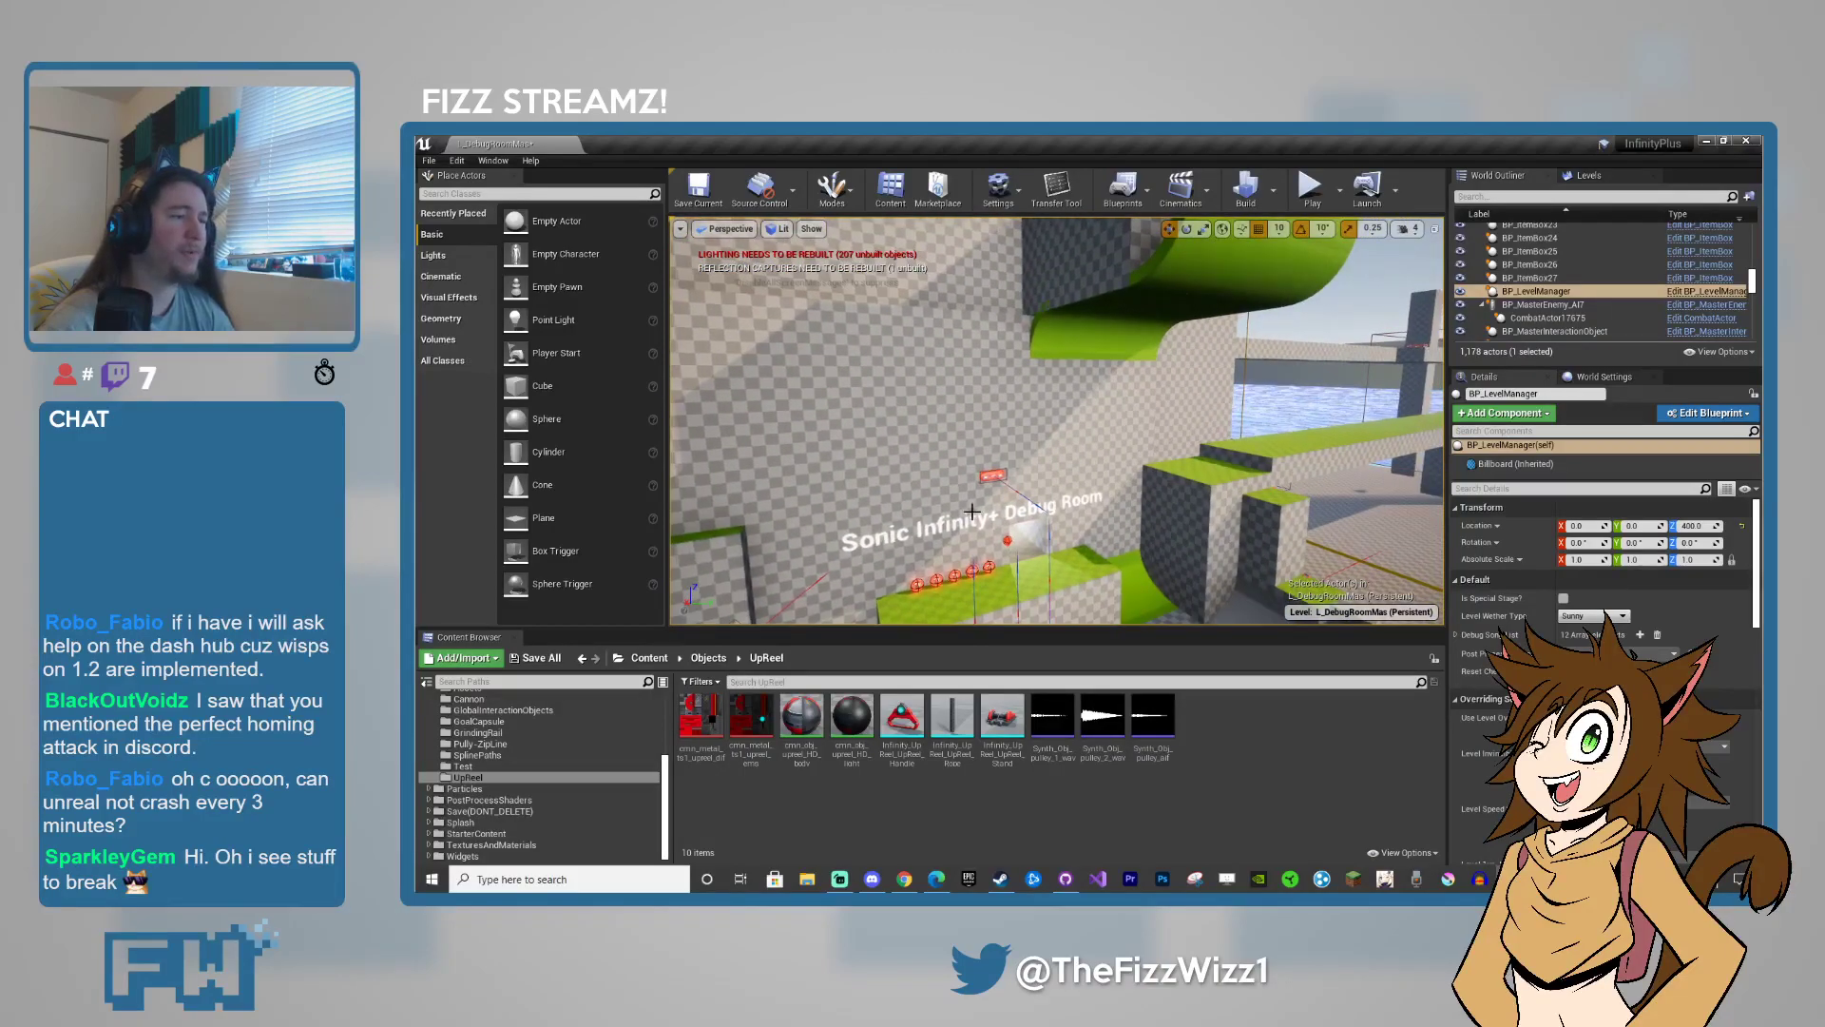
- Select the sky actor and survey the bridges, checkered block, curved ramp and enemy area of the debug room
{"action": "left_click", "coordinate": [1024, 525]}
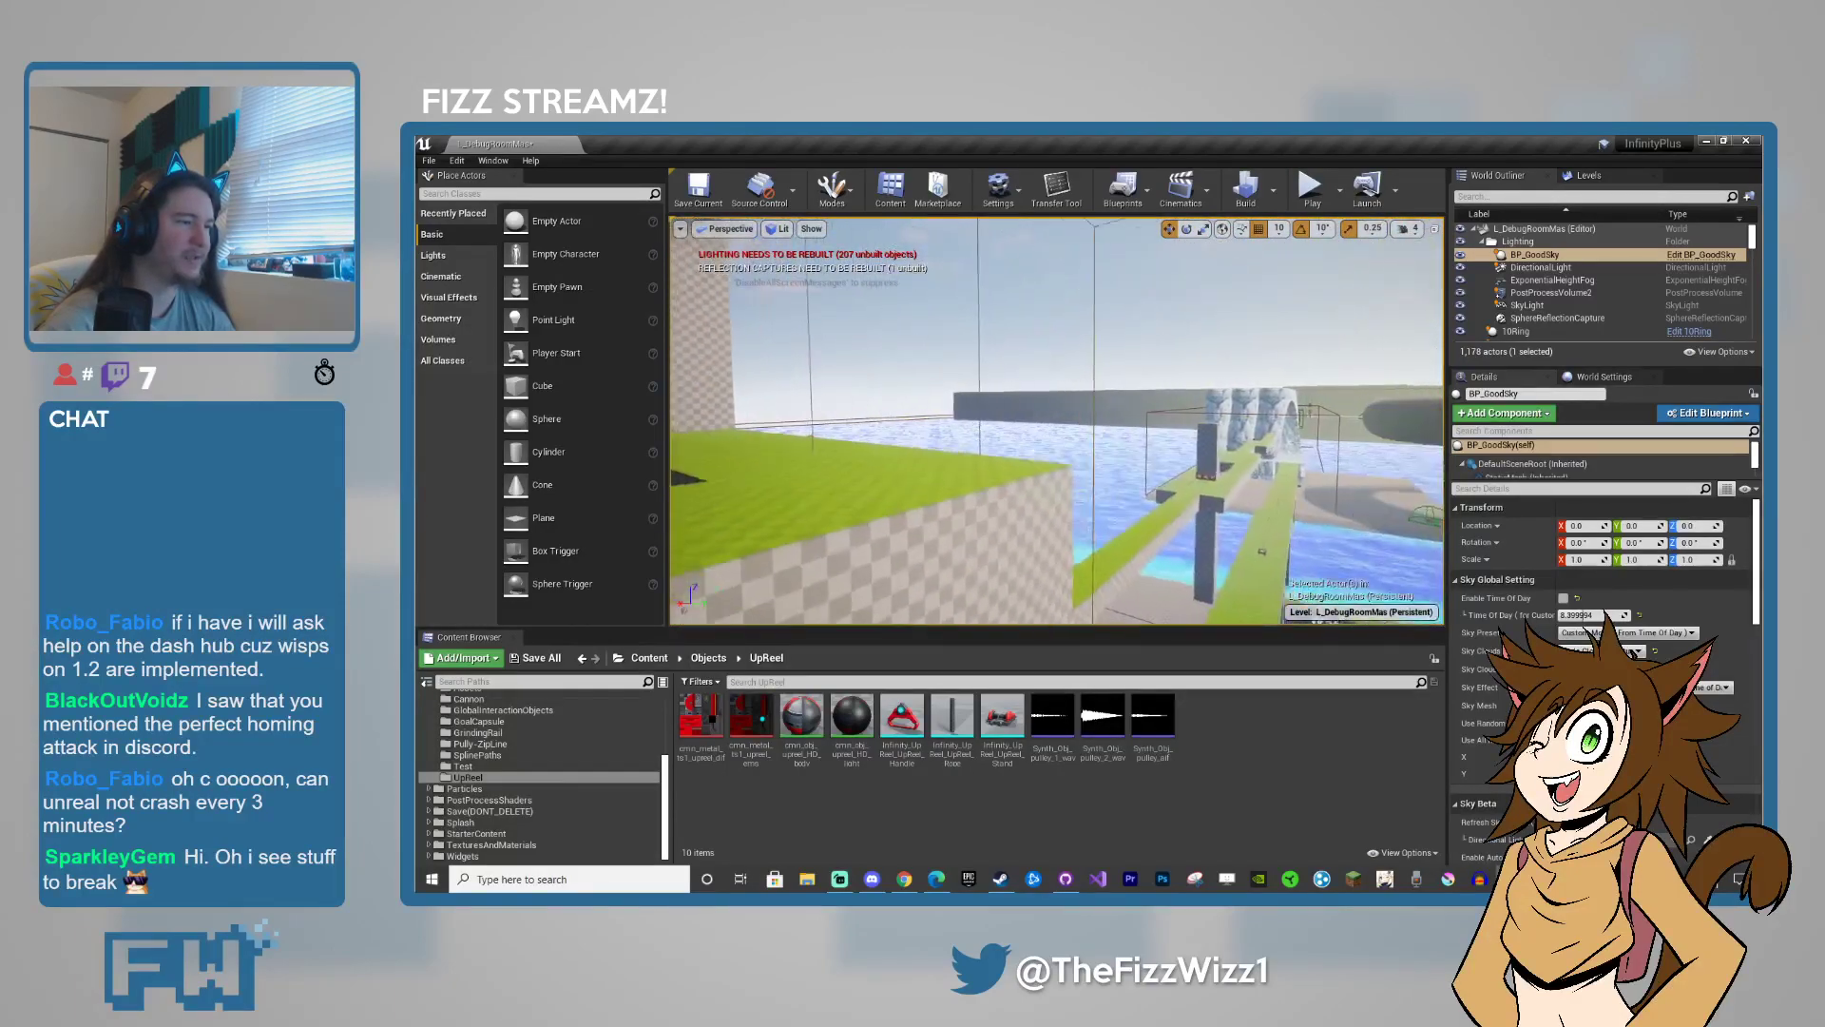
{"action": "right_click_drag", "start_coordinate": [1057, 421], "coordinate": [1264, 424]}
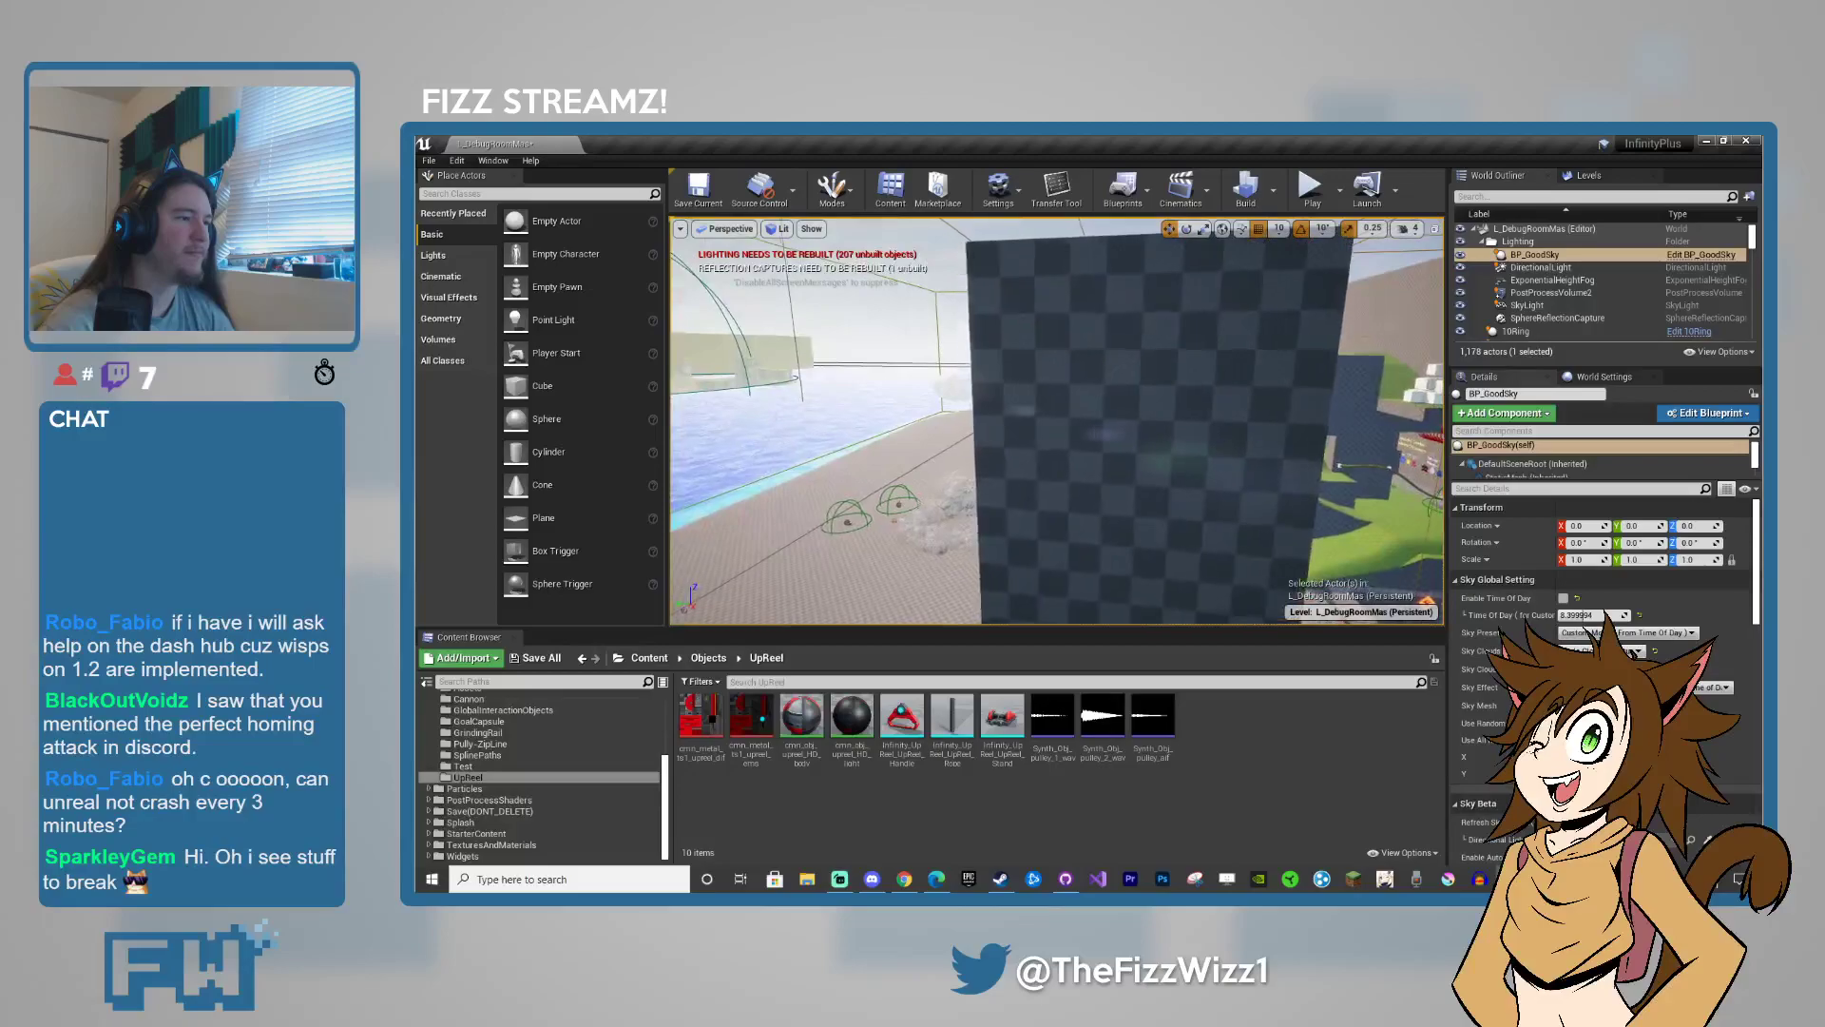
{"action": "right_click_drag", "start_coordinate": [1057, 421], "coordinate": [808, 419]}
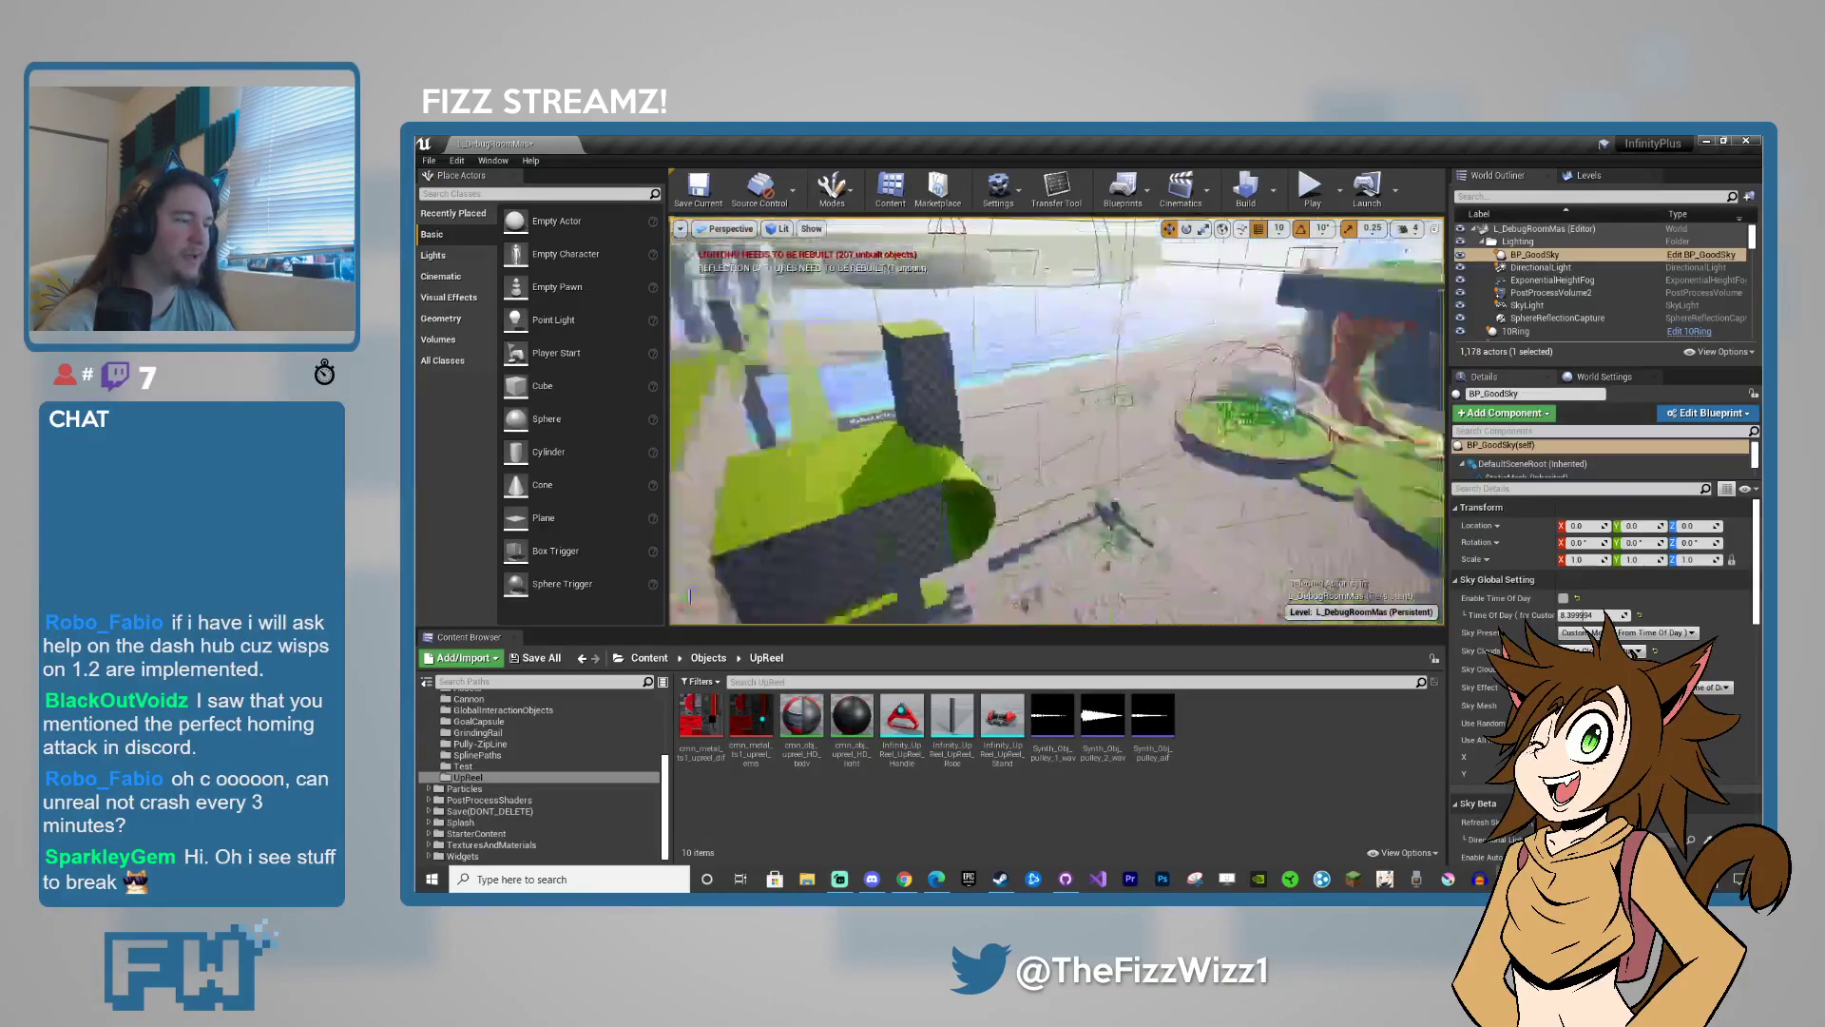
{"action": "right_click_drag", "start_coordinate": [1057, 421], "coordinate": [855, 342]}
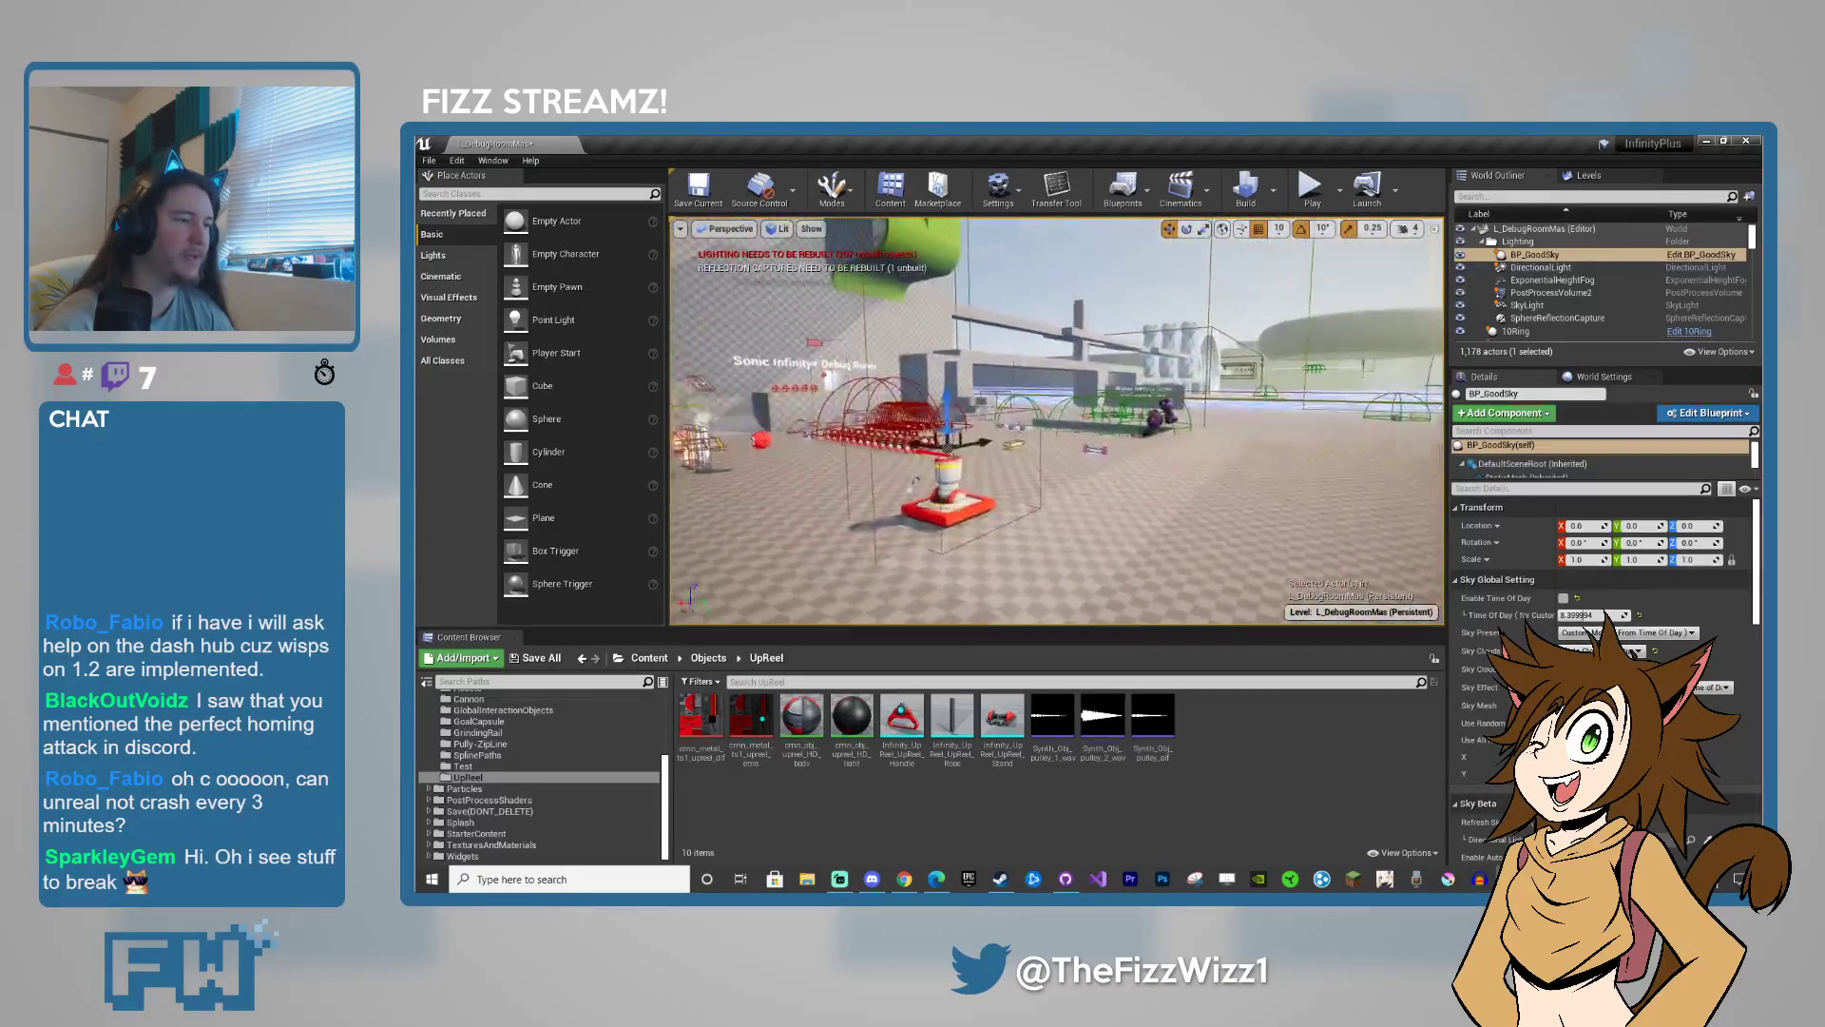
{"action": "right_click_drag", "start_coordinate": [1057, 421], "coordinate": [1044, 428]}
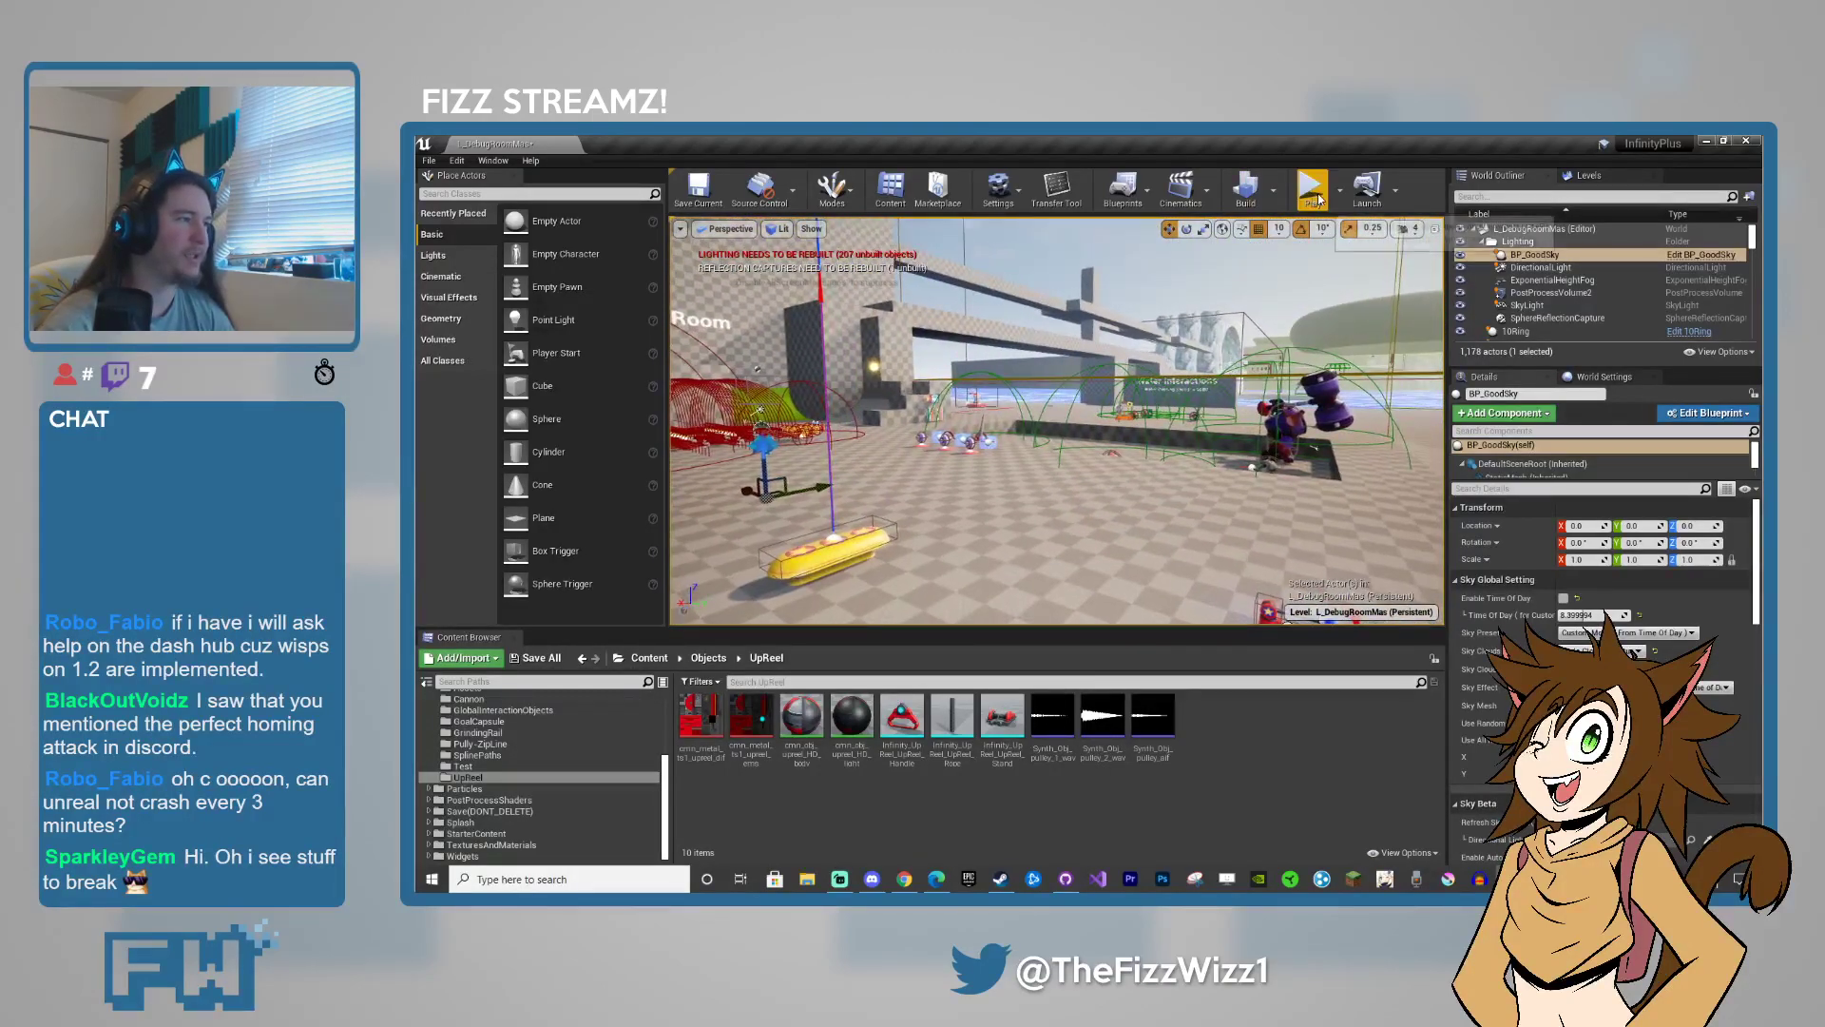
- Playtest the debug room level in full screen, and end the play session
{"action": "key", "text": "alt+p"}
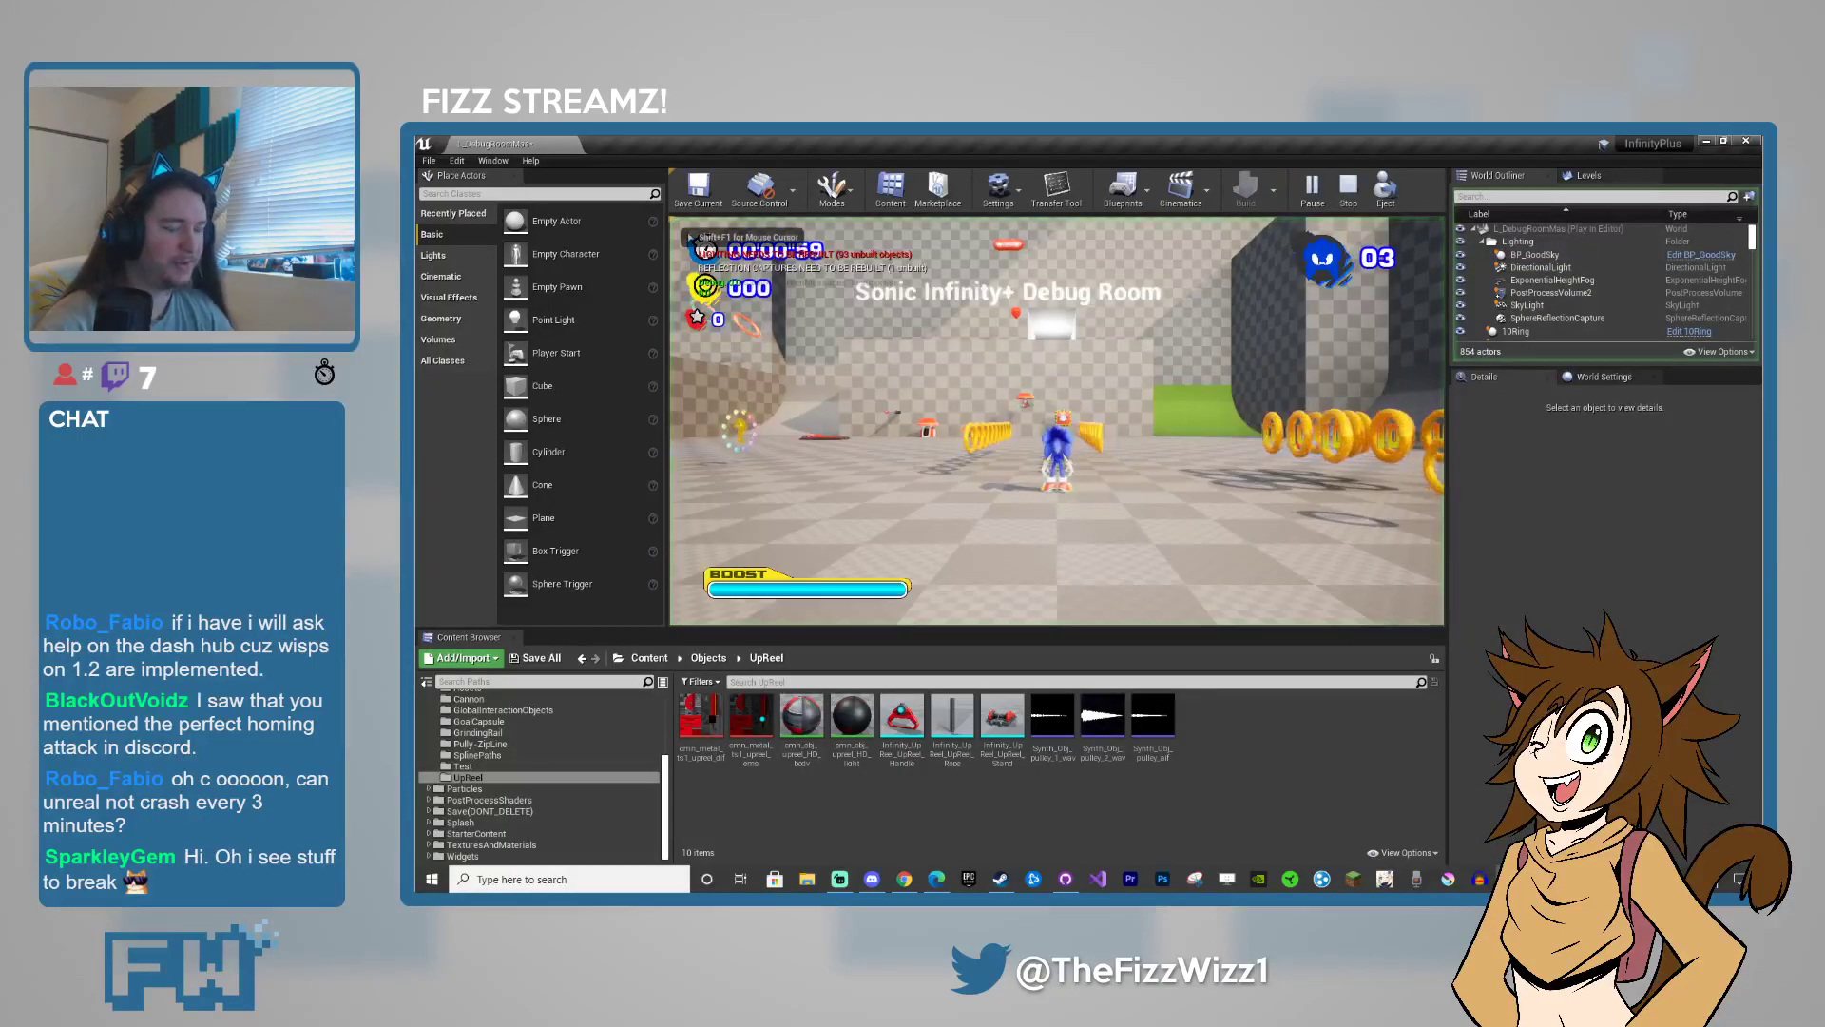
{"action": "key", "text": "F11"}
{"action": "left_click", "coordinate": [431, 150]}
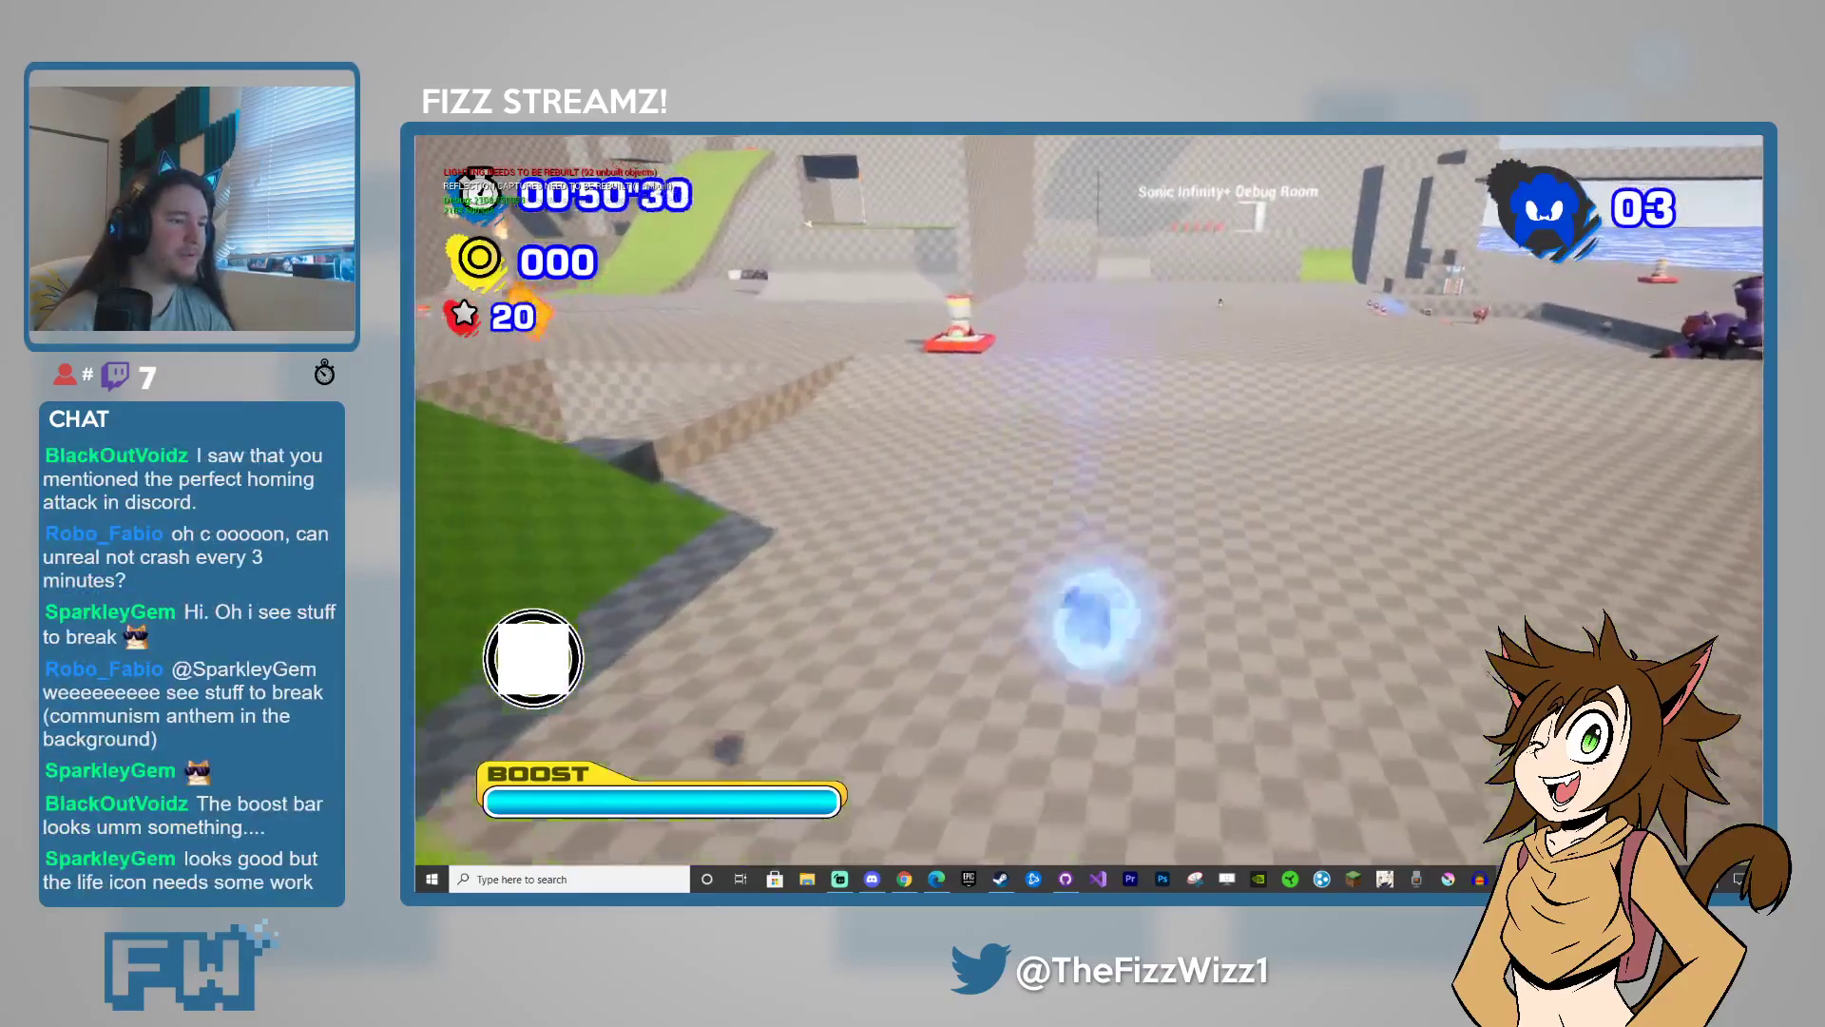
{"action": "key", "text": "Escape"}
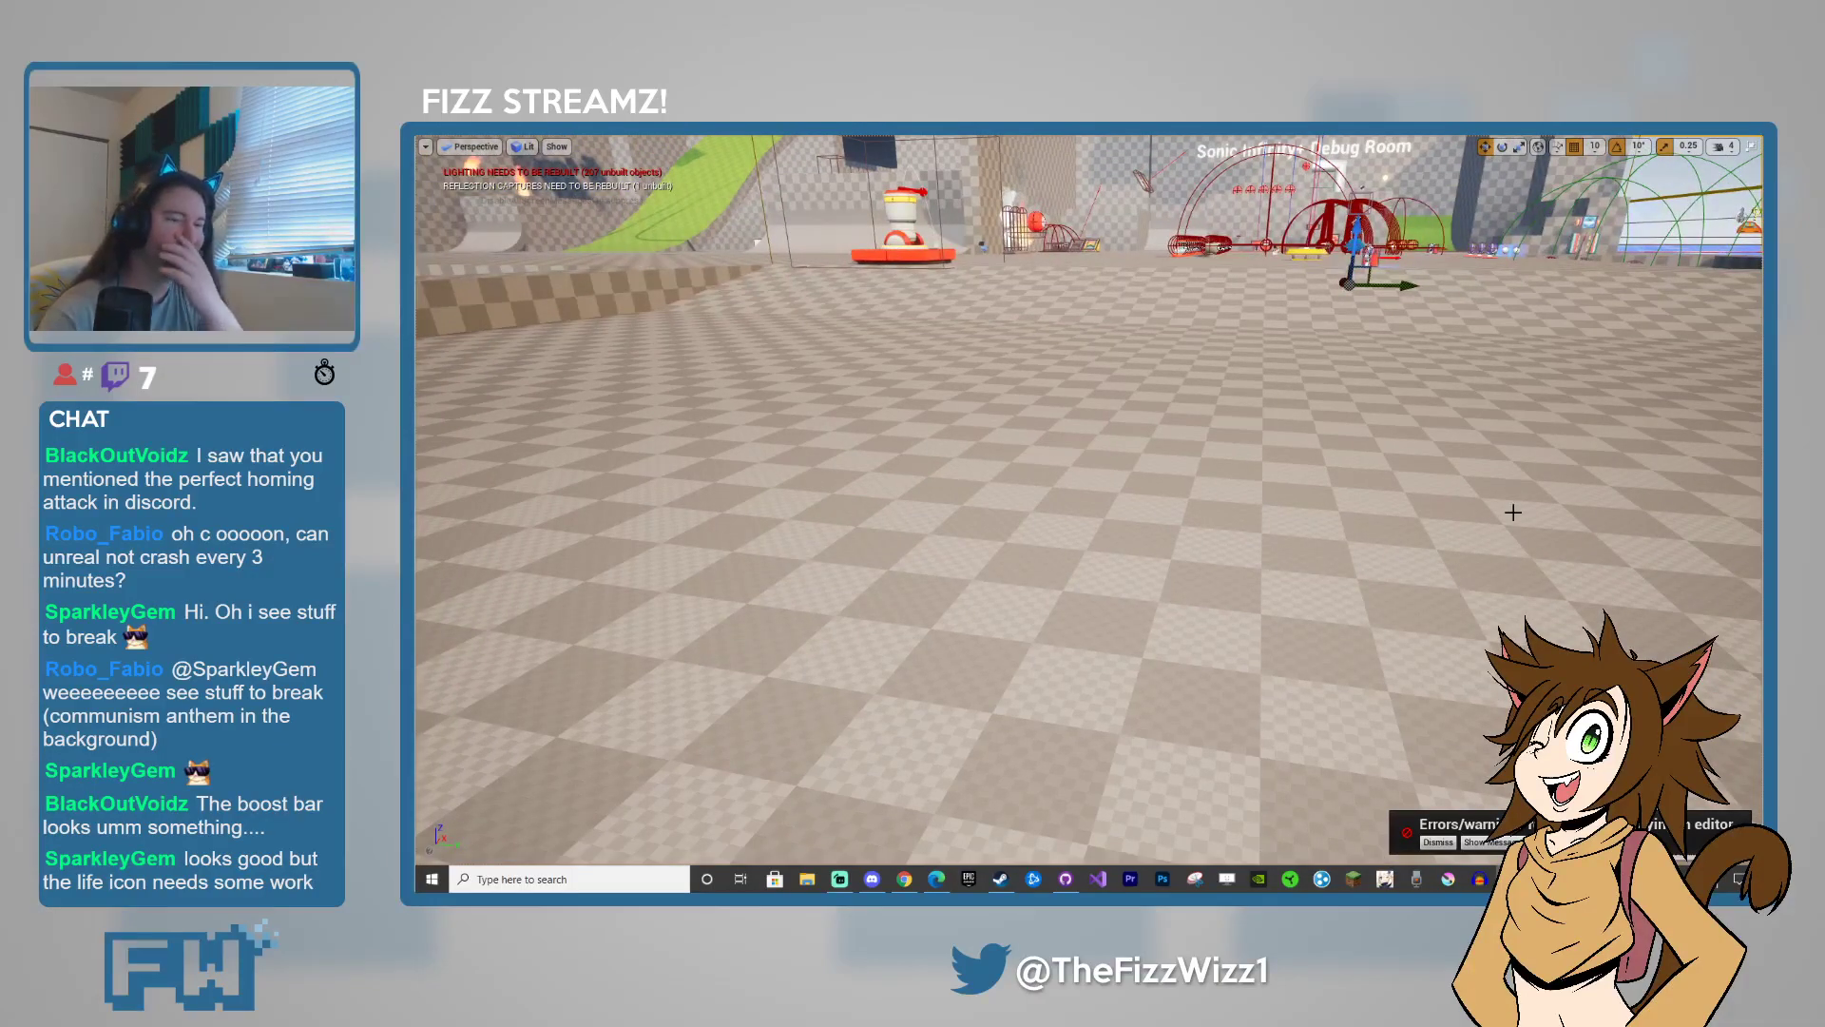
- Playtest the level again, running Sonic past the Water Interactions and Combat Testing areas, and return to the editor
{"action": "key", "text": "alt+p"}
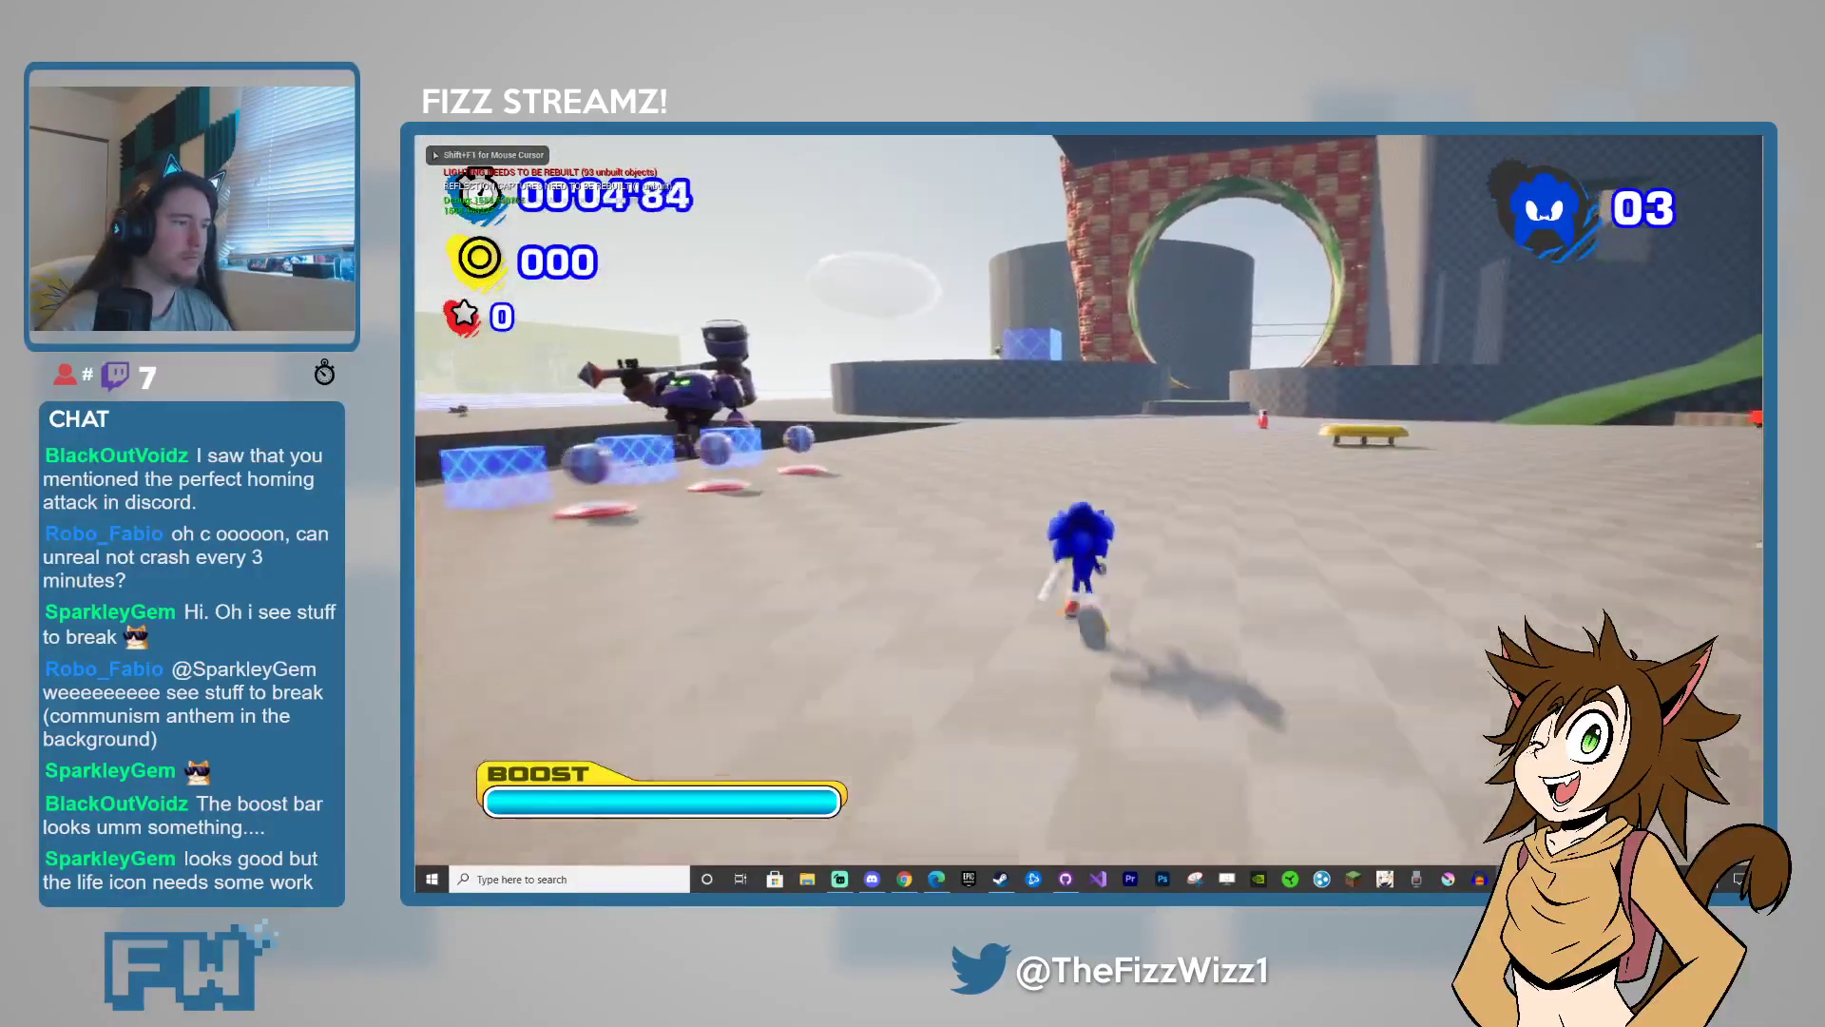
{"action": "key", "text": "w"}
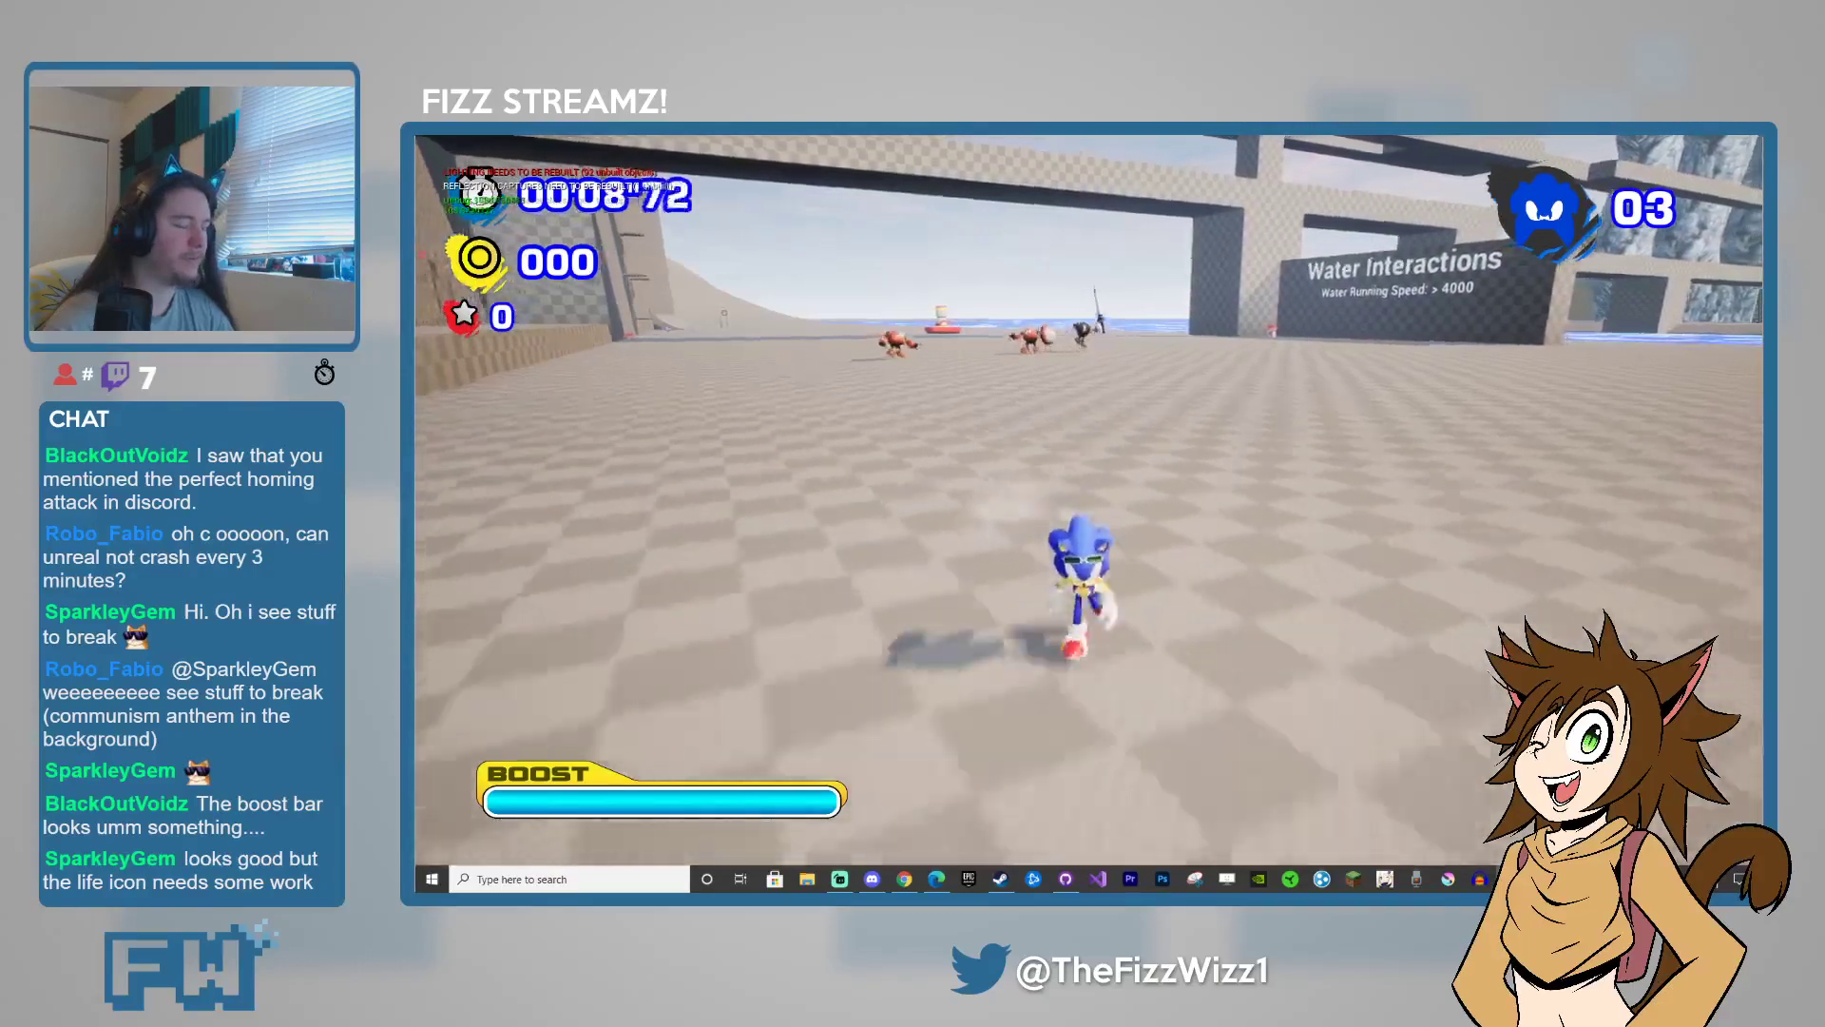
{"action": "key", "text": "1"}
{"action": "key", "text": "2"}
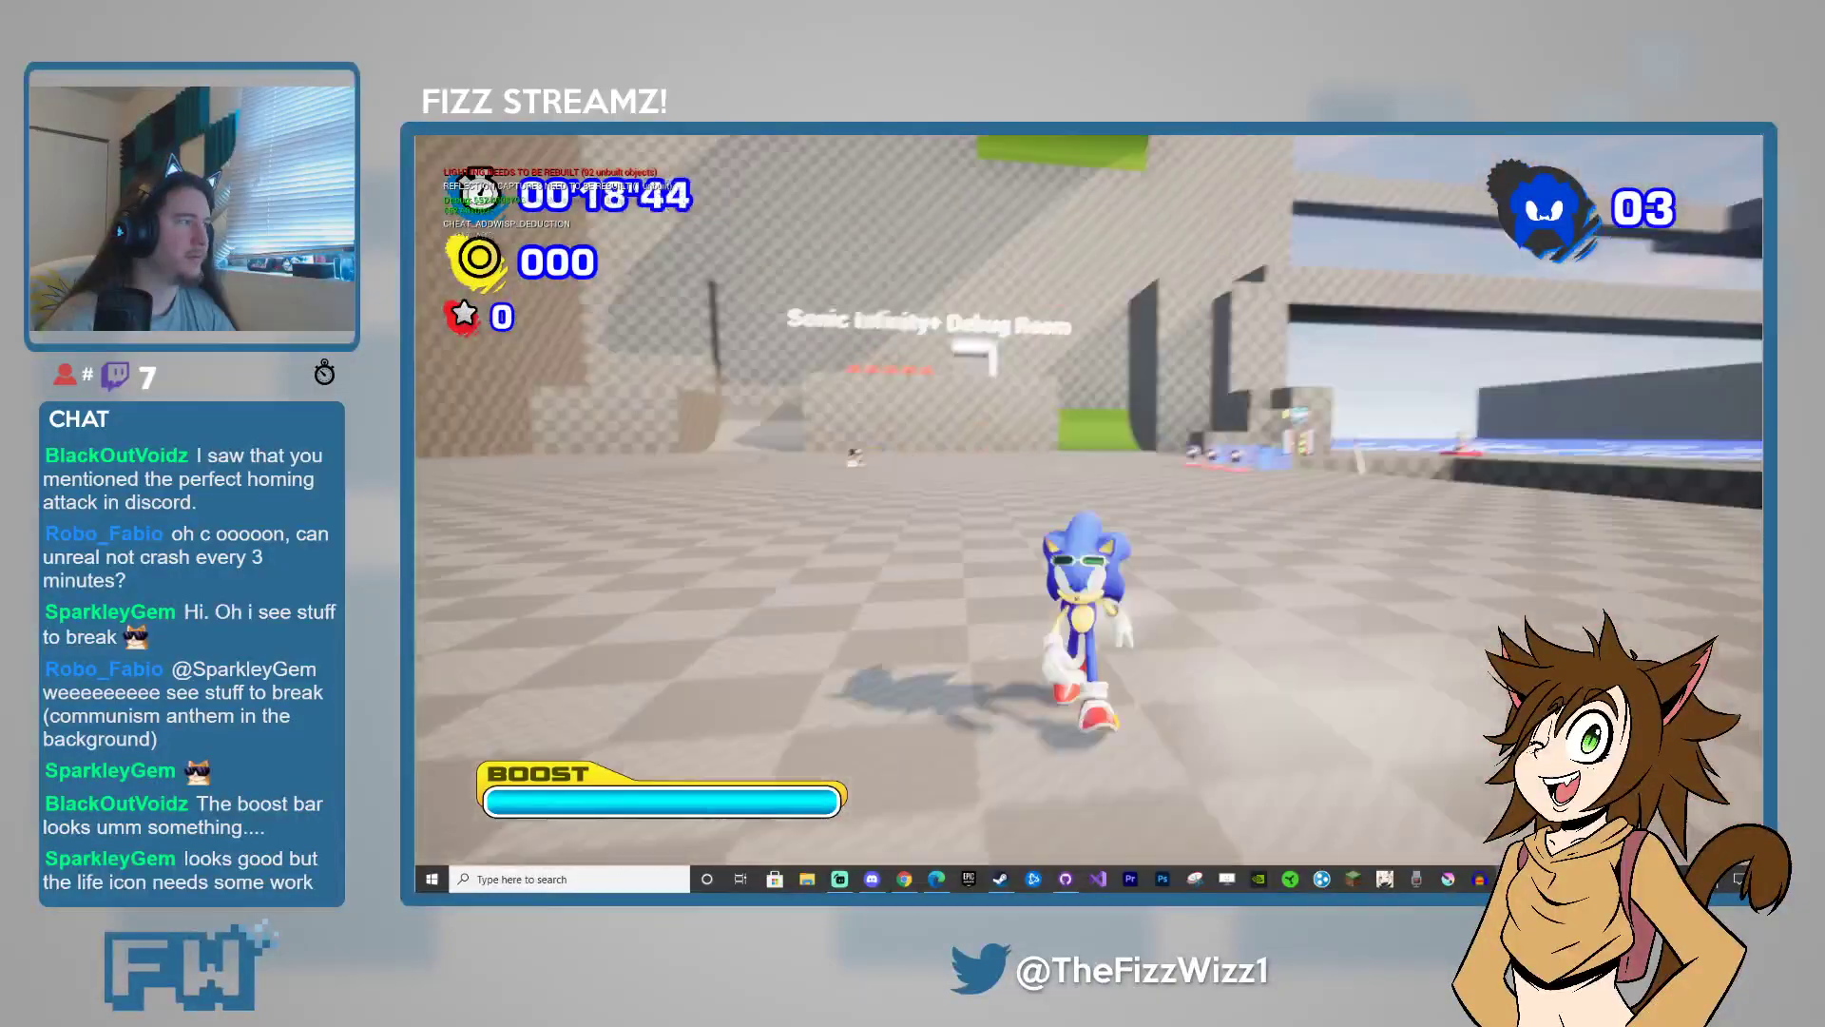
{"action": "key", "text": "w"}
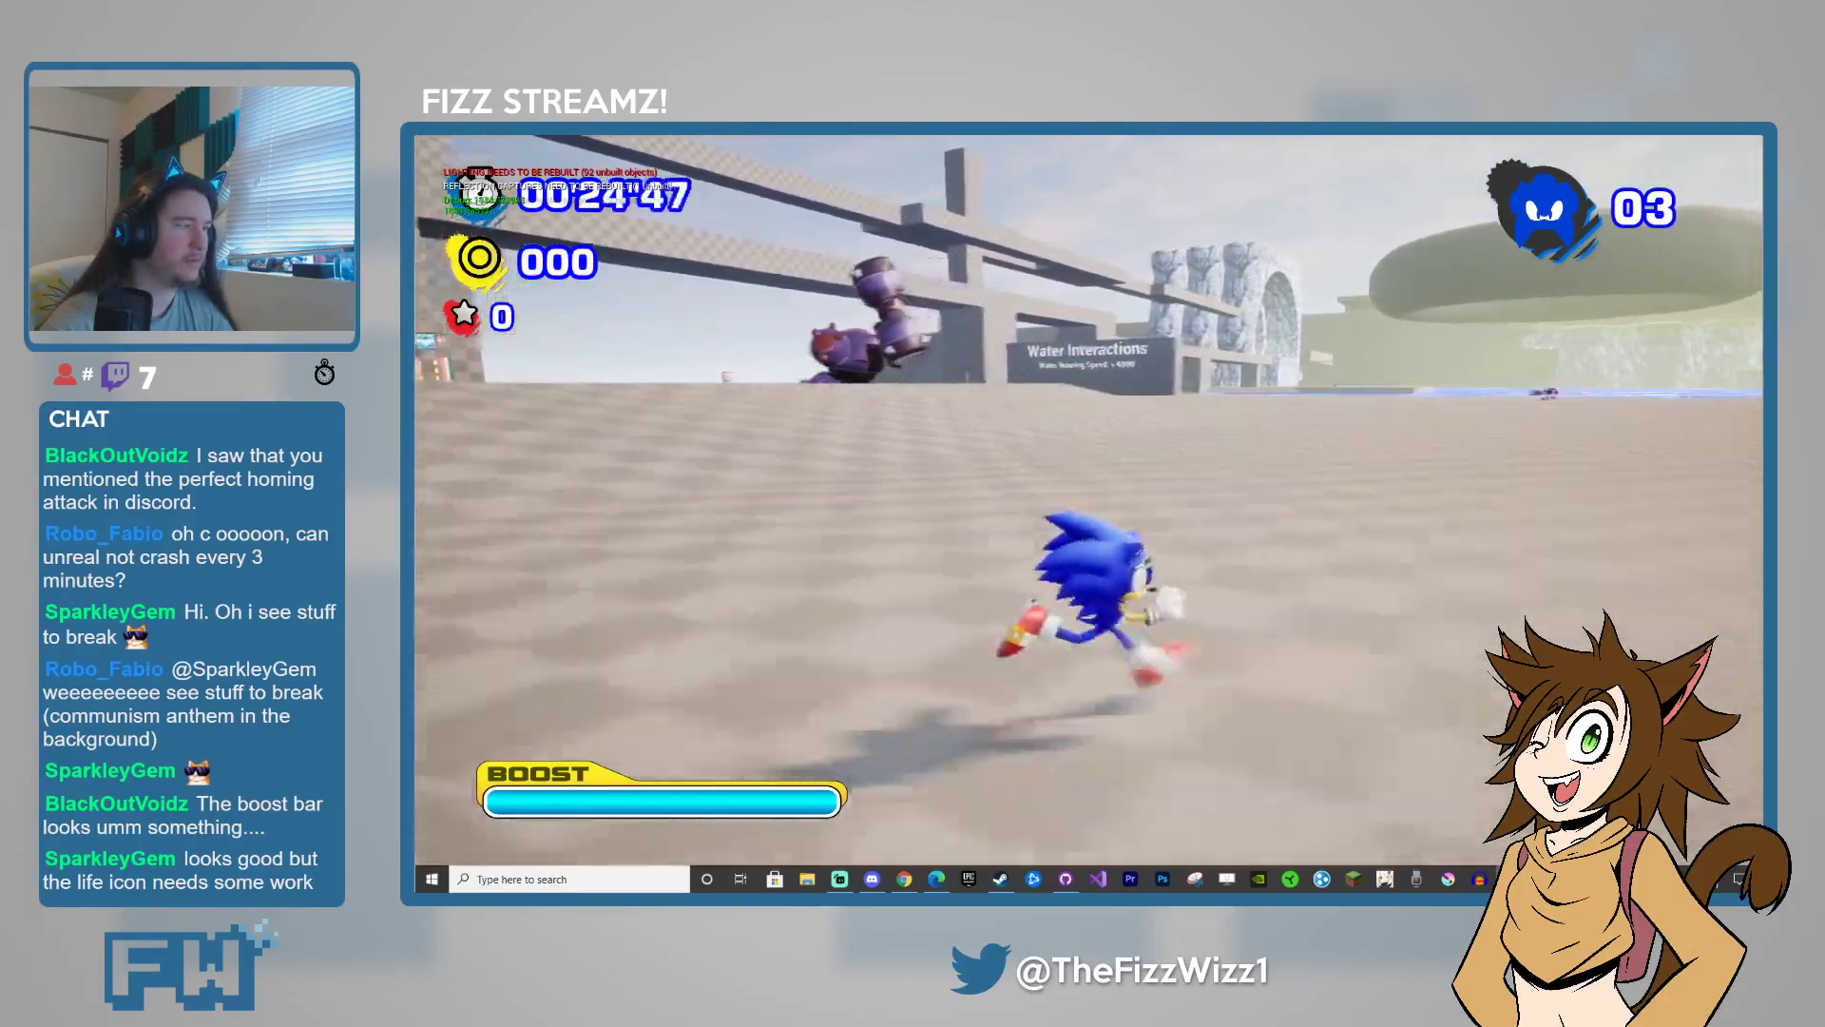
{"action": "key", "text": "s"}
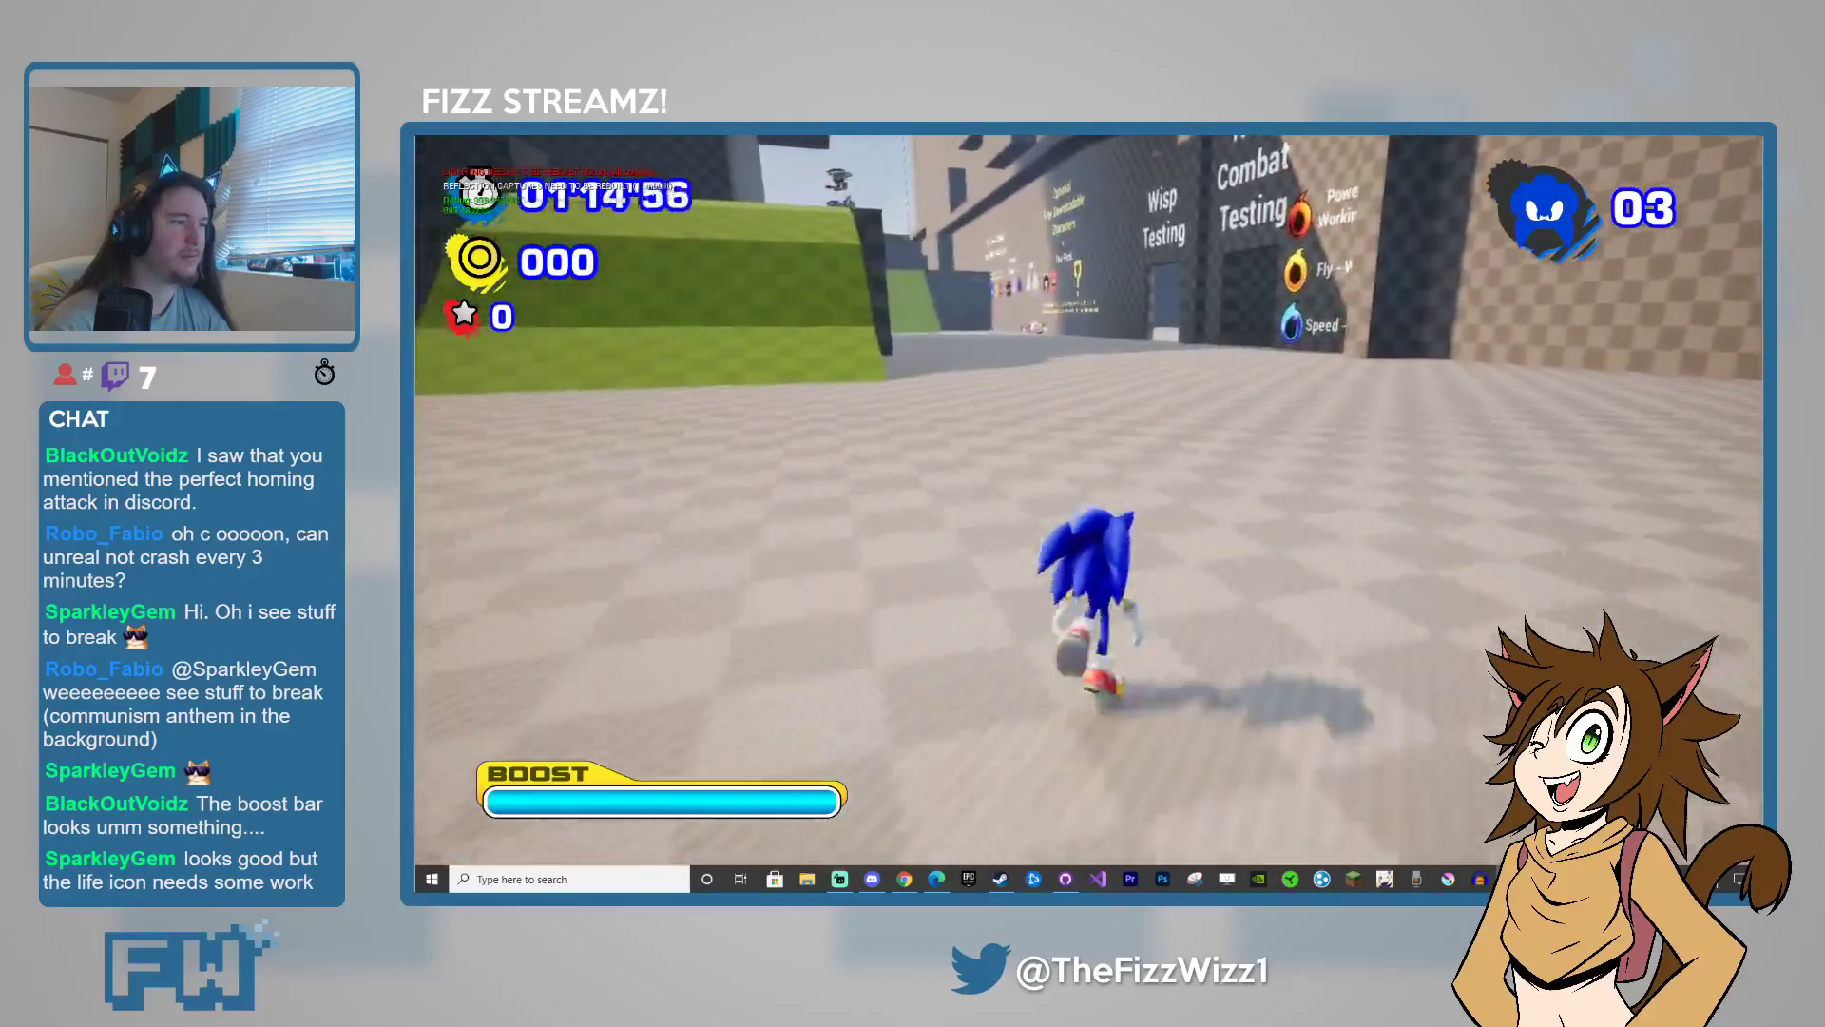
{"action": "key", "text": "Escape"}
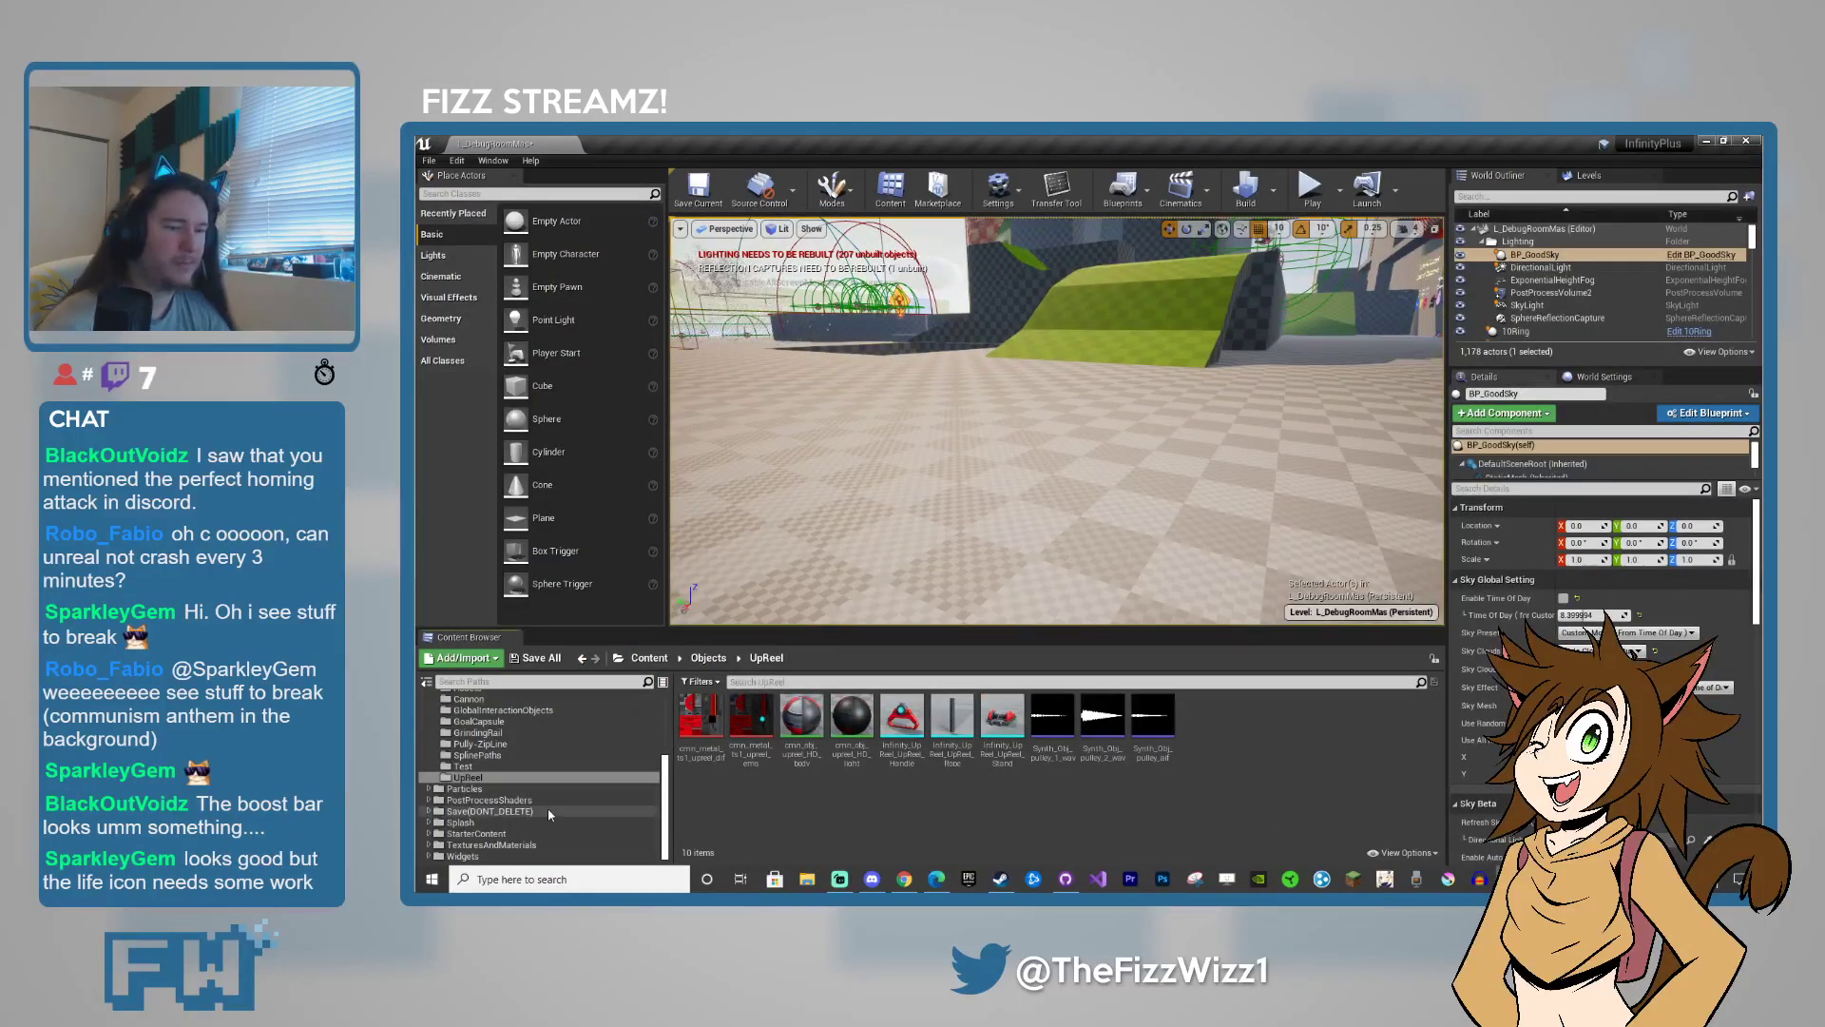
- Open the W_GameHUD widget blueprint from the 01-HUD folder inside Widgets
{"action": "scroll", "coordinate": [462, 739], "scroll_direction": "up", "scroll_amount": 6}
{"action": "left_click", "coordinate": [429, 801]}
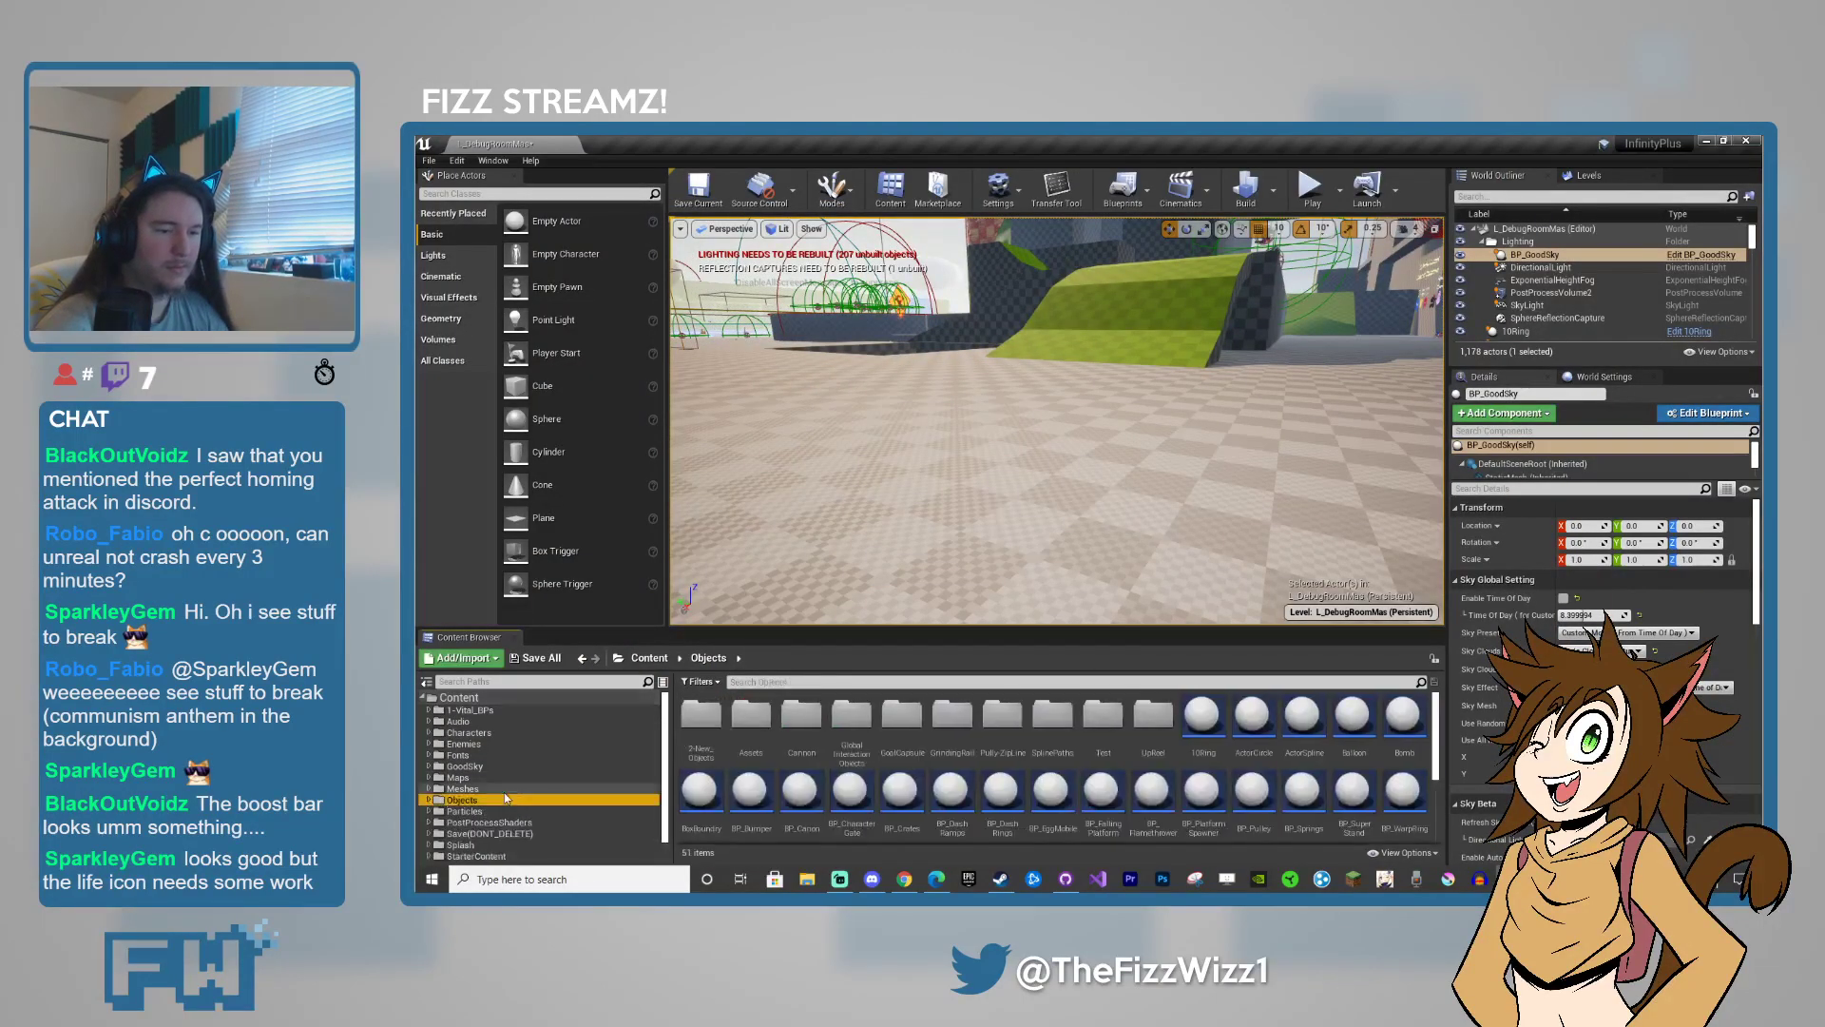
{"action": "left_click", "coordinate": [464, 855]}
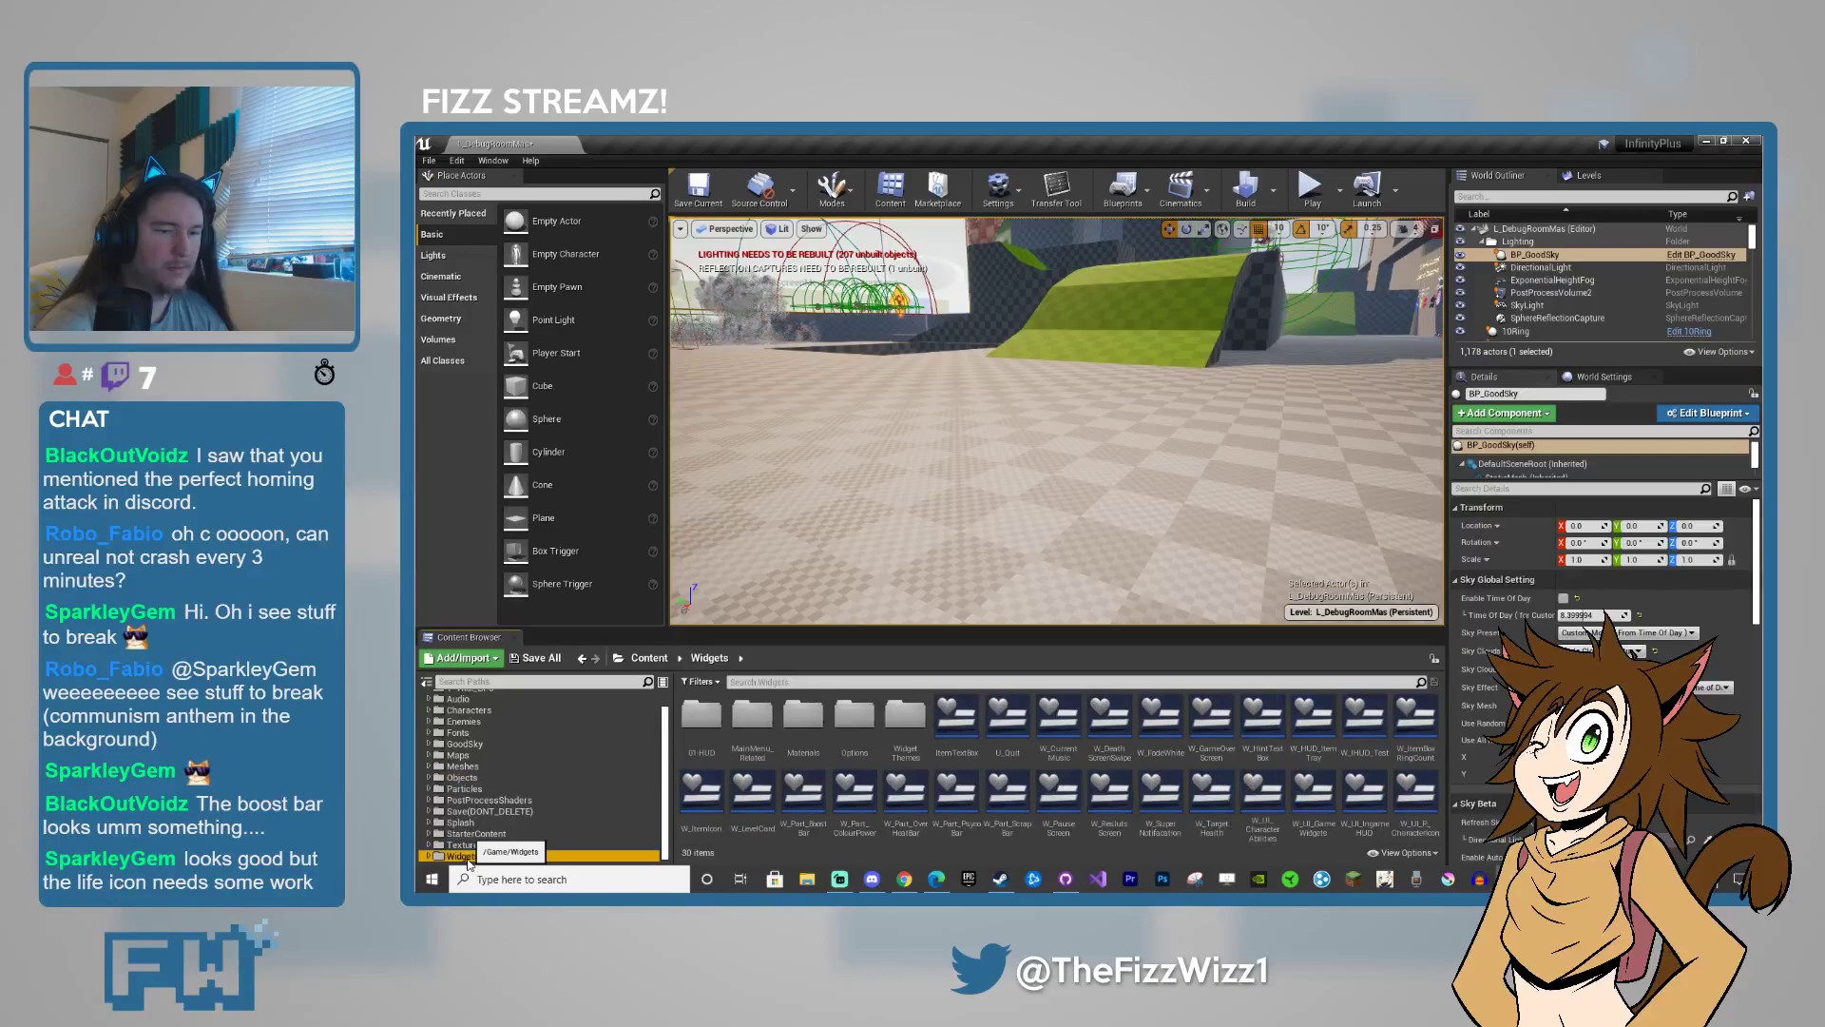
{"action": "double_click", "coordinate": [718, 738]}
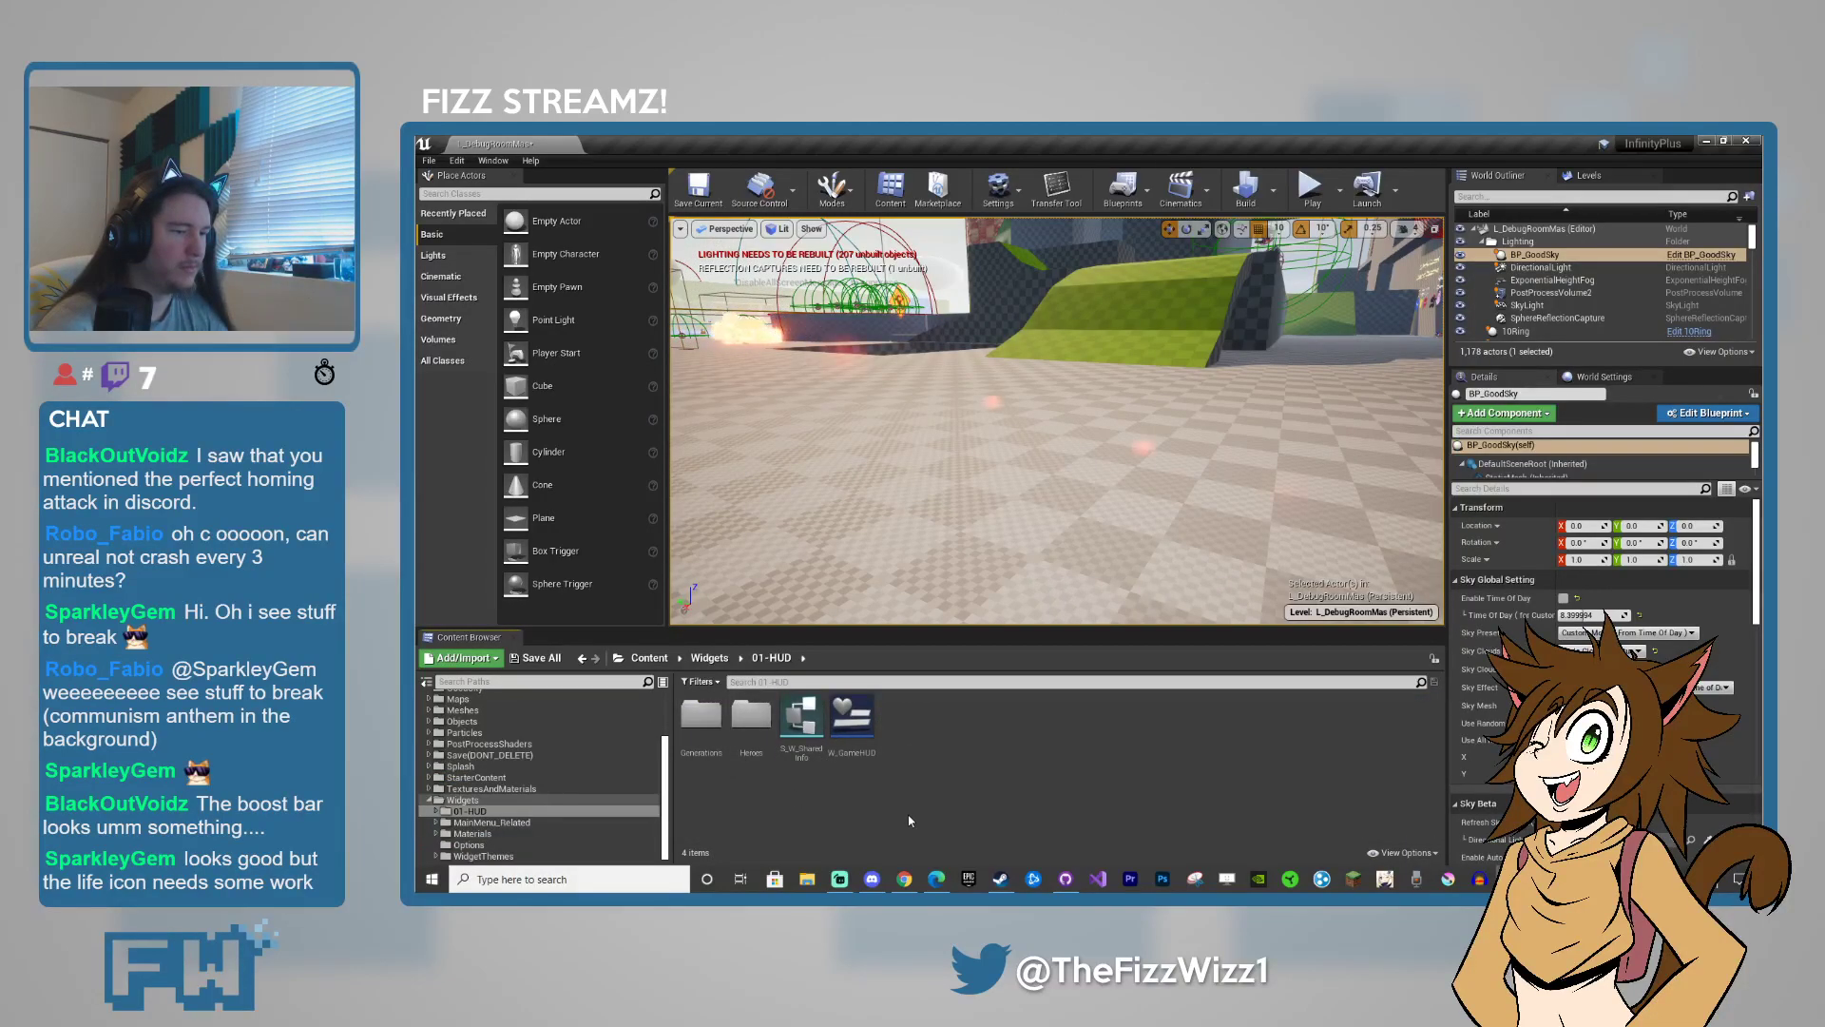
{"action": "double_click", "coordinate": [857, 740]}
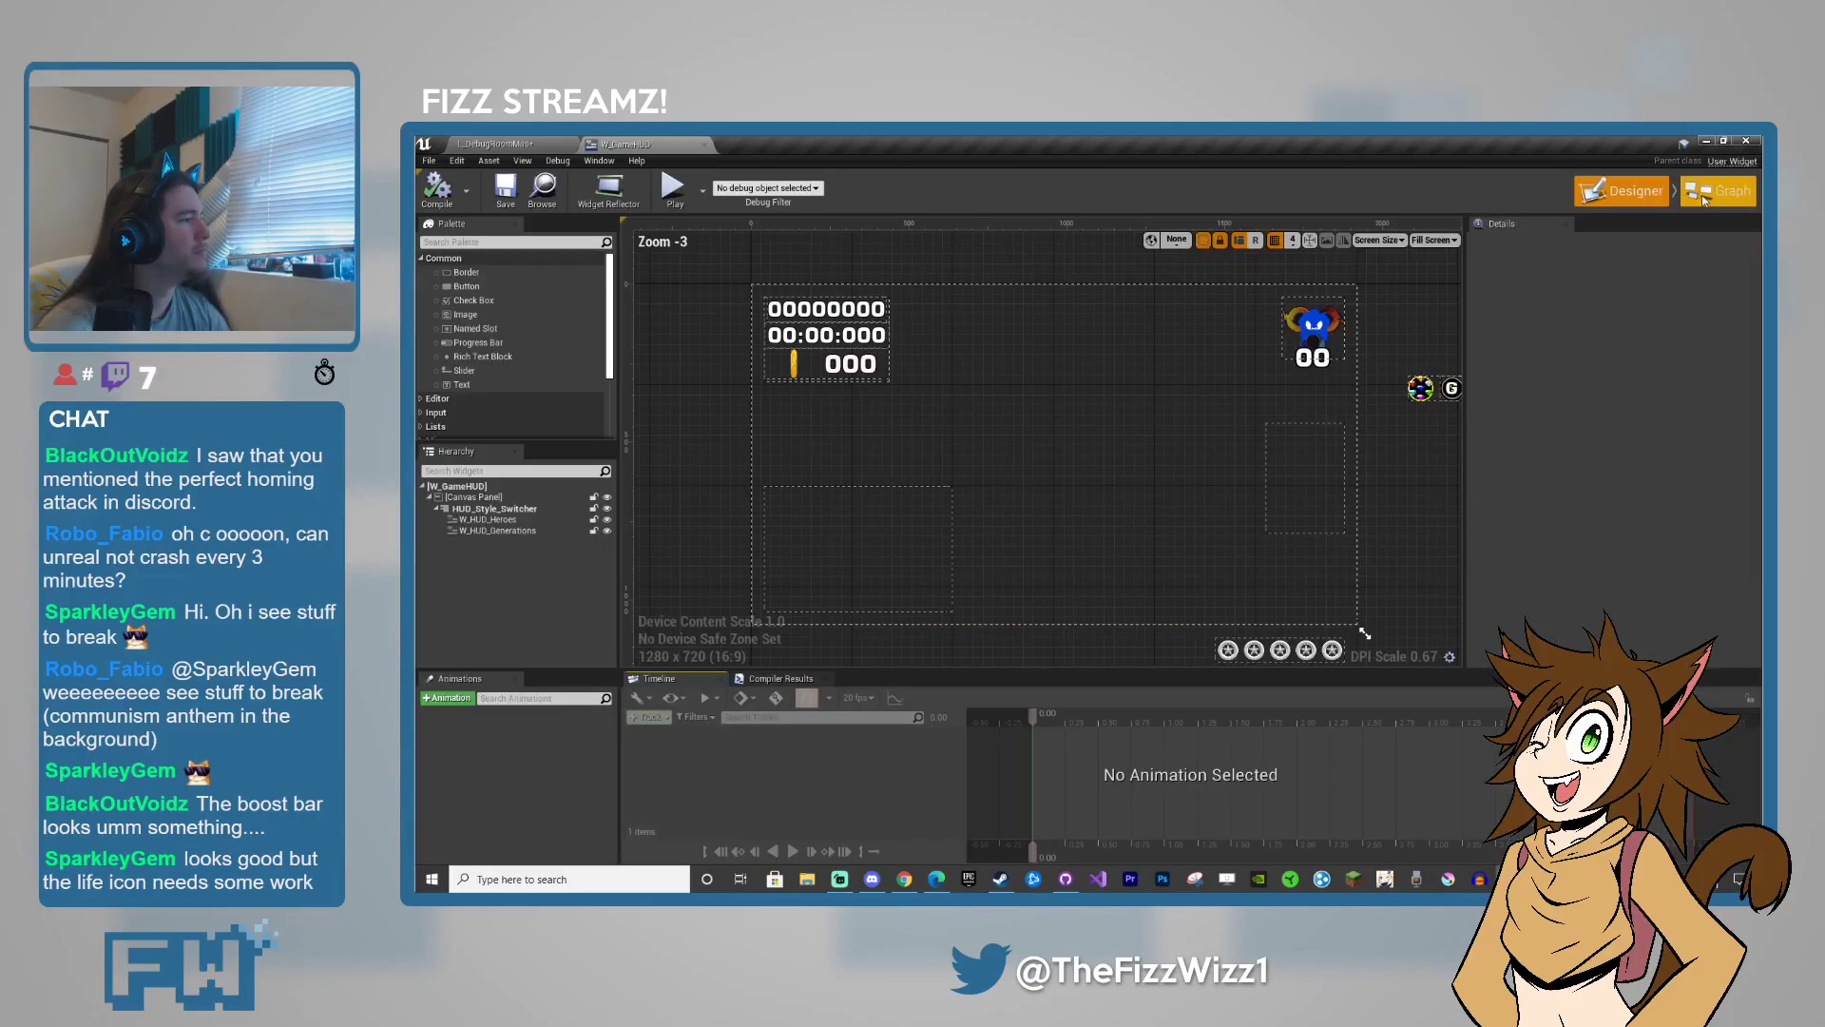
- In the W_GameHUD event graph, set the default value of the TEST_Theme variable to Heroes
{"action": "left_click", "coordinate": [1701, 194]}
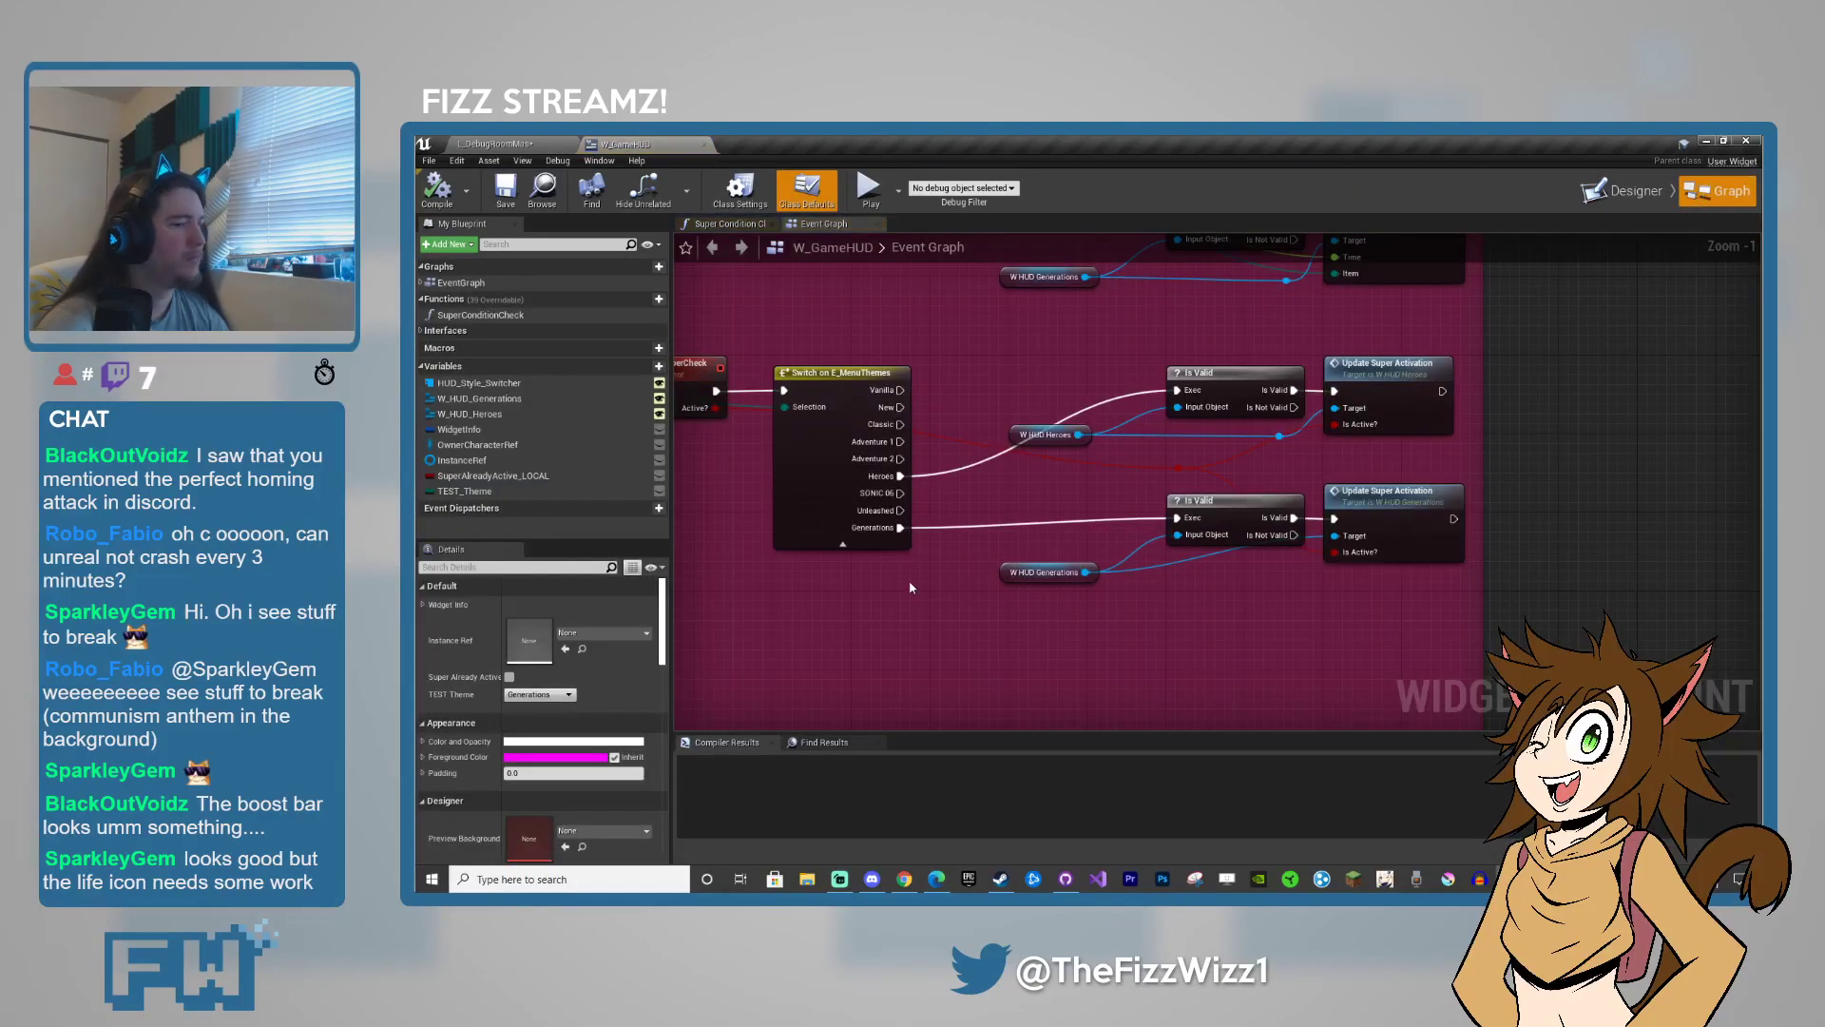
{"action": "right_click_drag", "start_coordinate": [770, 632], "coordinate": [1083, 651]}
{"action": "right_click_drag", "start_coordinate": [683, 577], "coordinate": [953, 654]}
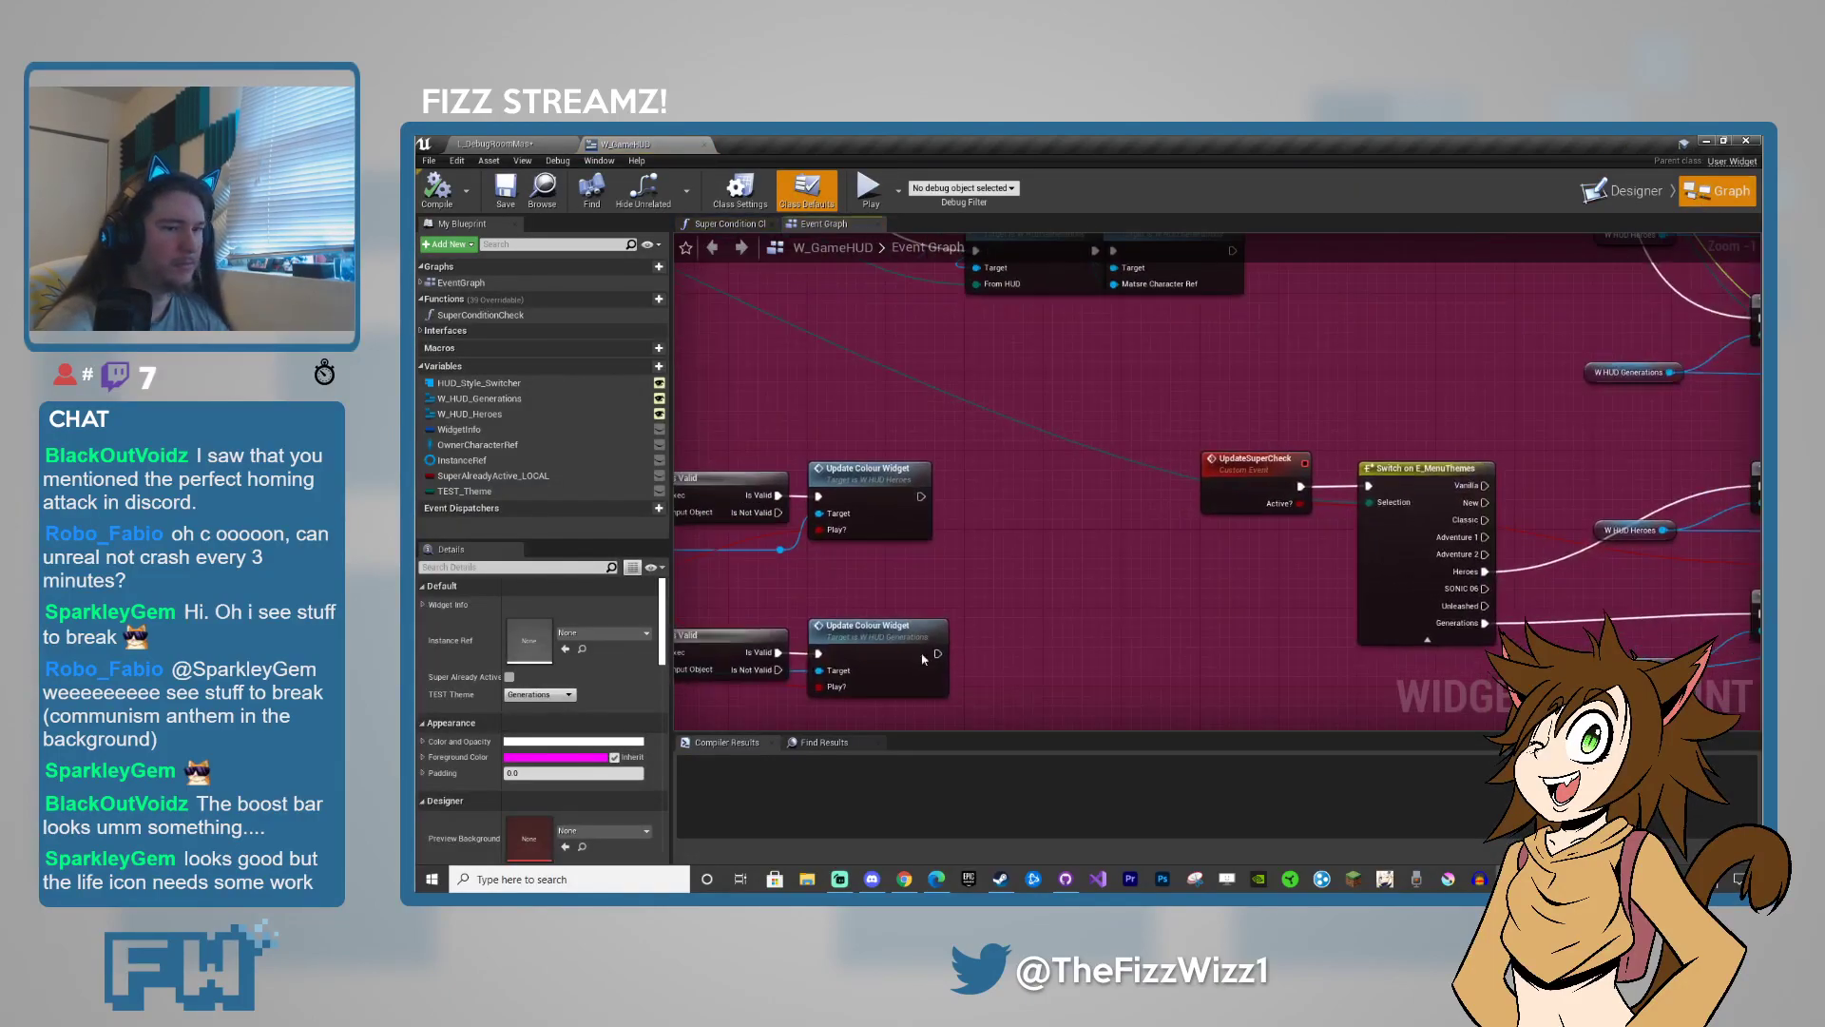
{"action": "left_click", "coordinate": [536, 492]}
{"action": "left_click", "coordinate": [566, 621]}
{"action": "left_click", "coordinate": [567, 622]}
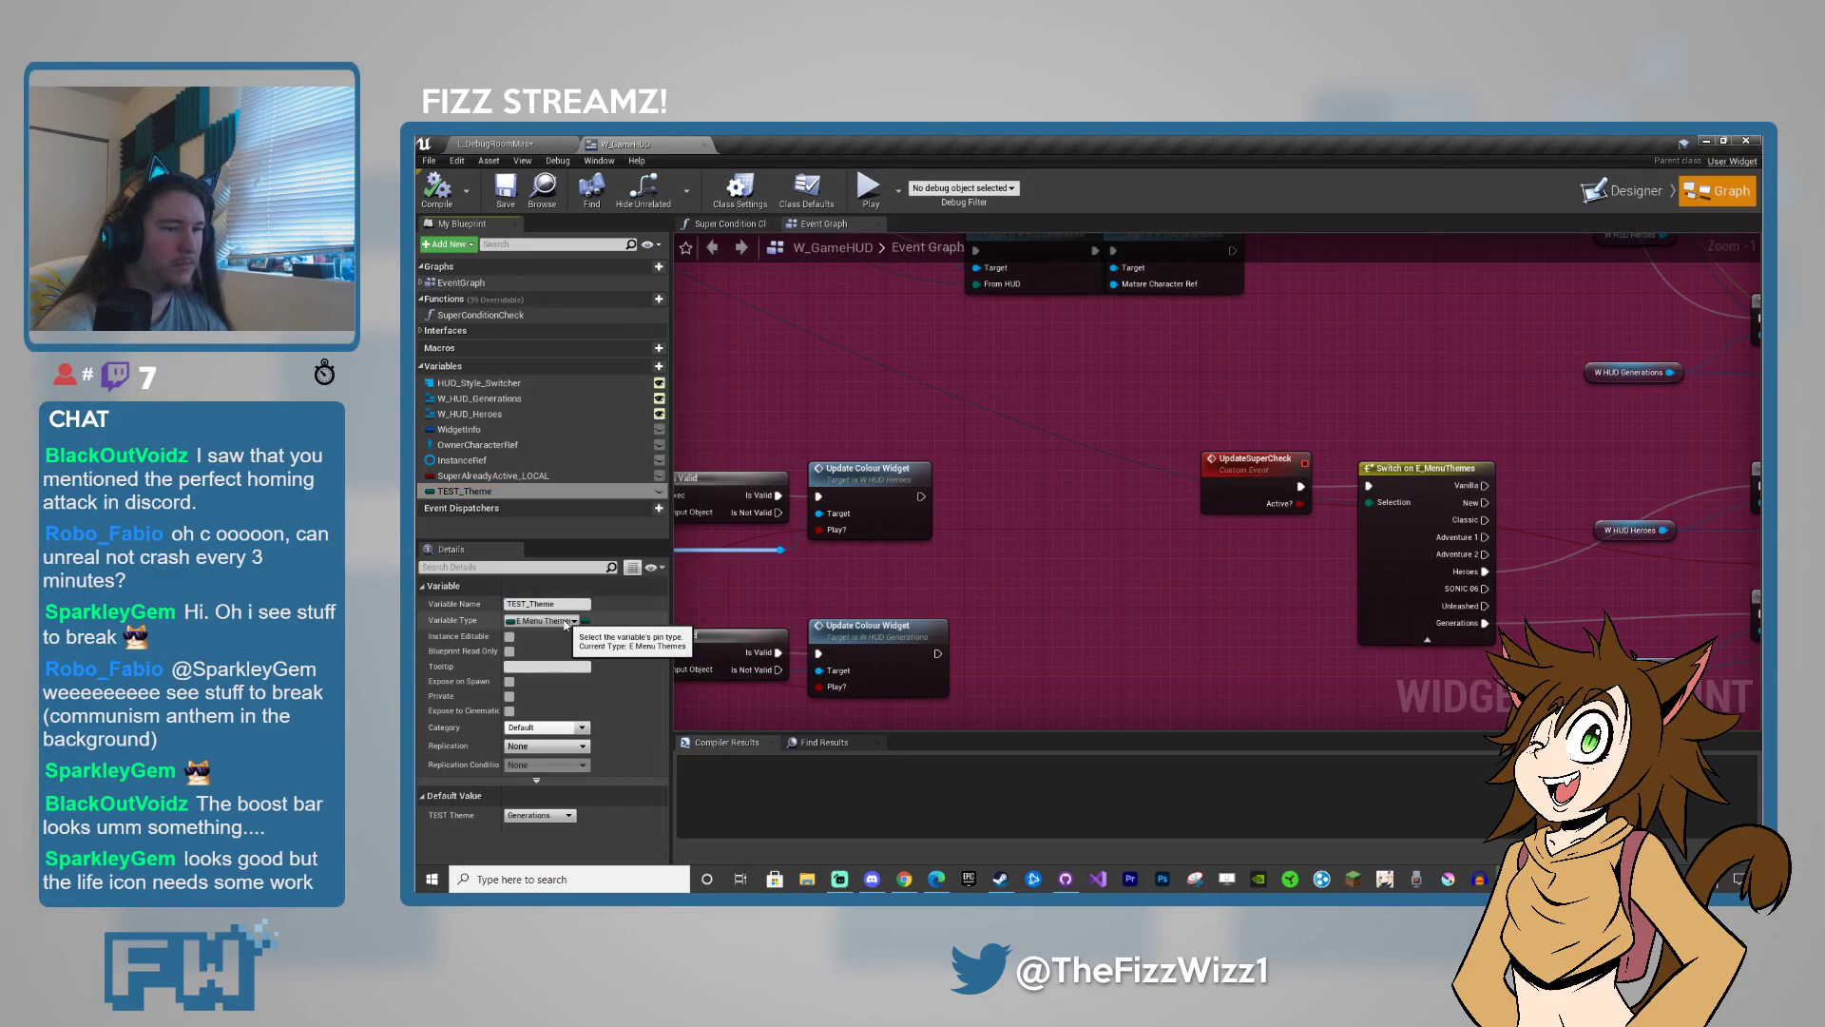
{"action": "left_click", "coordinate": [538, 815]}
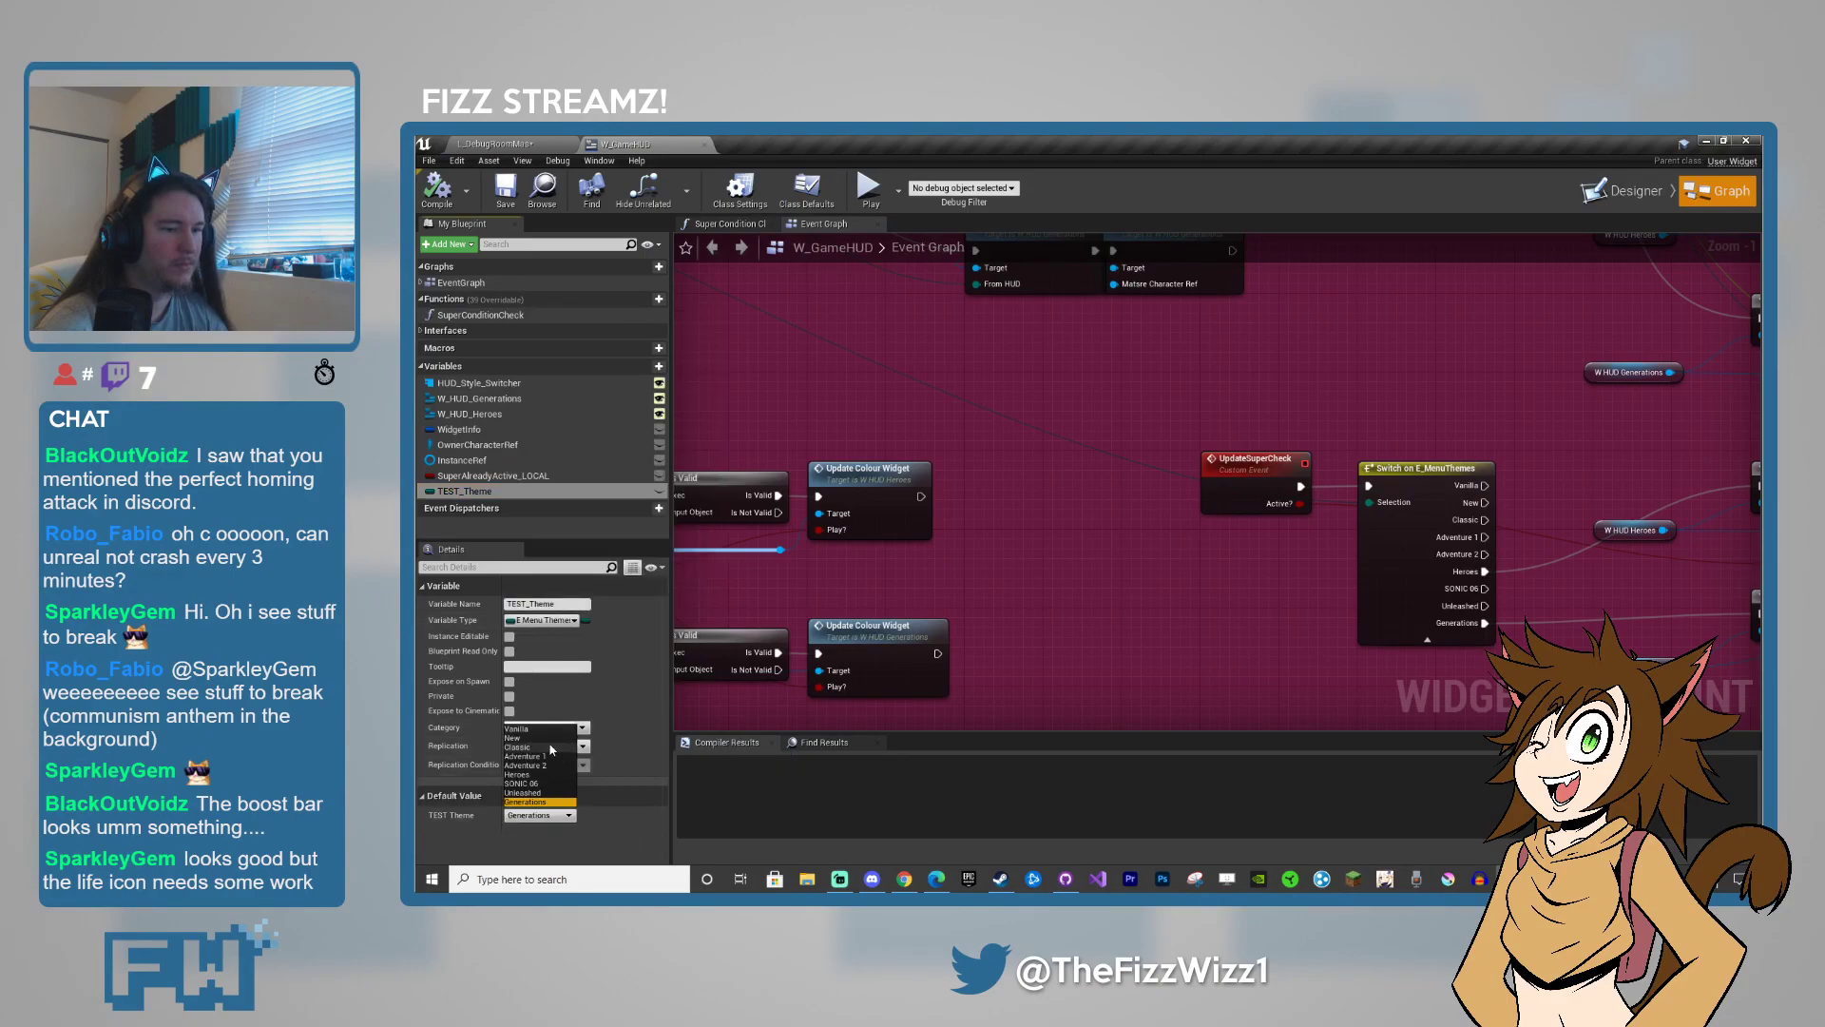
{"action": "left_click", "coordinate": [523, 774]}
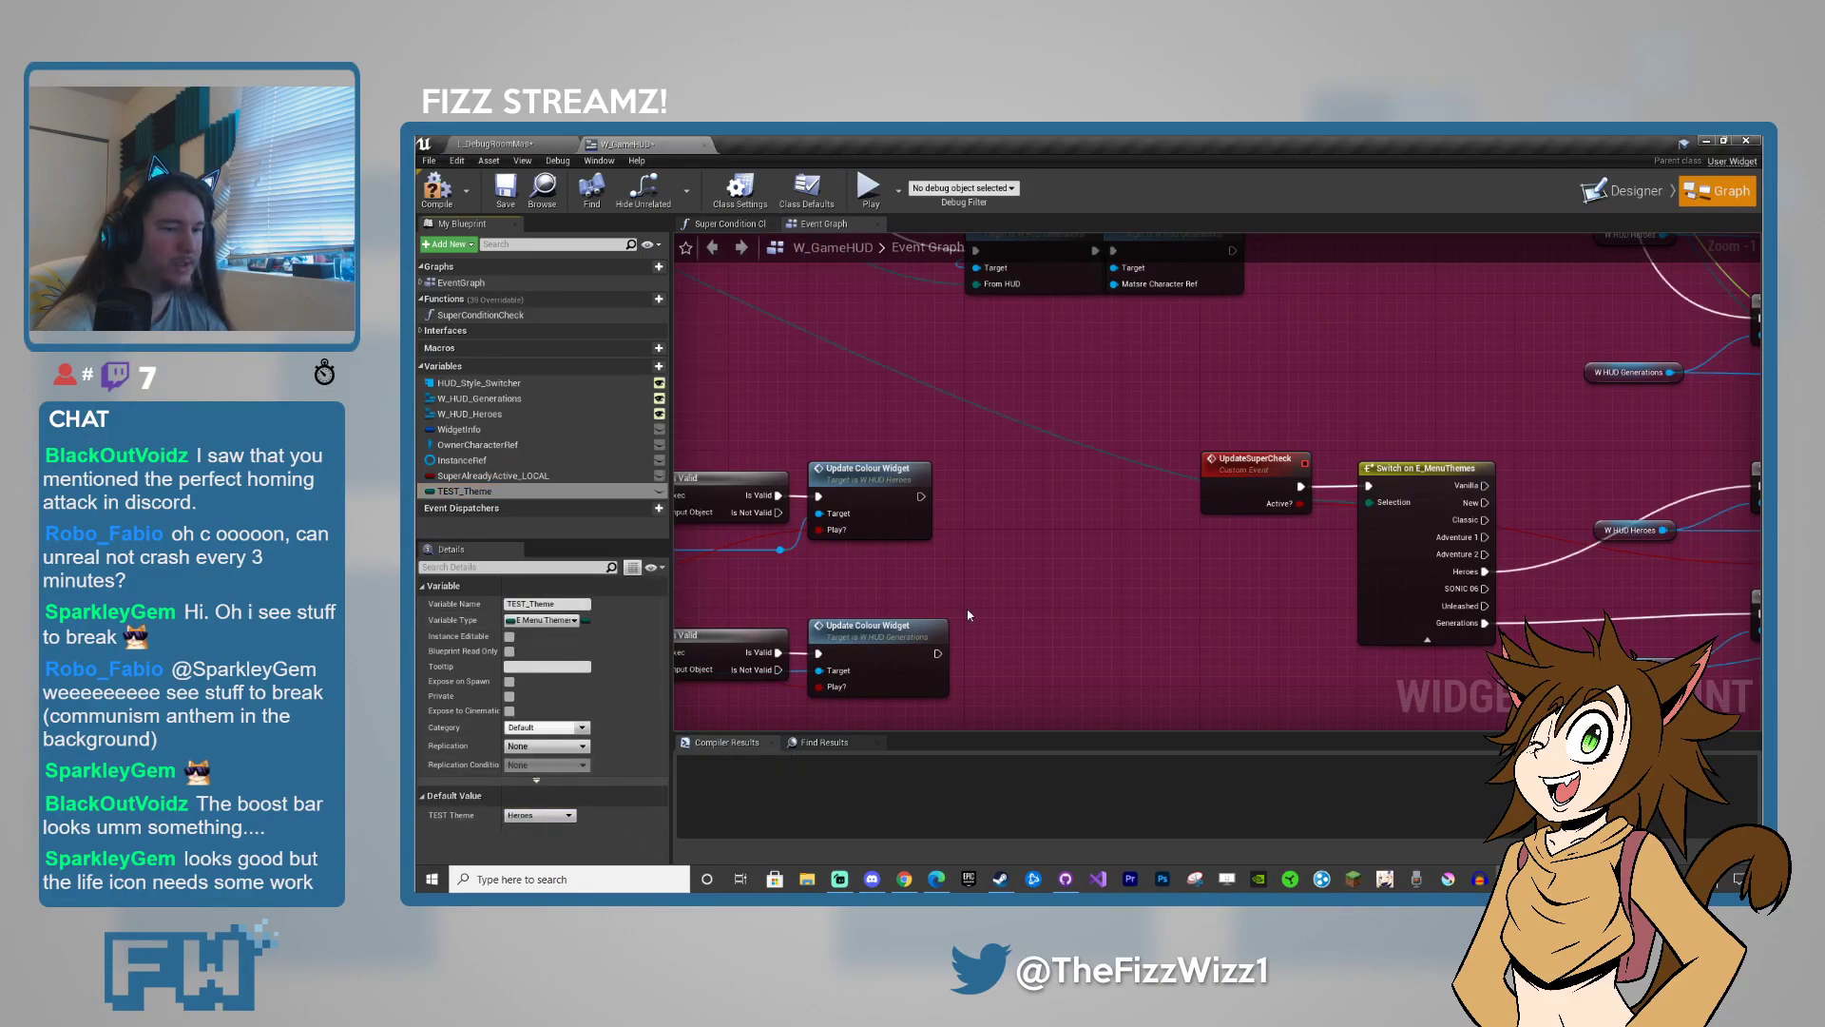
- Playtest the debug room in full screen with the Heroes HUD, boosting and jumping with Sonic on the way to the grassy platform
{"action": "left_click", "coordinate": [528, 141]}
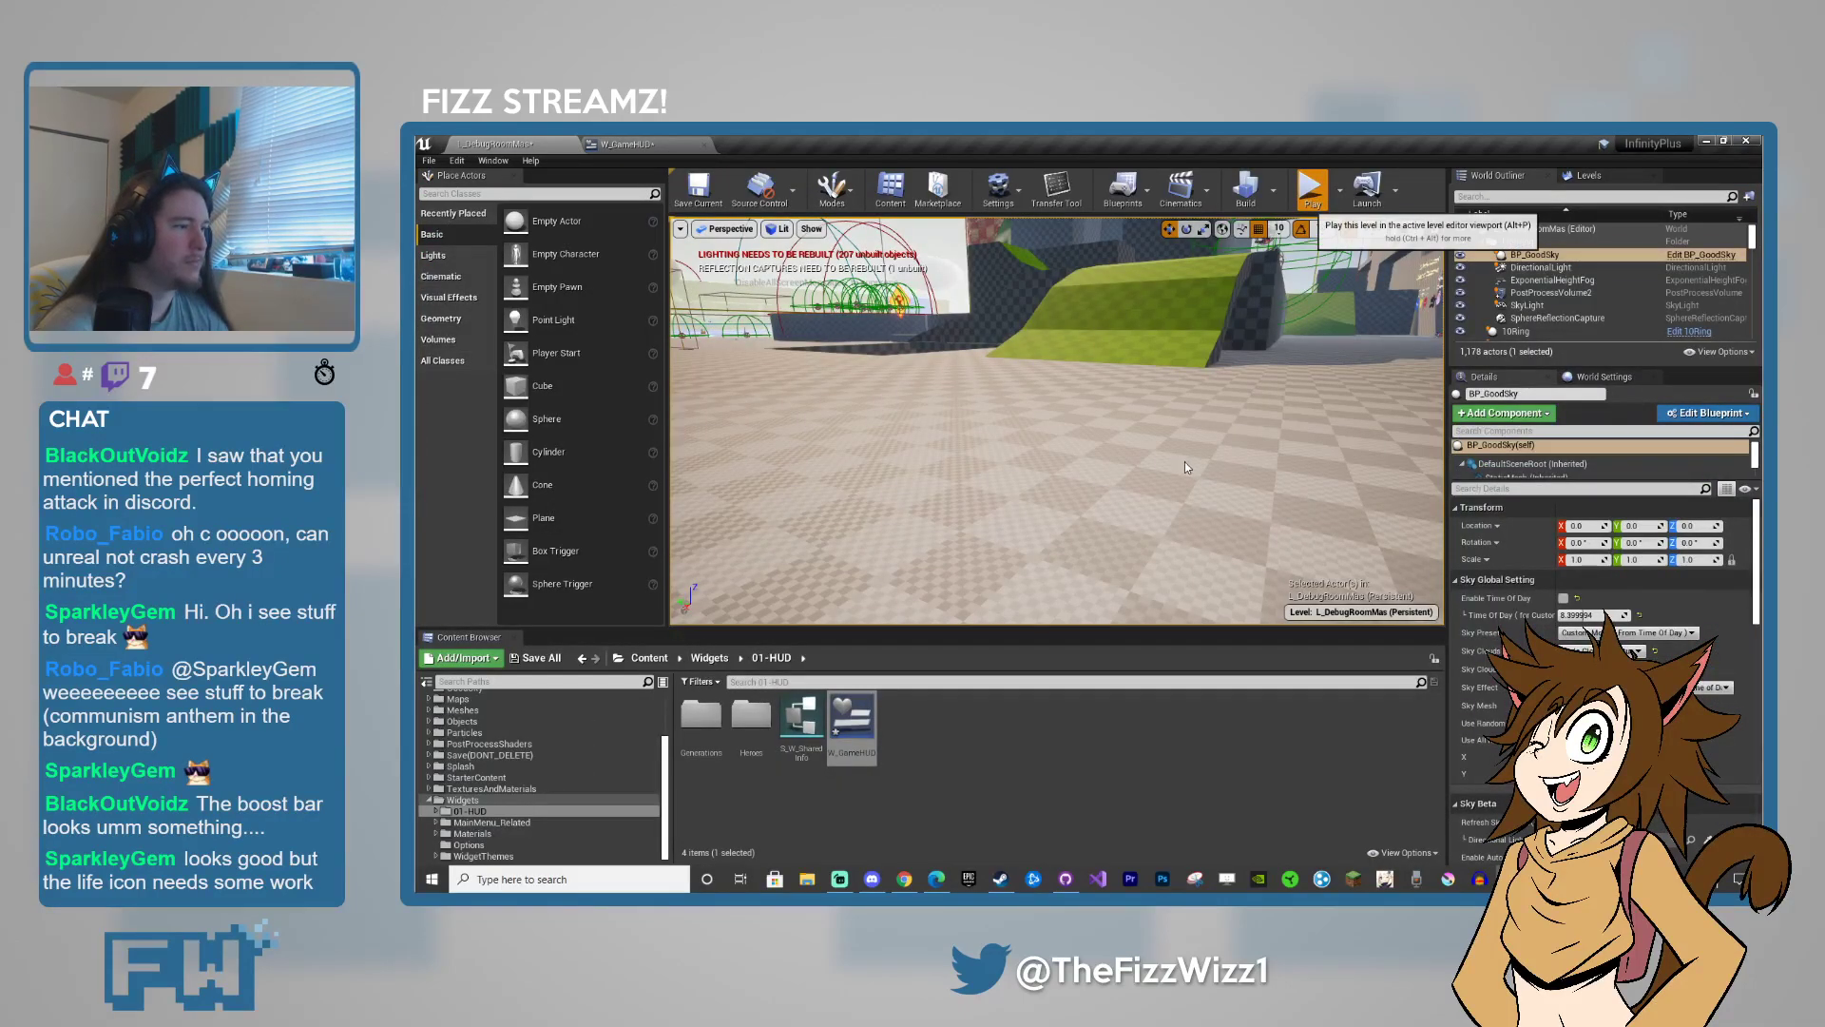
{"action": "key", "text": "alt+p"}
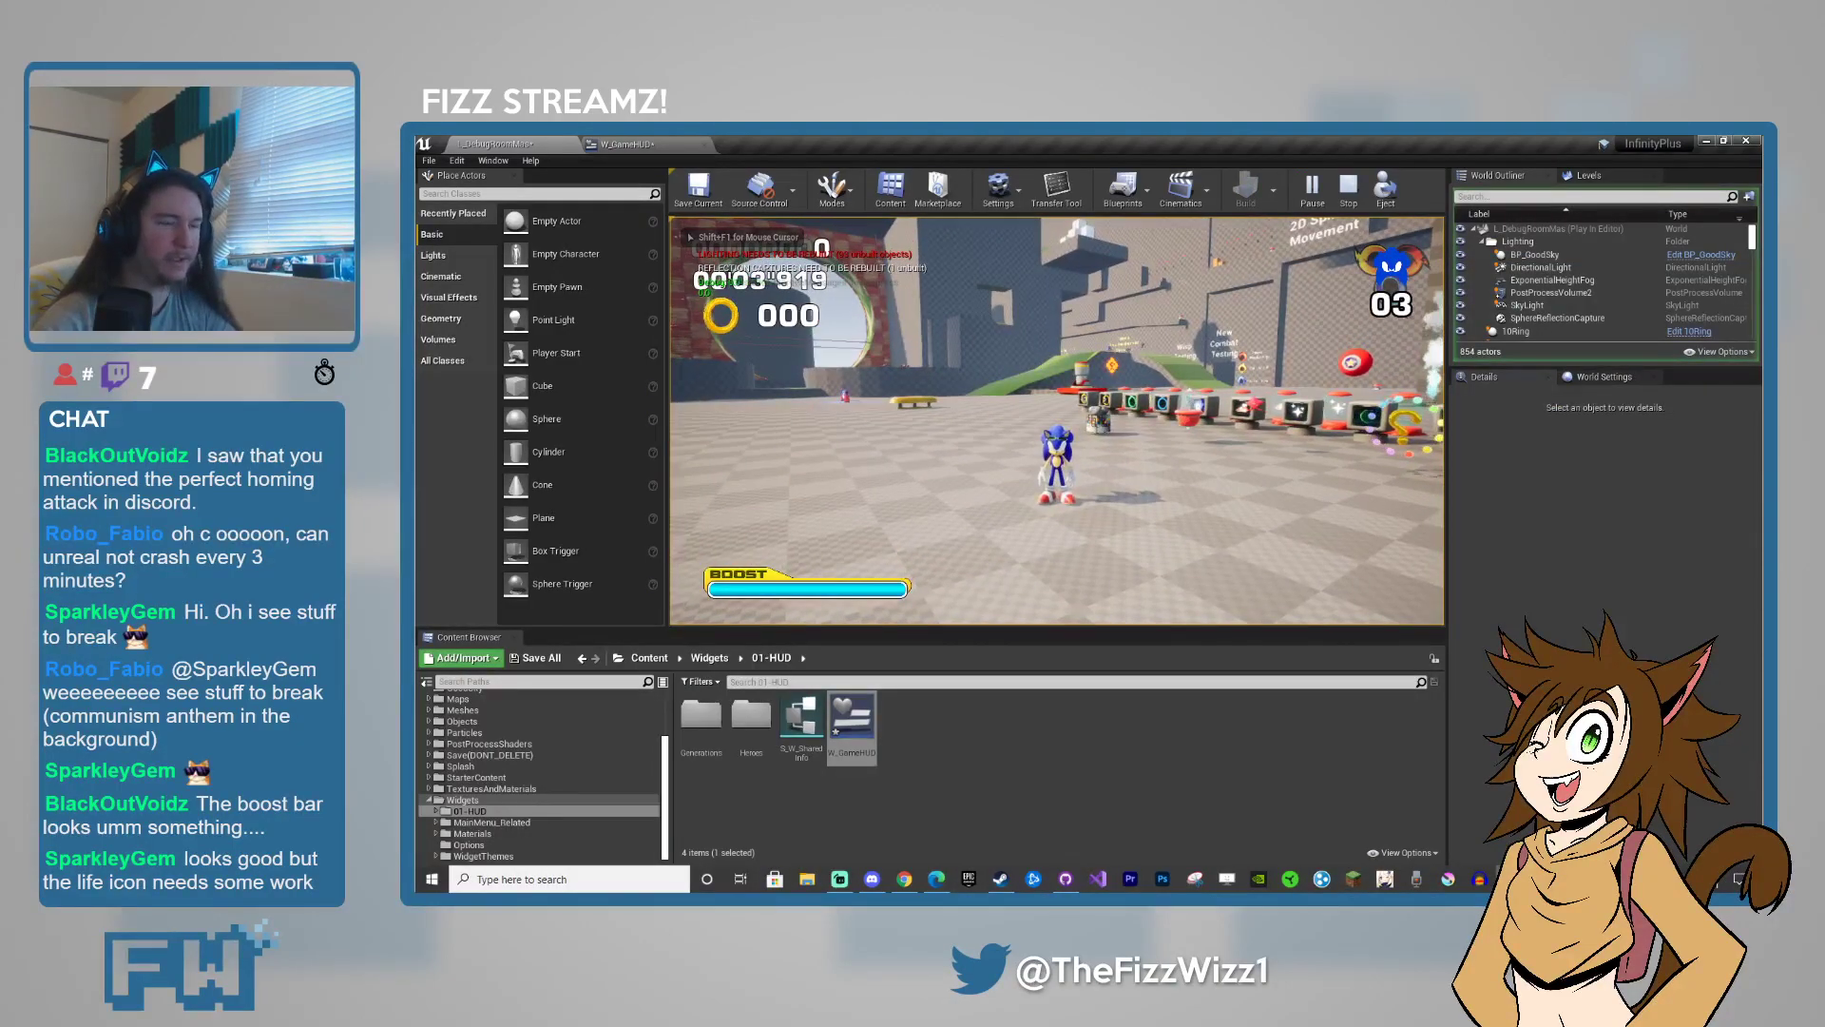
{"action": "key", "text": "F11"}
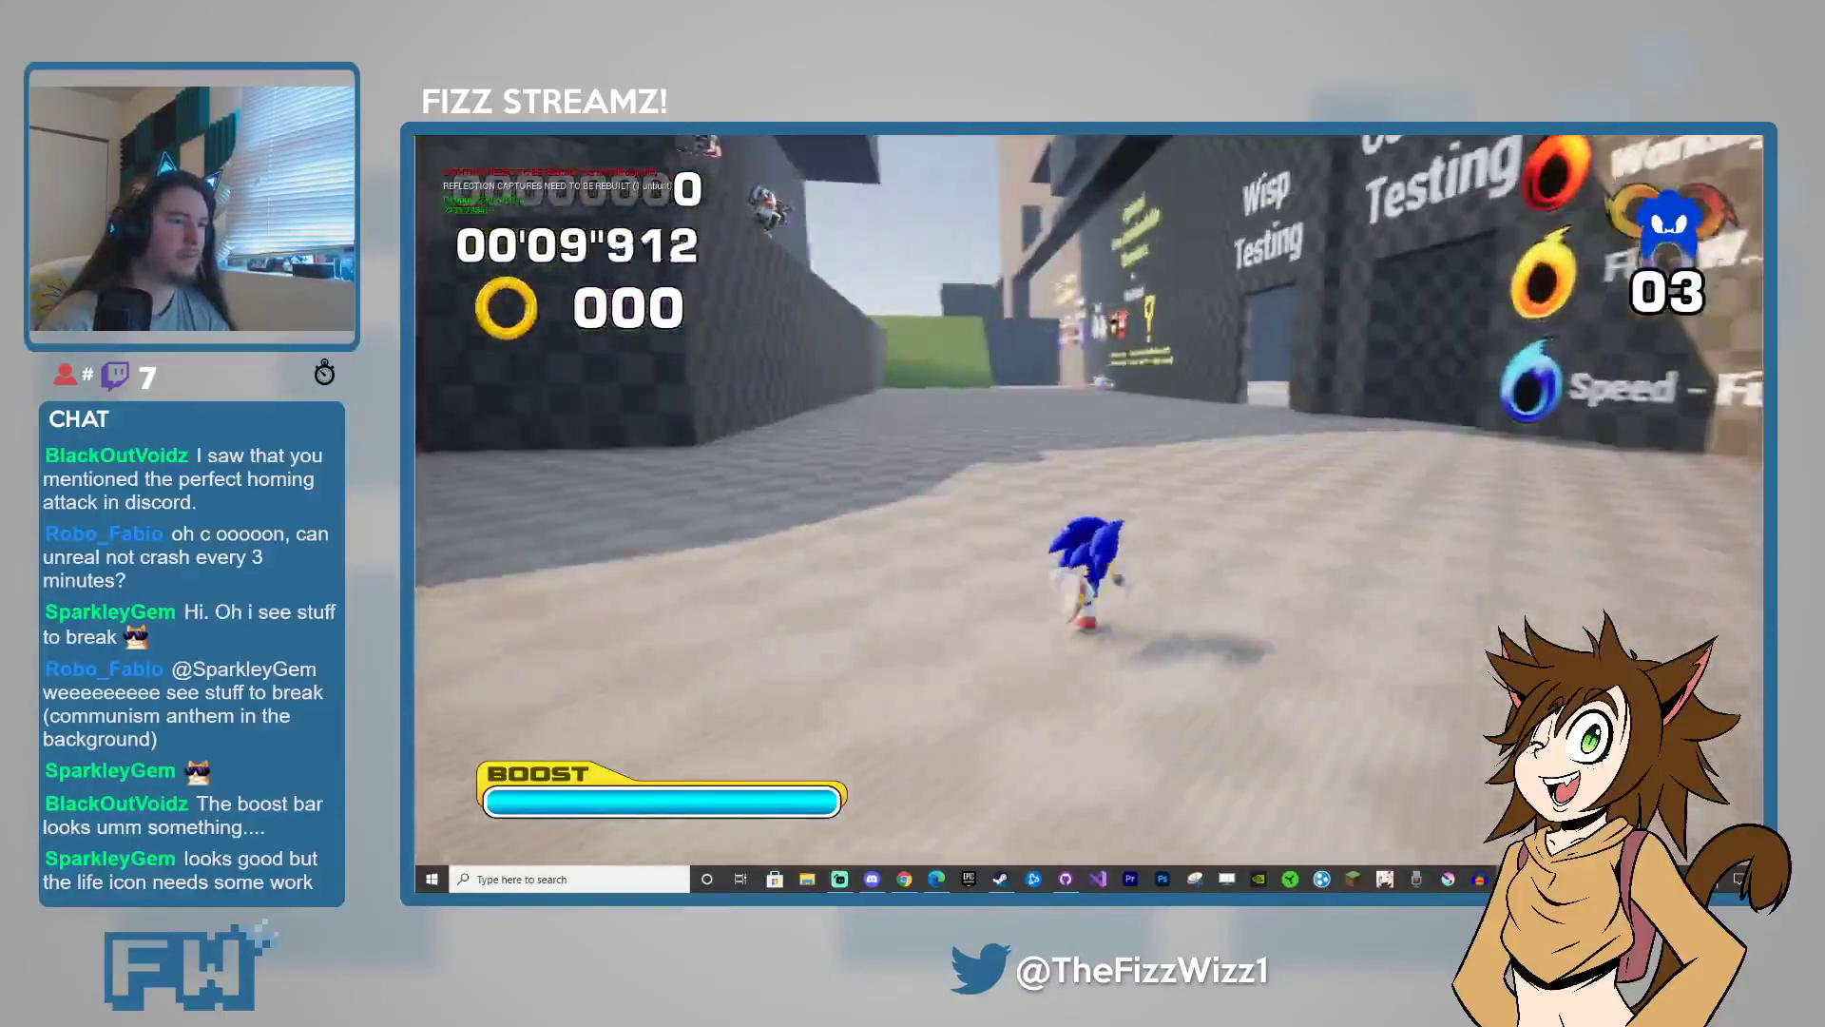
{"action": "key", "text": "shift"}
{"action": "key", "text": "space"}
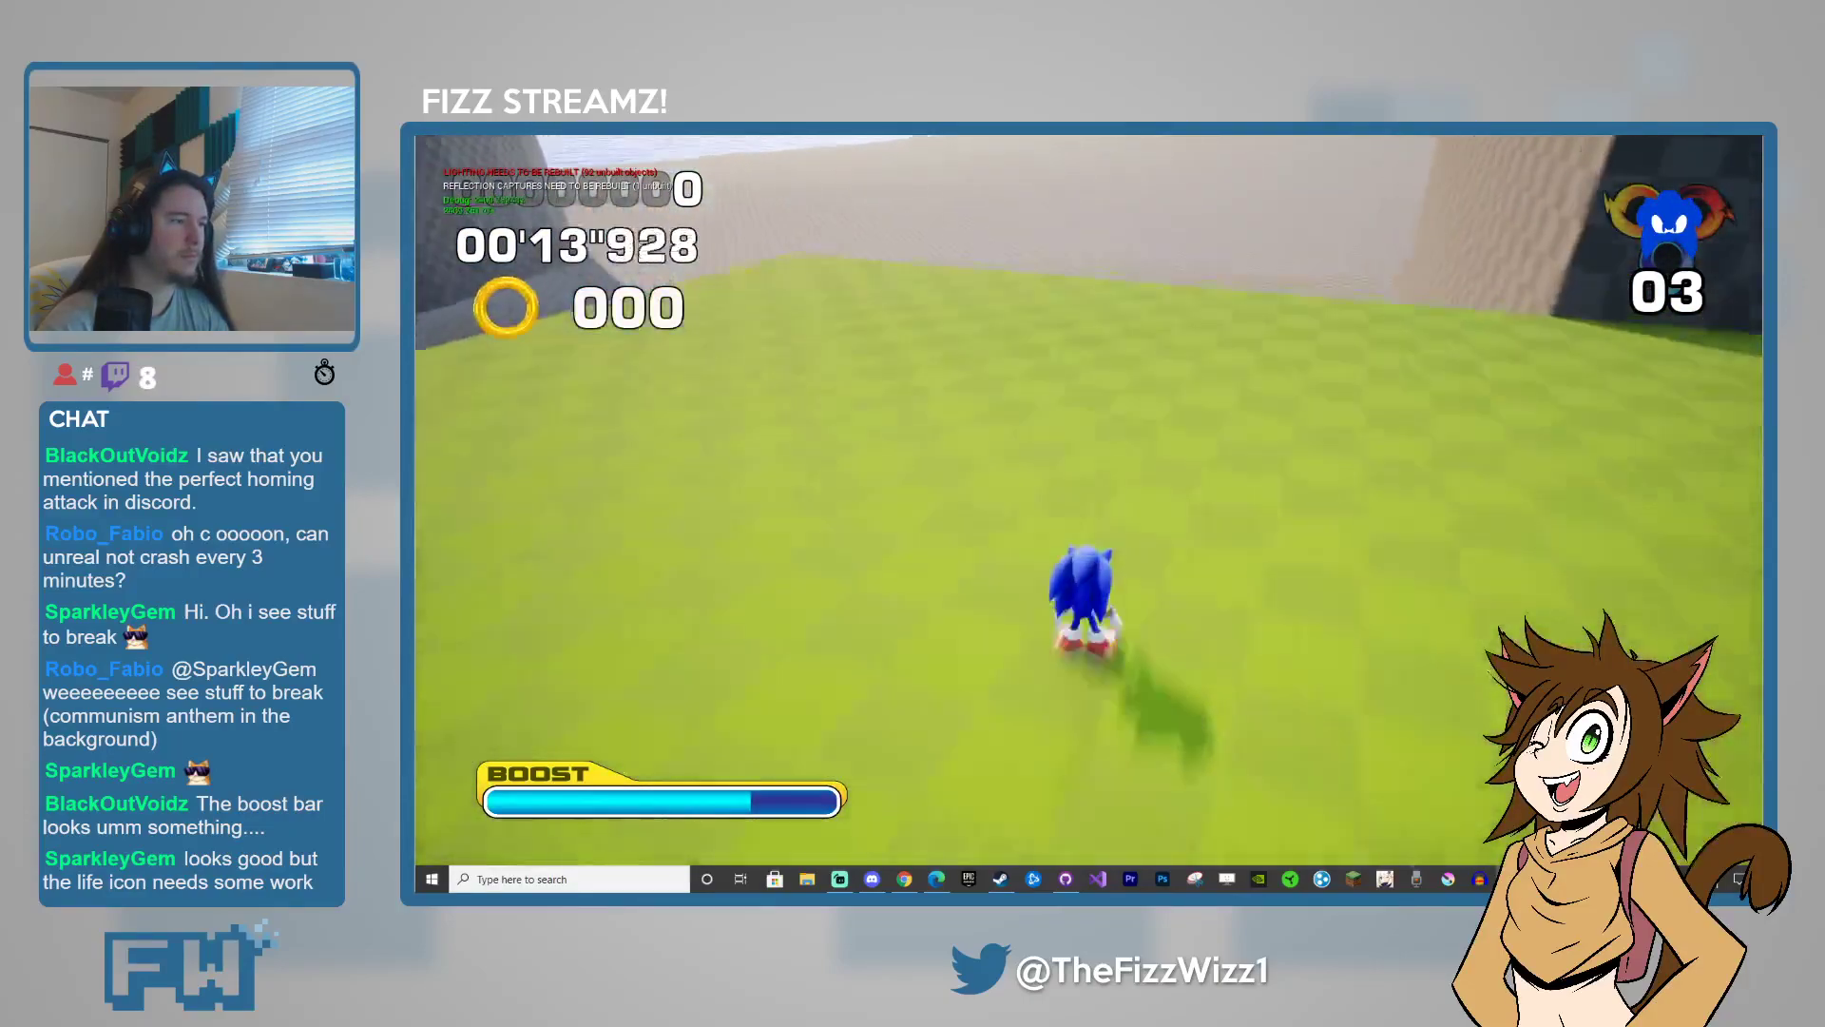
{"action": "key", "text": "space"}
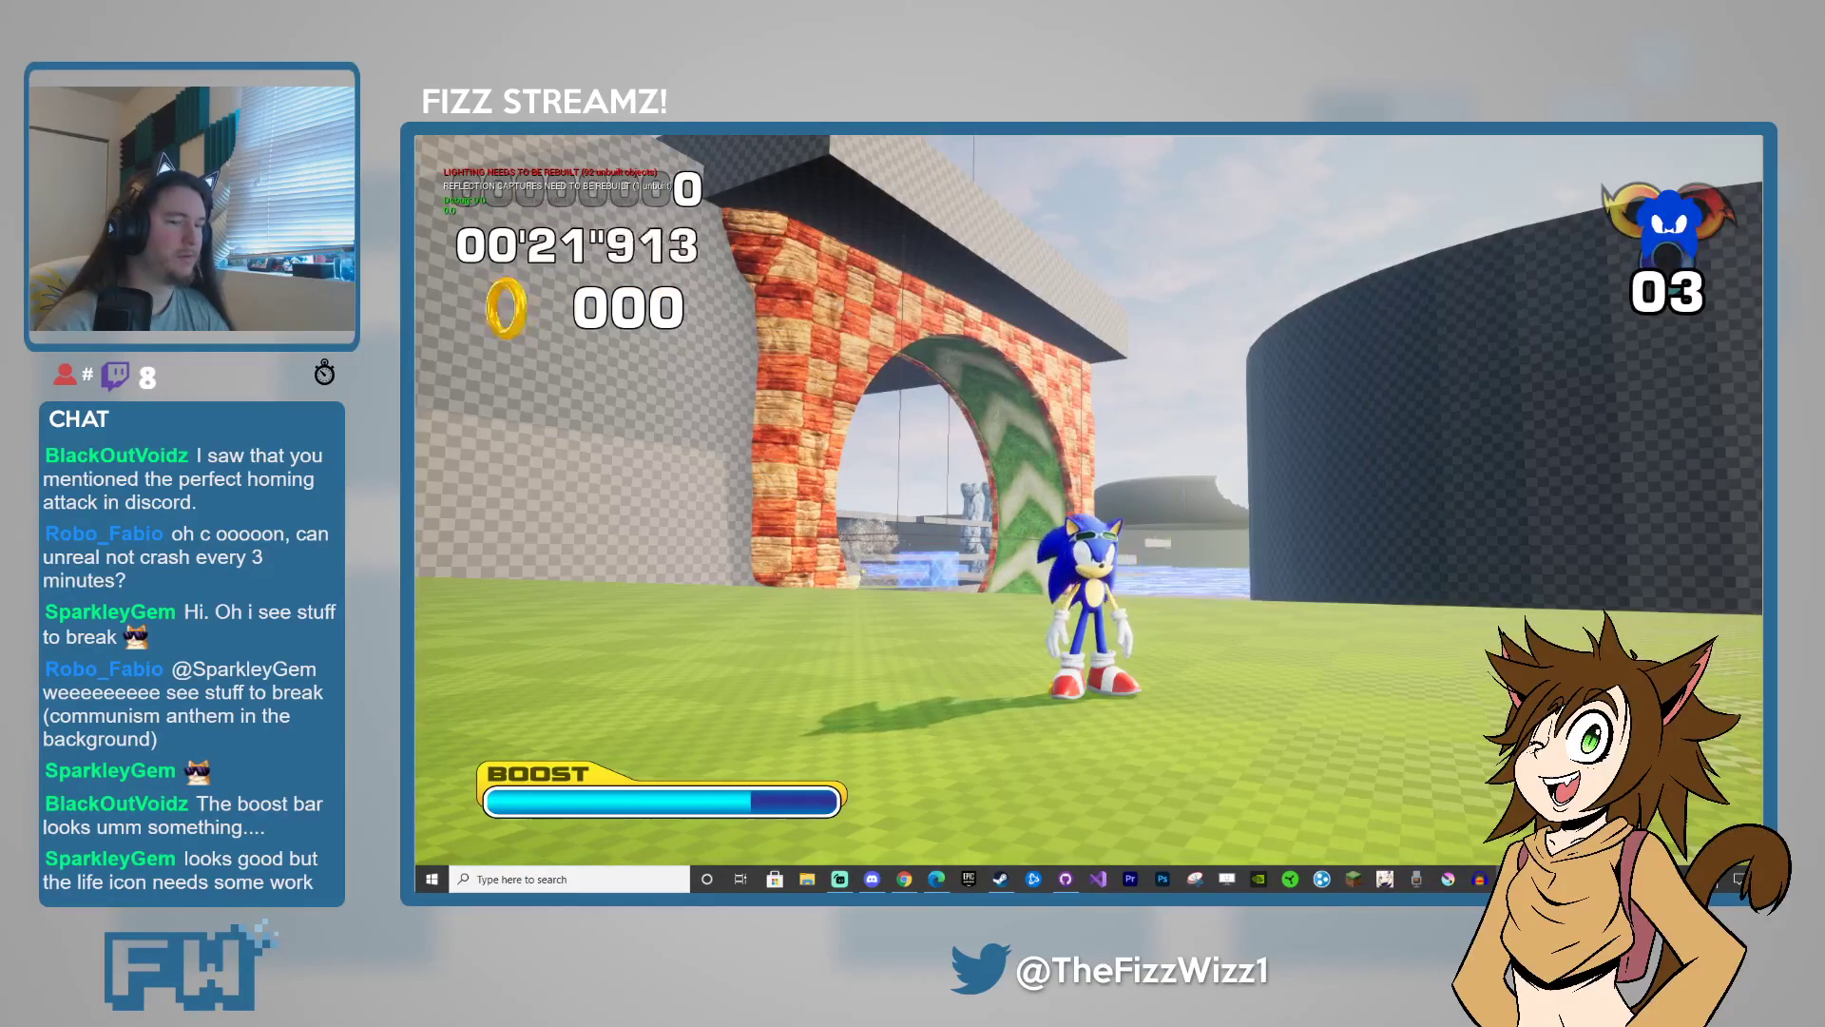
- Run Sonic around the grassy platform beside the brick loop to examine the HUD, and end the full-screen play session
{"action": "key", "text": "w"}
{"action": "key", "text": "s"}
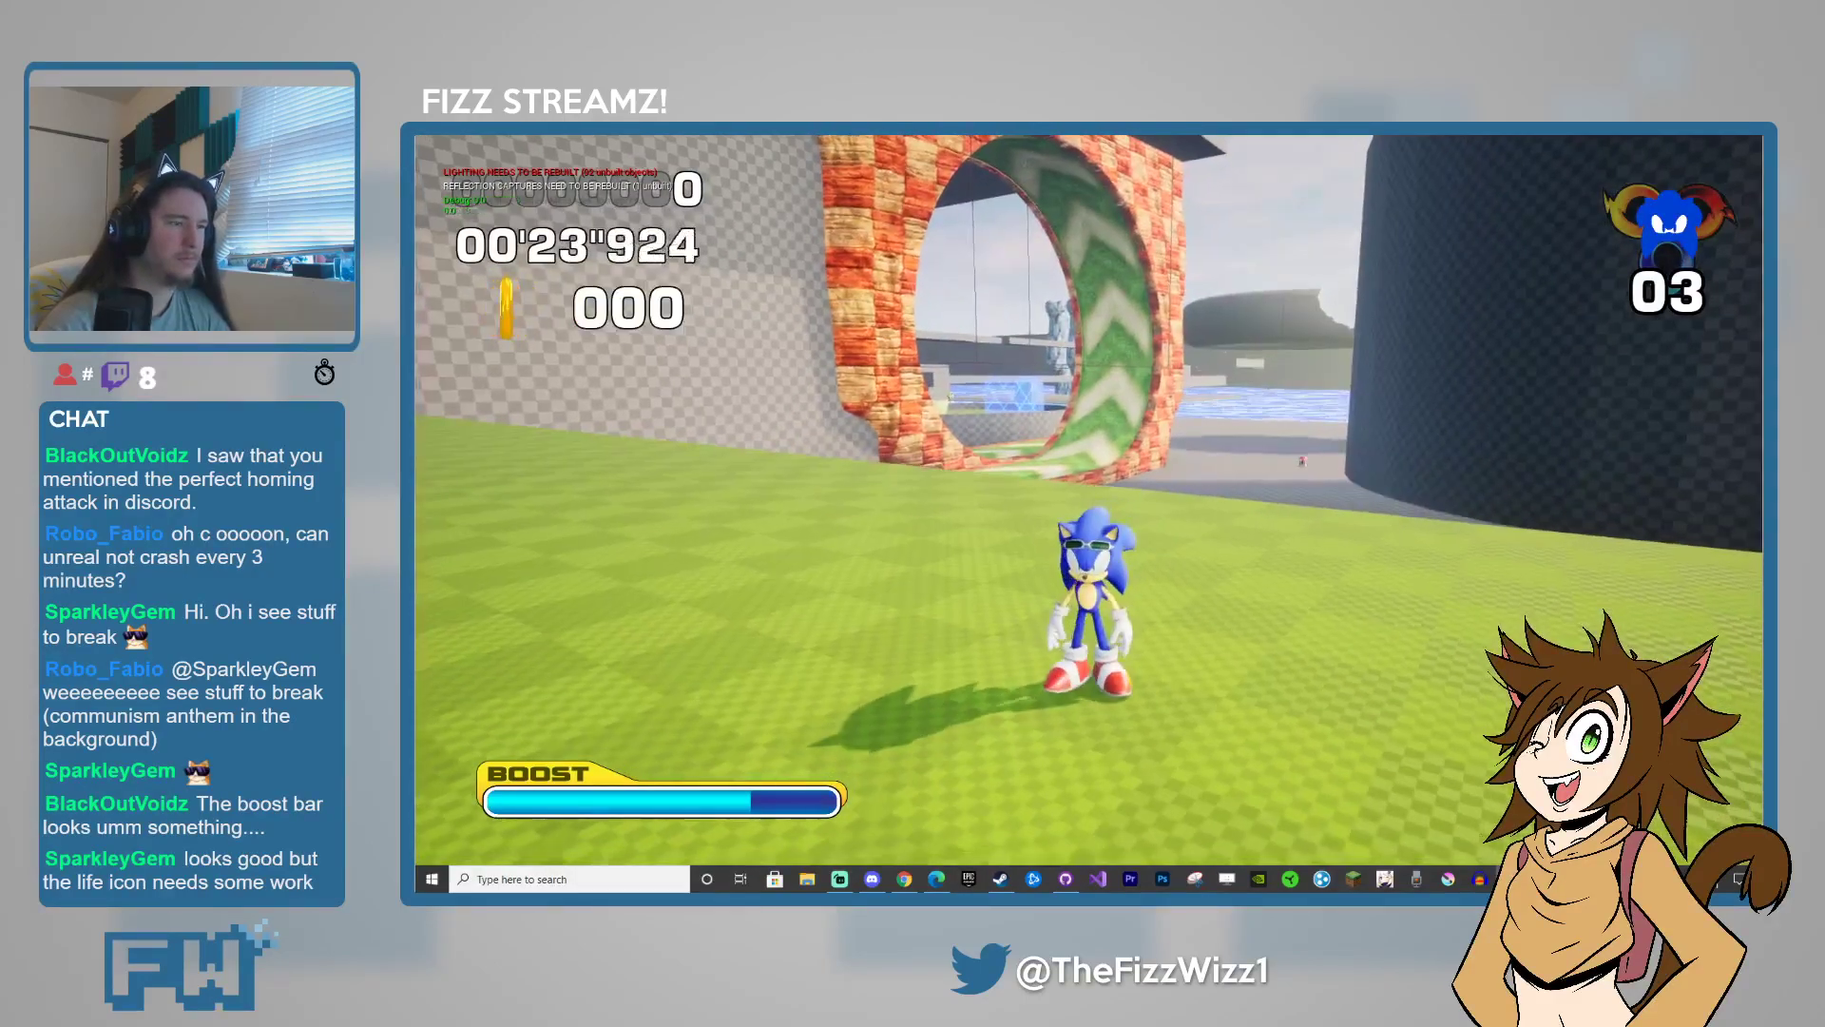
{"action": "key", "text": "a"}
{"action": "key", "text": "s"}
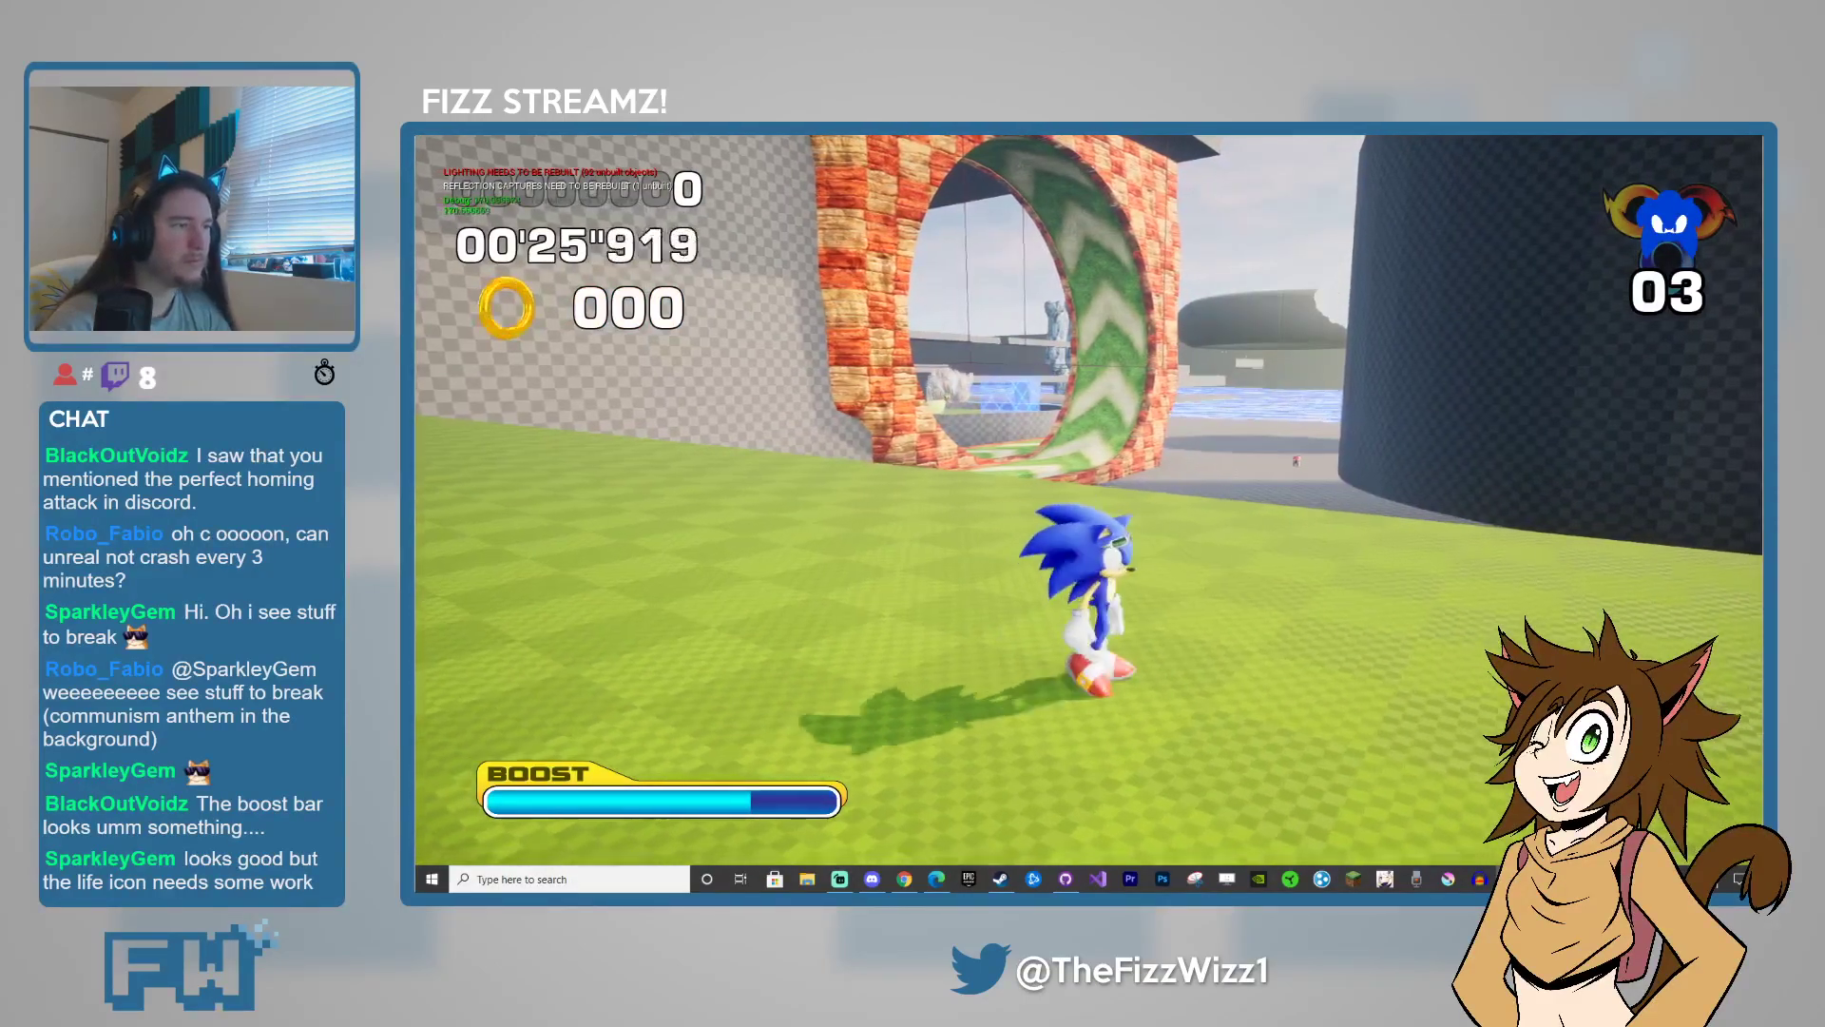
{"action": "key", "text": "w"}
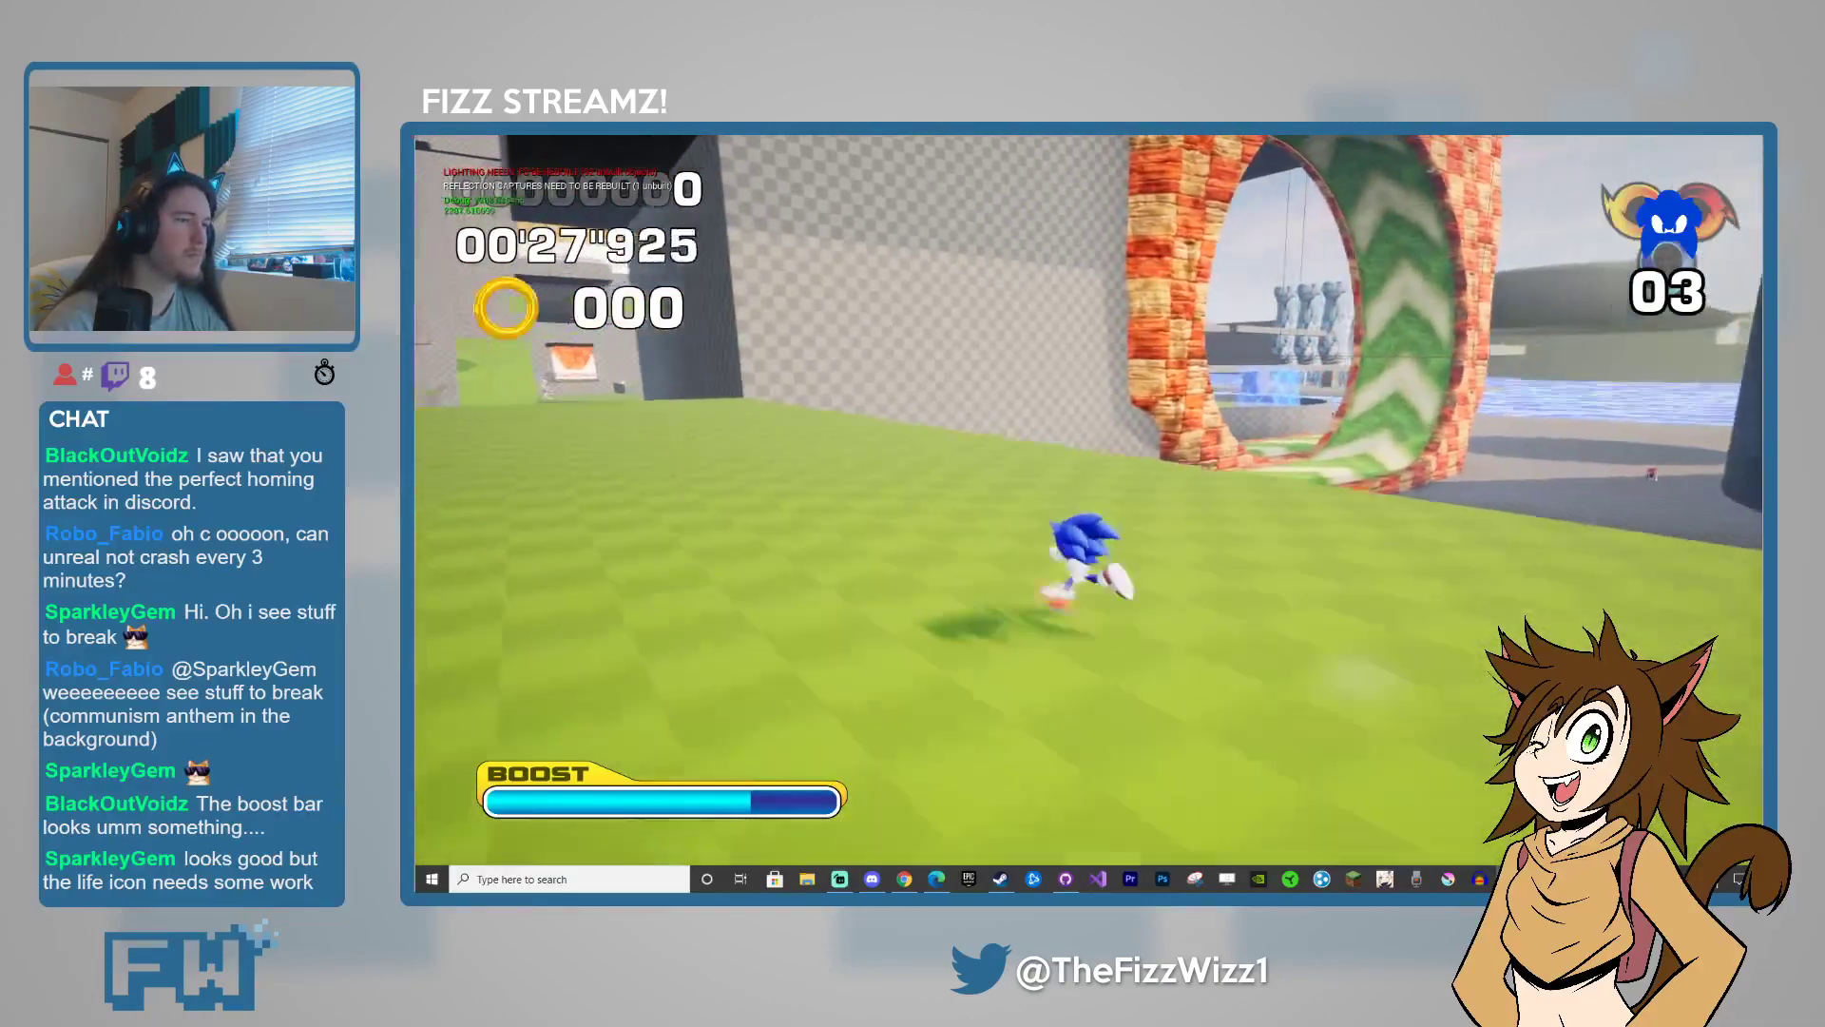
{"action": "key", "text": "d"}
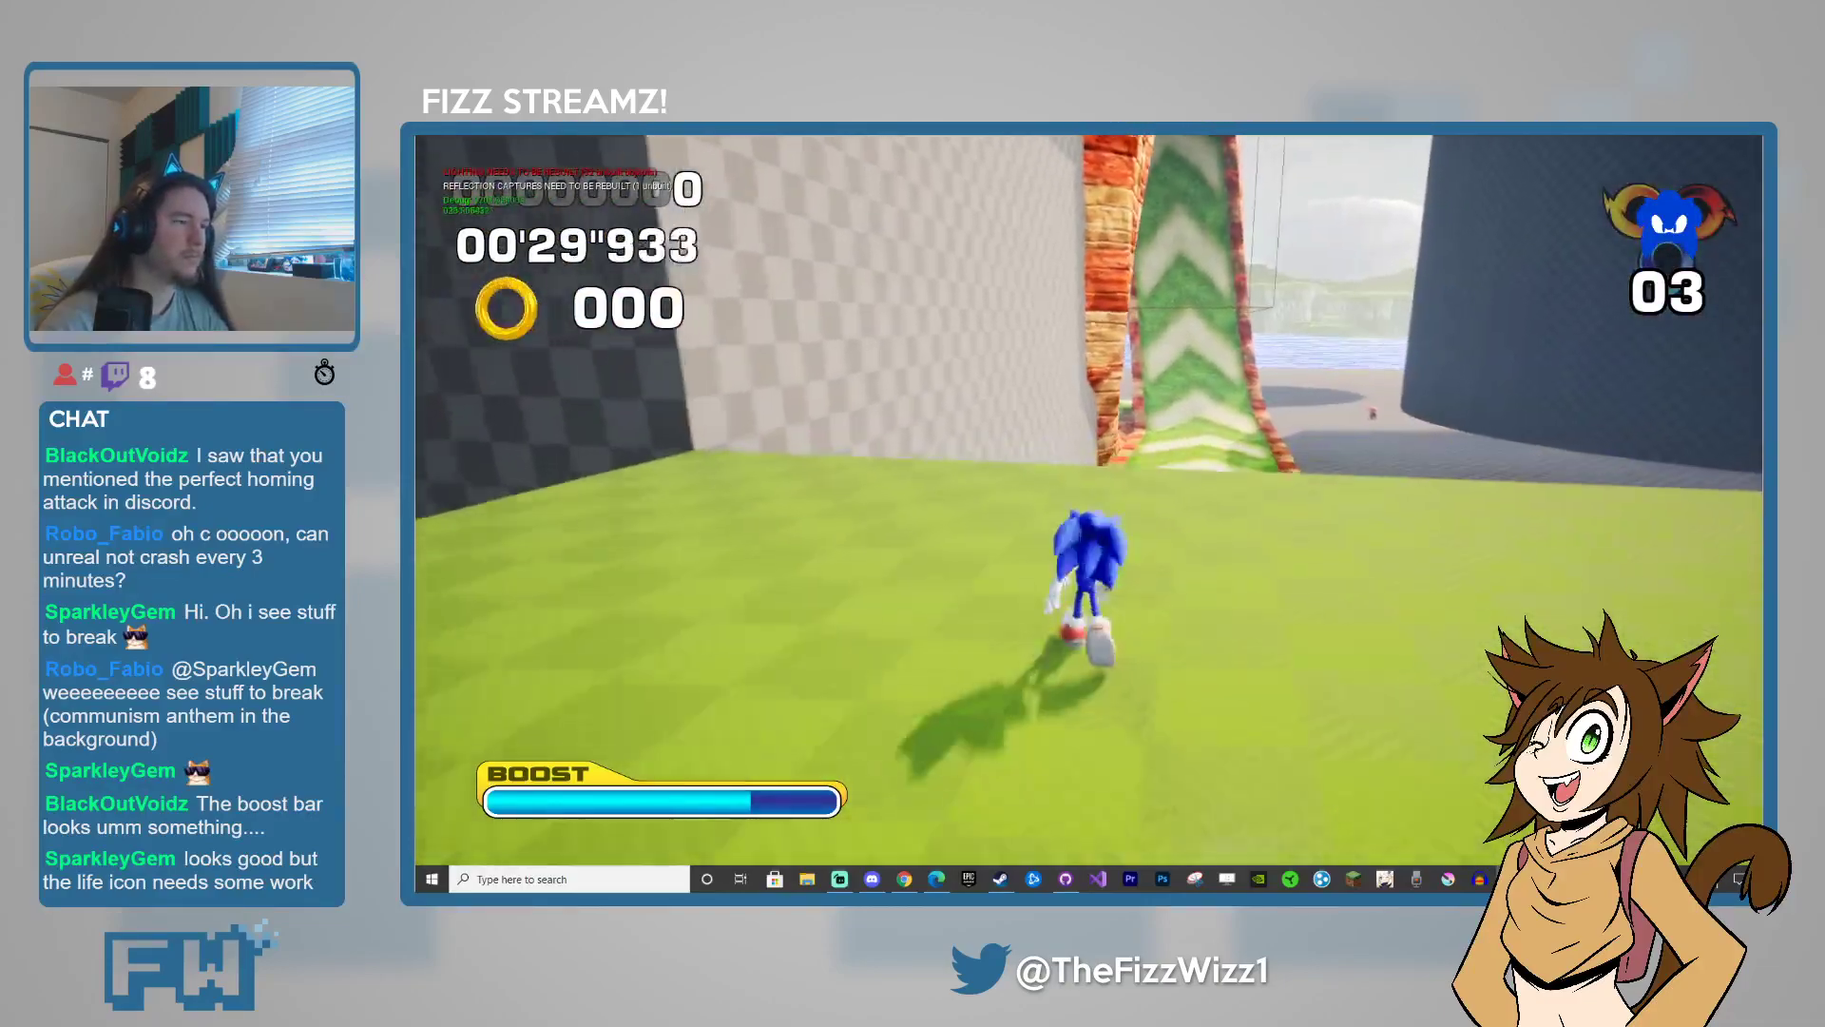
{"action": "key", "text": "d"}
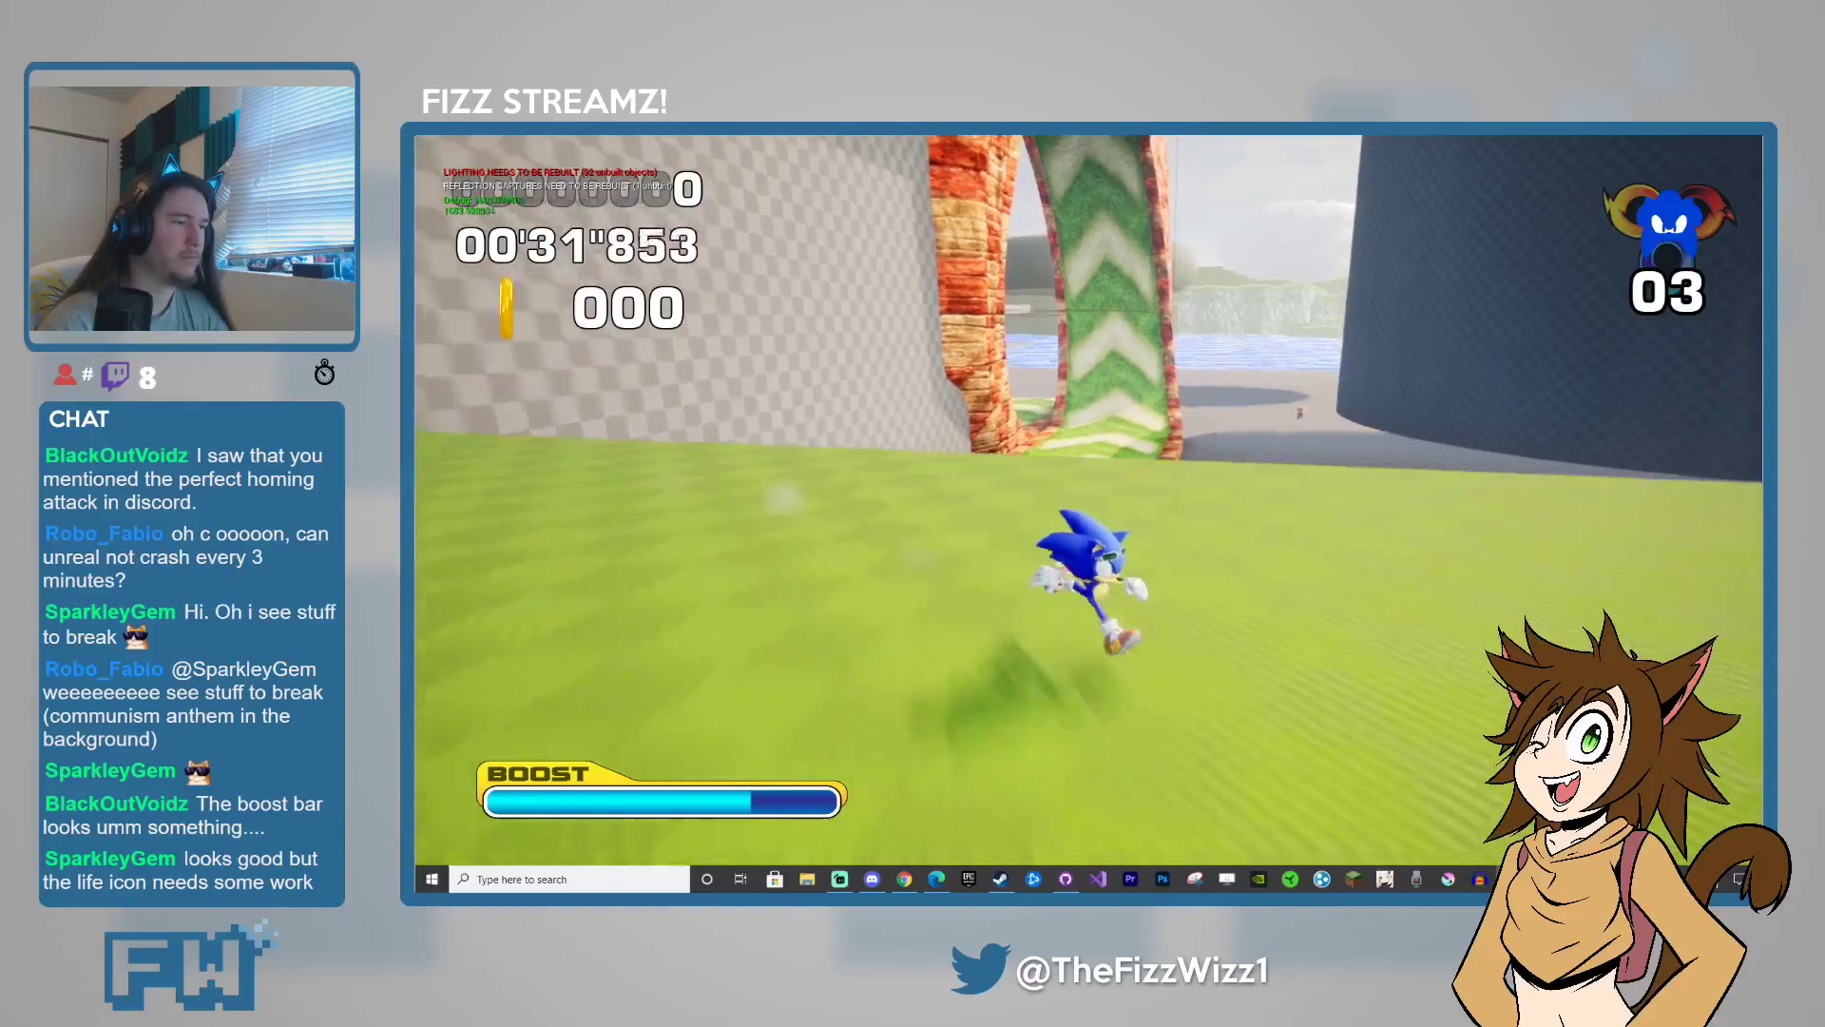
{"action": "key", "text": "d"}
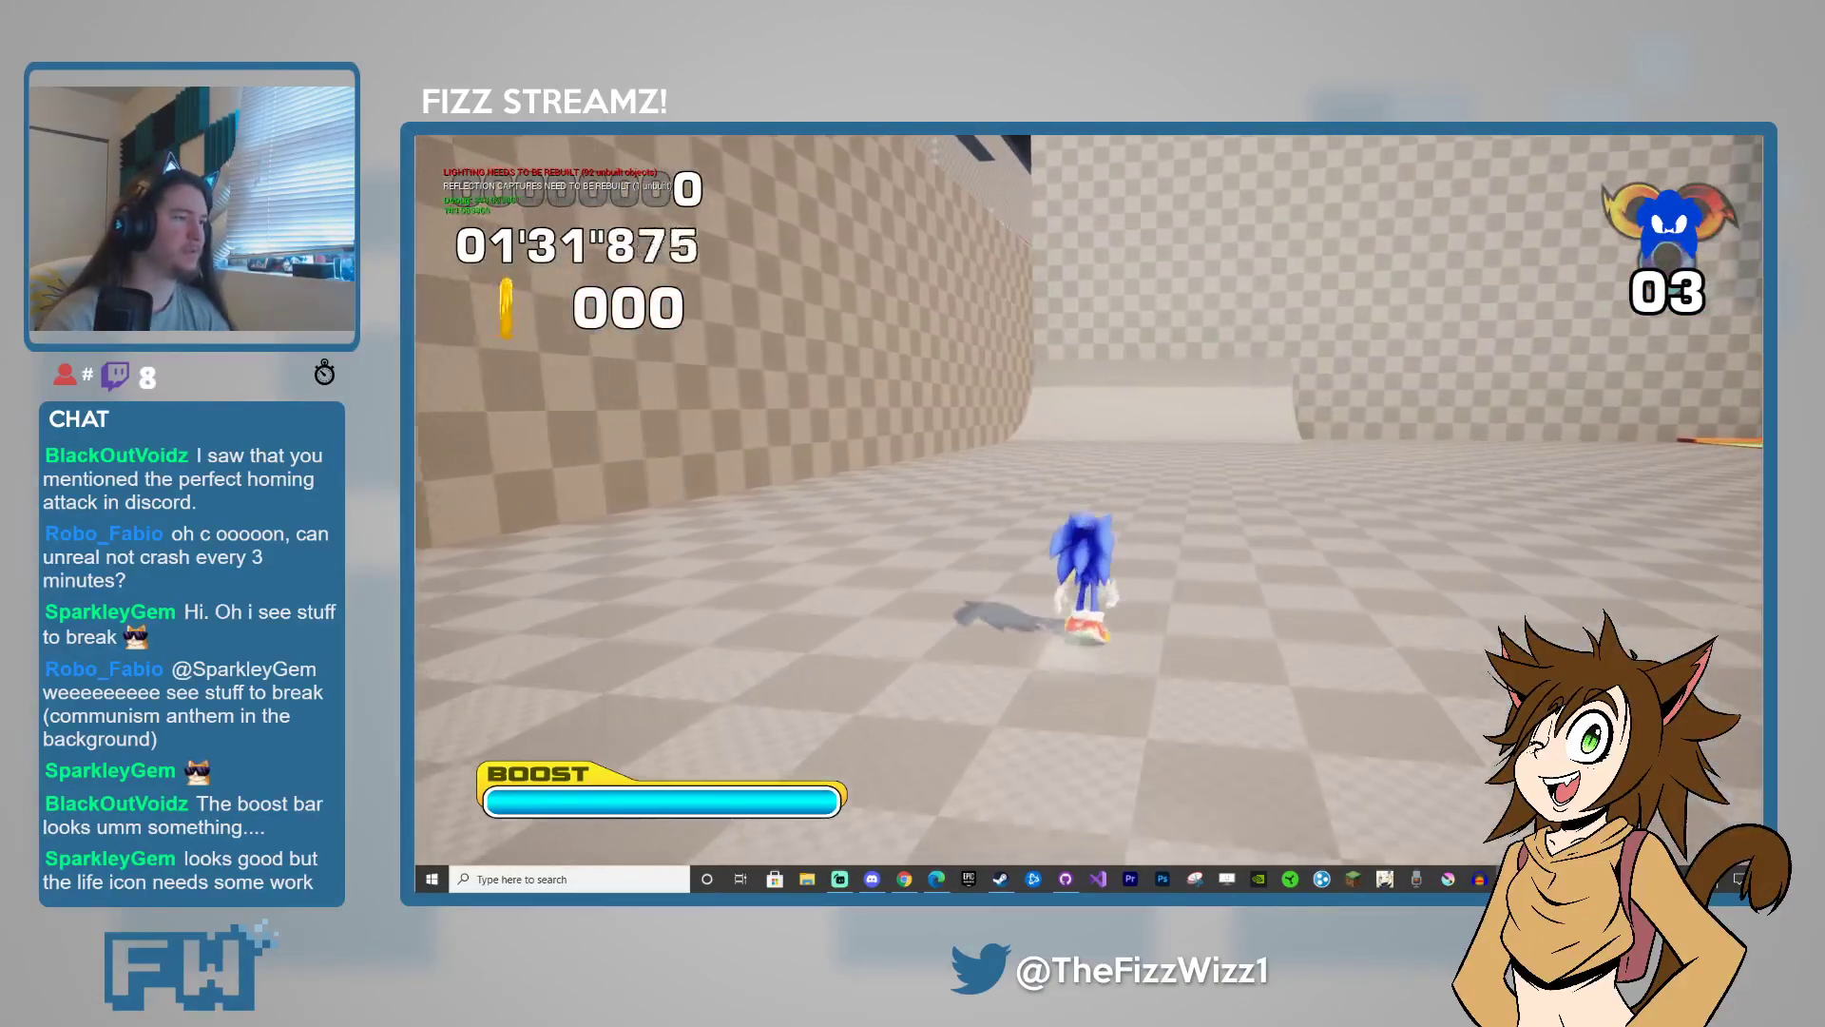
{"action": "key", "text": "Escape"}
{"action": "key", "text": "F11"}
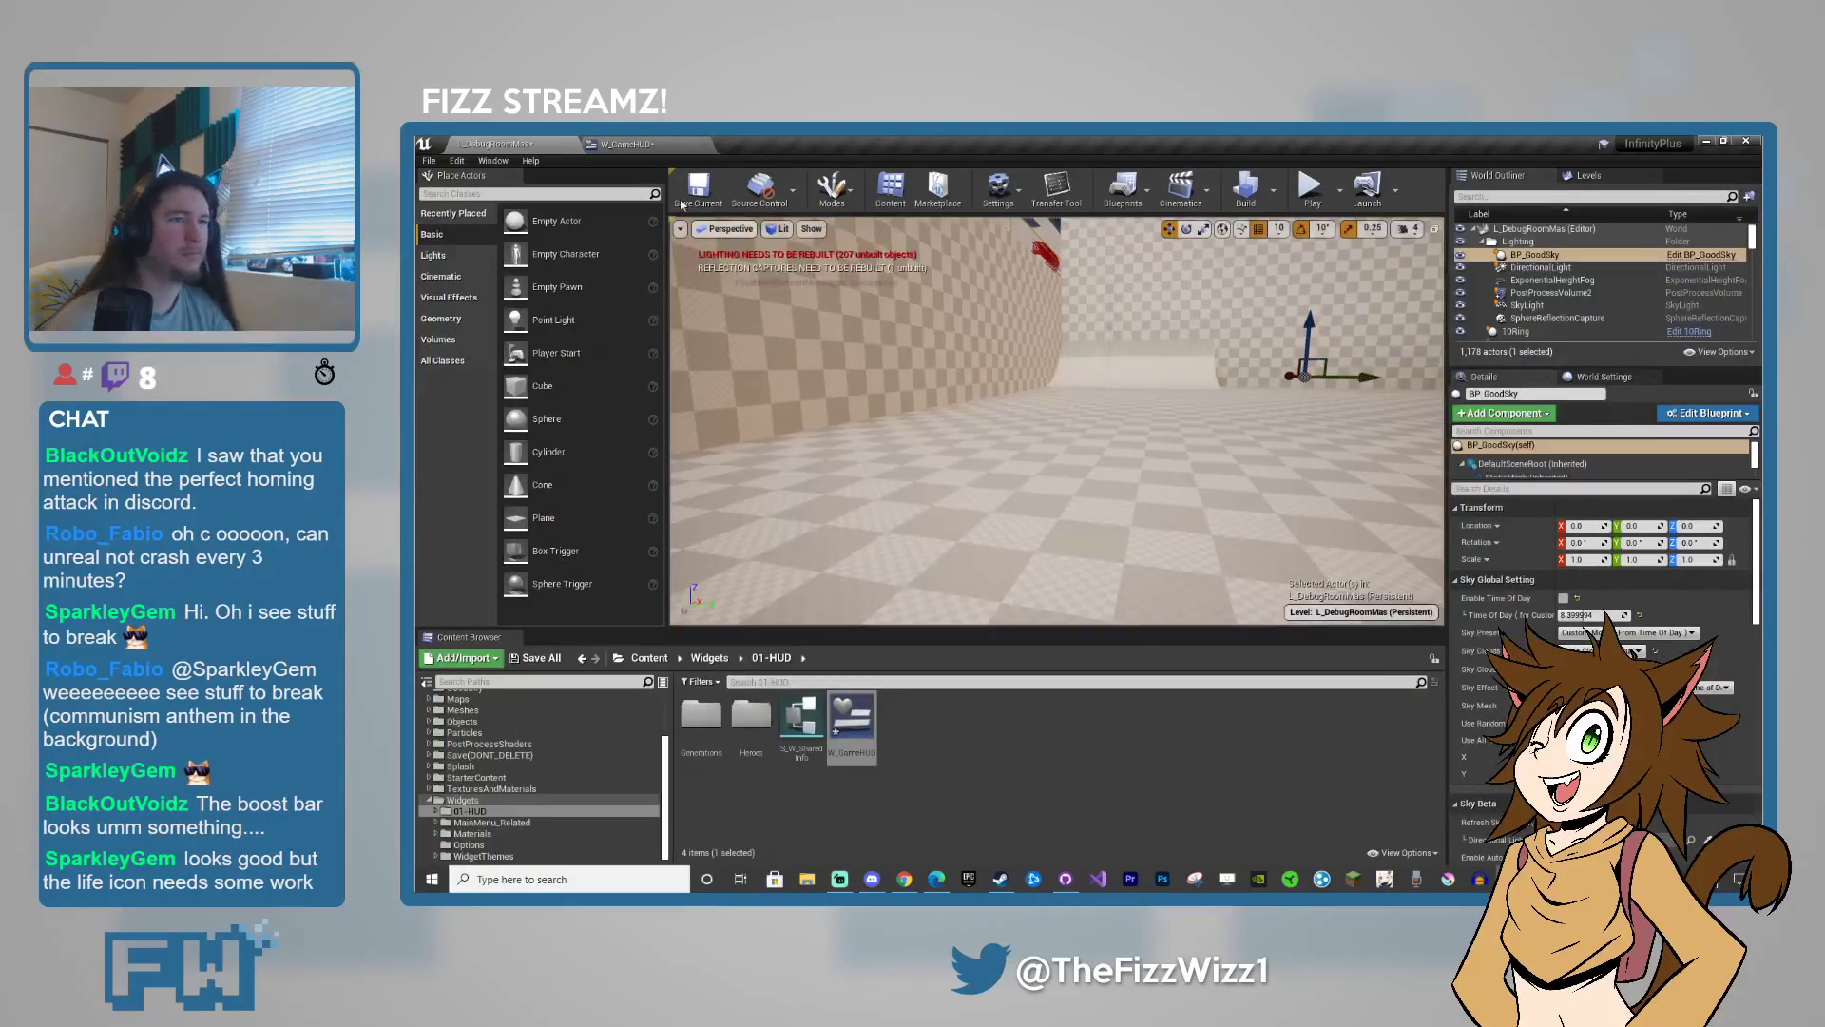
- In the W_GameHUD blueprint, set the default value of the TEST_Theme variable to Generations
{"action": "left_click", "coordinate": [652, 146]}
{"action": "left_click", "coordinate": [543, 815]}
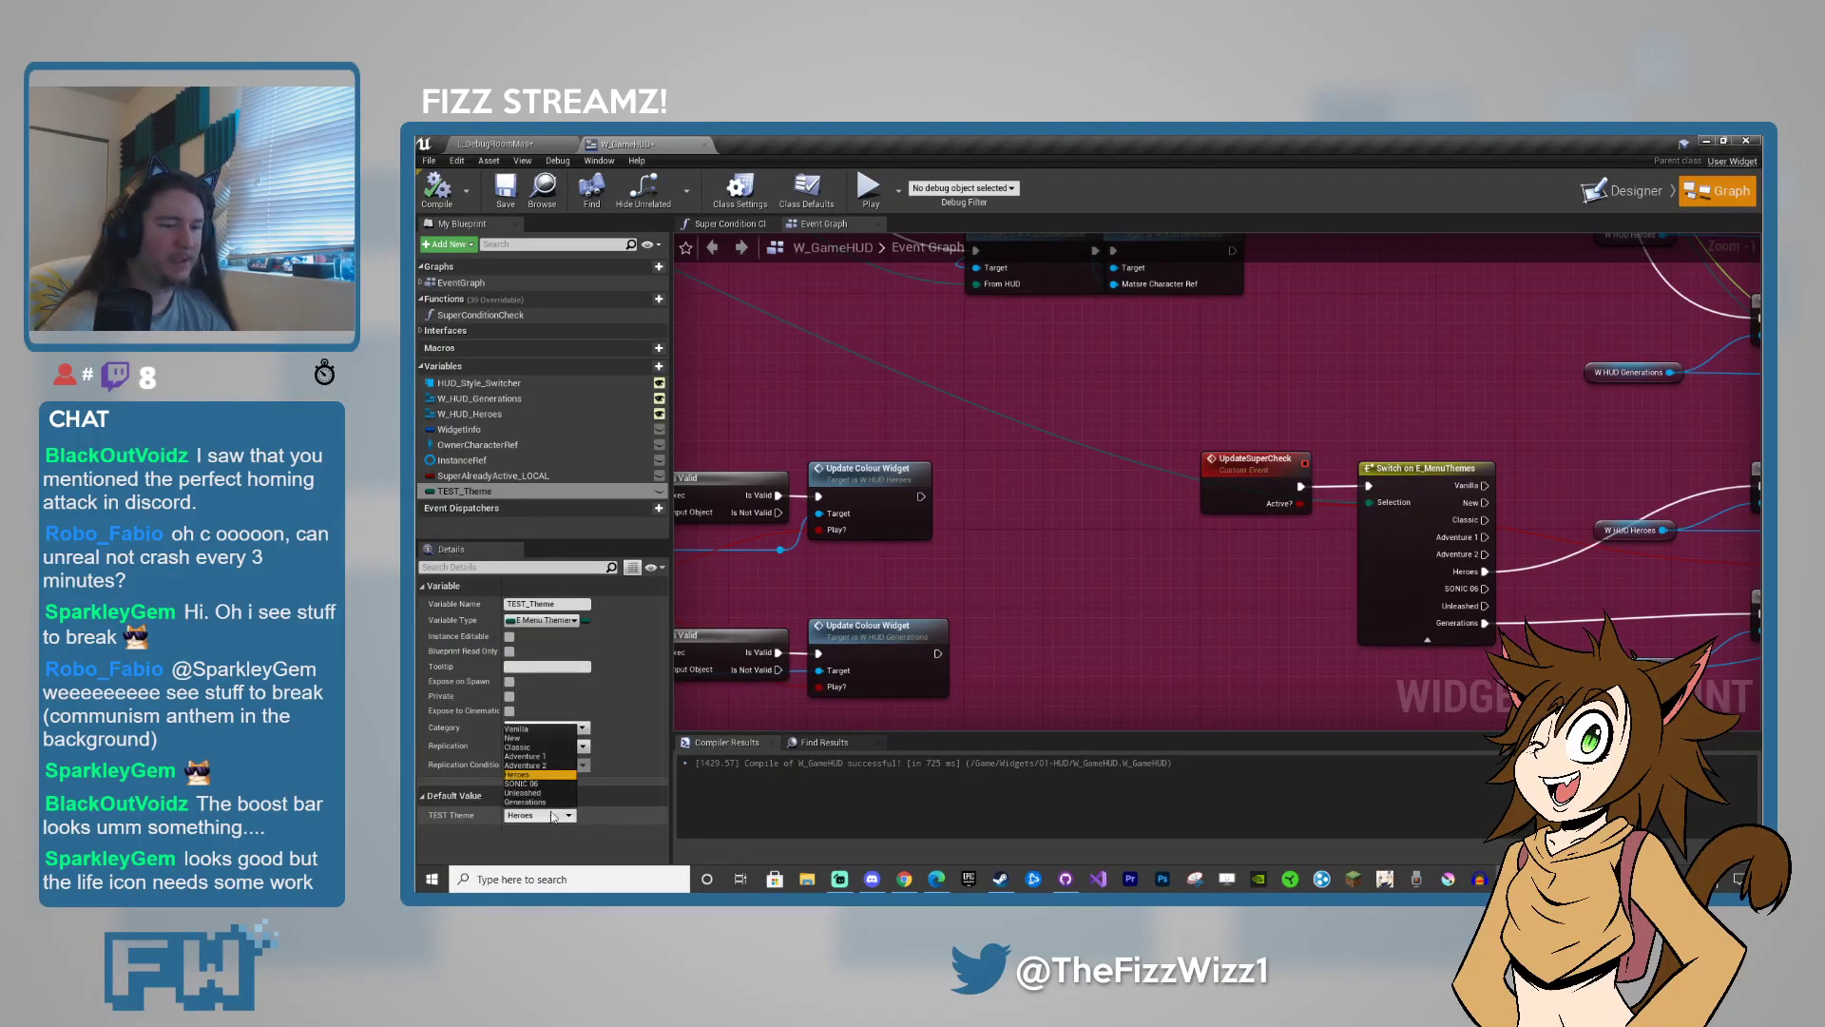
{"action": "left_click", "coordinate": [543, 803]}
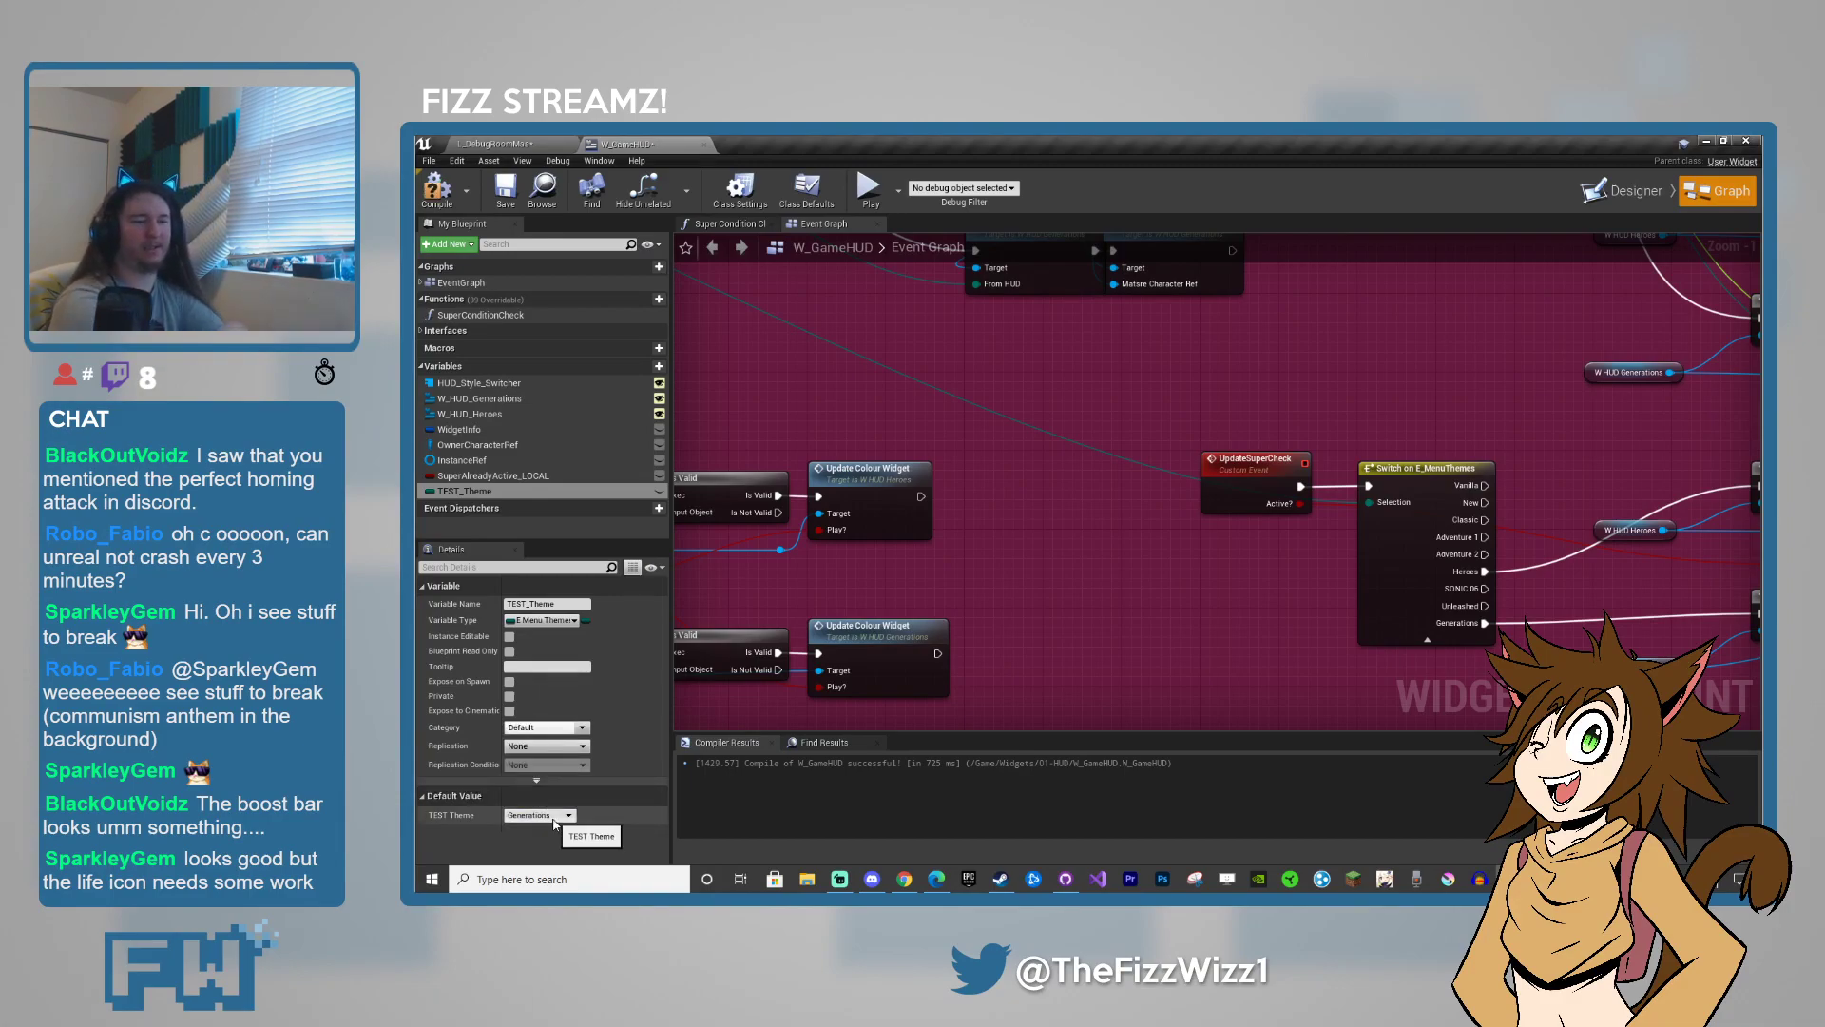
{"action": "left_click", "coordinate": [555, 819]}
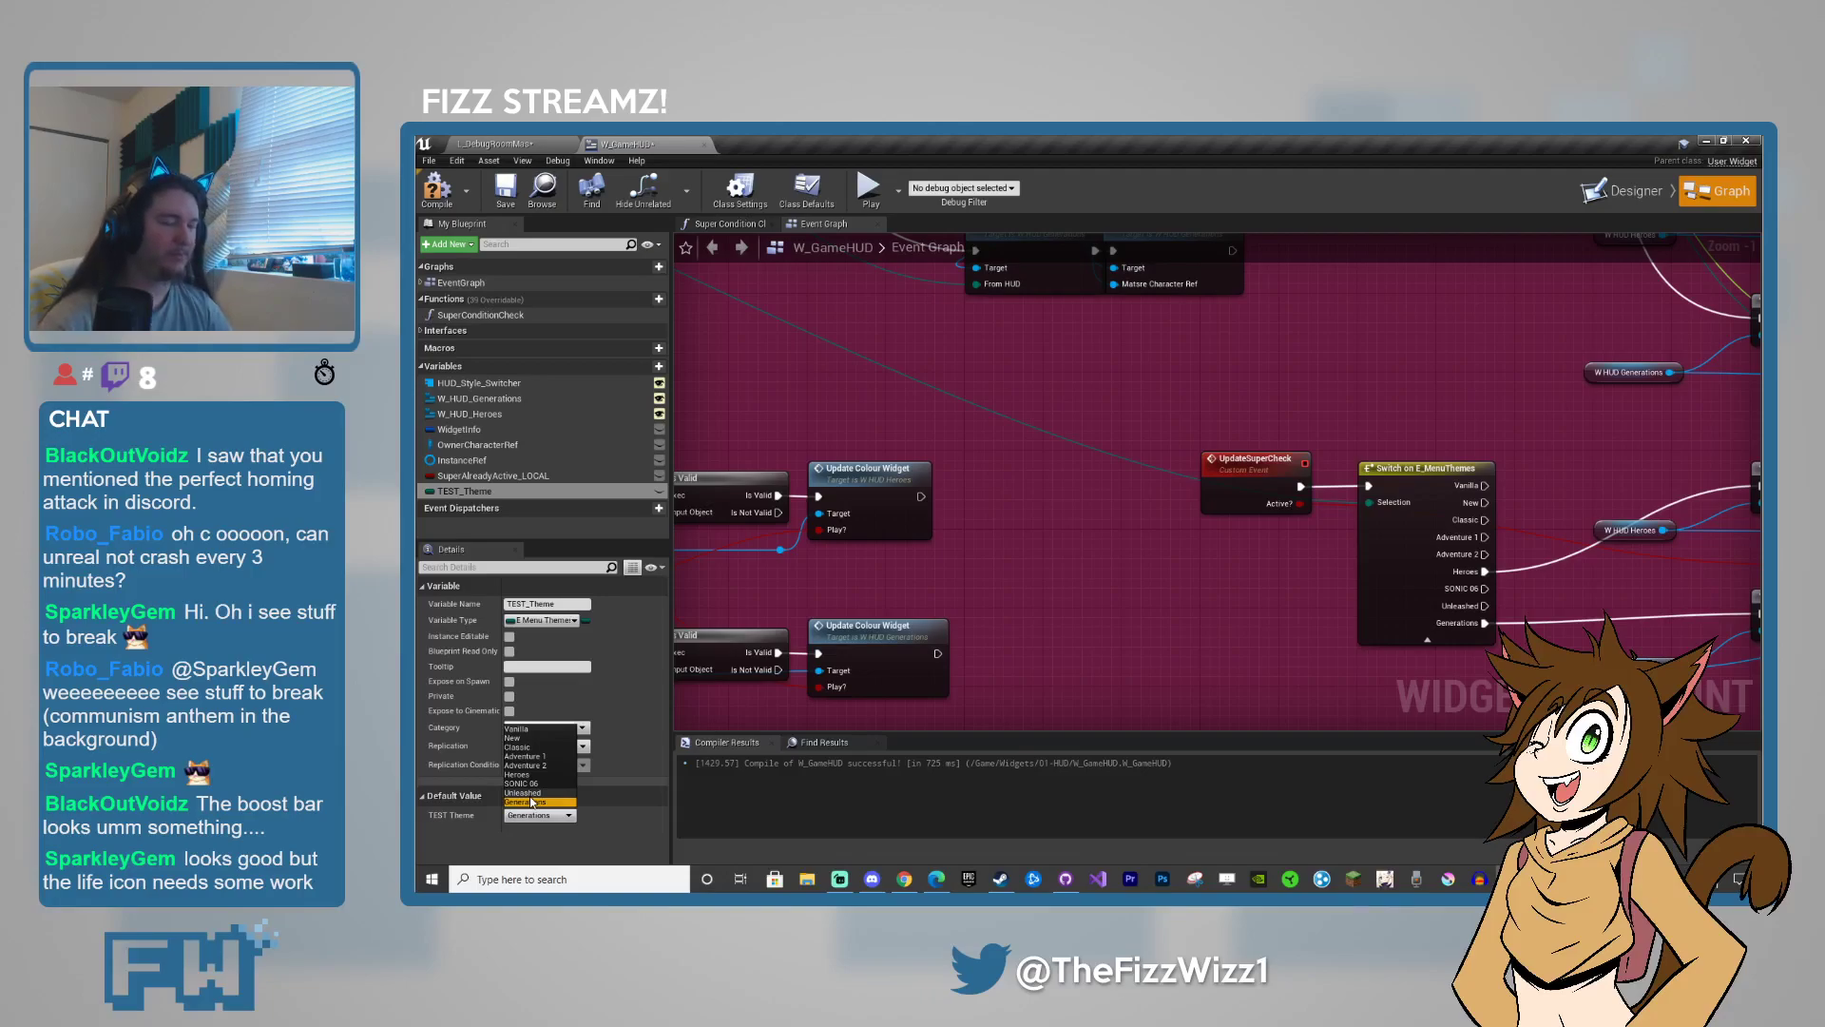
{"action": "left_click", "coordinate": [1109, 685]}
- Examine the E_MenuThemes switch nodes and their Heroes and Generations branches in the W_GameHUD event graph
{"action": "right_click_drag", "start_coordinate": [1263, 691], "coordinate": [1087, 664]}
{"action": "right_click_drag", "start_coordinate": [1344, 684], "coordinate": [1135, 670]}
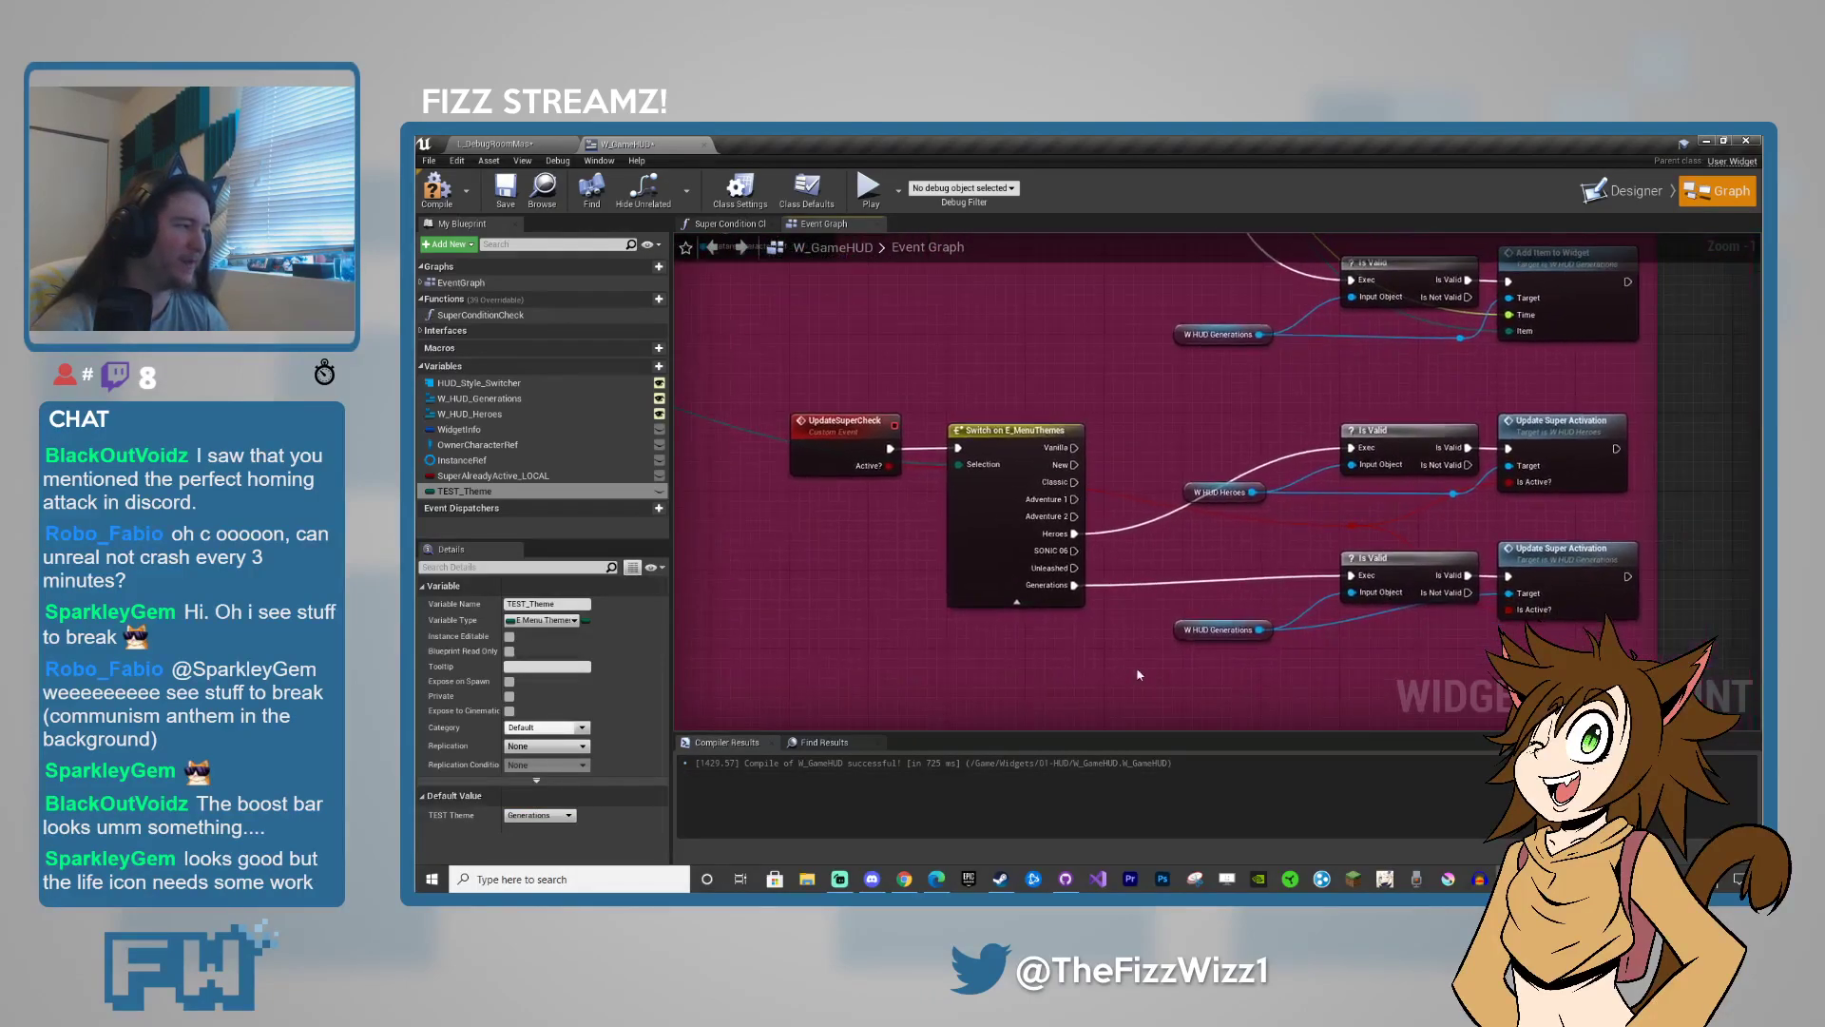
{"action": "right_click_drag", "start_coordinate": [897, 619], "coordinate": [1067, 639]}
{"action": "scroll", "coordinate": [1067, 640], "scroll_direction": "down", "scroll_amount": 4}
{"action": "right_click_drag", "start_coordinate": [947, 609], "coordinate": [1100, 636]}
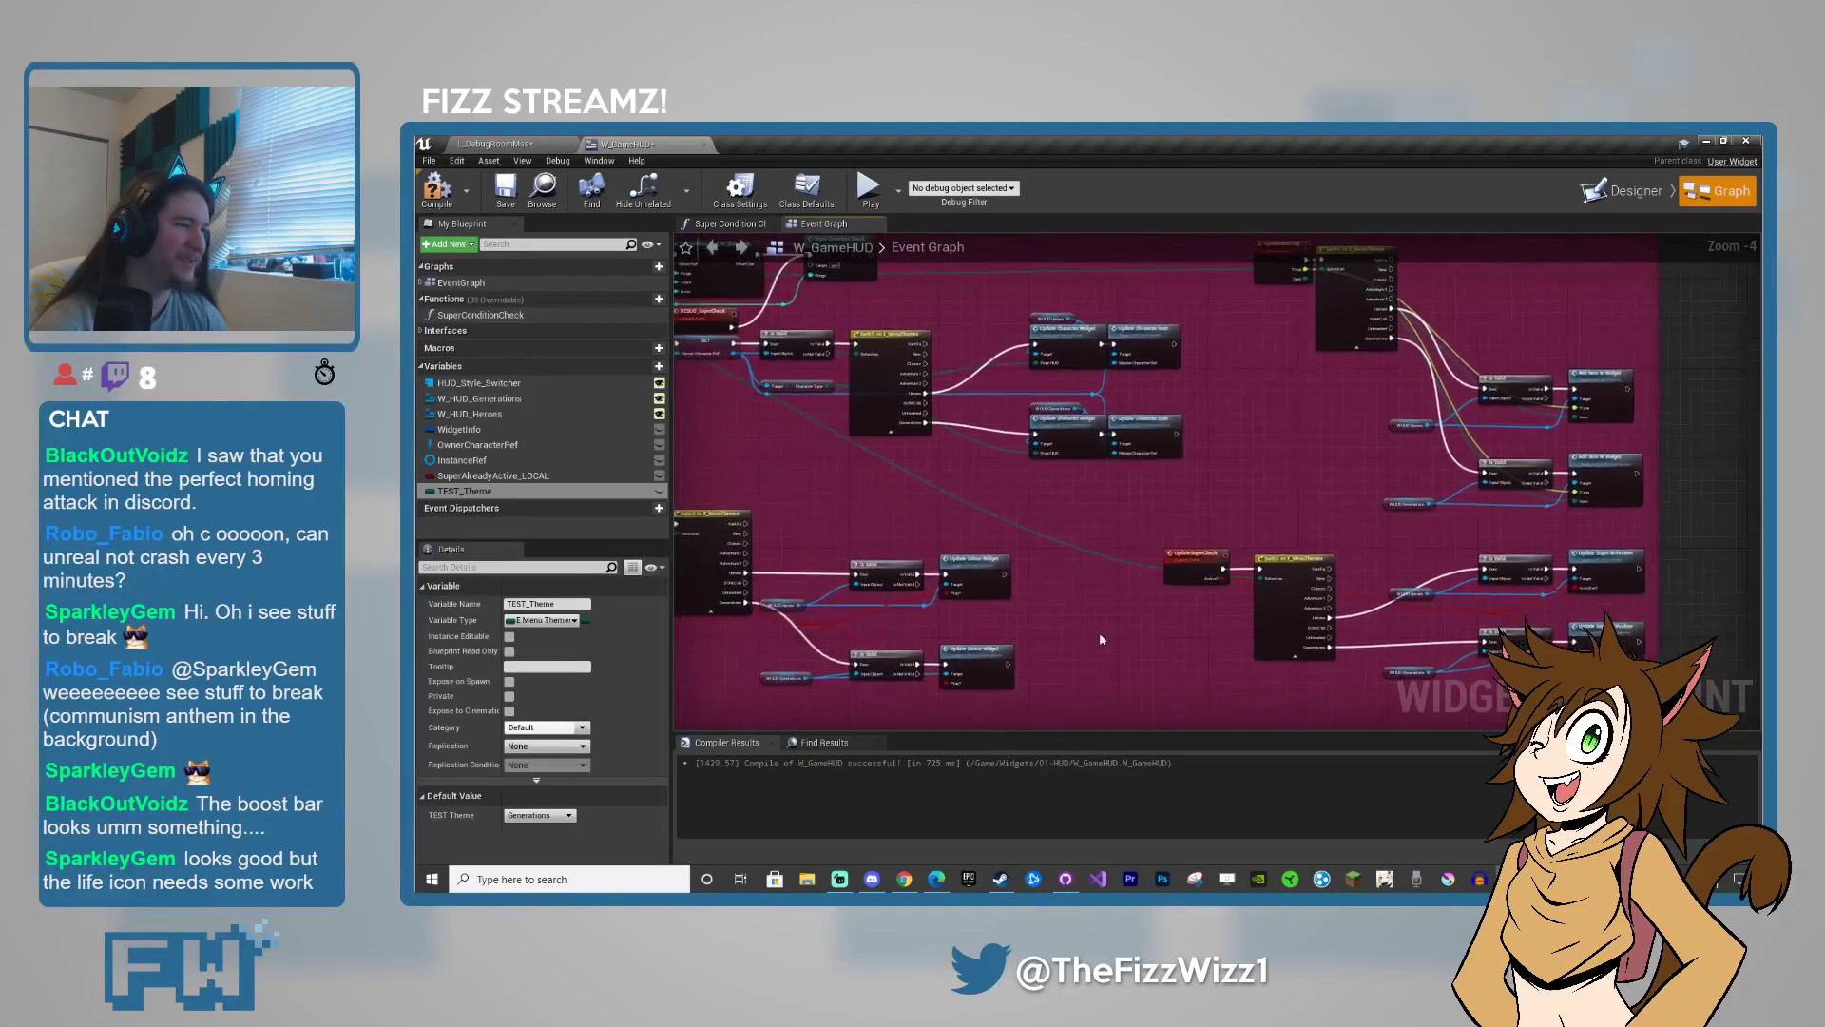
{"action": "scroll", "coordinate": [1043, 581], "scroll_direction": "up", "scroll_amount": 3}
{"action": "right_click_drag", "start_coordinate": [1043, 578], "coordinate": [1273, 681]}
{"action": "mouse_move", "coordinate": [898, 581]}
{"action": "right_mouse_down"}
{"action": "mouse_move", "coordinate": [1017, 648]}
{"action": "mouse_move", "coordinate": [869, 535]}
{"action": "mouse_move", "coordinate": [973, 528]}
{"action": "mouse_move", "coordinate": [902, 502]}
{"action": "mouse_move", "coordinate": [922, 548]}
{"action": "right_mouse_up"}
{"action": "scroll", "coordinate": [1144, 635], "scroll_direction": "down", "scroll_amount": 6}
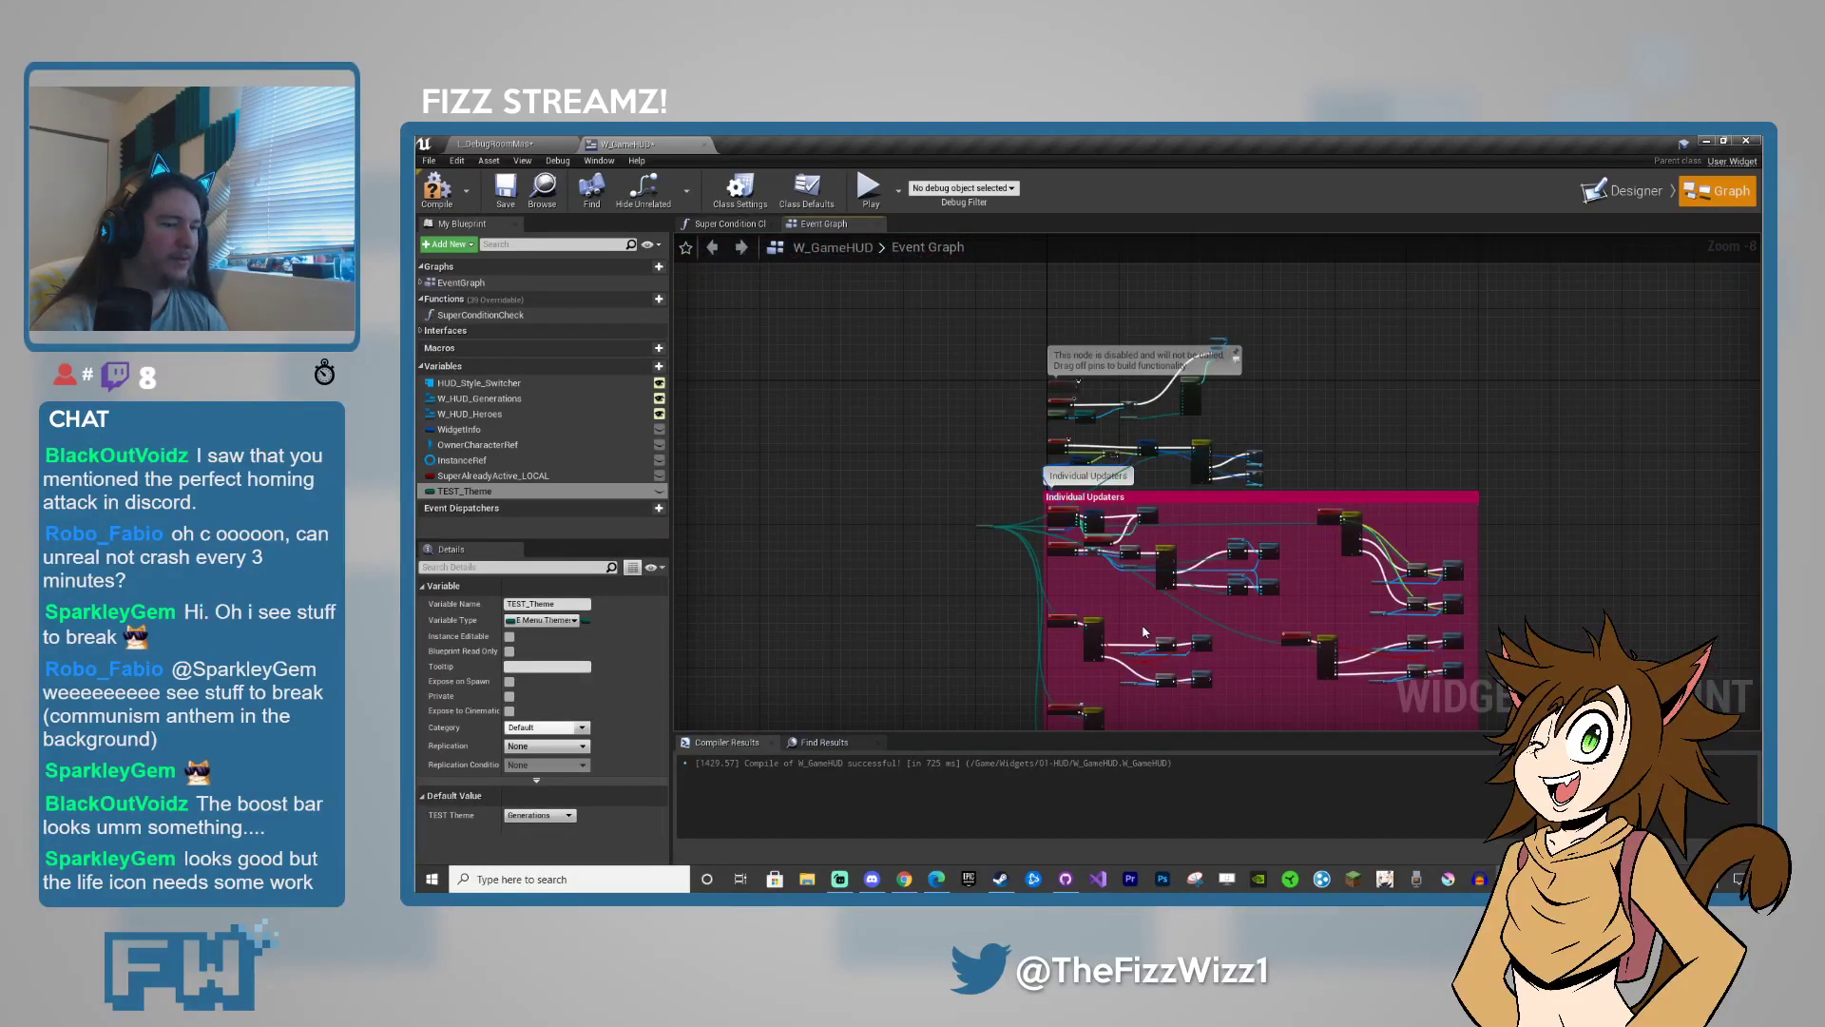
{"action": "scroll", "coordinate": [1144, 632], "scroll_direction": "up", "scroll_amount": 6}
{"action": "right_click_drag", "start_coordinate": [1222, 597], "coordinate": [1019, 575]}
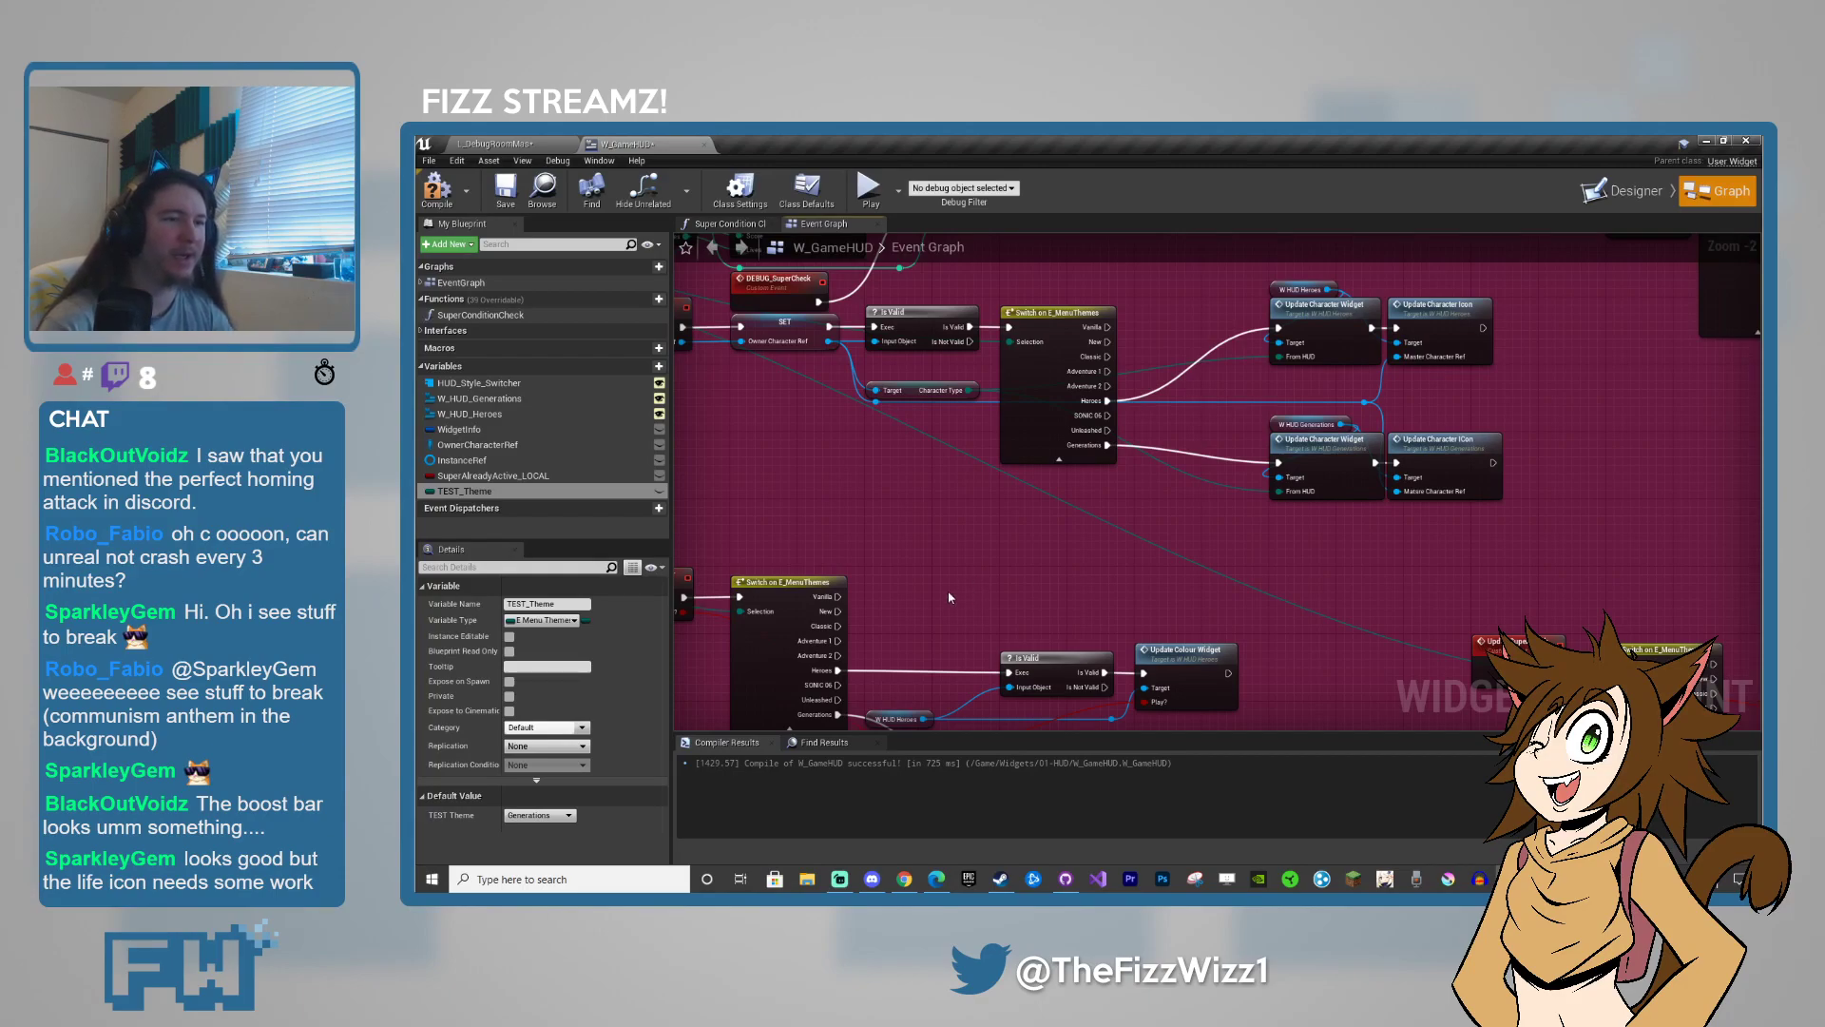
{"action": "right_click_drag", "start_coordinate": [973, 586], "coordinate": [1085, 576]}
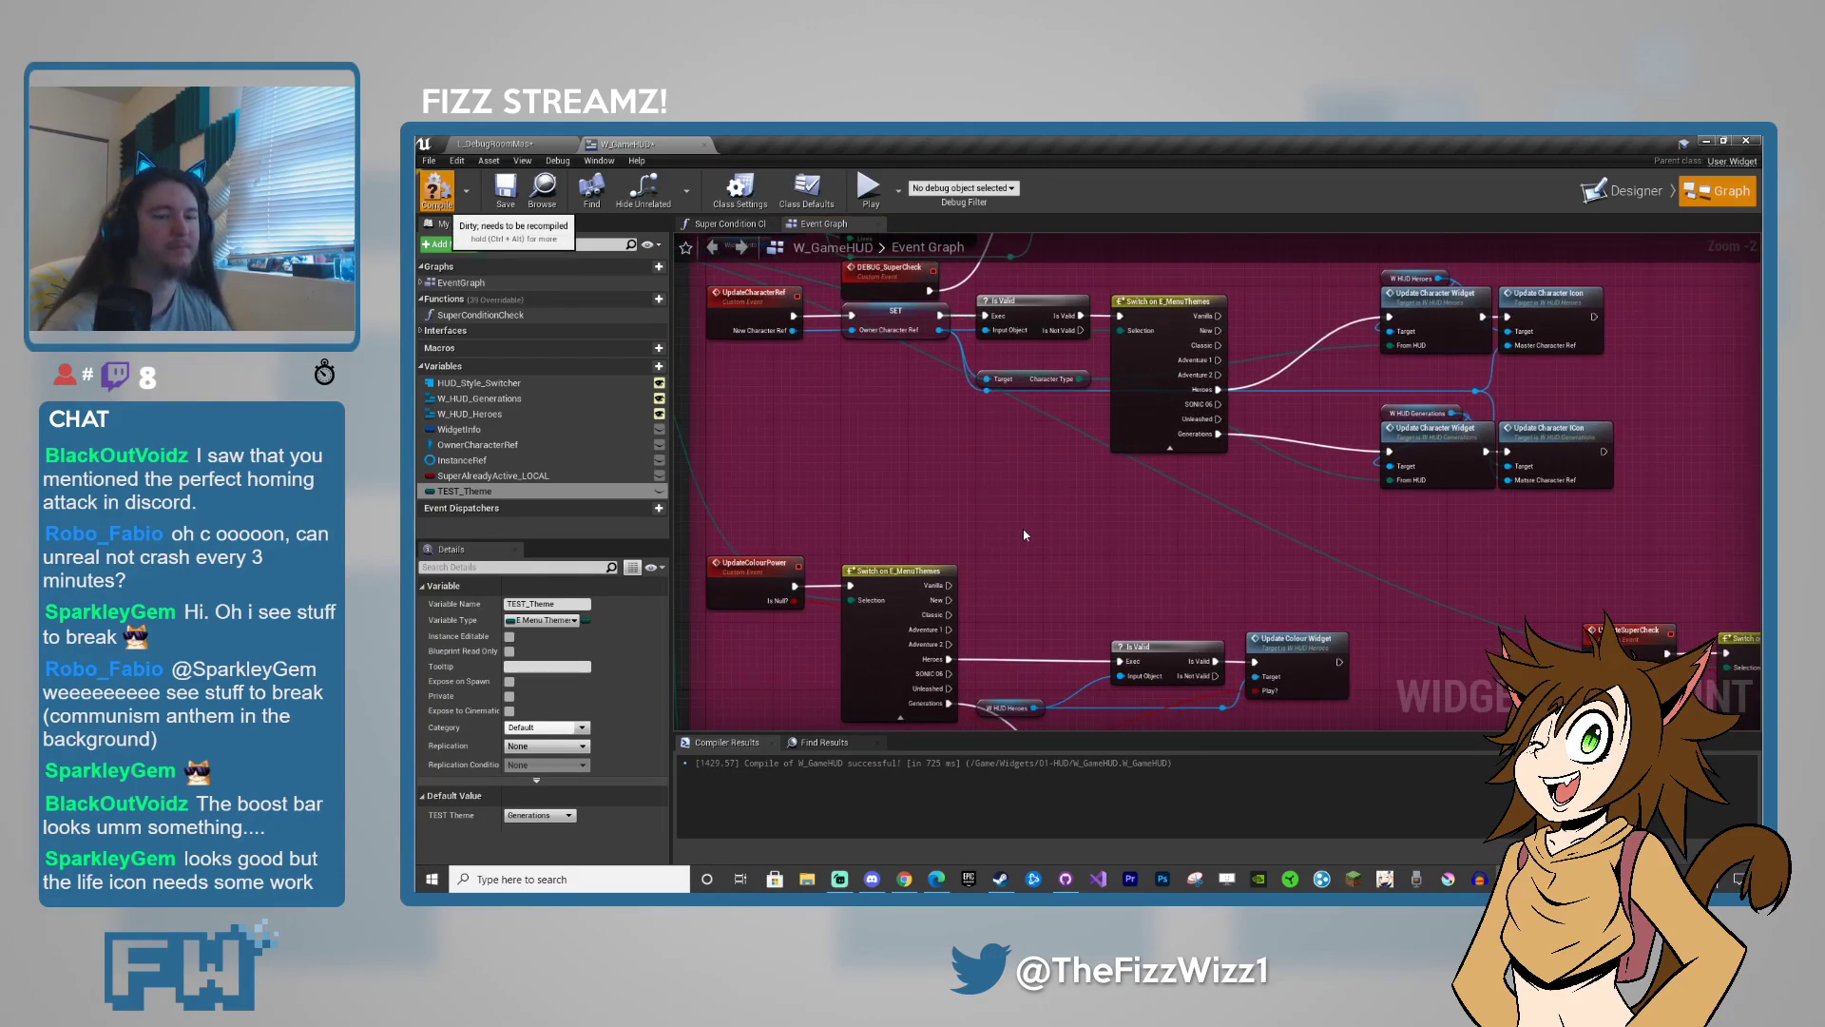
- Compile the W_GameHUD widget blueprint with the changed theme
{"action": "key", "text": "F7"}
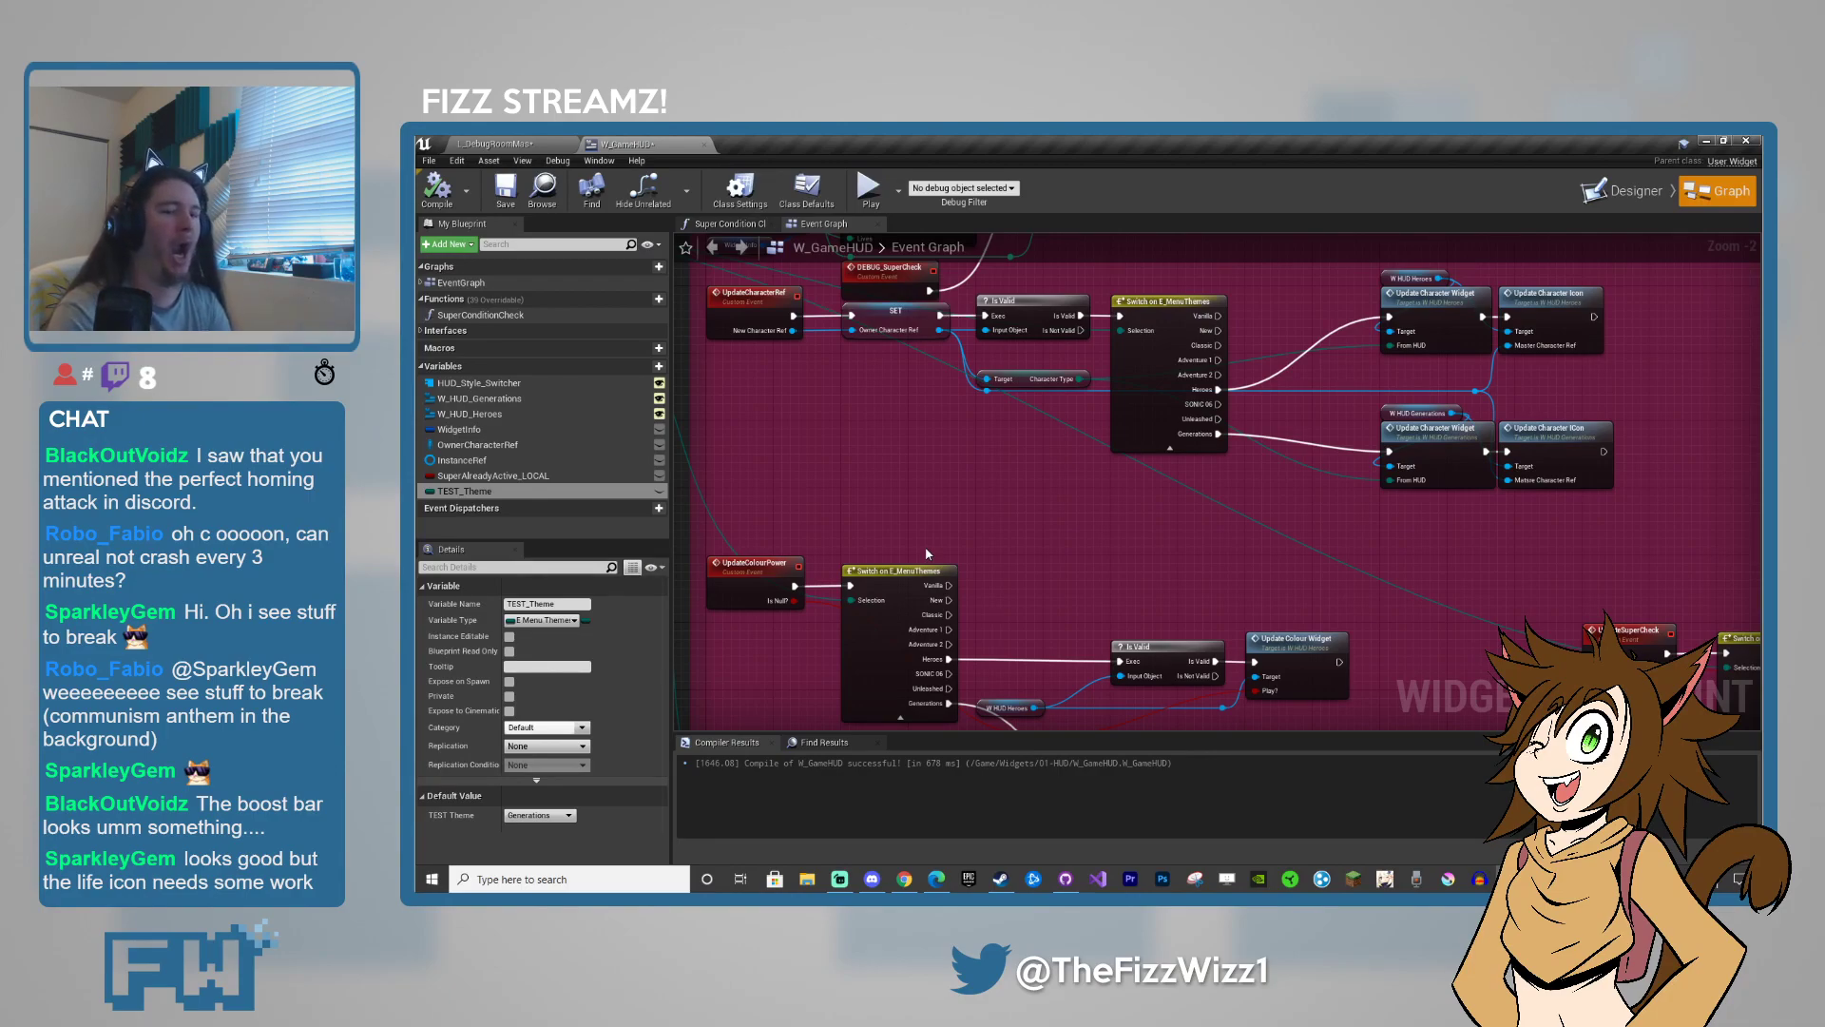
{"action": "right_click_drag", "start_coordinate": [1053, 541], "coordinate": [1091, 620]}
{"action": "scroll", "coordinate": [1005, 559], "scroll_direction": "up", "scroll_amount": 2}
{"action": "scroll", "coordinate": [1091, 619], "scroll_direction": "down", "scroll_amount": 2}
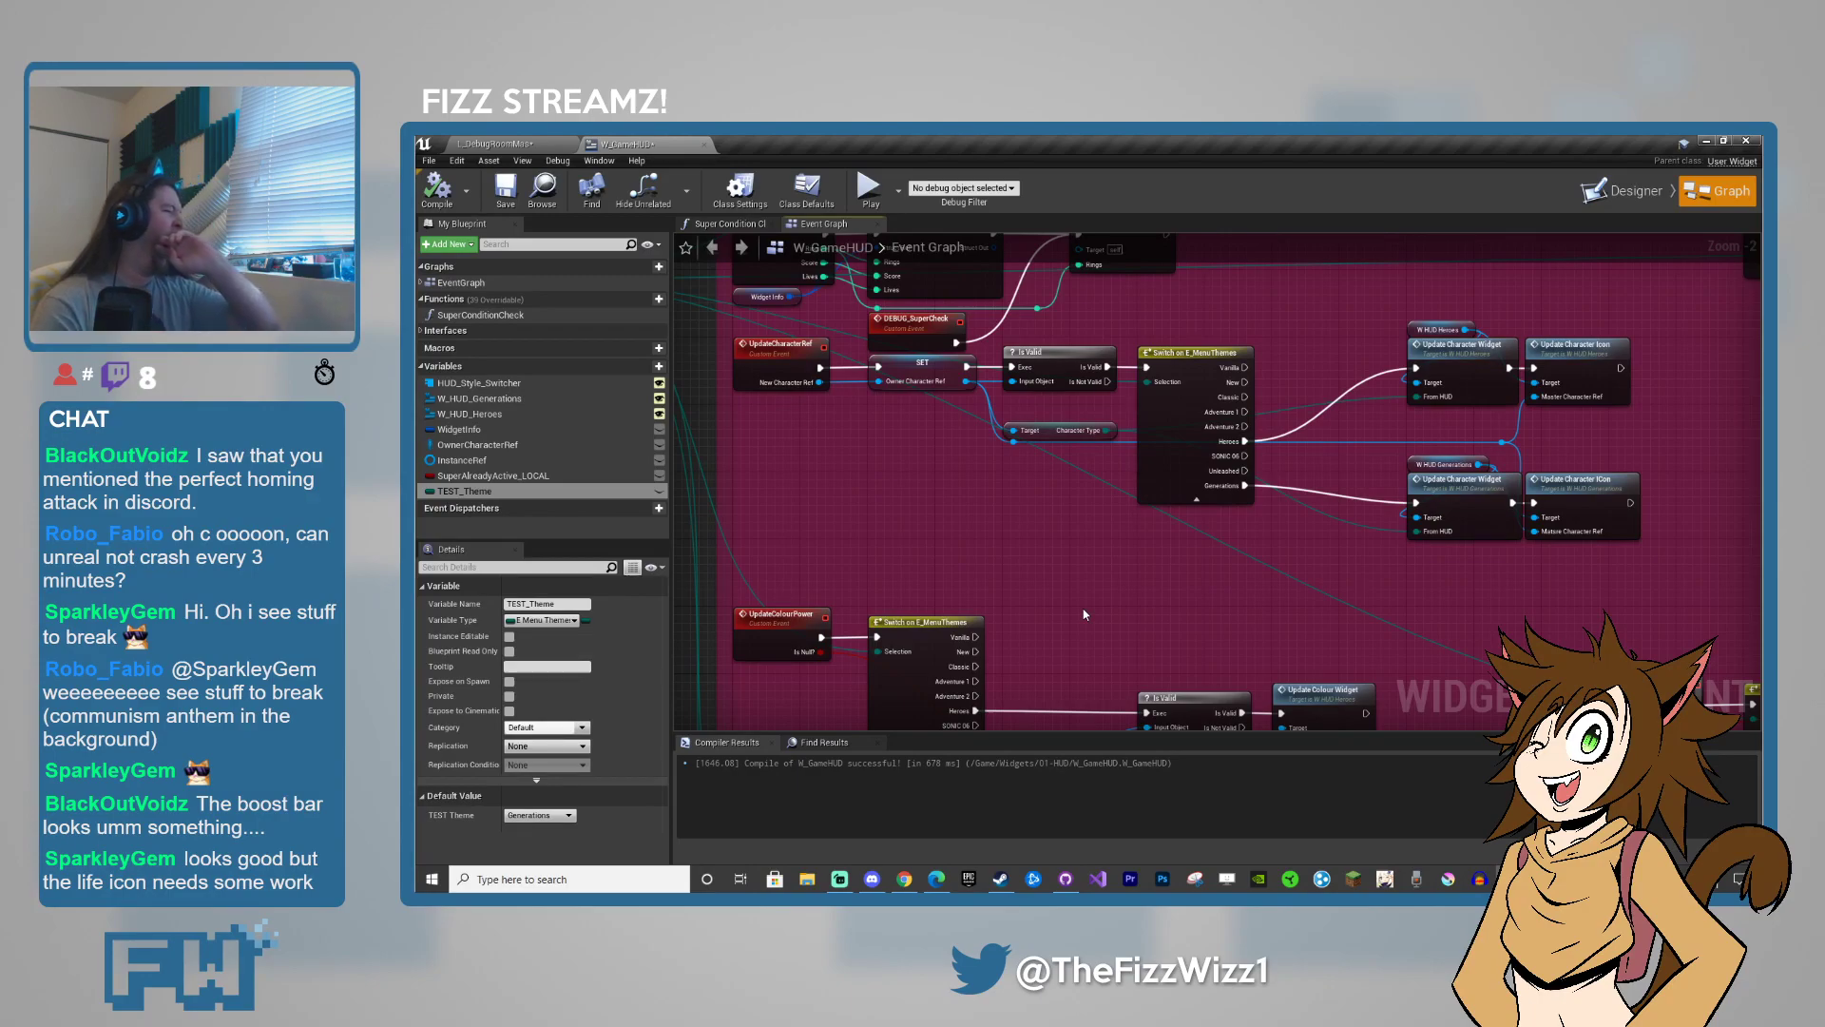
{"action": "left_click", "coordinate": [827, 880]}
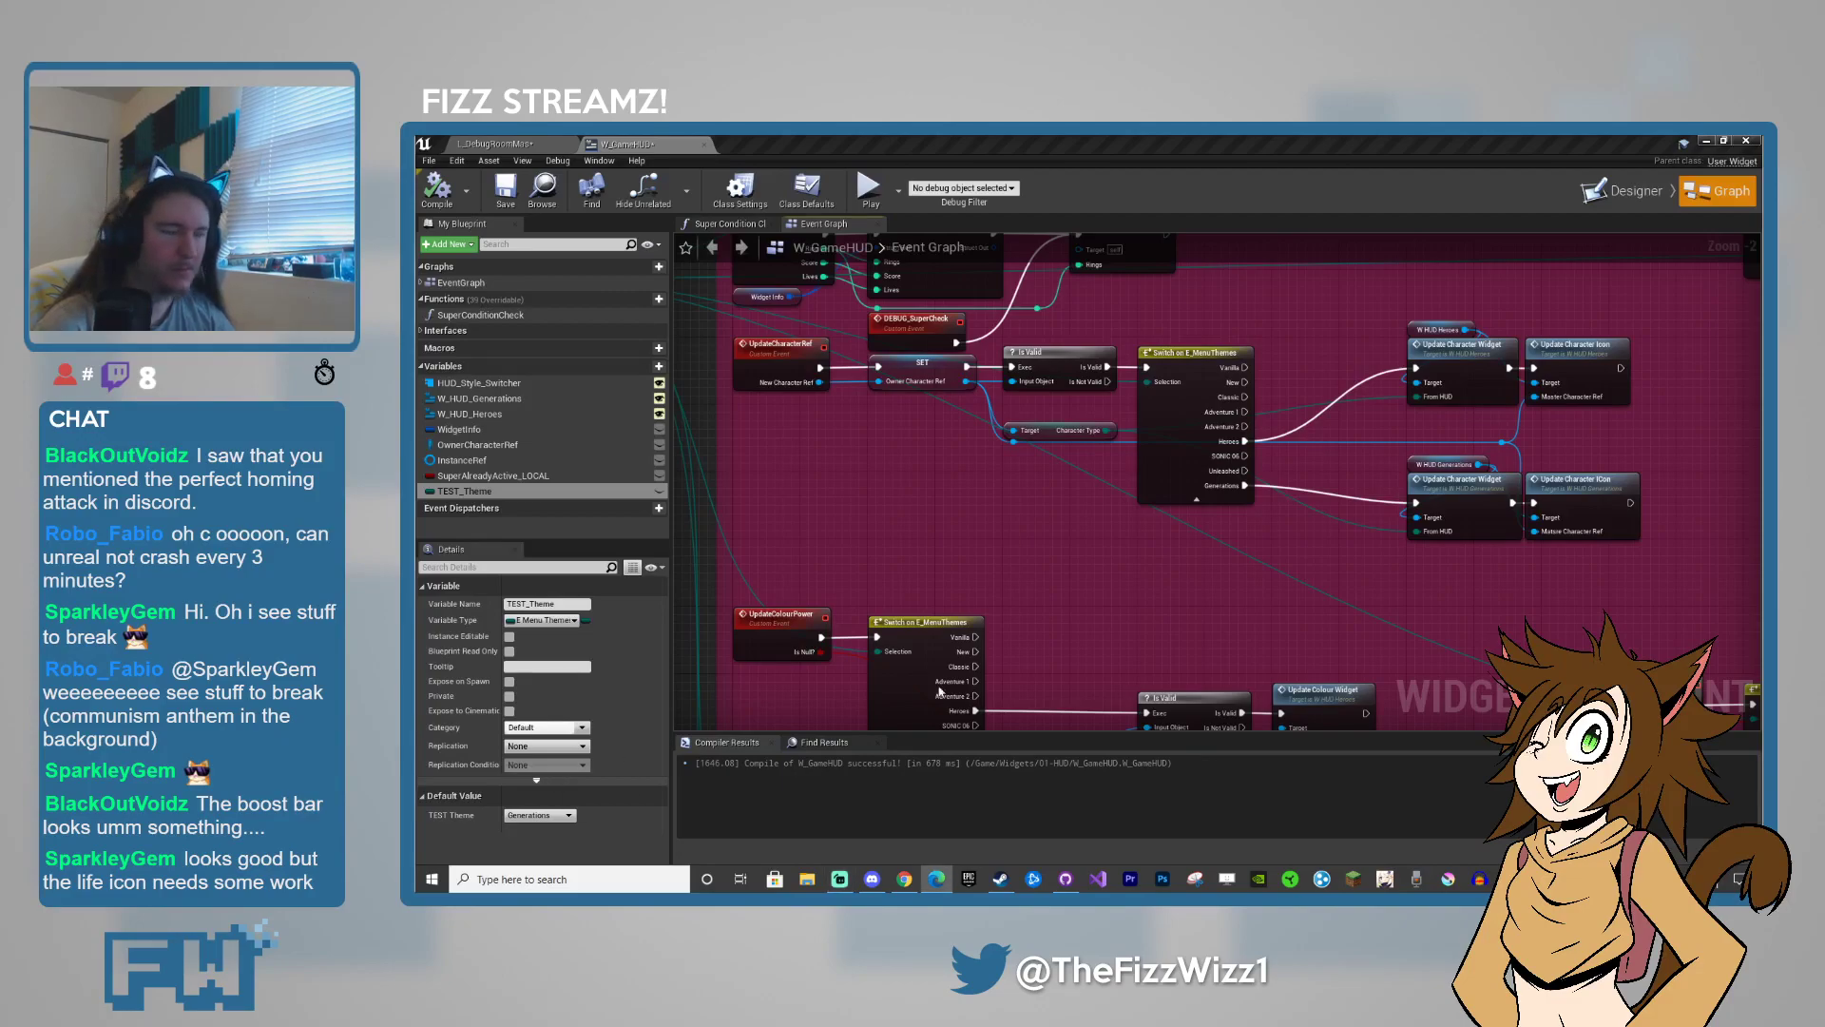
{"action": "left_click", "coordinate": [1240, 614]}
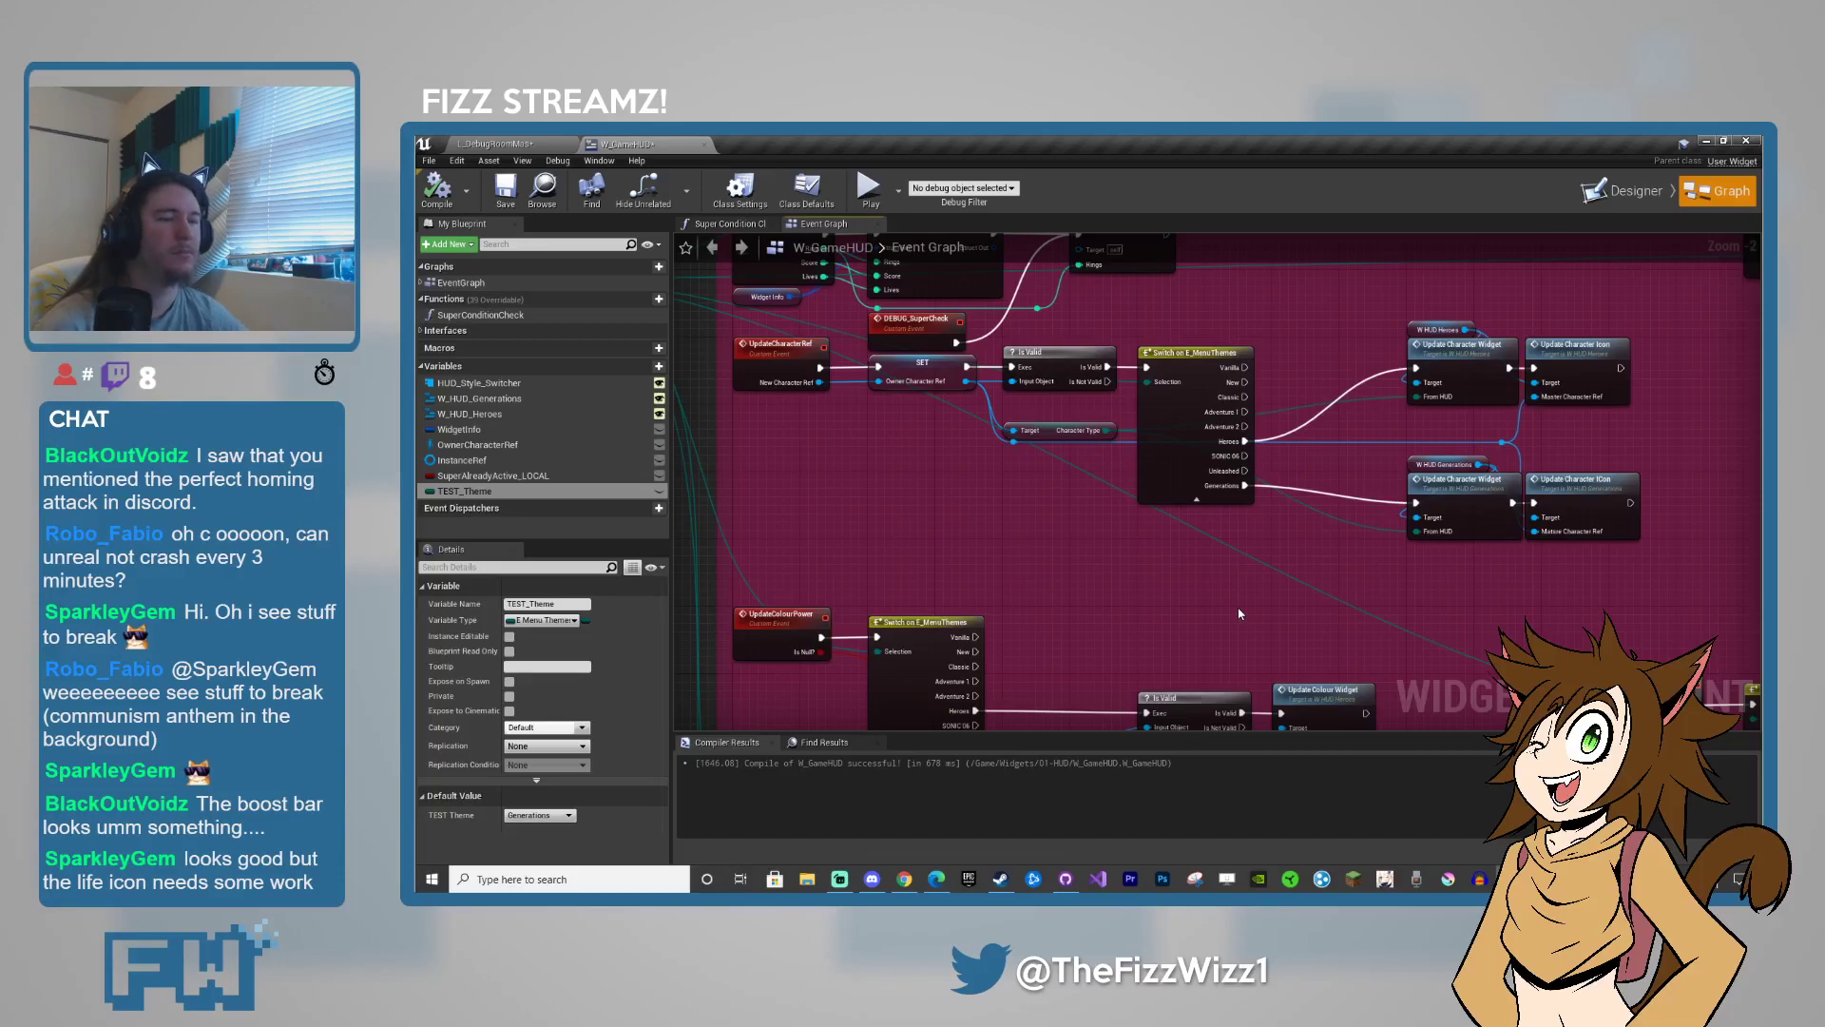
- Examine the Individual Updaters section of the event graph, from the UpdateCheckpoint event back up to Event Tick and the character updates
{"action": "scroll", "coordinate": [1248, 640], "scroll_direction": "down", "scroll_amount": 4}
{"action": "right_click_drag", "start_coordinate": [1312, 689], "coordinate": [1071, 608]}
{"action": "scroll", "coordinate": [1071, 607], "scroll_direction": "up", "scroll_amount": 2}
{"action": "right_click_drag", "start_coordinate": [969, 713], "coordinate": [1378, 456]}
{"action": "scroll", "coordinate": [1328, 627], "scroll_direction": "up", "scroll_amount": 2}
{"action": "scroll", "coordinate": [1377, 456], "scroll_direction": "down", "scroll_amount": 3}
{"action": "scroll", "coordinate": [1399, 593], "scroll_direction": "up", "scroll_amount": 2}
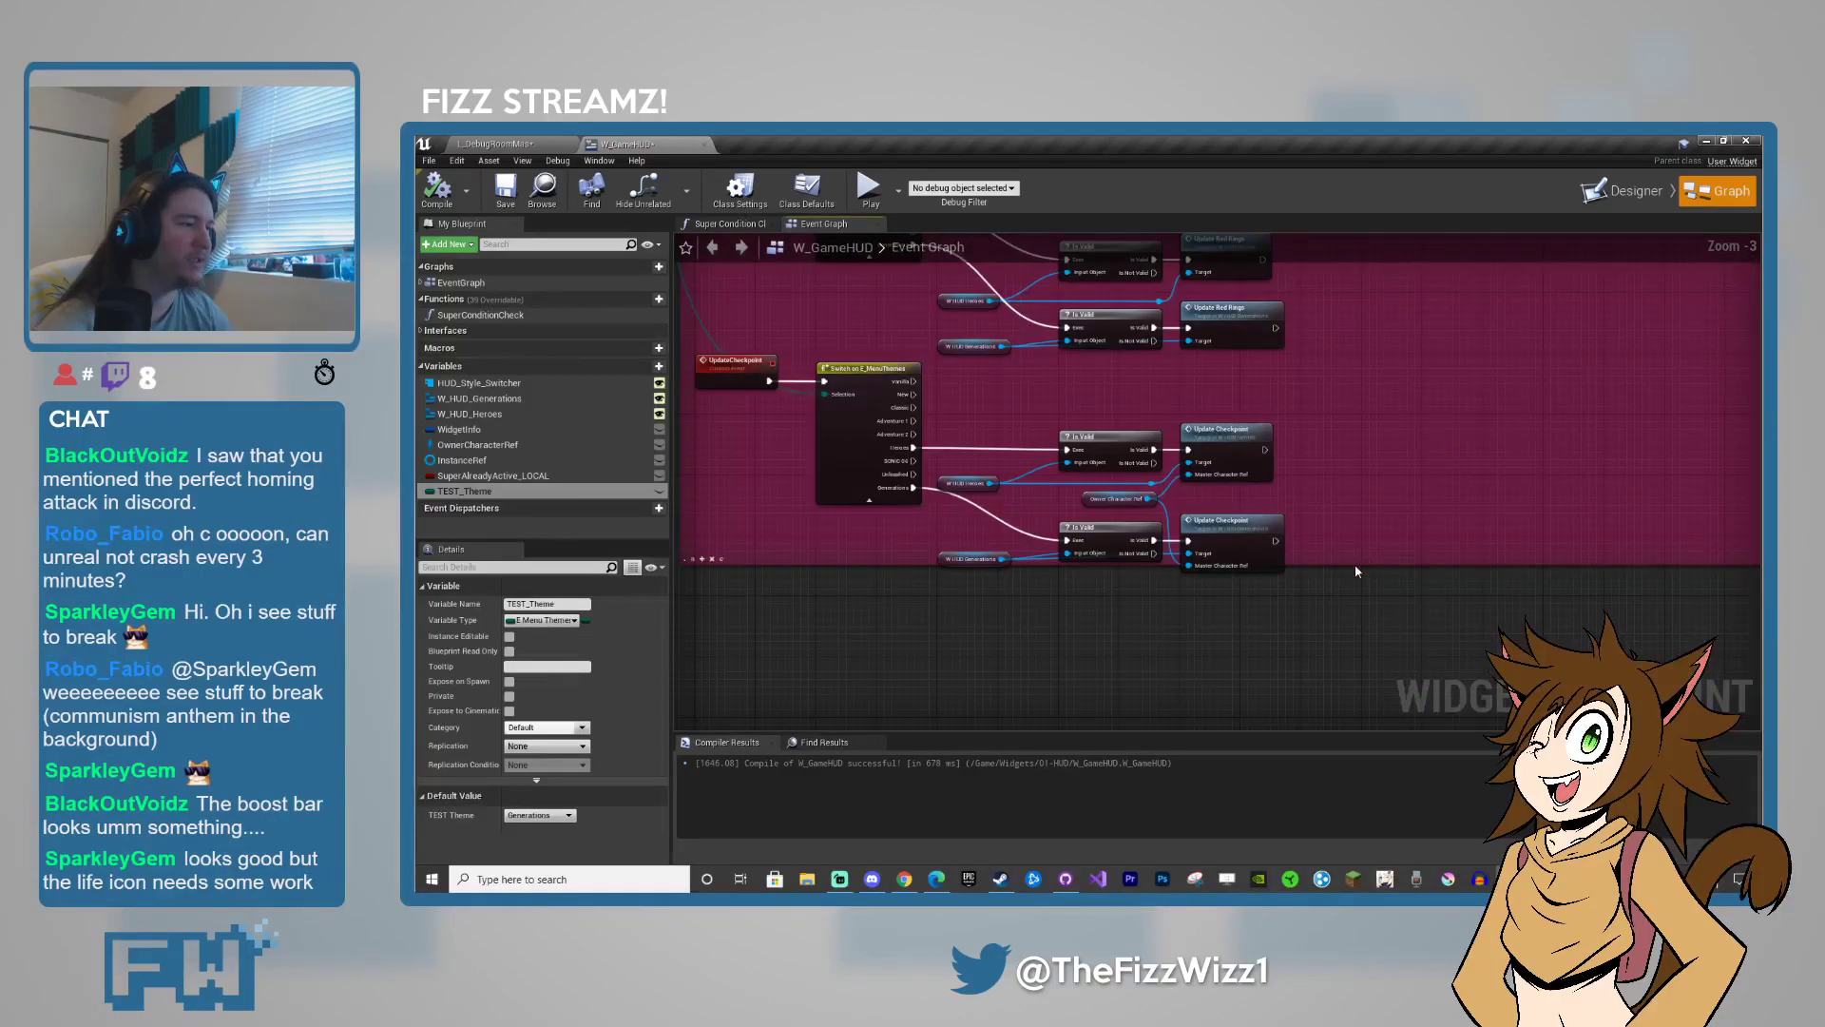
{"action": "right_click_drag", "start_coordinate": [1357, 572], "coordinate": [1358, 593]}
{"action": "right_click_drag", "start_coordinate": [1401, 403], "coordinate": [1319, 715]}
{"action": "scroll", "coordinate": [1223, 716], "scroll_direction": "down", "scroll_amount": 4}
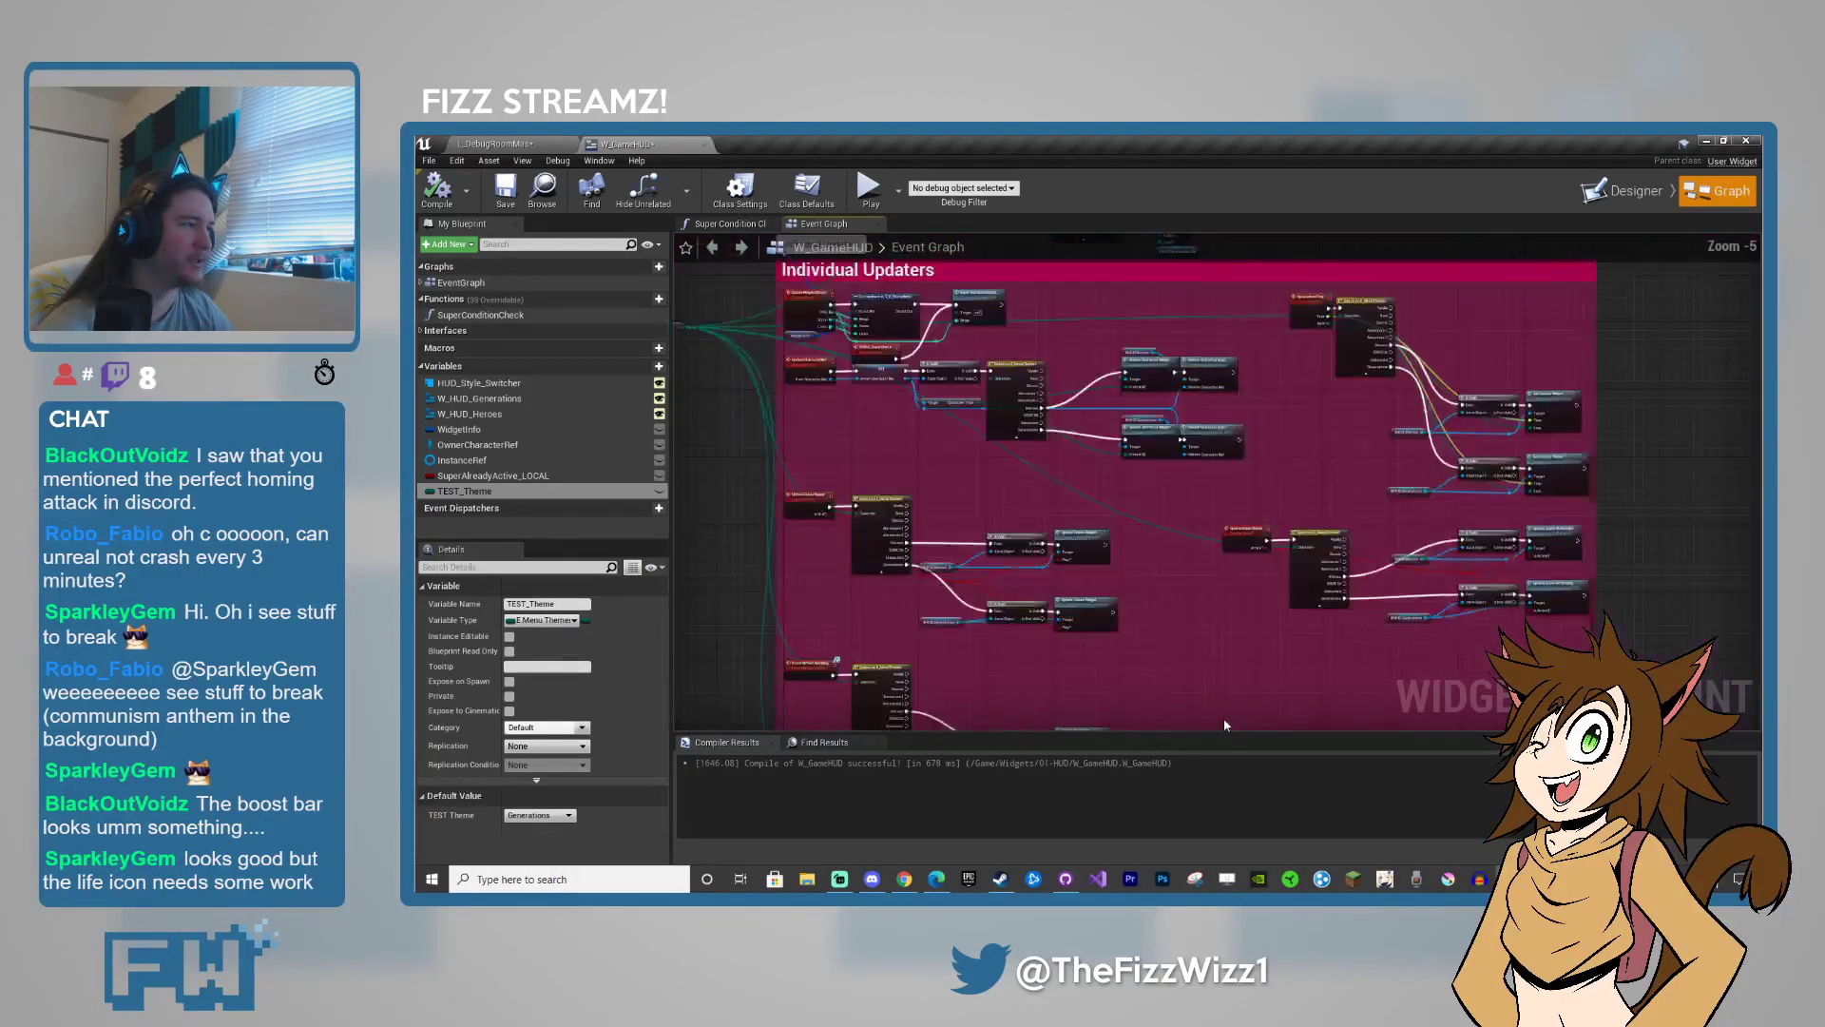
{"action": "scroll", "coordinate": [1226, 705], "scroll_direction": "up", "scroll_amount": 1}
{"action": "right_click_drag", "start_coordinate": [995, 437], "coordinate": [1024, 529]}
{"action": "scroll", "coordinate": [1024, 528], "scroll_direction": "up", "scroll_amount": 2}
{"action": "scroll", "coordinate": [1024, 529], "scroll_direction": "up", "scroll_amount": 2}
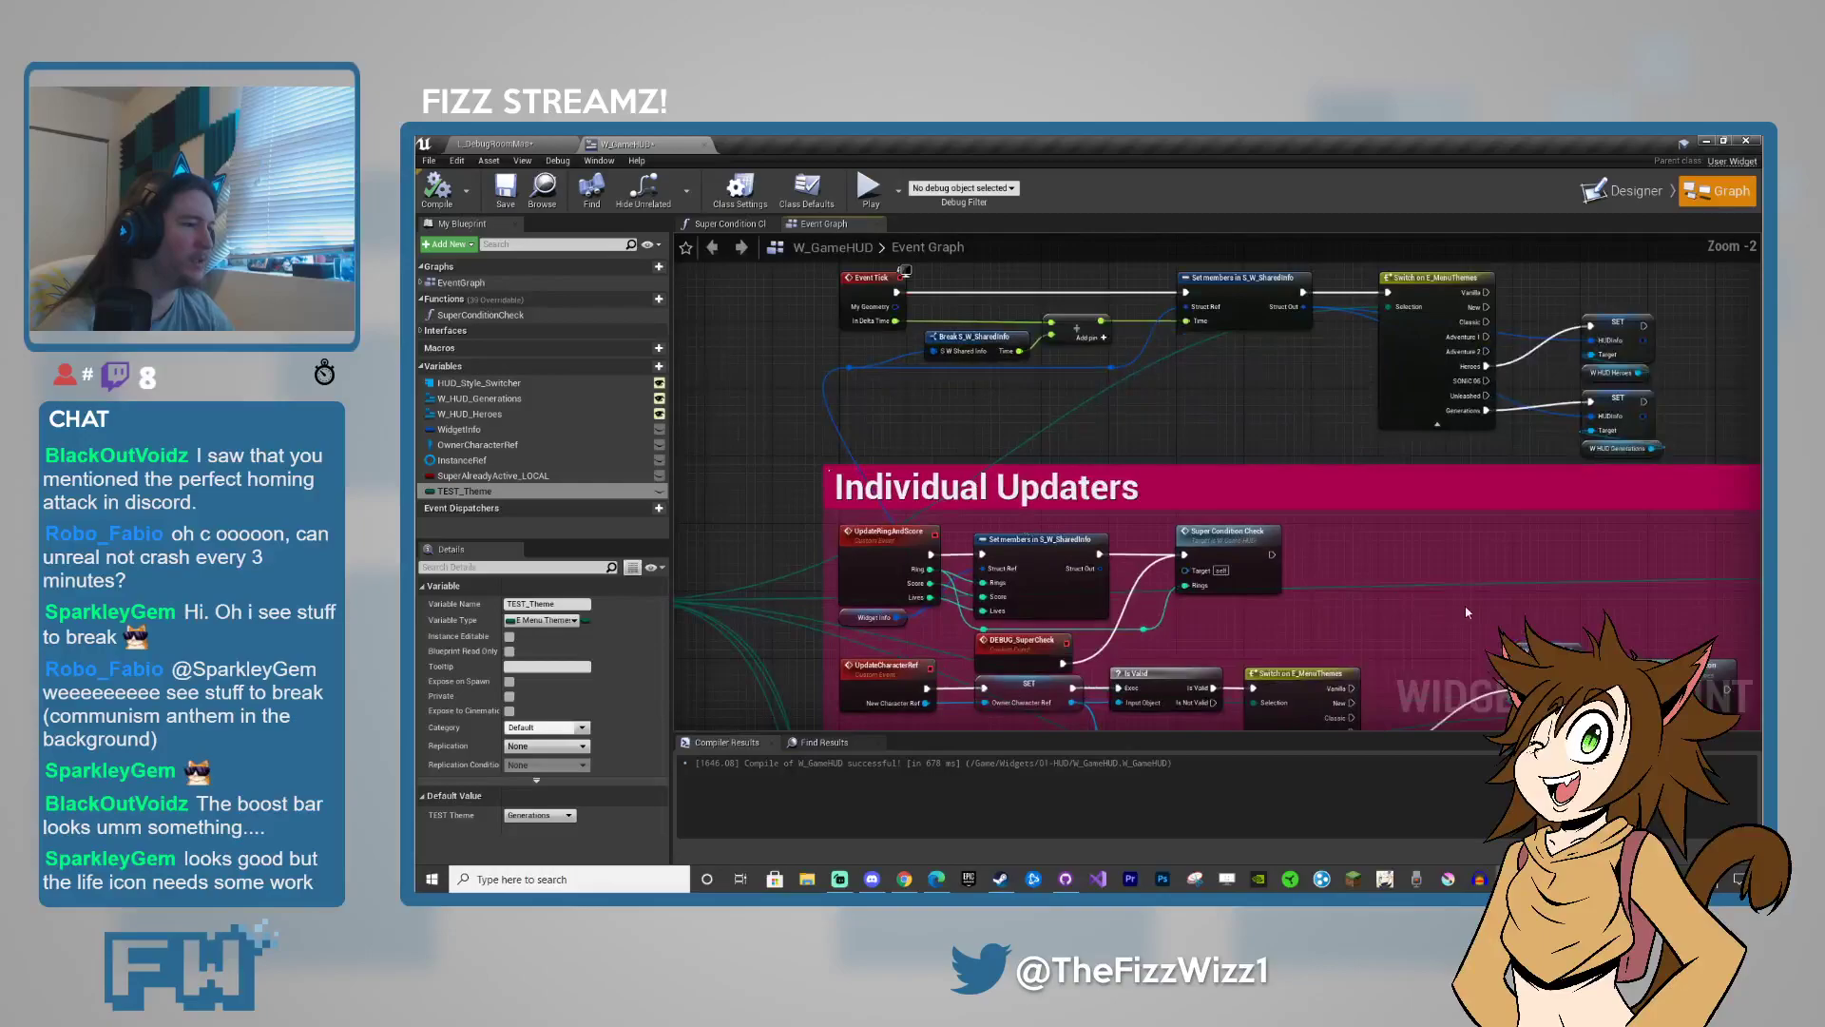
{"action": "right_click_drag", "start_coordinate": [1390, 610], "coordinate": [1310, 558]}
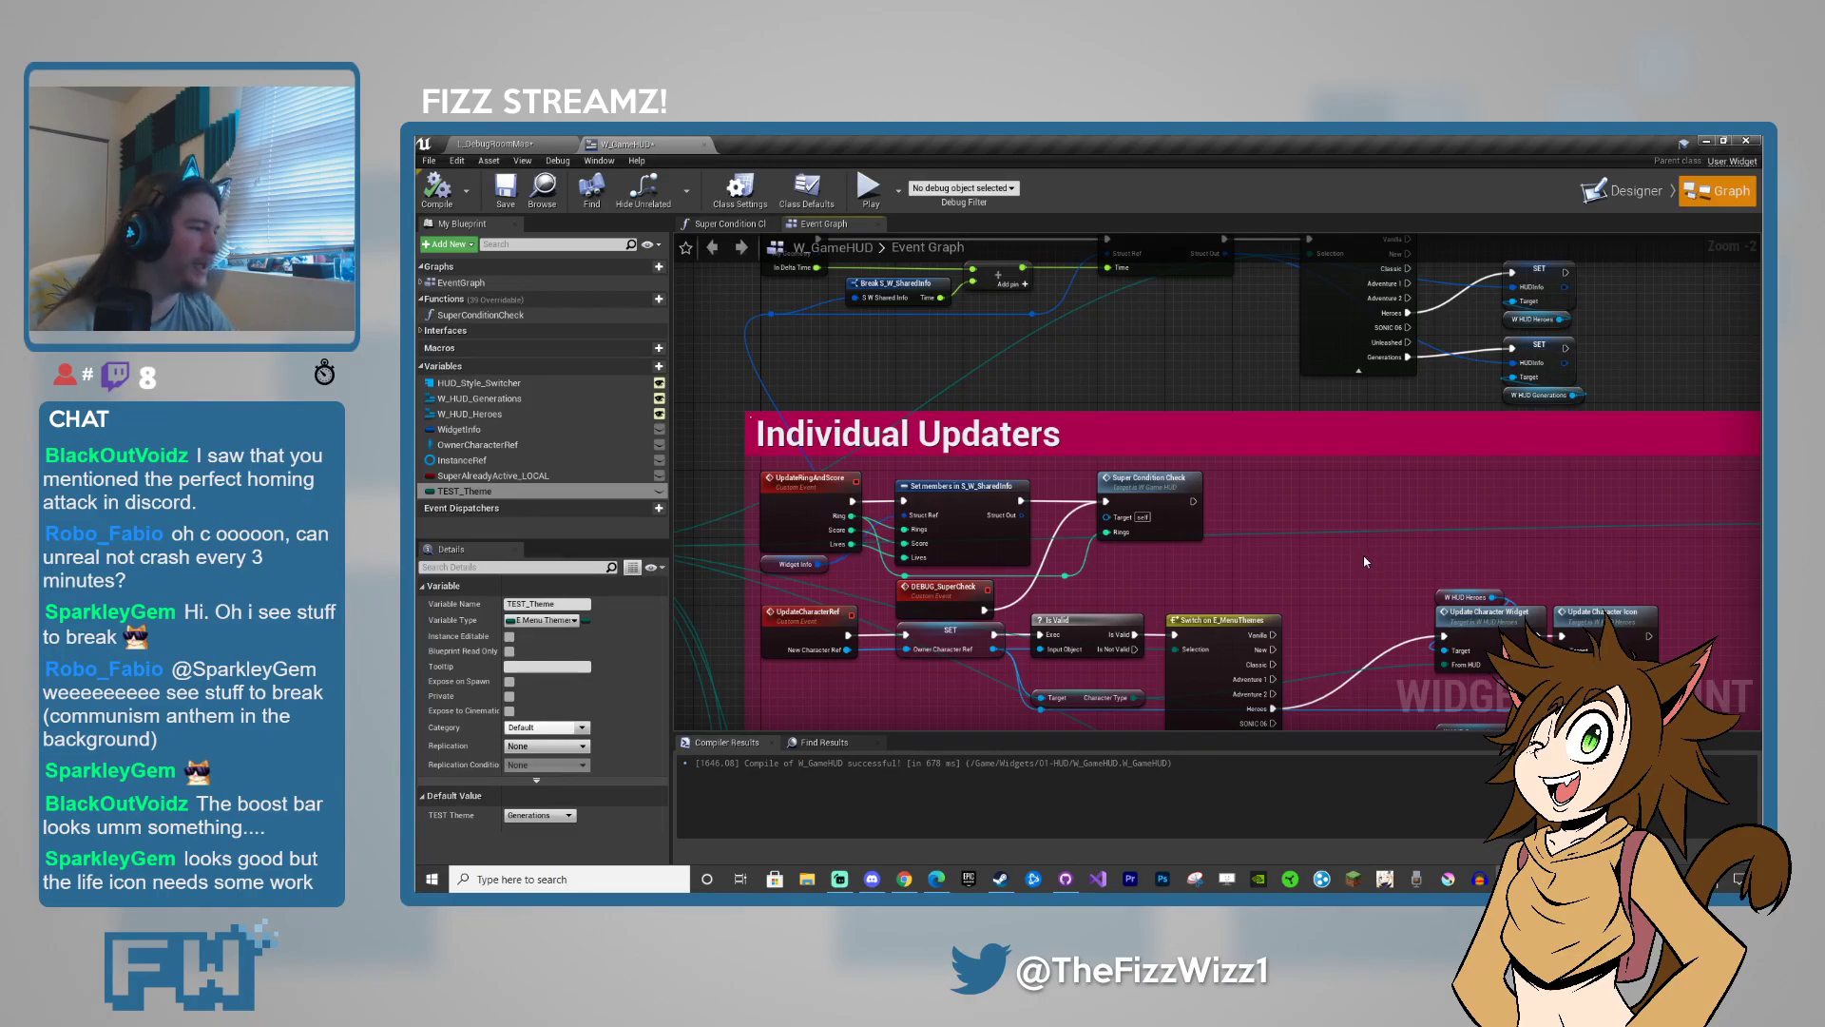
{"action": "right_click_drag", "start_coordinate": [1365, 561], "coordinate": [1184, 475]}
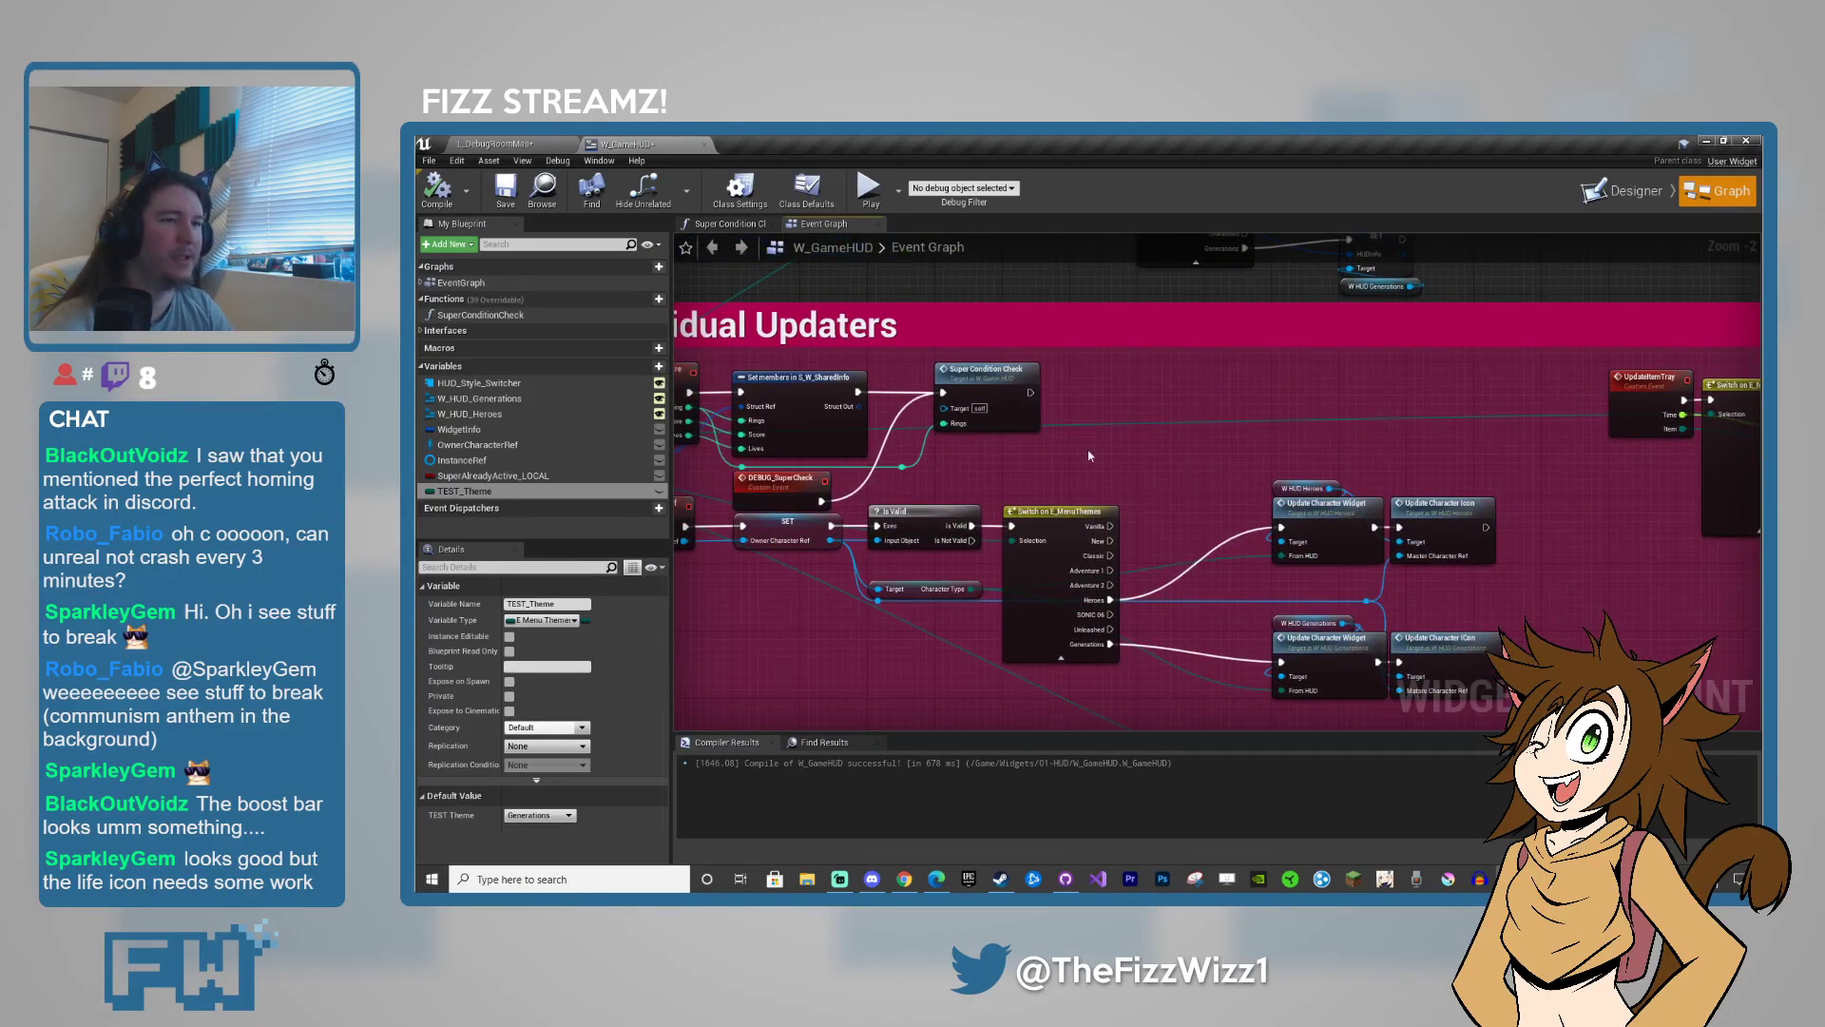
- Close the W_GameHUD blueprint editor and save all changes in the project
{"action": "left_click", "coordinate": [521, 142]}
{"action": "left_click", "coordinate": [686, 145]}
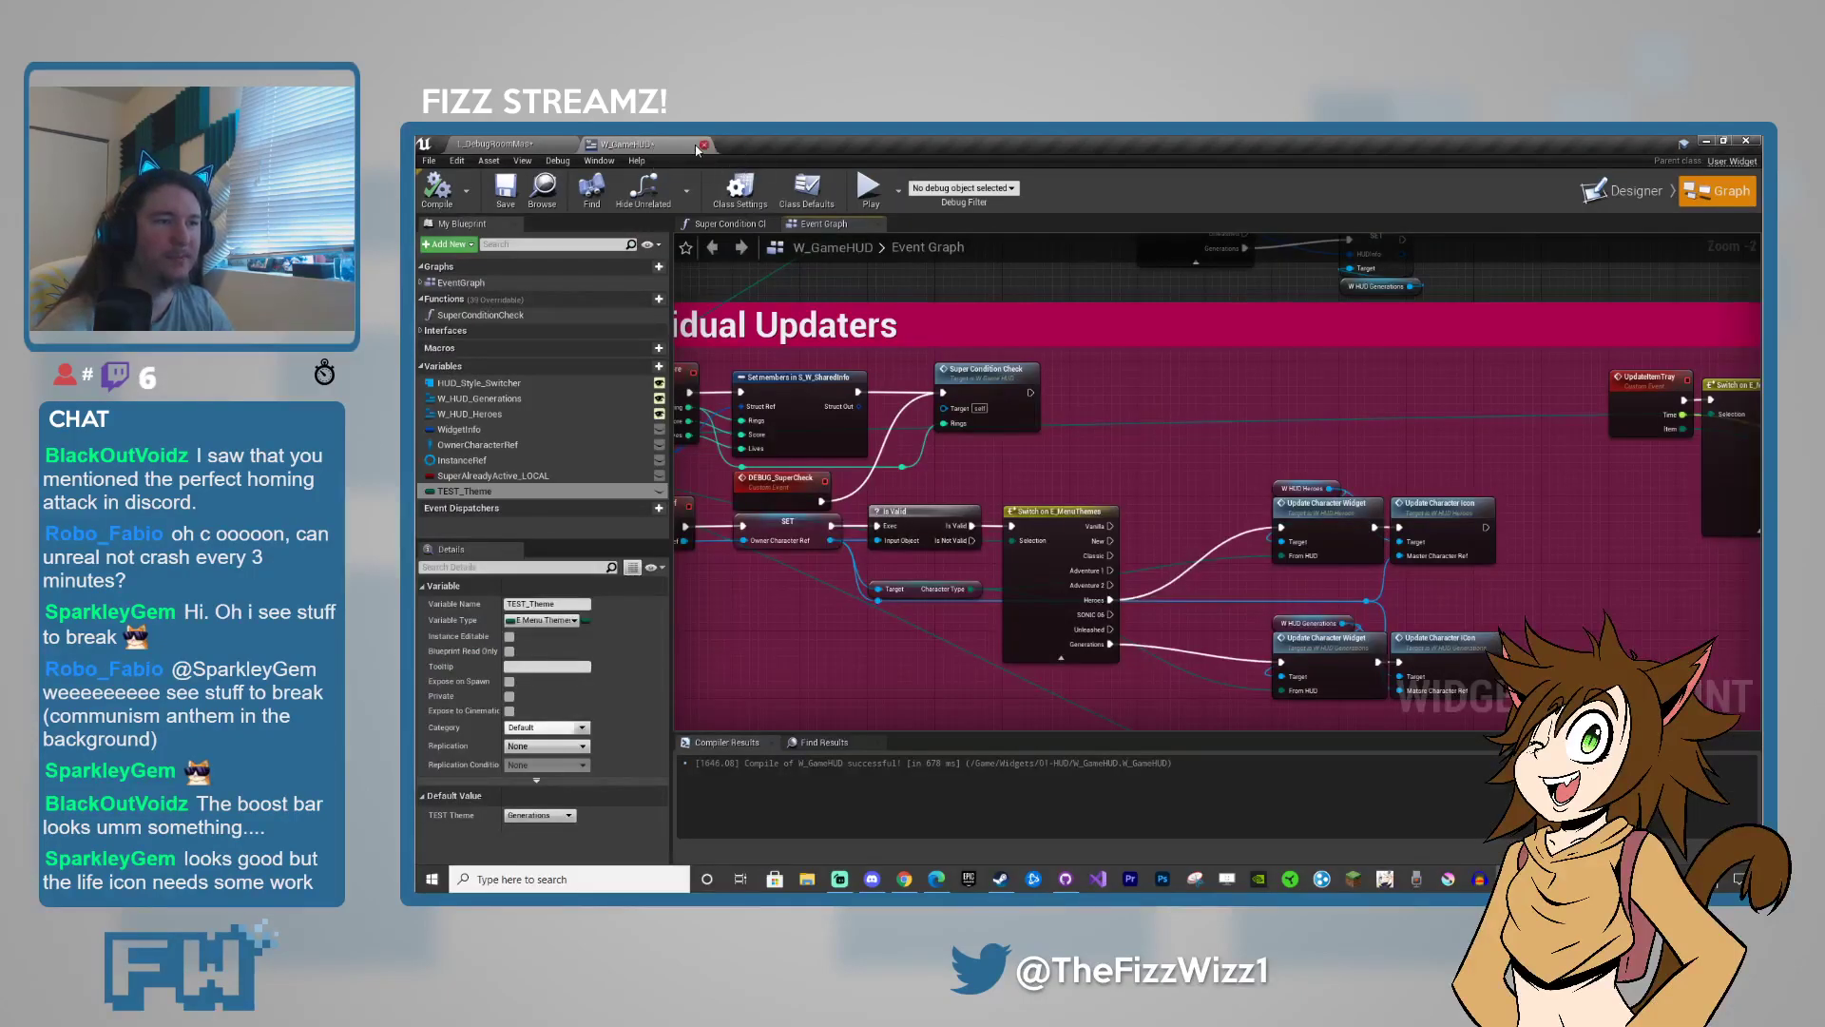
{"action": "left_click", "coordinate": [703, 144]}
{"action": "left_click", "coordinate": [429, 160]}
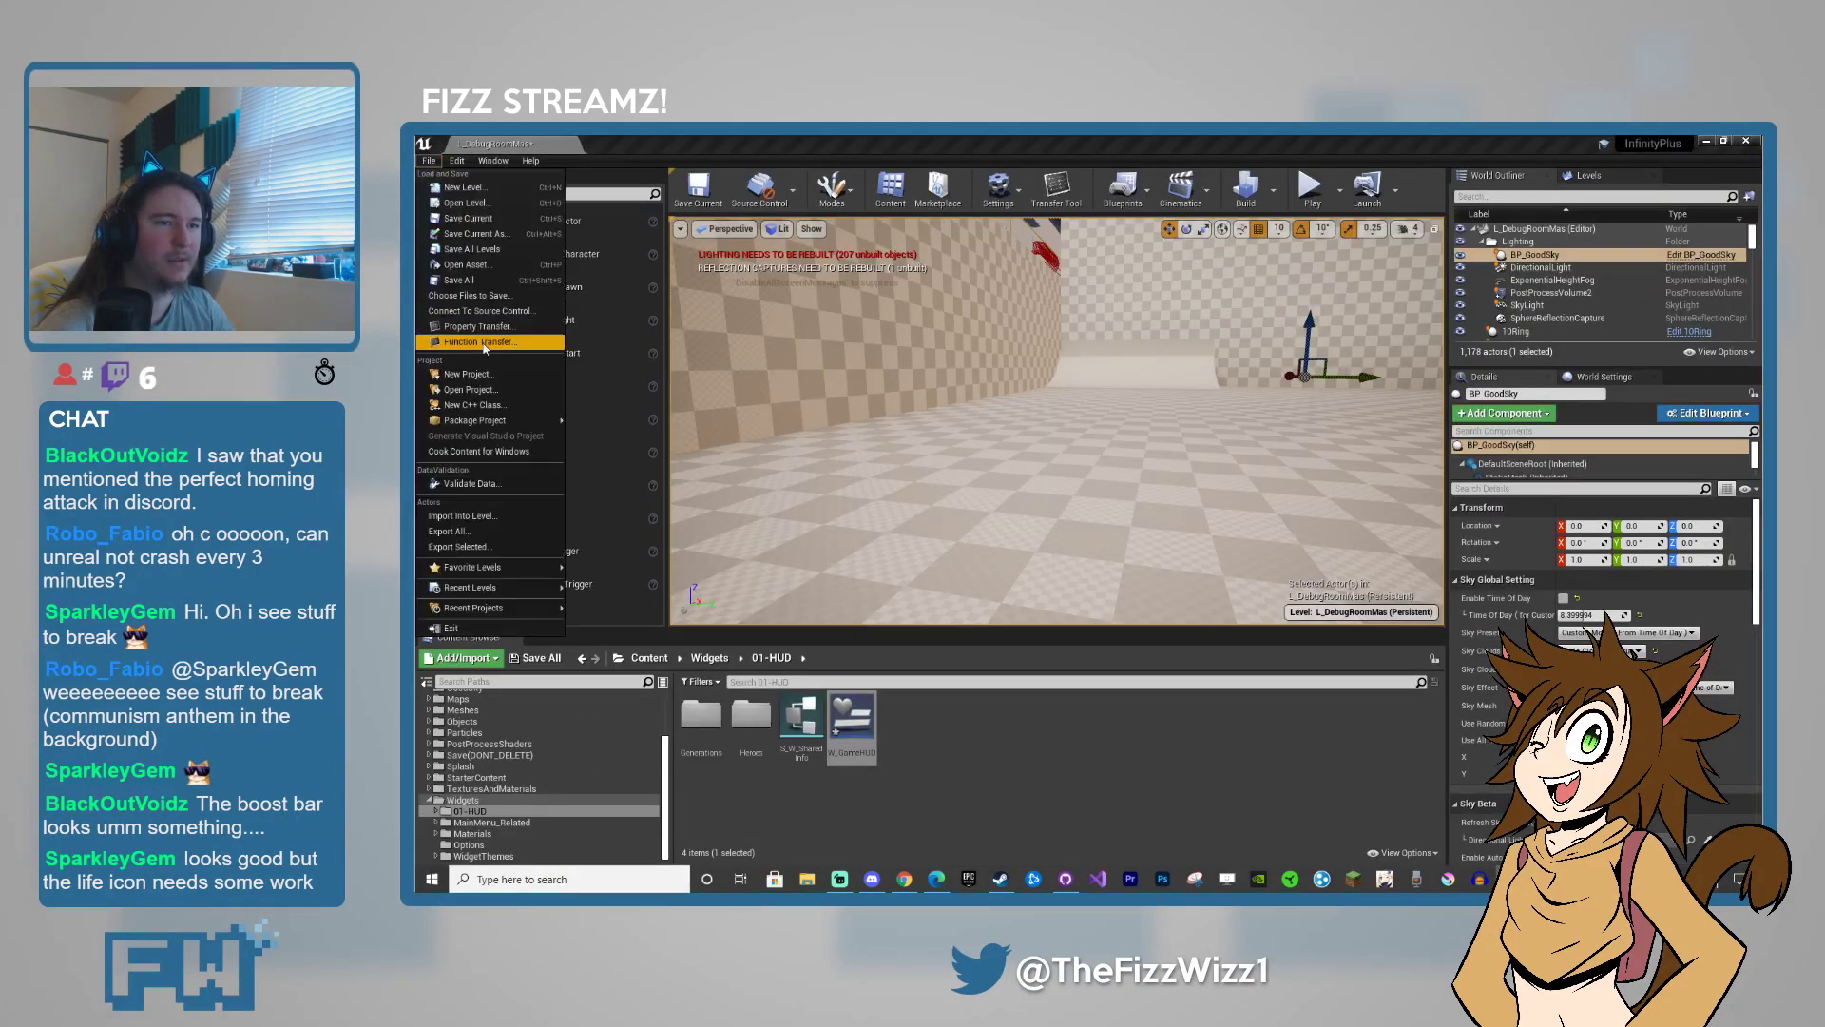
{"action": "left_click", "coordinate": [461, 279]}
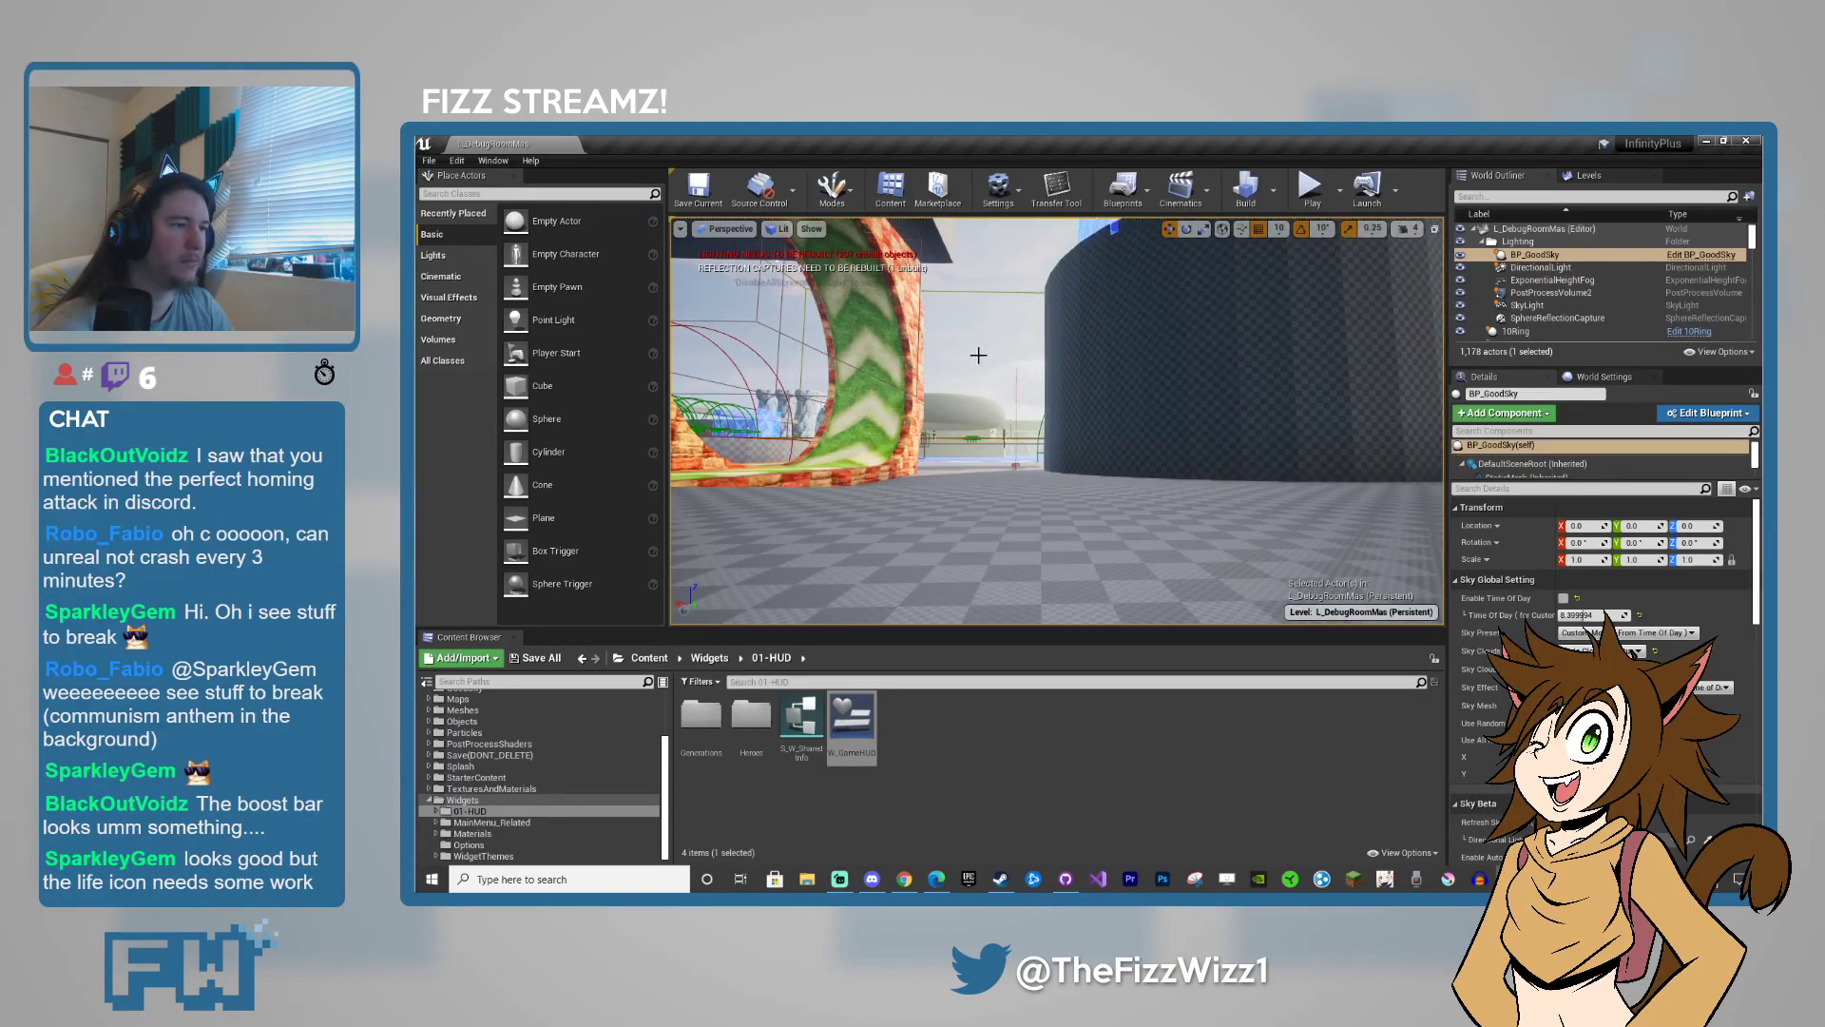
- Survey the debug room around the brick loop, and start a full-screen play session of the level
{"action": "key", "text": "w"}
{"action": "right_click_drag", "start_coordinate": [1052, 481], "coordinate": [960, 481]}
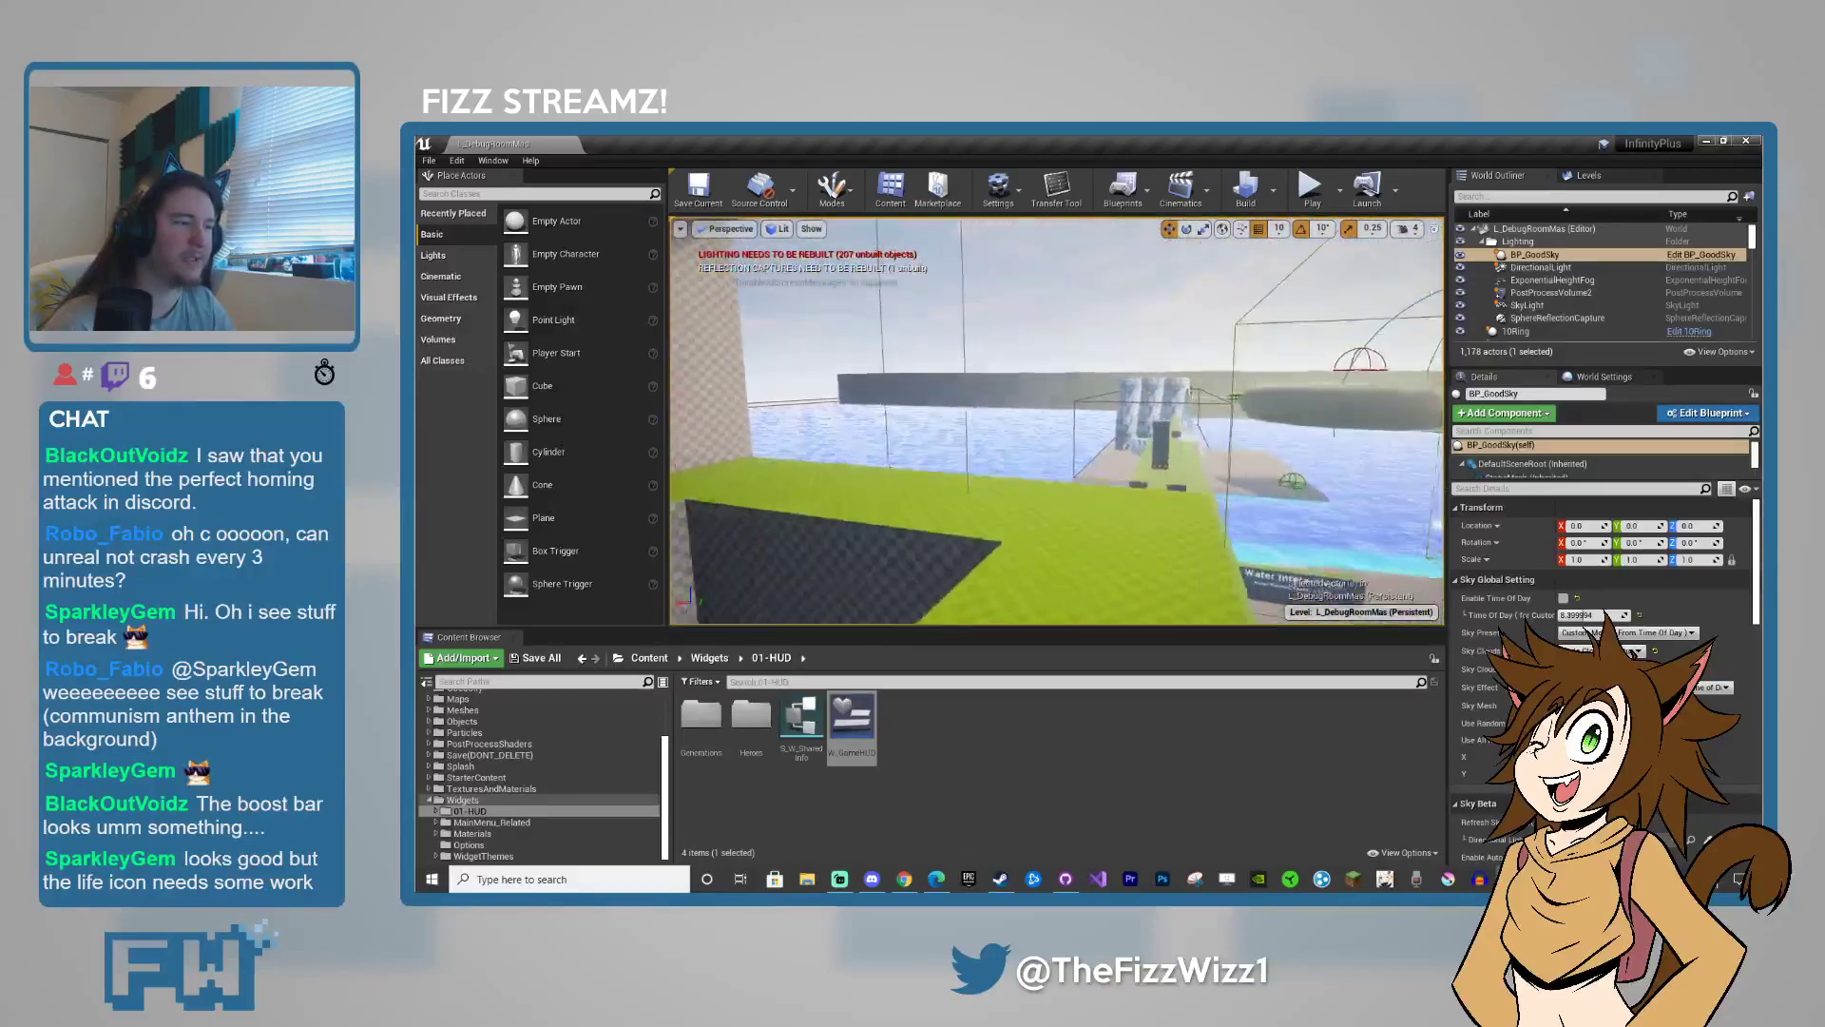
{"action": "right_click_drag", "start_coordinate": [1046, 353], "coordinate": [1140, 393]}
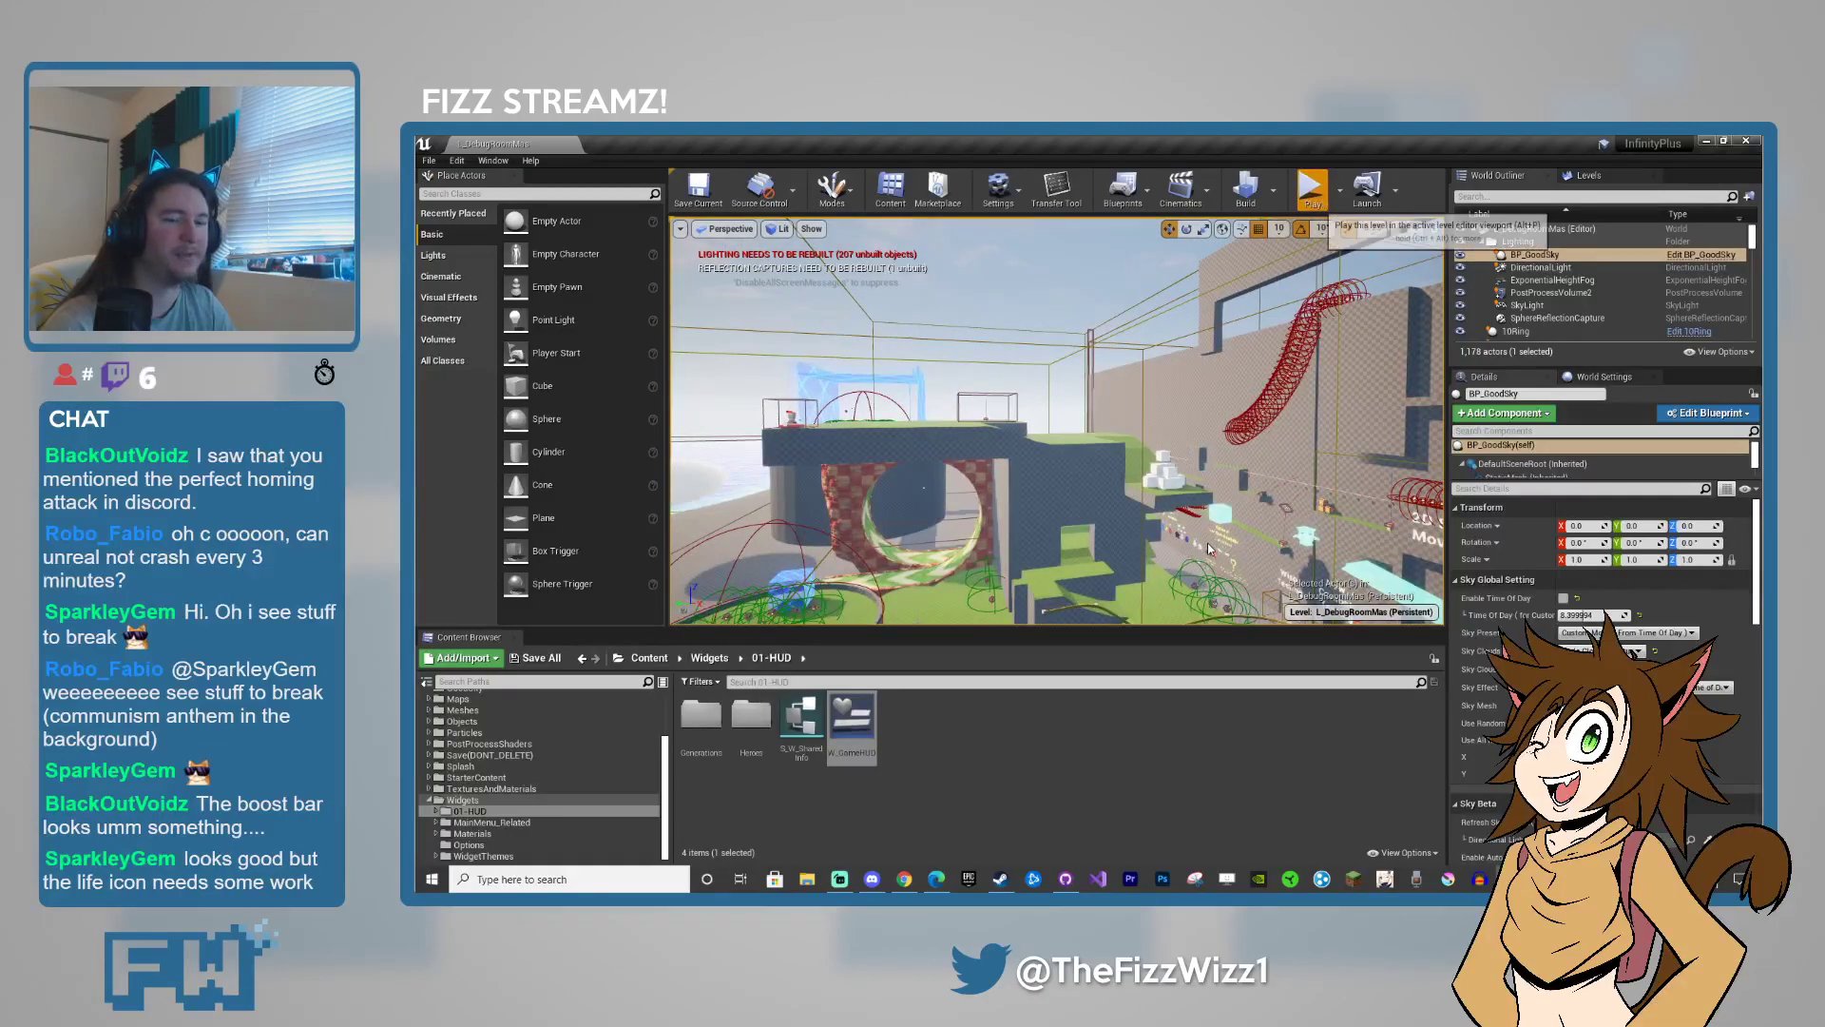
{"action": "key", "text": "alt+p"}
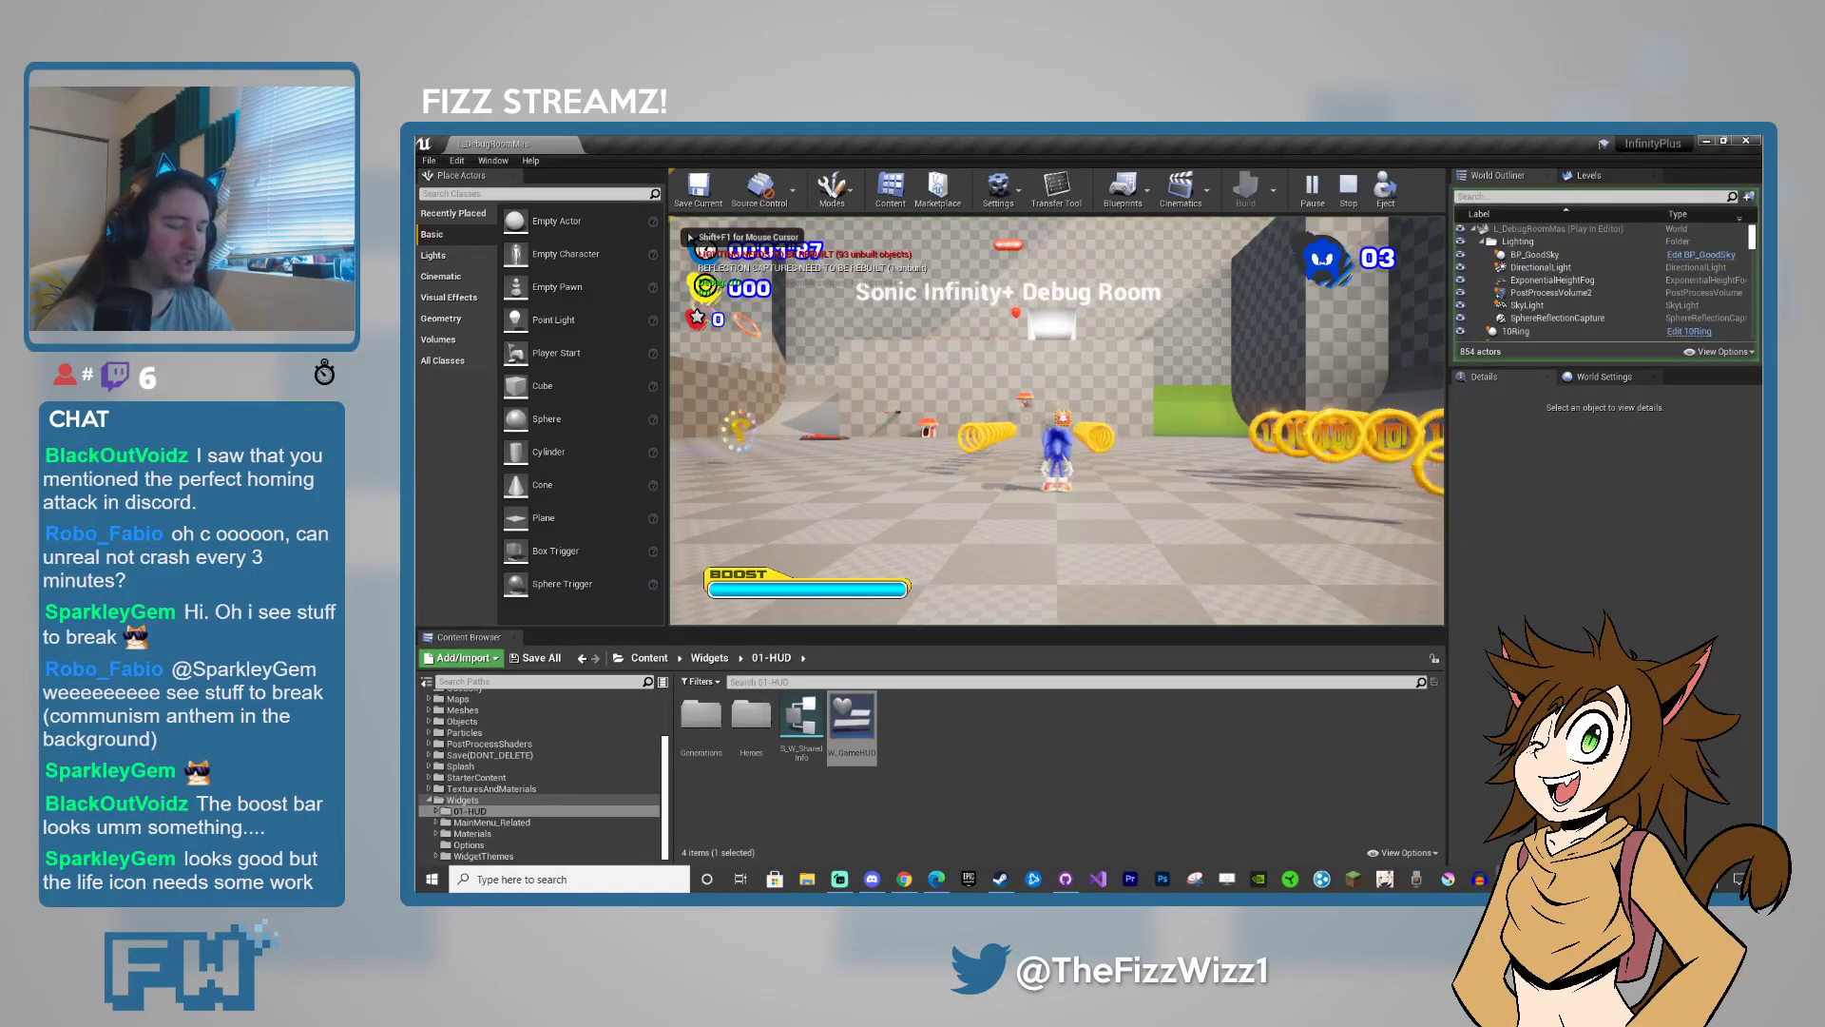
{"action": "key", "text": "F11"}
{"action": "left_click", "coordinate": [1089, 499]}
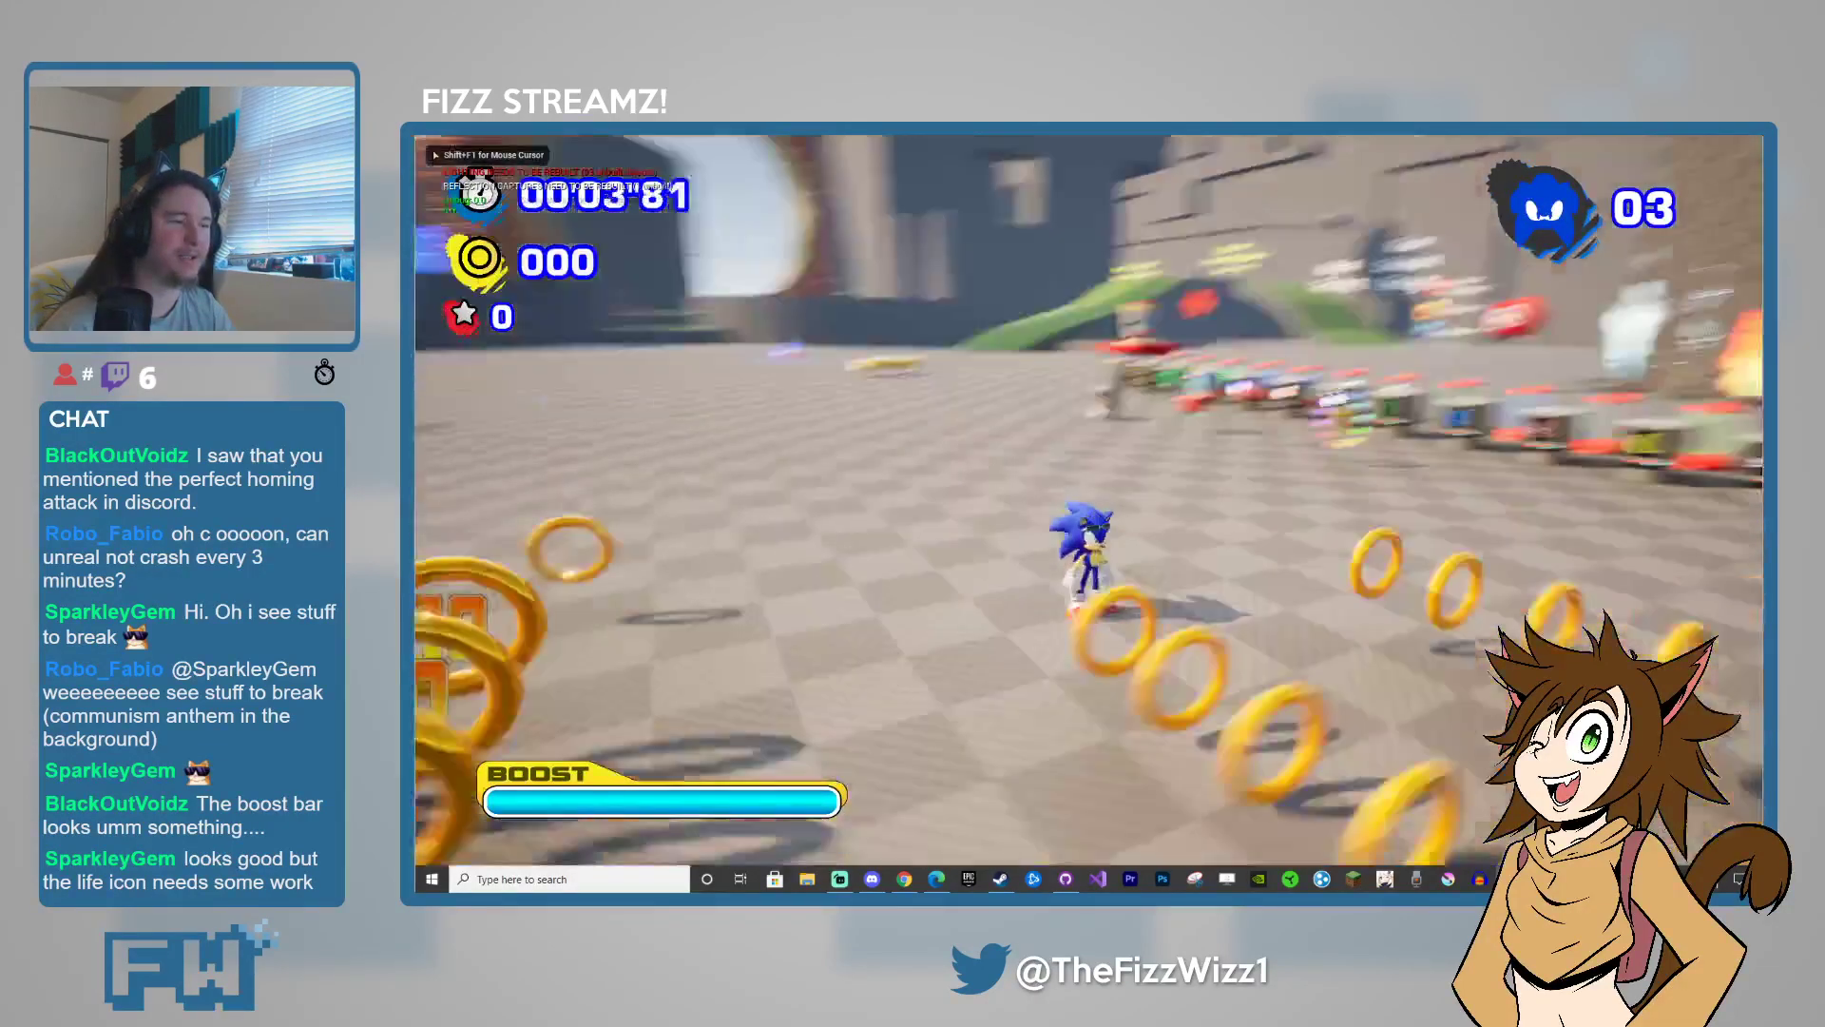
- Playtest the Generations HUD by running Sonic across the debug room floor and jumping onto the grassy platform beside the brick loop
{"action": "key", "text": "w"}
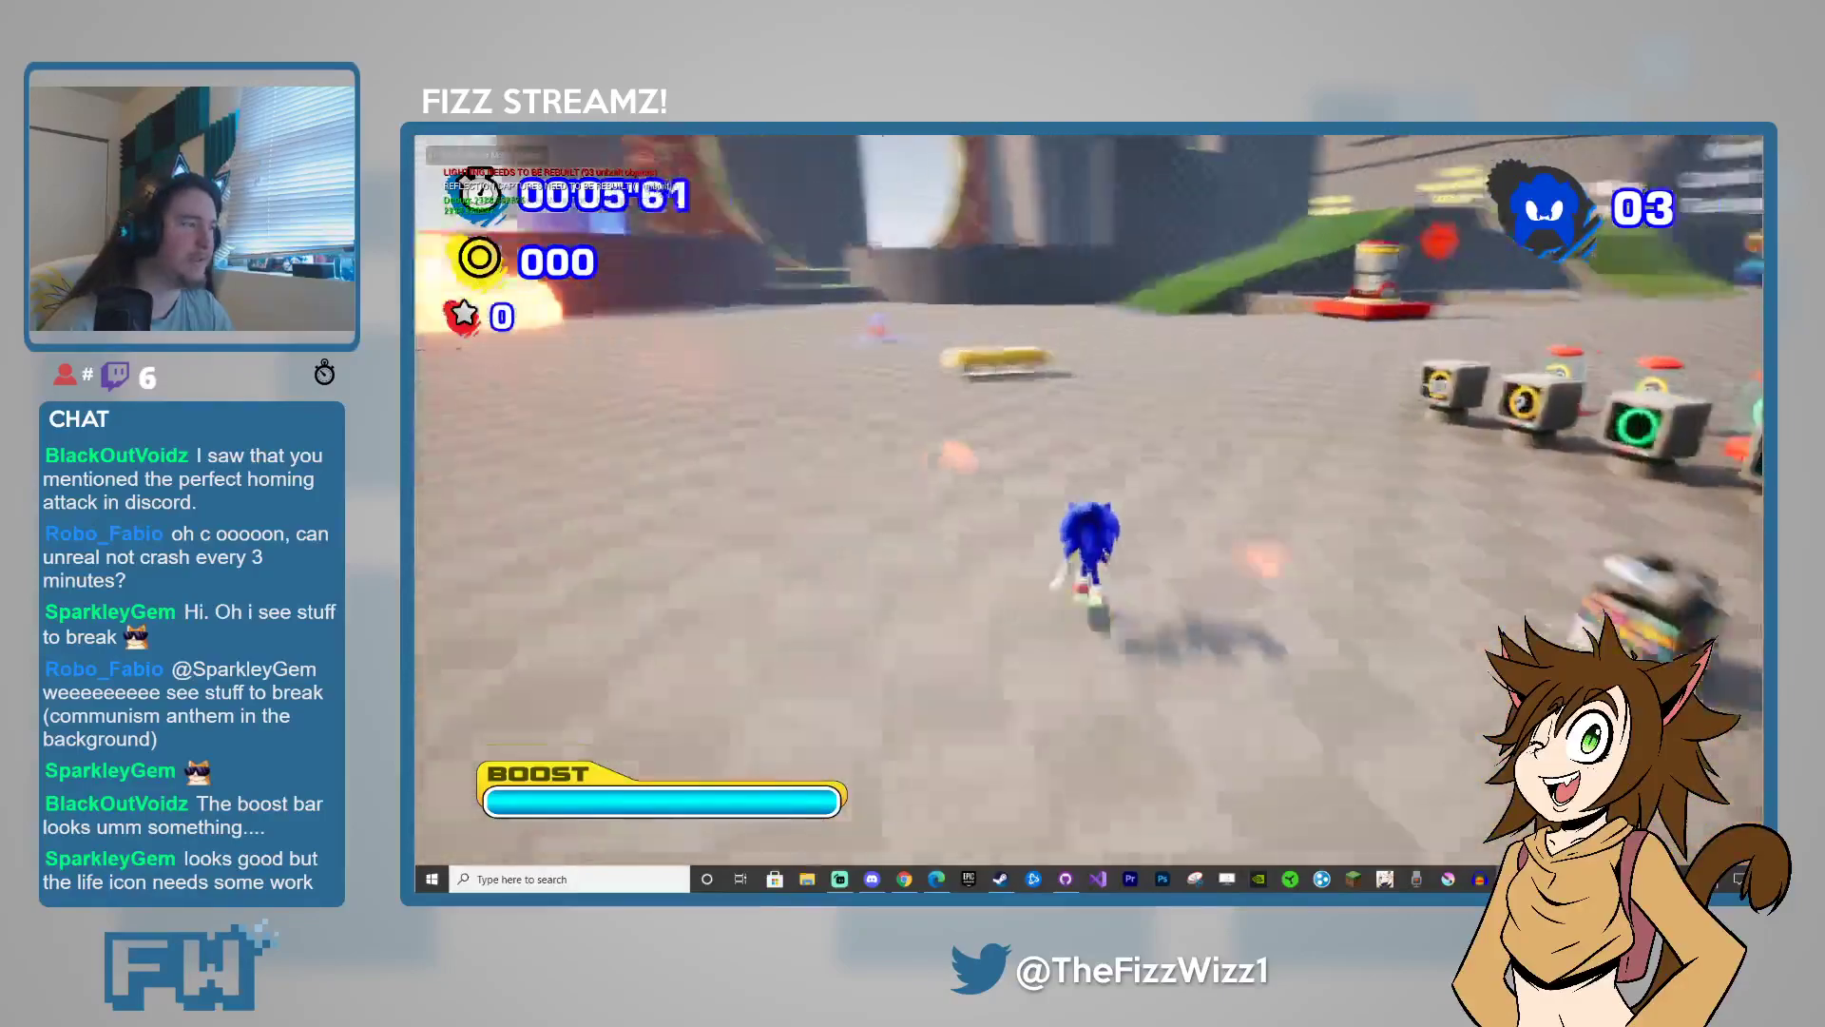
{"action": "key", "text": "w"}
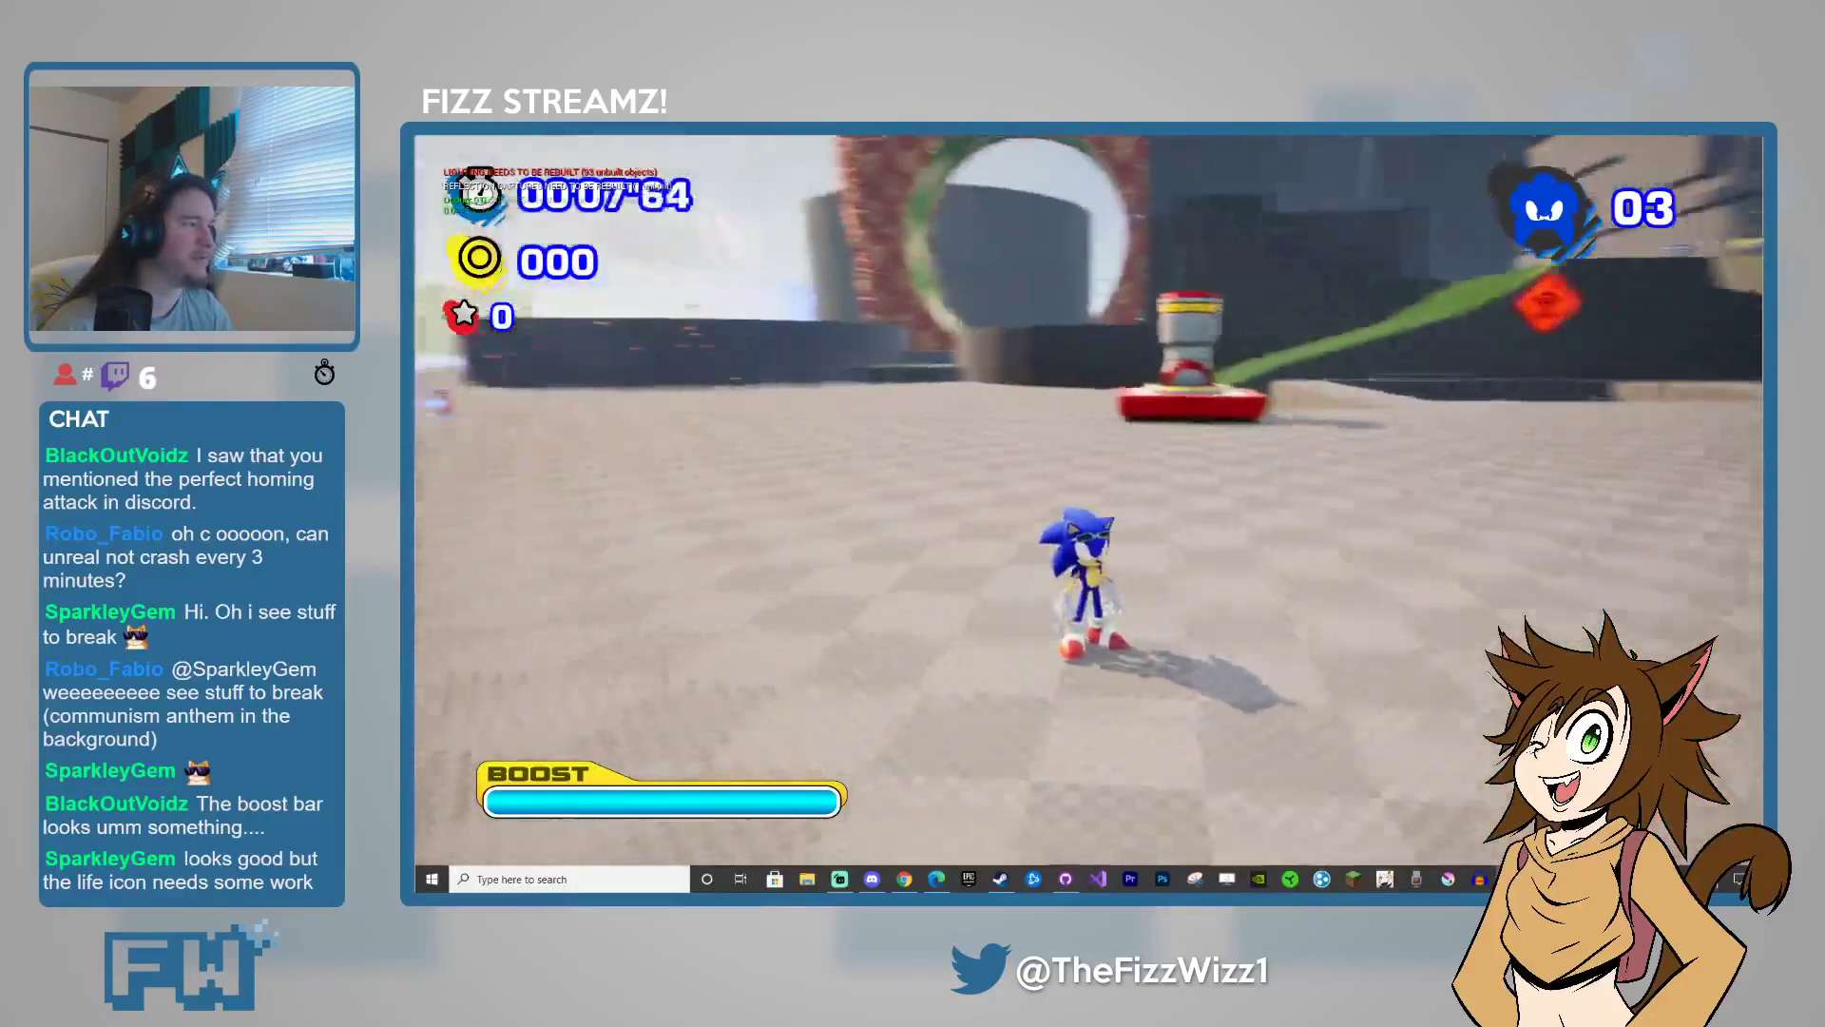
{"action": "key", "text": "w"}
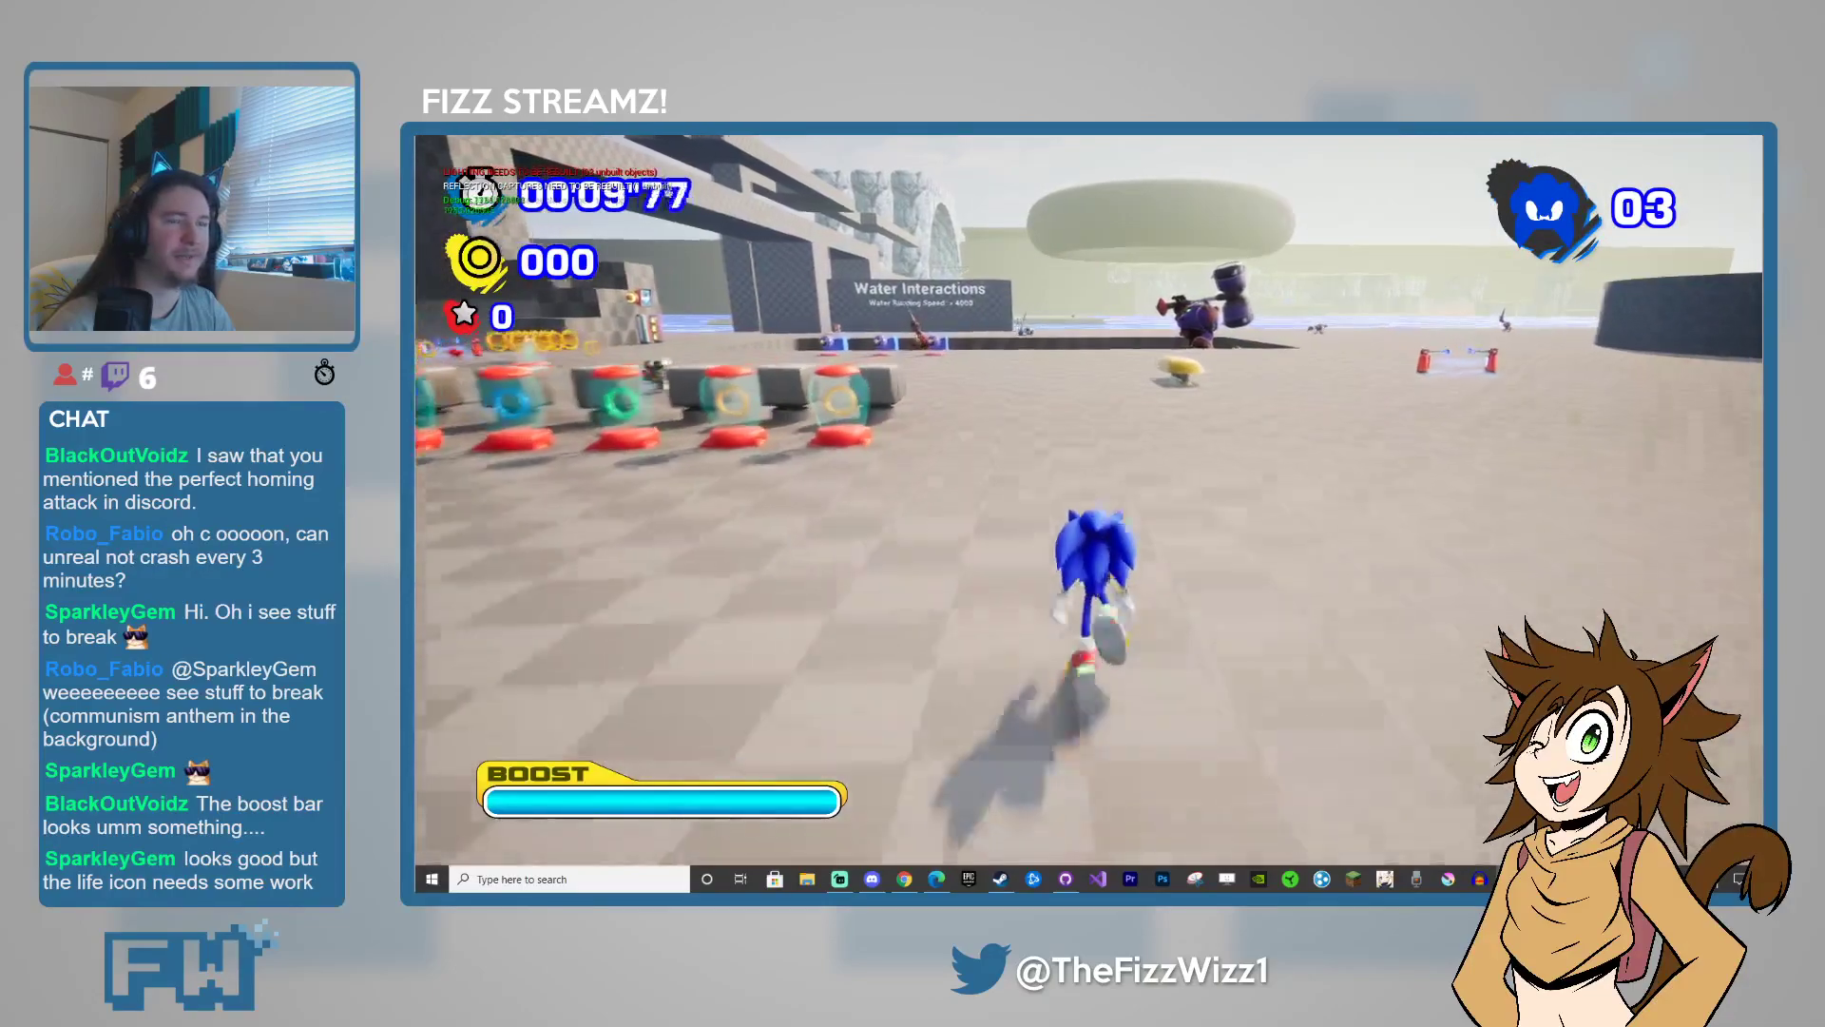
{"action": "key", "text": "w"}
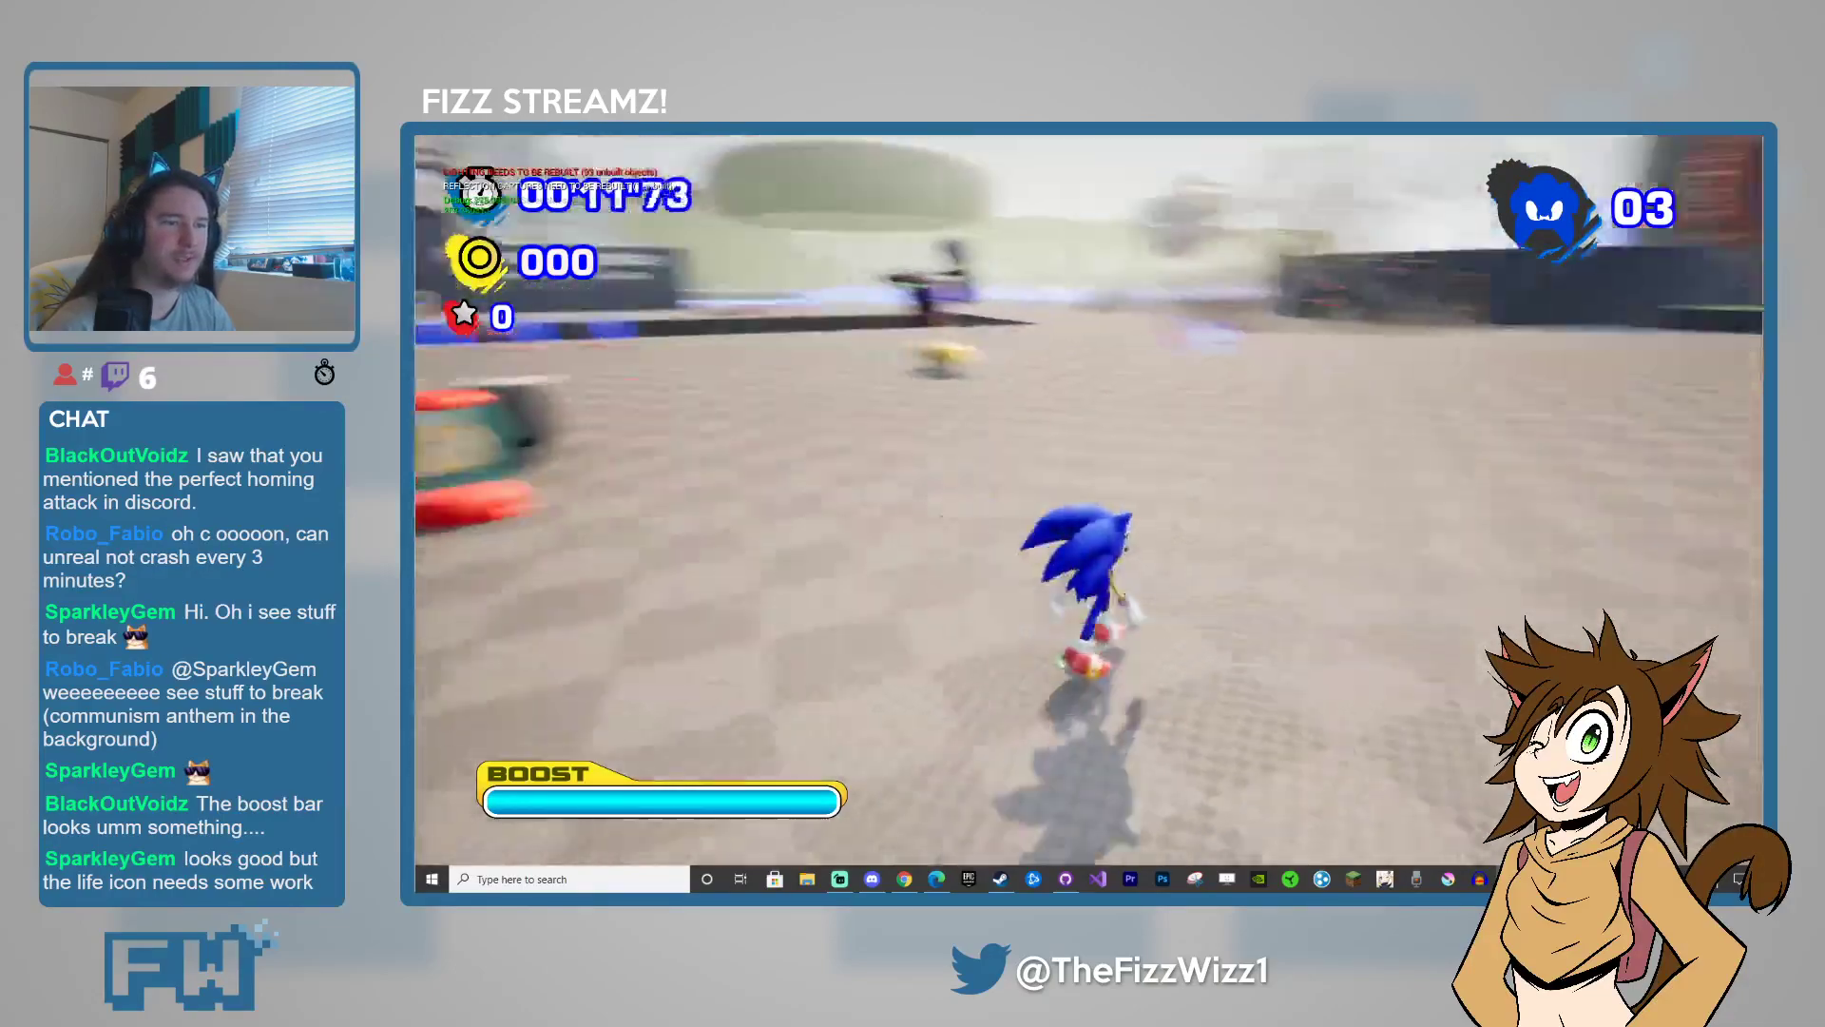
{"action": "key", "text": "d"}
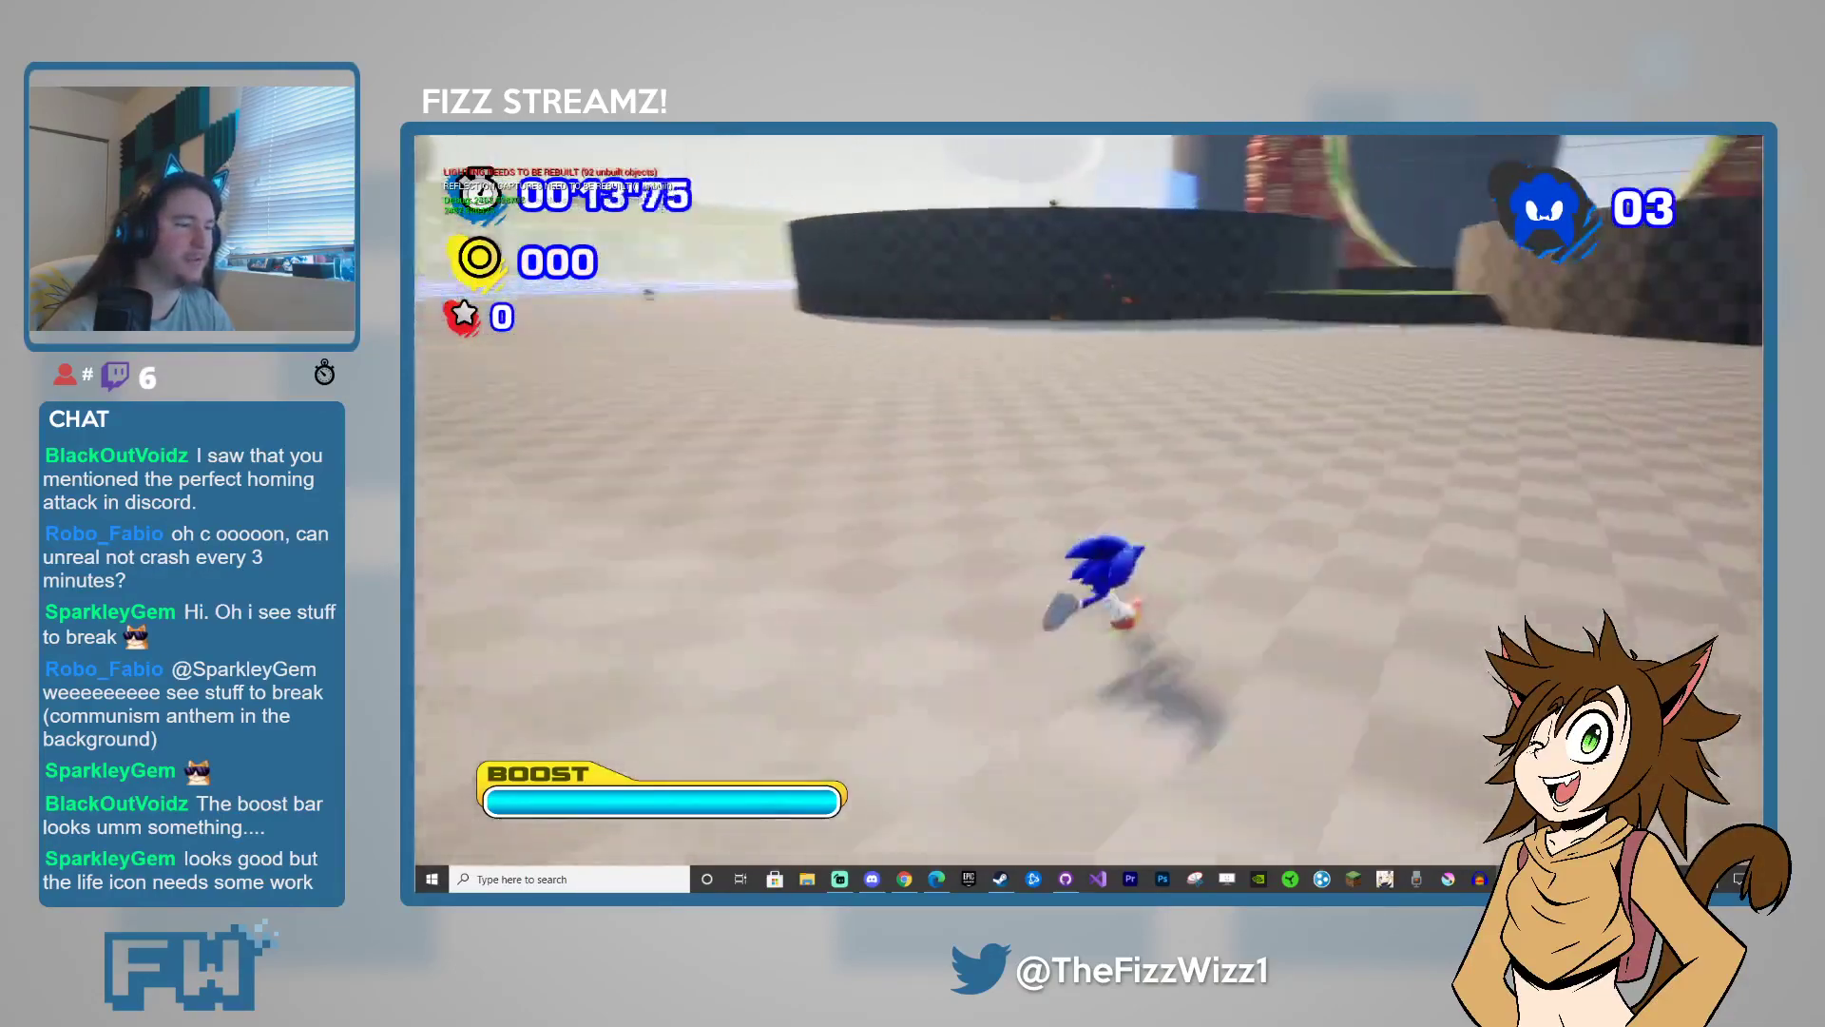
{"action": "key", "text": "w"}
{"action": "key", "text": "space"}
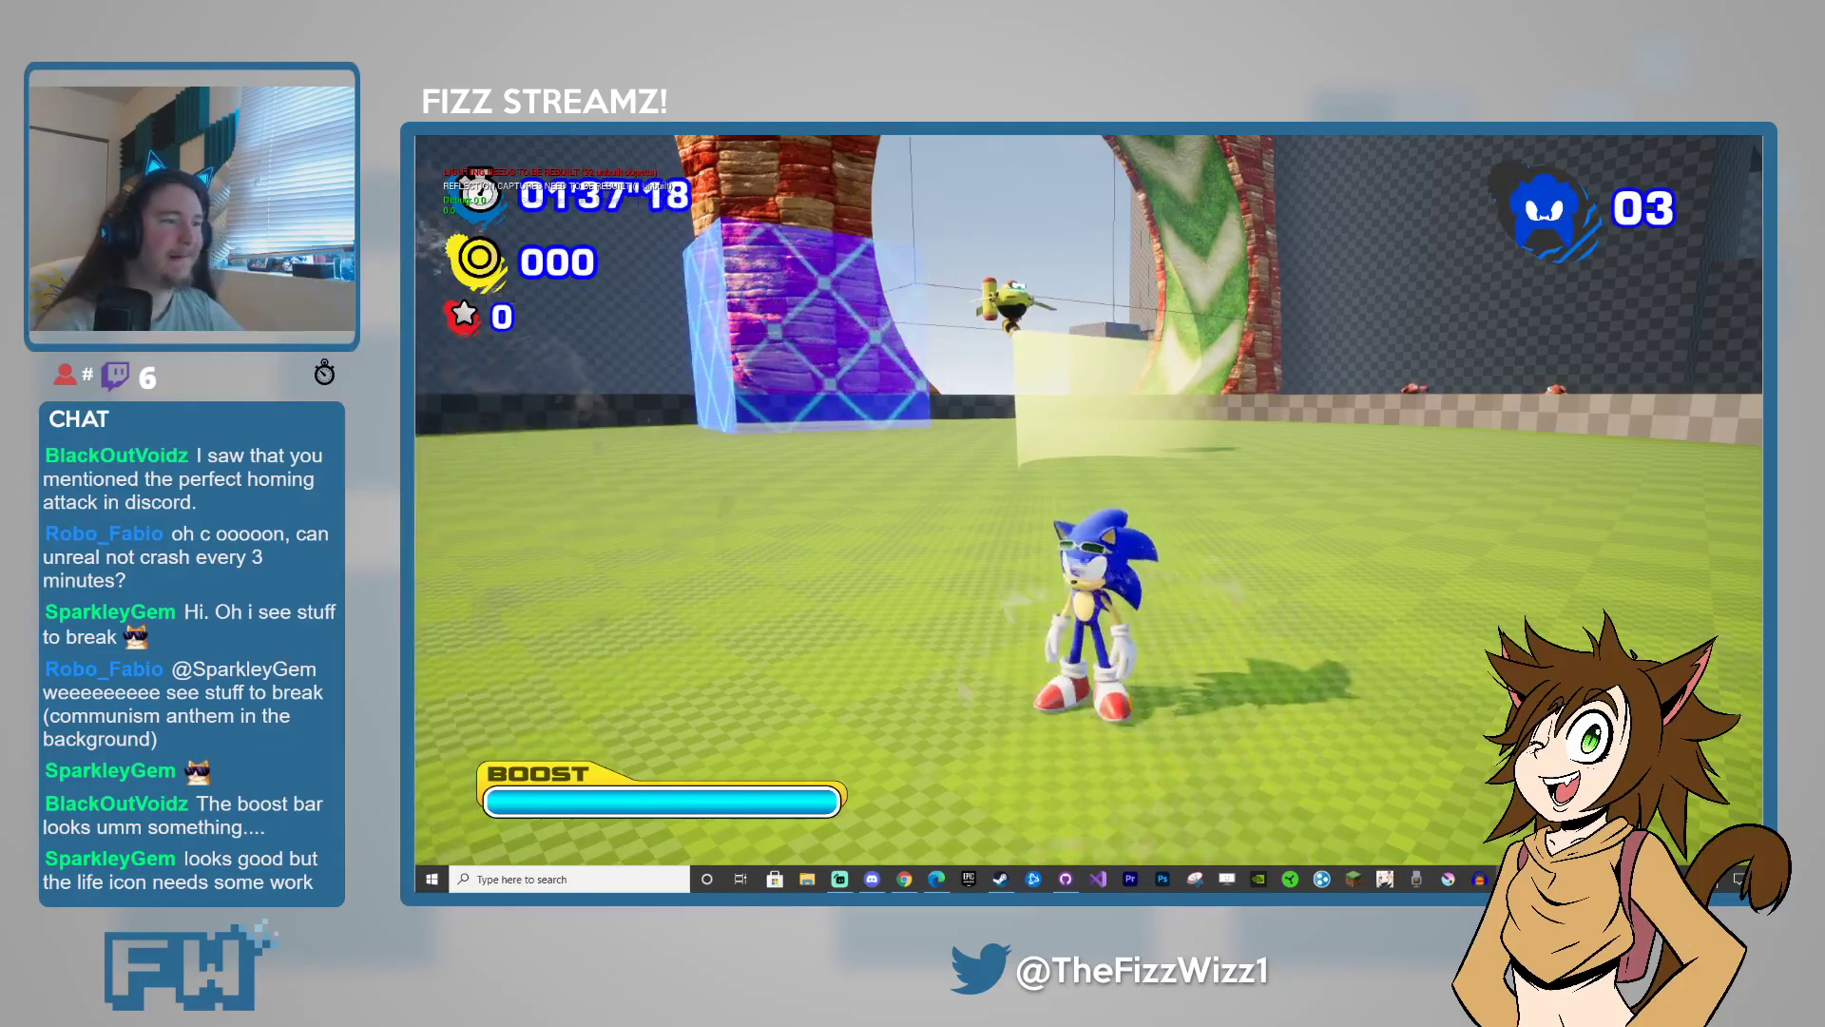
- Jump and run Sonic around the grassy platform and back across the checkered floor, and end the play session
{"action": "key", "text": "space"}
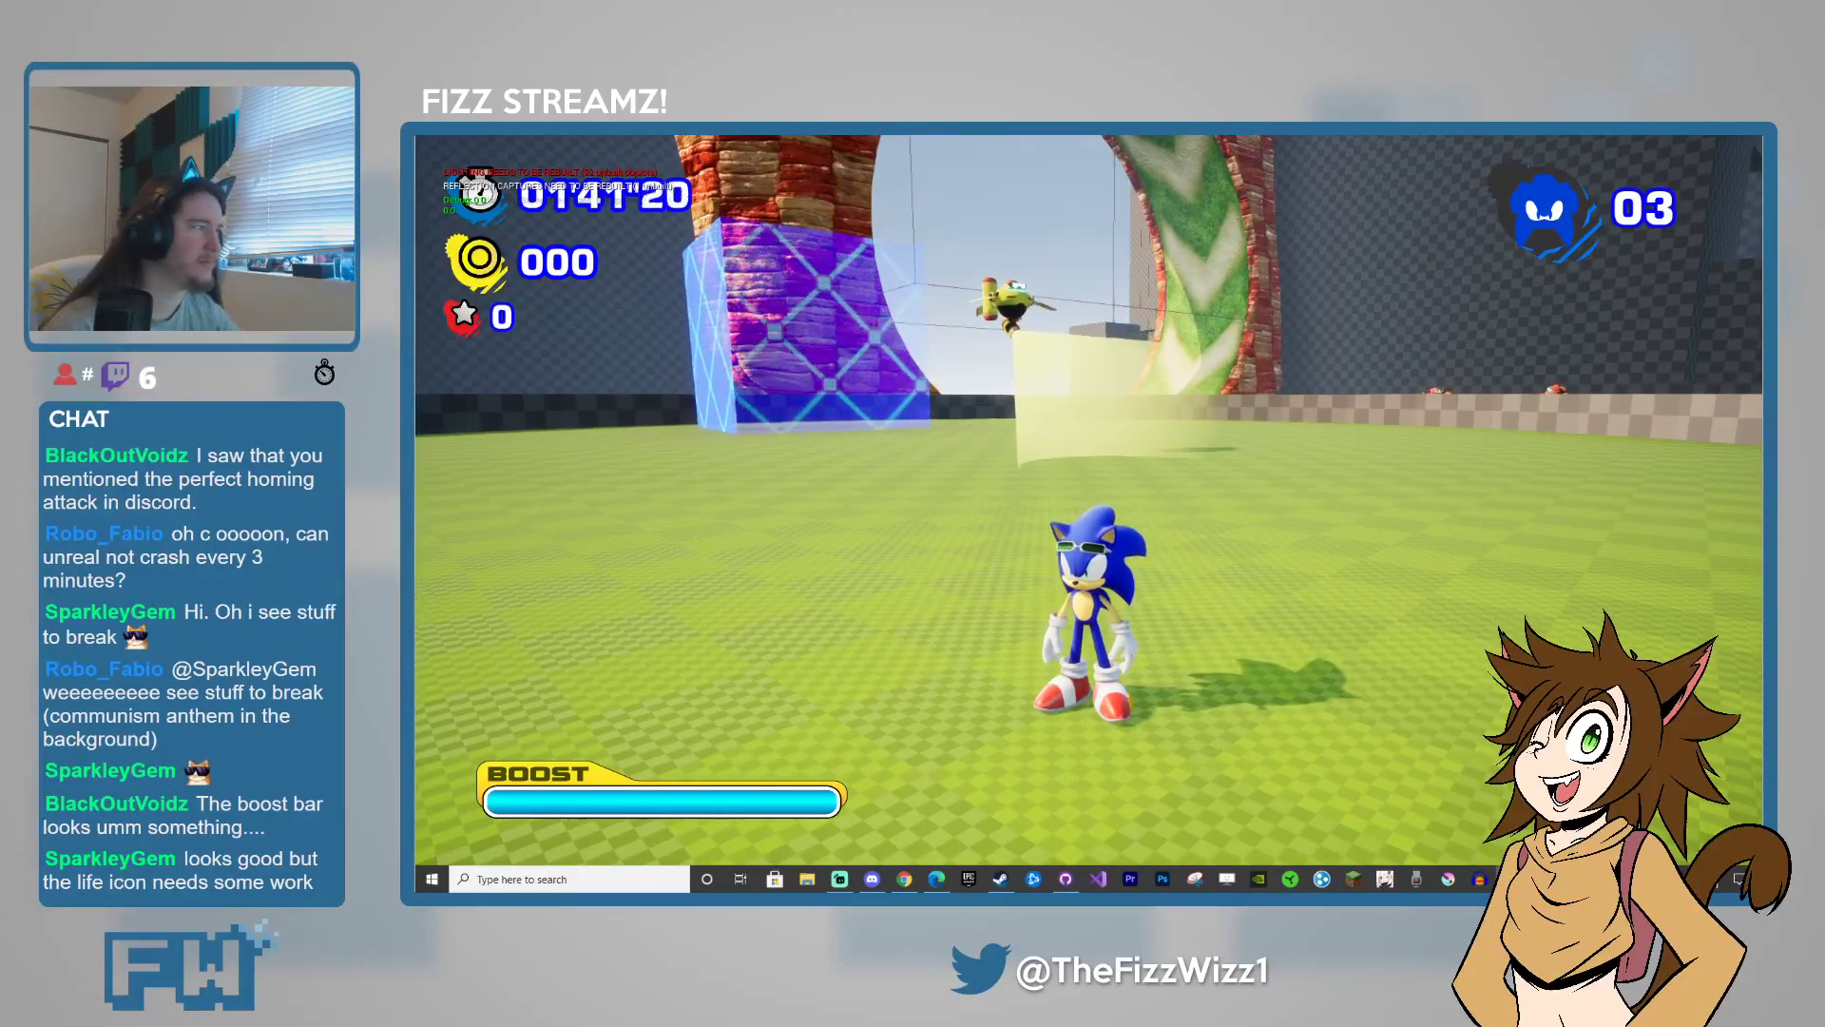
{"action": "key", "text": "w"}
{"action": "key", "text": "space"}
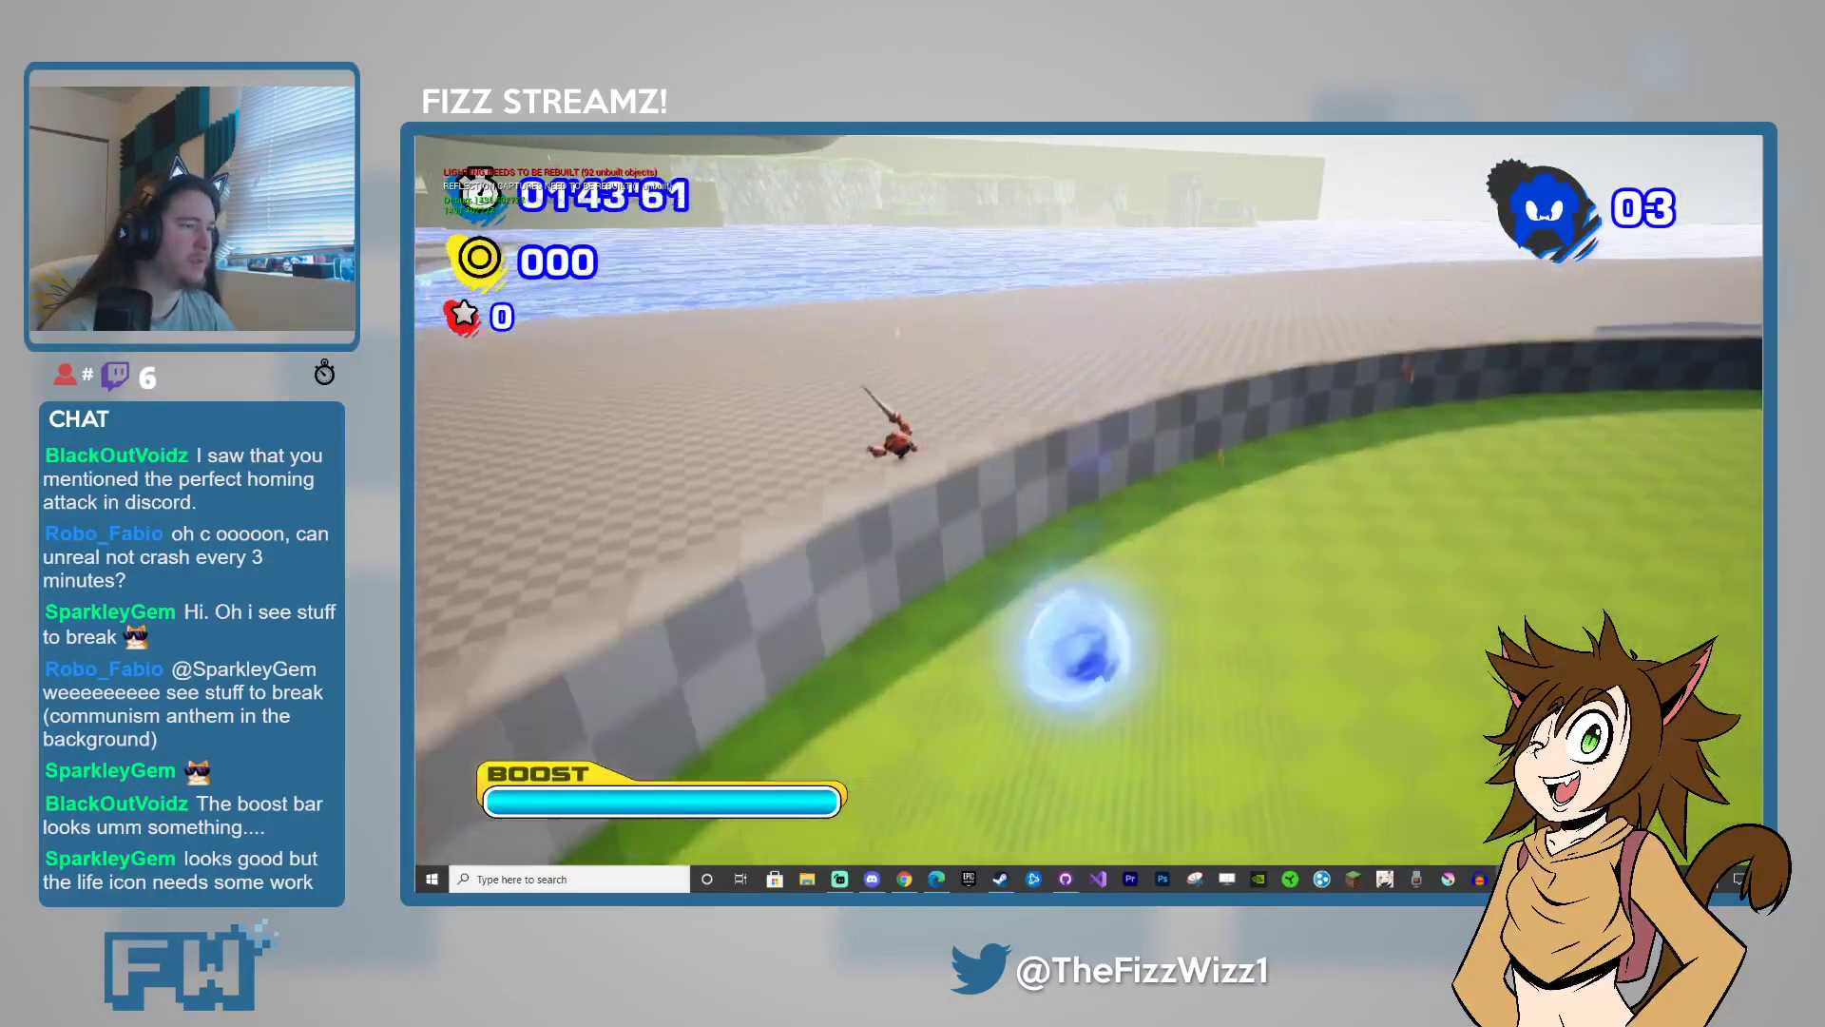
{"action": "key", "text": "space"}
{"action": "key", "text": "w"}
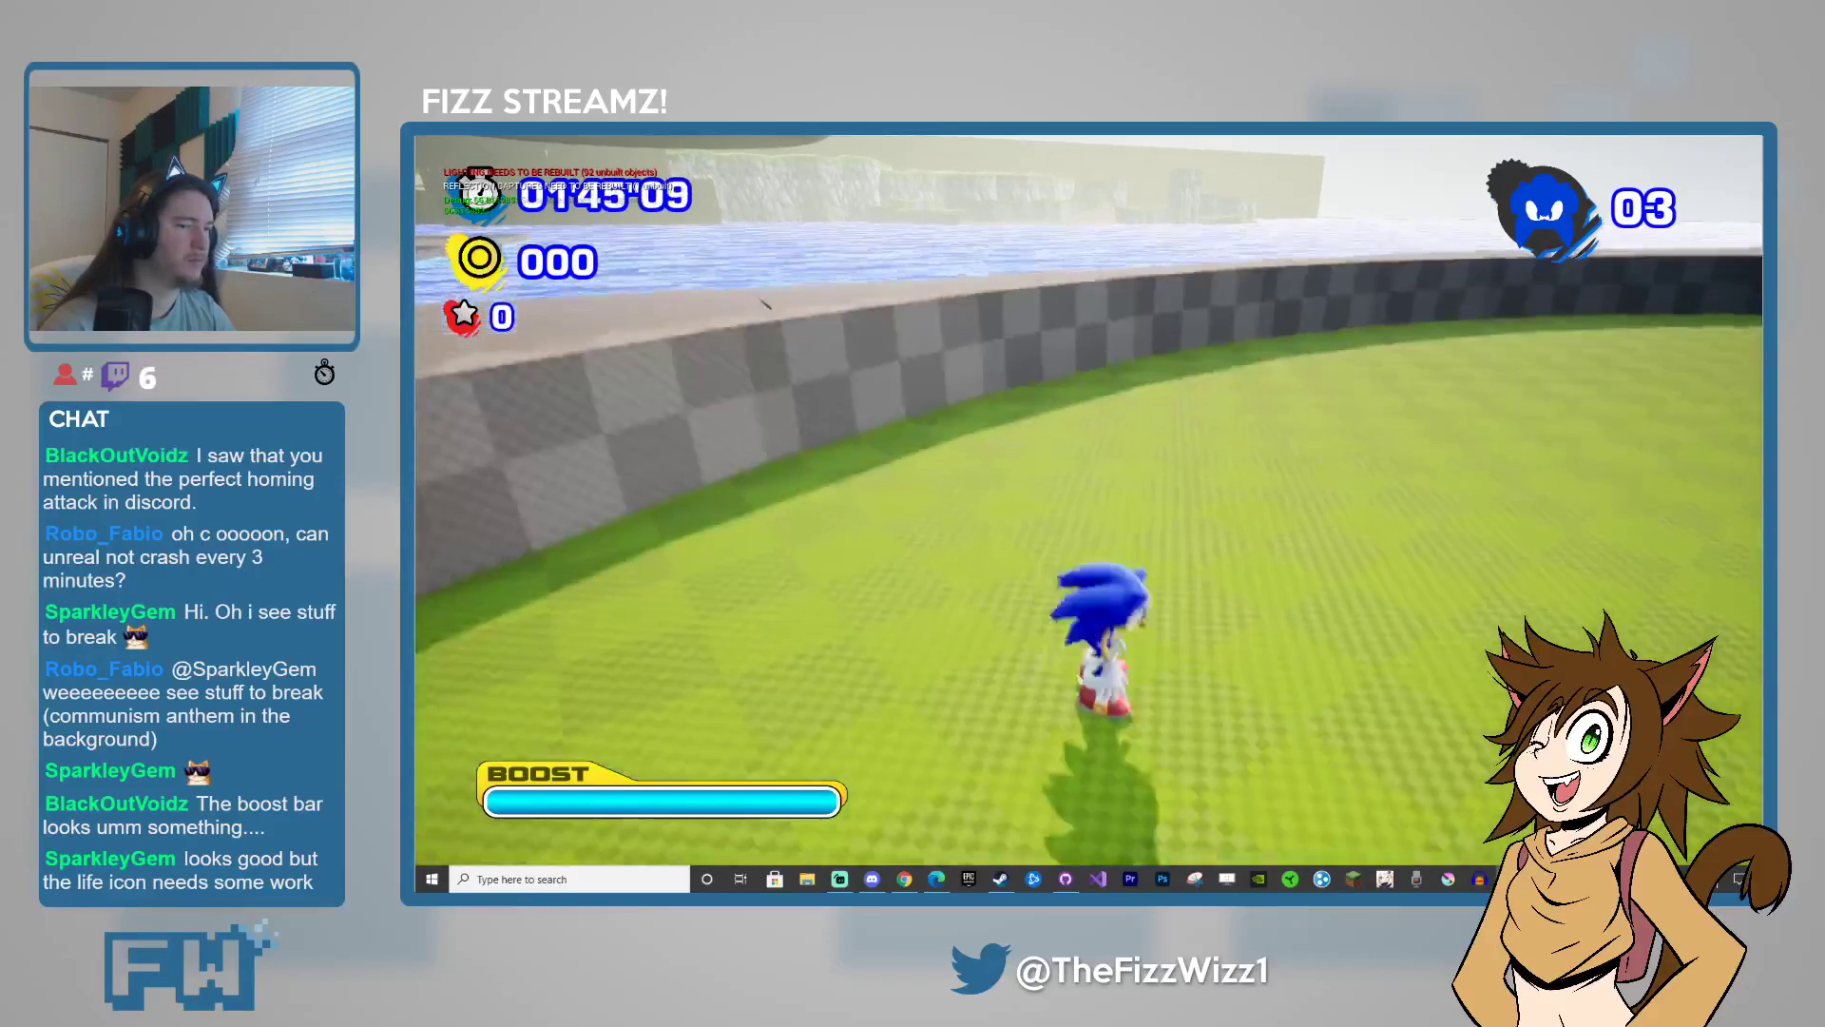
{"action": "key", "text": "w"}
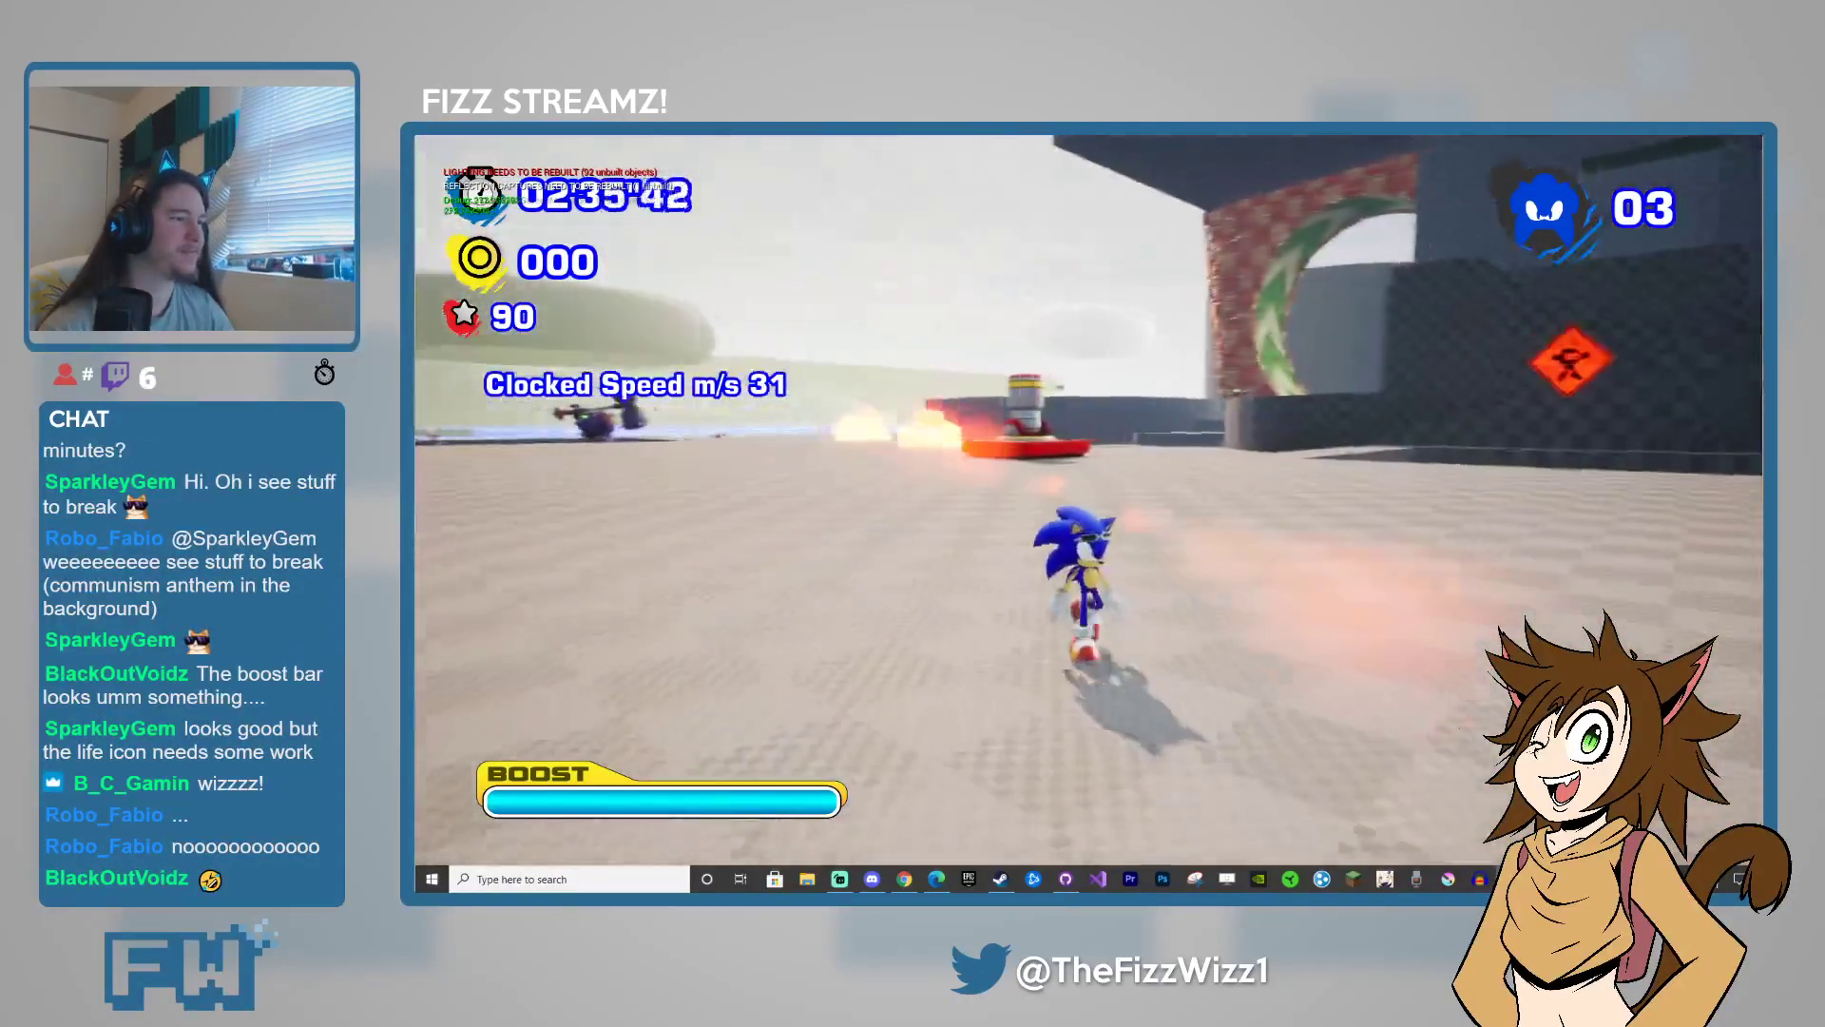
{"action": "key", "text": "Escape"}
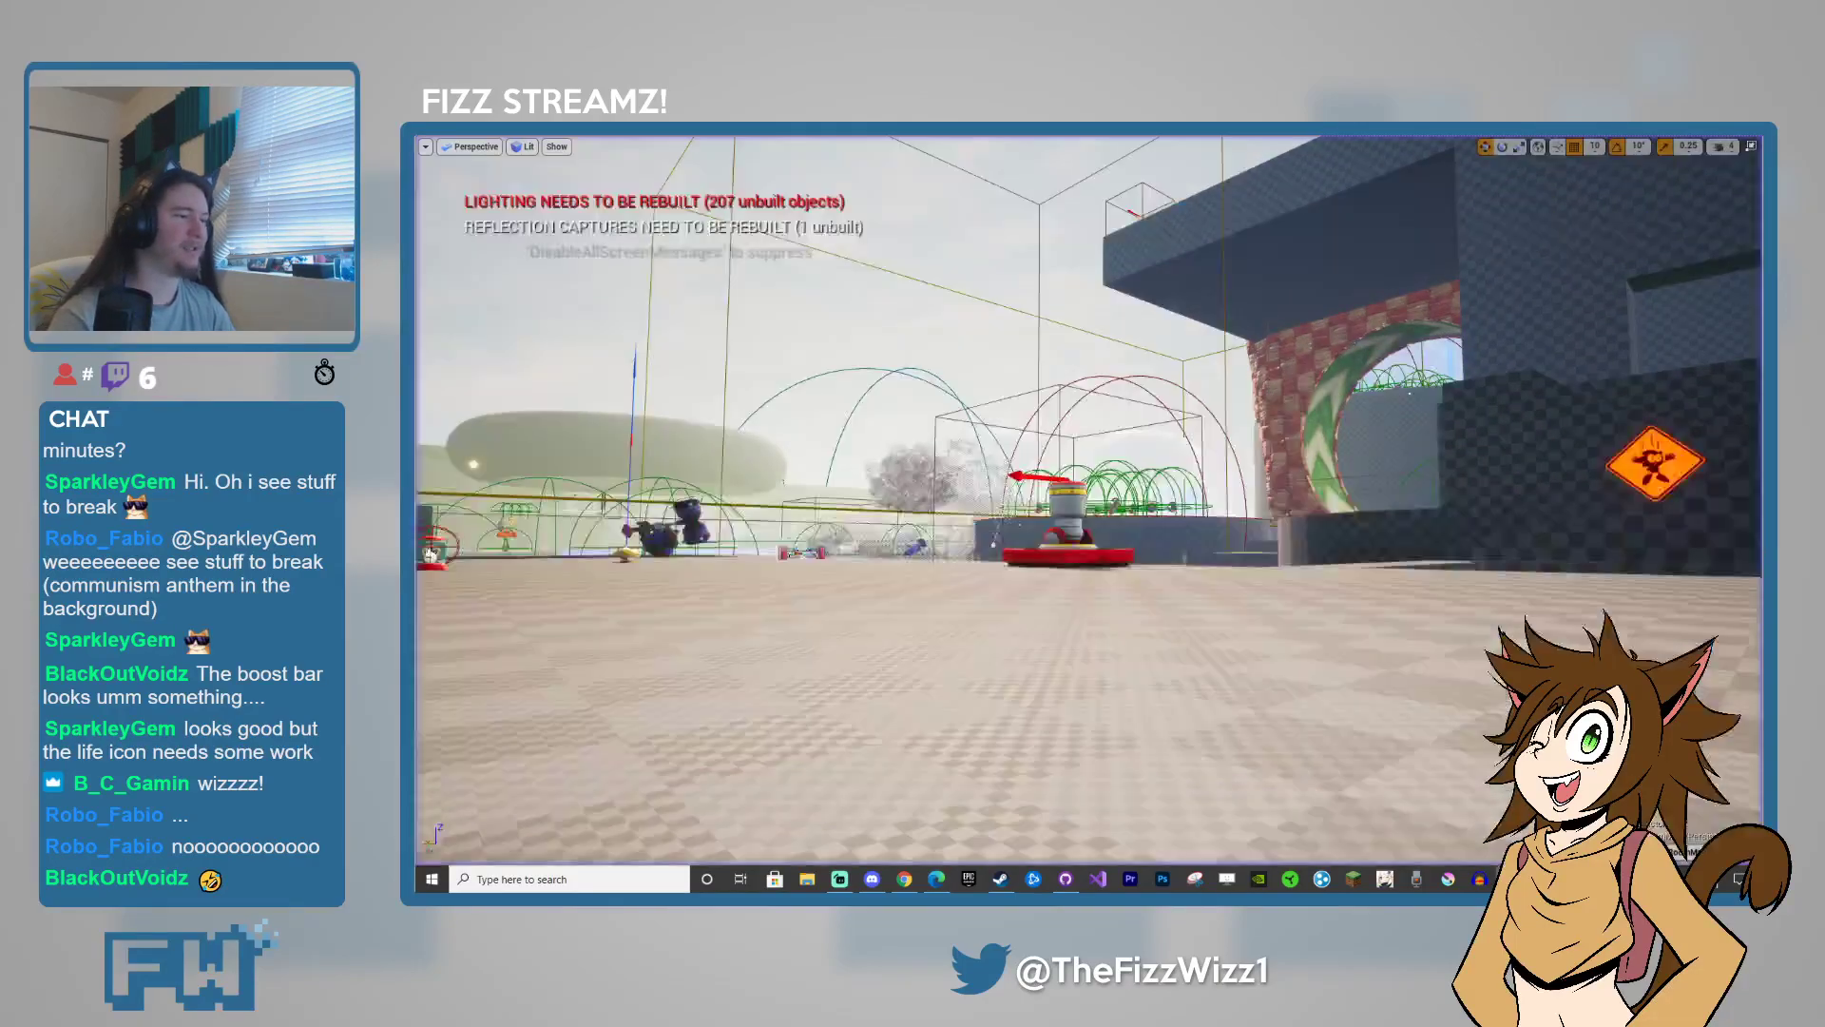
- Restore the full editor layout, and select and frame the enemy spawner in the round grassy arena beside the brick loop
{"action": "key", "text": "w"}
{"action": "right_click_drag", "start_coordinate": [974, 601], "coordinate": [988, 675]}
{"action": "key", "text": "F11"}
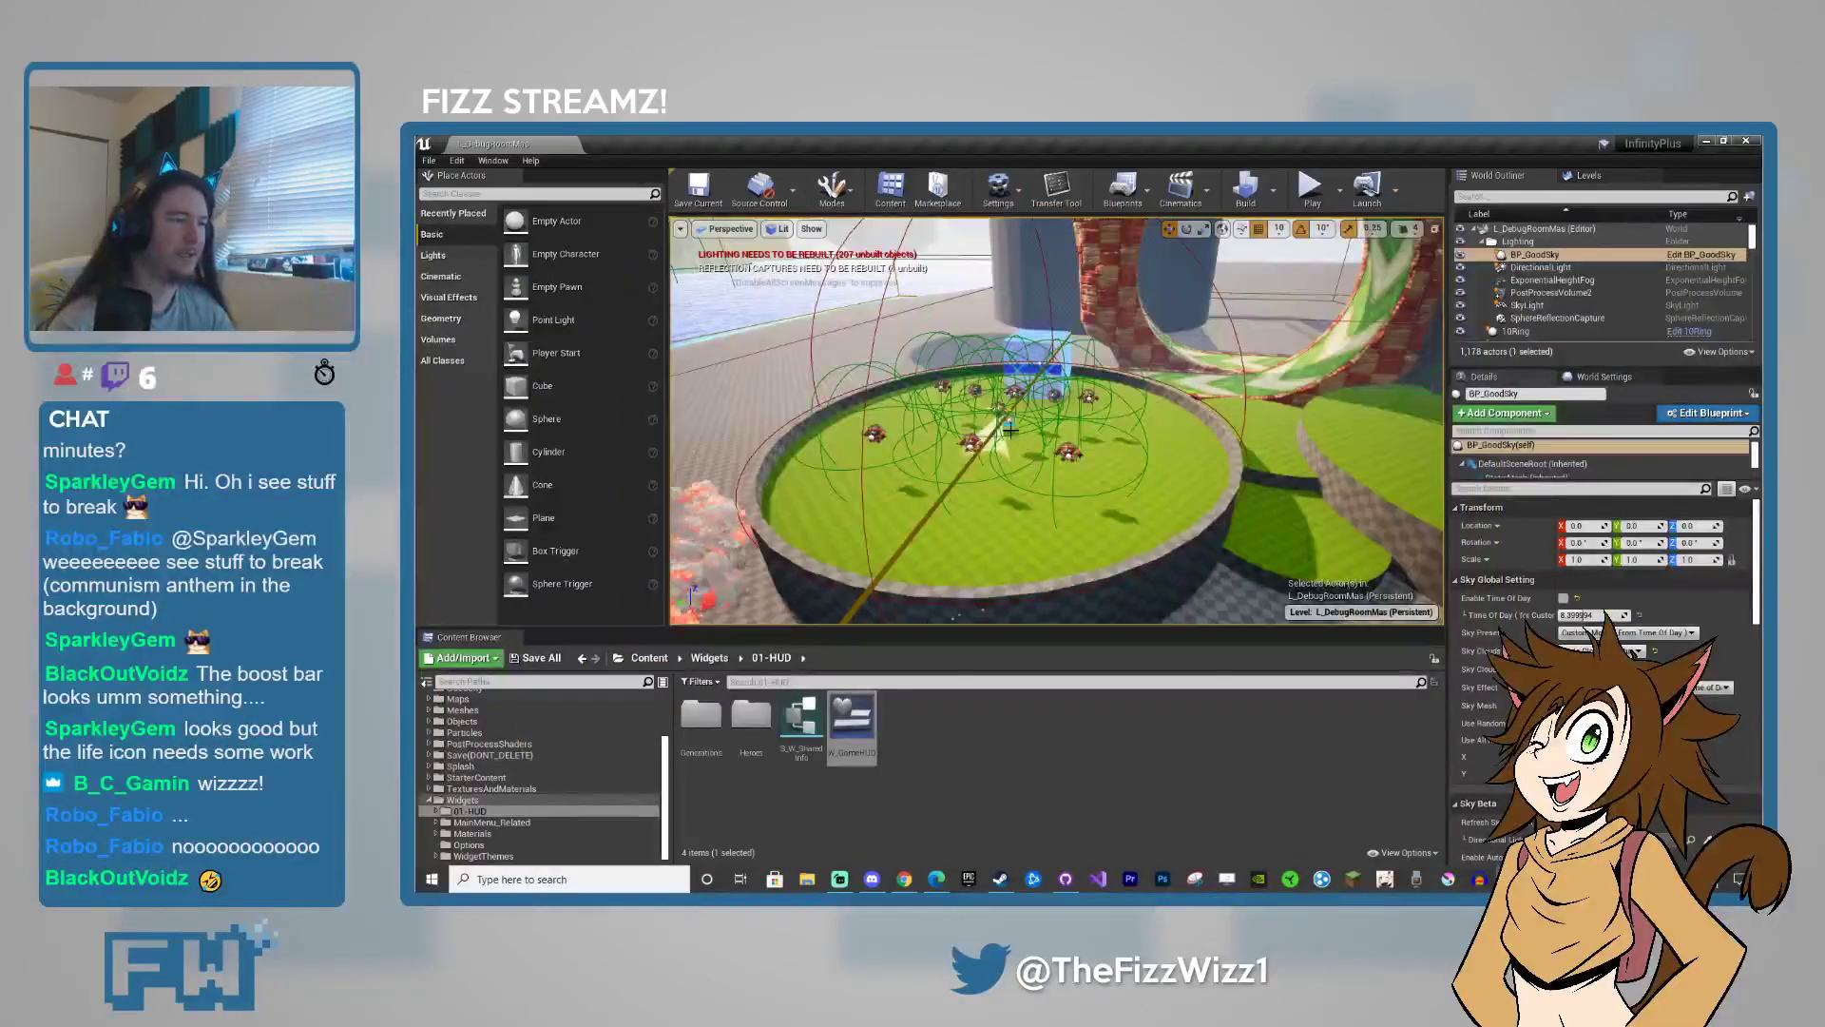
{"action": "left_click", "coordinate": [1011, 422]}
{"action": "key", "text": "f"}
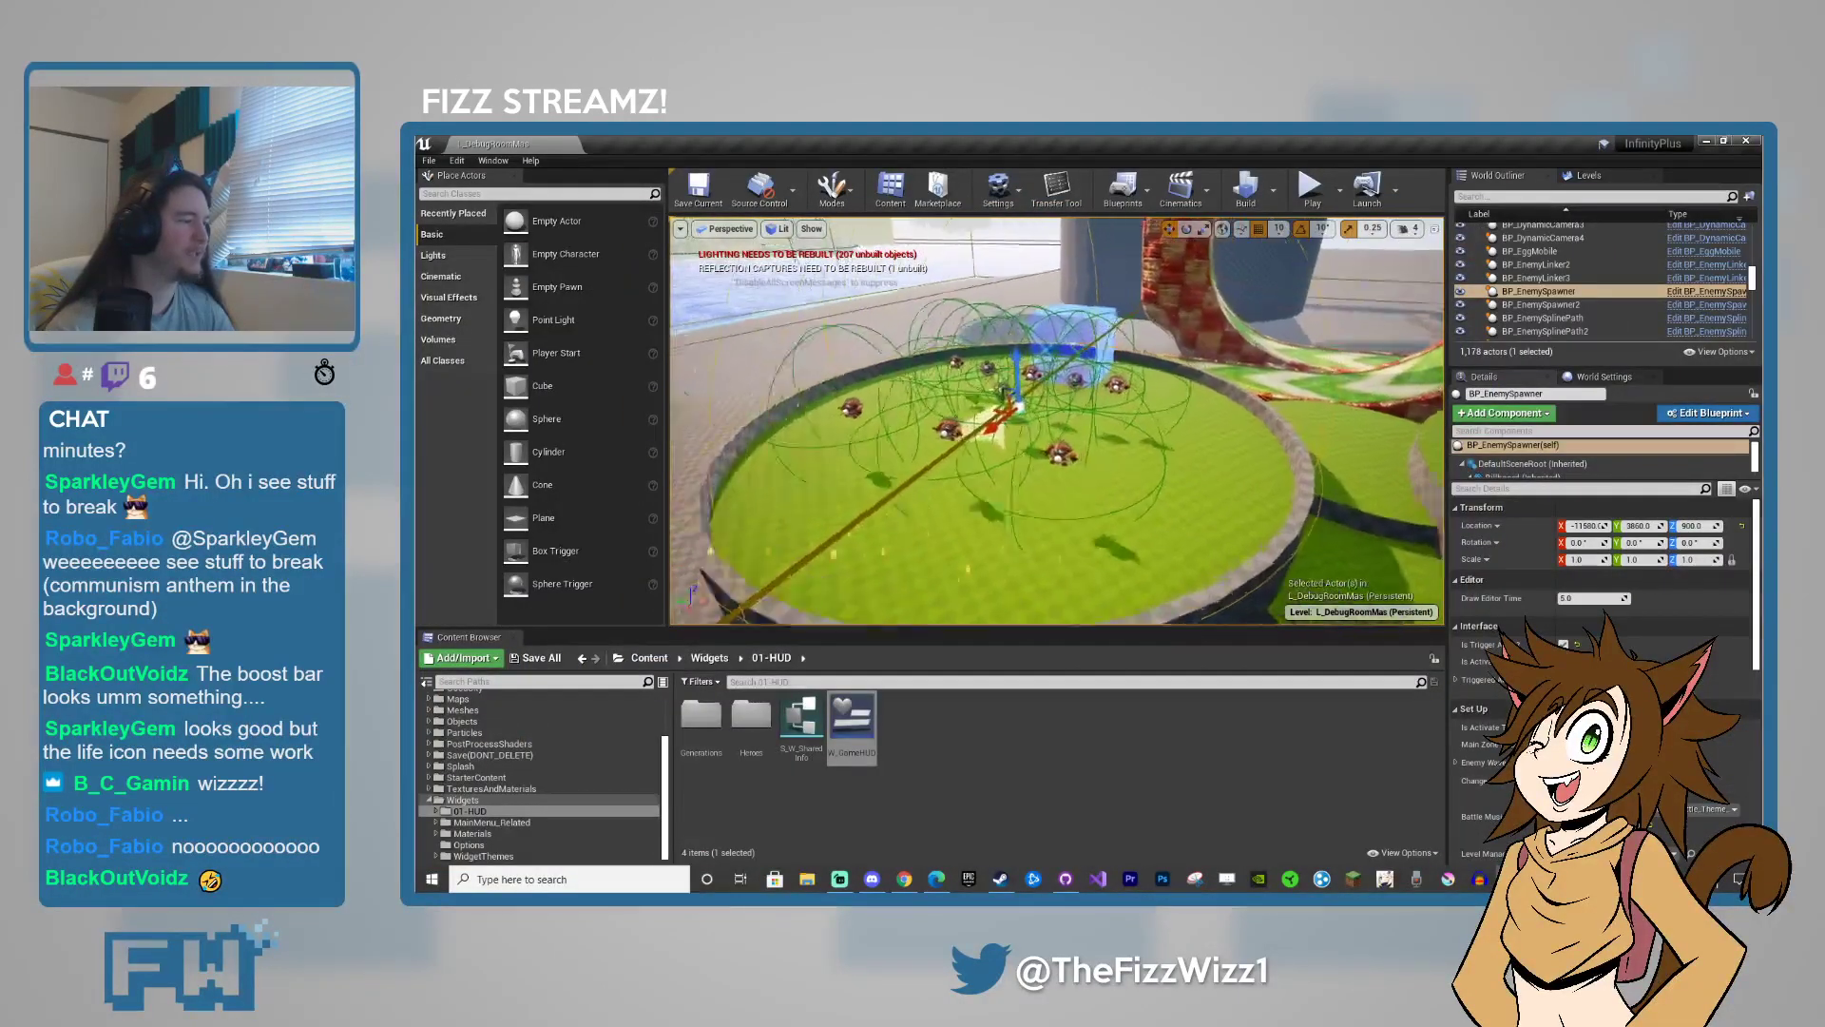
{"action": "scroll", "coordinate": [1715, 658], "scroll_direction": "down", "scroll_amount": 2}
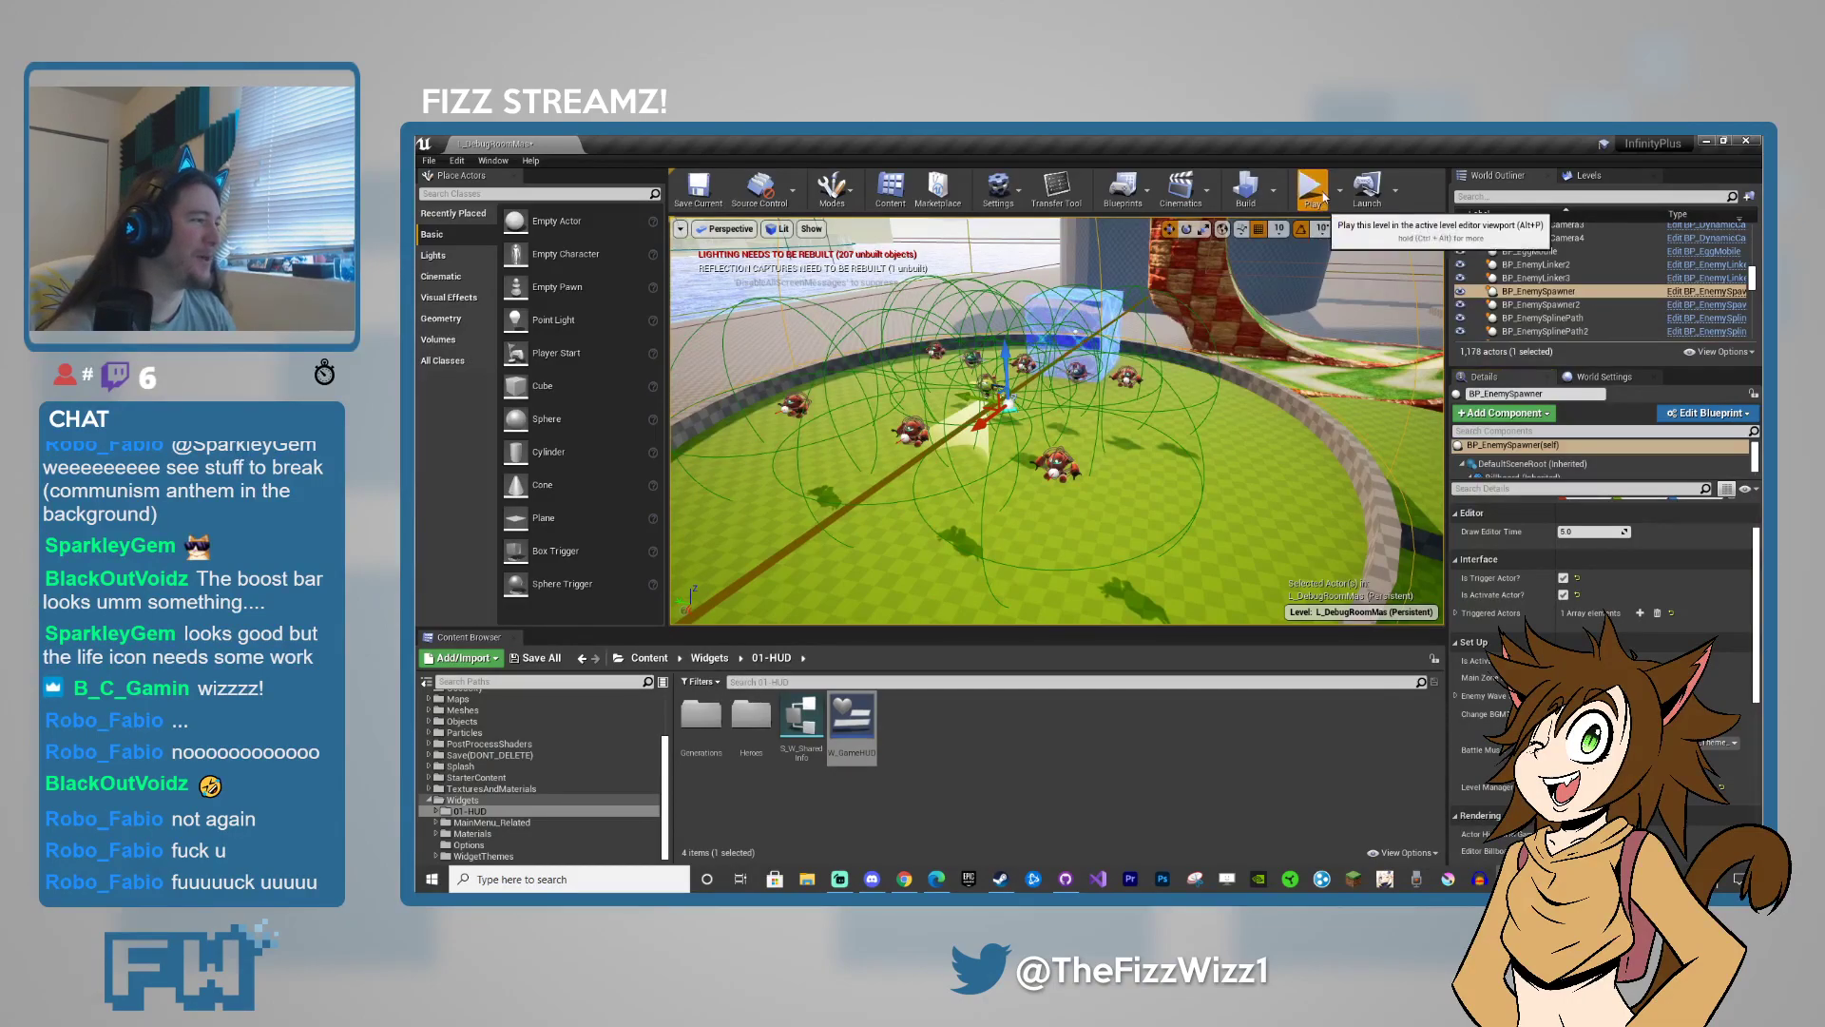
- Run two short play sessions to test fighting the robot enemies in the round grassy arena, ending each one
{"action": "left_click", "coordinate": [1068, 546]}
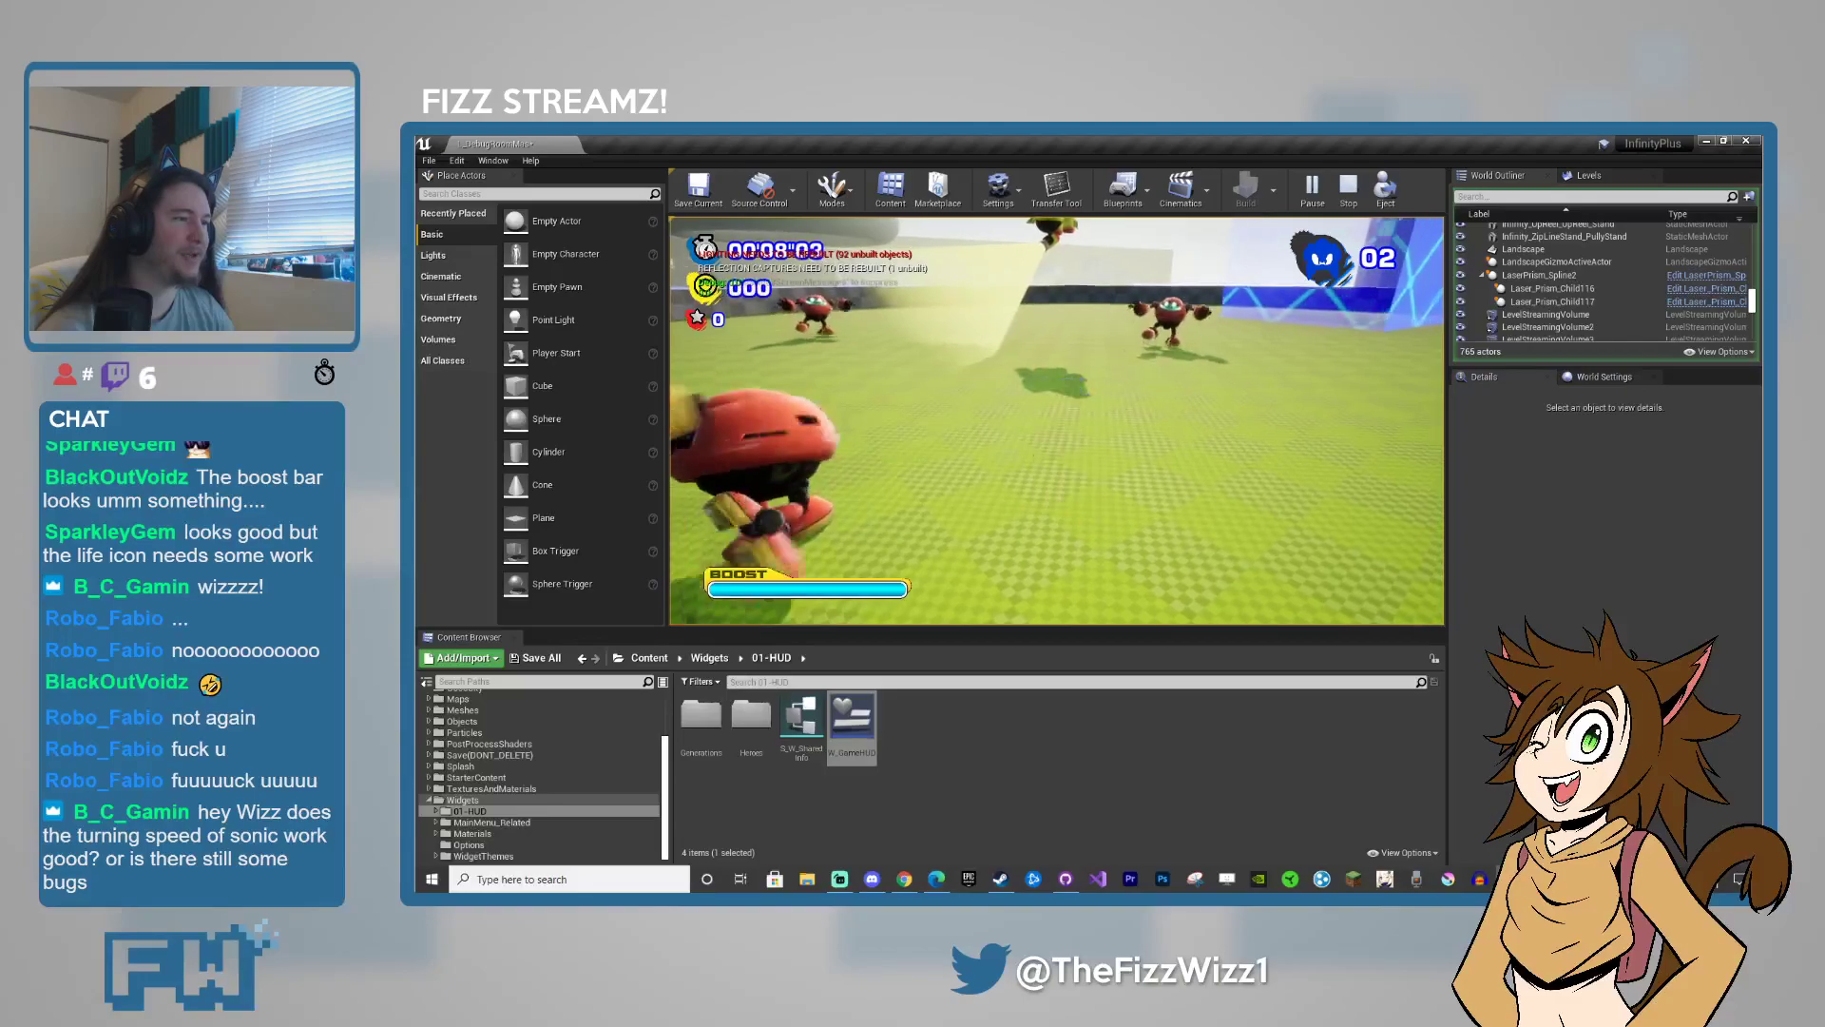
{"action": "key", "text": "Escape"}
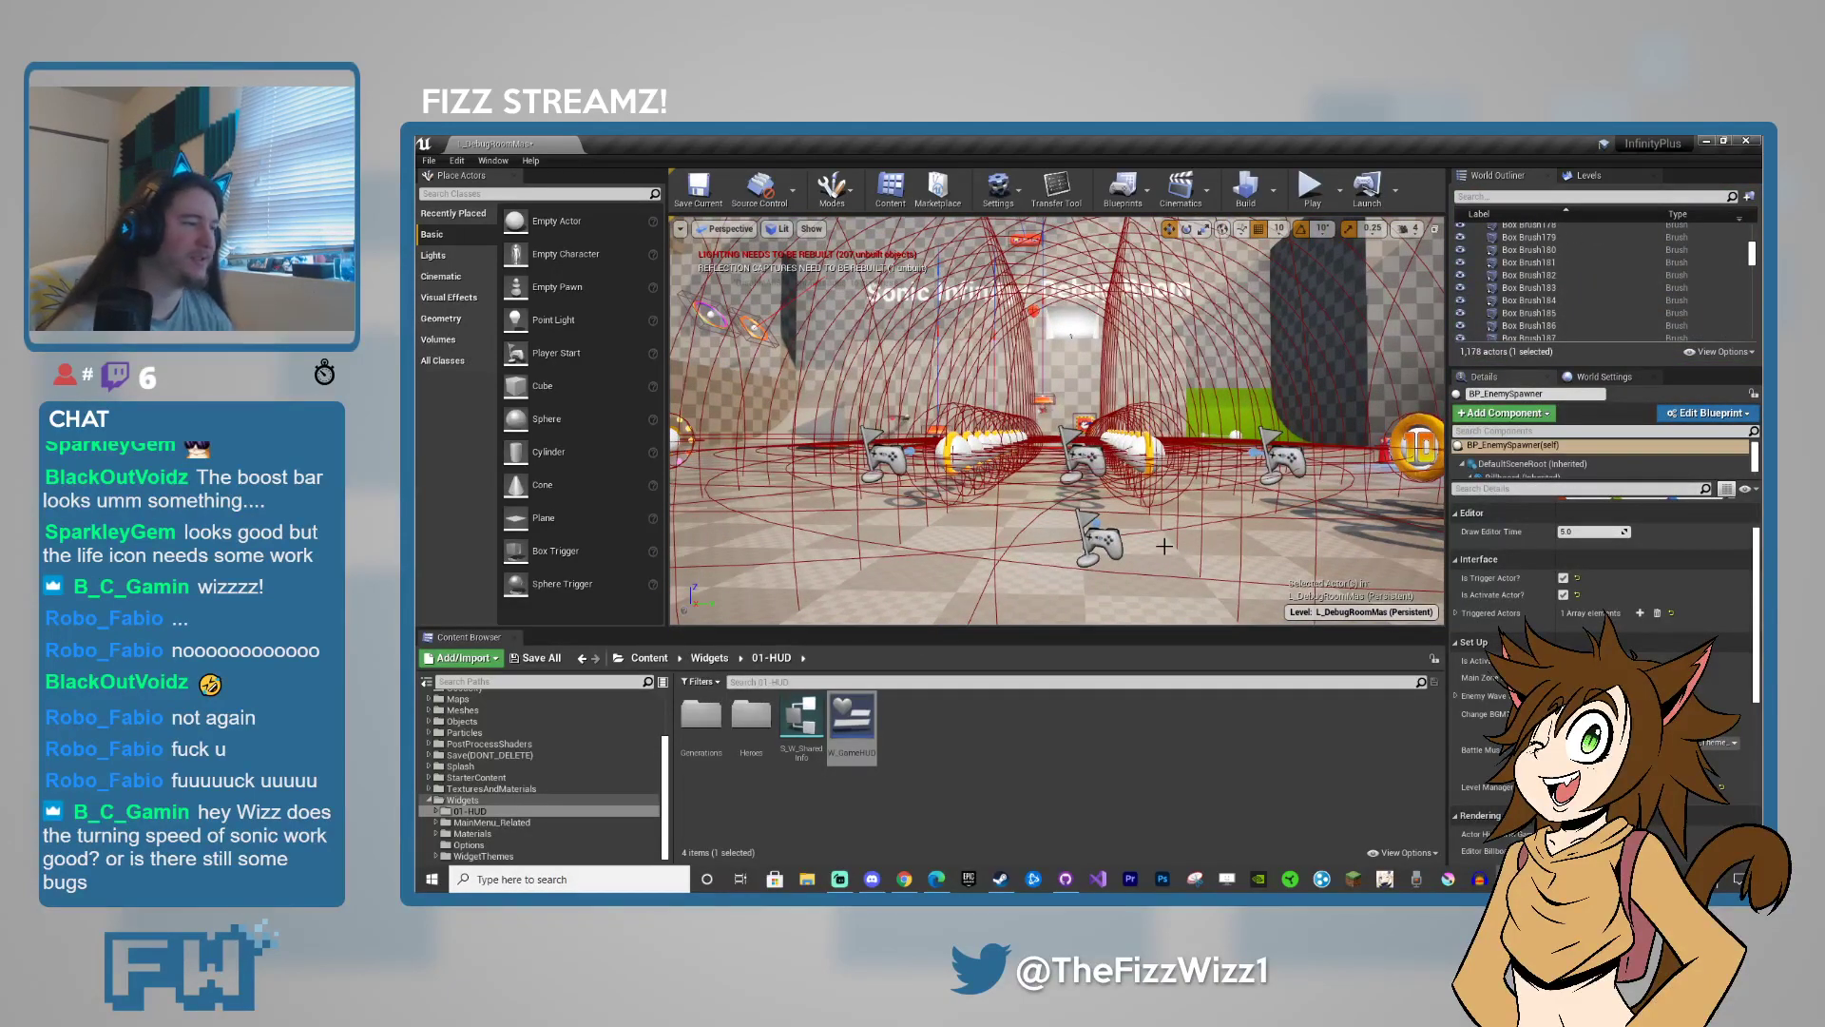
{"action": "key", "text": "alt+p"}
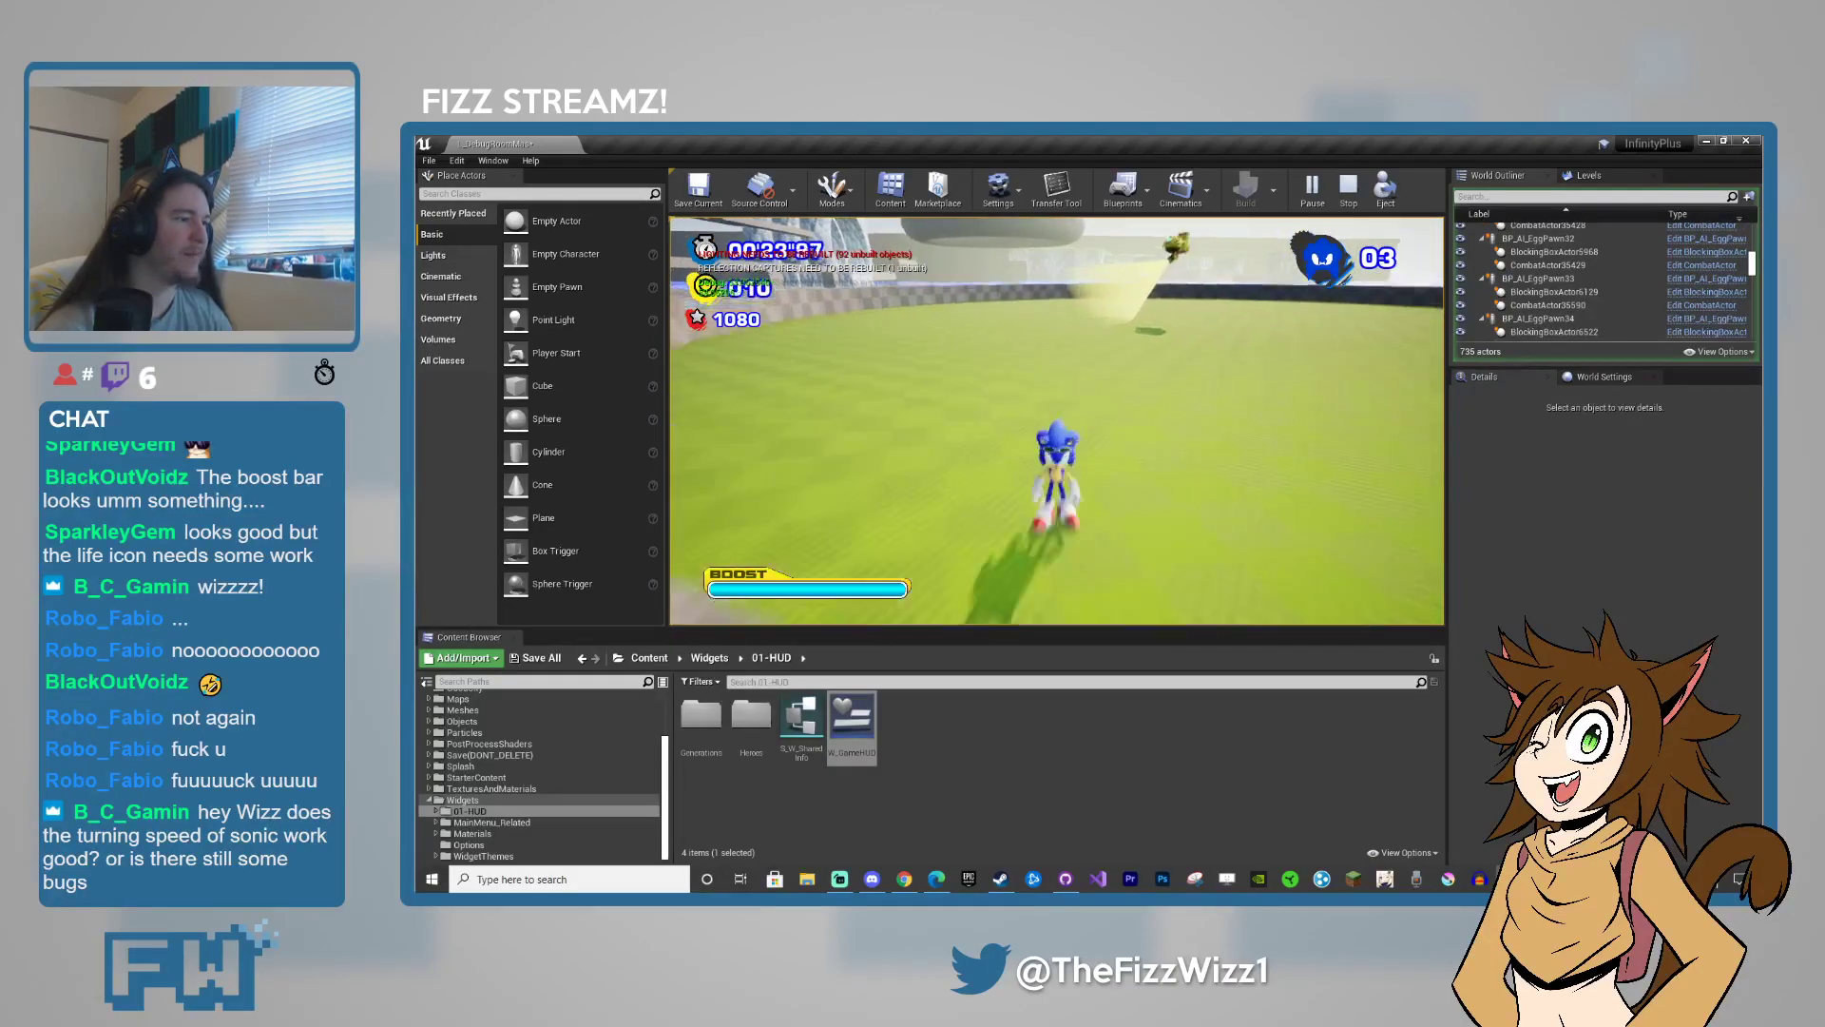
{"action": "key", "text": "Escape"}
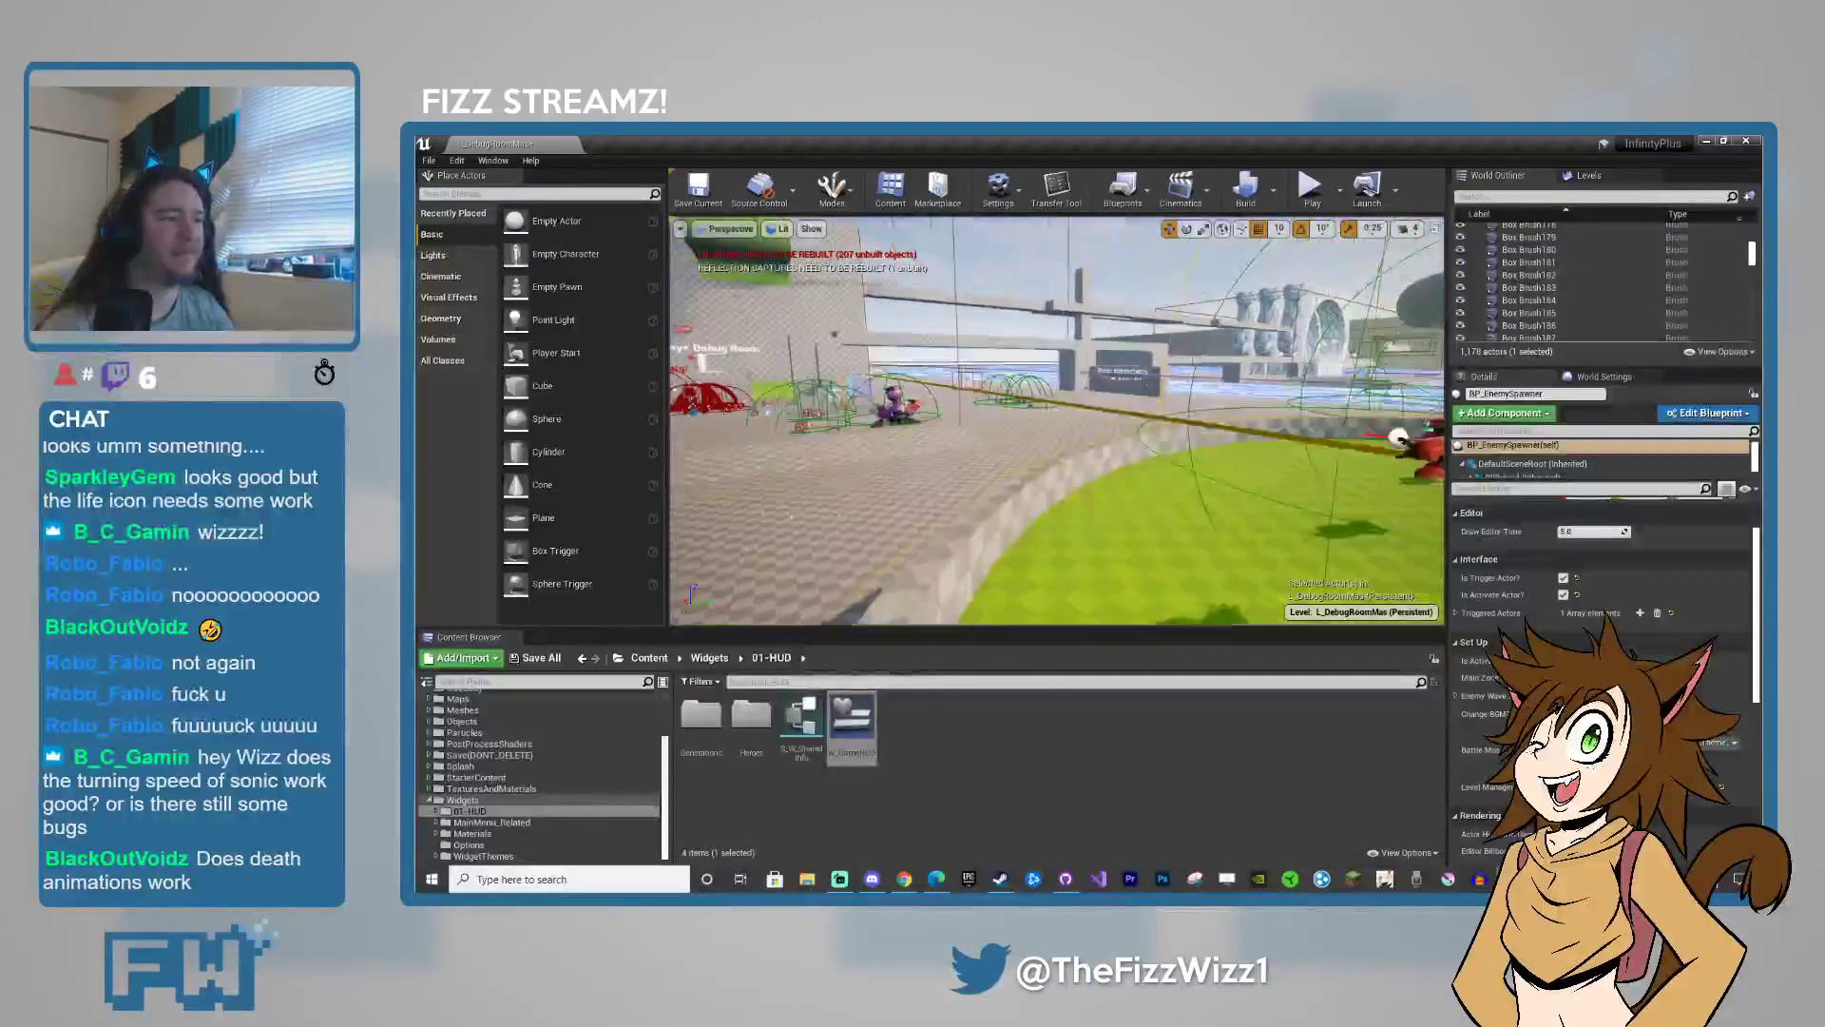
- Bring the grassy enemy arena back into view and open the Music folder inside the project's Audio content
{"action": "mouse_move", "coordinate": [1100, 413]}
{"action": "right_mouse_down"}
{"action": "mouse_move", "coordinate": [1226, 456]}
{"action": "mouse_move", "coordinate": [1100, 413]}
{"action": "right_mouse_up"}
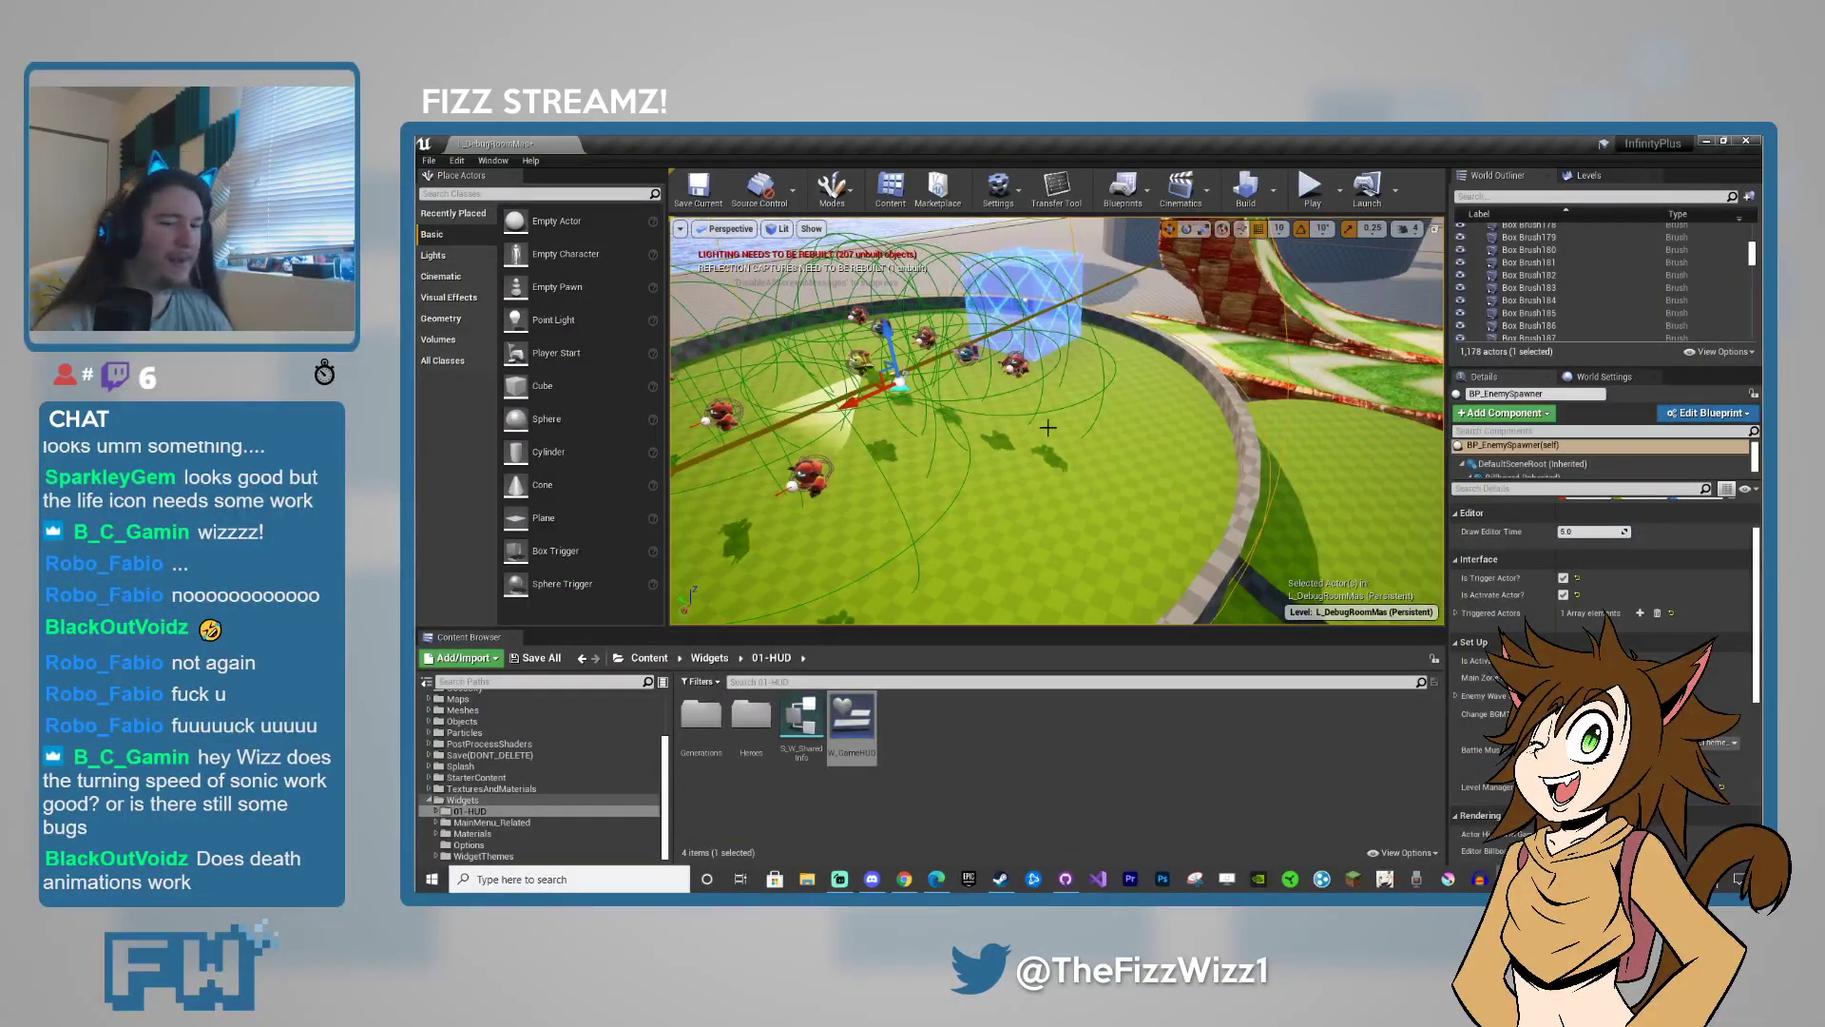
{"action": "left_click", "coordinate": [1050, 770]}
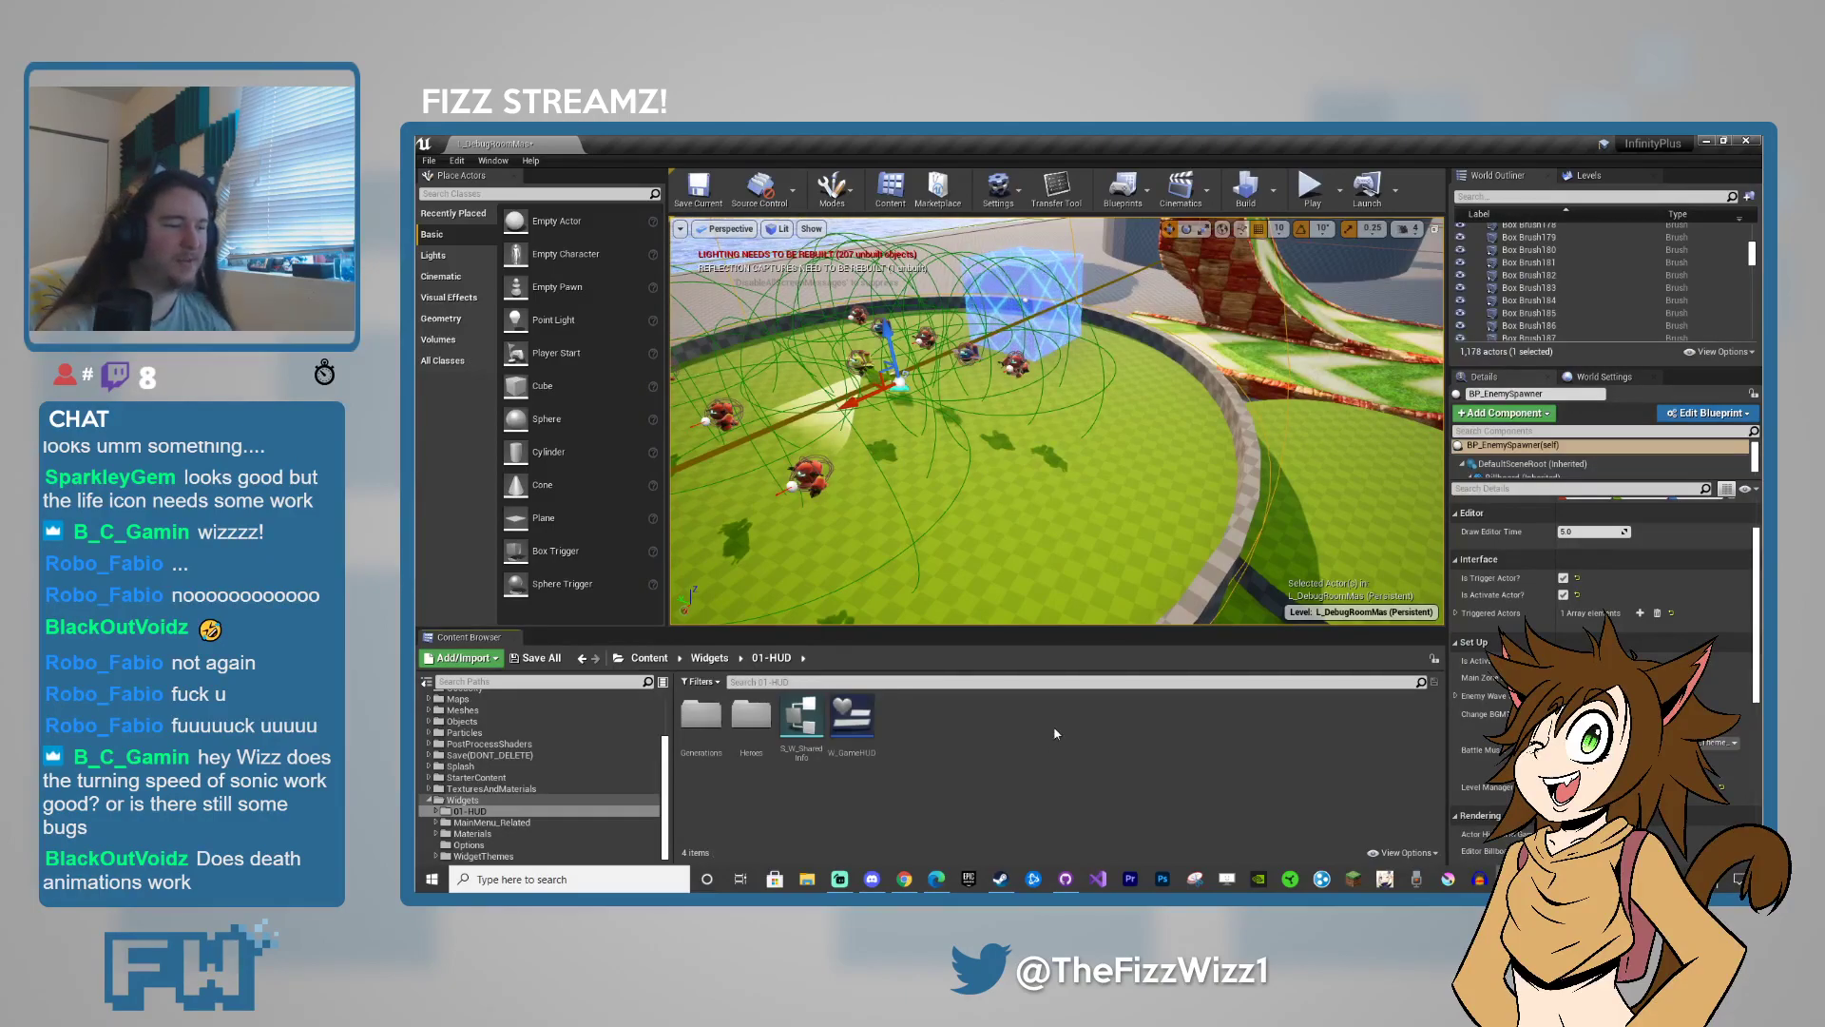
{"action": "left_click", "coordinate": [431, 802]}
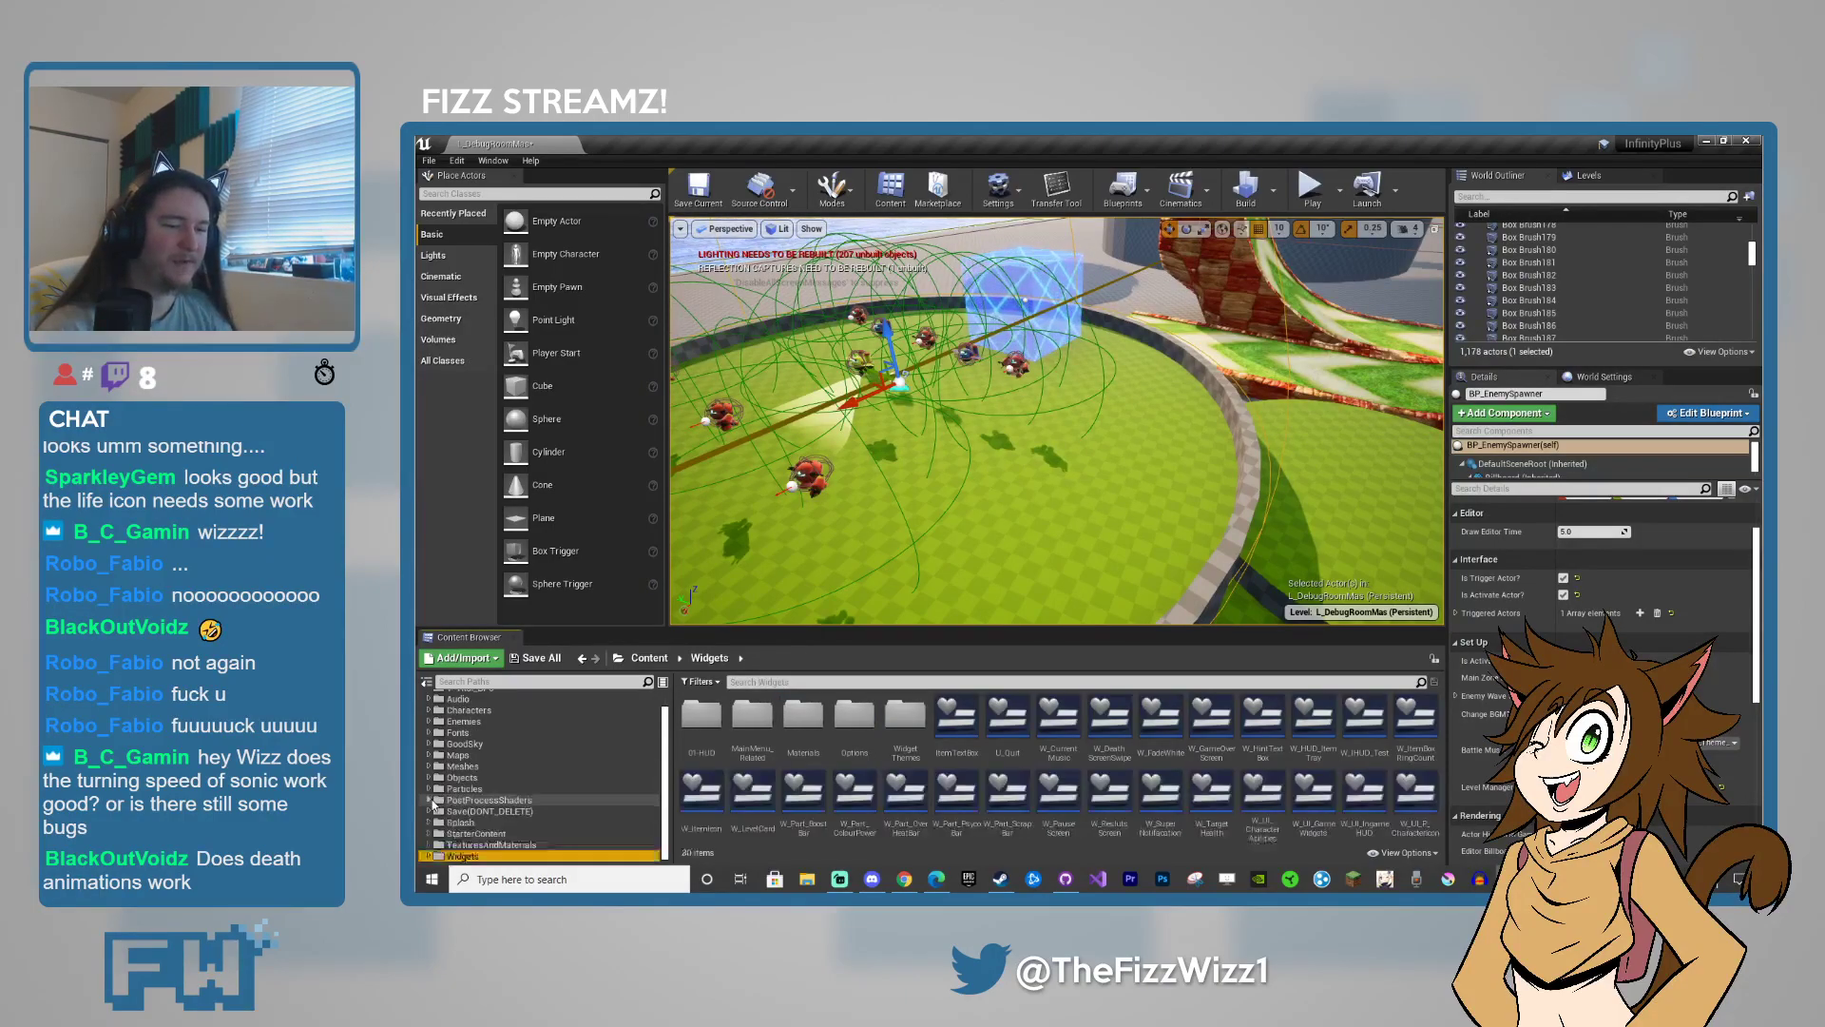
{"action": "scroll", "coordinate": [466, 751], "scroll_direction": "up", "scroll_amount": 2}
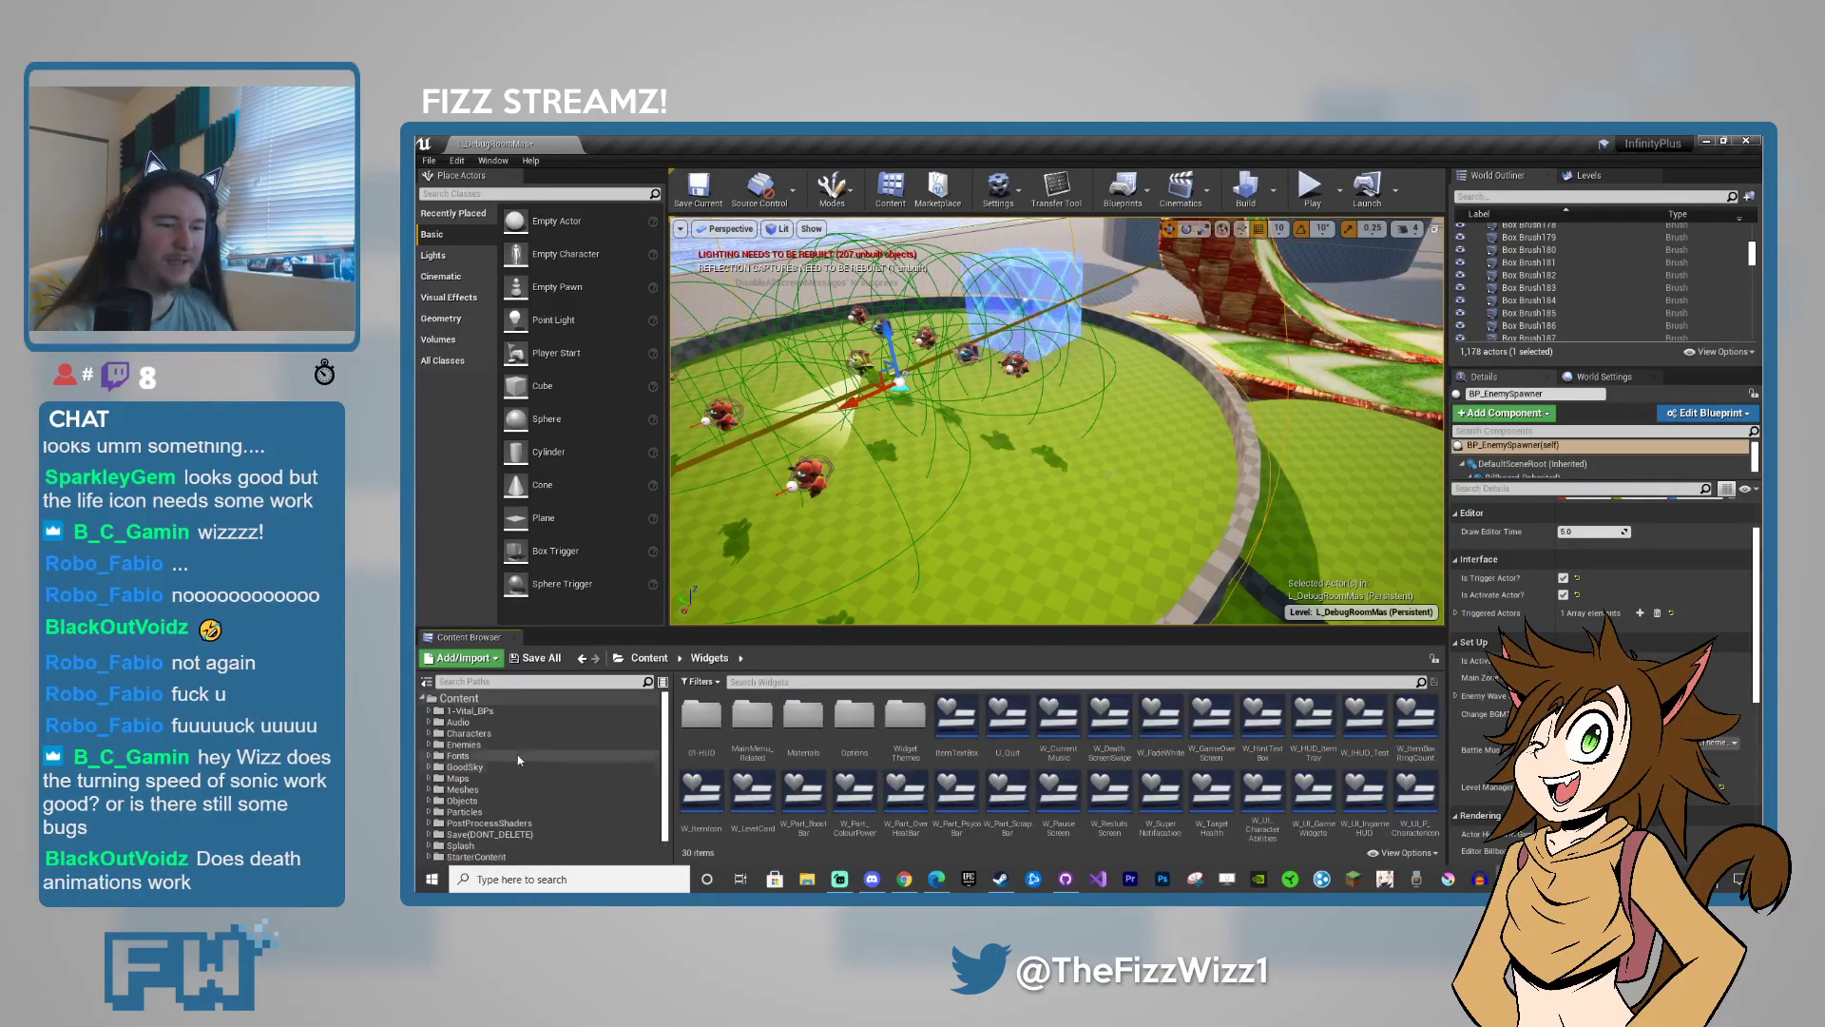
{"action": "left_click", "coordinate": [464, 723]}
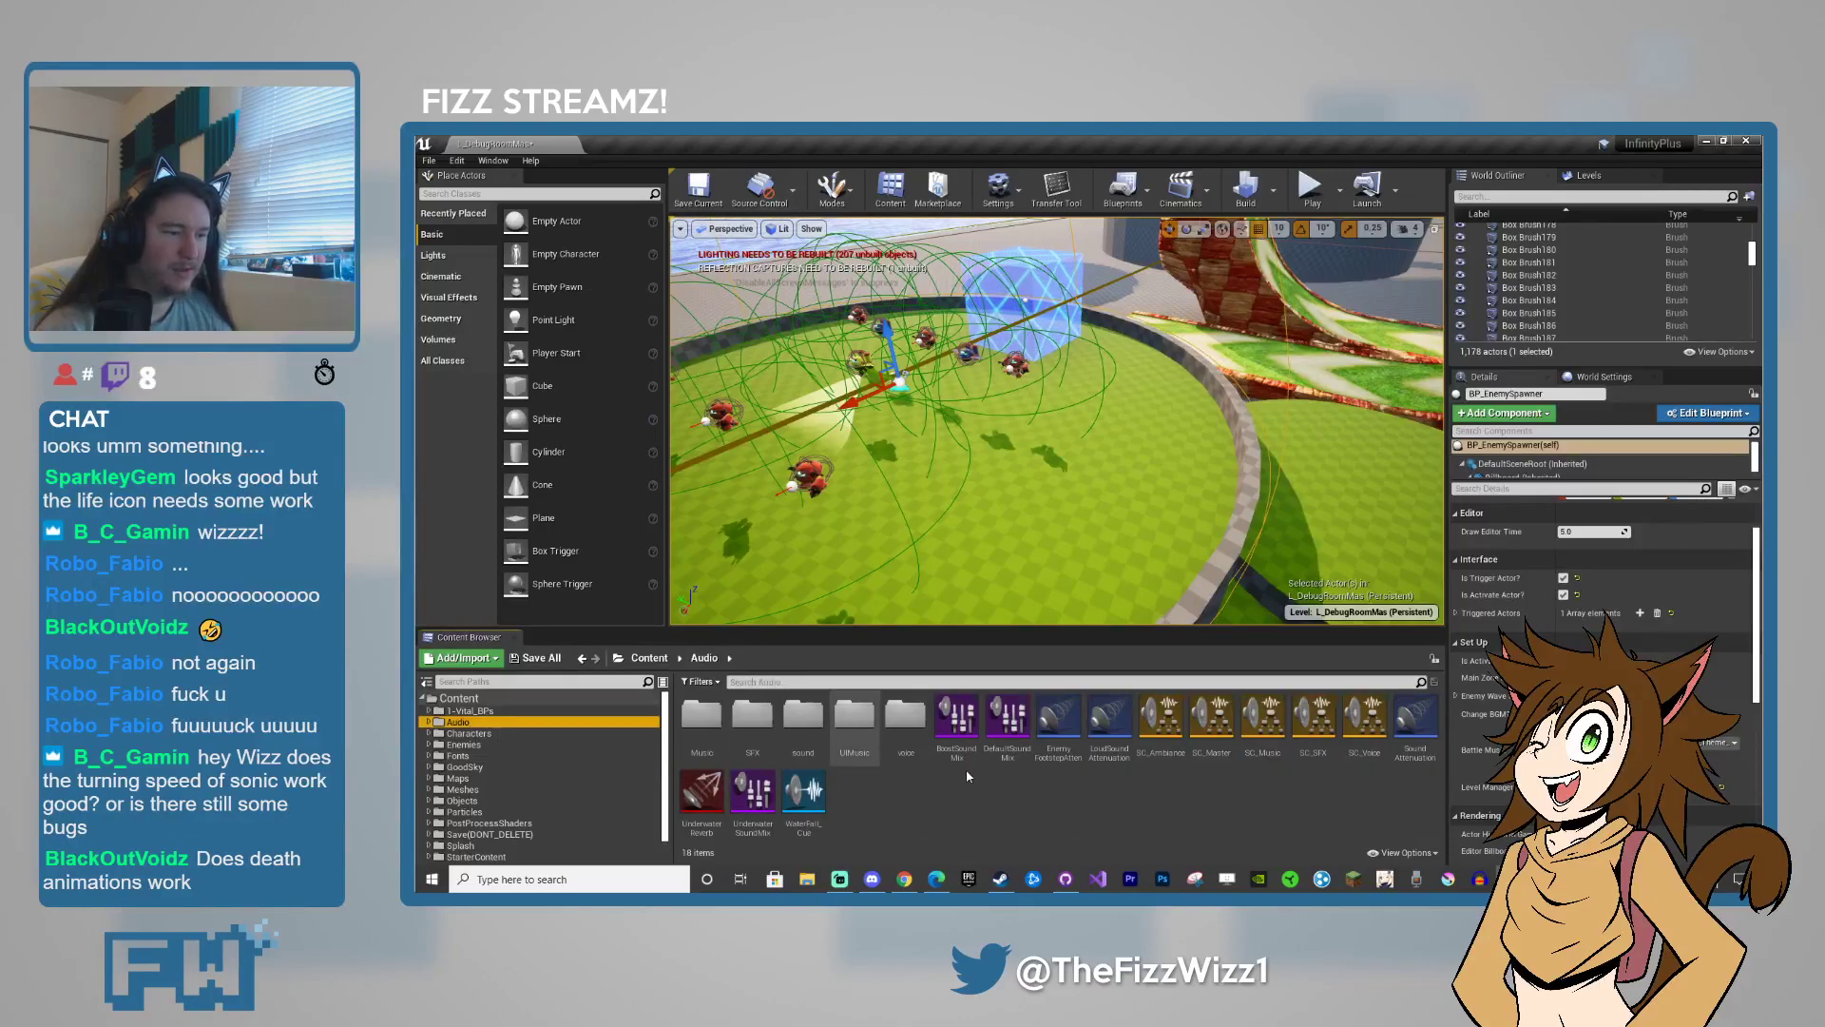
{"action": "left_click", "coordinate": [719, 739]}
{"action": "double_click", "coordinate": [720, 740]}
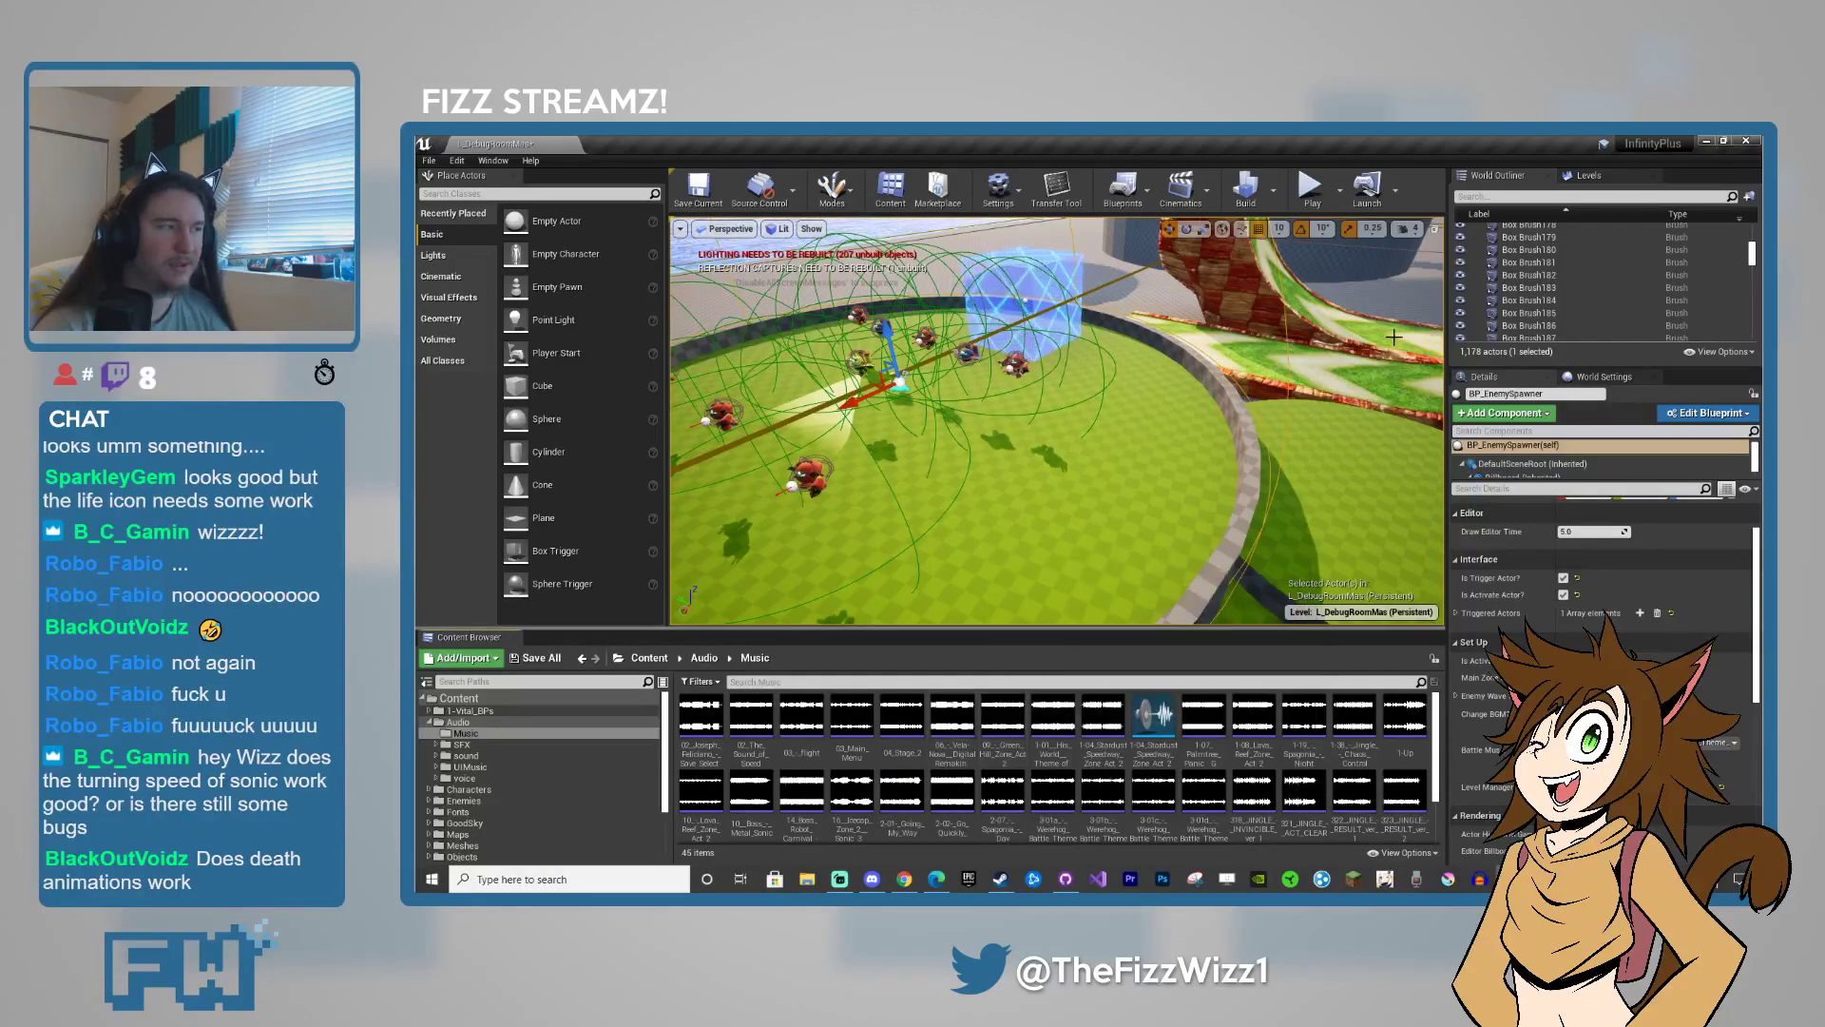
- Start a play session and run Sonic through the debug room, across the grass and out onto the open checkered plain
{"action": "key", "text": "alt+p"}
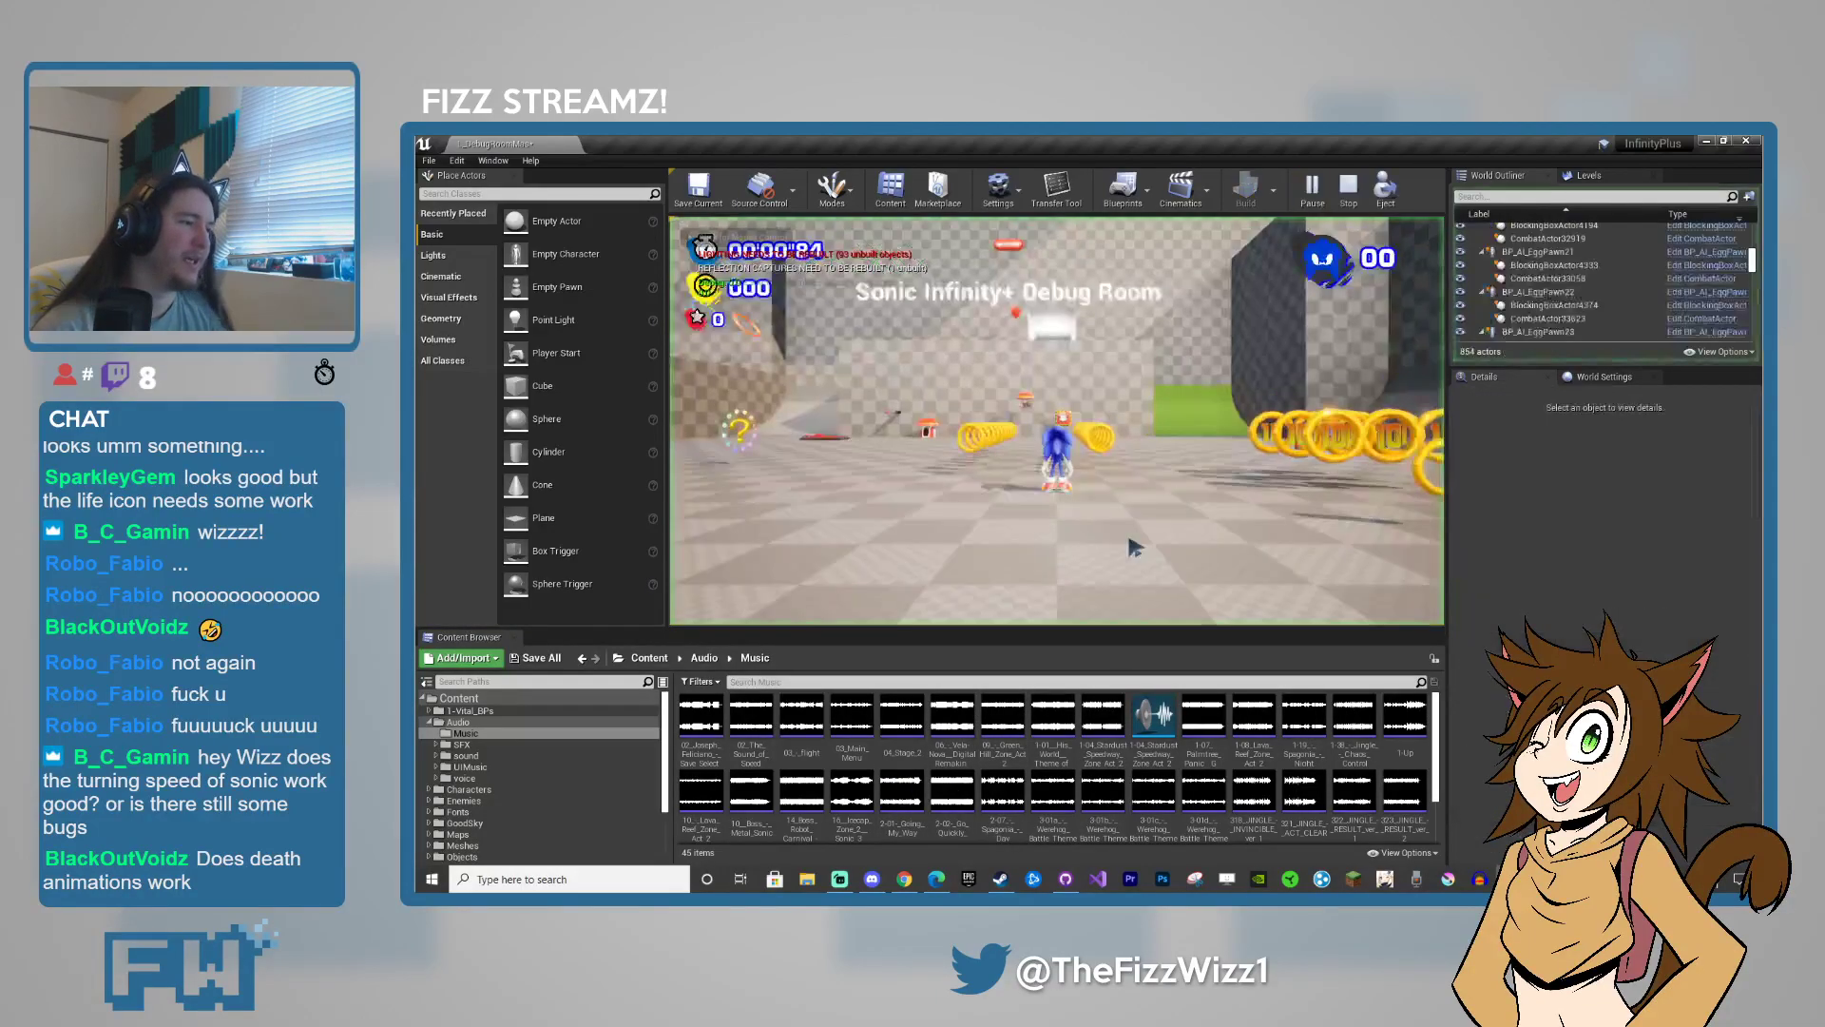
{"action": "key", "text": "w"}
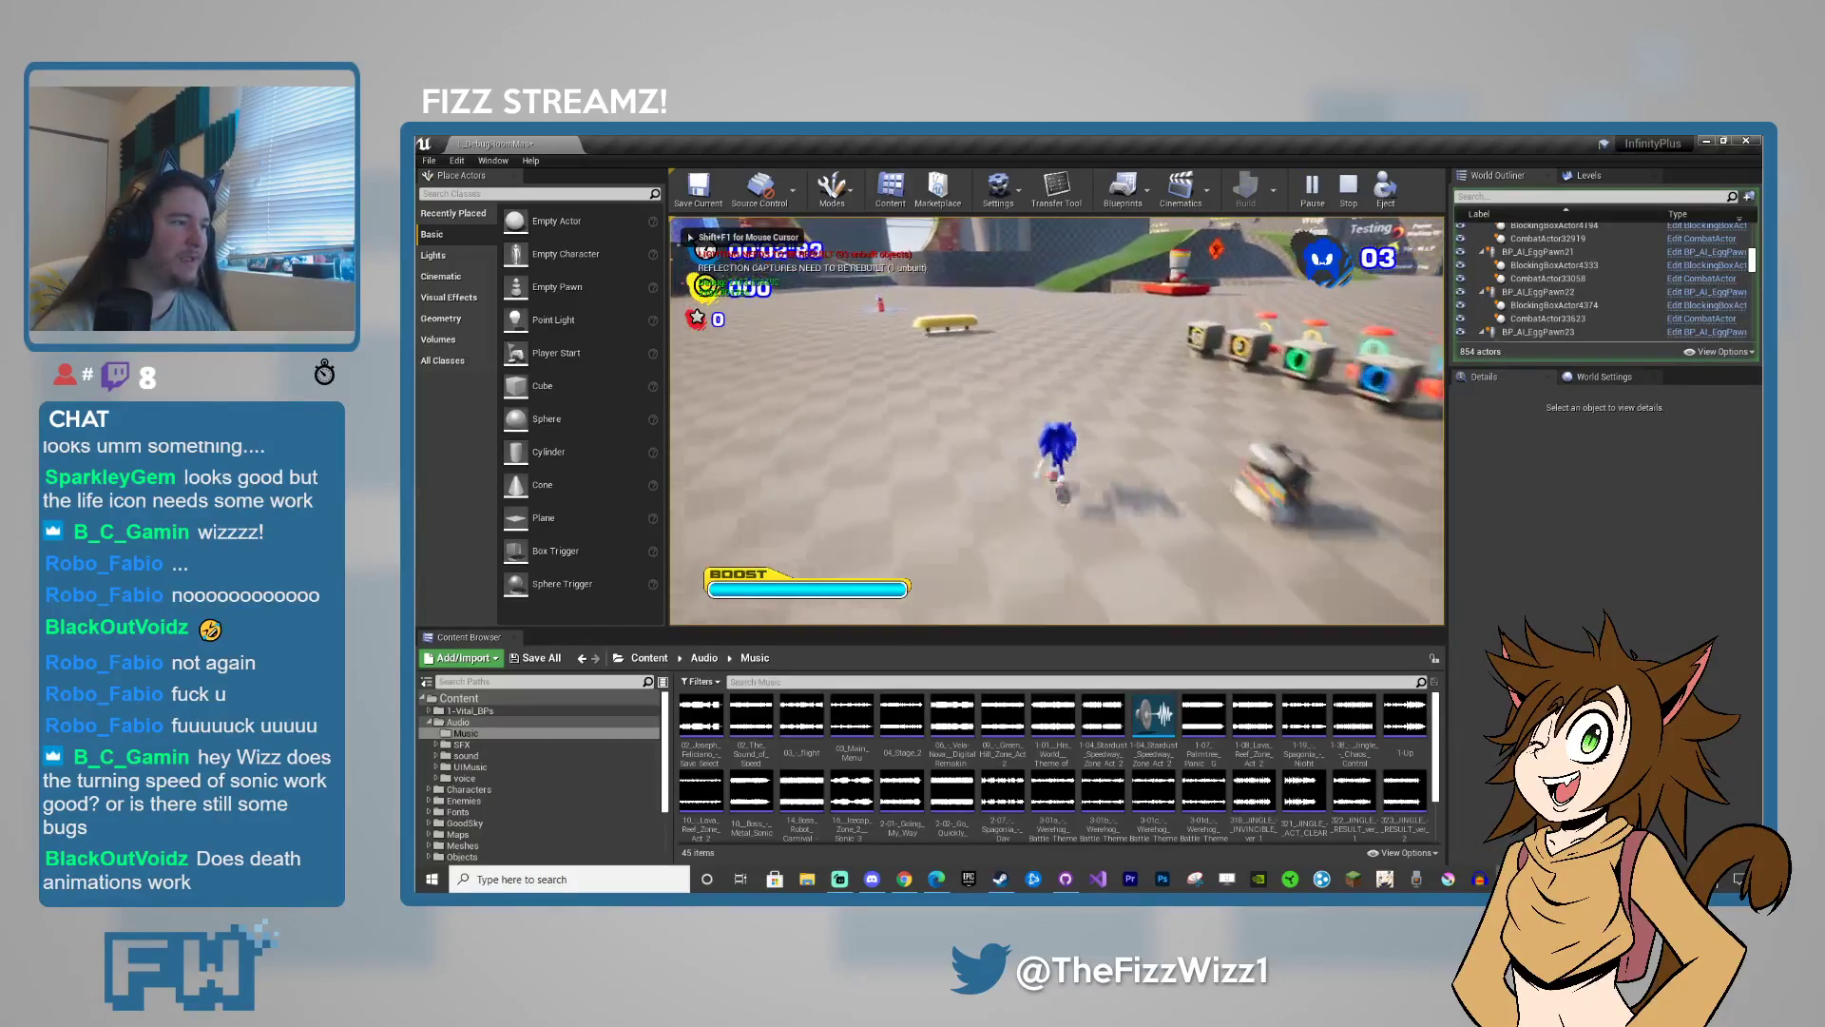
{"action": "key", "text": "w"}
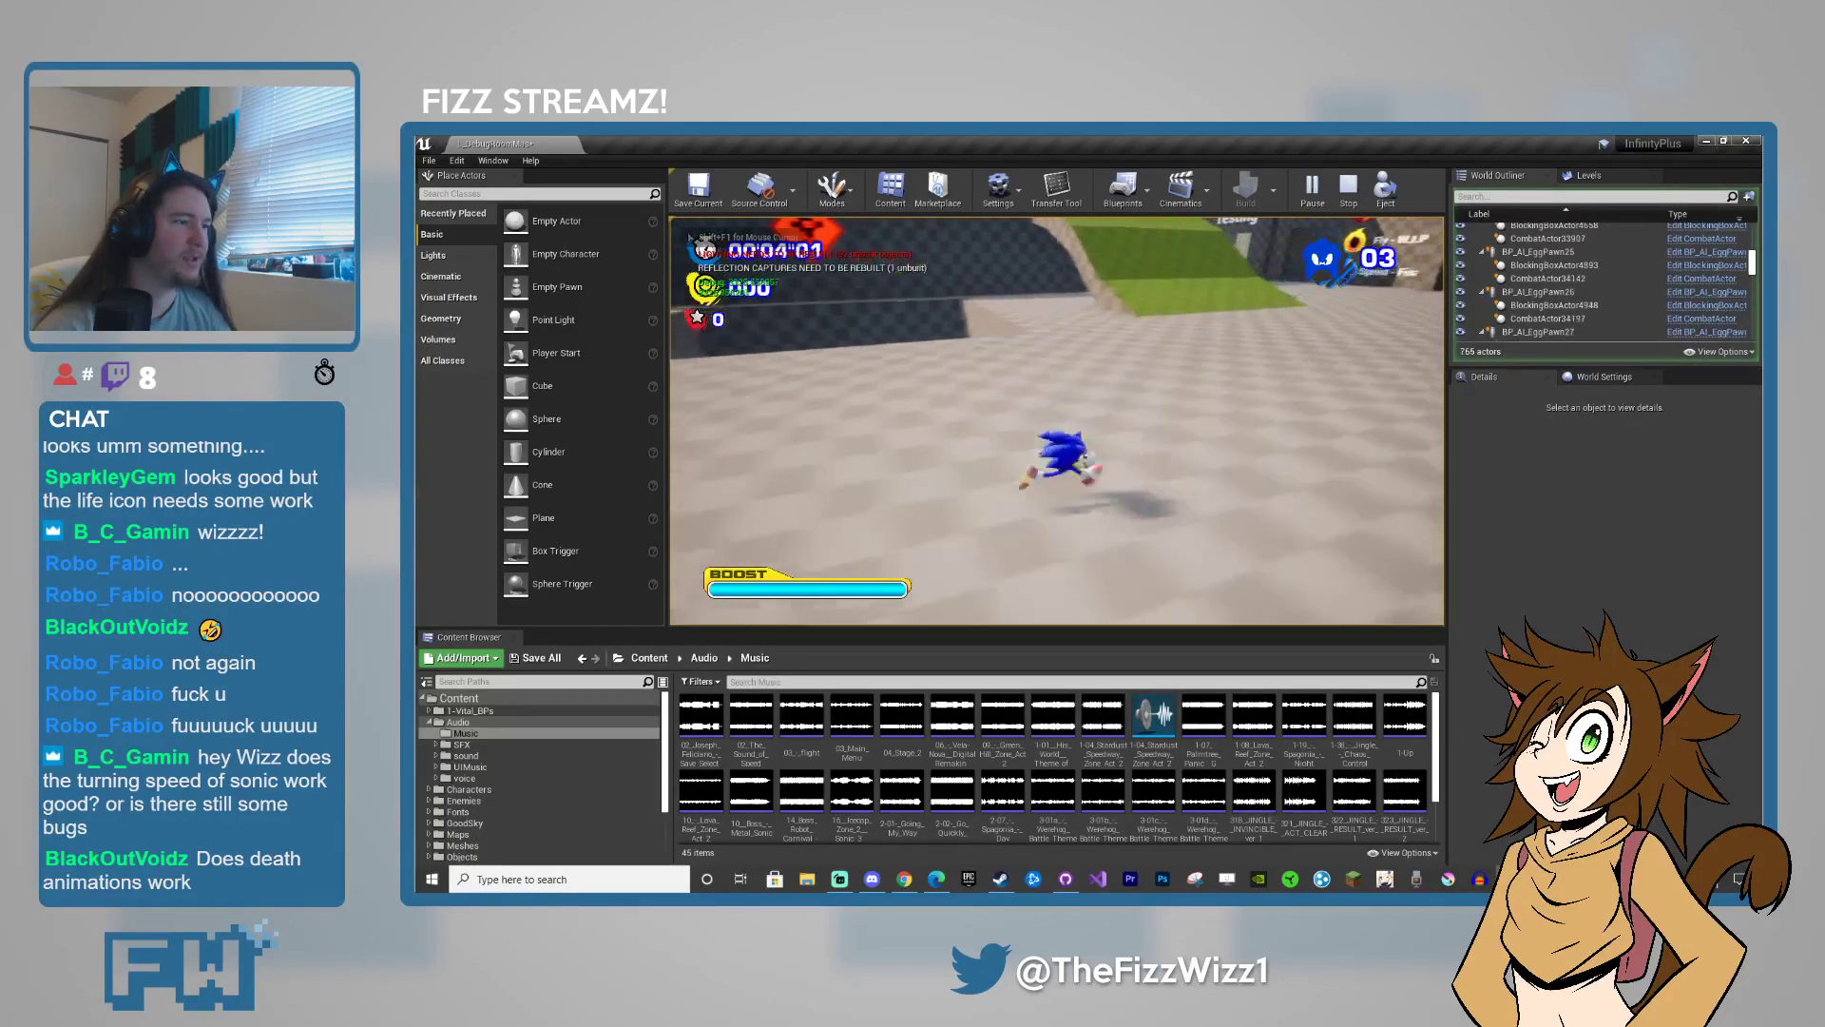
{"action": "key", "text": "w"}
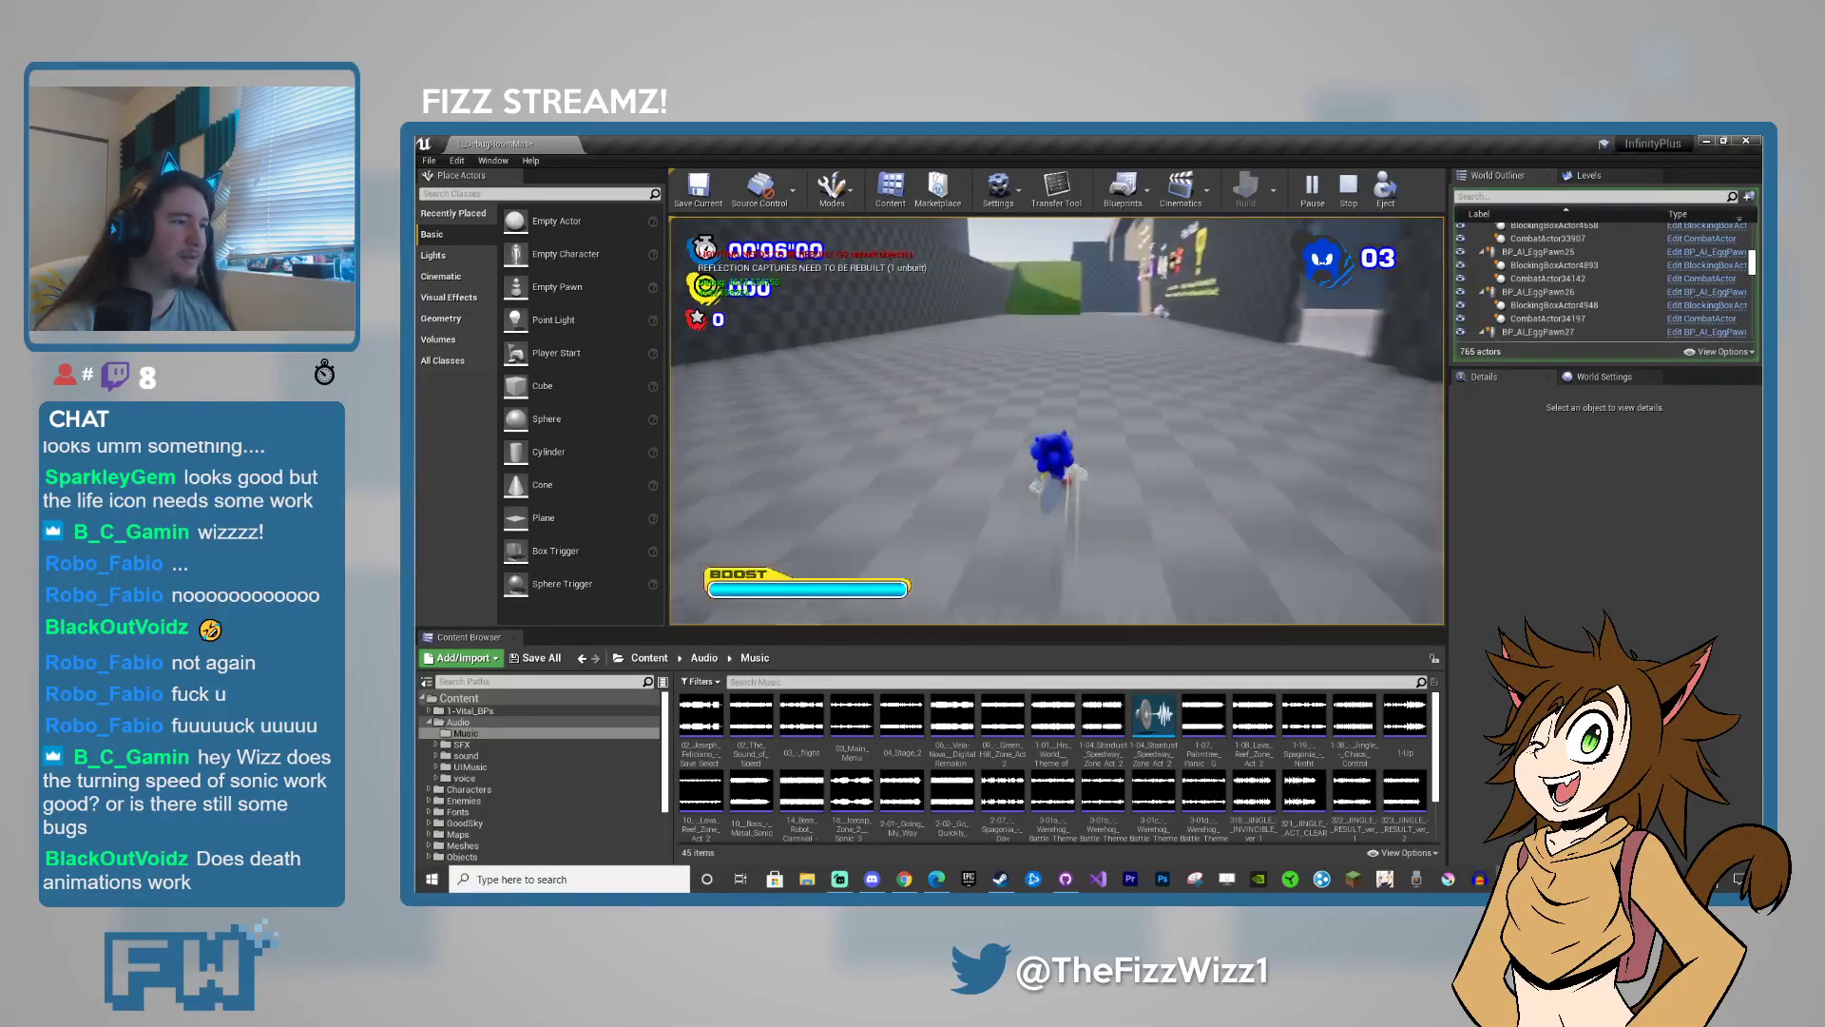
{"action": "key", "text": "w"}
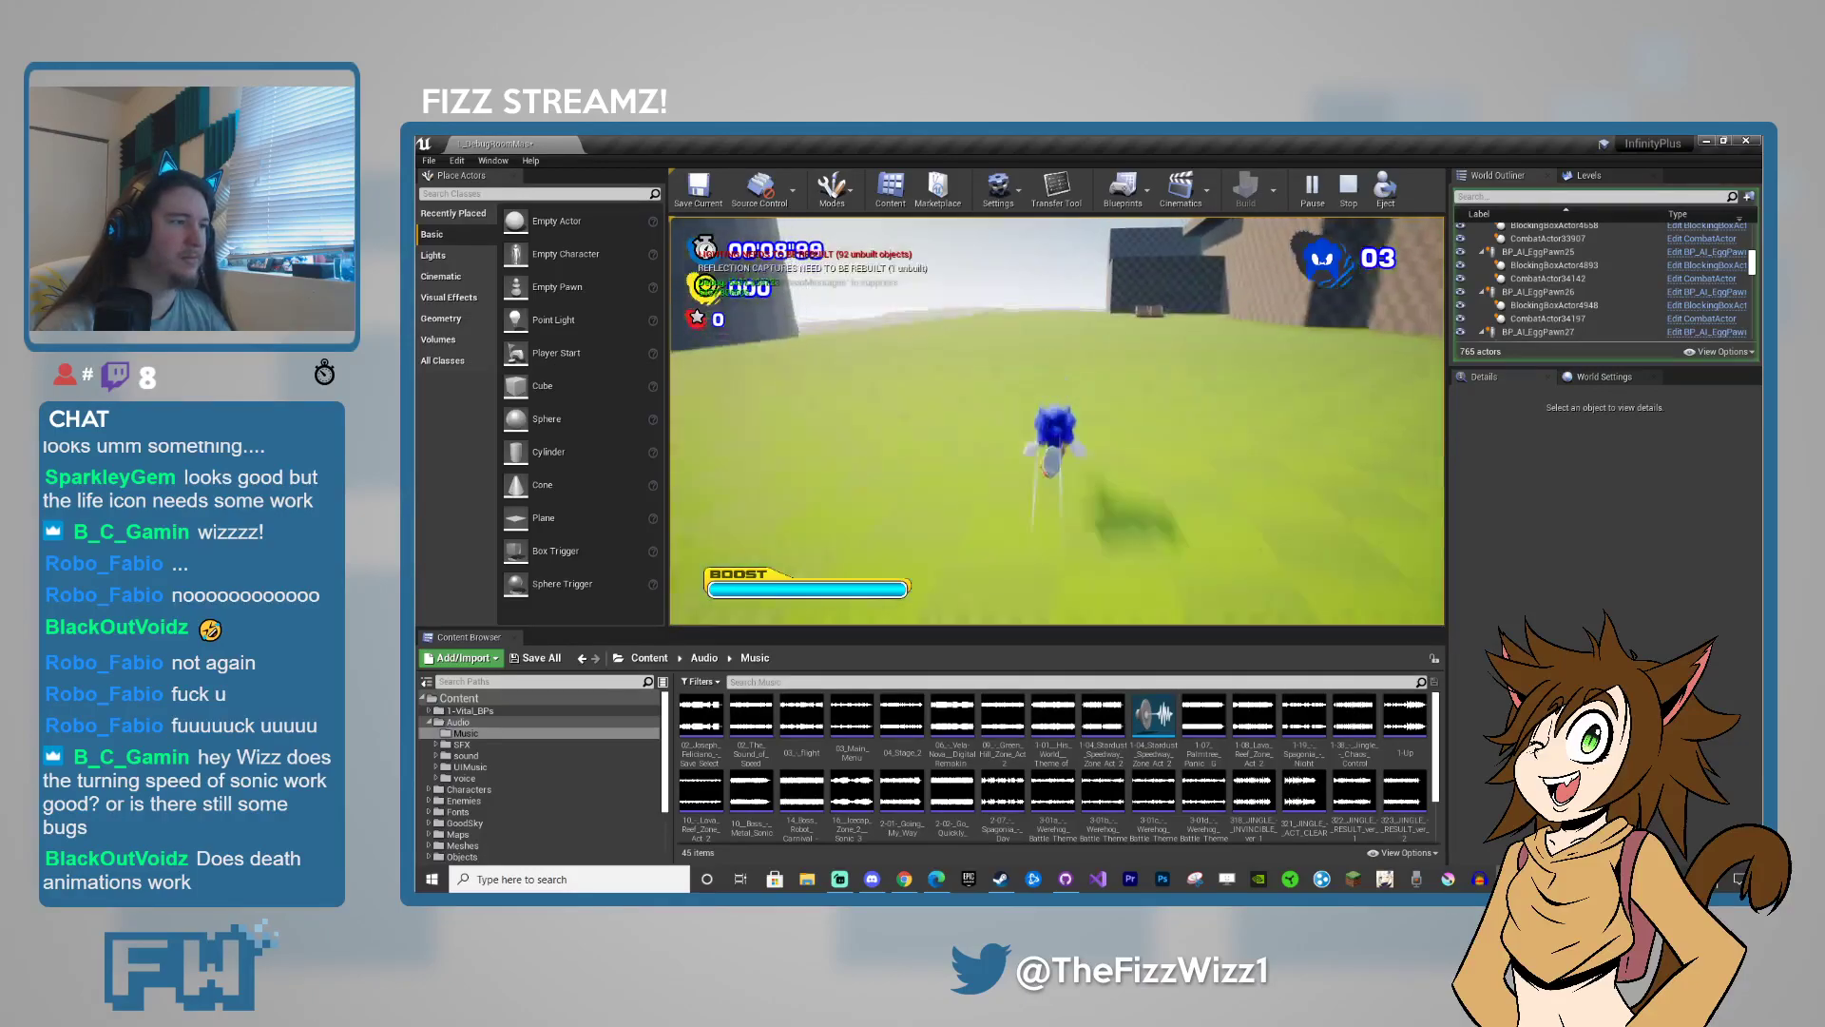
{"action": "key", "text": "w"}
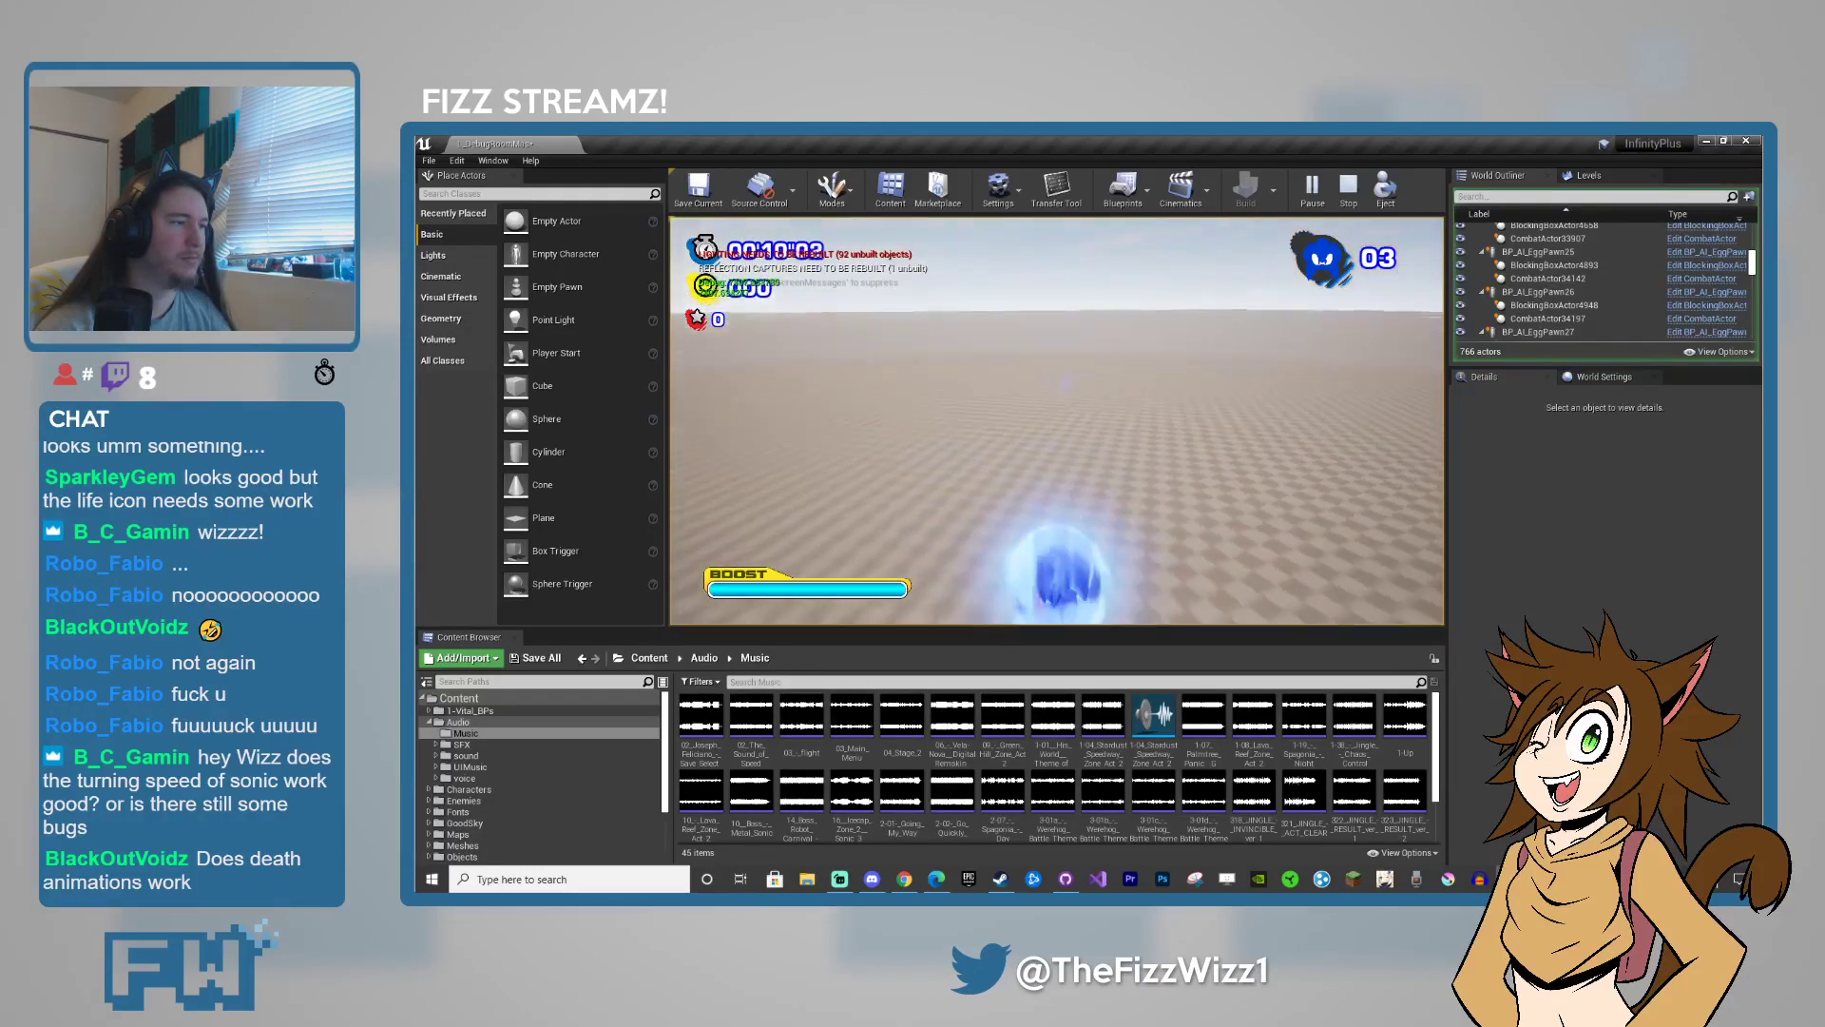
{"action": "key", "text": "w"}
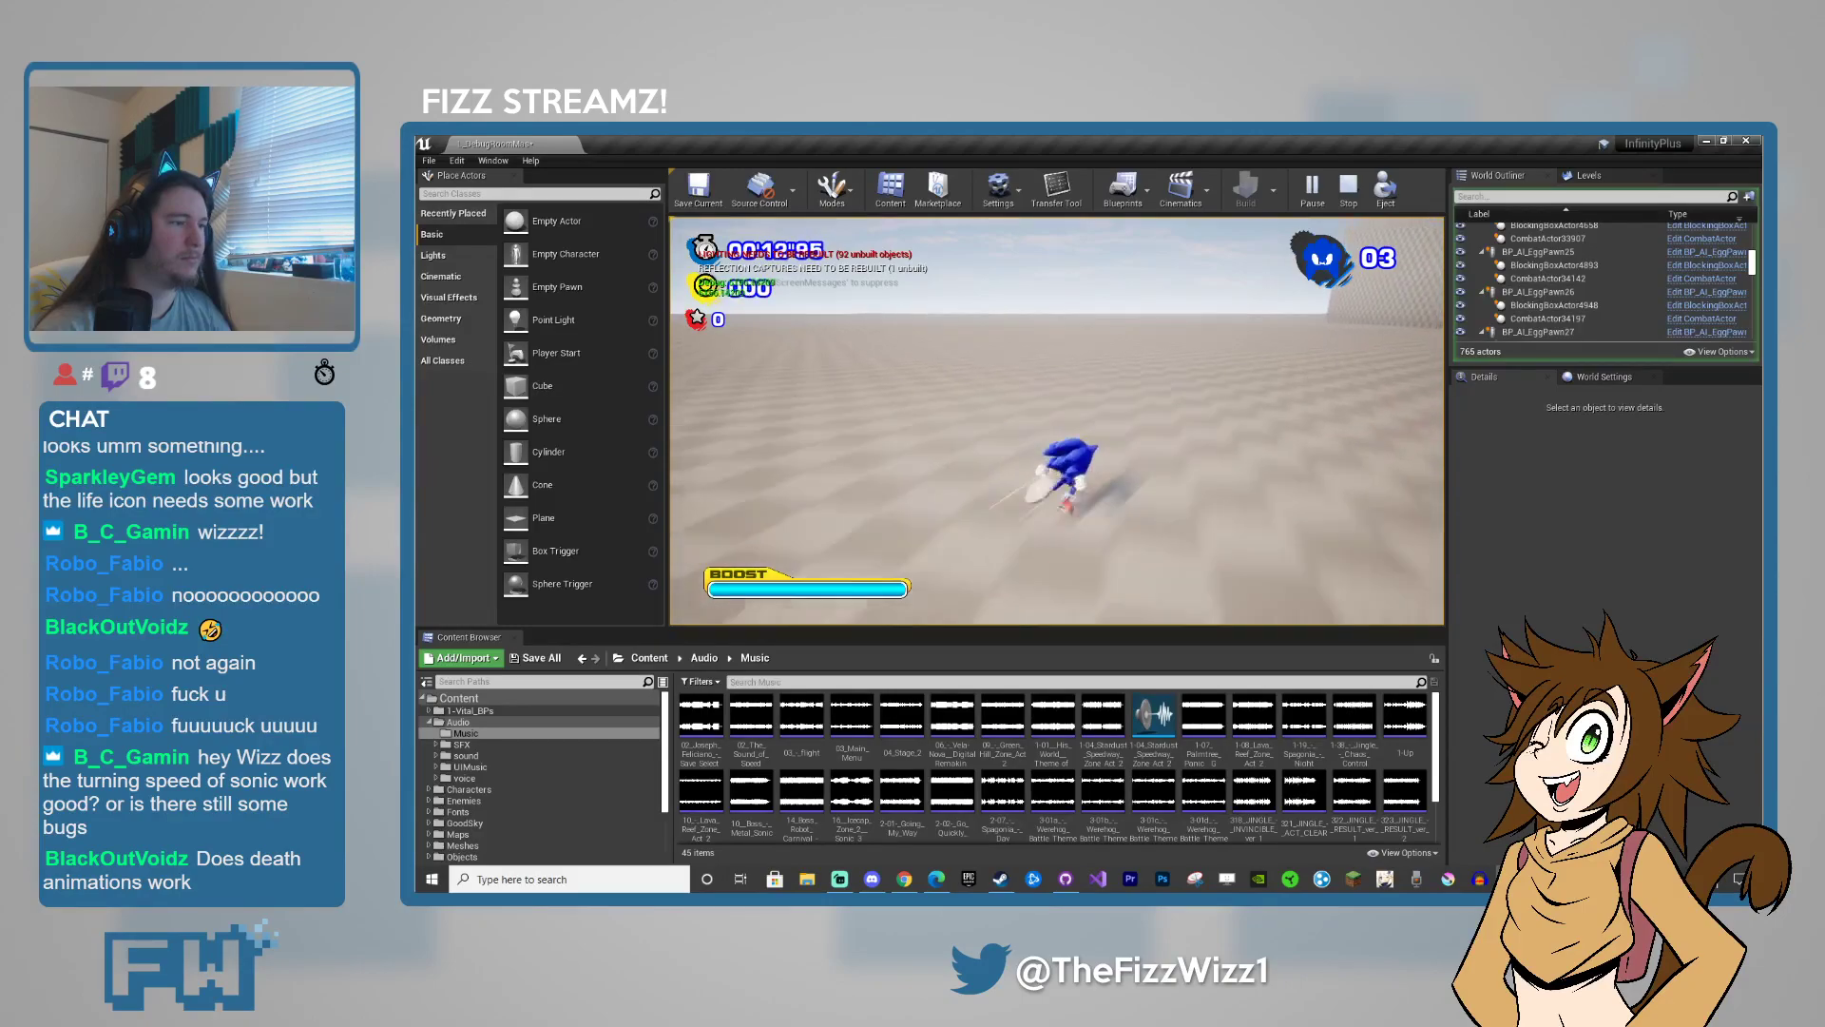
- Run Sonic in wide curves and sharp turns across the open checkered plain to test his turning at speed
{"action": "key", "text": "w"}
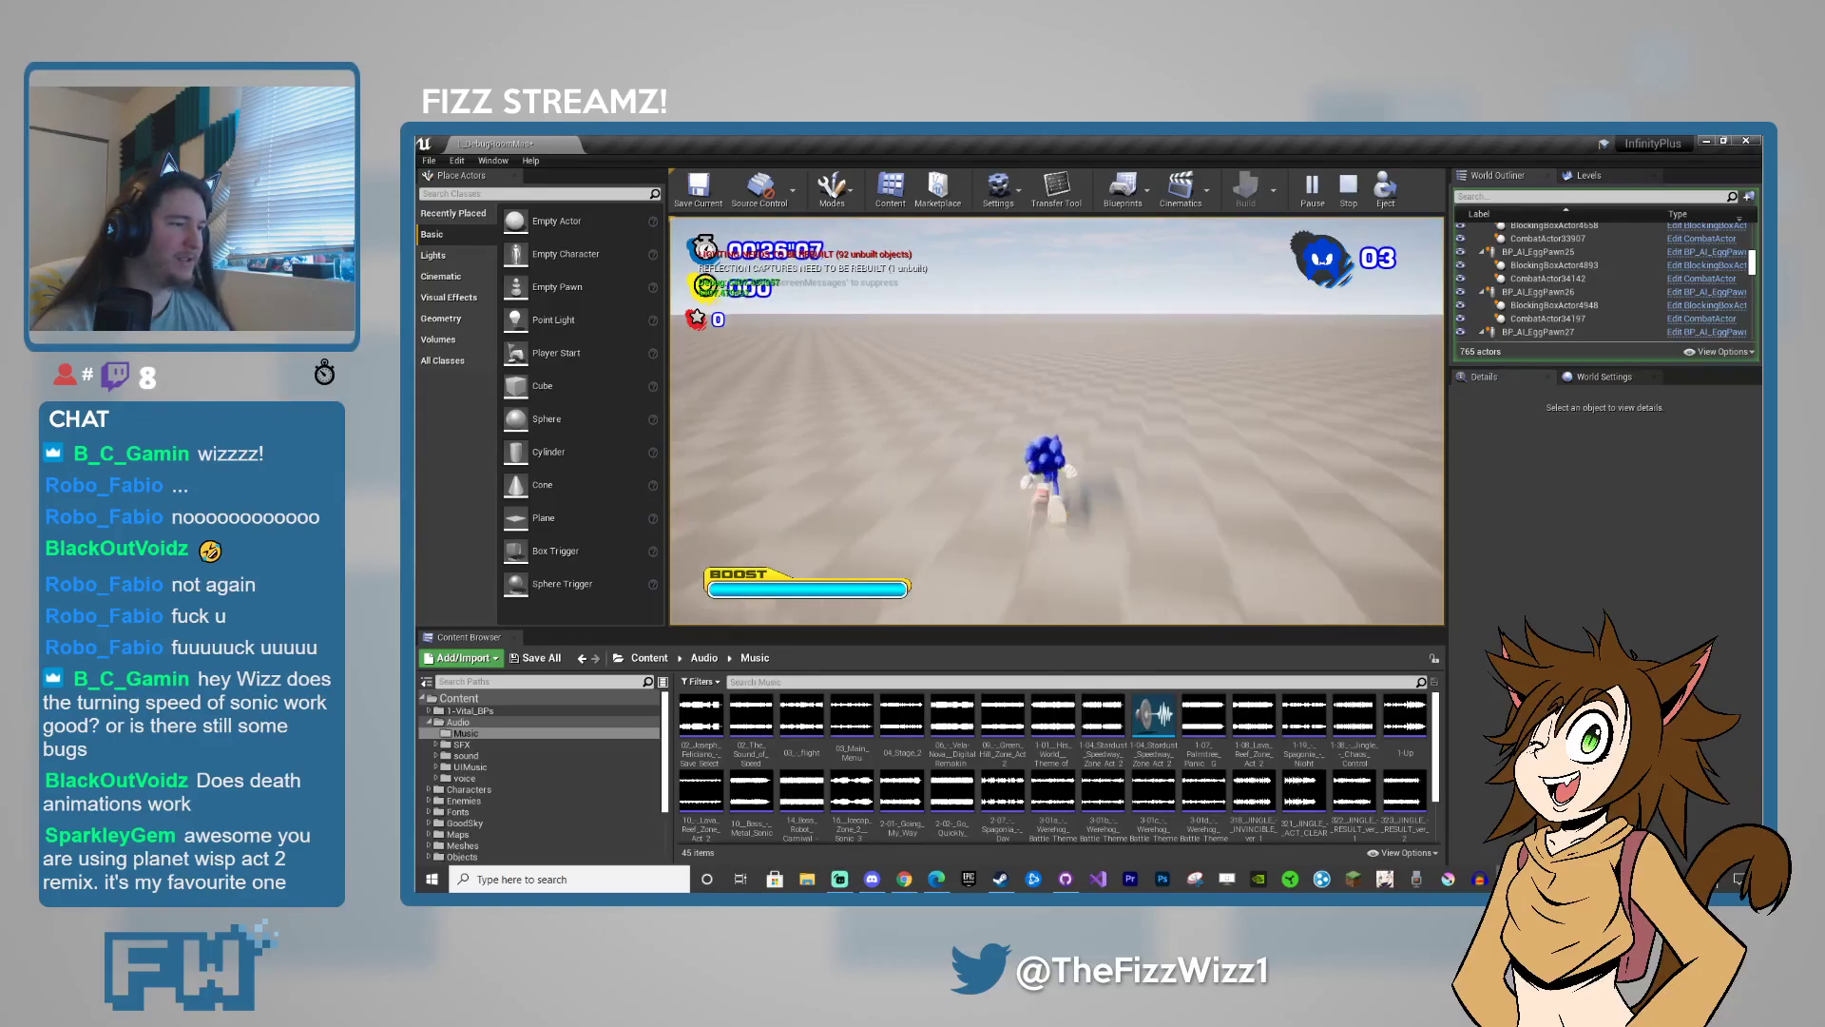
{"action": "key", "text": "w"}
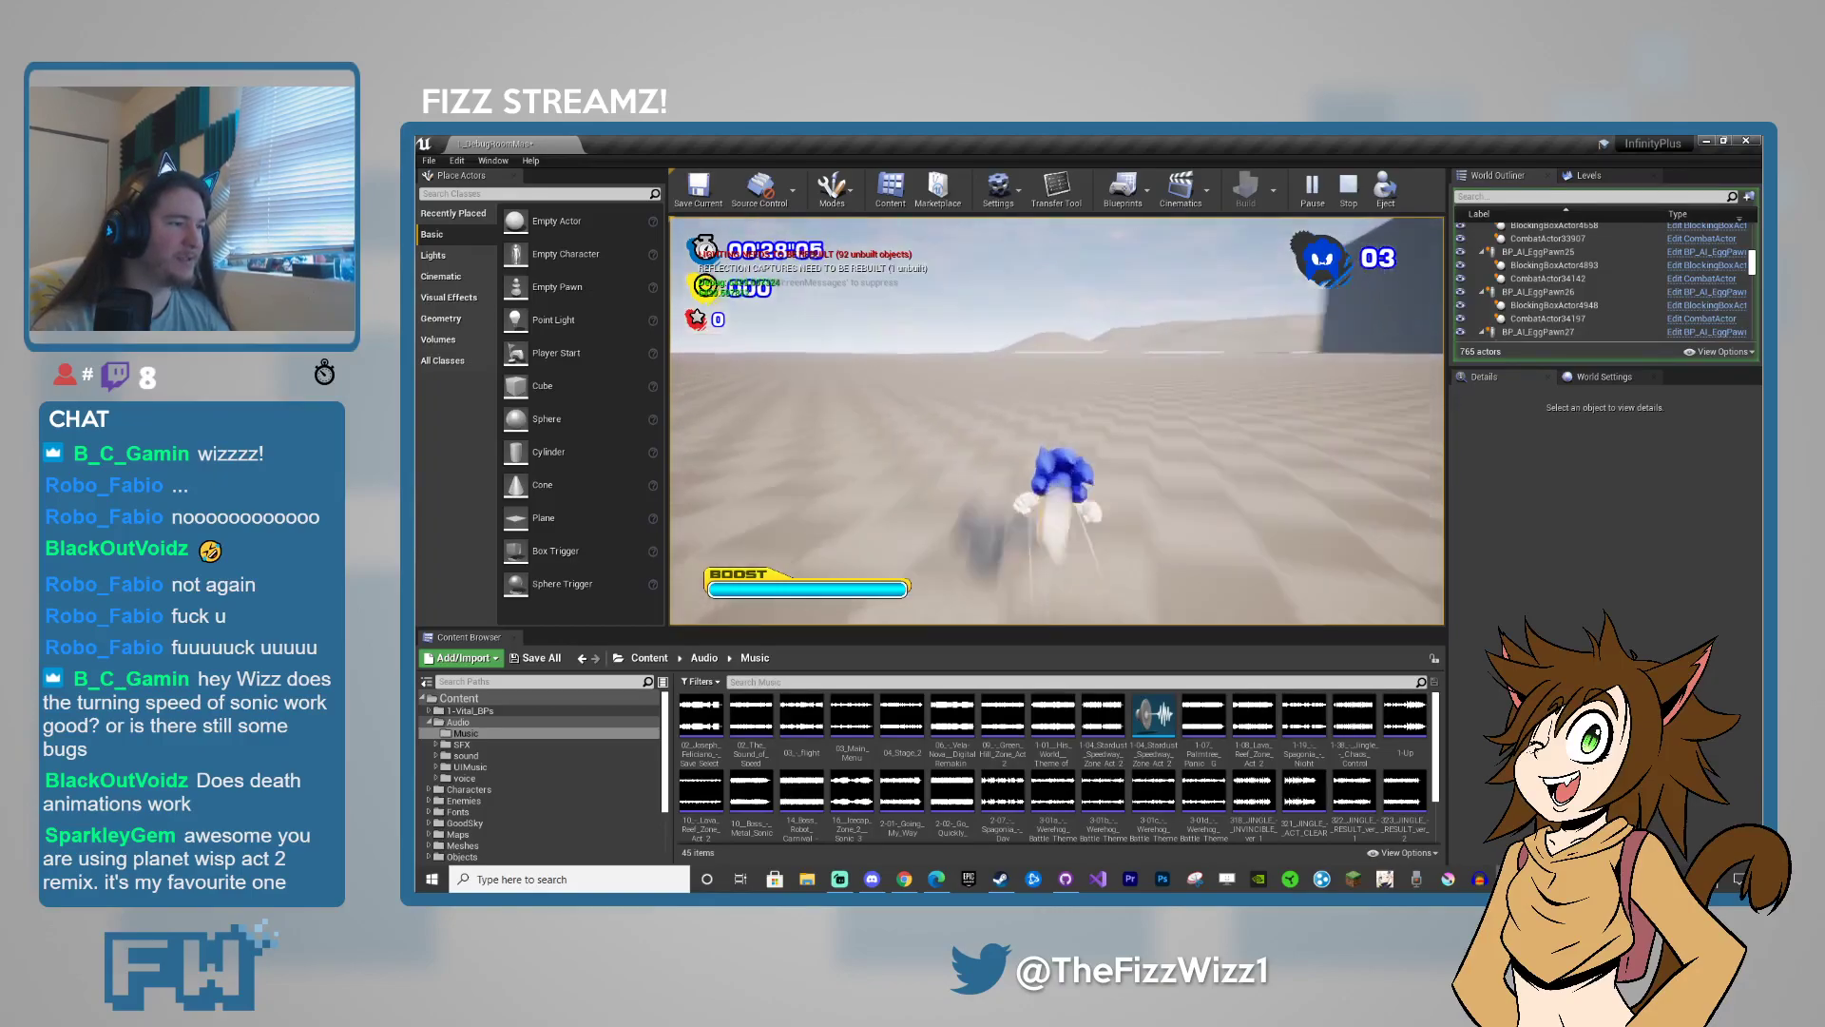
{"action": "key", "text": "w"}
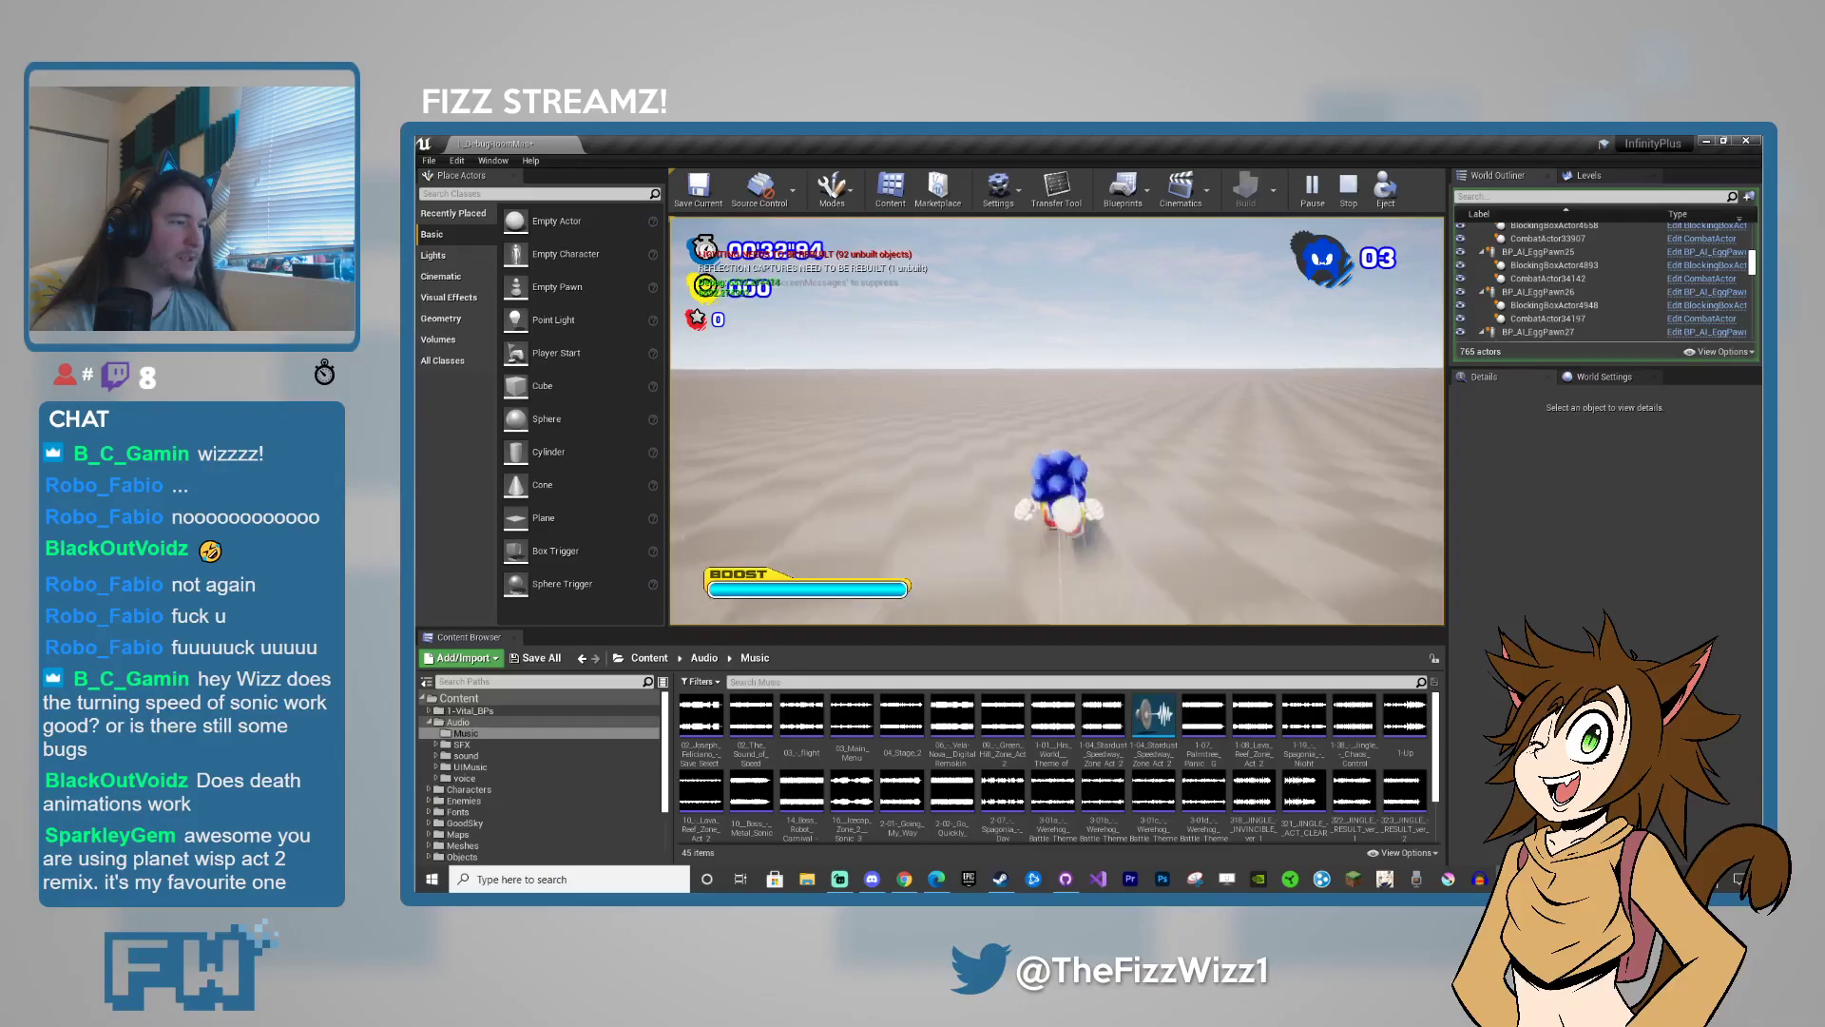
{"action": "key", "text": "w"}
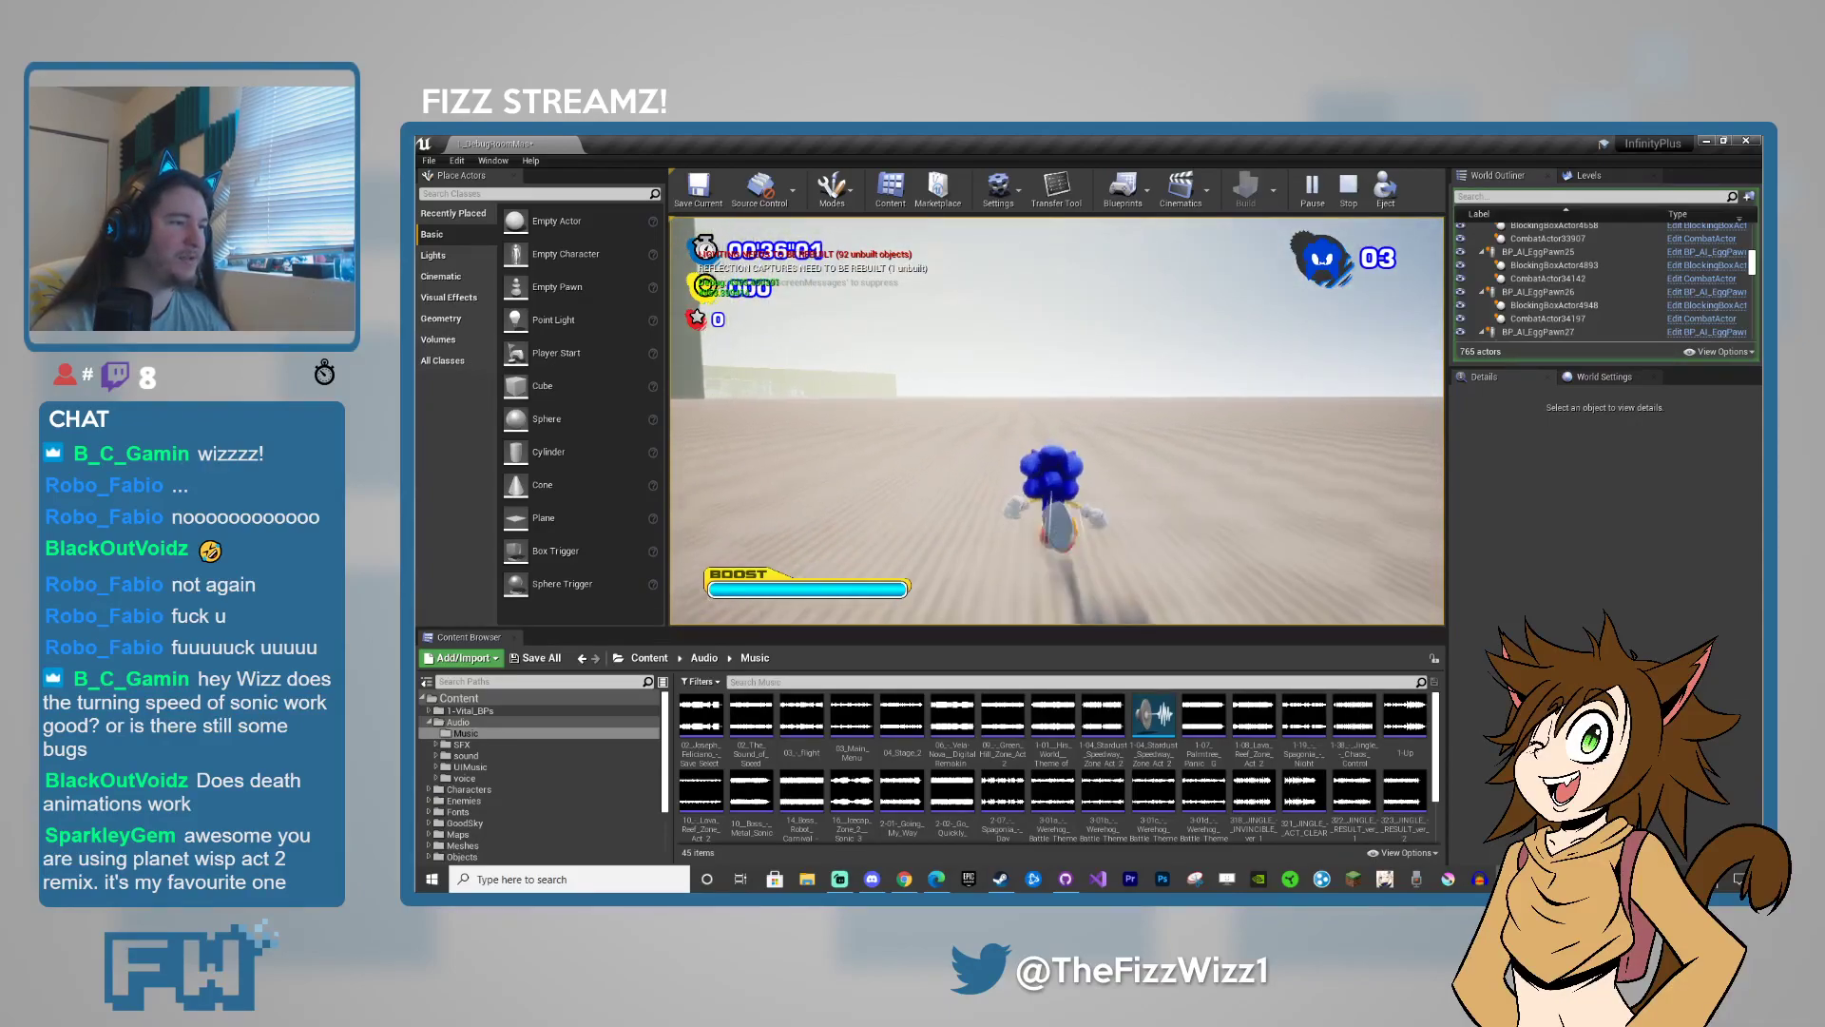
{"action": "key", "text": "w"}
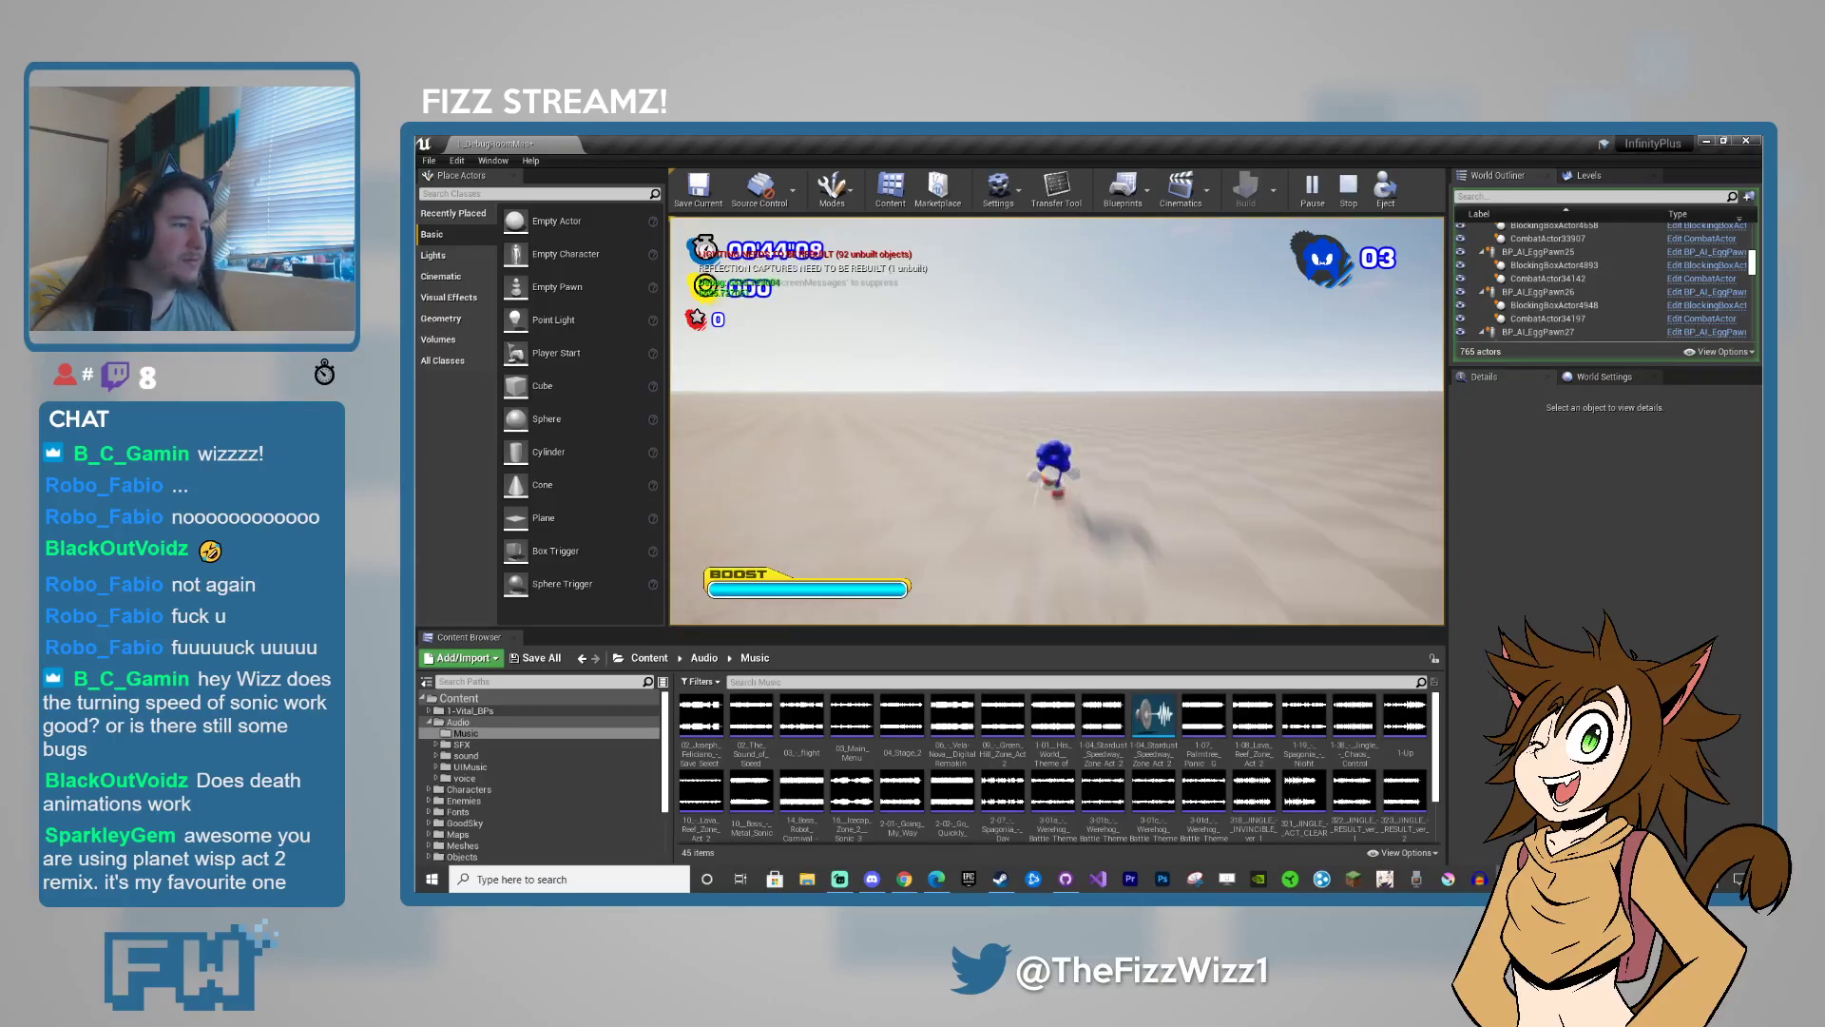
{"action": "key", "text": "w"}
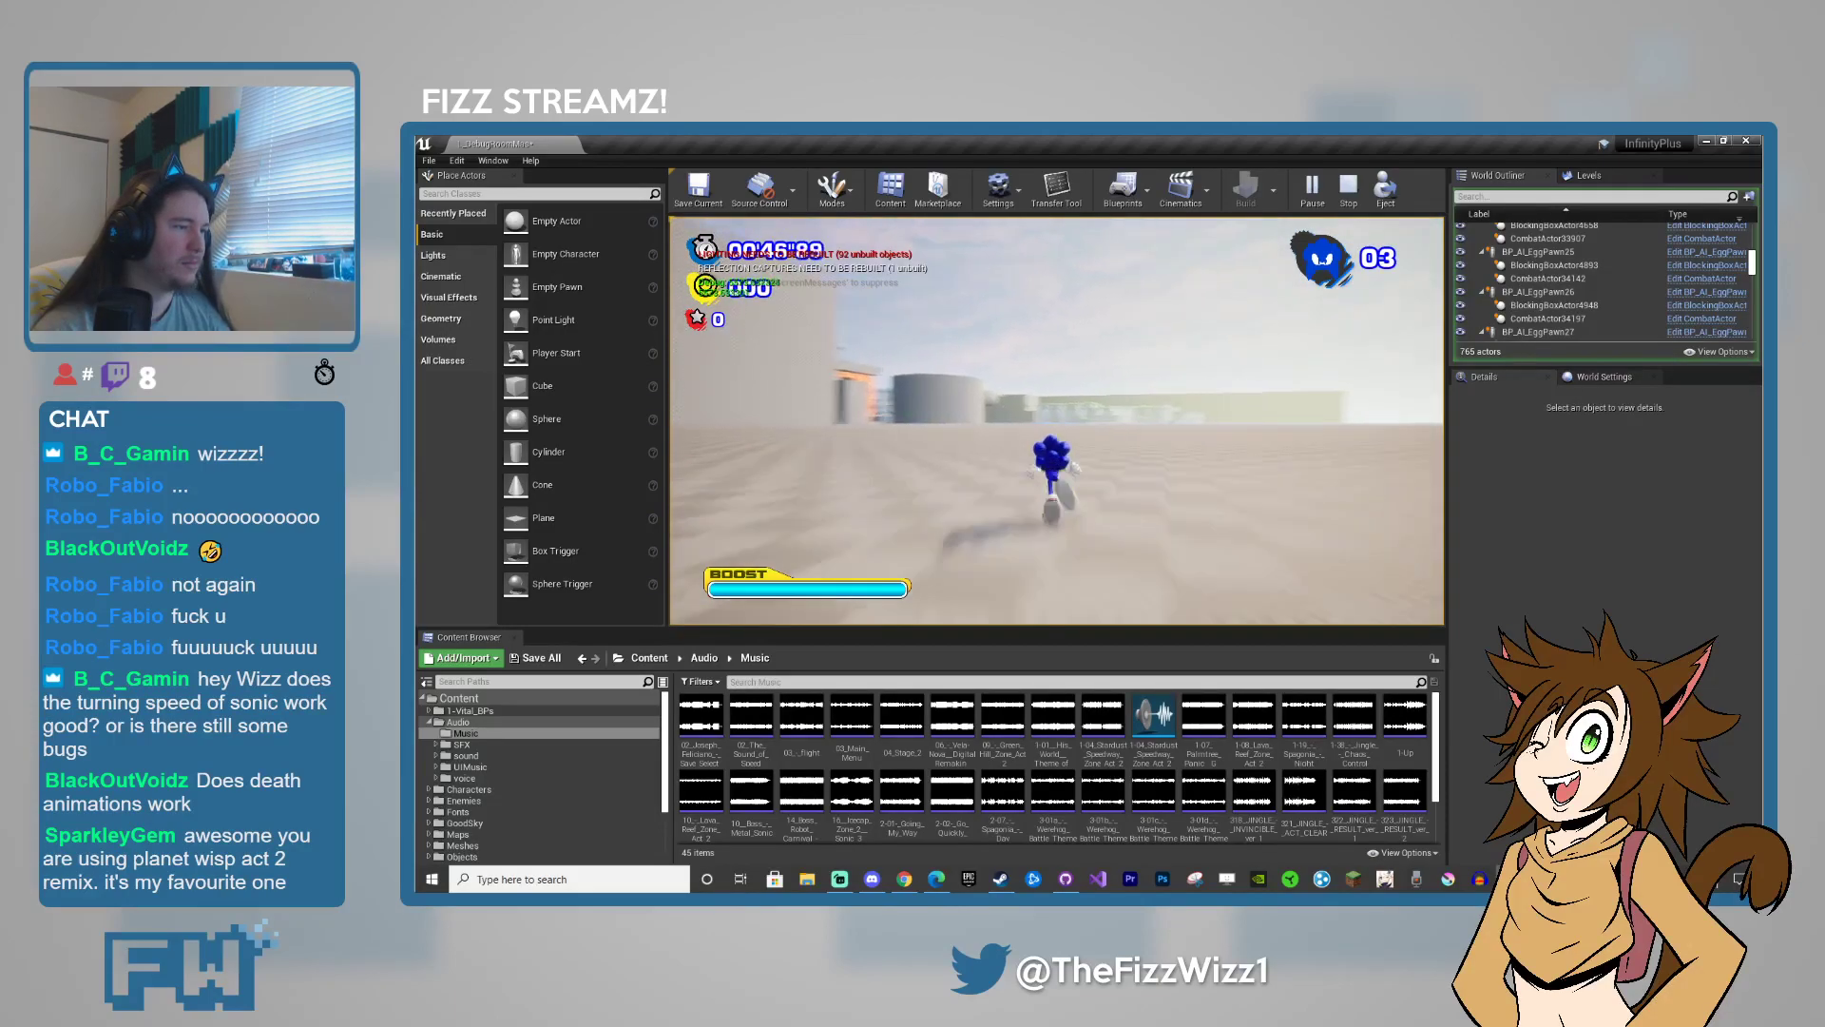
{"action": "key", "text": "w"}
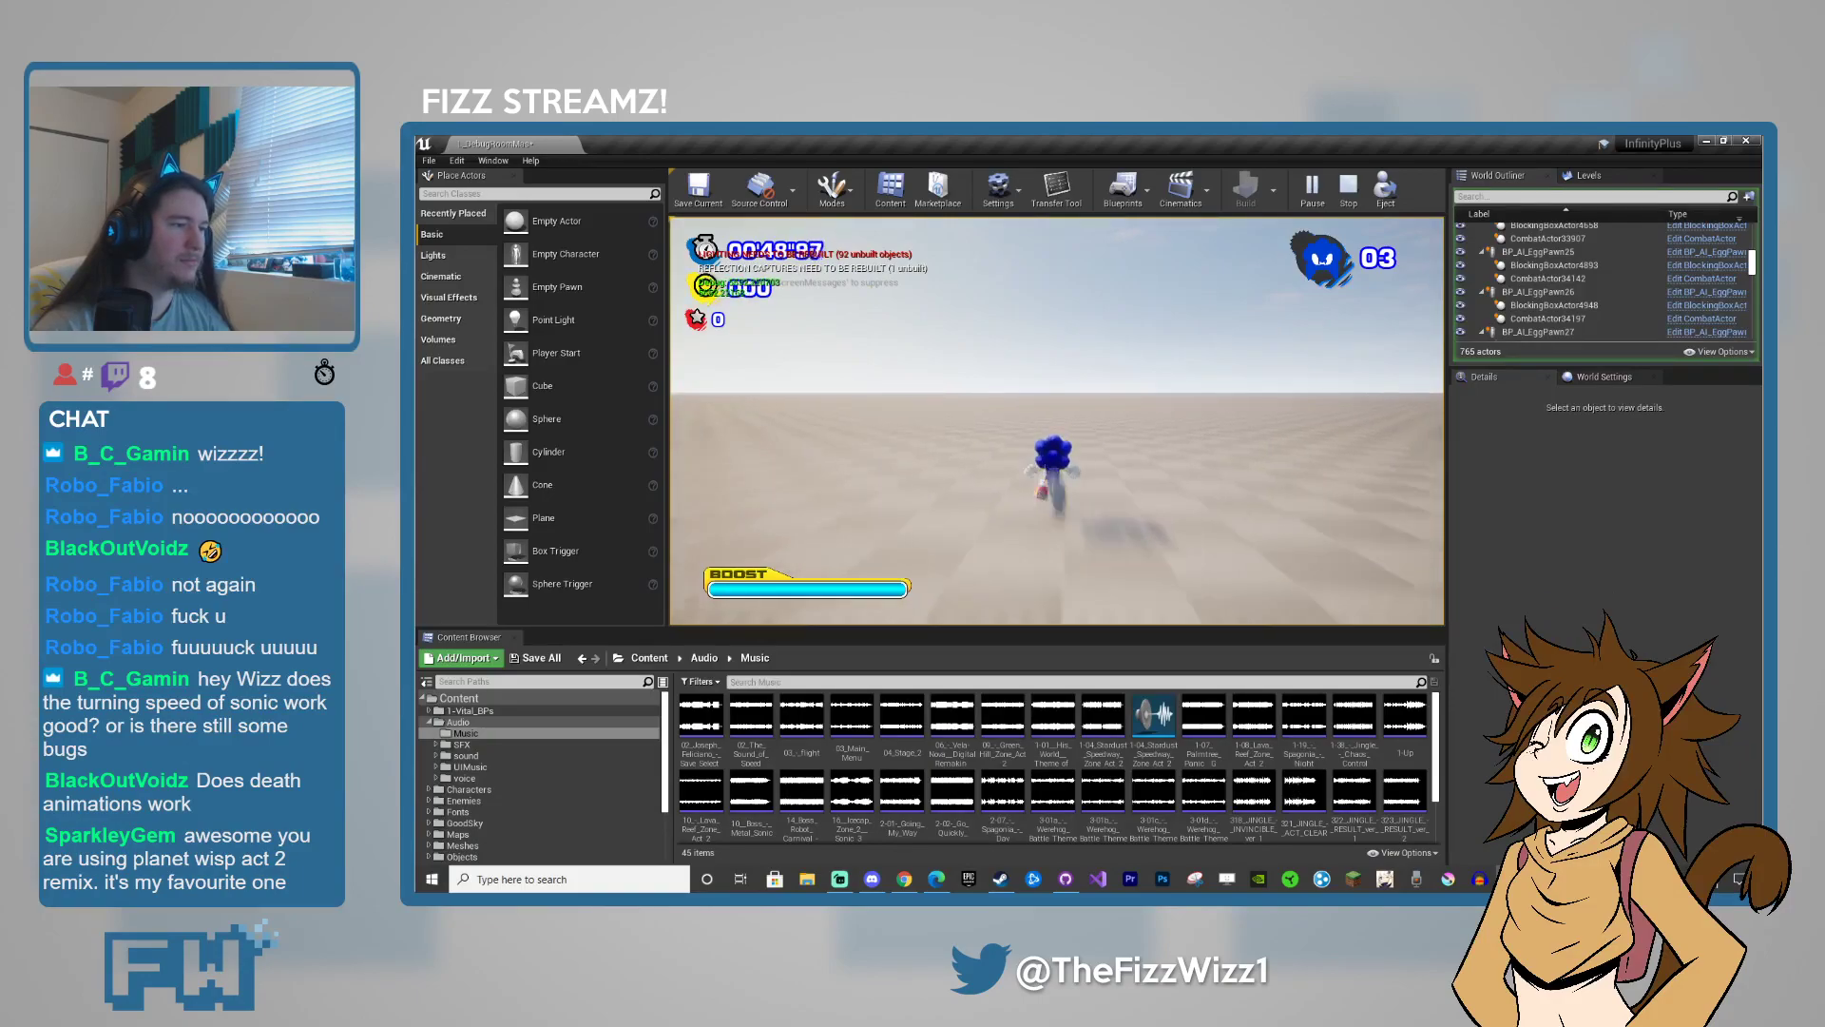
{"action": "key", "text": "w"}
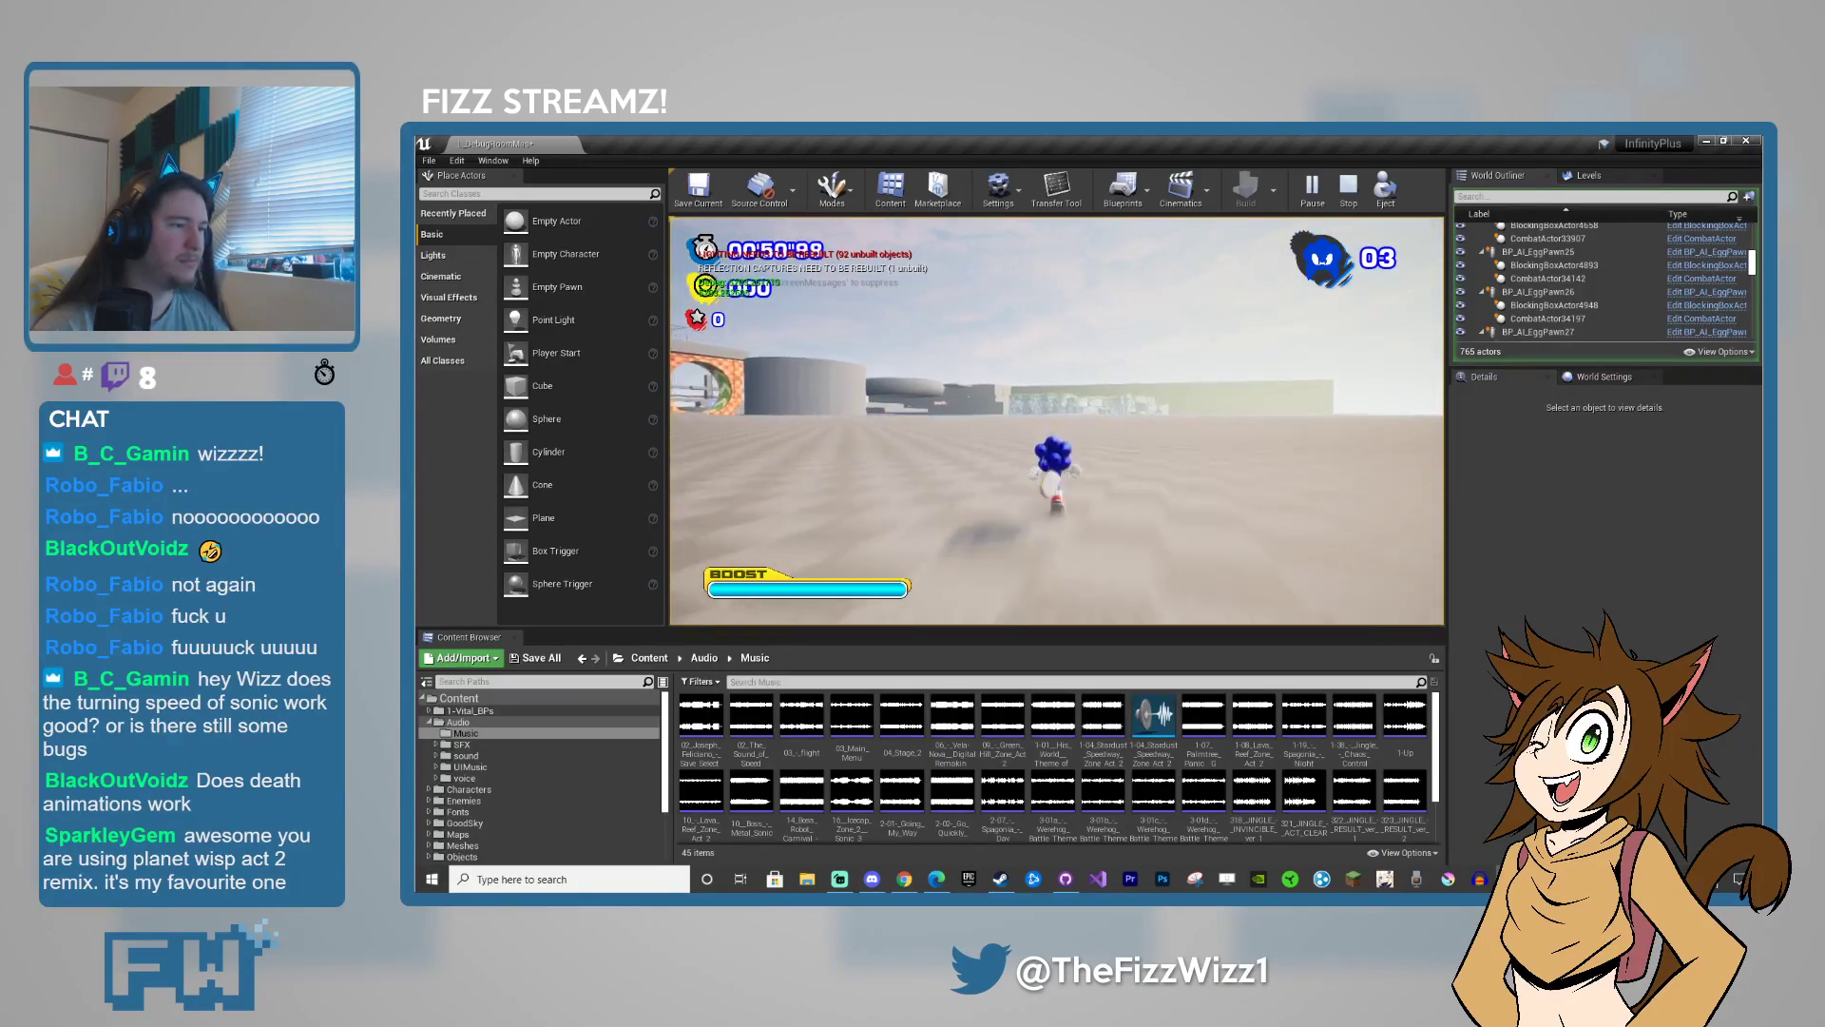
{"action": "key", "text": "w"}
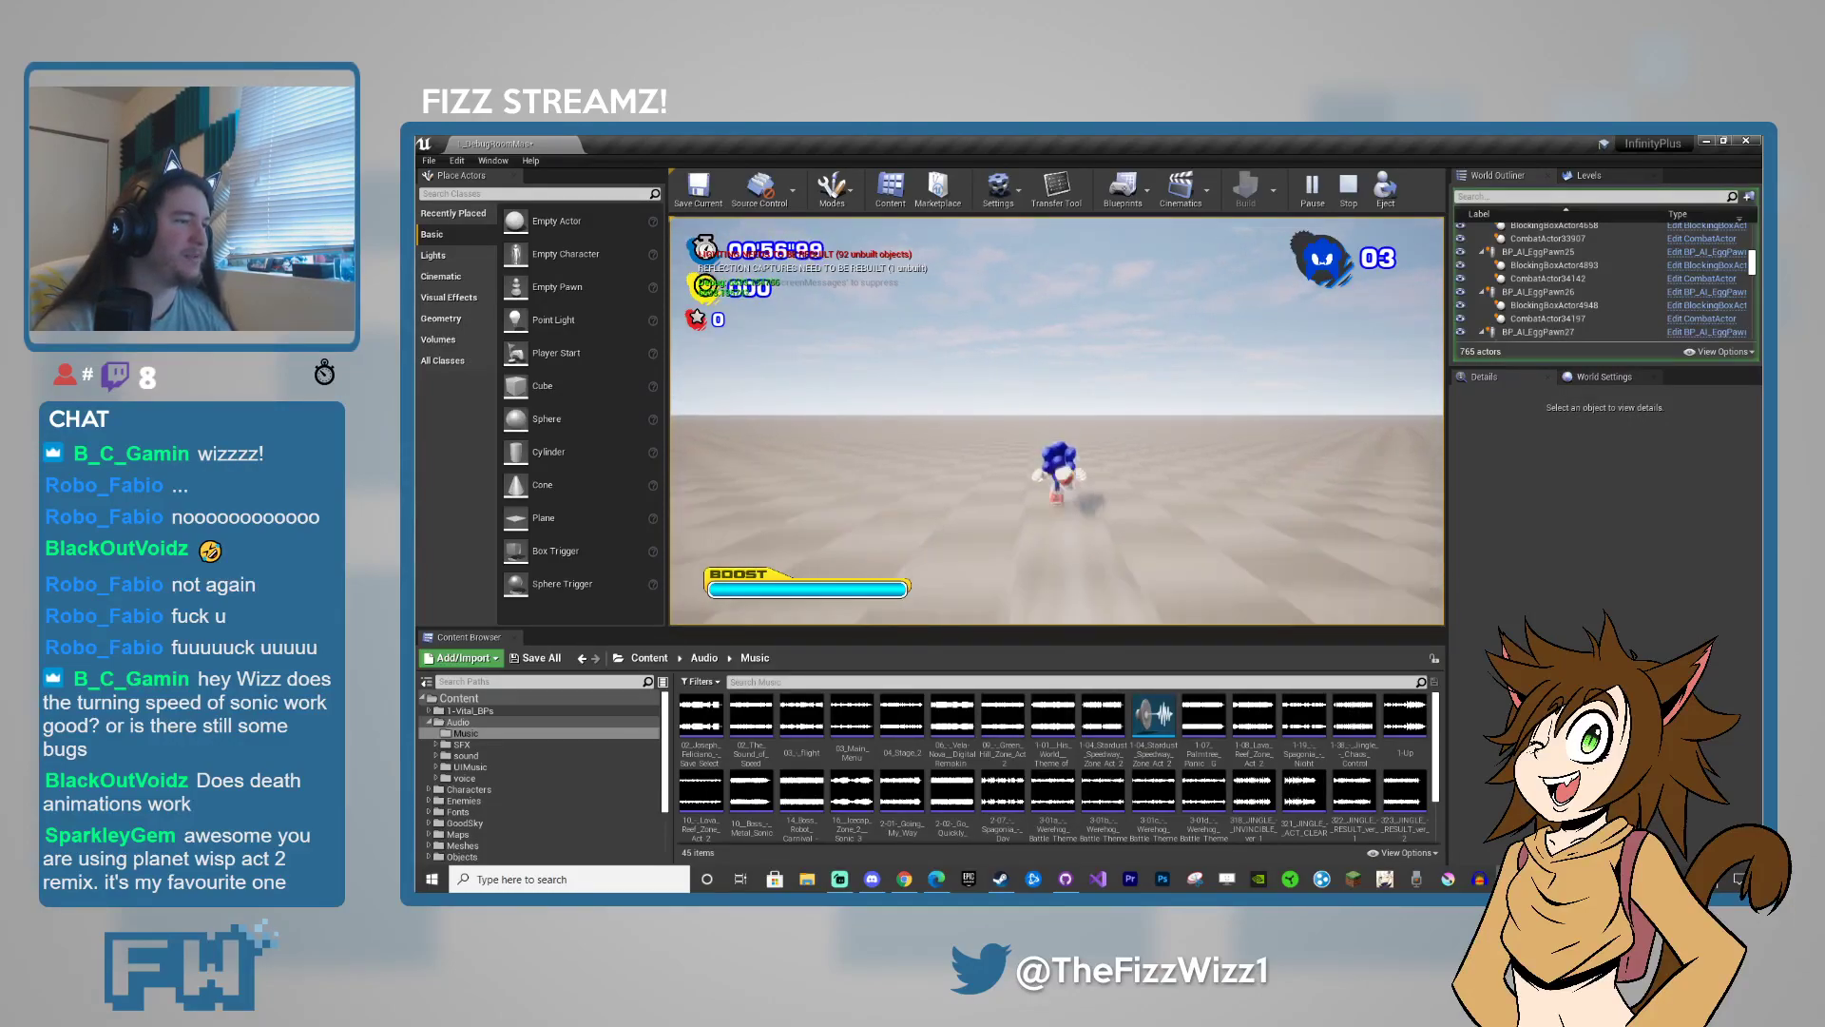
{"action": "key", "text": "w"}
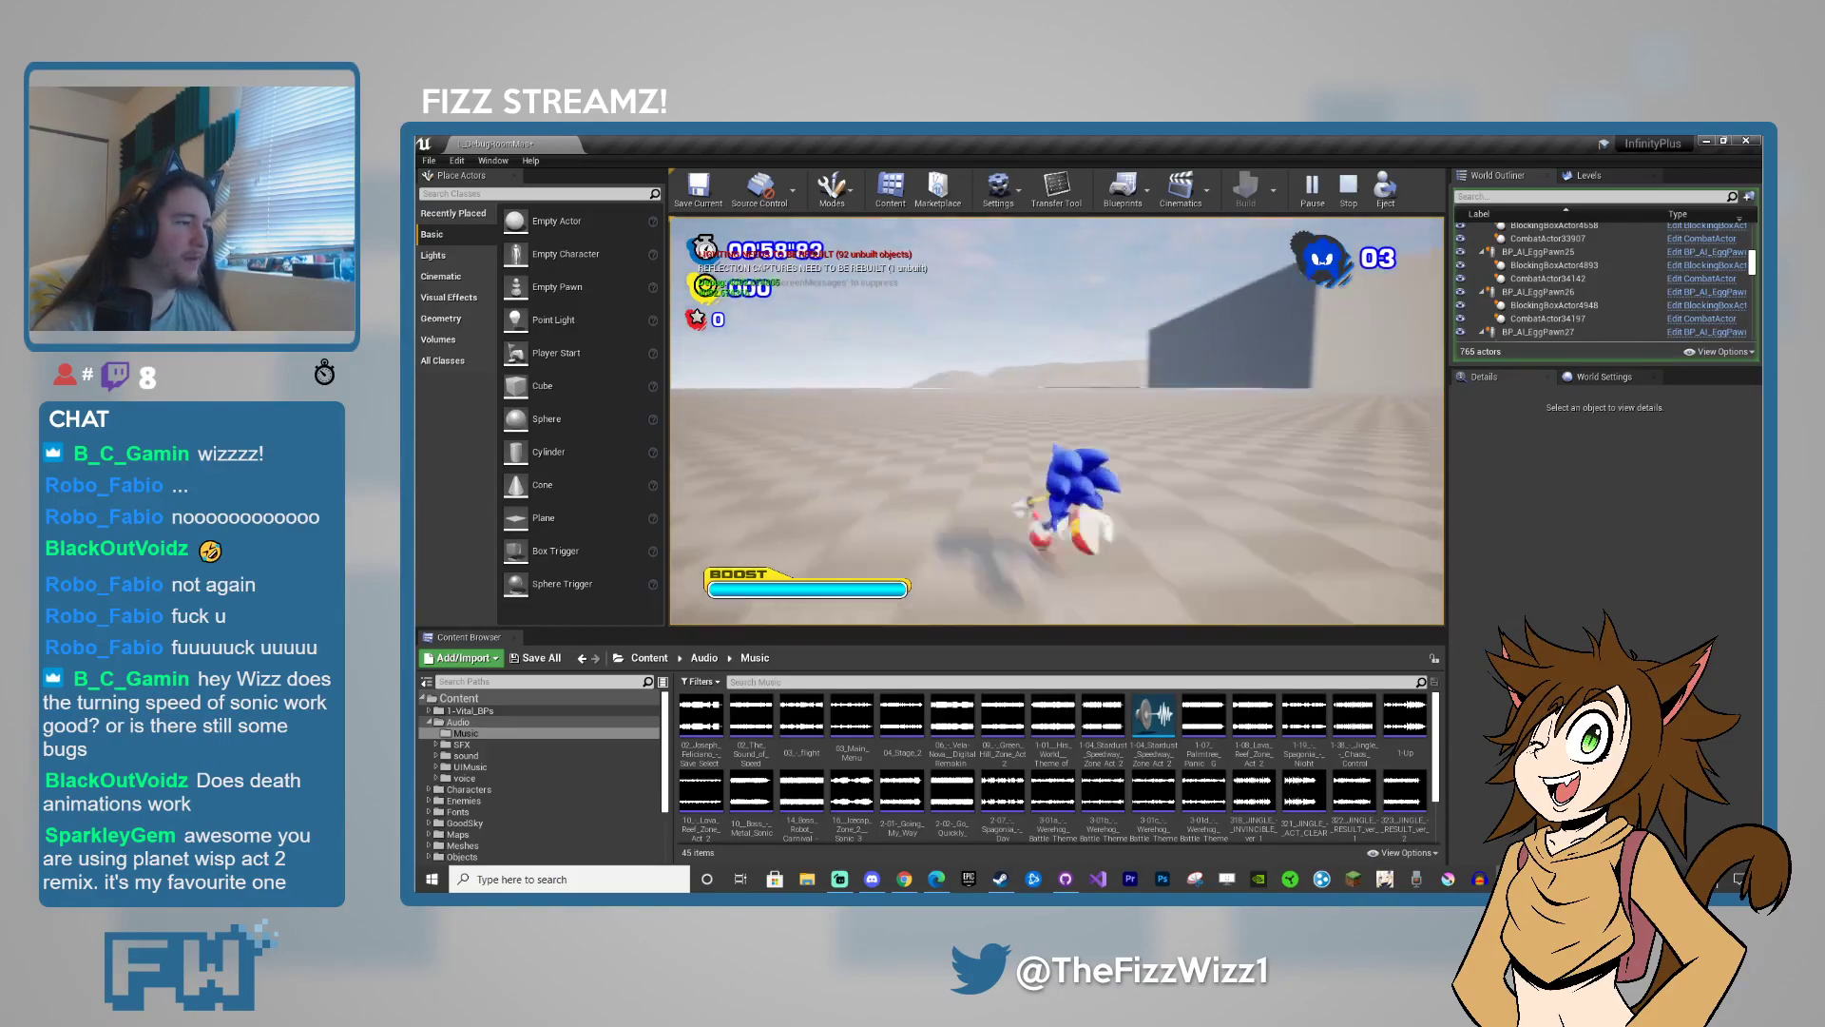
{"action": "key", "text": "w"}
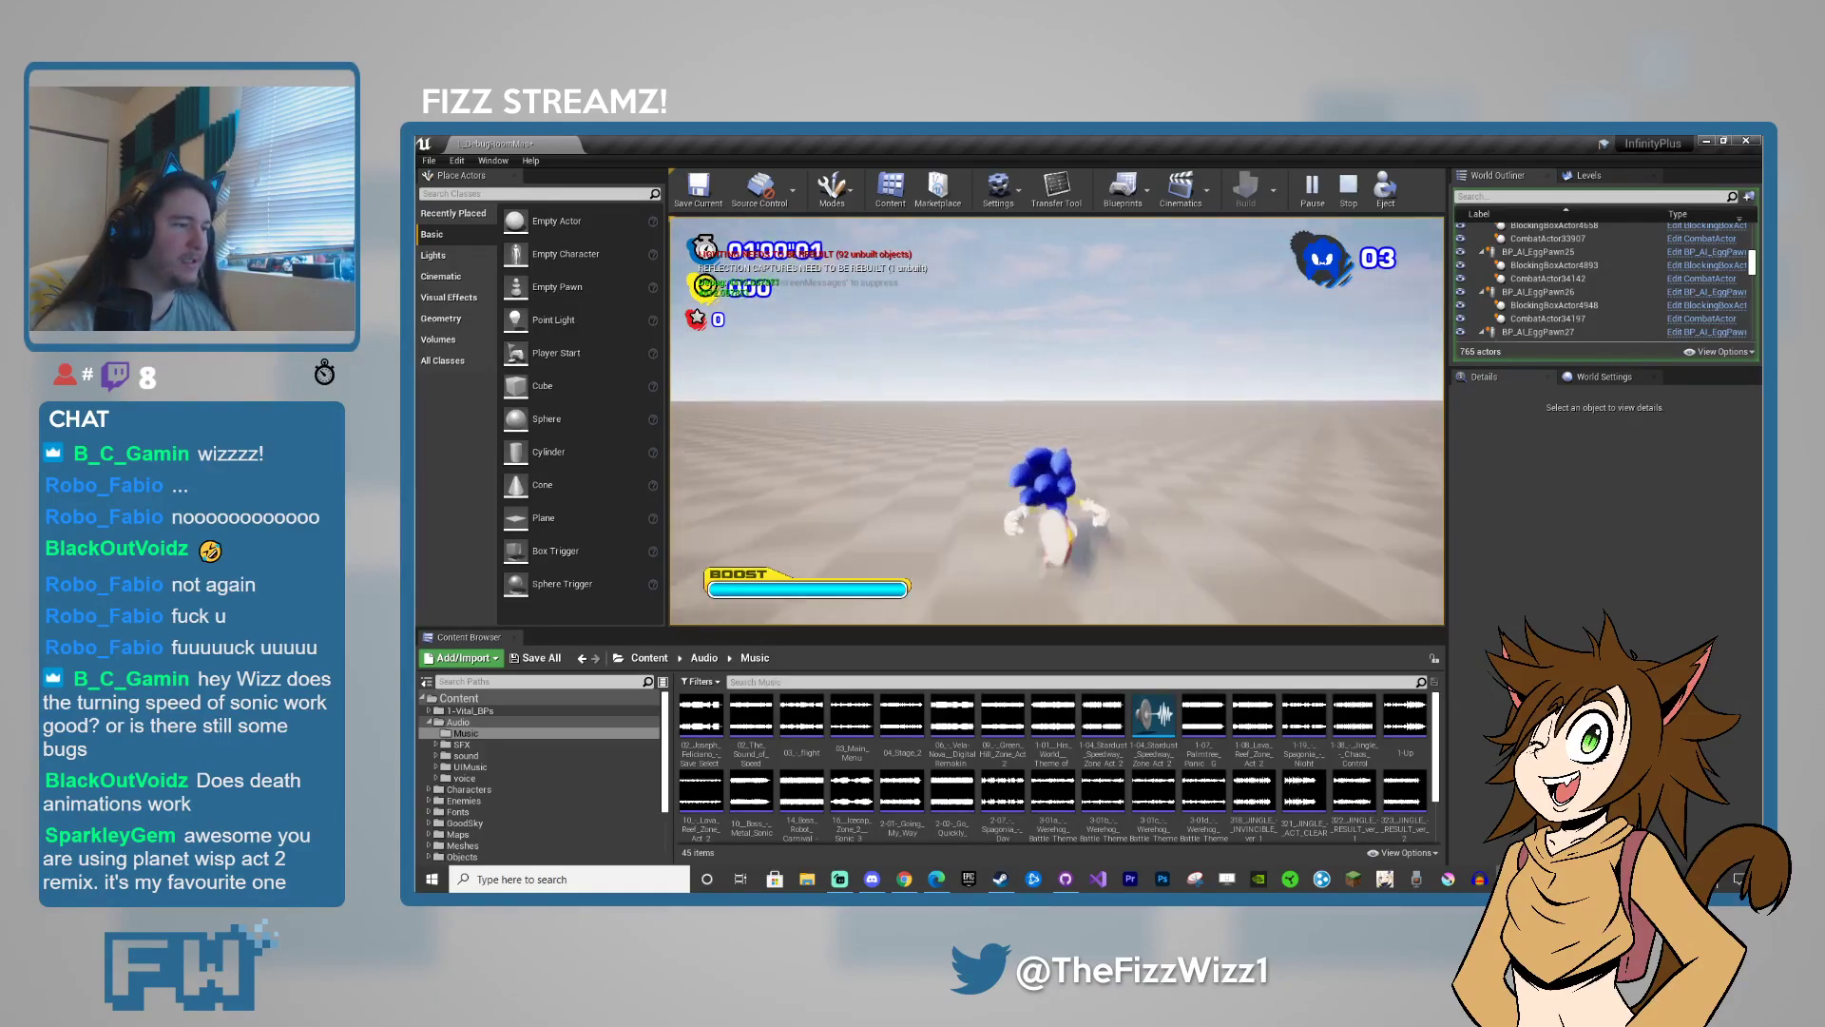
{"action": "key", "text": "w"}
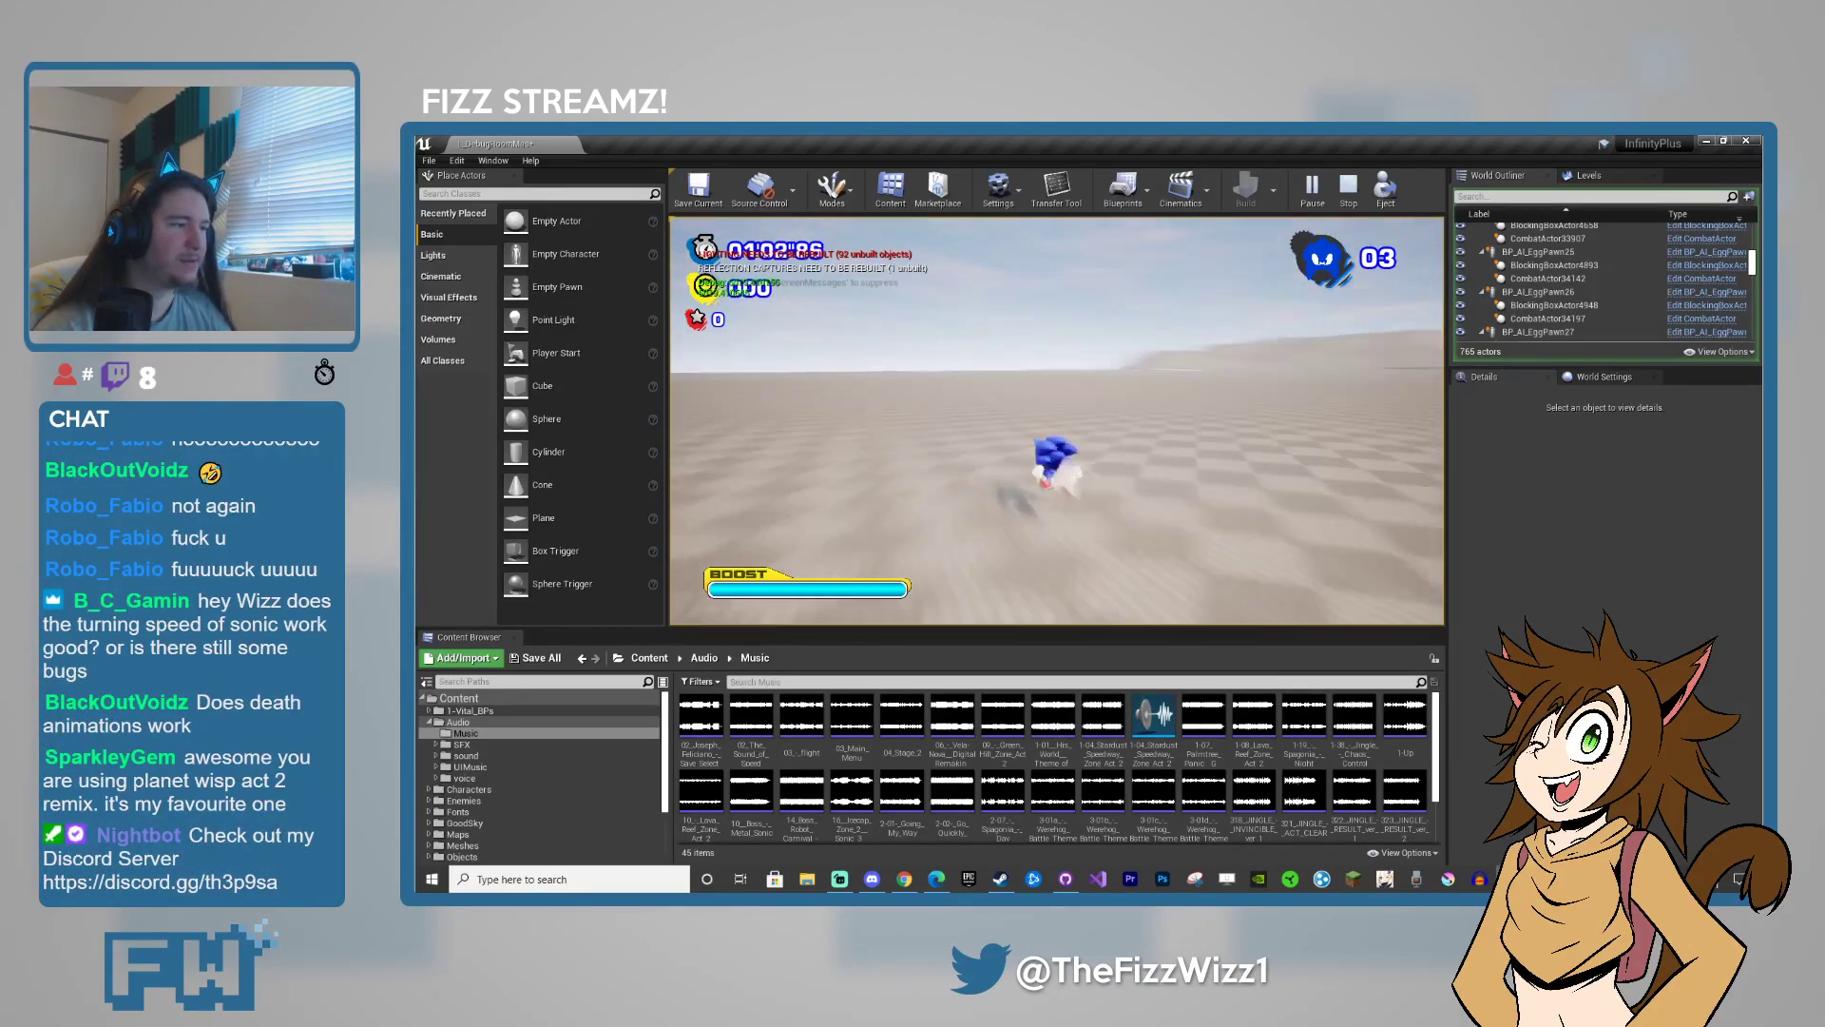
{"action": "key", "text": "w"}
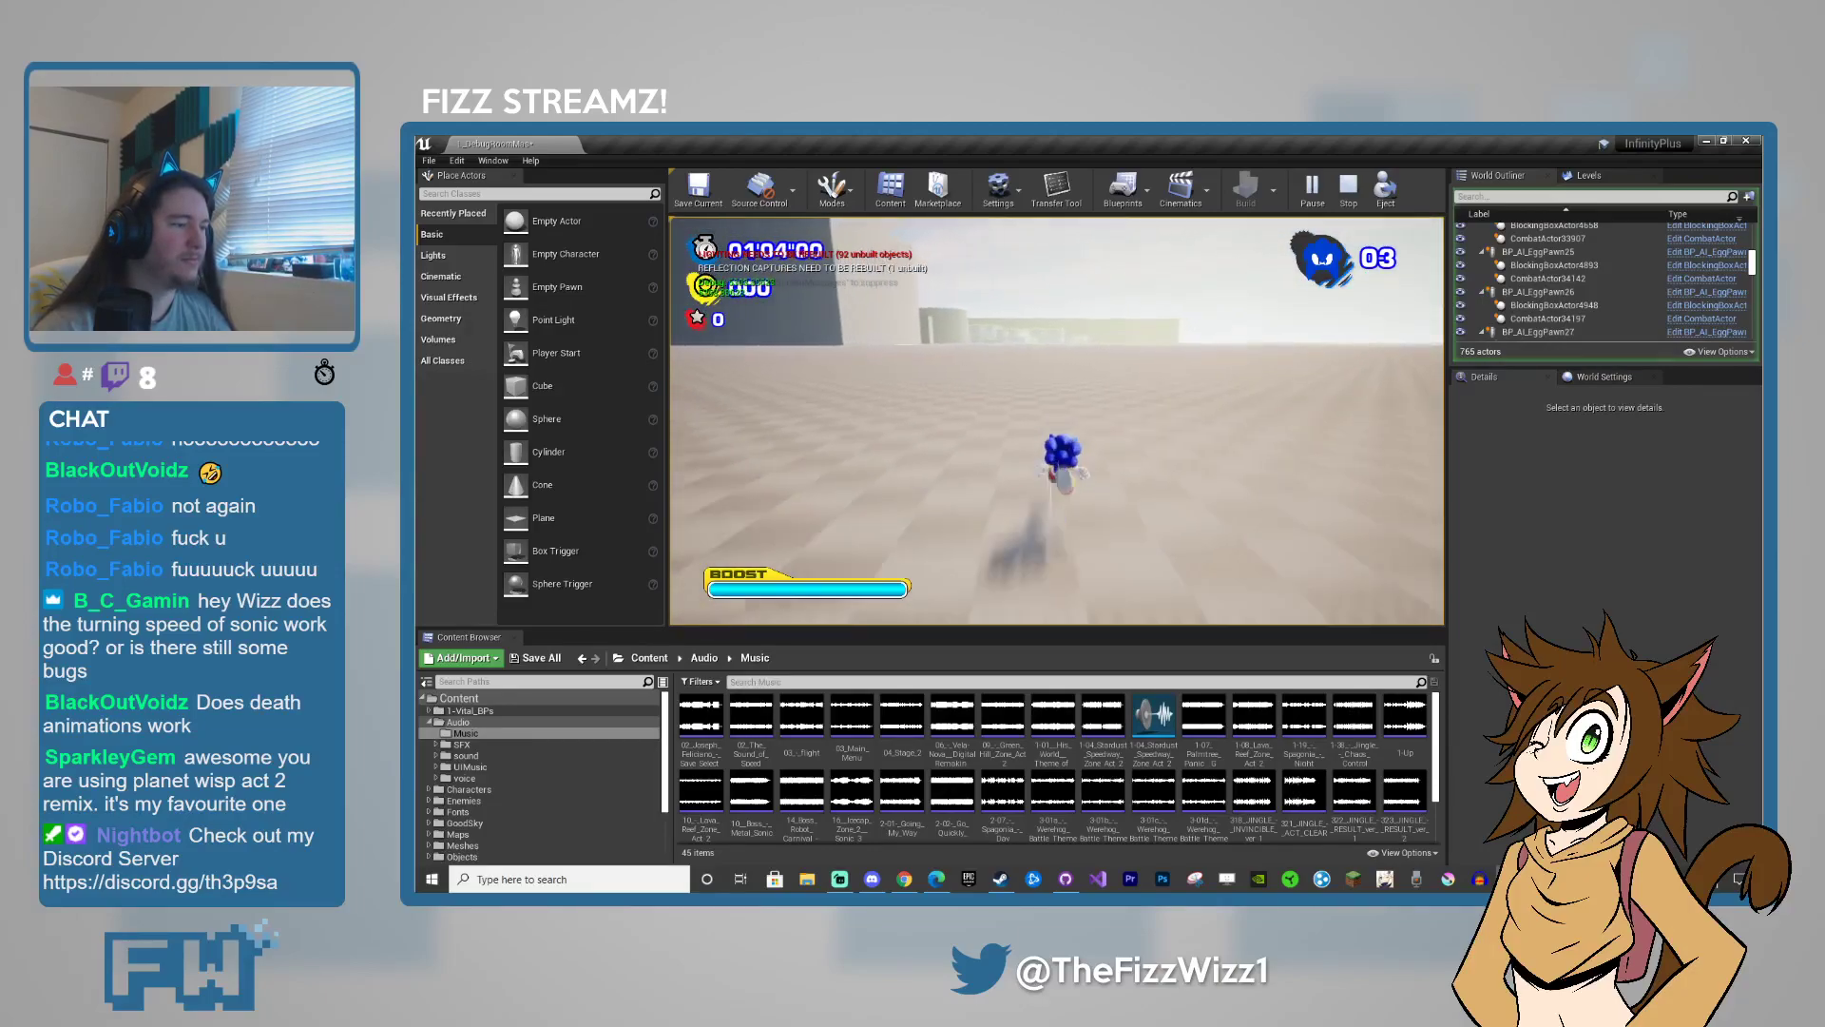
{"action": "key", "text": "w"}
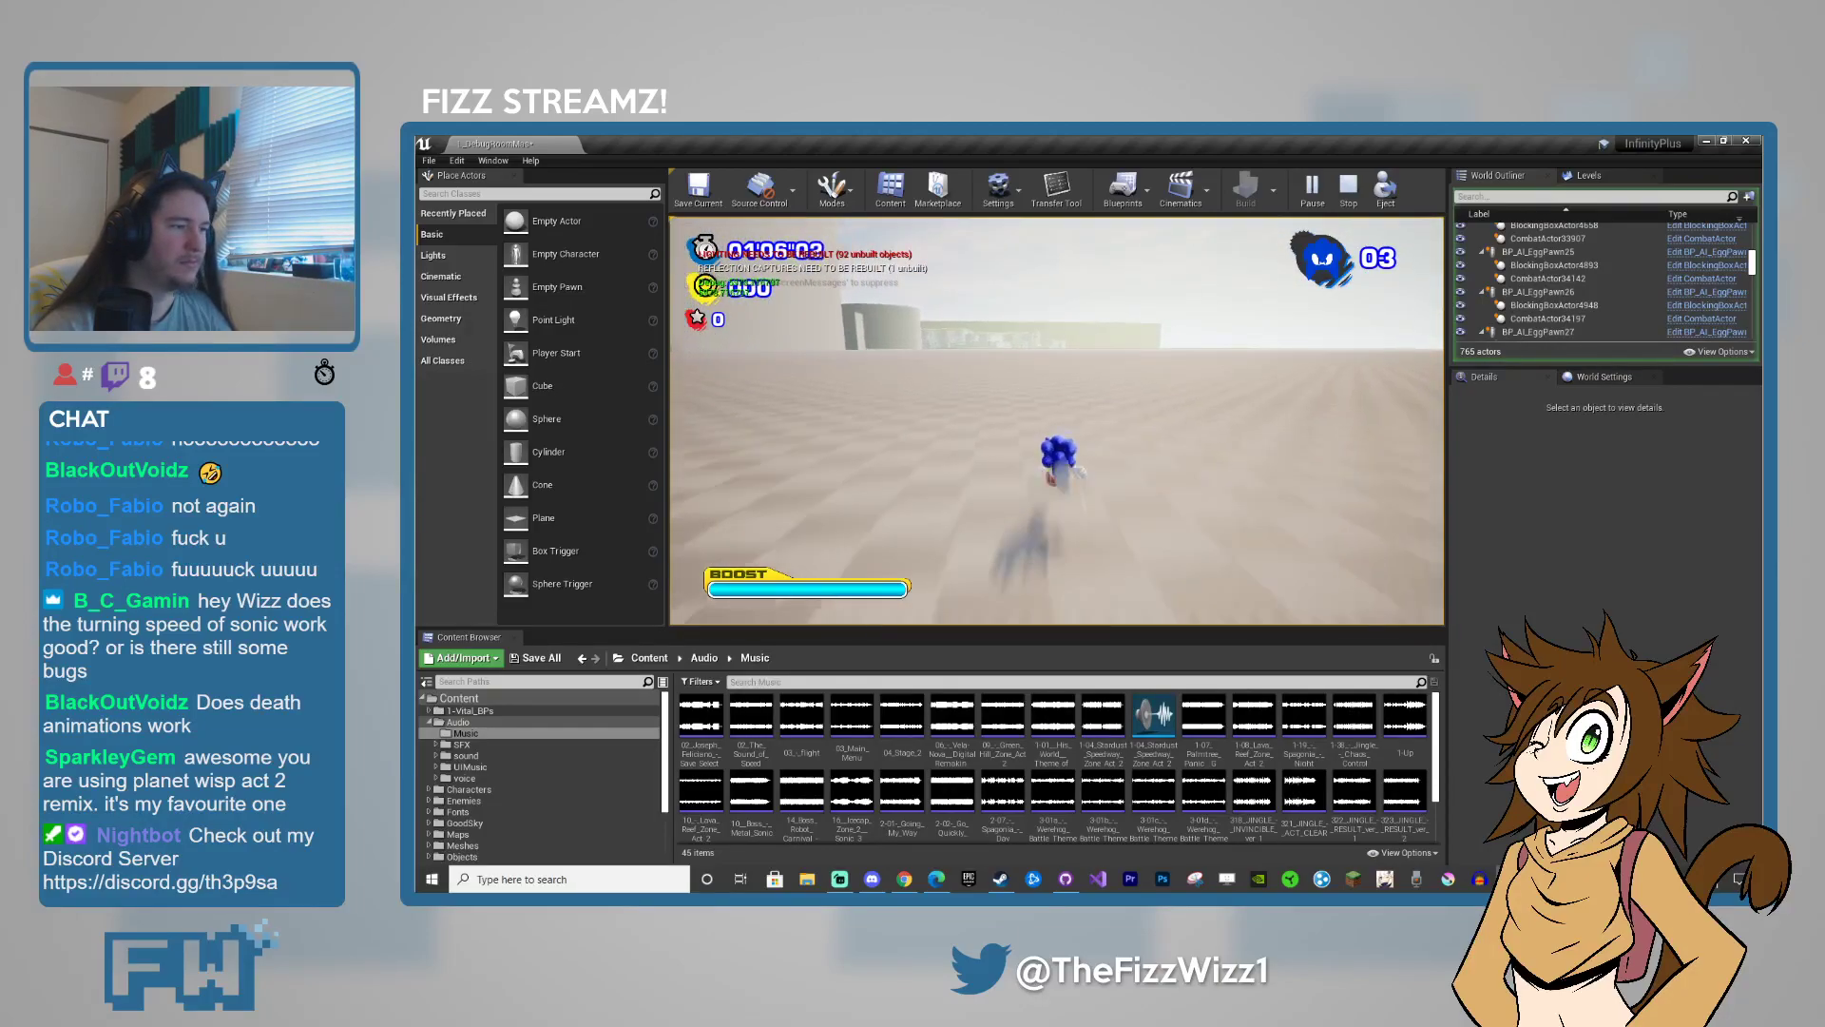
- Test Sonic's rolling ball form and boost on the checkered plain, steering him through turns in each state
{"action": "key", "text": "space"}
{"action": "key", "text": "w"}
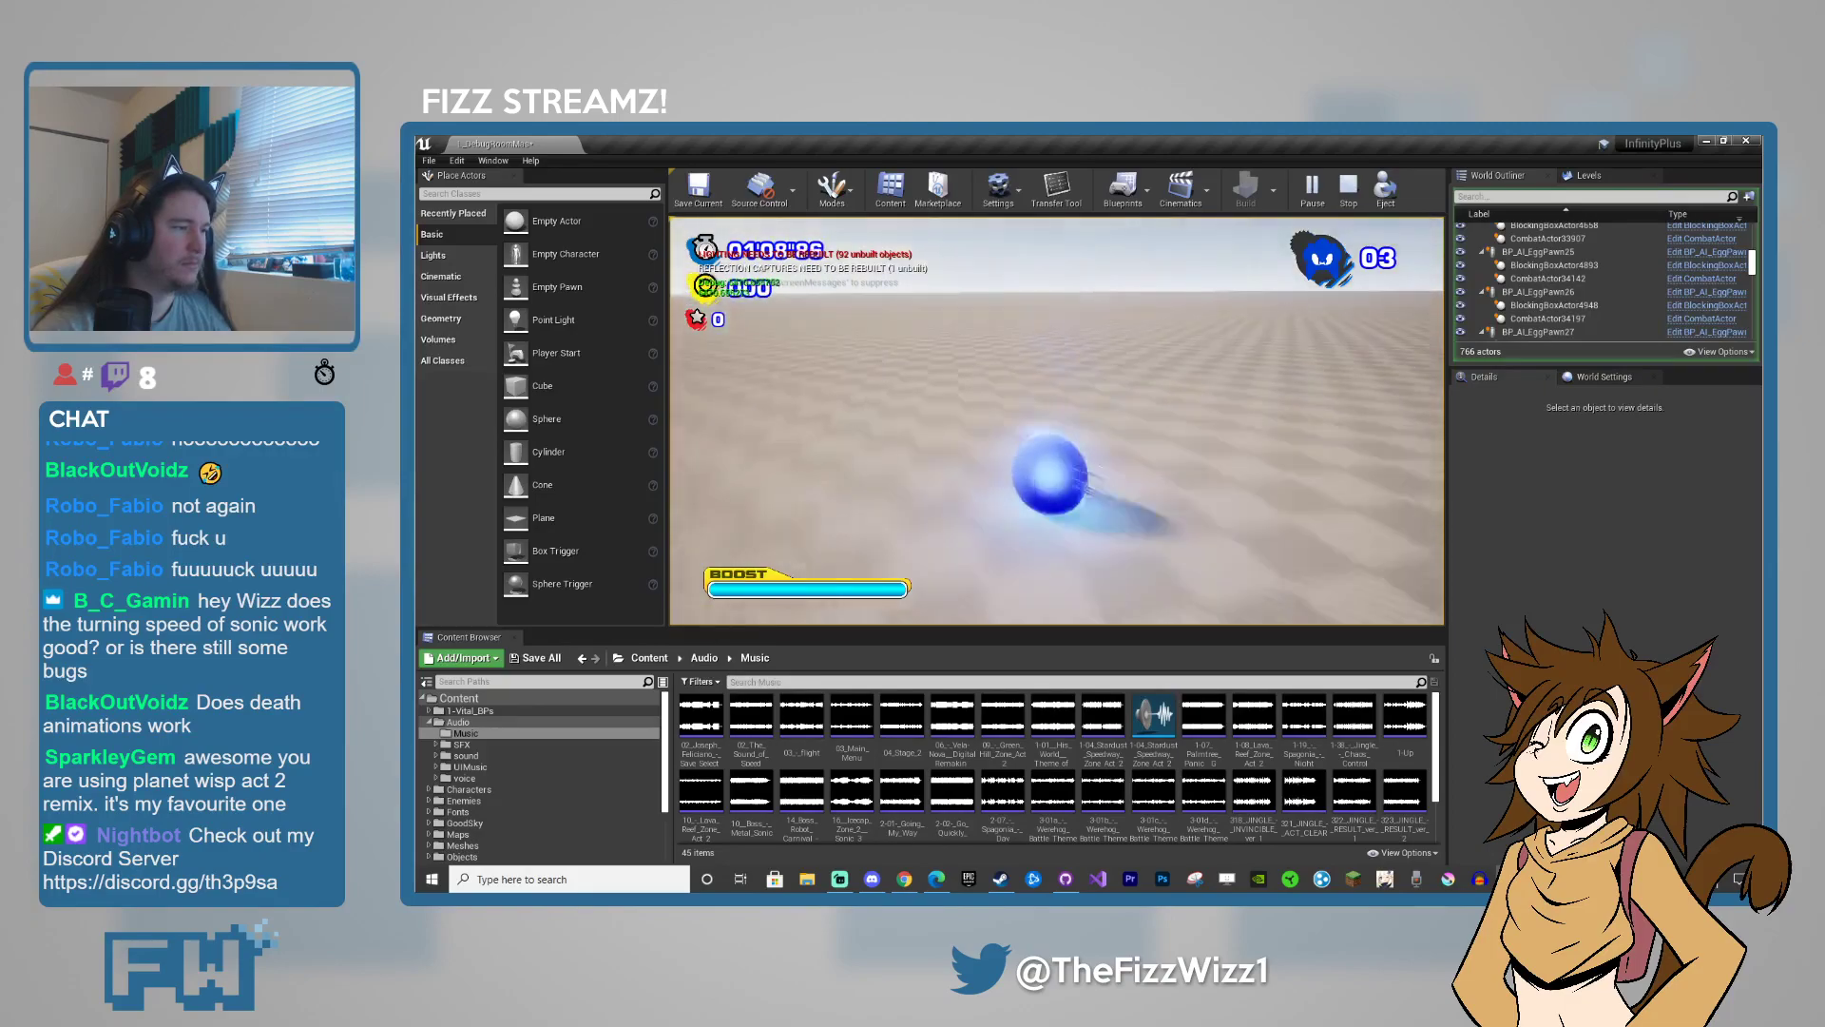
{"action": "key", "text": "w"}
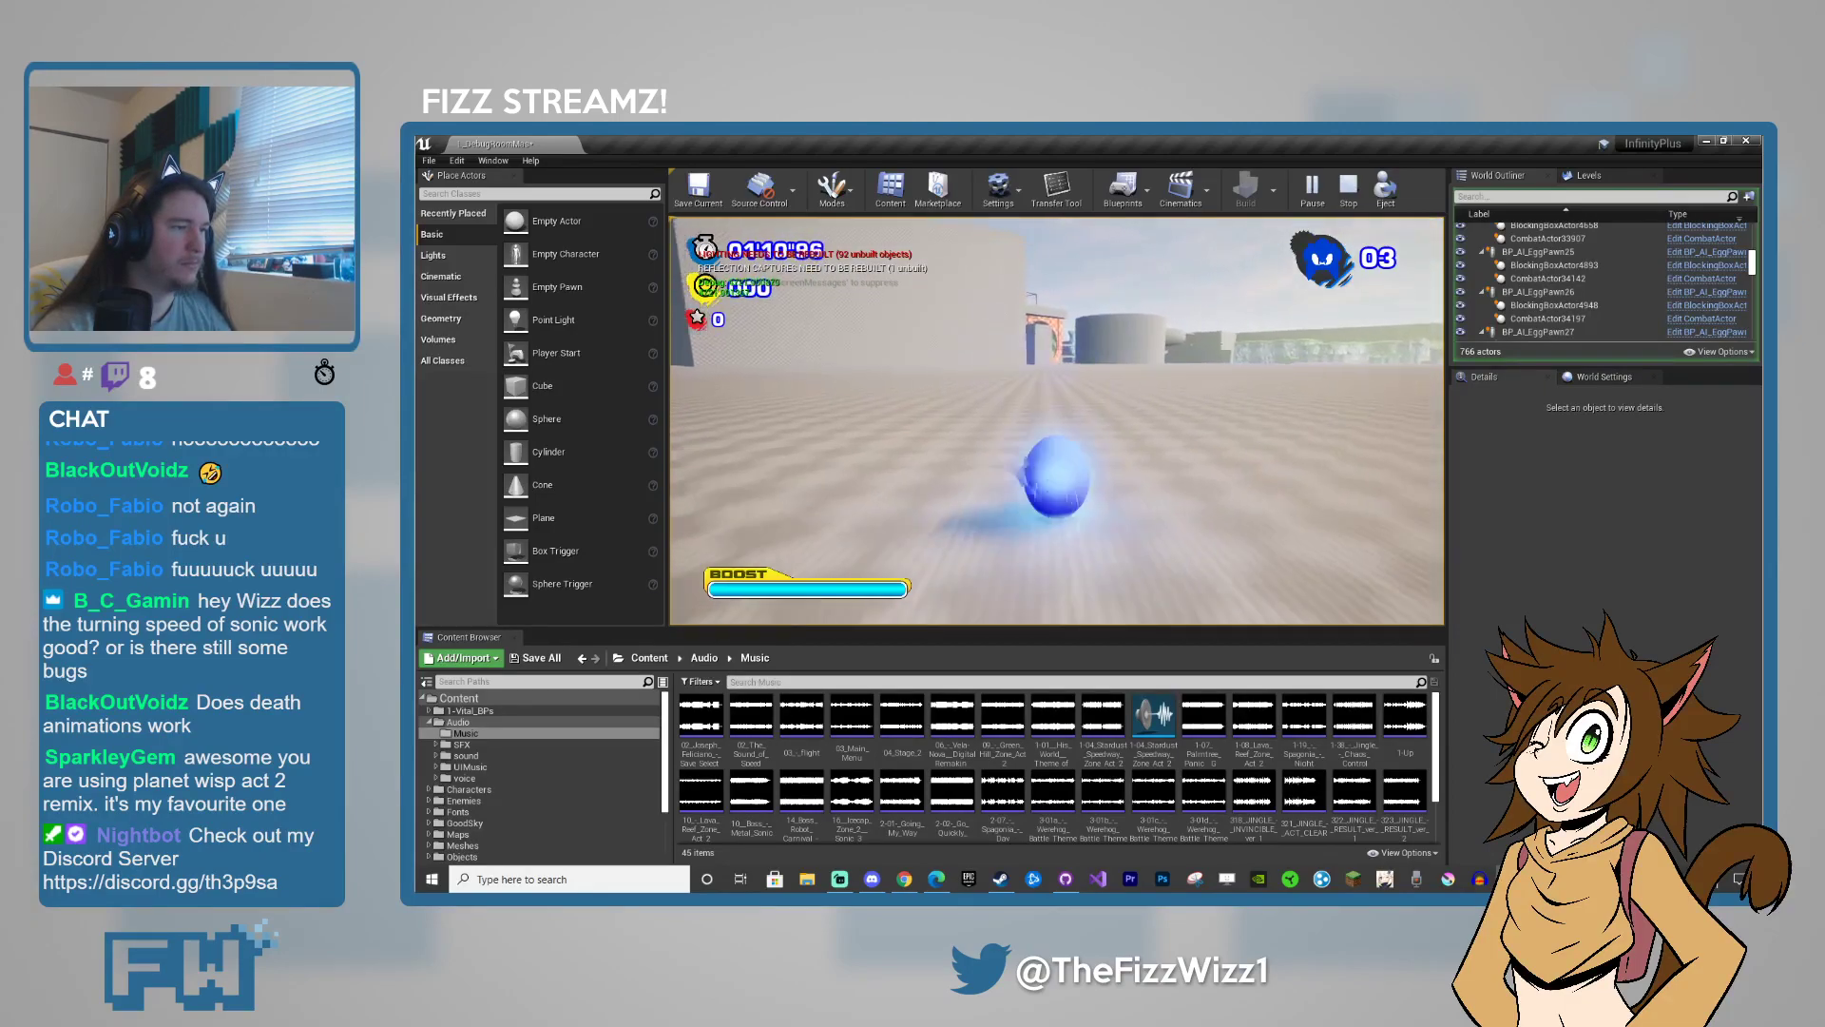
{"action": "key", "text": "w"}
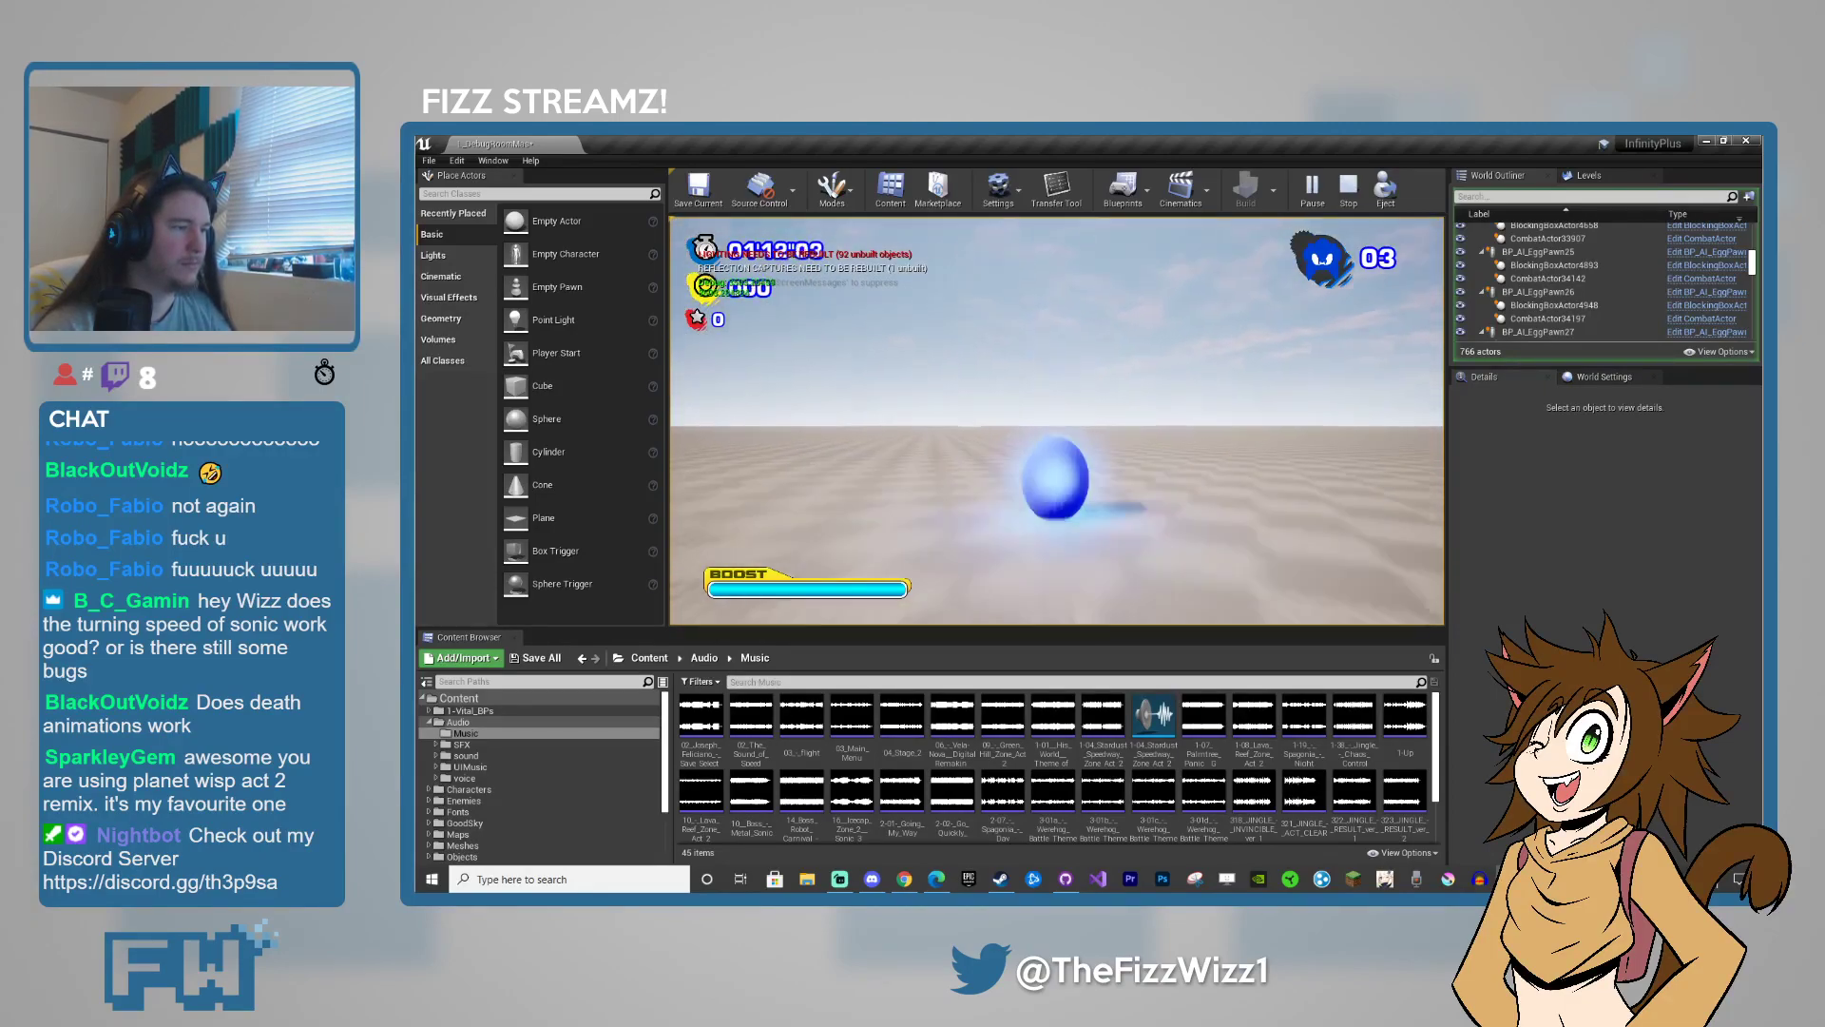
{"action": "key", "text": "shift"}
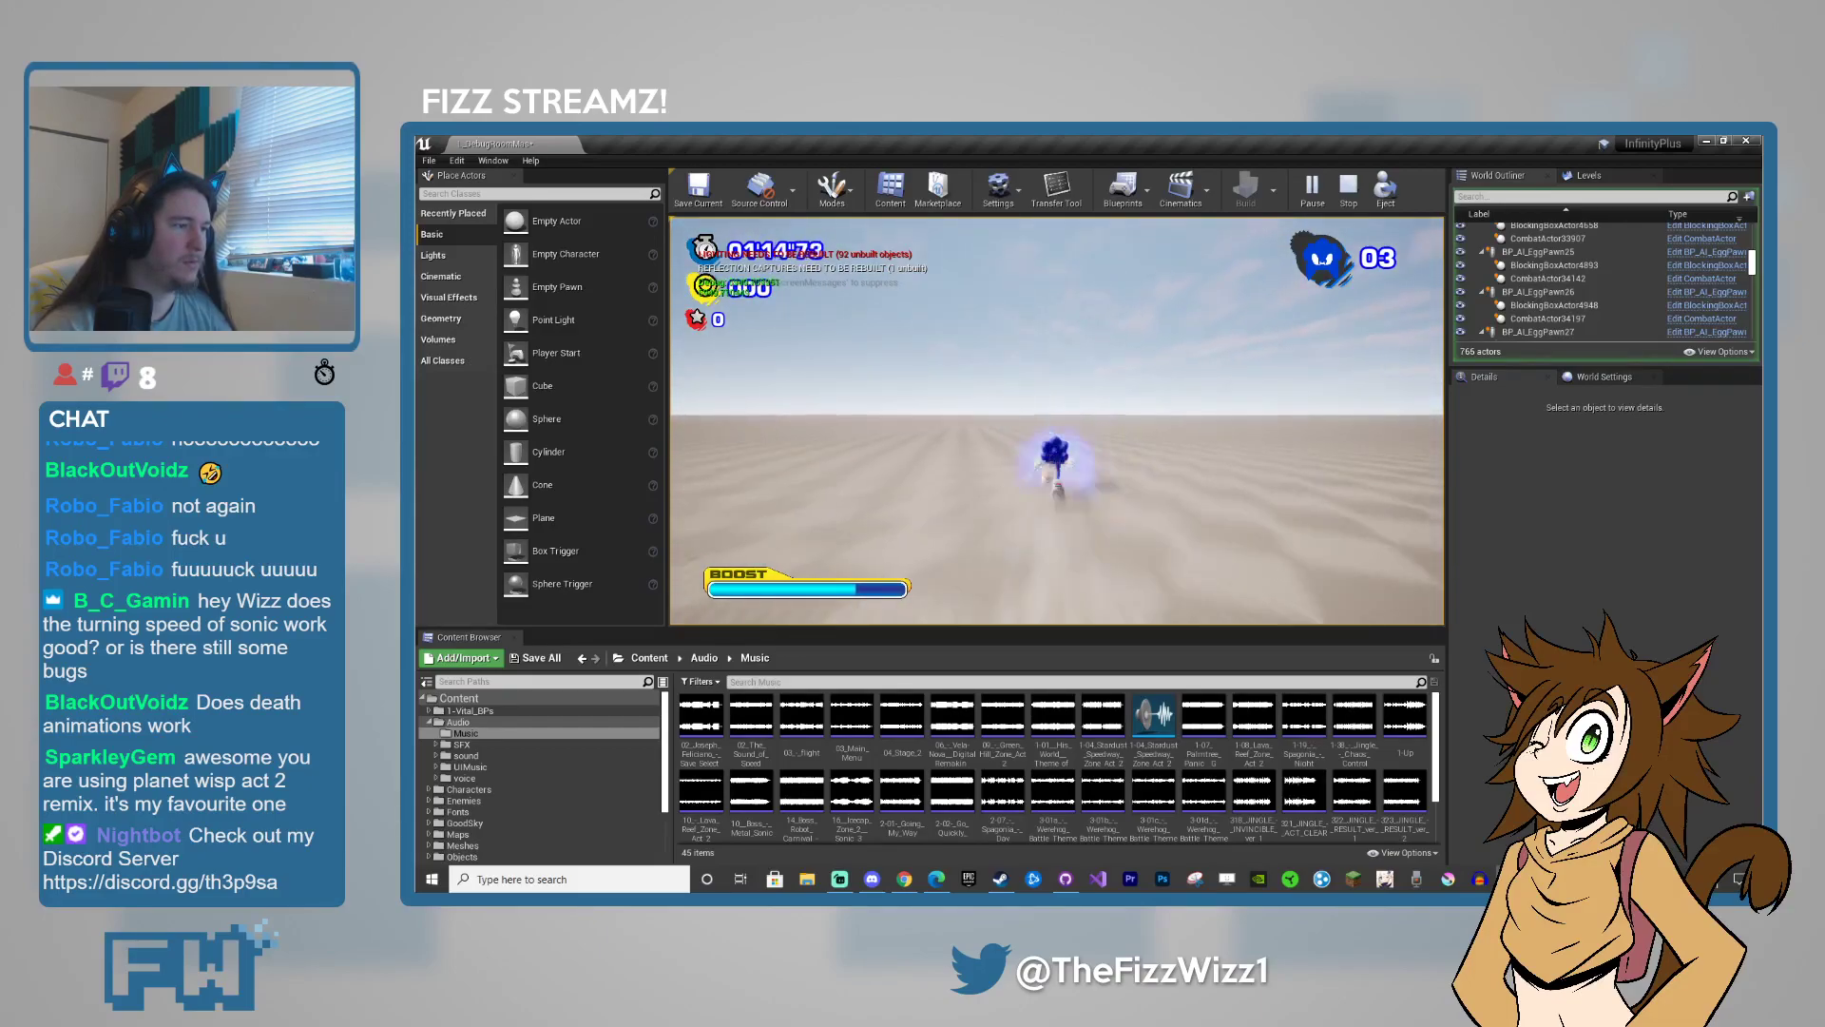
{"action": "key", "text": "ctrl"}
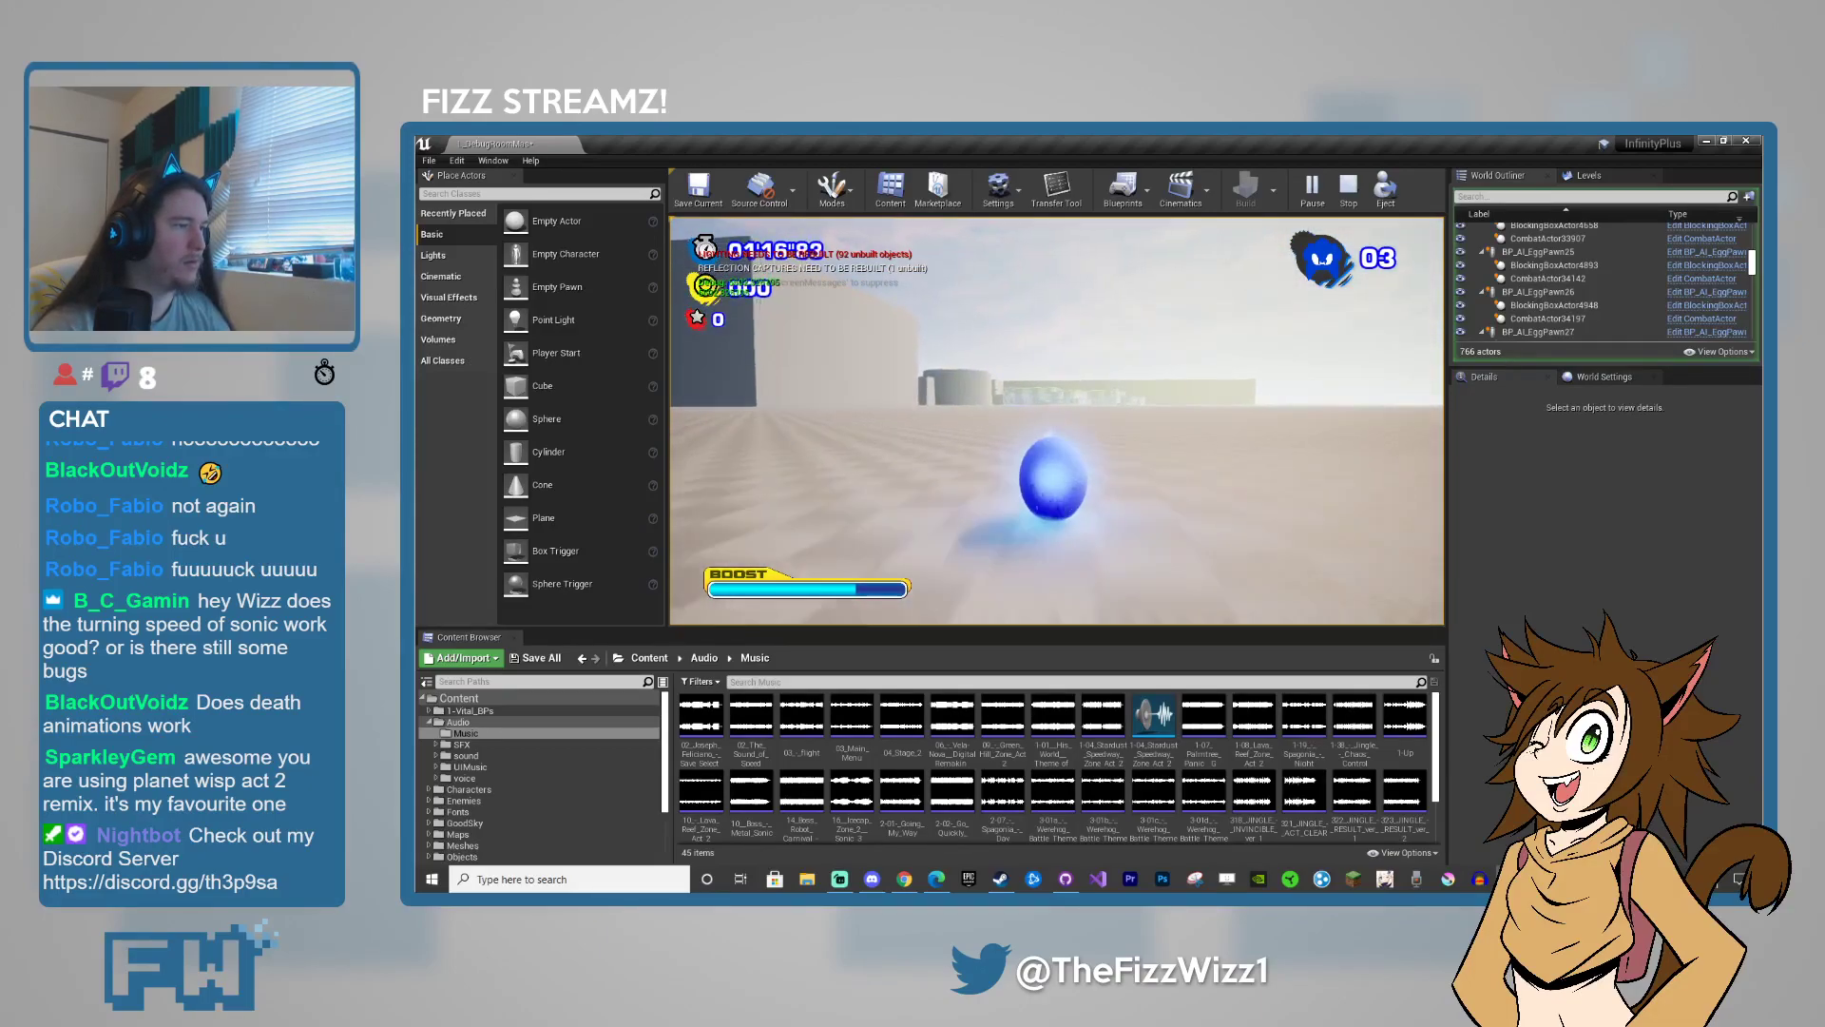
{"action": "key", "text": "w"}
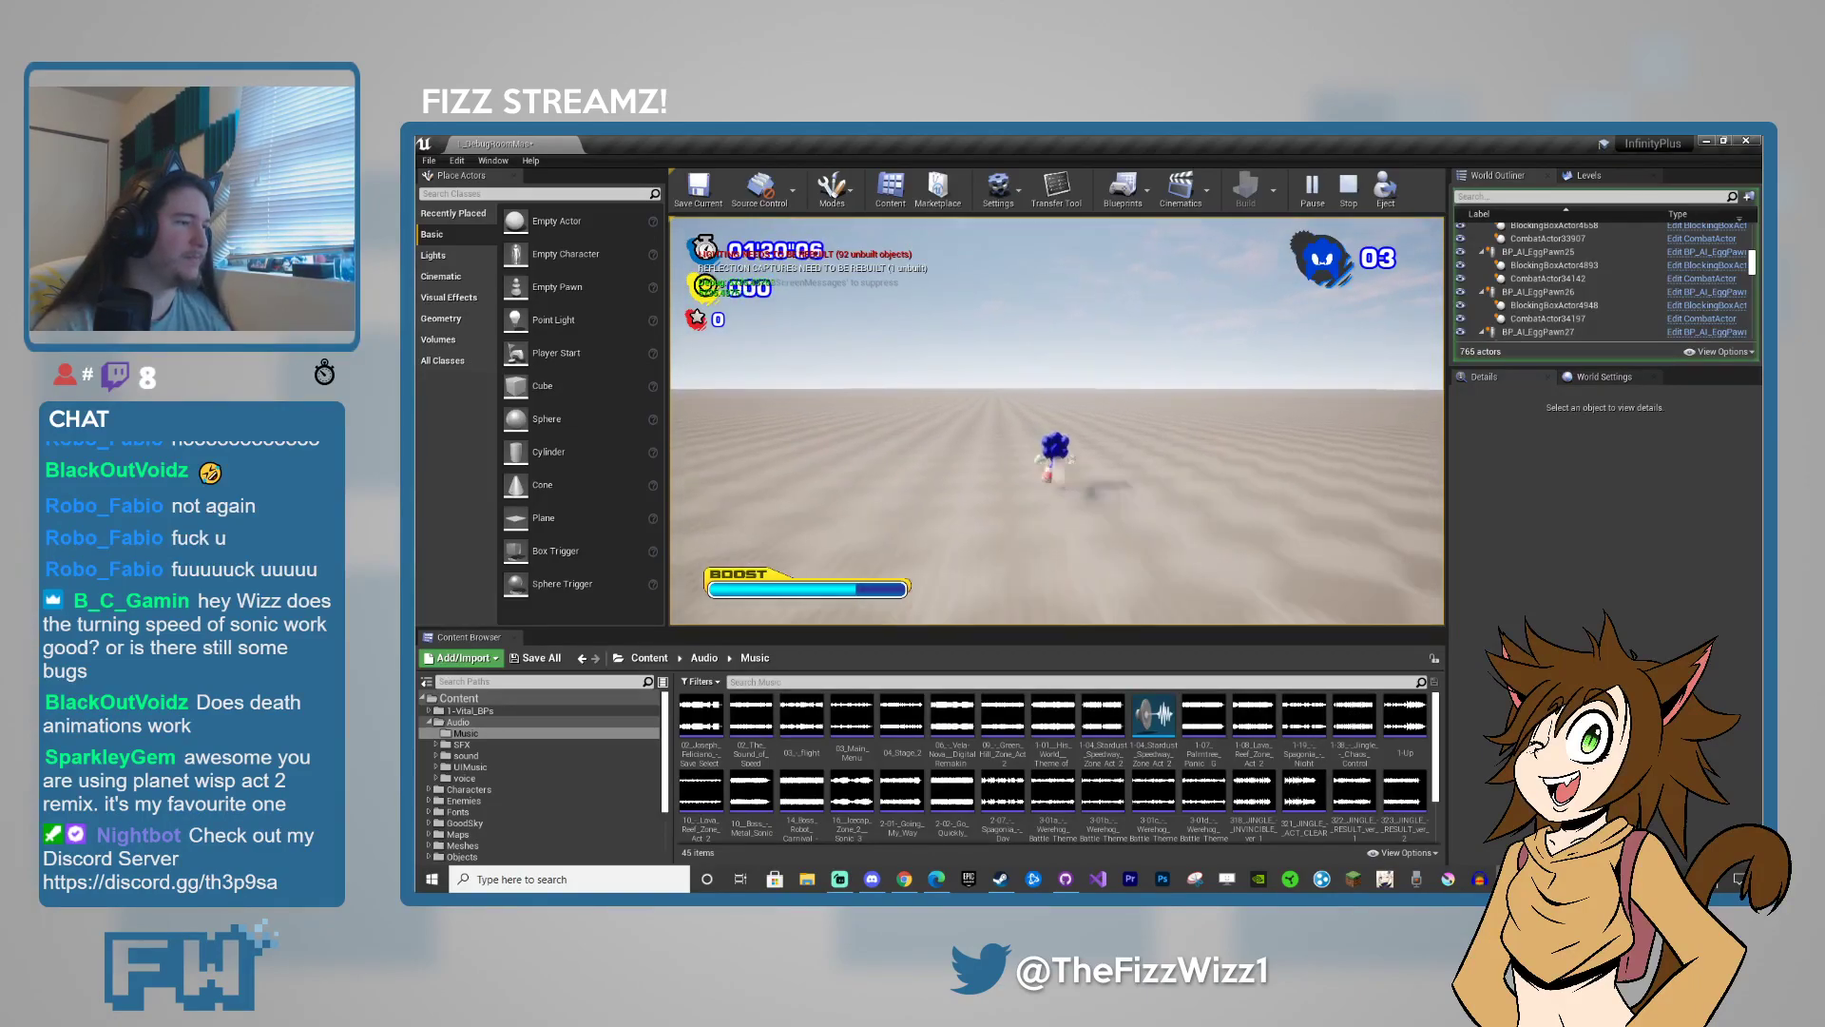
{"action": "key", "text": "w"}
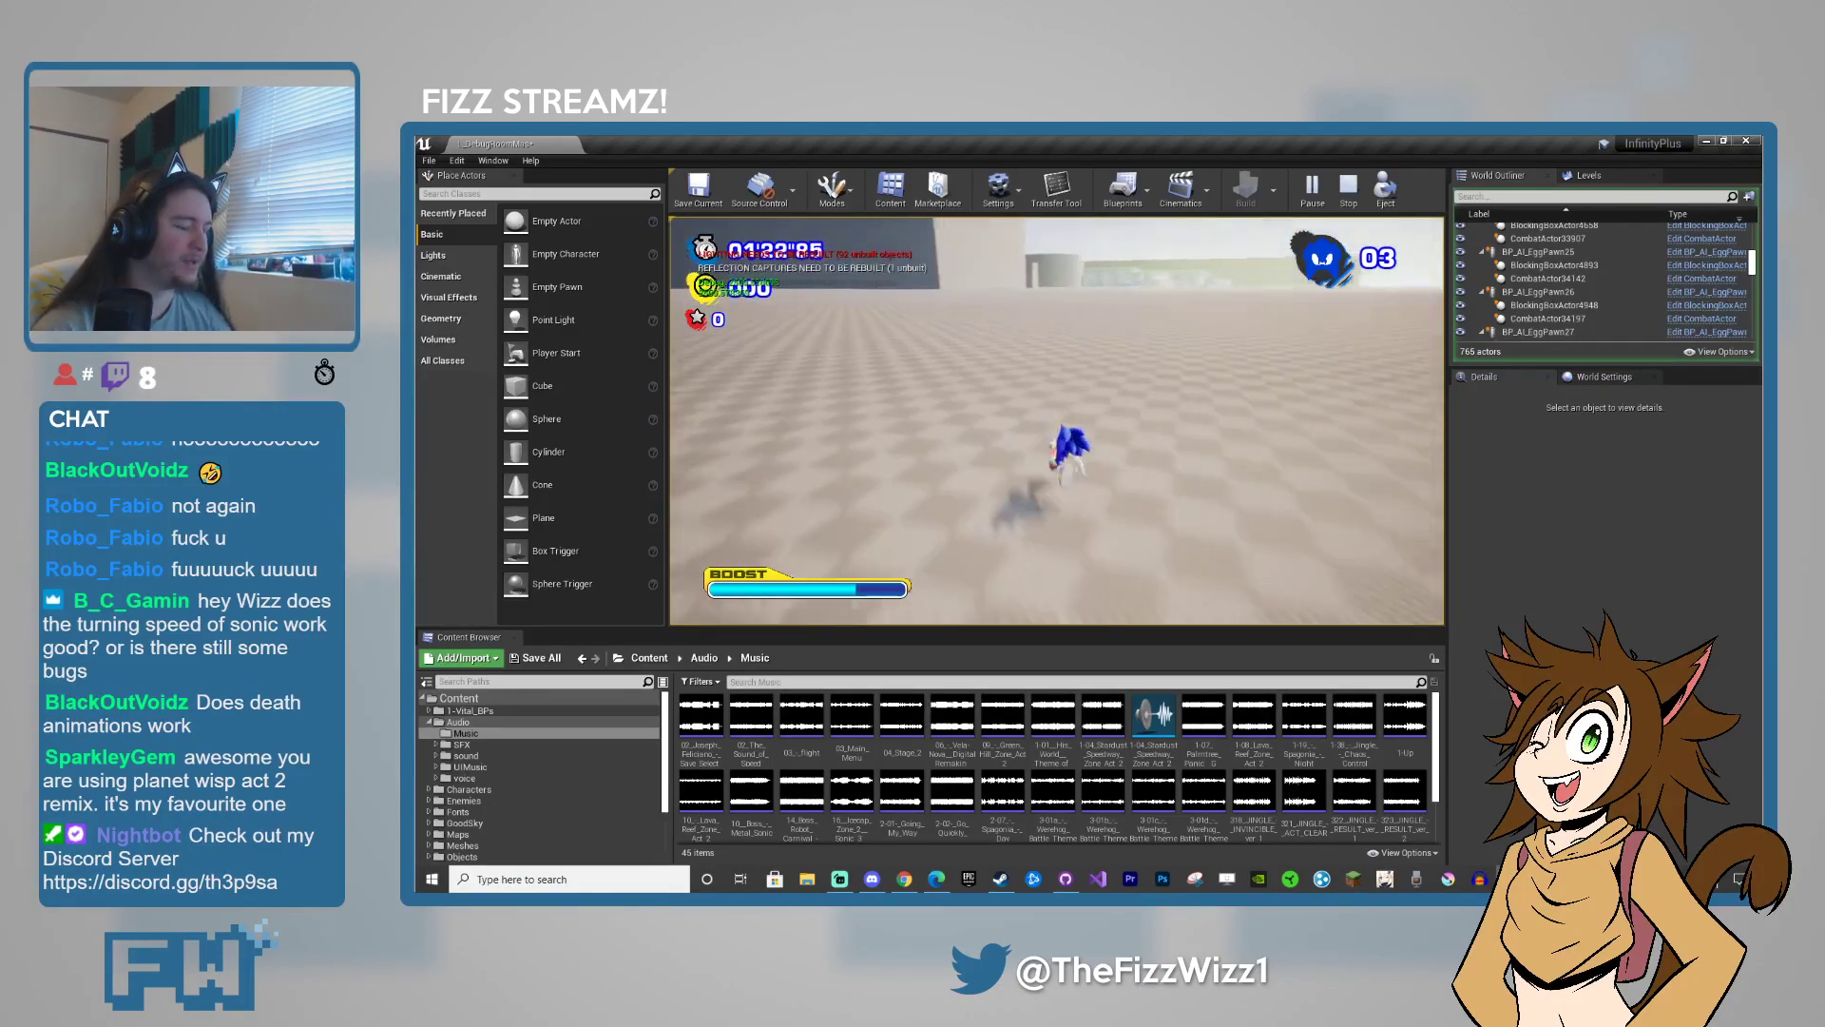
{"action": "key", "text": "shift"}
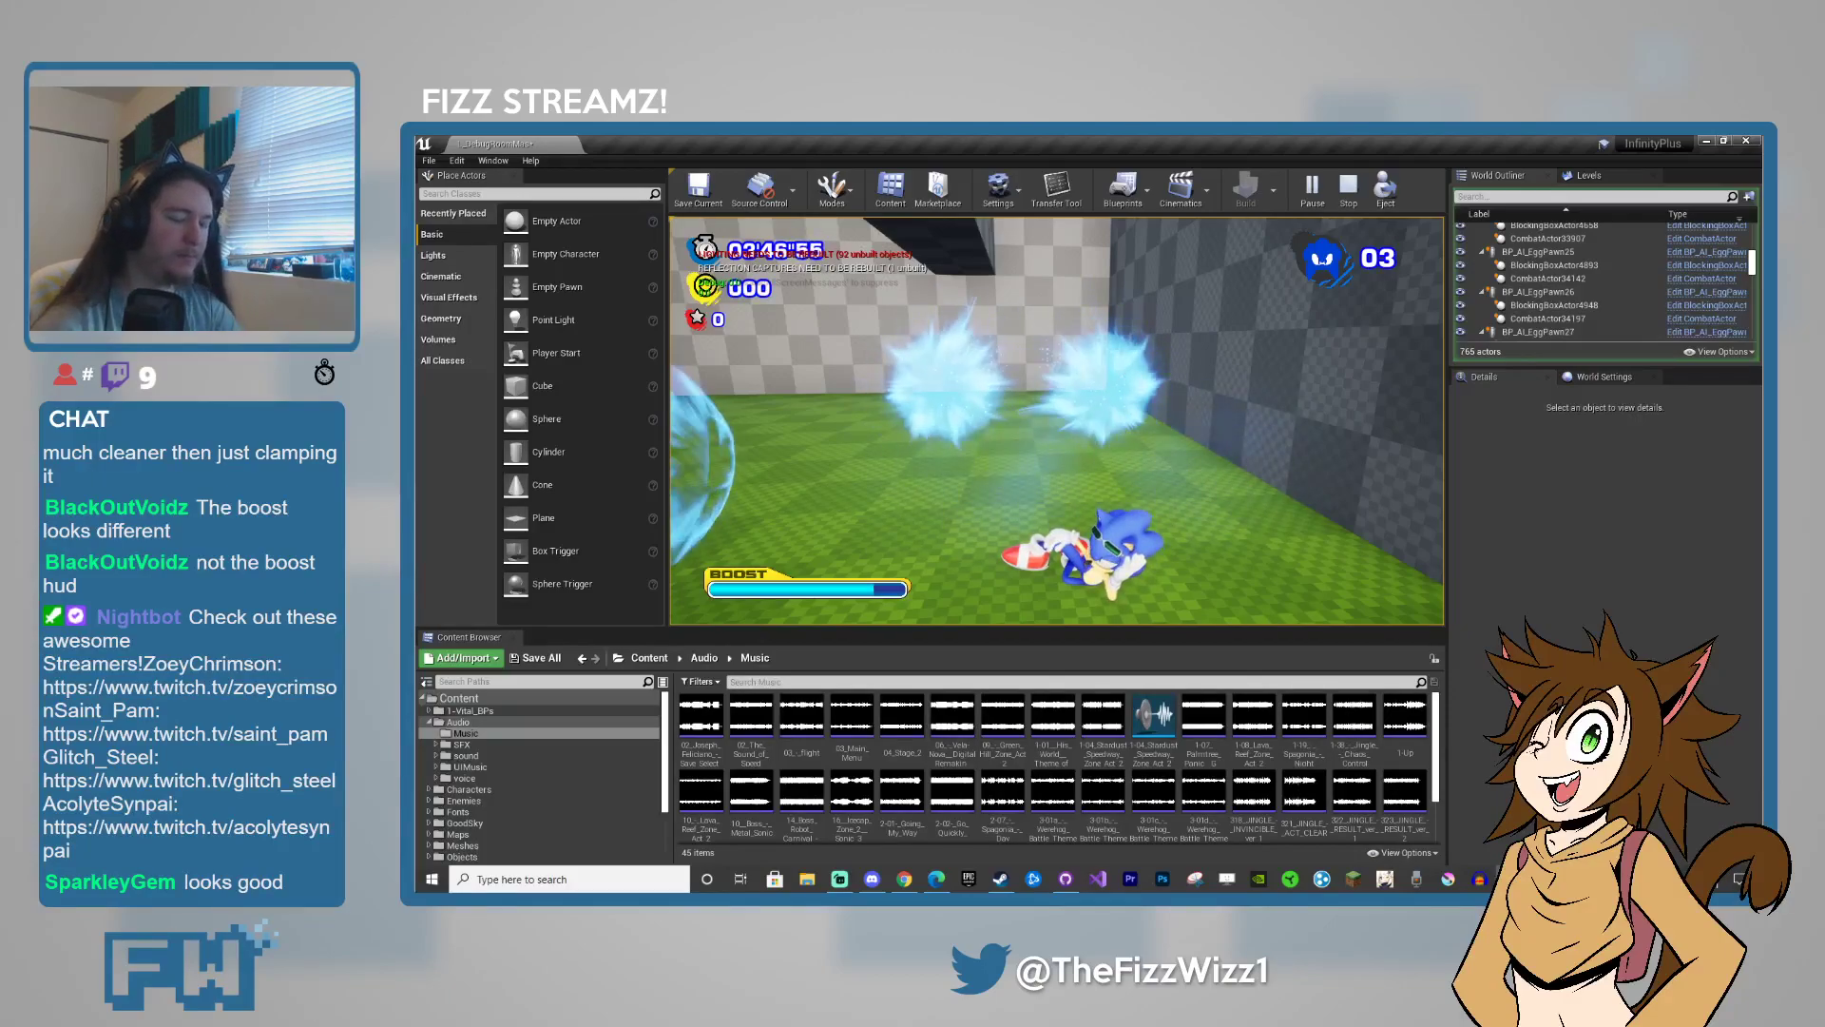
- Show the game full screen, run Sonic up to the blue effects on the grassy platform, and end the play session
{"action": "key", "text": "F11"}
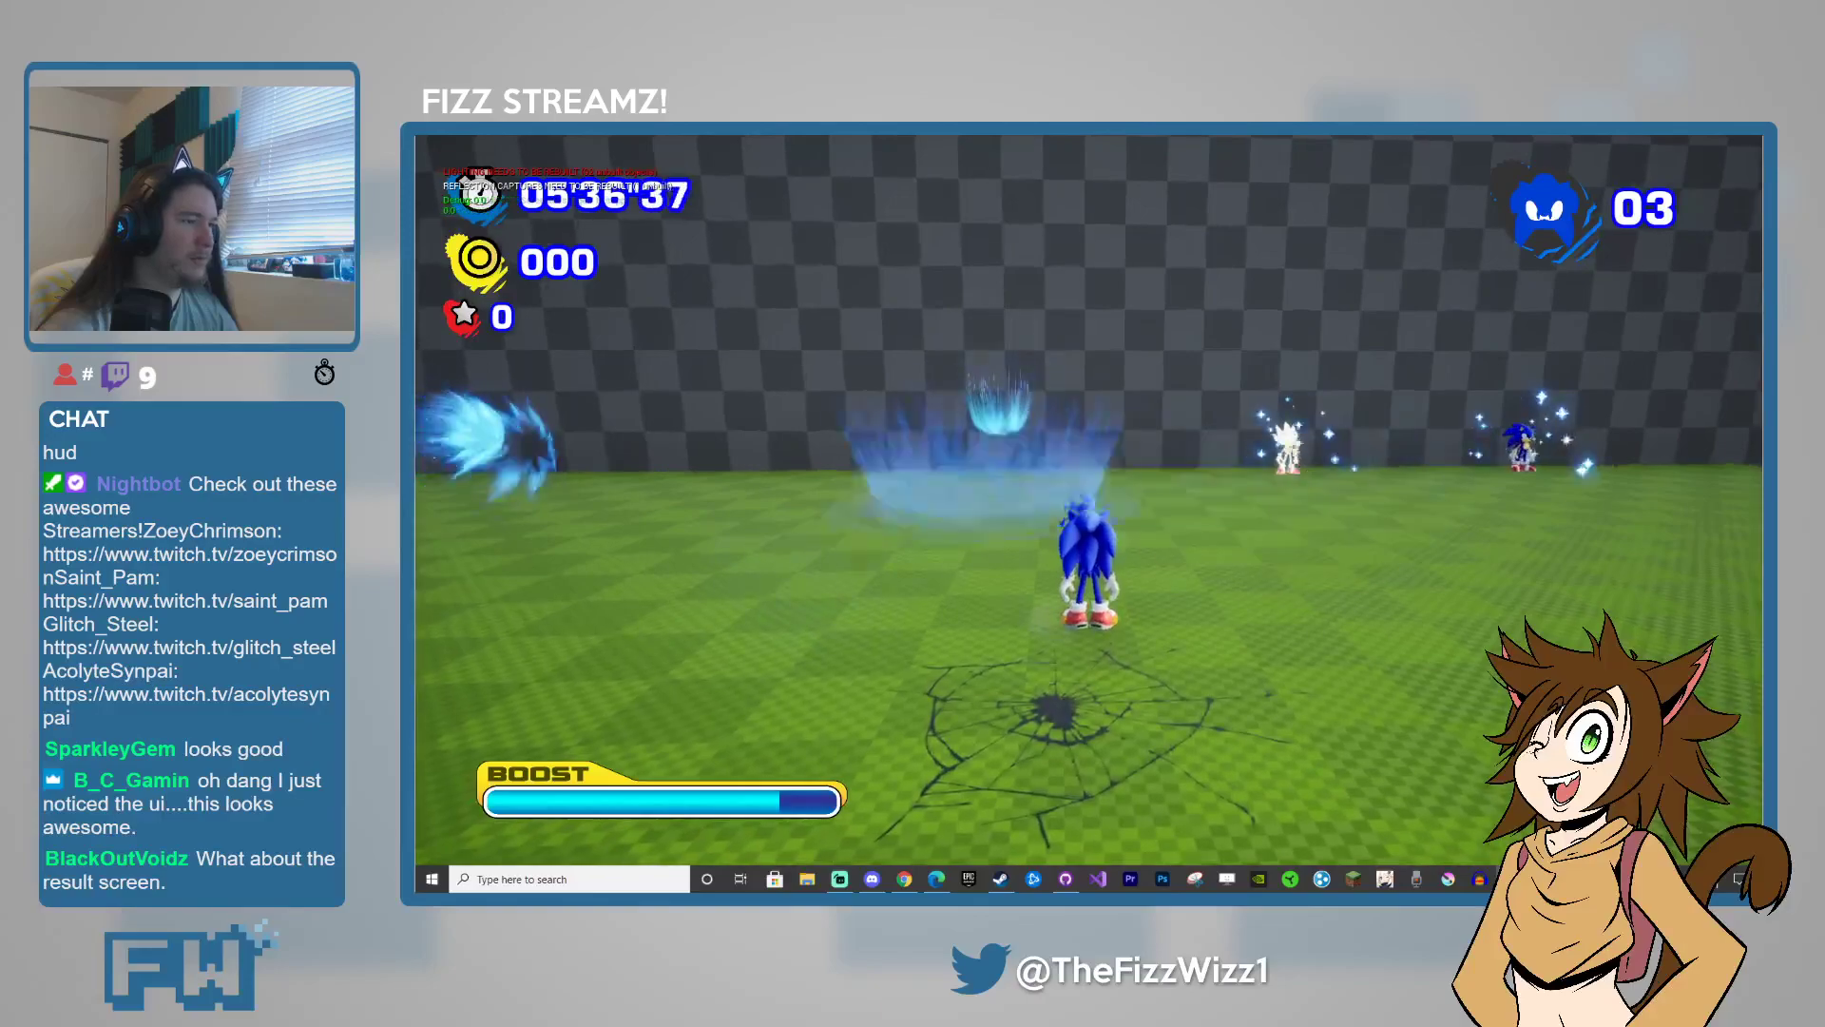
{"action": "key", "text": "w"}
{"action": "key", "text": "w"}
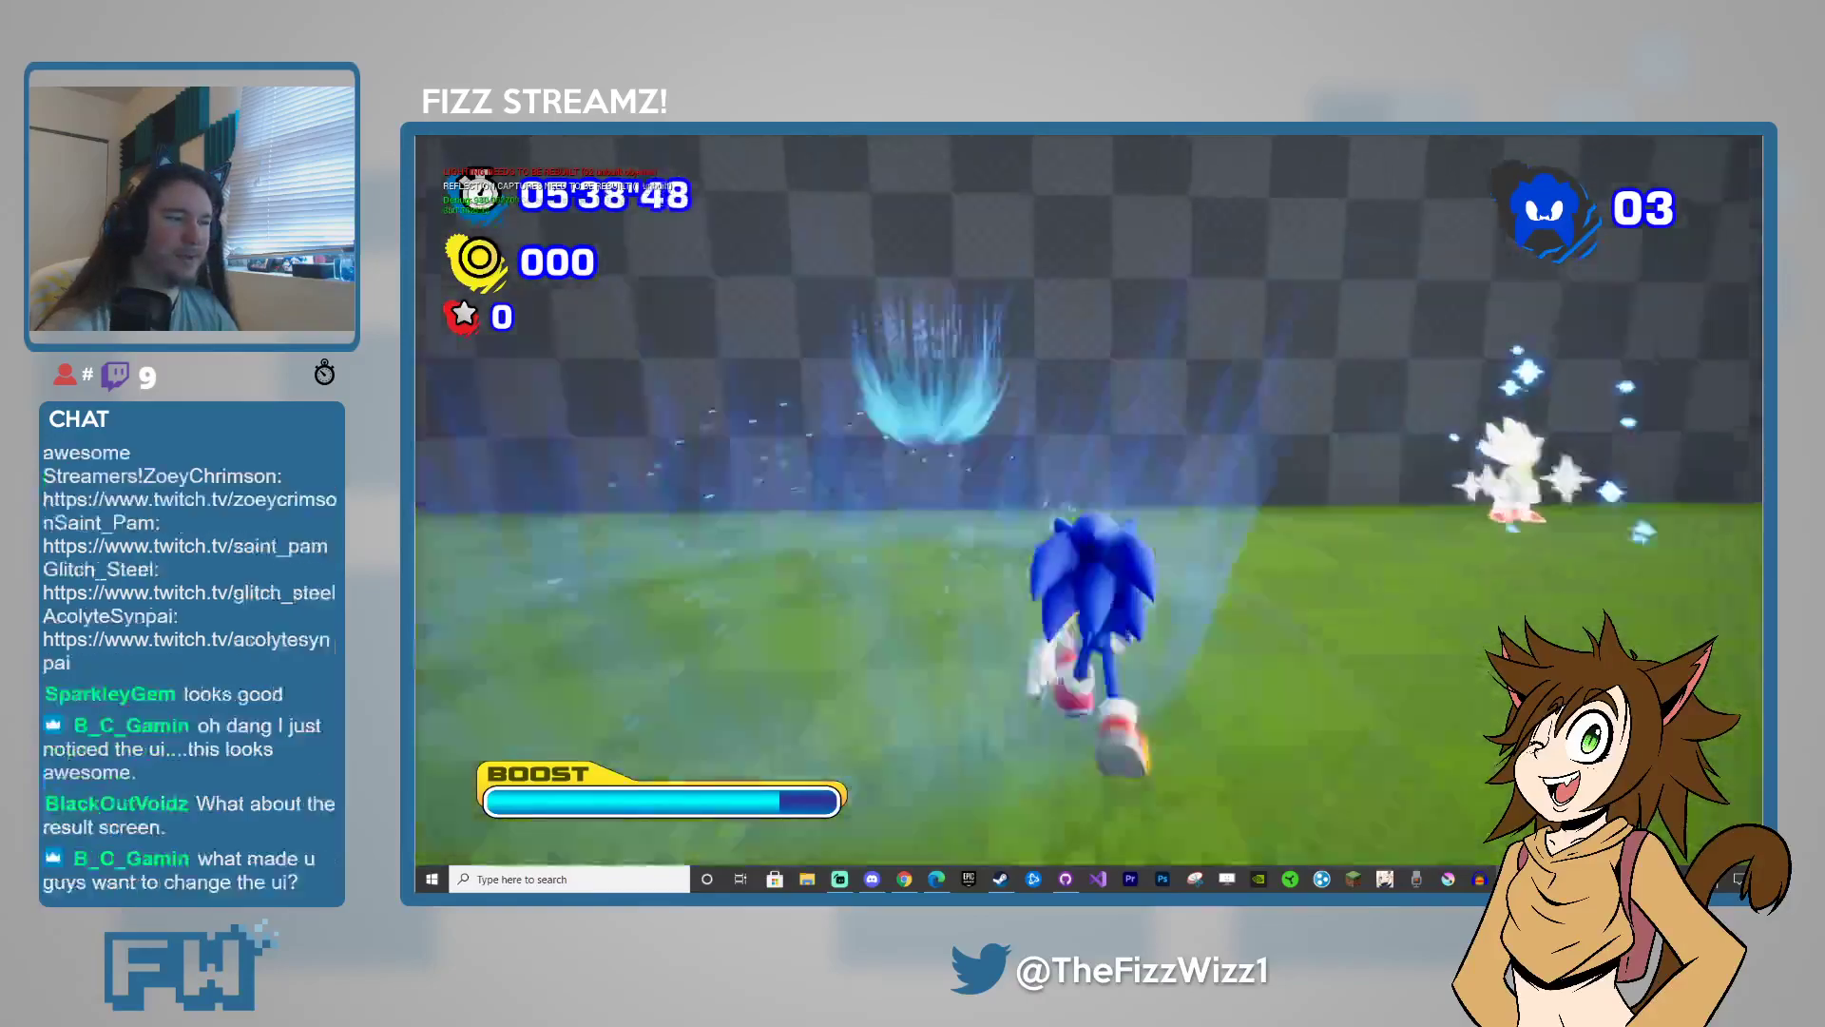
{"action": "key", "text": "w"}
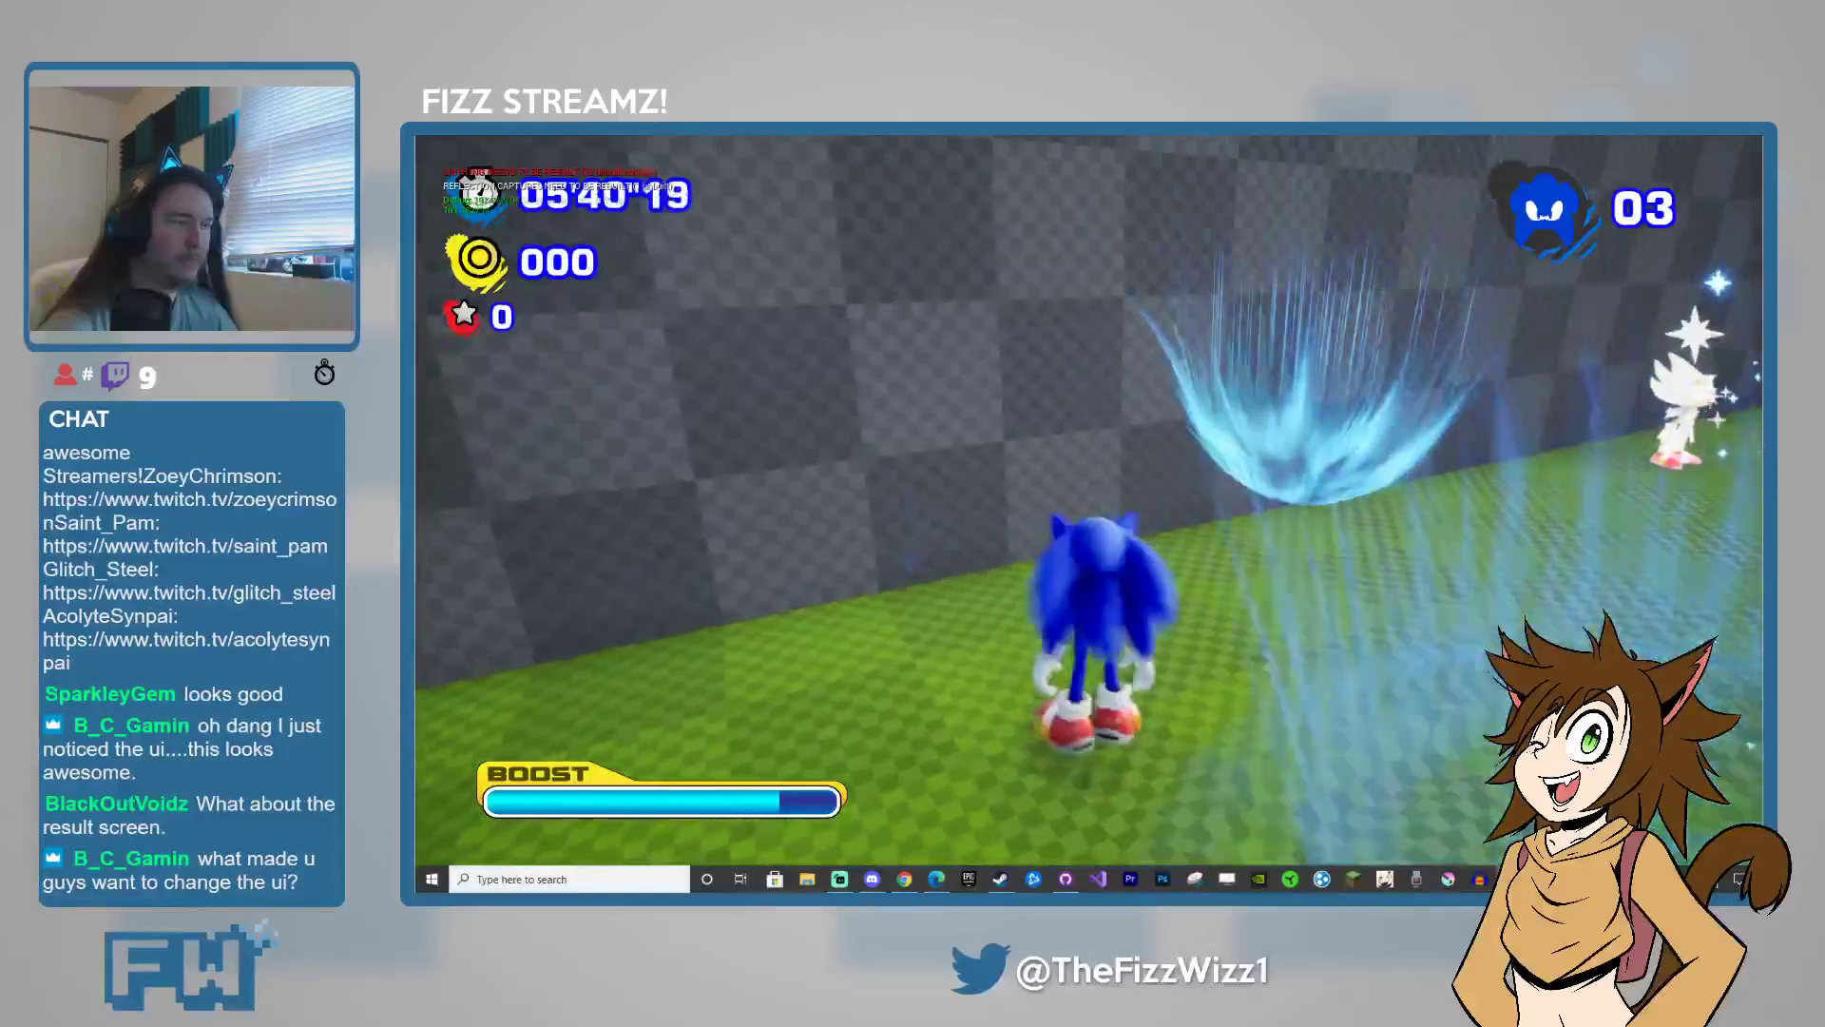
{"action": "key", "text": "a"}
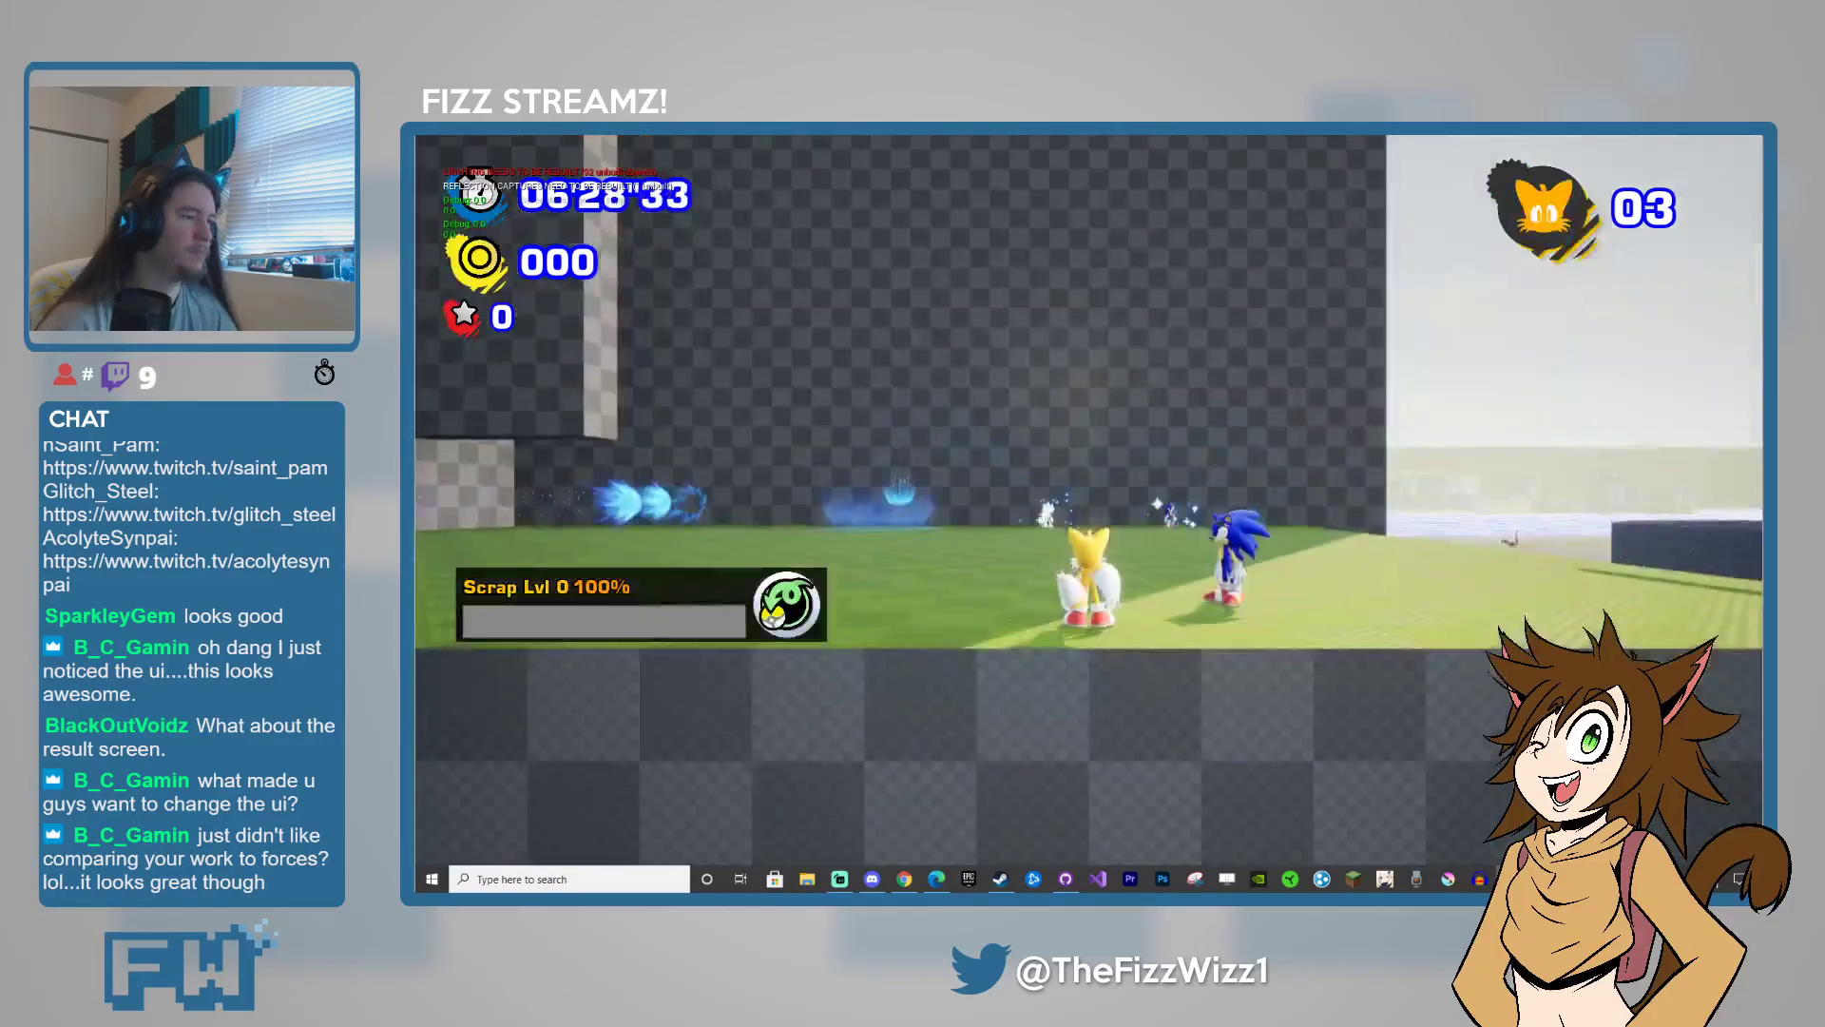
{"action": "key", "text": "Escape"}
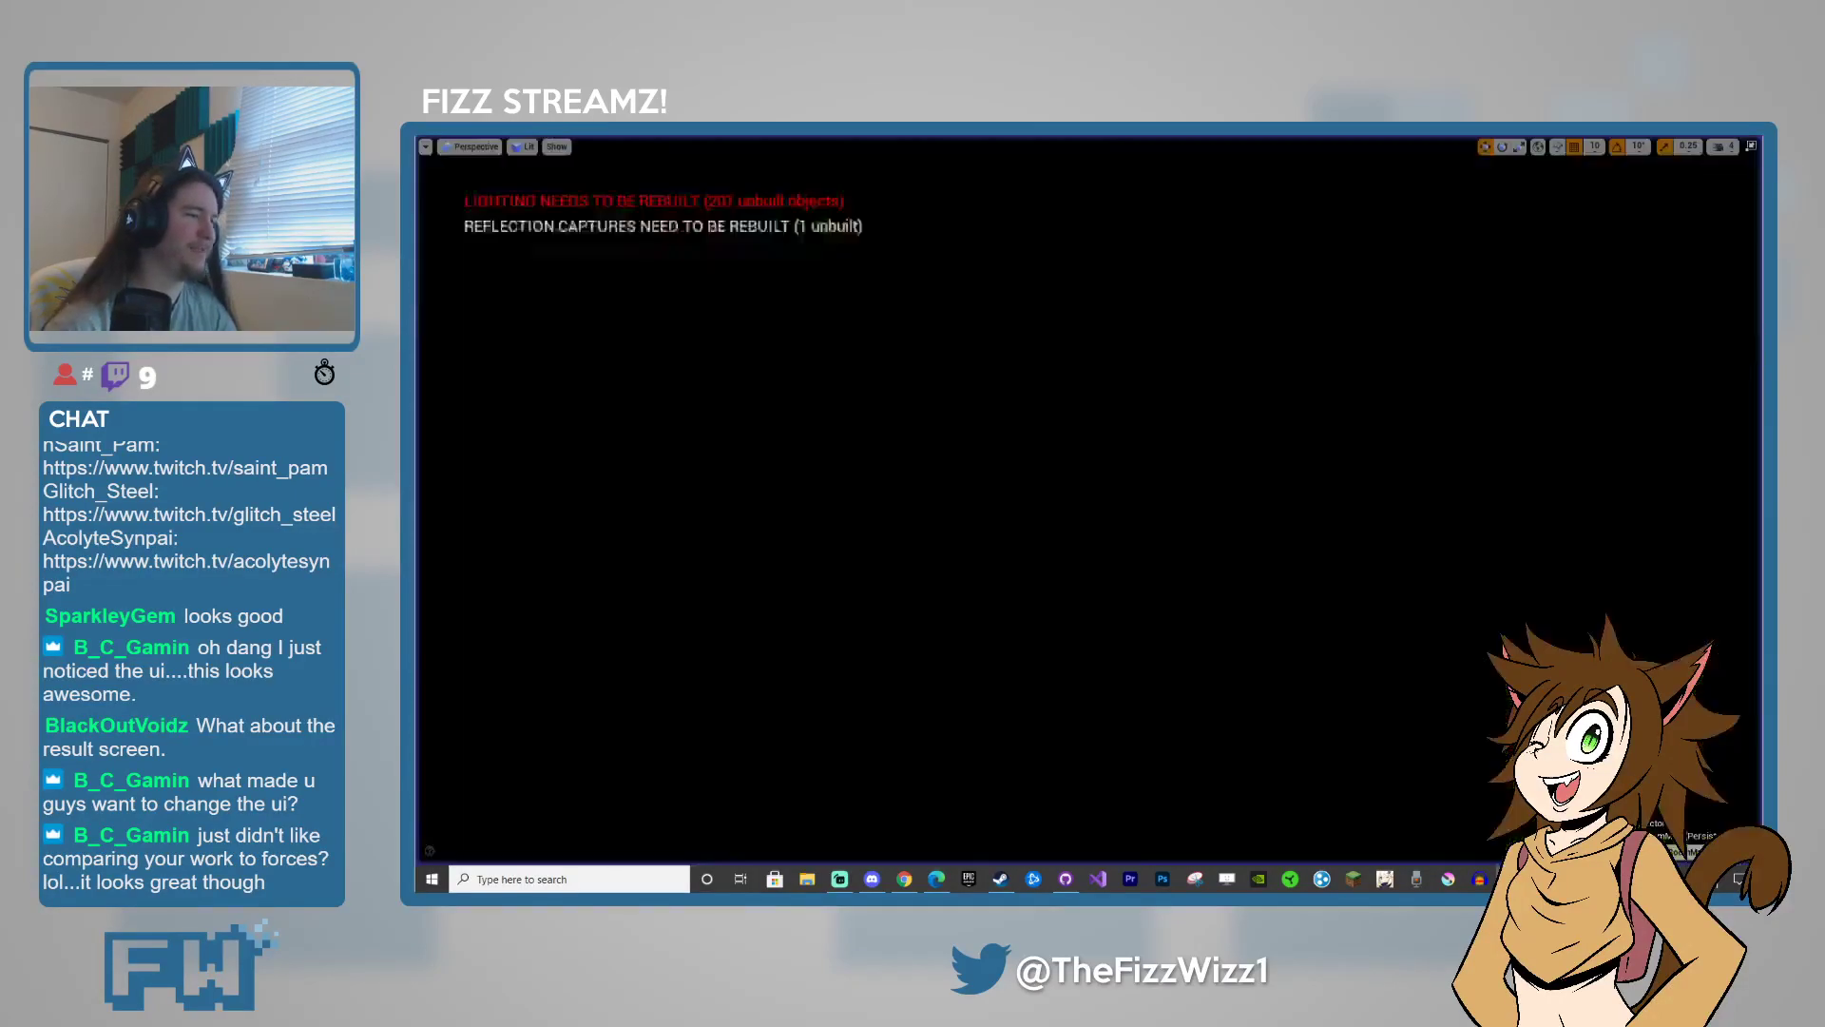
- Restore the full editor layout and open the W_GameHUD widget from the 01-HUD folder inside Widgets
{"action": "right_click_drag", "start_coordinate": [1089, 499], "coordinate": [993, 461]}
{"action": "key", "text": "w"}
{"action": "key", "text": "w"}
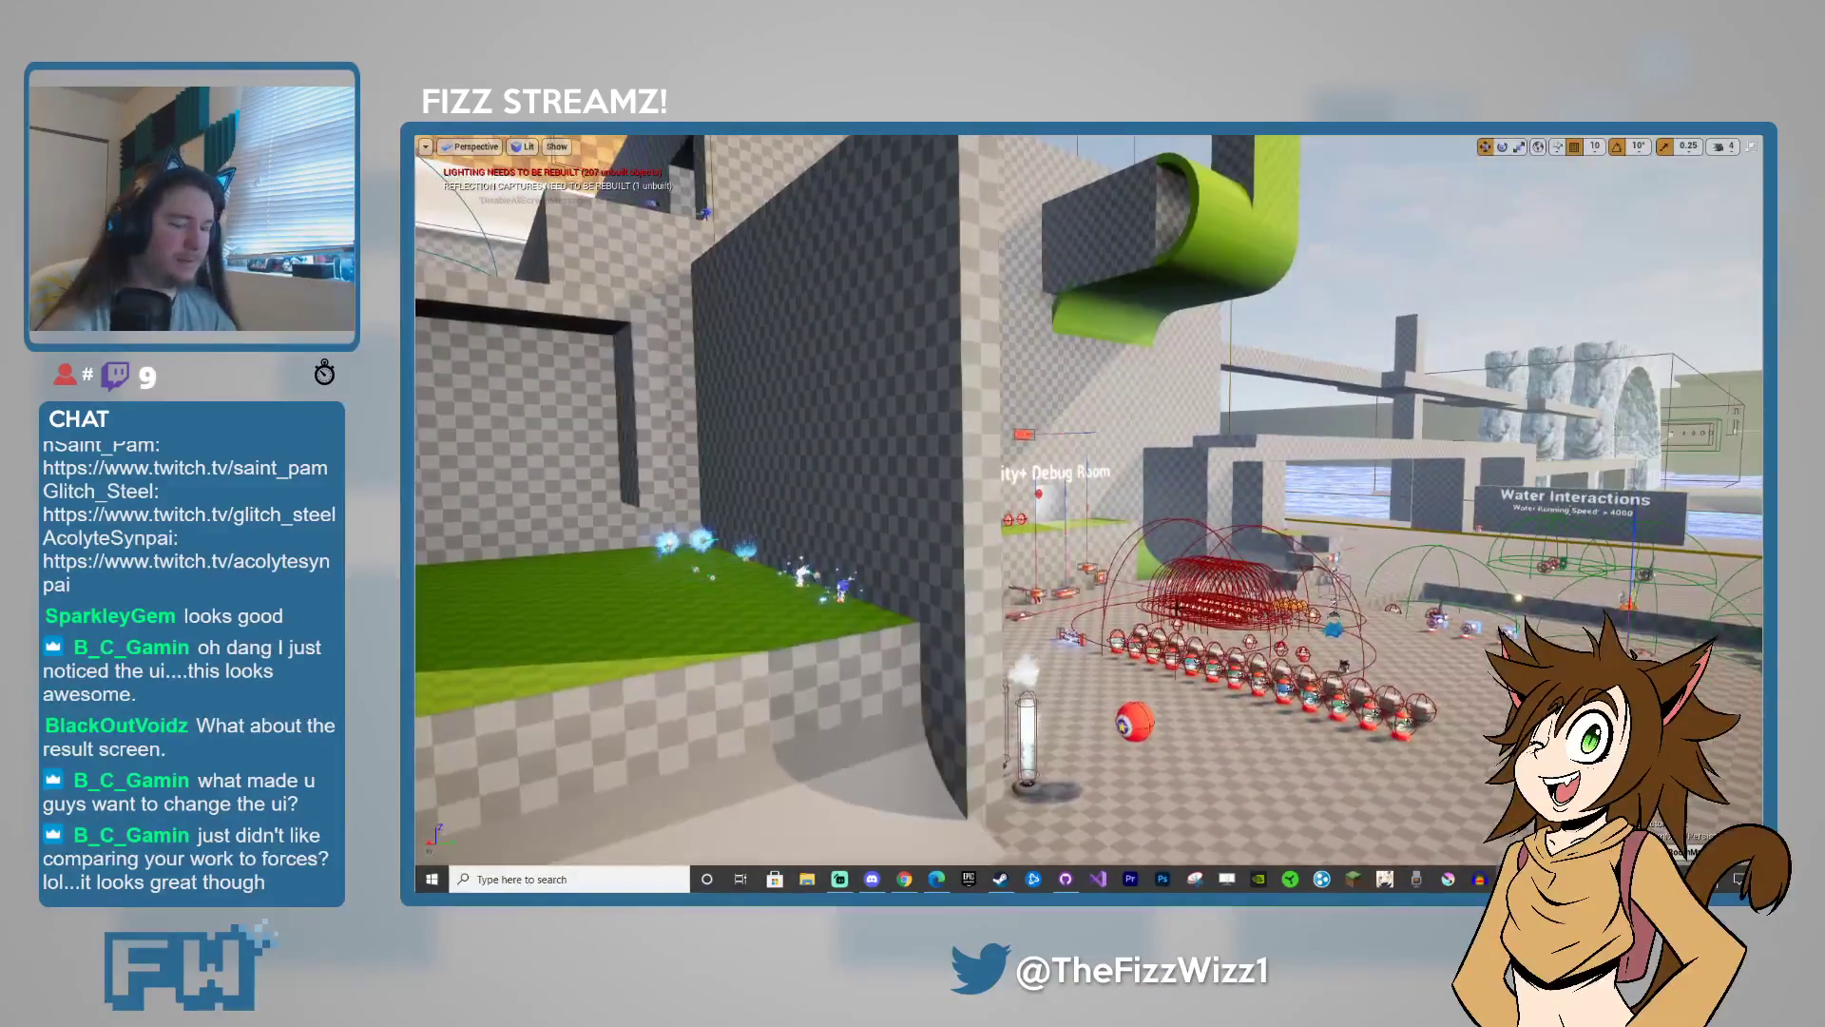
{"action": "key", "text": "F11"}
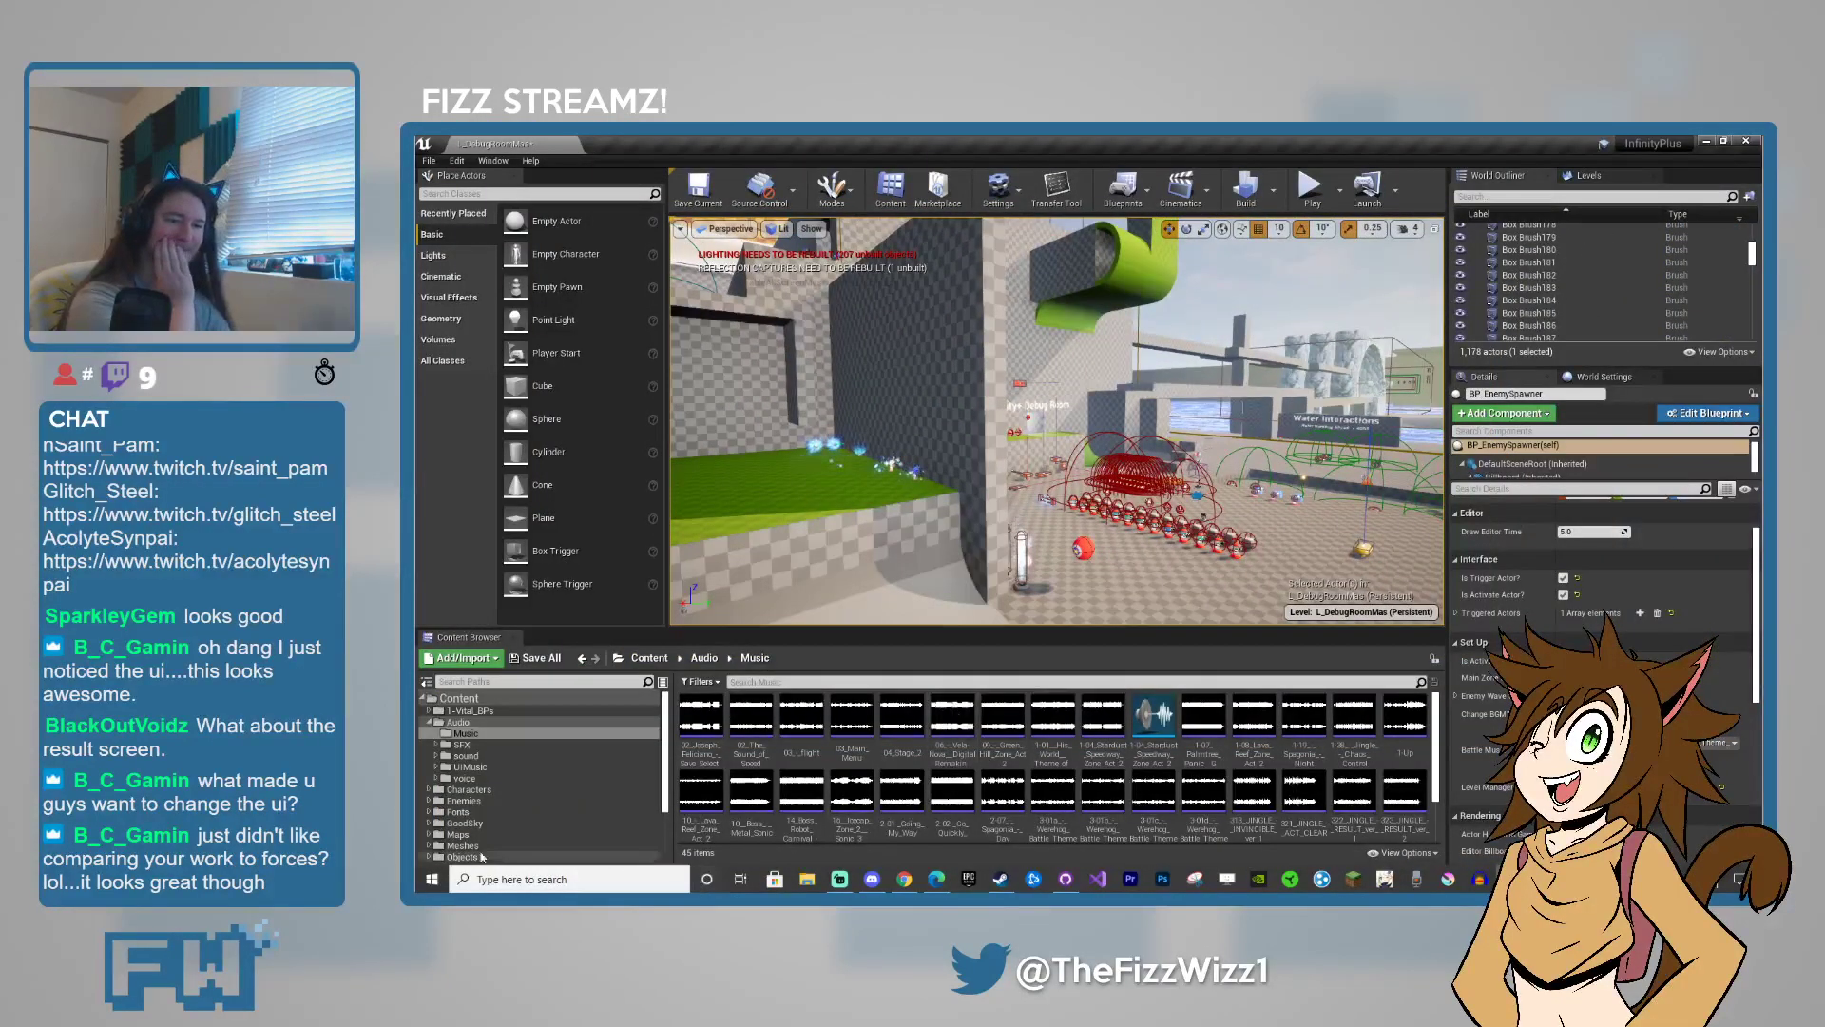
{"action": "scroll", "coordinate": [482, 836], "scroll_direction": "down", "scroll_amount": 5}
{"action": "left_click", "coordinate": [464, 855]}
{"action": "double_click", "coordinate": [700, 716]}
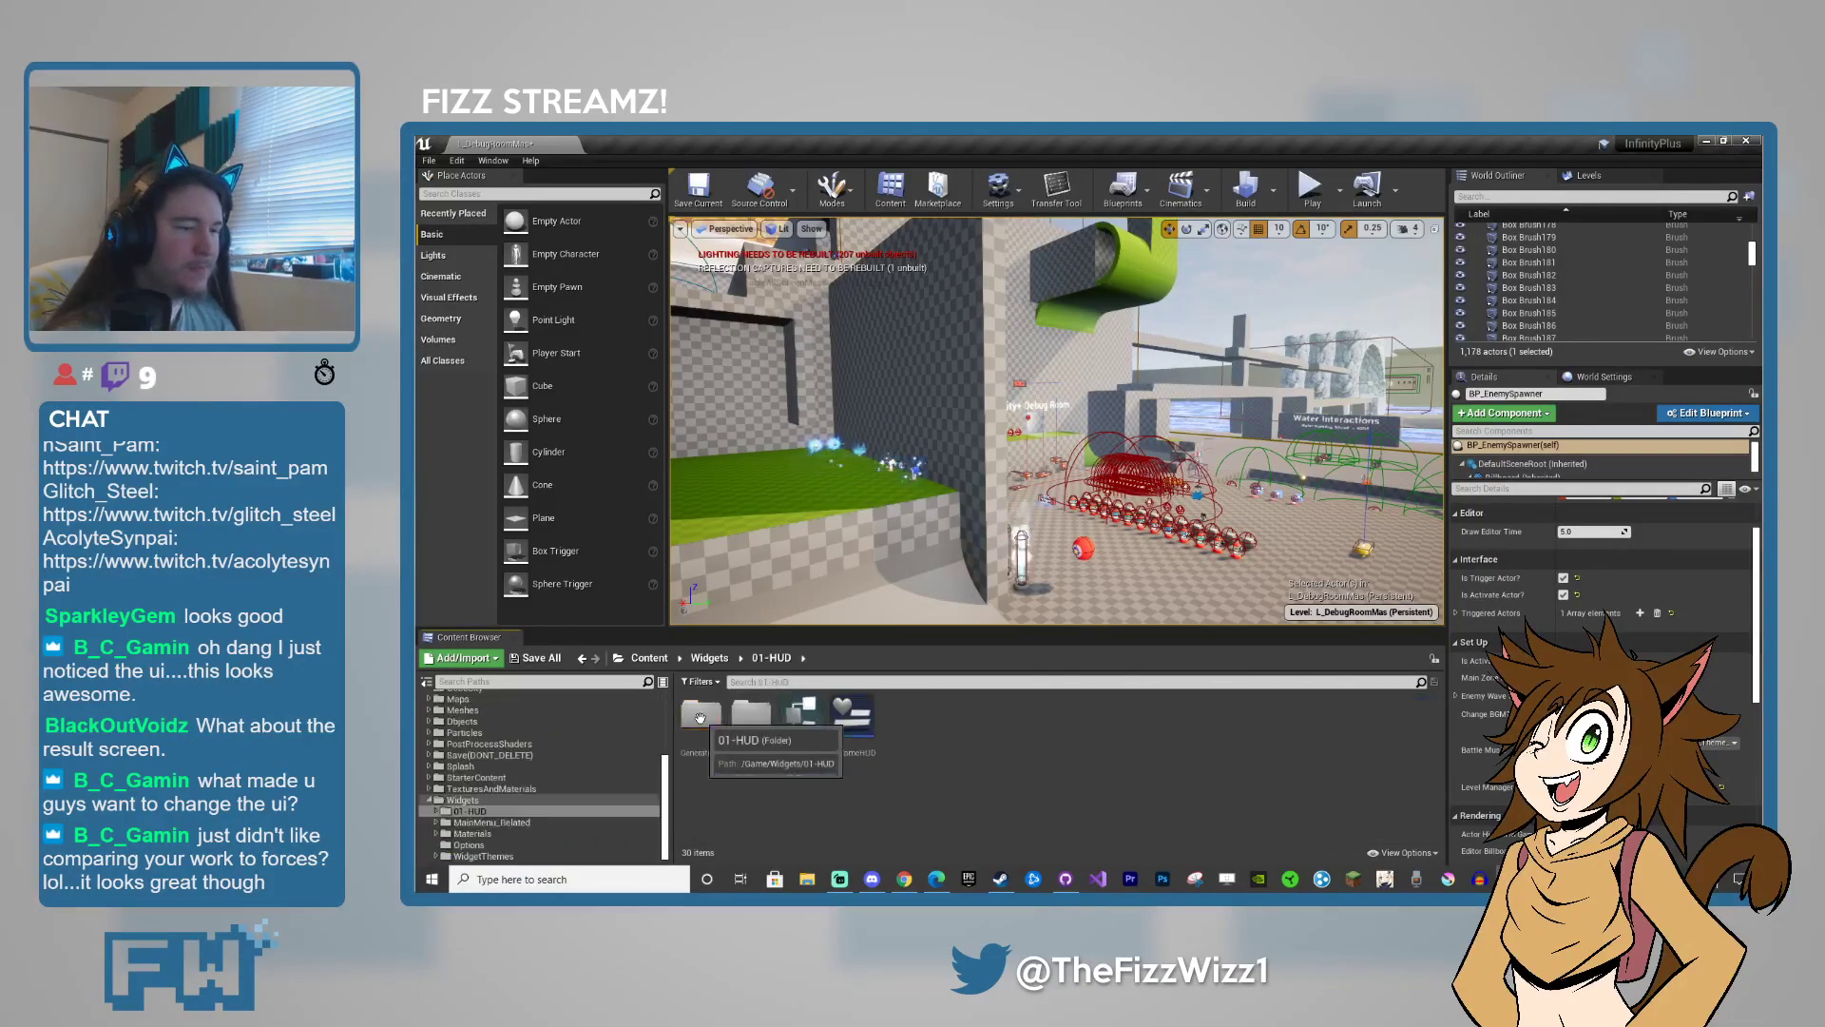
{"action": "double_click", "coordinate": [852, 718]}
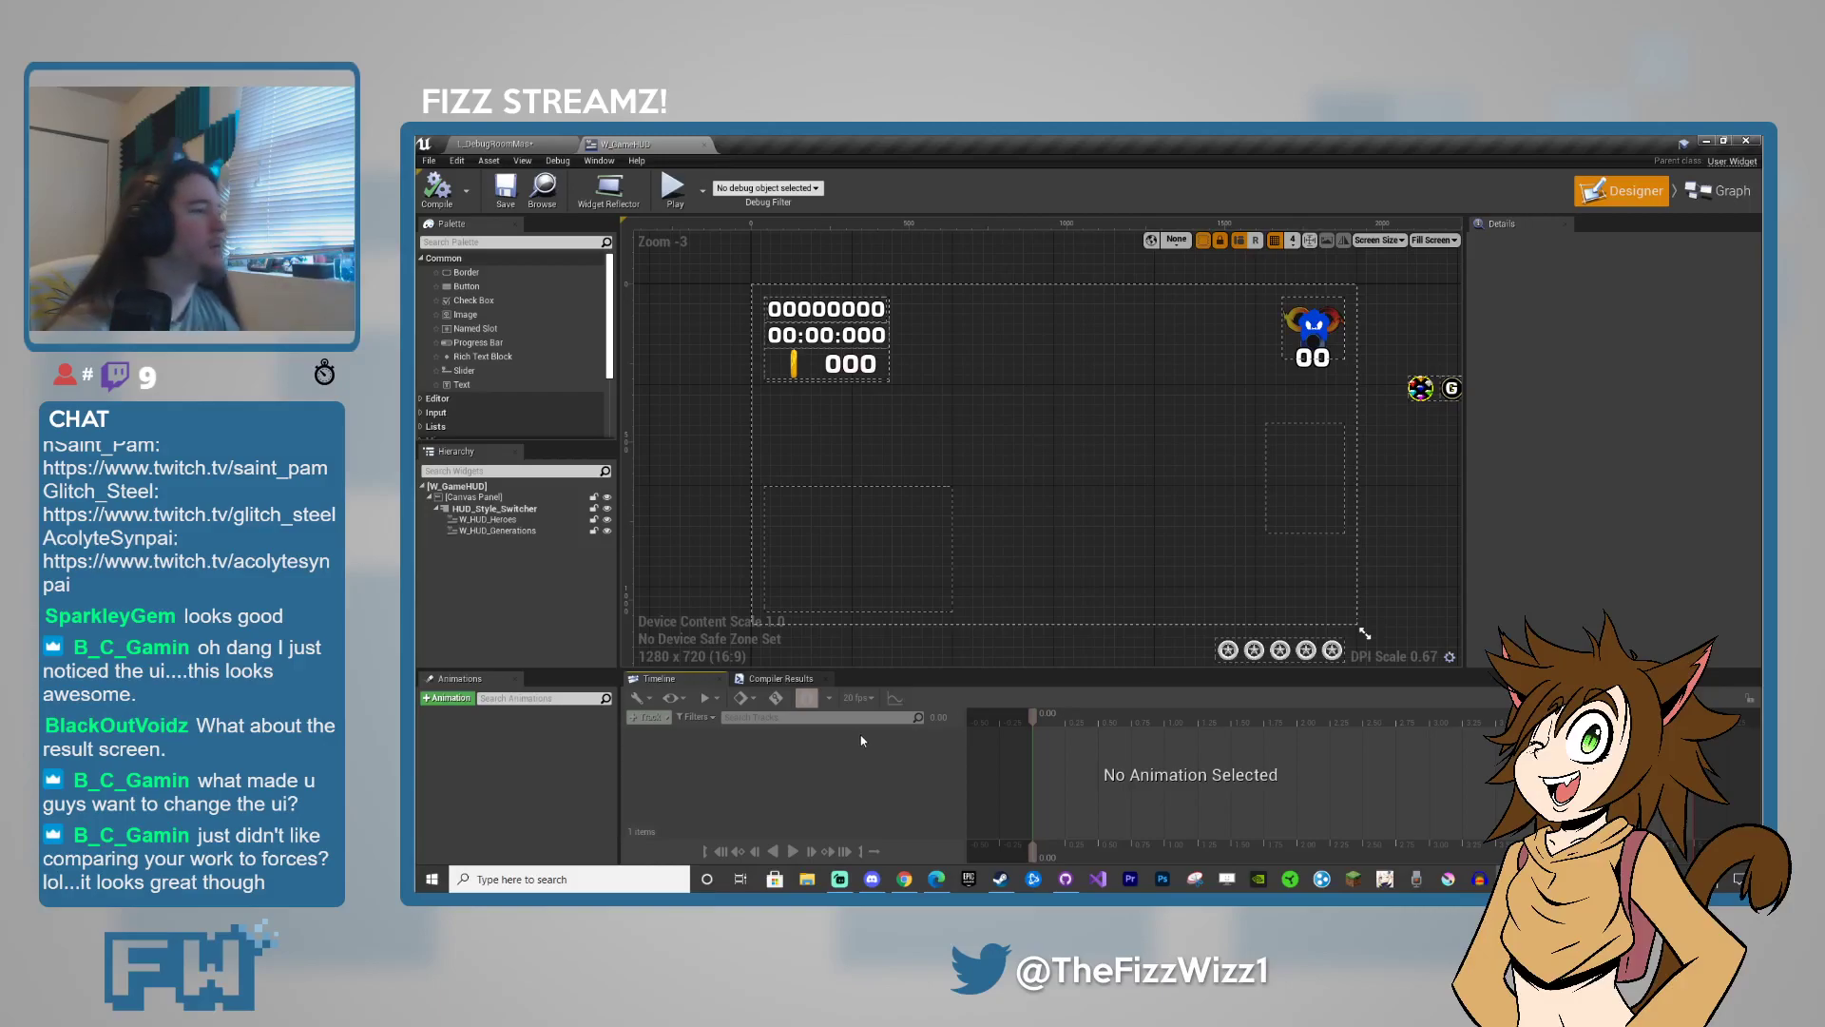
- Set the default value of the TEST_Theme variable to Heroes in the W_GameHUD widget's graph
{"action": "left_click", "coordinate": [1718, 190]}
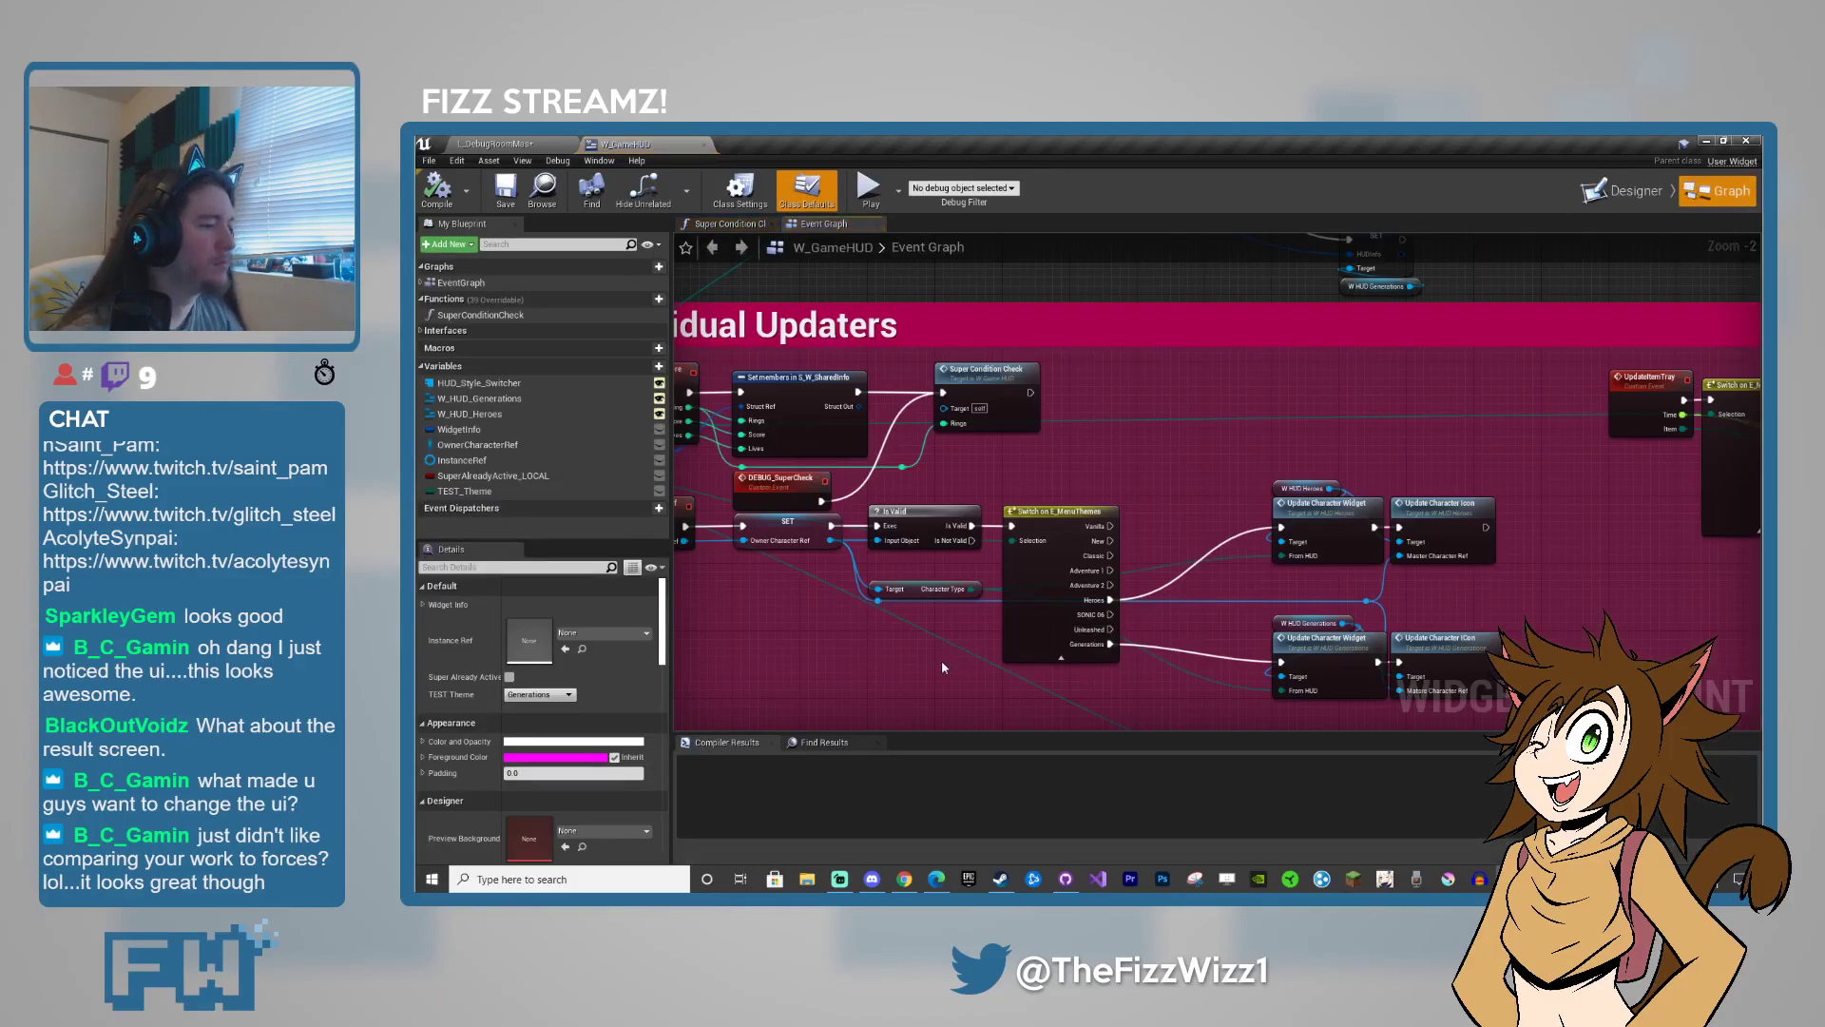
{"action": "right_click_drag", "start_coordinate": [941, 668], "coordinate": [955, 454]}
{"action": "scroll", "coordinate": [595, 686], "scroll_direction": "down", "scroll_amount": 2}
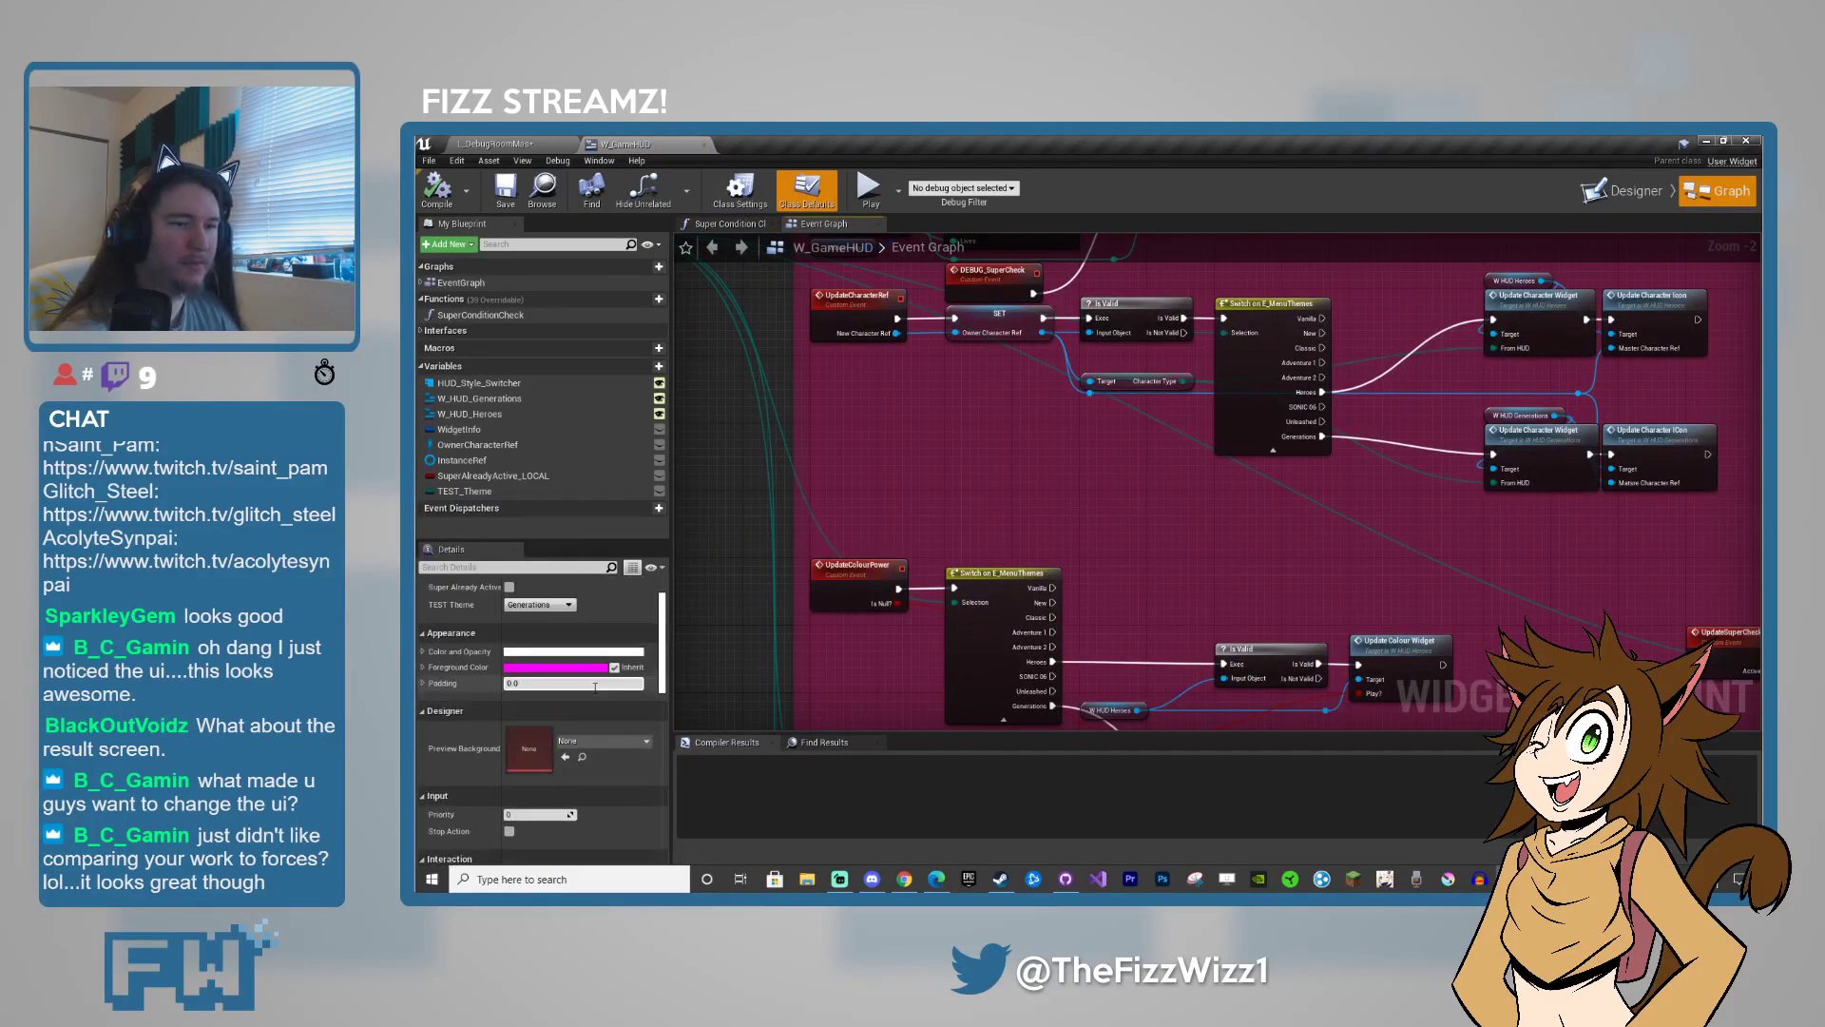
{"action": "scroll", "coordinate": [595, 686], "scroll_direction": "up", "scroll_amount": 2}
{"action": "left_click", "coordinate": [464, 490]}
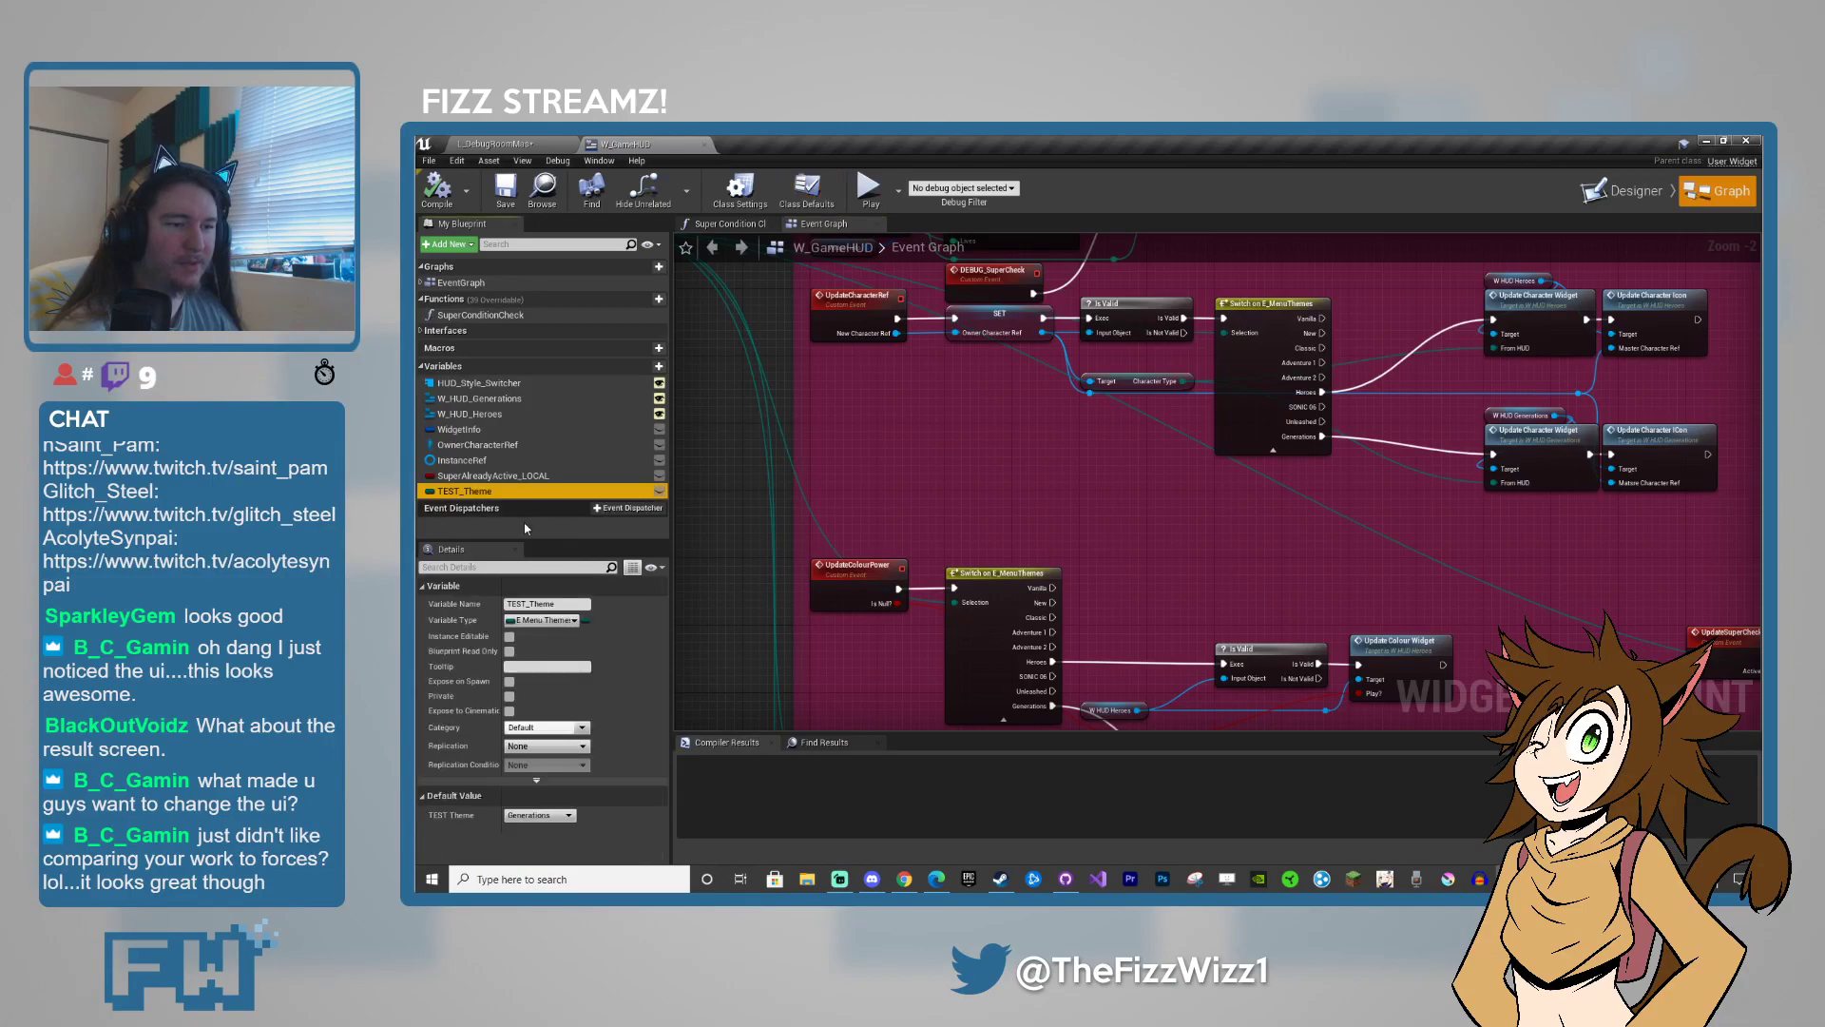
{"action": "left_click", "coordinate": [540, 814]}
{"action": "left_click", "coordinate": [548, 777]}
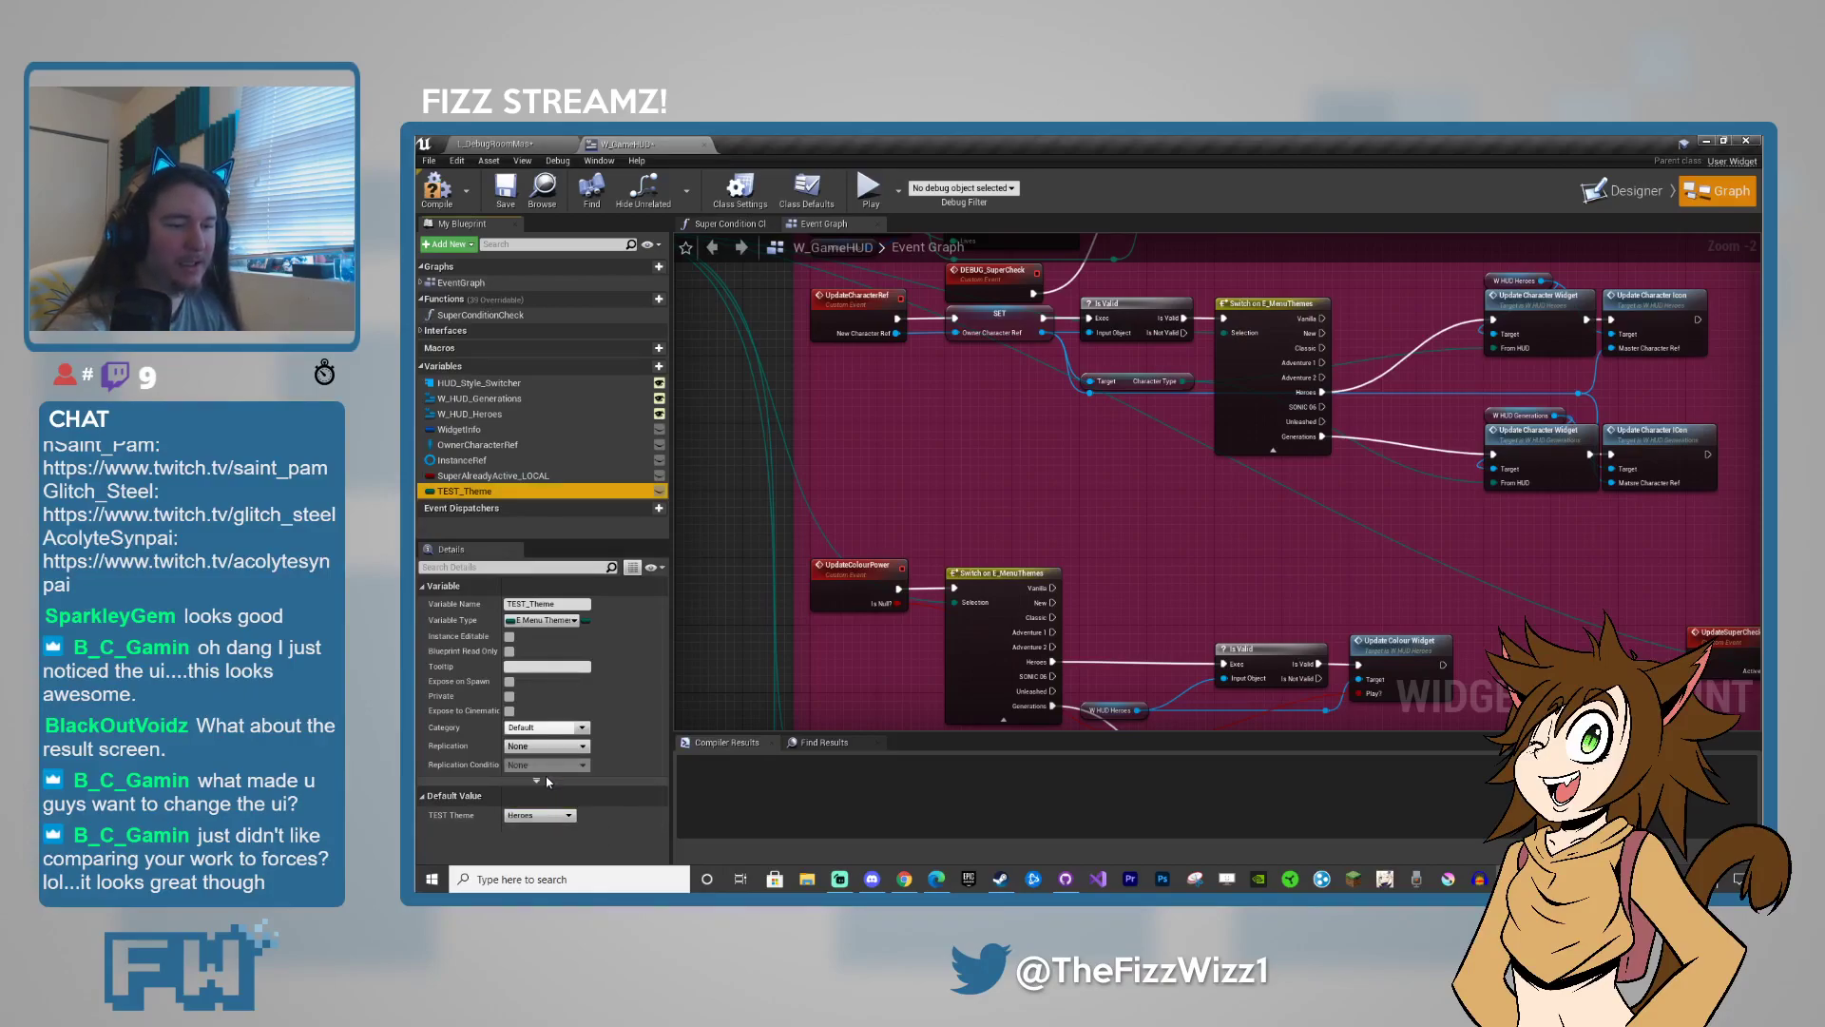
- Playtest the debug room level full screen with the Heroes HUD, running Sonic past the rings and across the checkered plain
{"action": "left_click", "coordinate": [529, 142]}
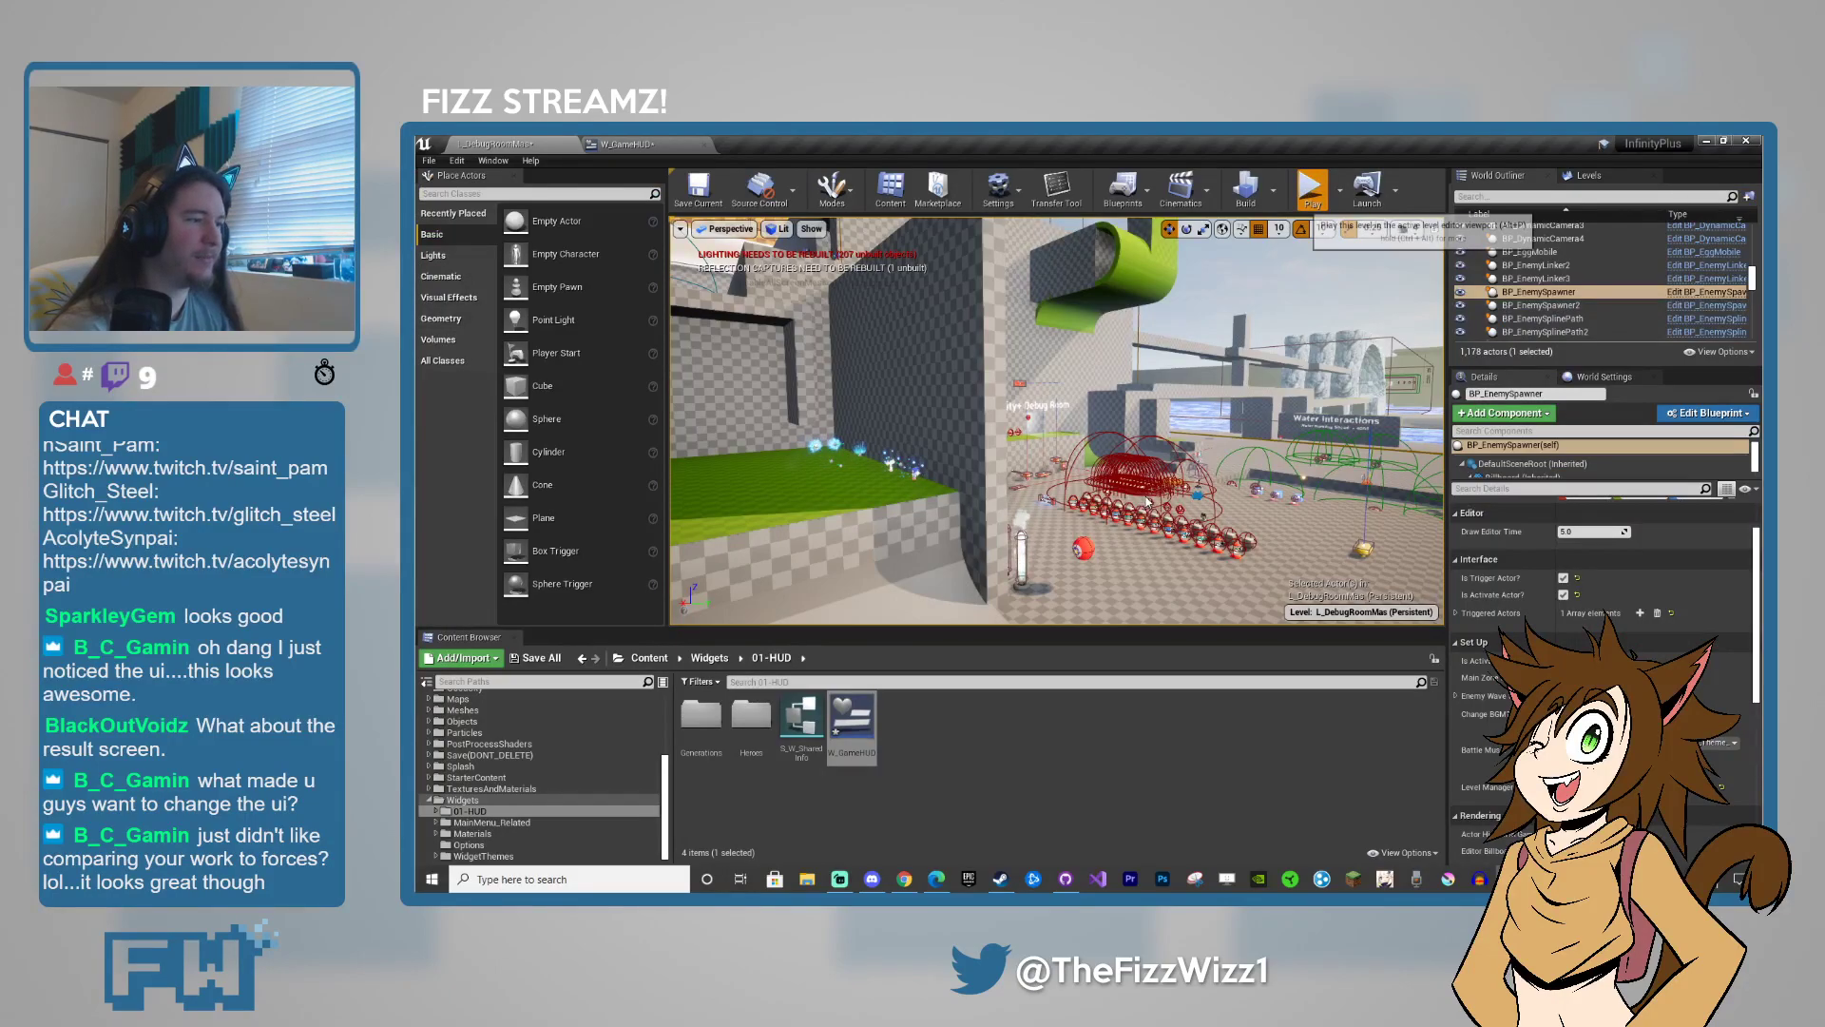
{"action": "left_click", "coordinate": [1313, 190]}
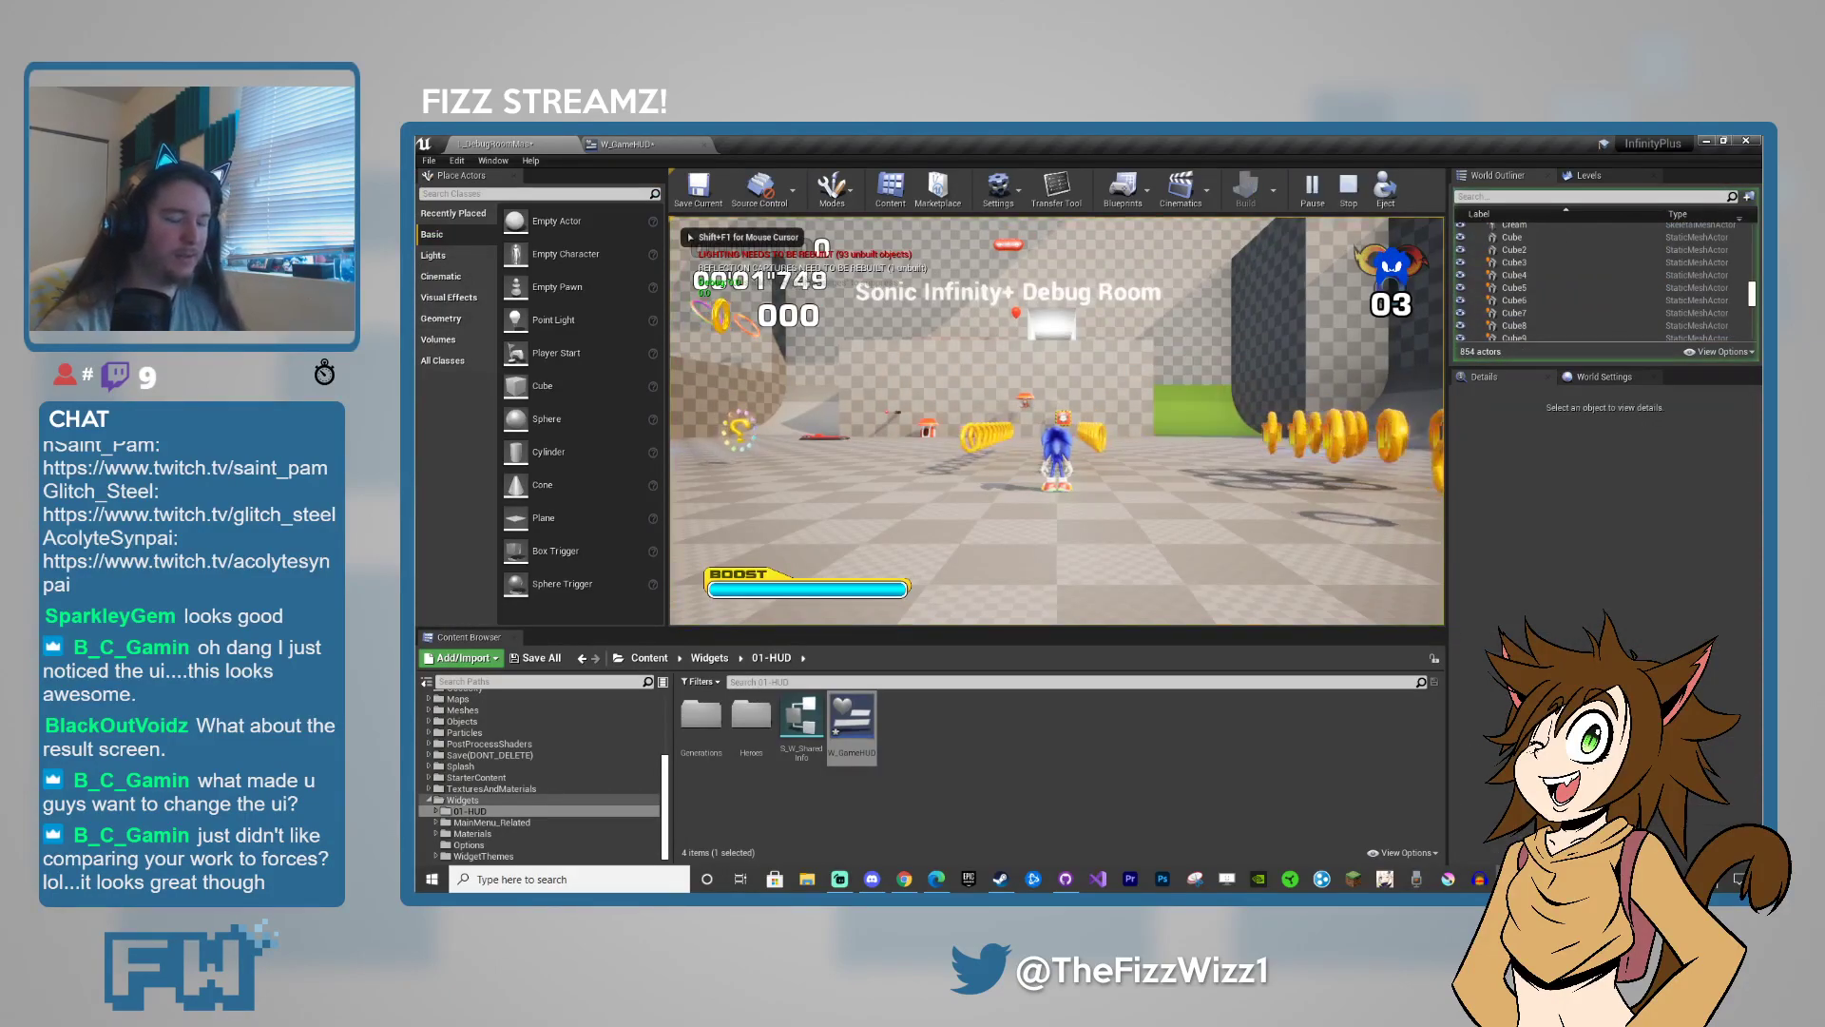
{"action": "key", "text": "F11"}
{"action": "key", "text": "w"}
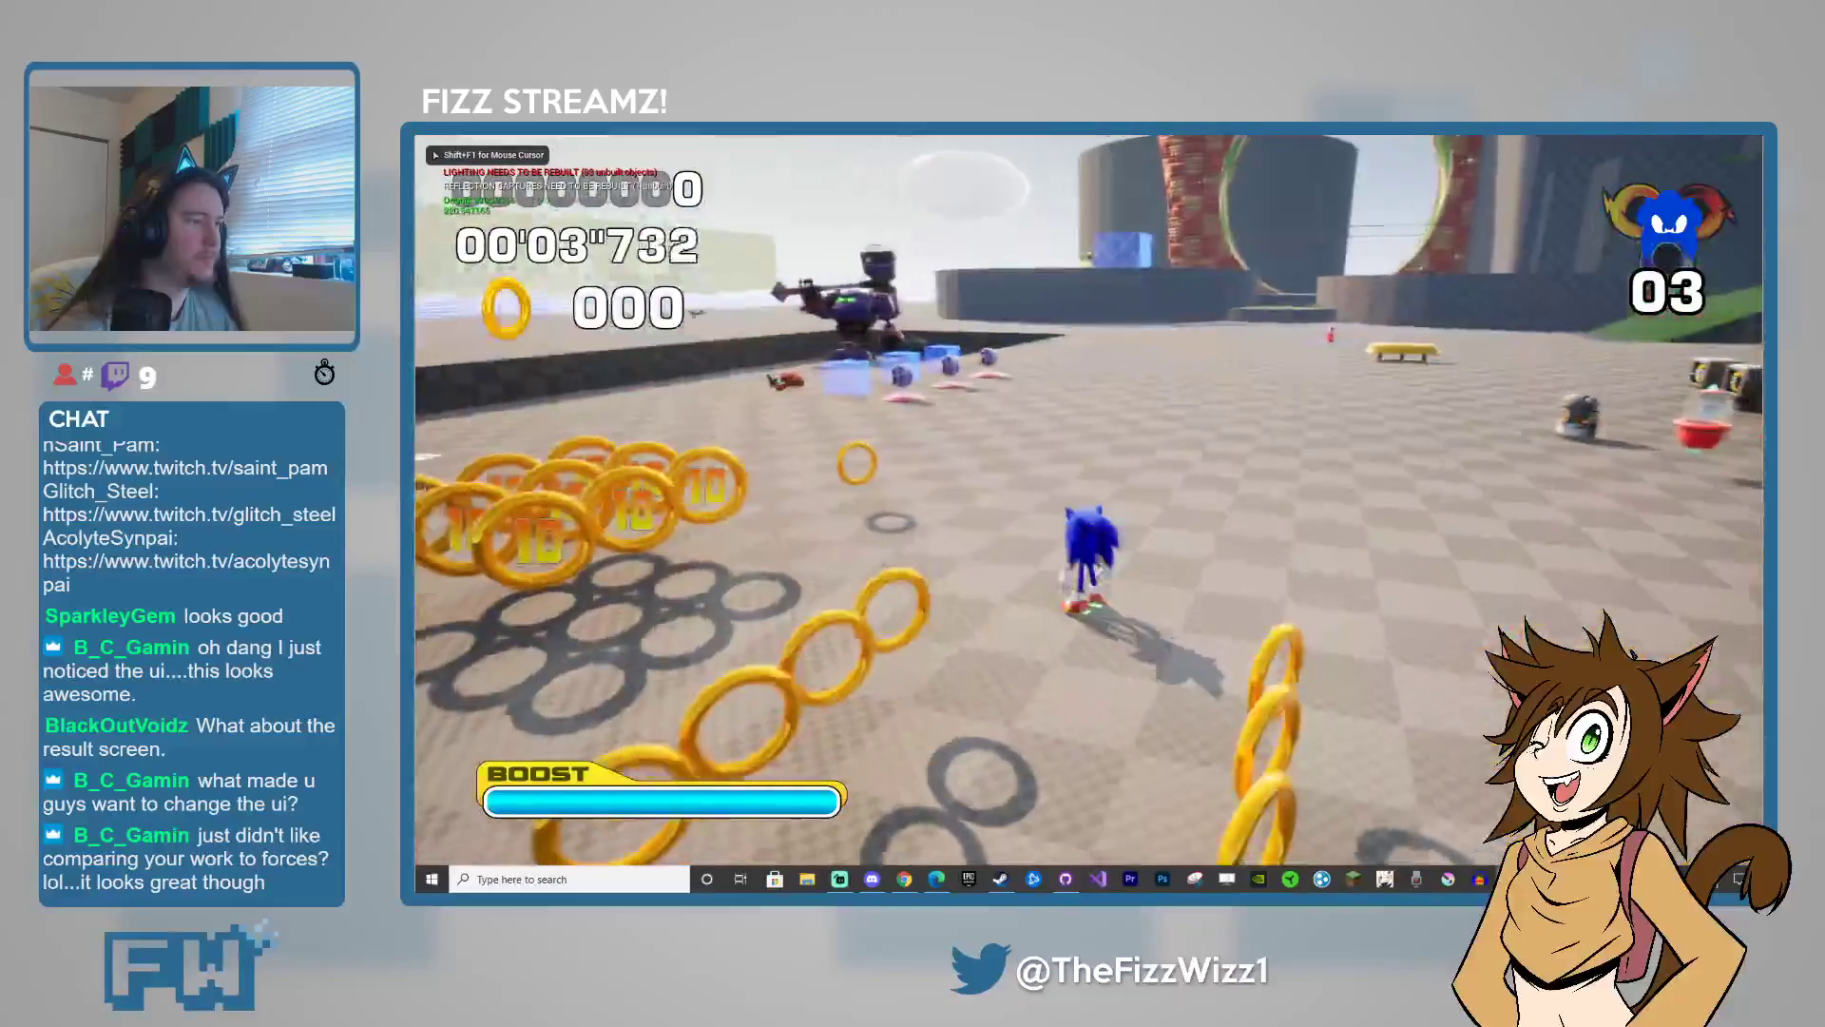
{"action": "key", "text": "w"}
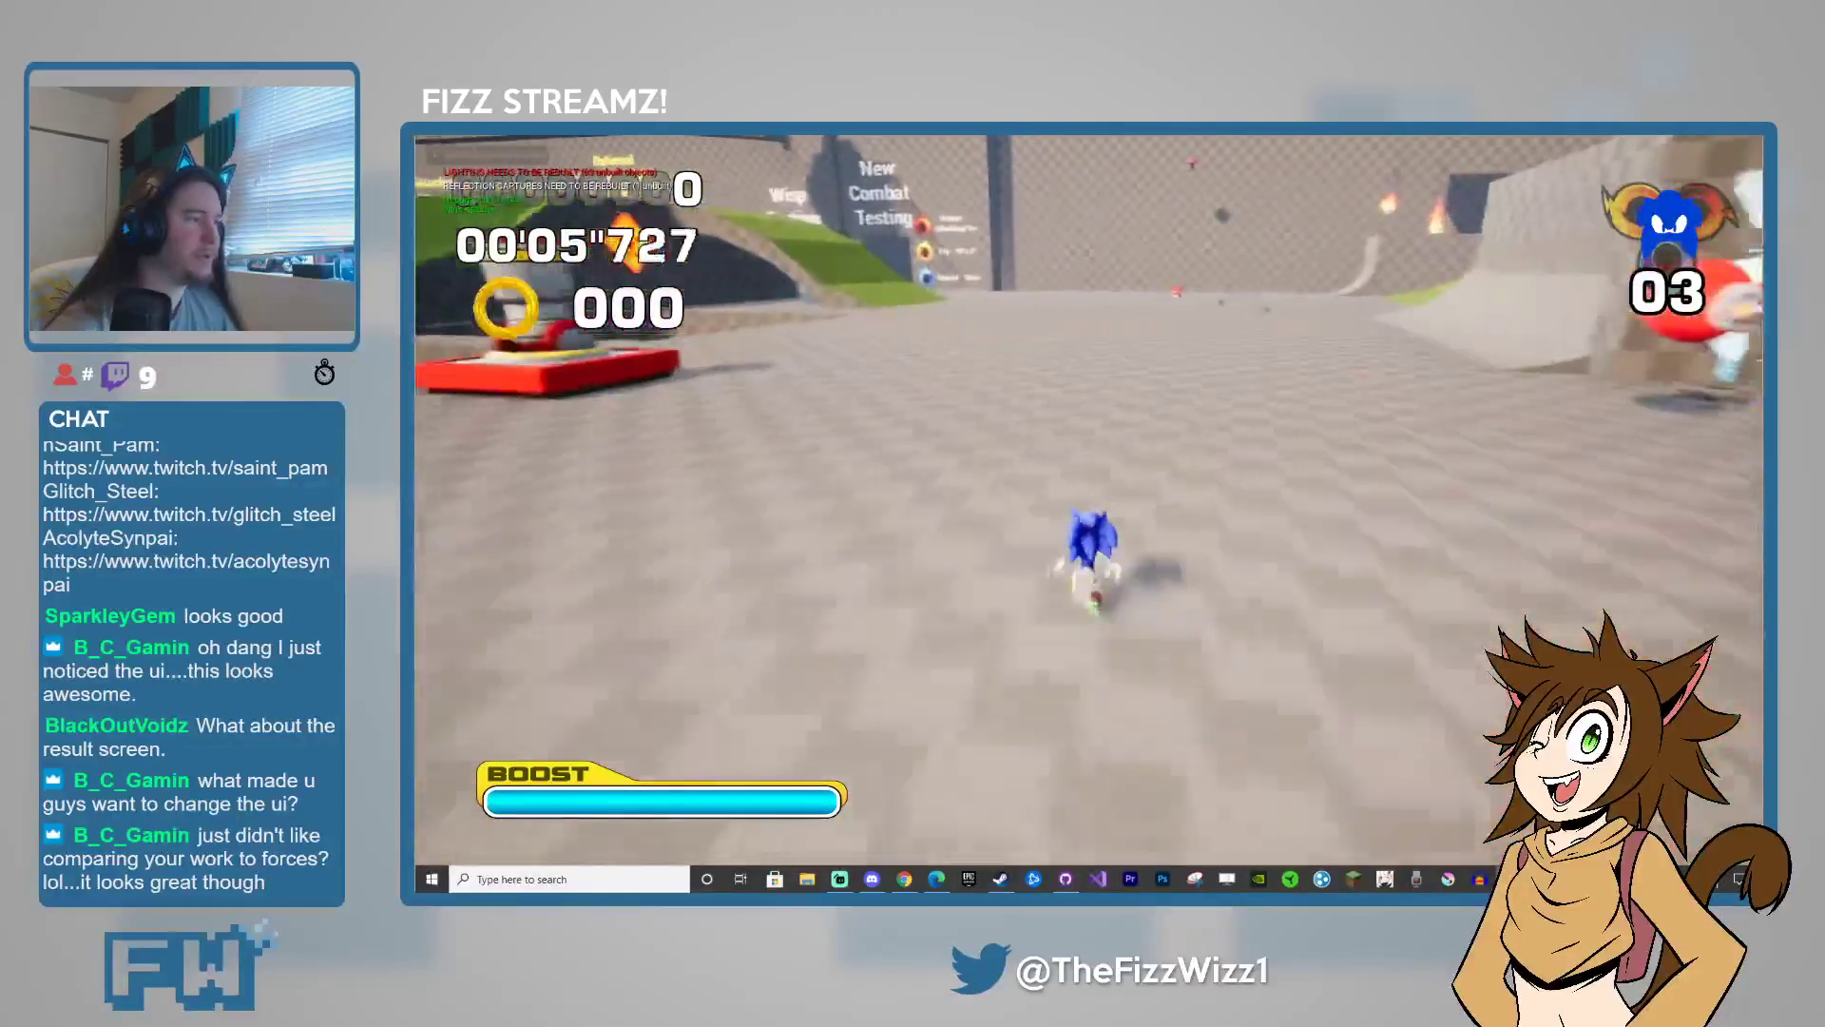
{"action": "key", "text": "w"}
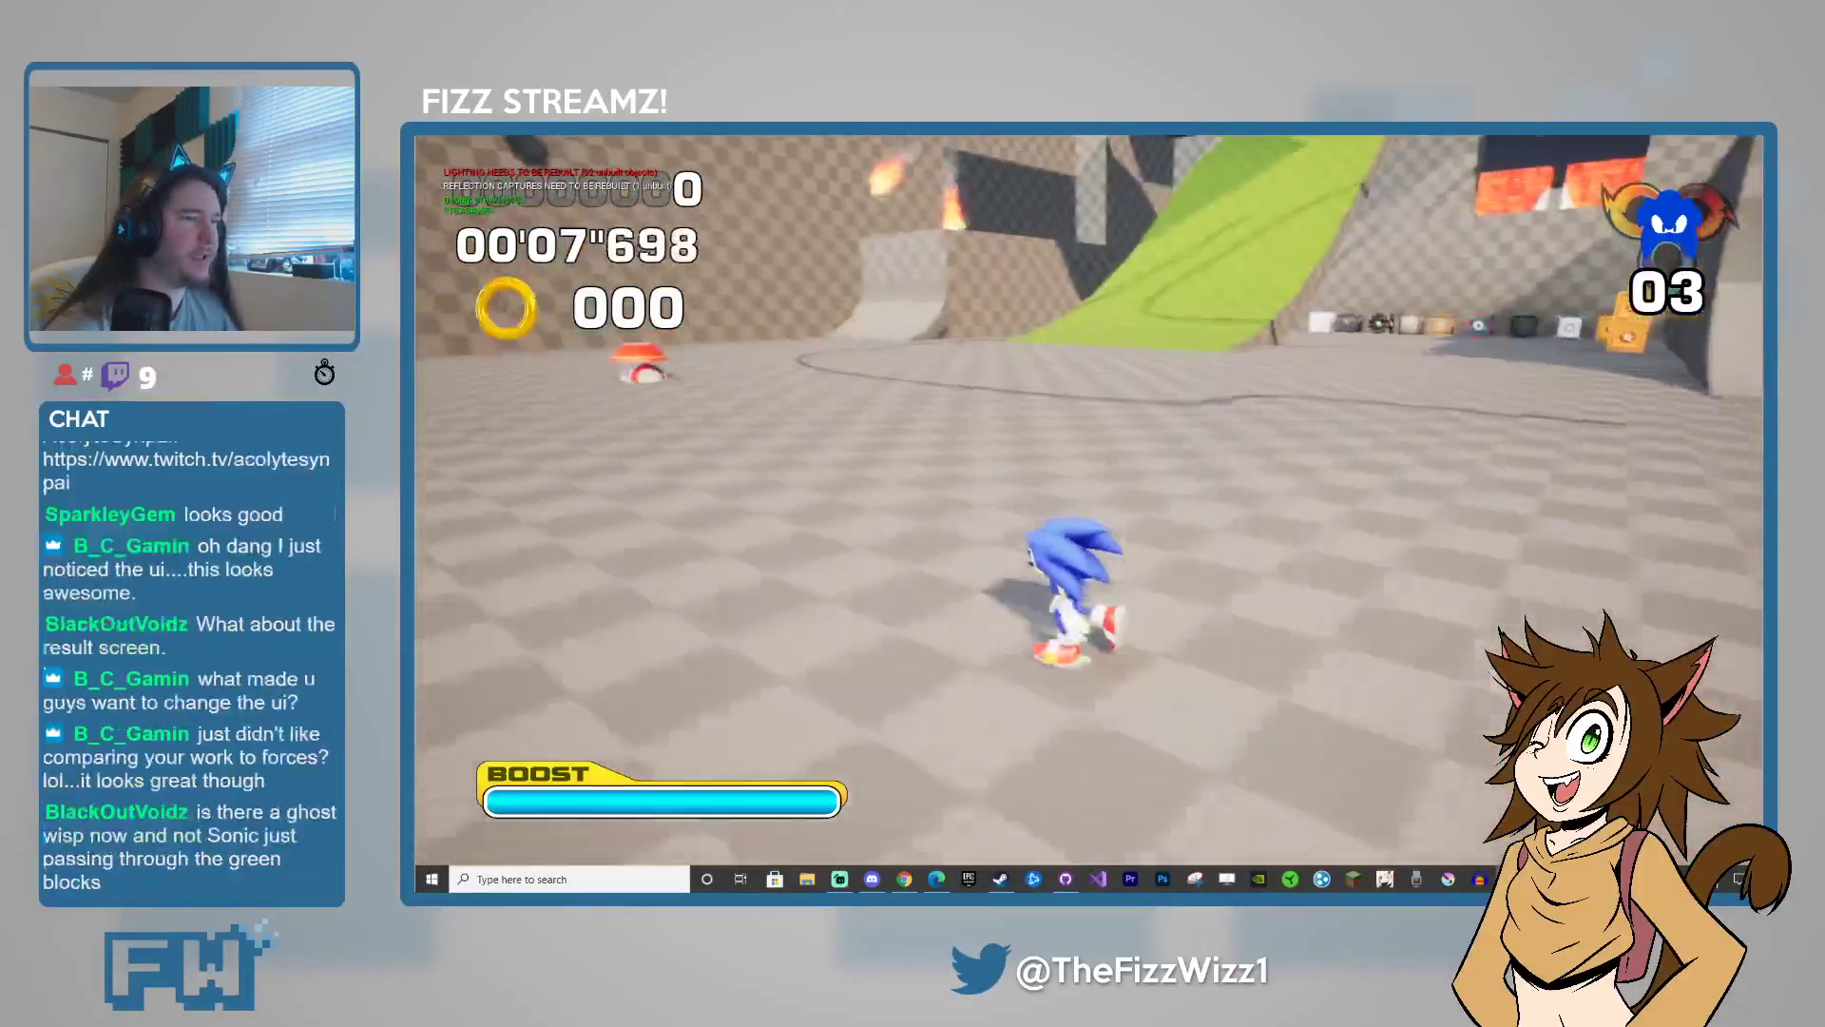
{"action": "key", "text": "w"}
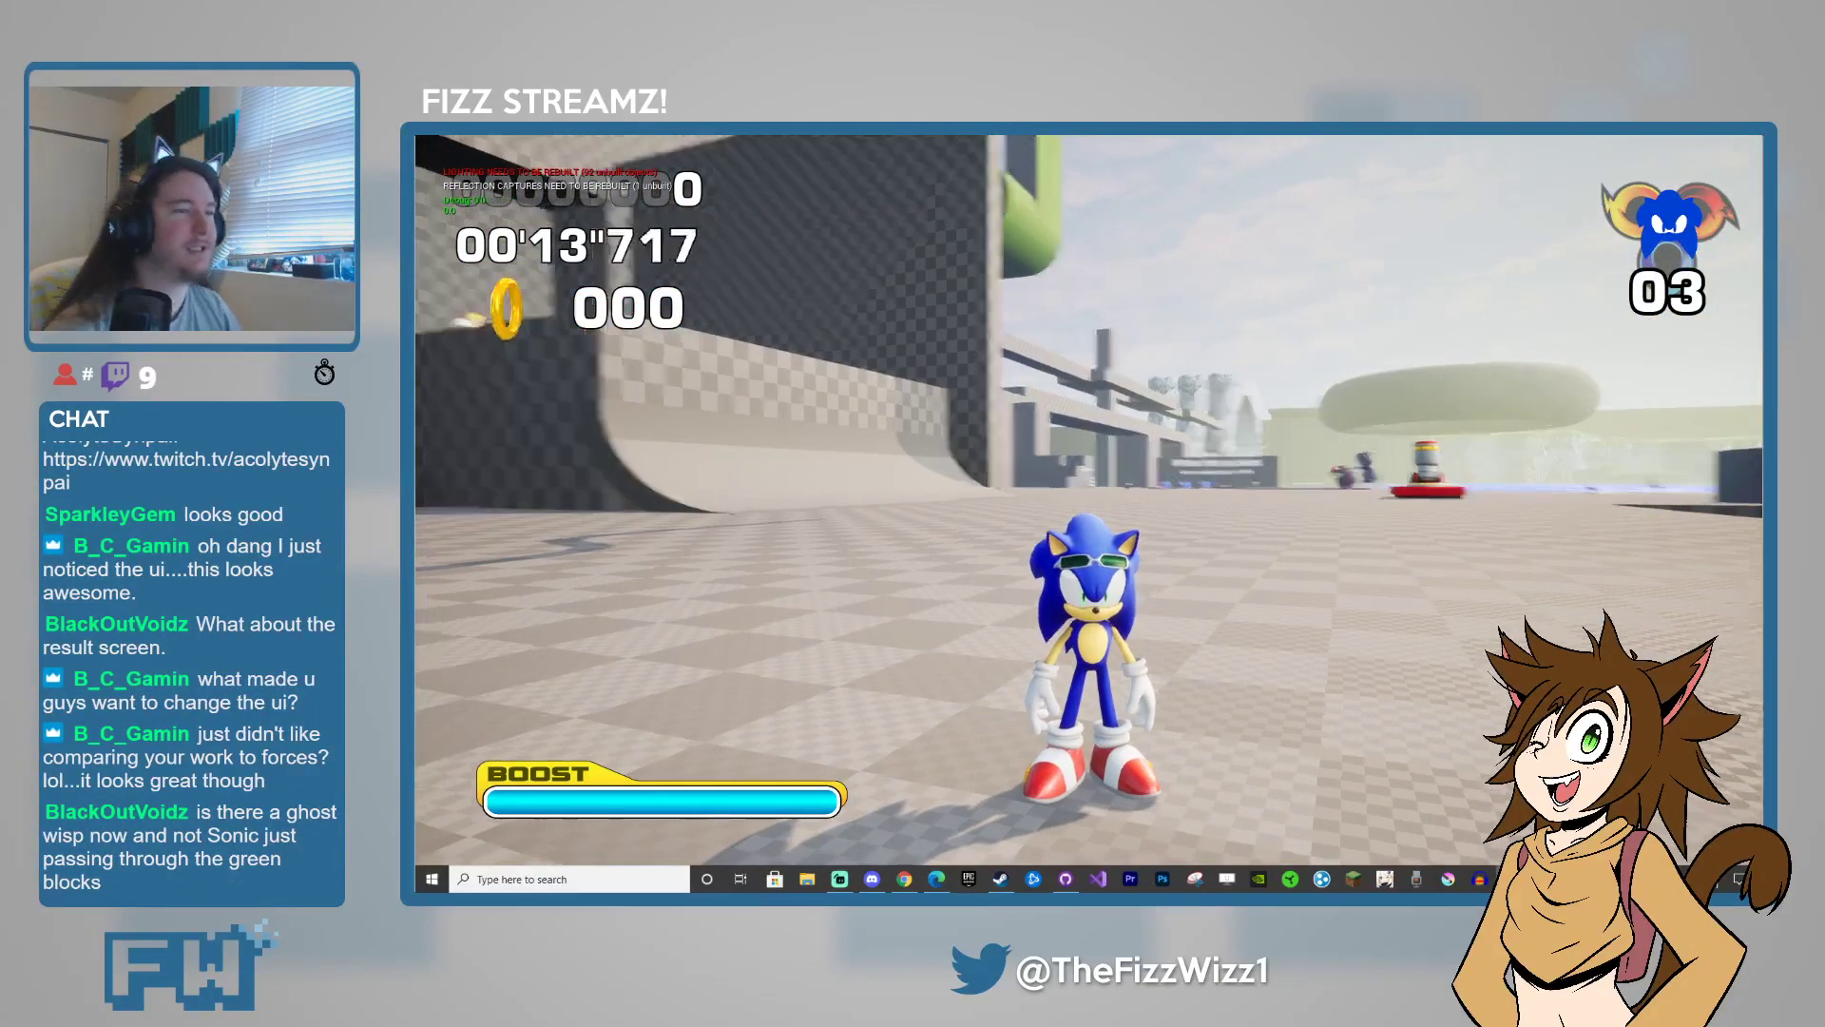
- Turn Sonic around near the large curved ramp, end the play session, and restore the full editor layout
{"action": "key", "text": "a"}
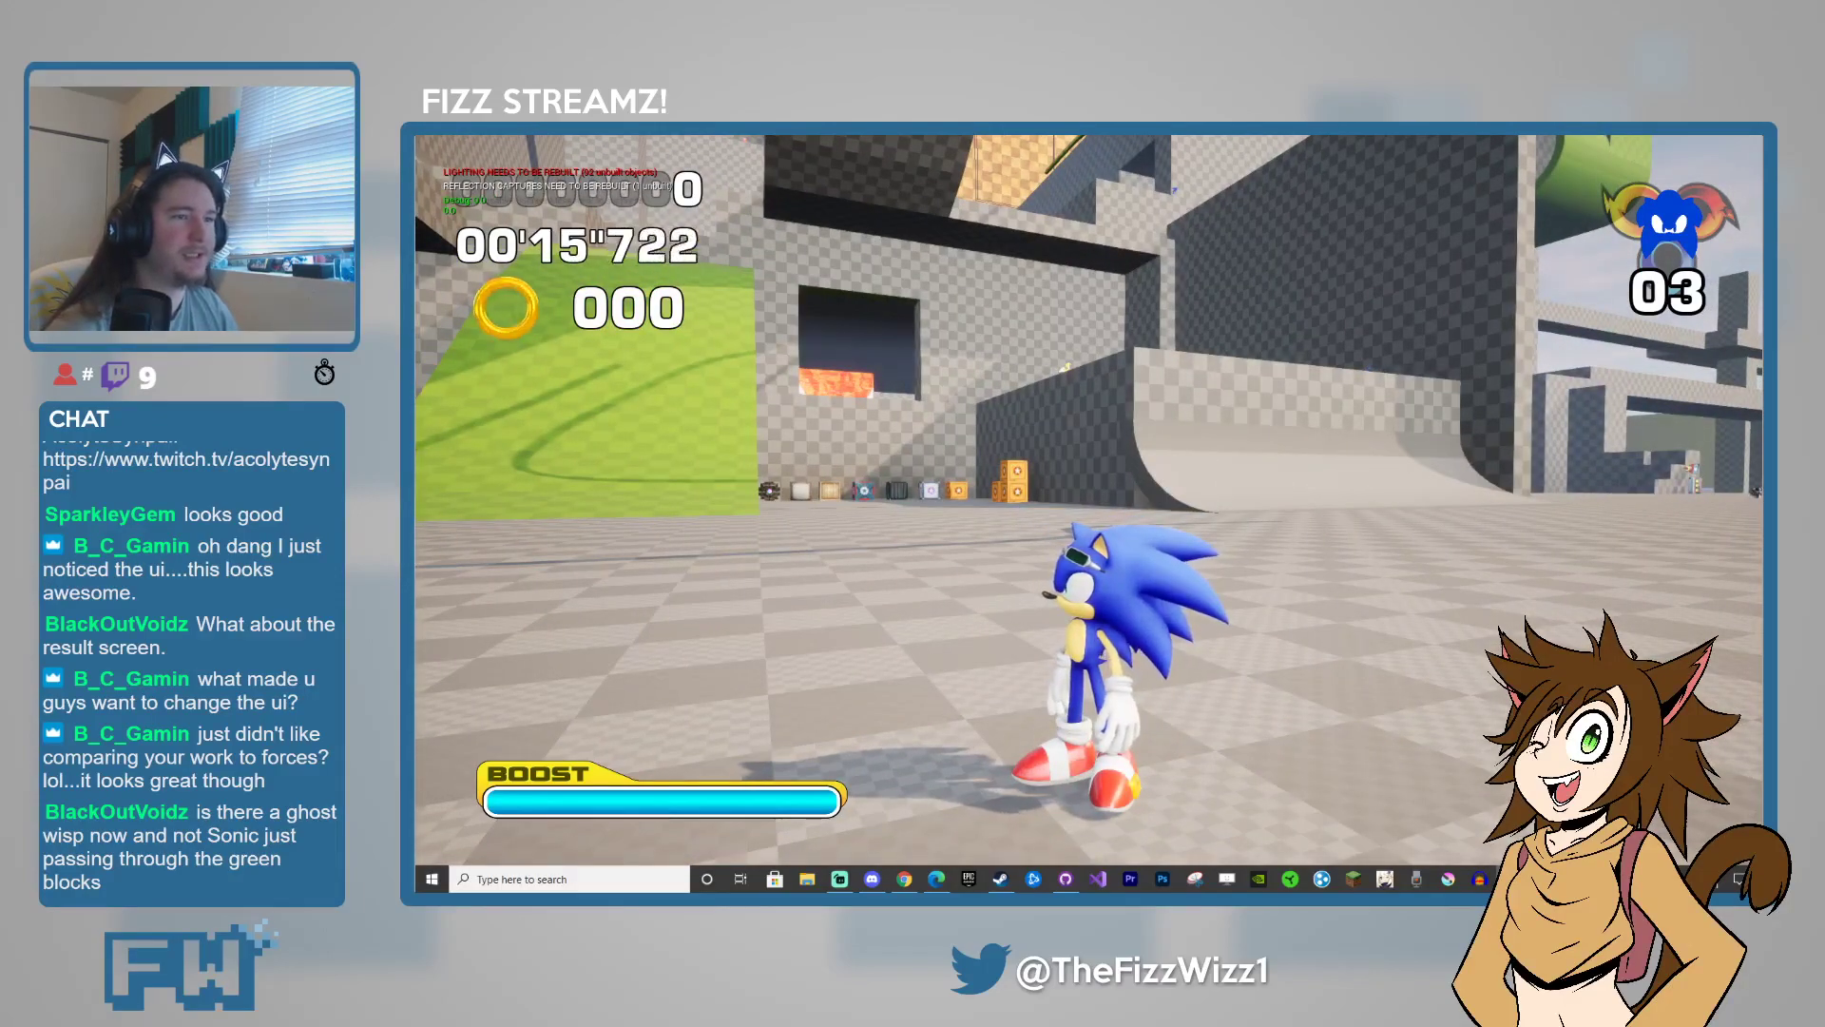
{"action": "key", "text": "w"}
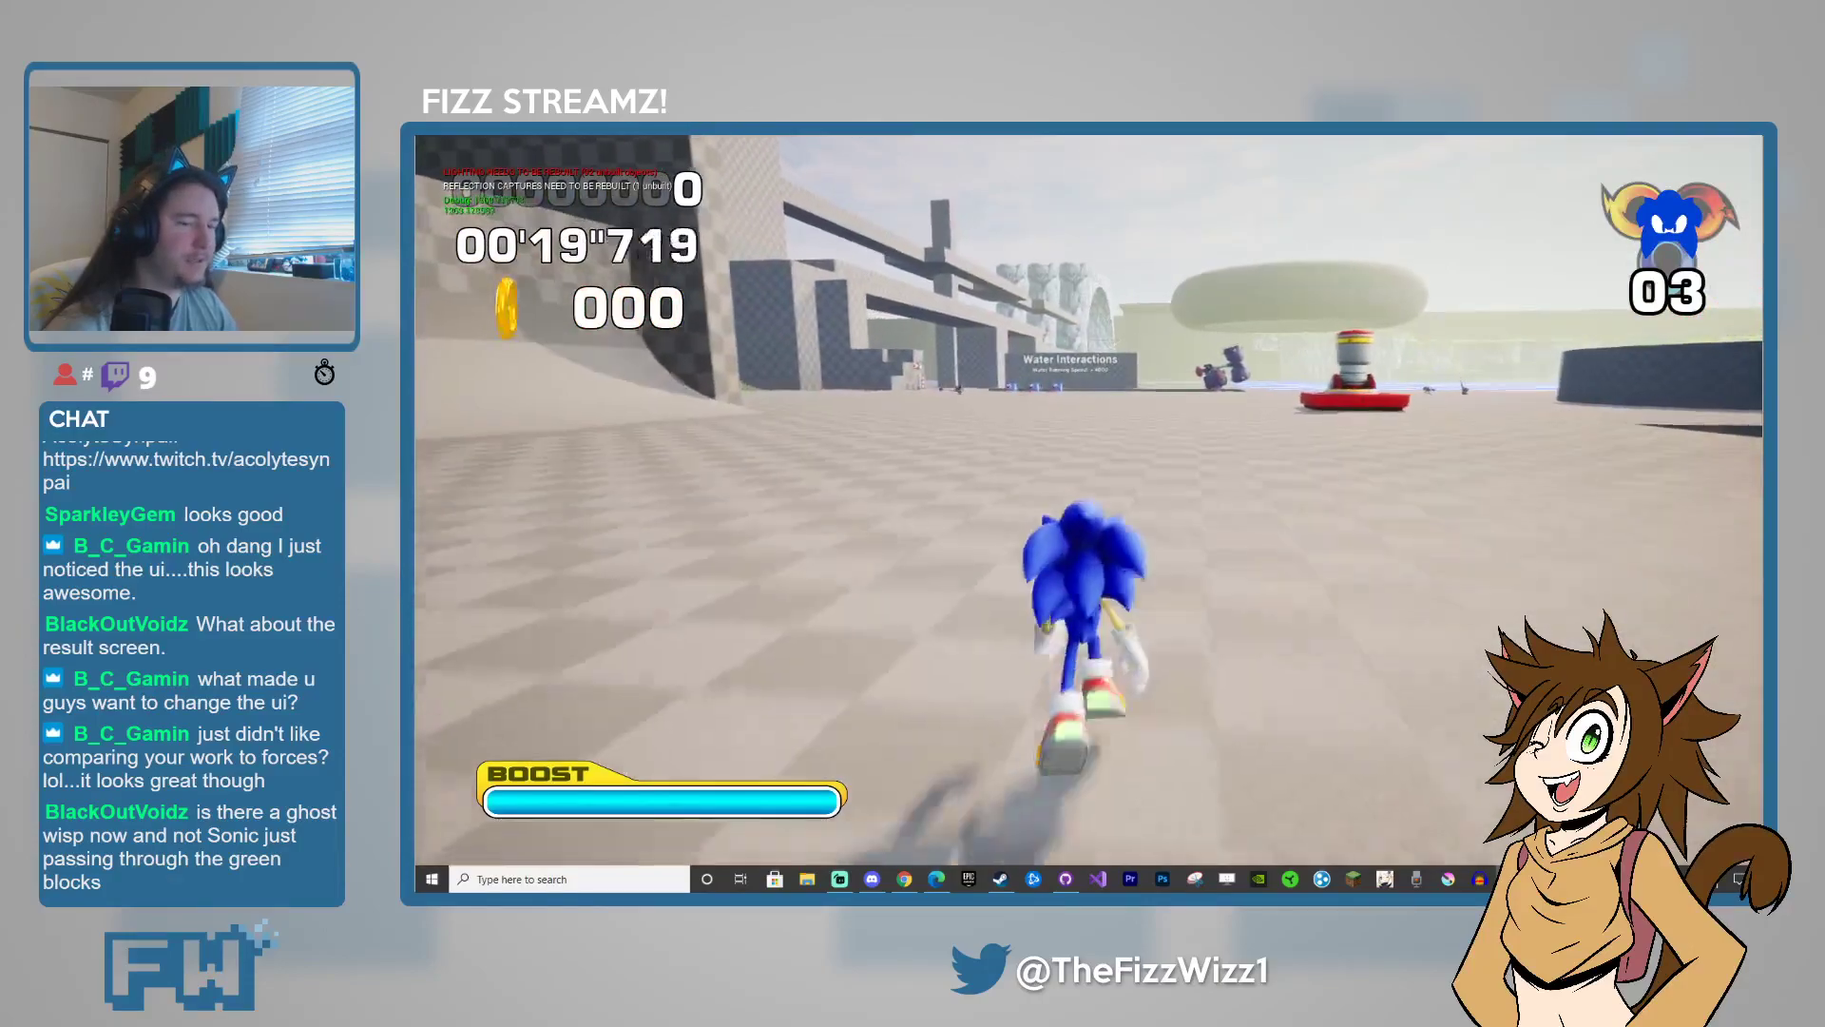
{"action": "key", "text": "s"}
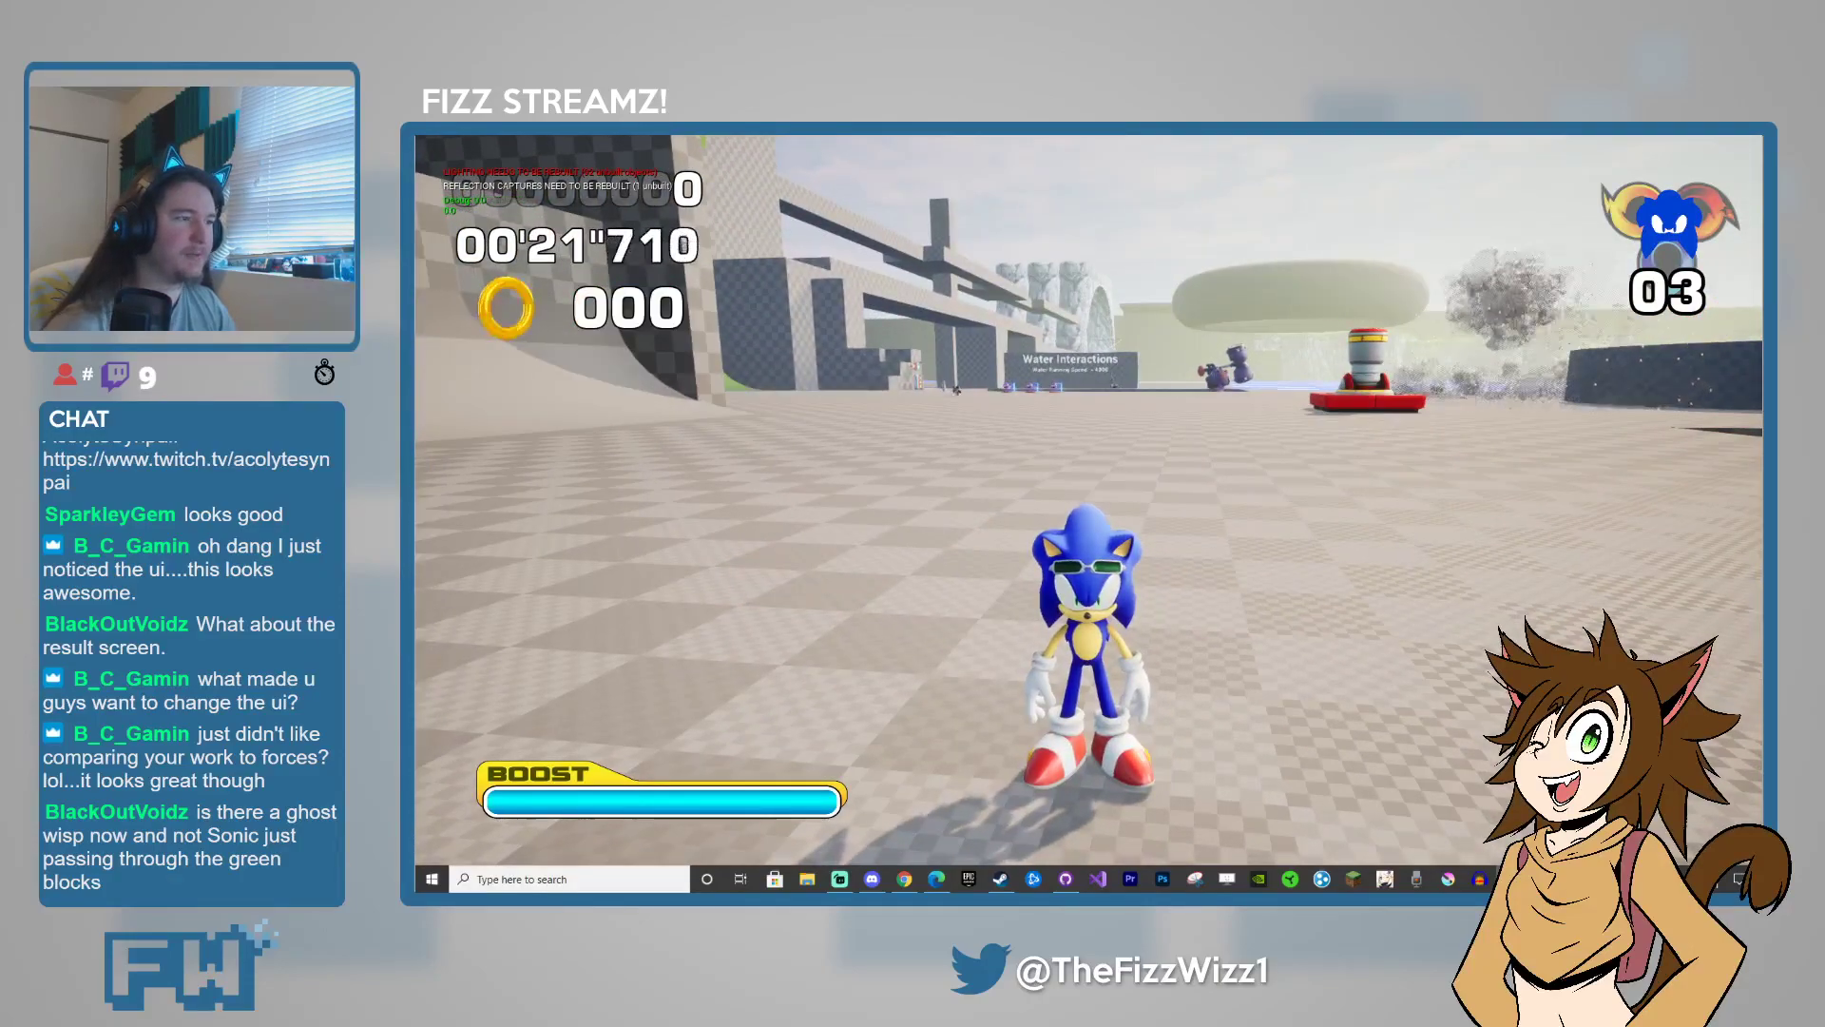
{"action": "key", "text": "Escape"}
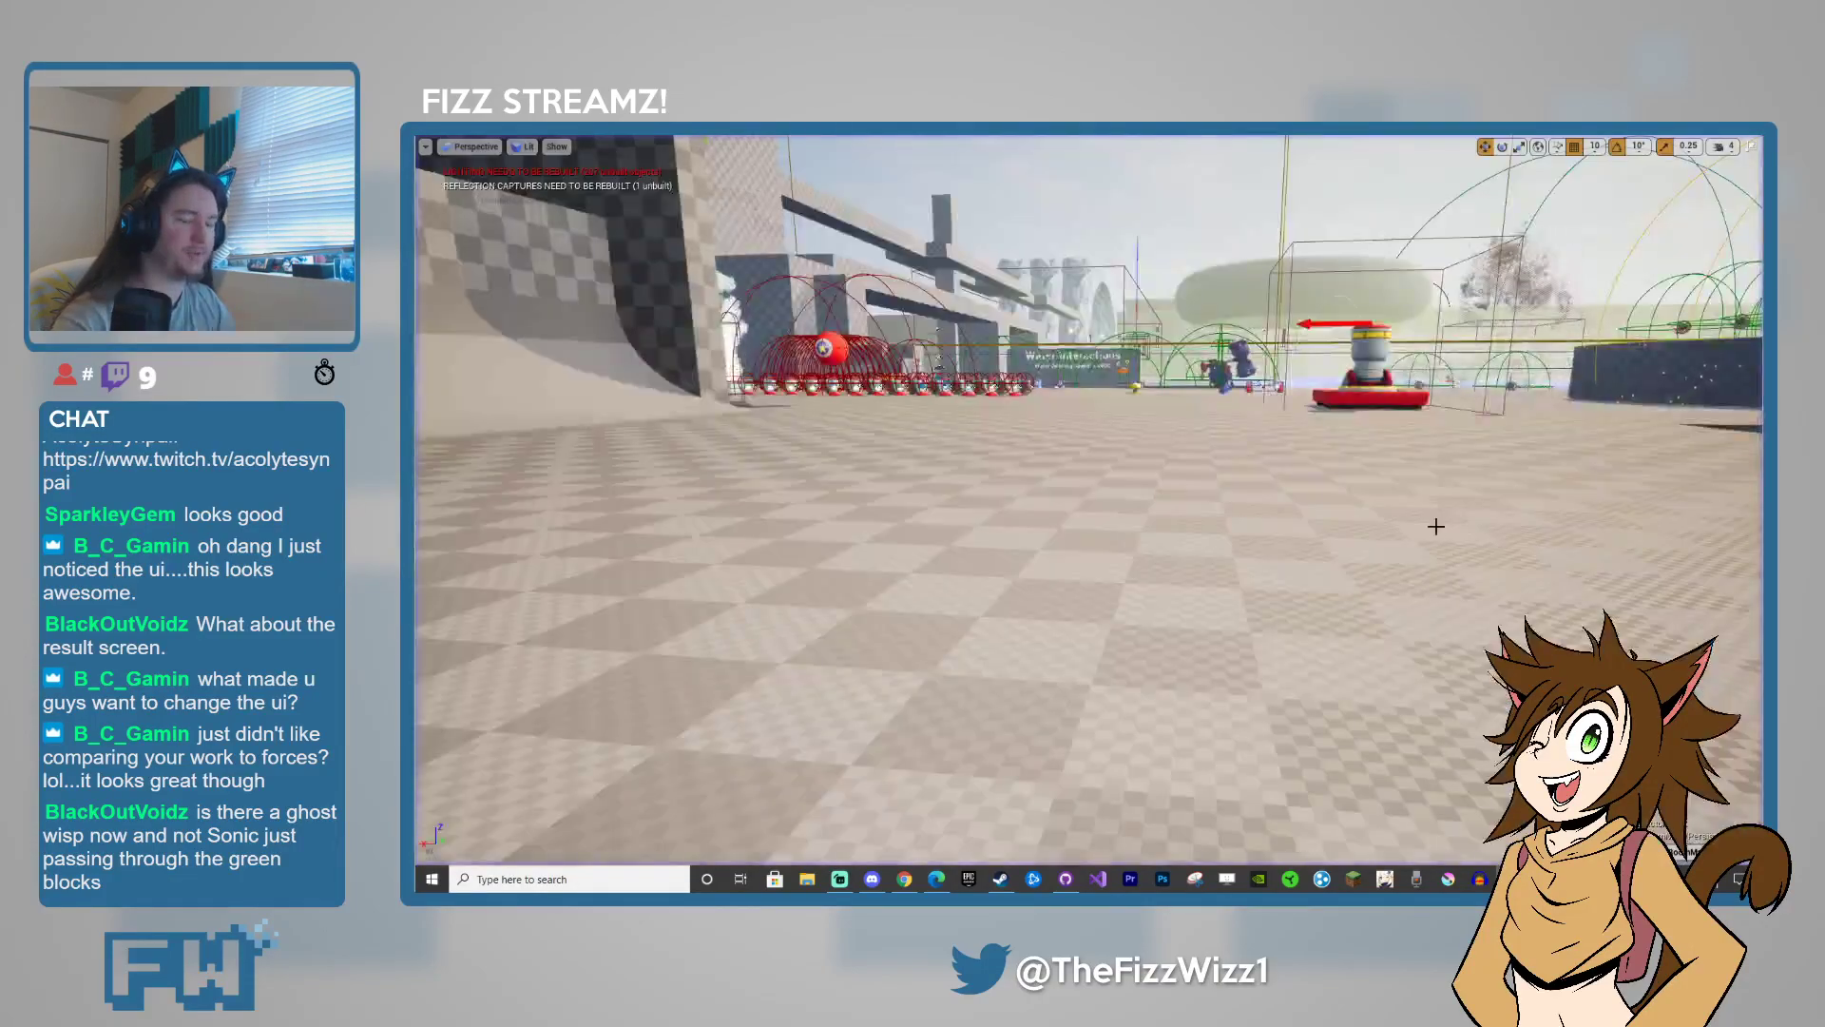
{"action": "key", "text": "F11"}
- Set the default value of the TEST_Theme variable in W_GameHUD to Generations
{"action": "left_click", "coordinate": [647, 144]}
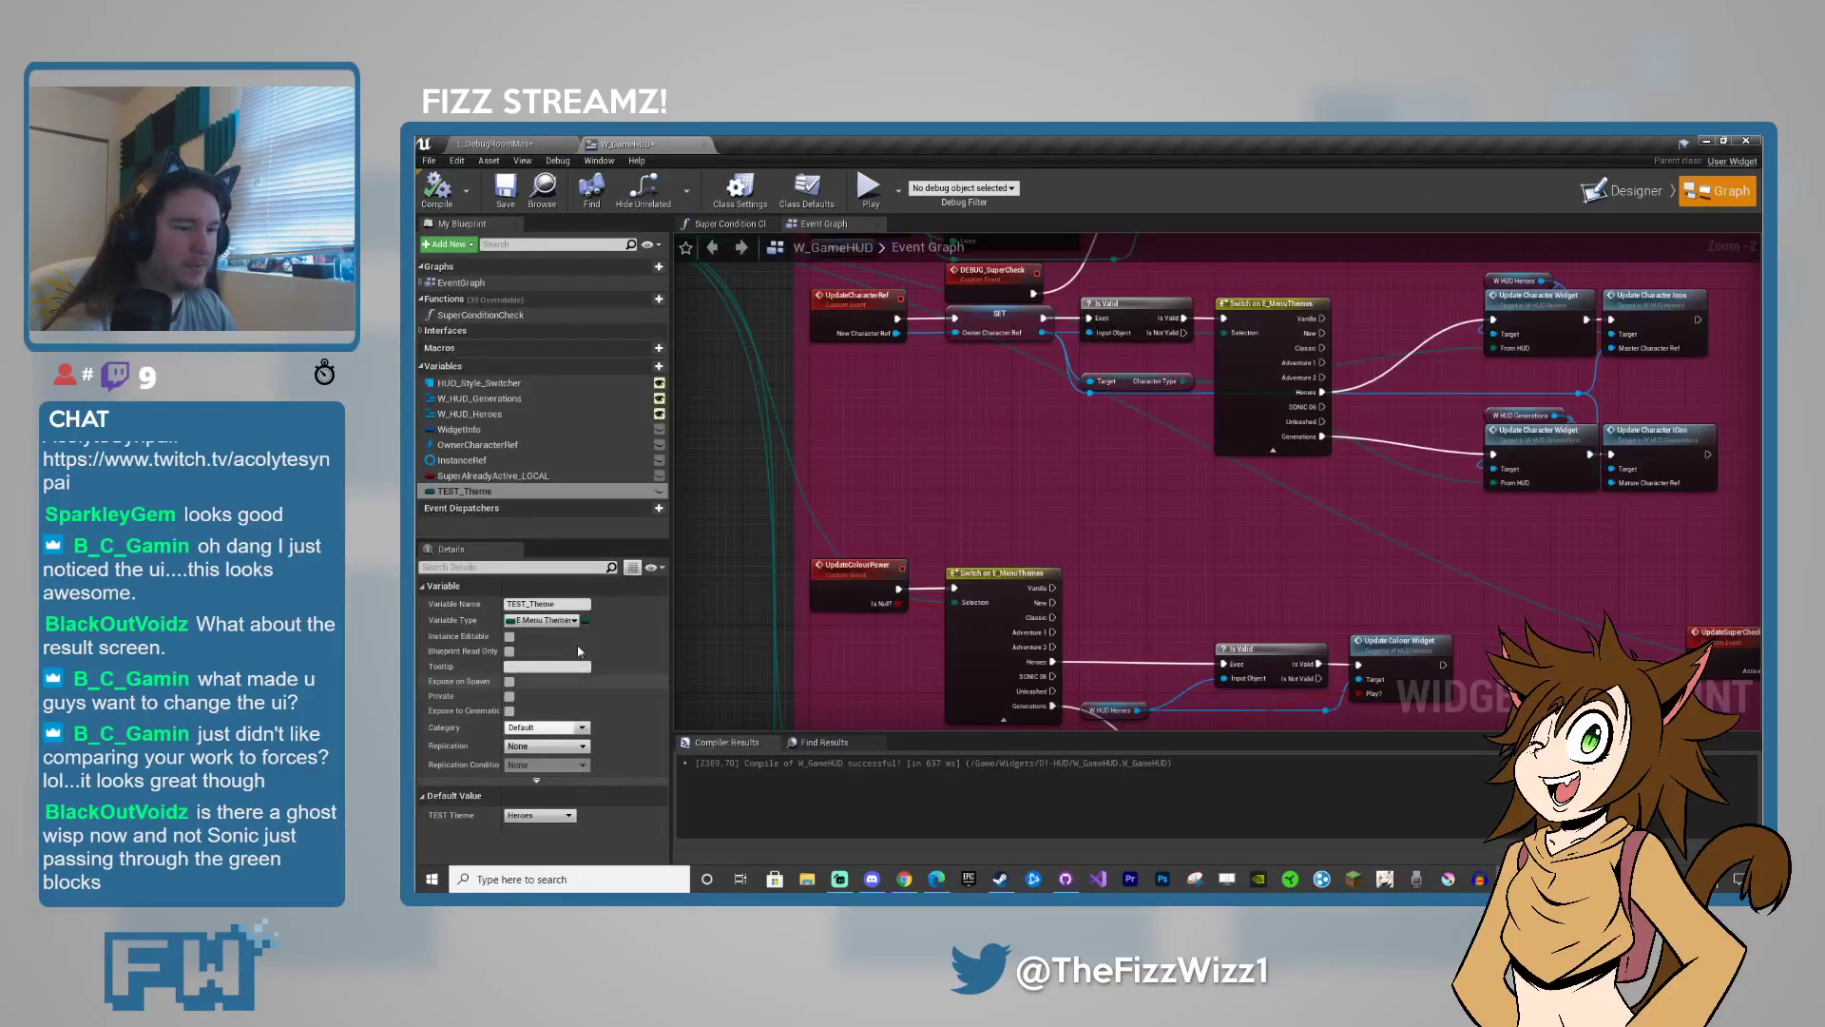
{"action": "left_click", "coordinate": [539, 815]}
{"action": "left_click", "coordinate": [532, 801]}
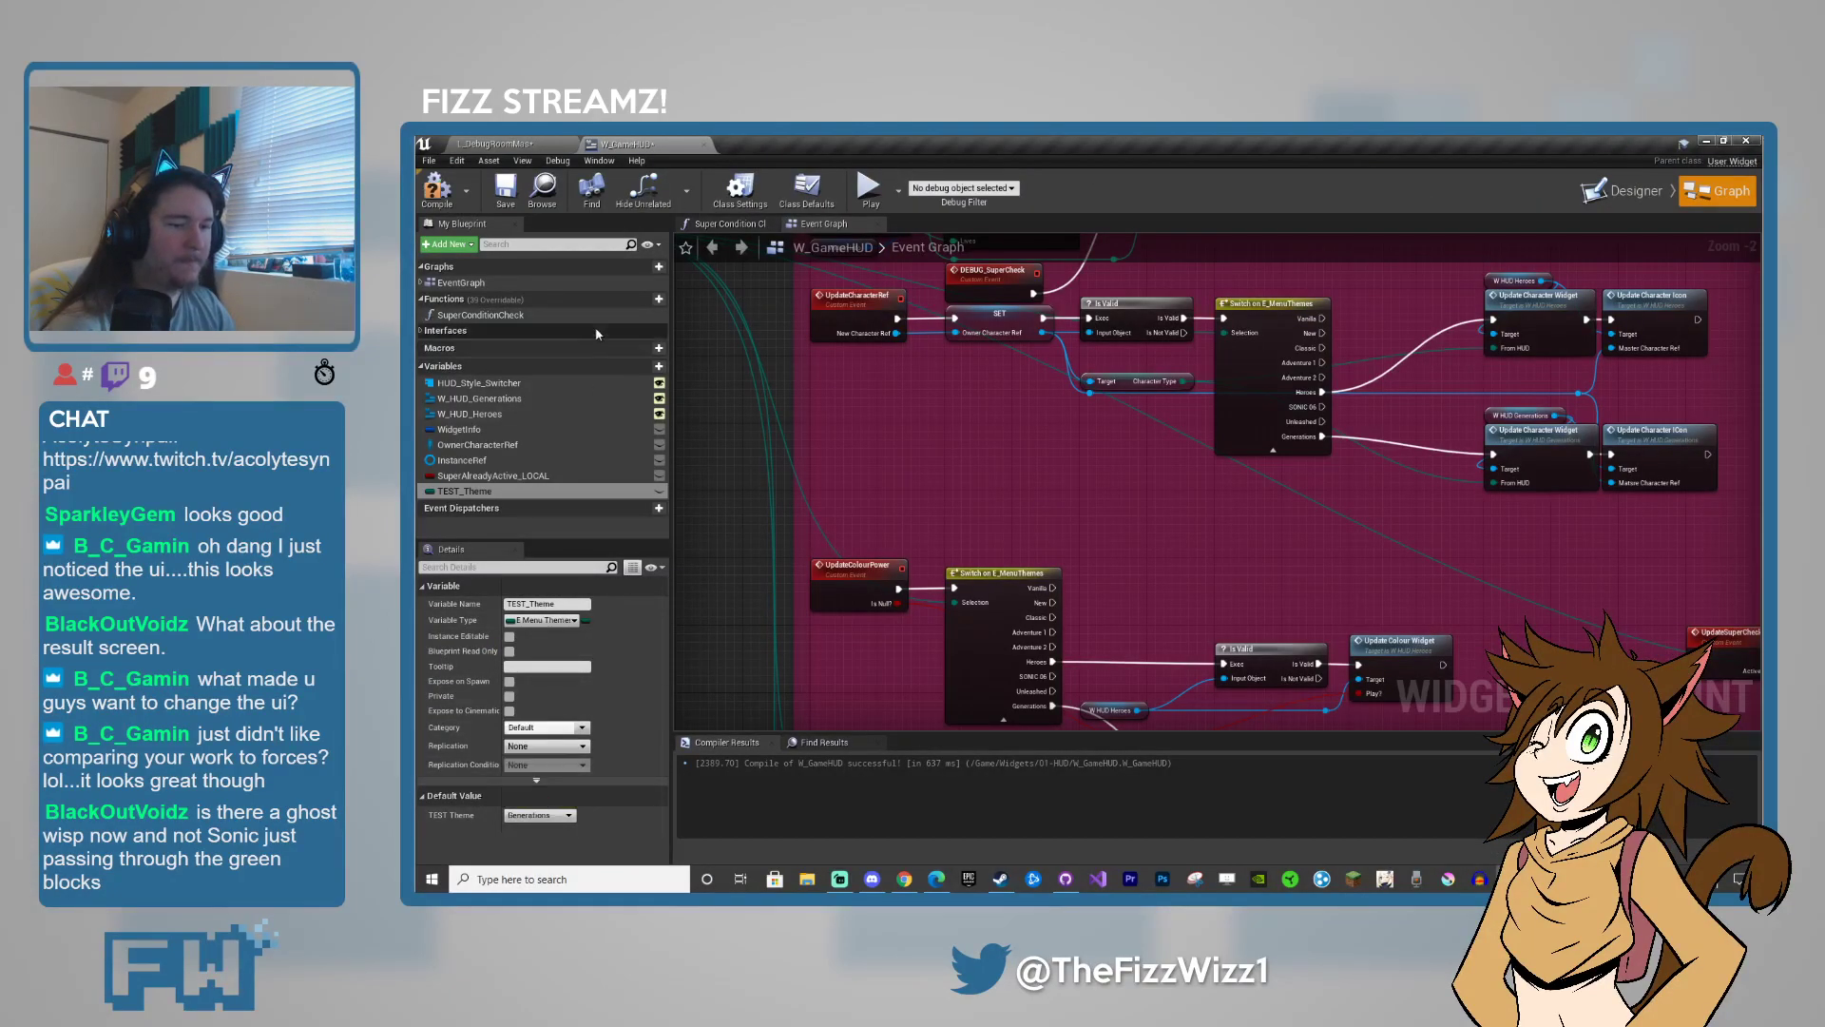
- Playtest the debug room full screen with the Generations HUD, then end the session and restore the editor layout
{"action": "left_click", "coordinate": [489, 143]}
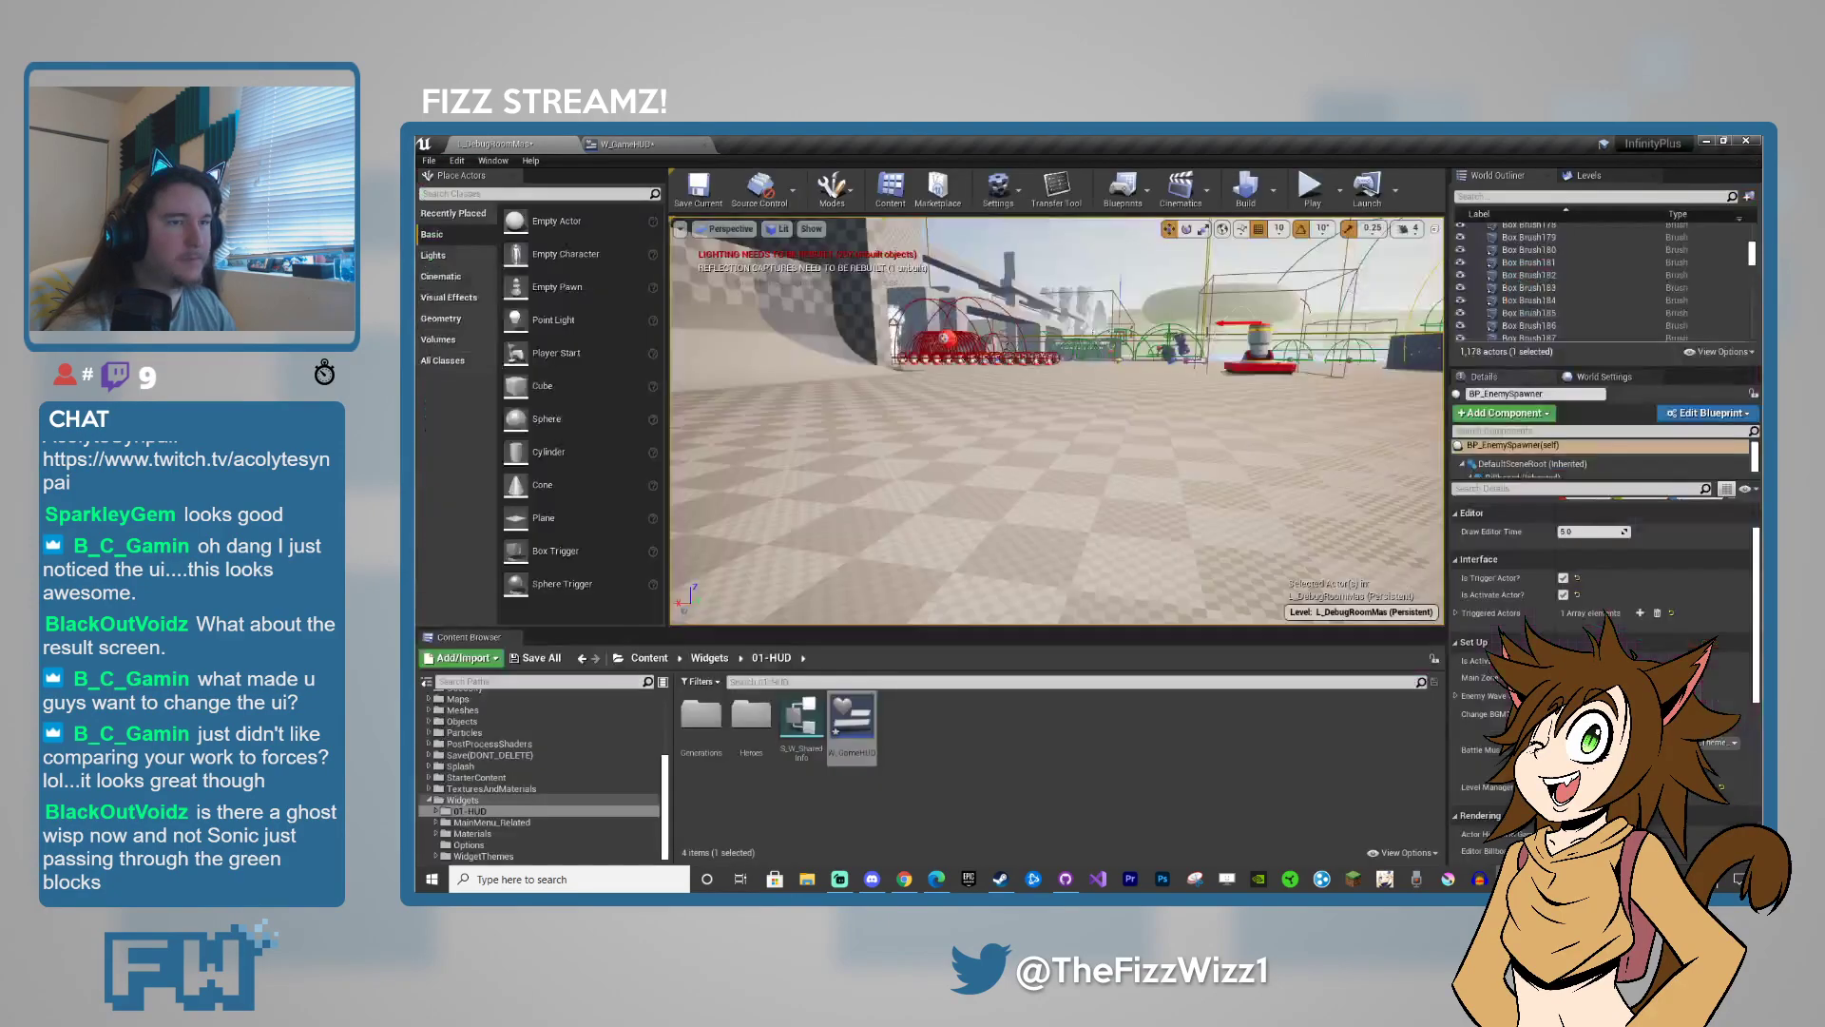
{"action": "key", "text": "alt+p"}
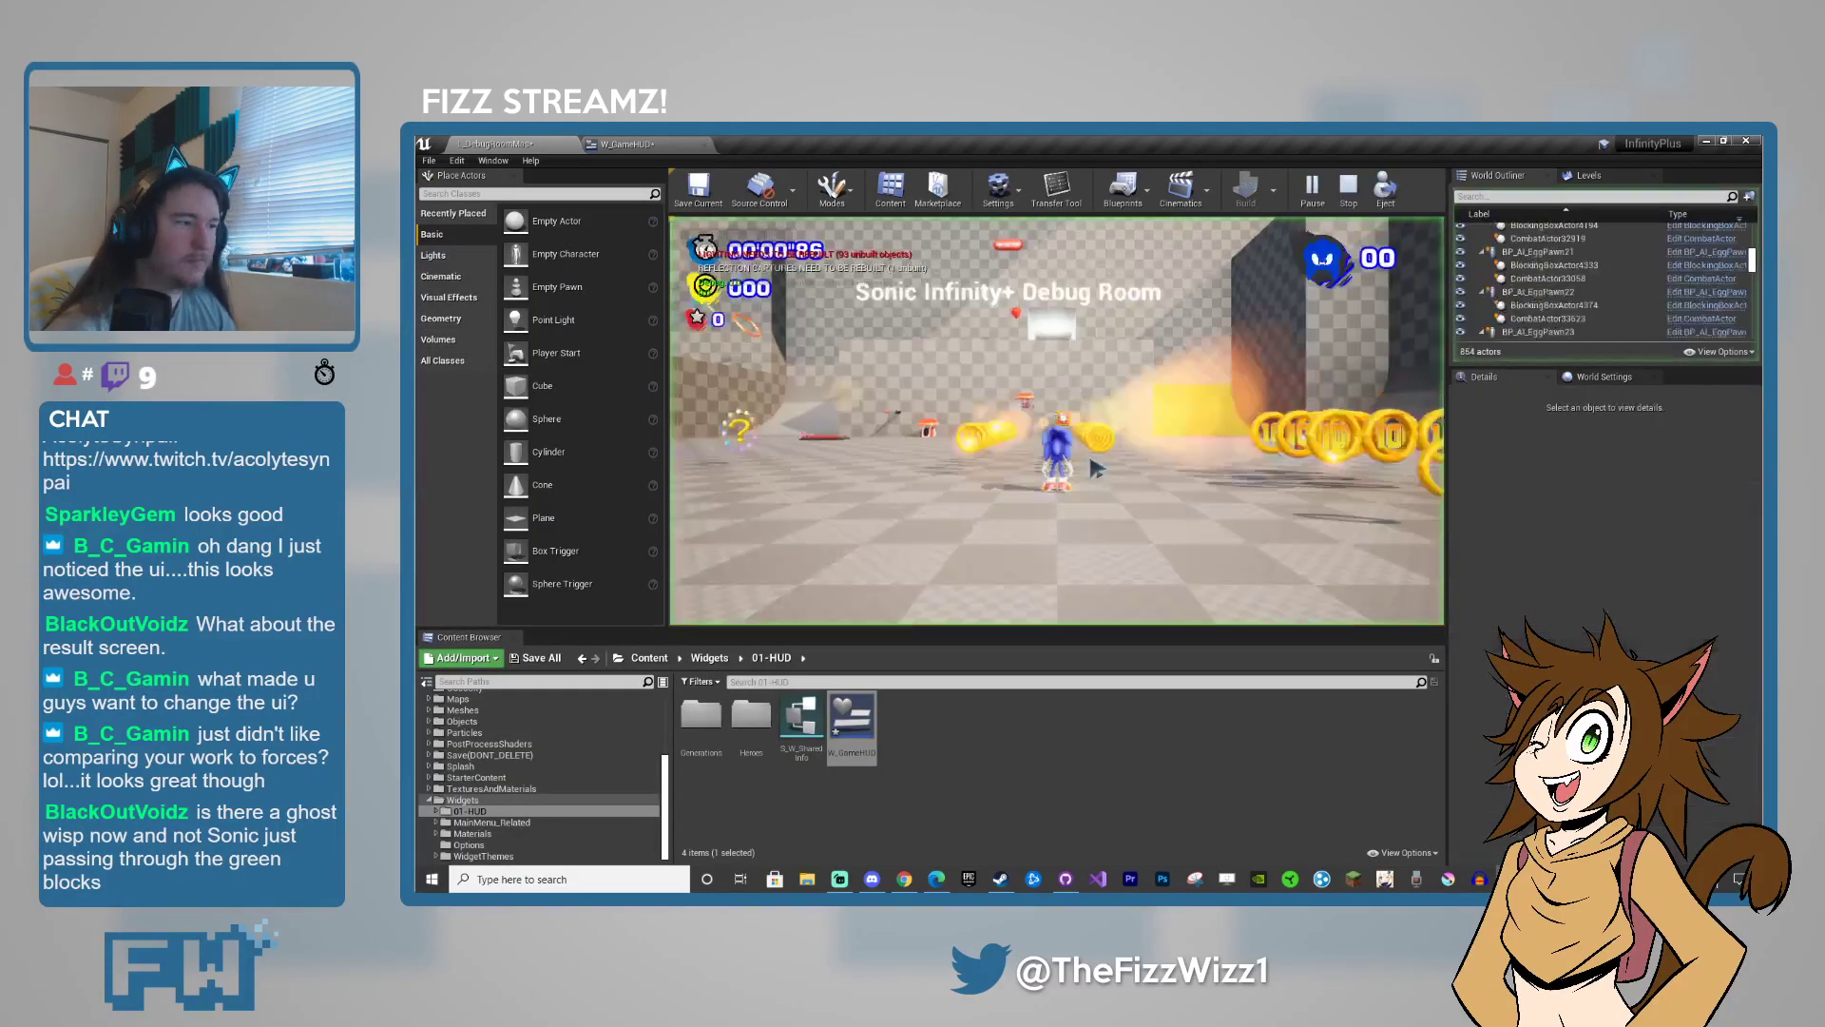
{"action": "key", "text": "F11"}
{"action": "left_click", "coordinate": [1088, 499]}
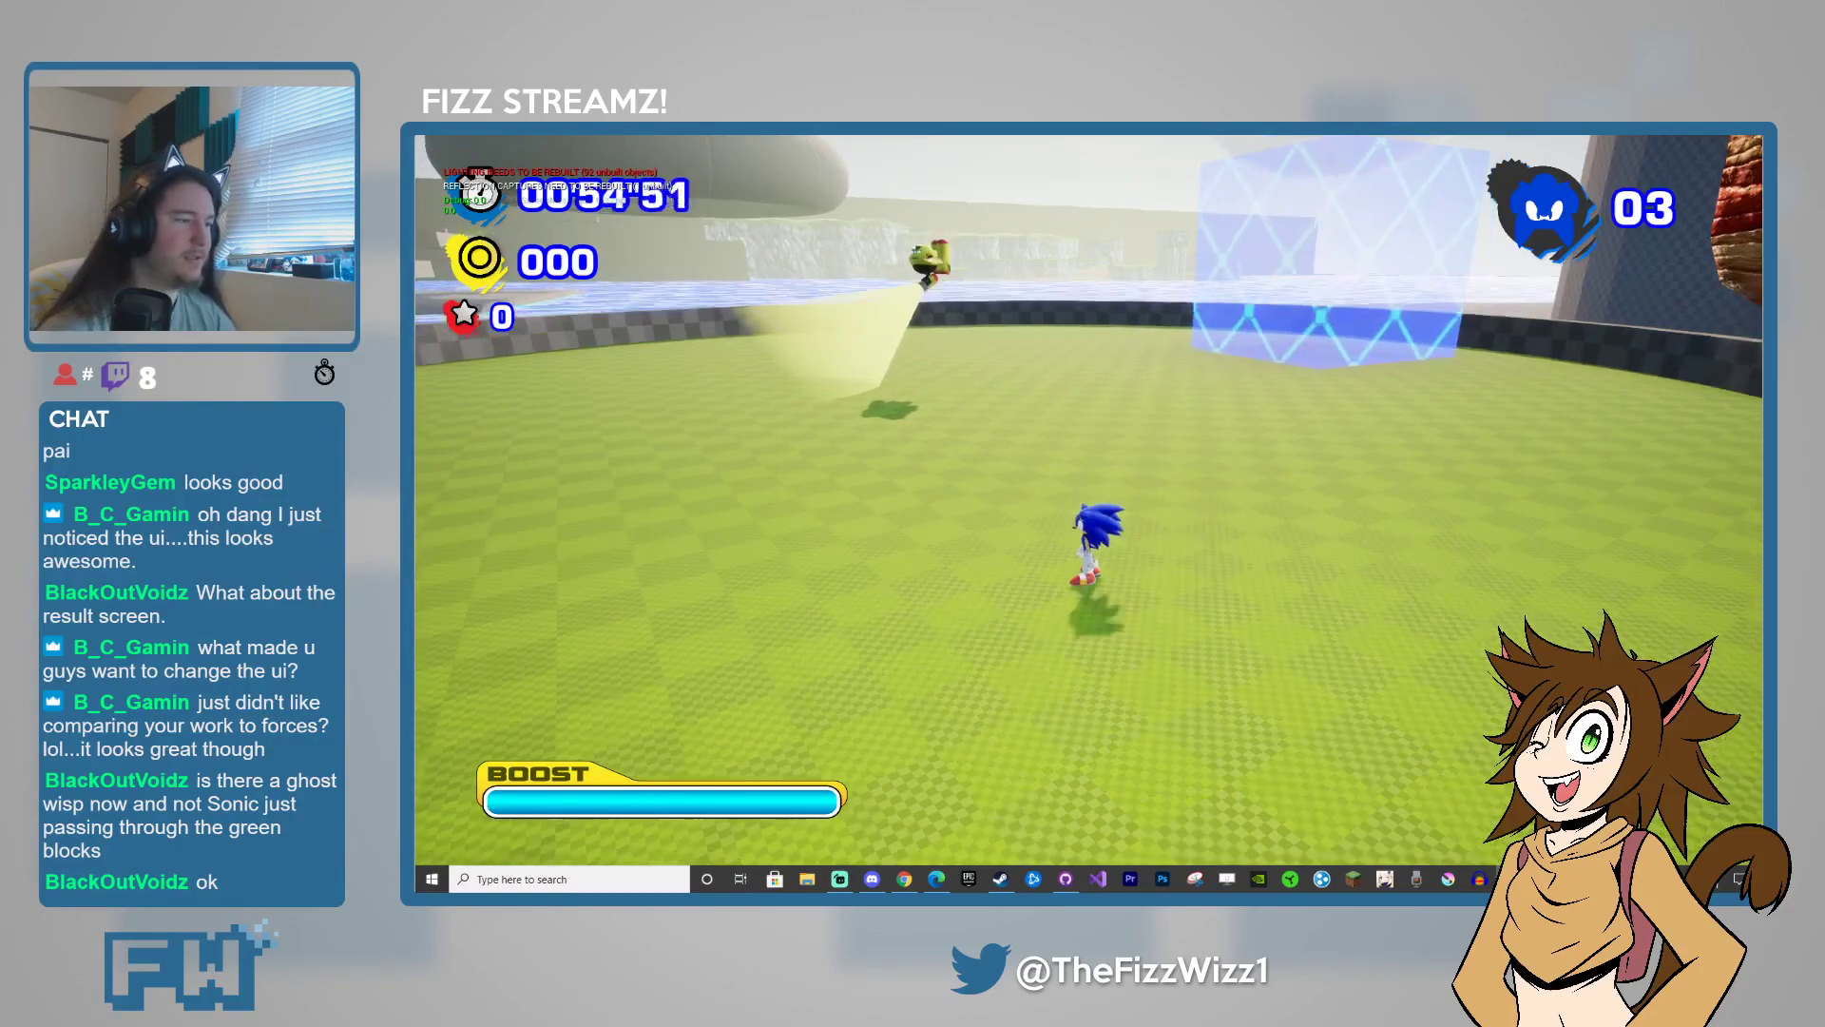
{"action": "key", "text": "Escape"}
{"action": "key", "text": "F11"}
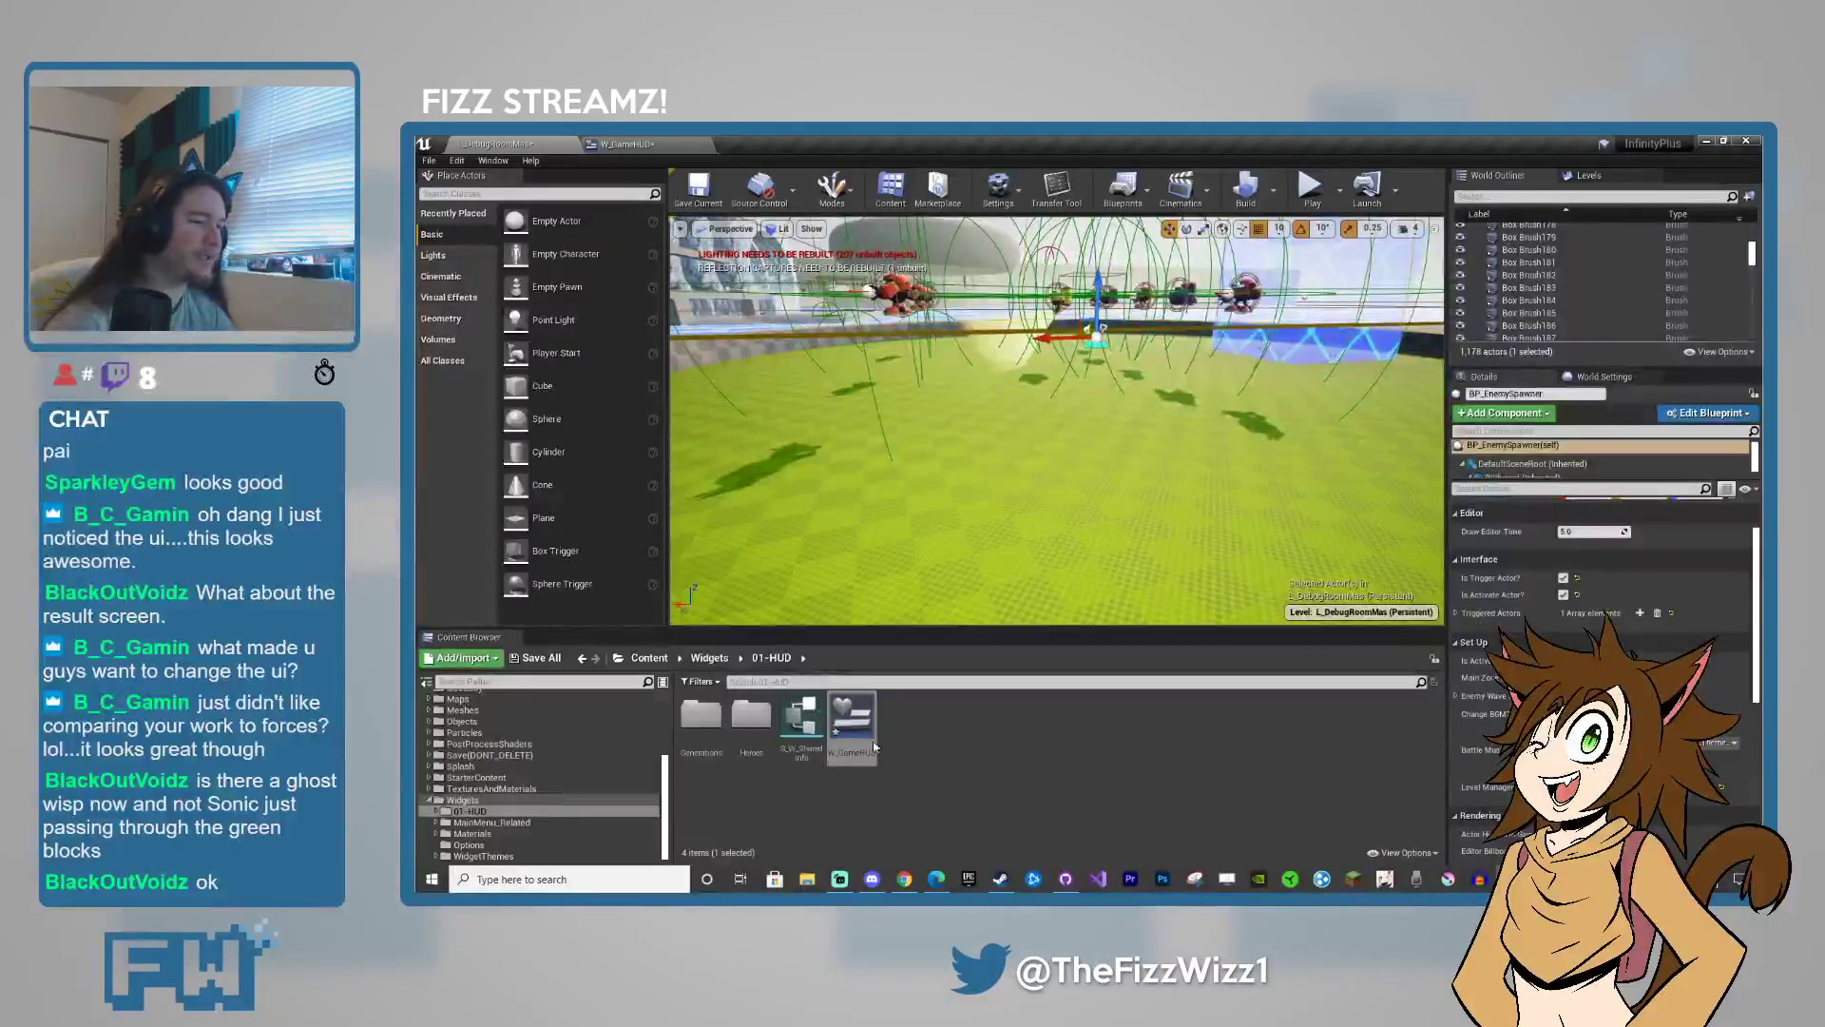
- Open the Music folder inside Audio and assign the Robot Carnival track as the battle music of BP_EnemySpawner
{"action": "scroll", "coordinate": [466, 778], "scroll_direction": "up", "scroll_amount": 3}
{"action": "scroll", "coordinate": [463, 777], "scroll_direction": "up", "scroll_amount": 2}
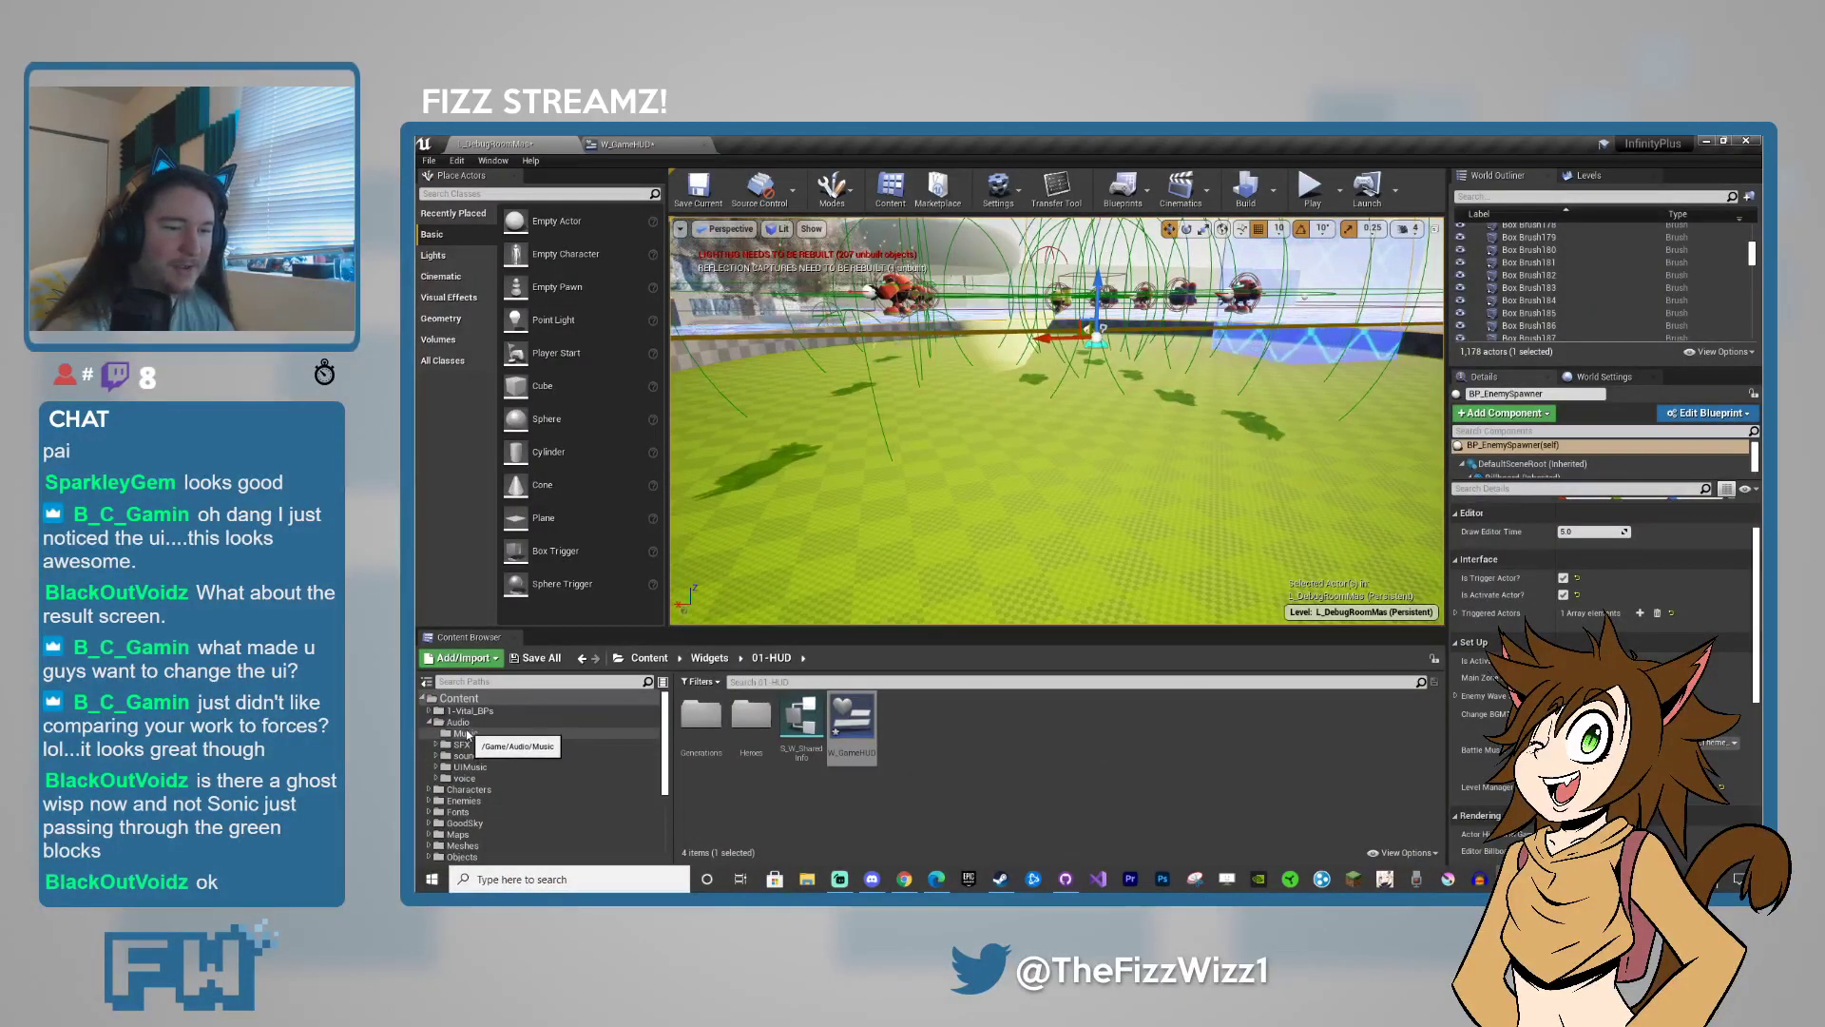
{"action": "left_click", "coordinate": [466, 733]}
{"action": "scroll", "coordinate": [1019, 796], "scroll_direction": "down", "scroll_amount": 1}
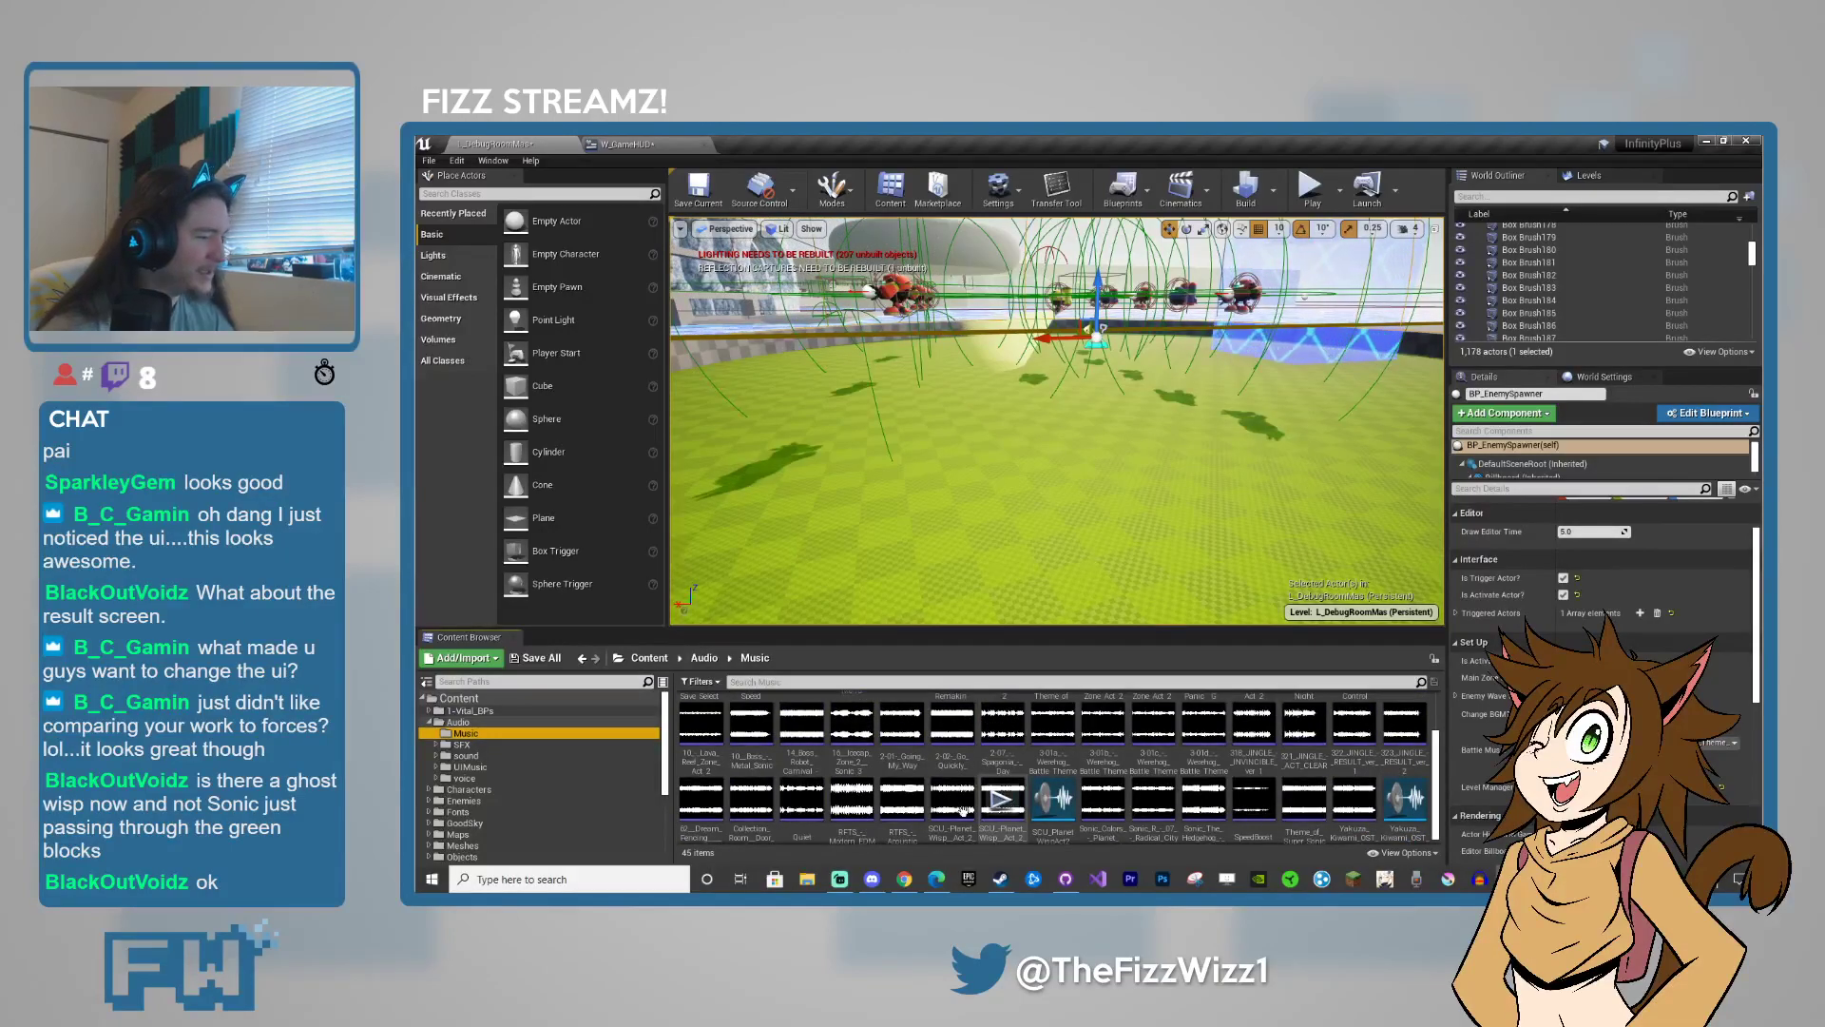
{"action": "scroll", "coordinate": [963, 812], "scroll_direction": "up", "scroll_amount": 1}
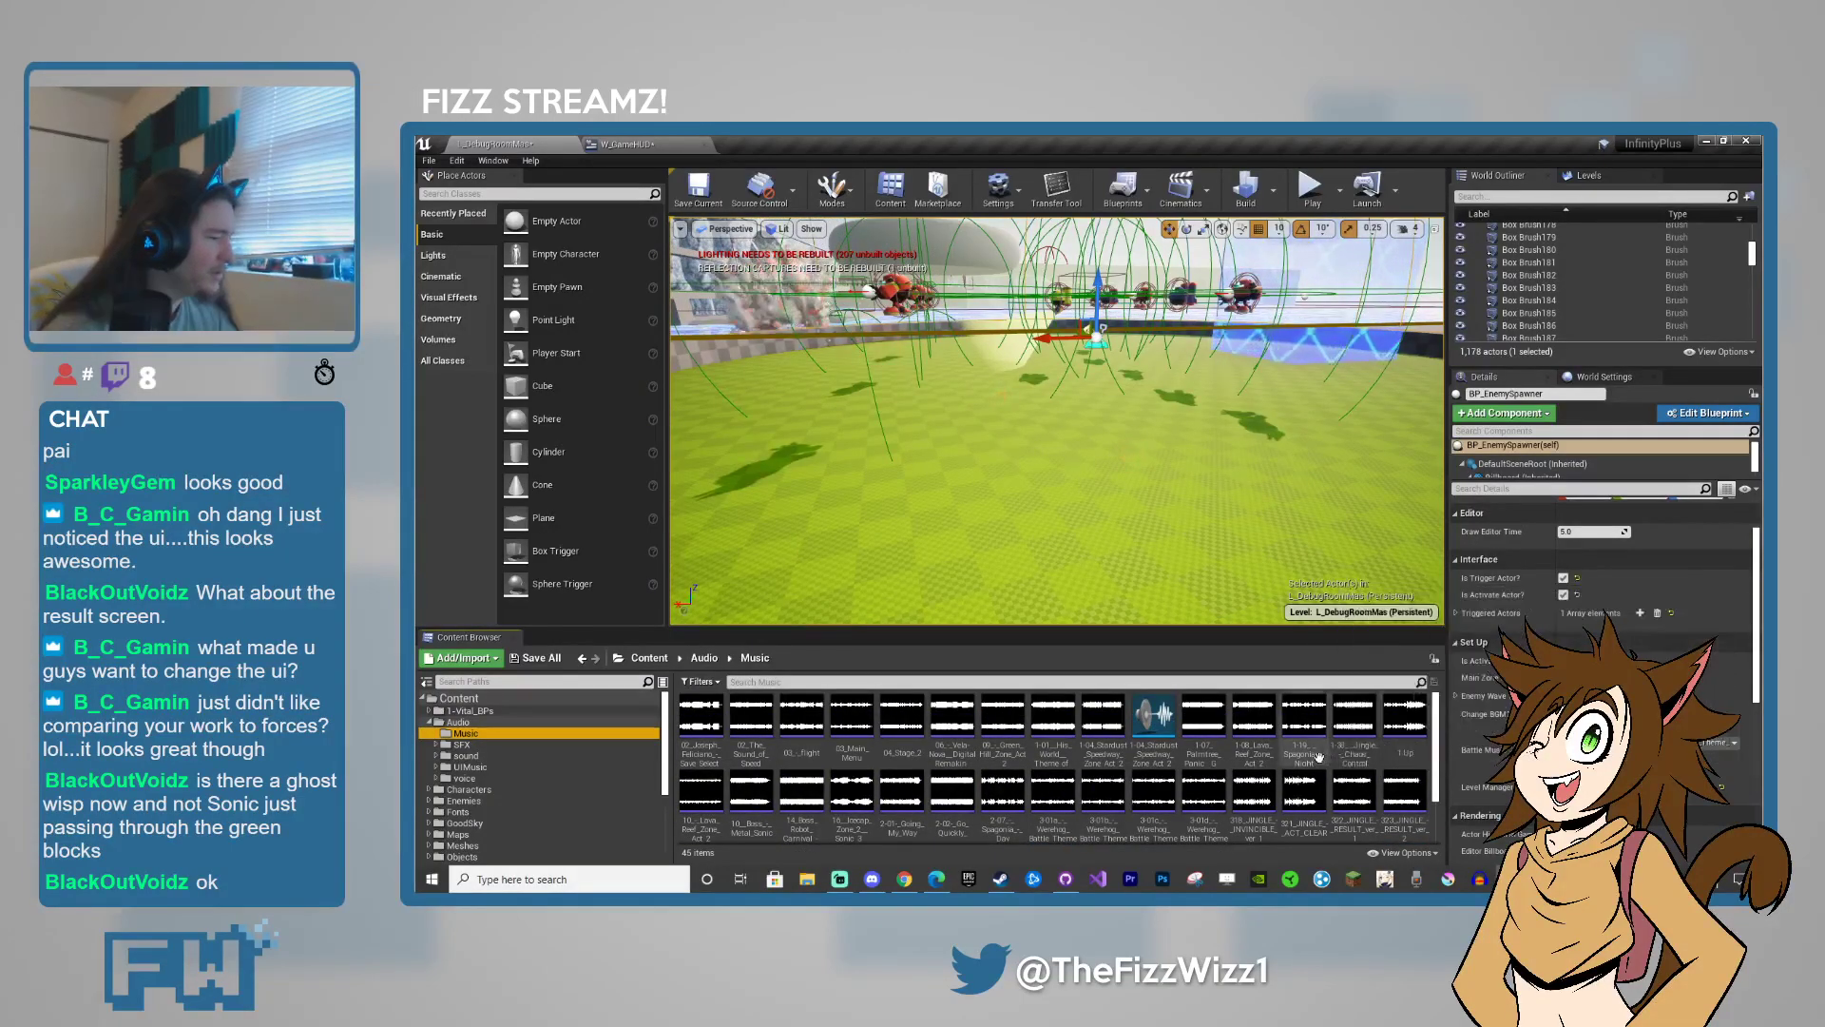
{"action": "mouse_move", "coordinate": [1408, 822]}
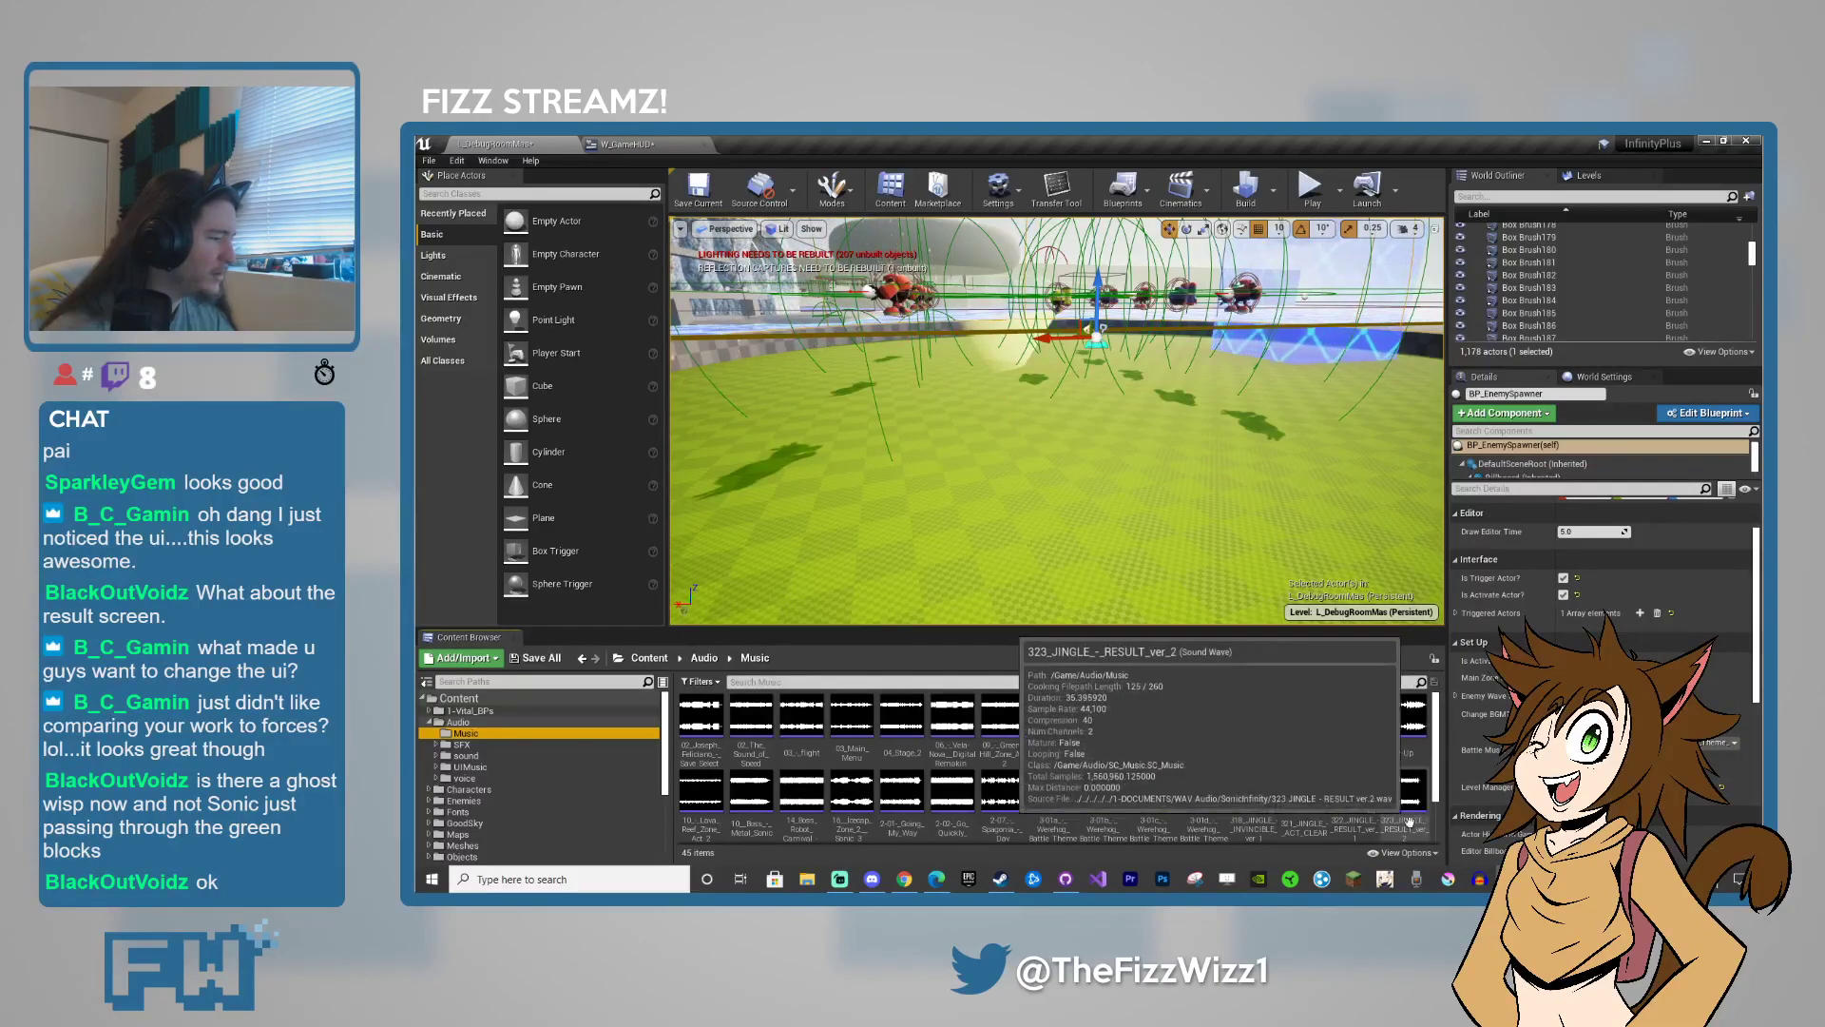
{"action": "mouse_move", "coordinate": [1152, 814]}
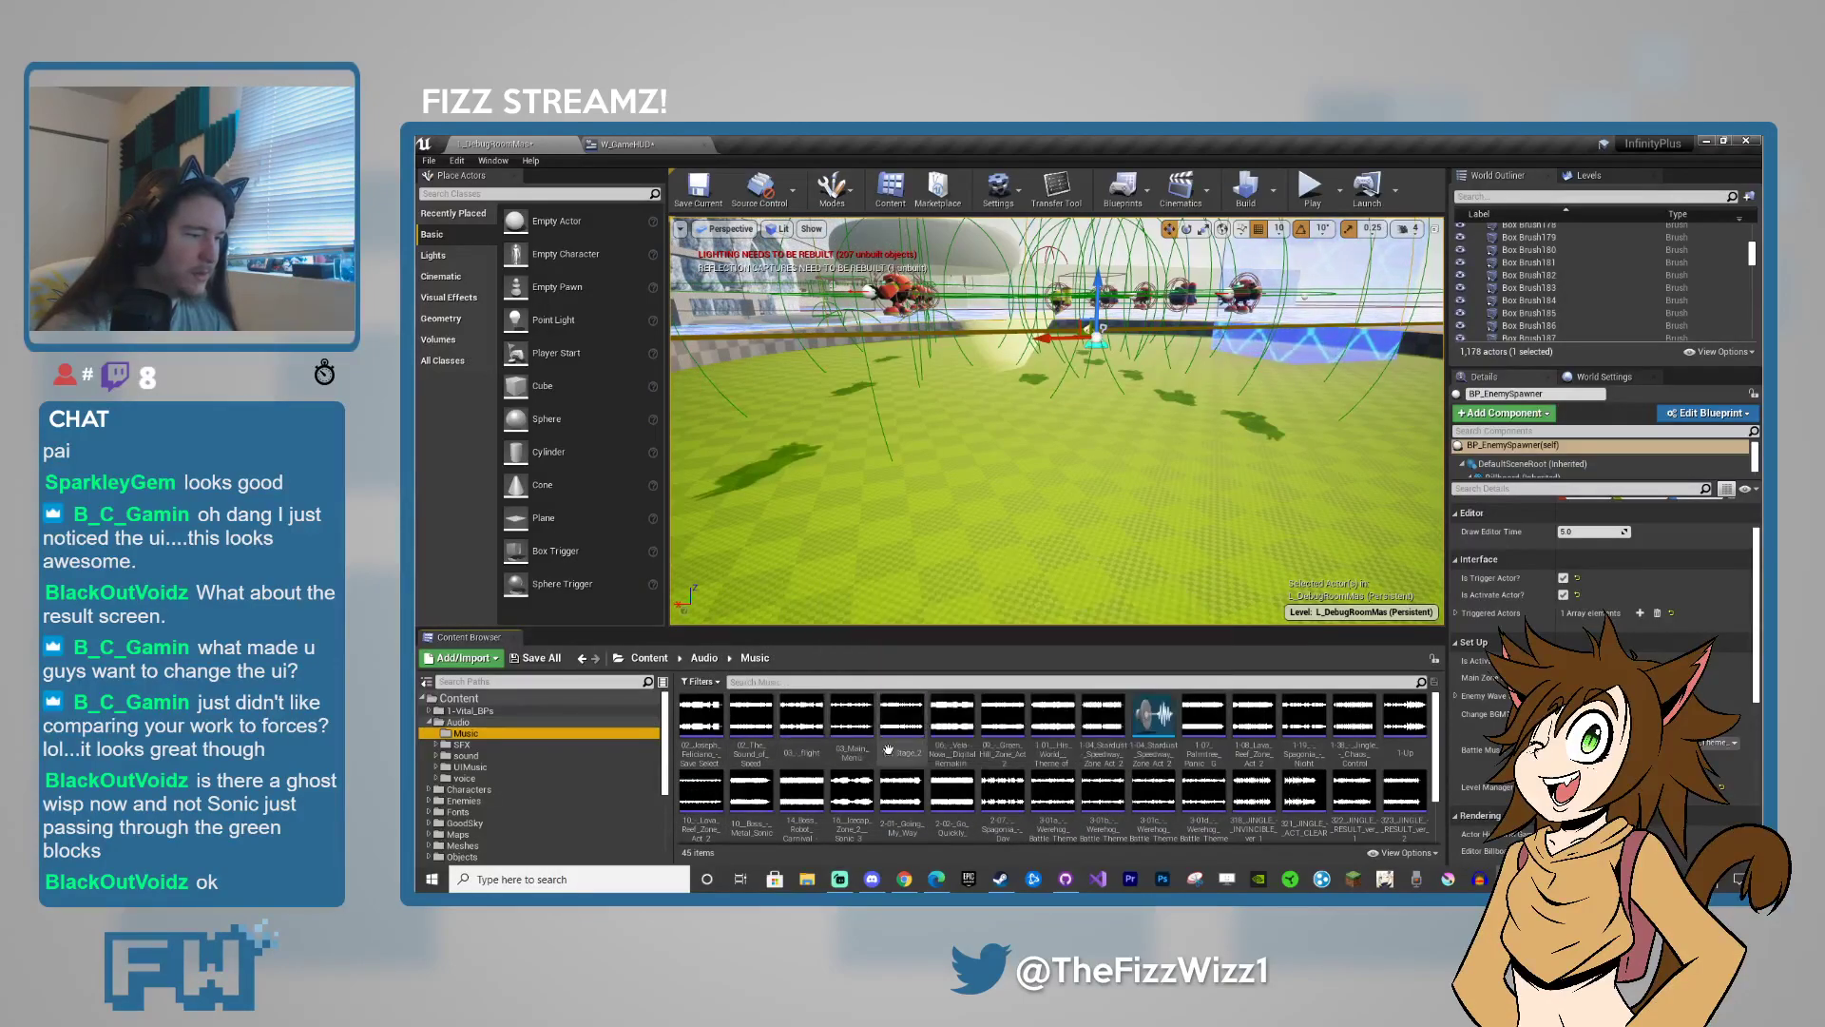
{"action": "mouse_move", "coordinate": [1046, 730]}
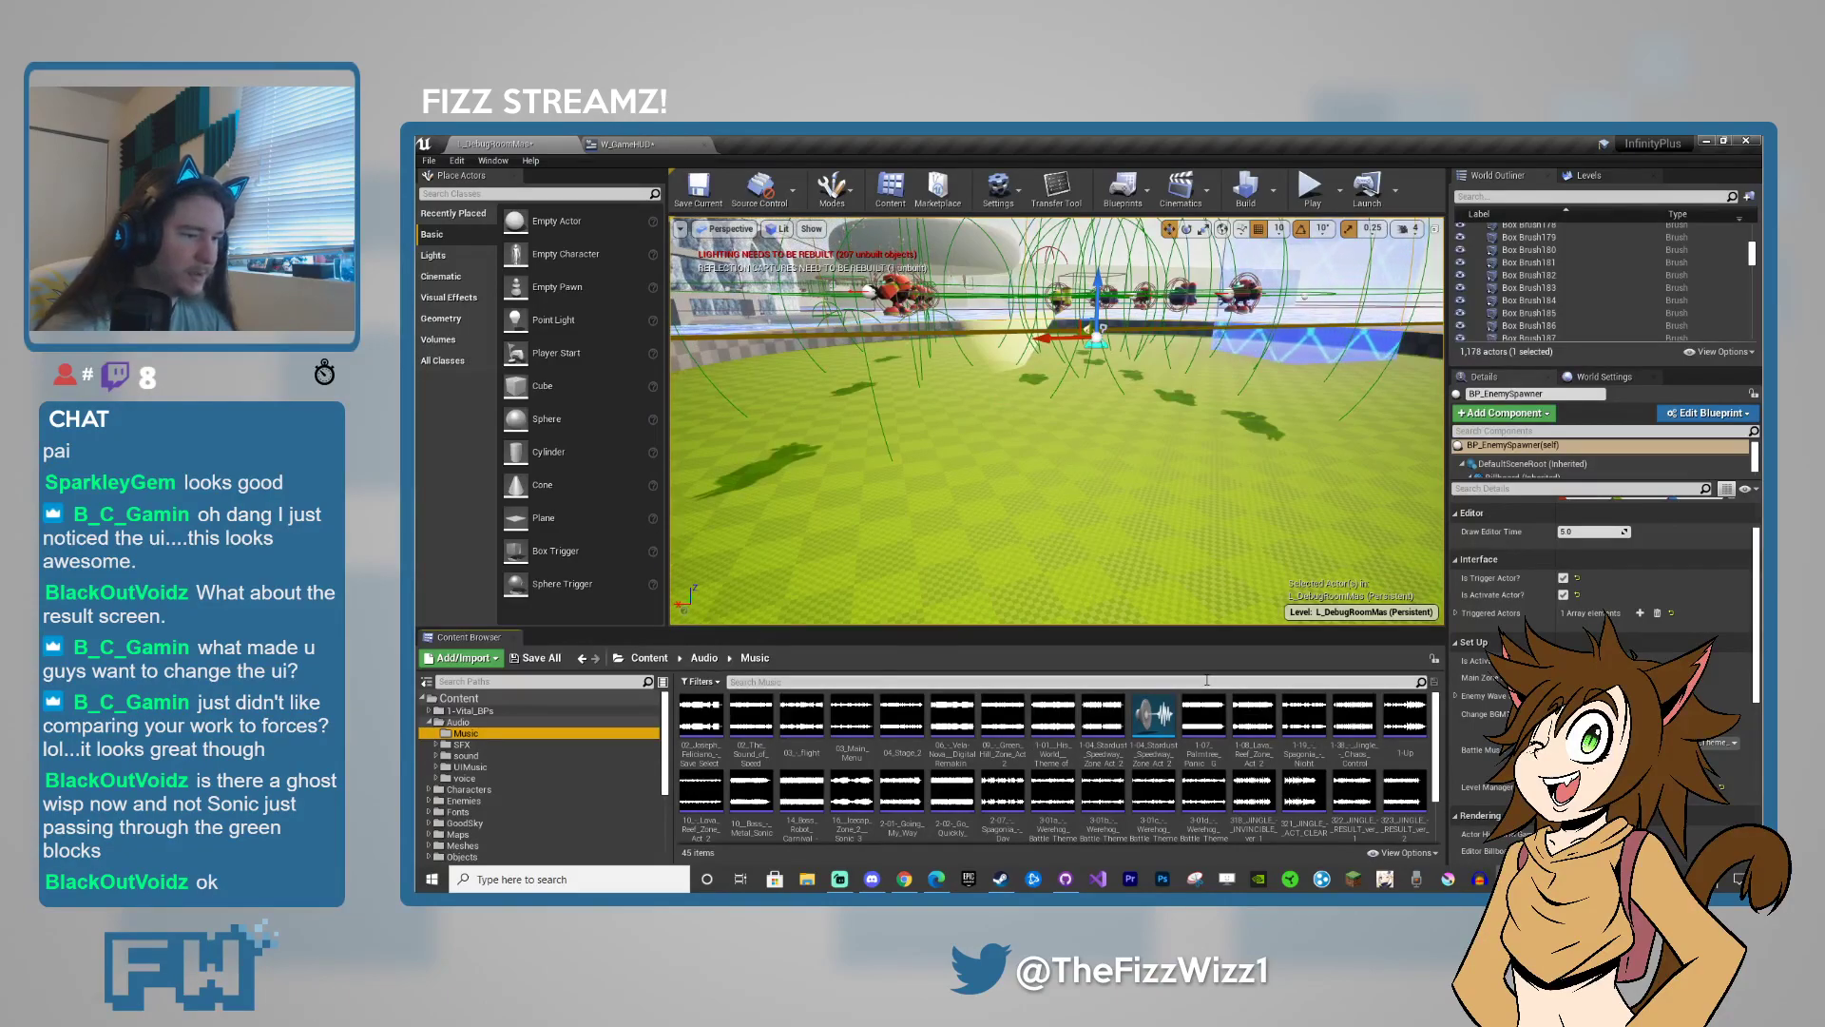
{"action": "left_click", "coordinate": [802, 798]}
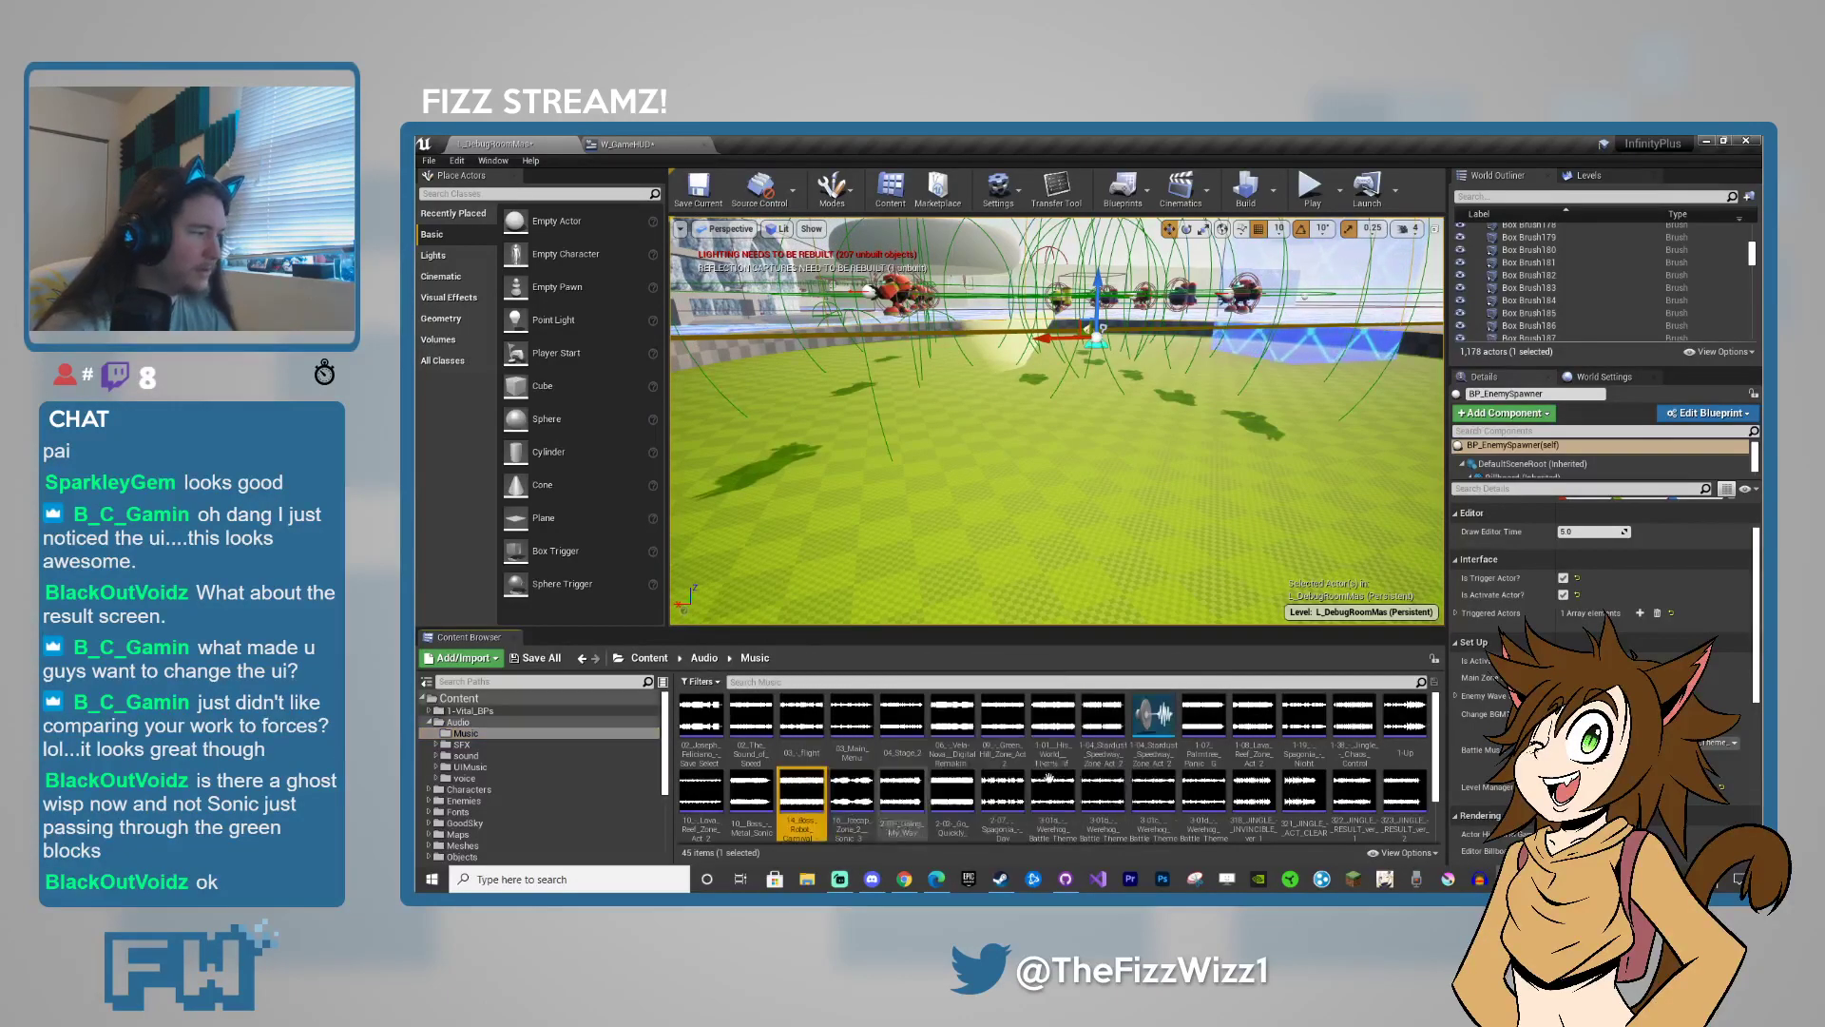
{"action": "left_click", "coordinate": [1711, 761]}
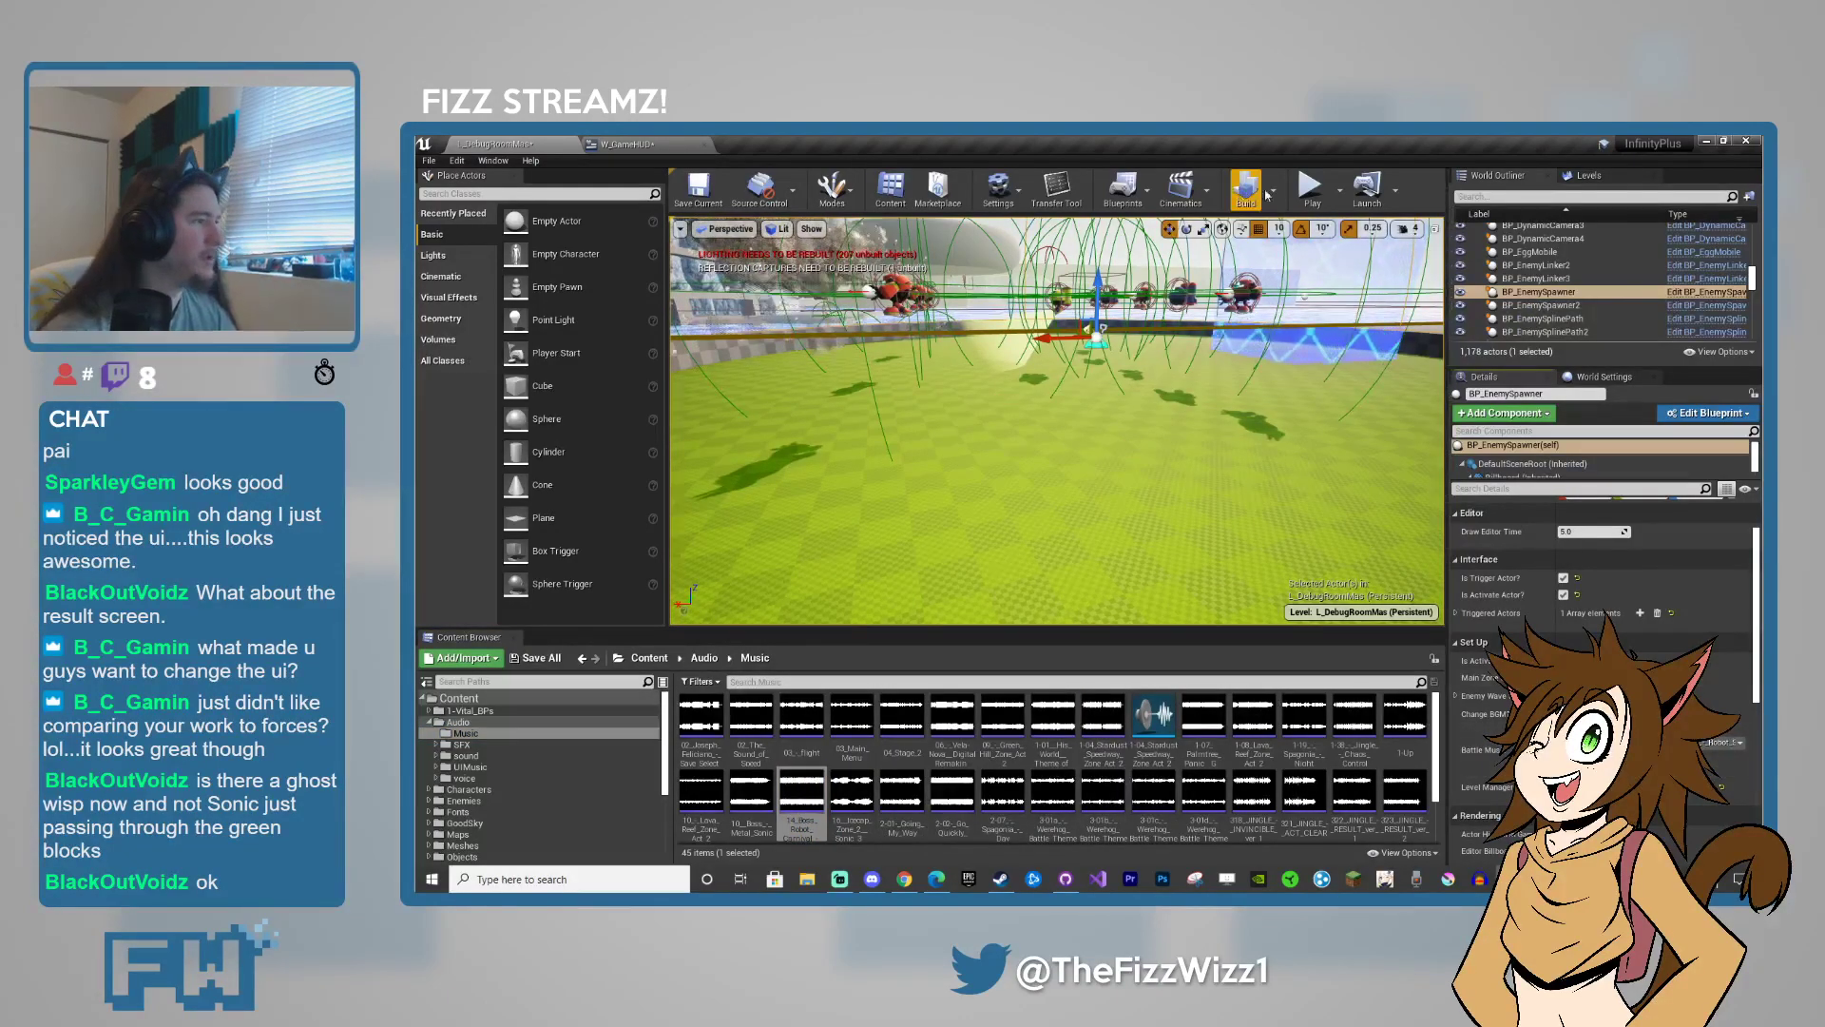
- Playtest the enemy spawner's battle on the green arena in two short sessions with the newly assigned music
{"action": "left_click", "coordinate": [1312, 193]}
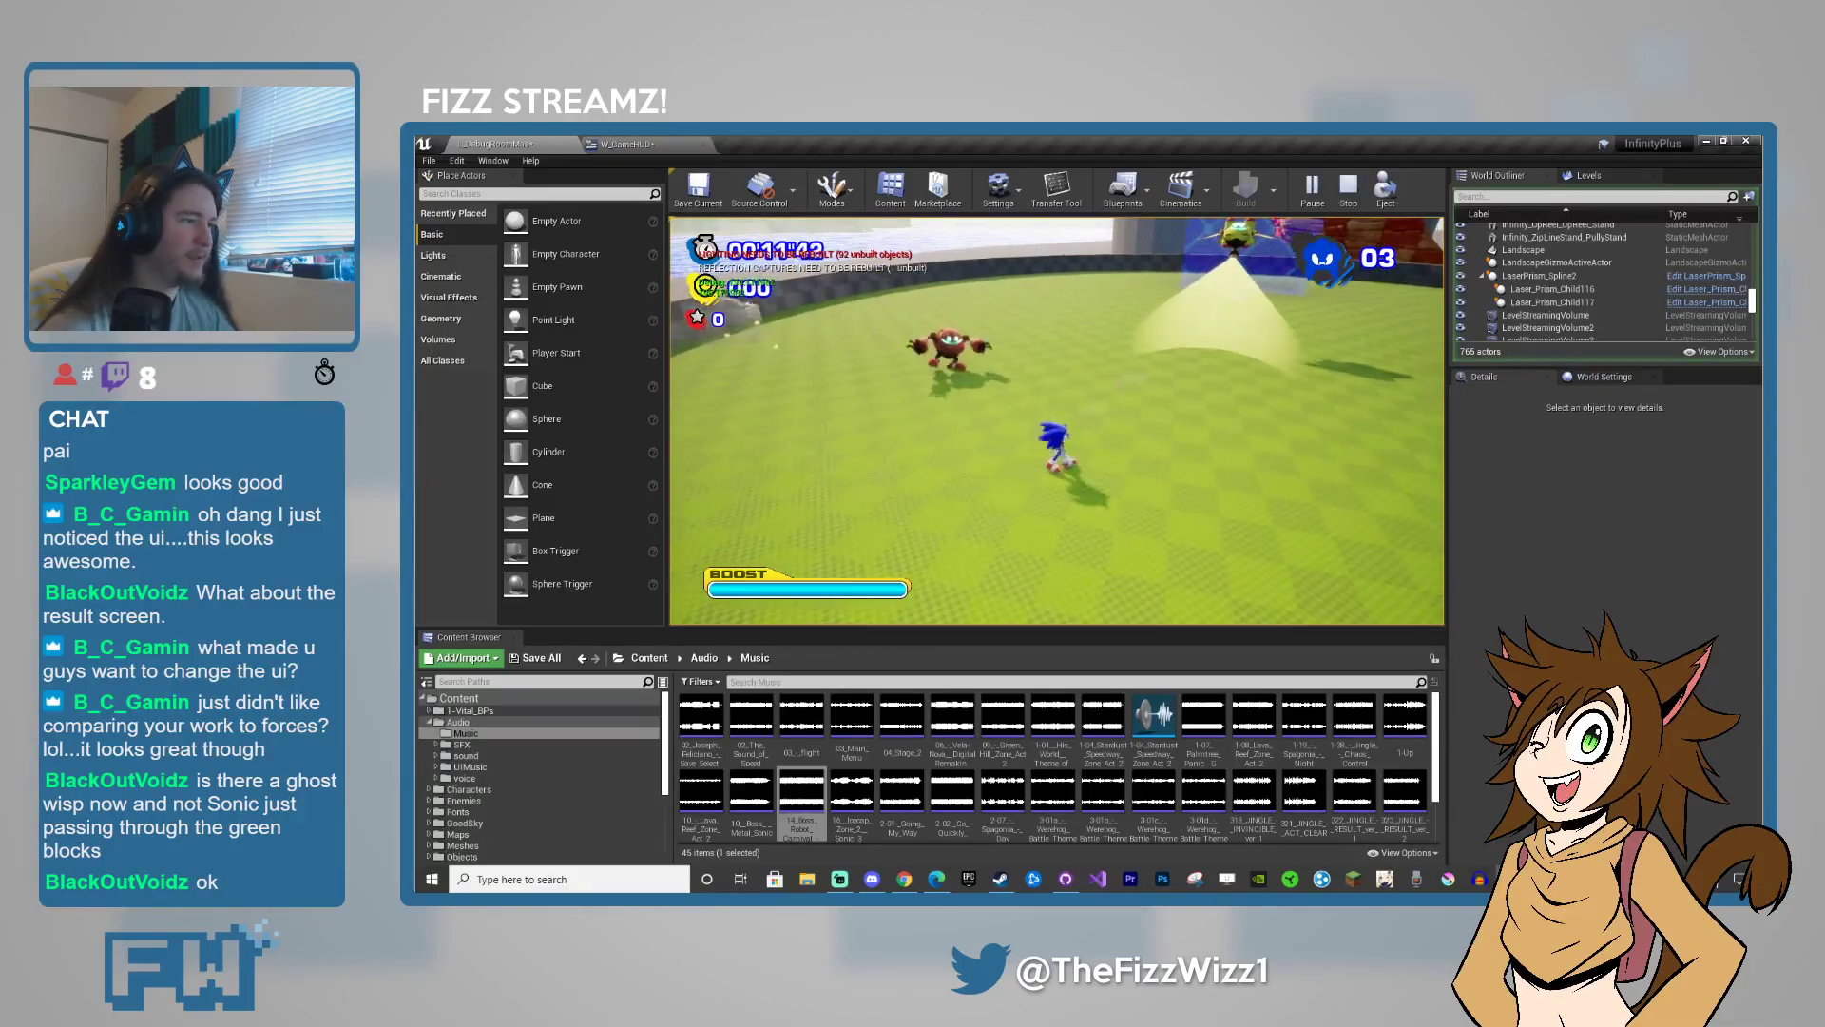
{"action": "key", "text": "Escape"}
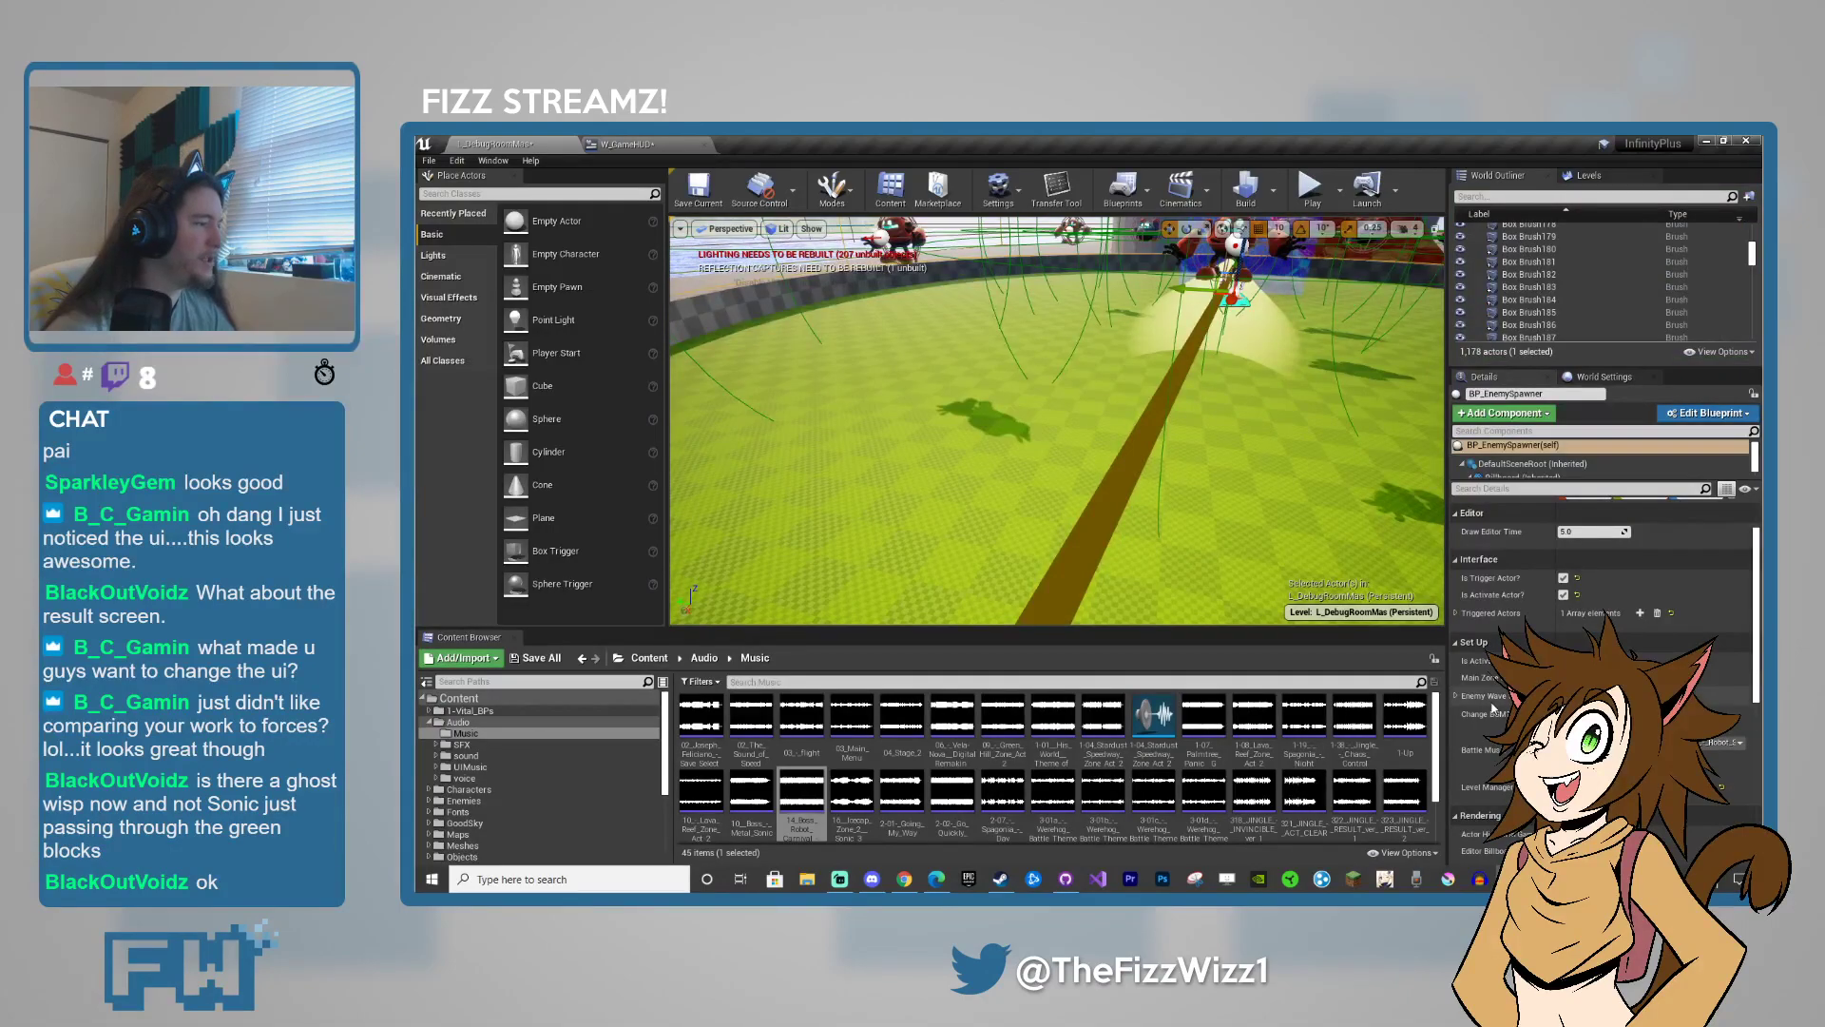
{"action": "left_click", "coordinate": [1309, 183]}
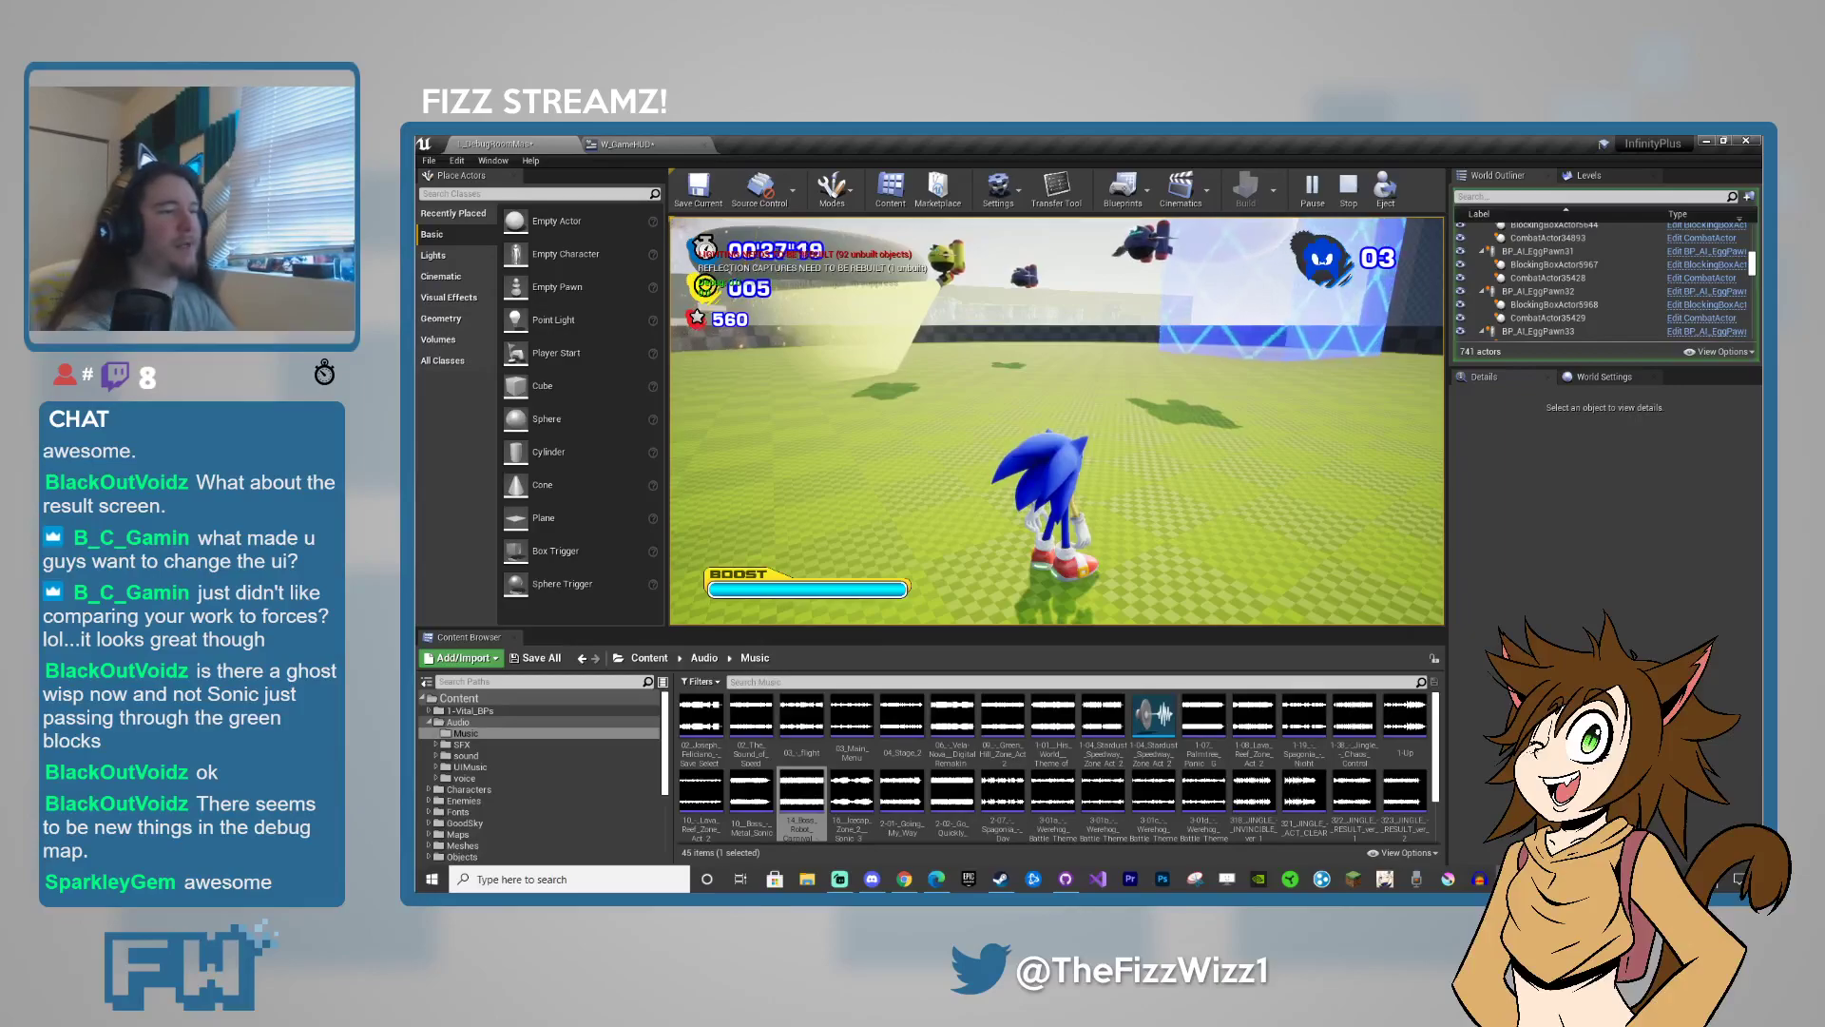
{"action": "key", "text": "Escape"}
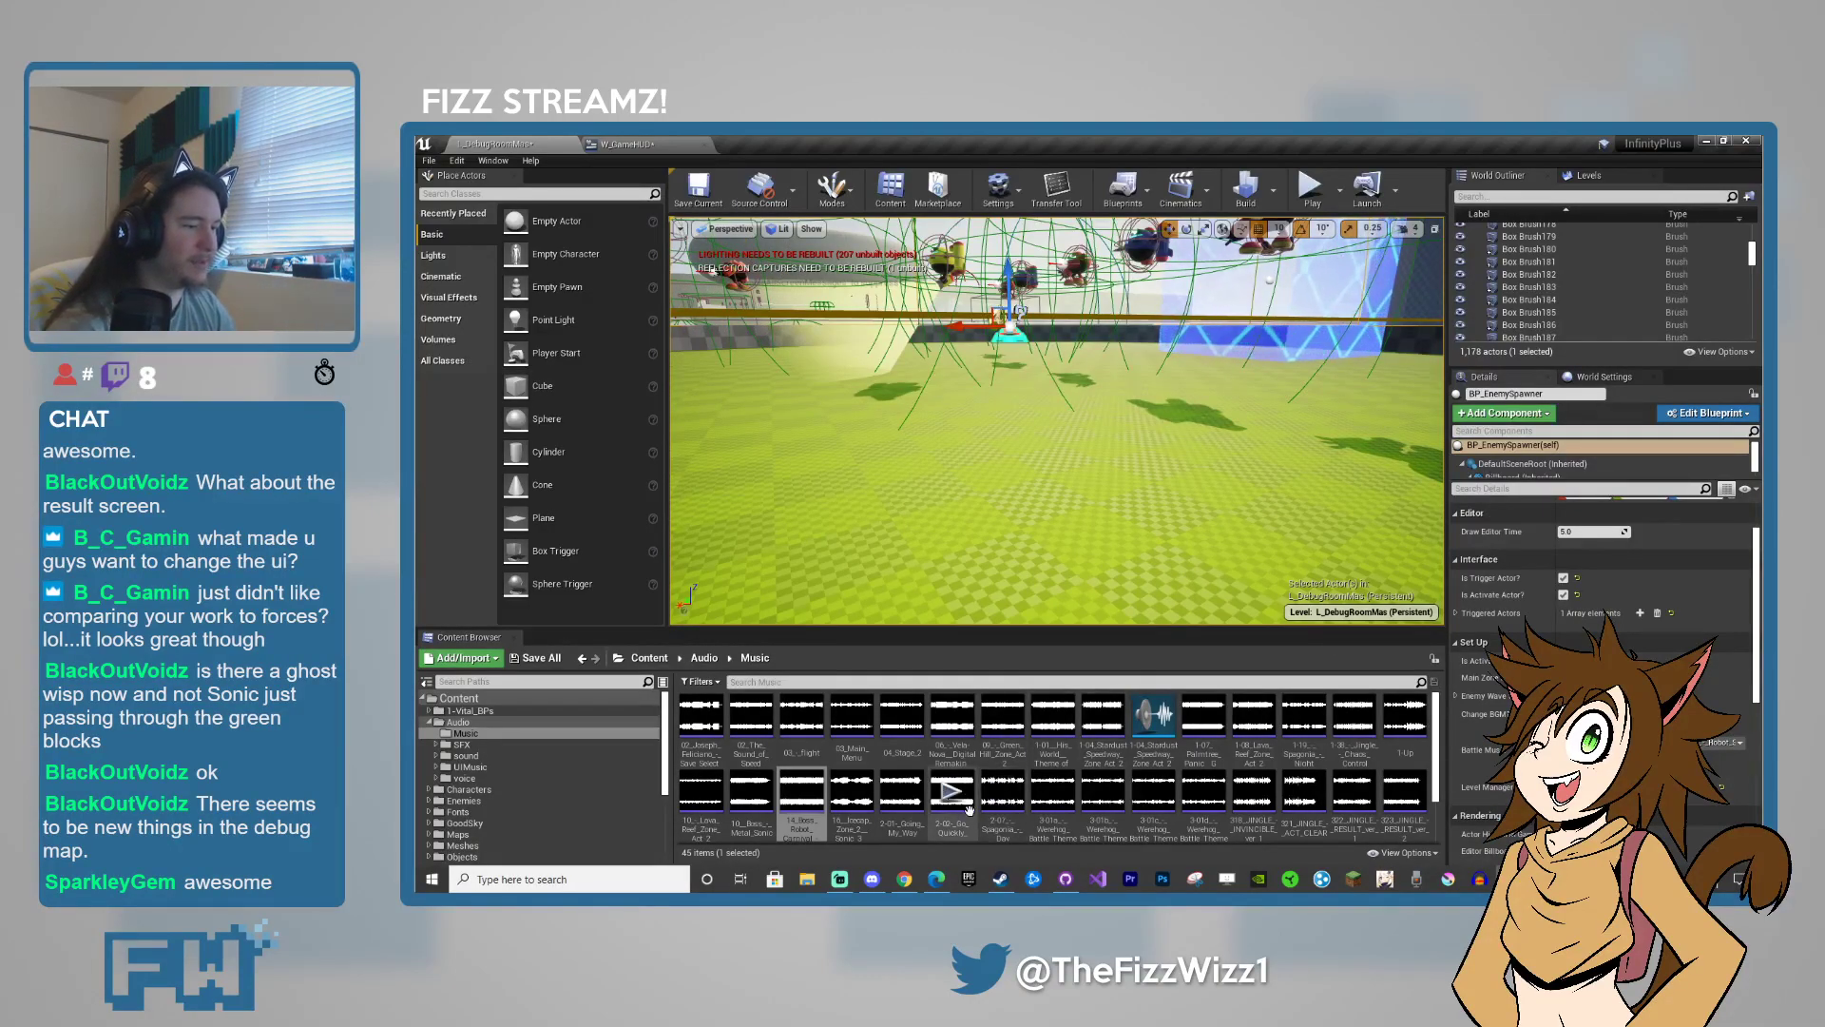
- Assign the Werehog Battle Theme track from the Music folder as the battle music of BP_EnemySpawner
{"action": "left_click", "coordinate": [1061, 823]}
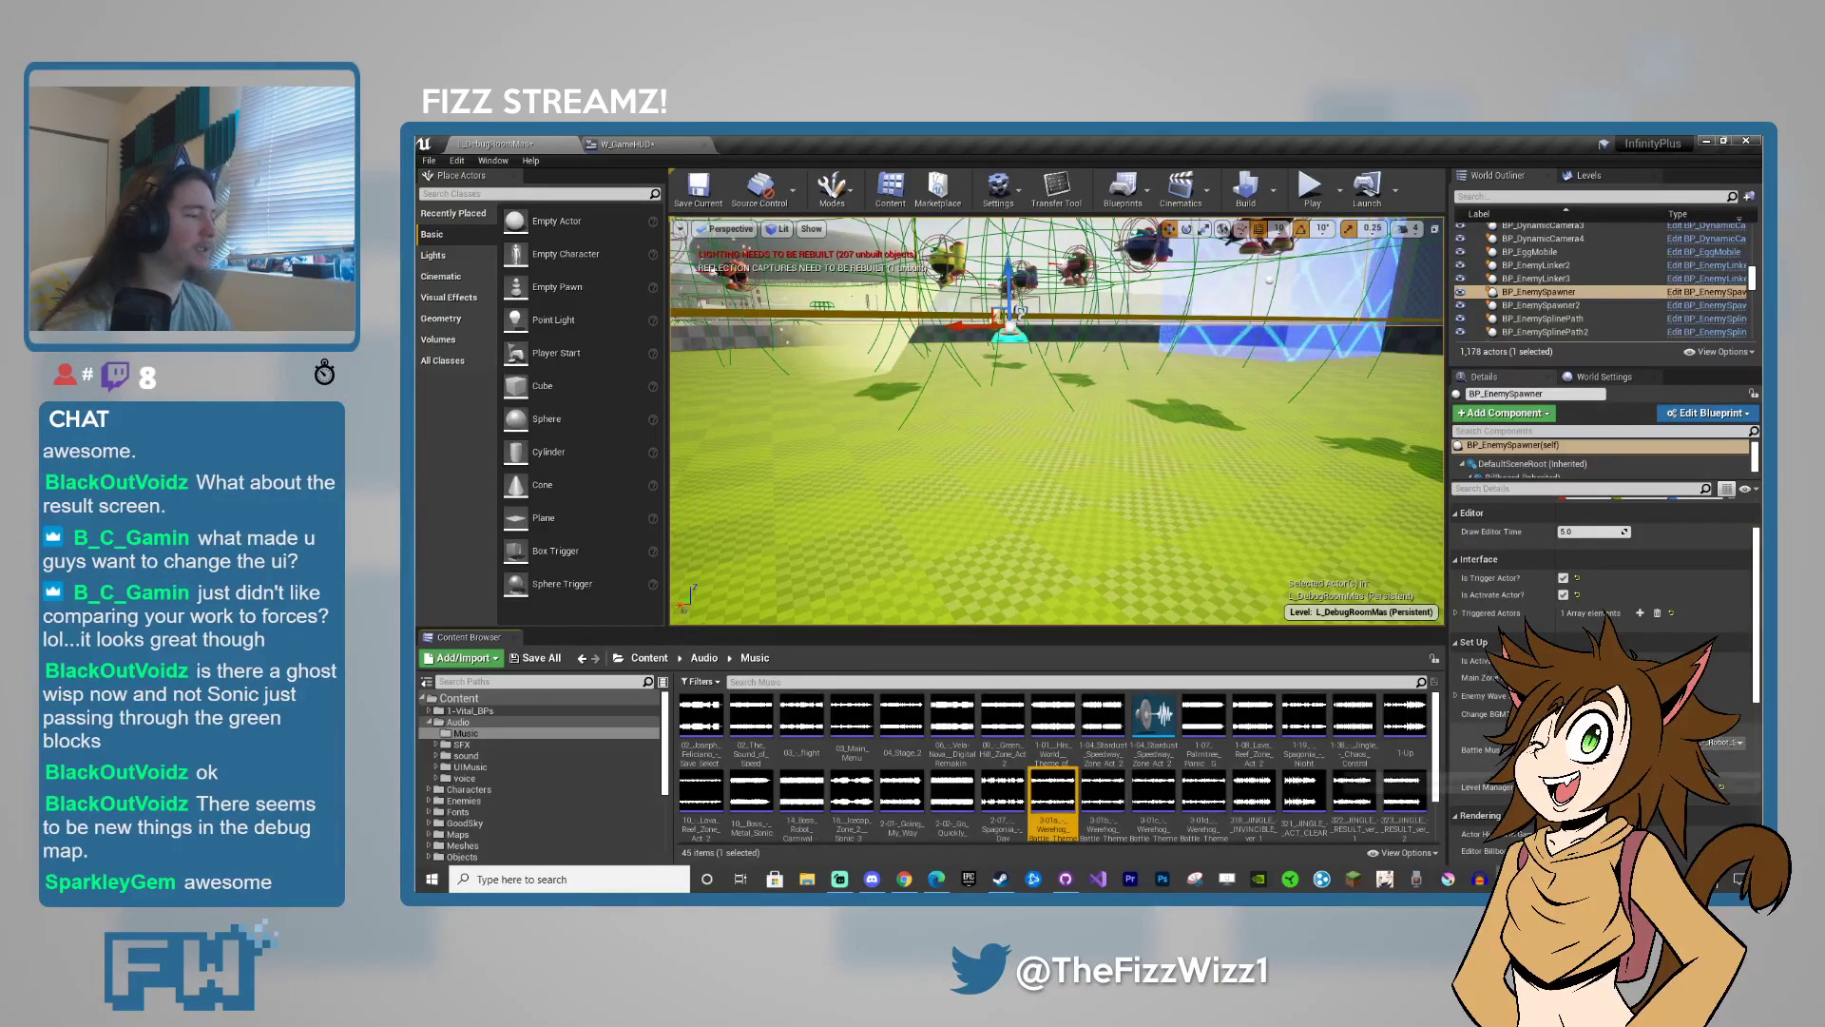
{"action": "left_click", "coordinate": [1614, 757]}
{"action": "left_click", "coordinate": [1716, 762]}
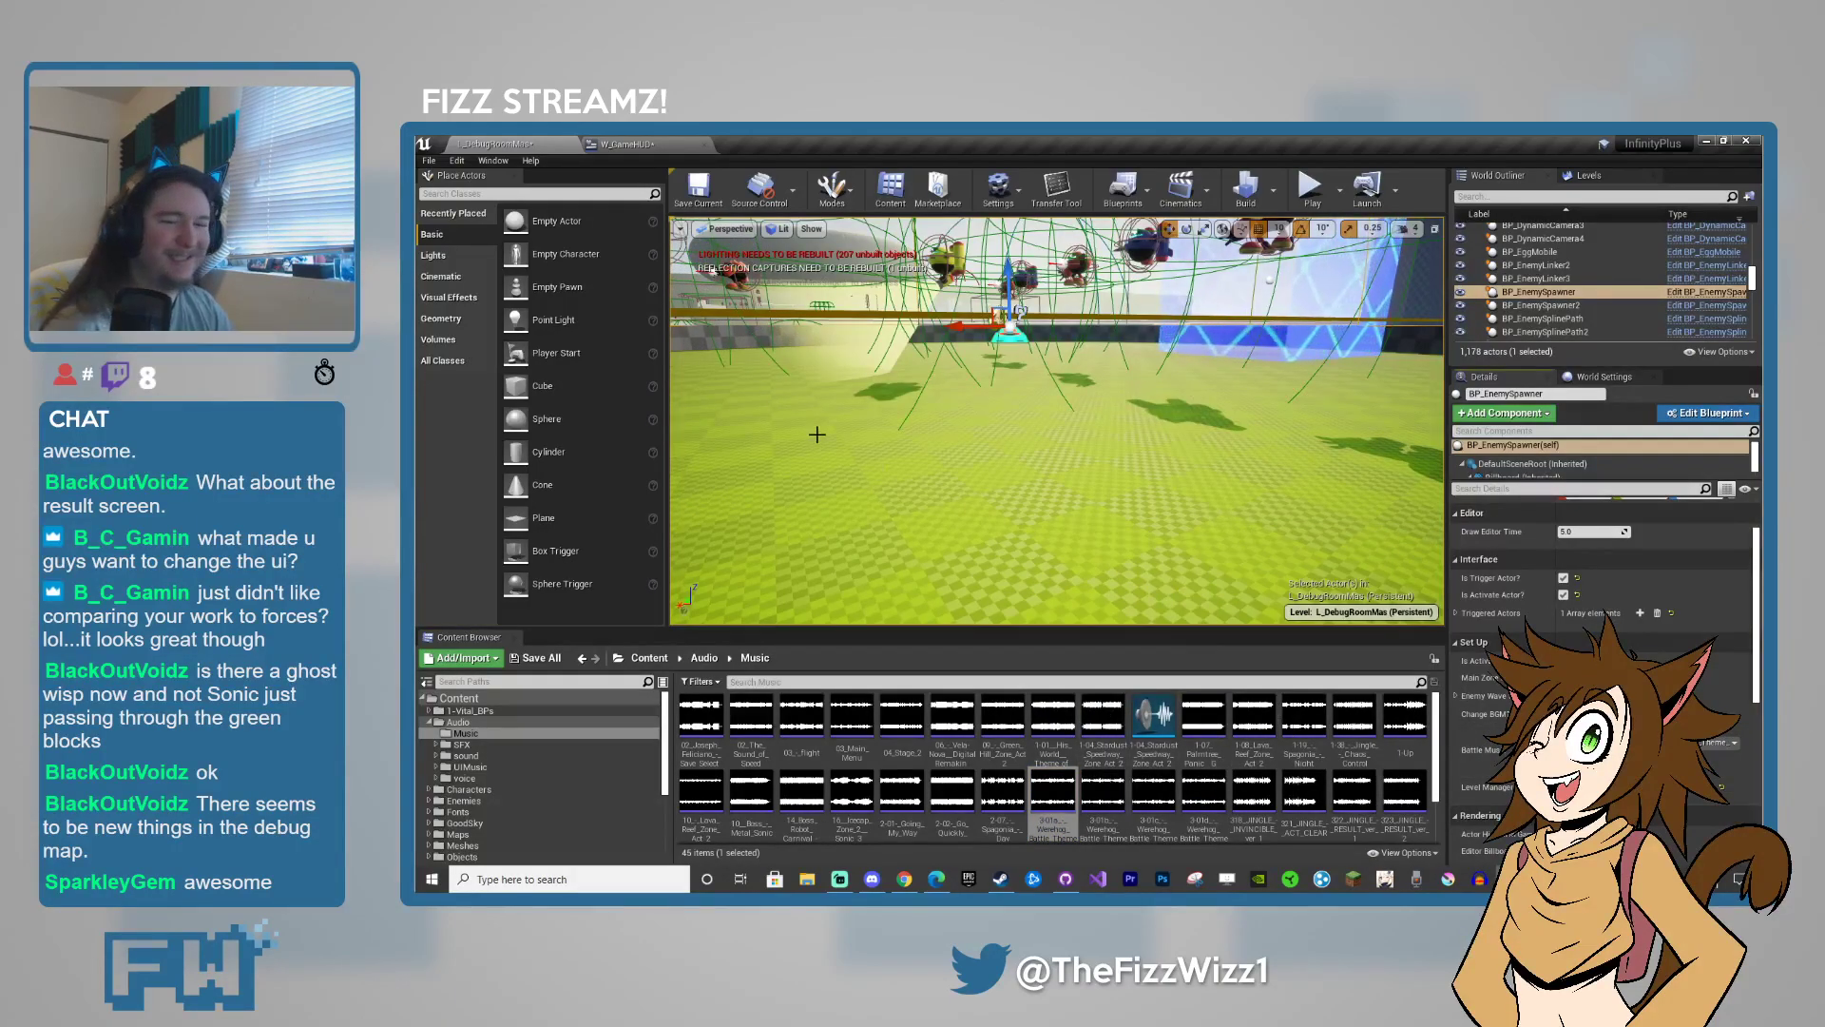
- Select the BP_LevelManager actor near the rings on the checkered floor and bring up its Level Set Up properties
{"action": "right_click_drag", "start_coordinate": [1019, 452], "coordinate": [760, 449]}
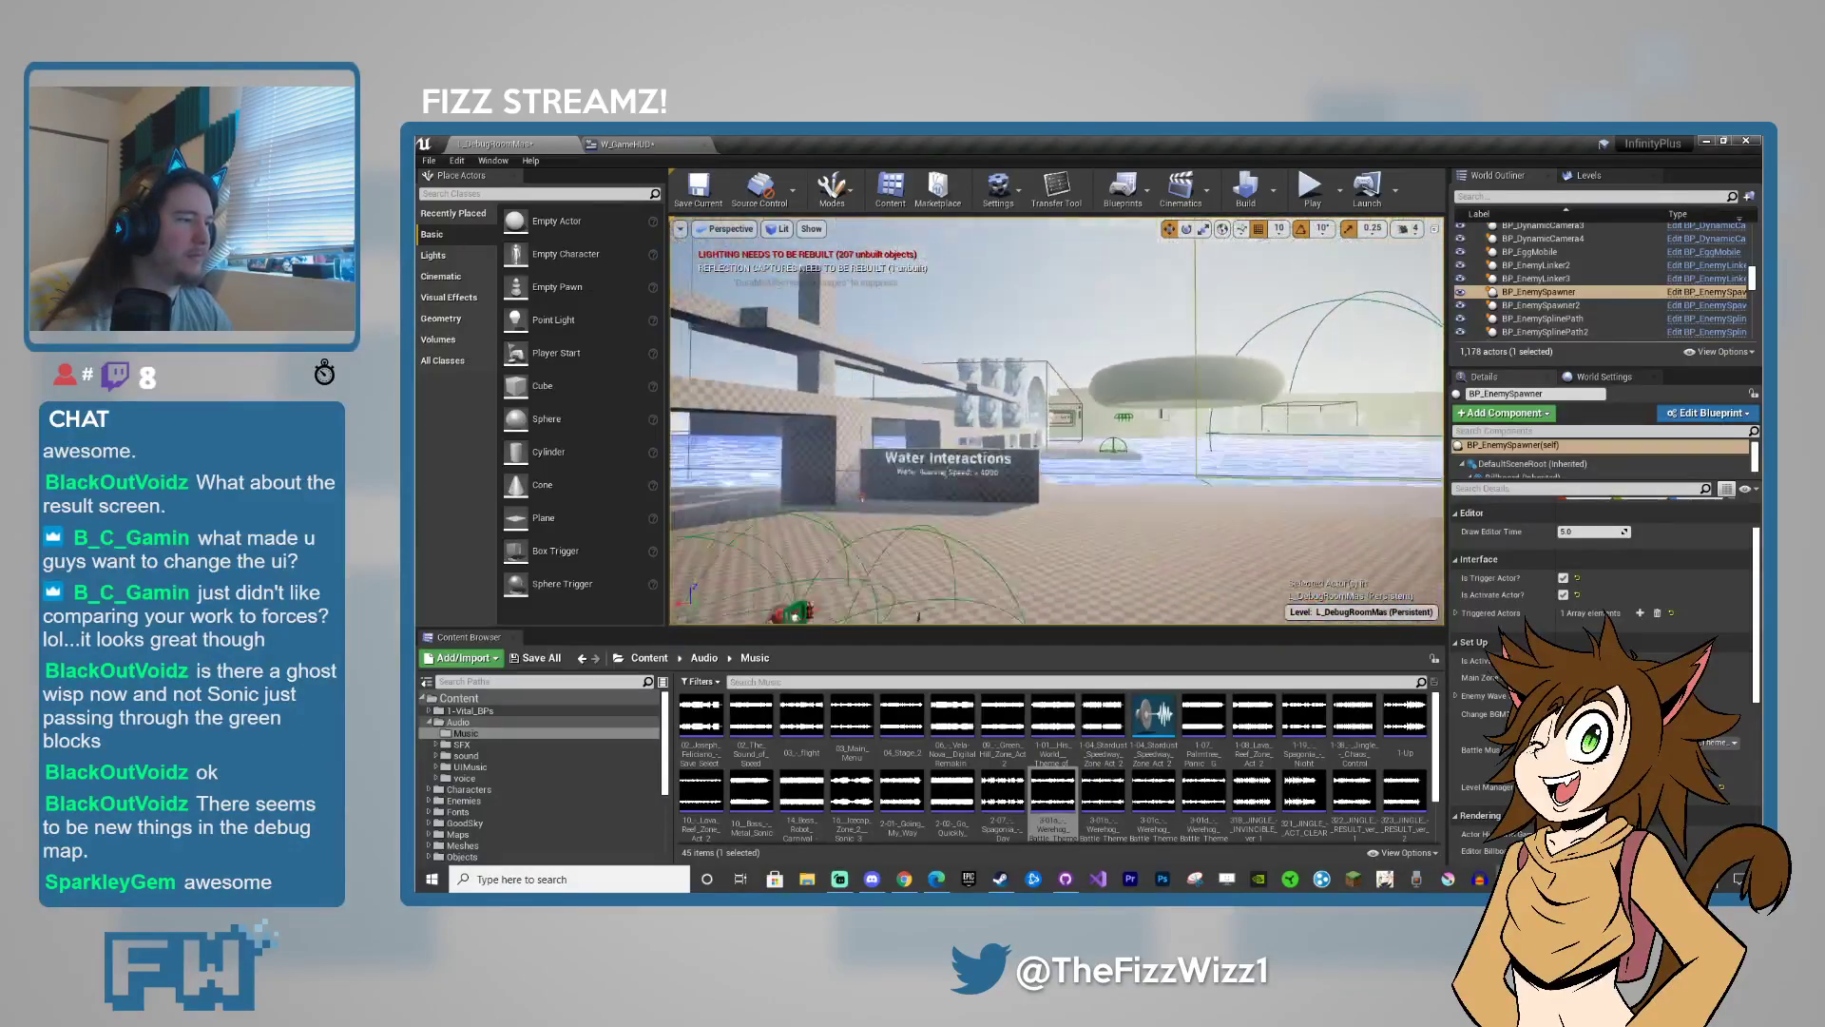
{"action": "right_click_drag", "start_coordinate": [1057, 421], "coordinate": [760, 423]}
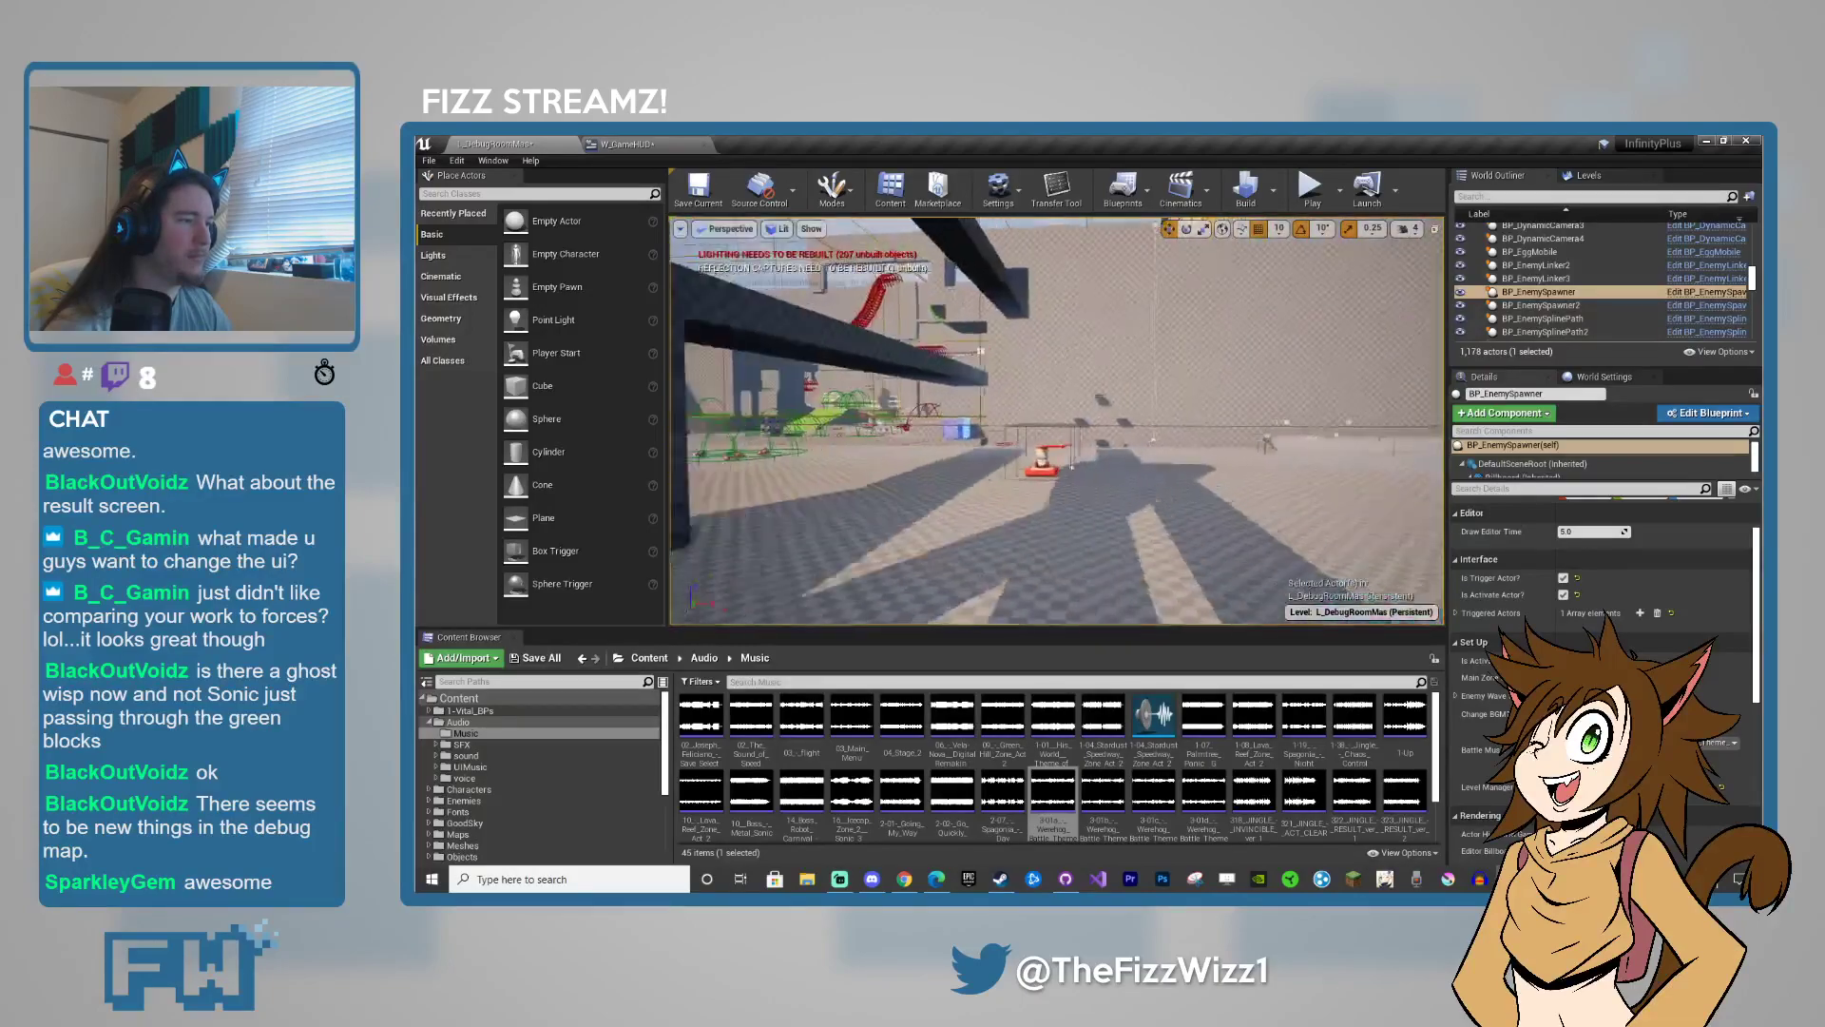
{"action": "right_click_drag", "start_coordinate": [907, 442], "coordinate": [1115, 441]}
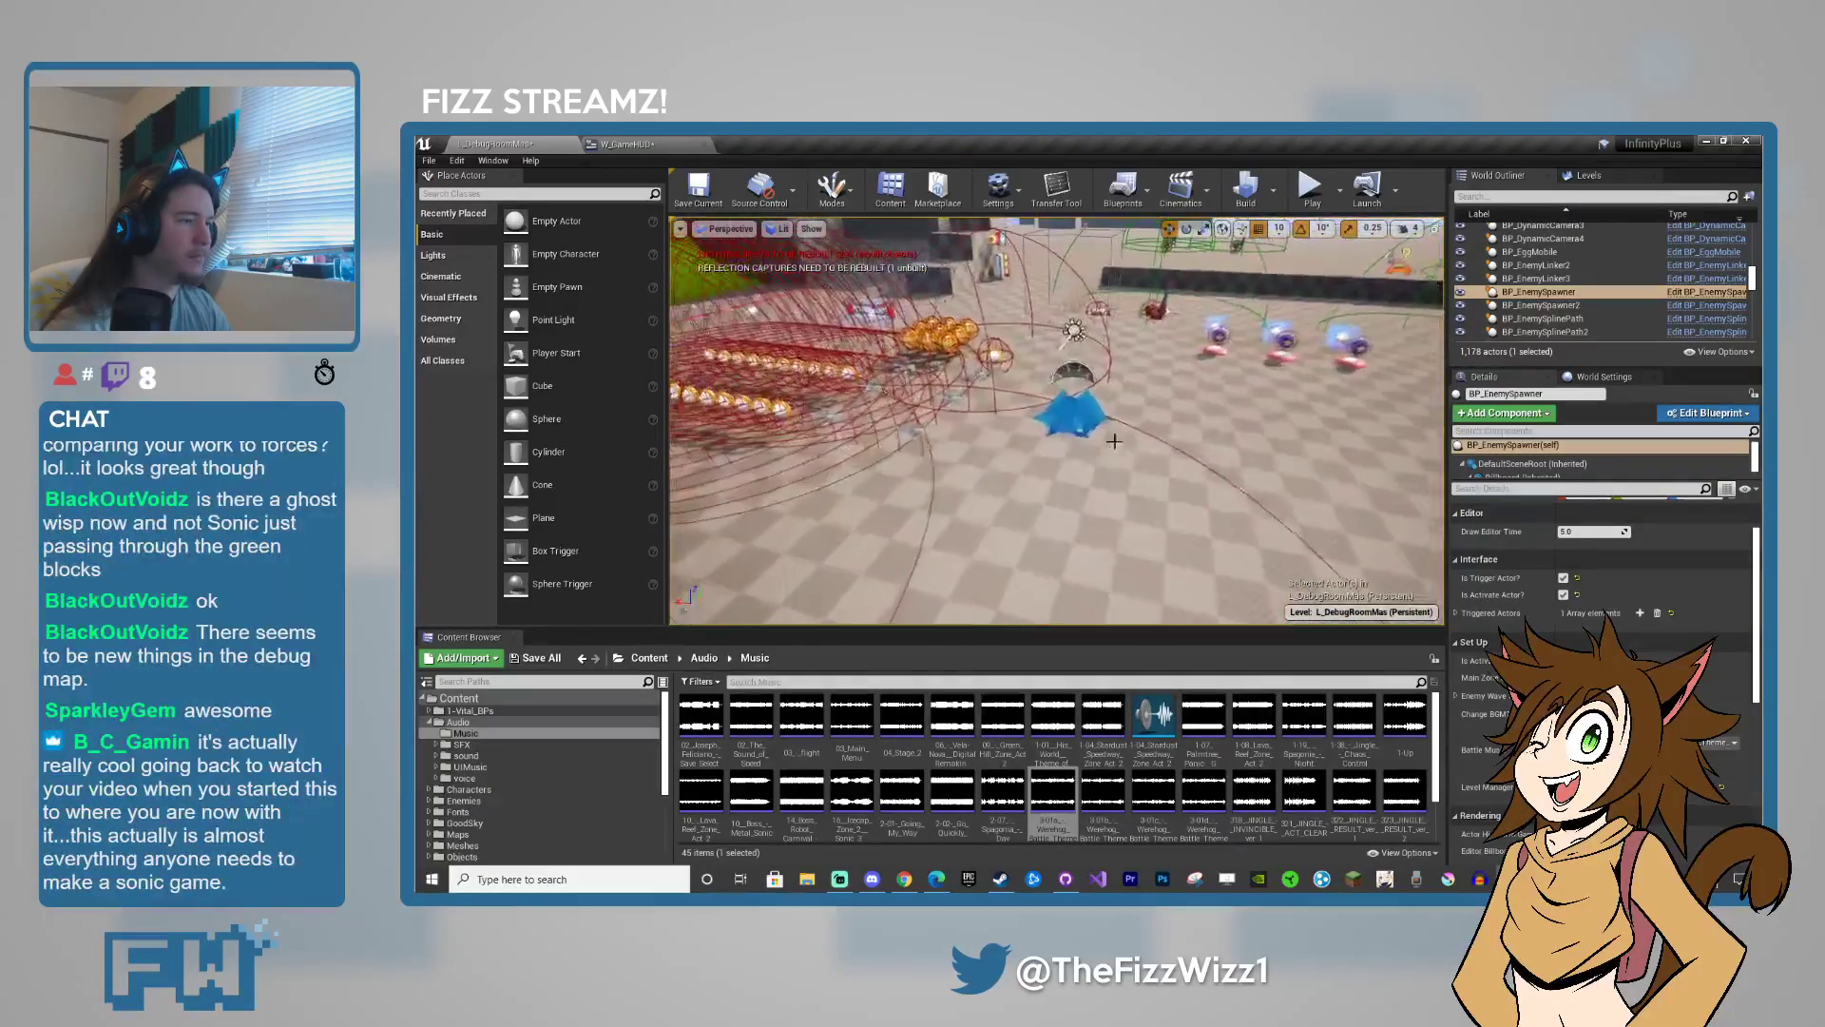
{"action": "left_click", "coordinate": [1108, 434]}
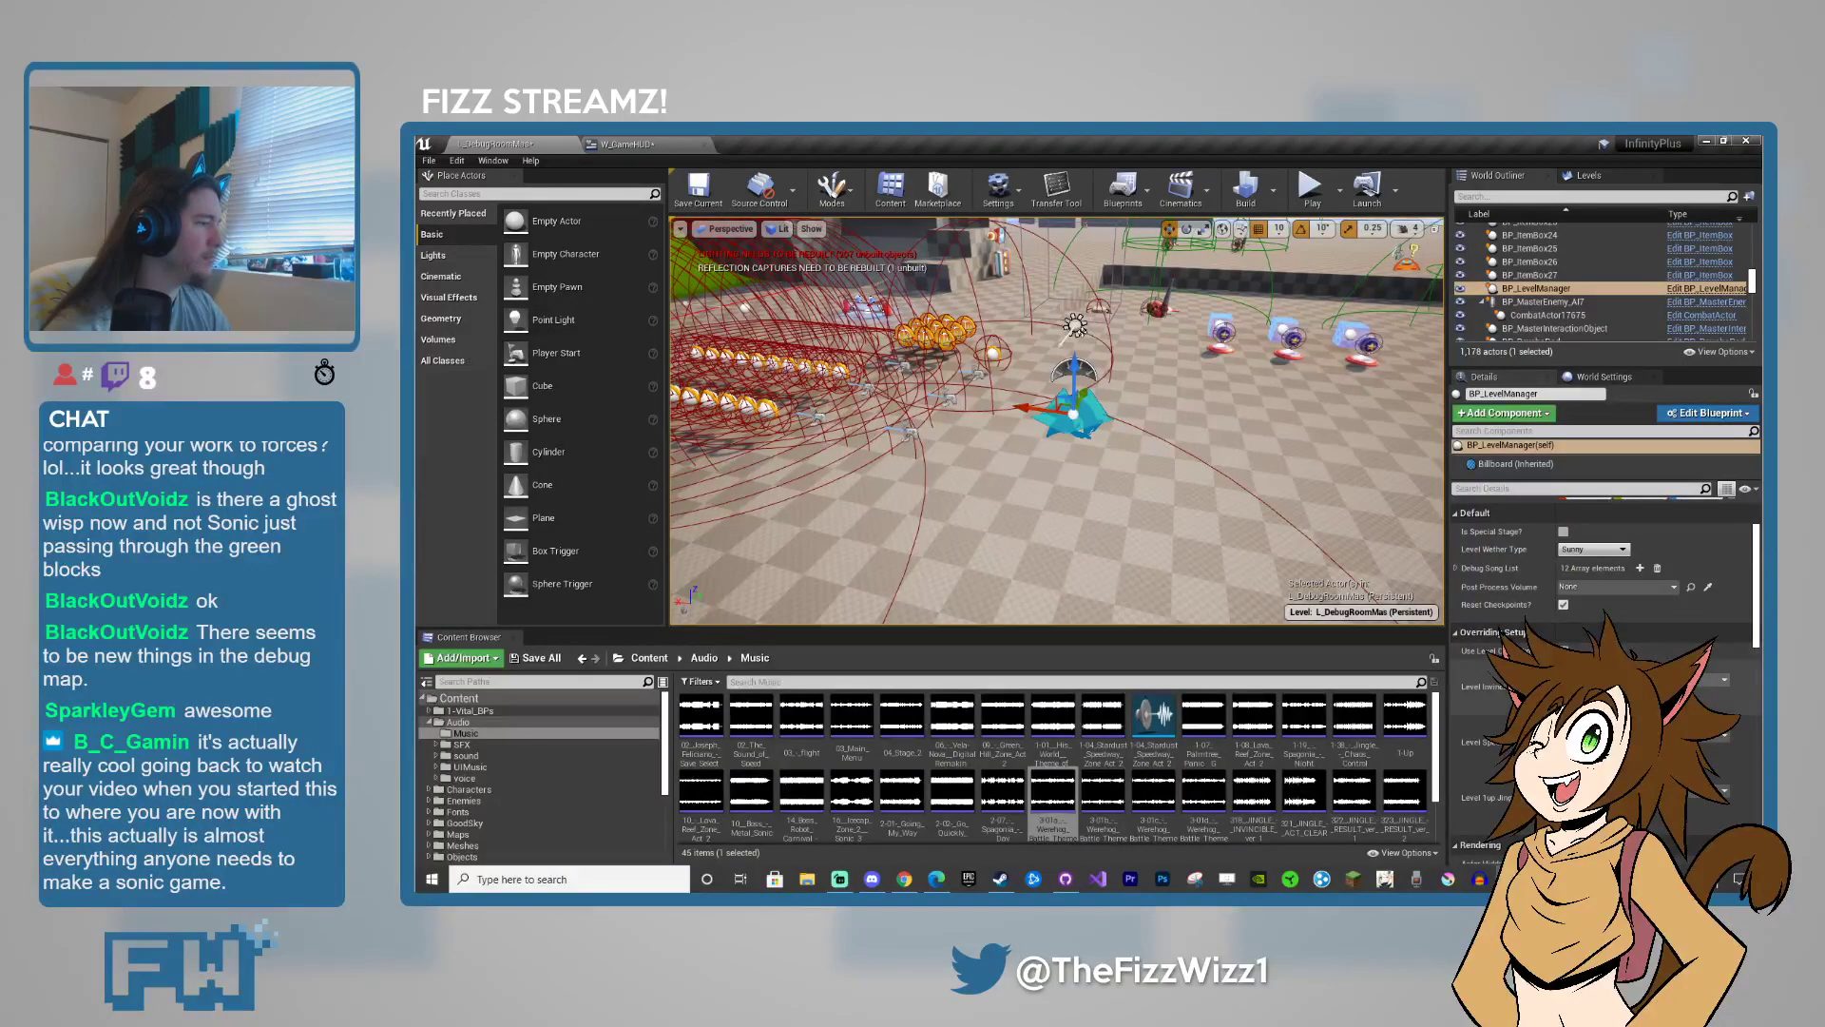
{"action": "scroll", "coordinate": [1606, 570], "scroll_direction": "down", "scroll_amount": 10}
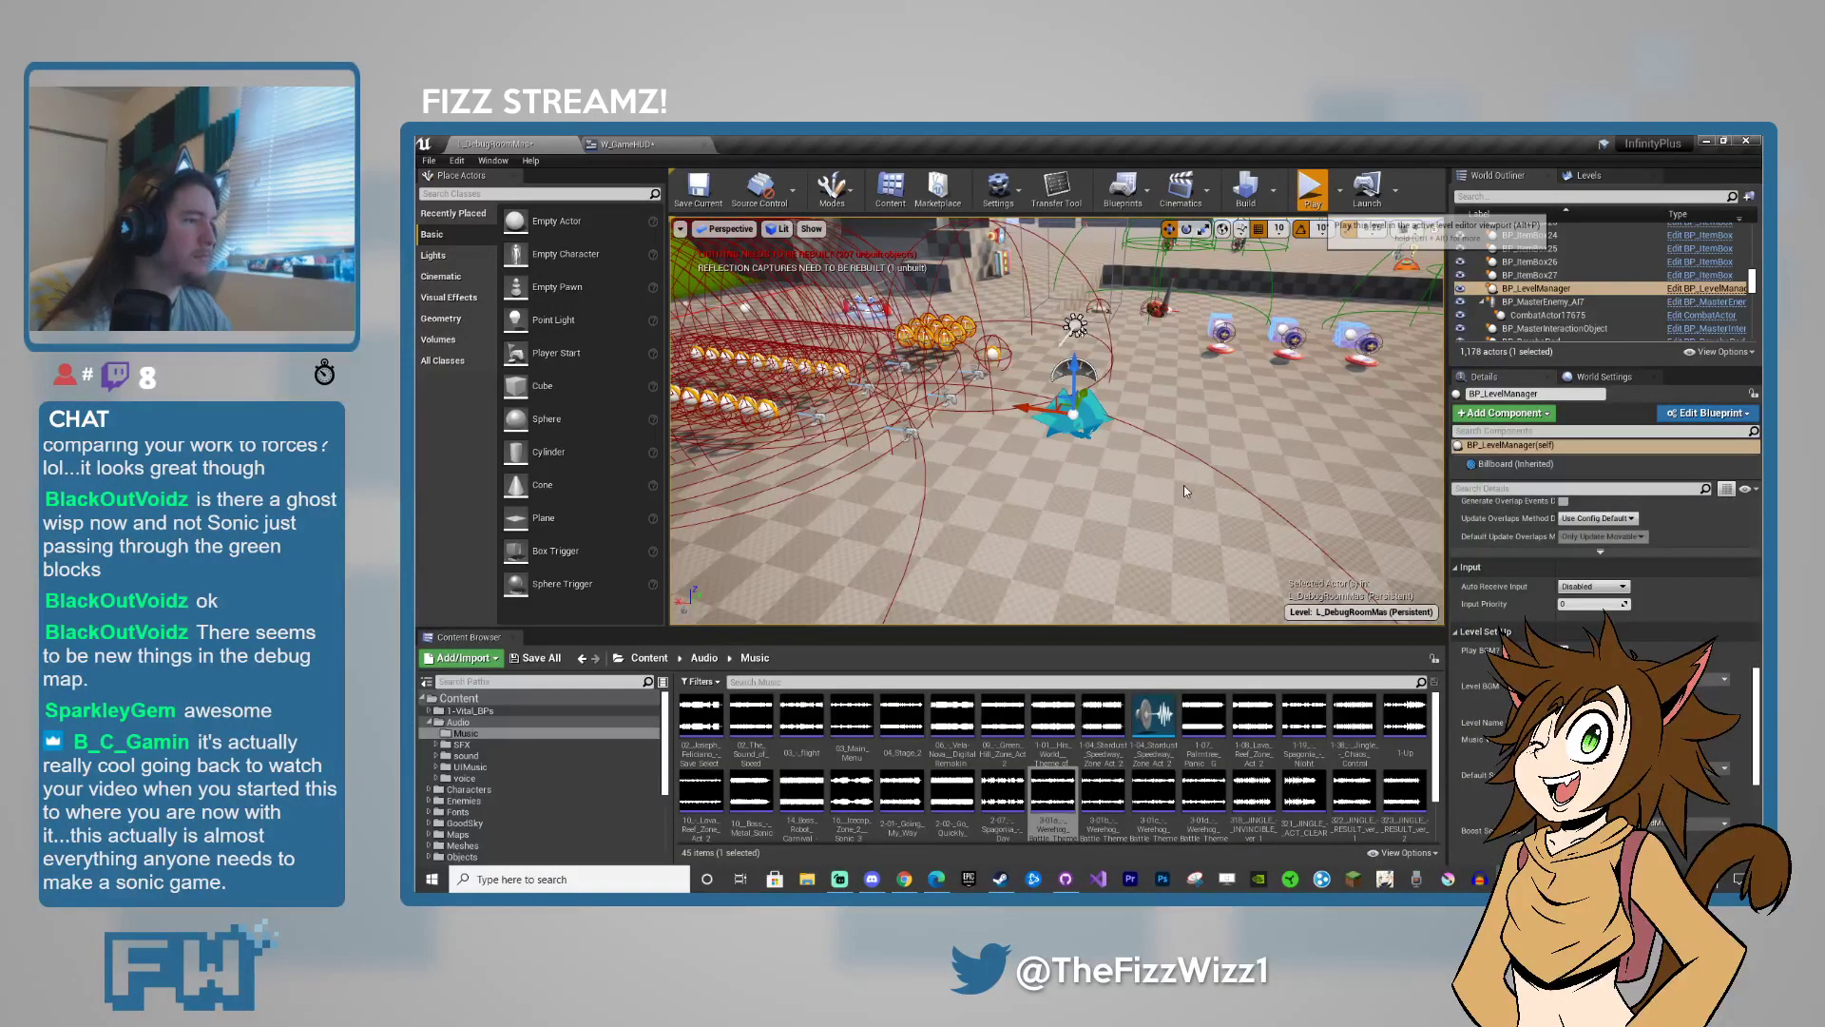
- Playtest the debug room with Sonic, running from the checkered floor through the green area to the row of wisp capsules, and end the session
{"action": "key", "text": "alt+p"}
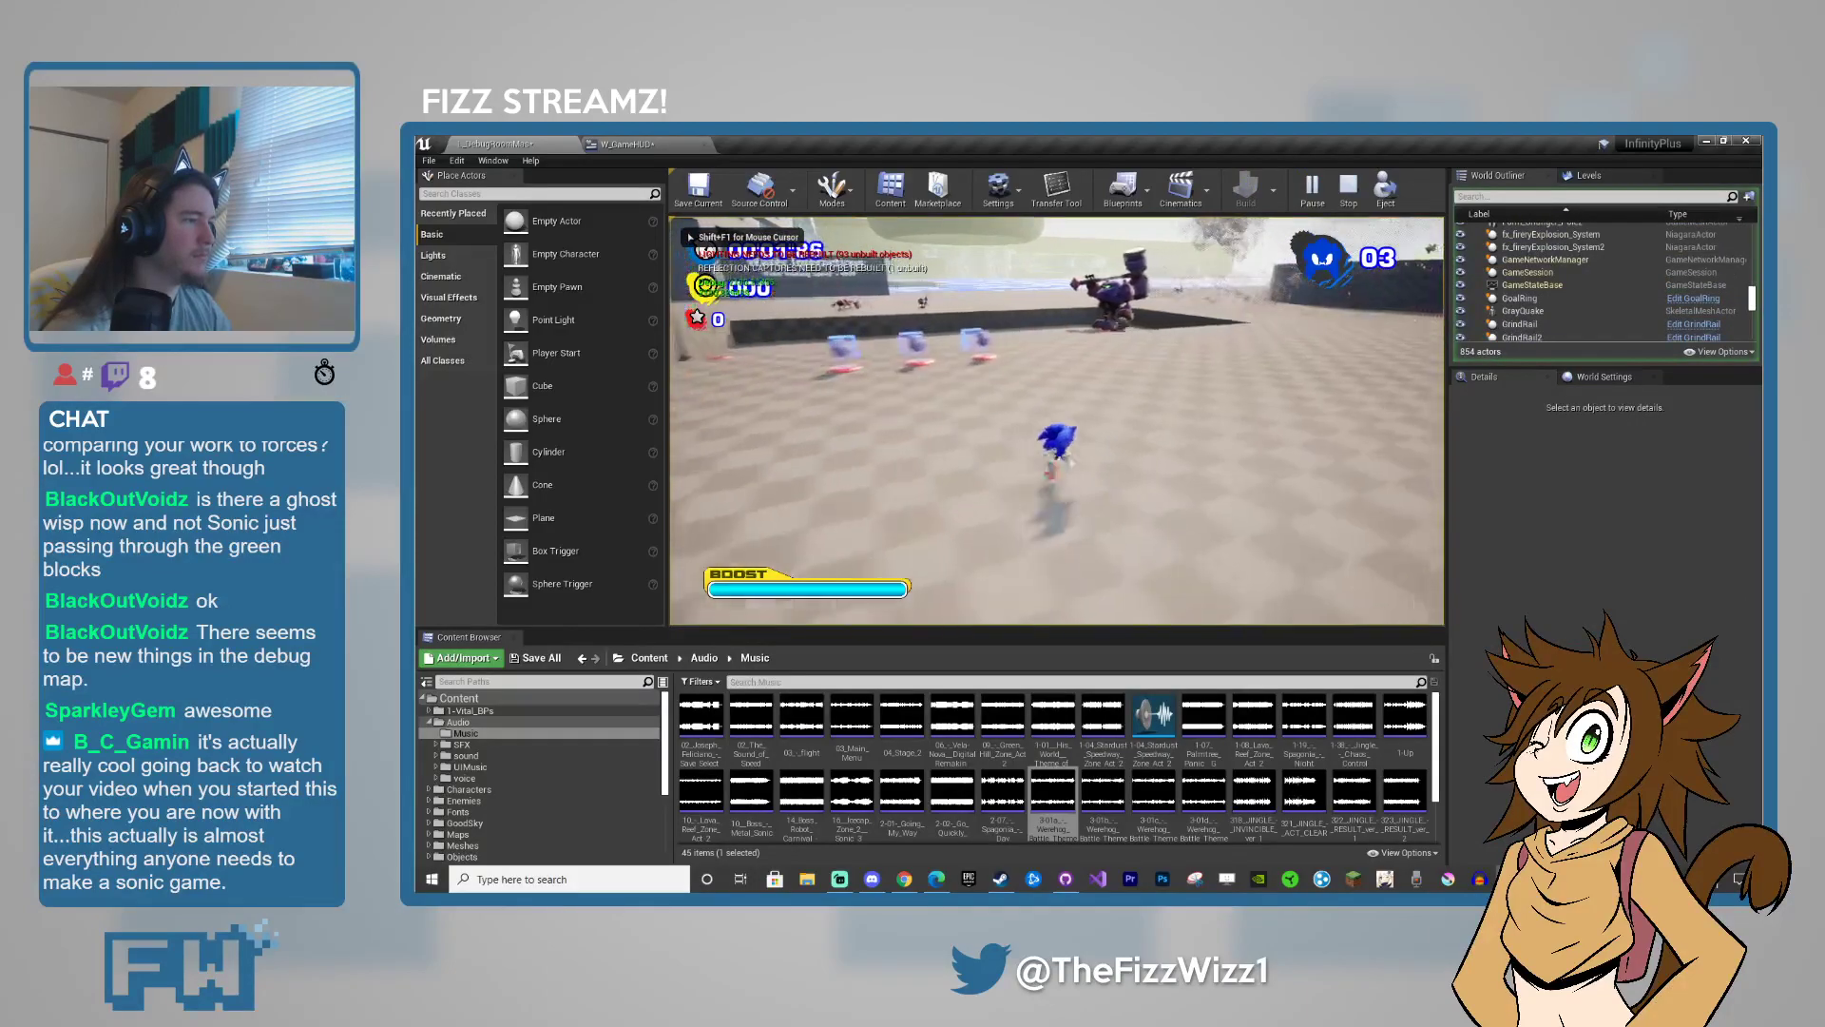
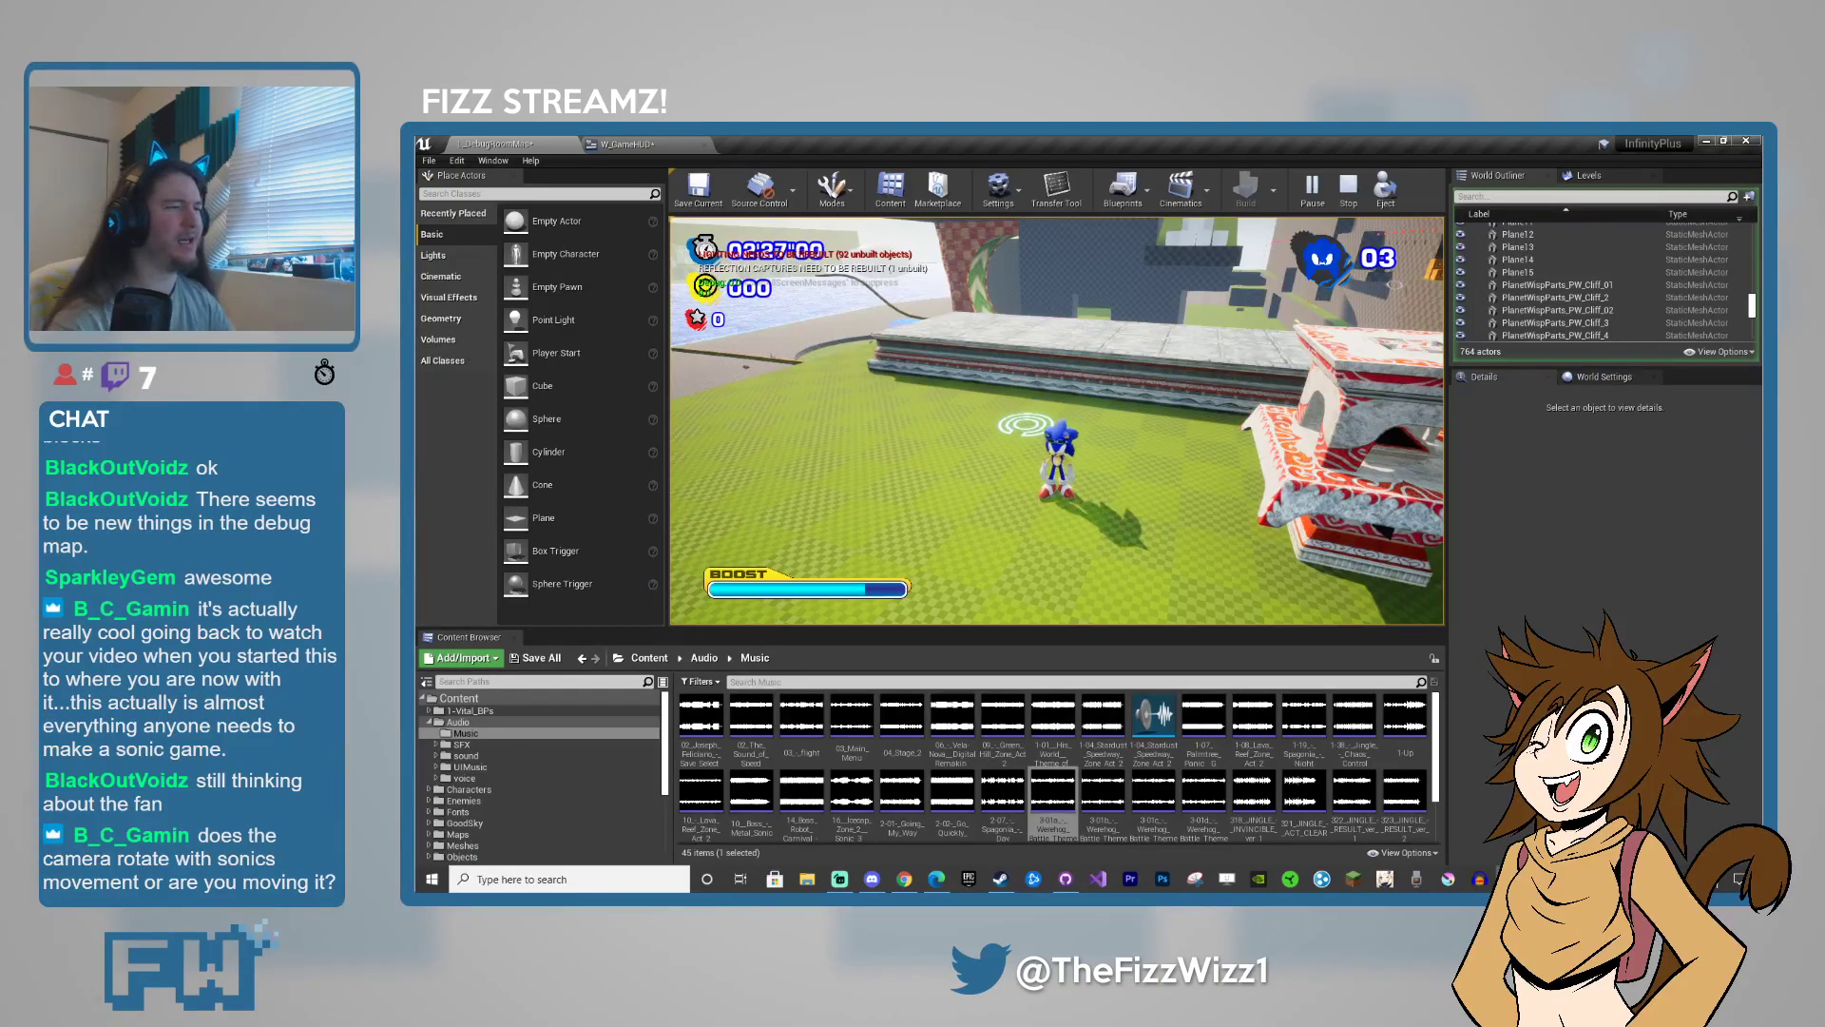
{"action": "key", "text": "w"}
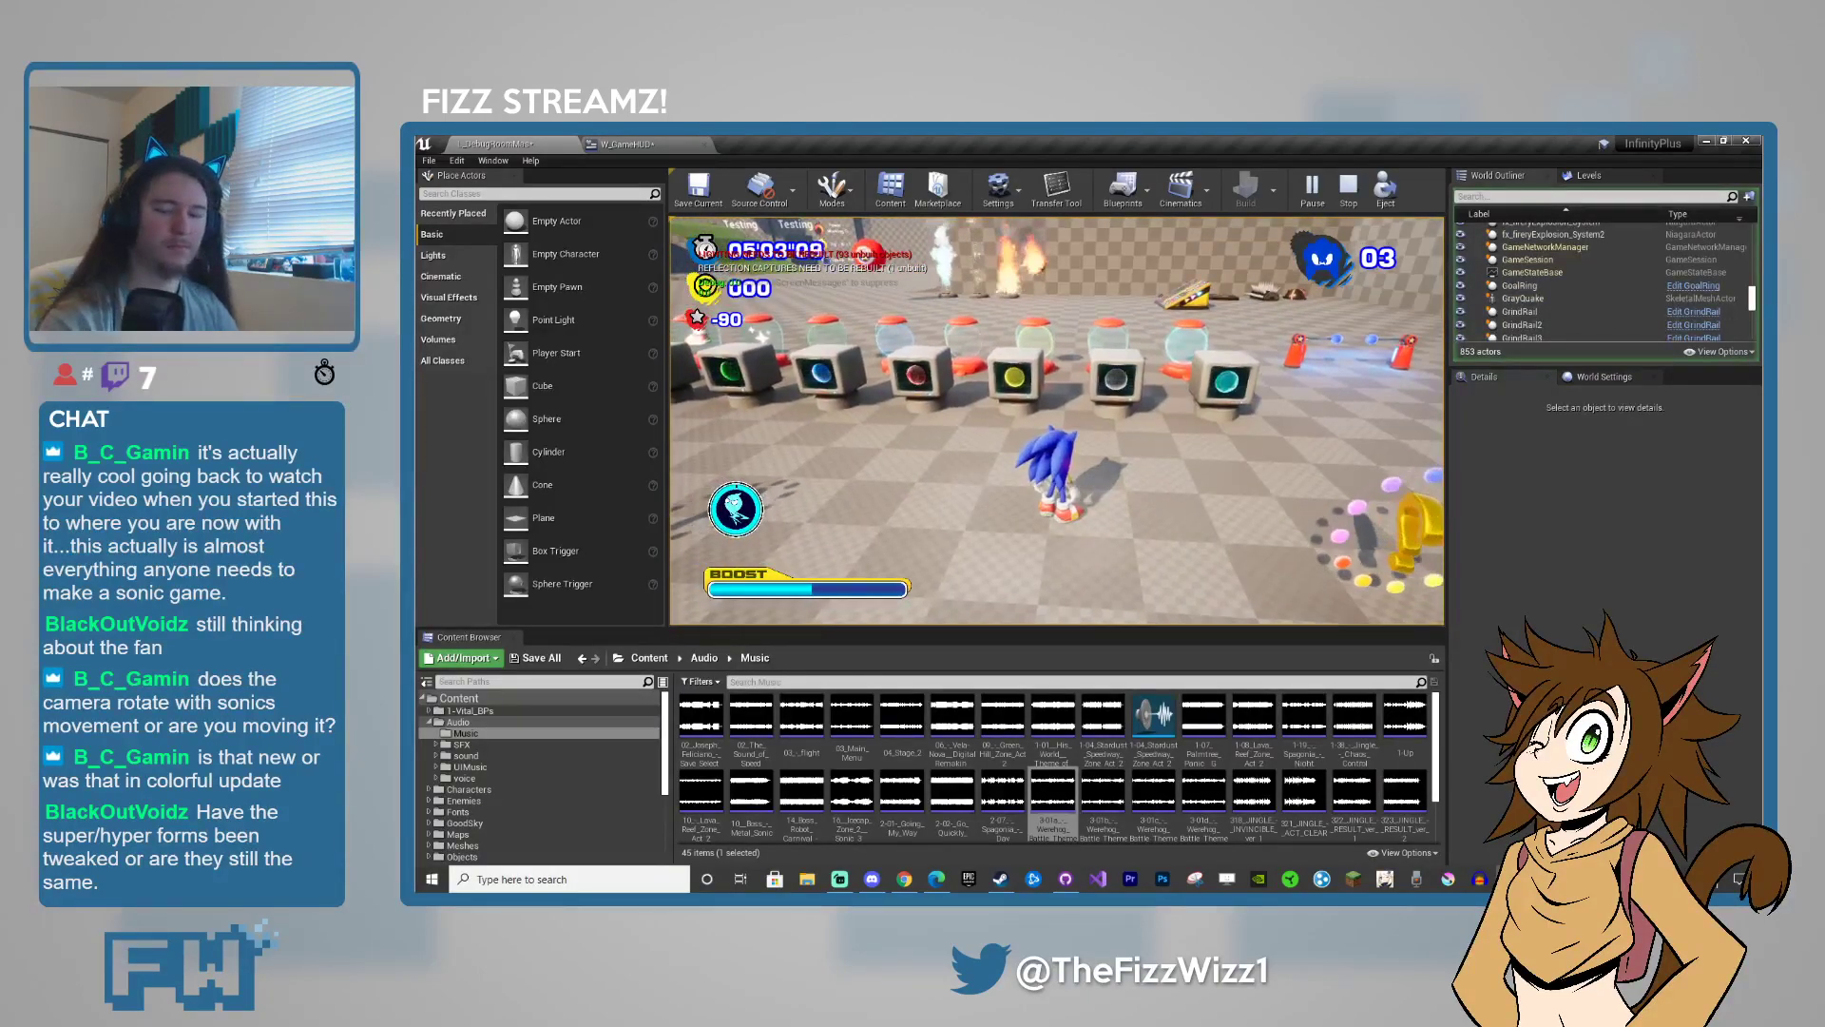
{"action": "key", "text": "Escape"}
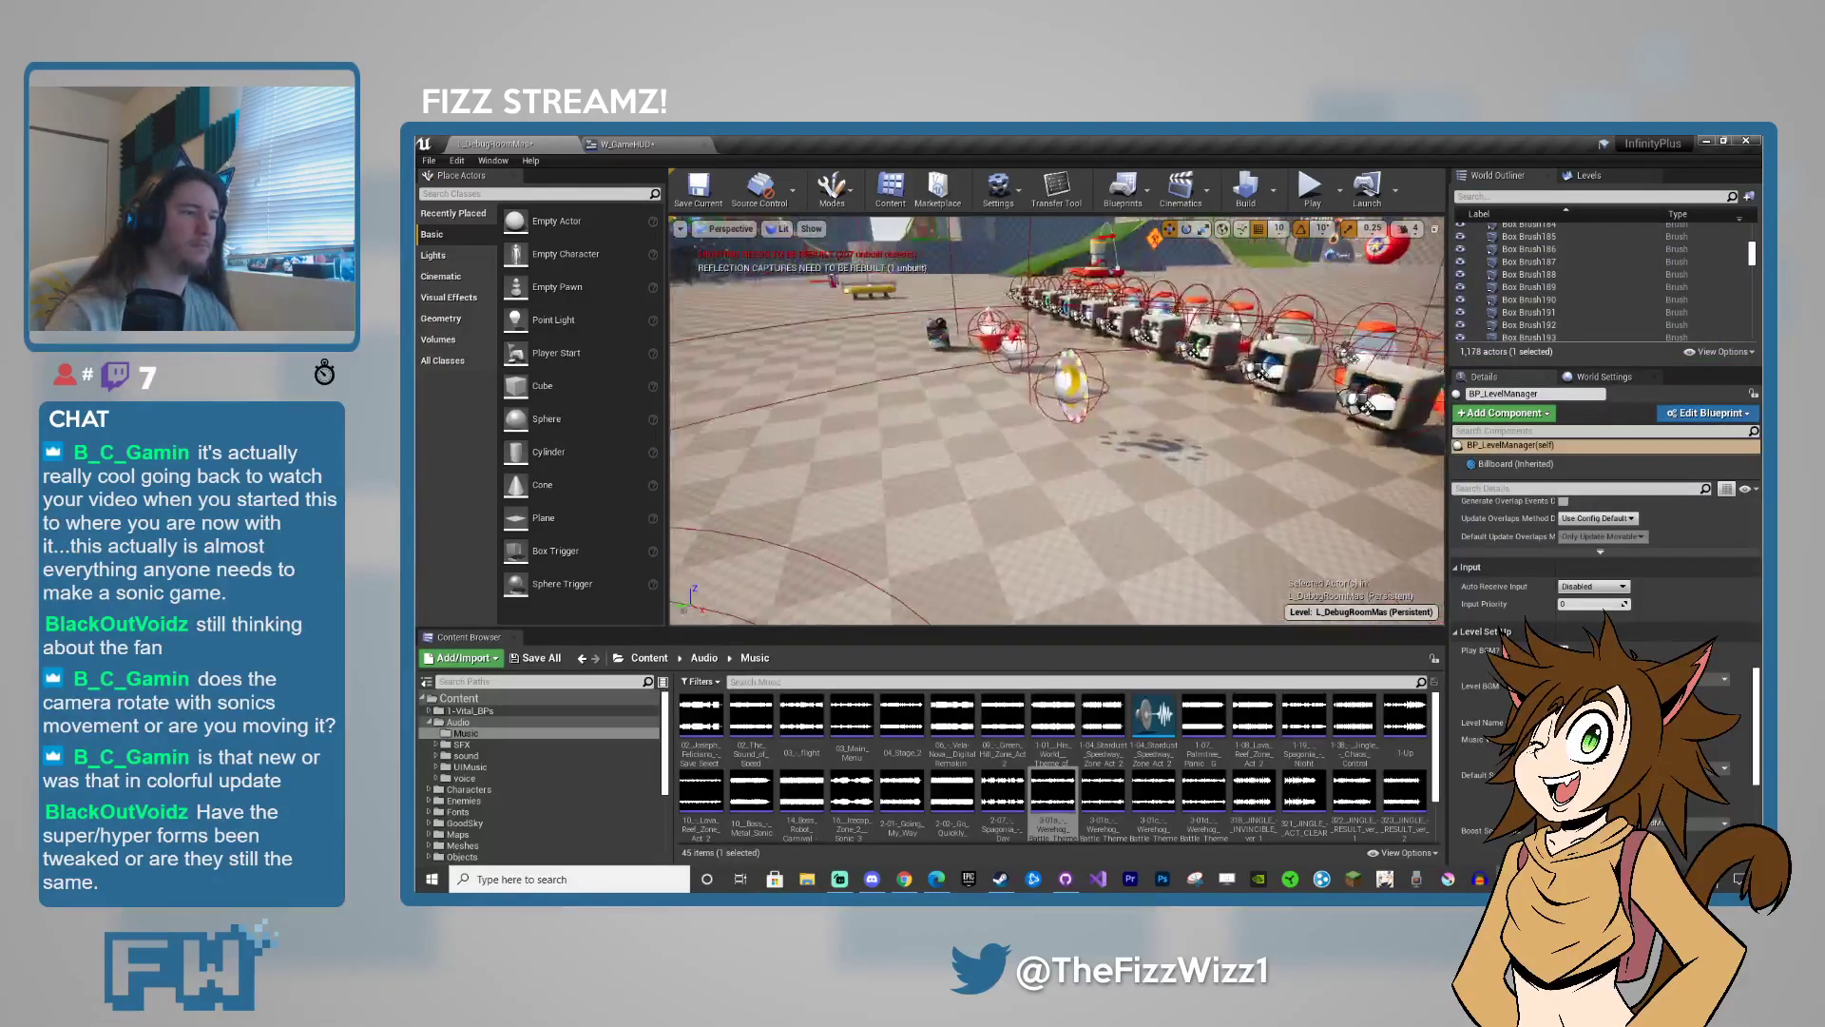
- Start a new playtest on the checkered floor and repeatedly charge Sonic's spin dash in place beside the 10-ring item box
{"action": "right_click_drag", "start_coordinate": [1141, 421], "coordinate": [1155, 404]}
{"action": "left_click", "coordinate": [1308, 201]}
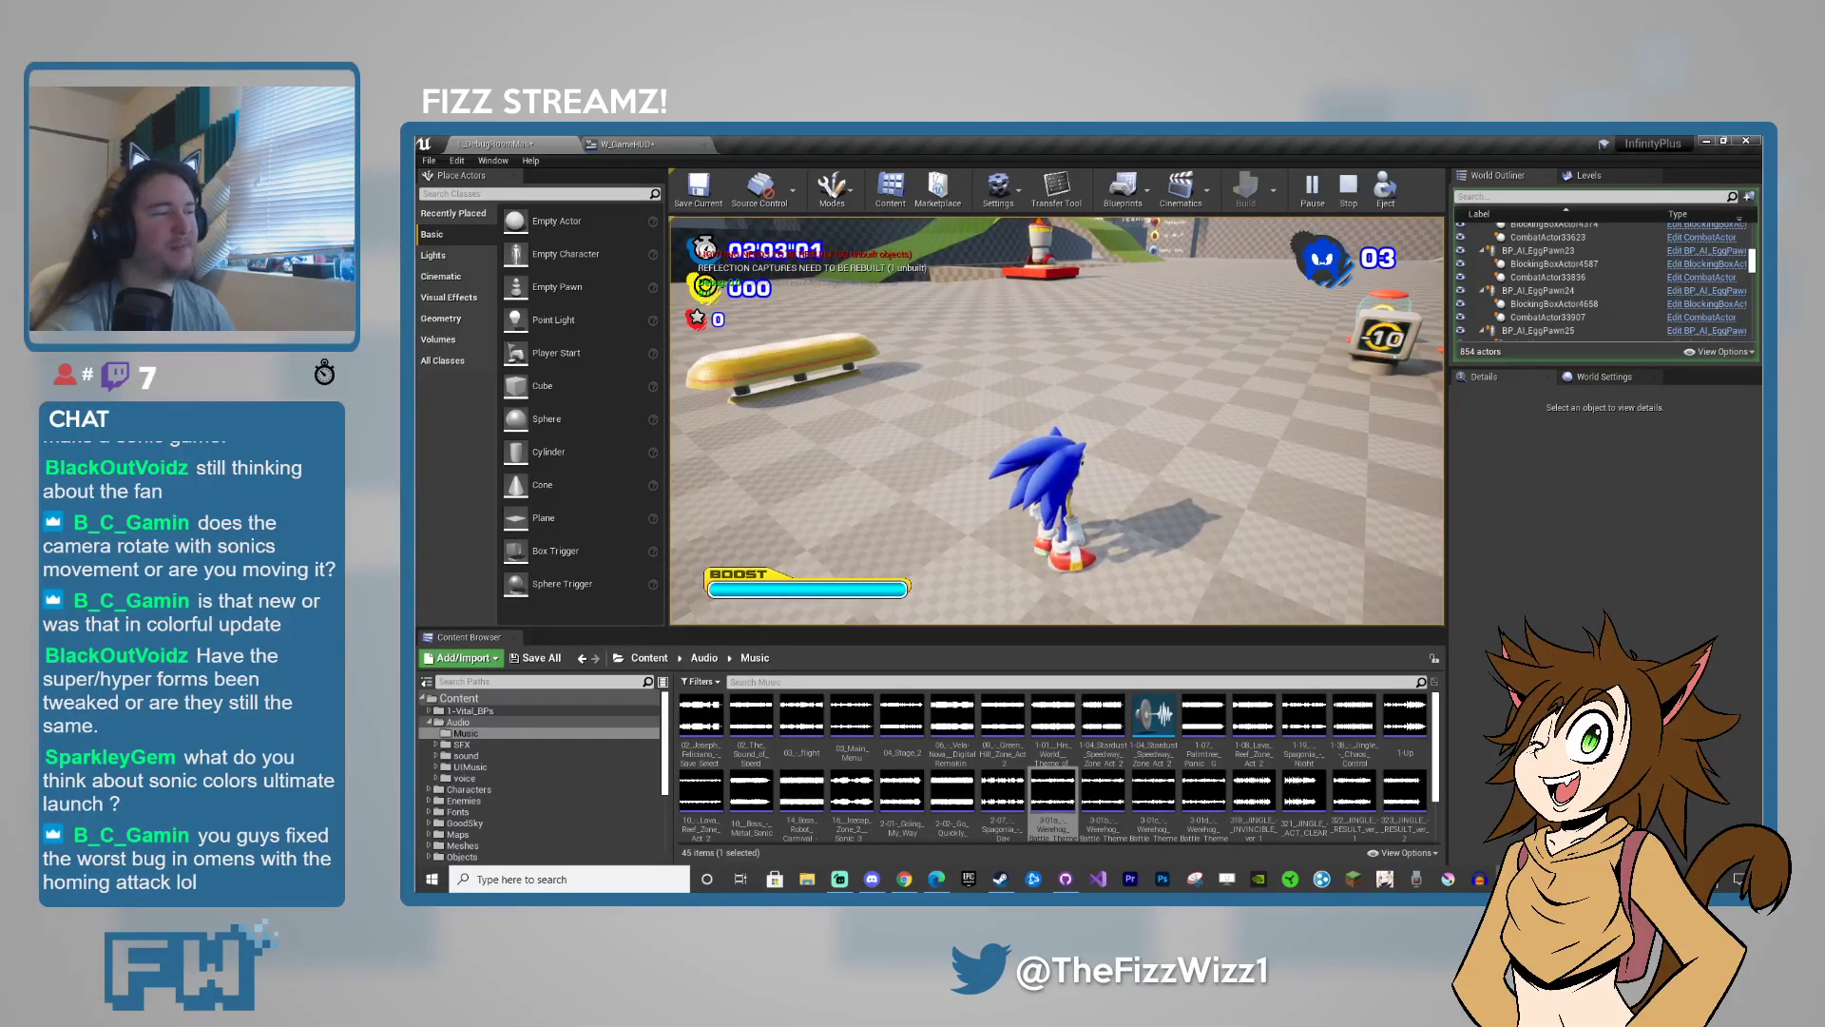
{"action": "key", "text": "space"}
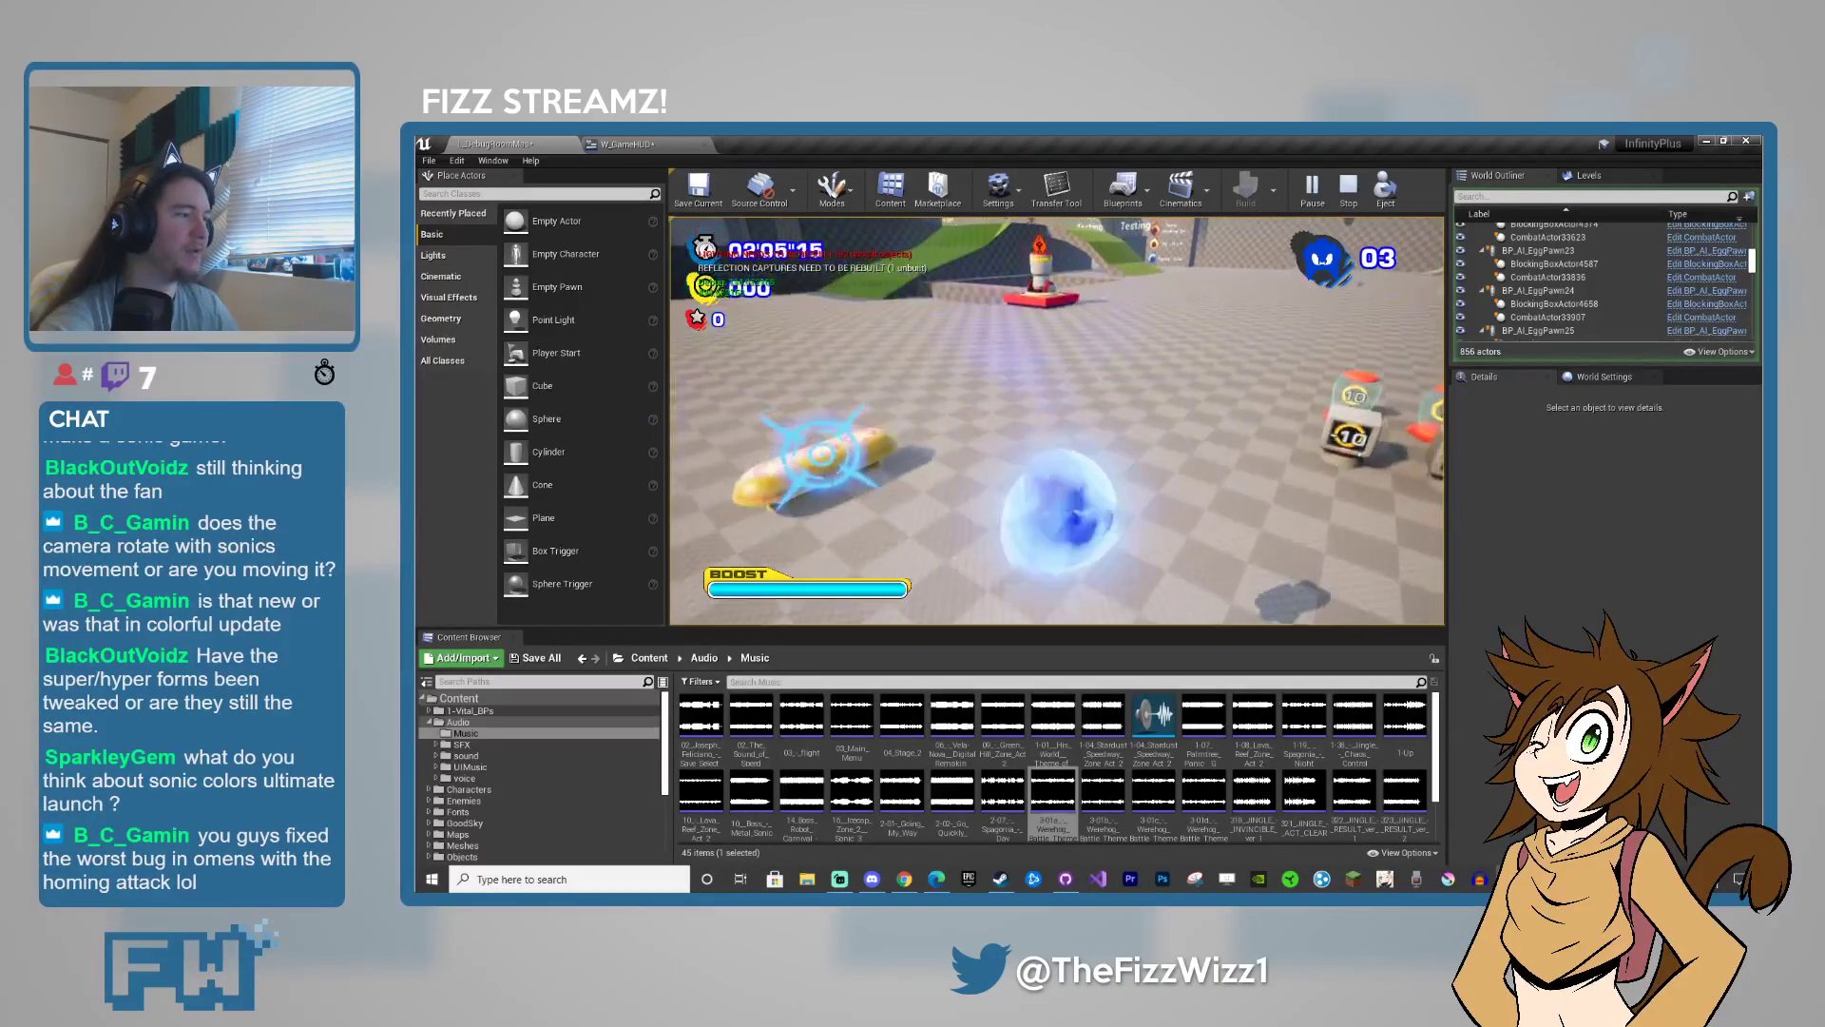
{"action": "key", "text": "space"}
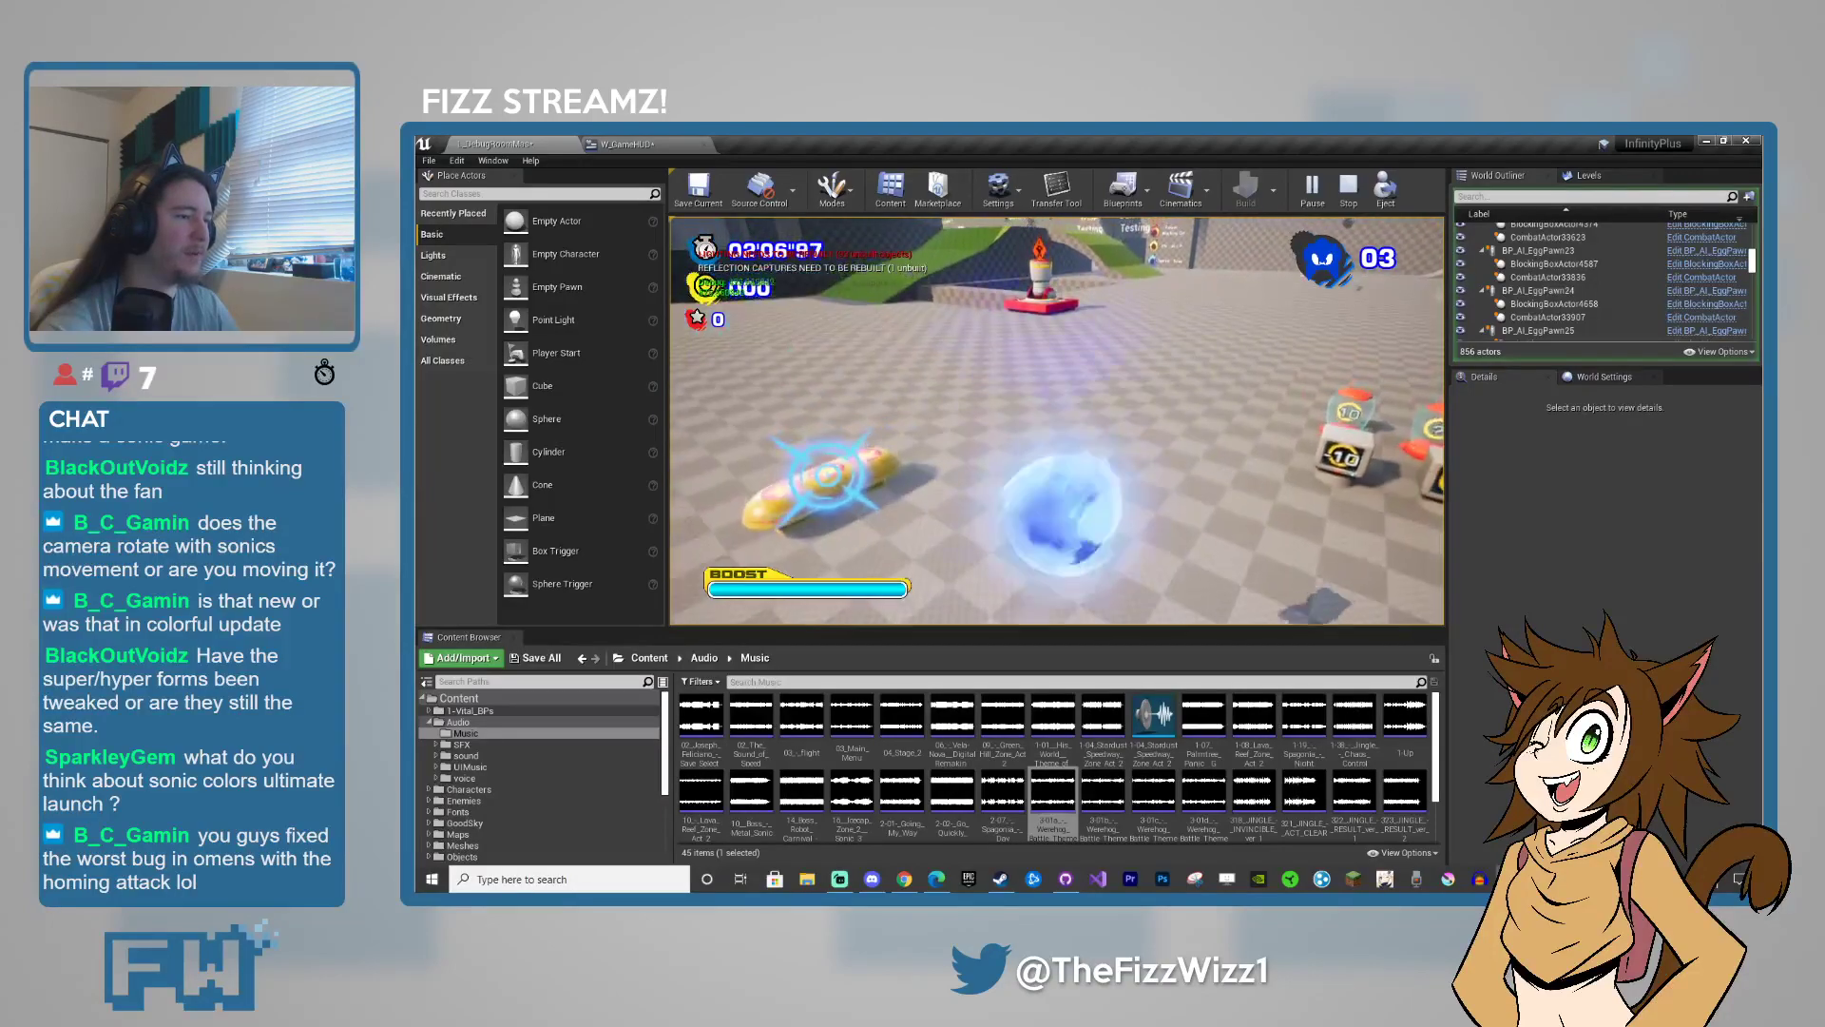
{"action": "key", "text": "space"}
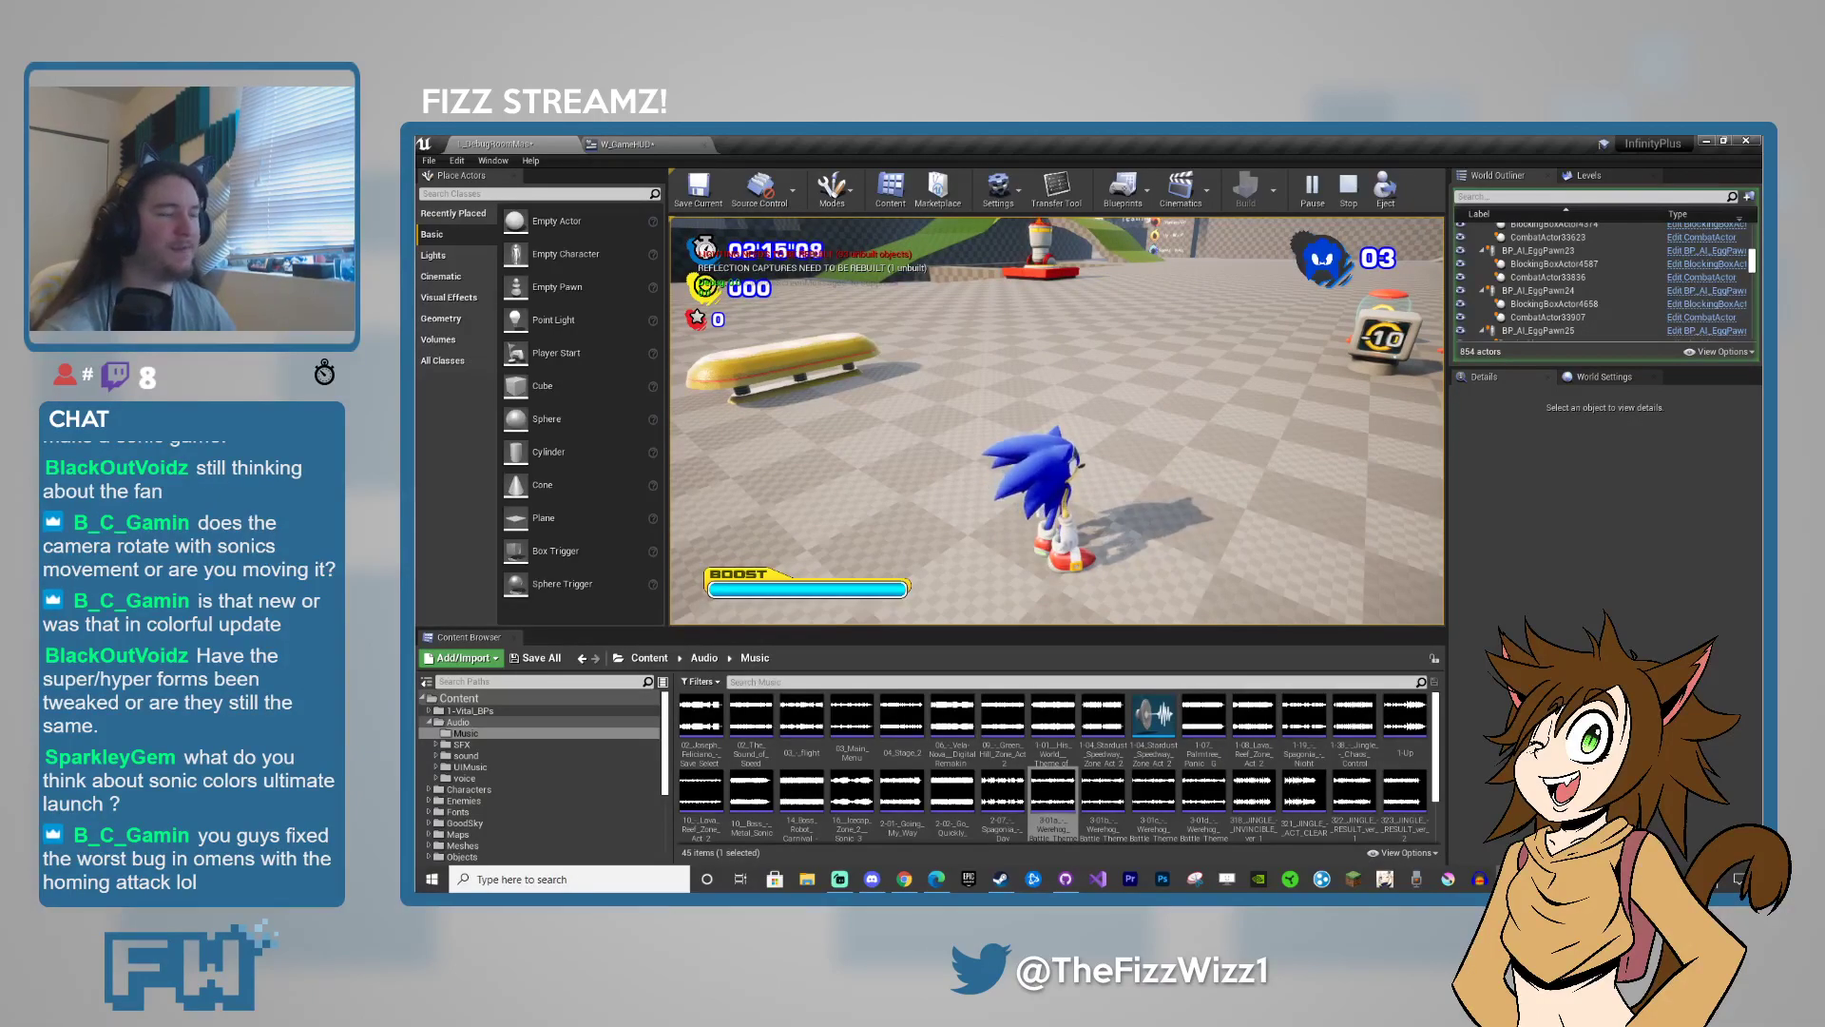
{"action": "key", "text": "space"}
{"action": "key", "text": "space"}
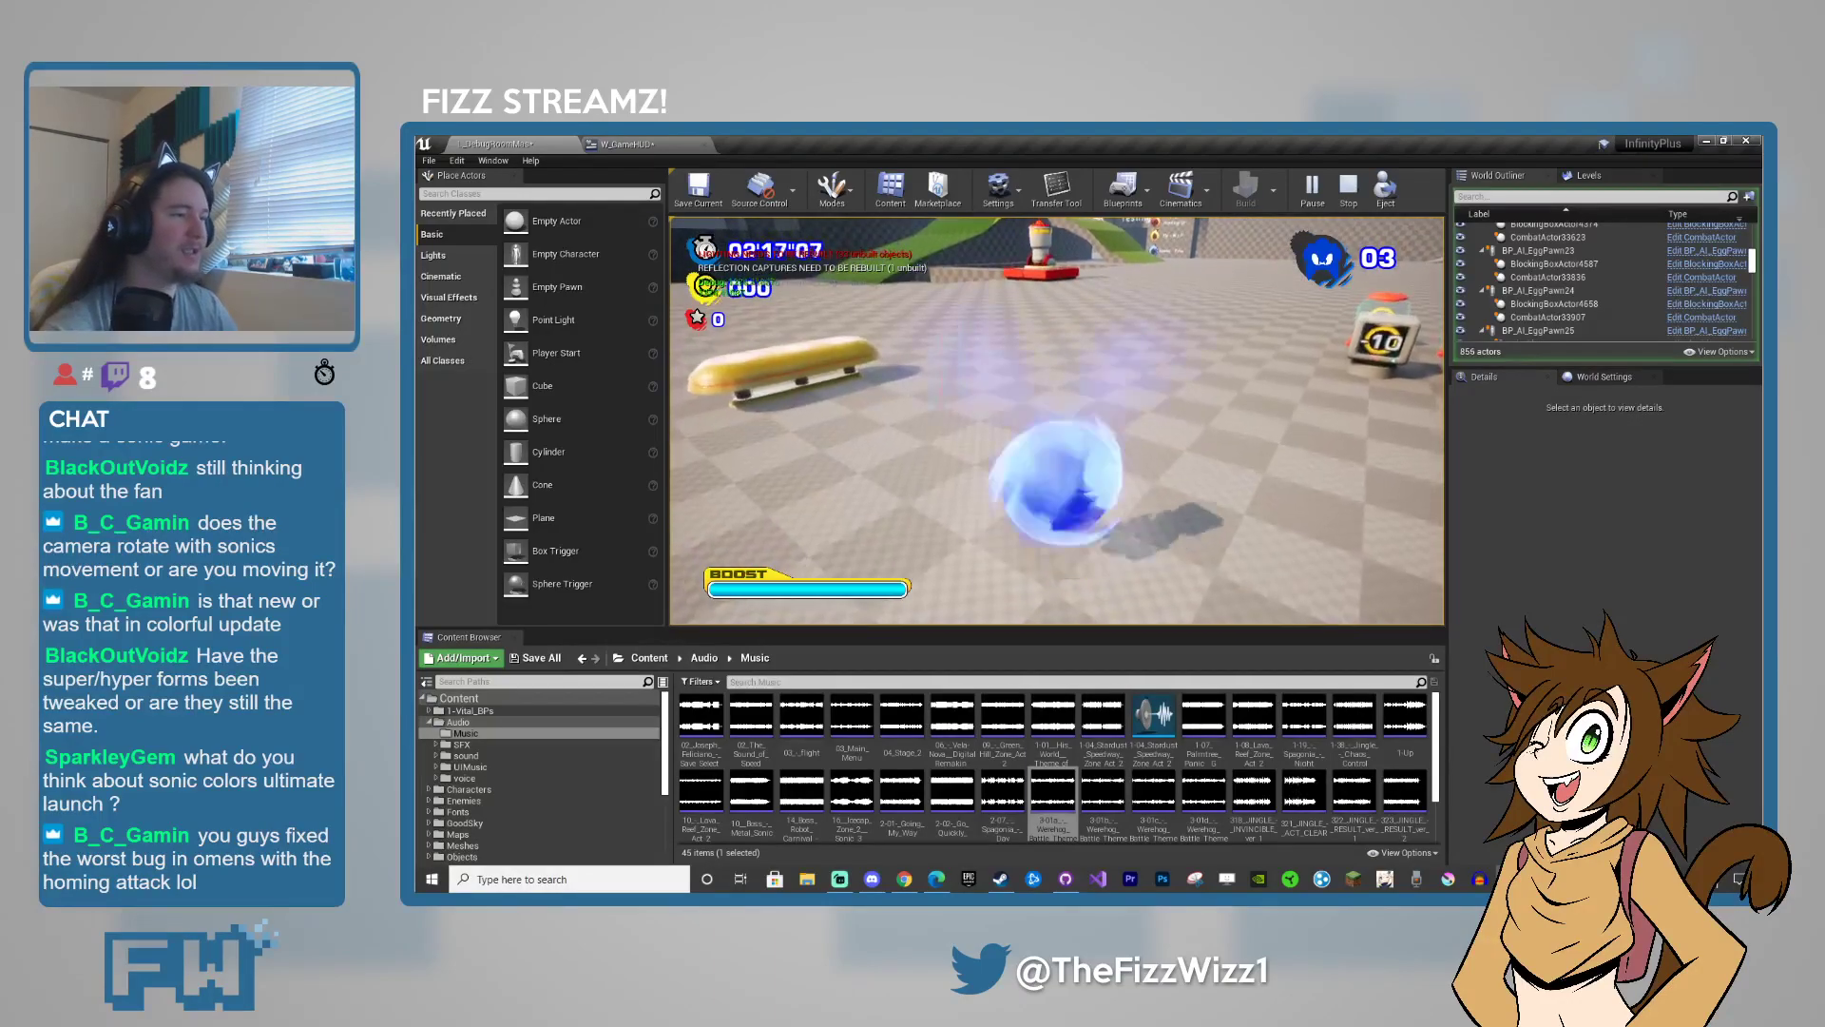
{"action": "key", "text": "space"}
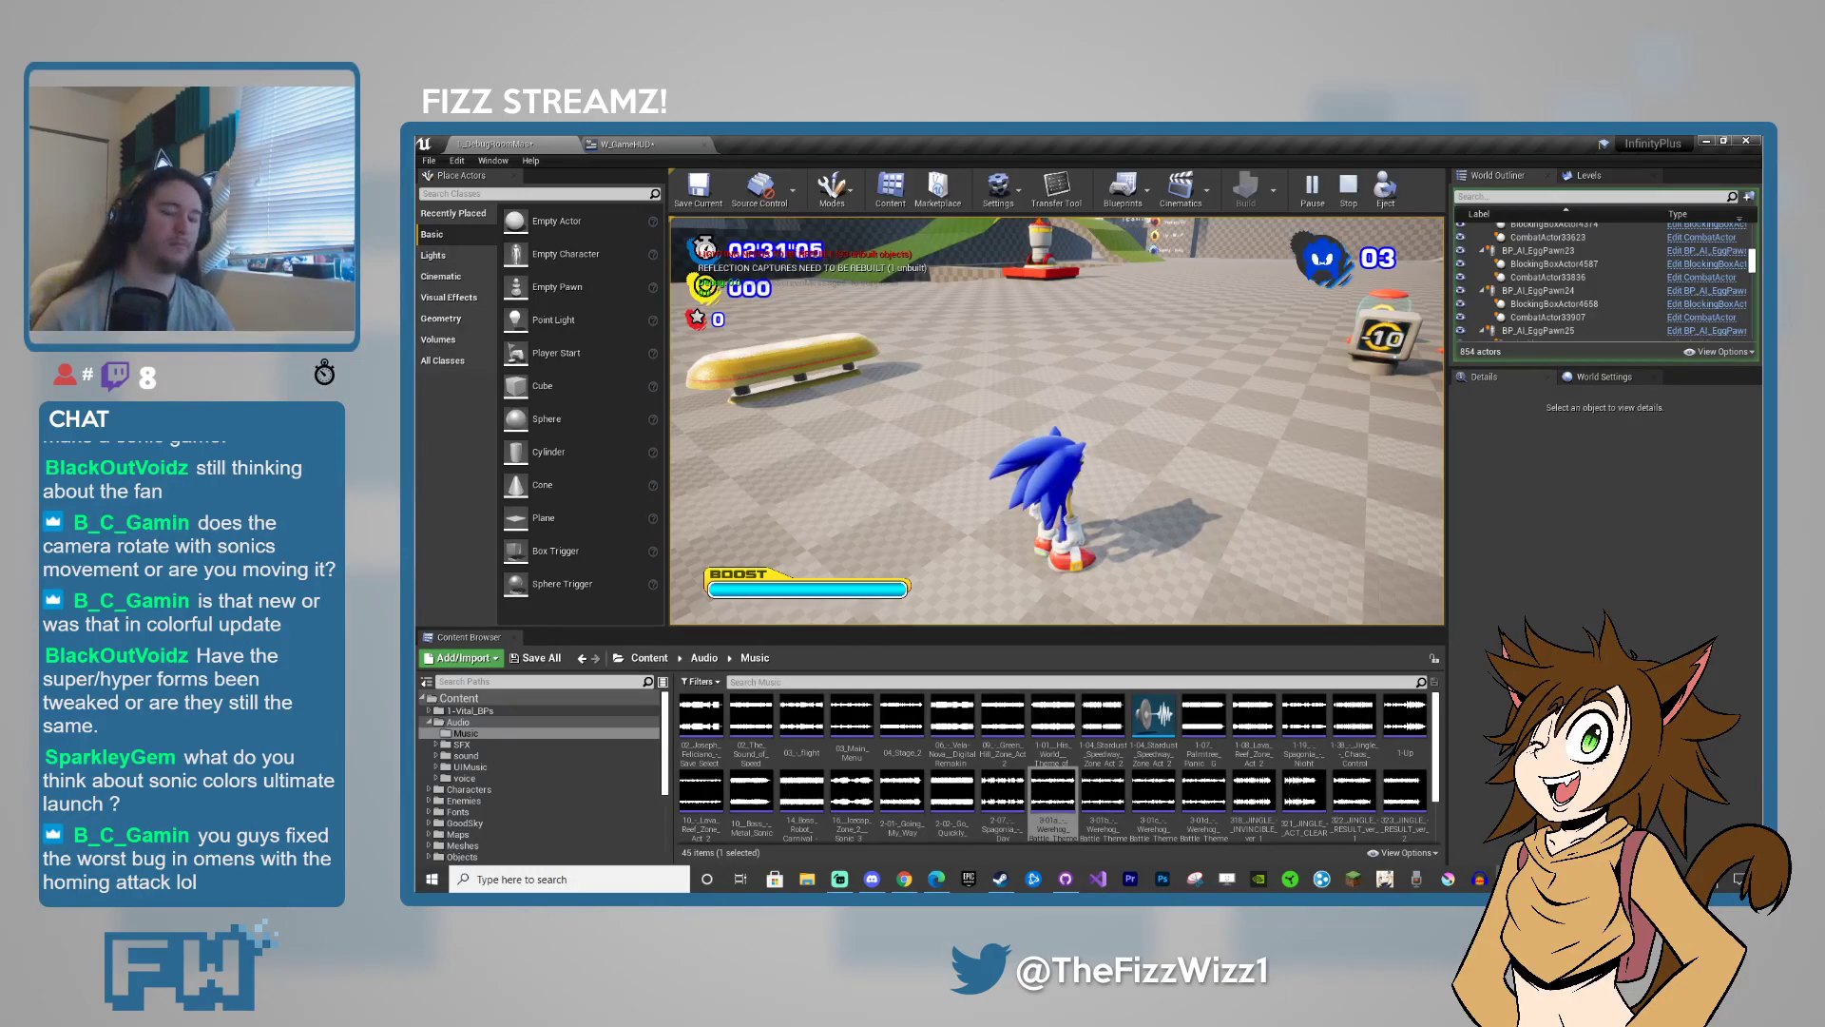
- Run Sonic past the Combat Testing wall, continue the playtest as Tails on the green platform, and end the session
{"action": "key", "text": "w"}
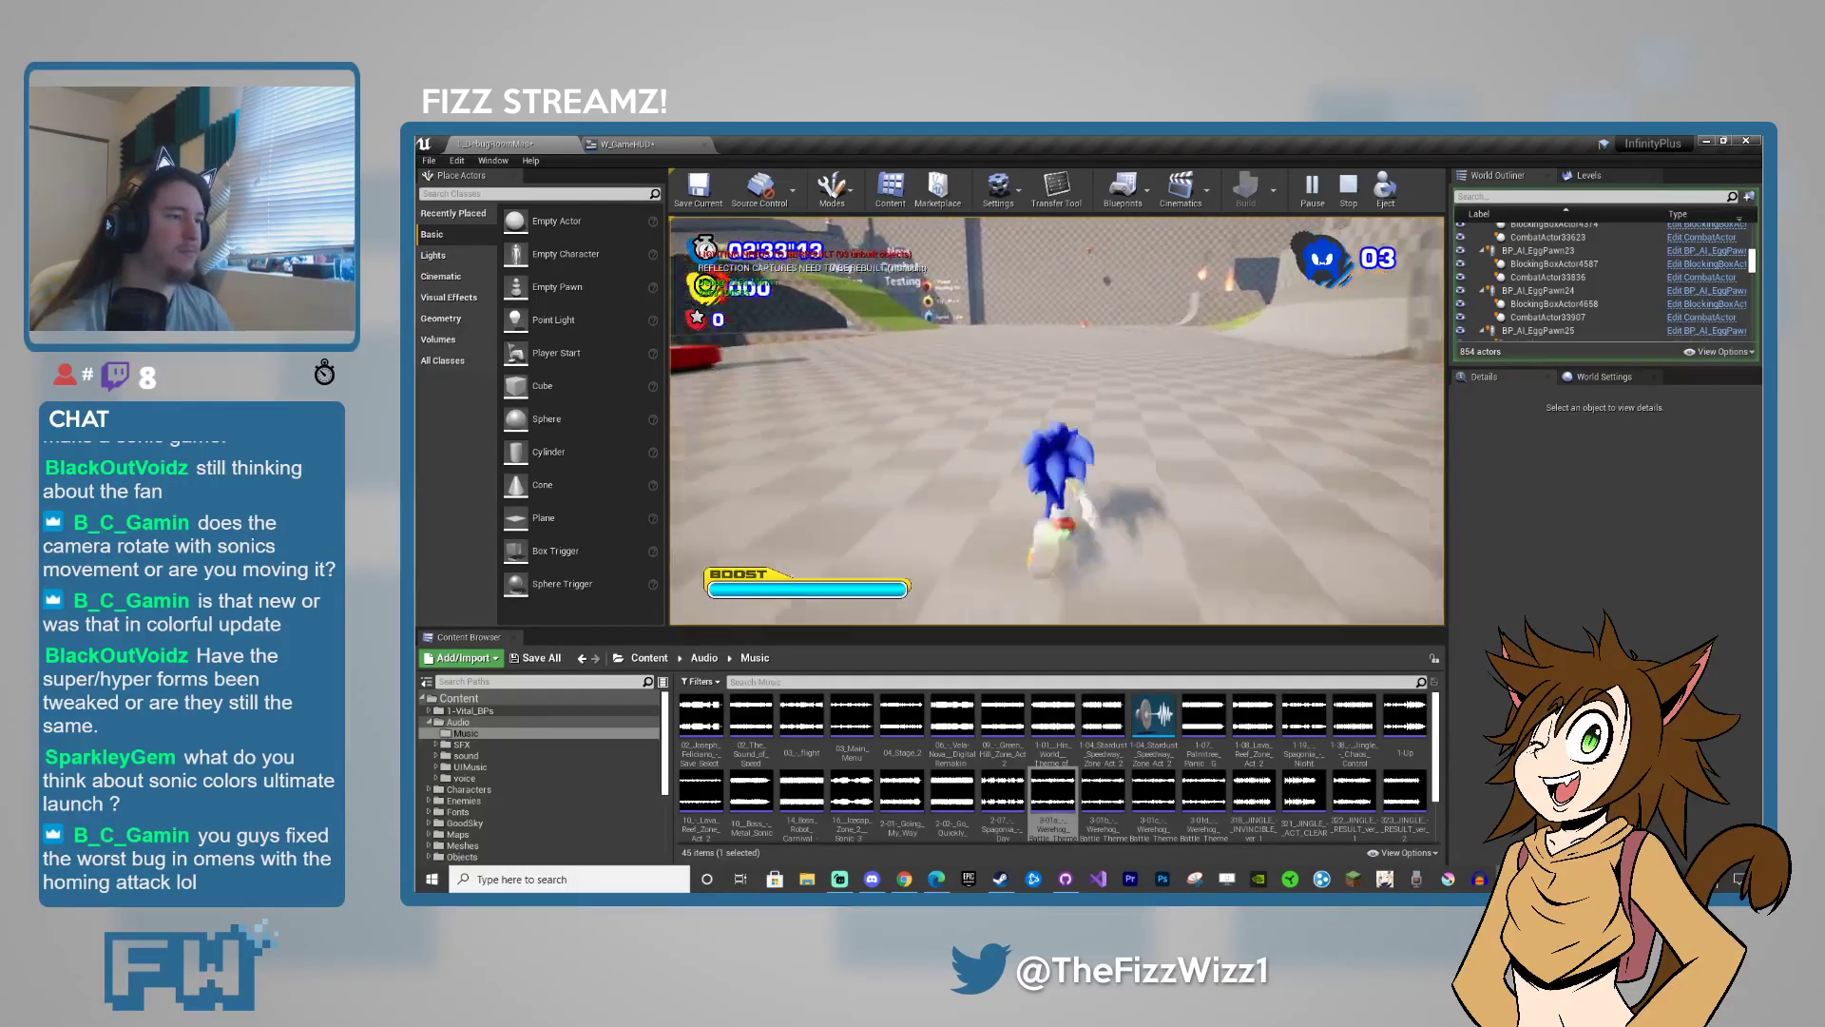
{"action": "key", "text": "a"}
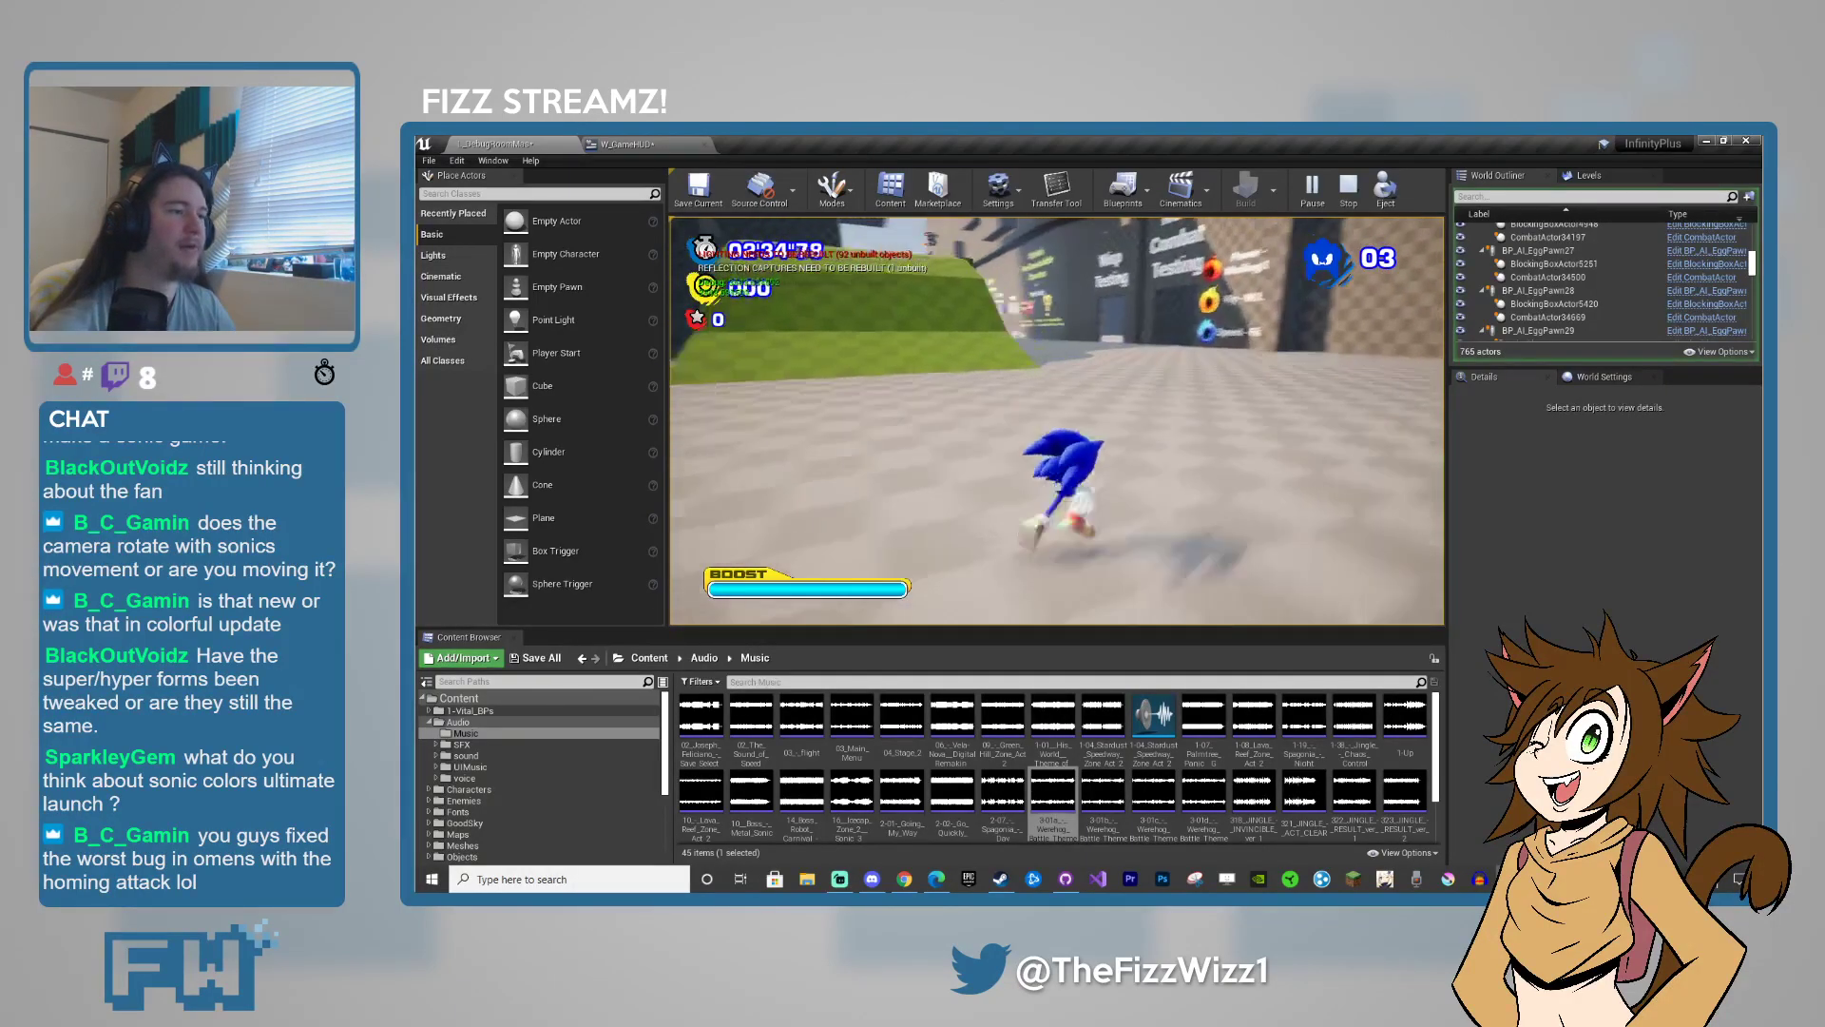
{"action": "key", "text": "w"}
{"action": "key", "text": "w"}
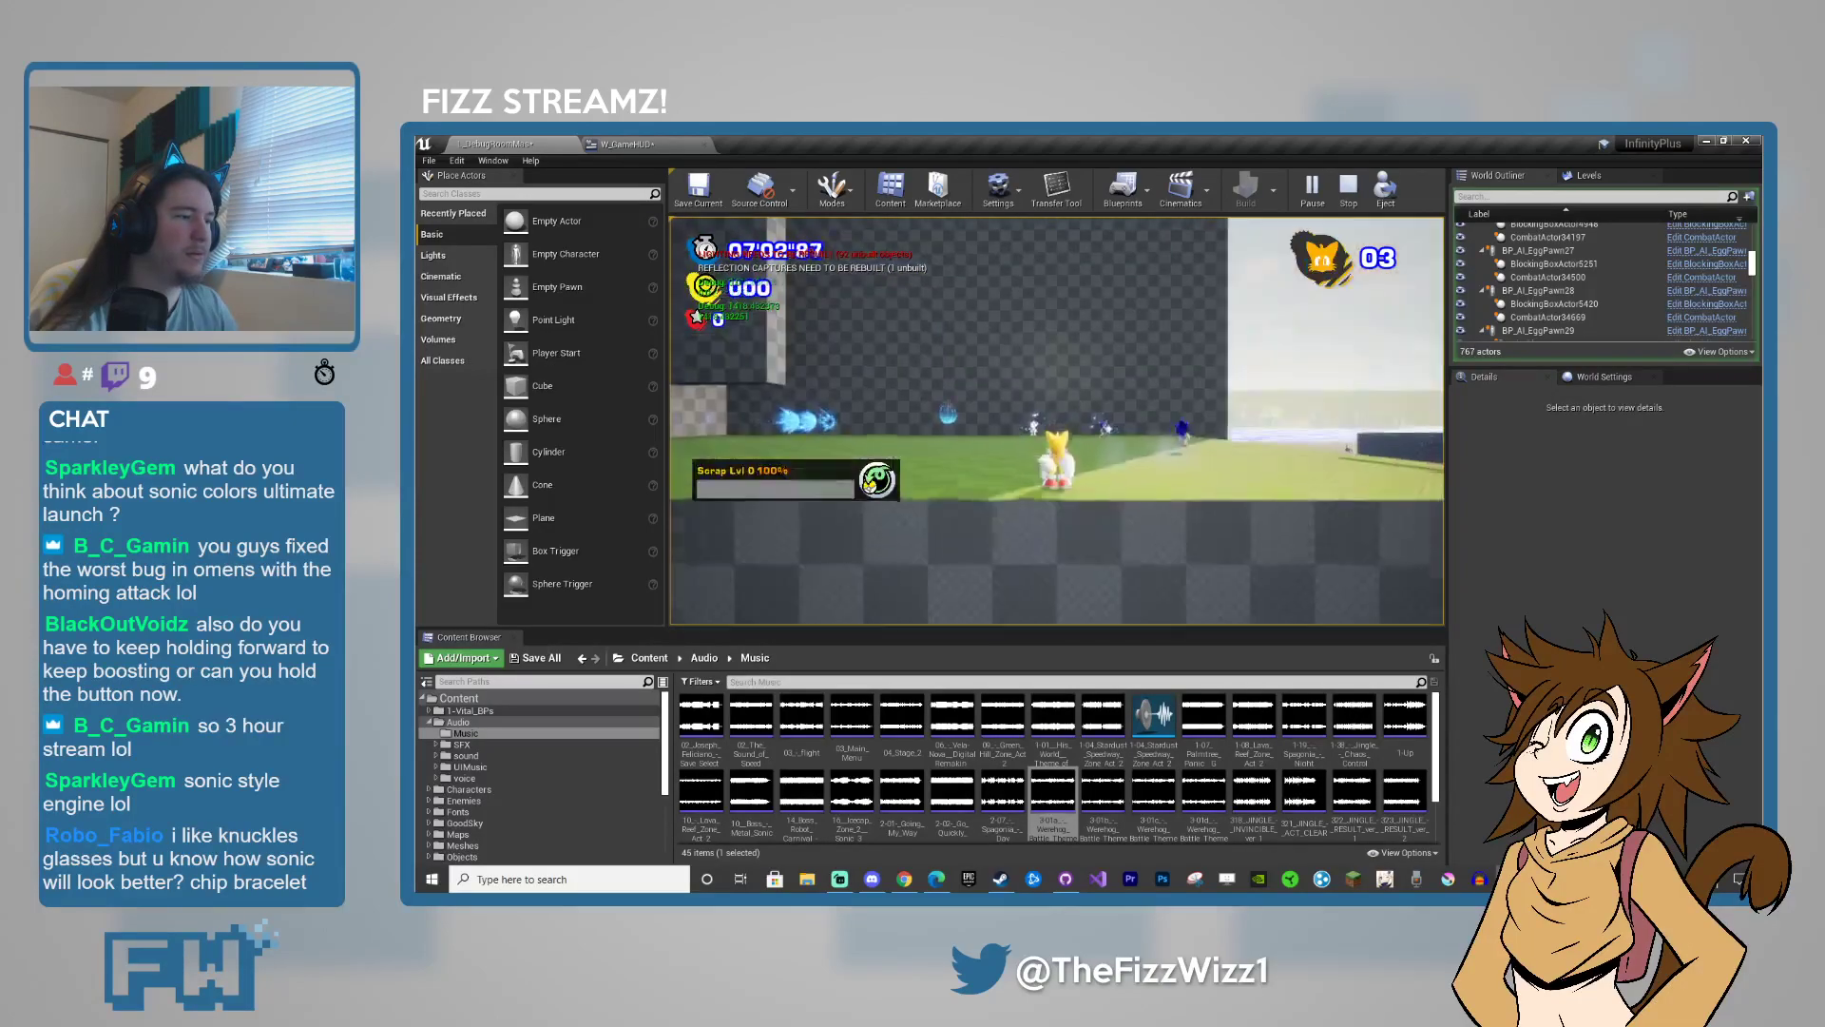
{"action": "key", "text": "Escape"}
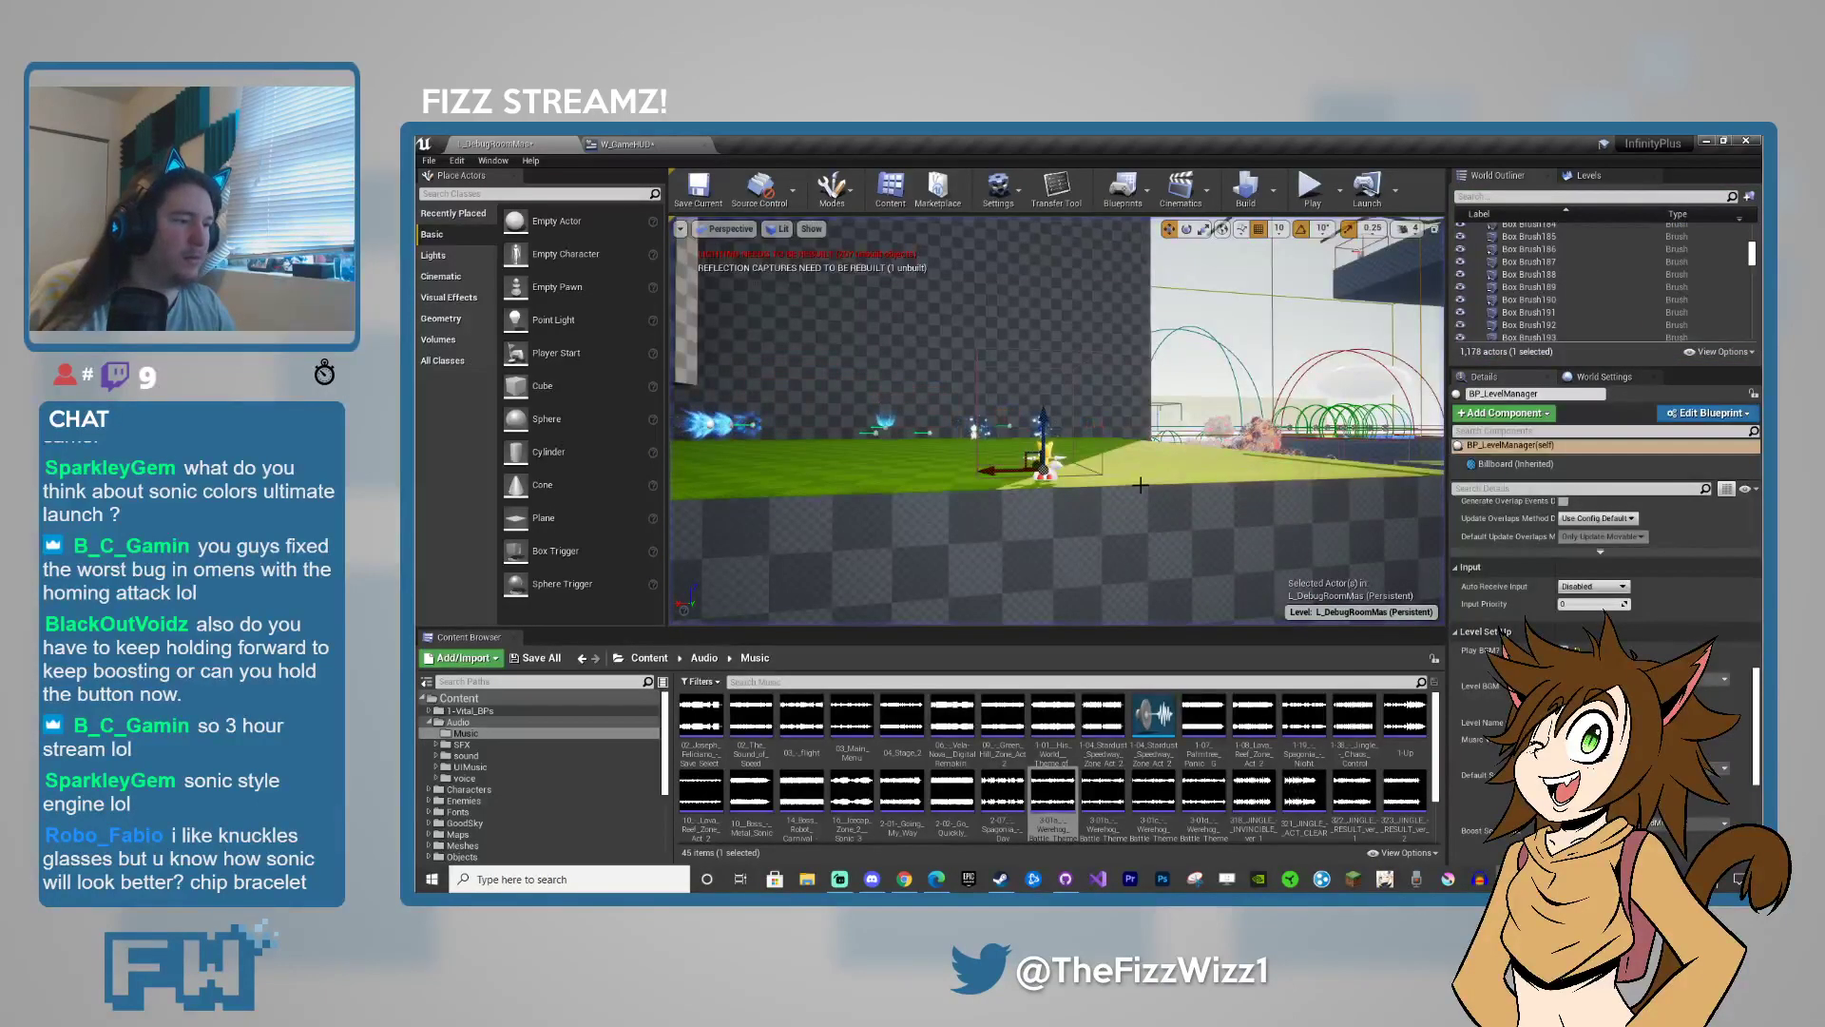
- Start another playtest from the green platform and test Sonic's jumping and running on the curved green terrain
{"action": "right_click_drag", "start_coordinate": [1140, 484], "coordinate": [1153, 487]}
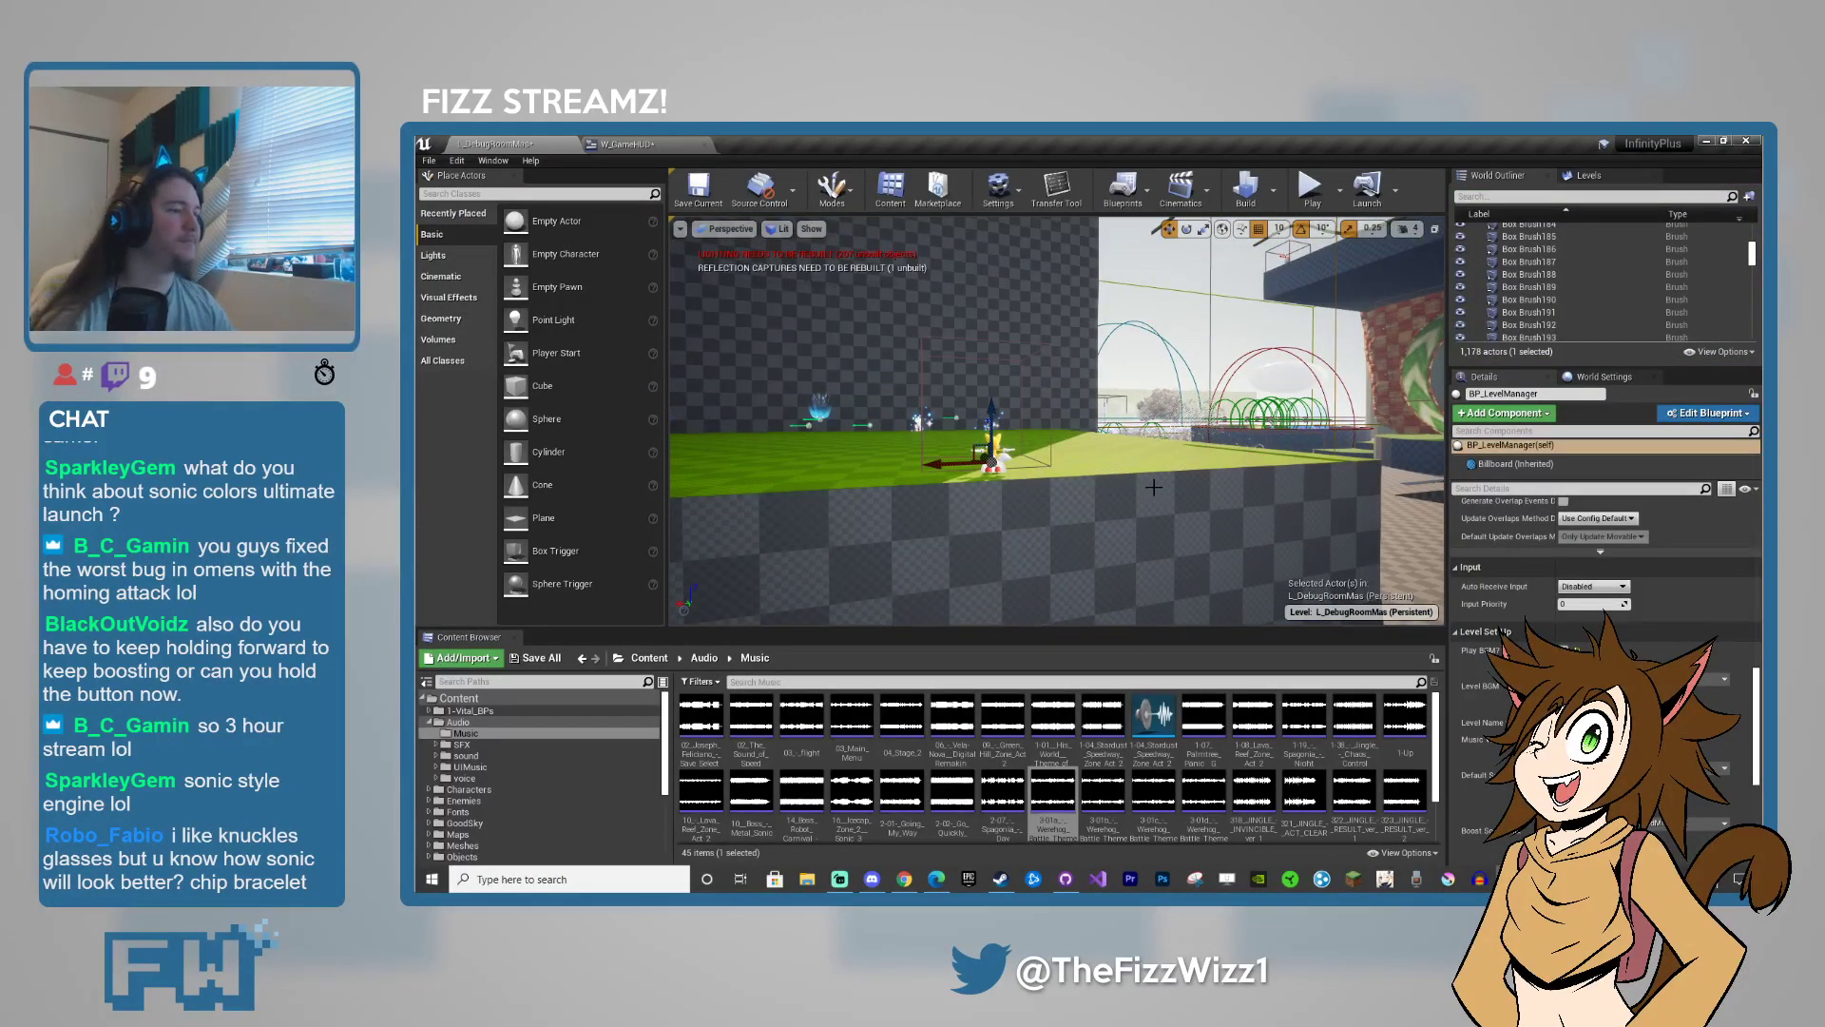
{"action": "key", "text": "alt+p"}
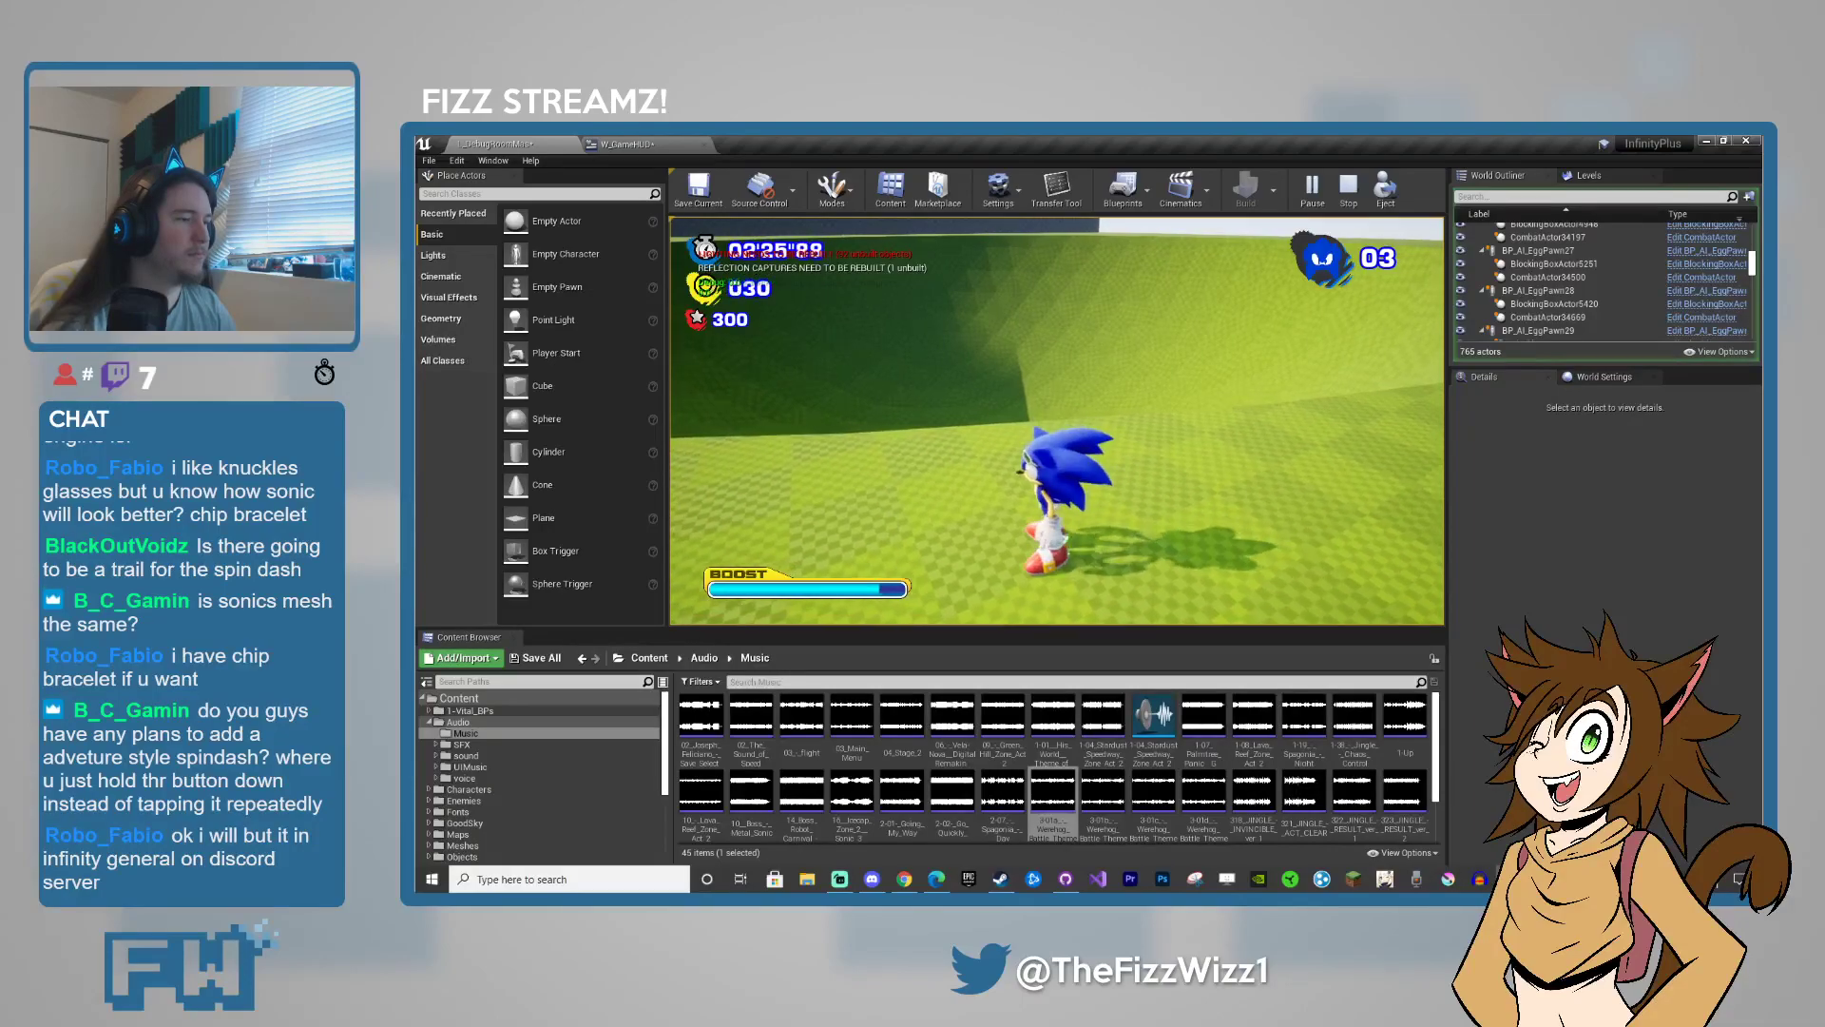
{"action": "key", "text": "space"}
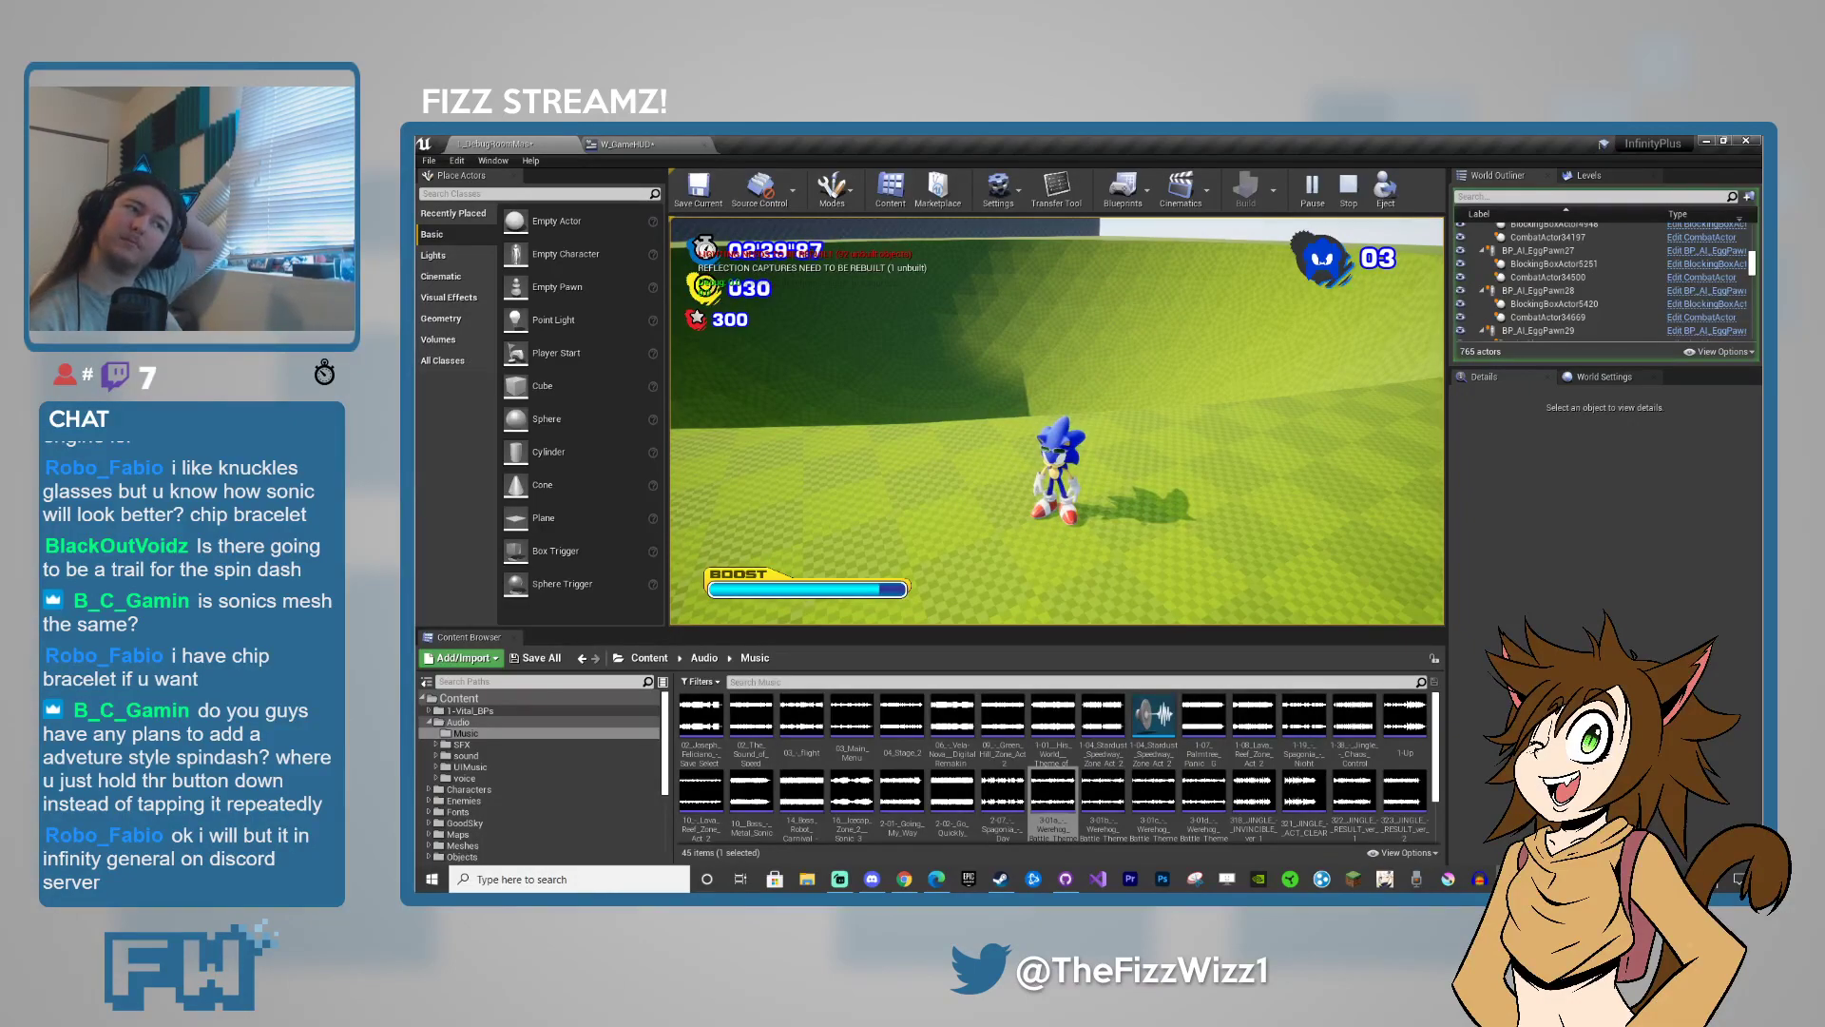
{"action": "key", "text": "w"}
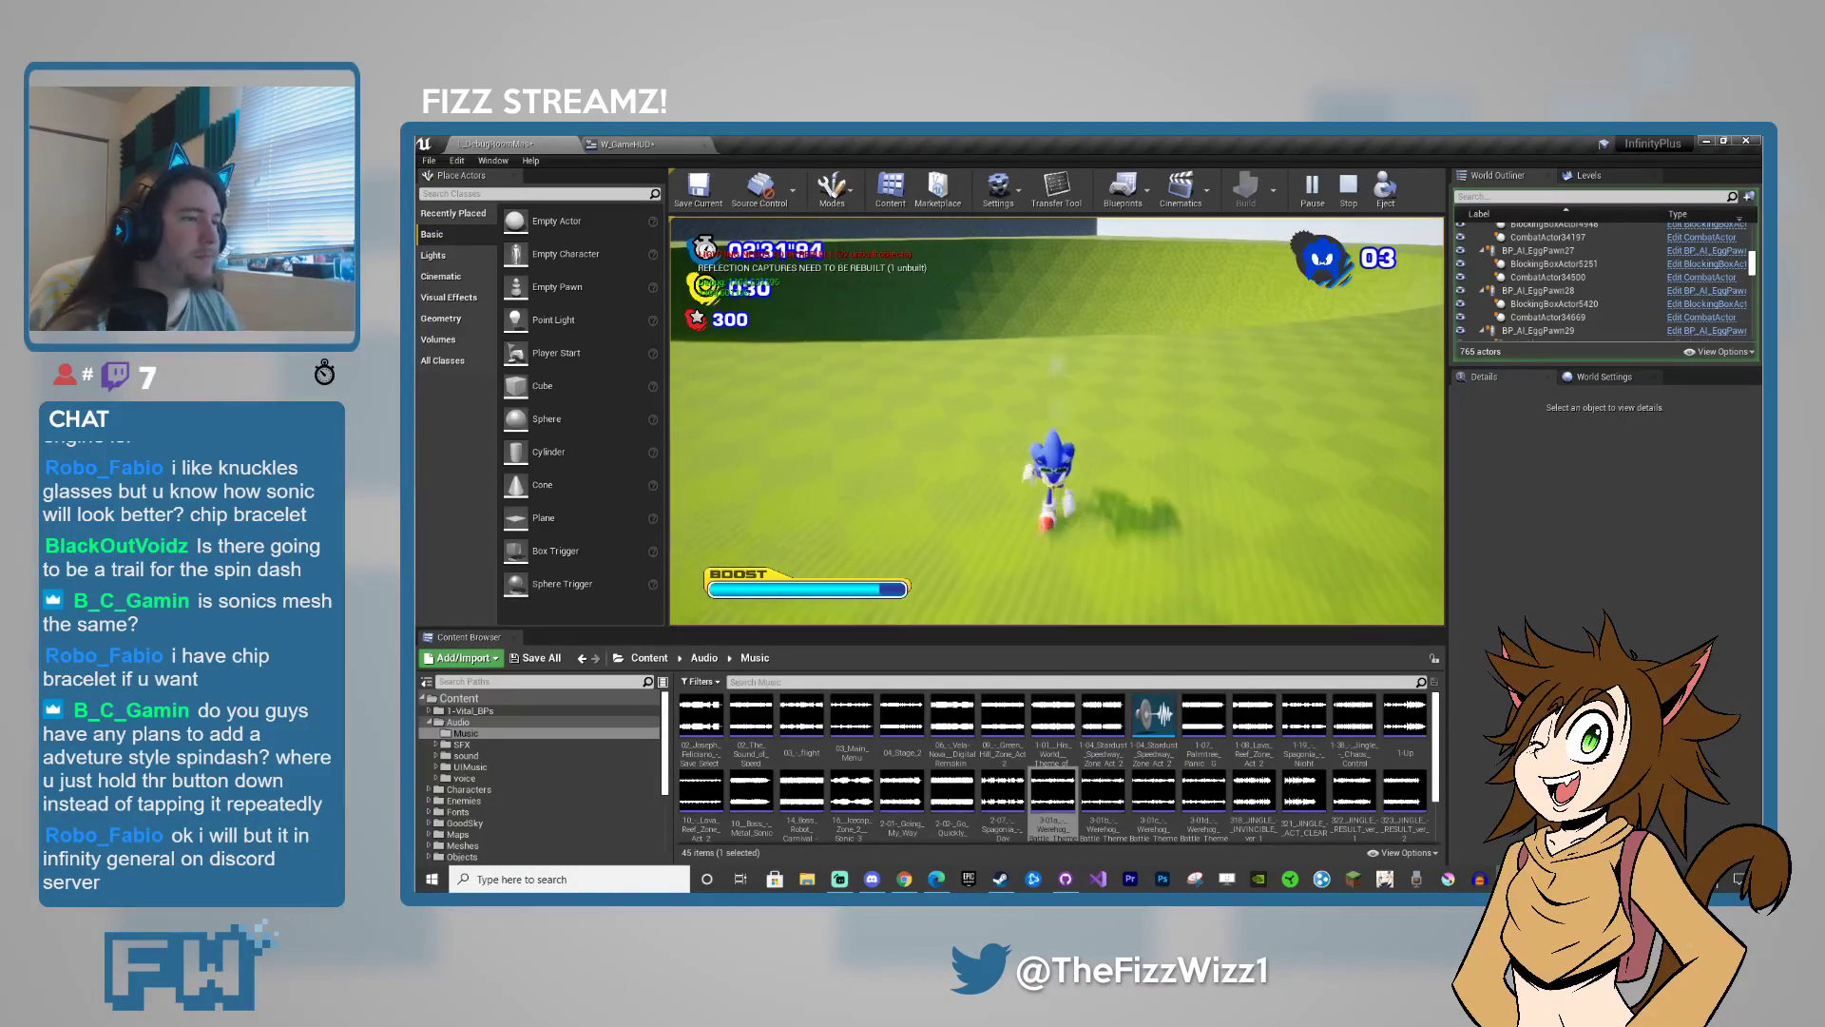
{"action": "key", "text": "s"}
{"action": "key", "text": "w"}
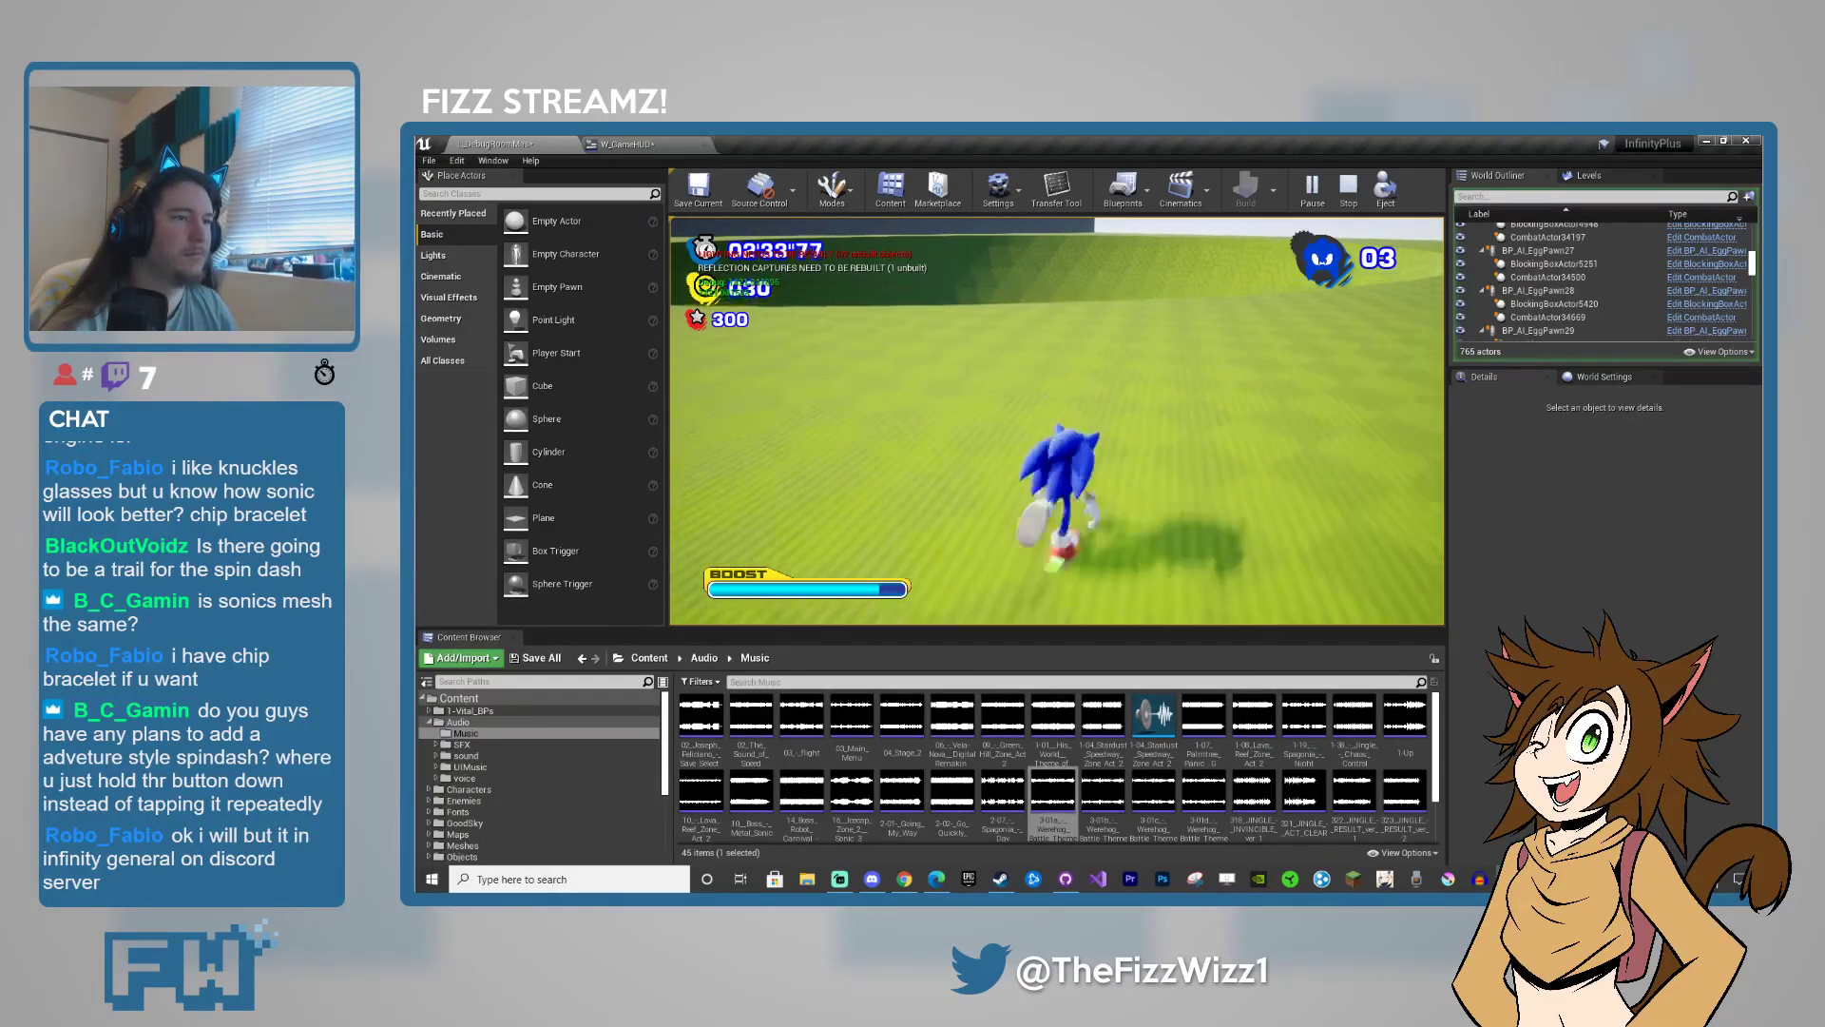
{"action": "key", "text": "w"}
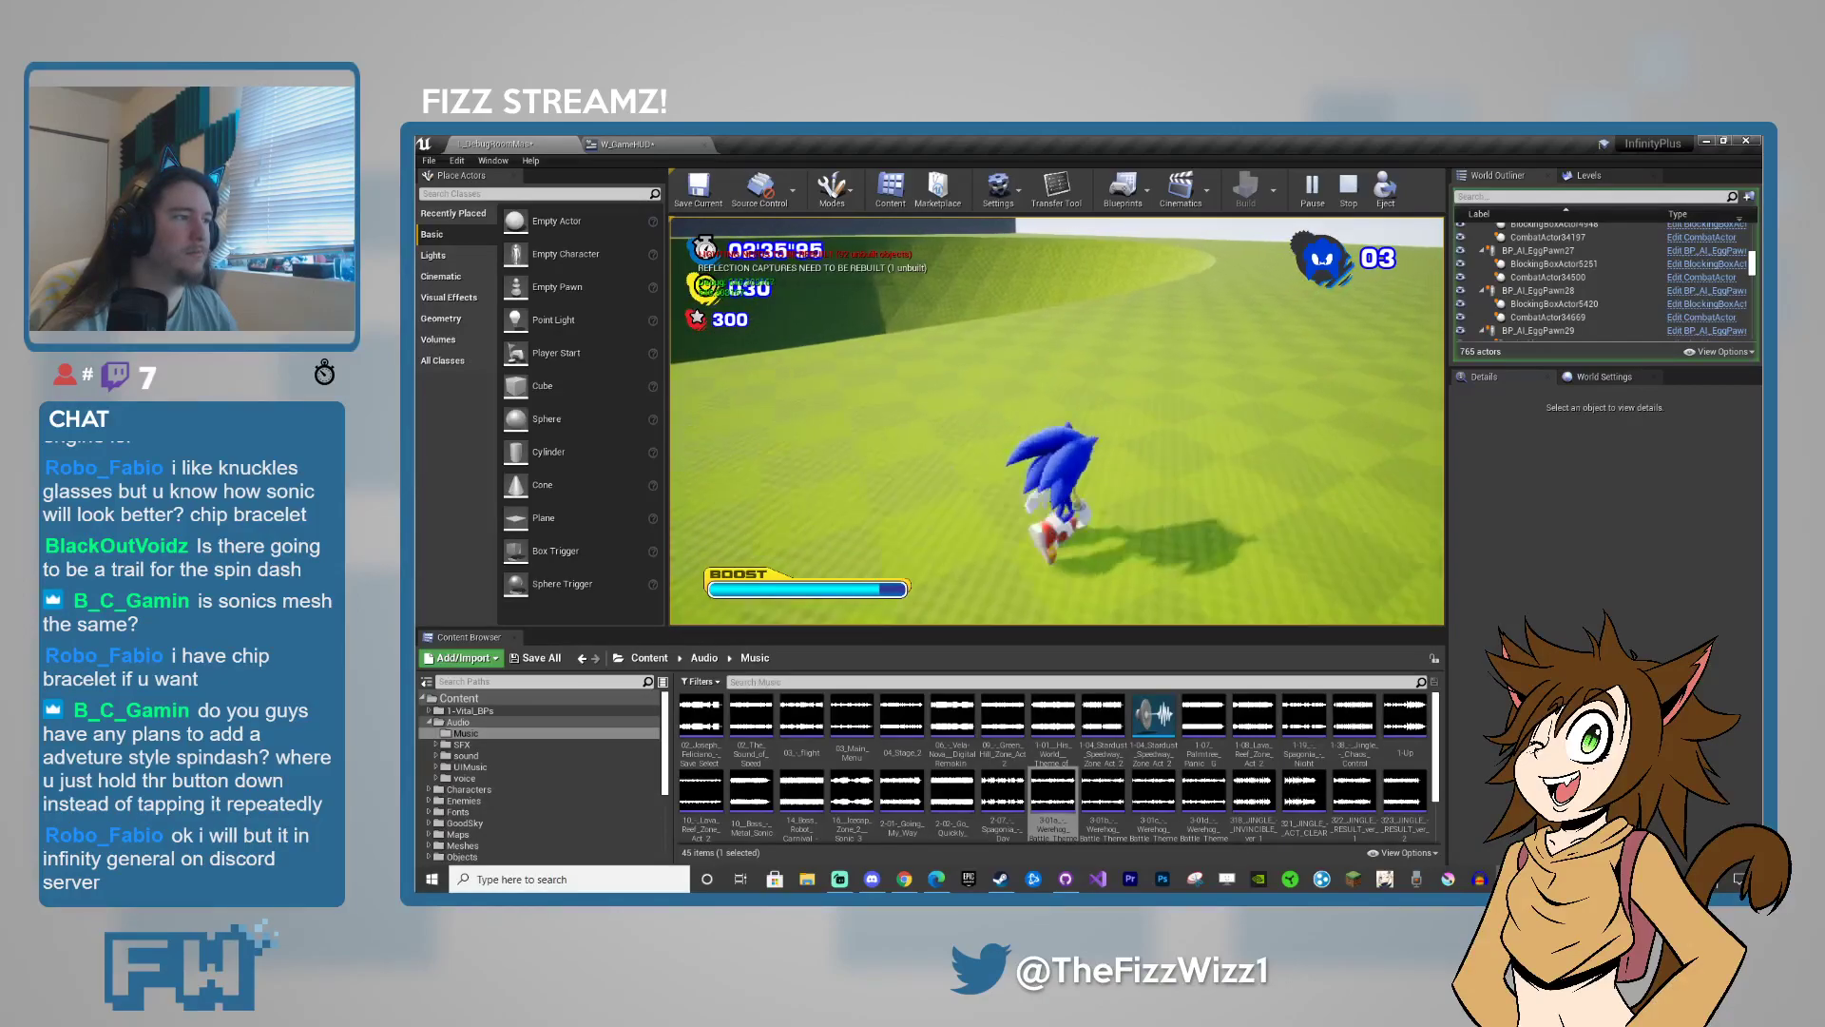
{"action": "key", "text": "w"}
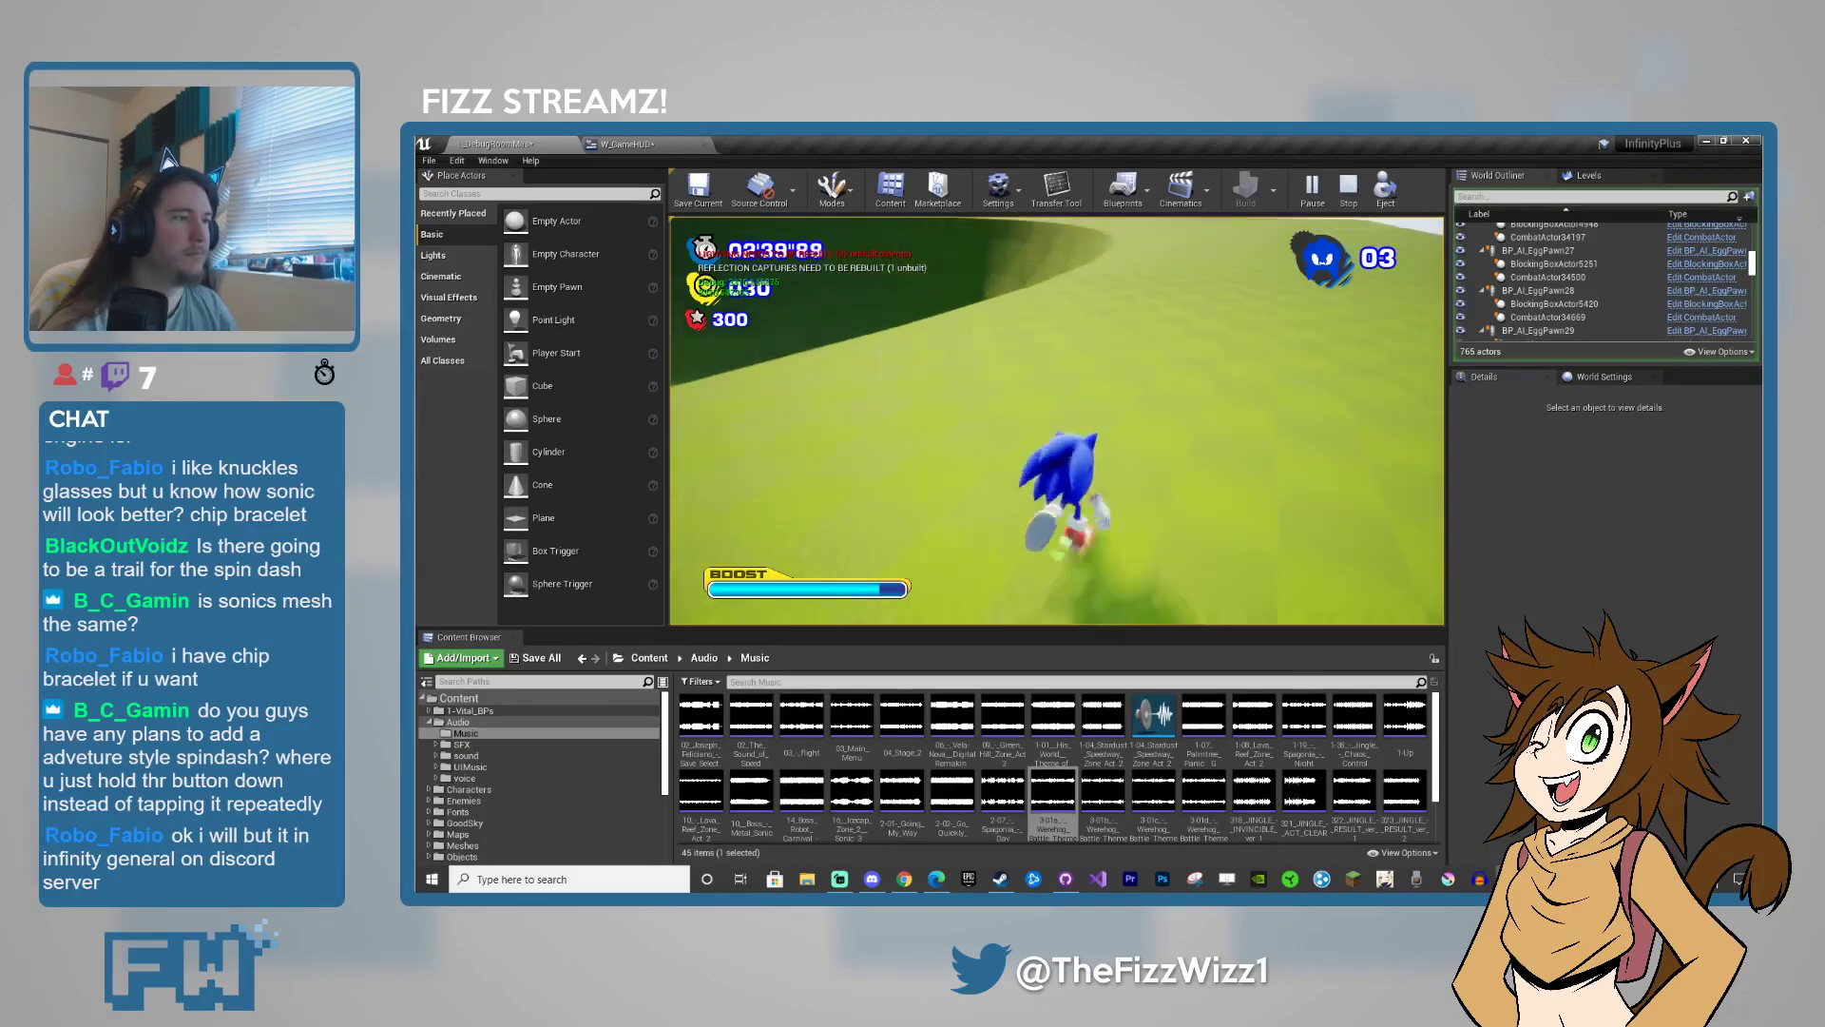
- Test Sonic's spin dash along the curved green slopes and bring him to a stop on the grass
{"action": "key", "text": "a"}
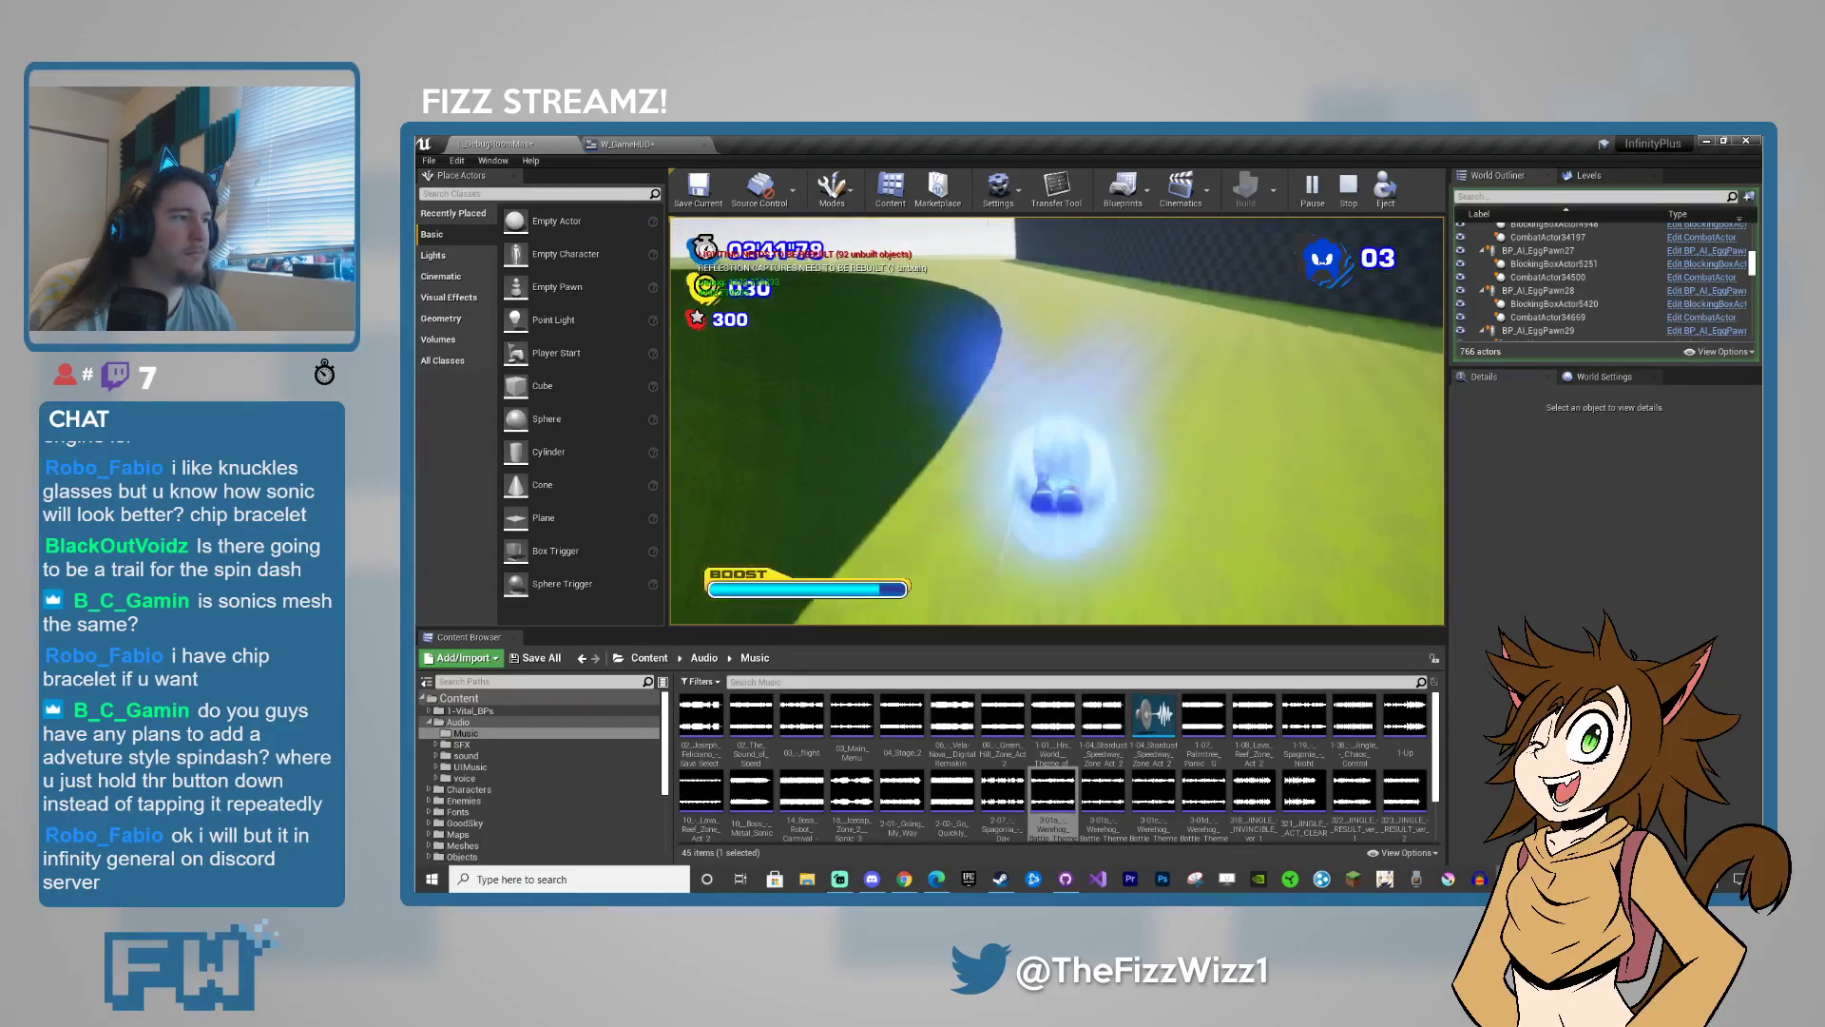
{"action": "key", "text": "w"}
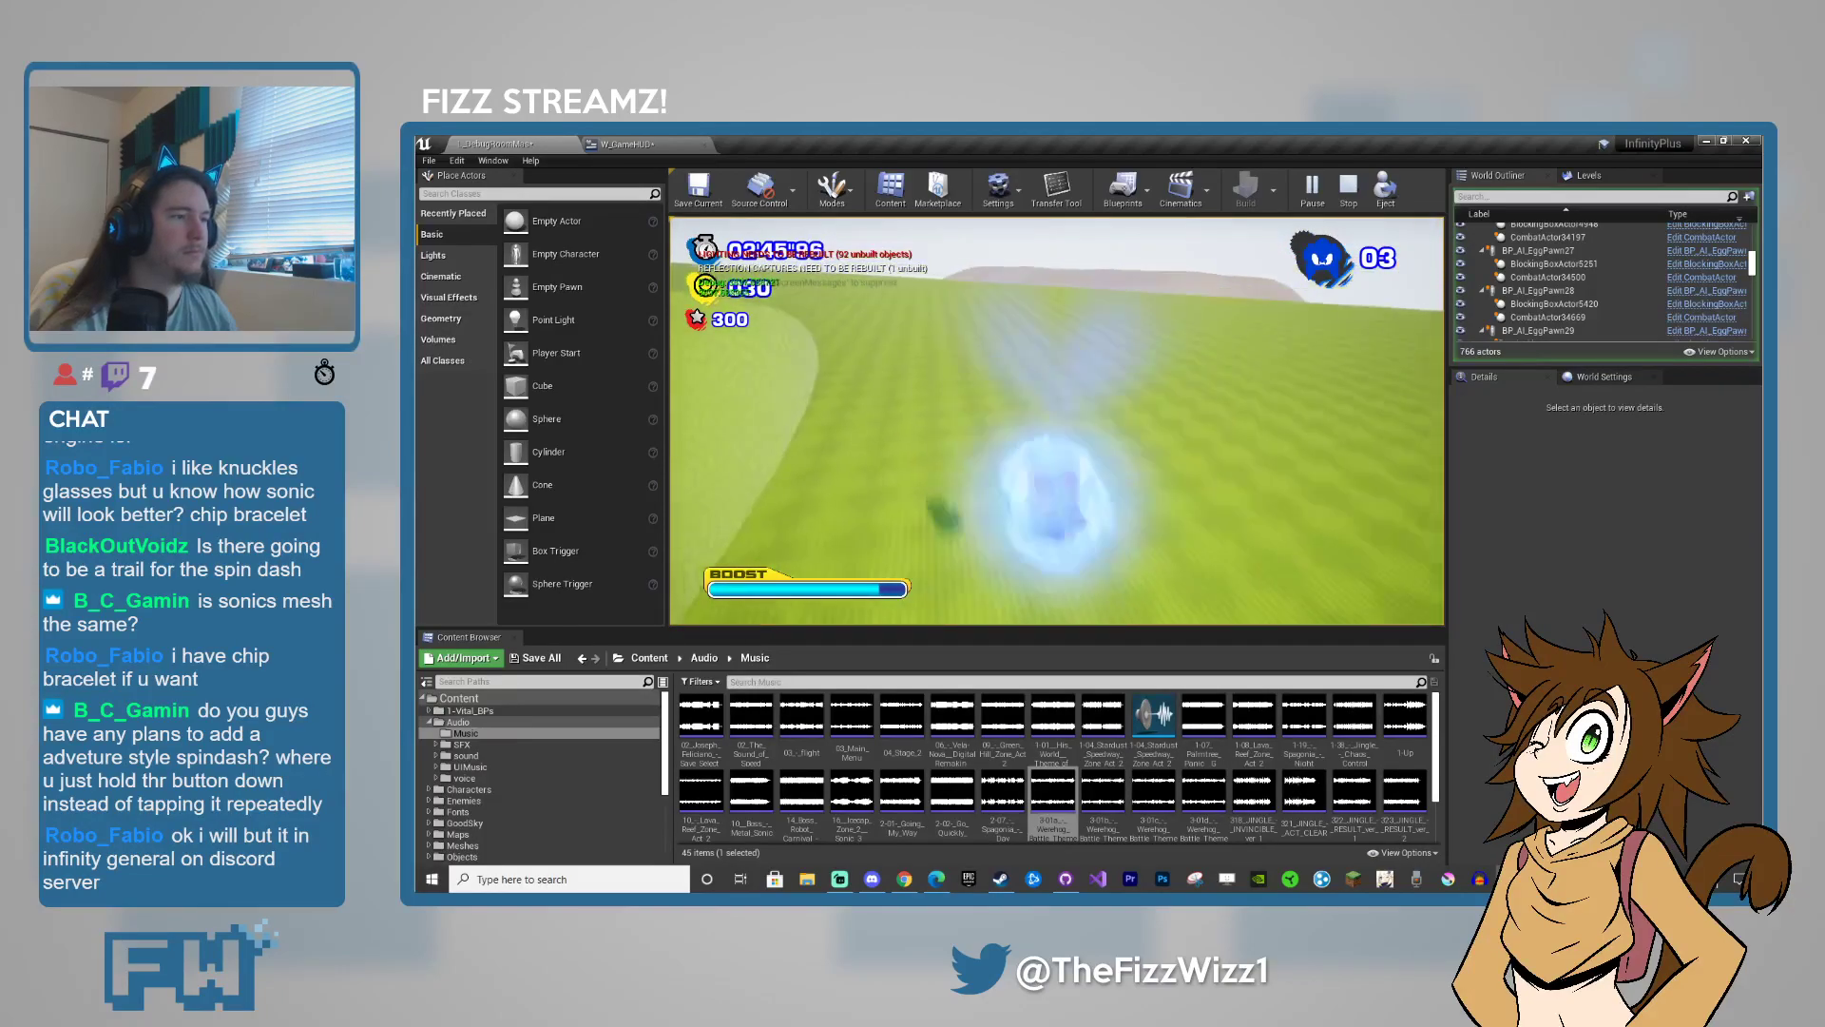
{"action": "key", "text": "space"}
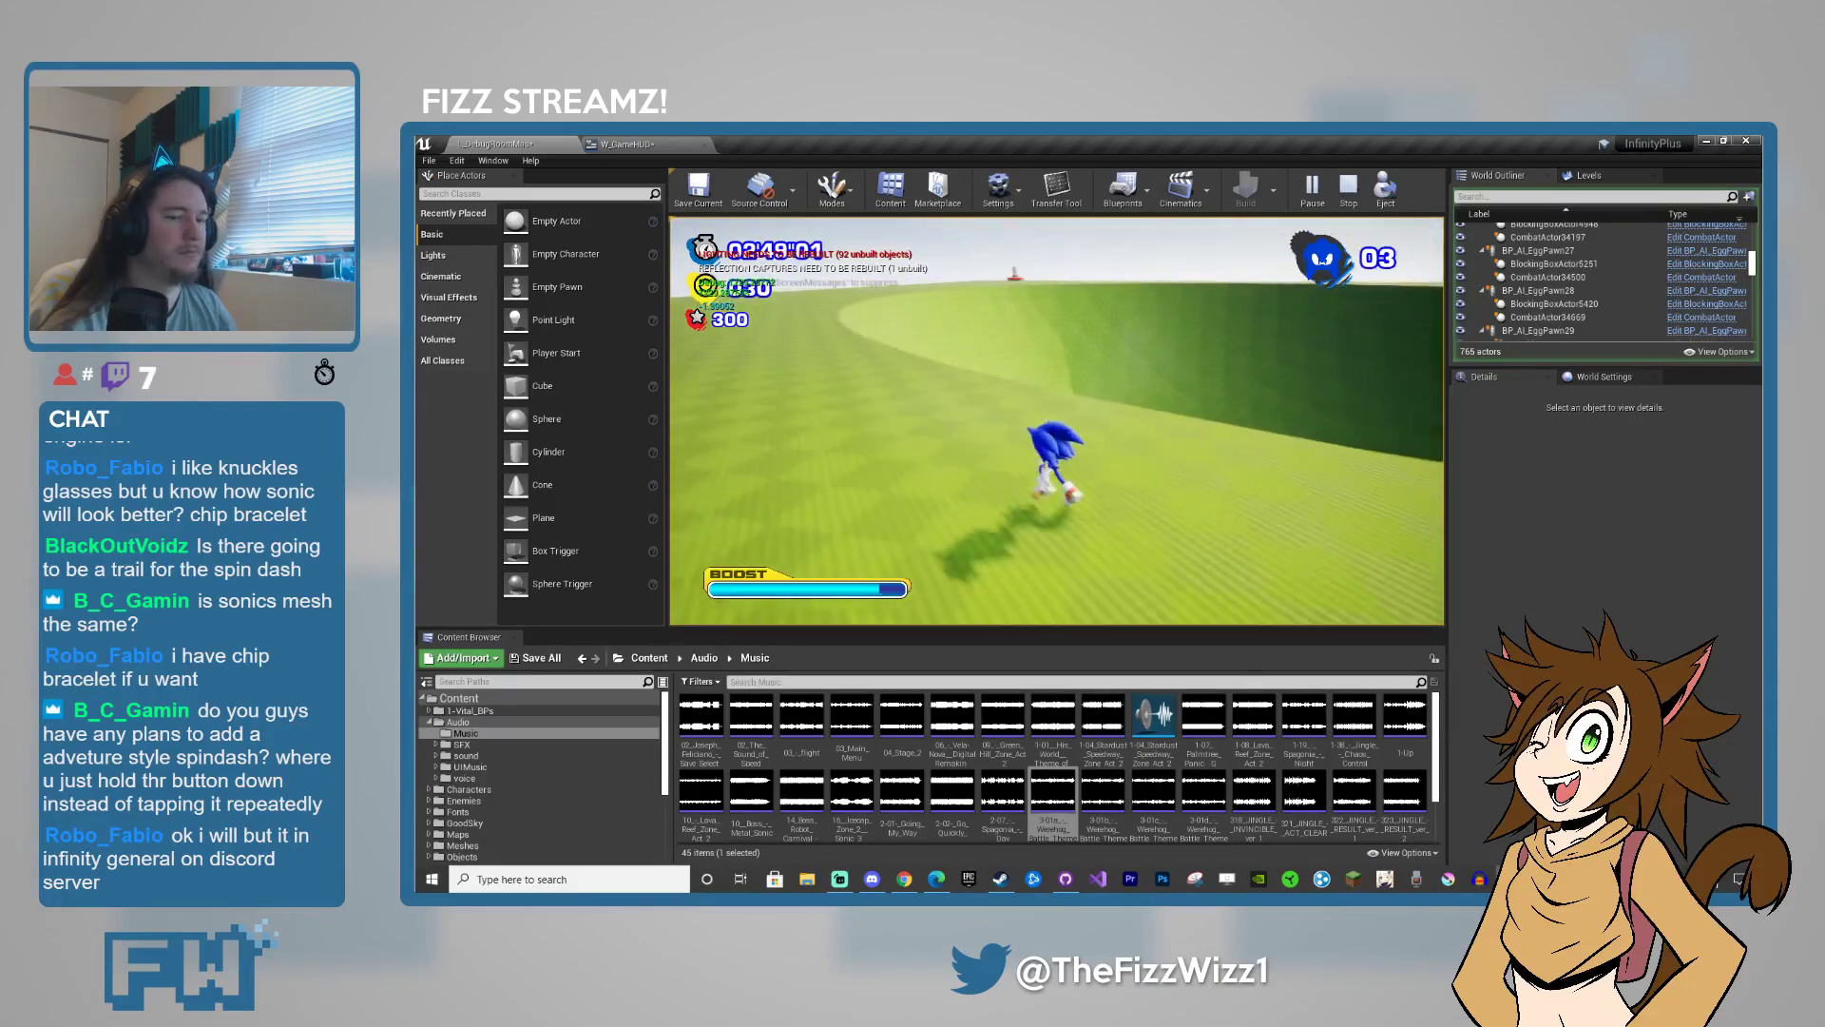
{"action": "key", "text": "shift"}
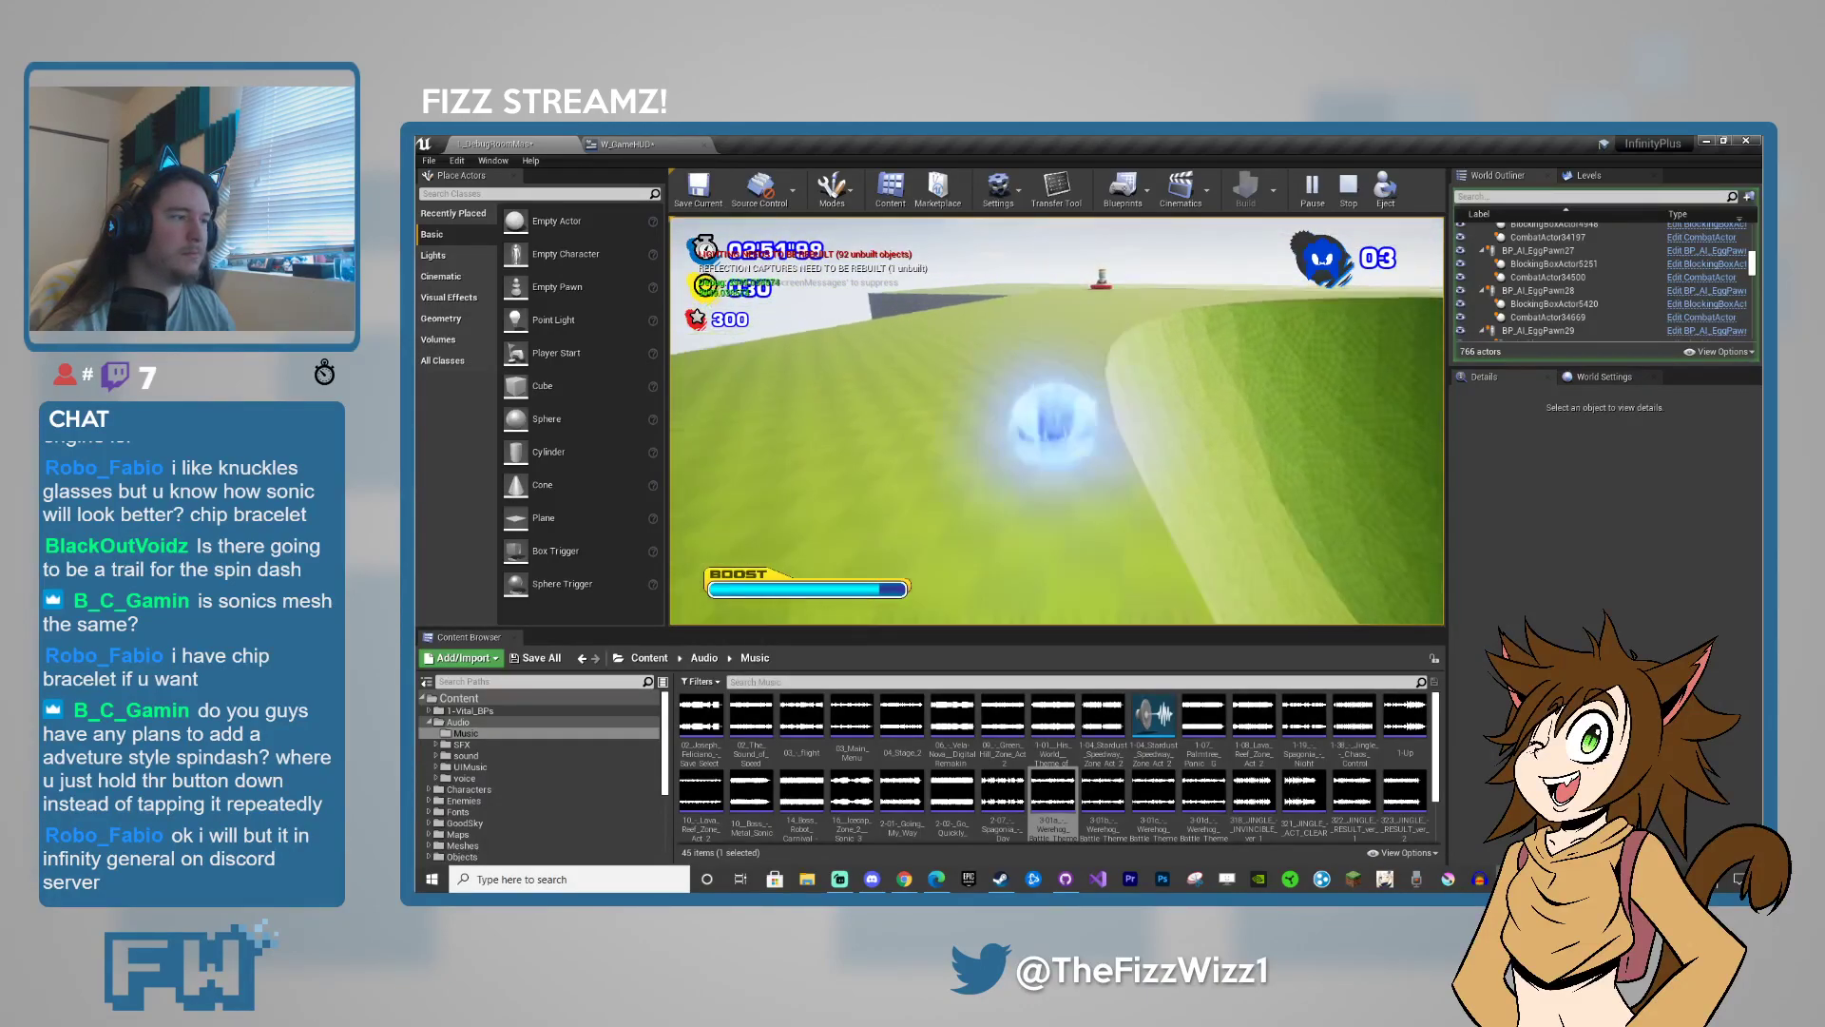
{"action": "key", "text": "shift"}
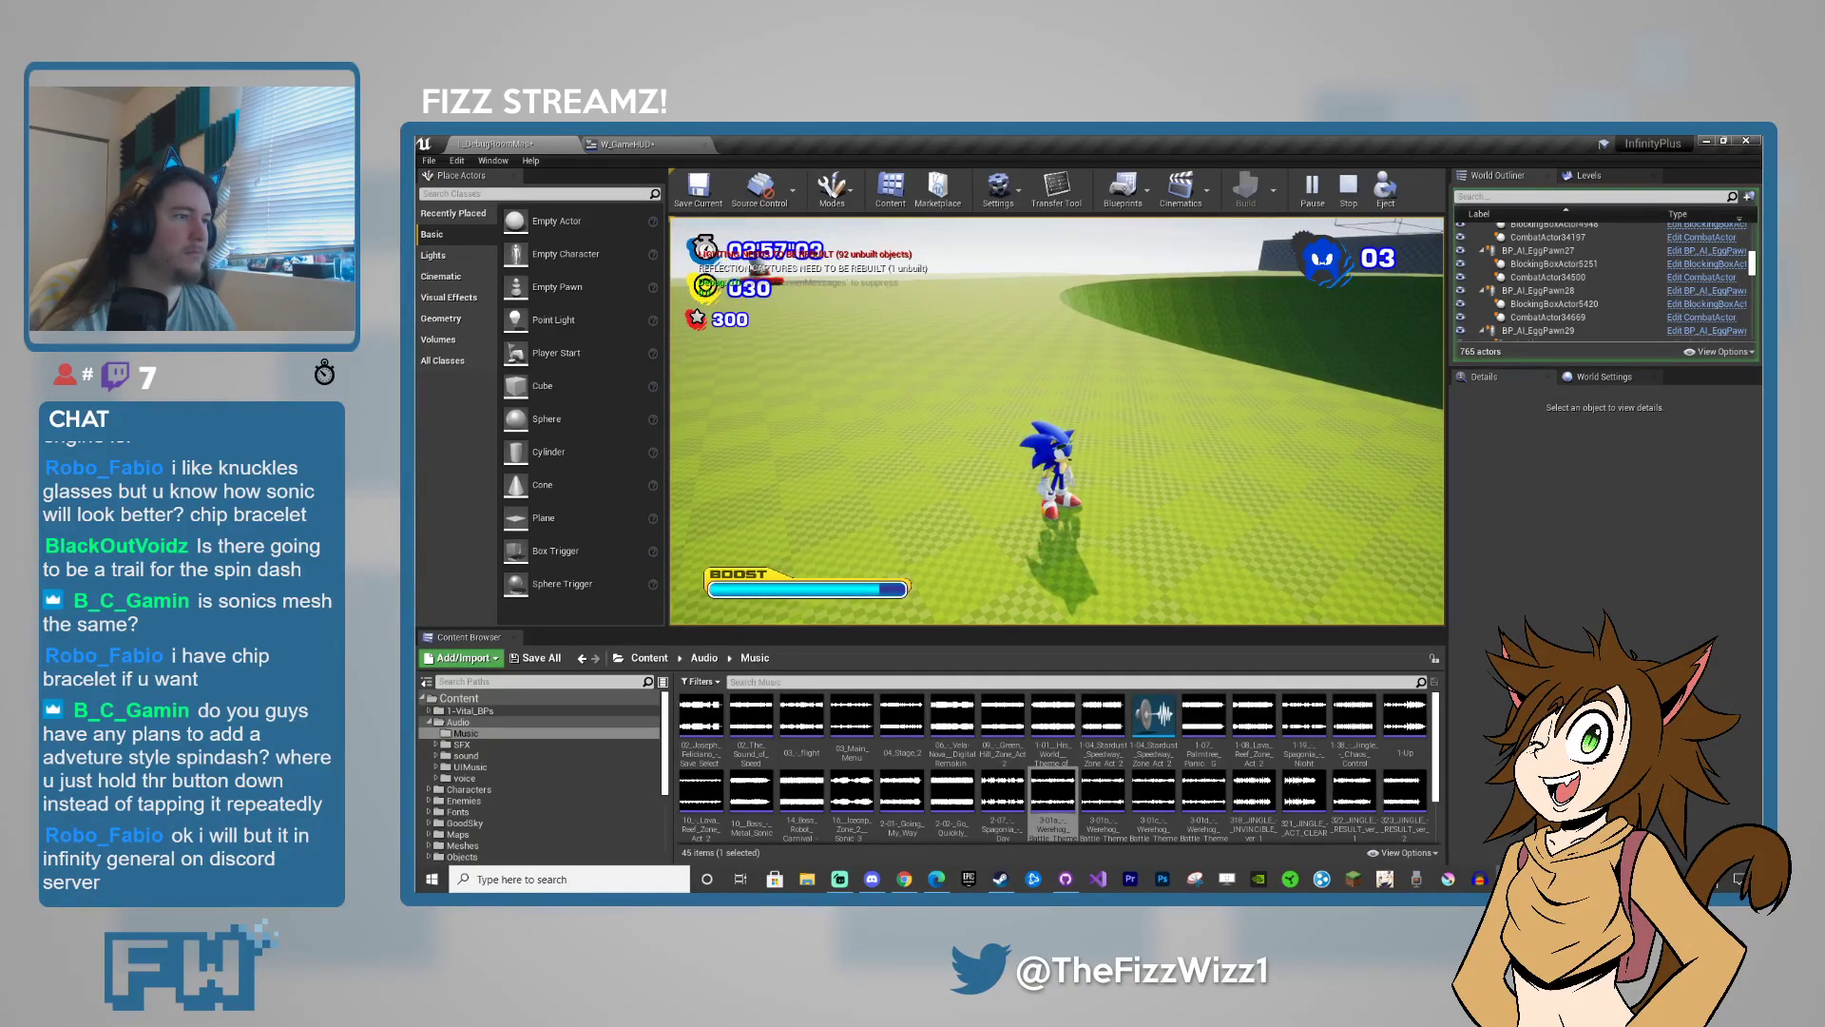
- Test Sonic's running and turning across the grass, heading toward the dark checkered wall
{"action": "key", "text": "w"}
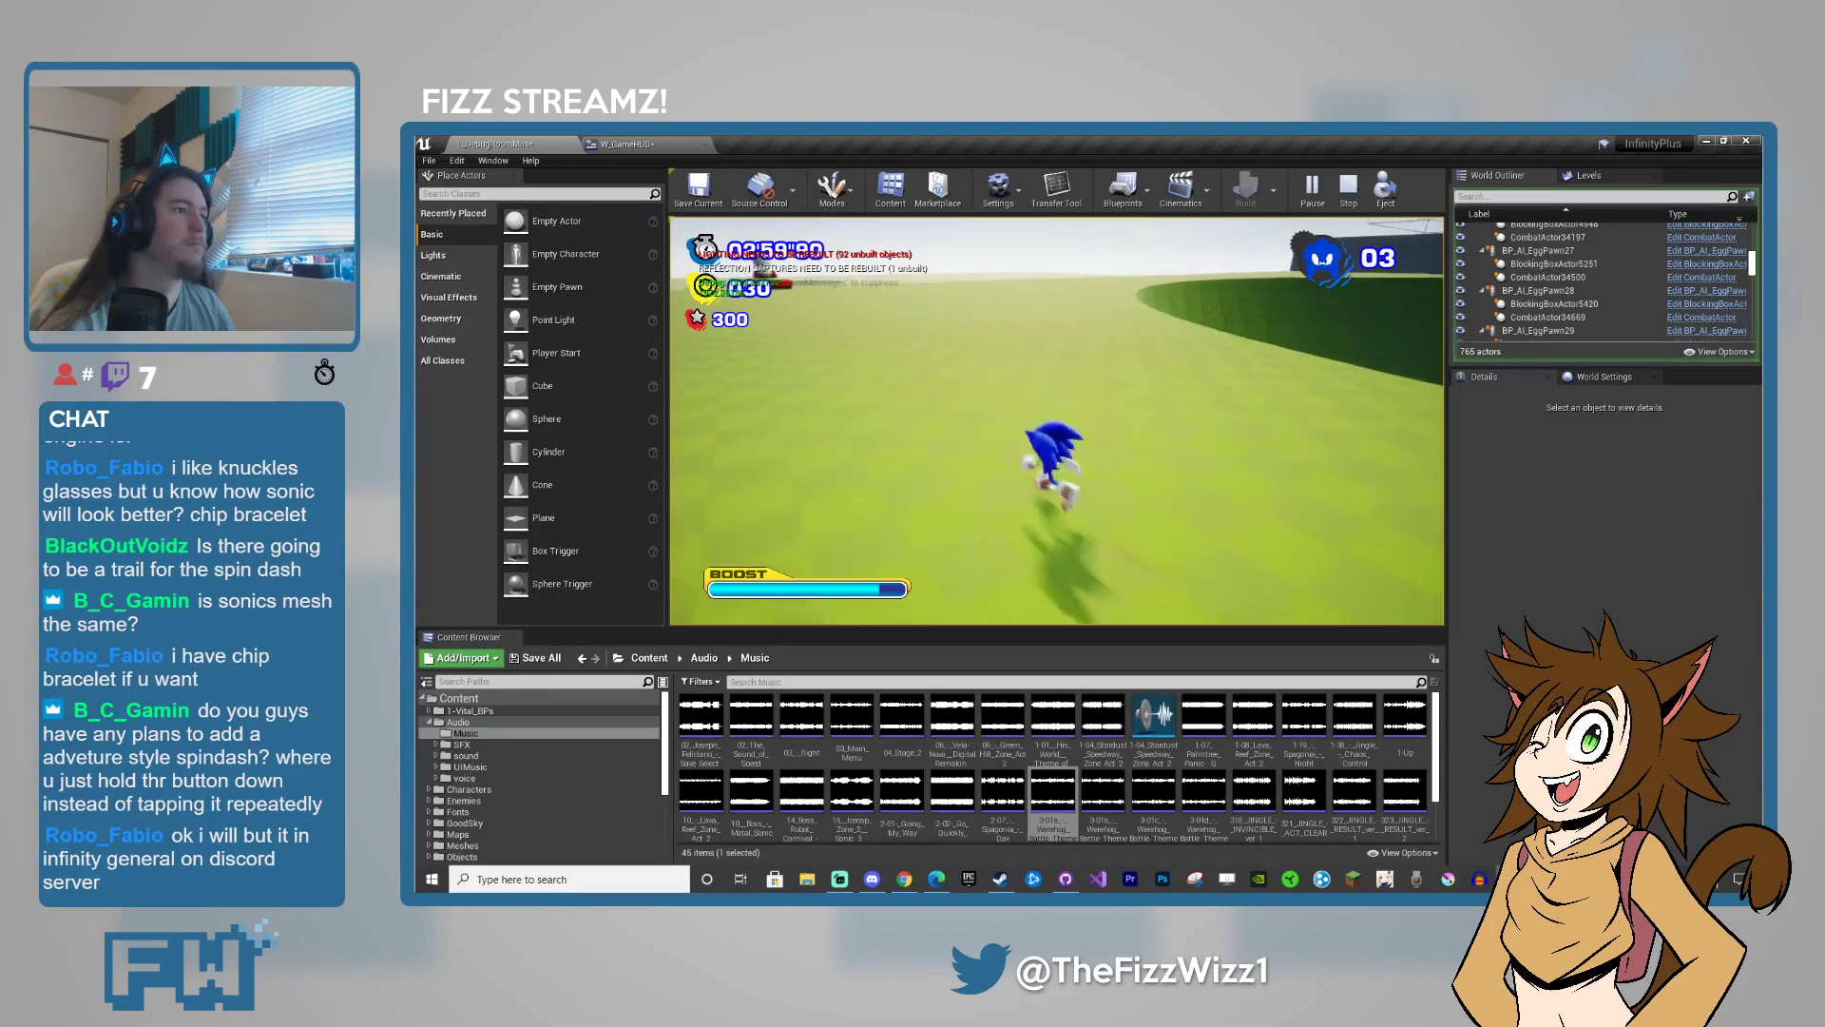
{"action": "key", "text": "a"}
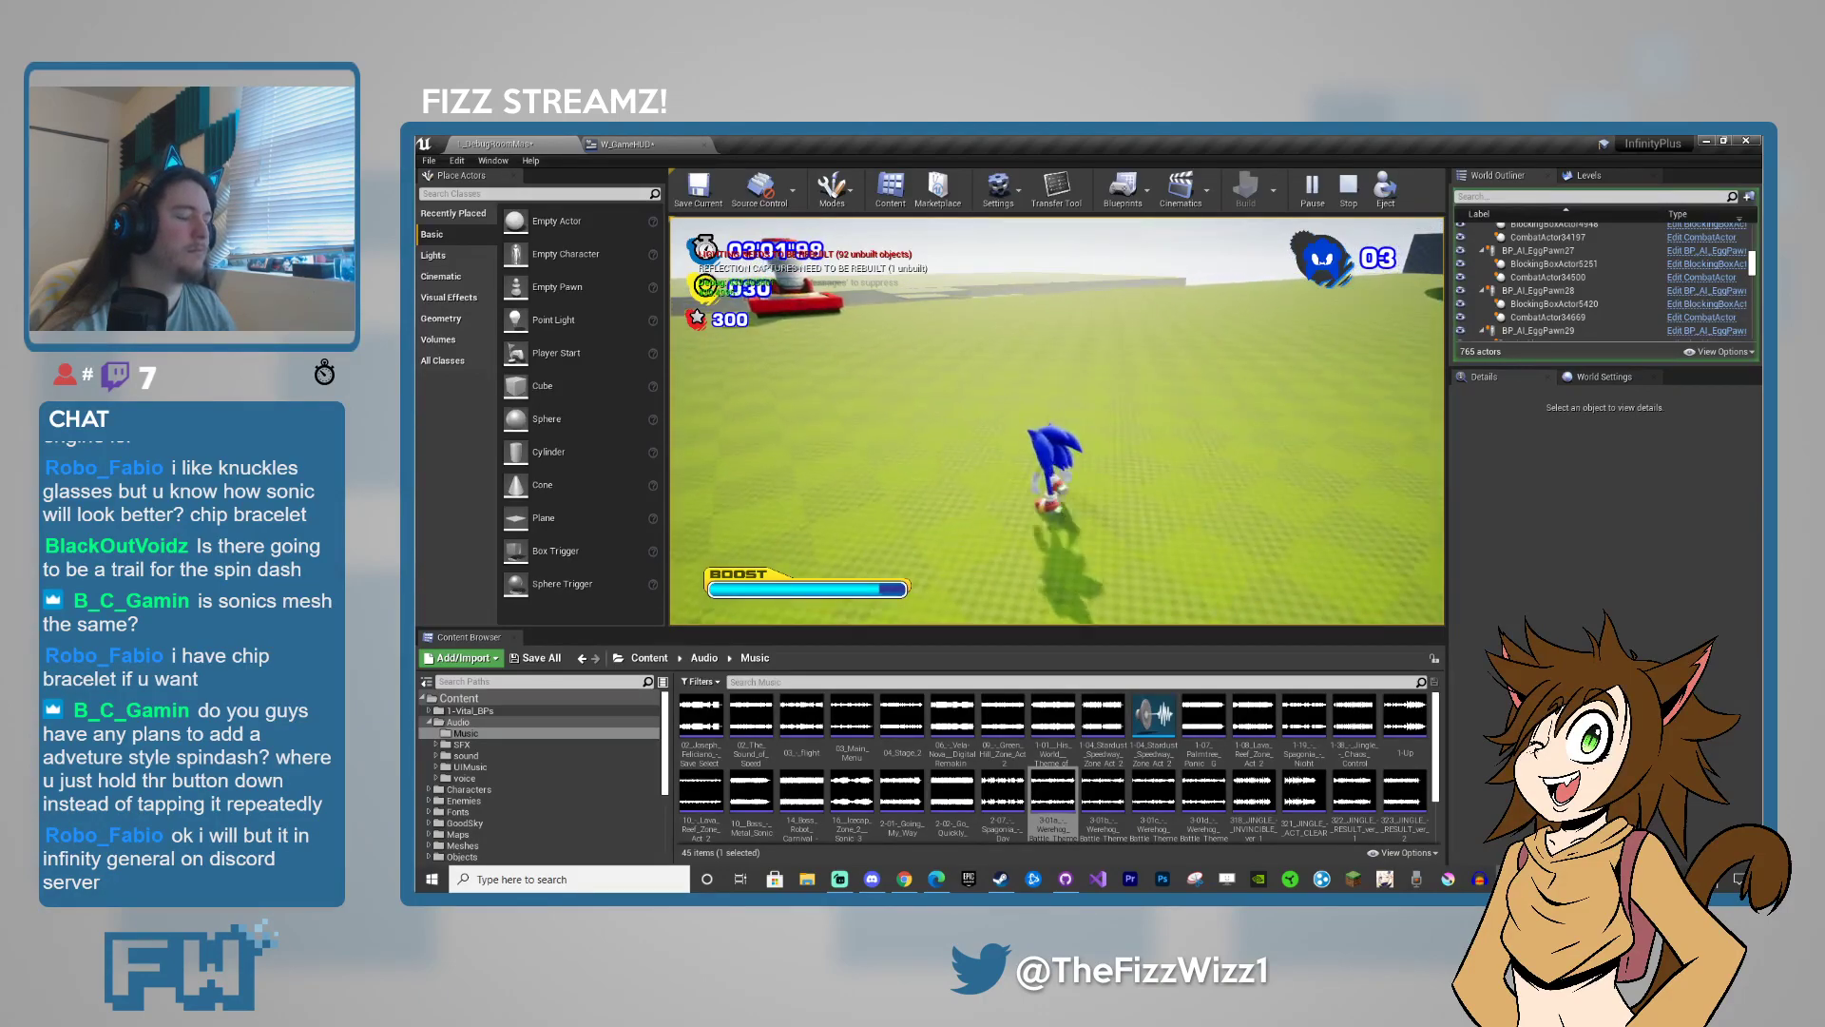
{"action": "key", "text": "a"}
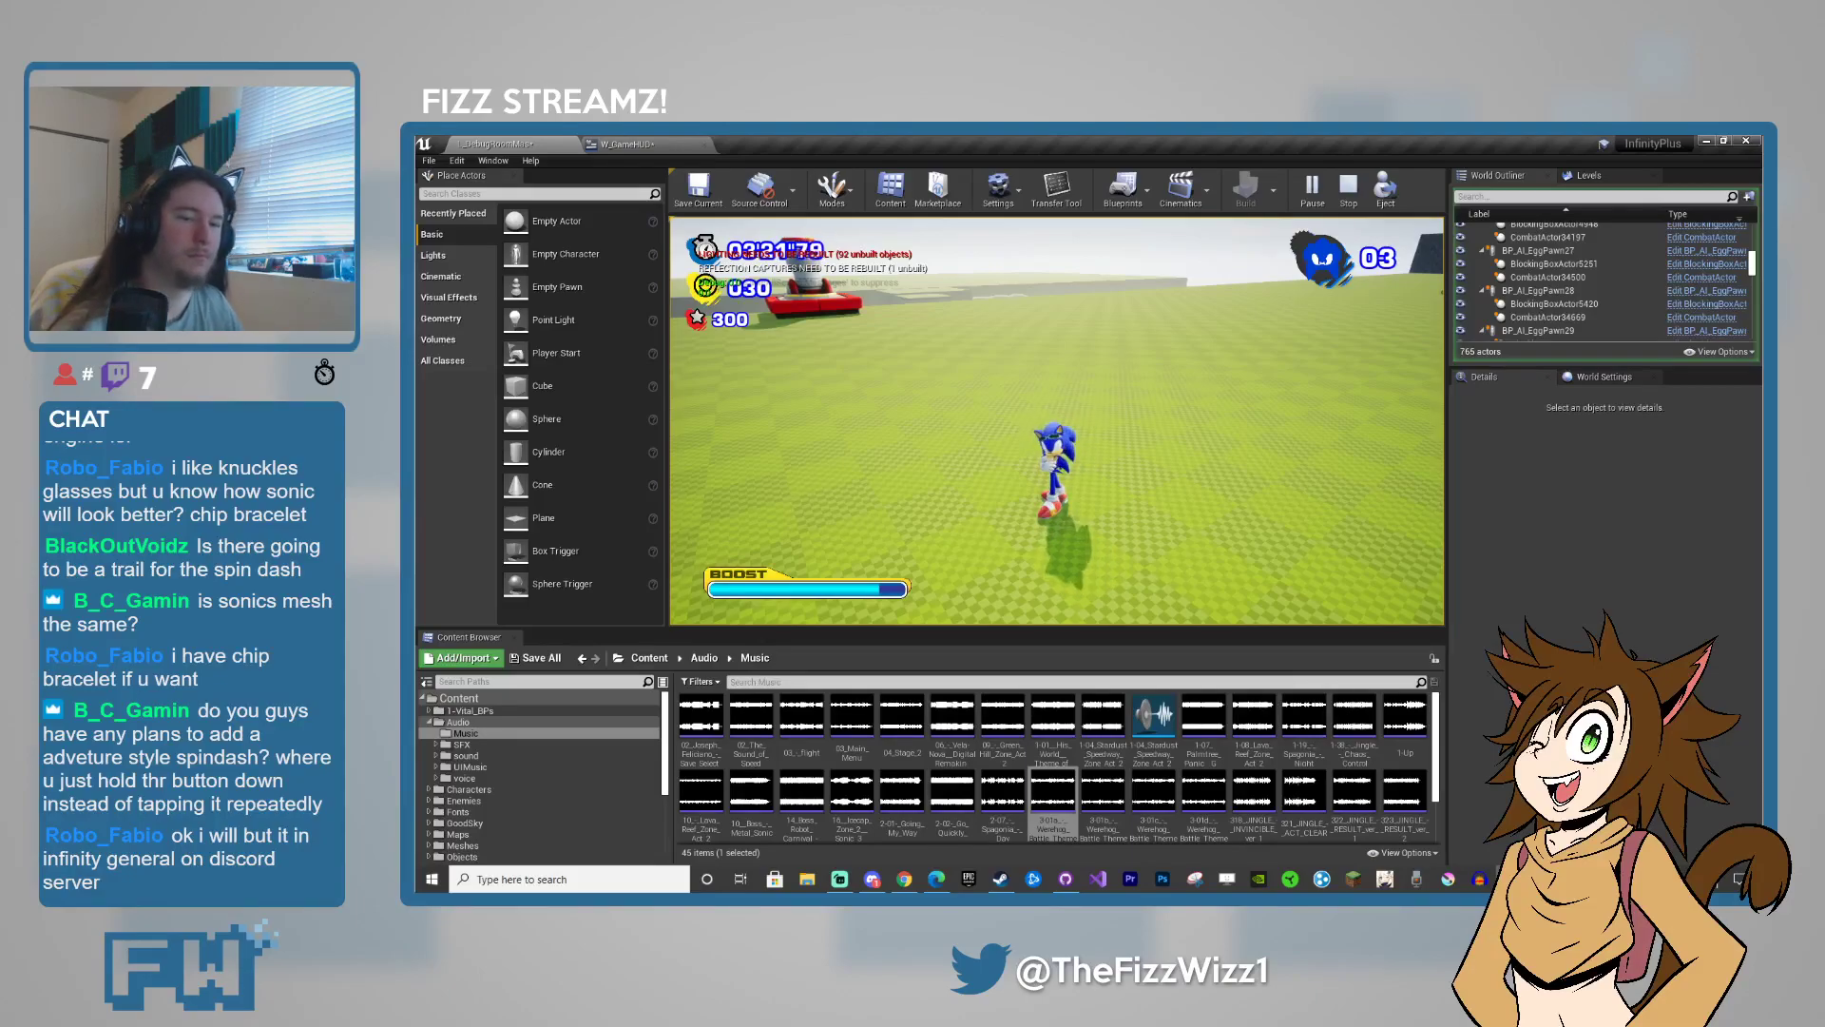
{"action": "key", "text": "w"}
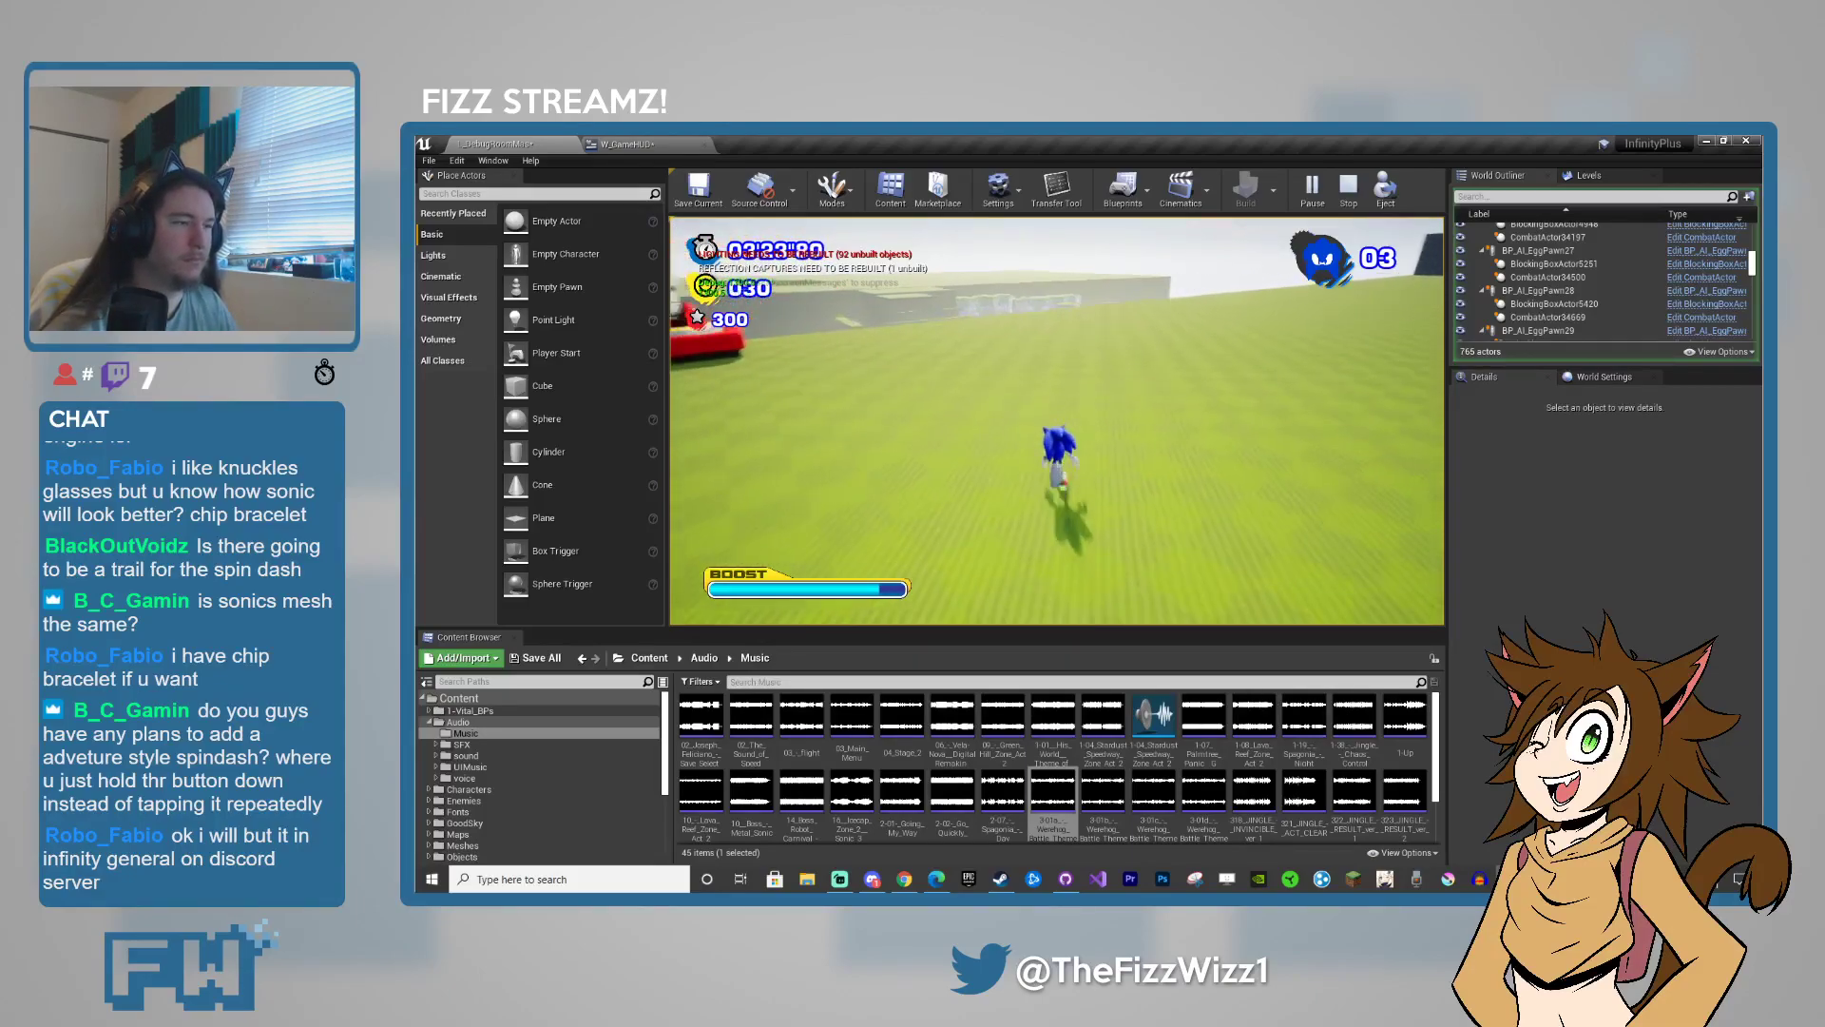
{"action": "key", "text": "w"}
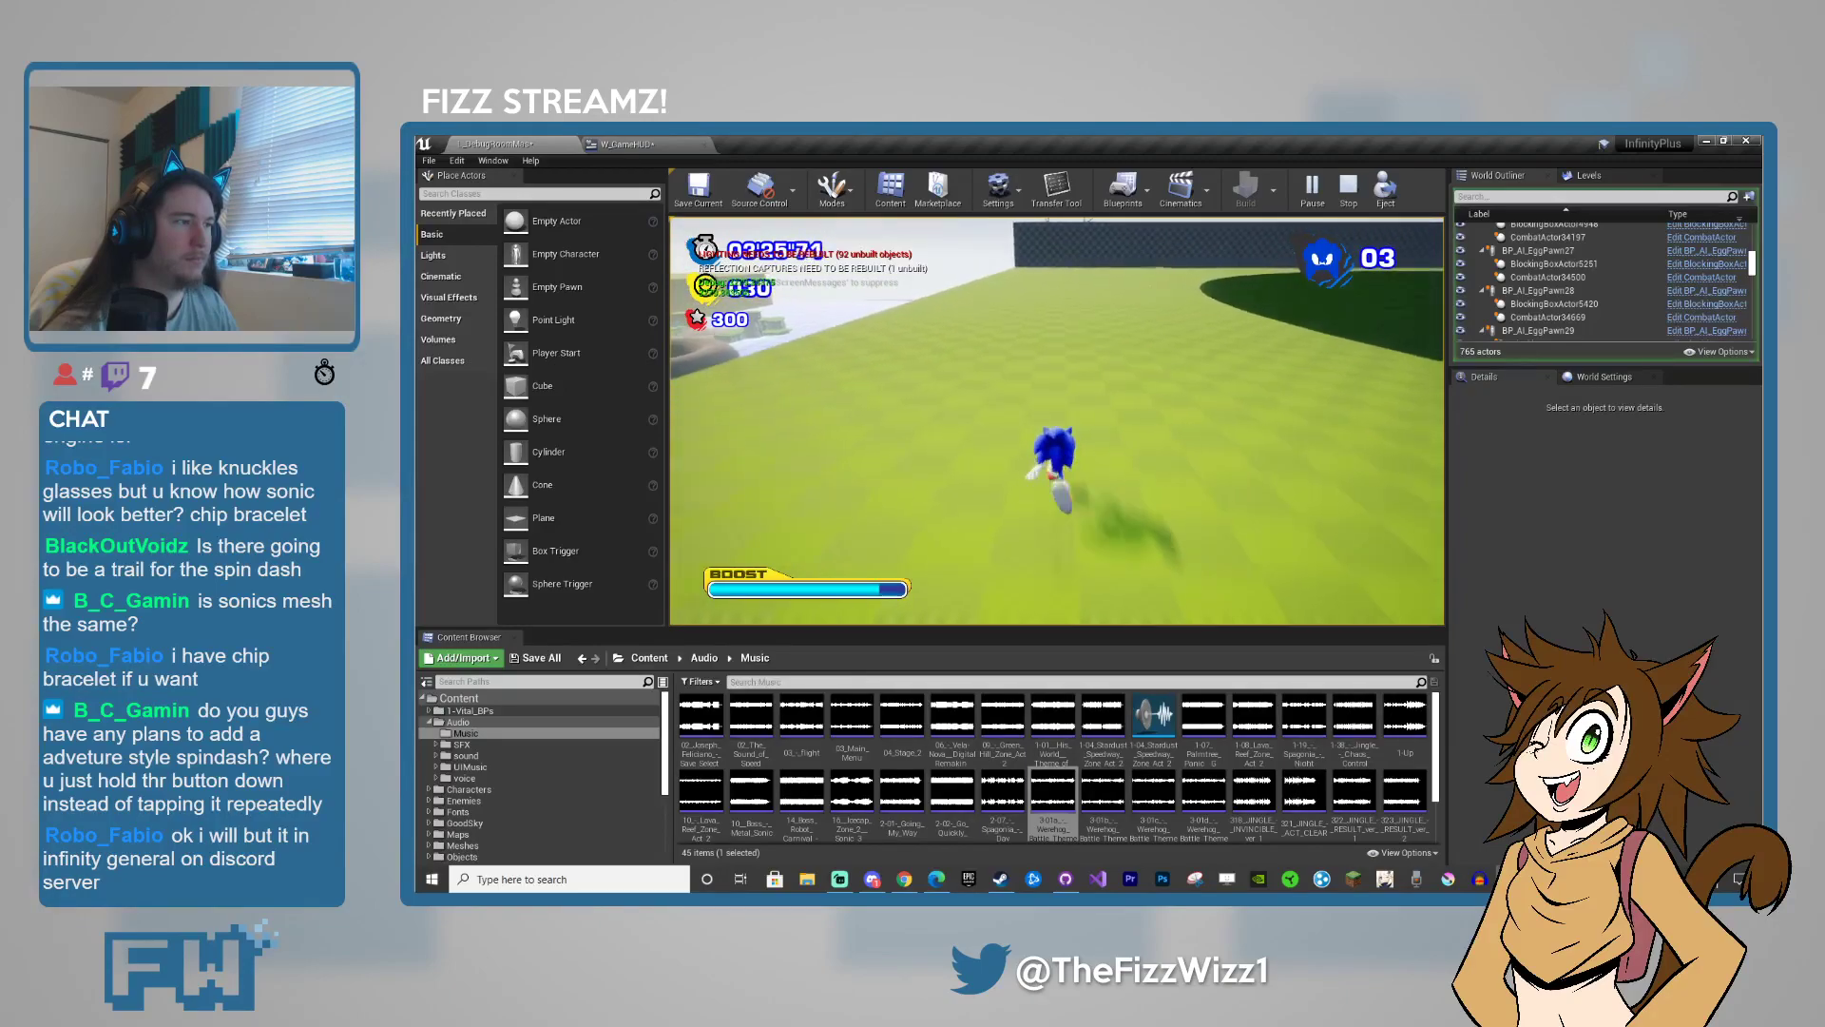
{"action": "key", "text": "w"}
{"action": "key", "text": "shift"}
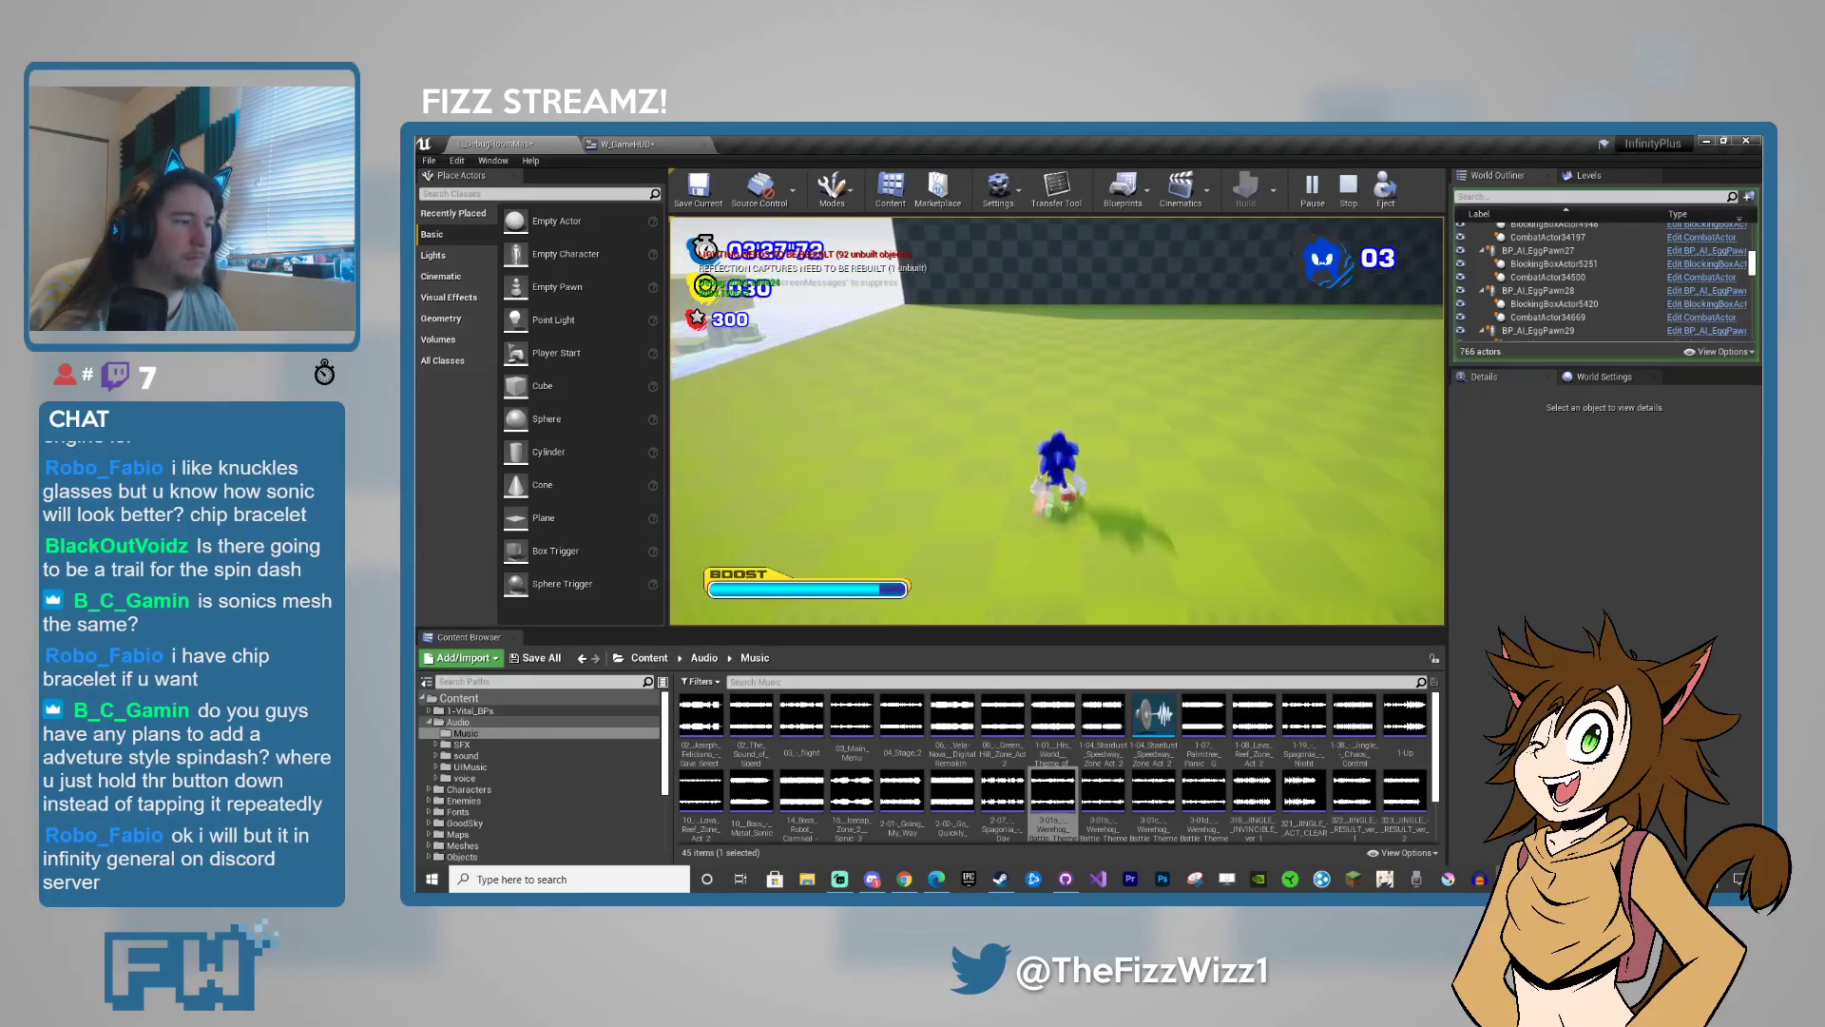
- Turn Sonic away from the dark wall and run him back over the grass toward the red launcher
{"action": "key", "text": "w"}
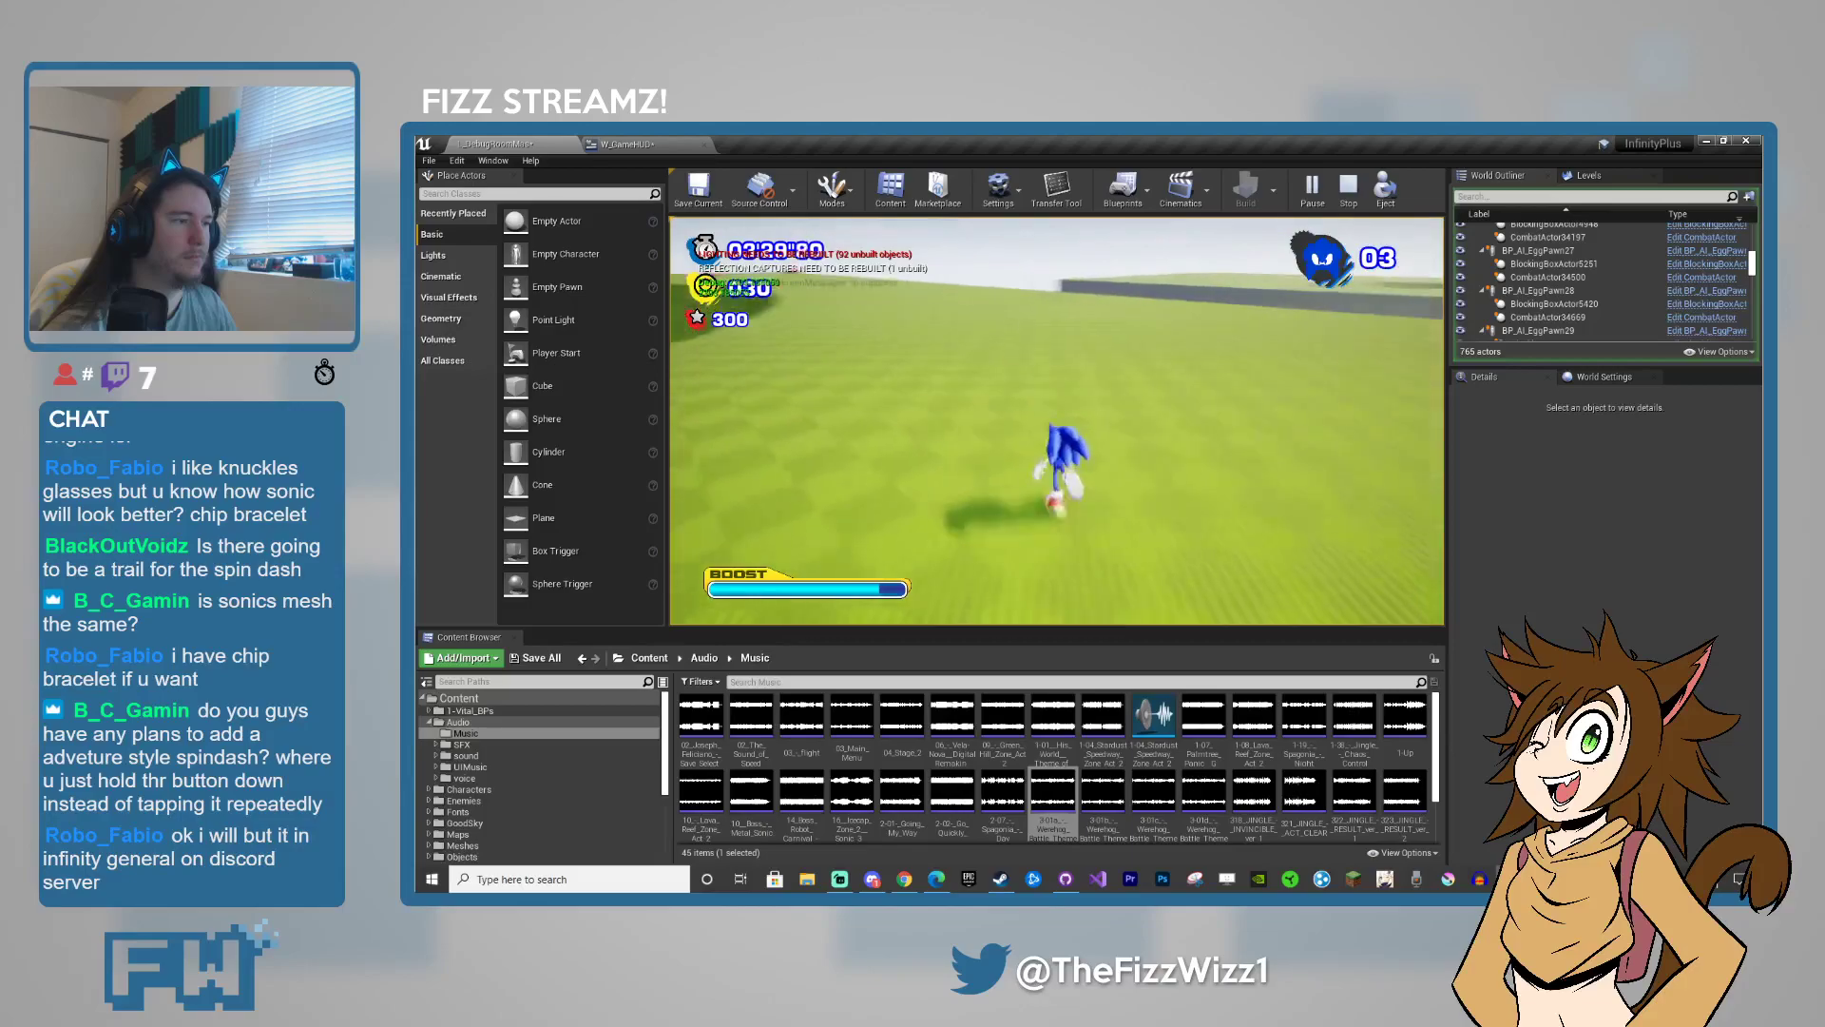
{"action": "key", "text": "w"}
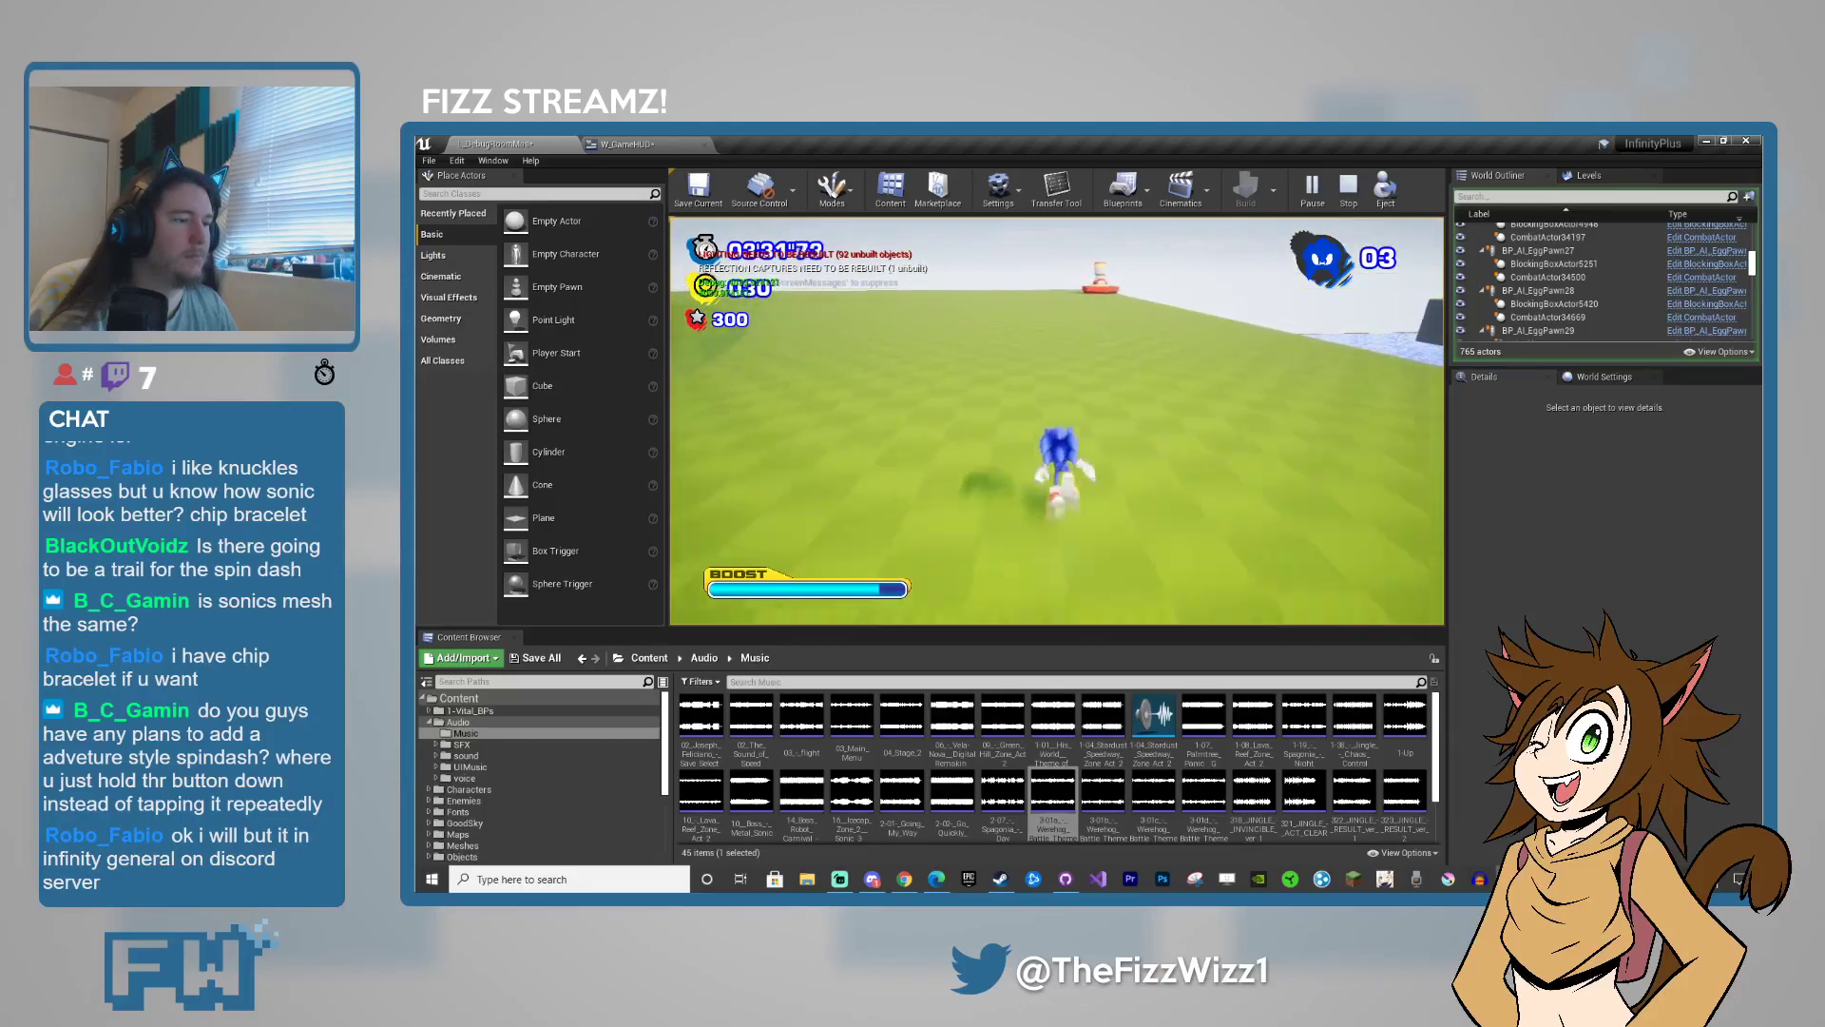
{"action": "key", "text": "w"}
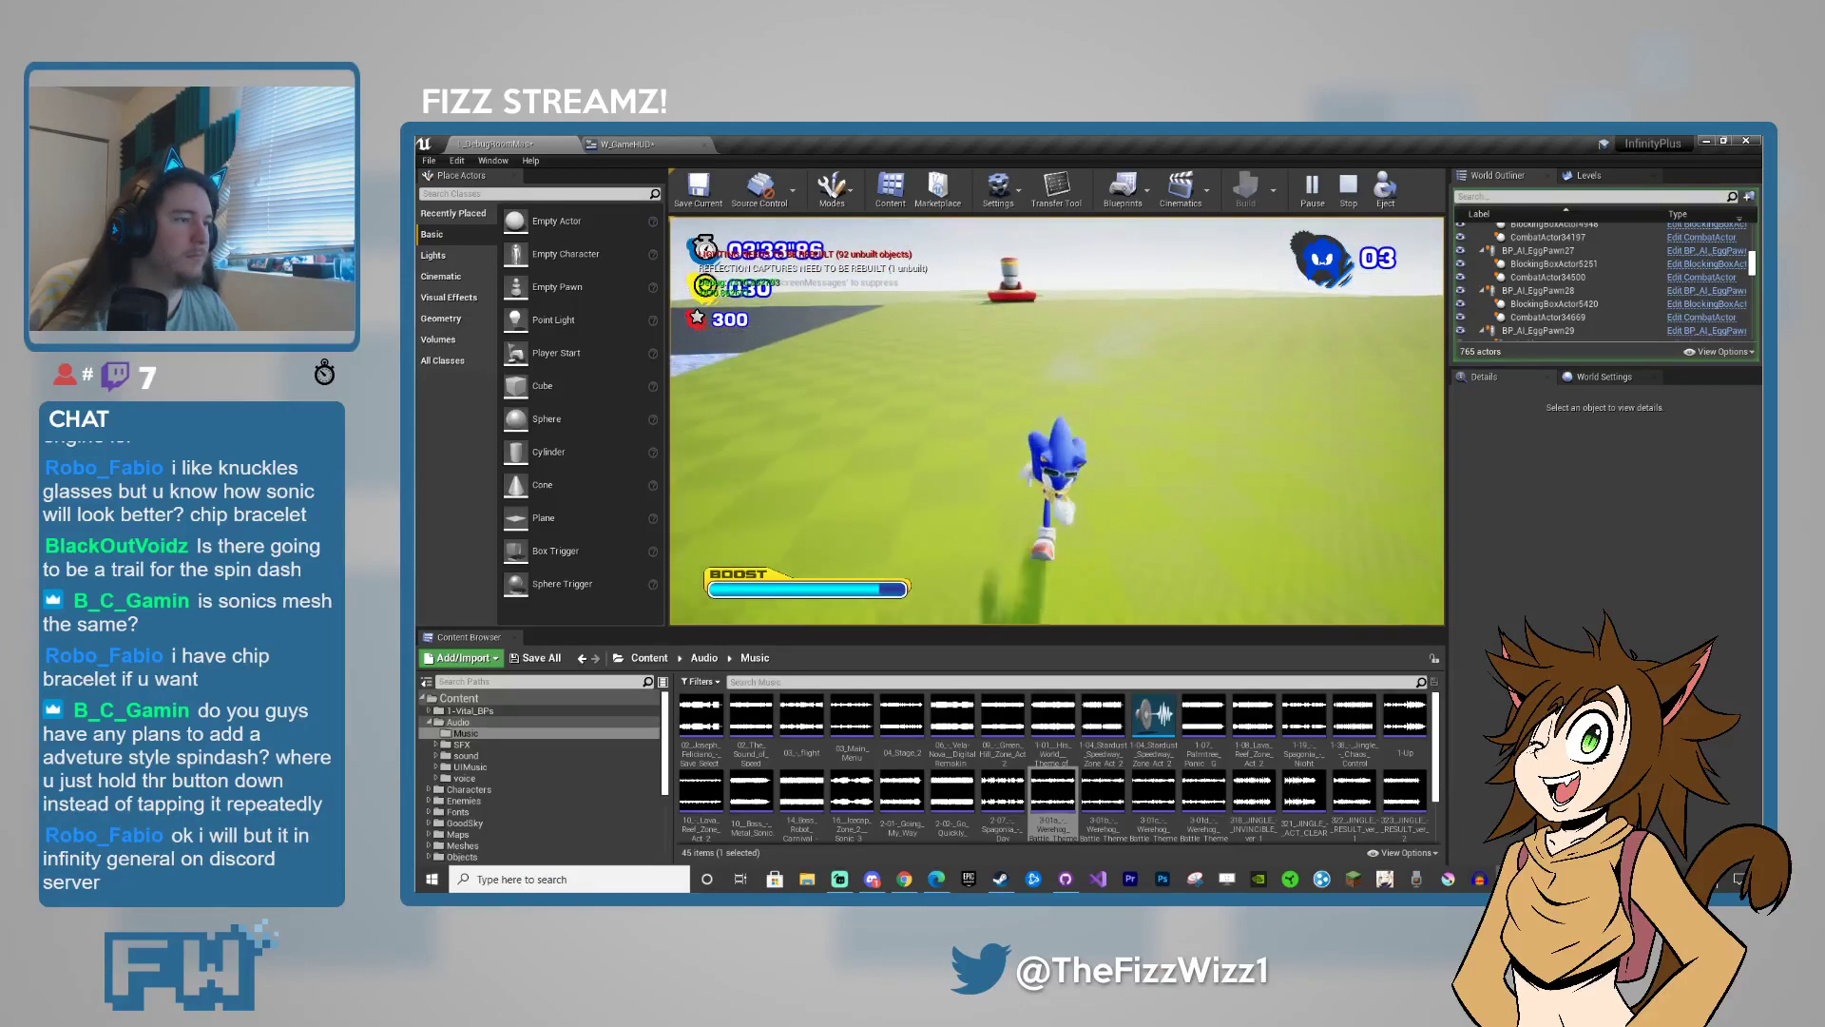
{"action": "key", "text": "w"}
{"action": "key", "text": "w"}
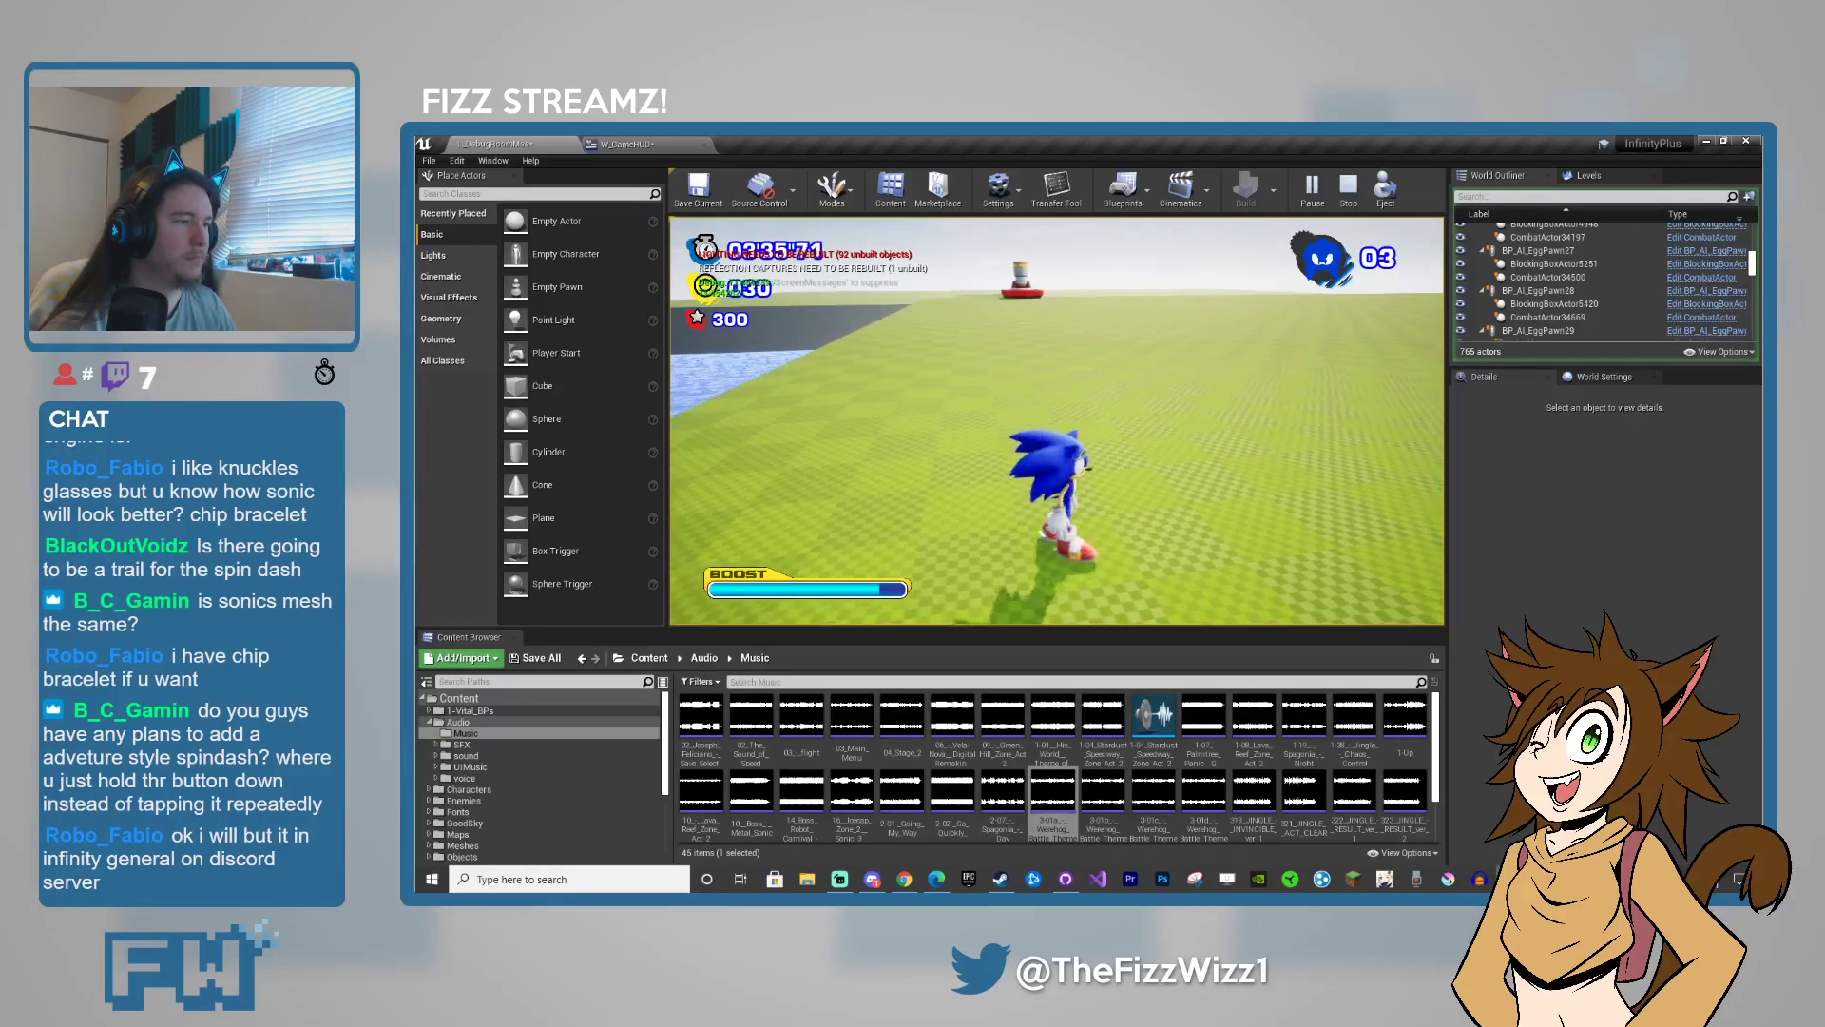
{"action": "key", "text": "w"}
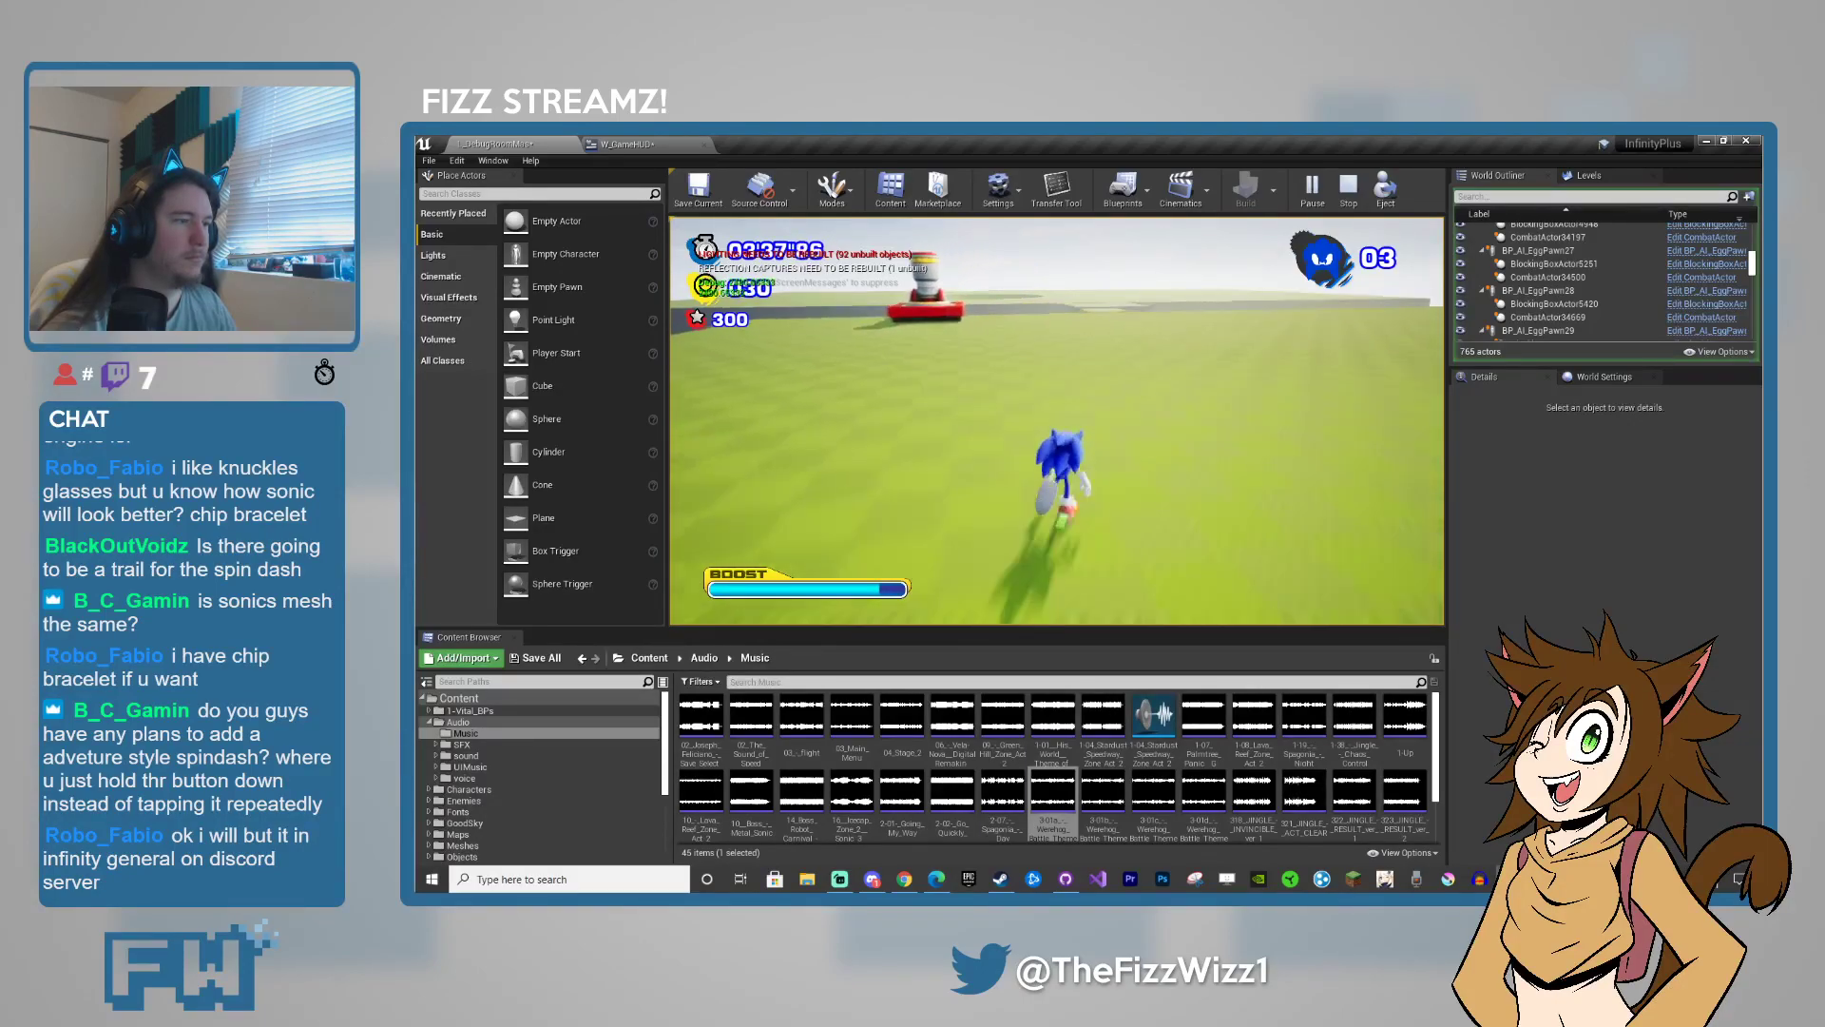
- Test short runs and stops beside the red launcher, move Sonic to the beige checkered floor, and end the playtest
{"action": "key", "text": "w"}
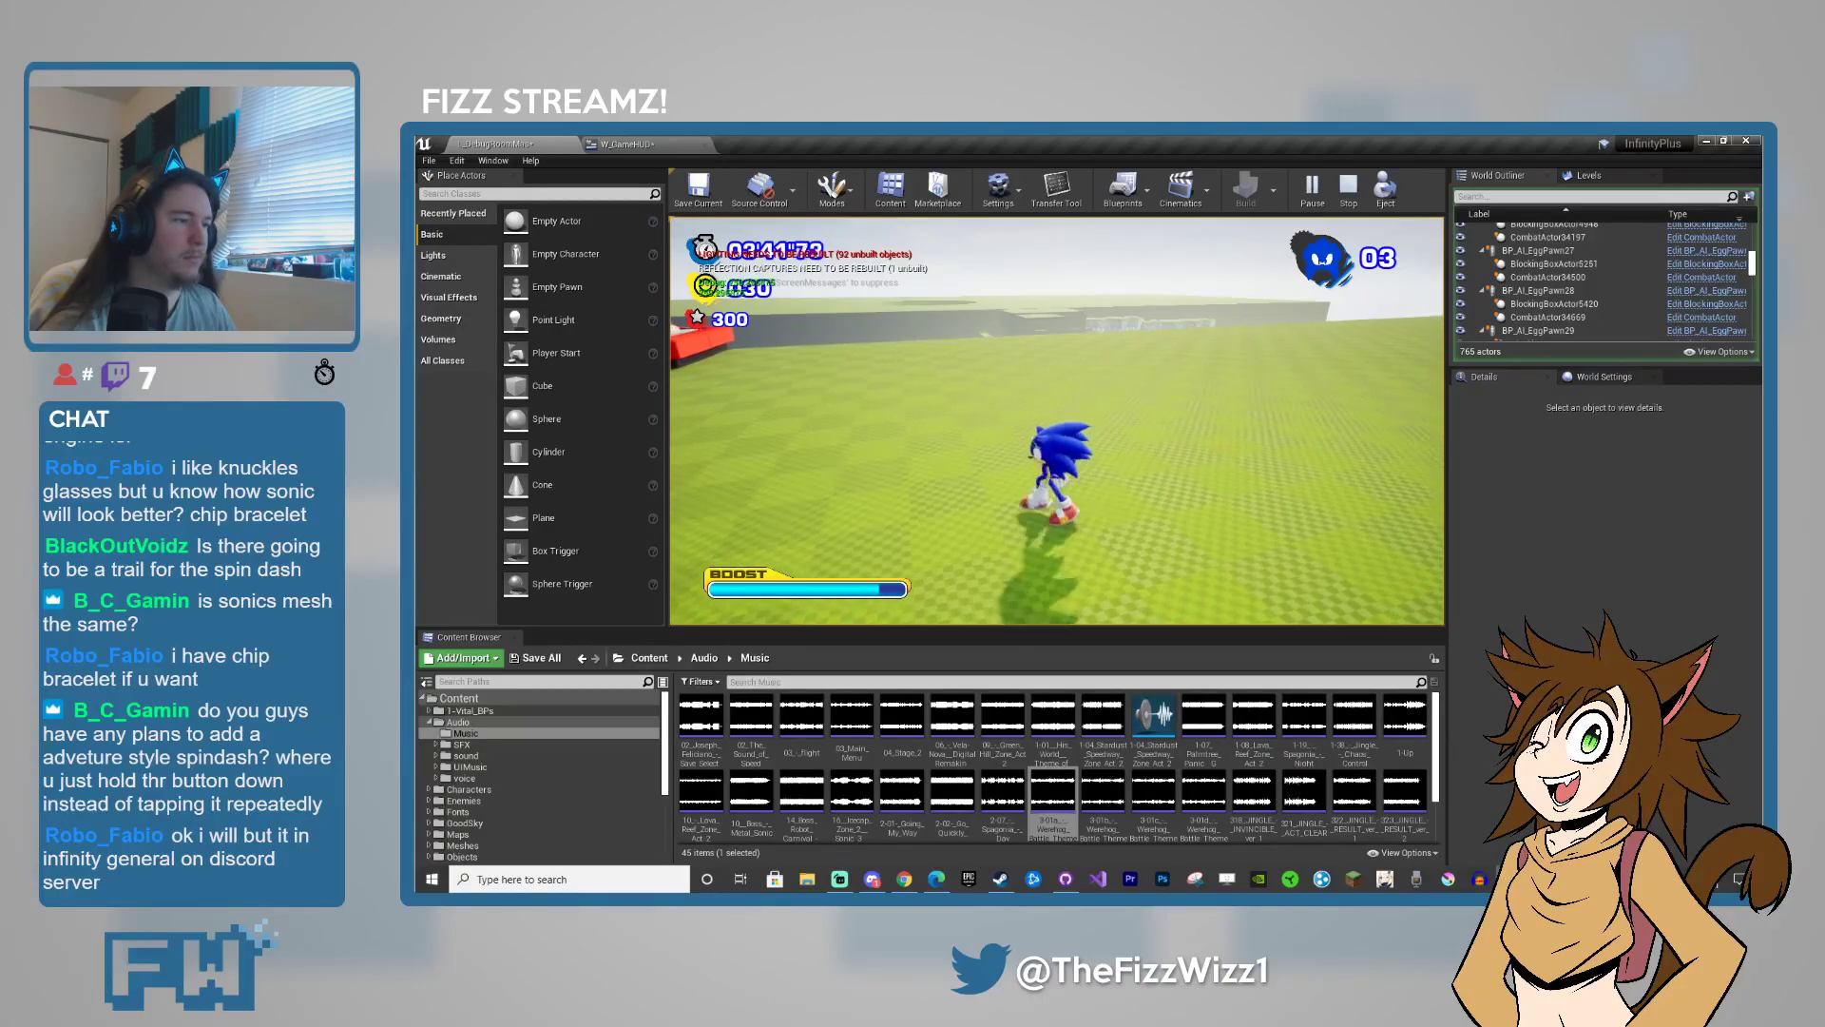
{"action": "key", "text": "w"}
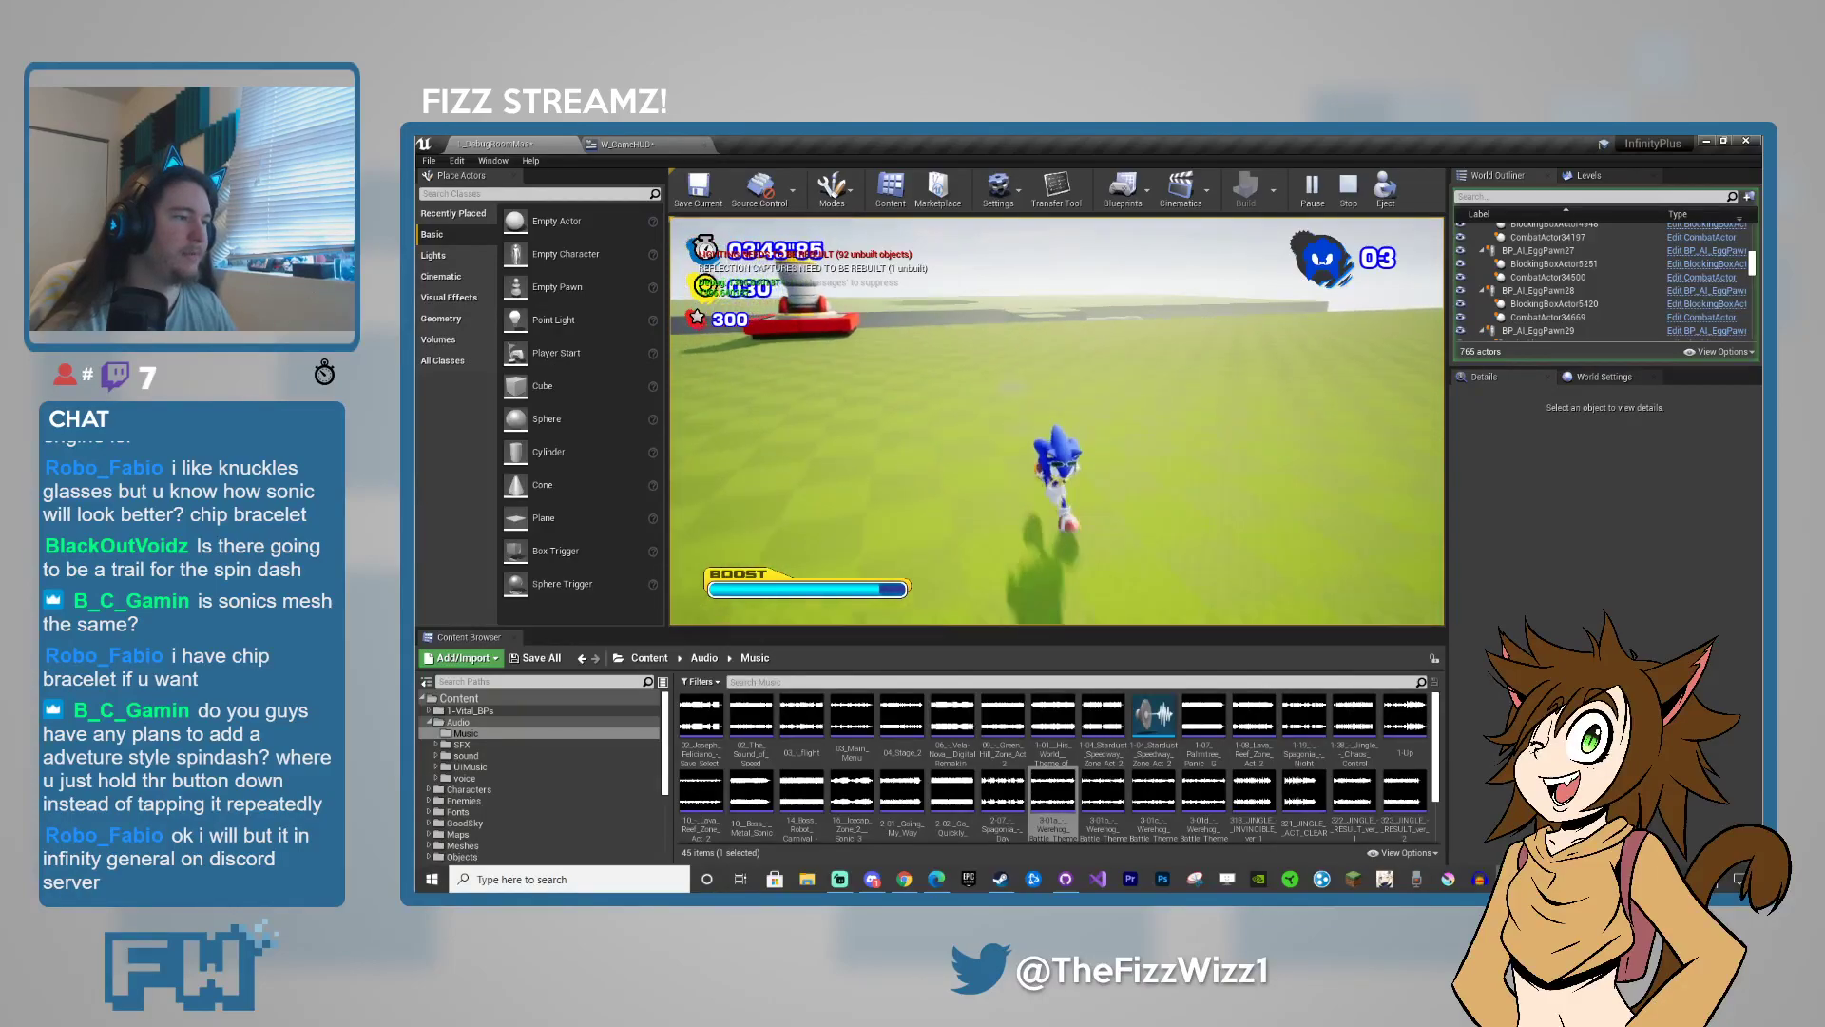
{"action": "key", "text": "s"}
{"action": "key", "text": "w"}
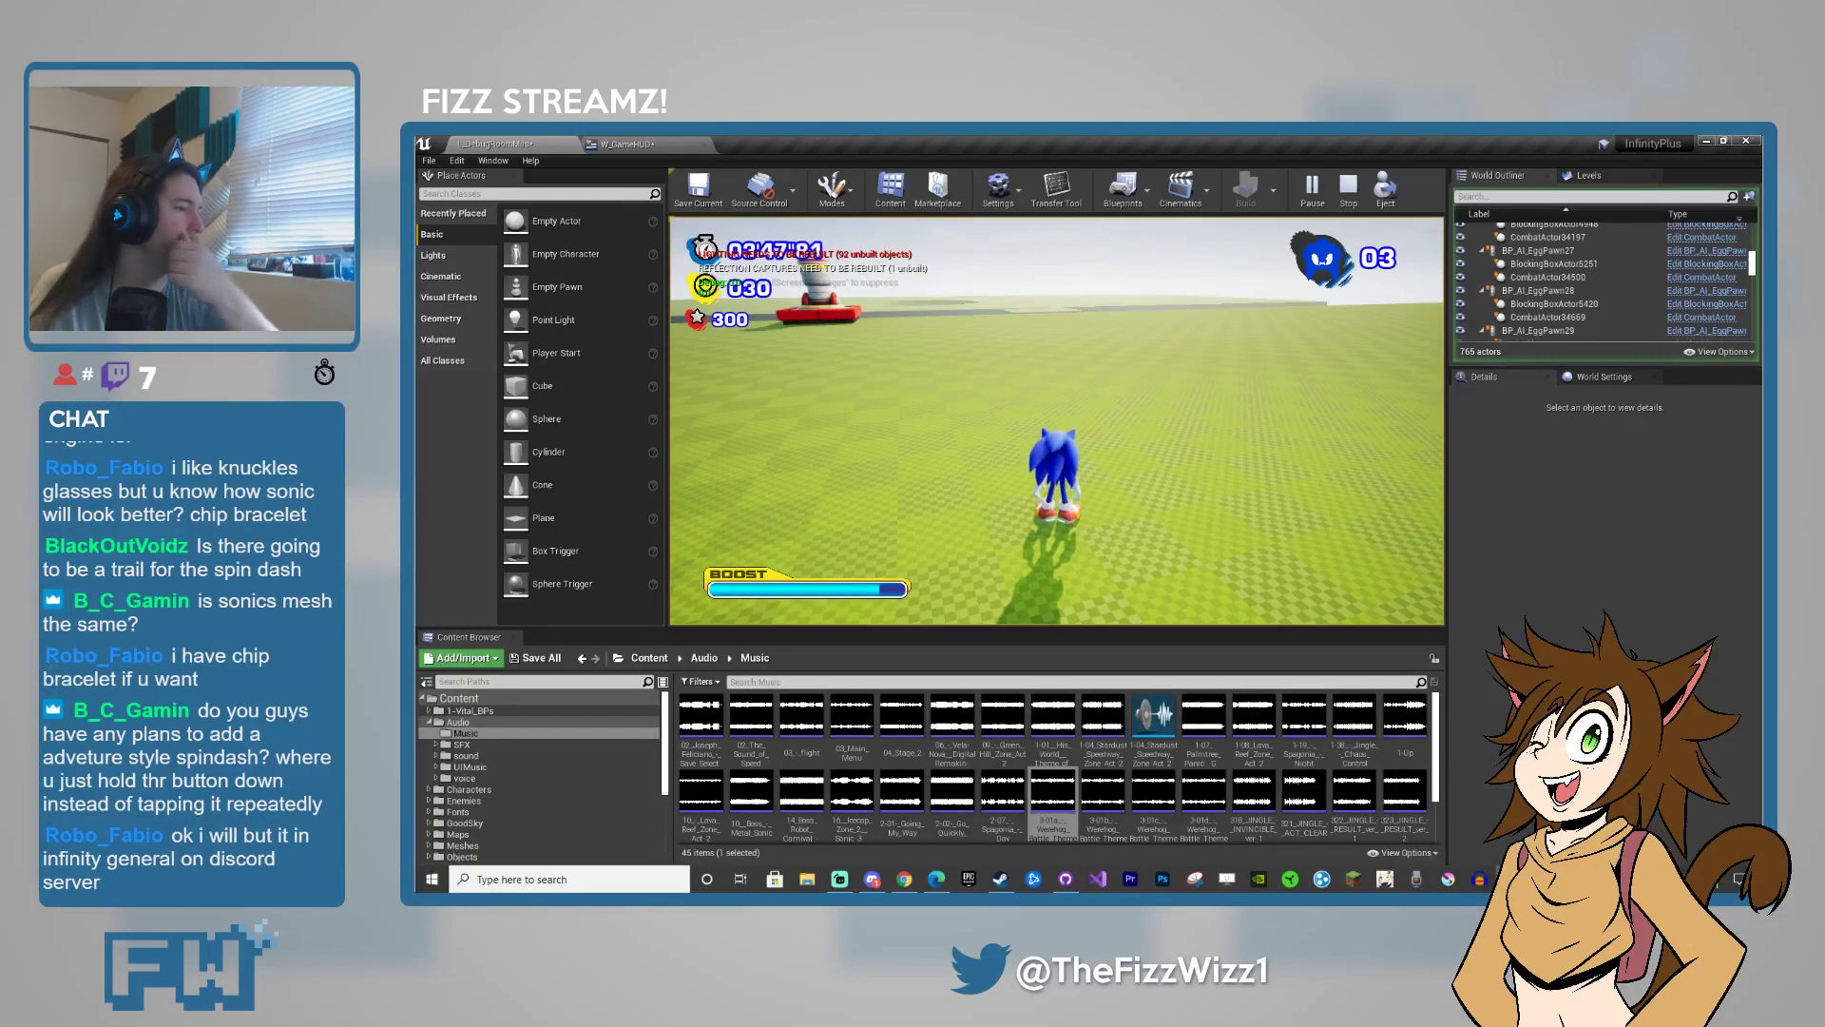
{"action": "key", "text": "s"}
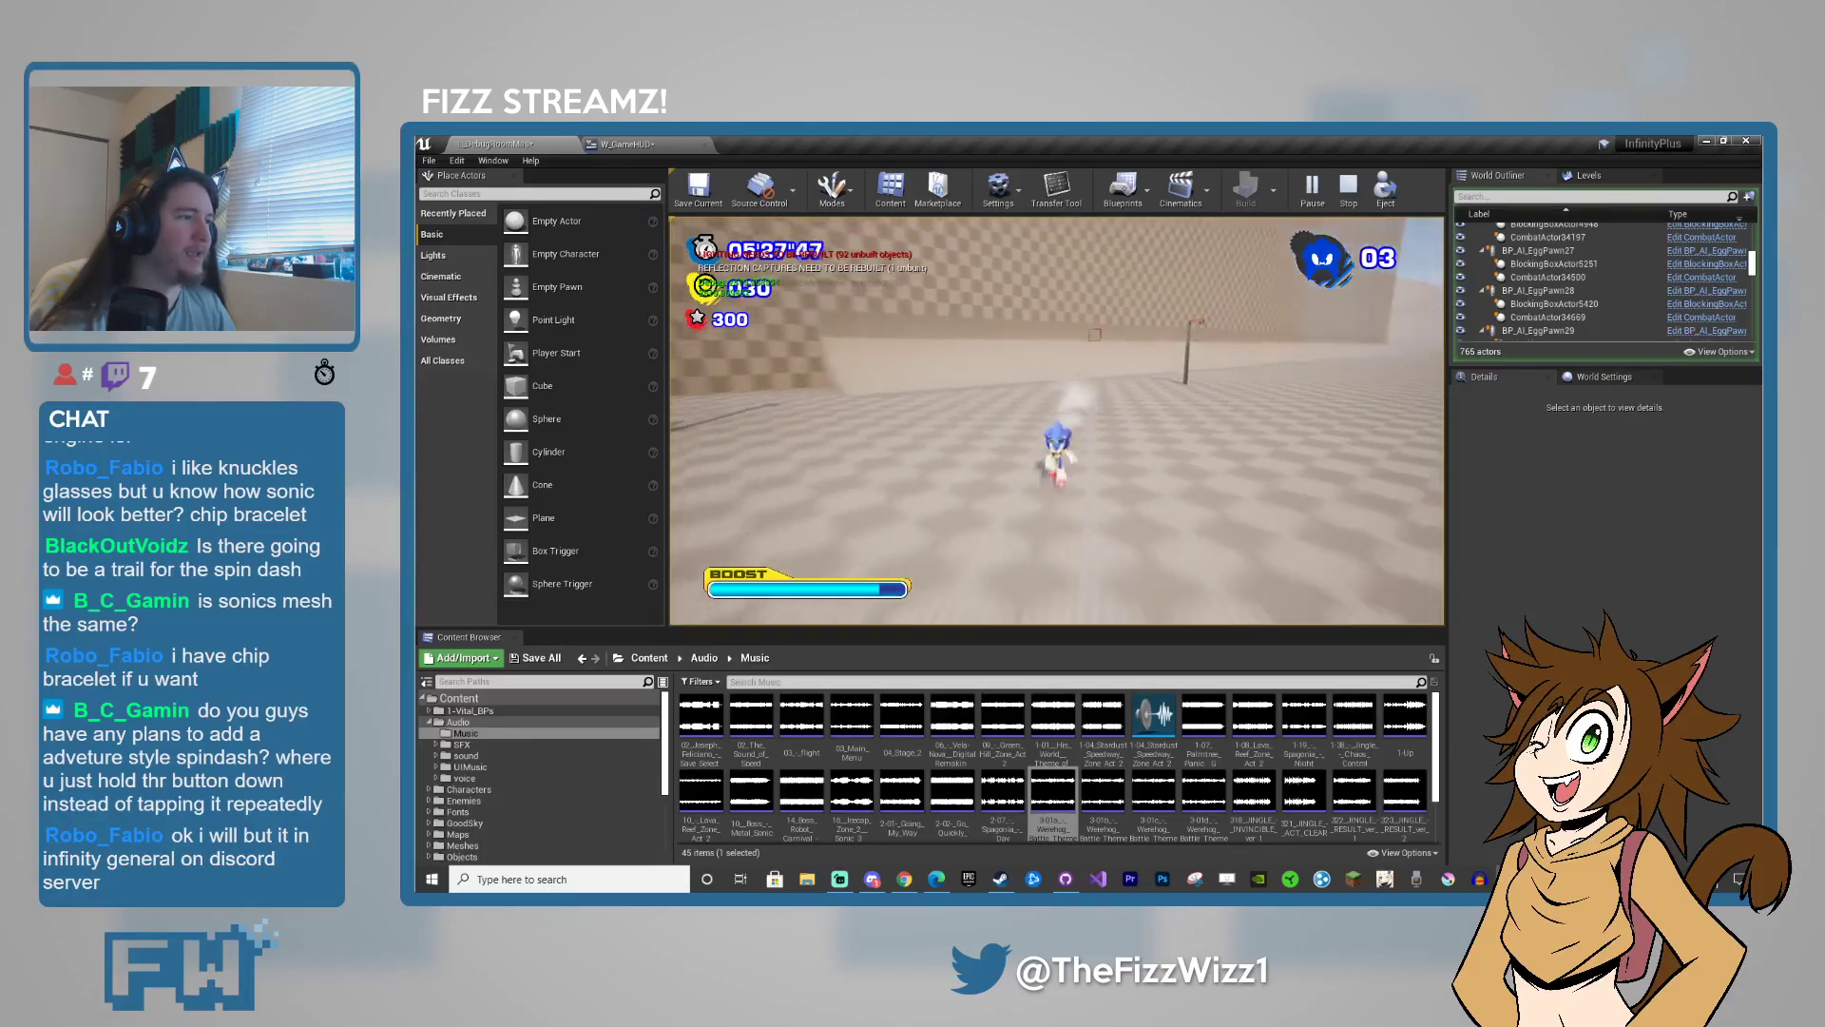
{"action": "key", "text": "Escape"}
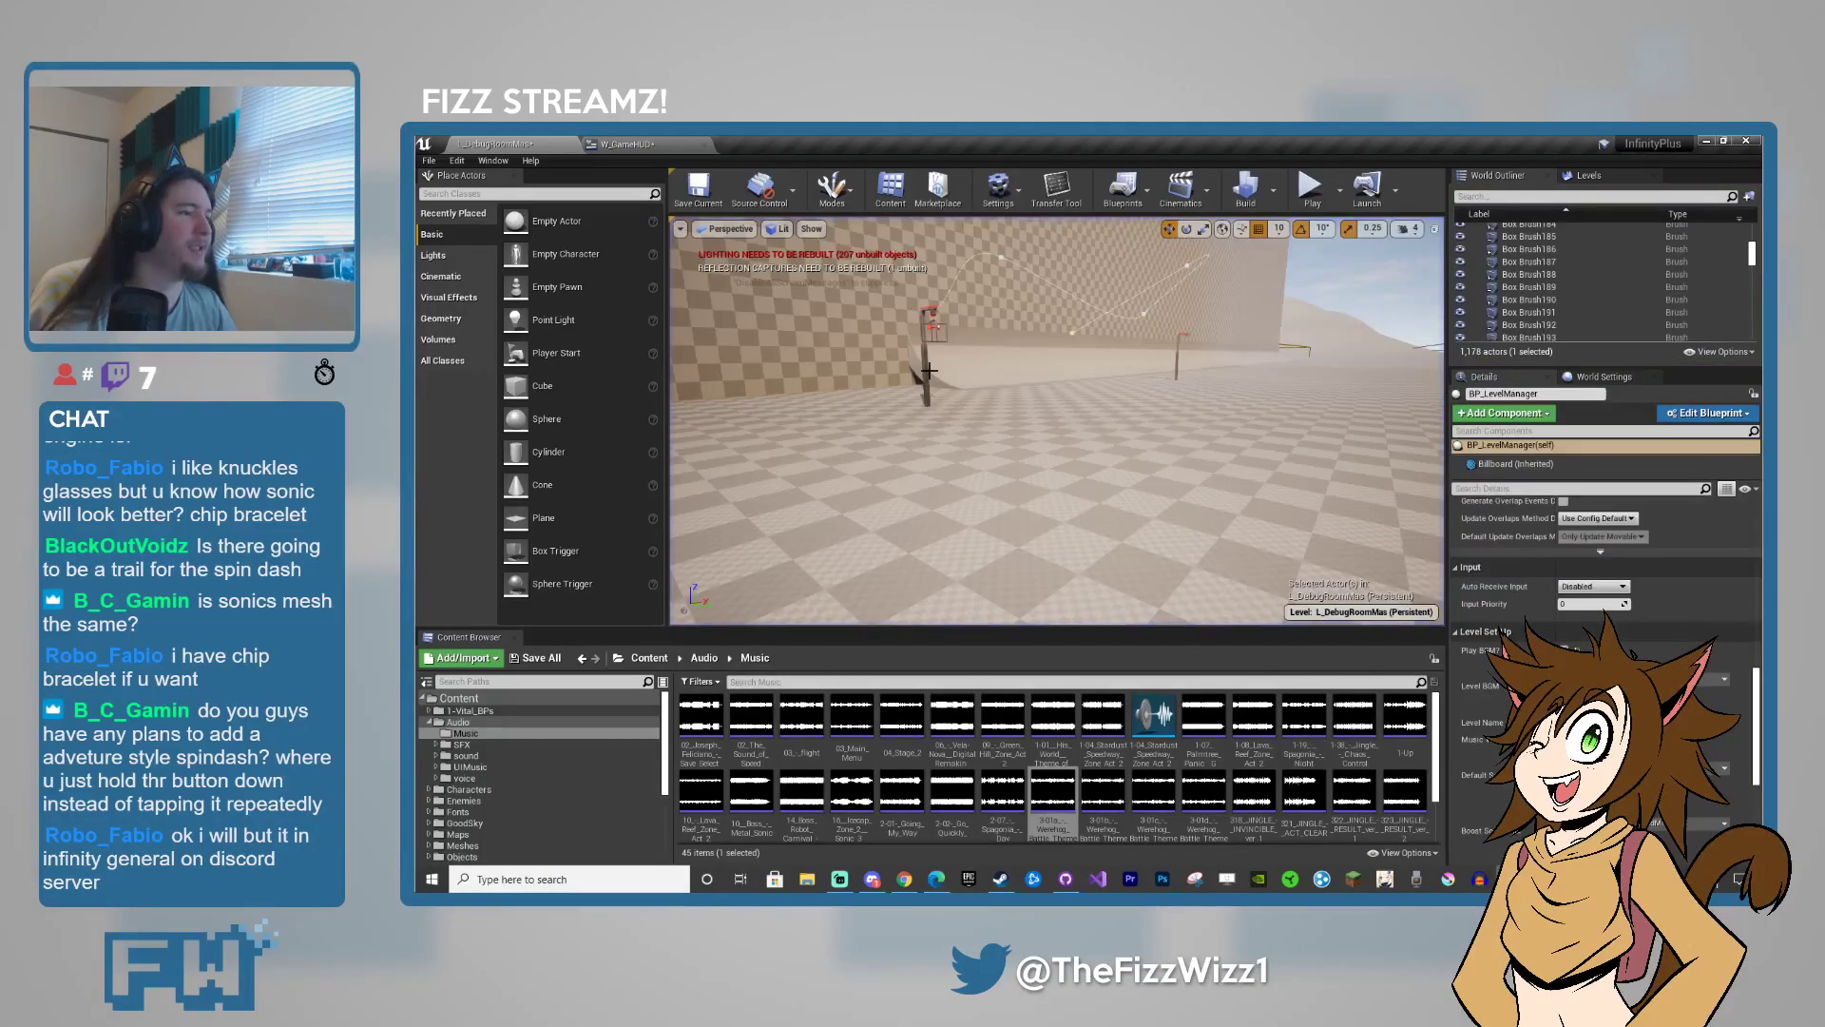
- Select the zipline on the beige checkered floor and extend its path by duplicating a spline point away from the white ramp
{"action": "left_click", "coordinate": [929, 371]}
{"action": "right_click_drag", "start_coordinate": [1096, 494], "coordinate": [875, 532]}
{"action": "key", "text": "s"}
{"action": "key", "text": "d"}
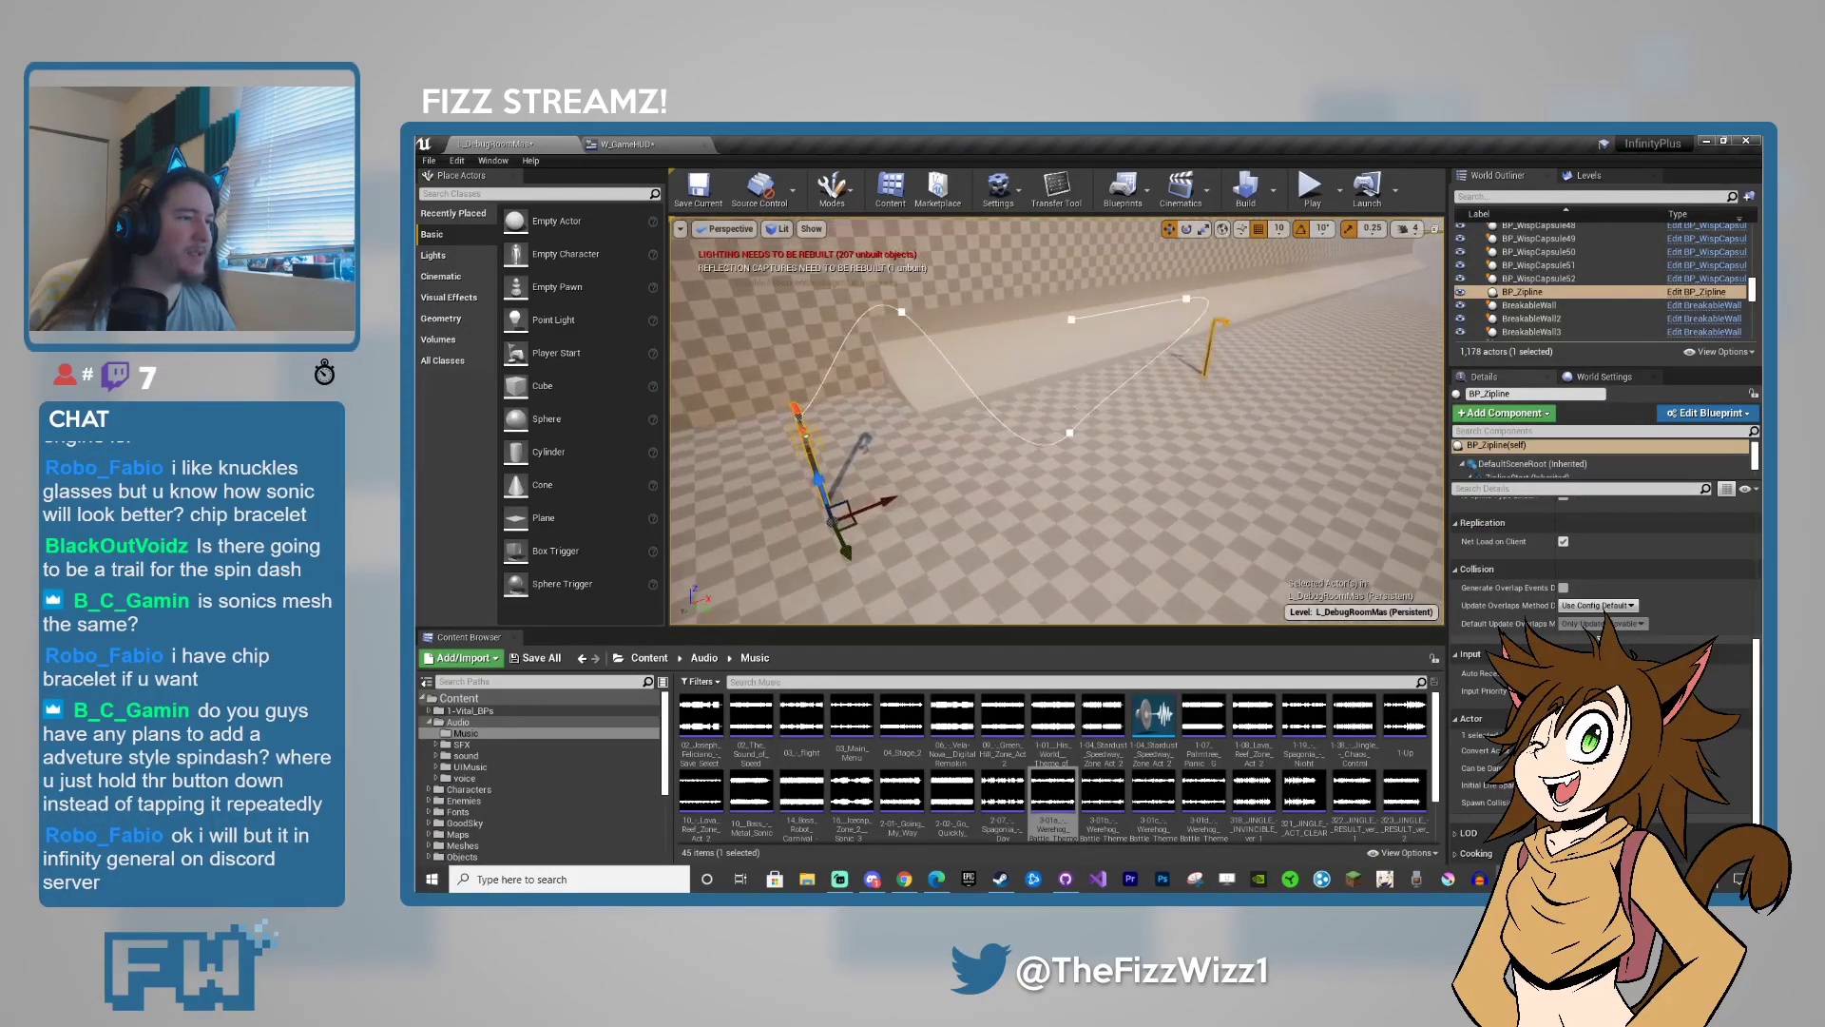
{"action": "right_click_drag", "start_coordinate": [1093, 373], "coordinate": [1156, 324]}
{"action": "left_click", "coordinate": [1102, 314]}
{"action": "mouse_move", "coordinate": [1129, 418]}
{"action": "right_mouse_down"}
{"action": "mouse_move", "coordinate": [1136, 532]}
{"action": "mouse_move", "coordinate": [1121, 437]}
{"action": "right_mouse_up"}
{"action": "key", "text": "s"}
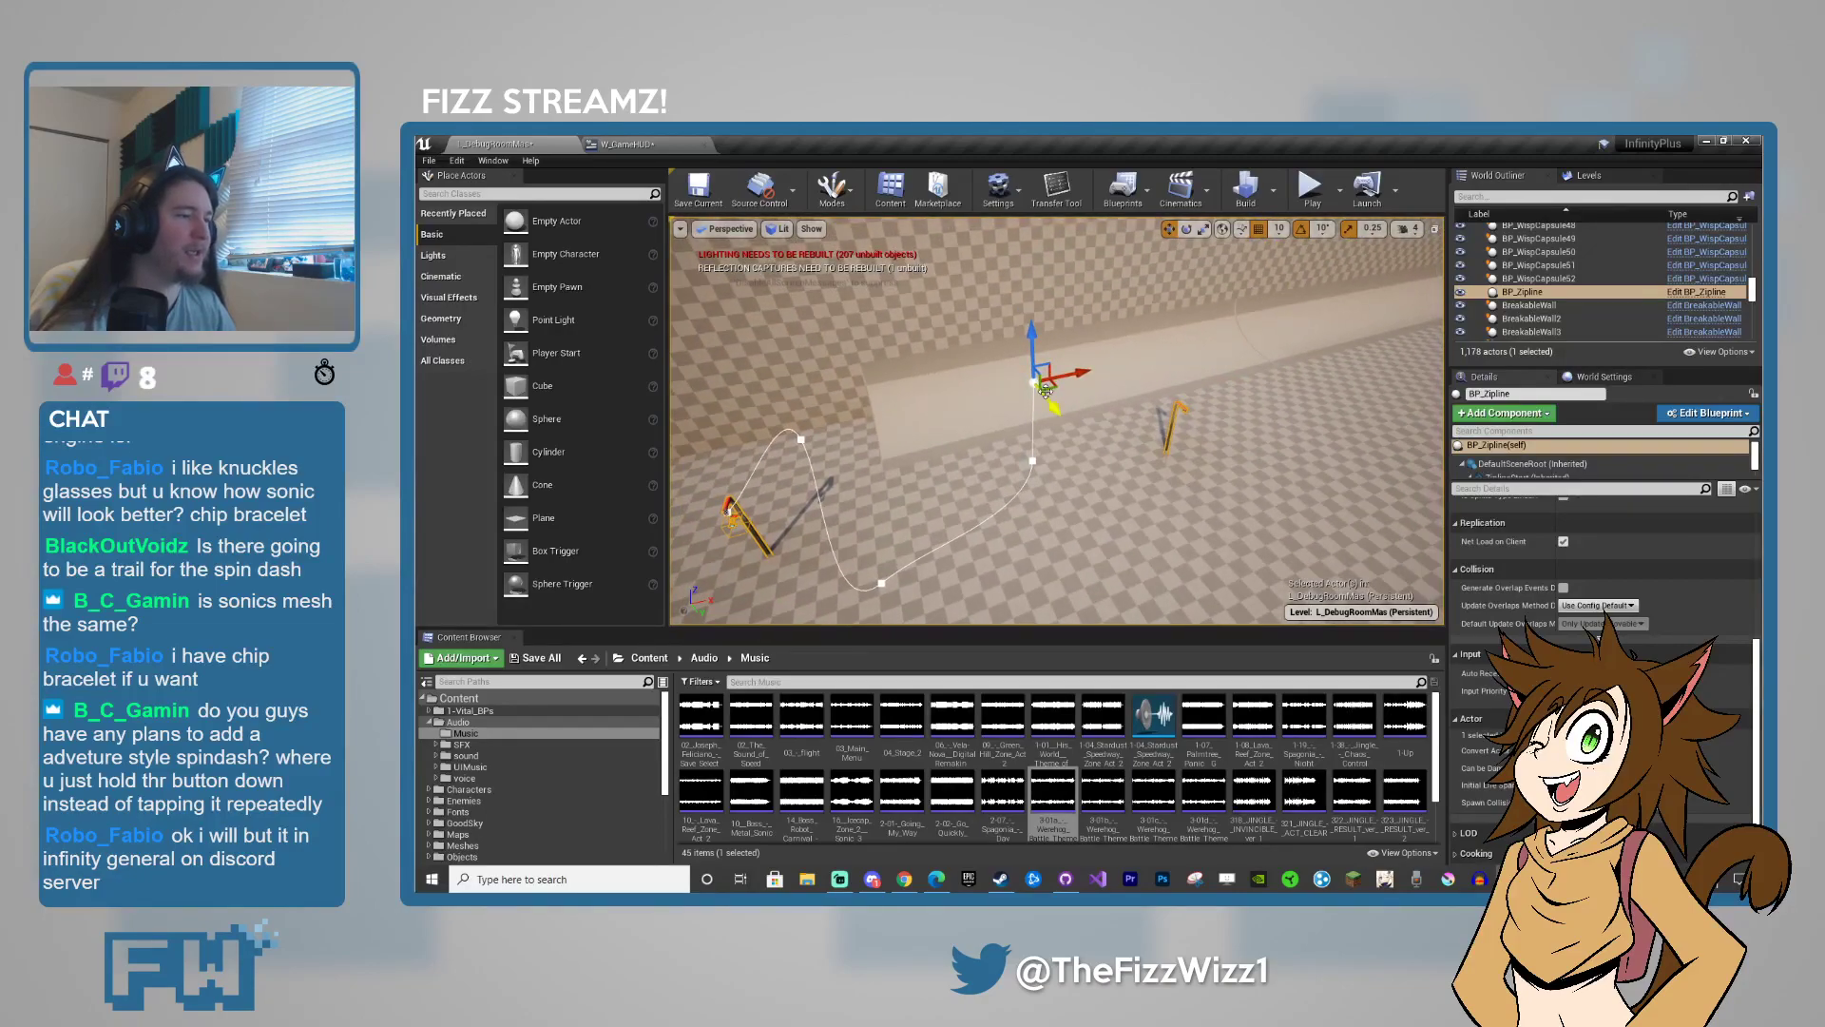
{"action": "left_click_drag", "start_coordinate": [1060, 388], "coordinate": [1397, 528], "text": "alt"}
{"action": "right_click_drag", "start_coordinate": [908, 465], "coordinate": [998, 521]}
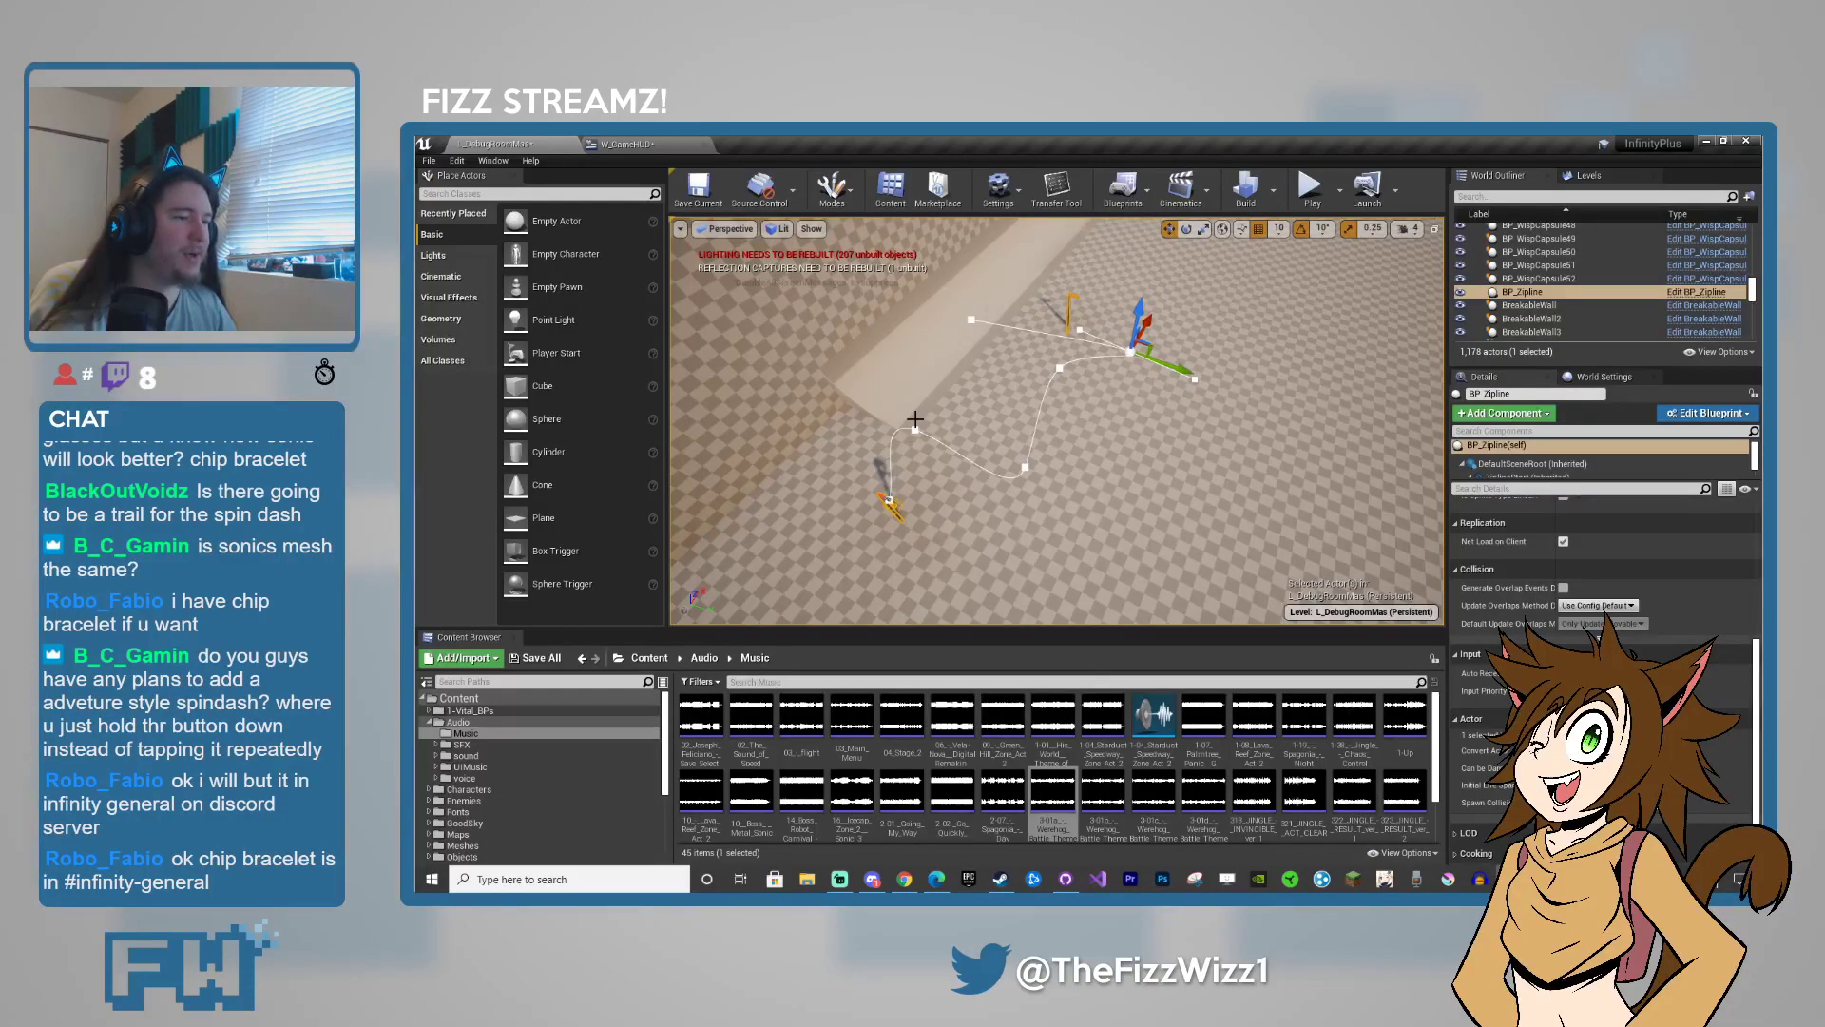
- Select the zipline's spline point over the white ramp, reselect the whole zipline, and examine its curved path between the two posts
{"action": "left_click", "coordinate": [971, 319]}
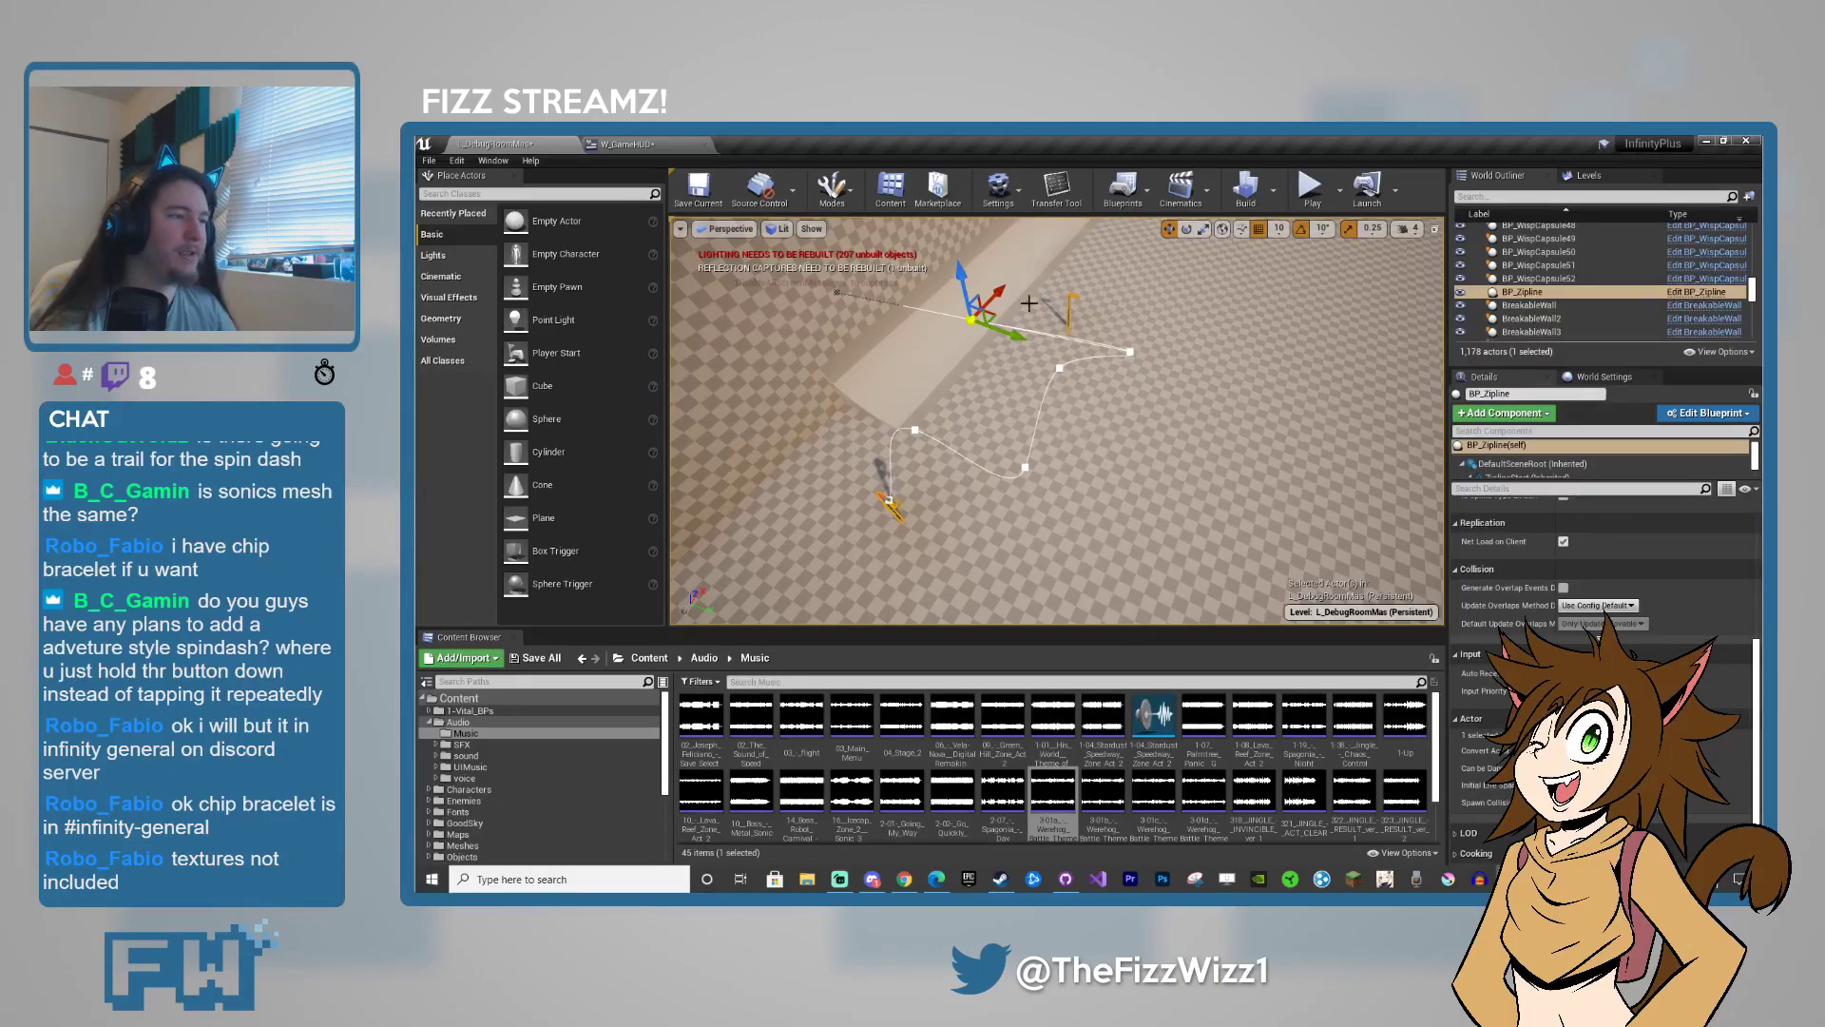
{"action": "right_click_drag", "start_coordinate": [1076, 297], "coordinate": [1052, 270]}
{"action": "key", "text": "w"}
{"action": "right_click_drag", "start_coordinate": [1100, 405], "coordinate": [1102, 408]}
{"action": "right_click_drag", "start_coordinate": [988, 481], "coordinate": [988, 481]}
{"action": "scroll", "coordinate": [1556, 640], "scroll_direction": "up", "scroll_amount": 5}
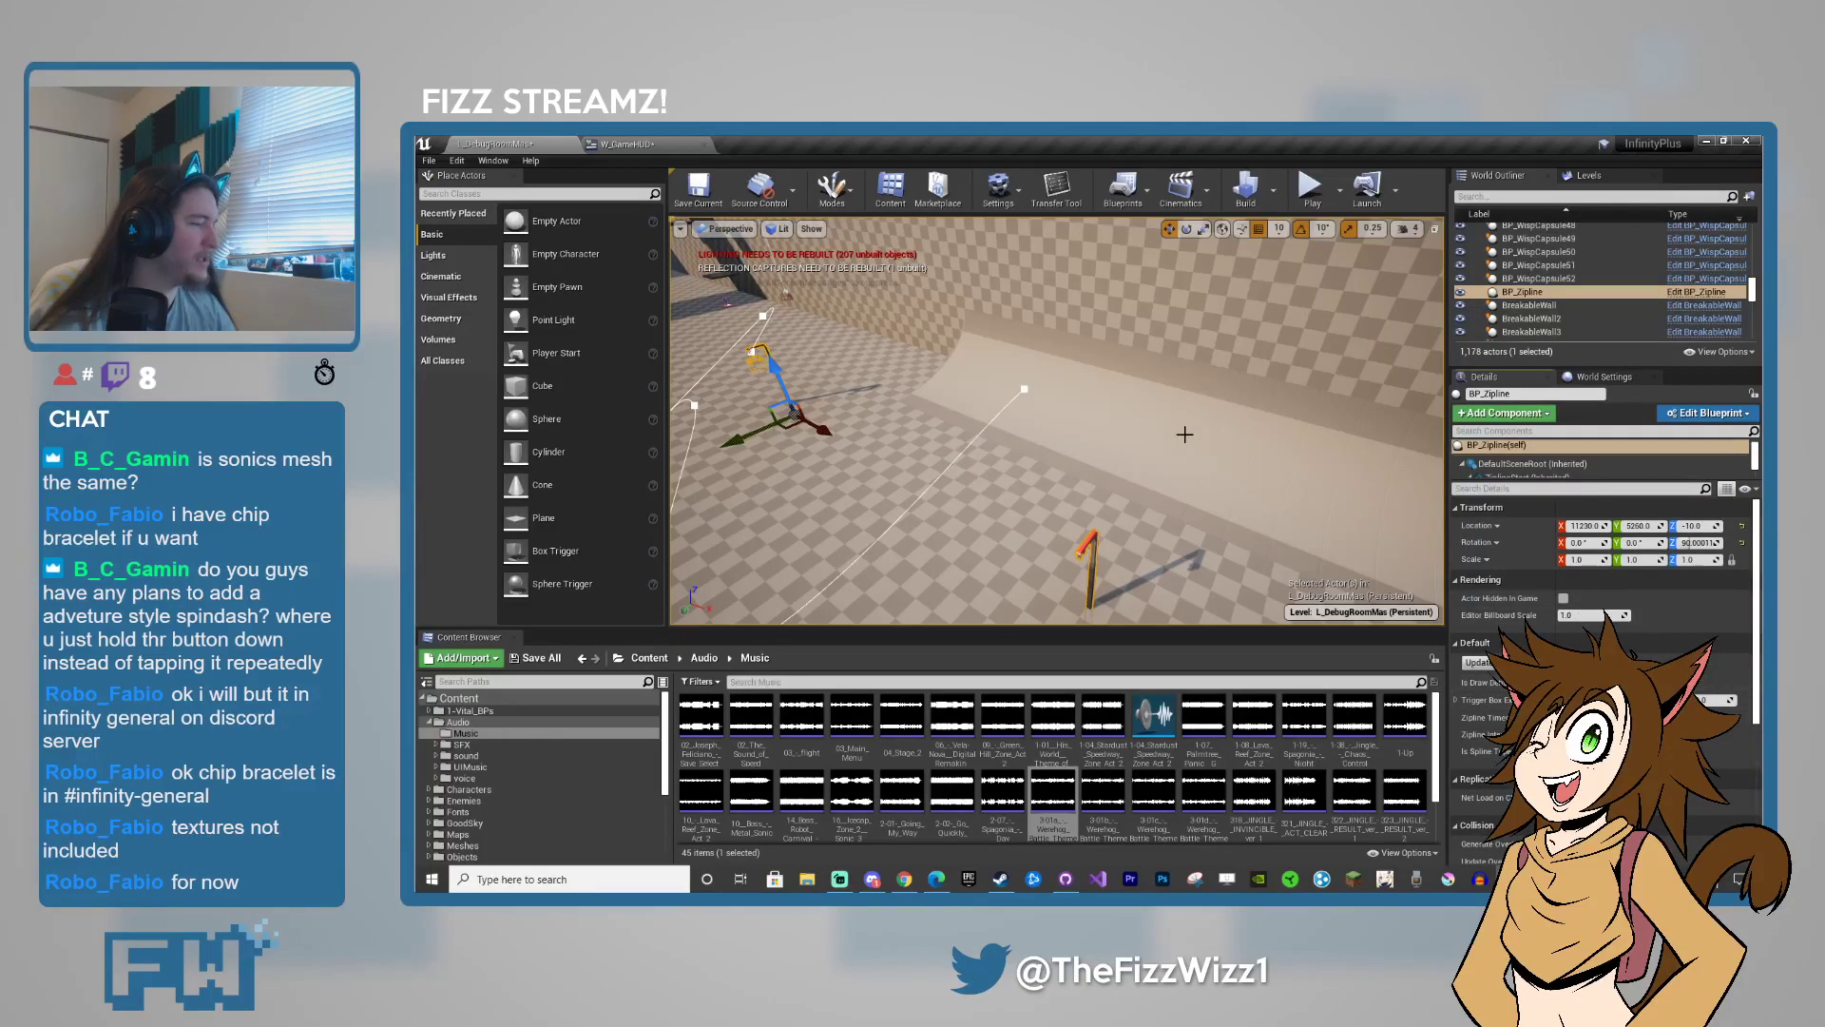
{"action": "right_click_drag", "start_coordinate": [1004, 421], "coordinate": [1004, 421]}
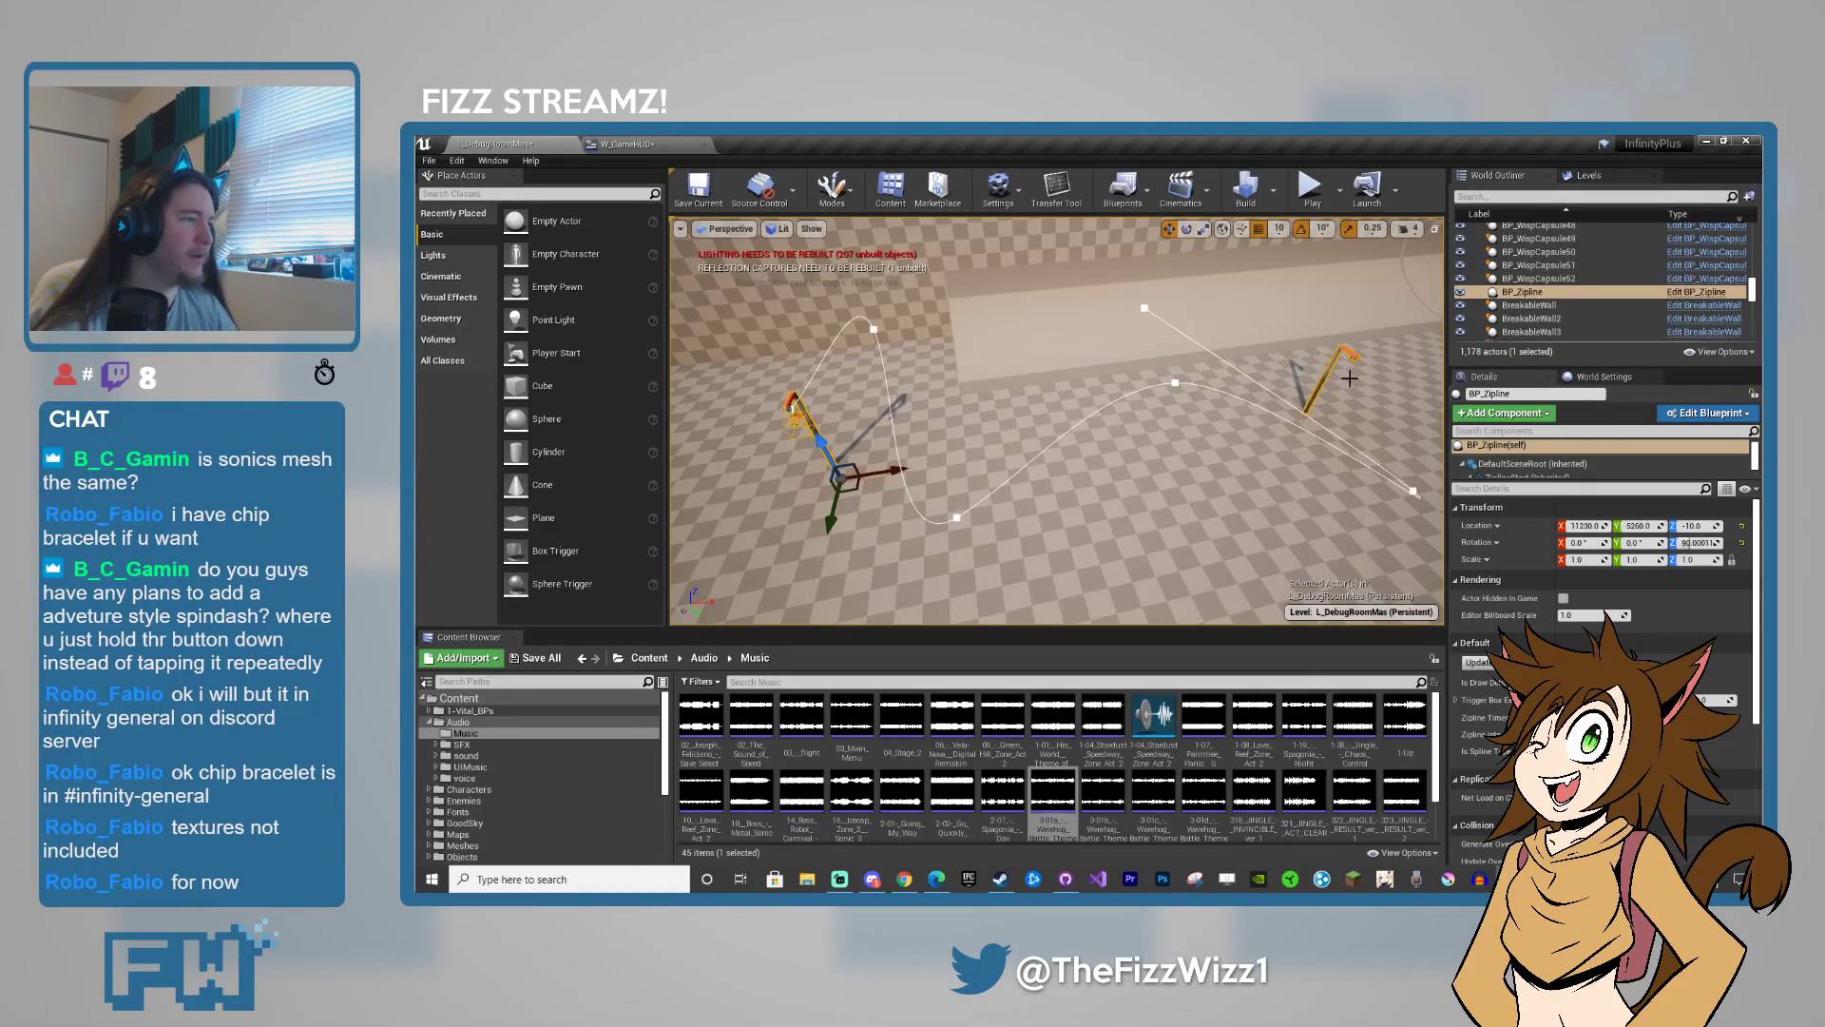
- Playtest the extended zipline with Sonic and end the session beside its starting post
{"action": "left_click", "coordinate": [1314, 195]}
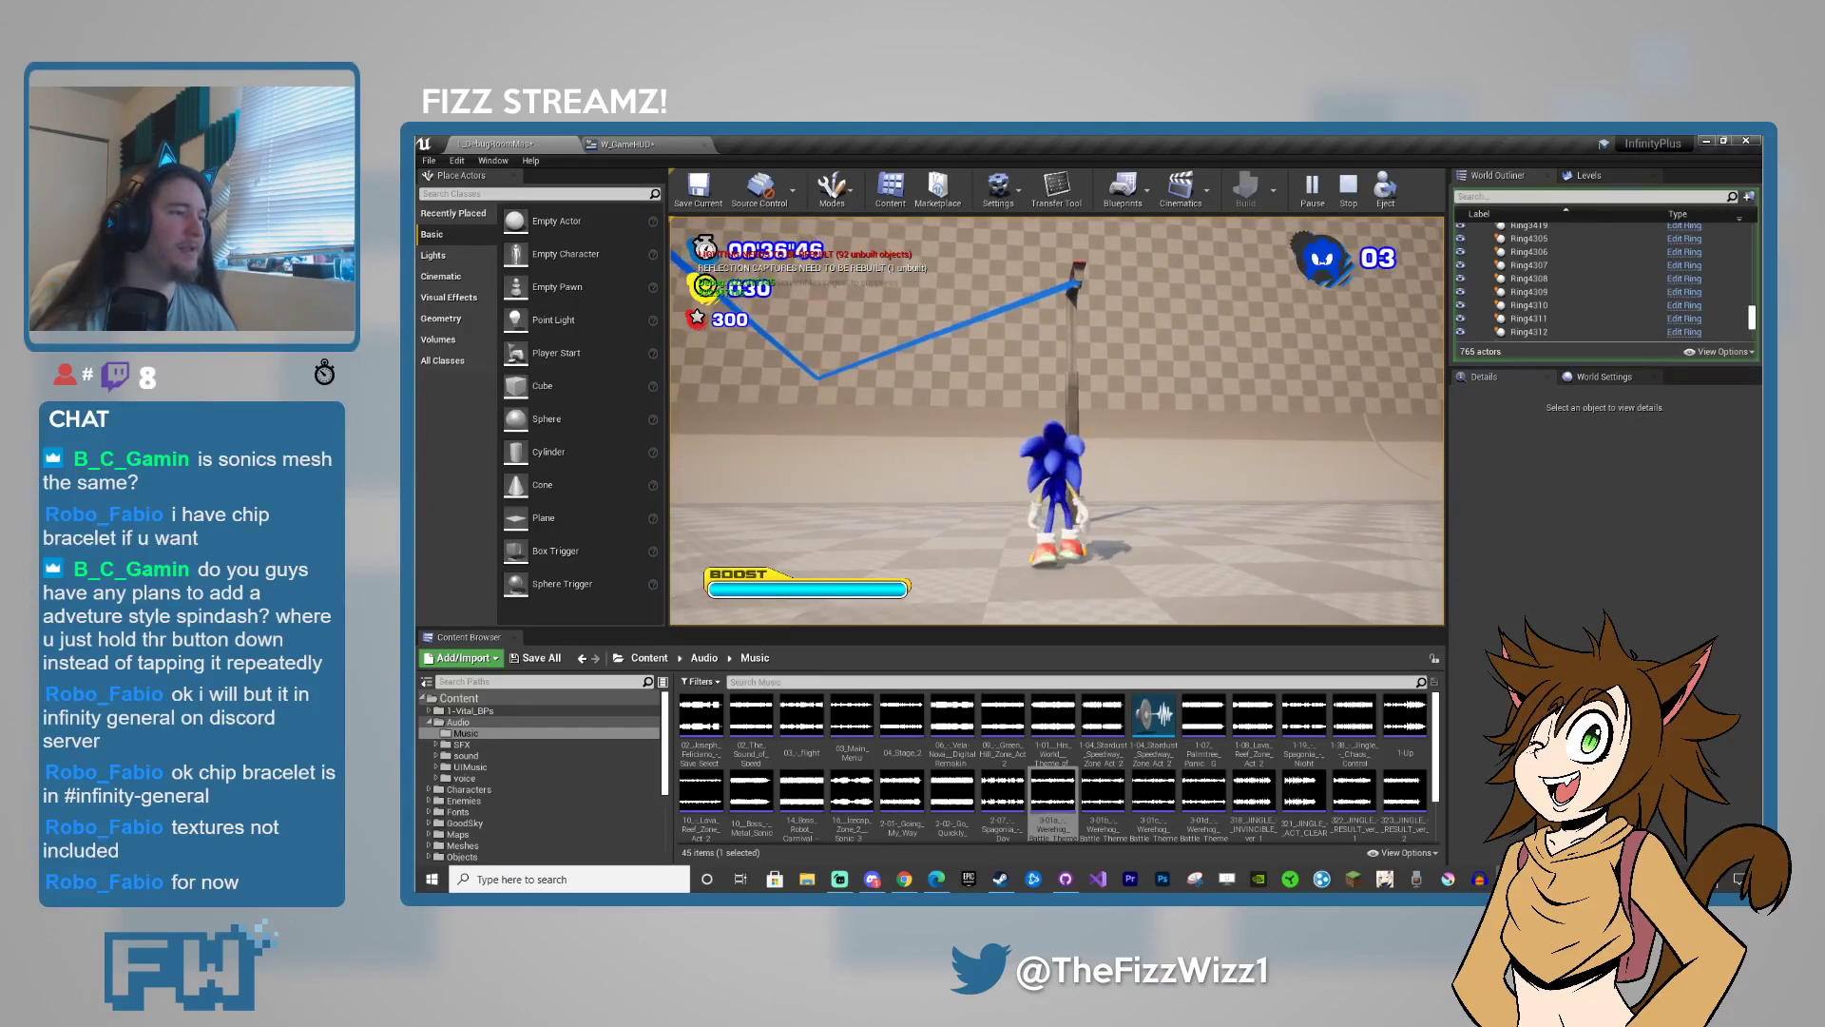
{"action": "key", "text": "s"}
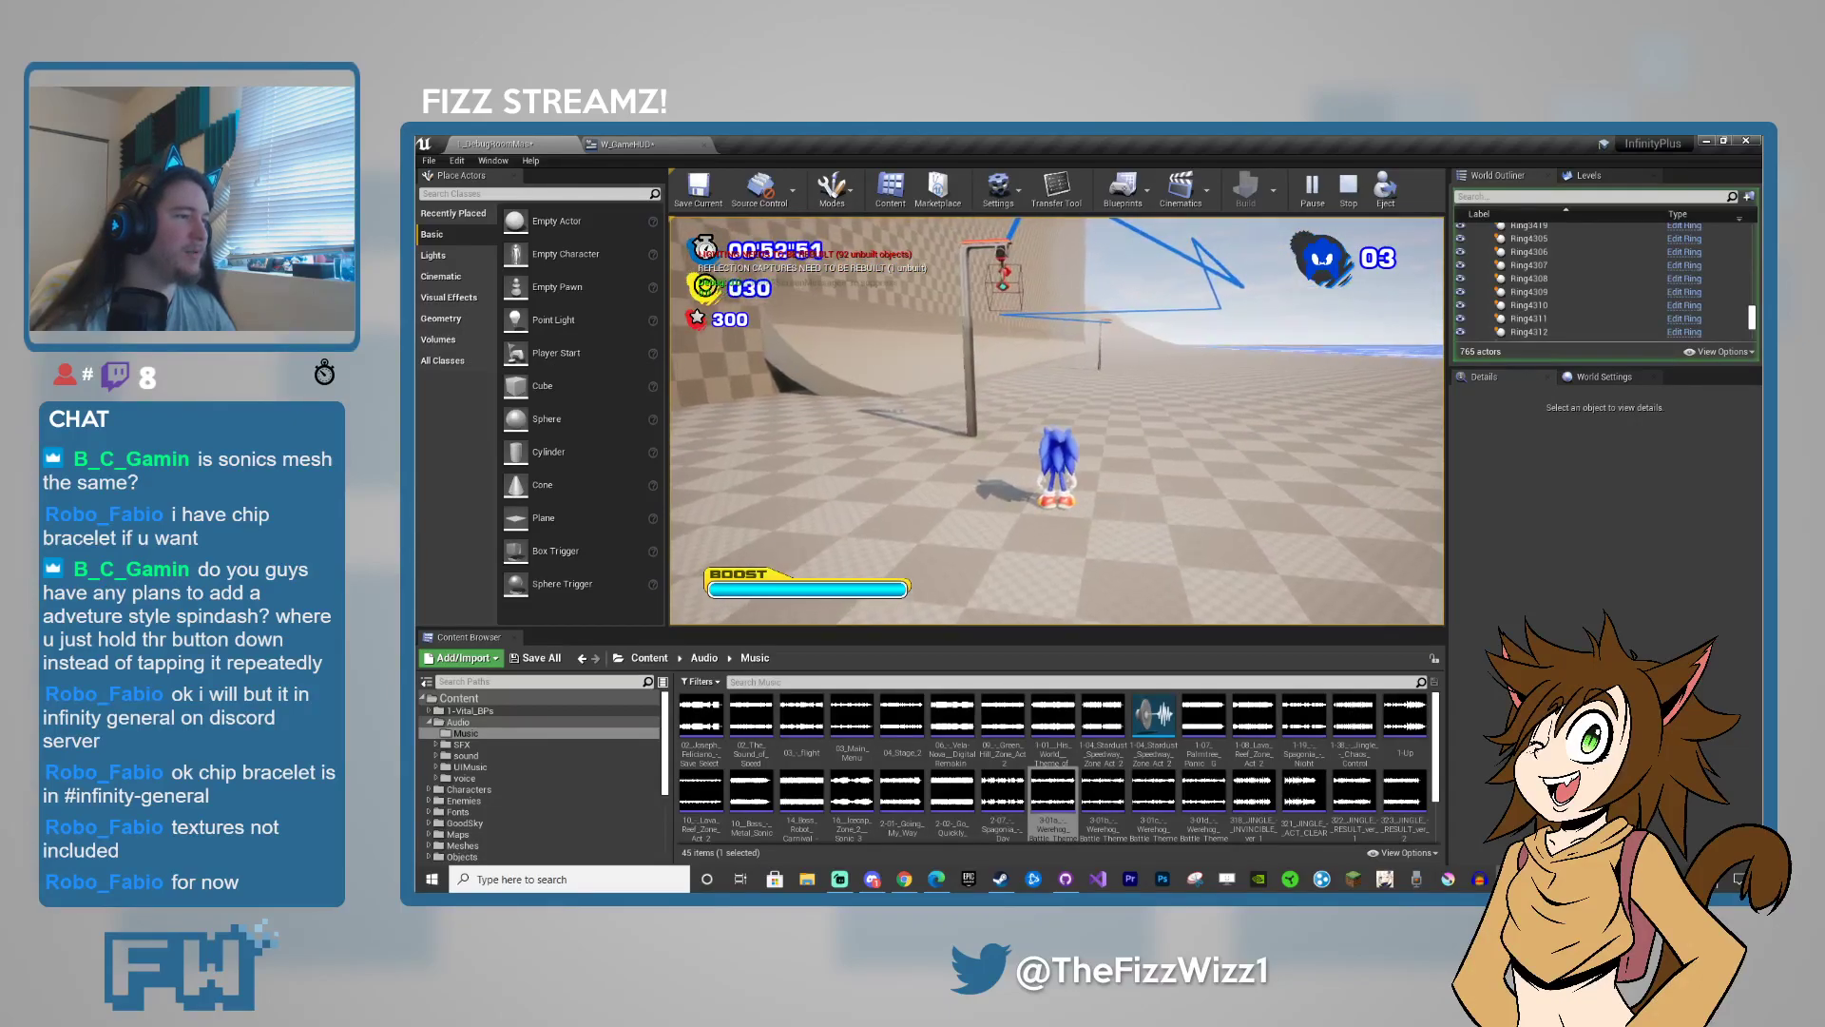
{"action": "key", "text": "Escape"}
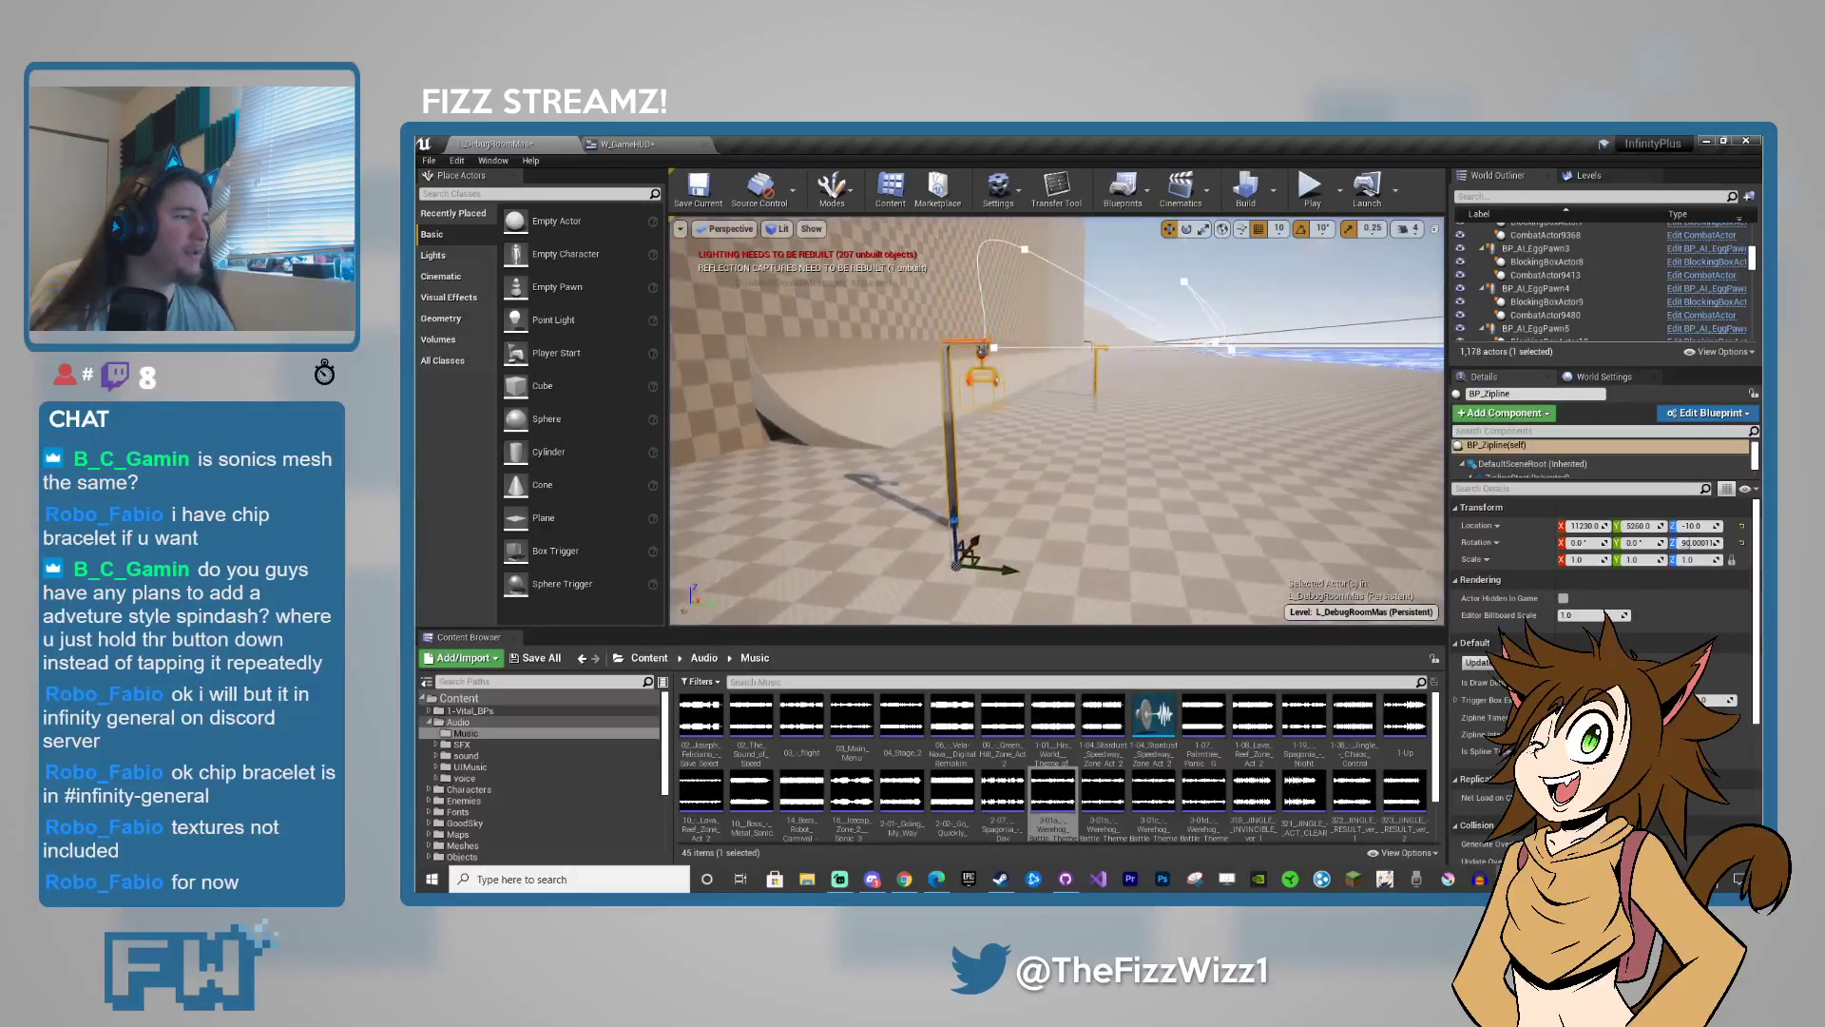
- Switch the zipline's spline from curved to straight segments and update the zipline
{"action": "right_click_drag", "start_coordinate": [1118, 396], "coordinate": [1220, 487]}
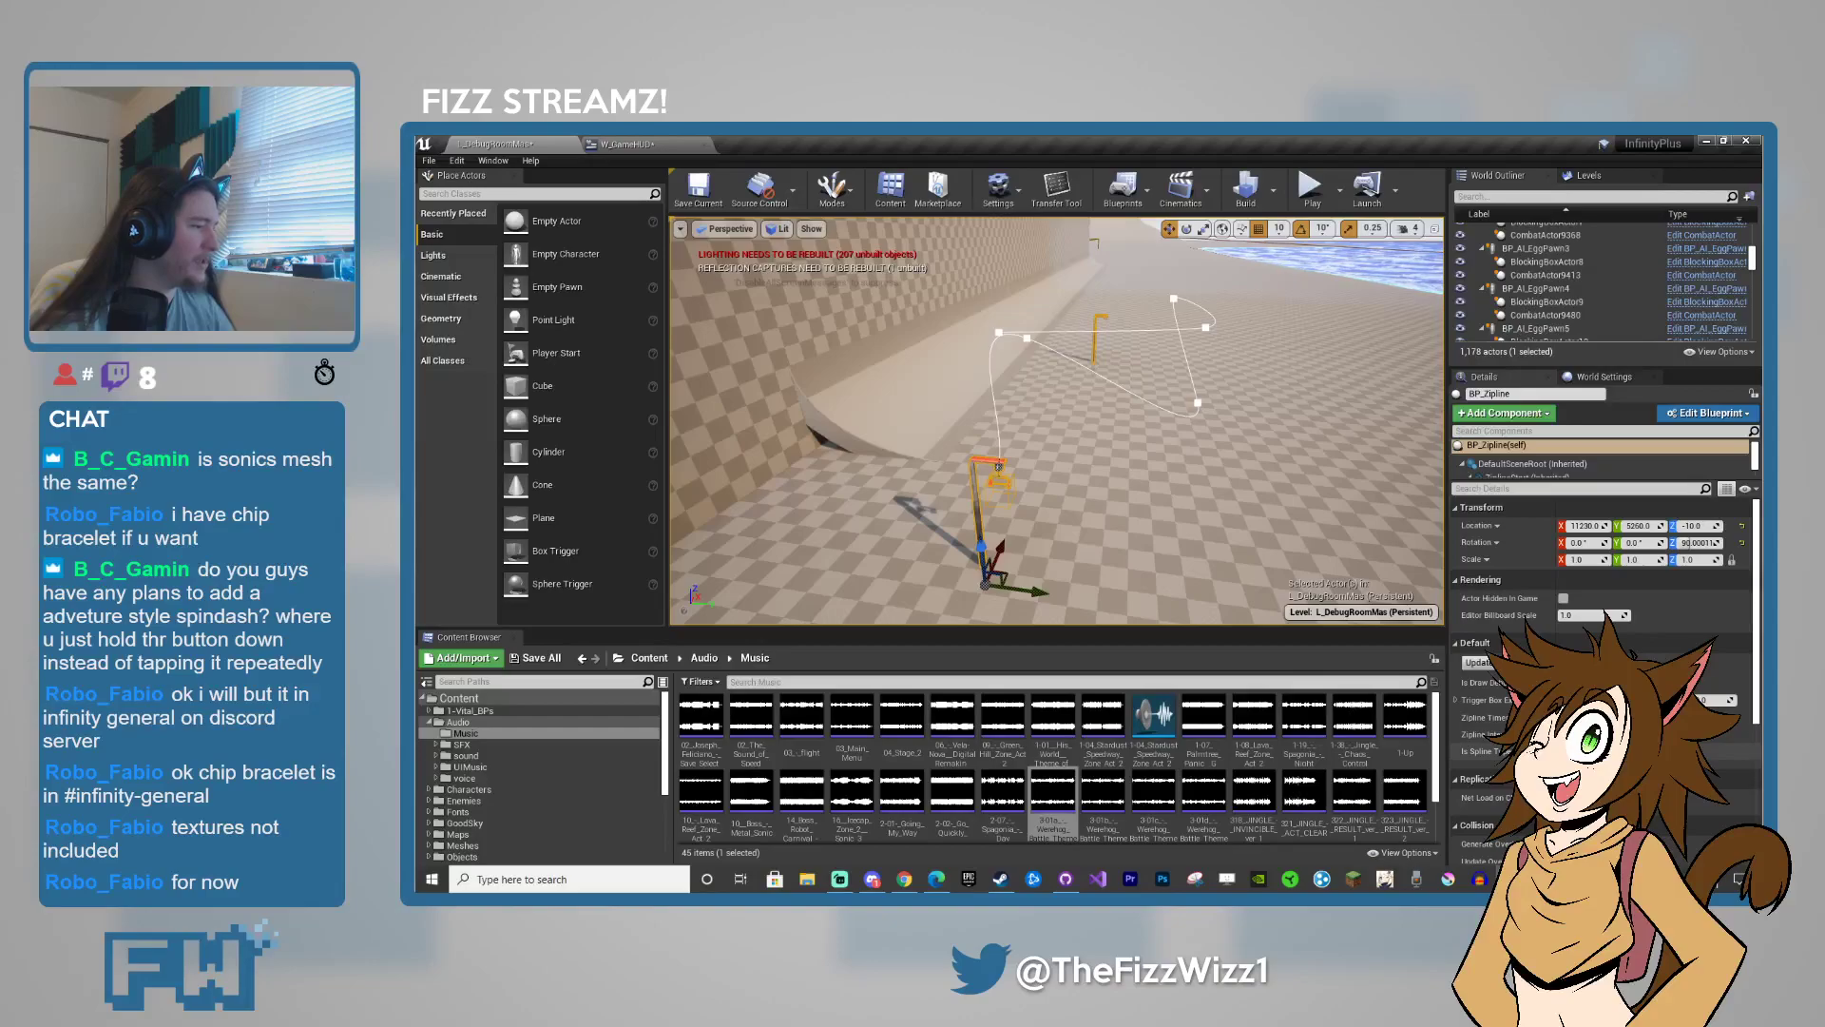
{"action": "left_click", "coordinate": [1563, 751]}
{"action": "left_click", "coordinate": [1504, 662]}
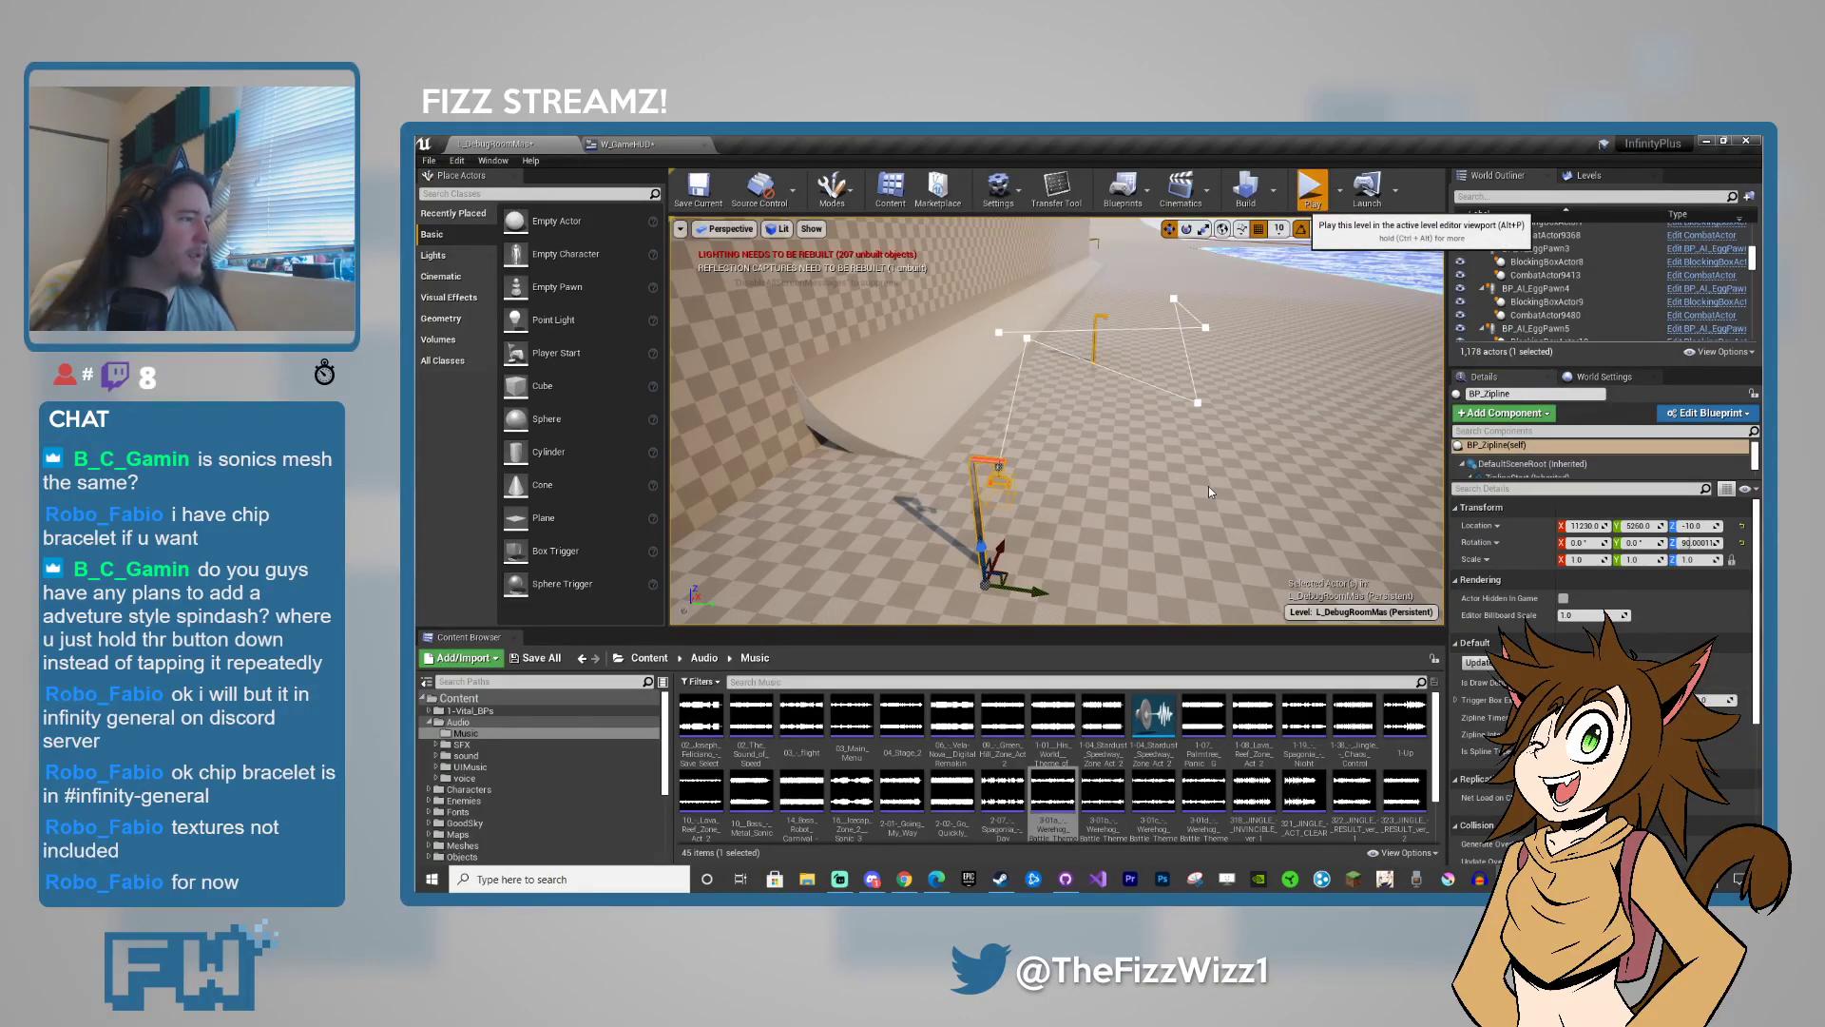
- Playtest the area around the straight-segment zipline, start another session to take Sonic to the pulley at the grass platform's edge, and end it
{"action": "key", "text": "alt+p"}
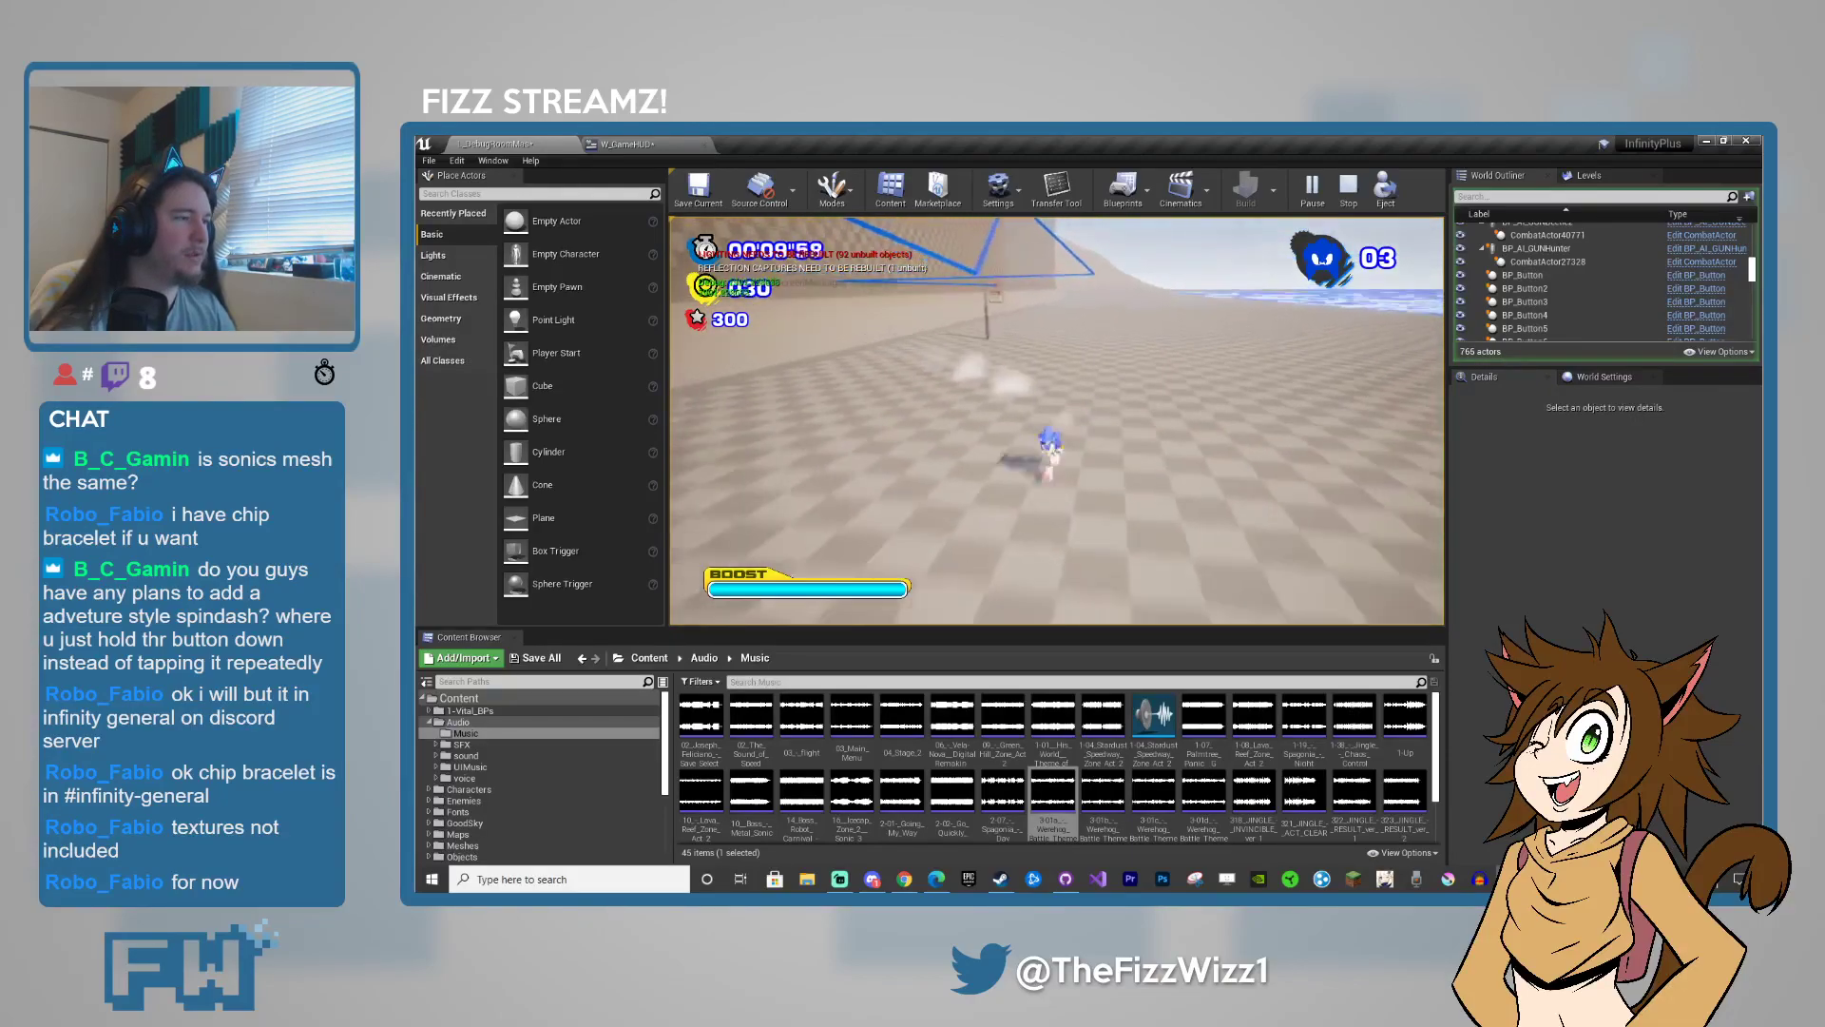
{"action": "key", "text": "Escape"}
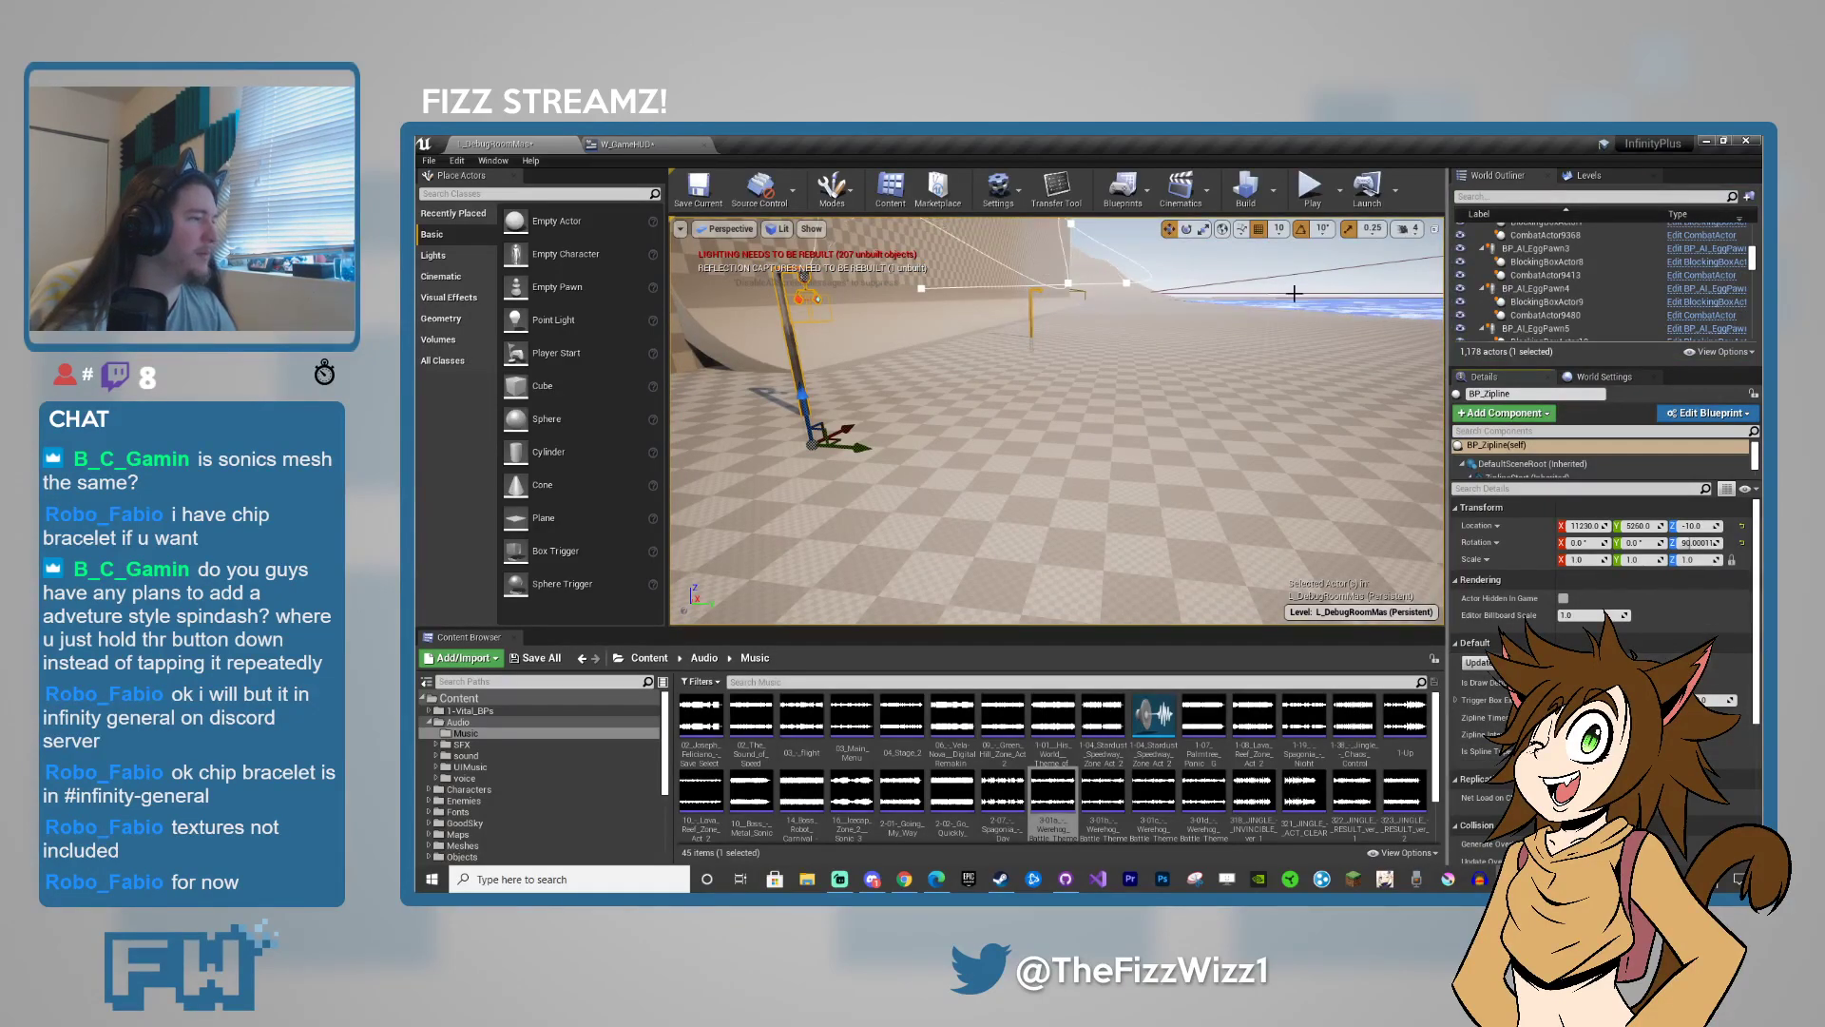
{"action": "key", "text": "alt+p"}
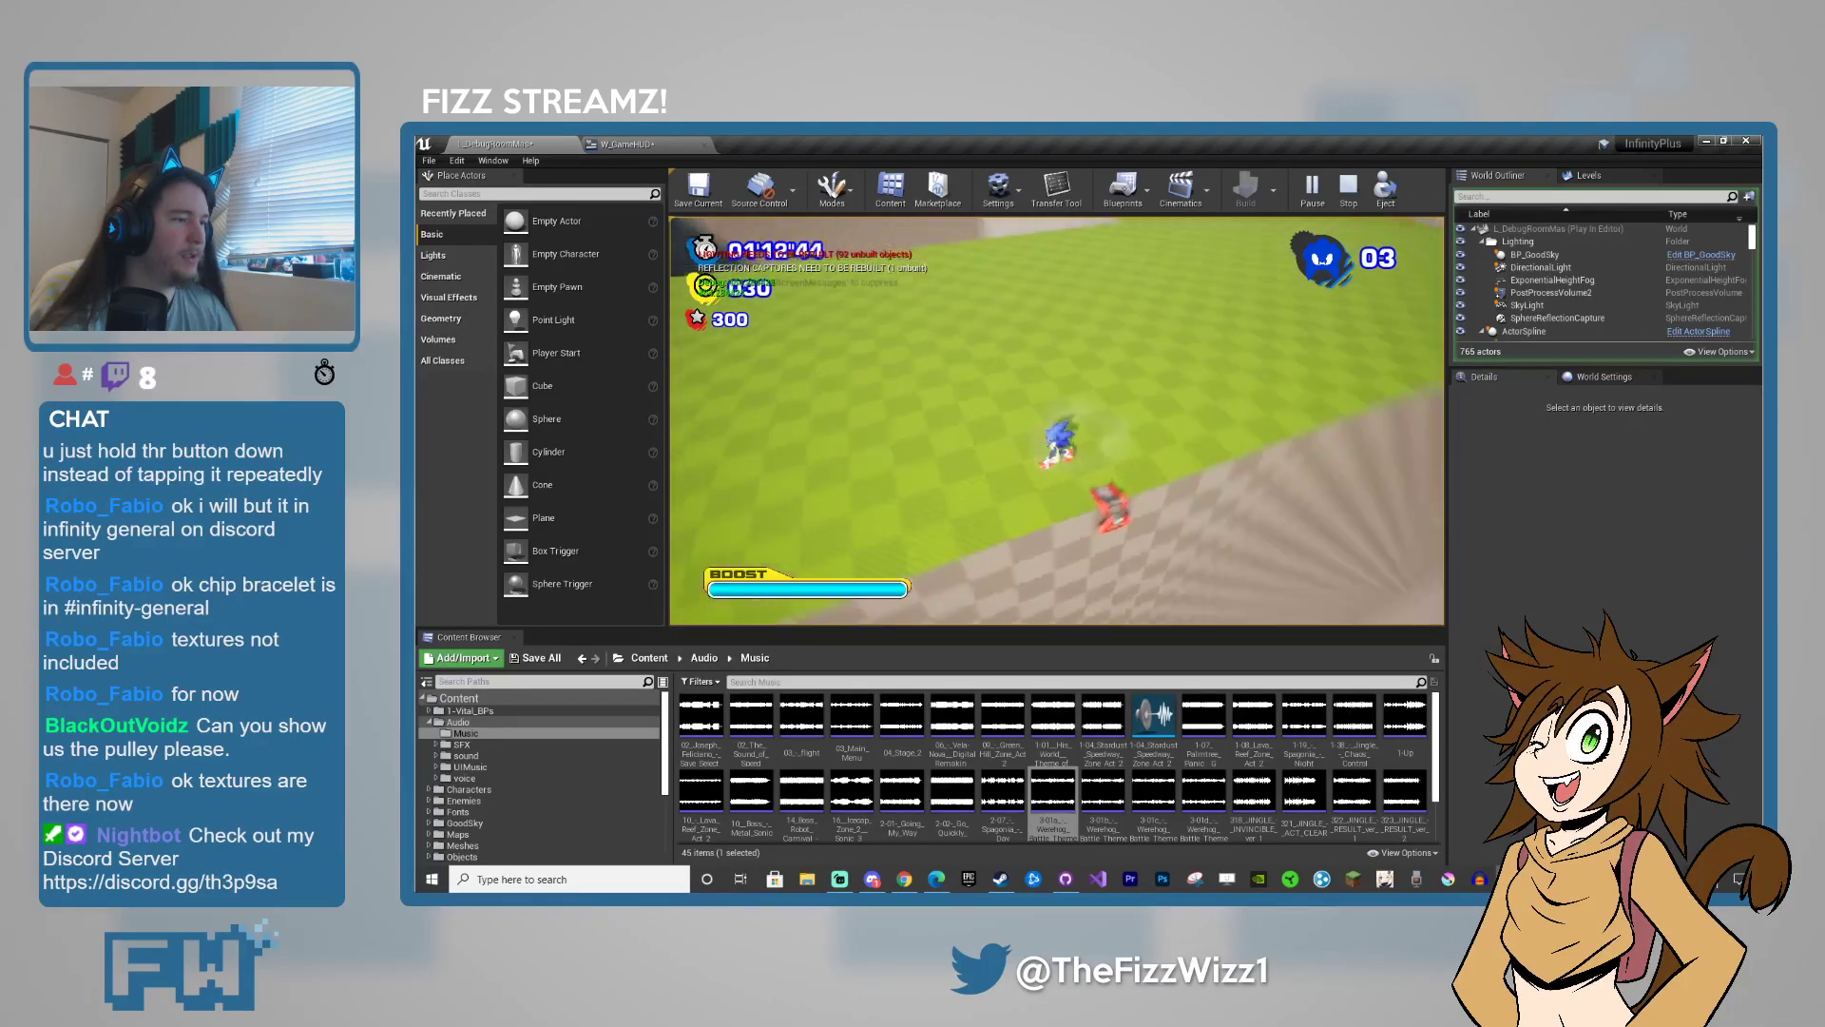
{"action": "key", "text": "Escape"}
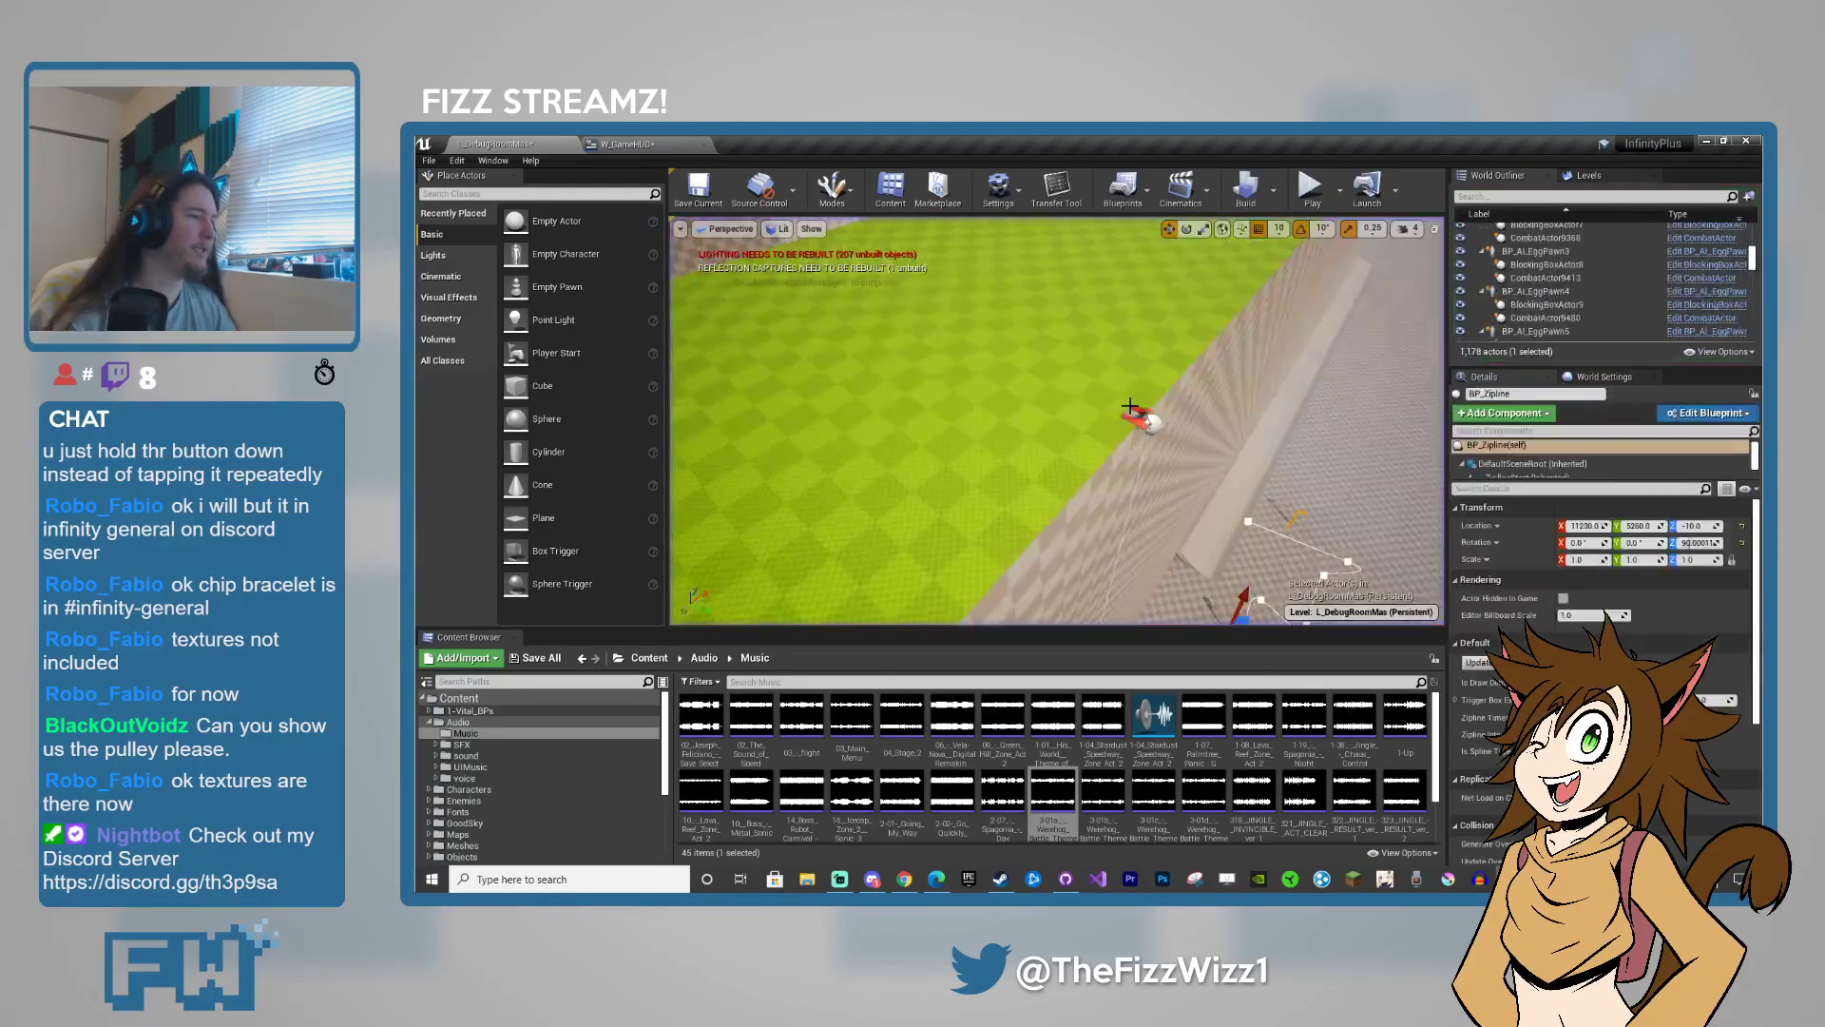
- Select the pulley at the edge of the grass platform and examine its cable along the checkered wall and its top anchor
{"action": "right_click_drag", "start_coordinate": [1057, 420], "coordinate": [1038, 365]}
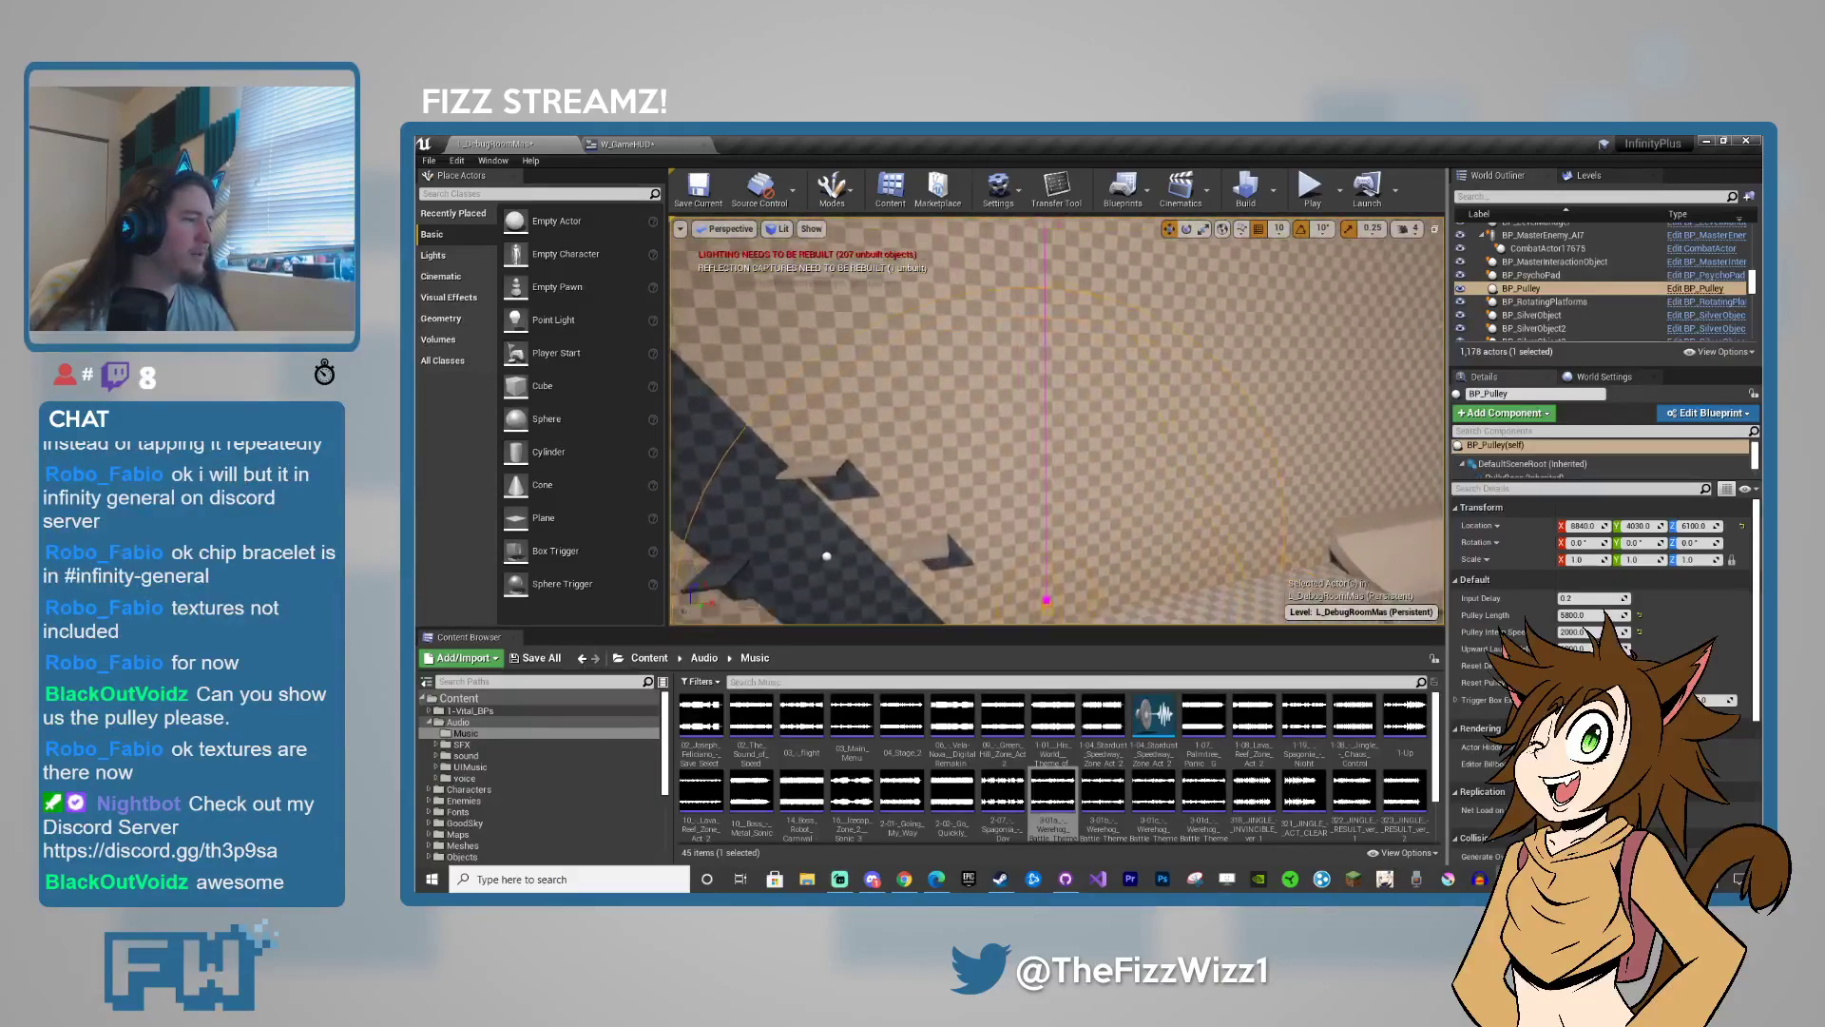
{"action": "right_click_drag", "start_coordinate": [1038, 366], "coordinate": [1038, 356]}
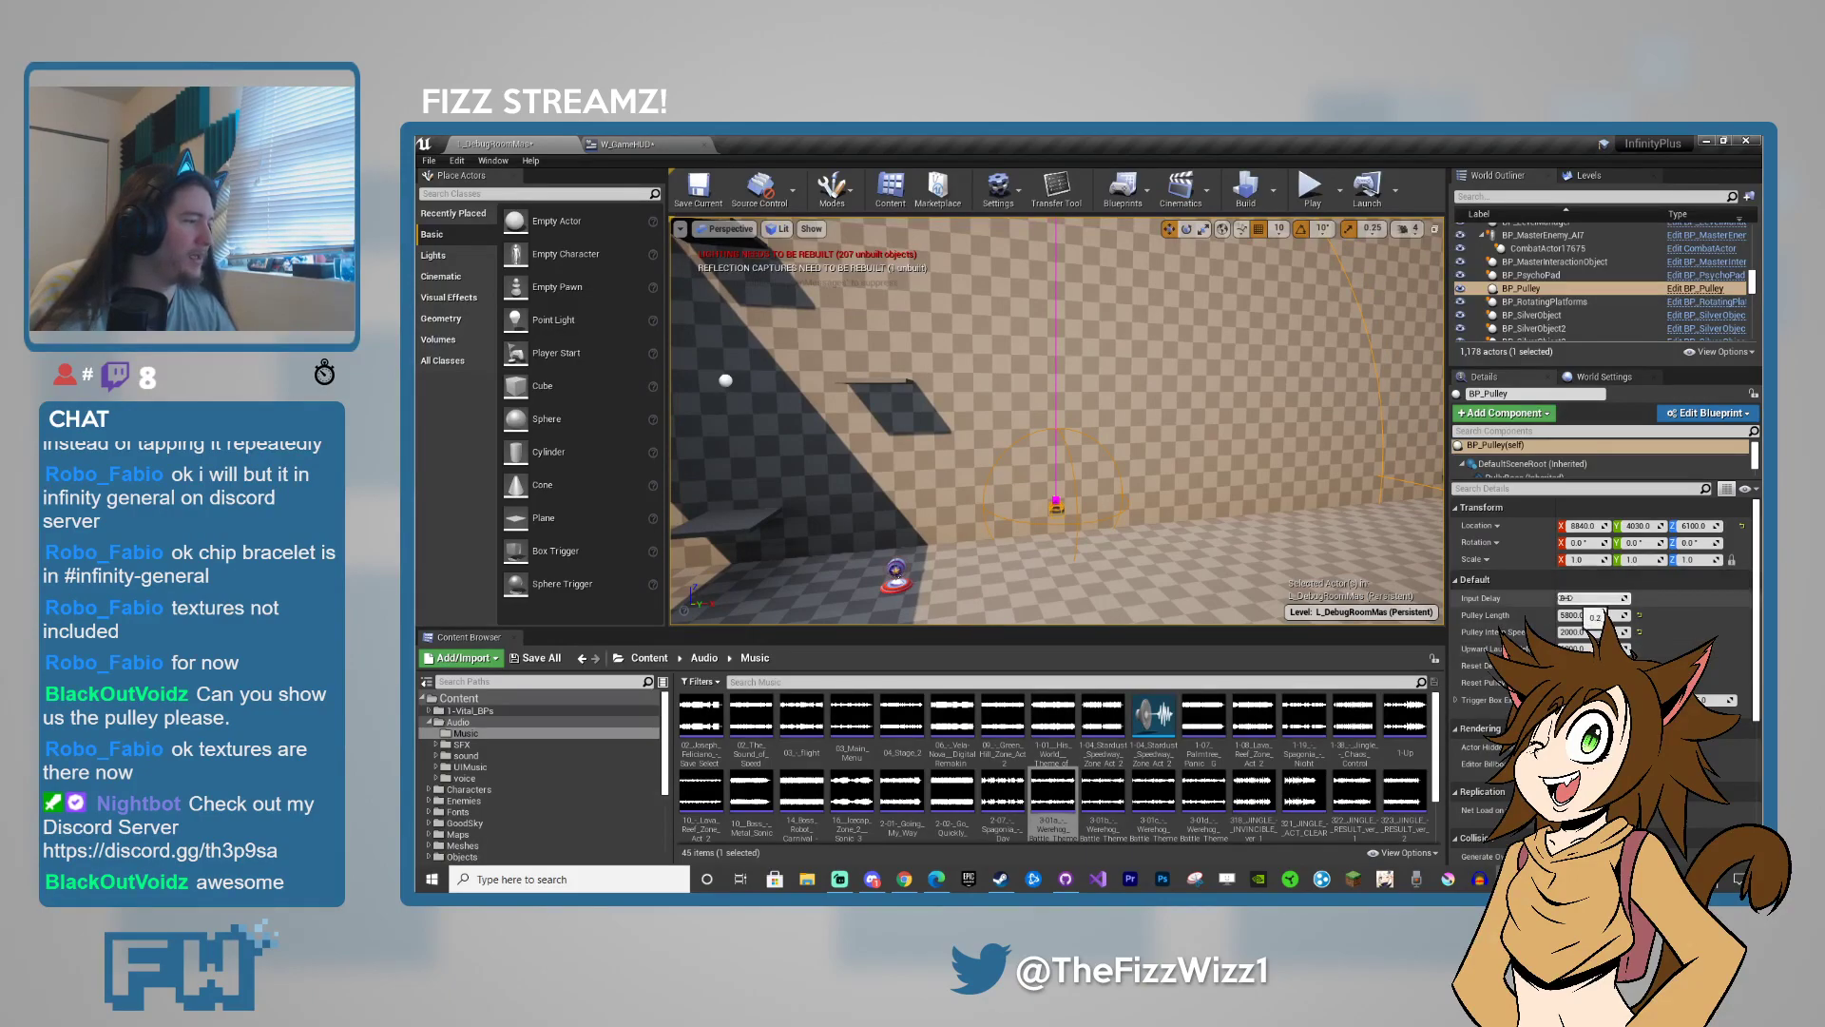
{"action": "mouse_move", "coordinate": [1096, 607]}
{"action": "right_mouse_down"}
{"action": "mouse_move", "coordinate": [1096, 552]}
{"action": "mouse_move", "coordinate": [1096, 607]}
{"action": "right_mouse_up"}
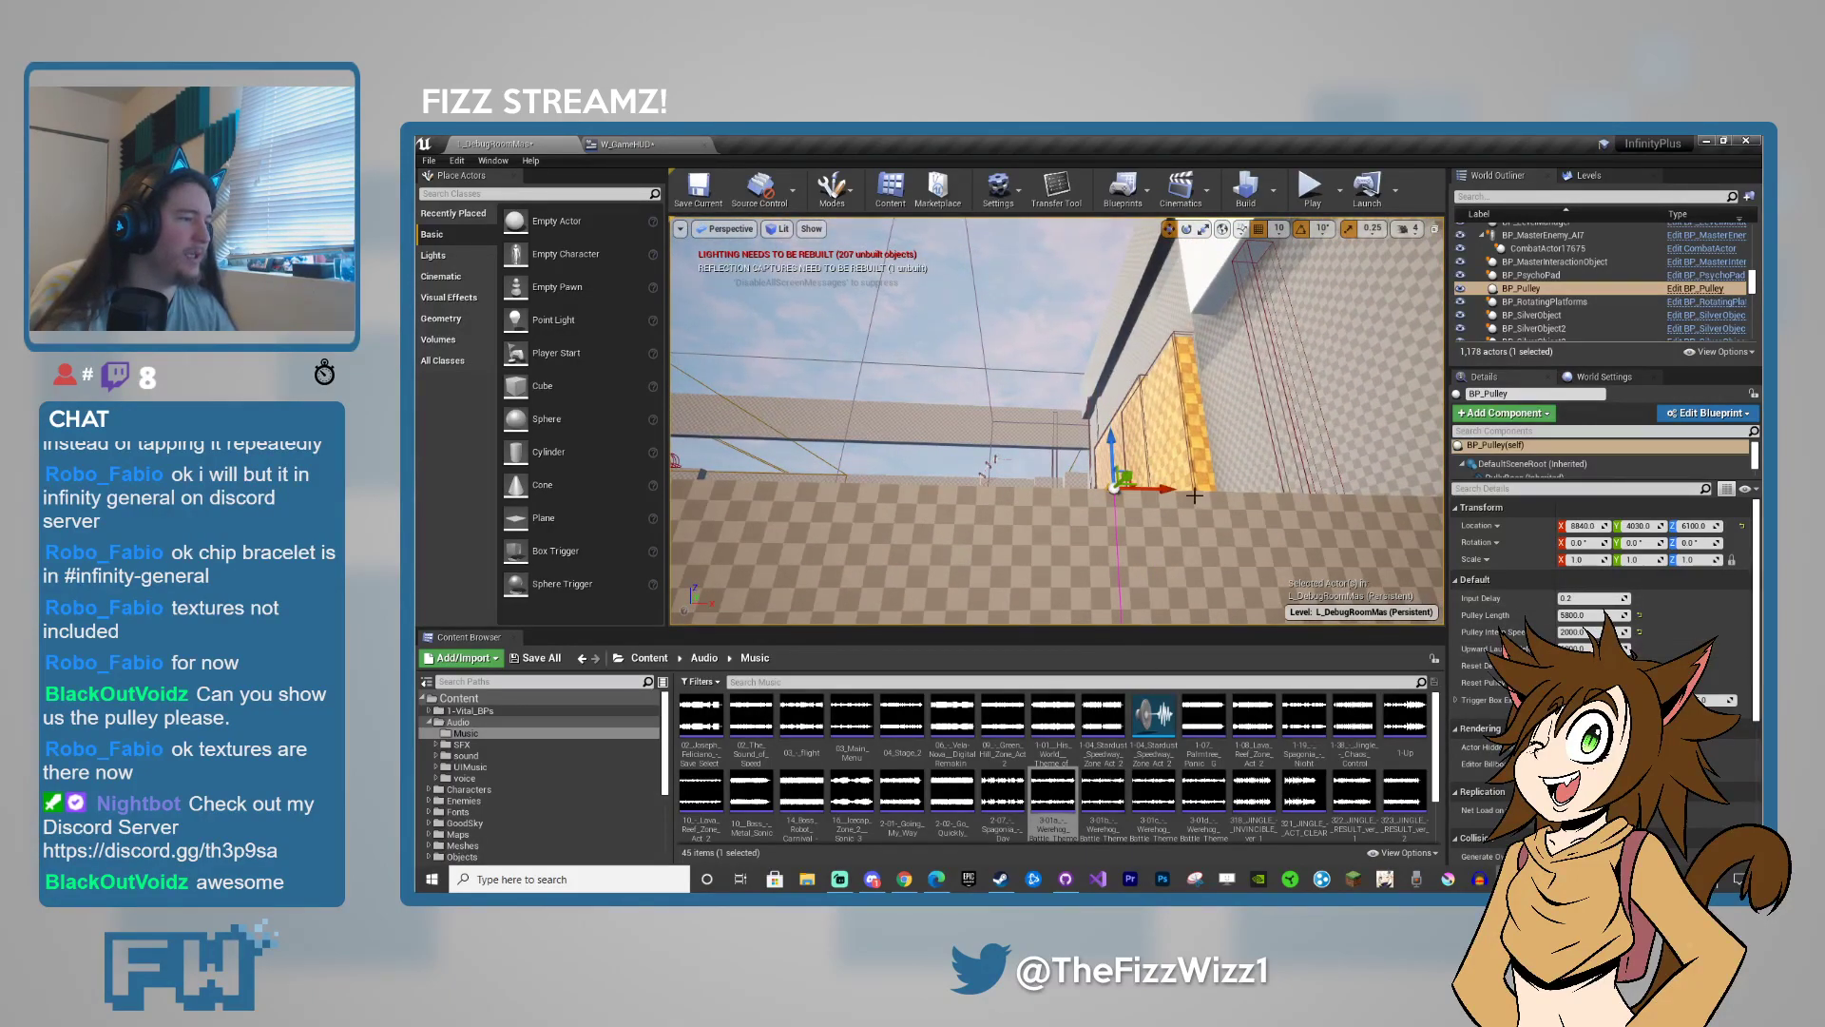
{"action": "right_click_drag", "start_coordinate": [1194, 495], "coordinate": [1181, 604]}
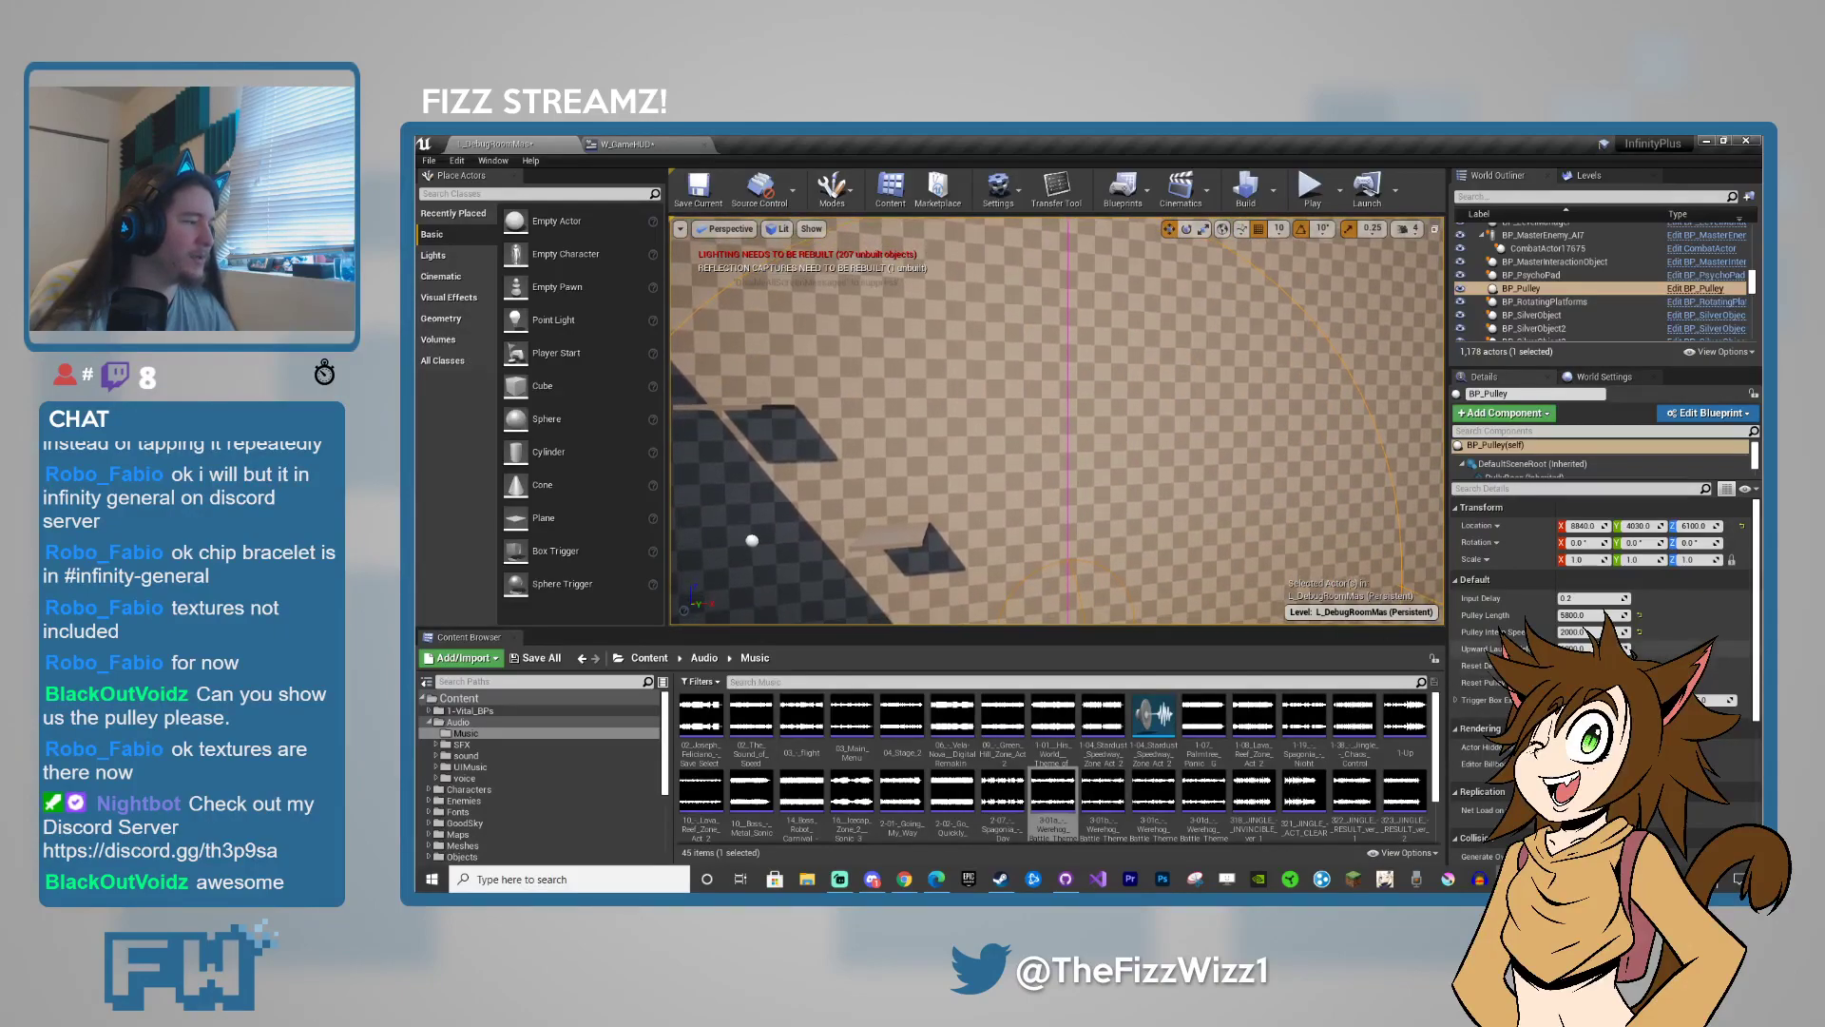
- Try shorter and longer Pulley Length values to raise and lower the pulley's handle along the checkered wall
{"action": "right_click_drag", "start_coordinate": [1312, 475], "coordinate": [1314, 575]}
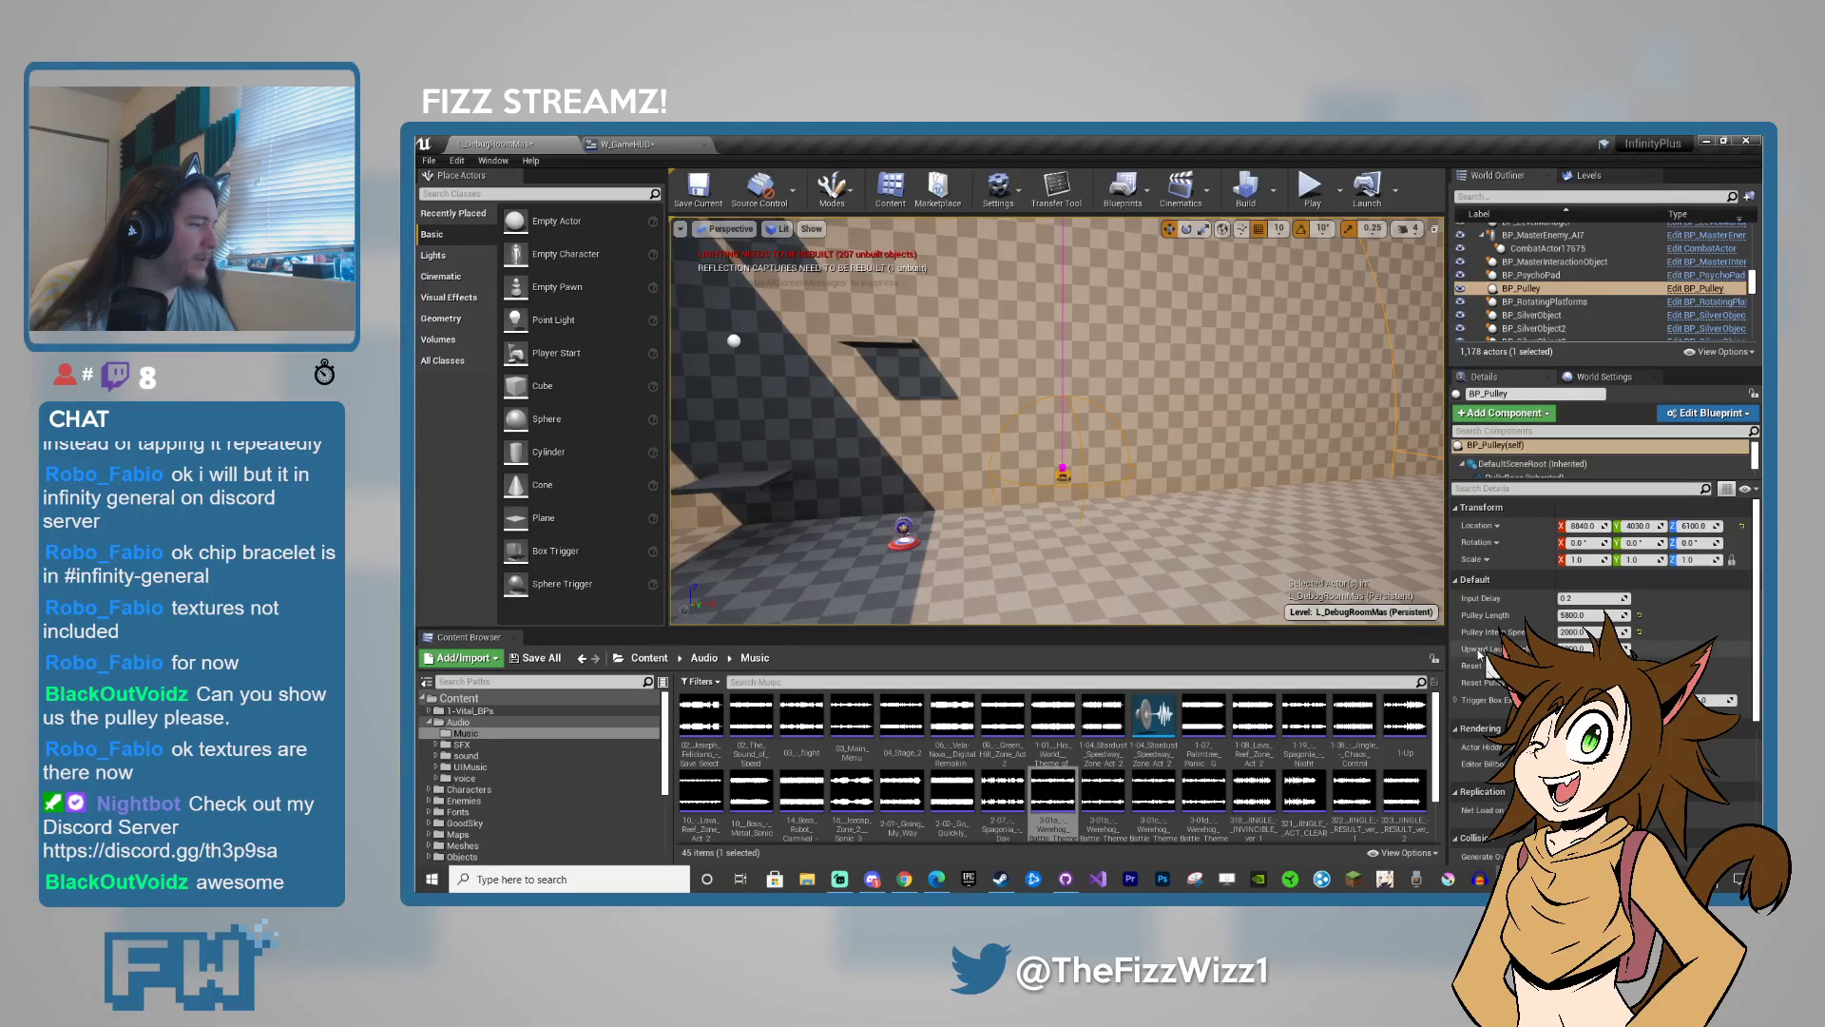
{"action": "right_click_drag", "start_coordinate": [1293, 495], "coordinate": [1322, 543]}
{"action": "key", "text": "w"}
{"action": "right_click_drag", "start_coordinate": [1101, 548], "coordinate": [1082, 529]}
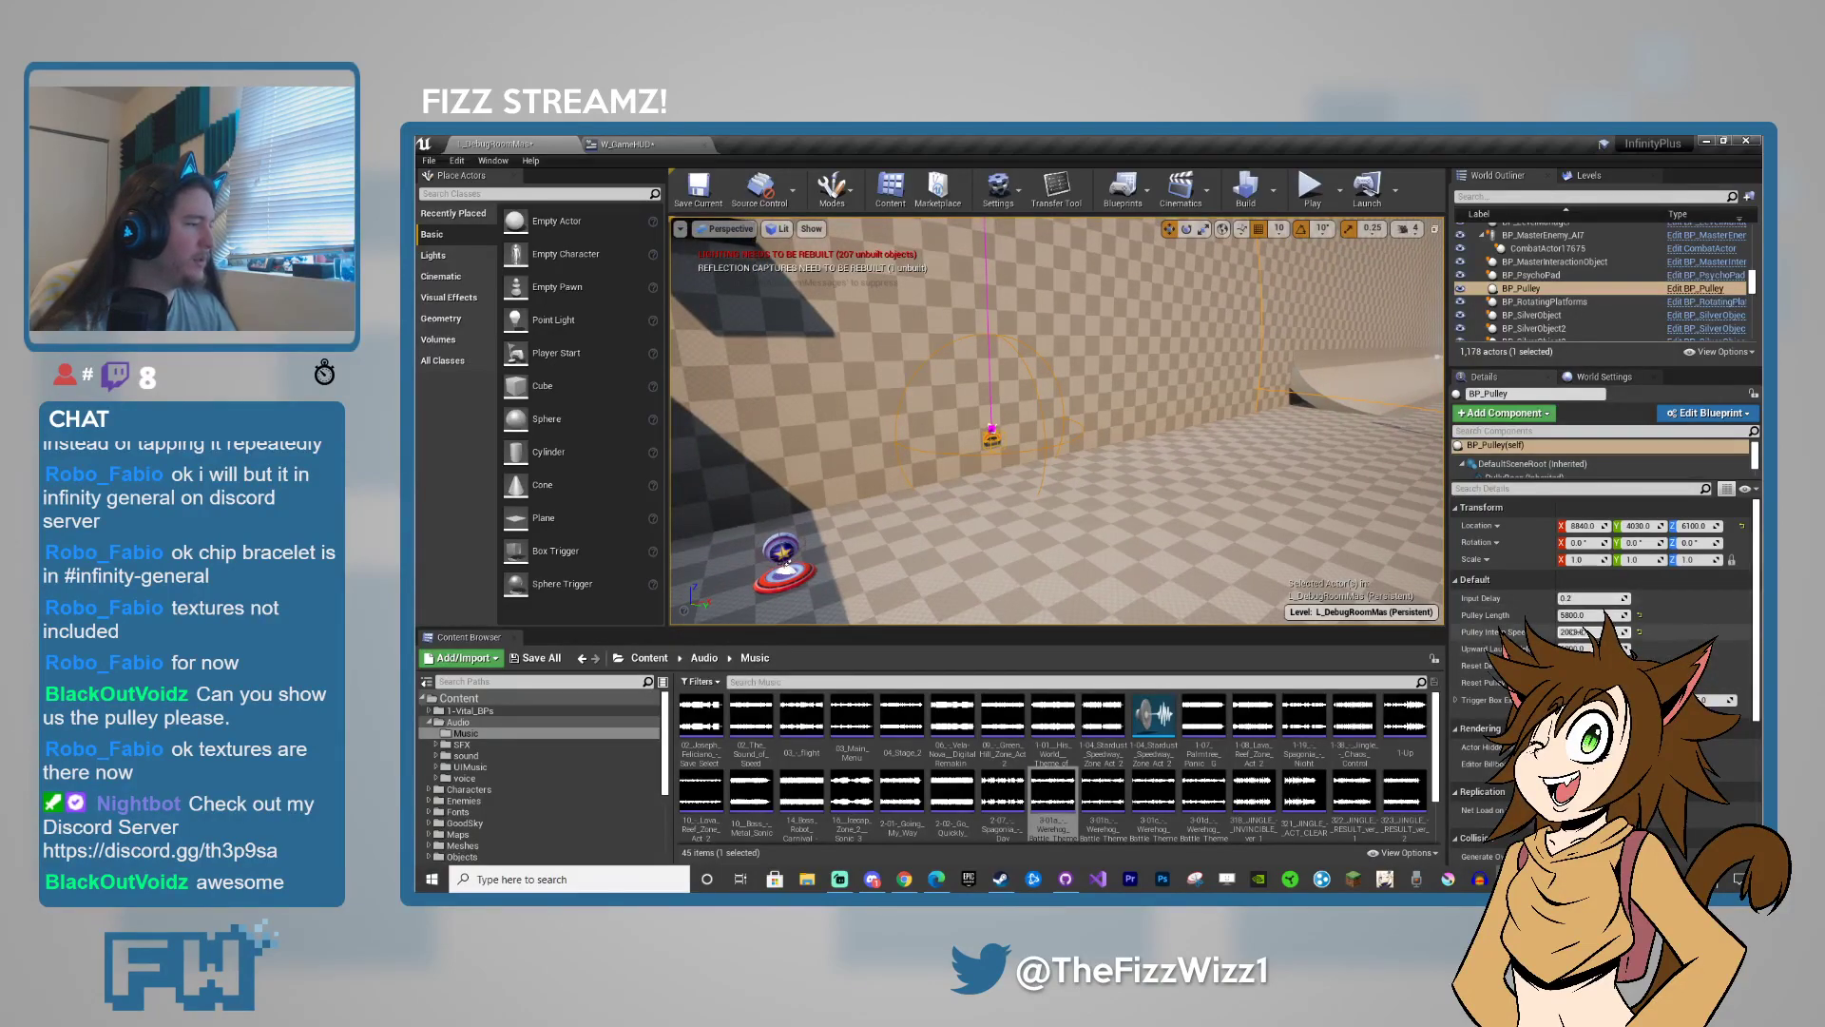
{"action": "left_click", "coordinate": [1580, 616]}
{"action": "right_click_drag", "start_coordinate": [1359, 541], "coordinate": [1358, 530]}
{"action": "key", "text": "s"}
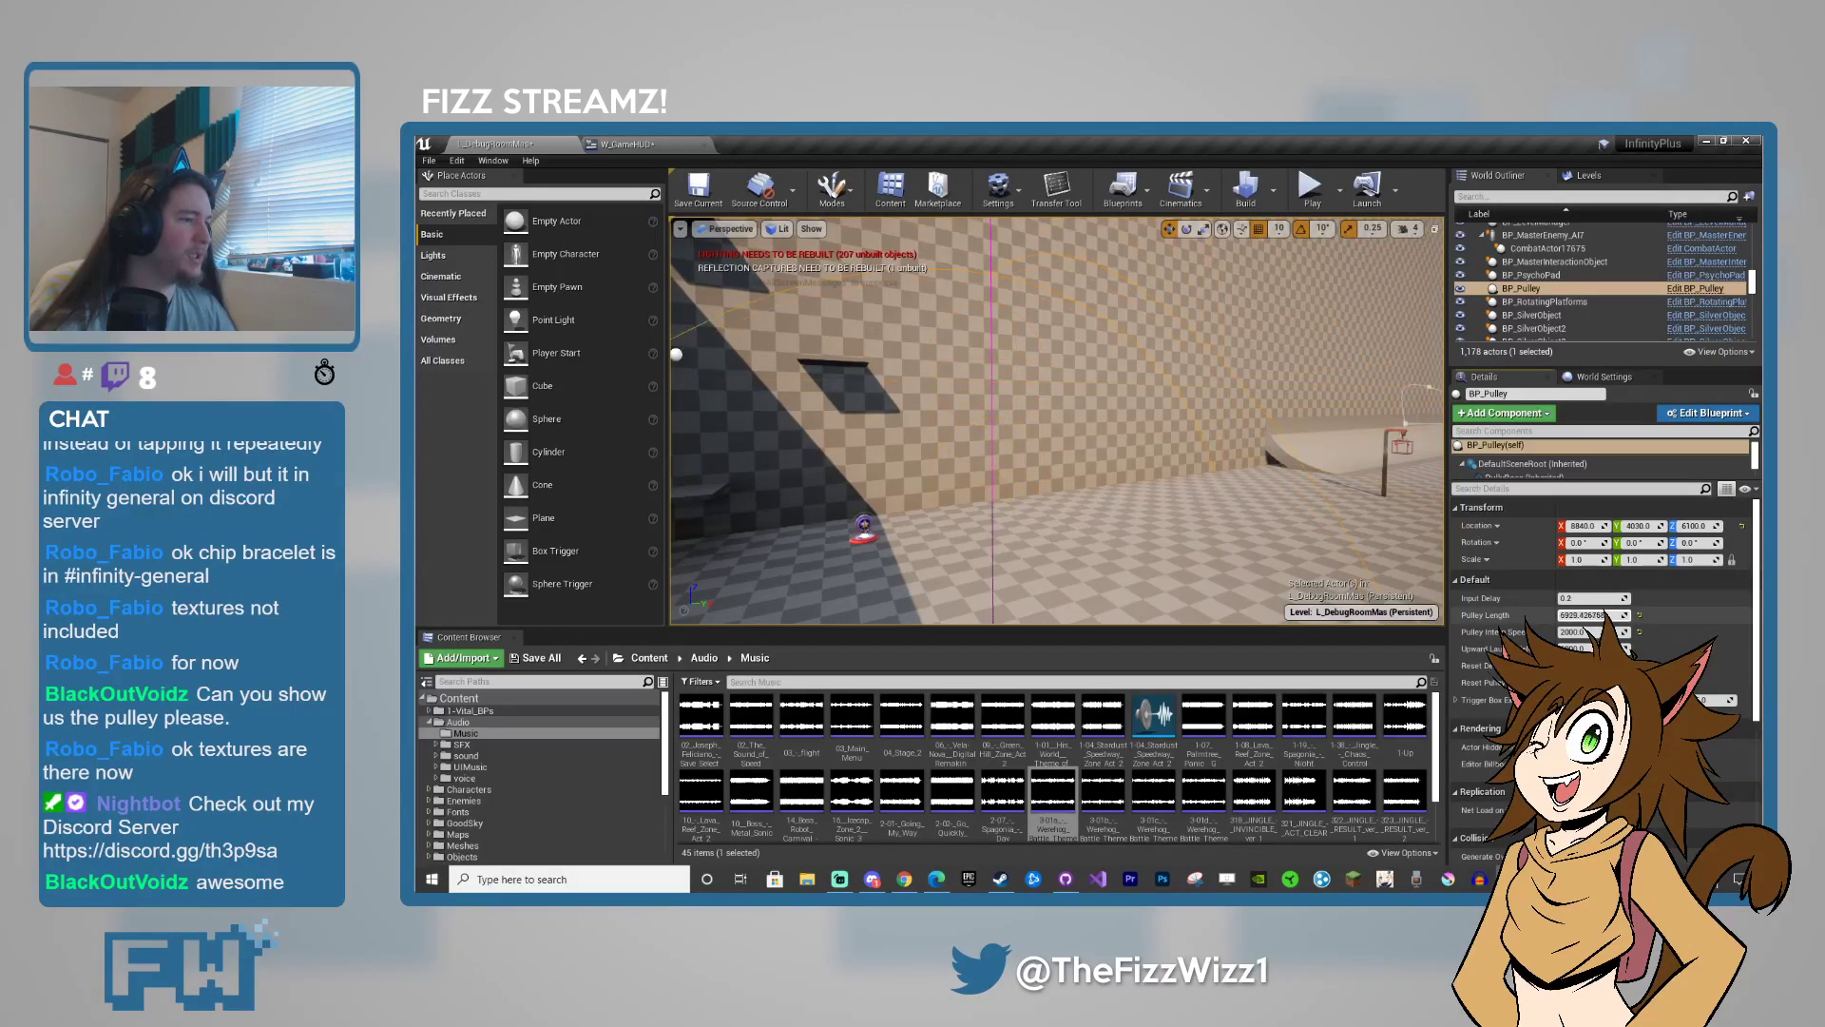
{"action": "left_click_drag", "start_coordinate": [1582, 616], "coordinate": [1550, 616]}
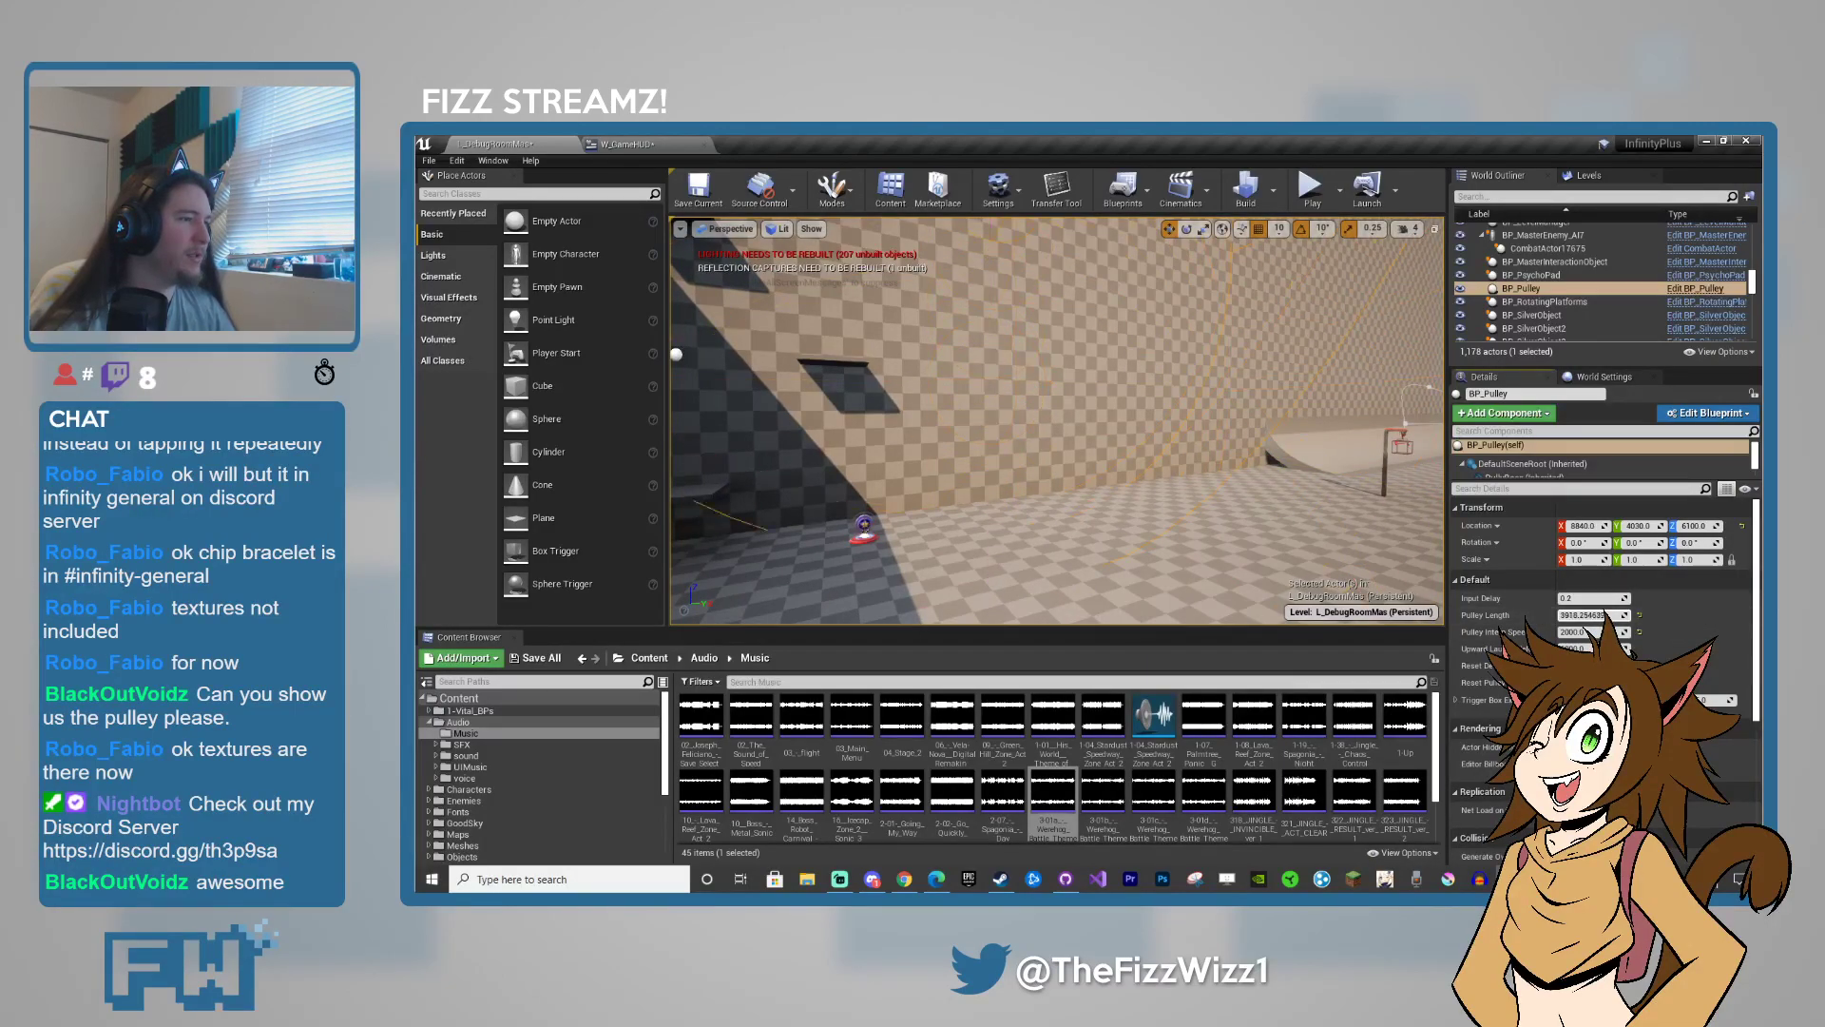
{"action": "key", "text": "s"}
{"action": "right_click_drag", "start_coordinate": [1321, 497], "coordinate": [1318, 452]}
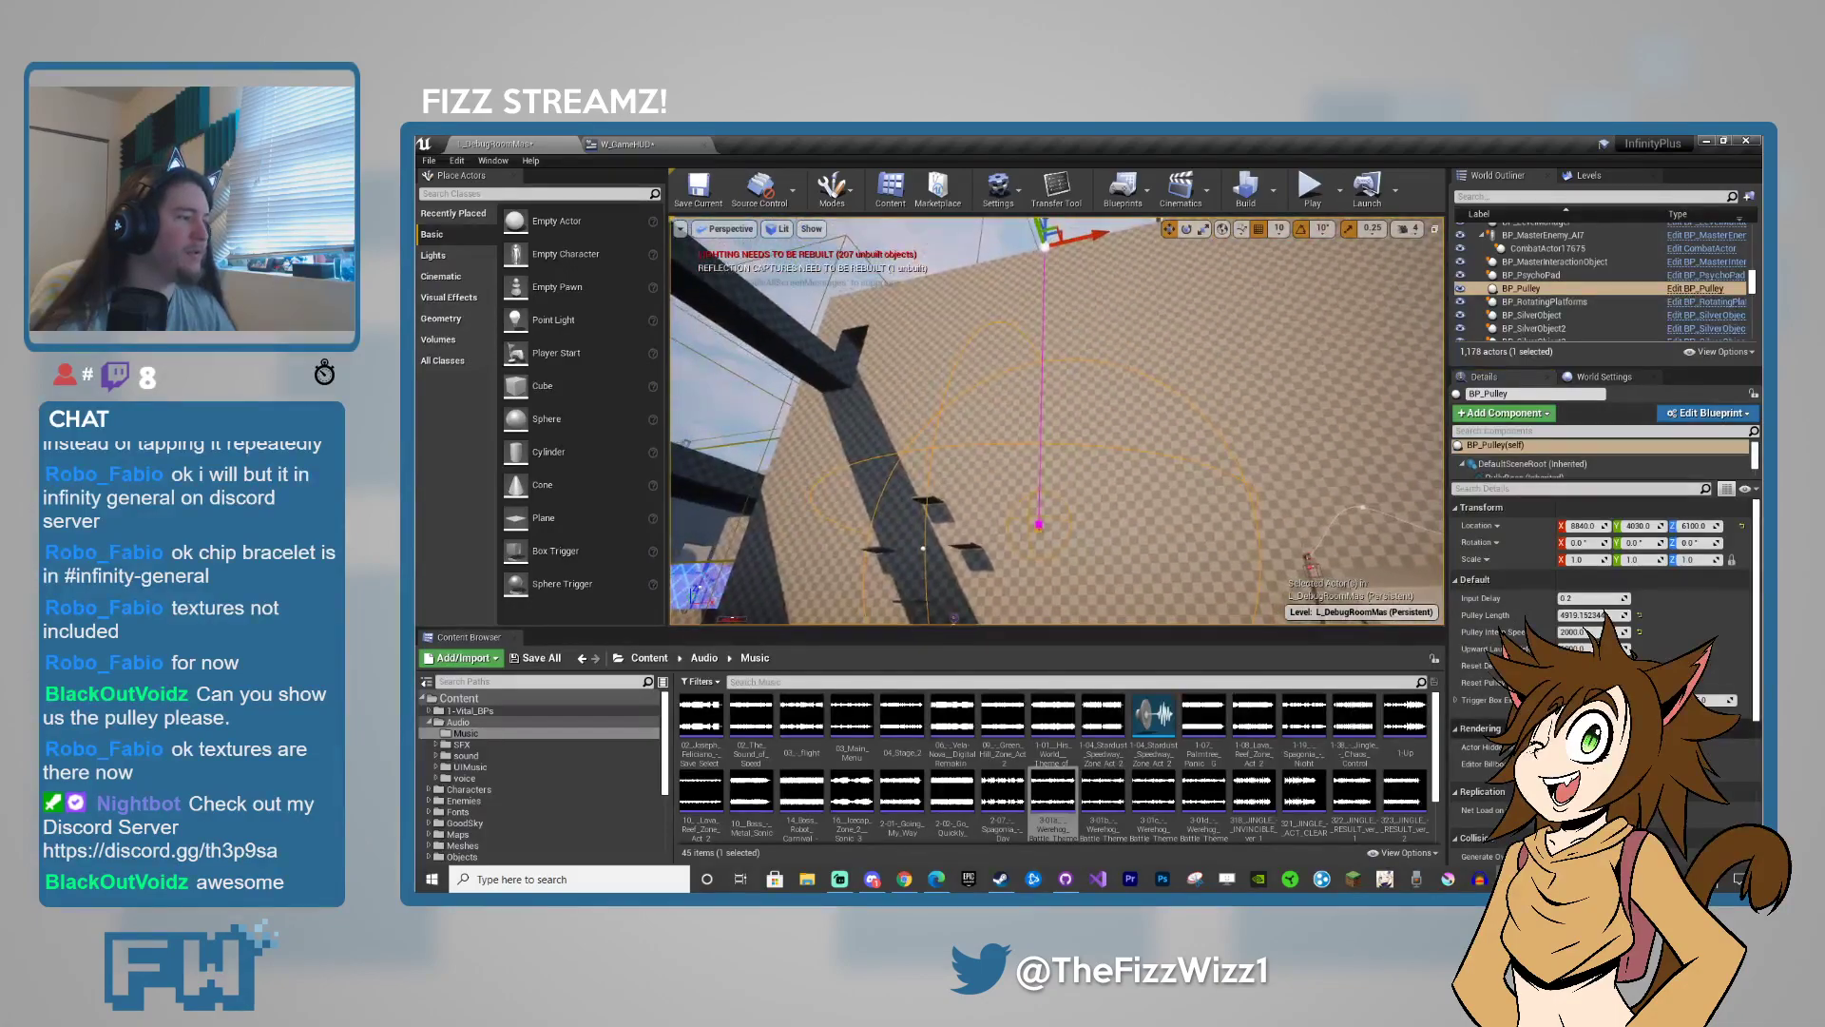
{"action": "mouse_move", "coordinate": [1606, 616]}
{"action": "left_mouse_down"}
{"action": "mouse_move", "coordinate": [1564, 616]}
{"action": "mouse_move", "coordinate": [1590, 616]}
{"action": "left_mouse_up"}
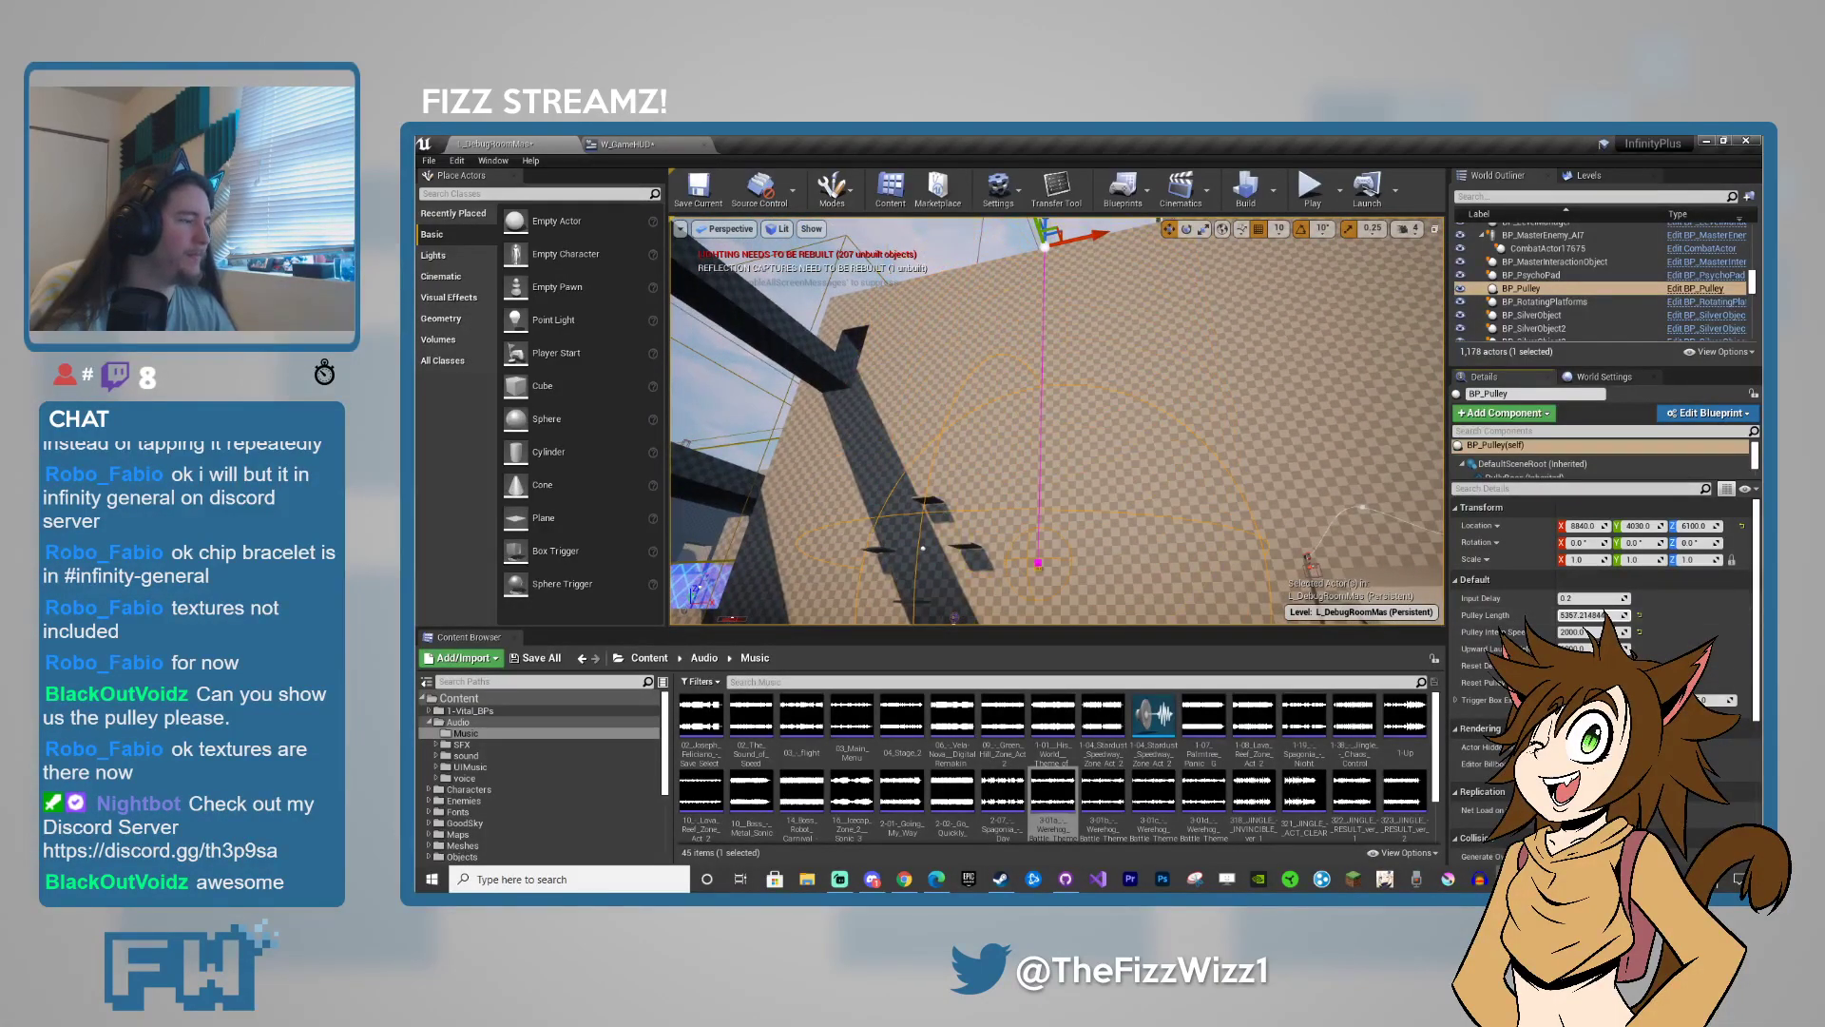
- Set the pulley's length to 5800 and bring its handle near the floor into focus
{"action": "left_click", "coordinate": [1639, 615]}
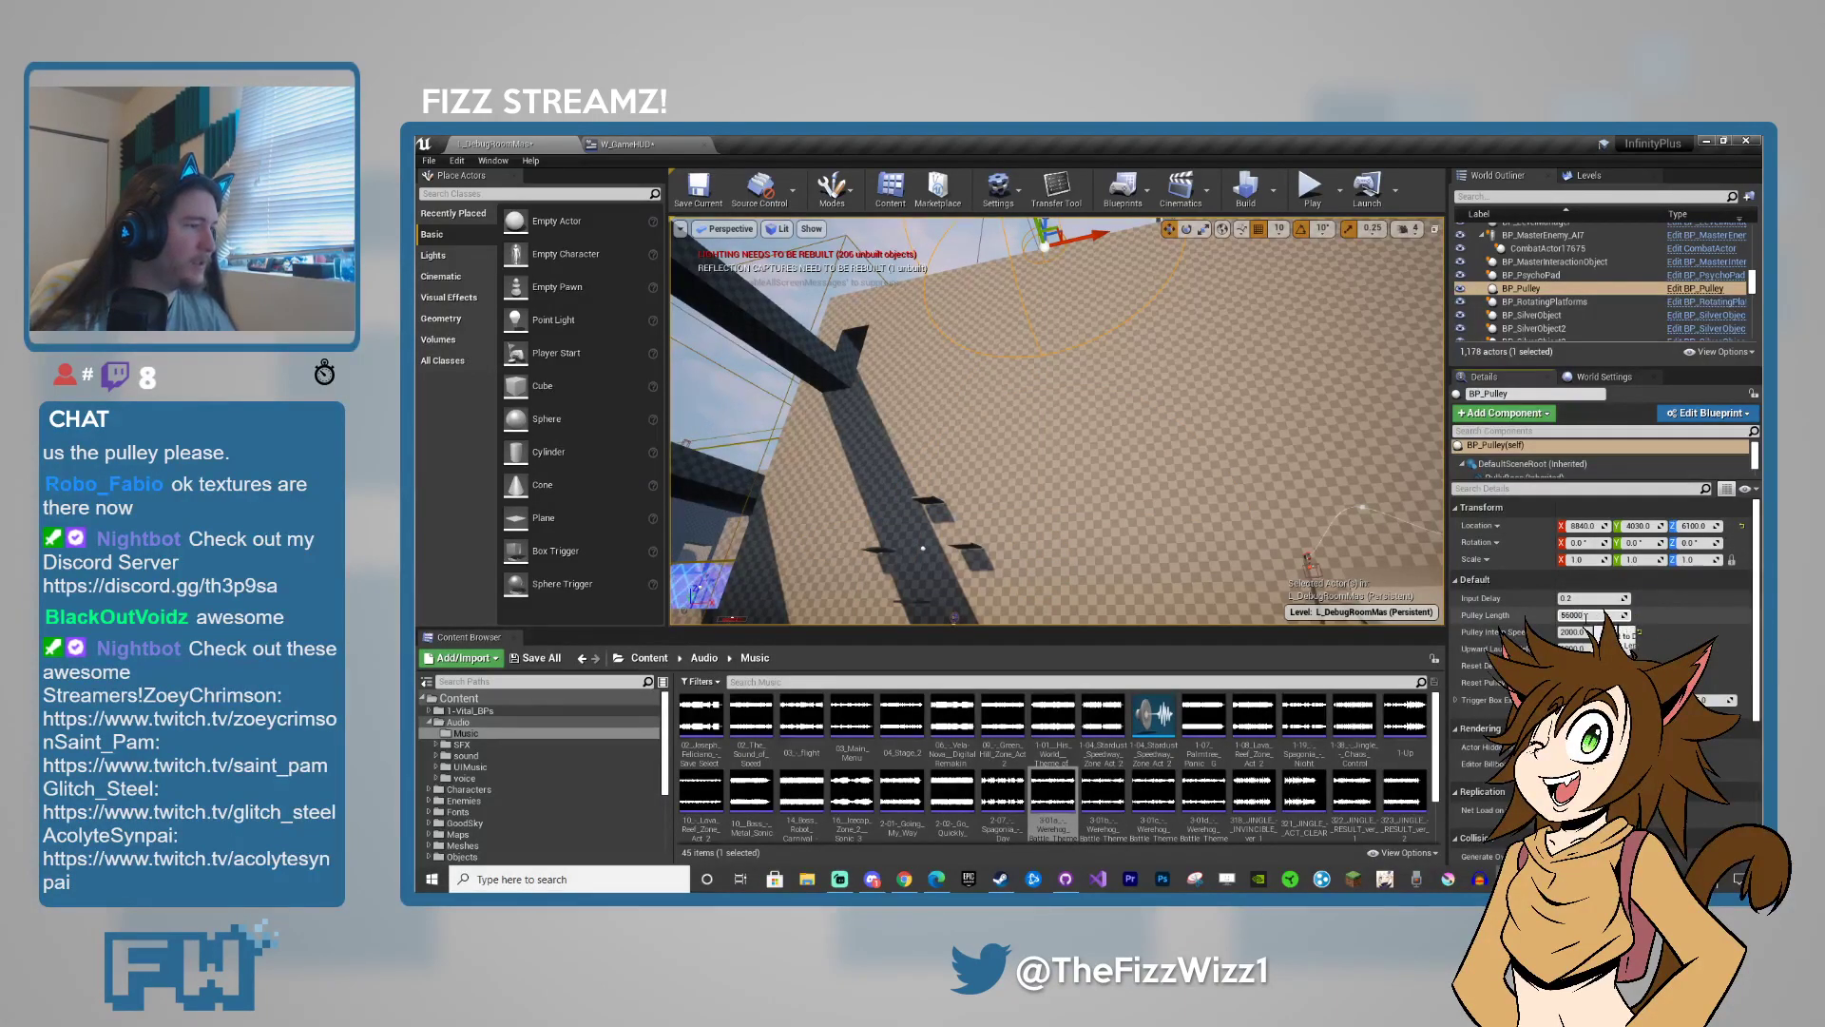
{"action": "key", "text": "Return"}
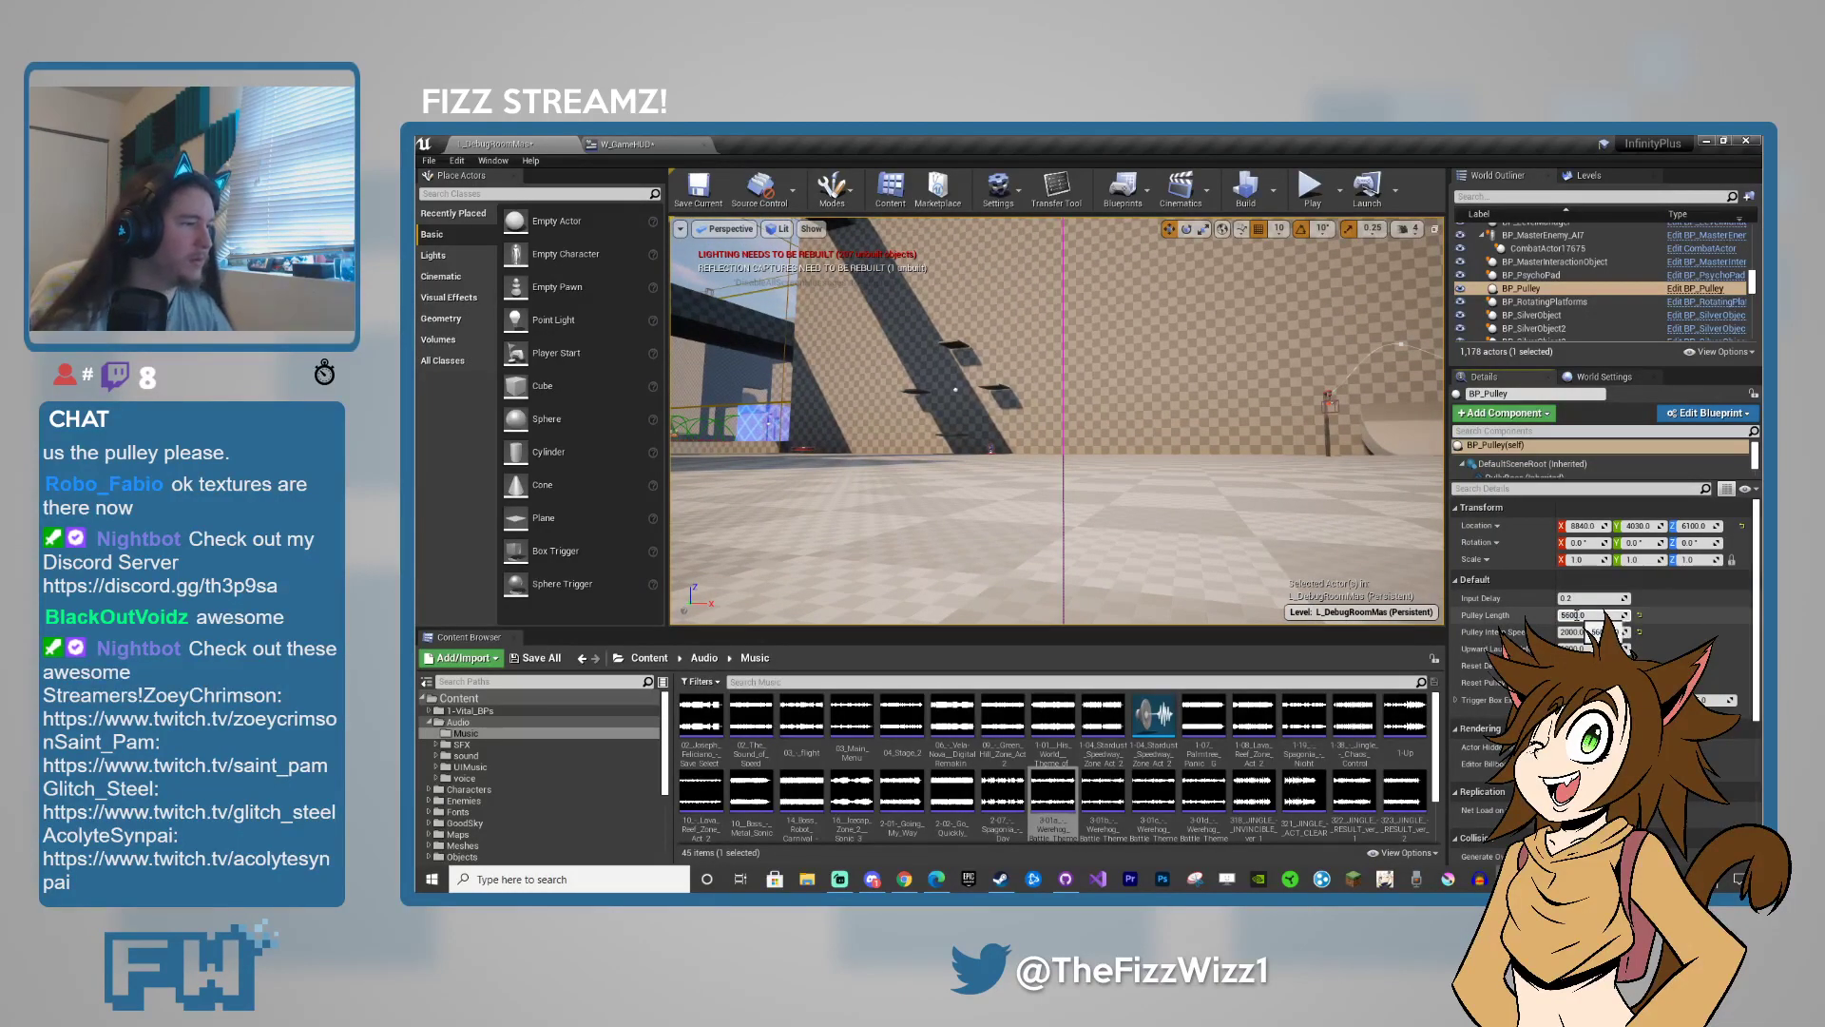
{"action": "key", "text": "f"}
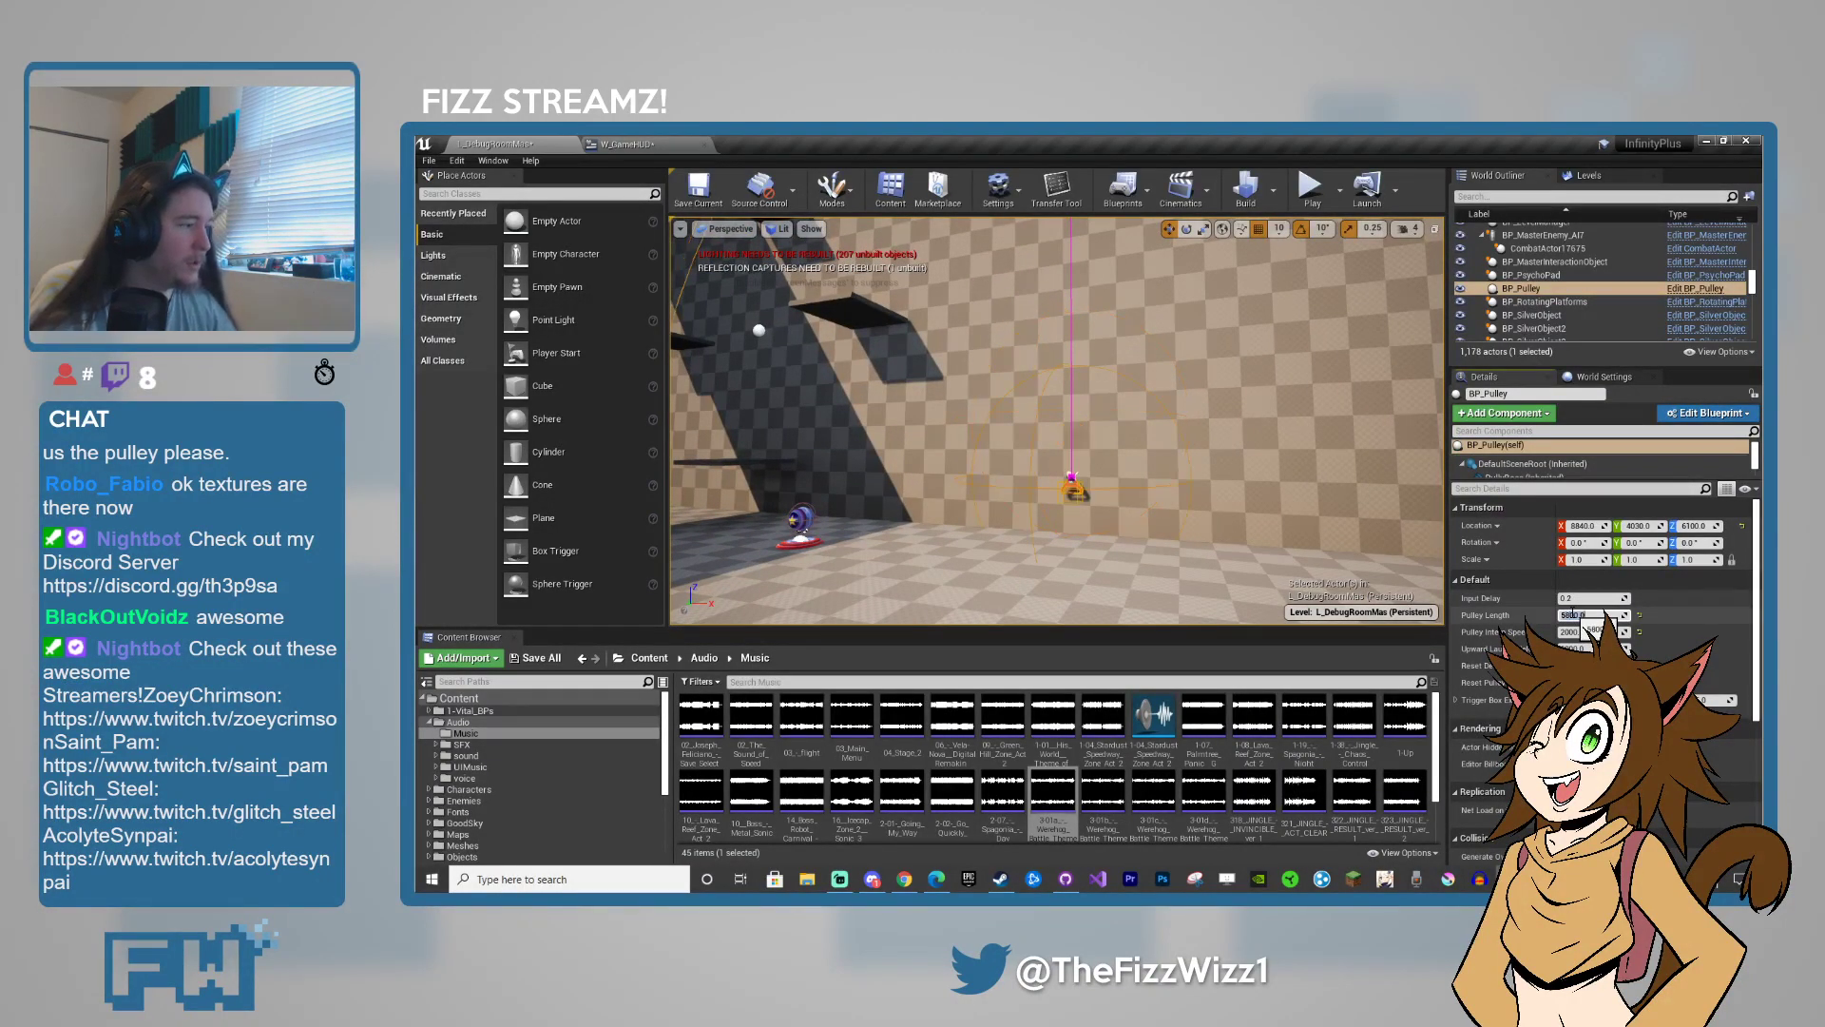
- Examine the pulley's handle at the base of the checkered wall and lower the pulley's interp speed
{"action": "right_click_drag", "start_coordinate": [1198, 465], "coordinate": [1243, 494]}
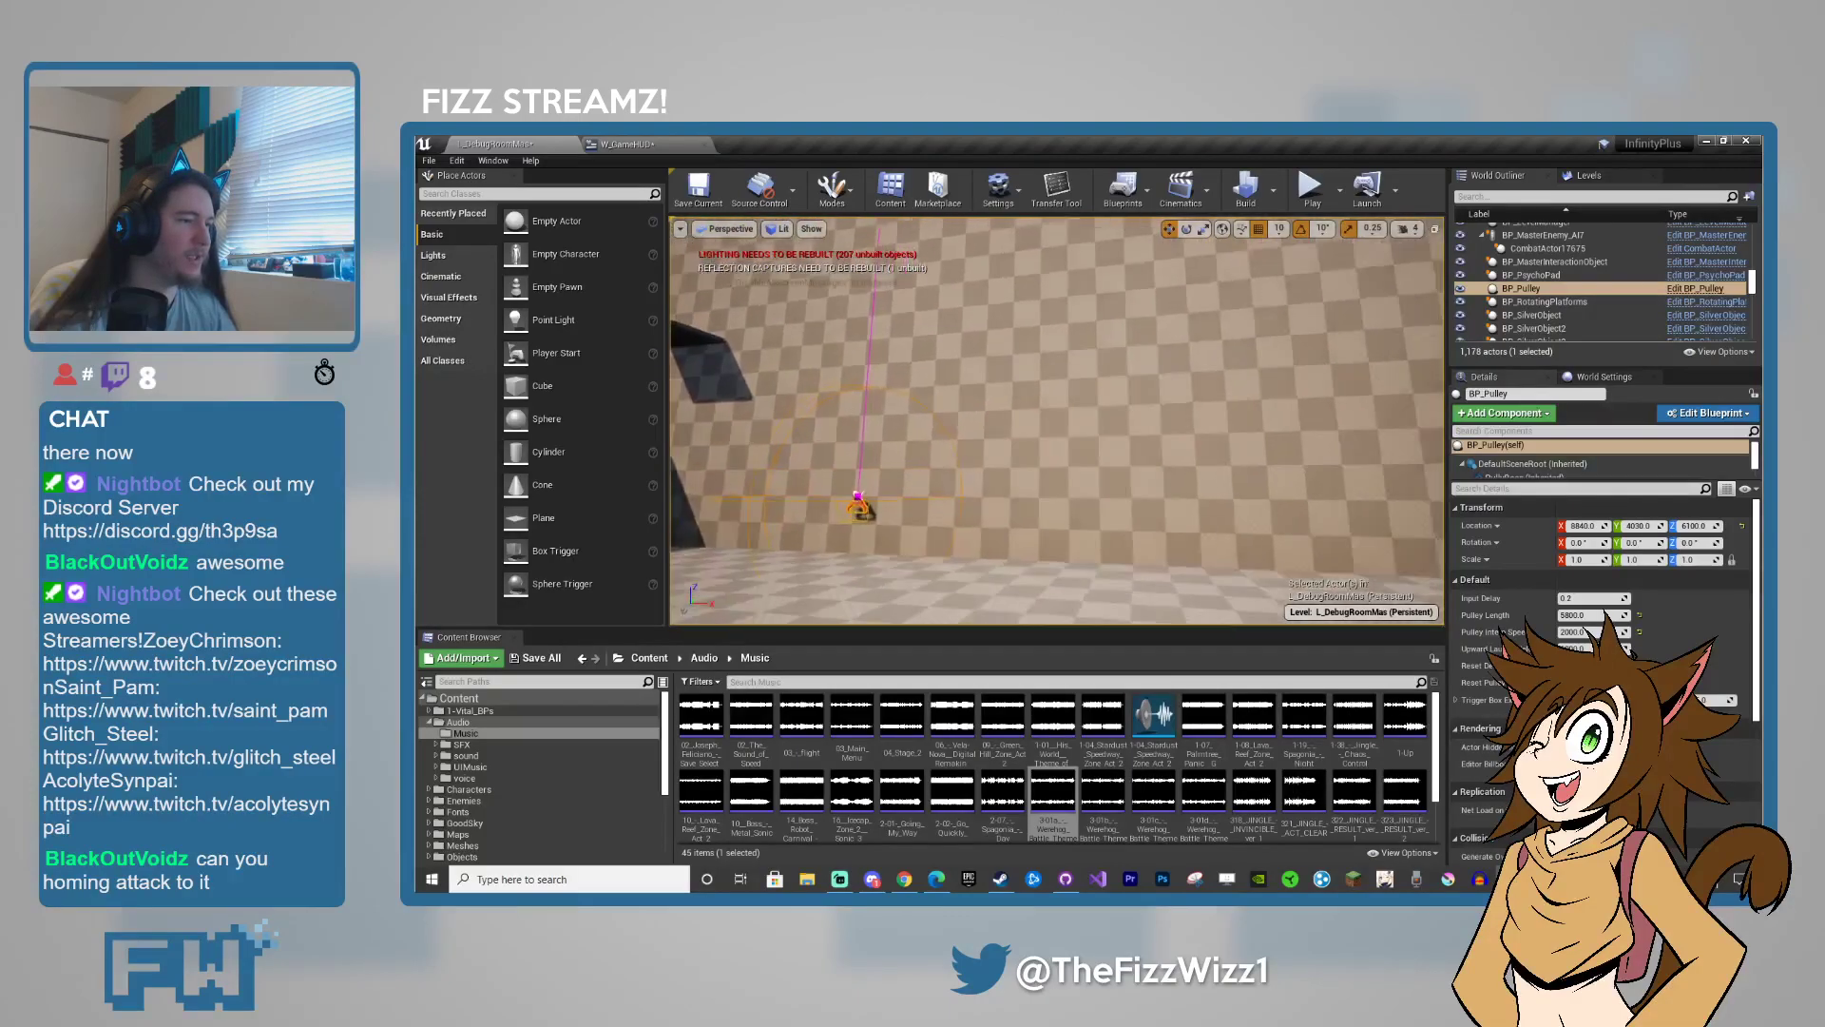
{"action": "right_click_drag", "start_coordinate": [1057, 421], "coordinate": [1206, 386]}
{"action": "key", "text": "s"}
{"action": "key", "text": "w"}
{"action": "key", "text": "s"}
{"action": "key", "text": "d"}
{"action": "key", "text": "w"}
{"action": "key", "text": "w"}
{"action": "key", "text": "s"}
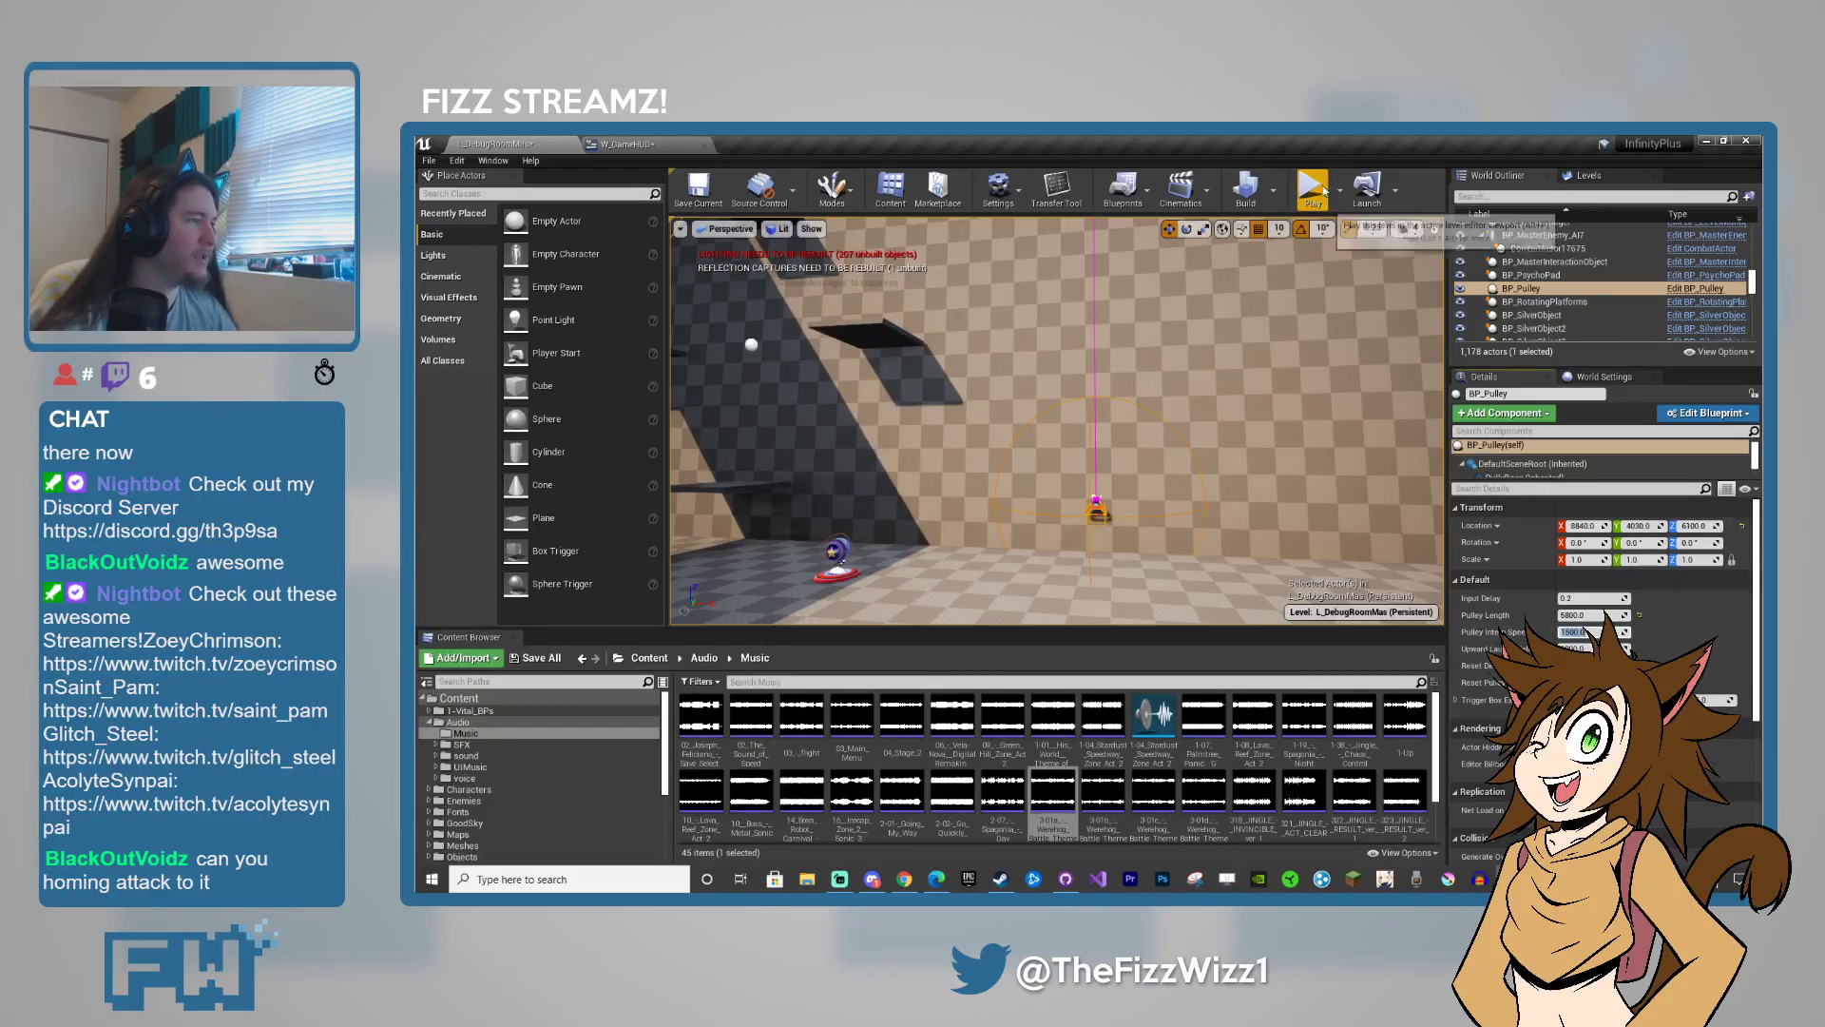
- Playtest the slower pulley by riding it with Sonic up to the grass platform, and end the session
{"action": "key", "text": "alt+p"}
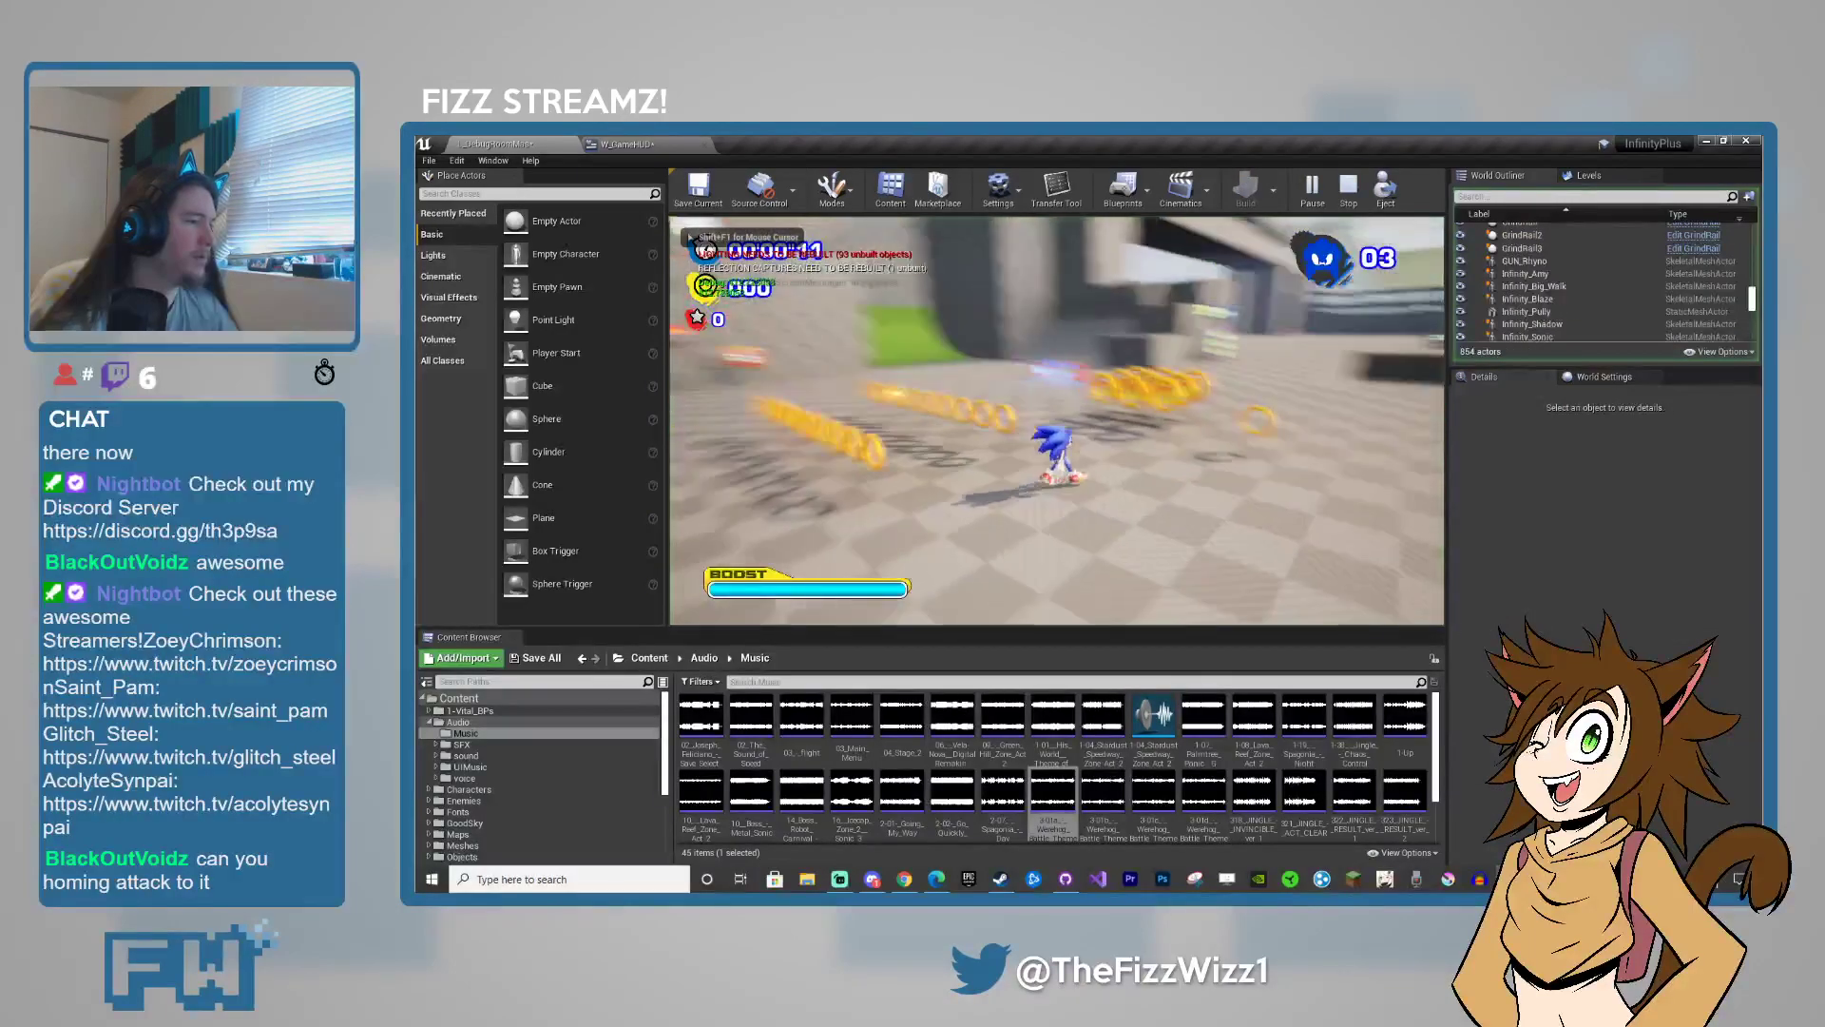
{"action": "key", "text": "w"}
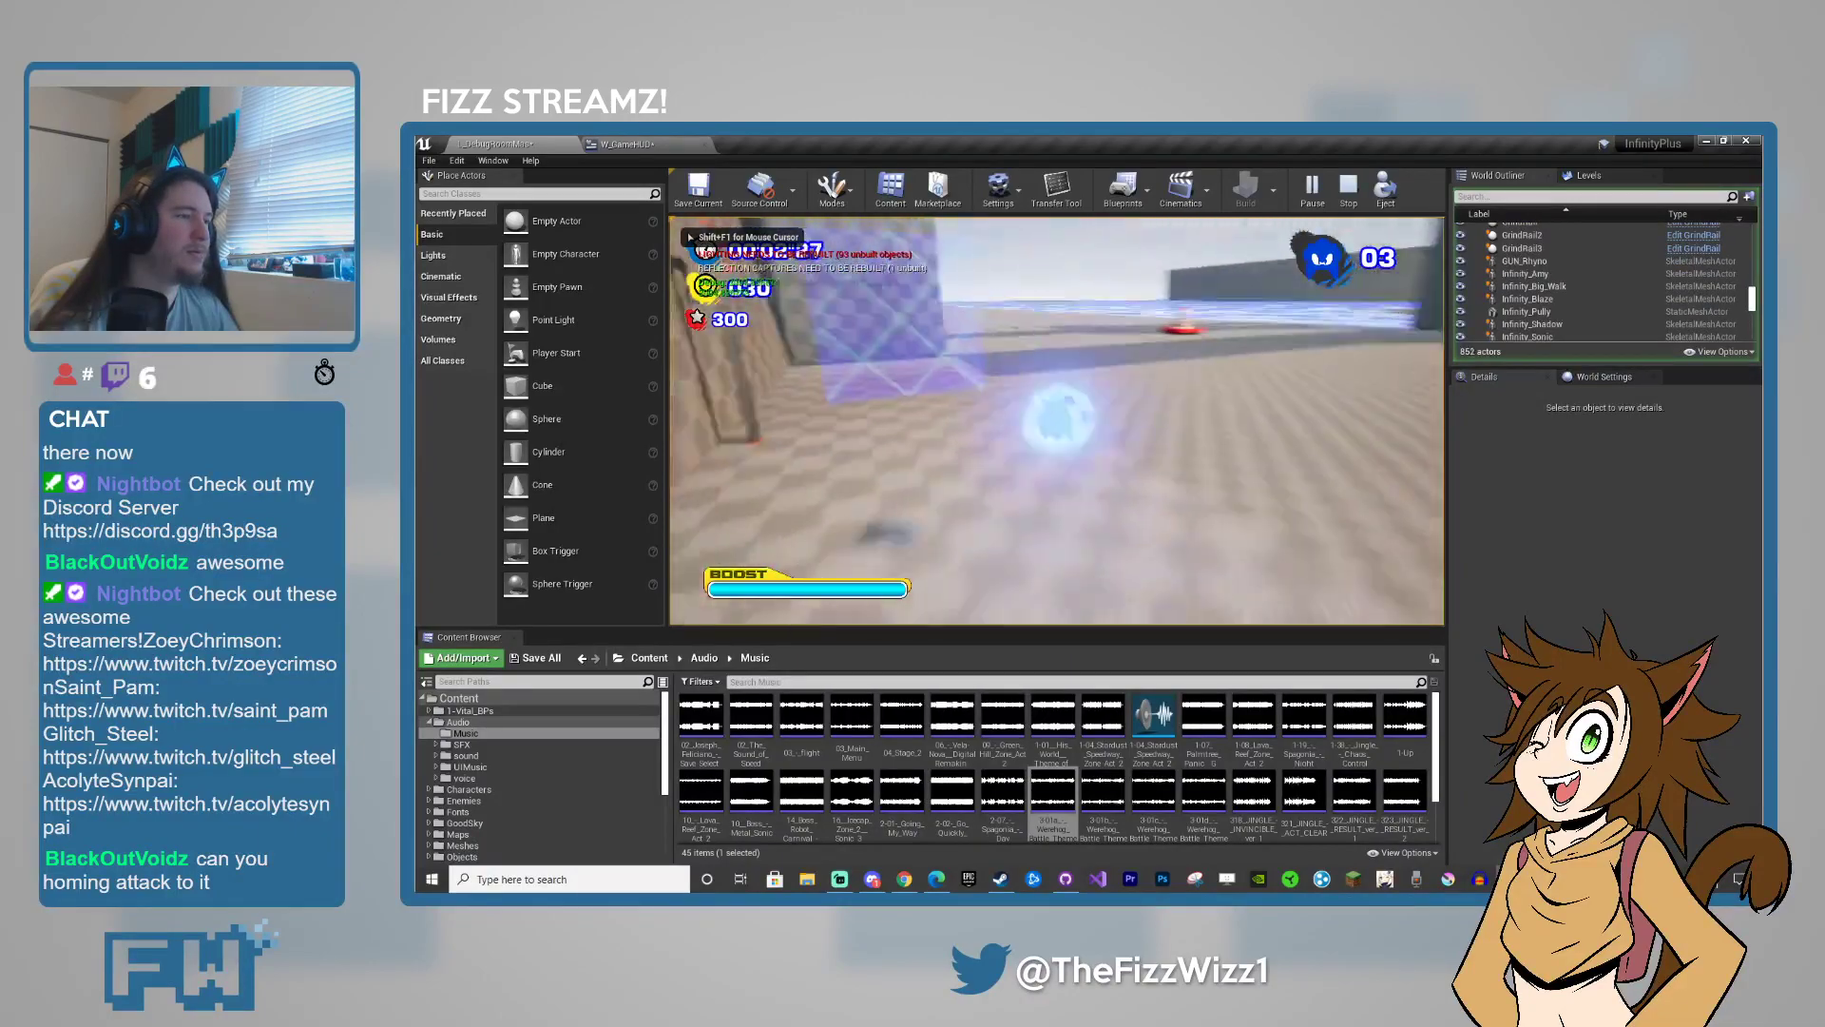
{"action": "key", "text": "w"}
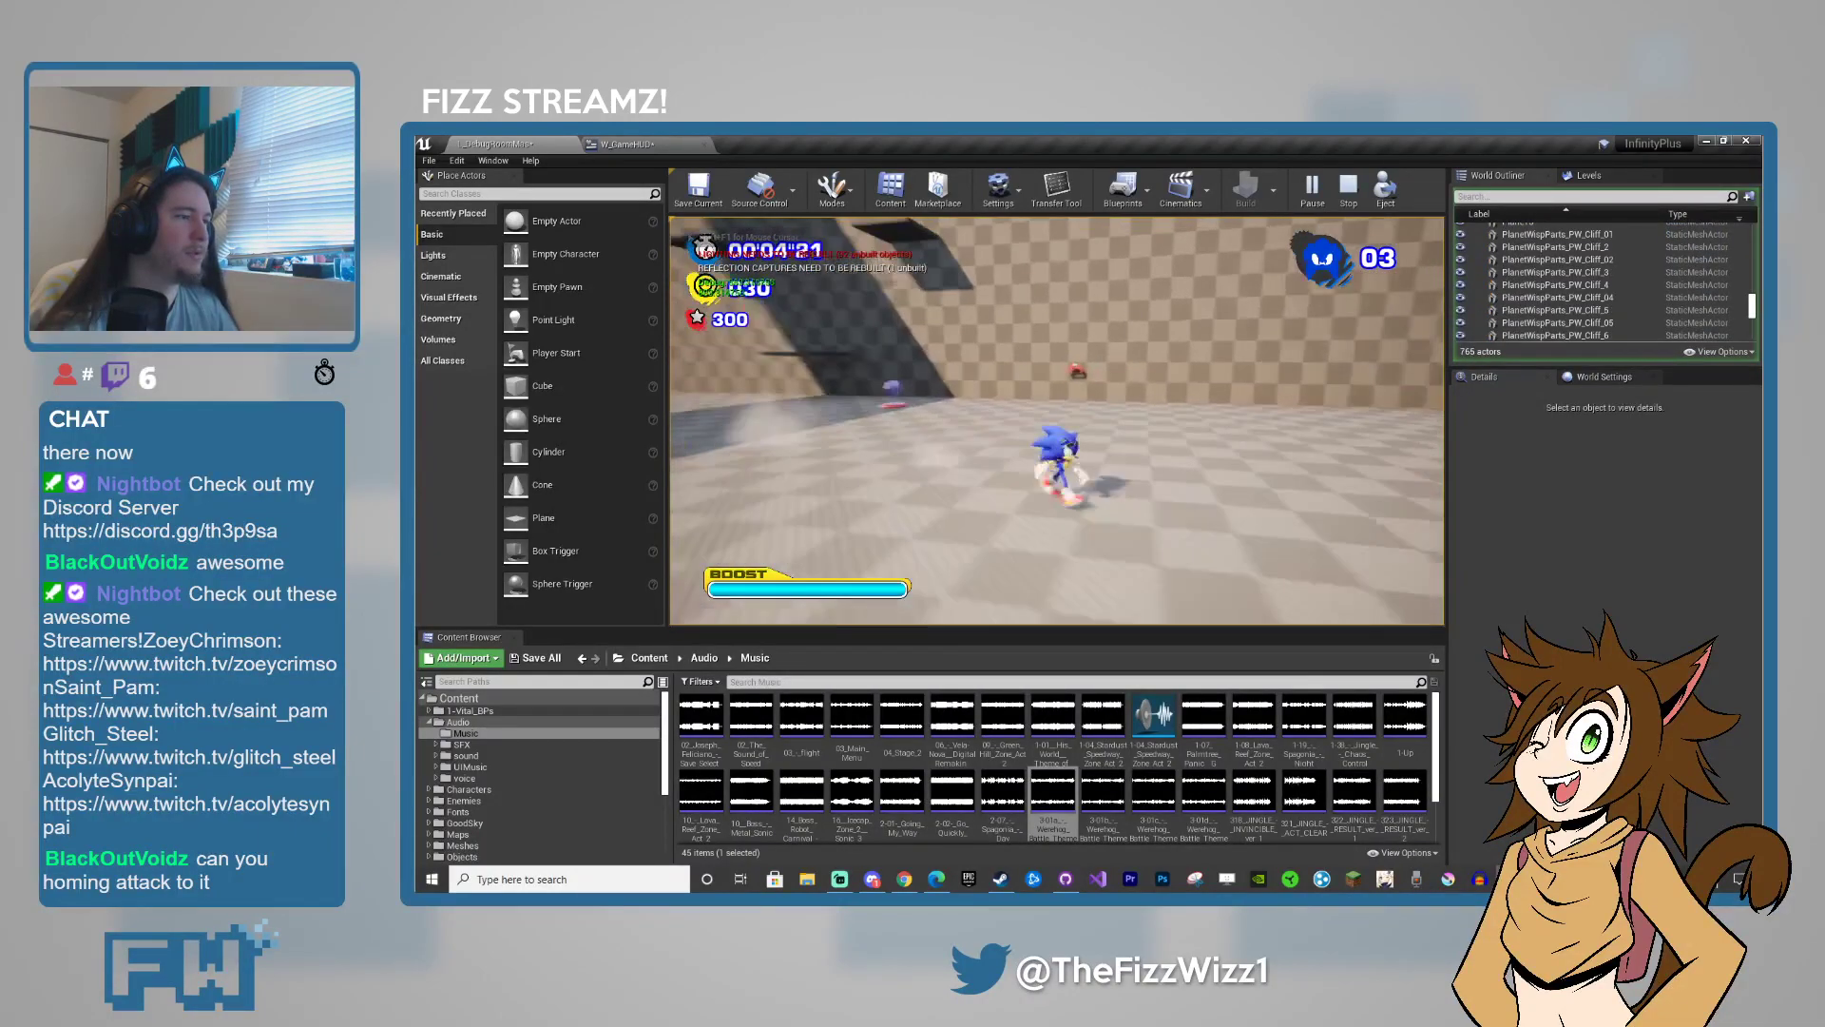
{"action": "key", "text": "w"}
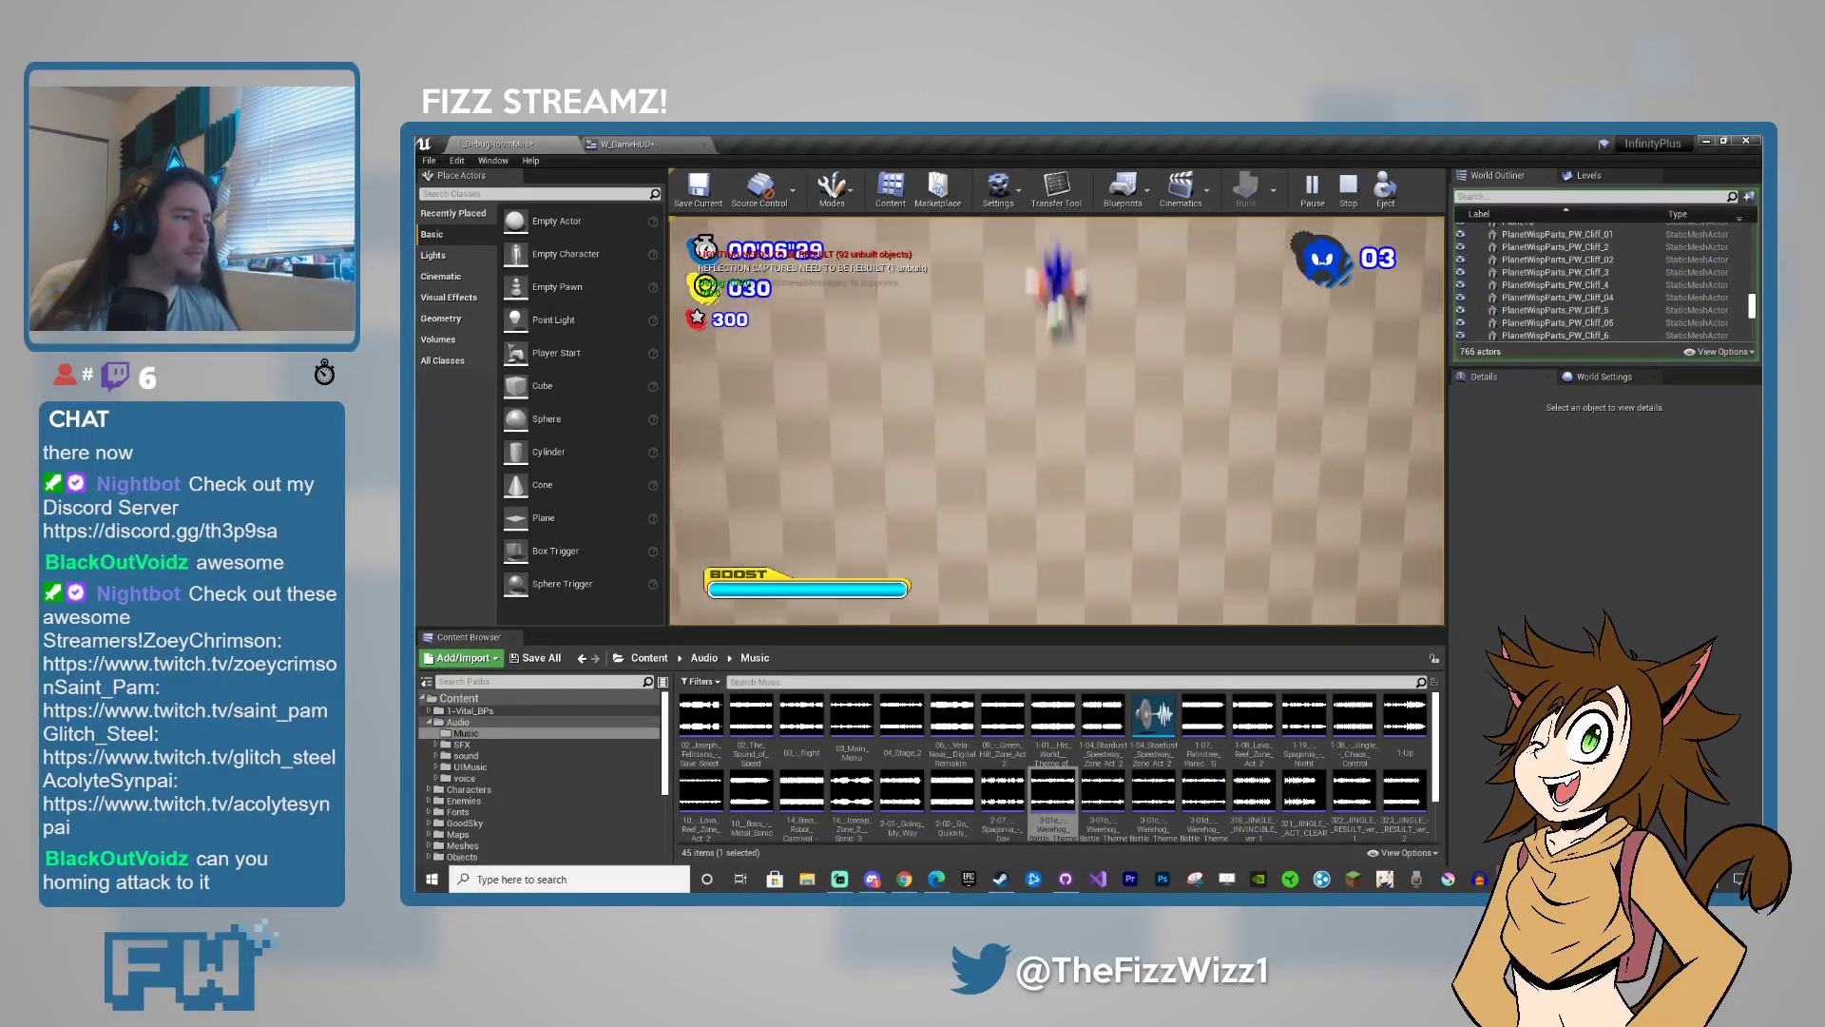
{"action": "key", "text": "w"}
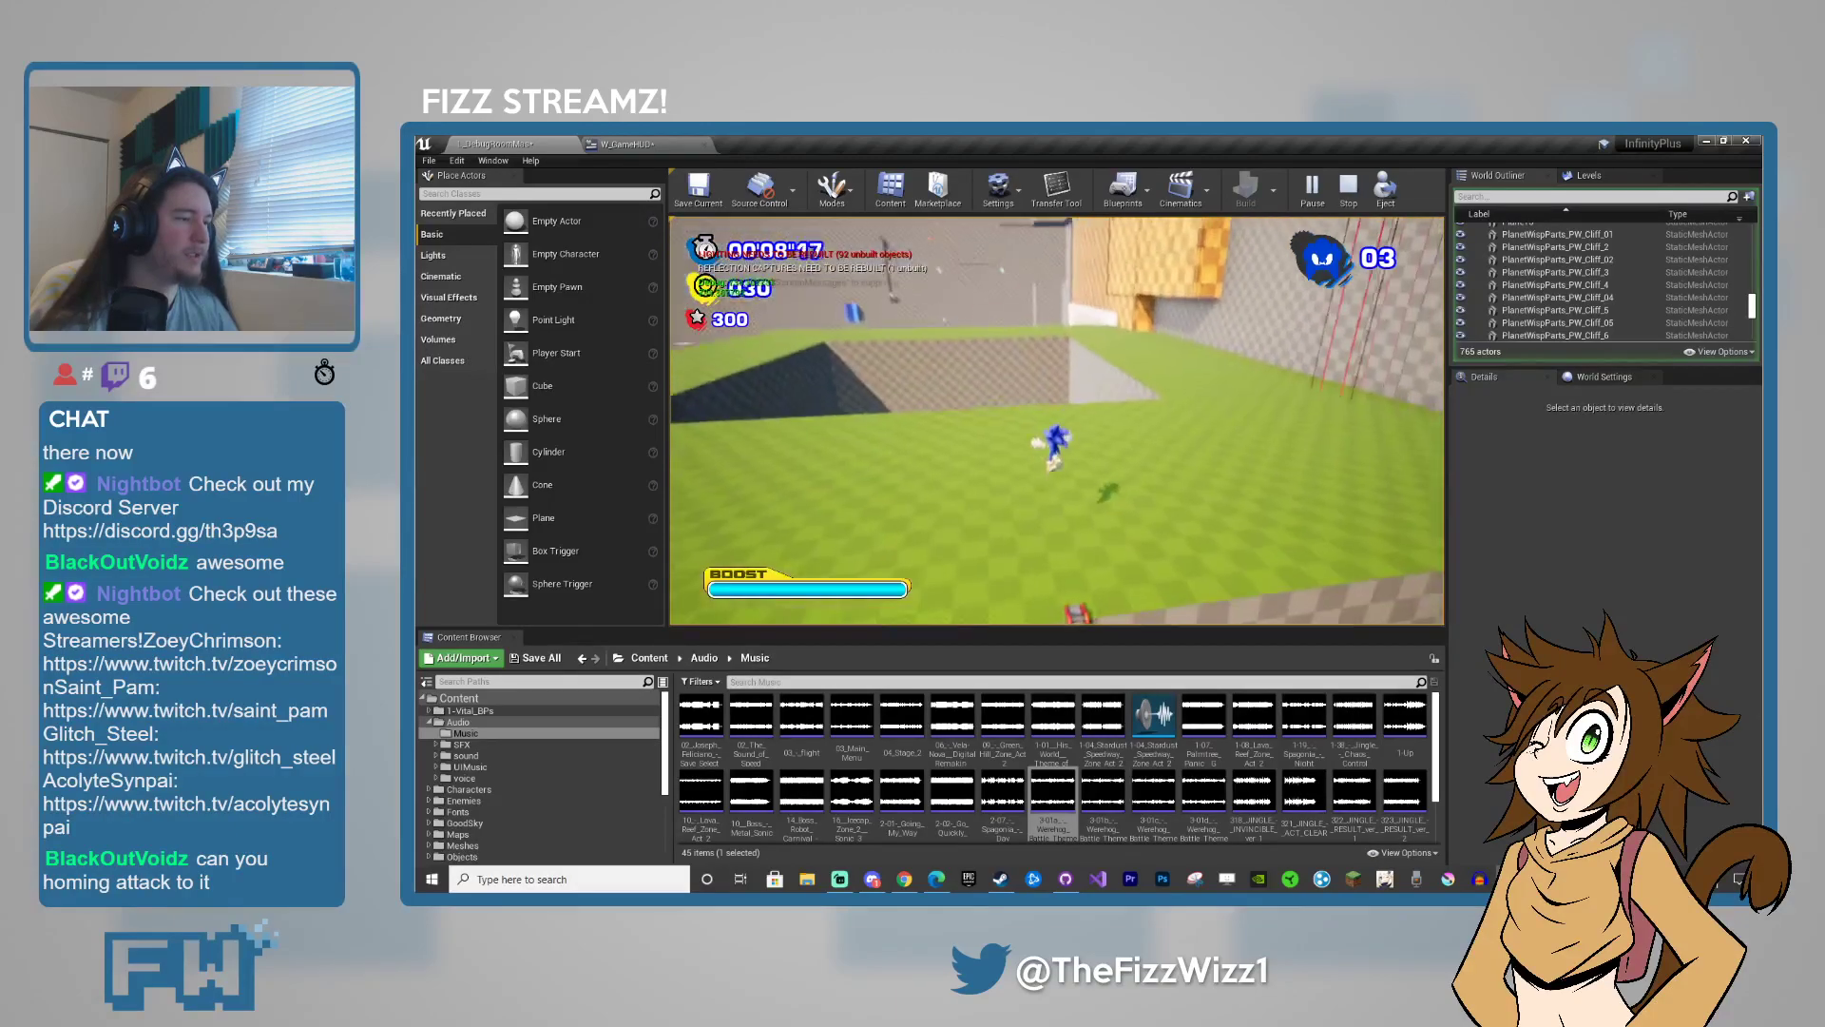
{"action": "key", "text": "Escape"}
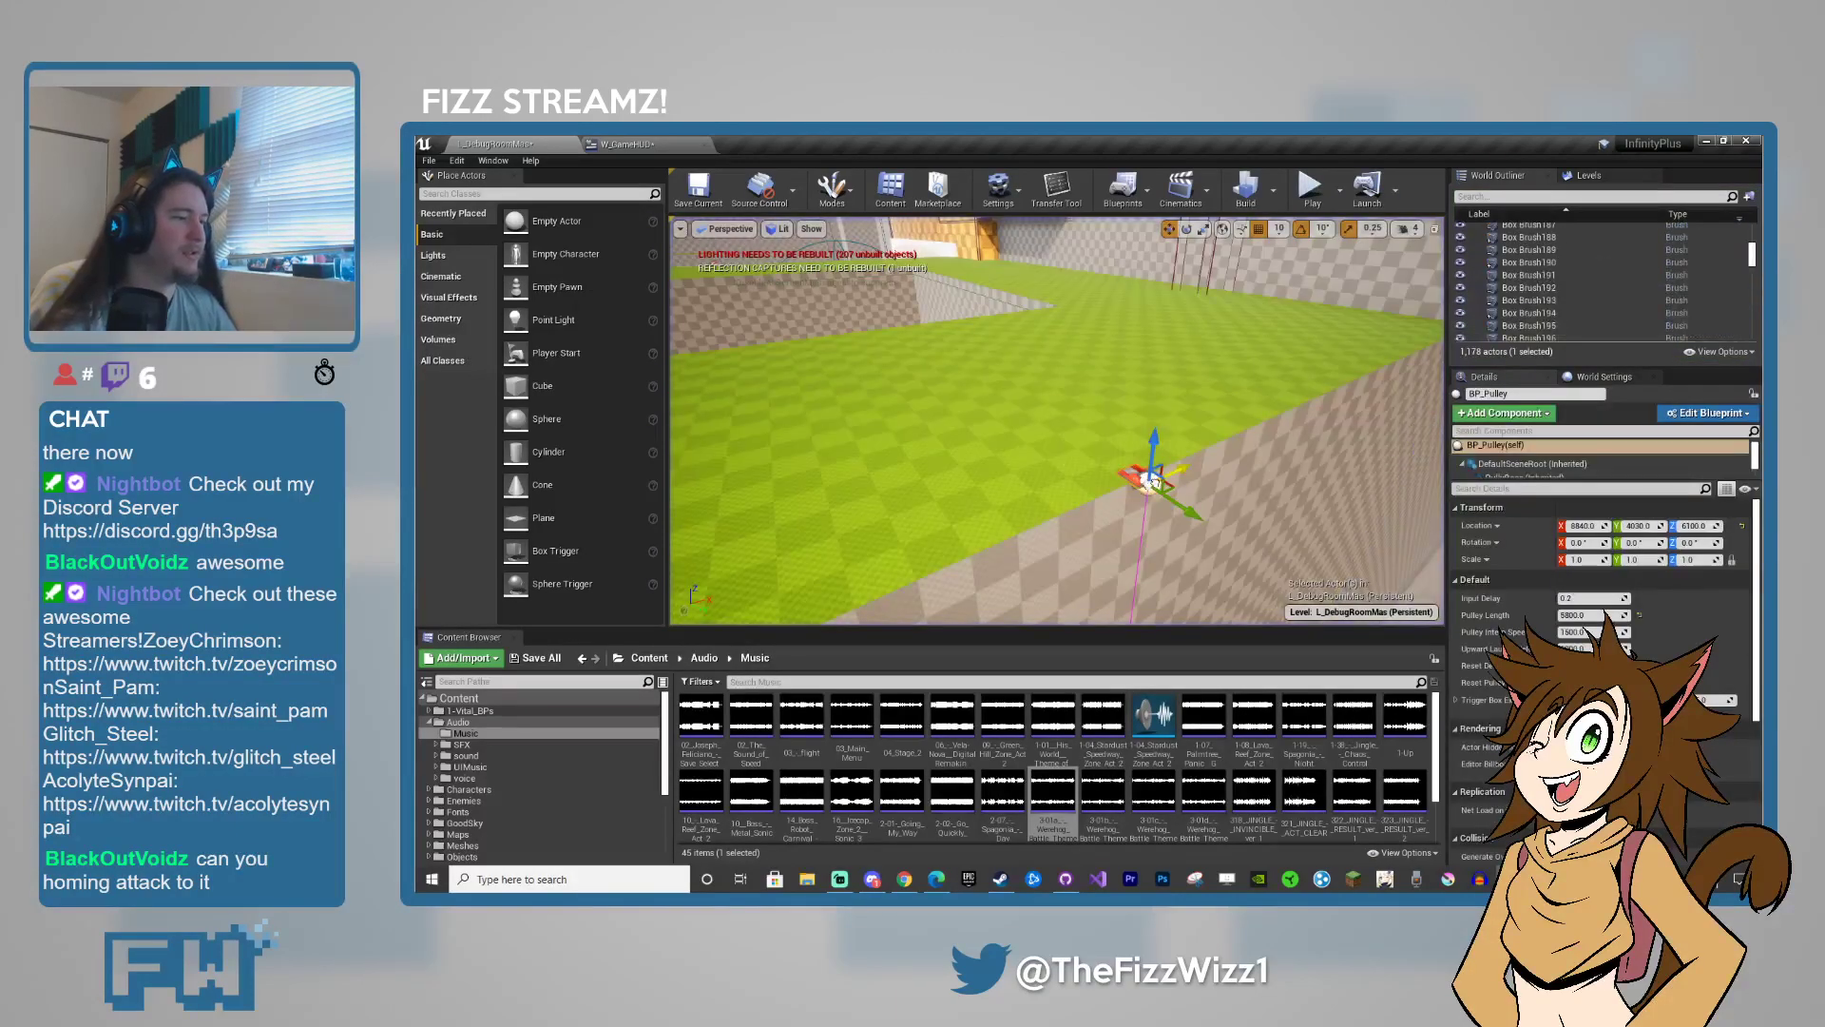
- Reselect the pulley at the edge of the grass platform and set its interp speed to 1000
{"action": "right_click", "coordinate": [1150, 480]}
{"action": "left_click", "coordinate": [935, 395]}
{"action": "right_click", "coordinate": [934, 395]}
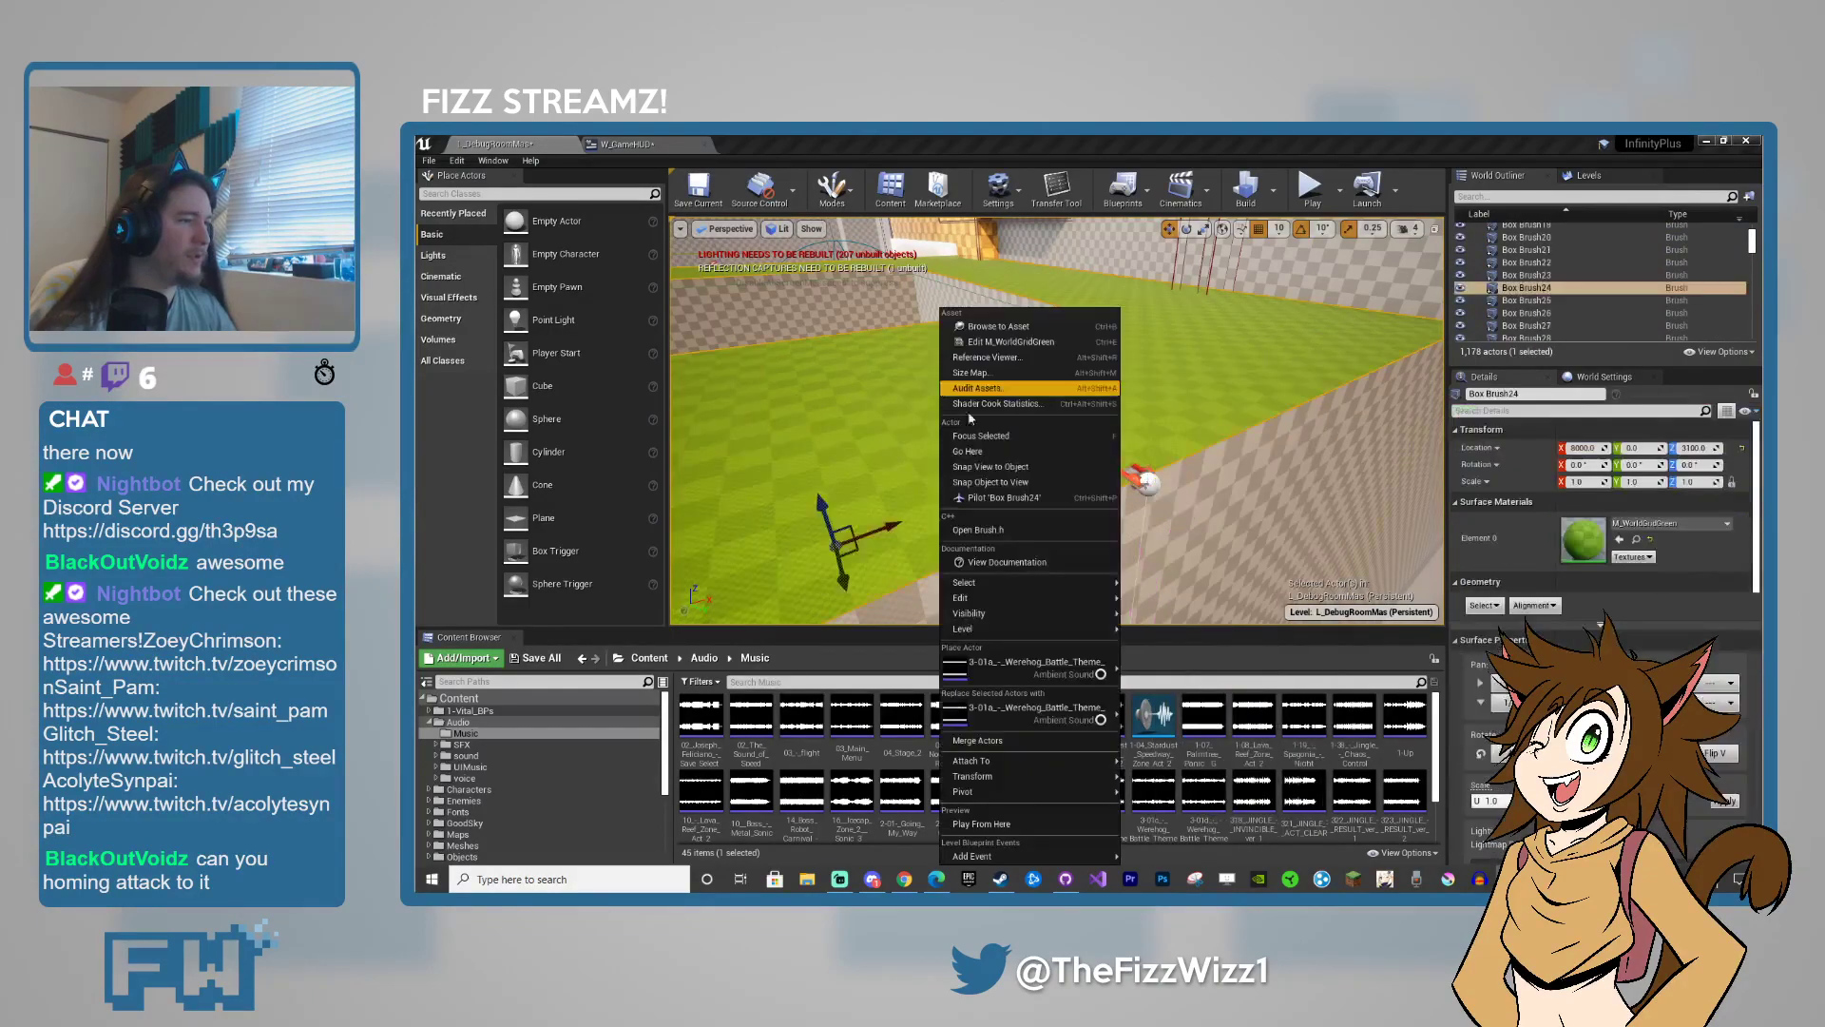
{"action": "left_click", "coordinate": [1300, 566]}
{"action": "right_click_drag", "start_coordinate": [1300, 565], "coordinate": [1230, 332]}
{"action": "left_click", "coordinate": [1308, 351]}
{"action": "left_click", "coordinate": [1219, 382]}
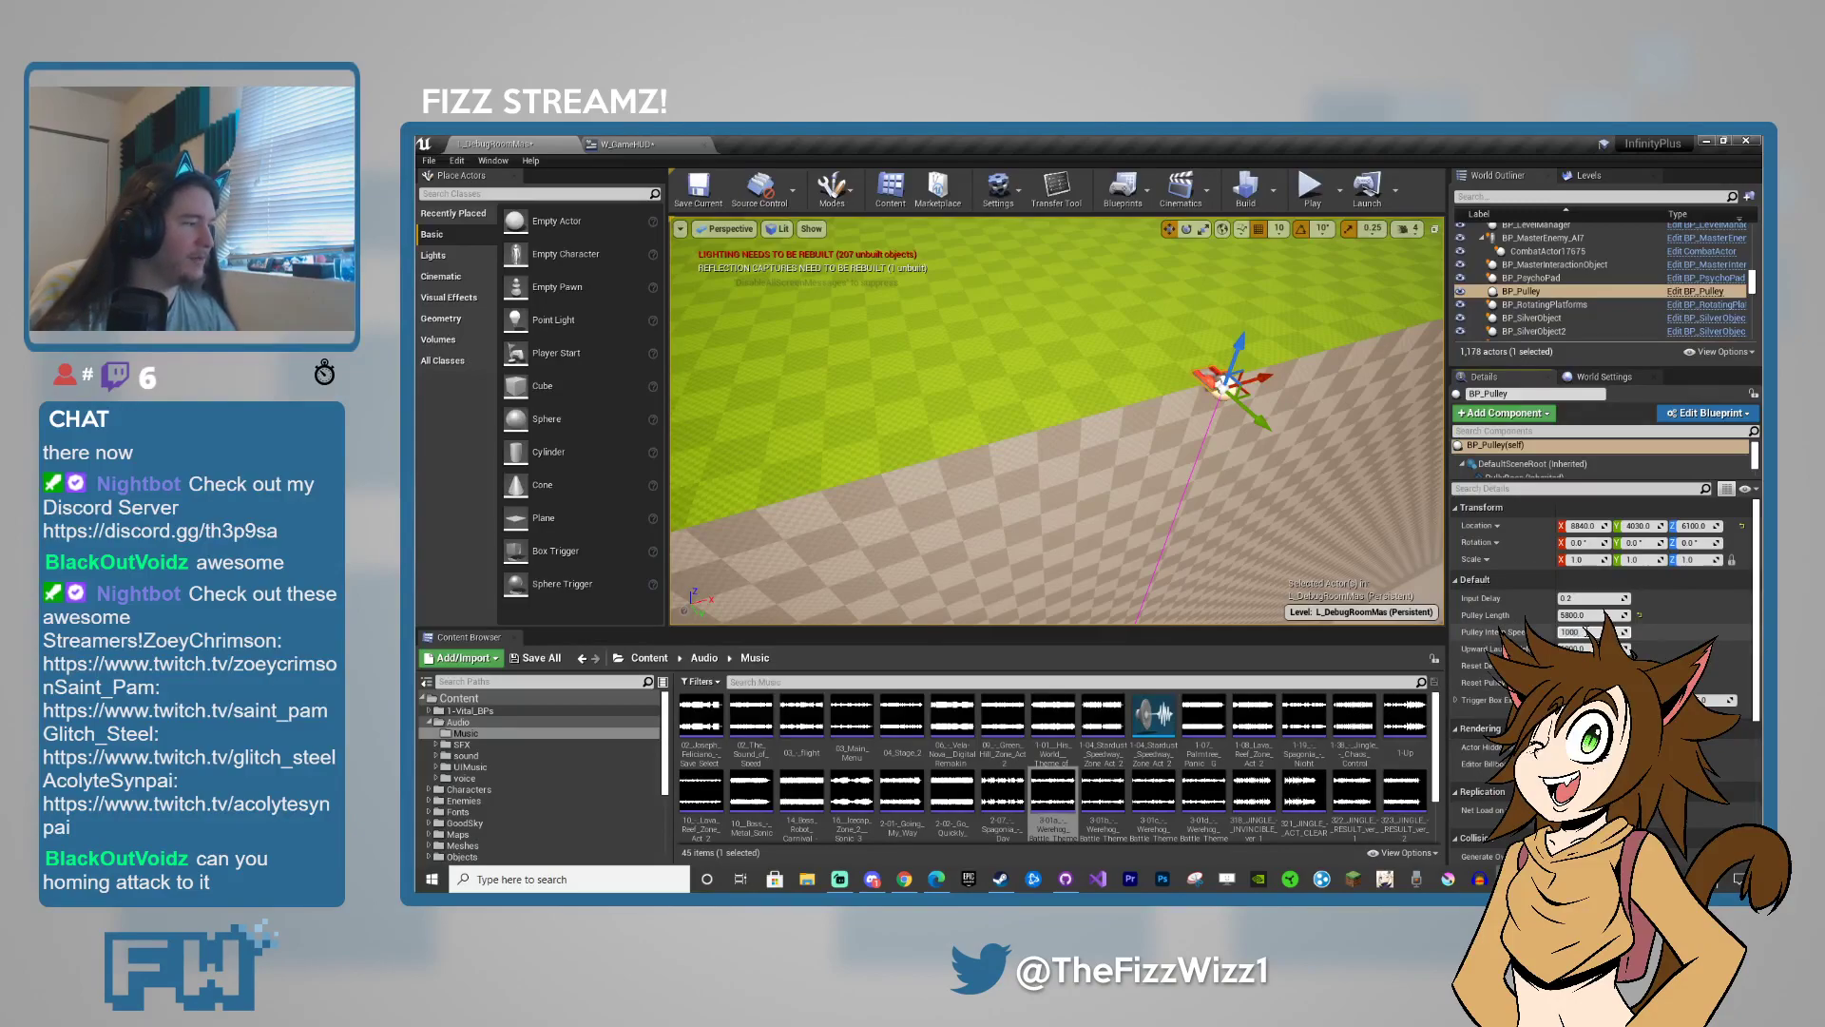
{"action": "key", "text": "Return"}
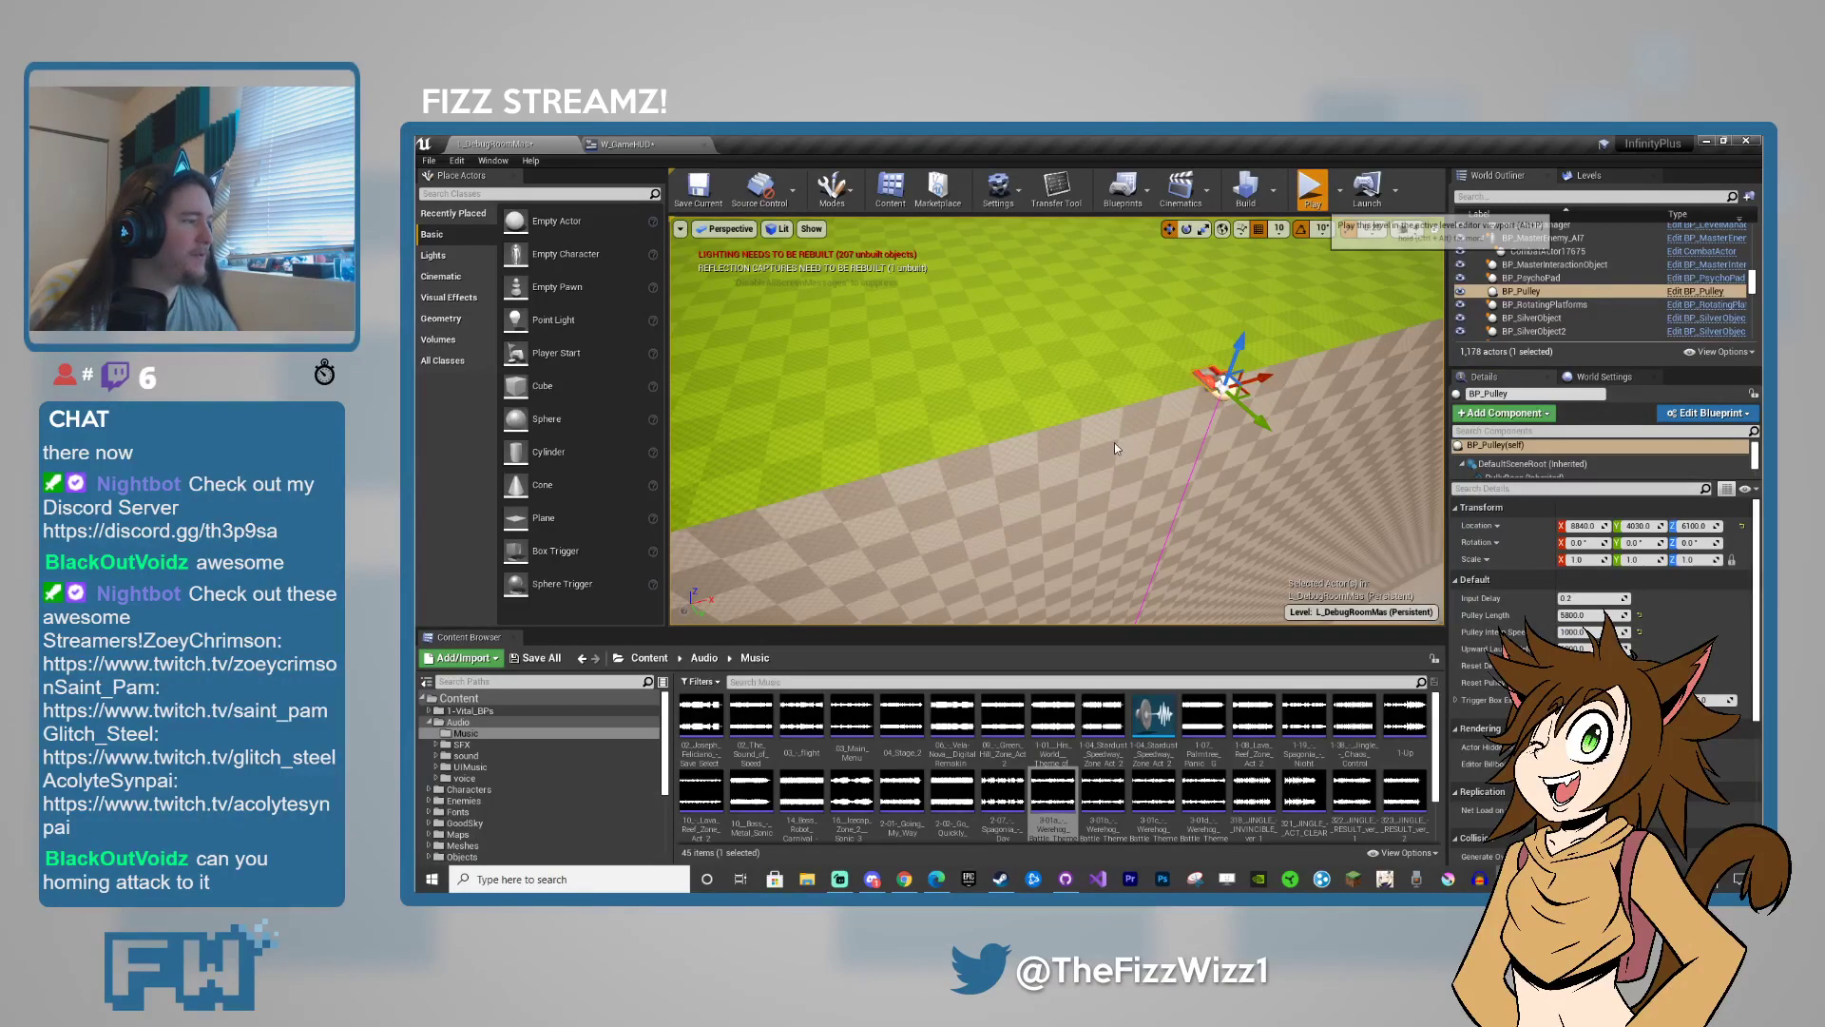
- Playtest the pulley ride with Sonic, set the pulley's interp speed to 3000, and playtest the ride again
{"action": "key", "text": "alt+p"}
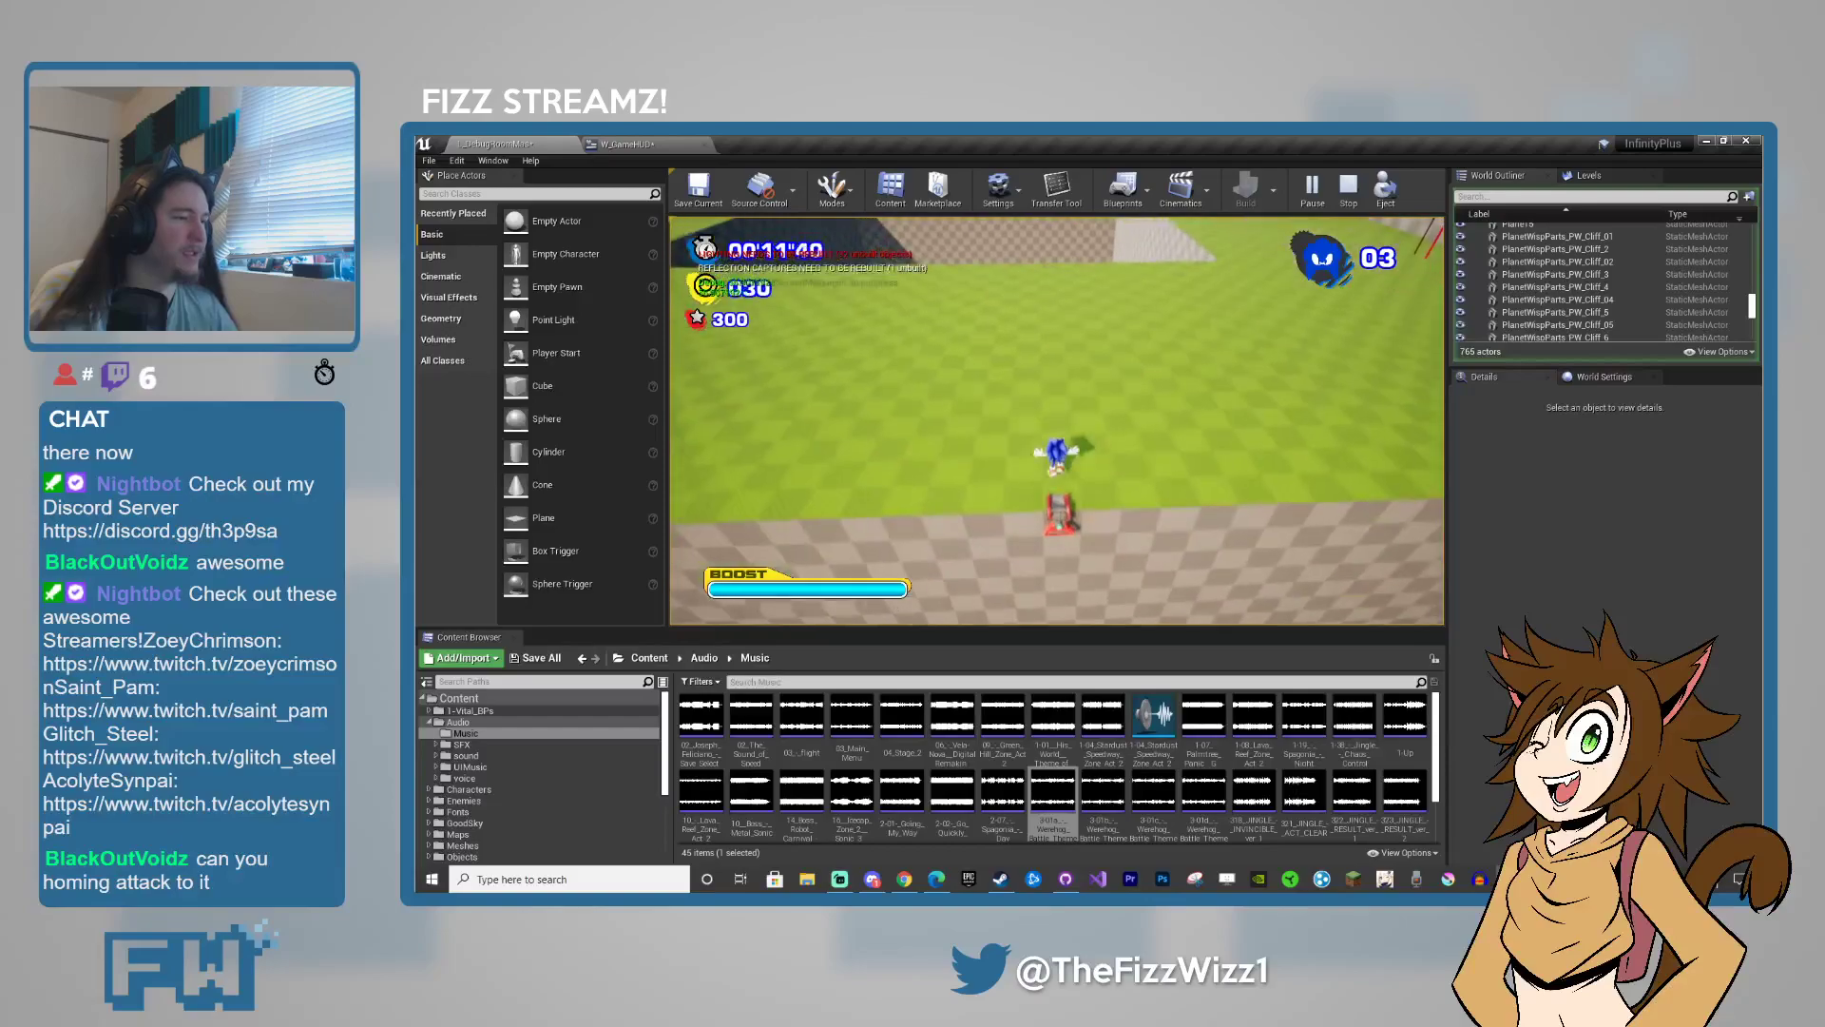
{"action": "key", "text": "Escape"}
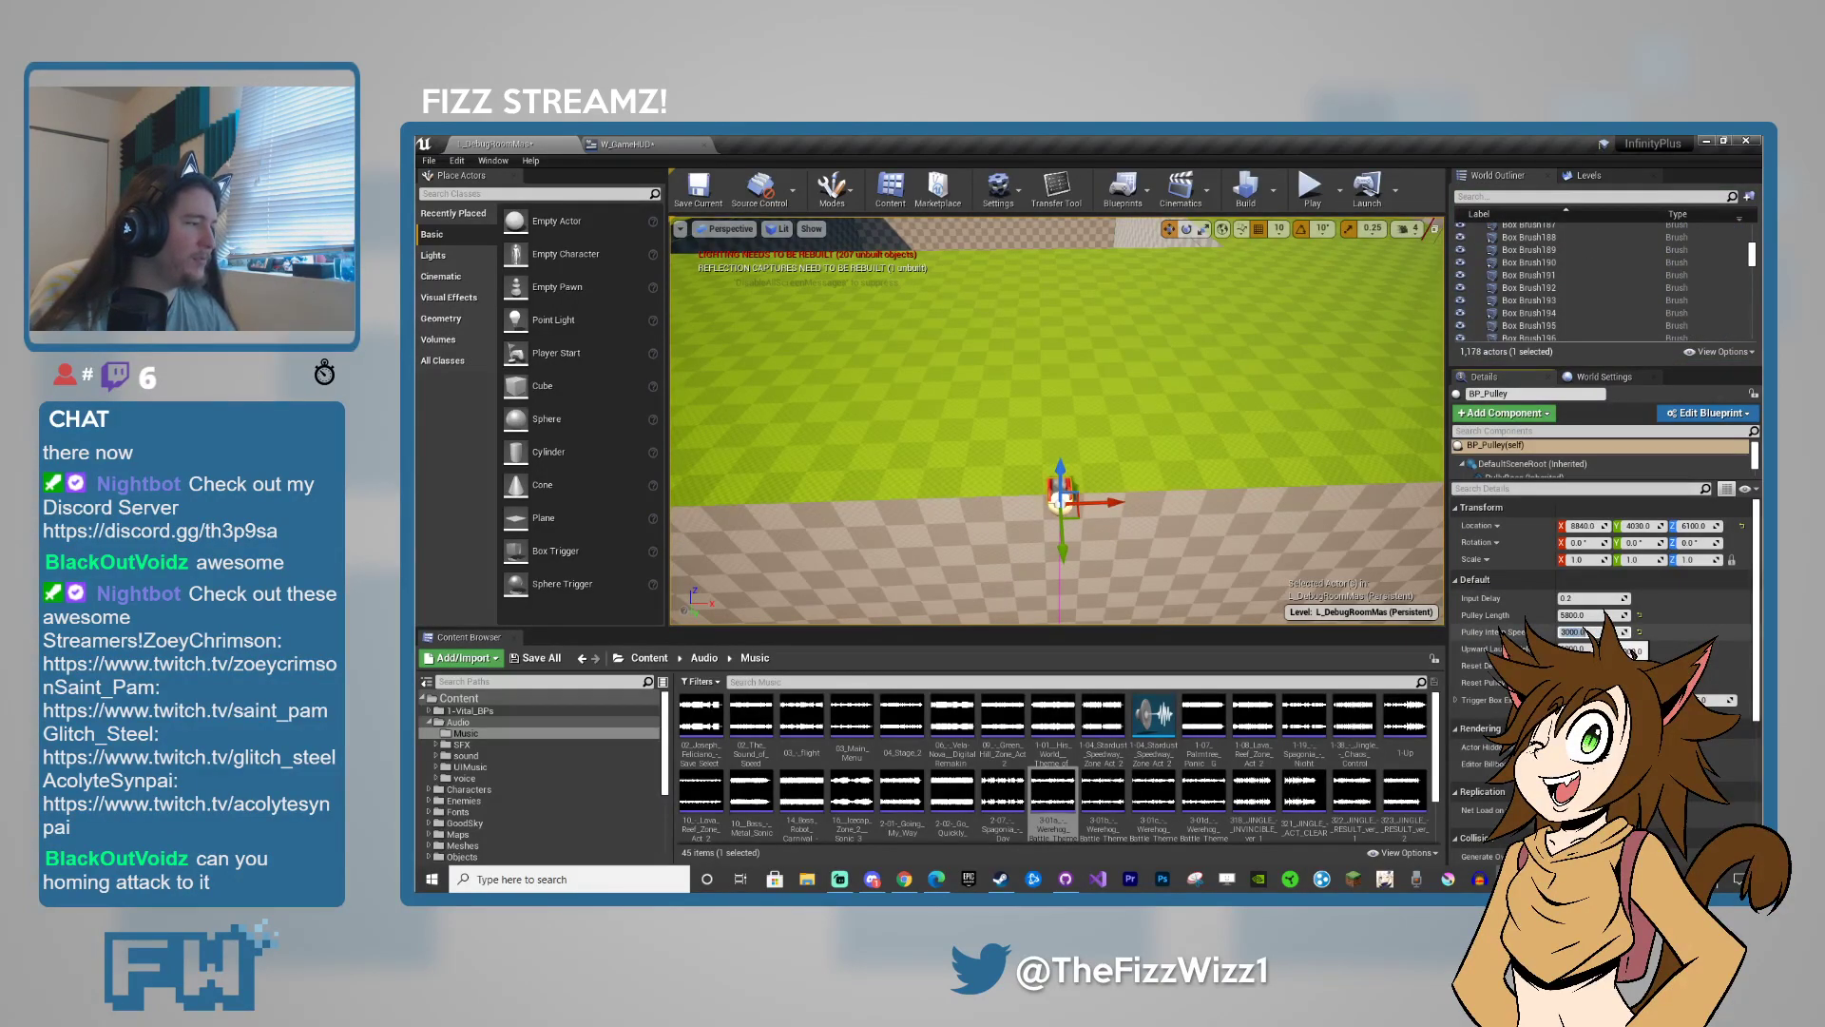
{"action": "left_click", "coordinate": [1255, 529]}
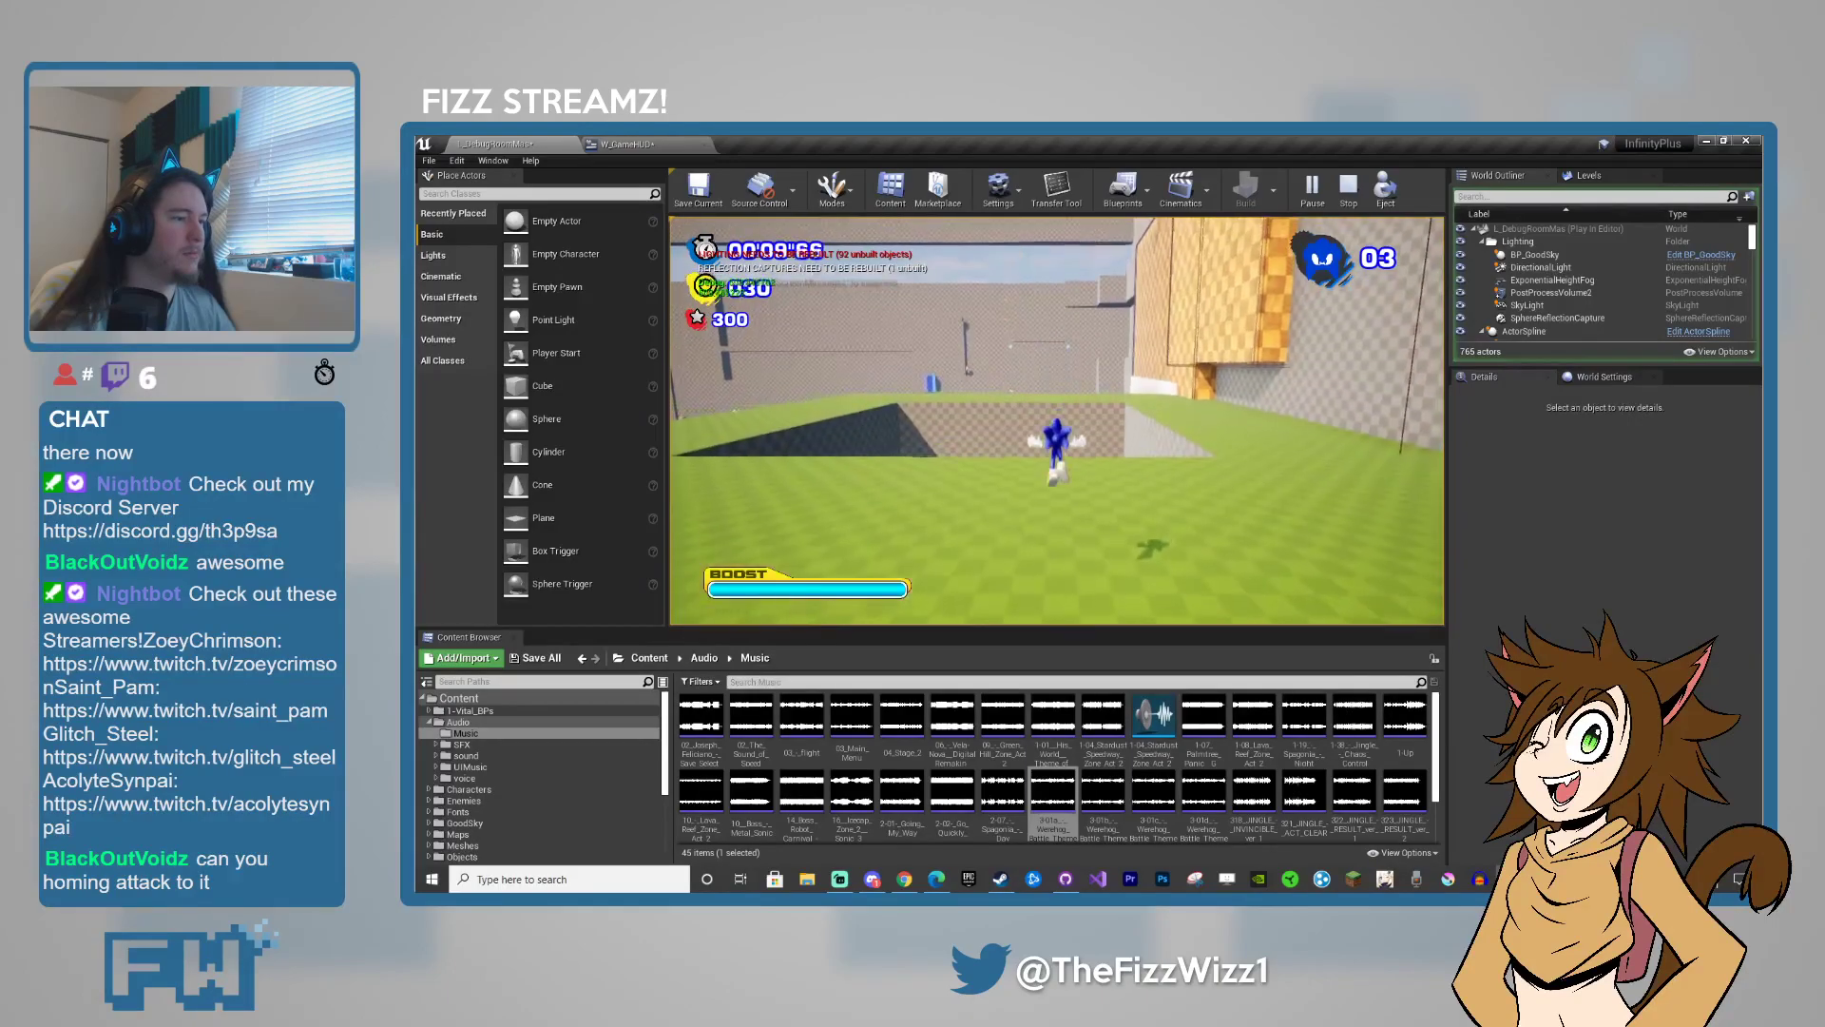
{"action": "key", "text": "Escape"}
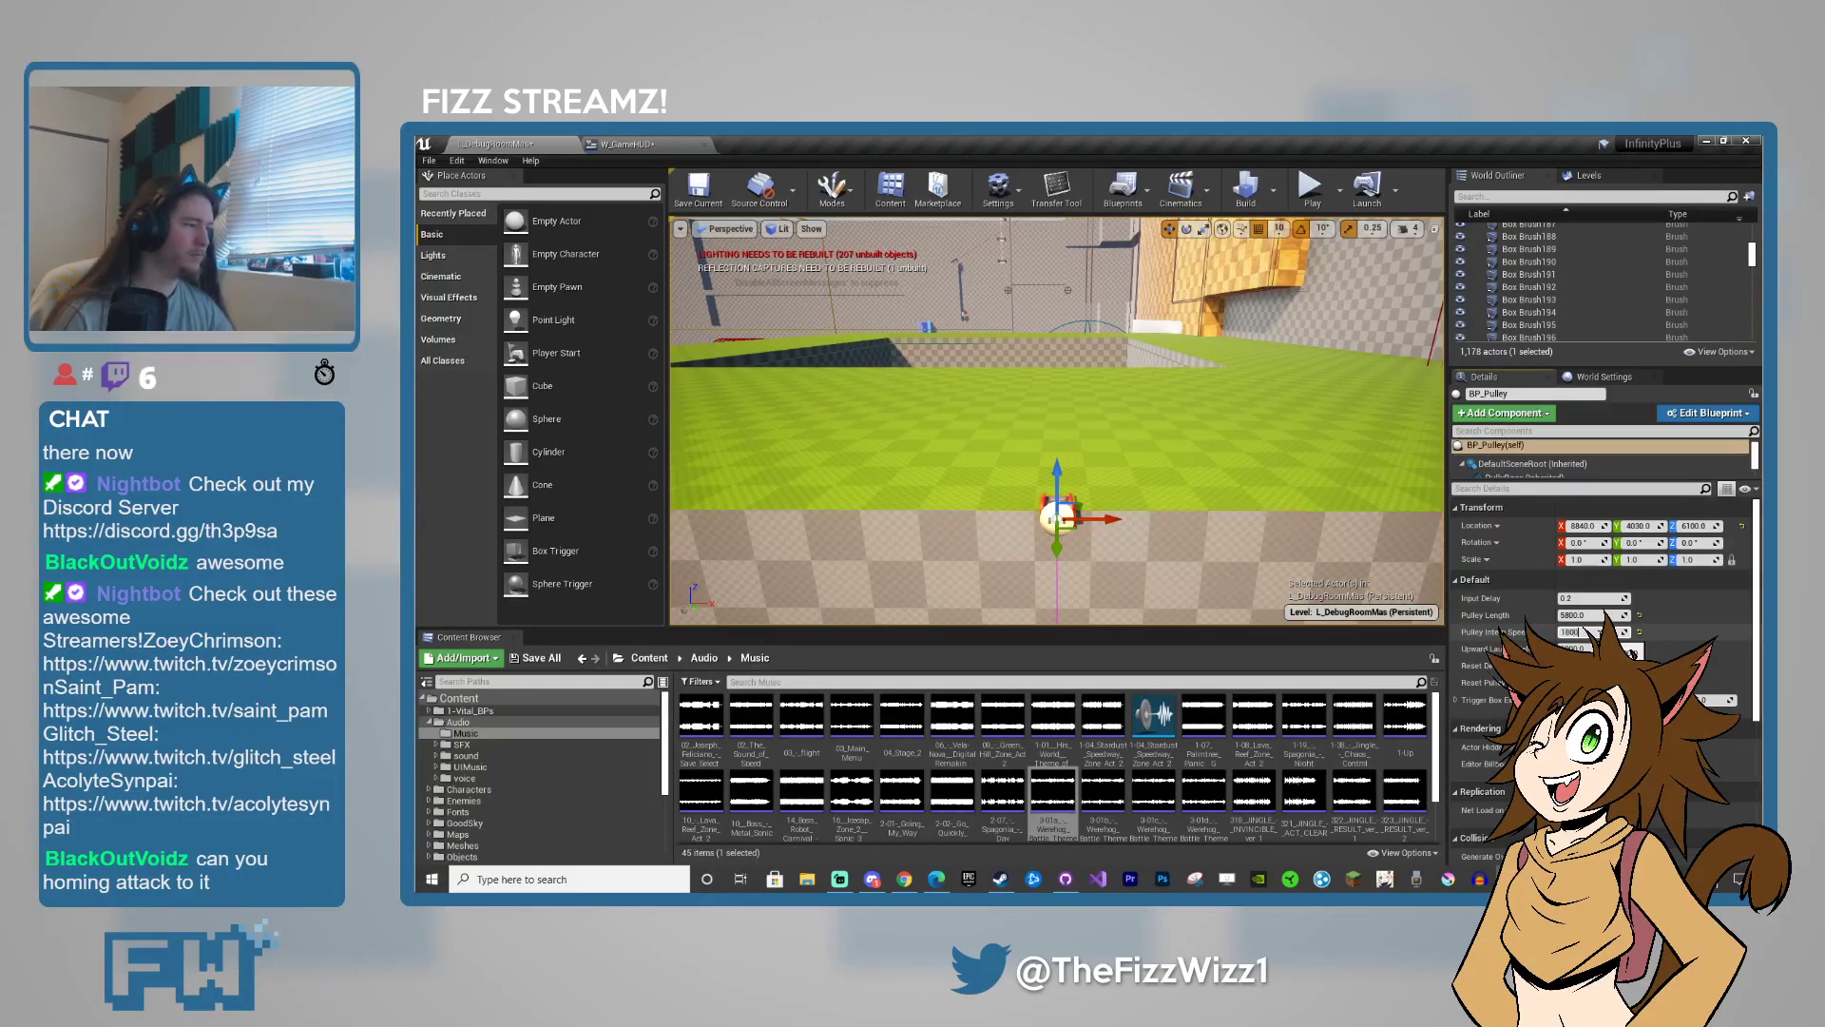
- Set the pulley's interp speed to 1800, playtest Sonic's approach to its handle near the floor, and end the session
{"action": "right_click_drag", "start_coordinate": [1060, 512], "coordinate": [1140, 517]}
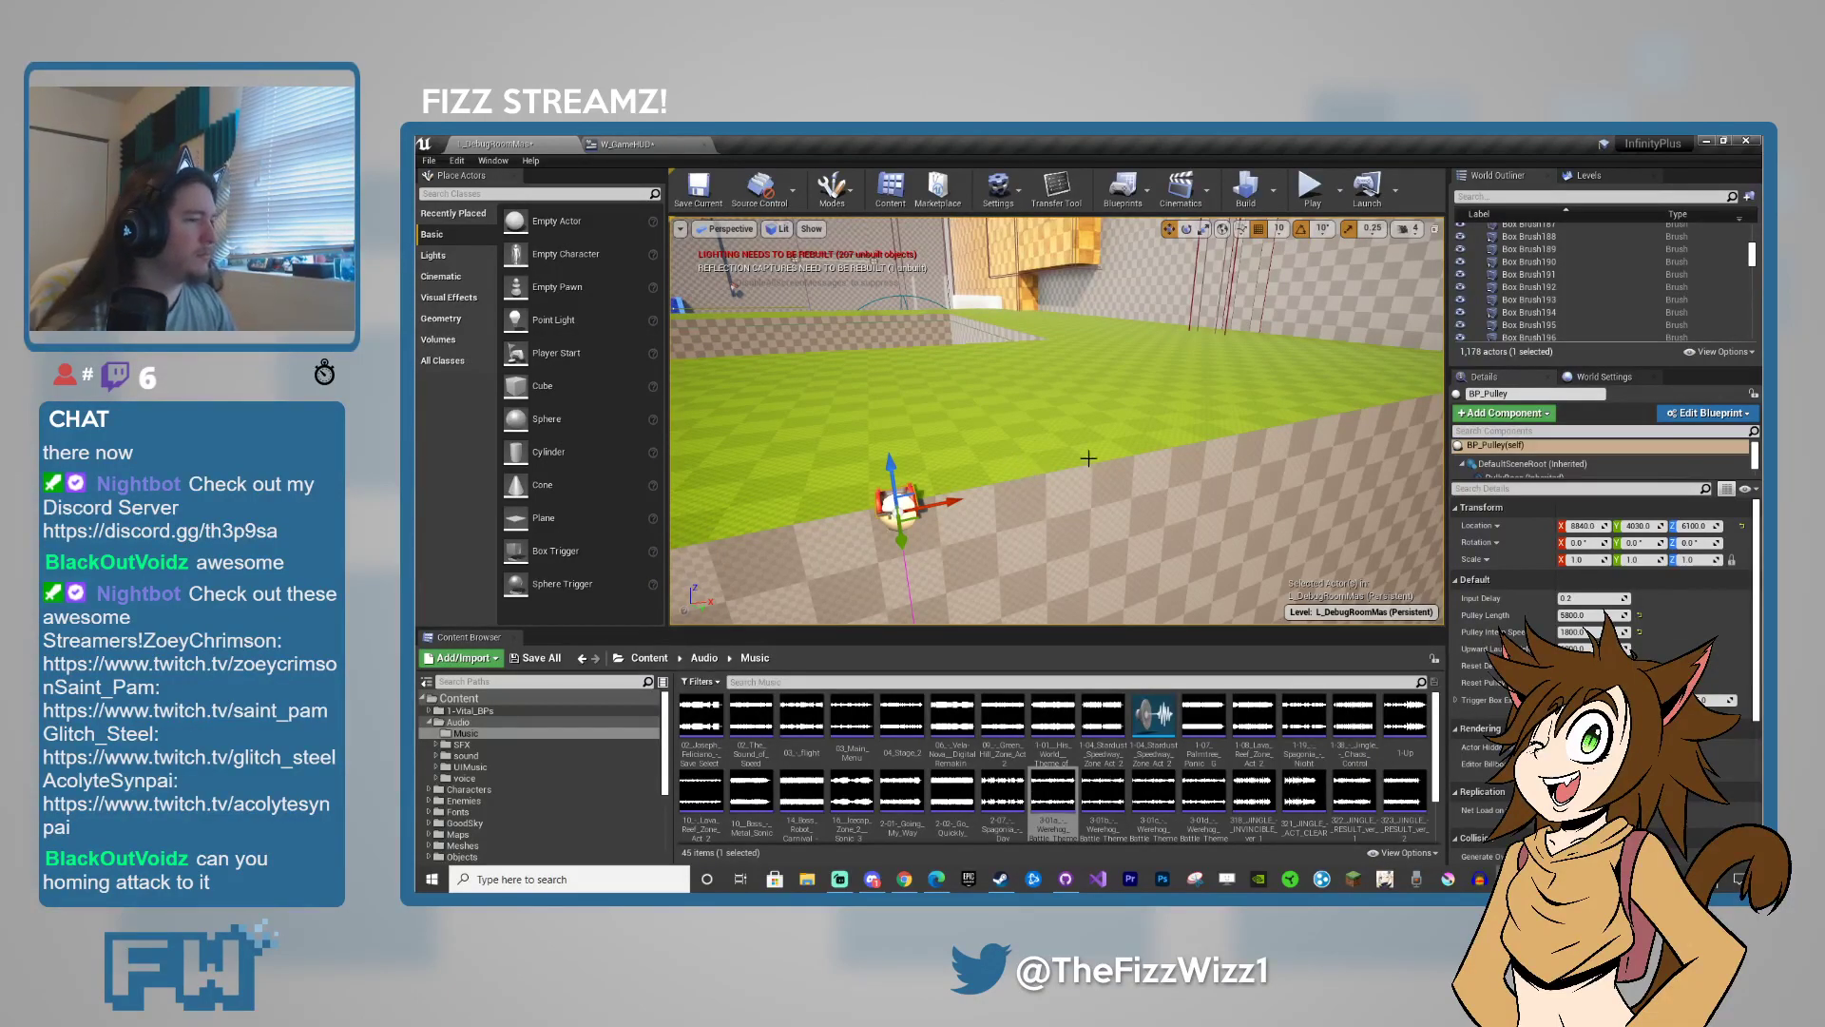
{"action": "right_click_drag", "start_coordinate": [1089, 458], "coordinate": [978, 416]}
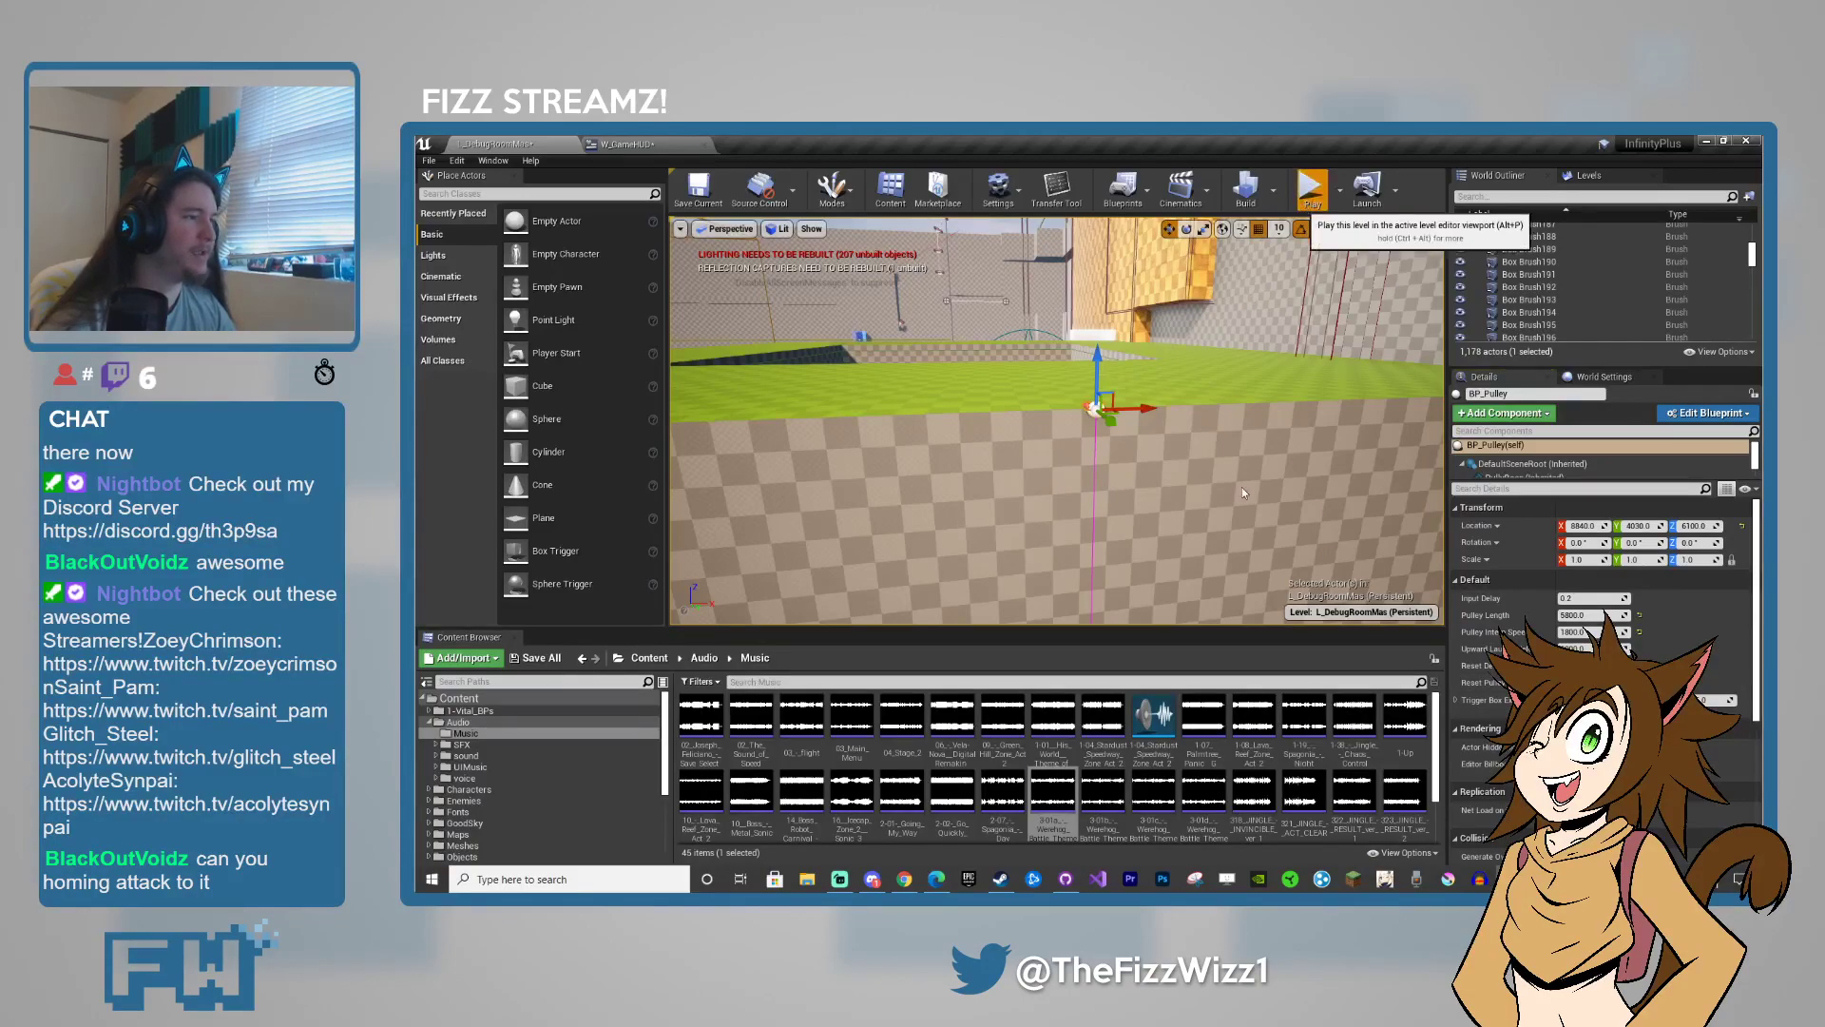
{"action": "key", "text": "alt+p"}
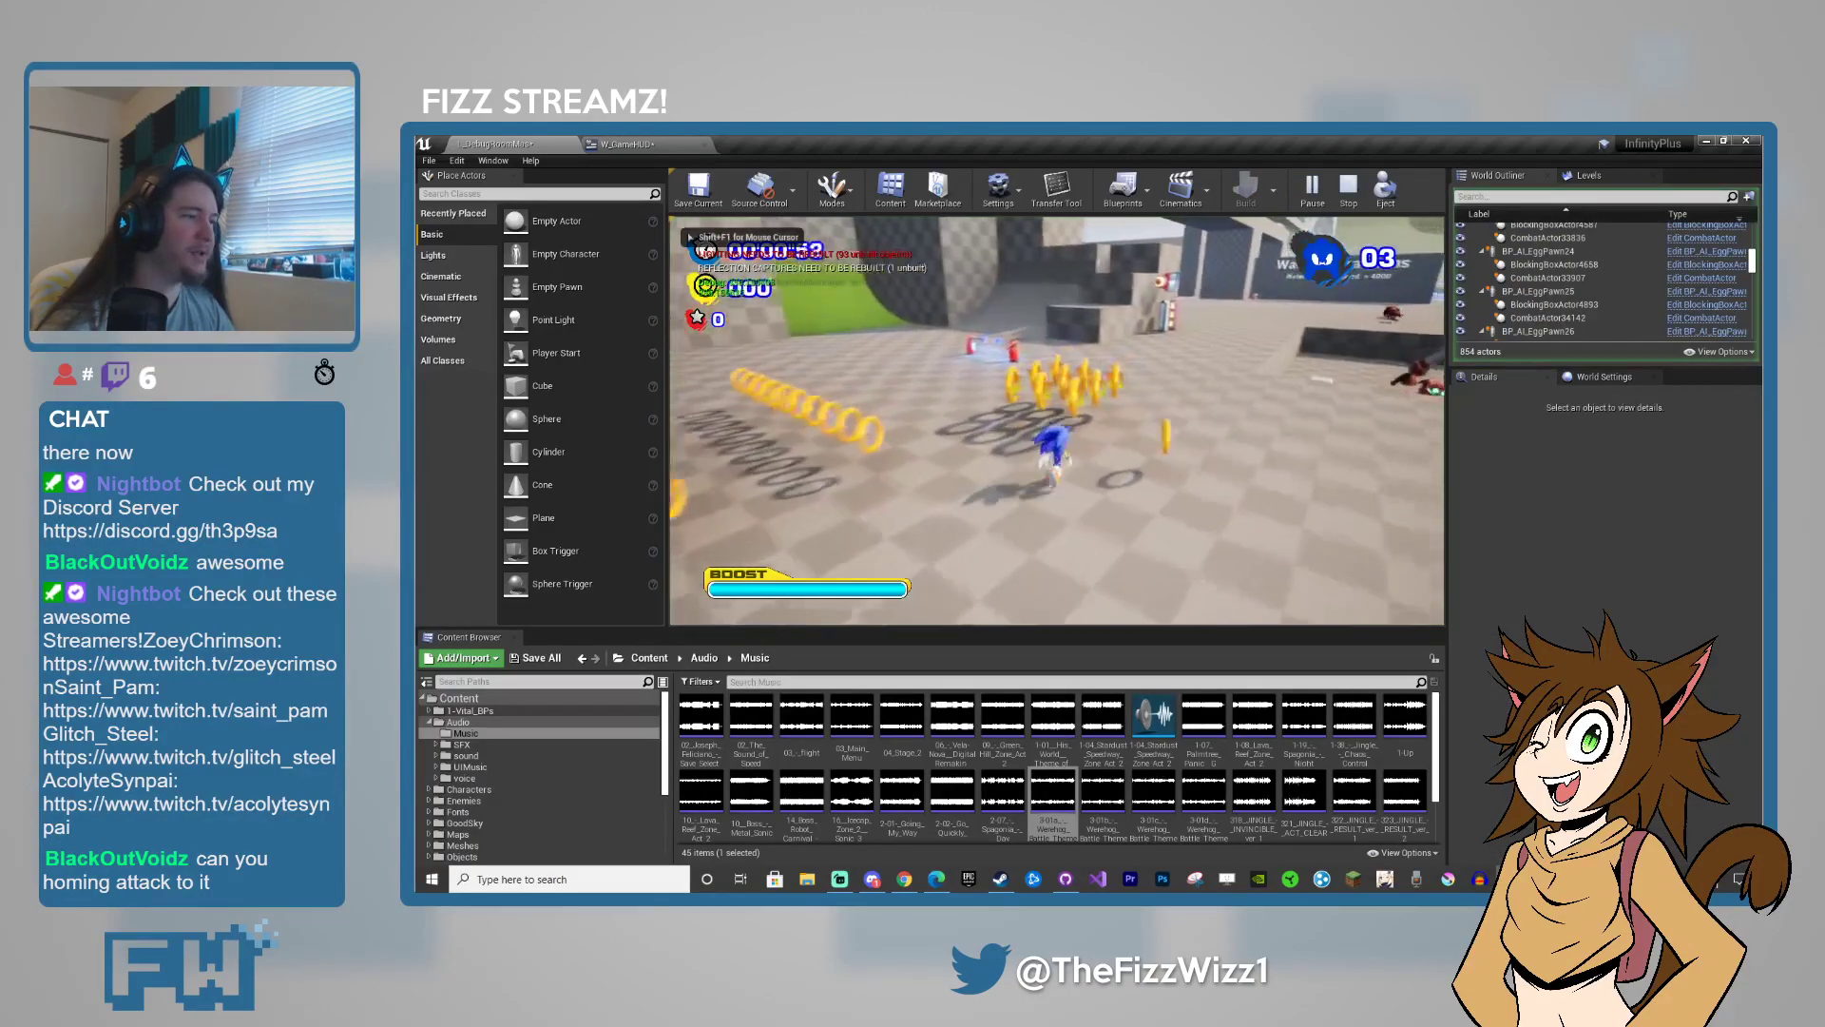
{"action": "key", "text": "space"}
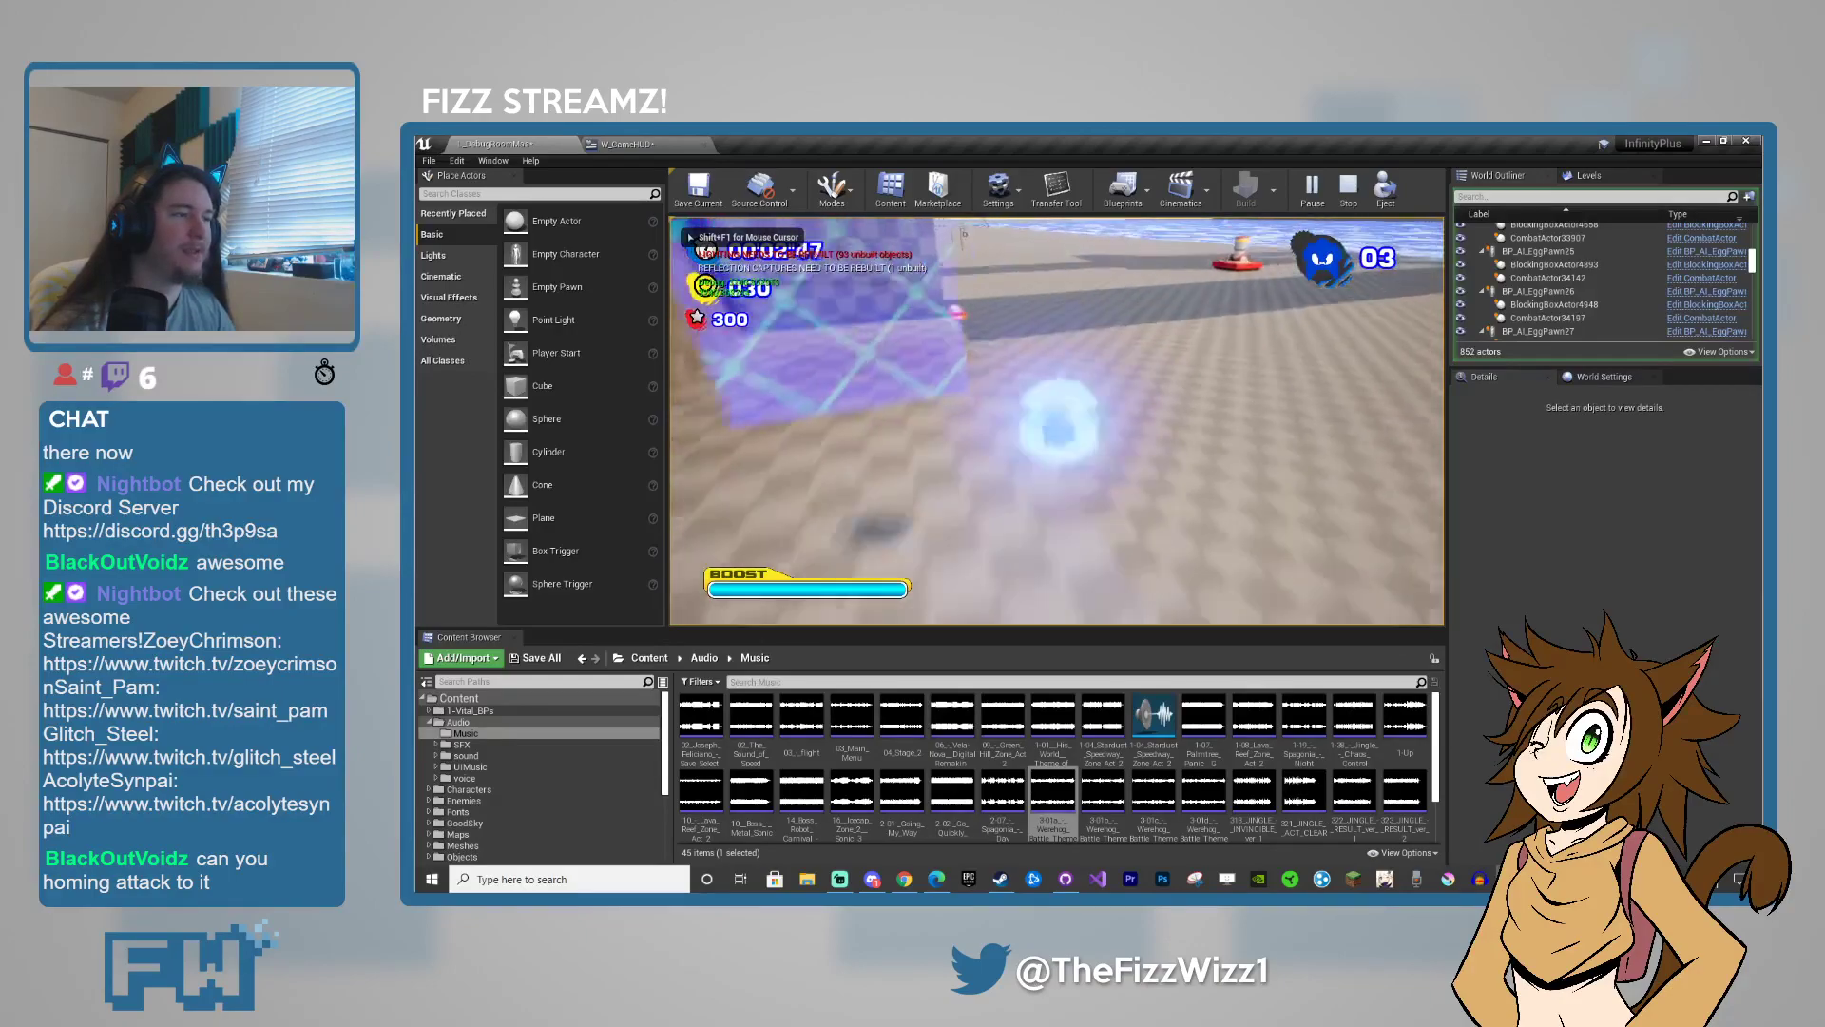
{"action": "key", "text": "w"}
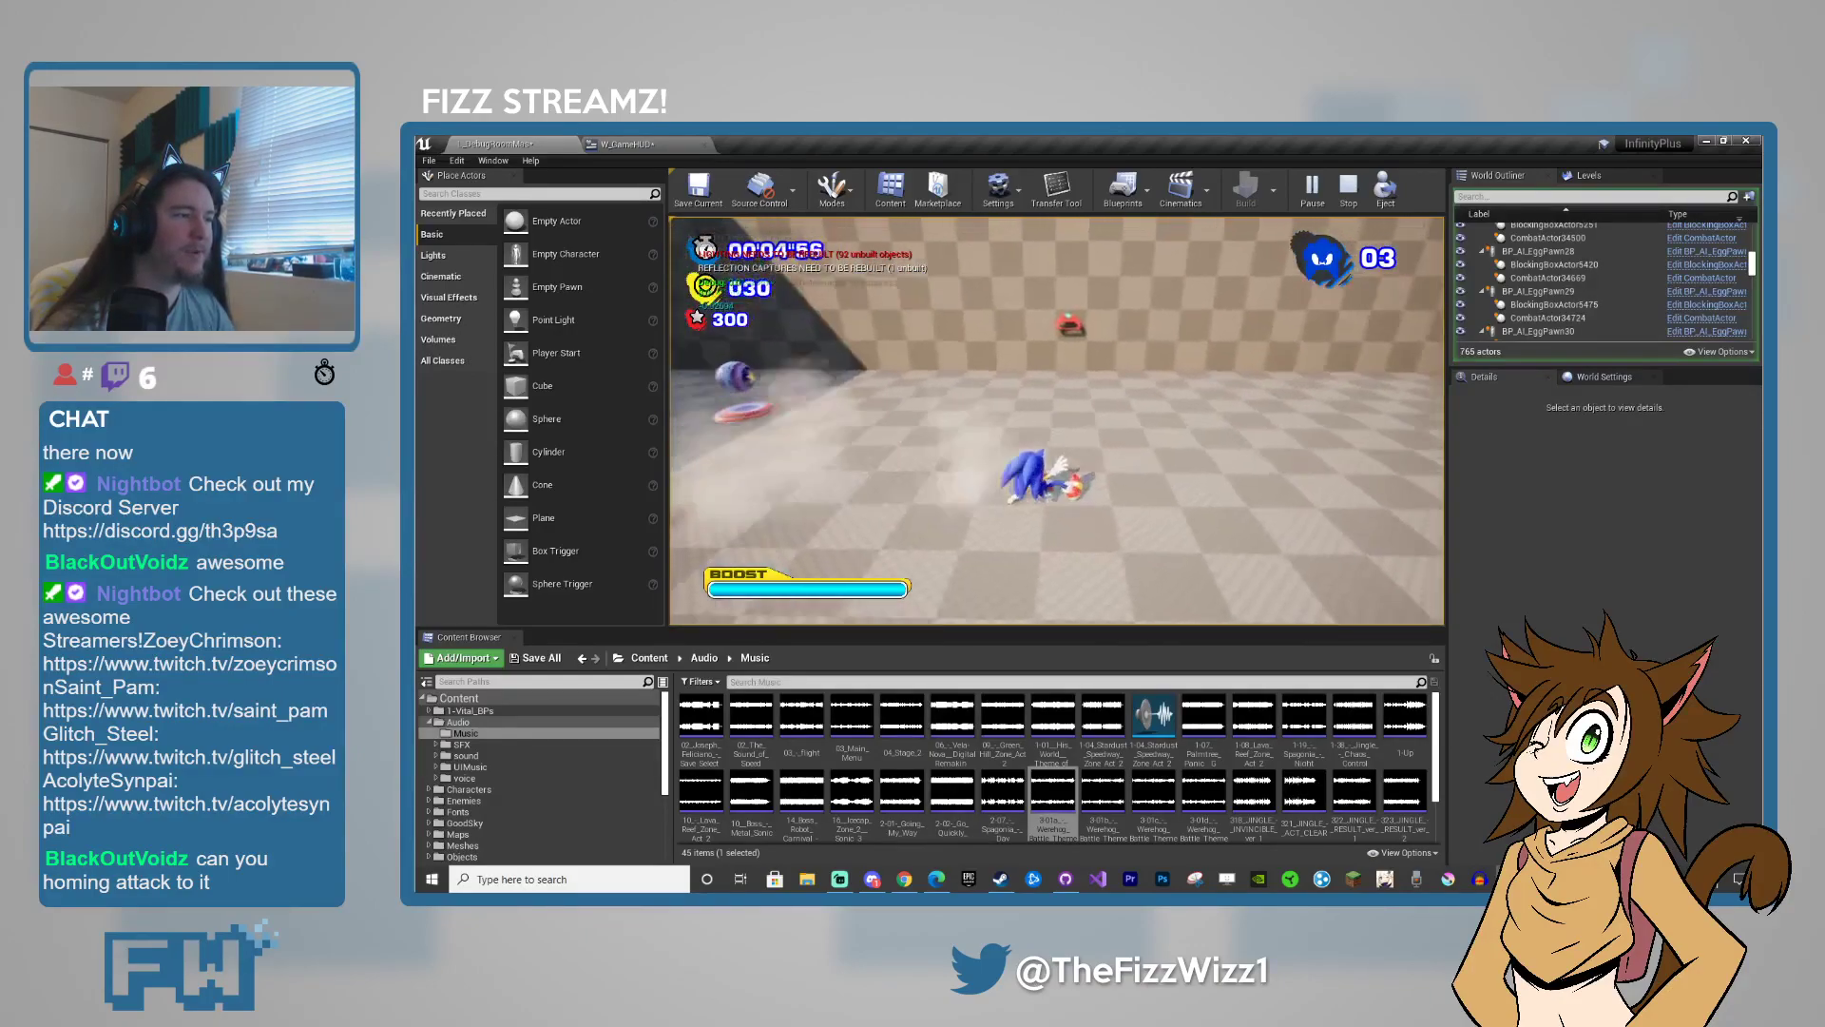
{"action": "key", "text": "space"}
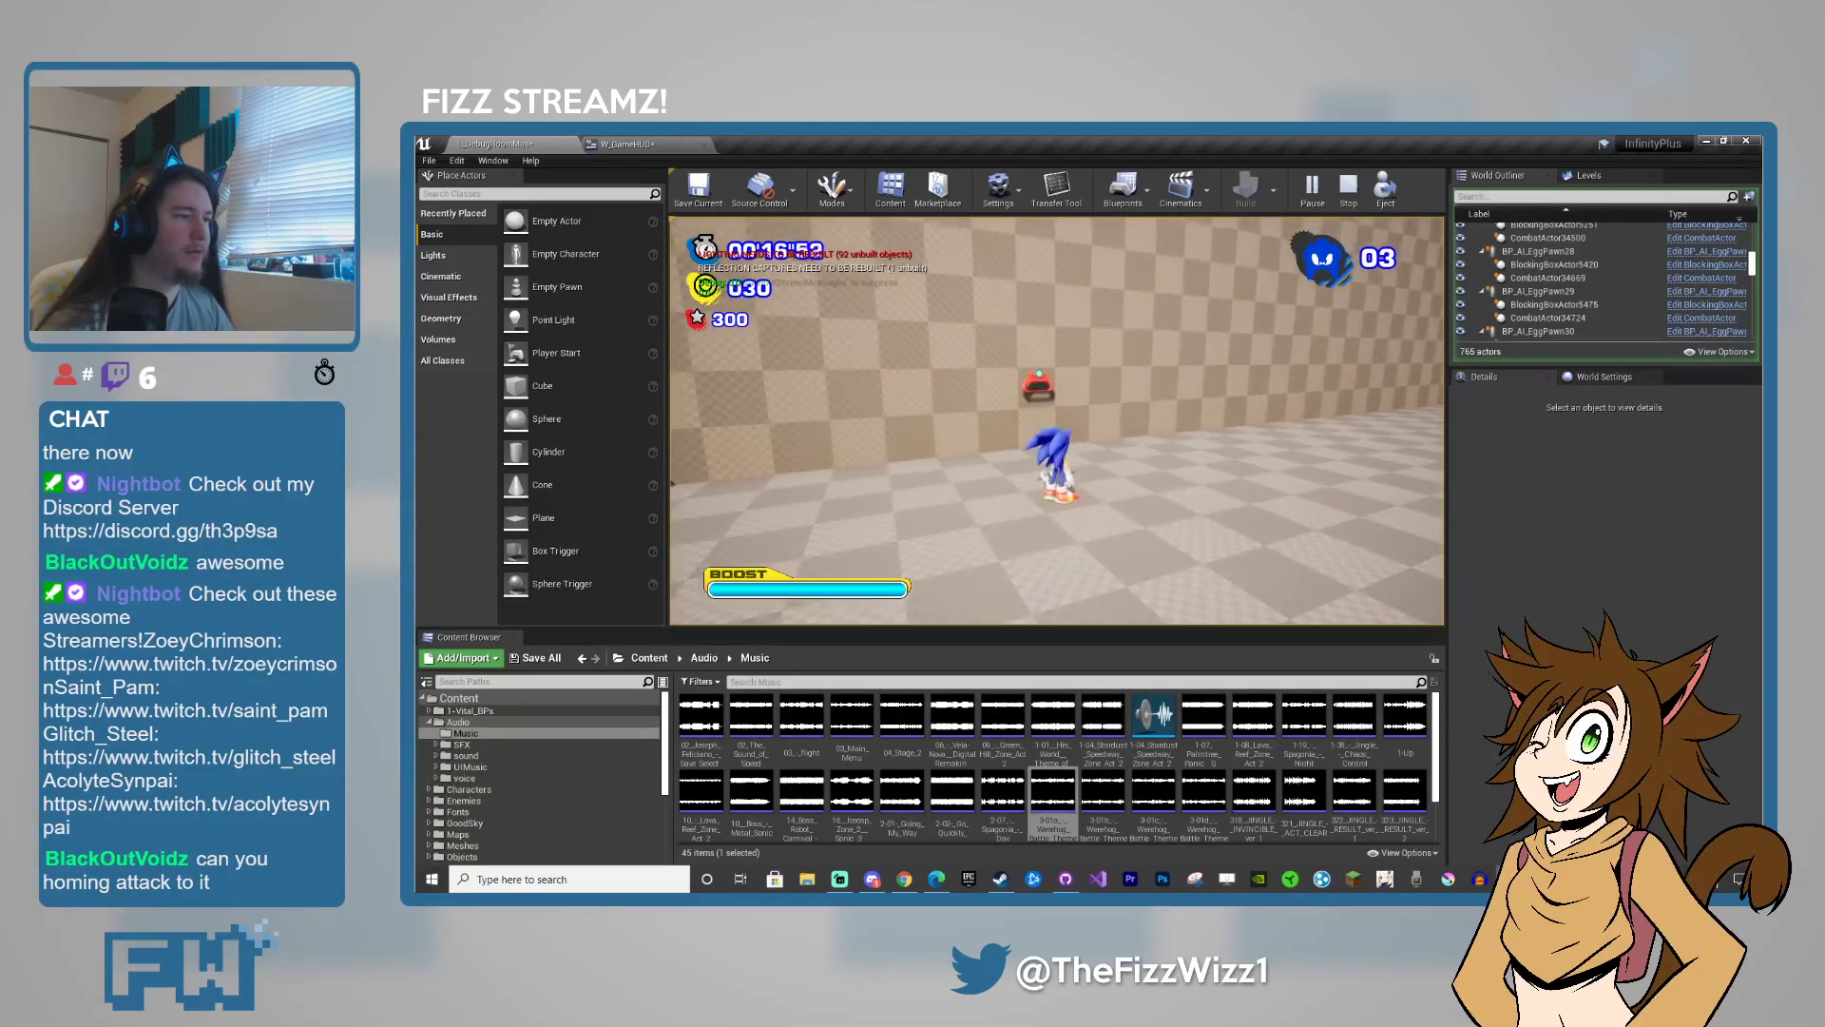
{"action": "key", "text": "Escape"}
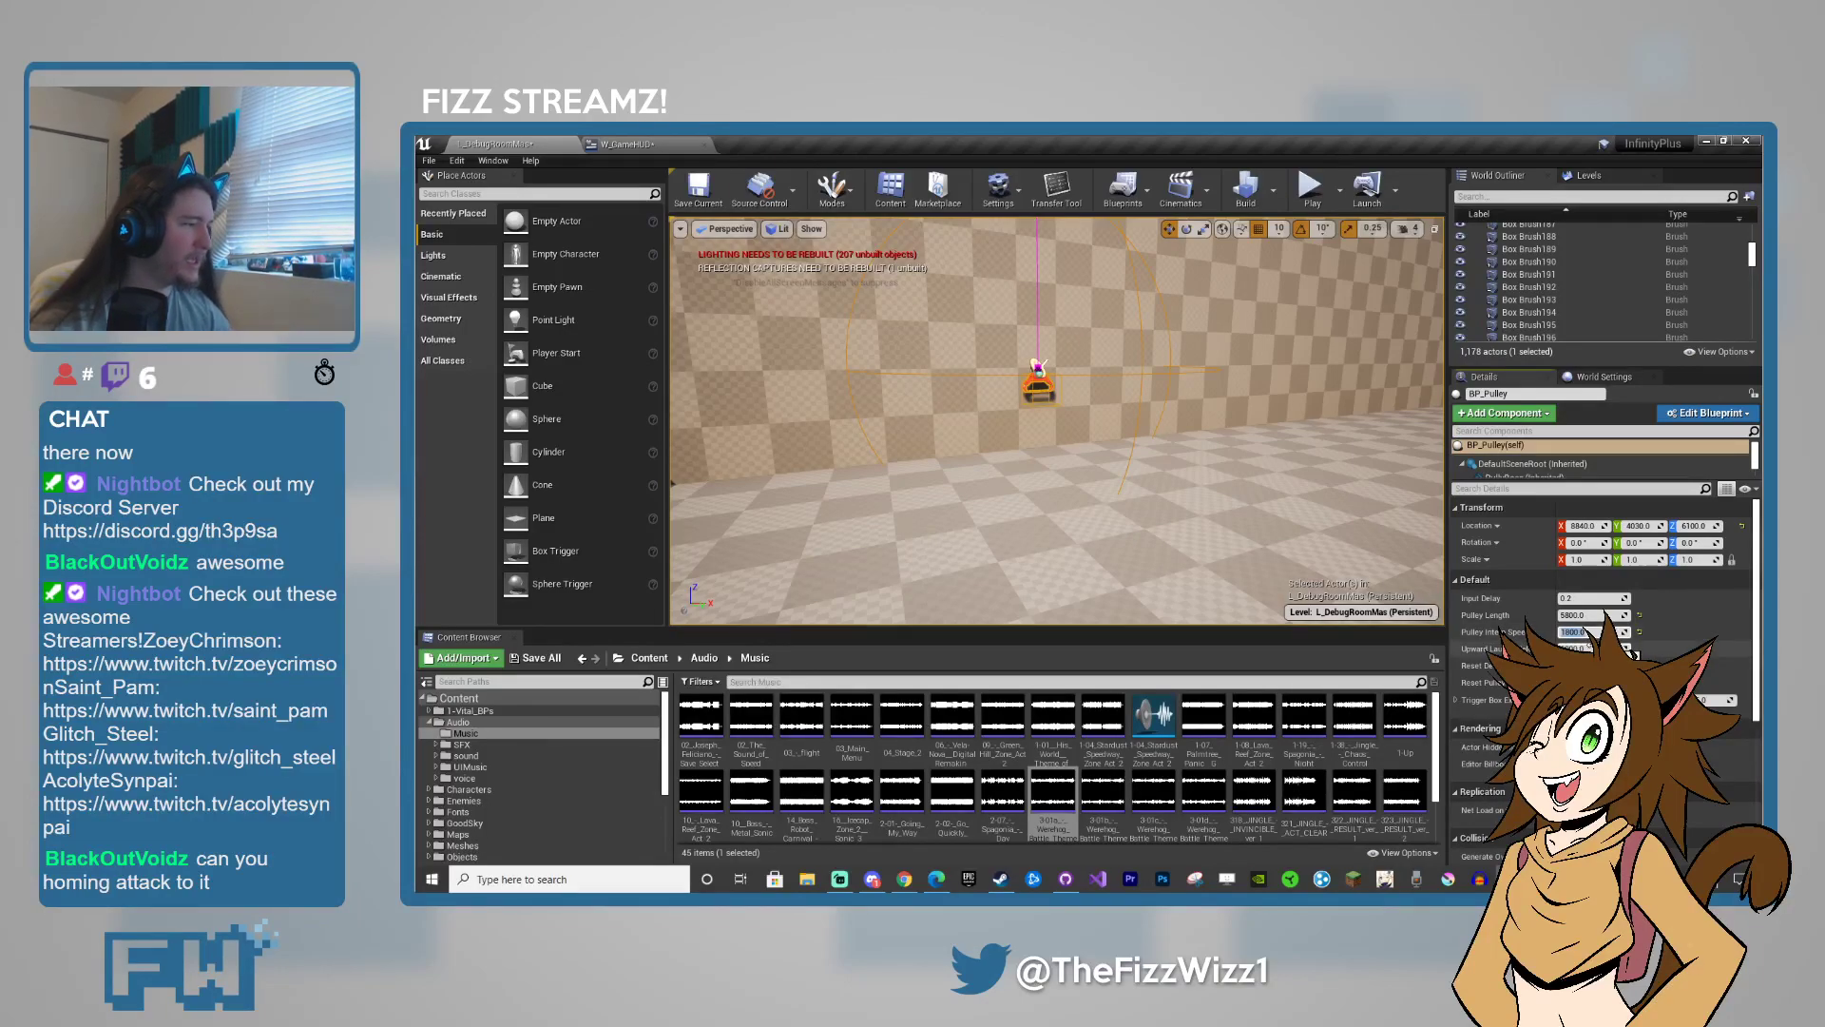
- Select the BP_GoodSky actor in the level
{"action": "right_click_drag", "start_coordinate": [1227, 447], "coordinate": [1321, 421]}
{"action": "left_click", "coordinate": [1316, 400]}
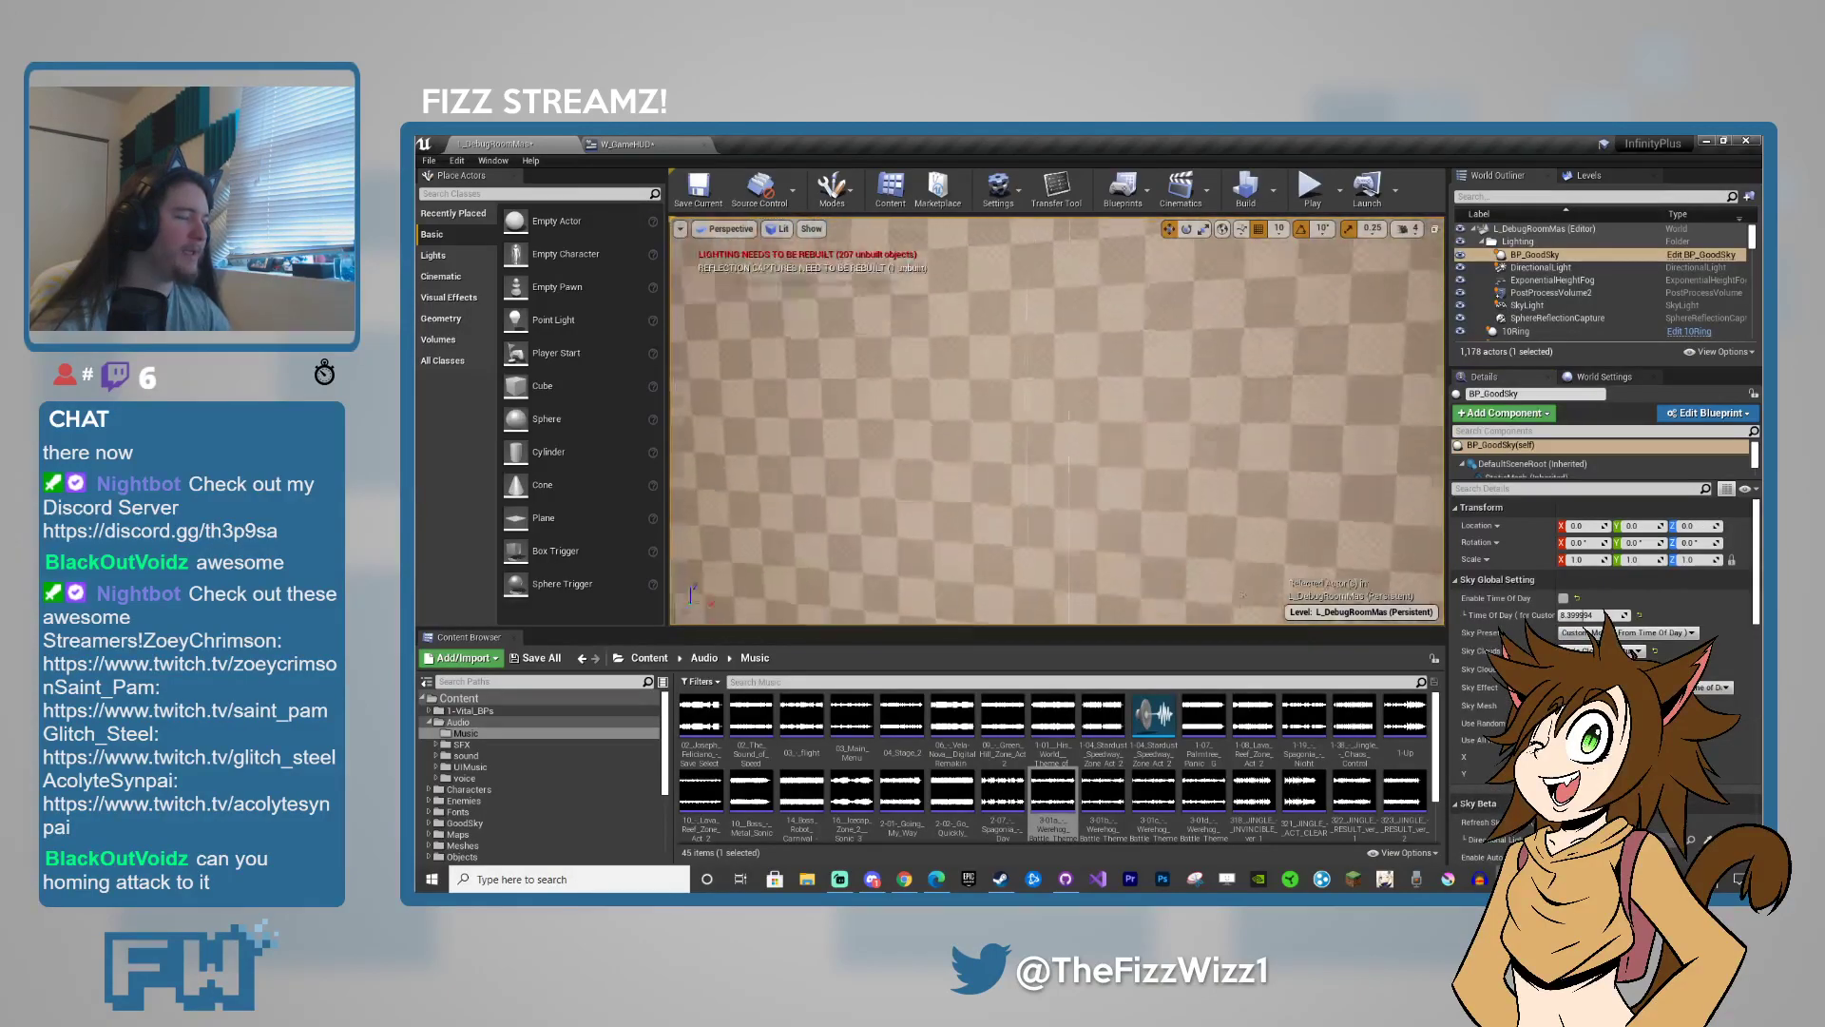
- Select the pulley actor in the level and open its BP_Pulley blueprint
{"action": "right_click_drag", "start_coordinate": [1057, 420], "coordinate": [1102, 427]}
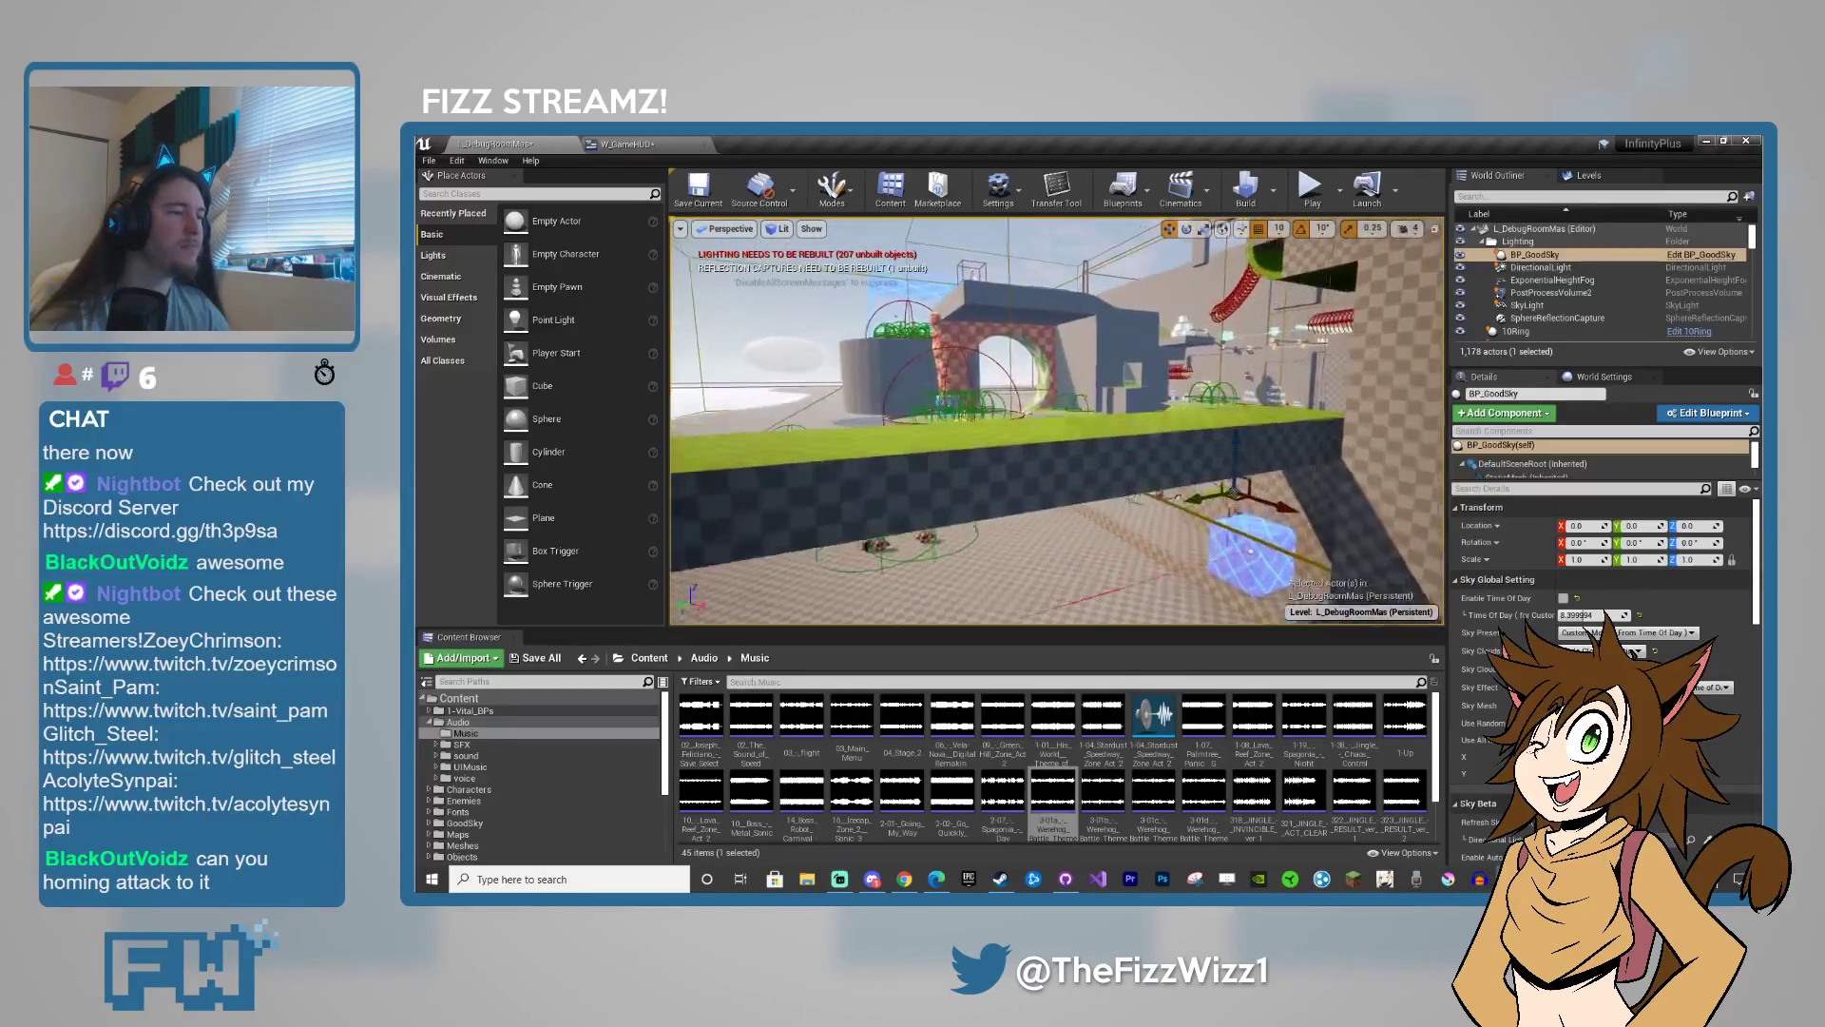
{"action": "key", "text": "w"}
{"action": "right_click_drag", "start_coordinate": [1057, 421], "coordinate": [1407, 427]}
{"action": "right_click_drag", "start_coordinate": [1157, 434], "coordinate": [1157, 434]}
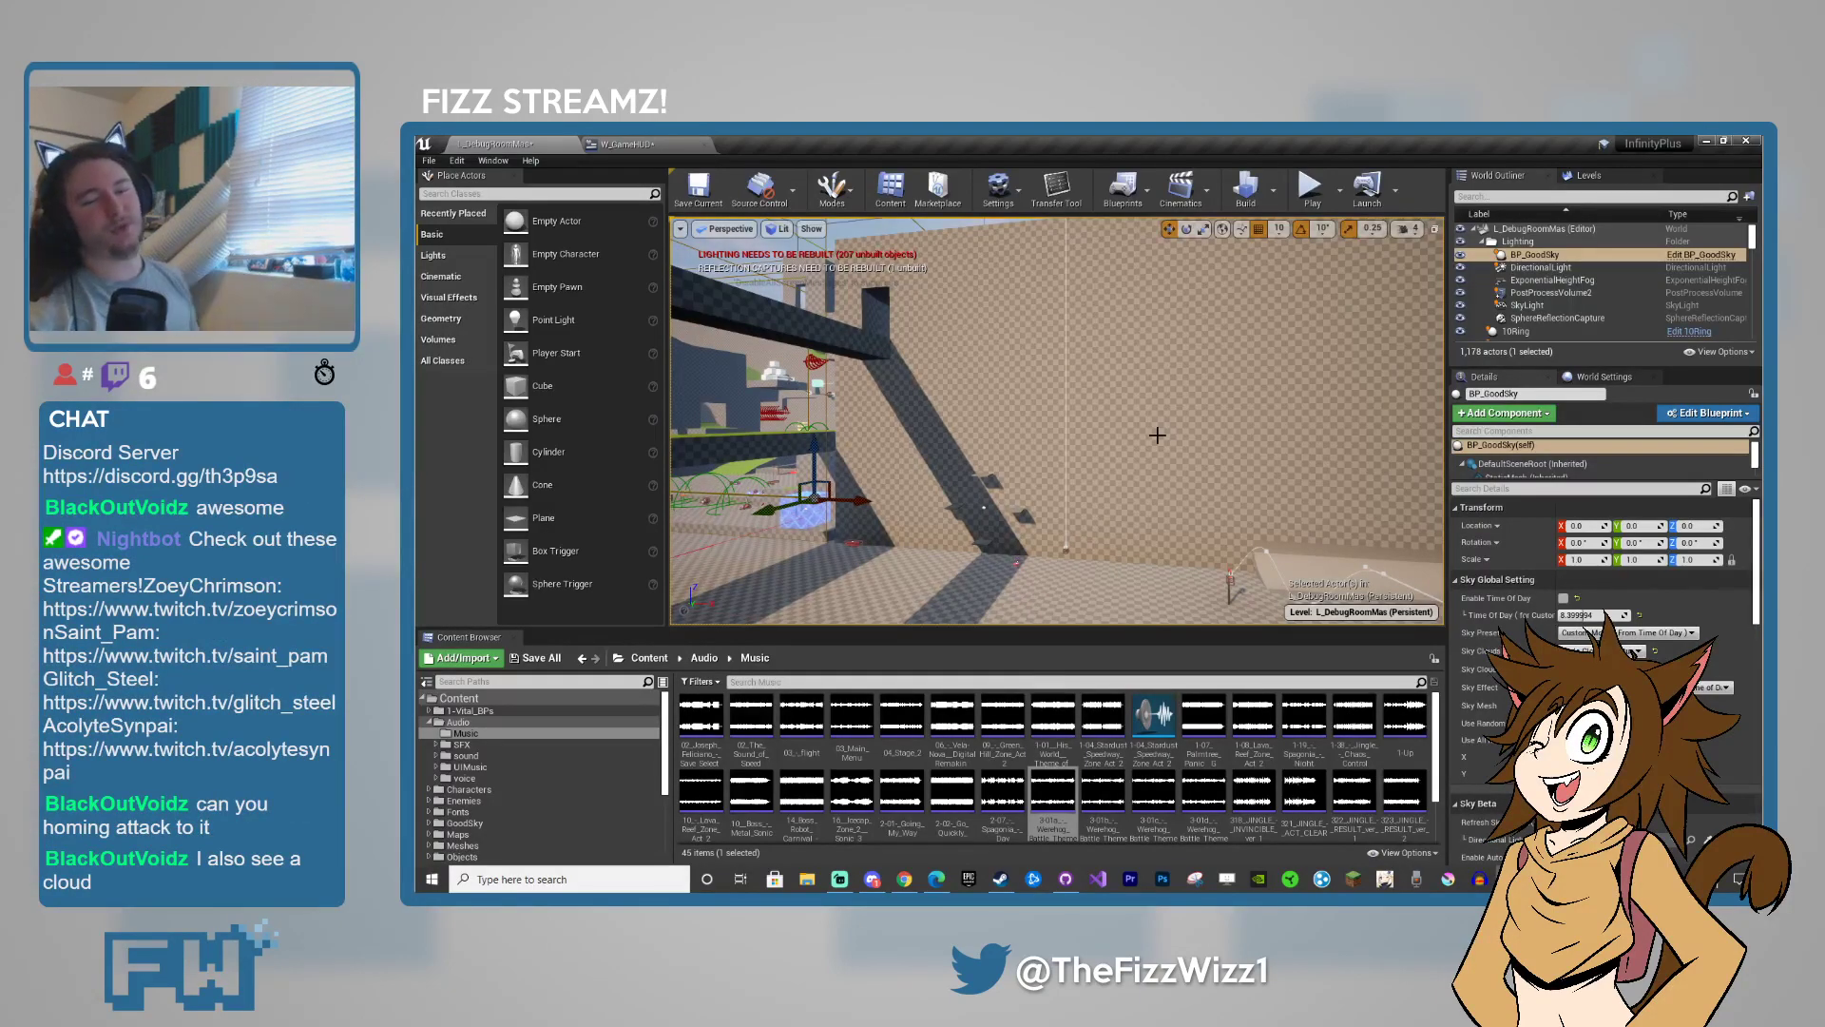
{"action": "right_click_drag", "start_coordinate": [1123, 436], "coordinate": [1123, 437]}
{"action": "key", "text": "w"}
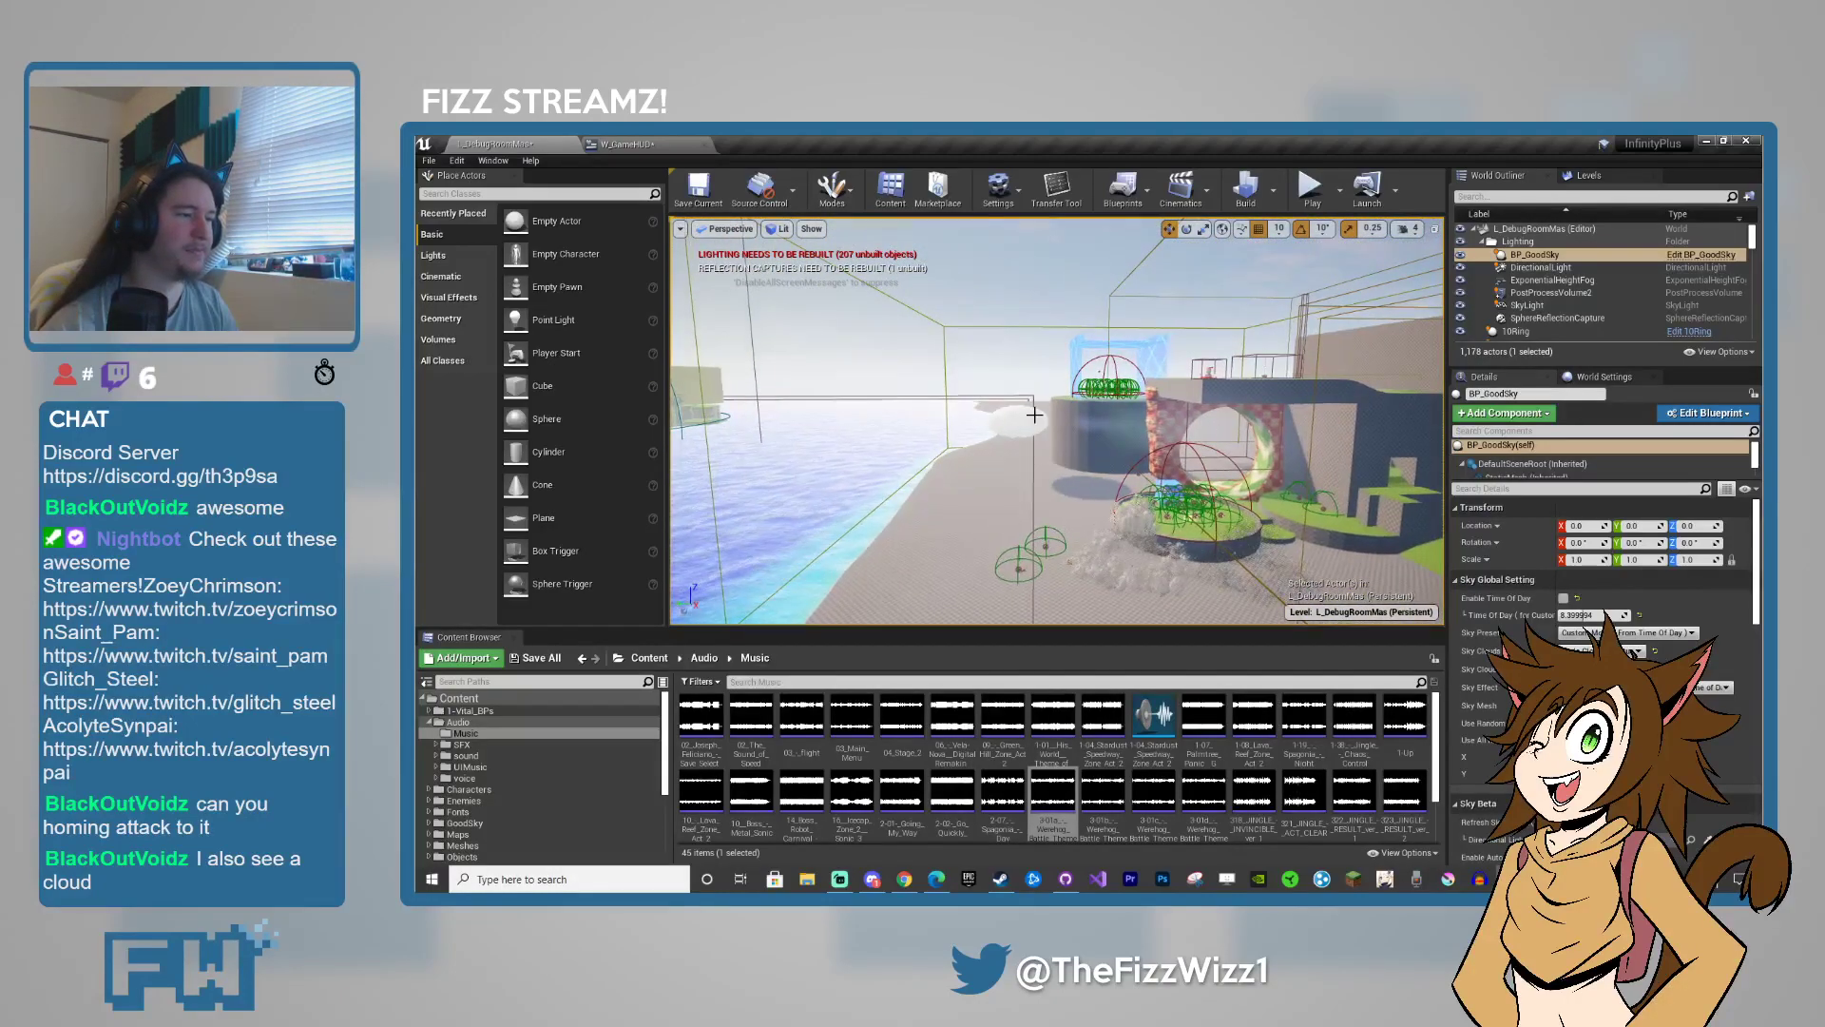
{"action": "left_click", "coordinate": [1015, 423]}
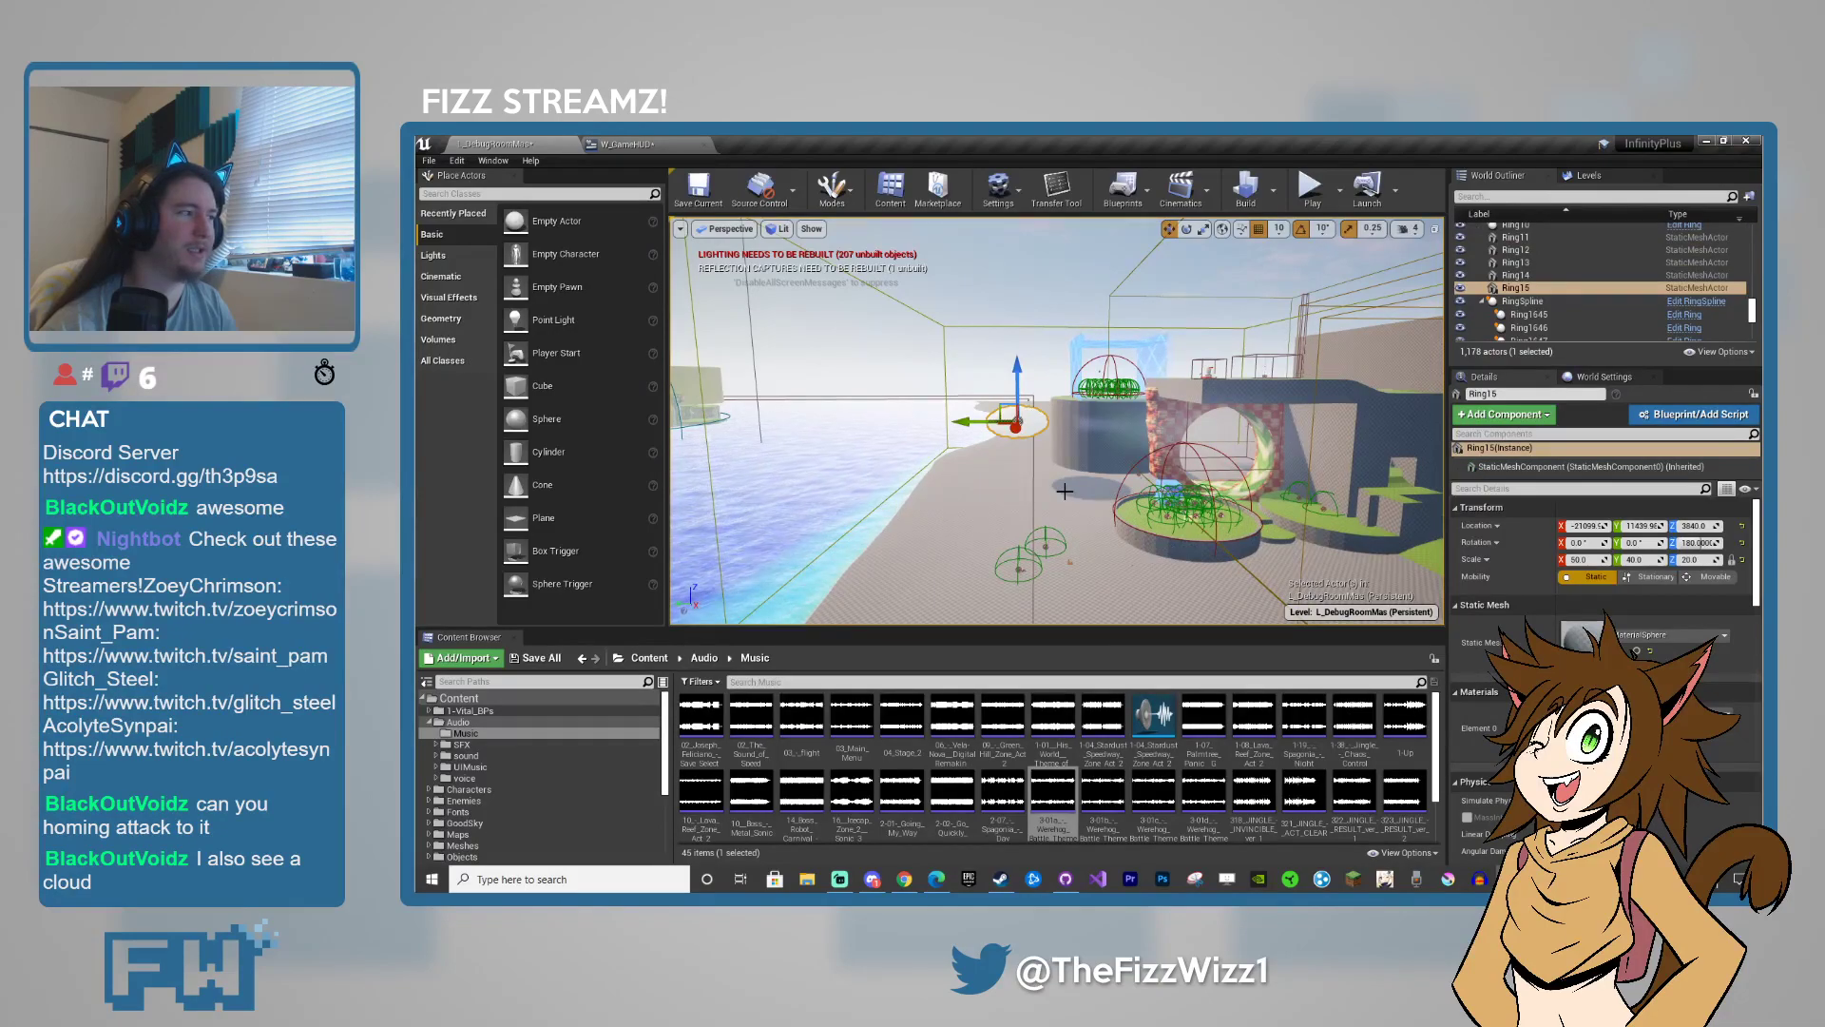
{"action": "right_click_drag", "start_coordinate": [1065, 491], "coordinate": [1035, 465]}
{"action": "key", "text": "w"}
{"action": "left_click", "coordinate": [1140, 445]}
{"action": "right_click_drag", "start_coordinate": [1140, 445], "coordinate": [1136, 523]}
{"action": "left_click", "coordinate": [1693, 291]}
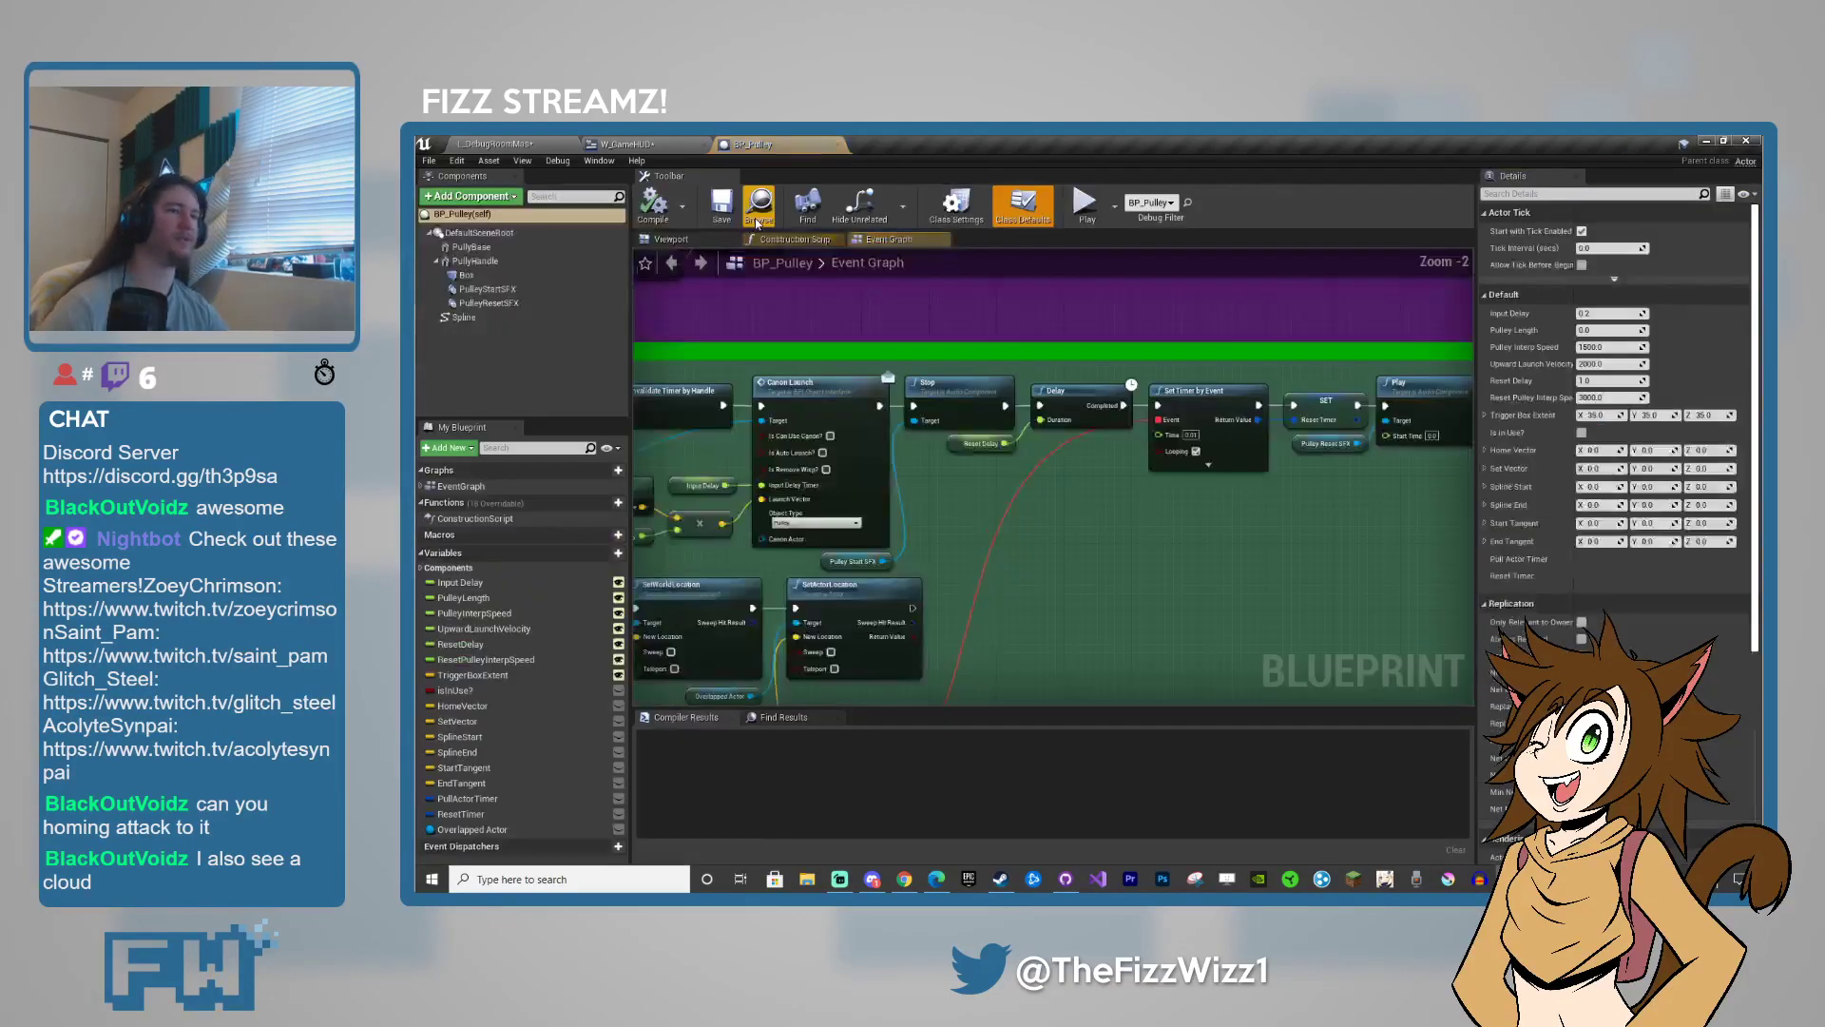
- Inspect the pulley's construction script alongside its base and handle meshes in the blueprint's component preview
{"action": "scroll", "coordinate": [956, 532], "scroll_direction": "down", "scroll_amount": 3}
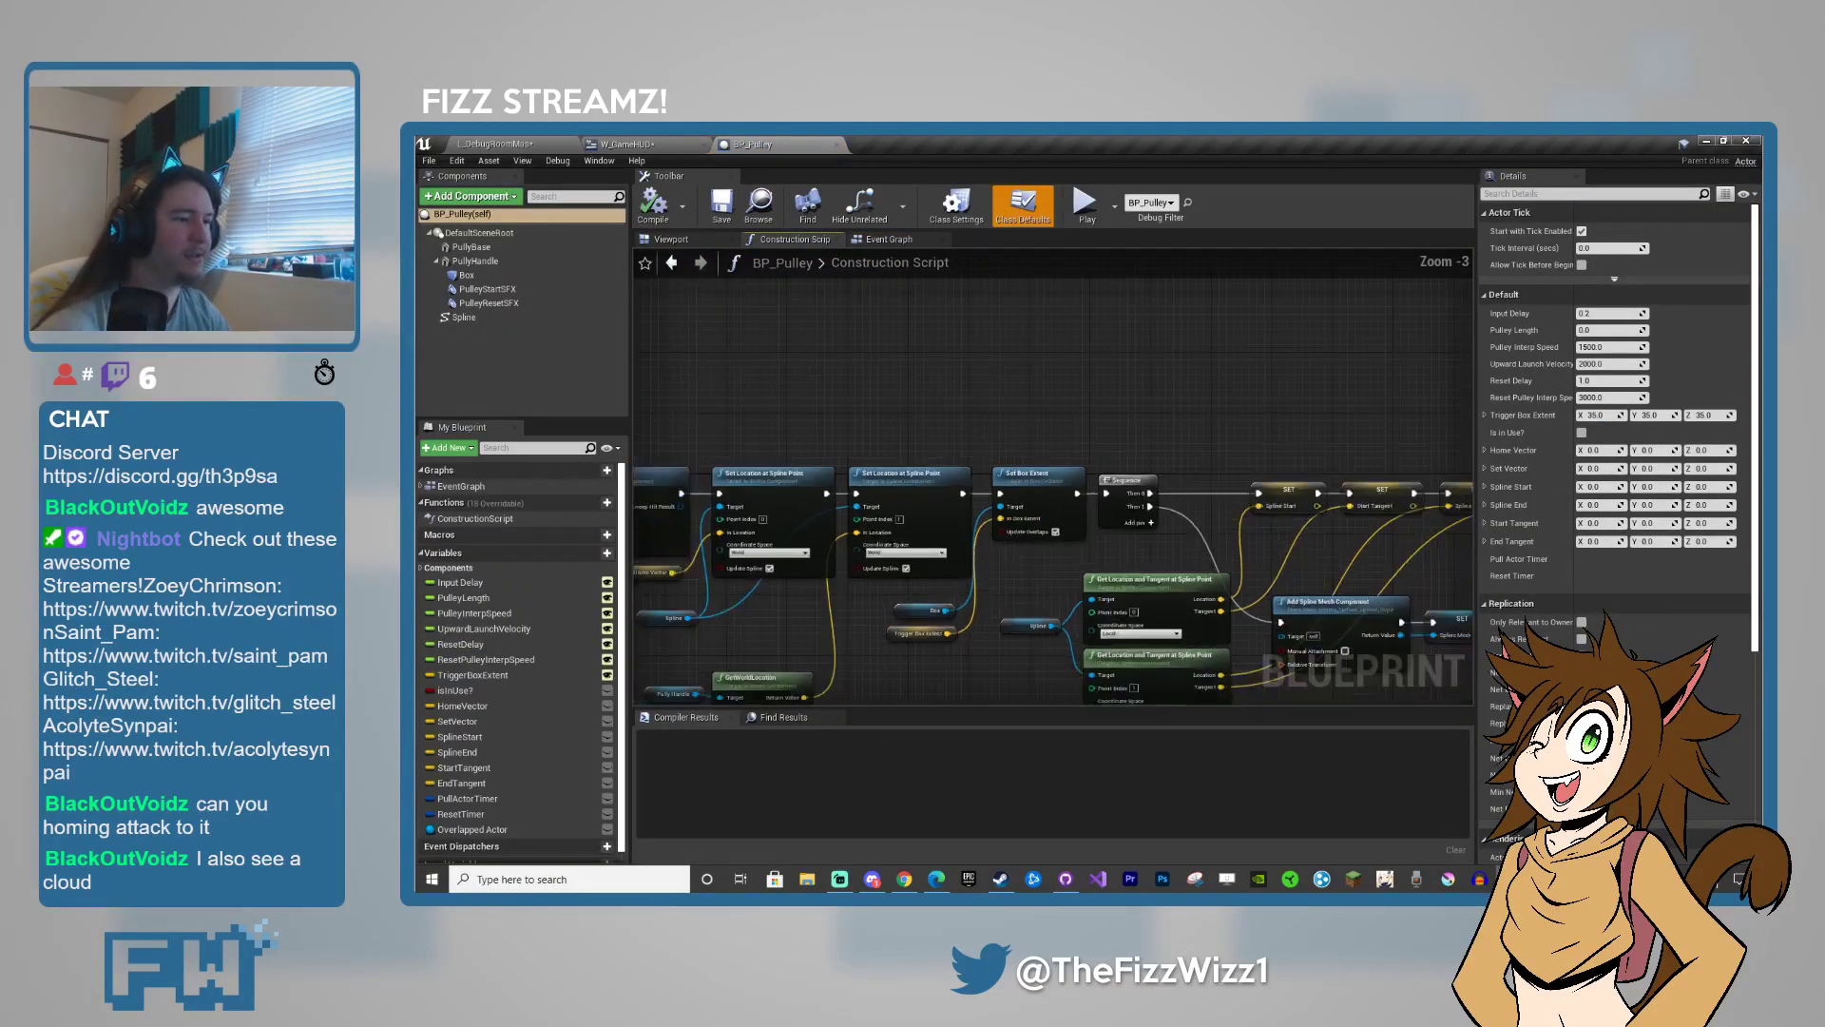
{"action": "right_click_drag", "start_coordinate": [956, 531], "coordinate": [1363, 383]}
{"action": "left_click", "coordinate": [677, 240]}
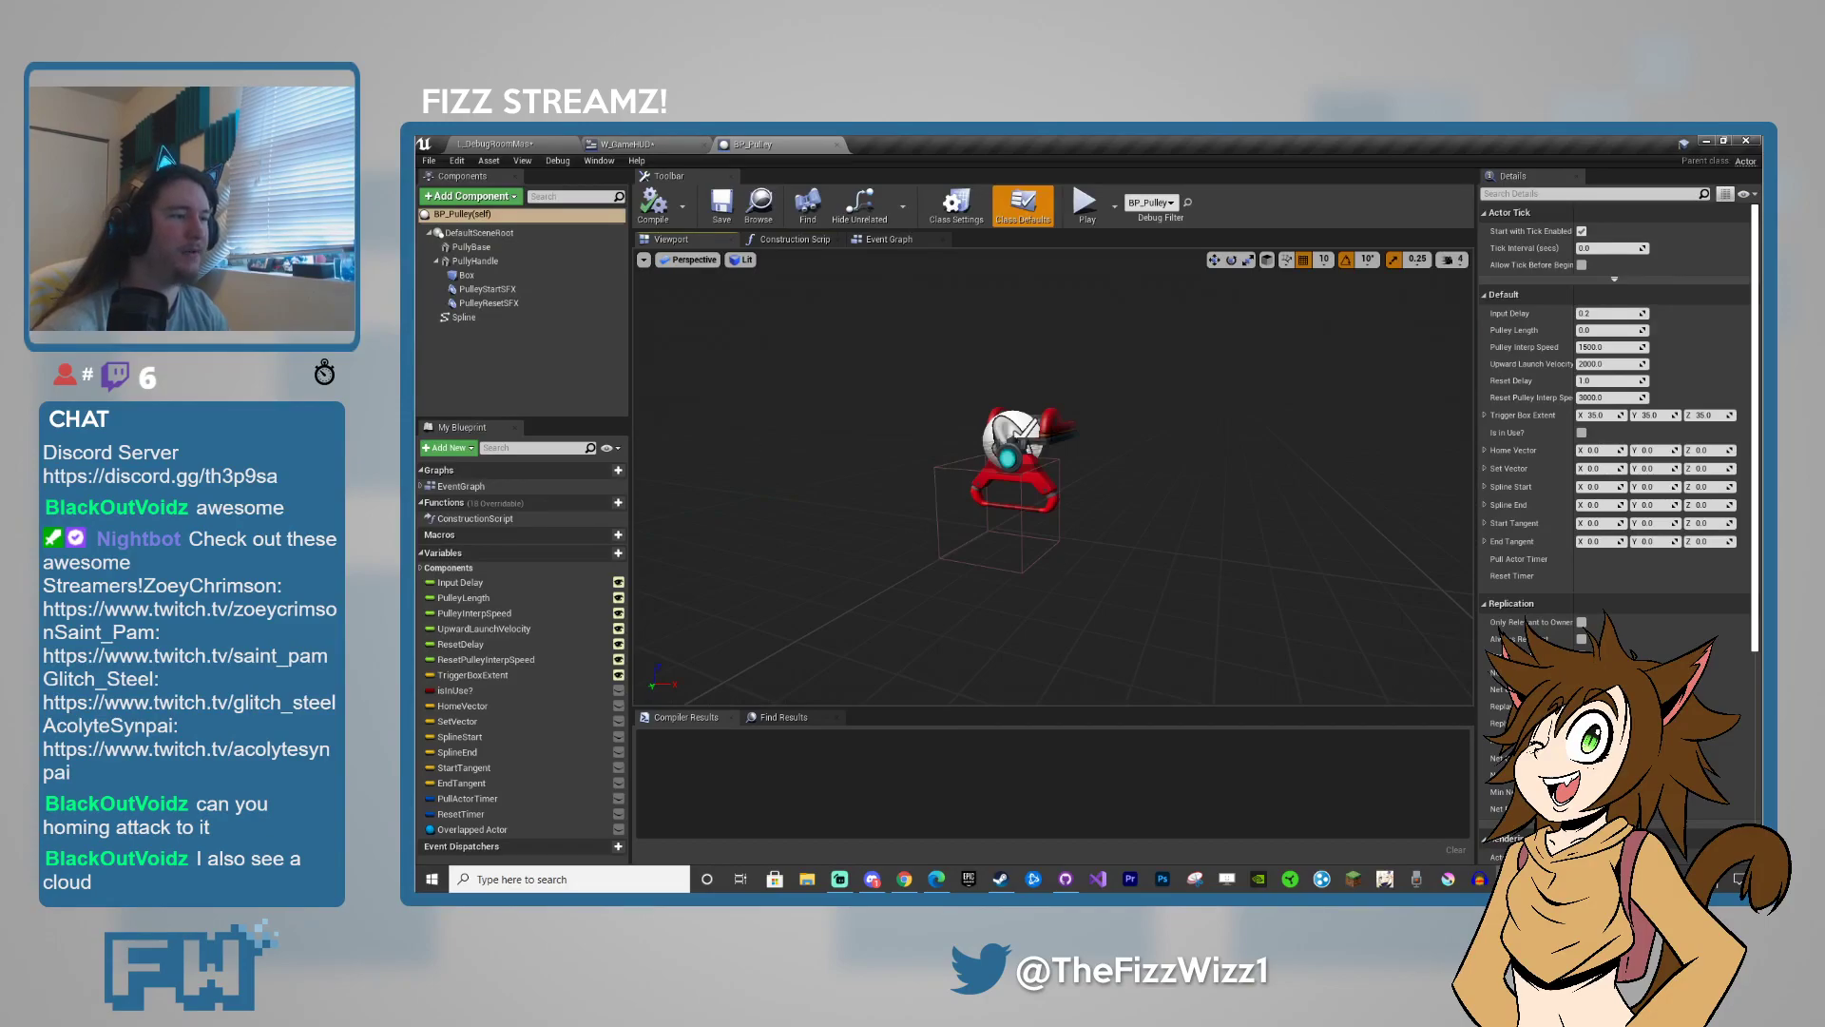
{"action": "left_click", "coordinate": [1036, 433]}
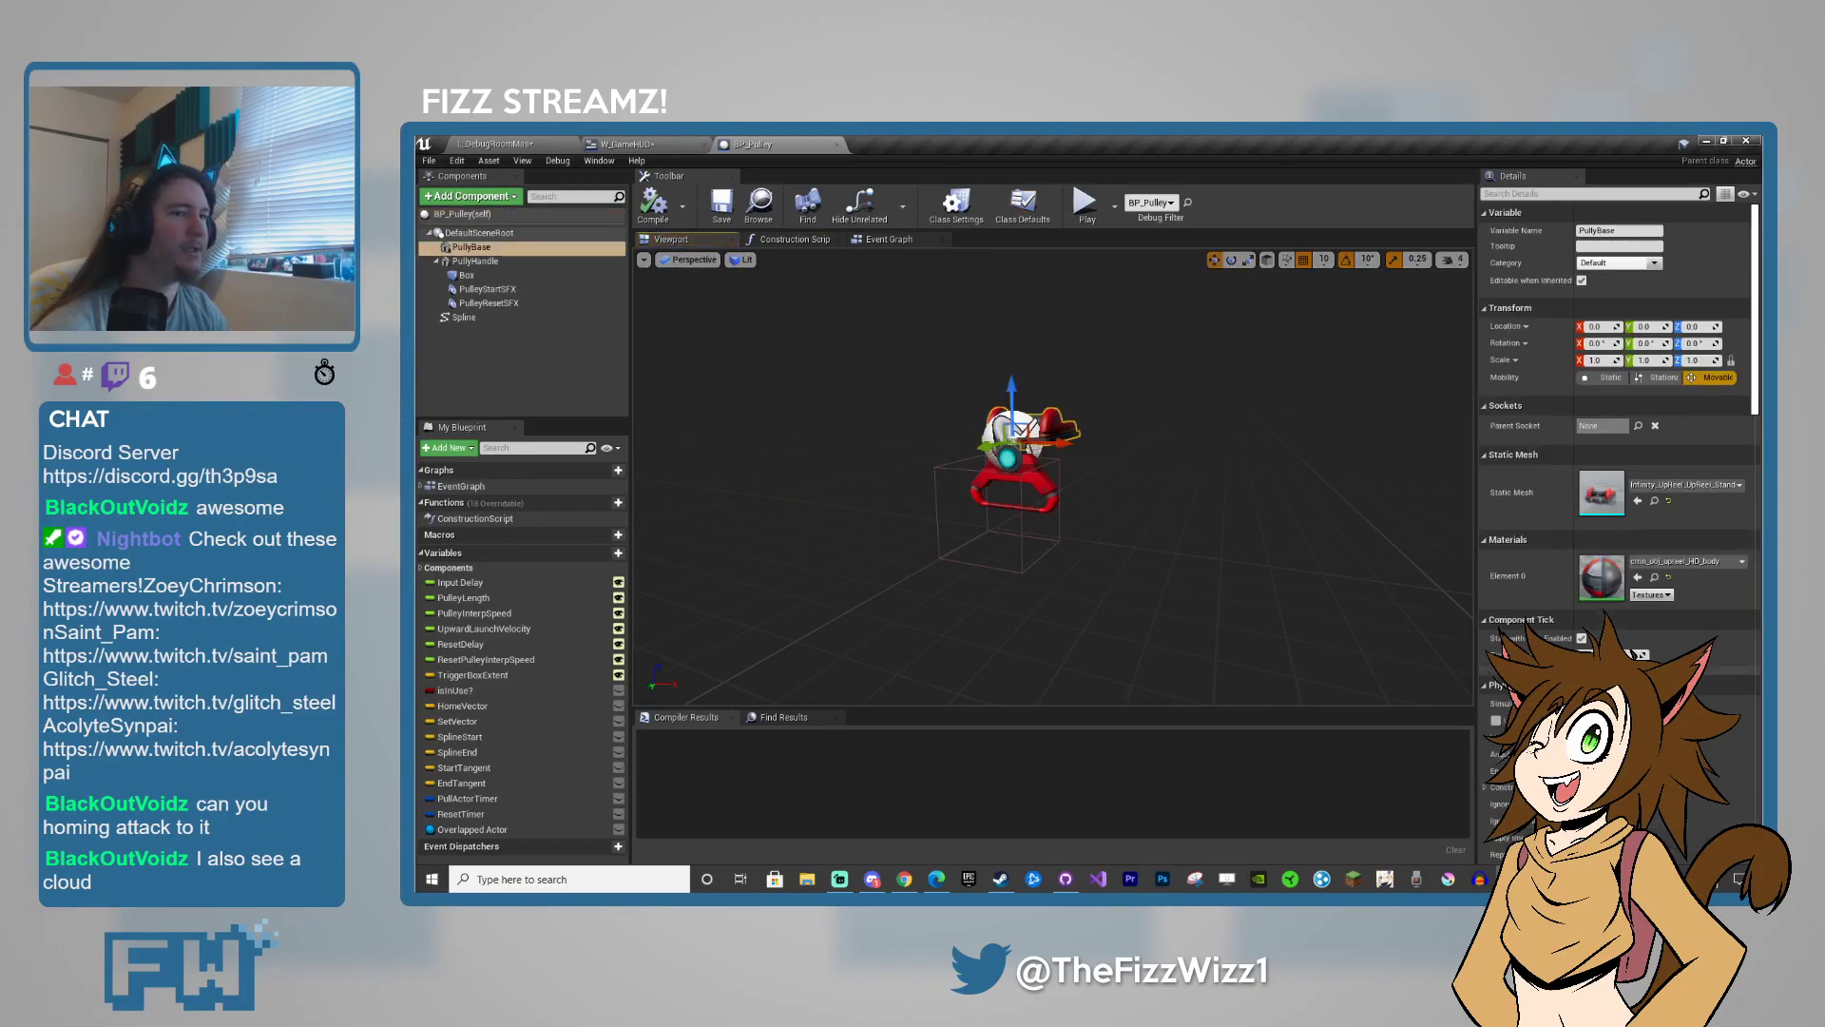
{"action": "left_click", "coordinate": [788, 239]}
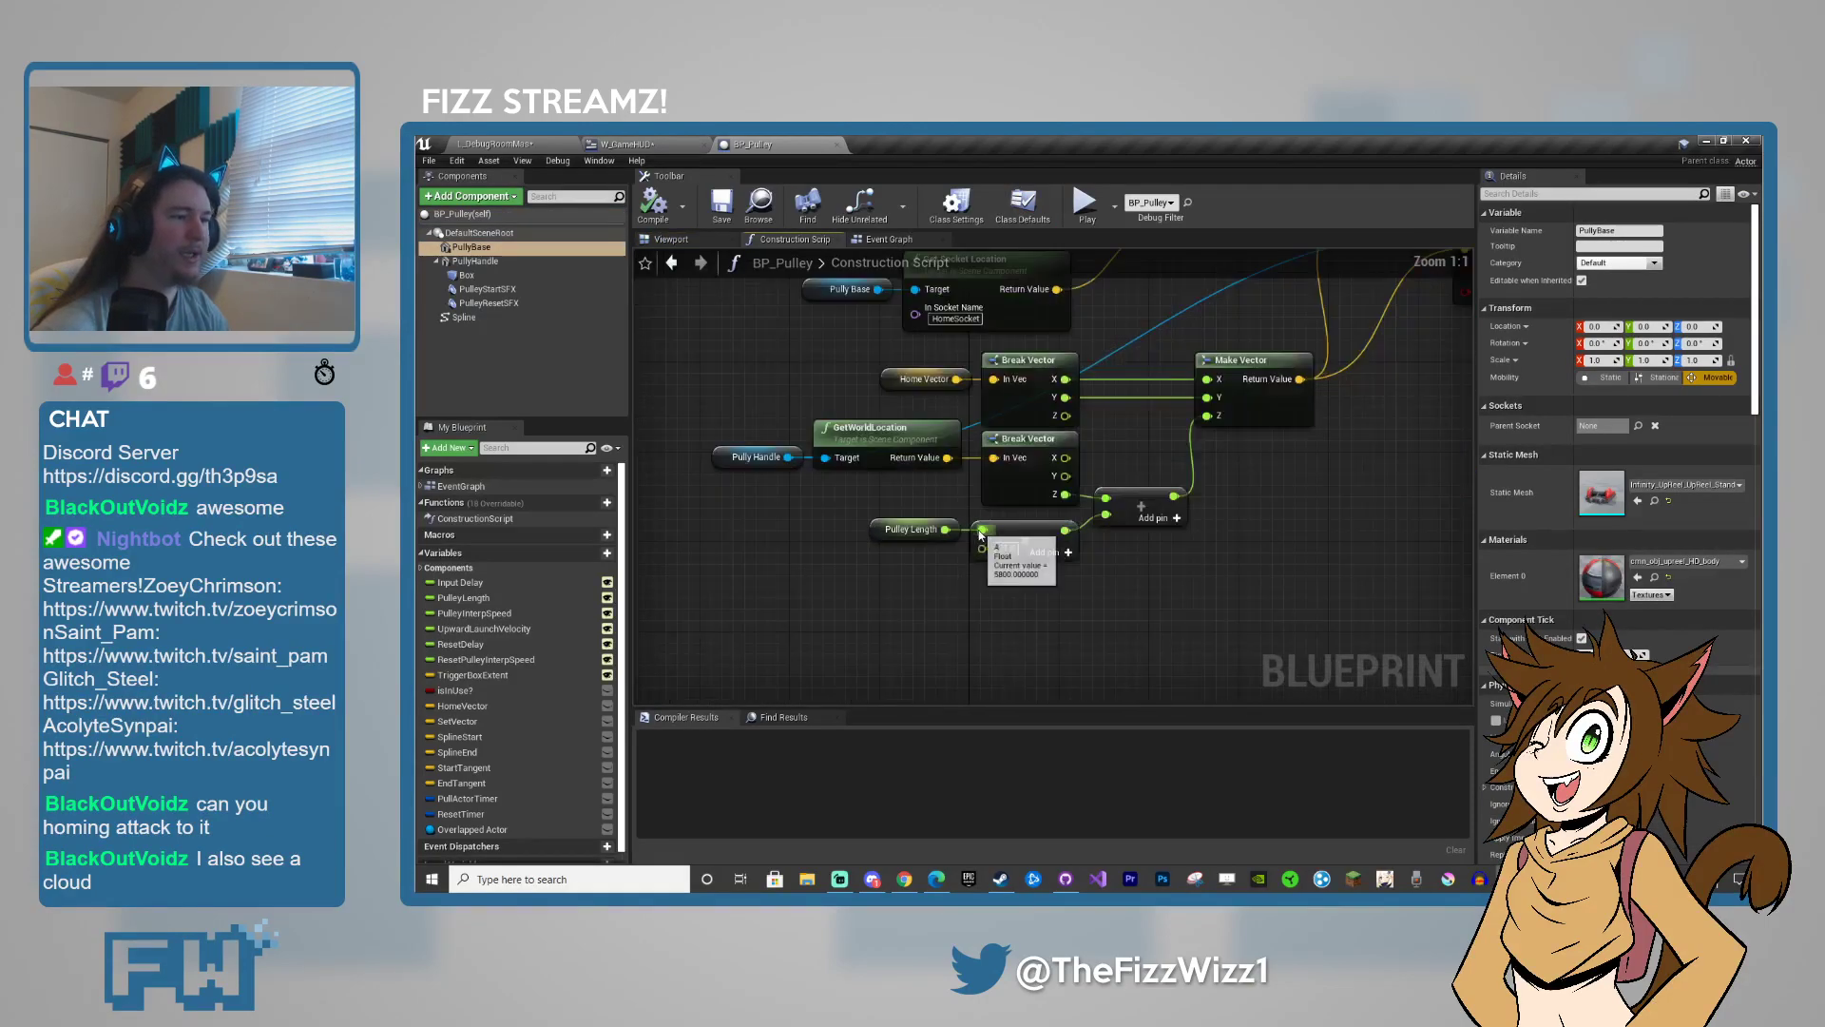
{"action": "left_click", "coordinate": [690, 241]}
{"action": "left_click", "coordinate": [1052, 493]}
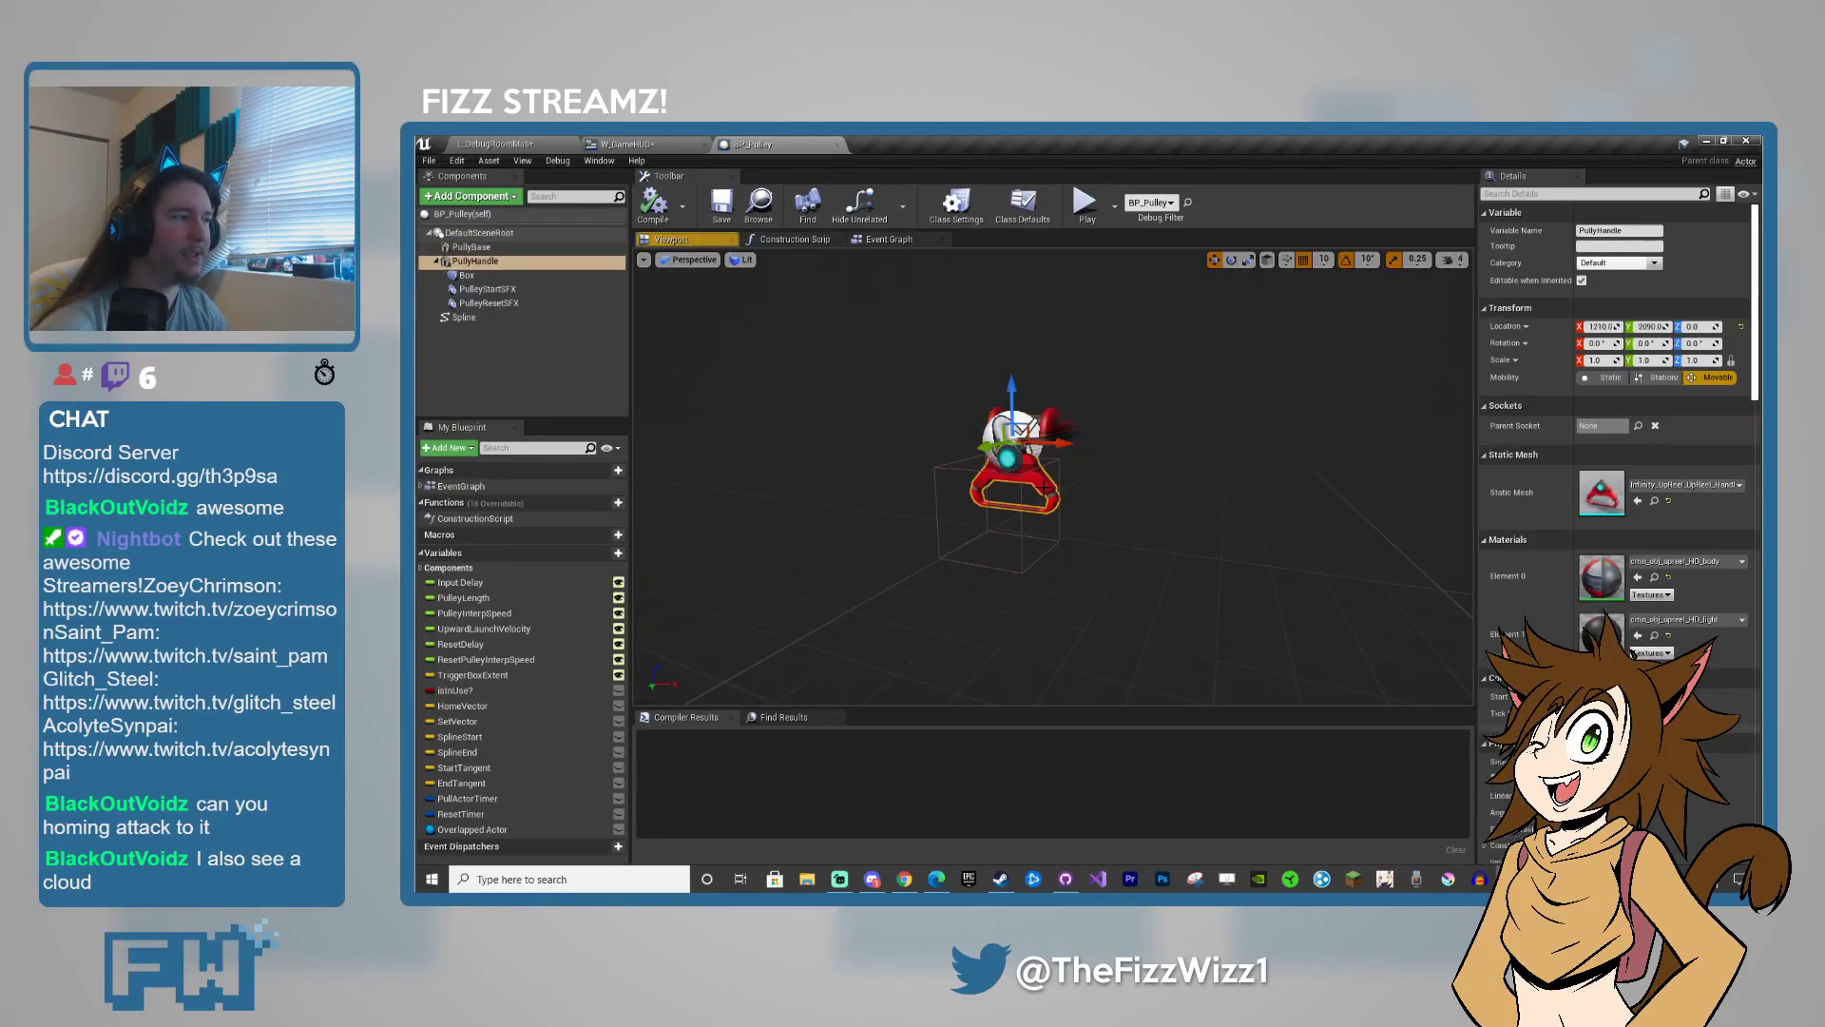
{"action": "left_click", "coordinate": [792, 244]}
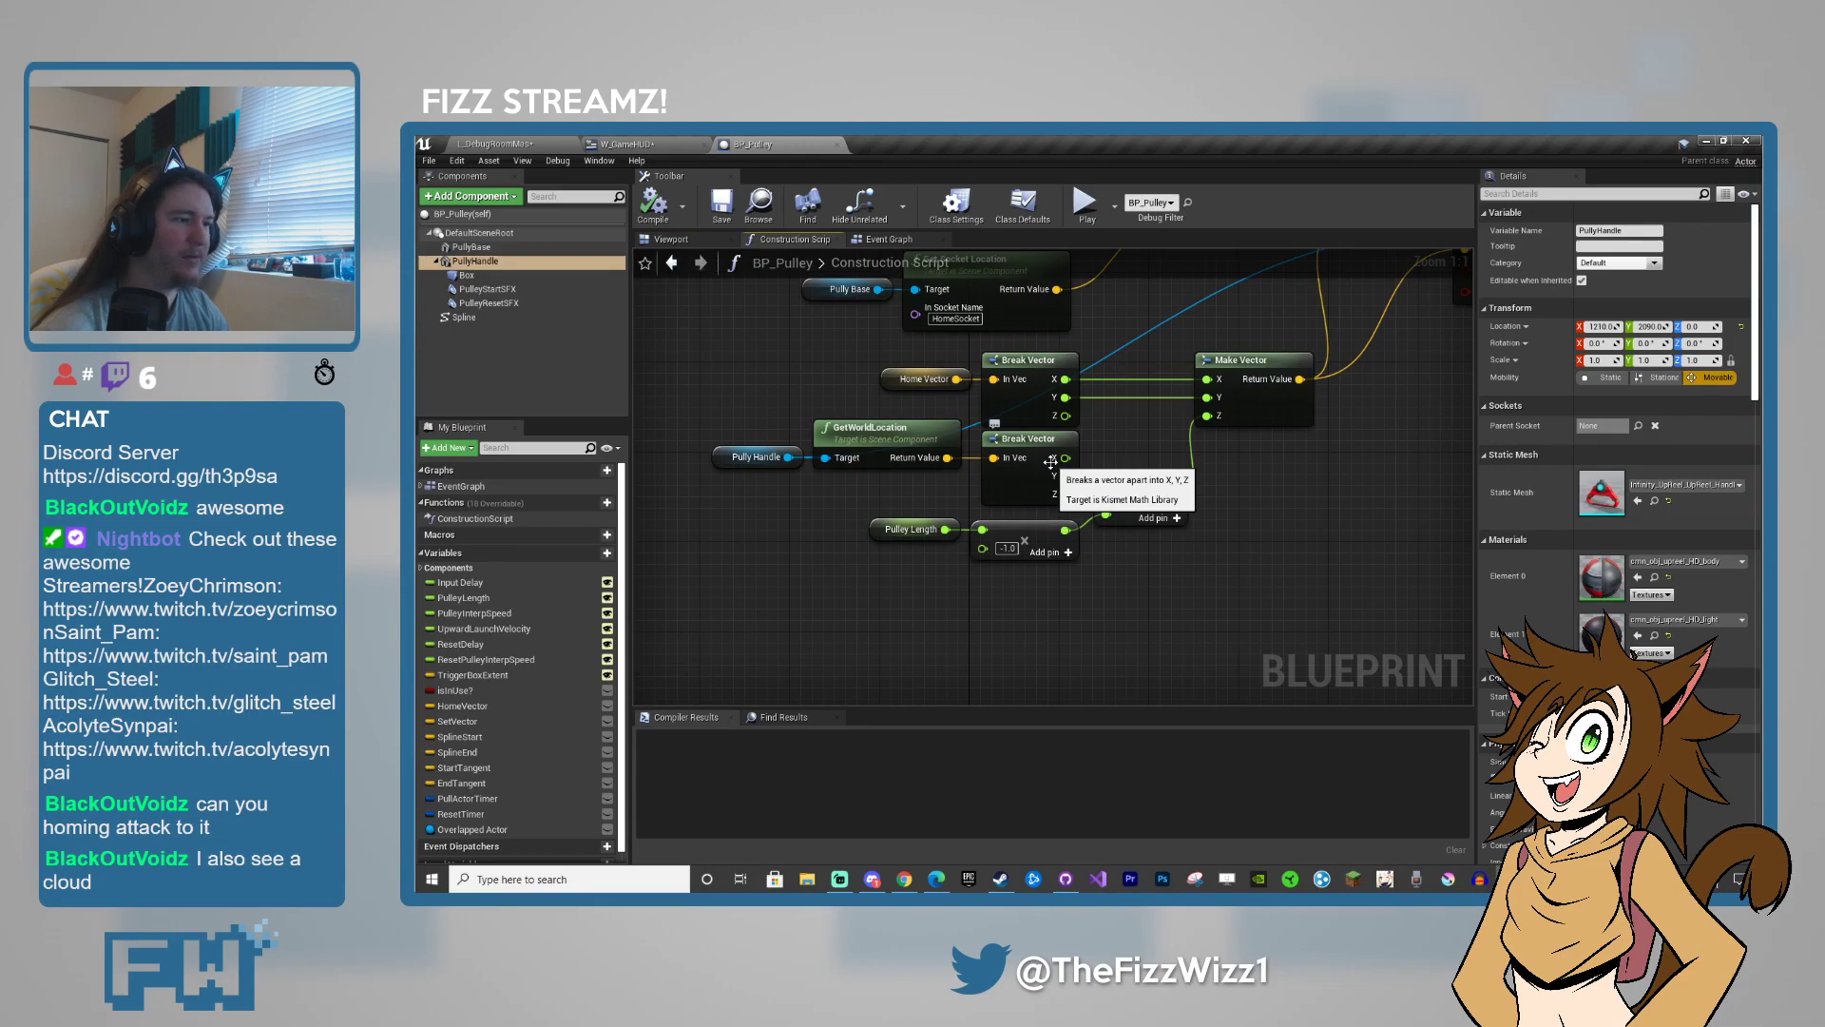
- Examine the construction script nodes that combine the handle's world location with Pulley Length into the Set Vector value
{"action": "left_click_drag", "start_coordinate": [734, 605], "coordinate": [1257, 460]}
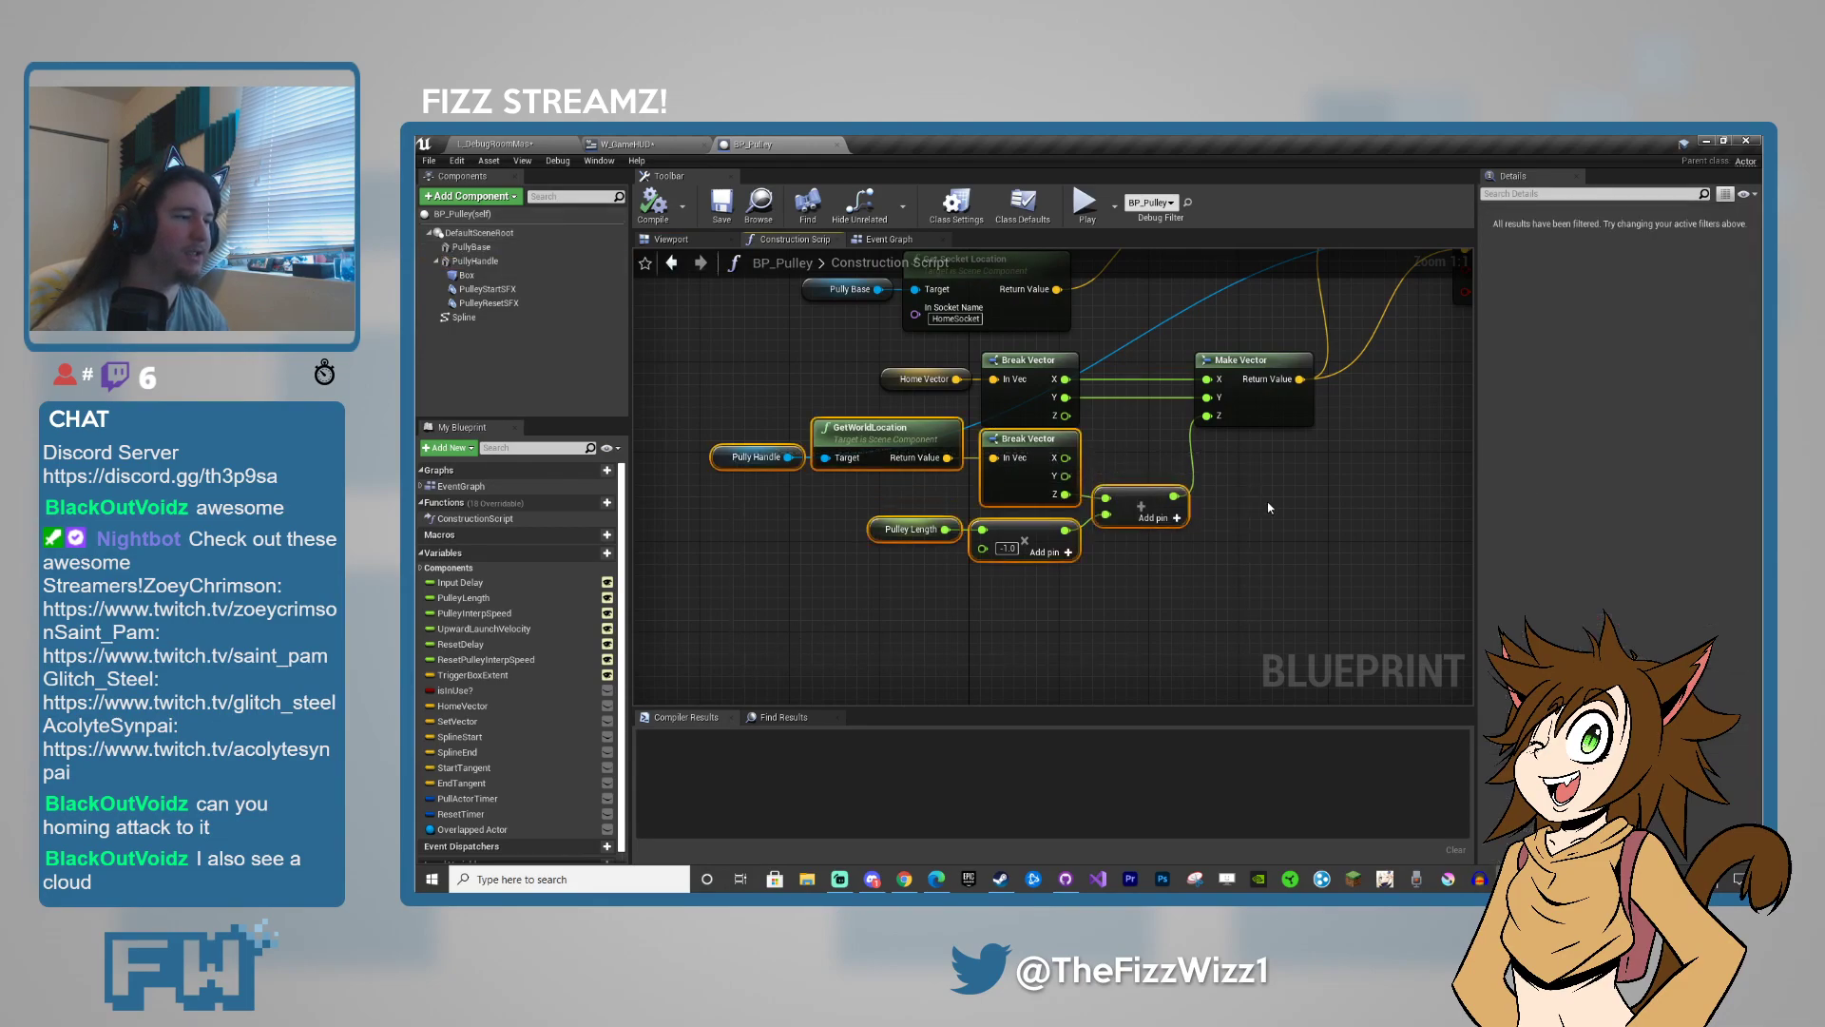
{"action": "left_click", "coordinate": [910, 529]}
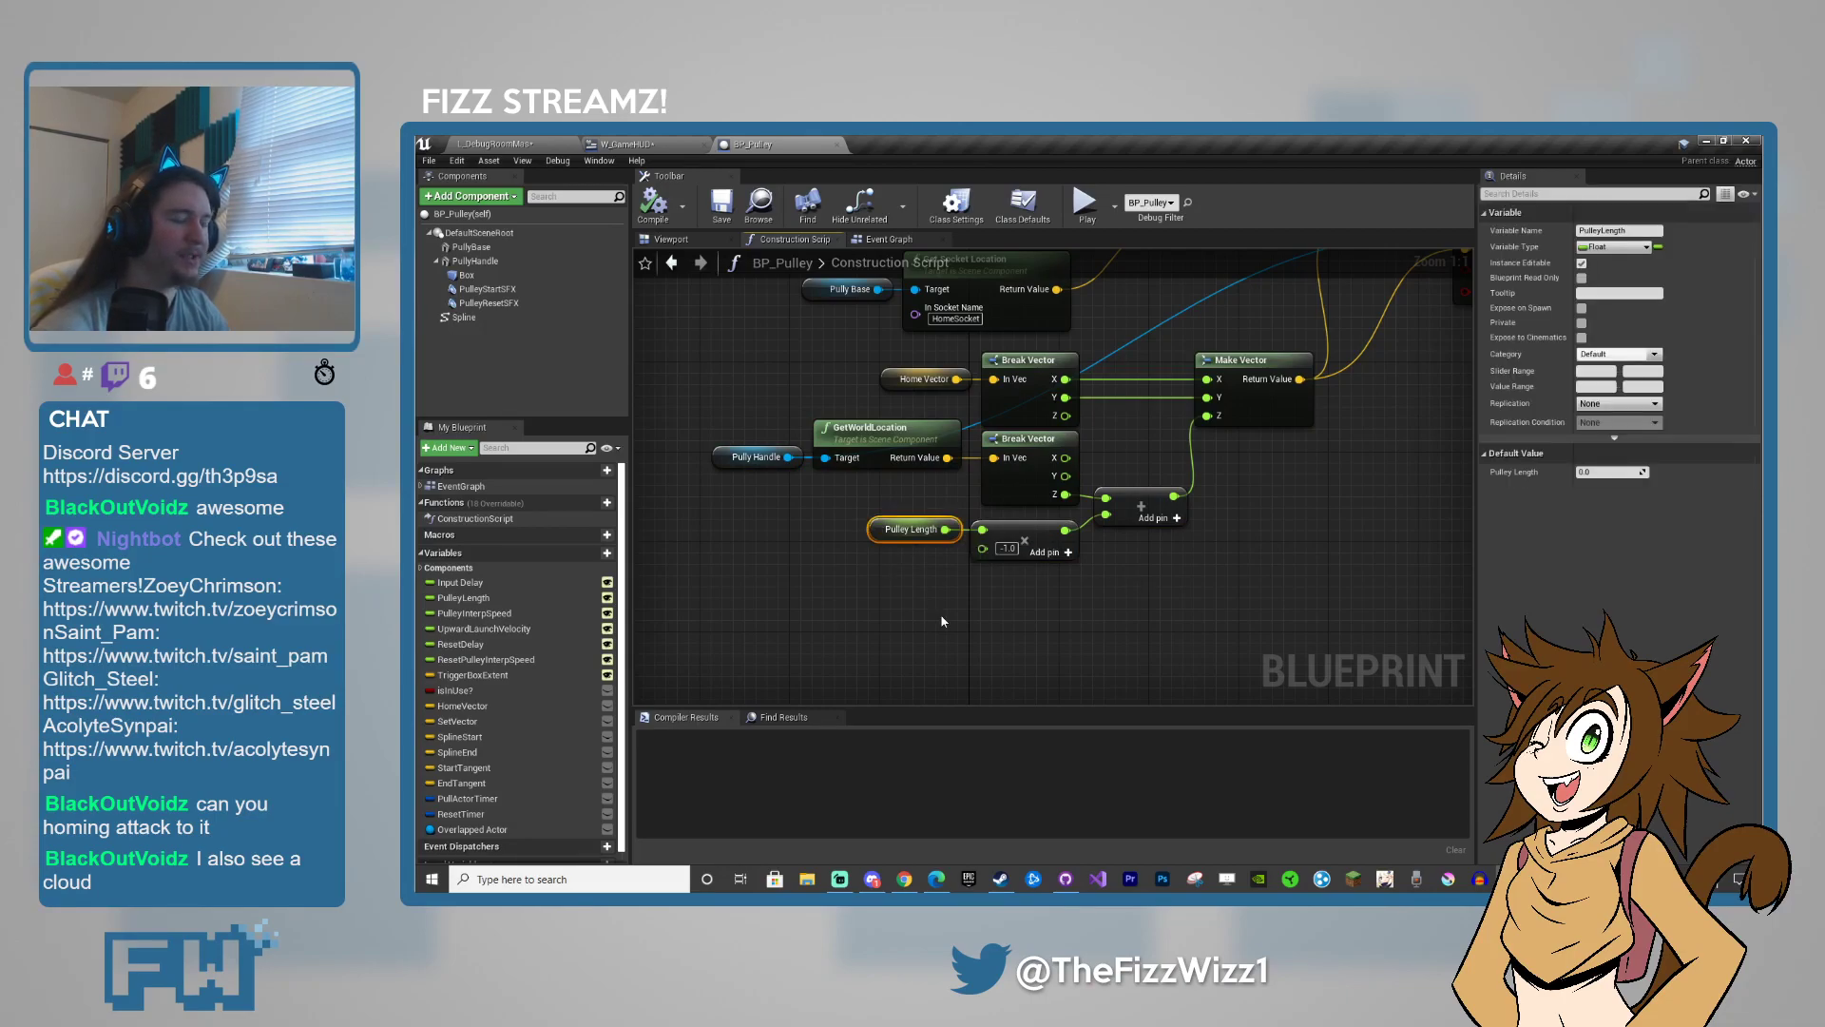
{"action": "left_click", "coordinate": [941, 618]}
{"action": "left_click", "coordinate": [878, 528]}
{"action": "left_click", "coordinate": [1126, 576]}
{"action": "right_click_drag", "start_coordinate": [1198, 538], "coordinate": [1046, 622]}
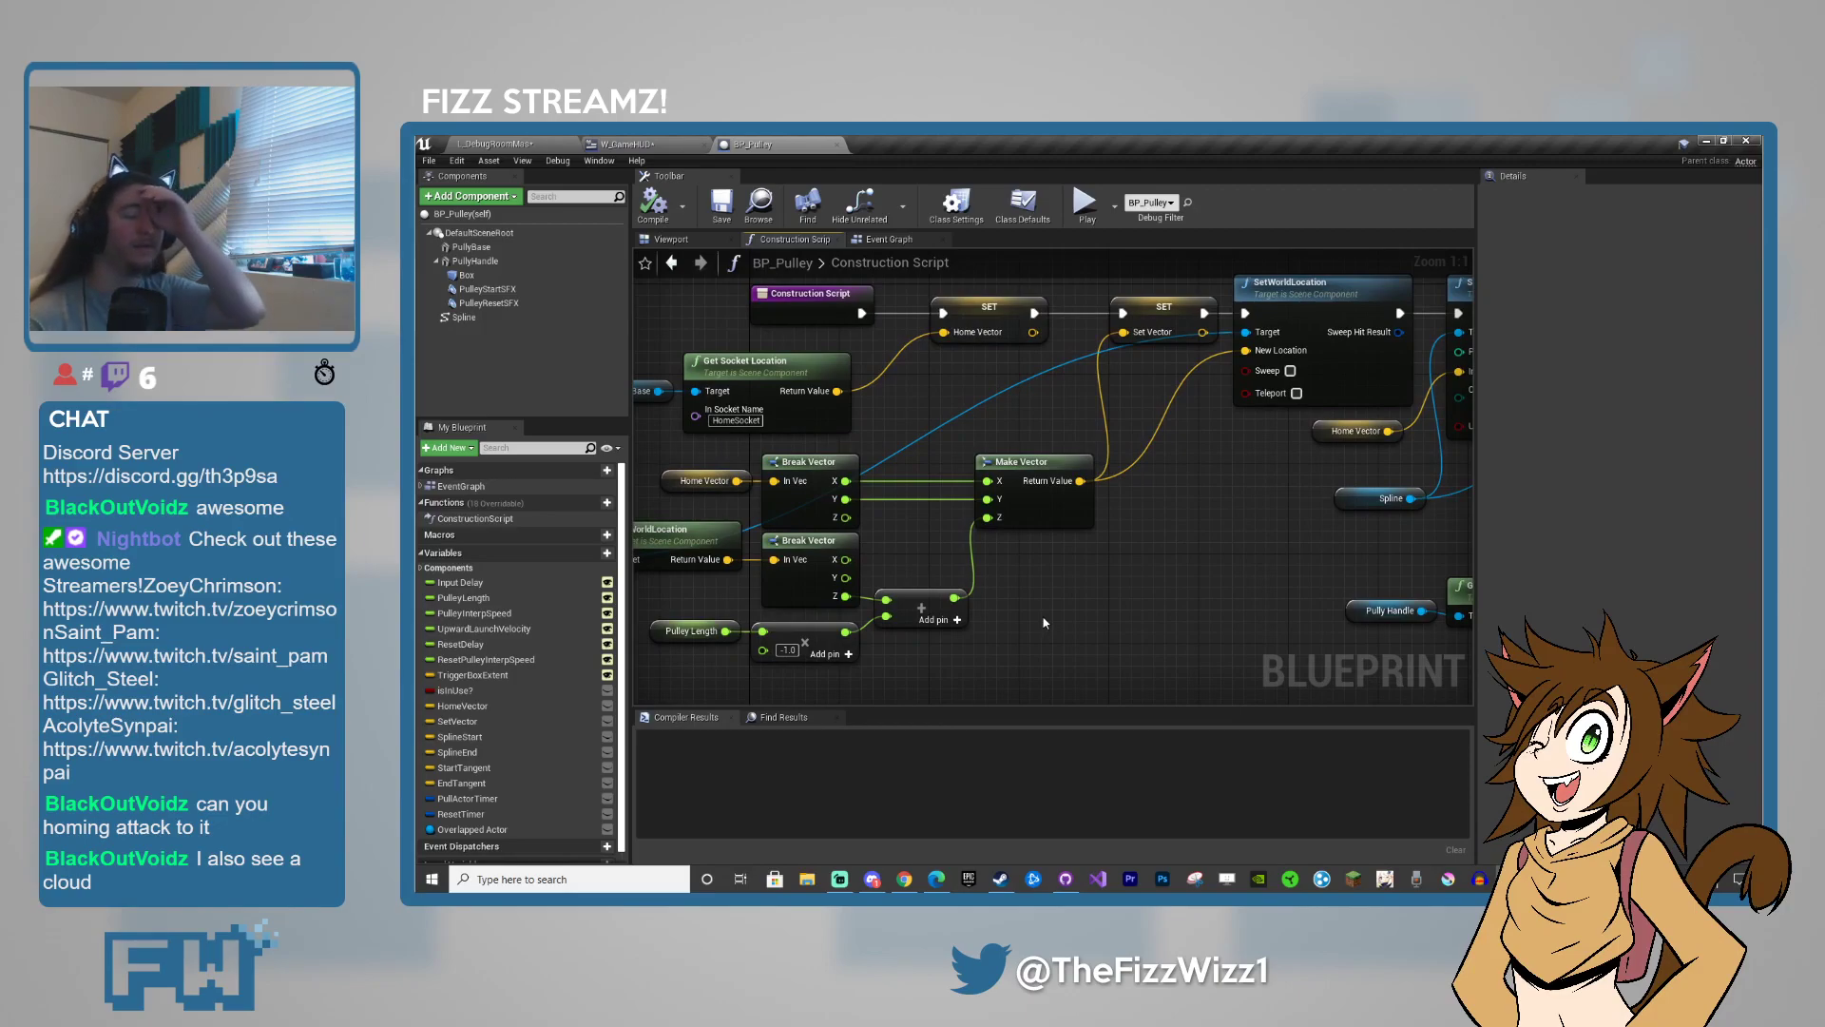
- Return to the level and place another BP_Pulley from the Objects folder on the checkered ground near the red spring
{"action": "left_click", "coordinate": [565, 141]}
{"action": "mouse_move", "coordinate": [1057, 420]}
{"action": "right_mouse_down"}
{"action": "mouse_move", "coordinate": [893, 352]}
{"action": "mouse_move", "coordinate": [856, 362]}
{"action": "mouse_move", "coordinate": [1074, 409]}
{"action": "mouse_move", "coordinate": [1055, 418]}
{"action": "right_mouse_up"}
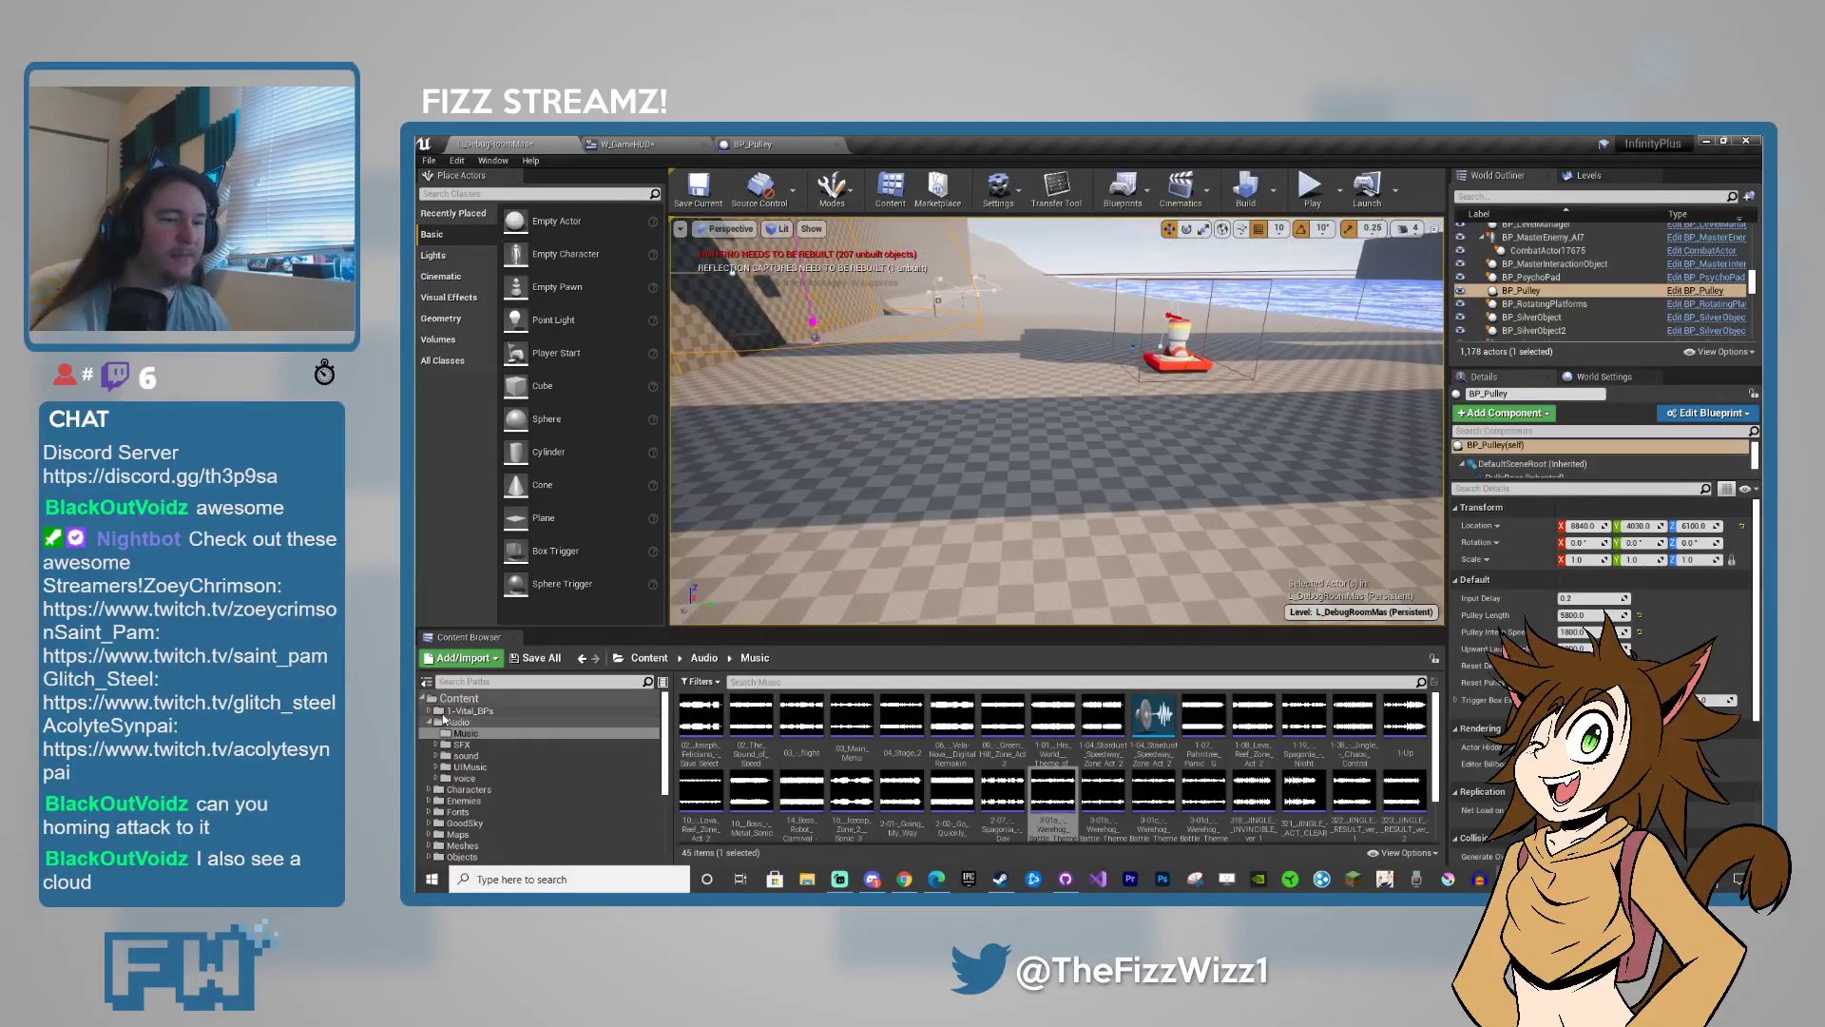
{"action": "double_click", "coordinate": [457, 721]}
{"action": "left_click", "coordinate": [467, 734]}
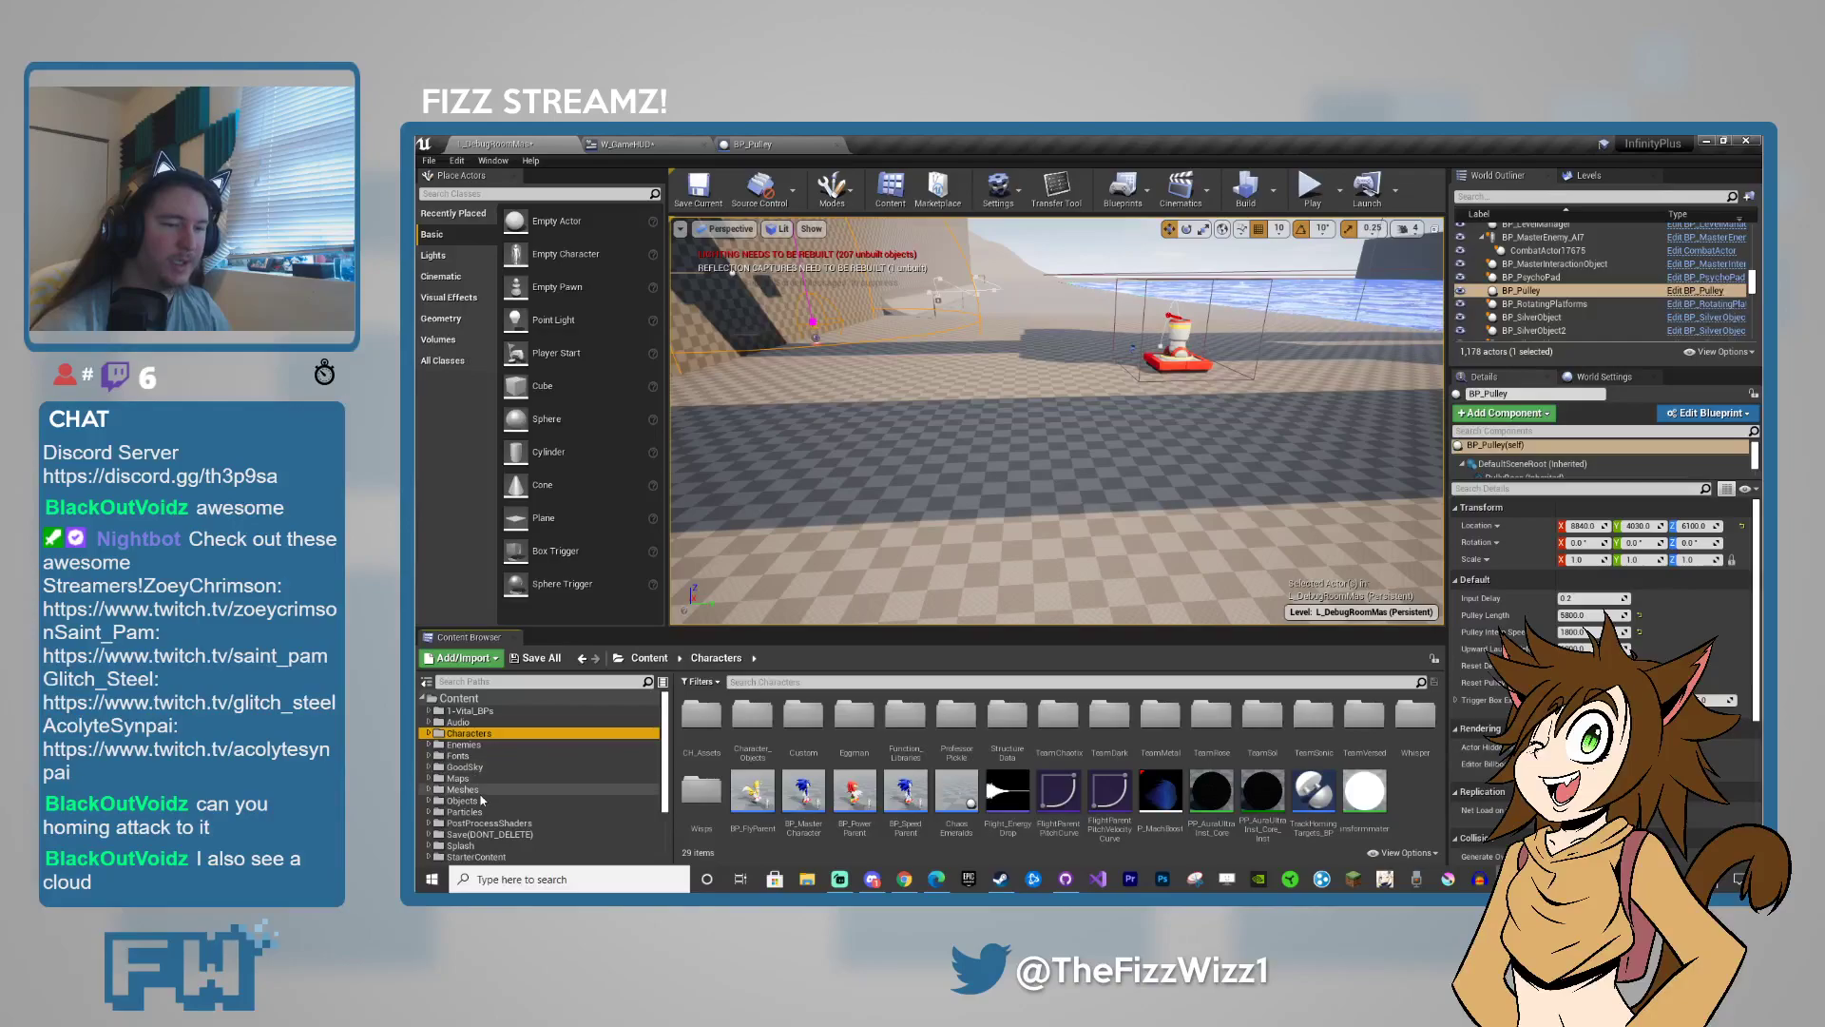
{"action": "left_click", "coordinate": [463, 800]}
{"action": "scroll", "coordinate": [985, 784], "scroll_direction": "down", "scroll_amount": 1}
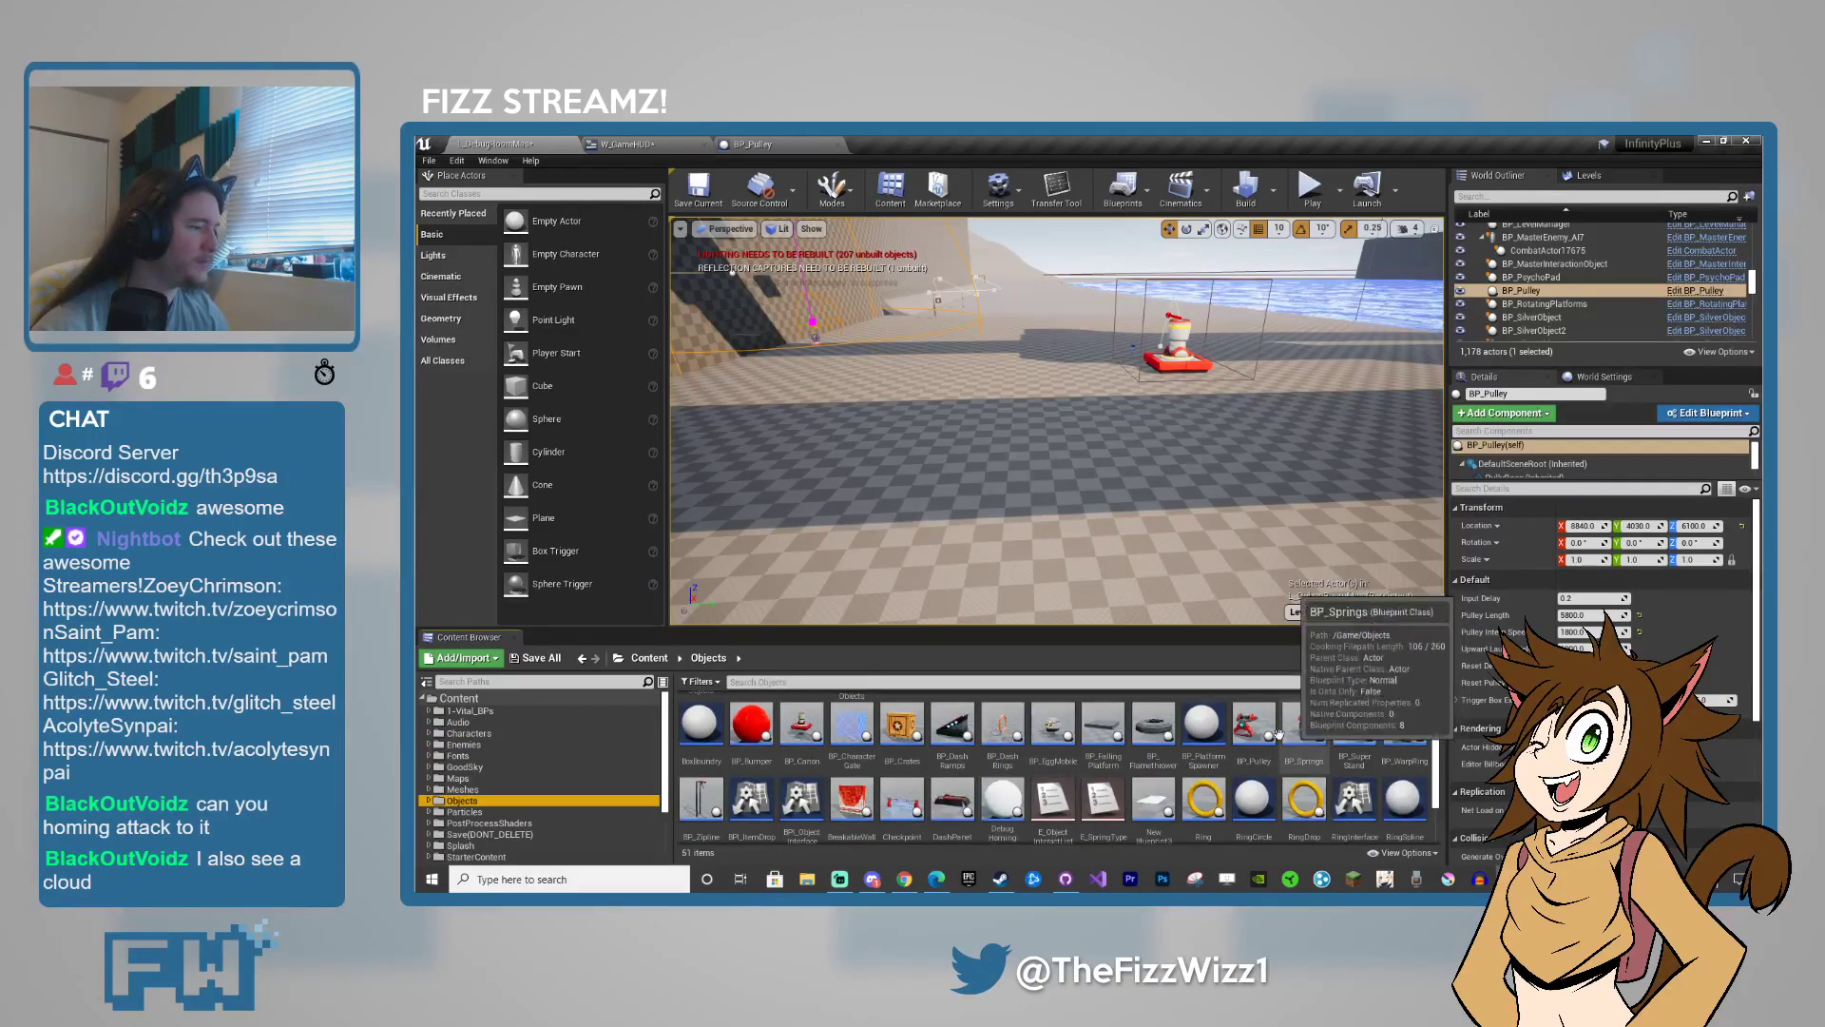
{"action": "left_click_drag", "start_coordinate": [1253, 723], "coordinate": [1011, 296]}
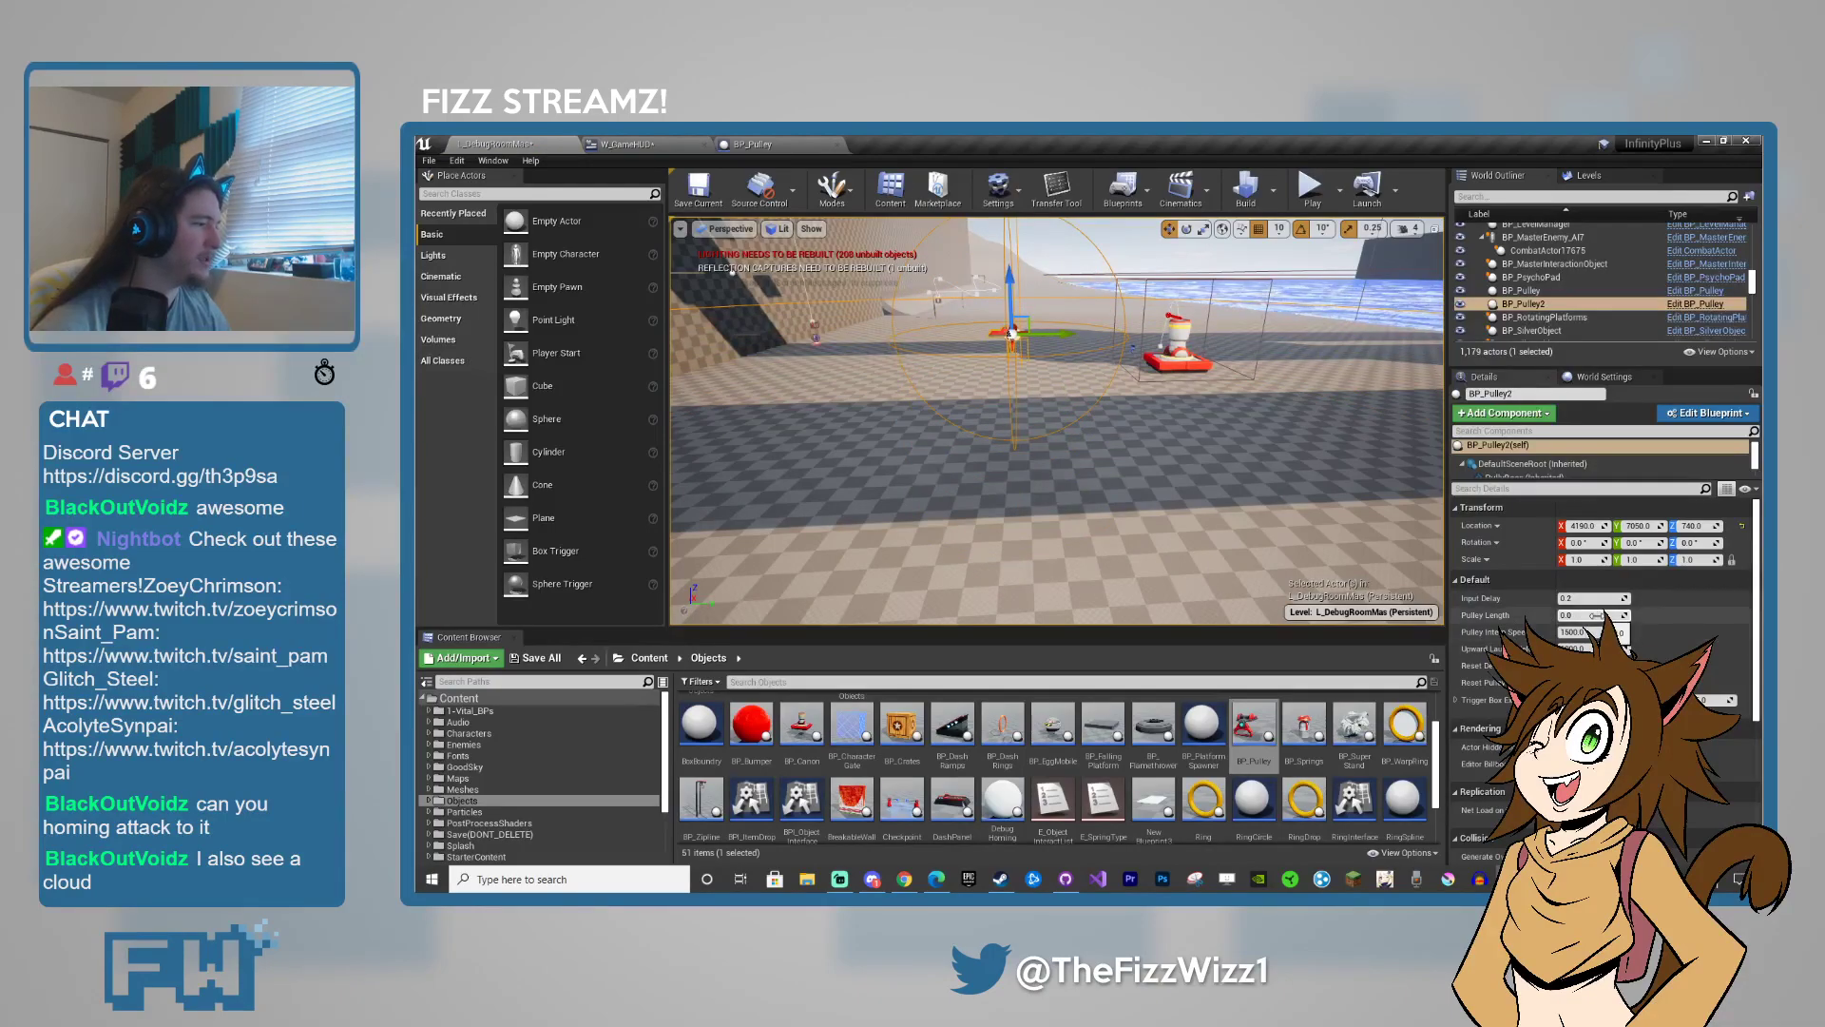
{"action": "key", "text": "w"}
{"action": "right_click_drag", "start_coordinate": [1011, 296], "coordinate": [1010, 257]}
{"action": "key", "text": "s"}
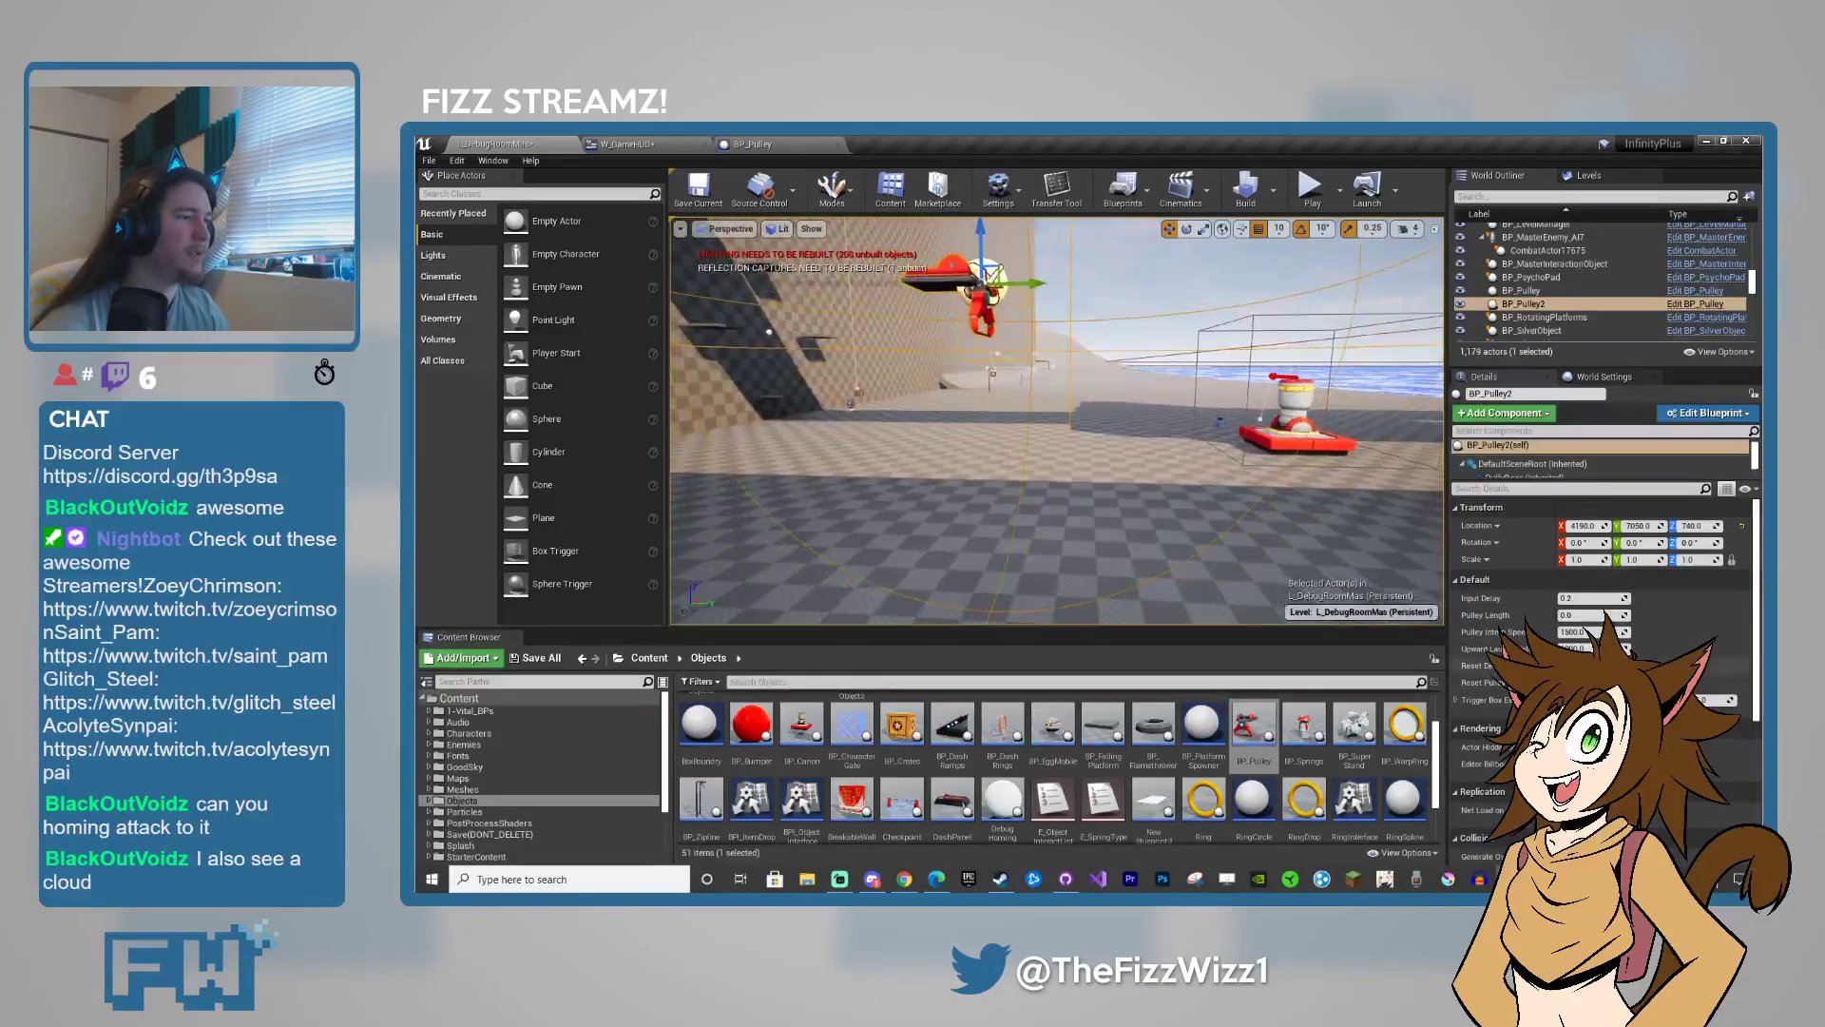
- Try a Pulley Length of 100 on the newly placed pulley and reset it to 0
{"action": "left_click", "coordinate": [1587, 616]}
{"action": "type", "text": "100"}
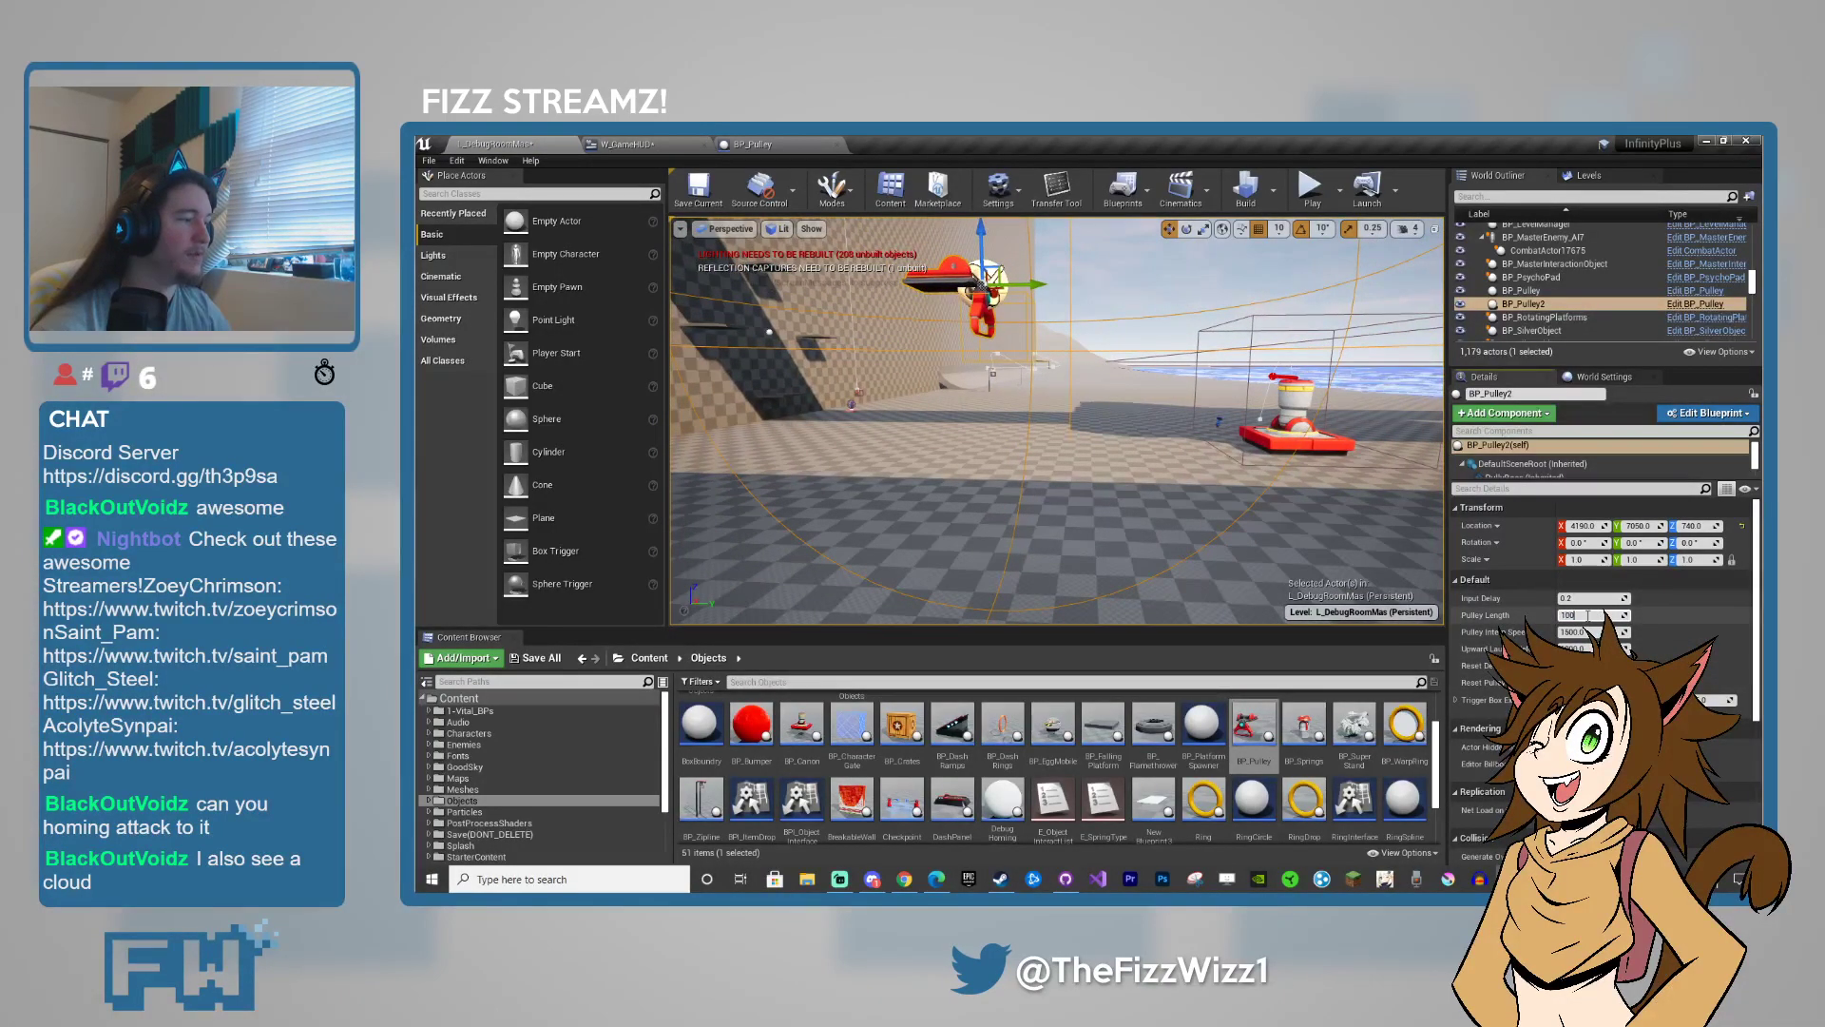
{"action": "key", "text": "Return"}
{"action": "type", "text": "0"}
{"action": "key", "text": "Return"}
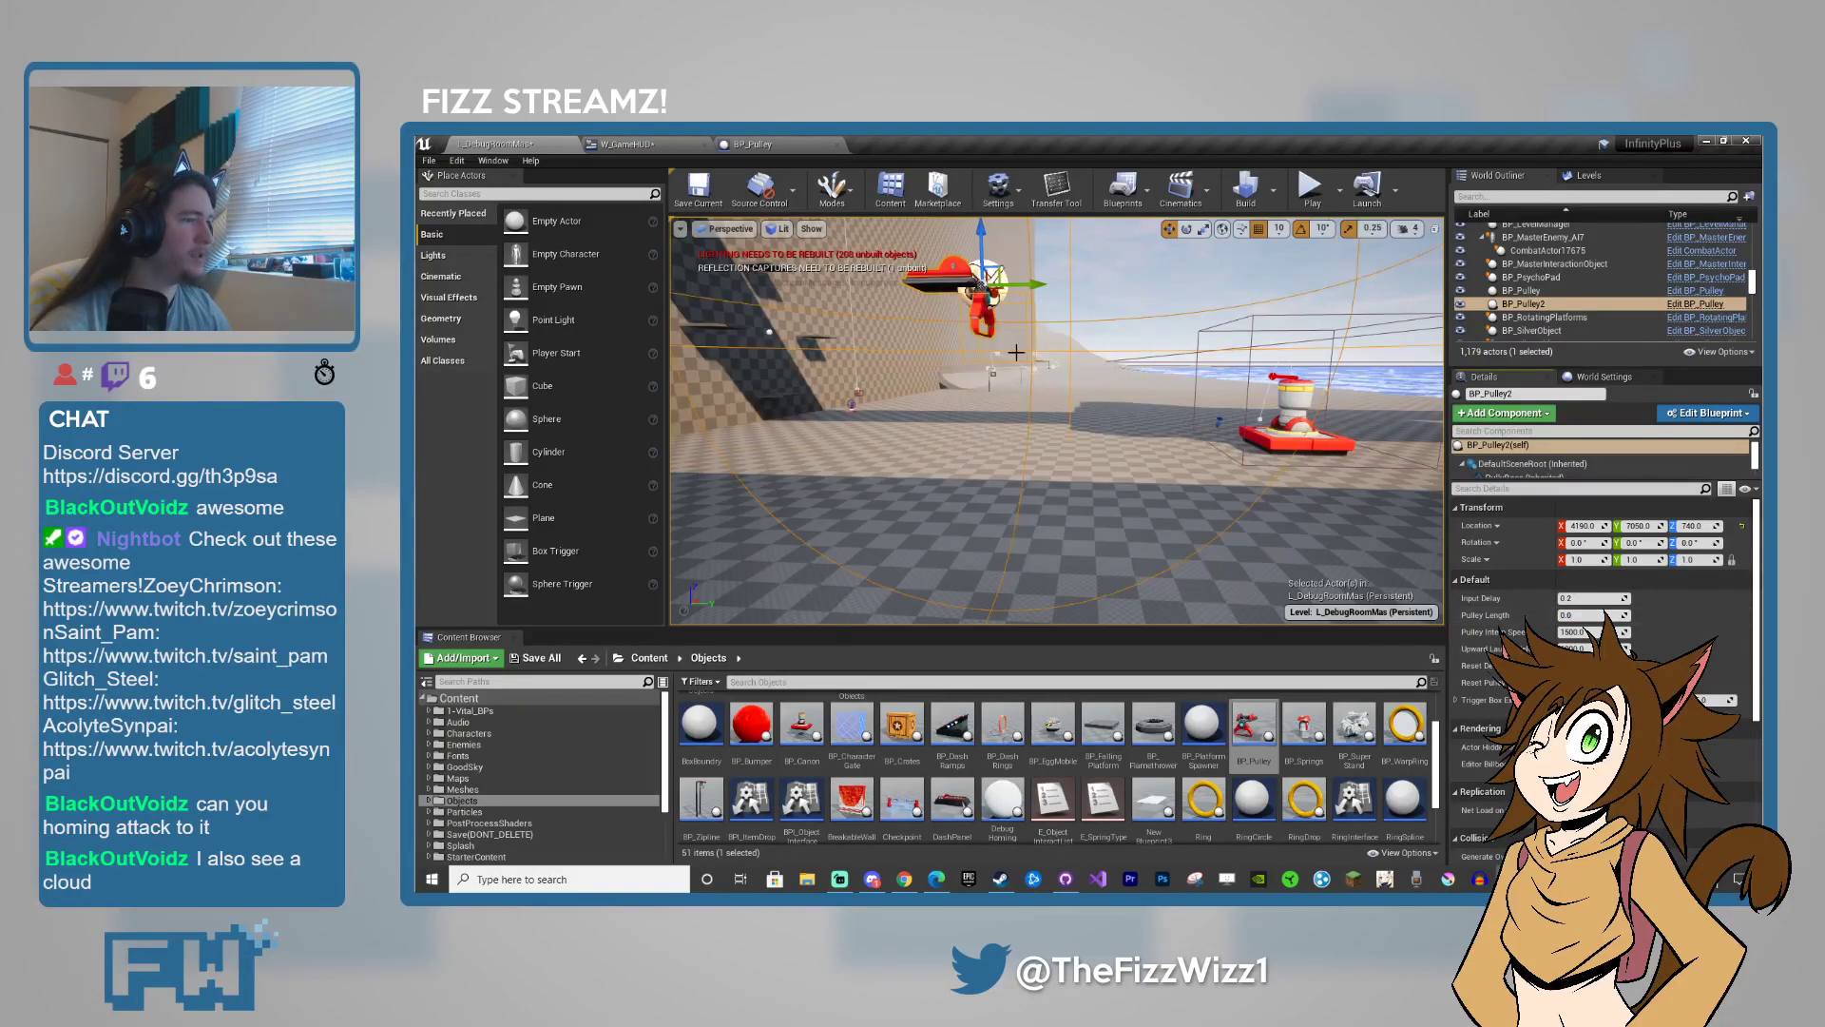
- Try rotating the newly placed pulley -40° about its X axis
{"action": "left_click", "coordinate": [936, 306]}
{"action": "left_click", "coordinate": [932, 271]}
{"action": "key", "text": "s"}
{"action": "right_click_drag", "start_coordinate": [932, 272], "coordinate": [931, 224]}
{"action": "key", "text": "e"}
{"action": "left_click_drag", "start_coordinate": [1096, 514], "coordinate": [1098, 594]}
{"action": "right_click_drag", "start_coordinate": [1307, 549], "coordinate": [1079, 590]}
{"action": "right_click_drag", "start_coordinate": [1265, 503], "coordinate": [1299, 537]}
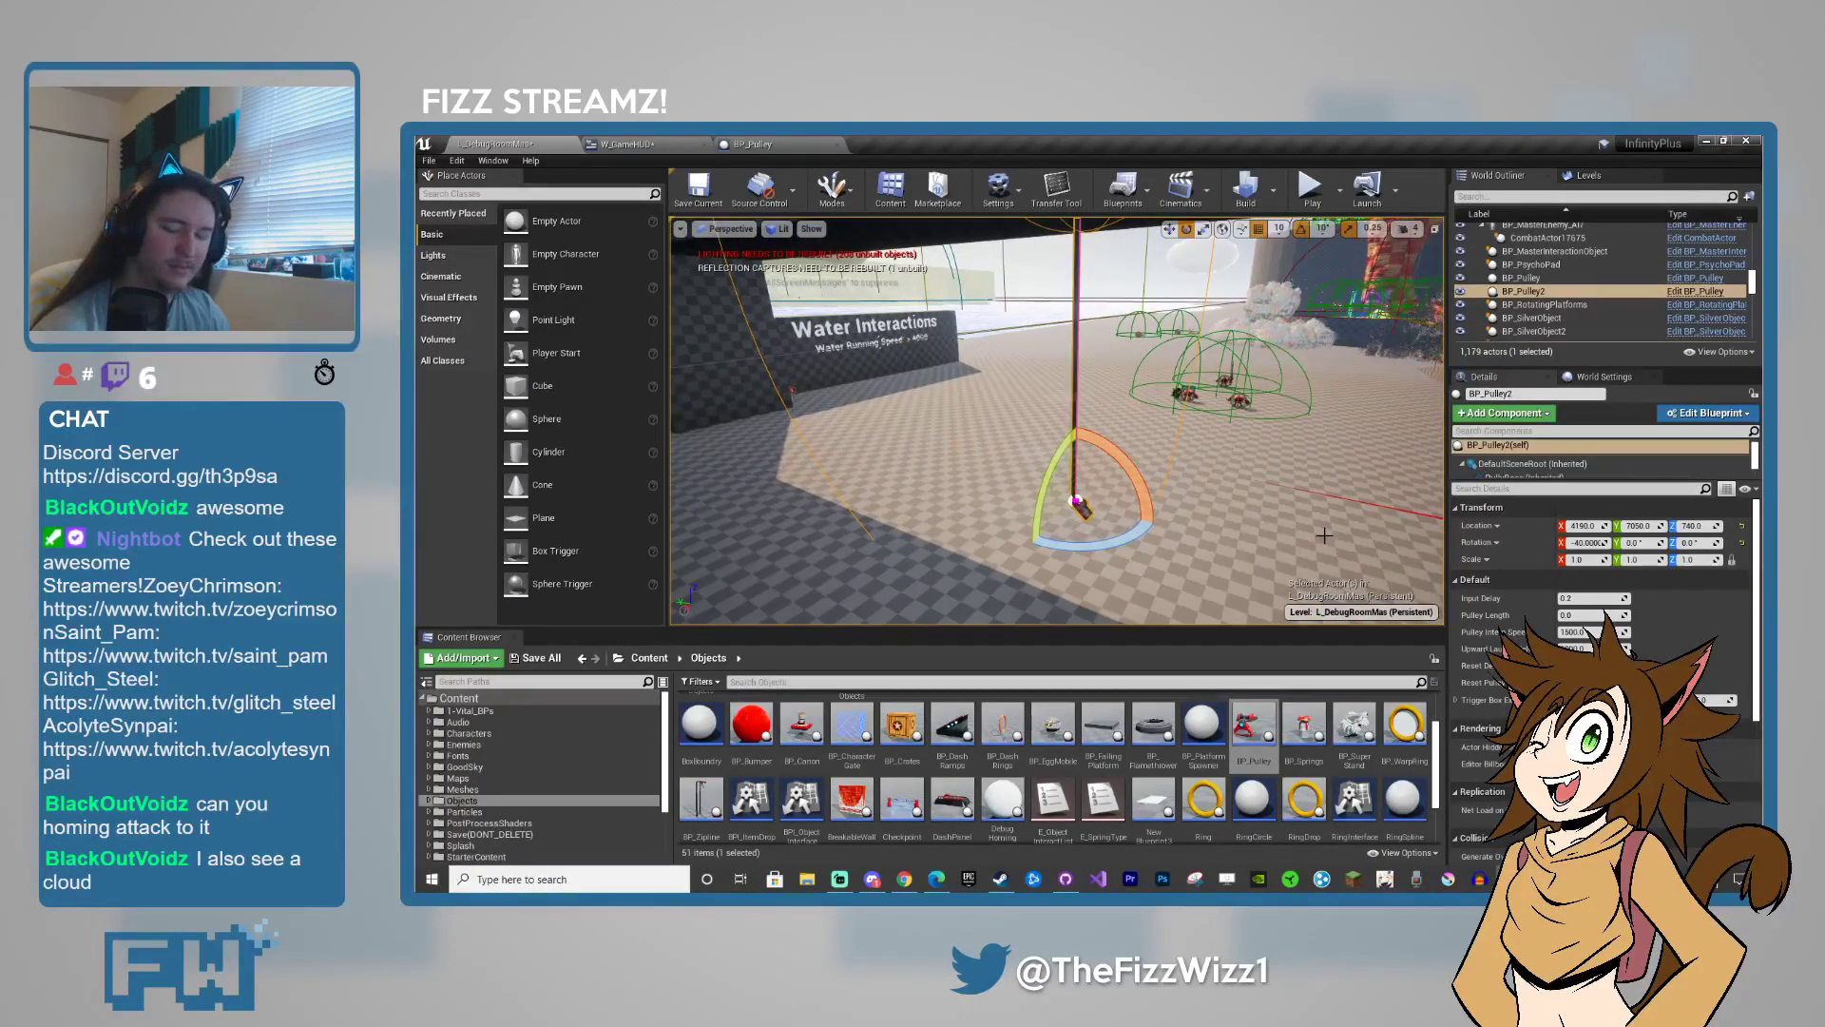
- Undo the pulley's rotation and delete the newly placed pulley from the level
{"action": "key", "text": "ctrl+z"}
{"action": "key", "text": "w"}
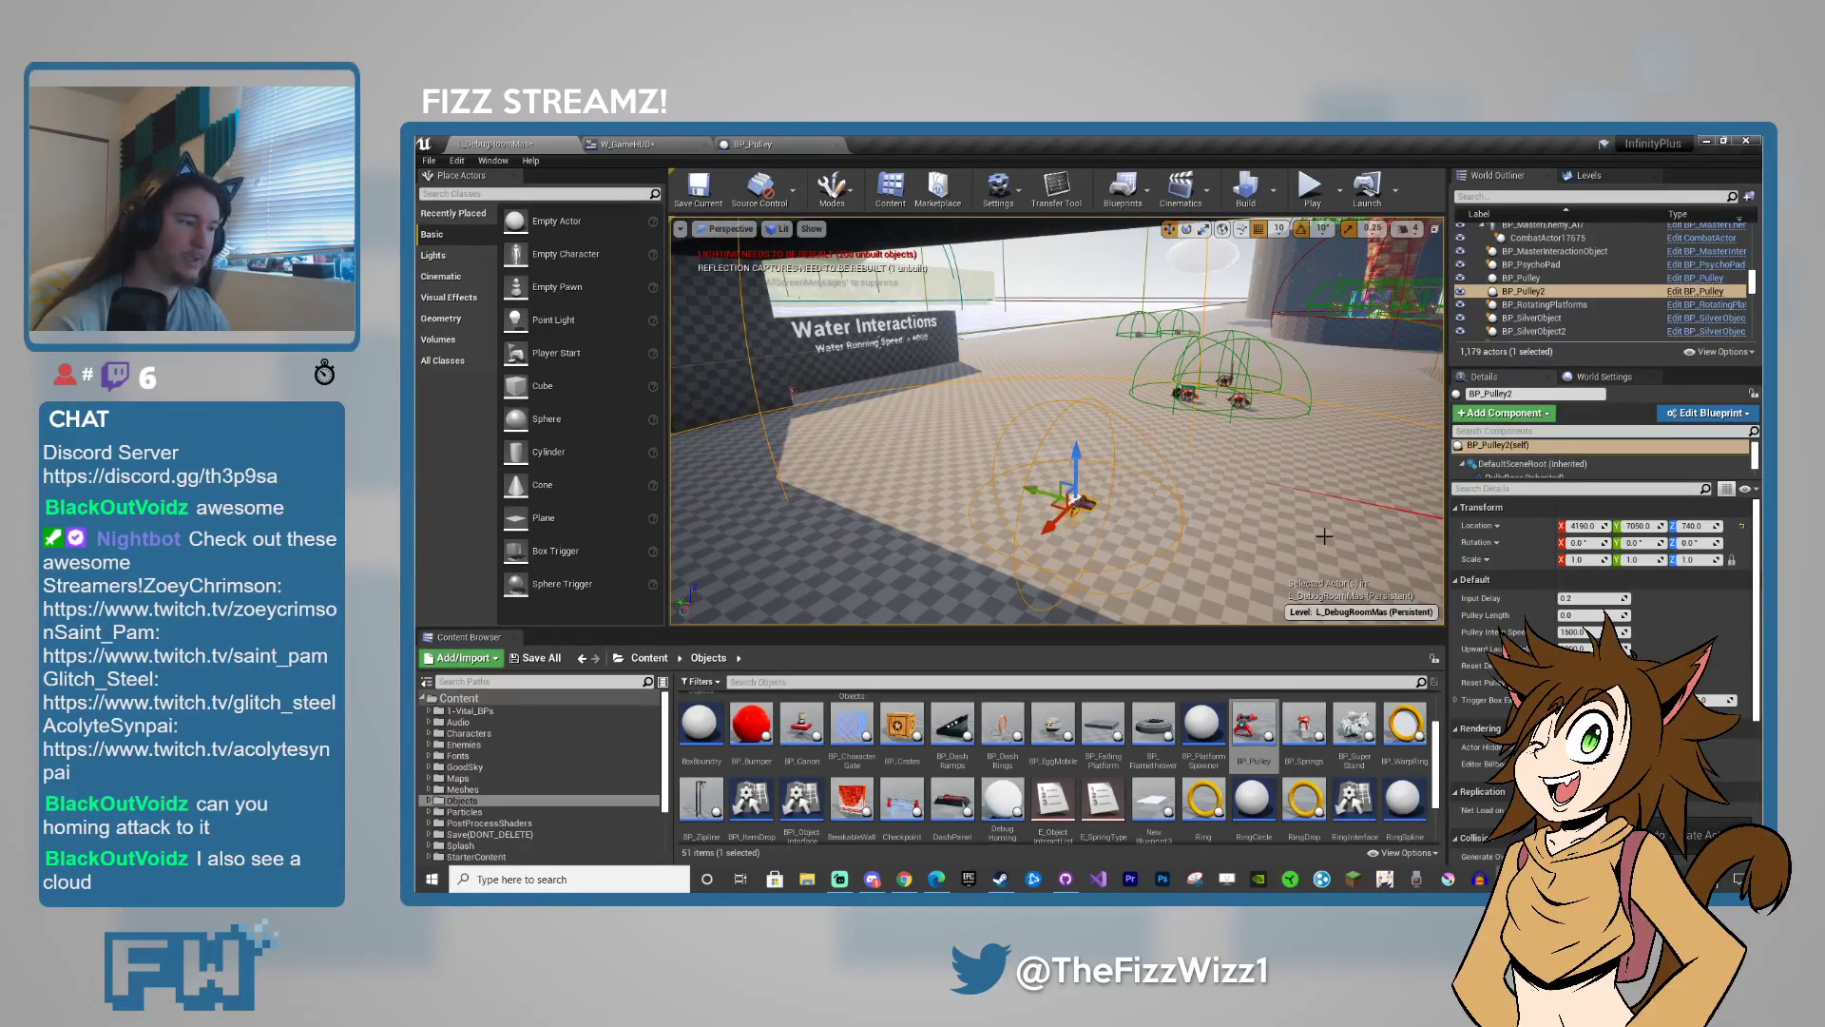
{"action": "key", "text": "Delete"}
- Survey the debug room level, including the tall checkered wall, the shoreline and the green-topped platforms
{"action": "right_click_drag", "start_coordinate": [1324, 537], "coordinate": [1350, 513]}
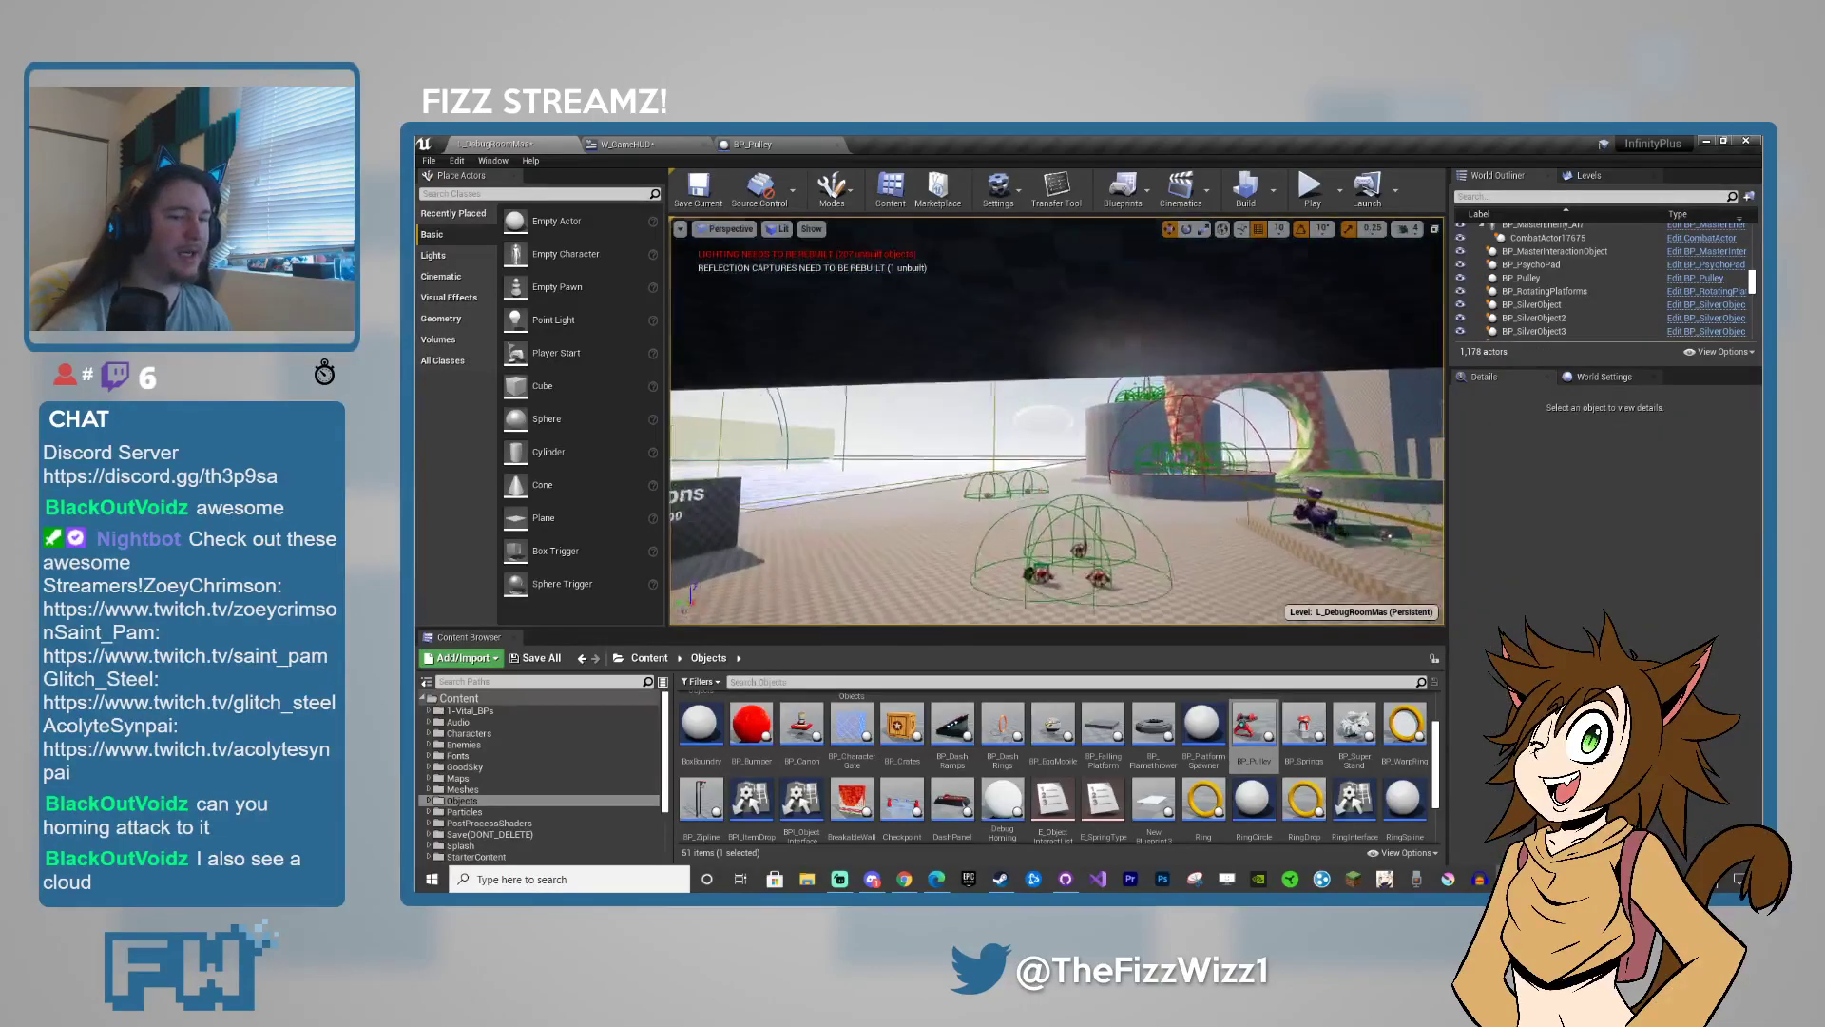
{"action": "key", "text": "w"}
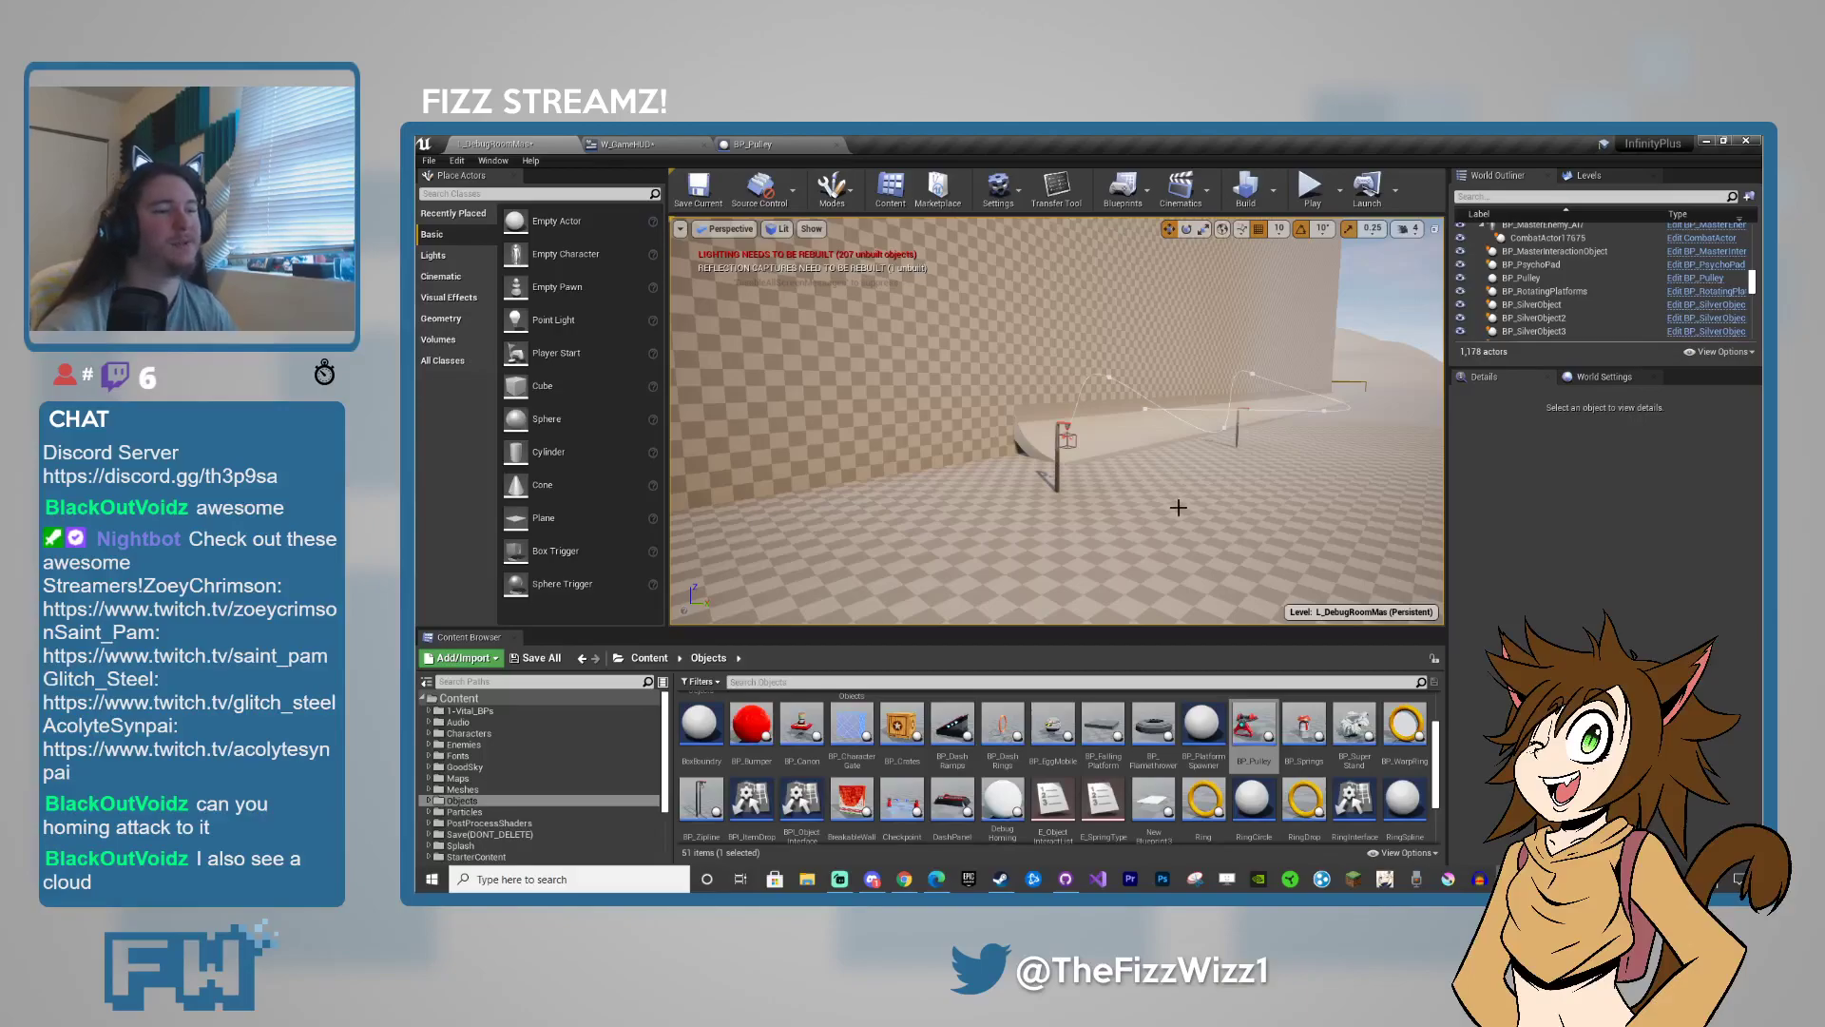
{"action": "right_click_drag", "start_coordinate": [1178, 509], "coordinate": [1265, 489]}
{"action": "key", "text": "w"}
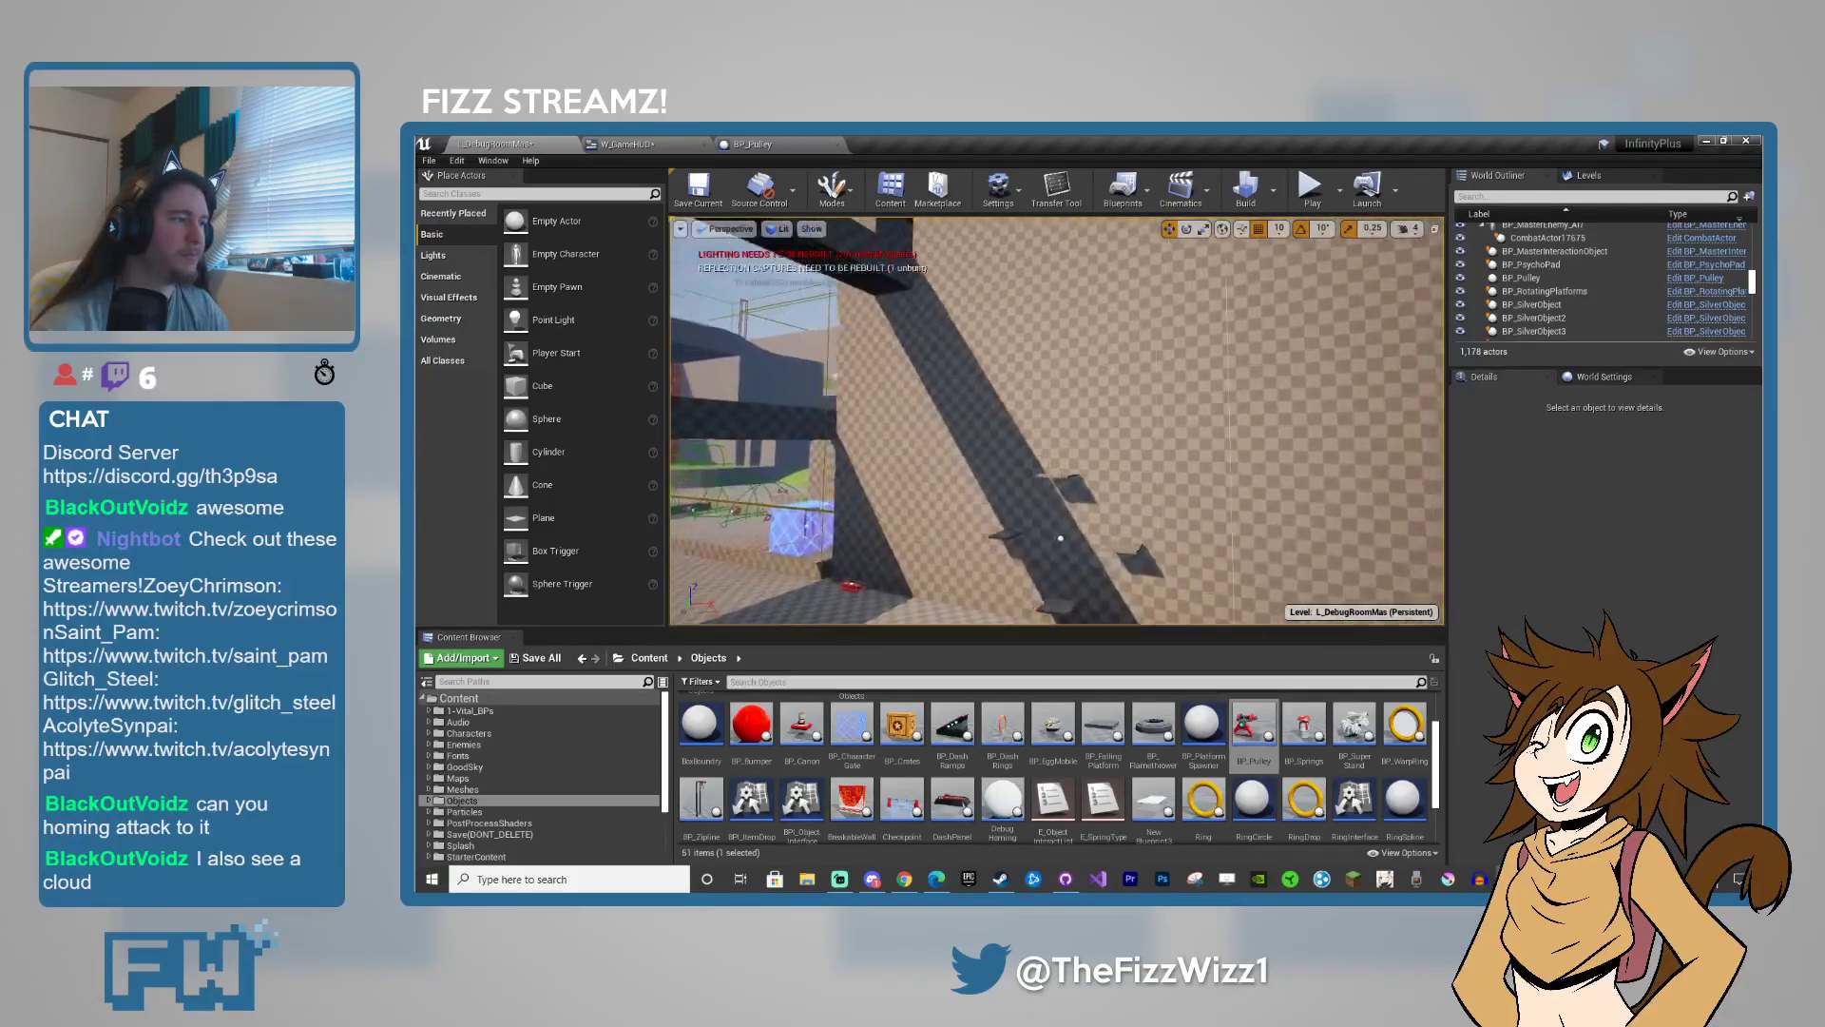
{"action": "key", "text": "w"}
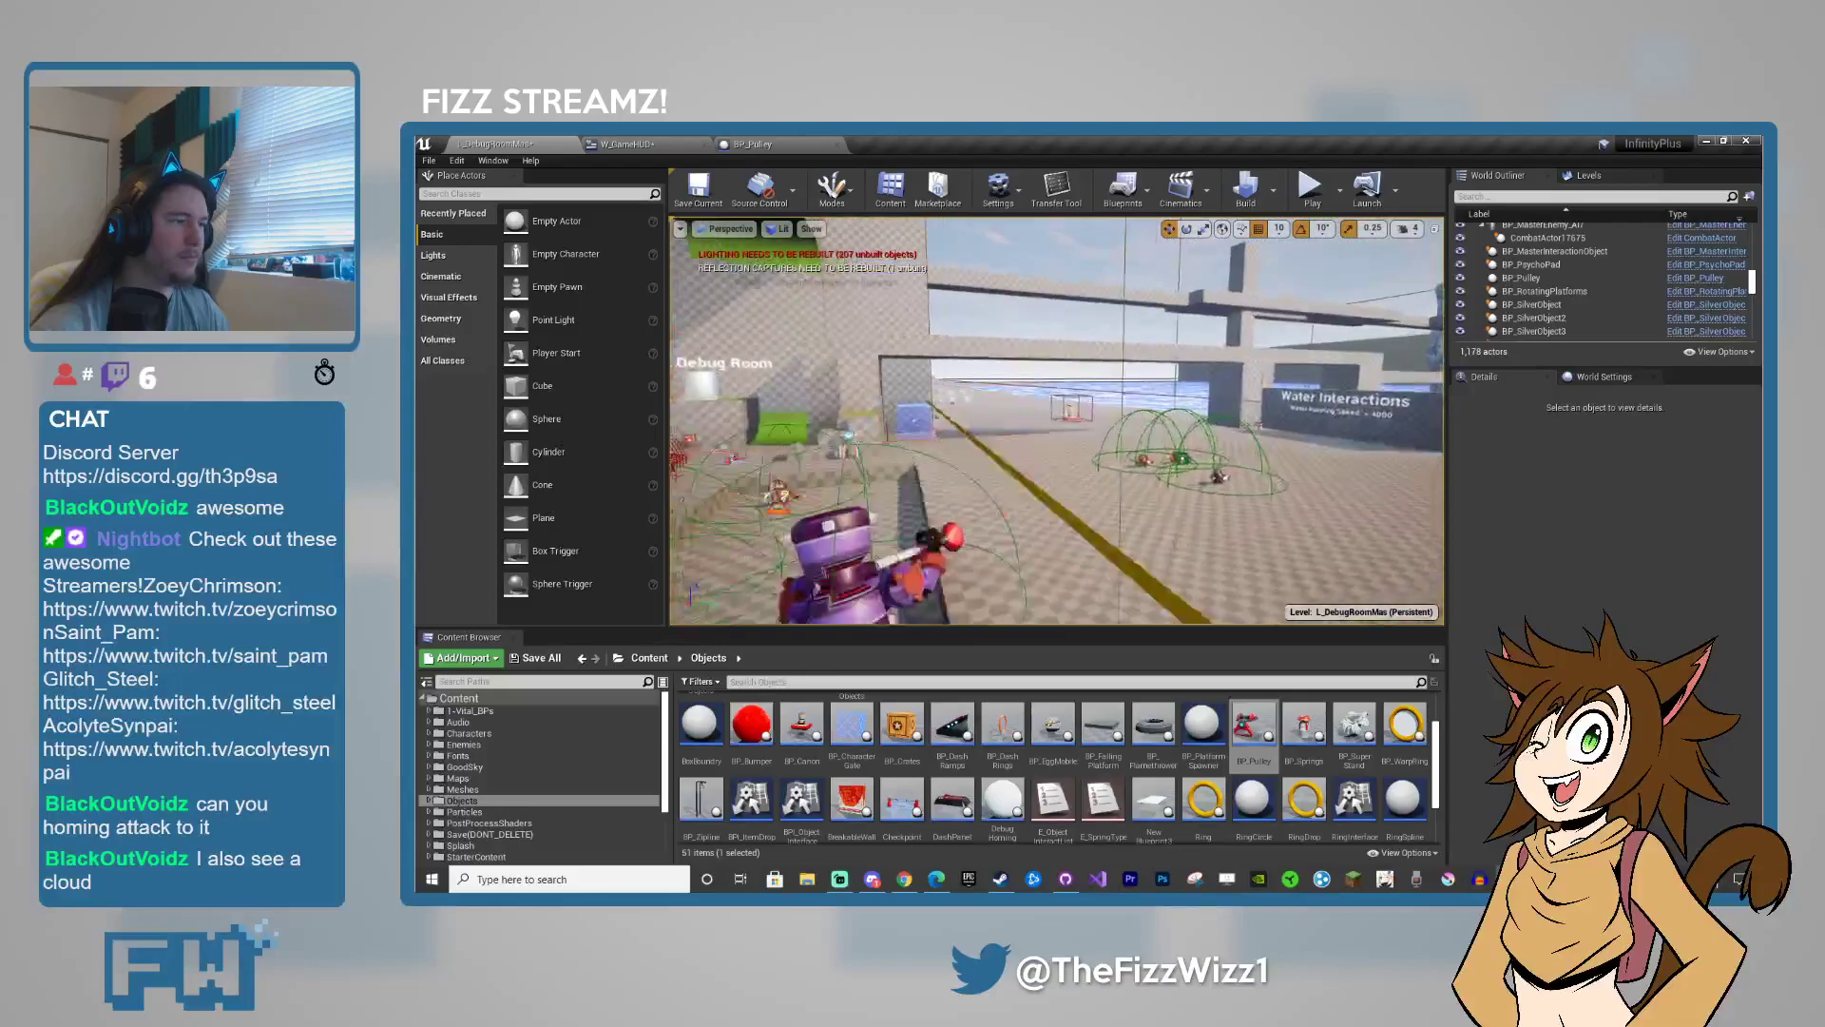
{"action": "key", "text": "w"}
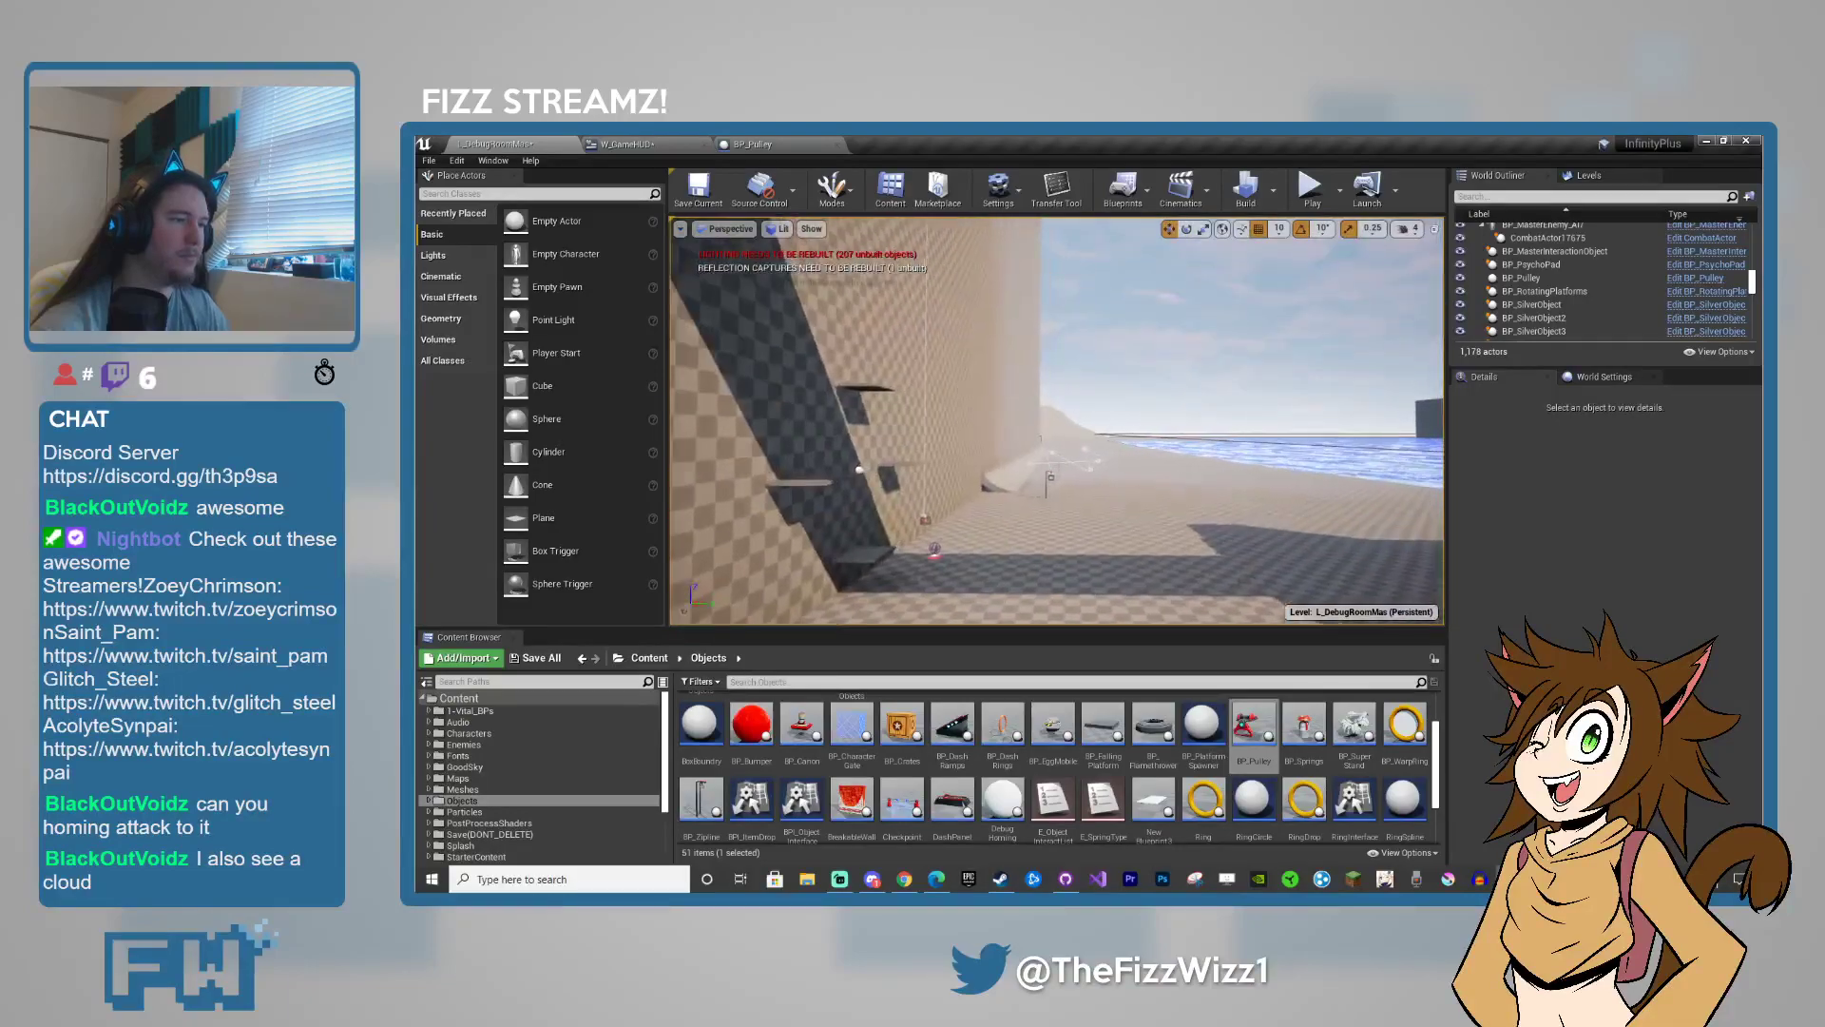
{"action": "key", "text": "w"}
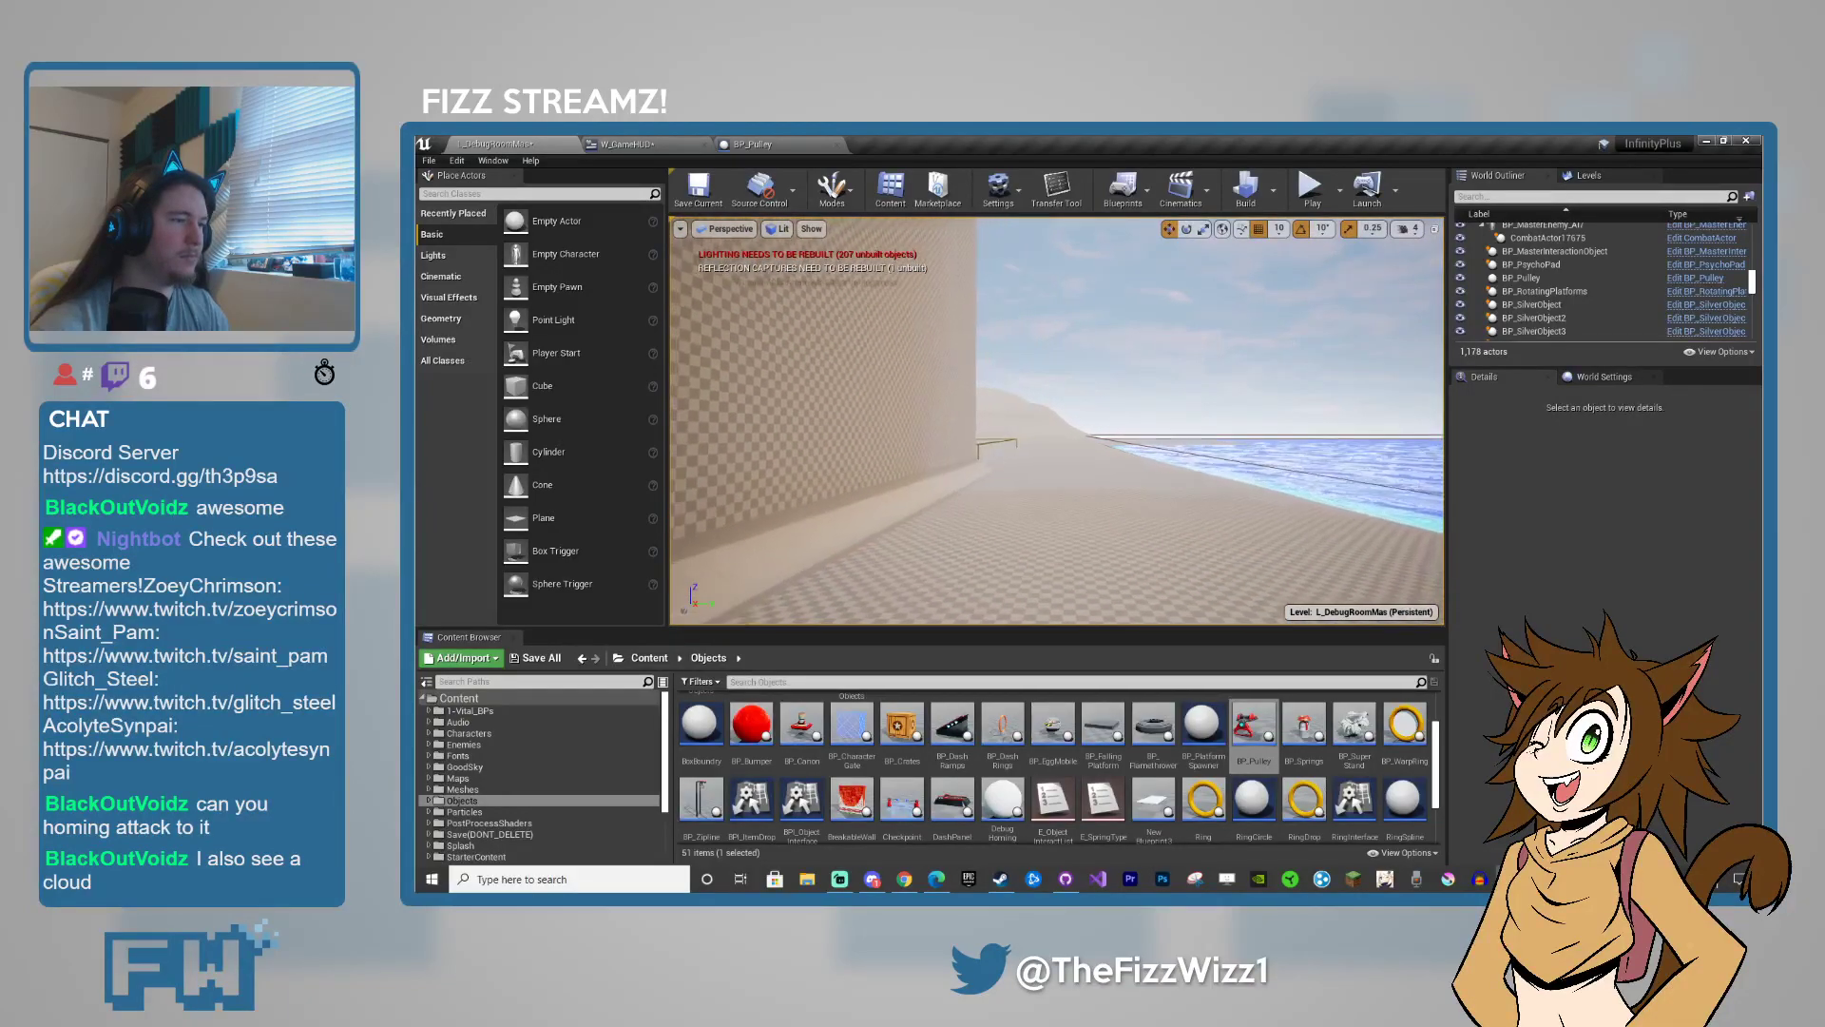
{"action": "mouse_move", "coordinate": [1017, 423]}
{"action": "right_mouse_down"}
{"action": "mouse_move", "coordinate": [1055, 423]}
{"action": "mouse_move", "coordinate": [1008, 423]}
{"action": "right_mouse_up"}
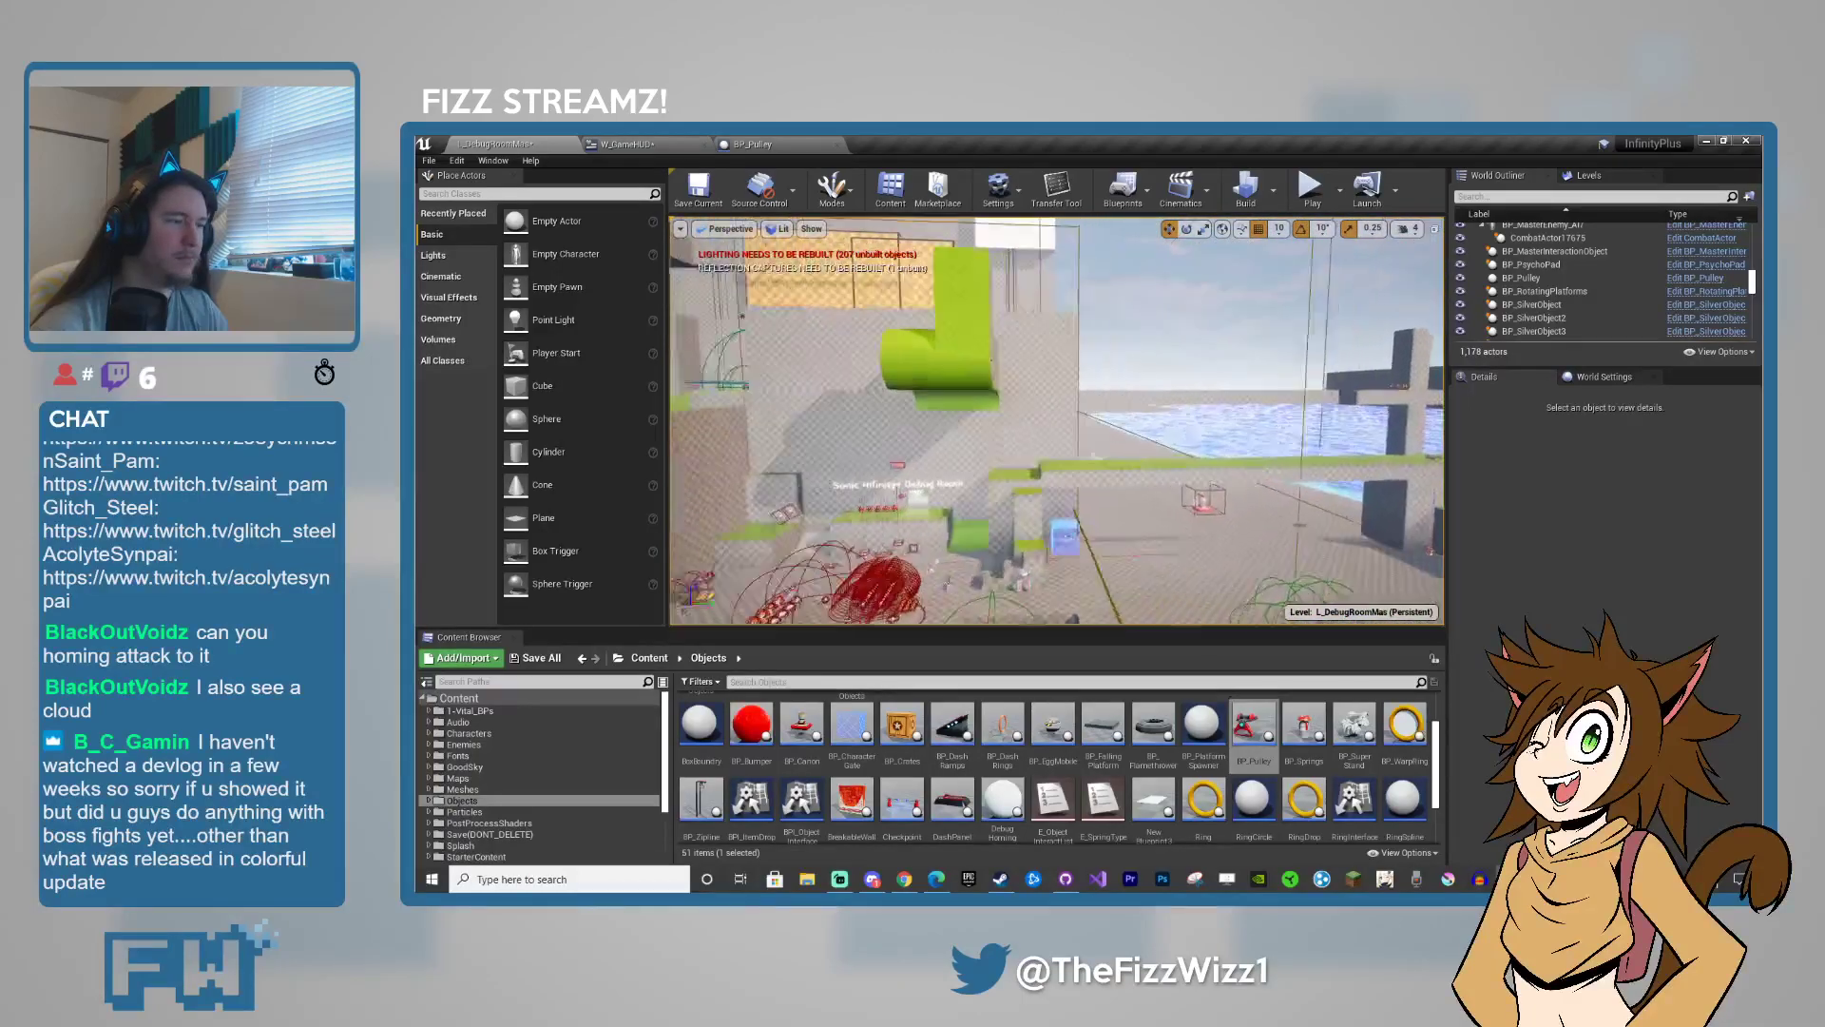
{"action": "right_click_drag", "start_coordinate": [1055, 423], "coordinate": [913, 423]}
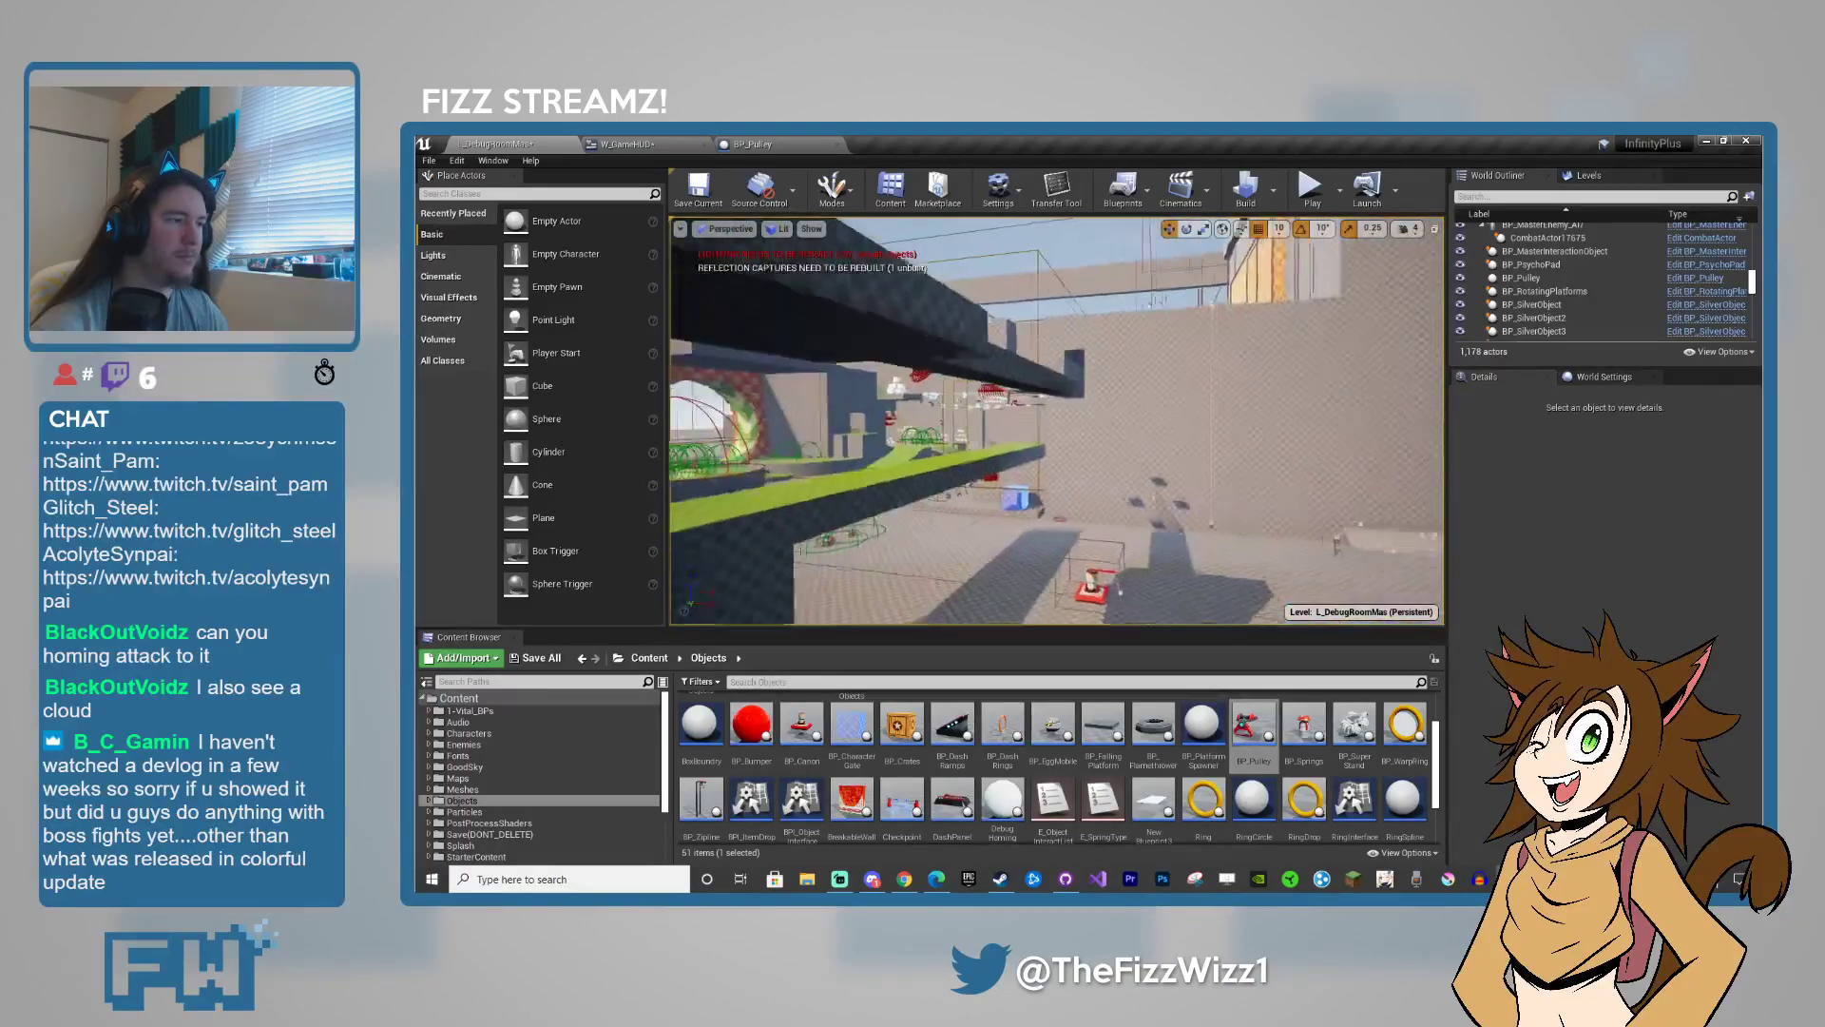
{"action": "mouse_move", "coordinate": [1055, 423]}
{"action": "right_mouse_down"}
{"action": "mouse_move", "coordinate": [1007, 428]}
{"action": "mouse_move", "coordinate": [1046, 423]}
{"action": "right_mouse_up"}
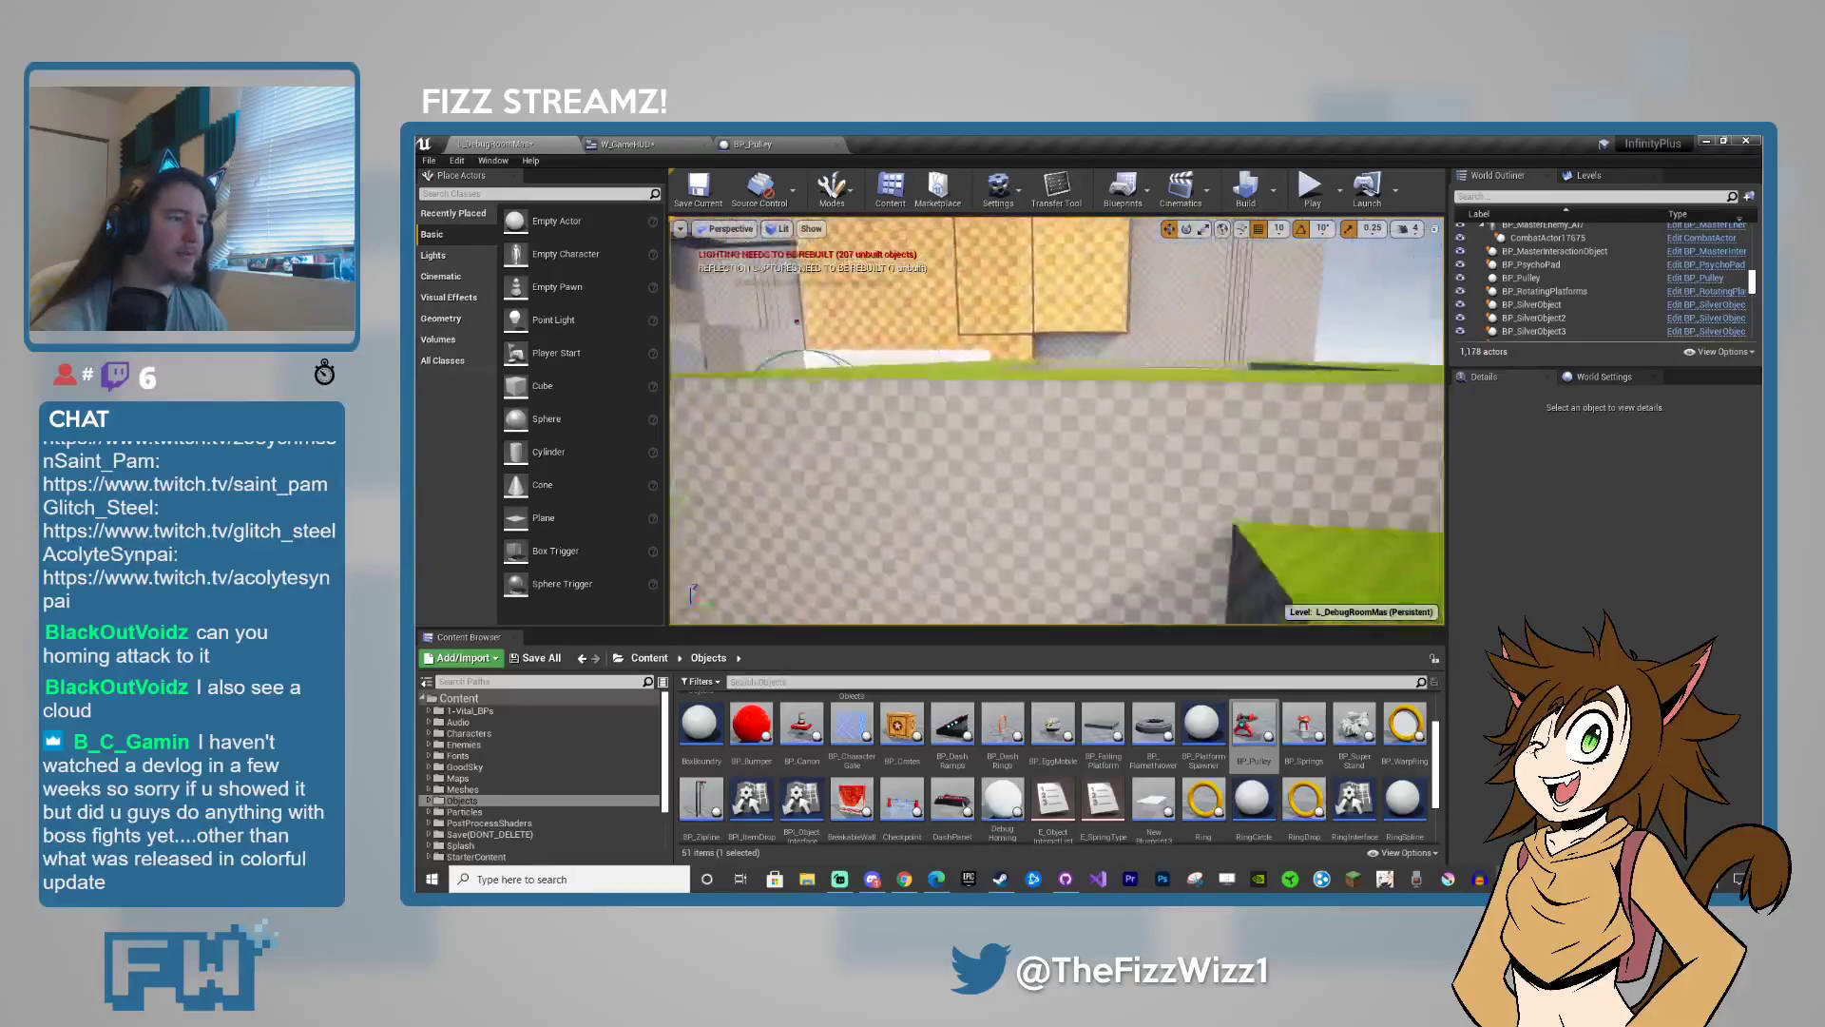
{"action": "right_click_drag", "start_coordinate": [998, 423], "coordinate": [1176, 506]}
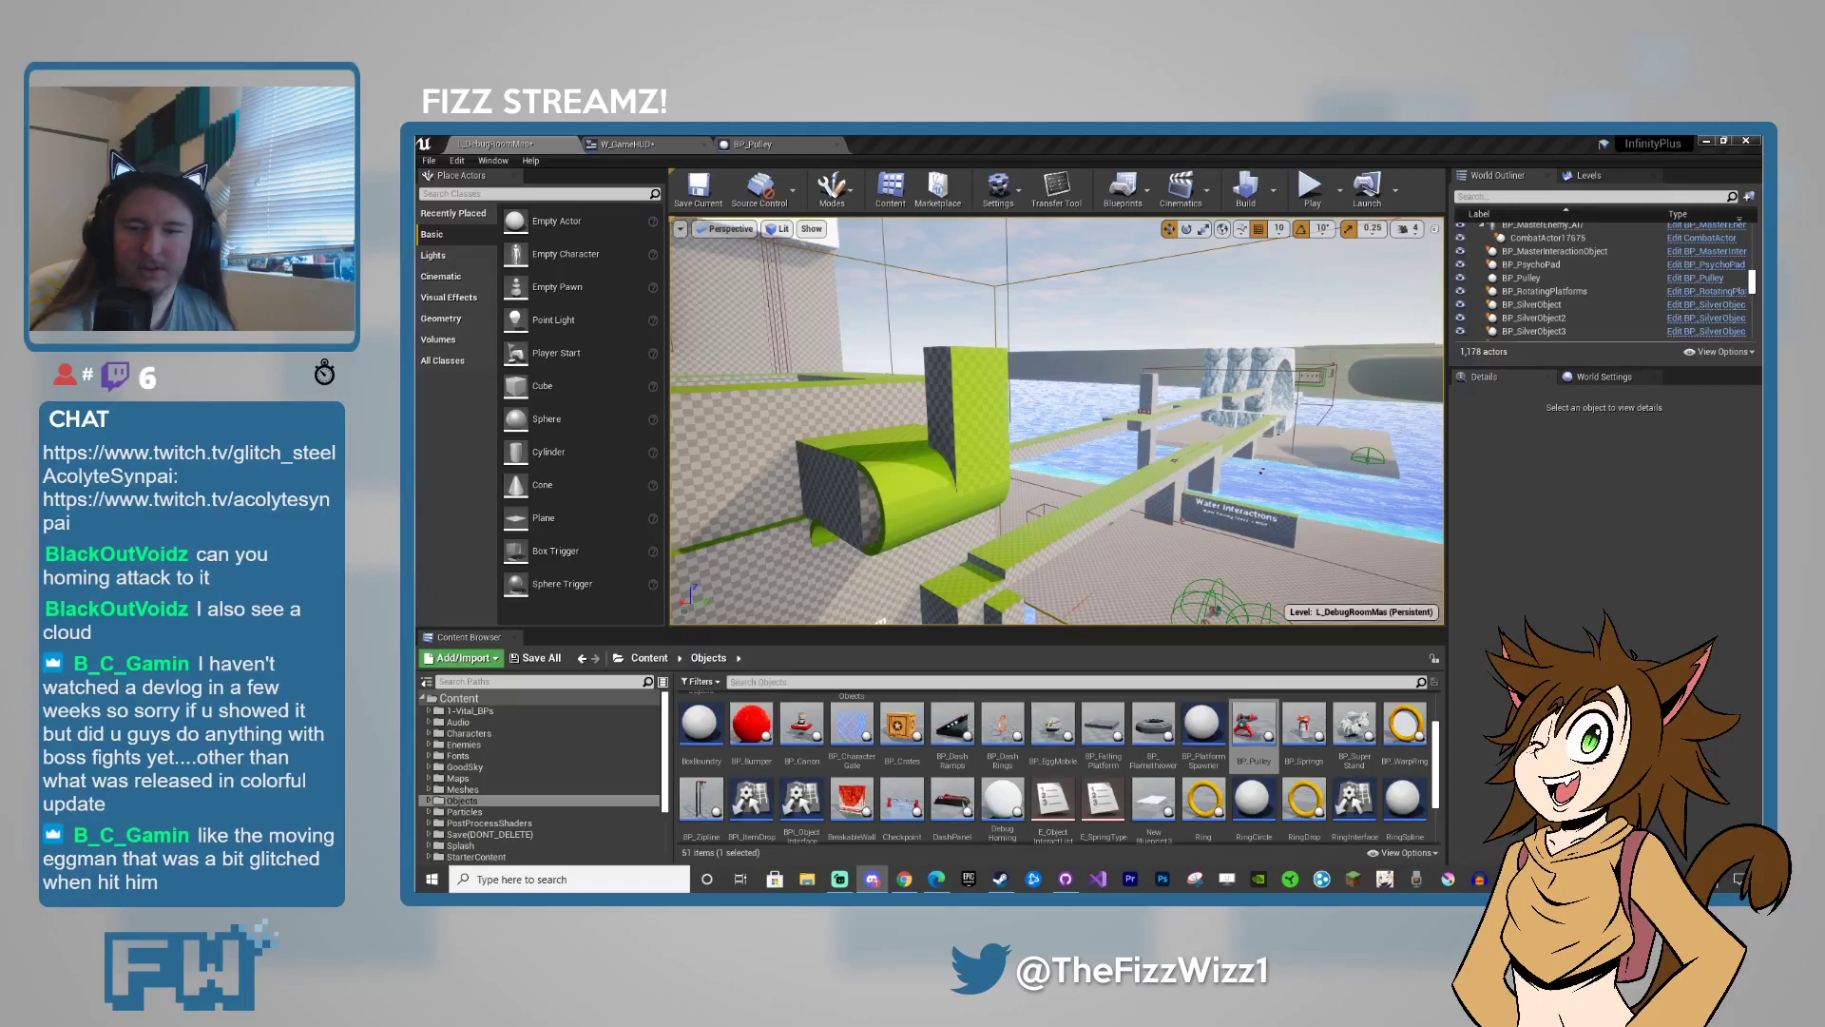
- Select the EggMobile hovering over the green field and open its BP_EggMobile blueprint
{"action": "key", "text": "w"}
{"action": "right_click_drag", "start_coordinate": [993, 551], "coordinate": [1104, 564]}
{"action": "right_click_drag", "start_coordinate": [994, 515], "coordinate": [989, 542]}
{"action": "left_click", "coordinate": [1030, 443]}
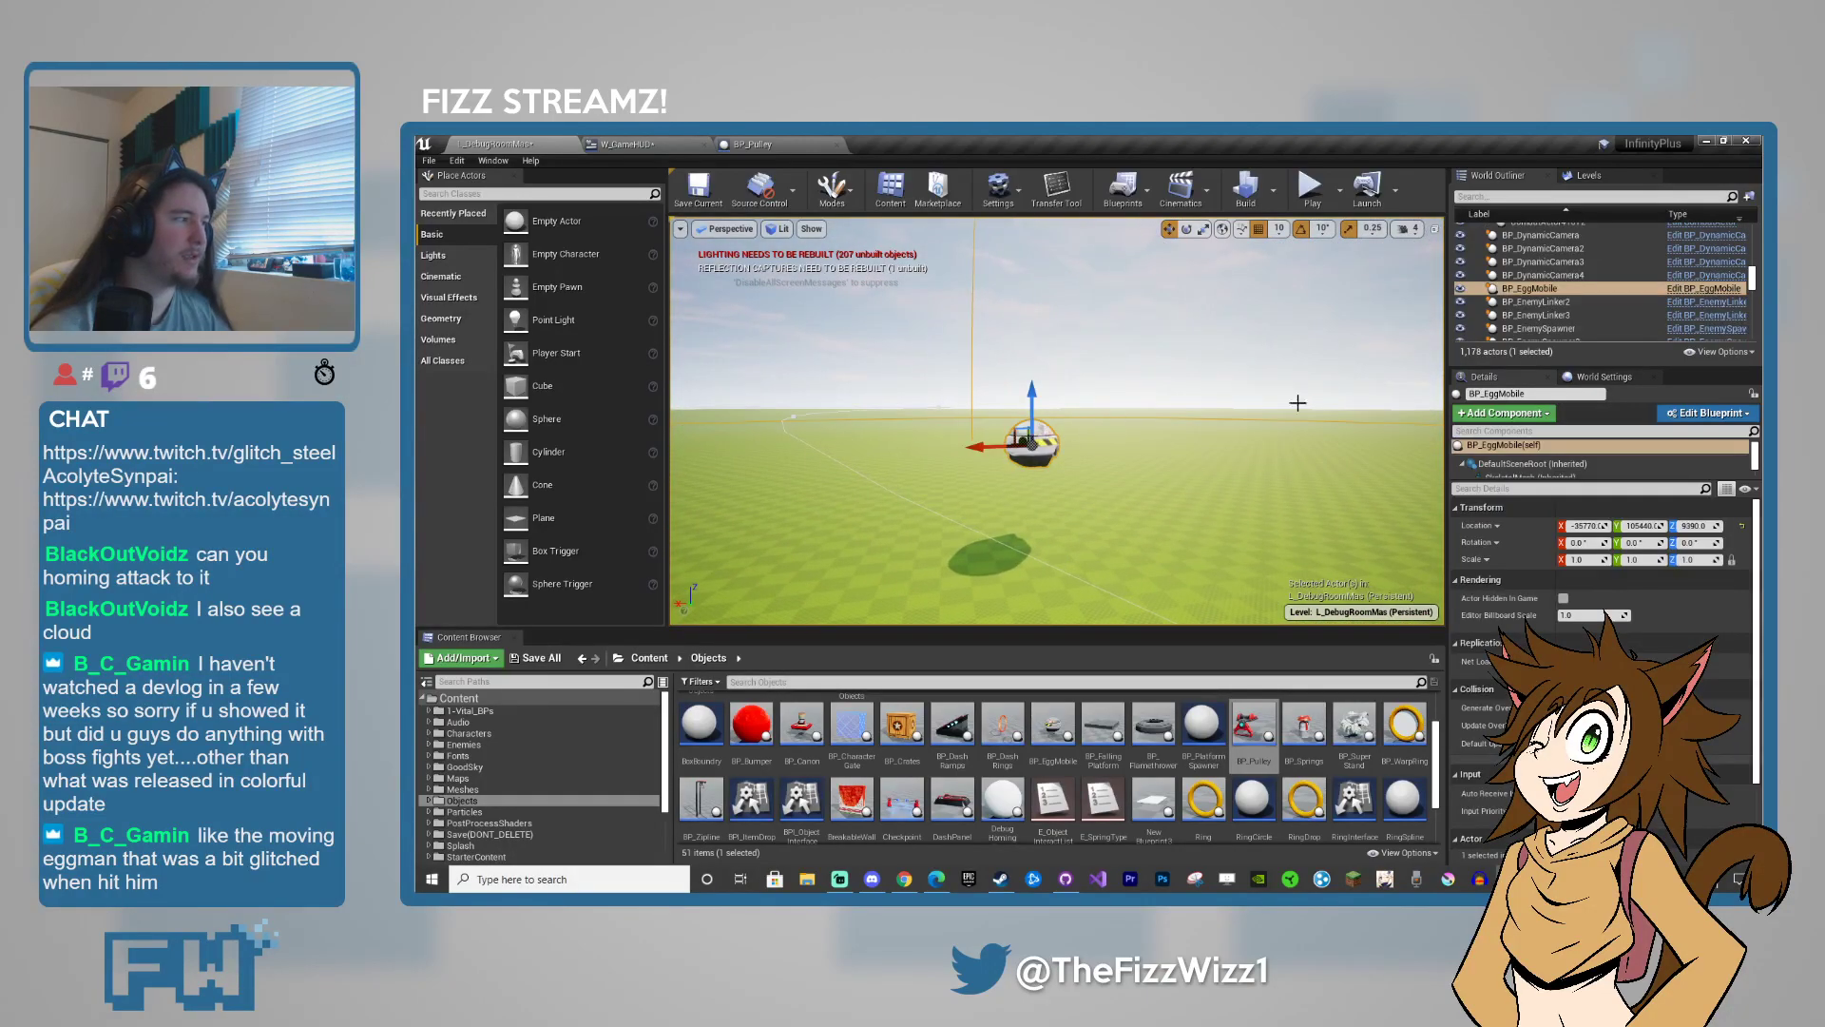
{"action": "left_click", "coordinate": [1707, 288]}
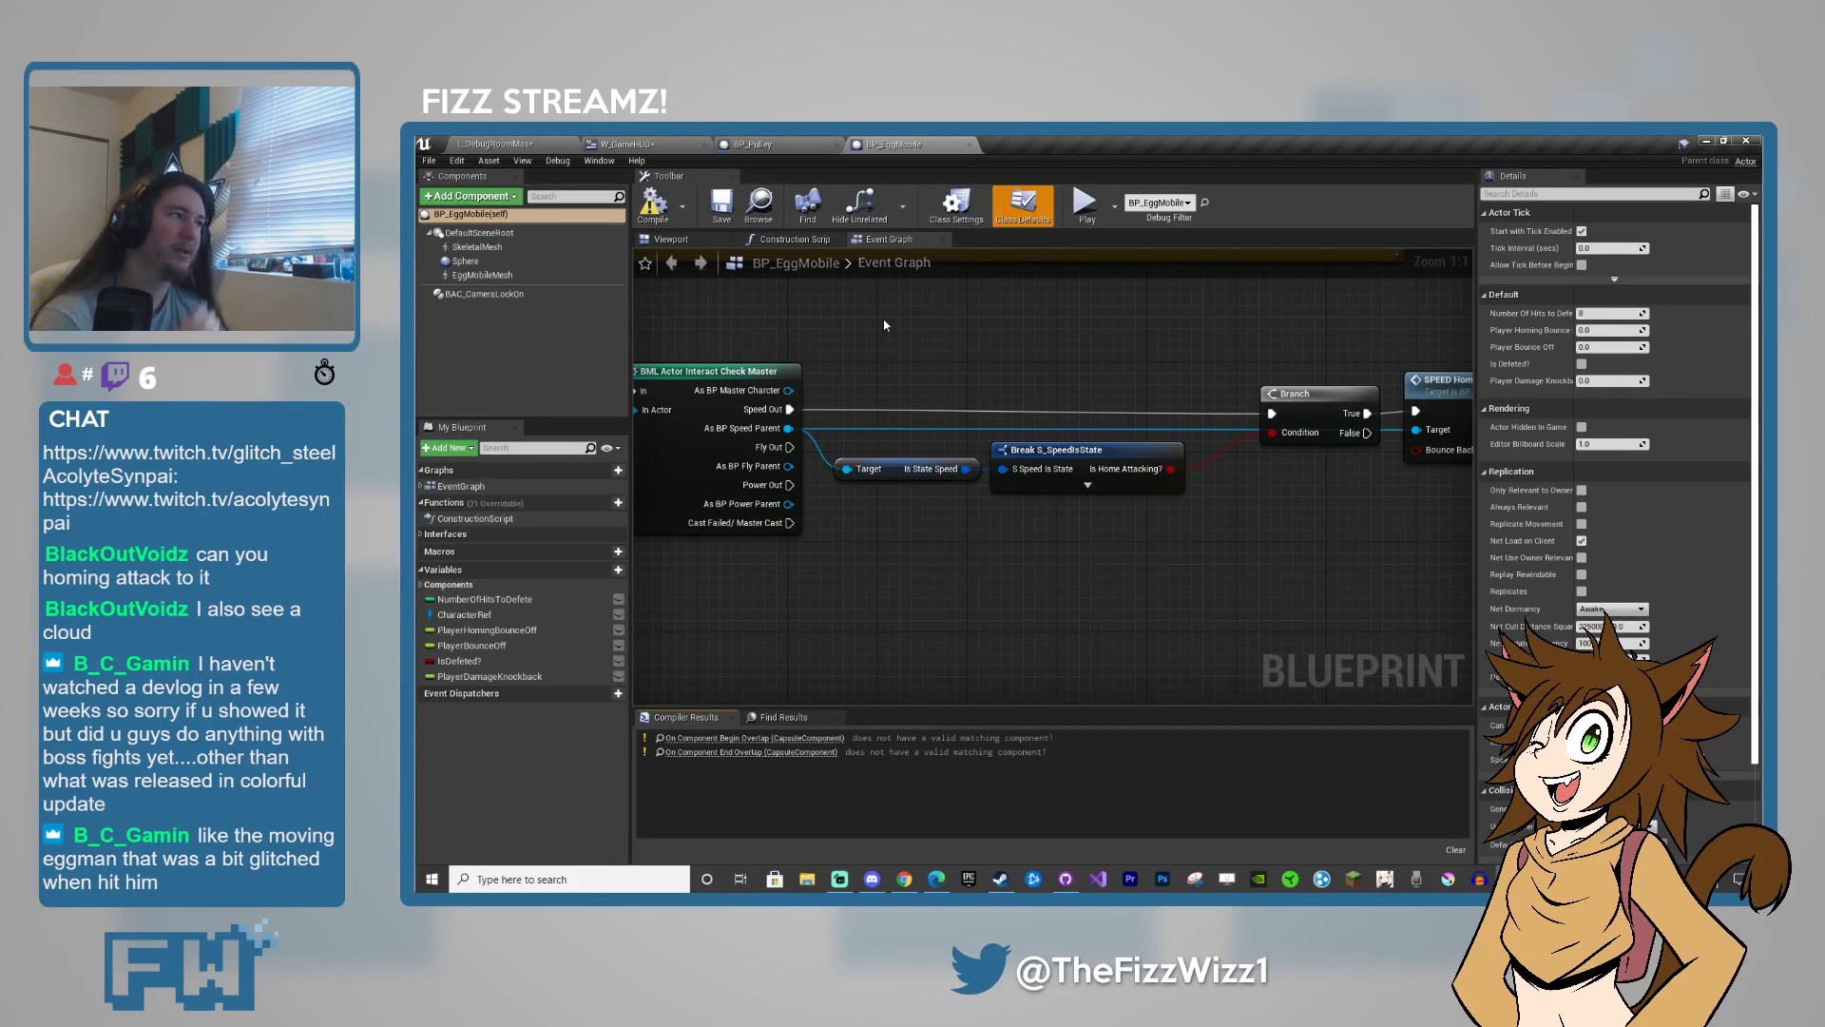
- Close the BP_EggMobile blueprint and return to the debug room level, flying over the water toward its structures
{"action": "left_click", "coordinate": [969, 145]}
{"action": "left_click", "coordinate": [518, 146]}
{"action": "right_click_drag", "start_coordinate": [855, 352], "coordinate": [894, 356]}
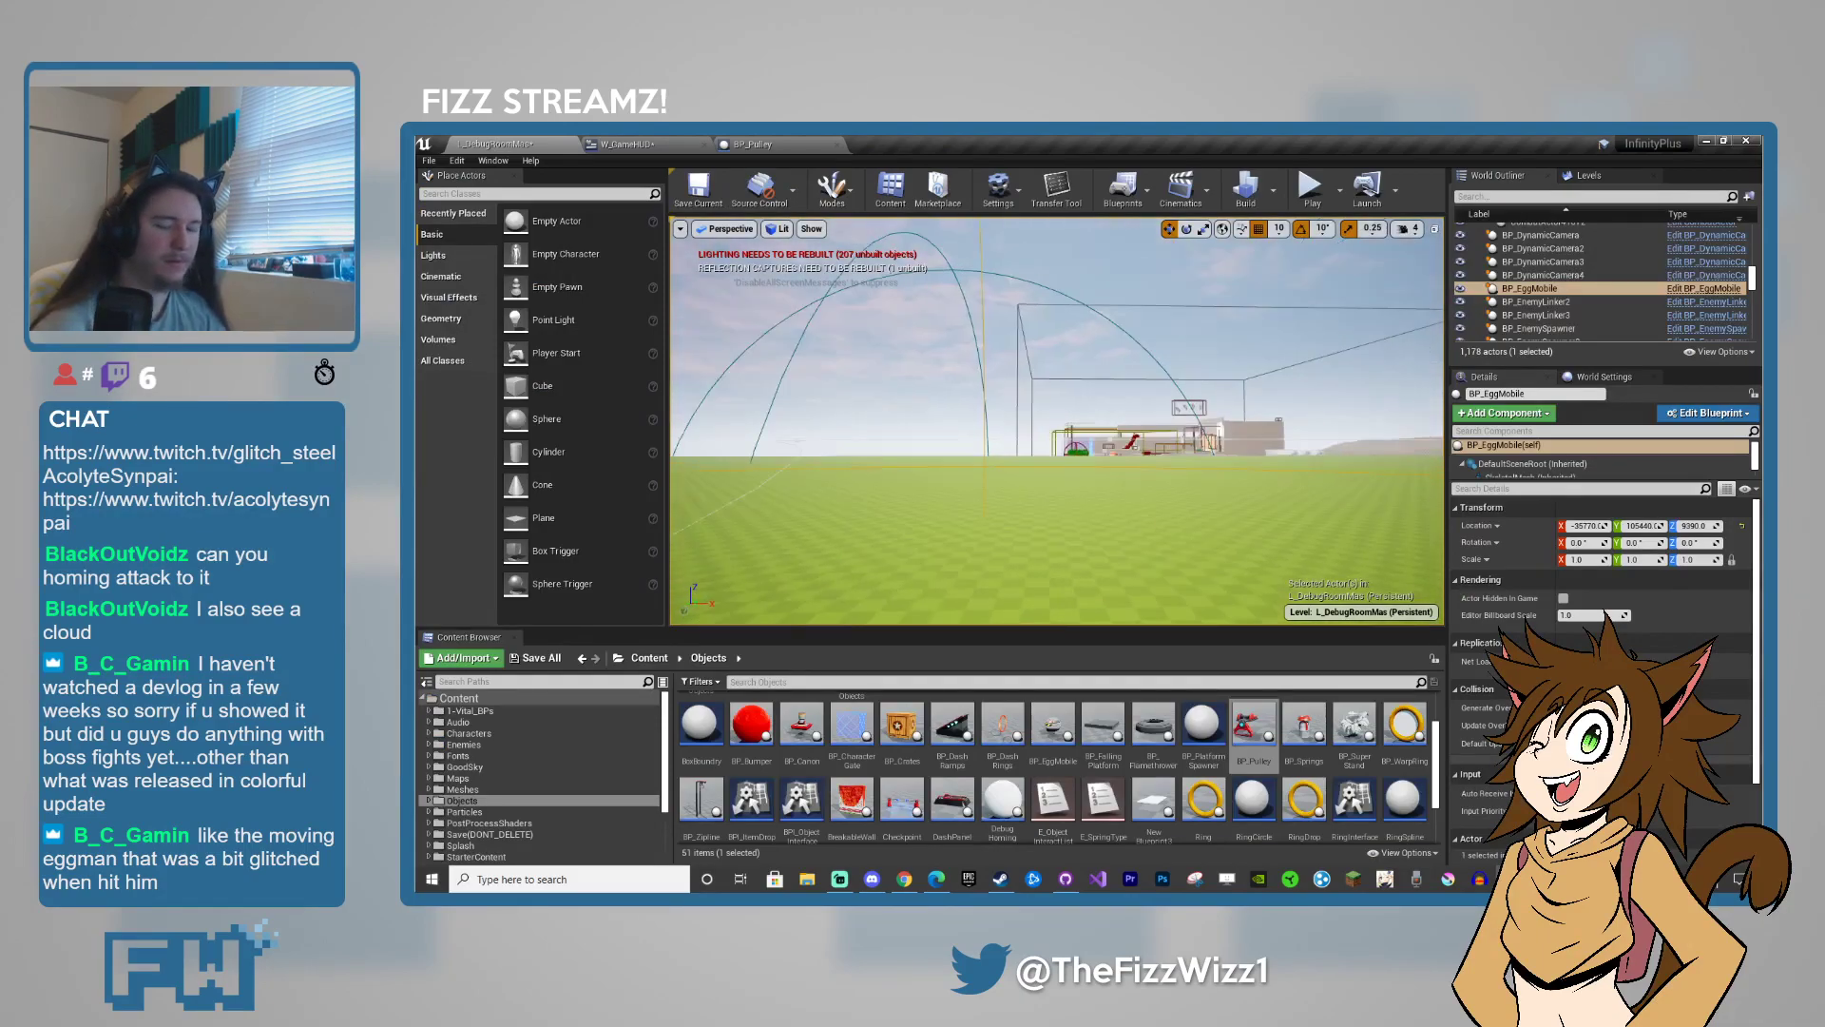
{"action": "key", "text": "w"}
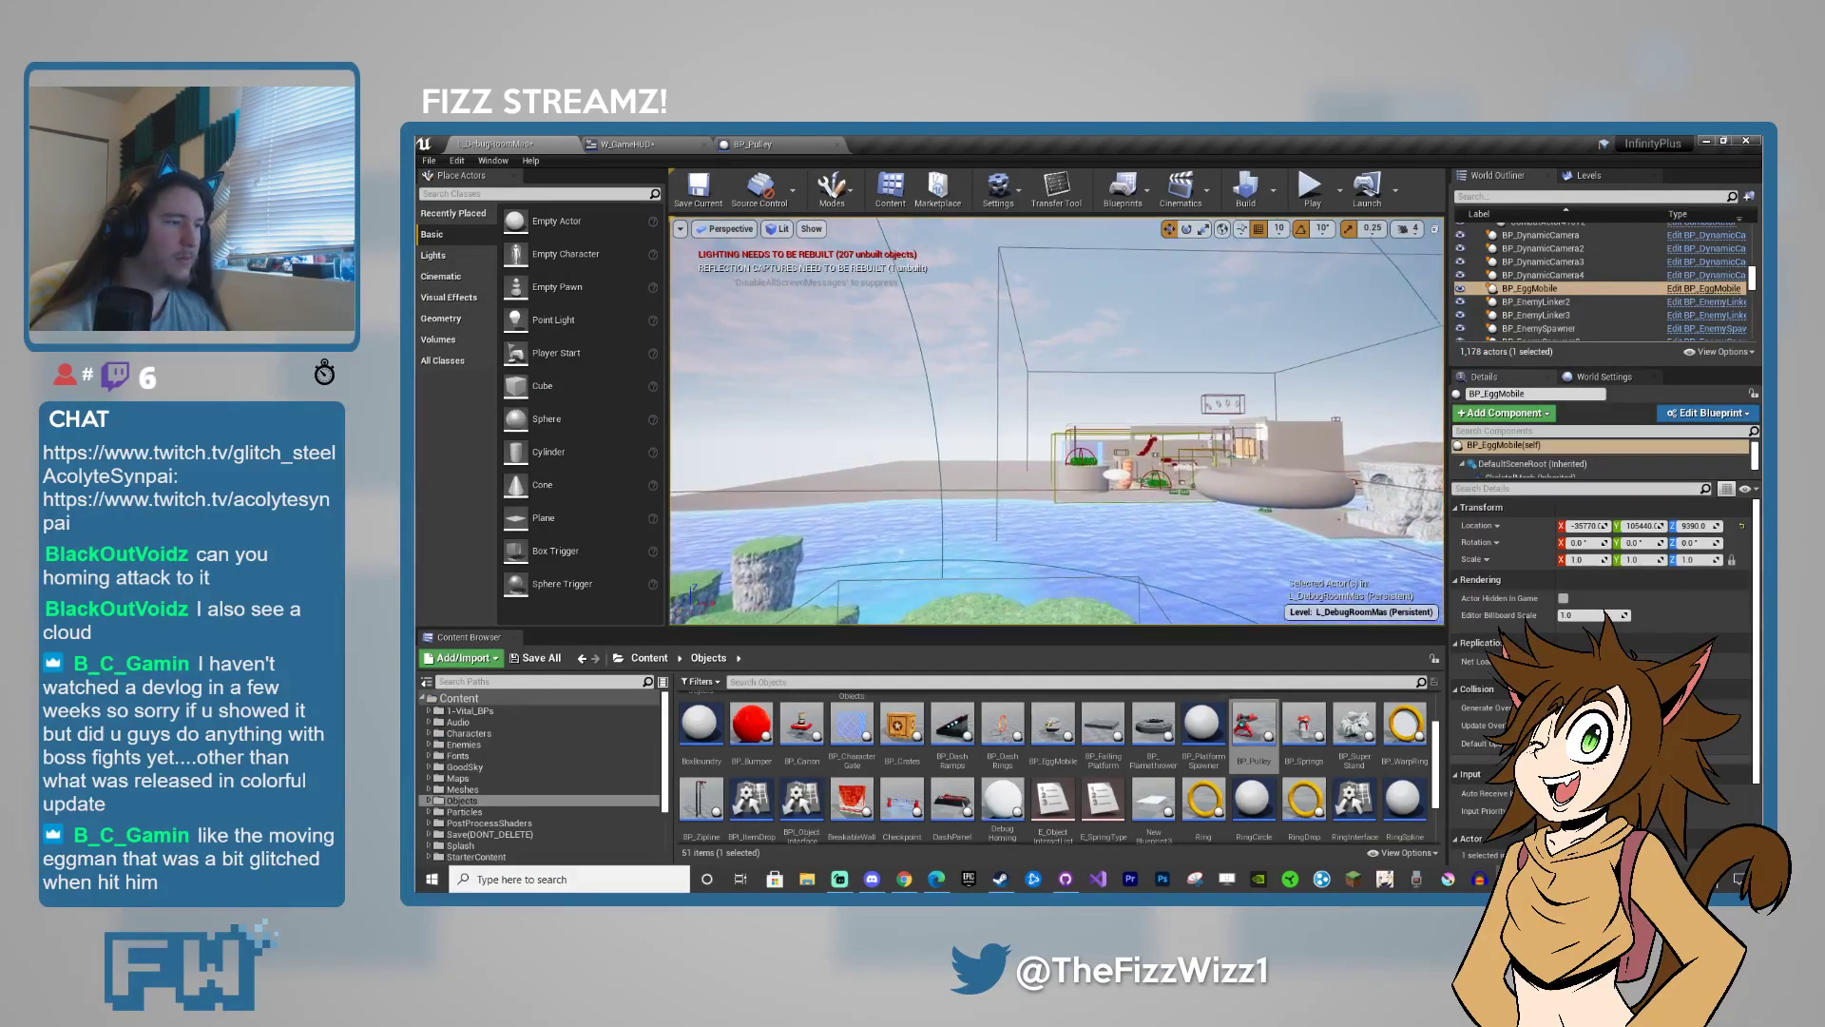
{"action": "key", "text": "w"}
{"action": "right_click_drag", "start_coordinate": [1057, 421], "coordinate": [1155, 466]}
{"action": "key", "text": "w"}
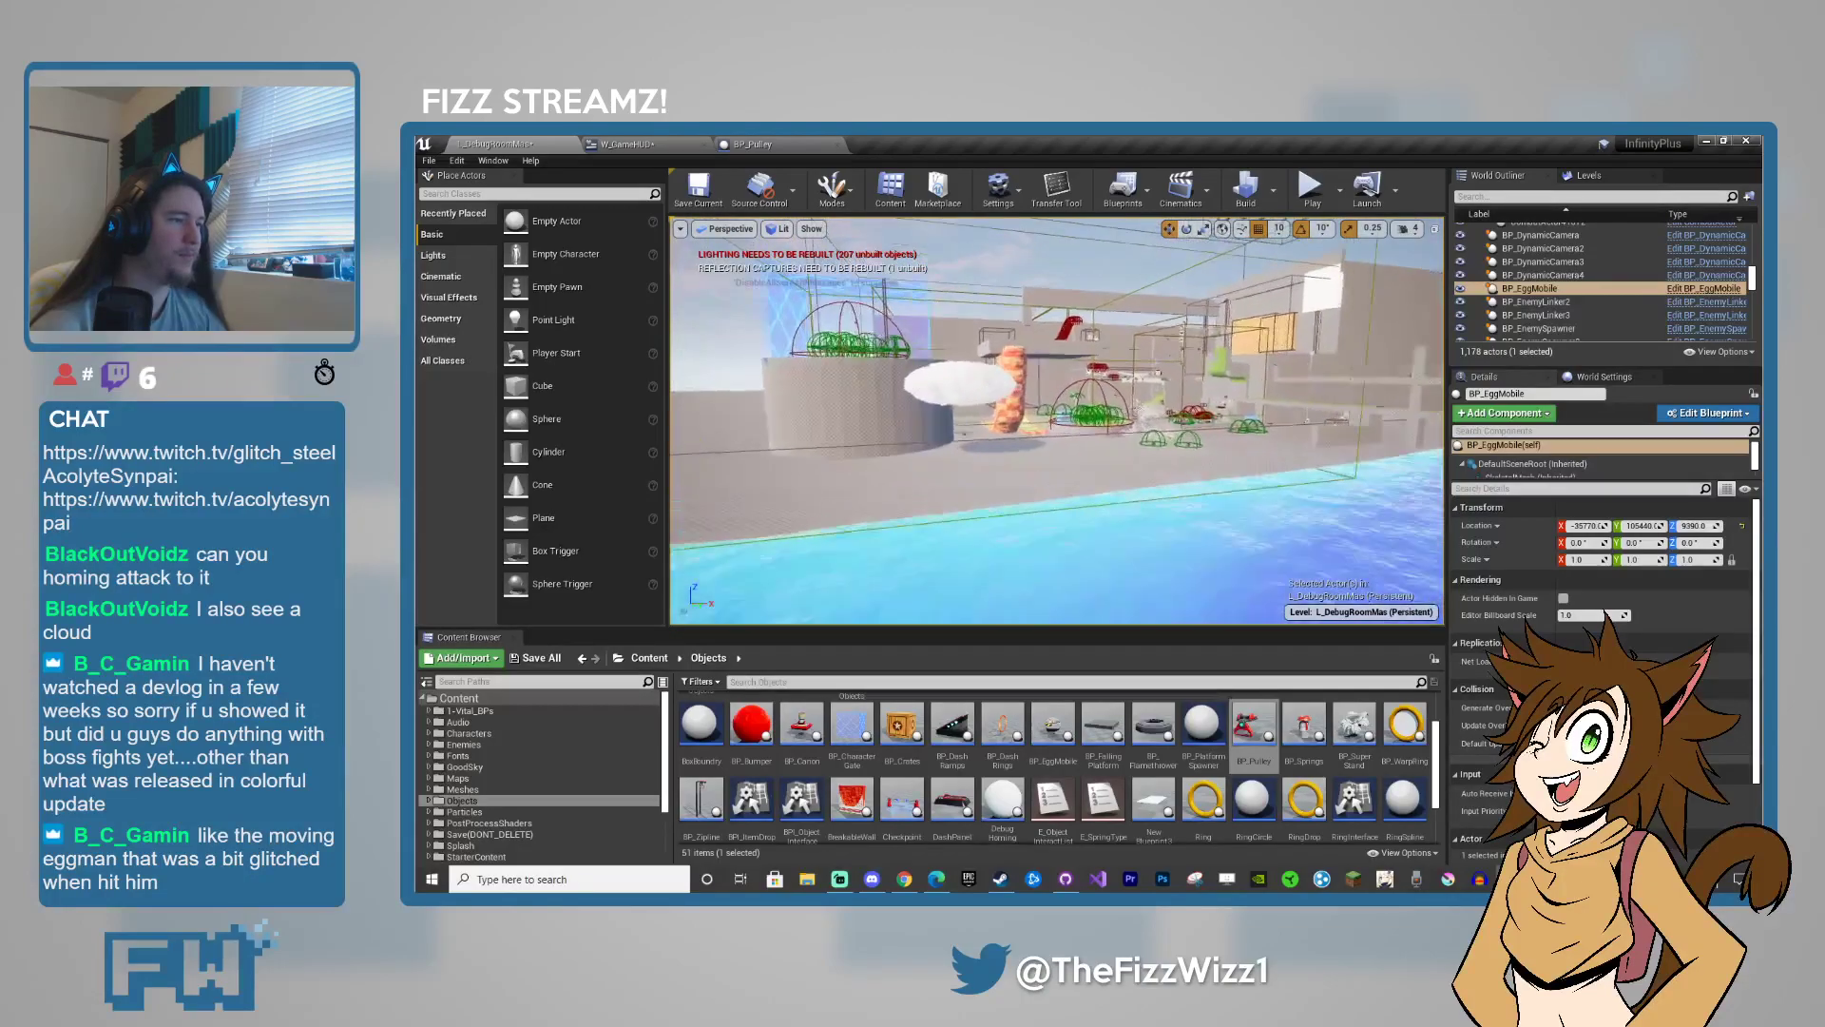
- Examine the area around the Sonic Infinity+ Debug Room sign, the checkered tunnel and the green-topped blocks
{"action": "key", "text": "w"}
{"action": "right_click_drag", "start_coordinate": [1057, 421], "coordinate": [1112, 418]}
{"action": "key", "text": "s"}
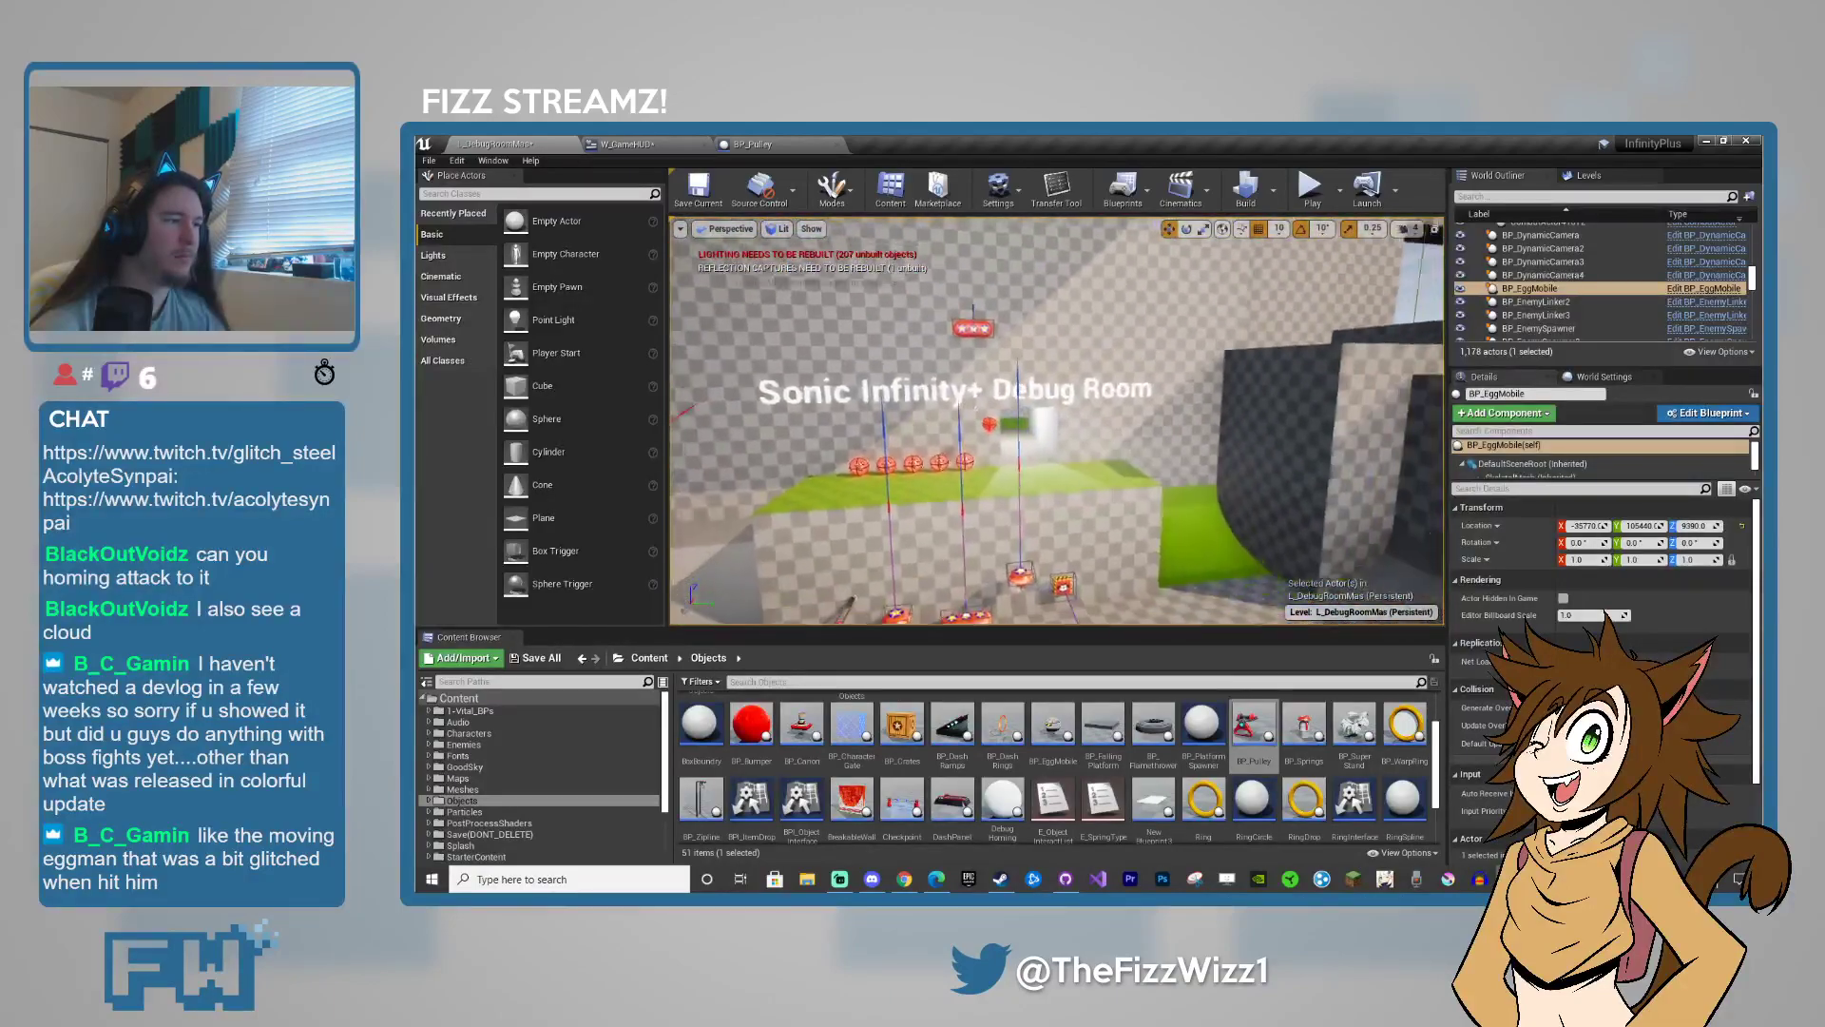
{"action": "key", "text": "w"}
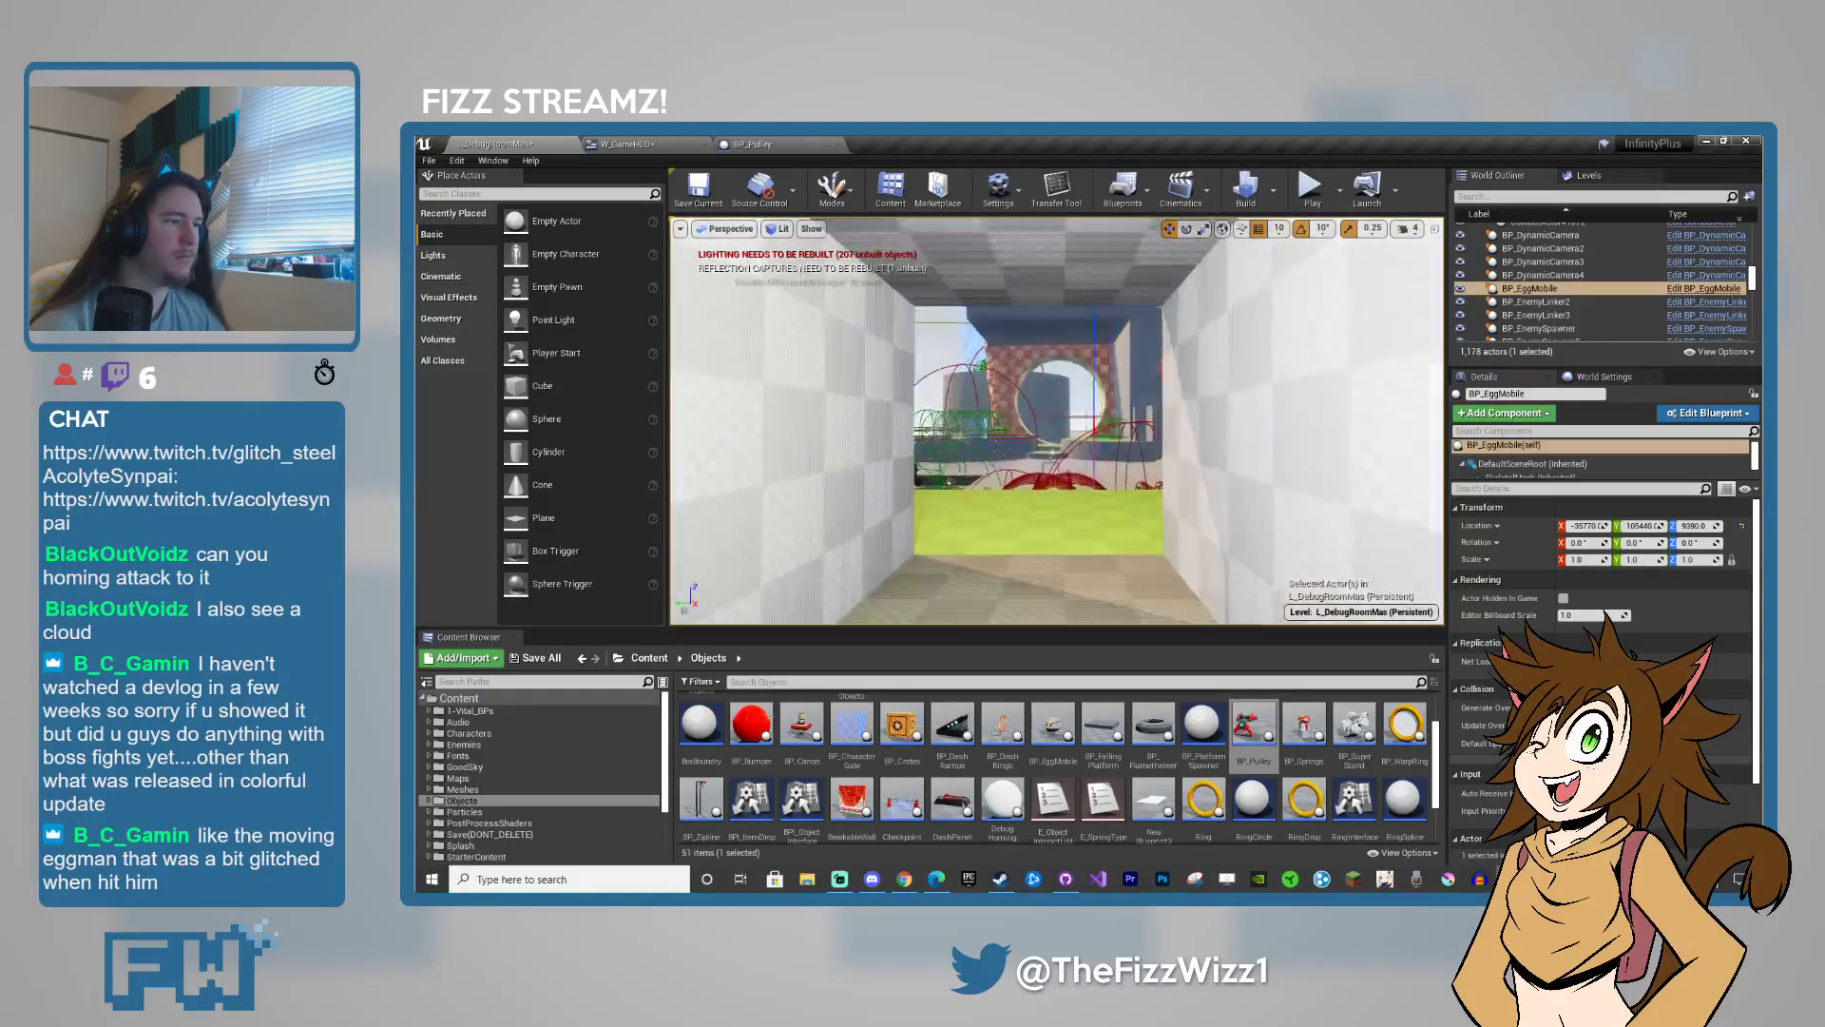
{"action": "key", "text": "w"}
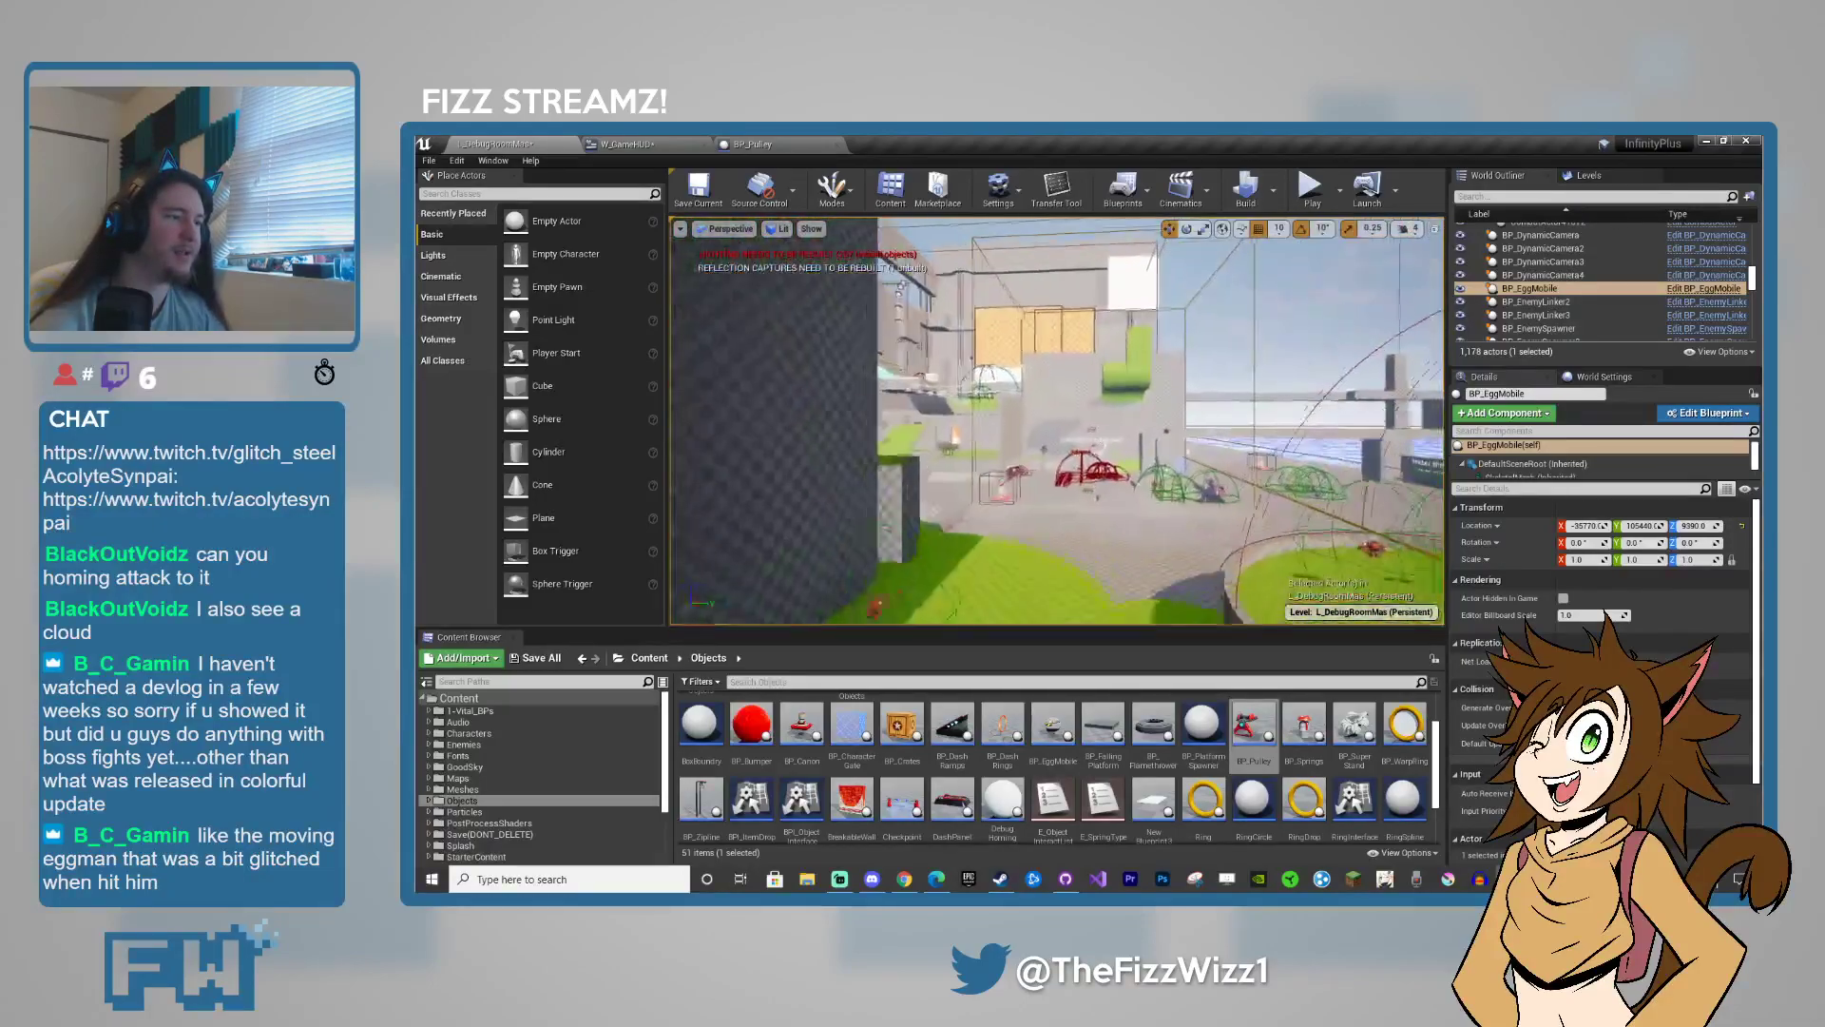
{"action": "mouse_move", "coordinate": [1019, 478]}
{"action": "right_mouse_down"}
{"action": "mouse_move", "coordinate": [1076, 480]}
{"action": "mouse_move", "coordinate": [1018, 478]}
{"action": "right_mouse_up"}
{"action": "left_click", "coordinate": [1106, 310]}
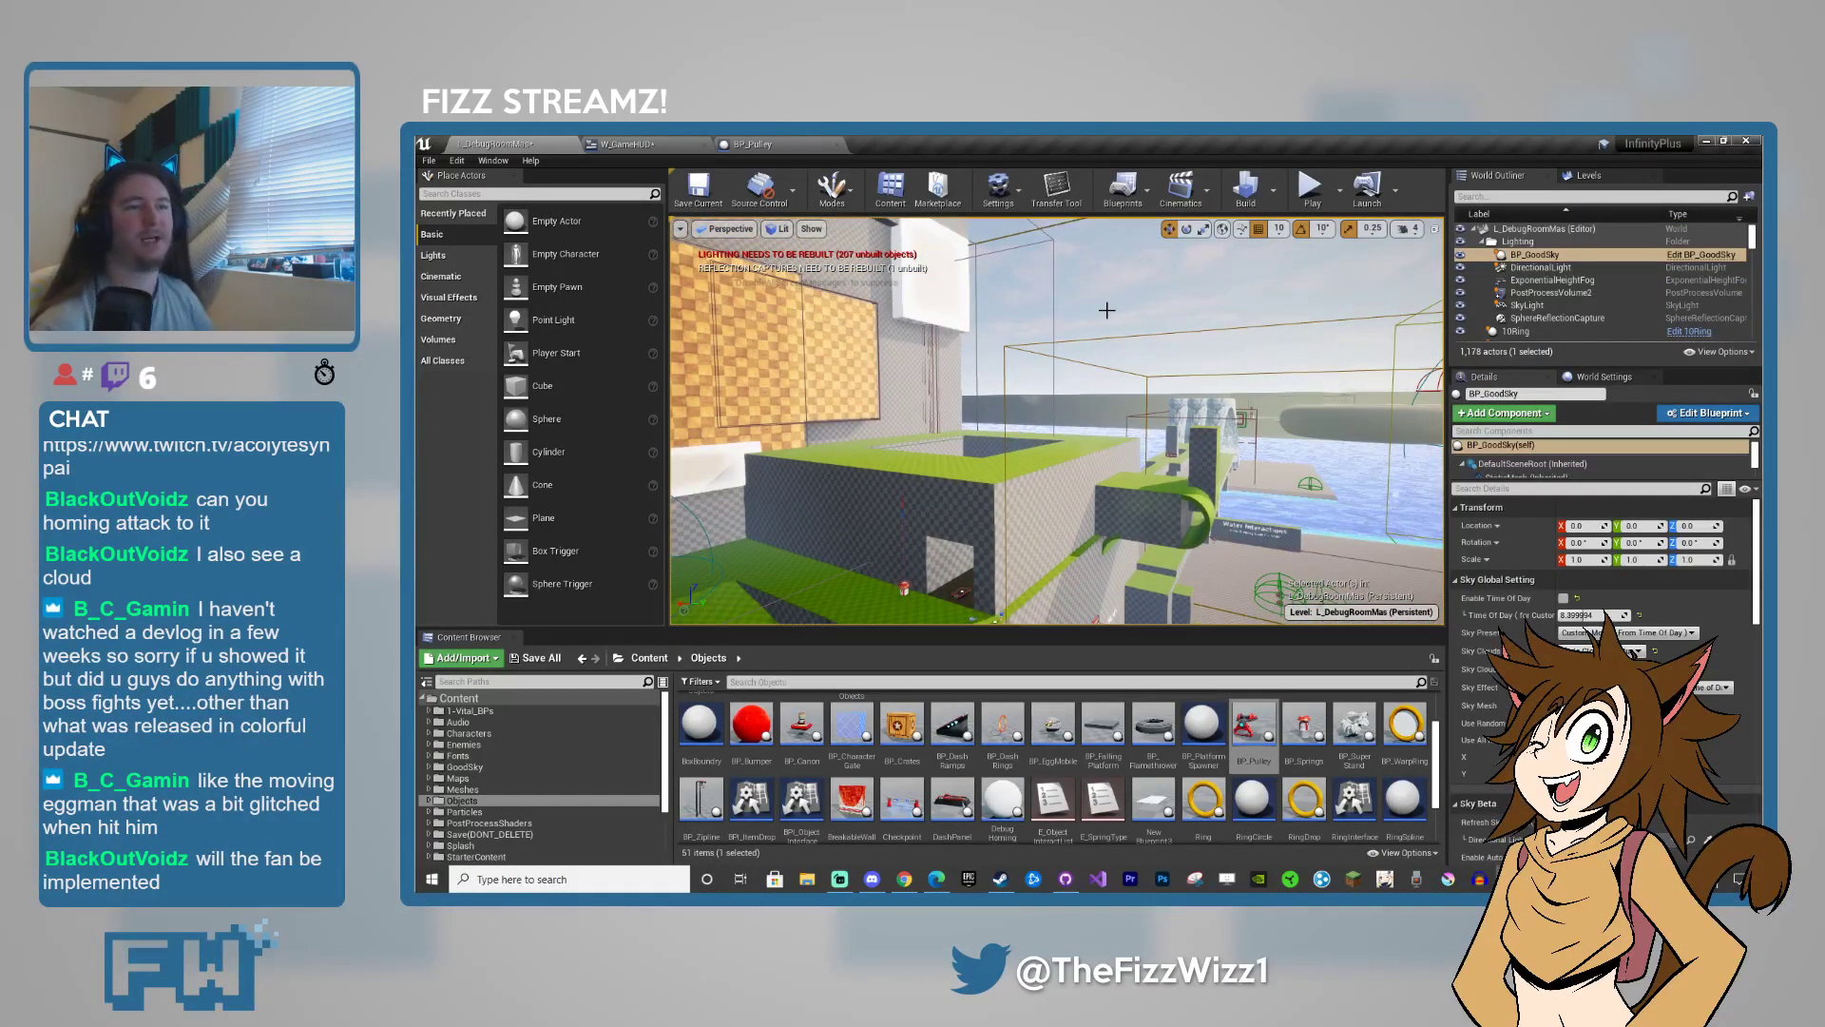
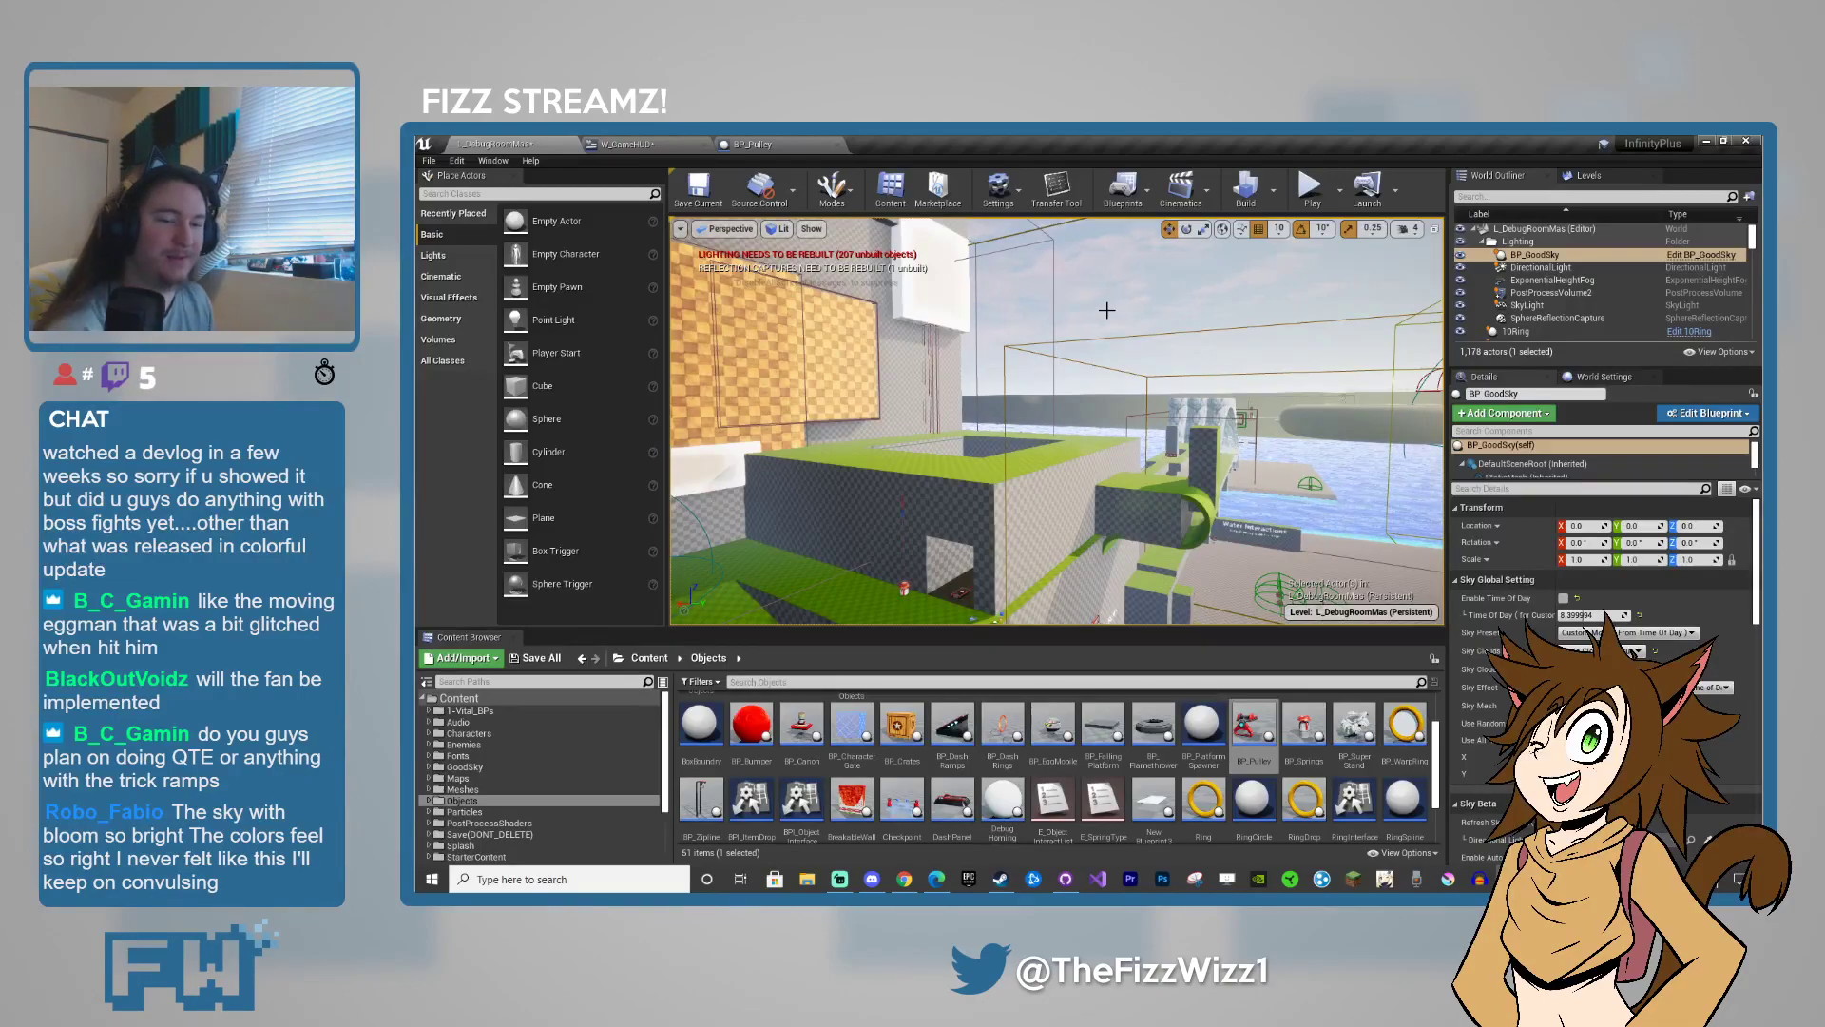
- Show the viewport full screen near the Water Interactions area and start playing the debug room level
{"action": "key", "text": "w"}
{"action": "right_click_drag", "start_coordinate": [1163, 436], "coordinate": [594, 436]}
{"action": "key", "text": "w"}
{"action": "key", "text": "w"}
{"action": "key", "text": "w"}
{"action": "key", "text": "w"}
{"action": "key", "text": "F11"}
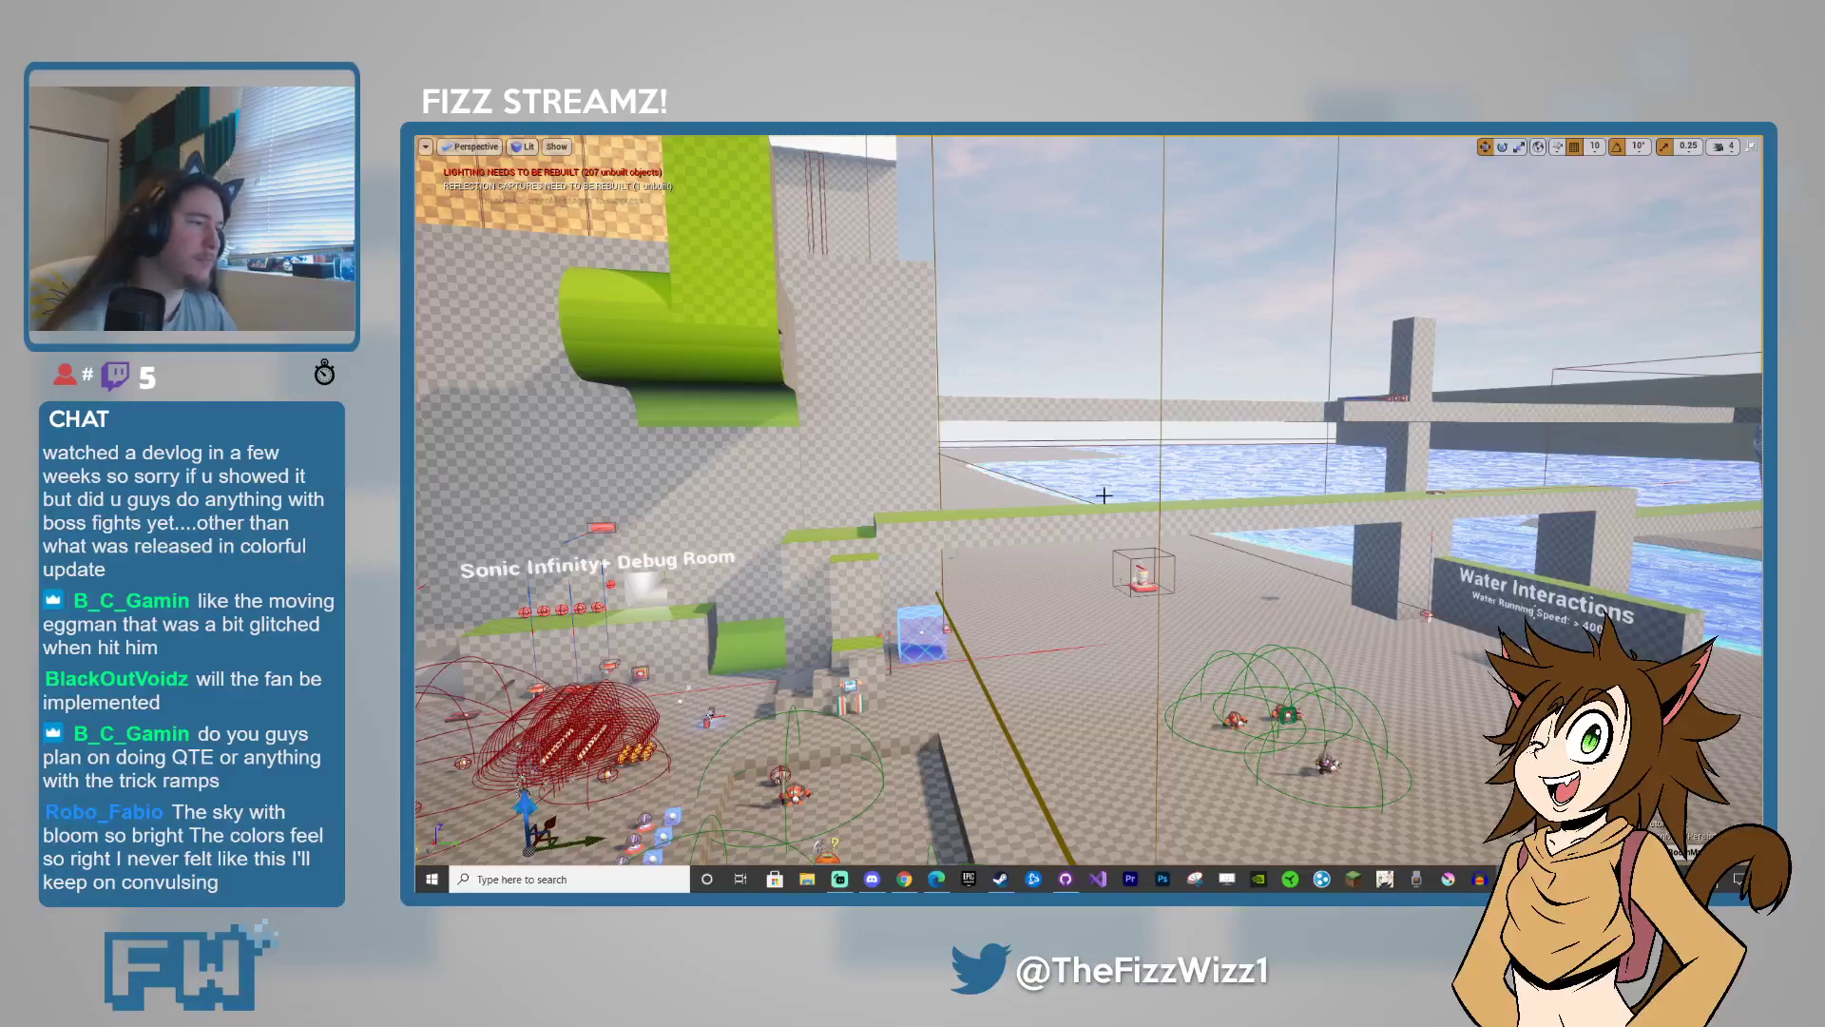
{"action": "key", "text": "alt+p"}
- Run Sonic past the Water Interactions area and out onto the open checkered floor
{"action": "key", "text": "w"}
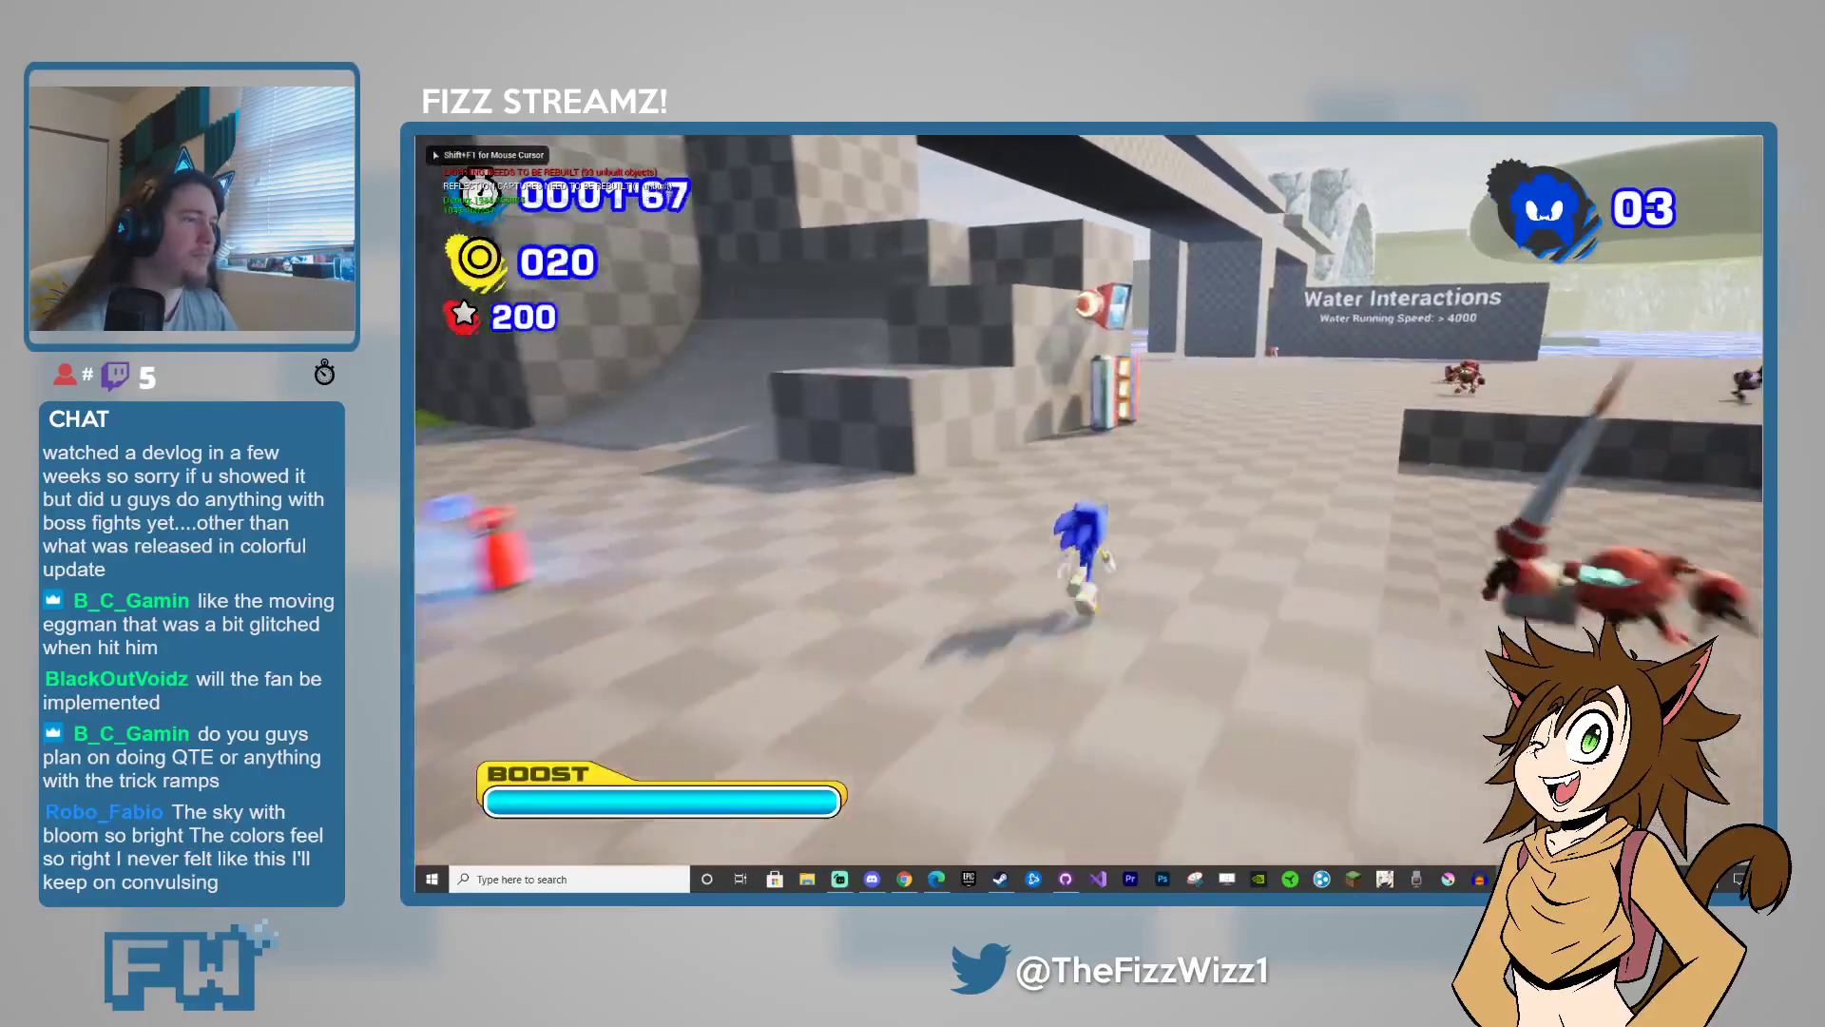
{"action": "key", "text": "w"}
{"action": "key", "text": "space"}
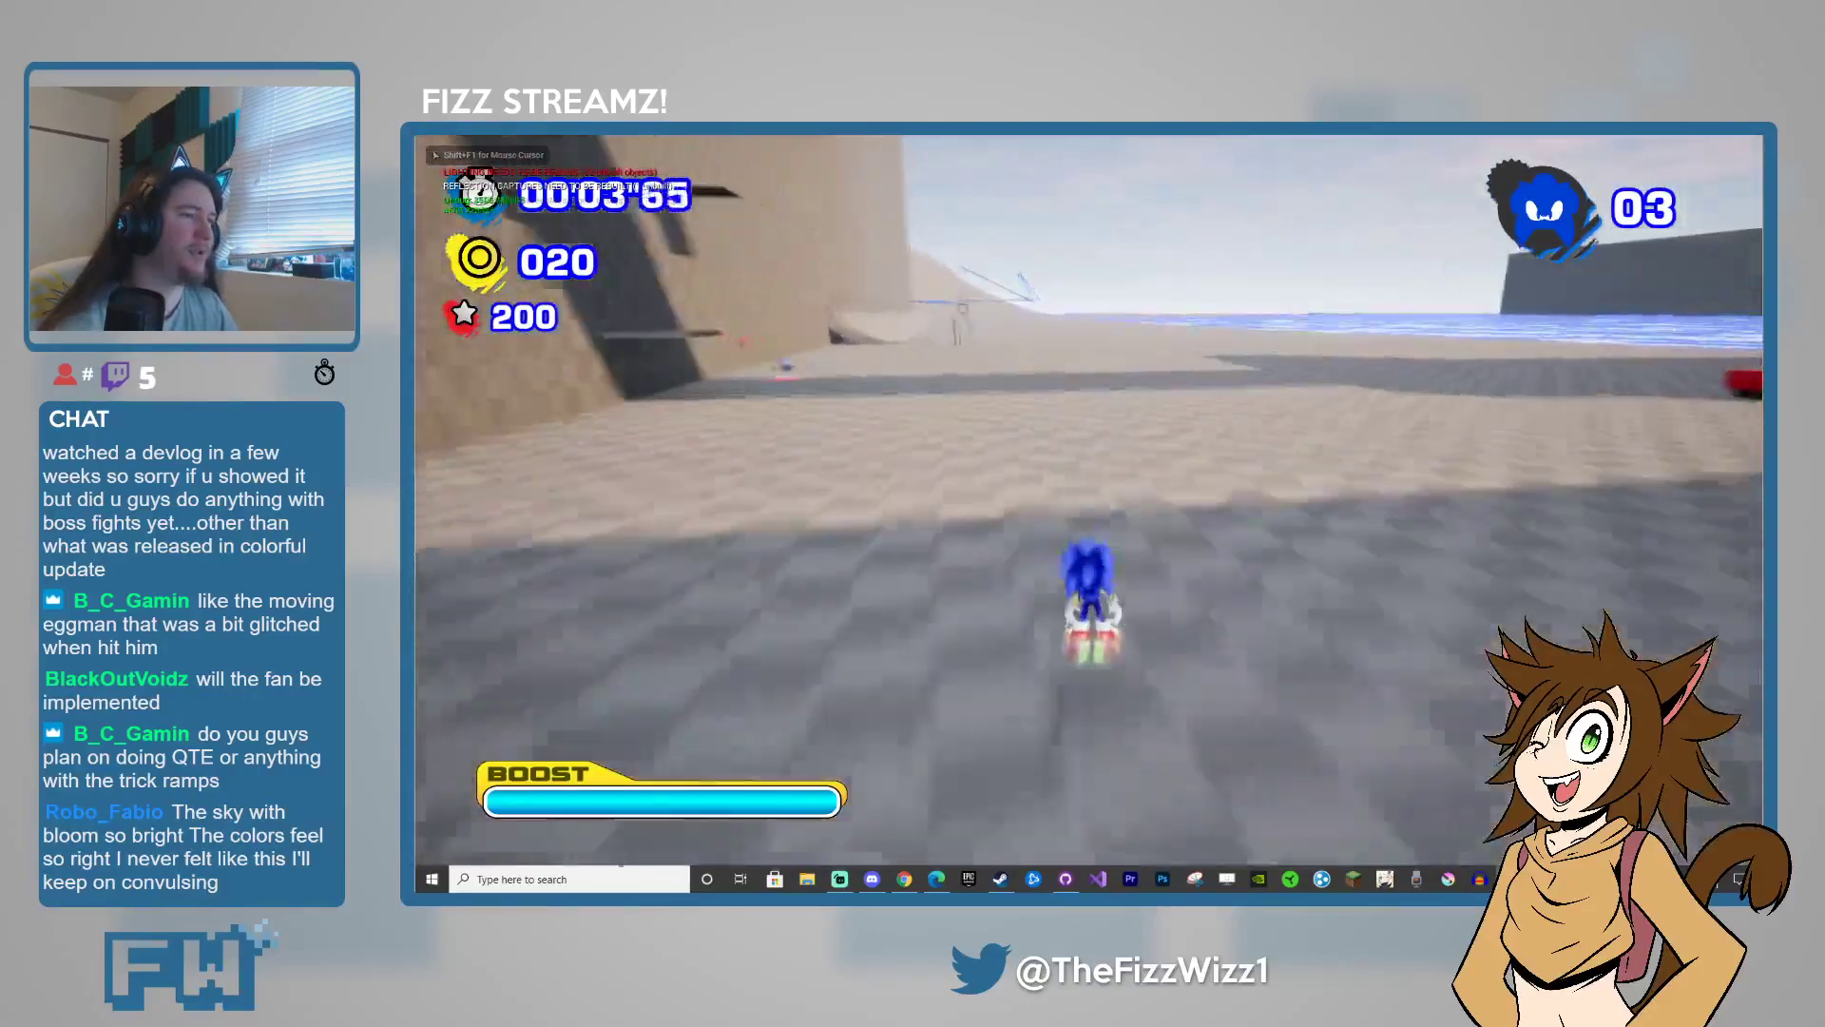
{"action": "key", "text": "w"}
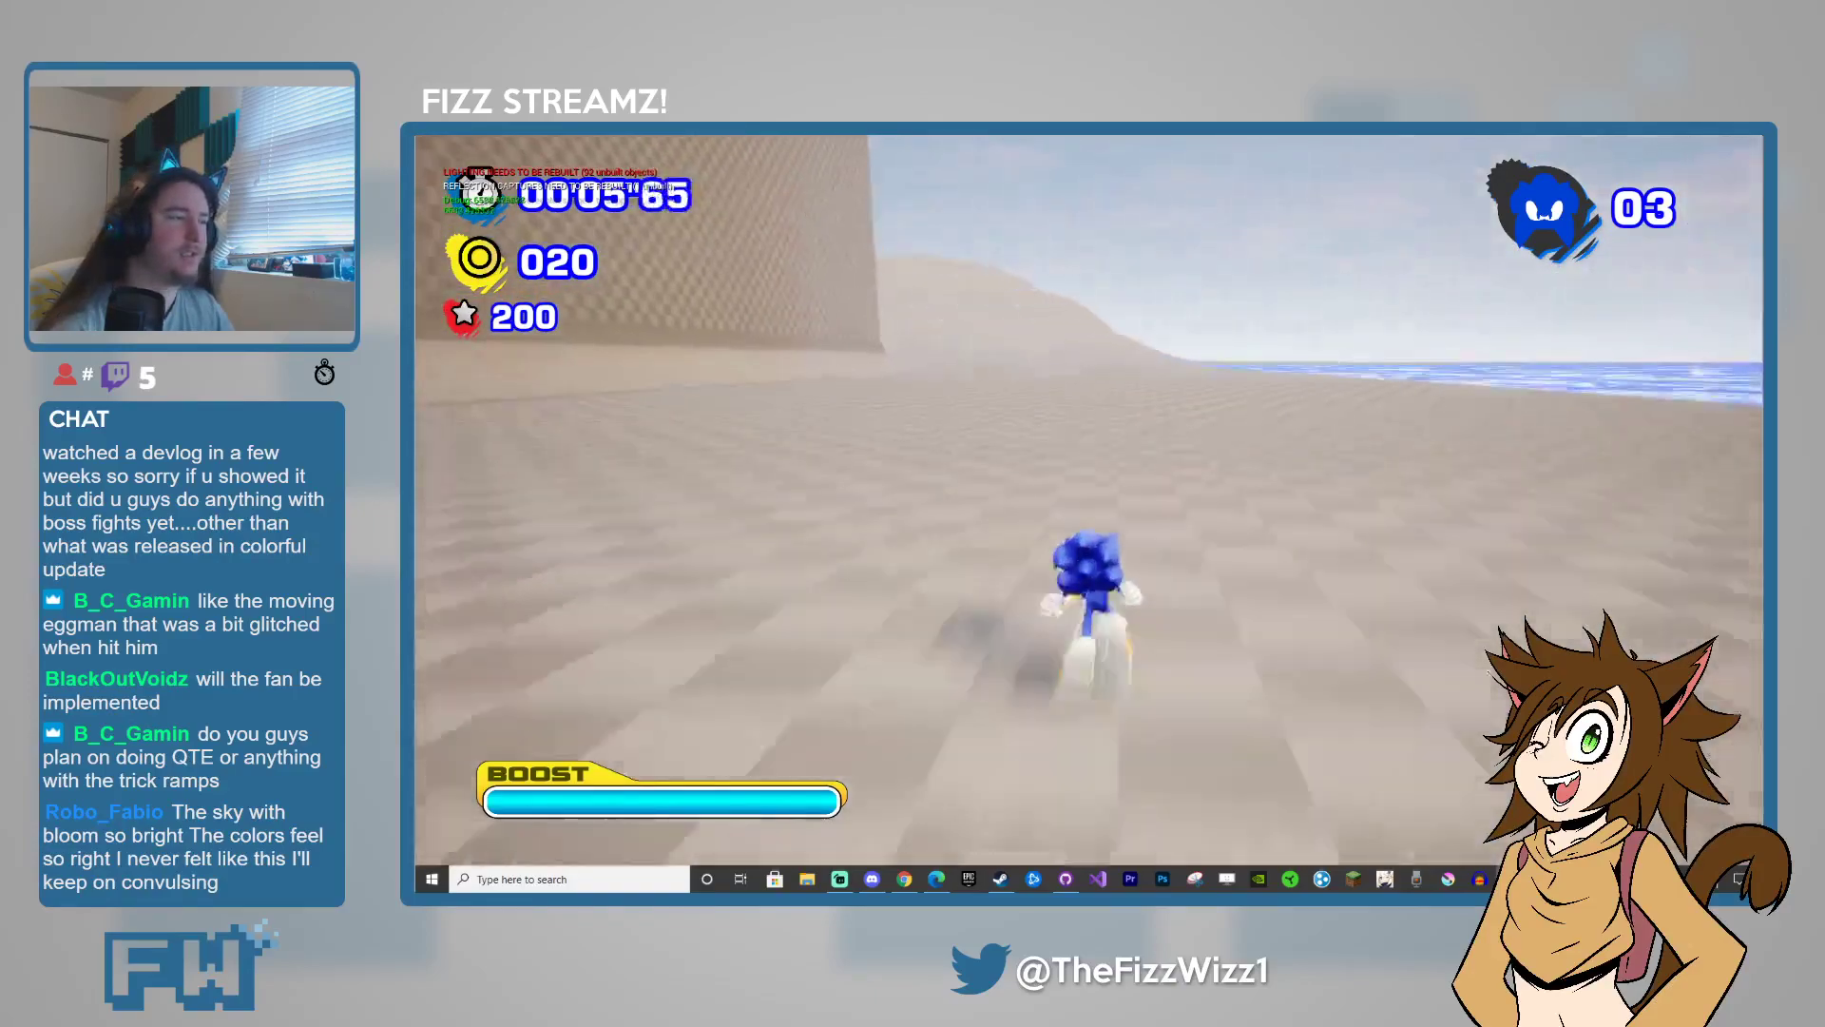
{"action": "key", "text": "w"}
{"action": "key", "text": "d"}
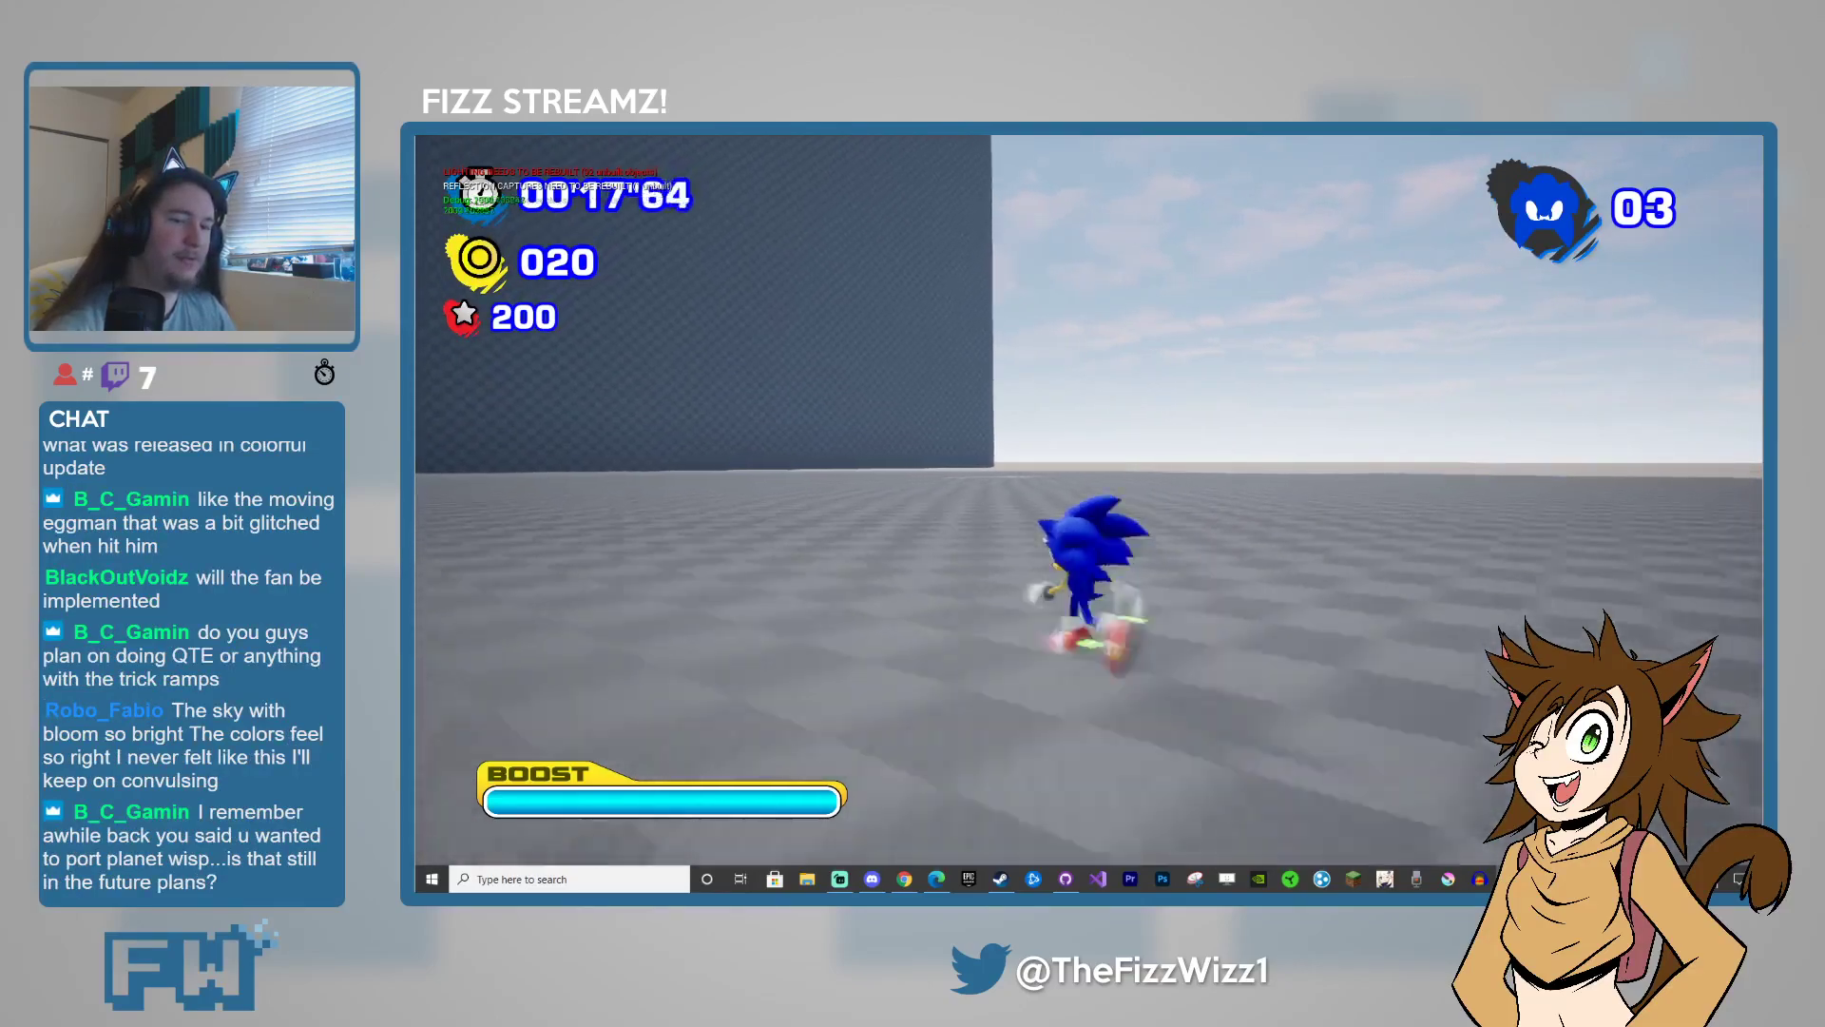
- Give Sonic the red wisp and try out his jump and boost
{"action": "key", "text": "1"}
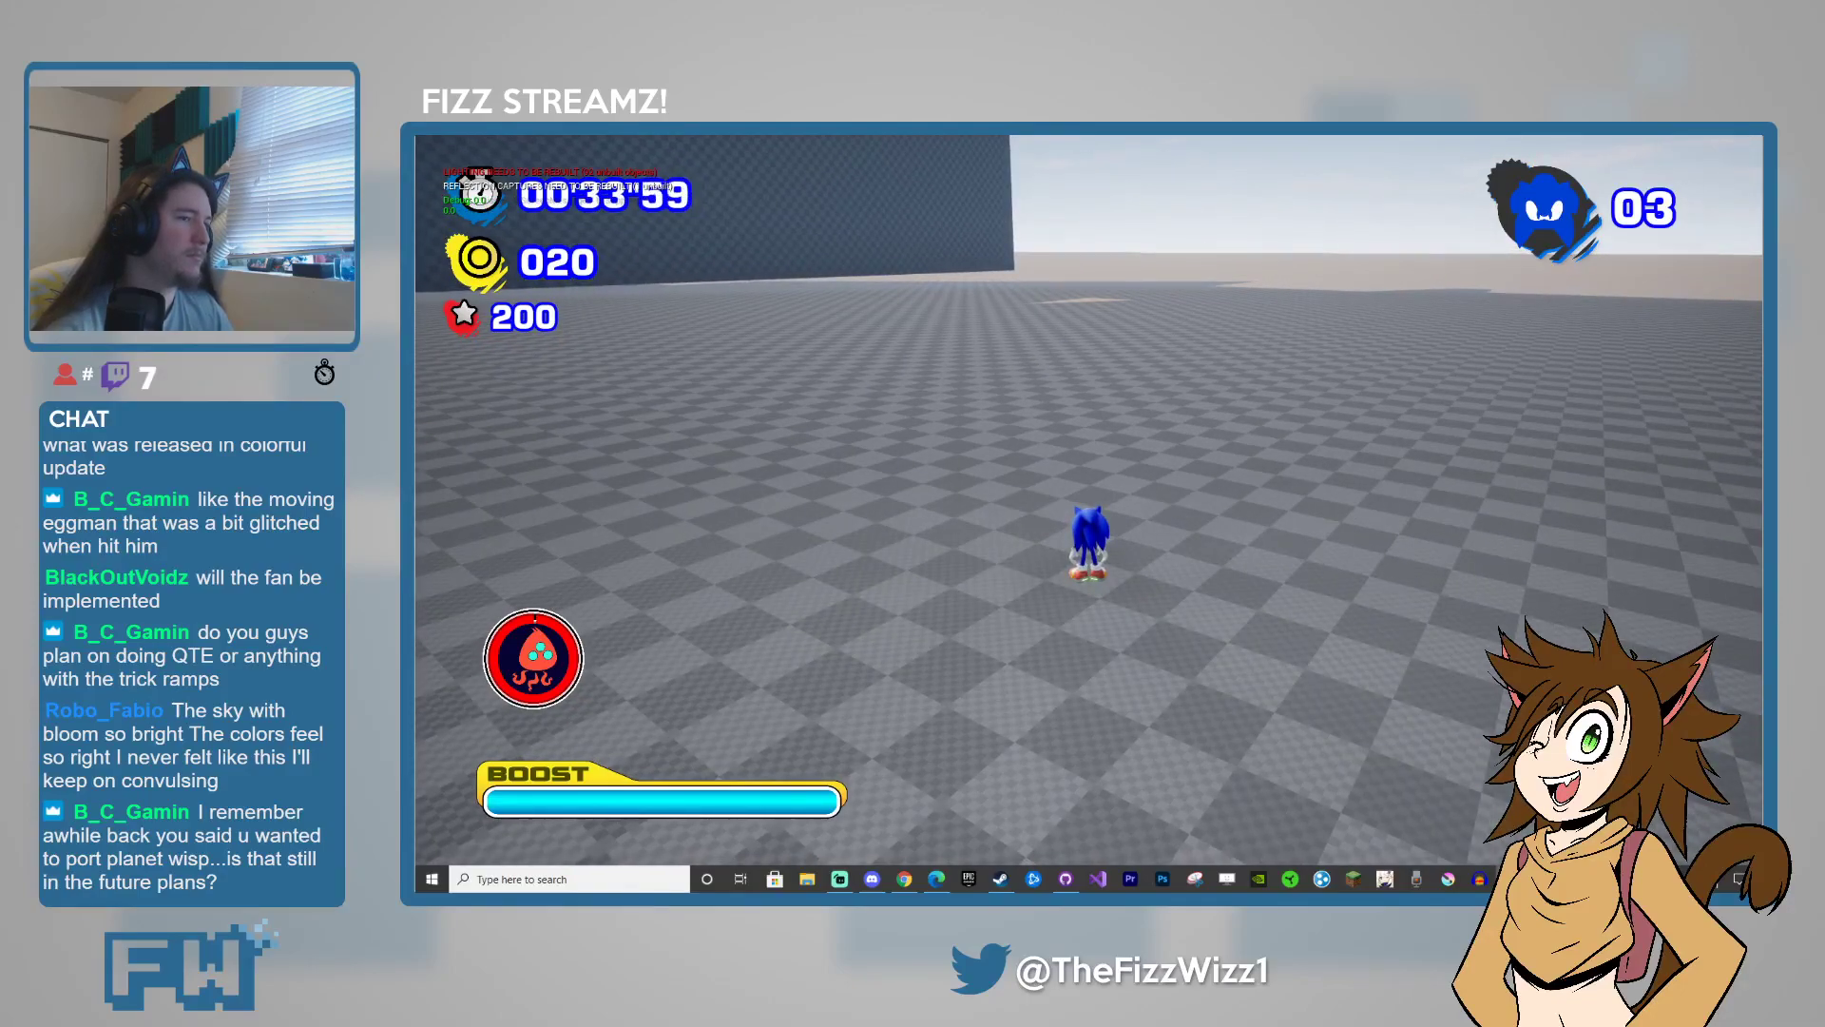
{"action": "key", "text": "space"}
{"action": "key", "text": "shift"}
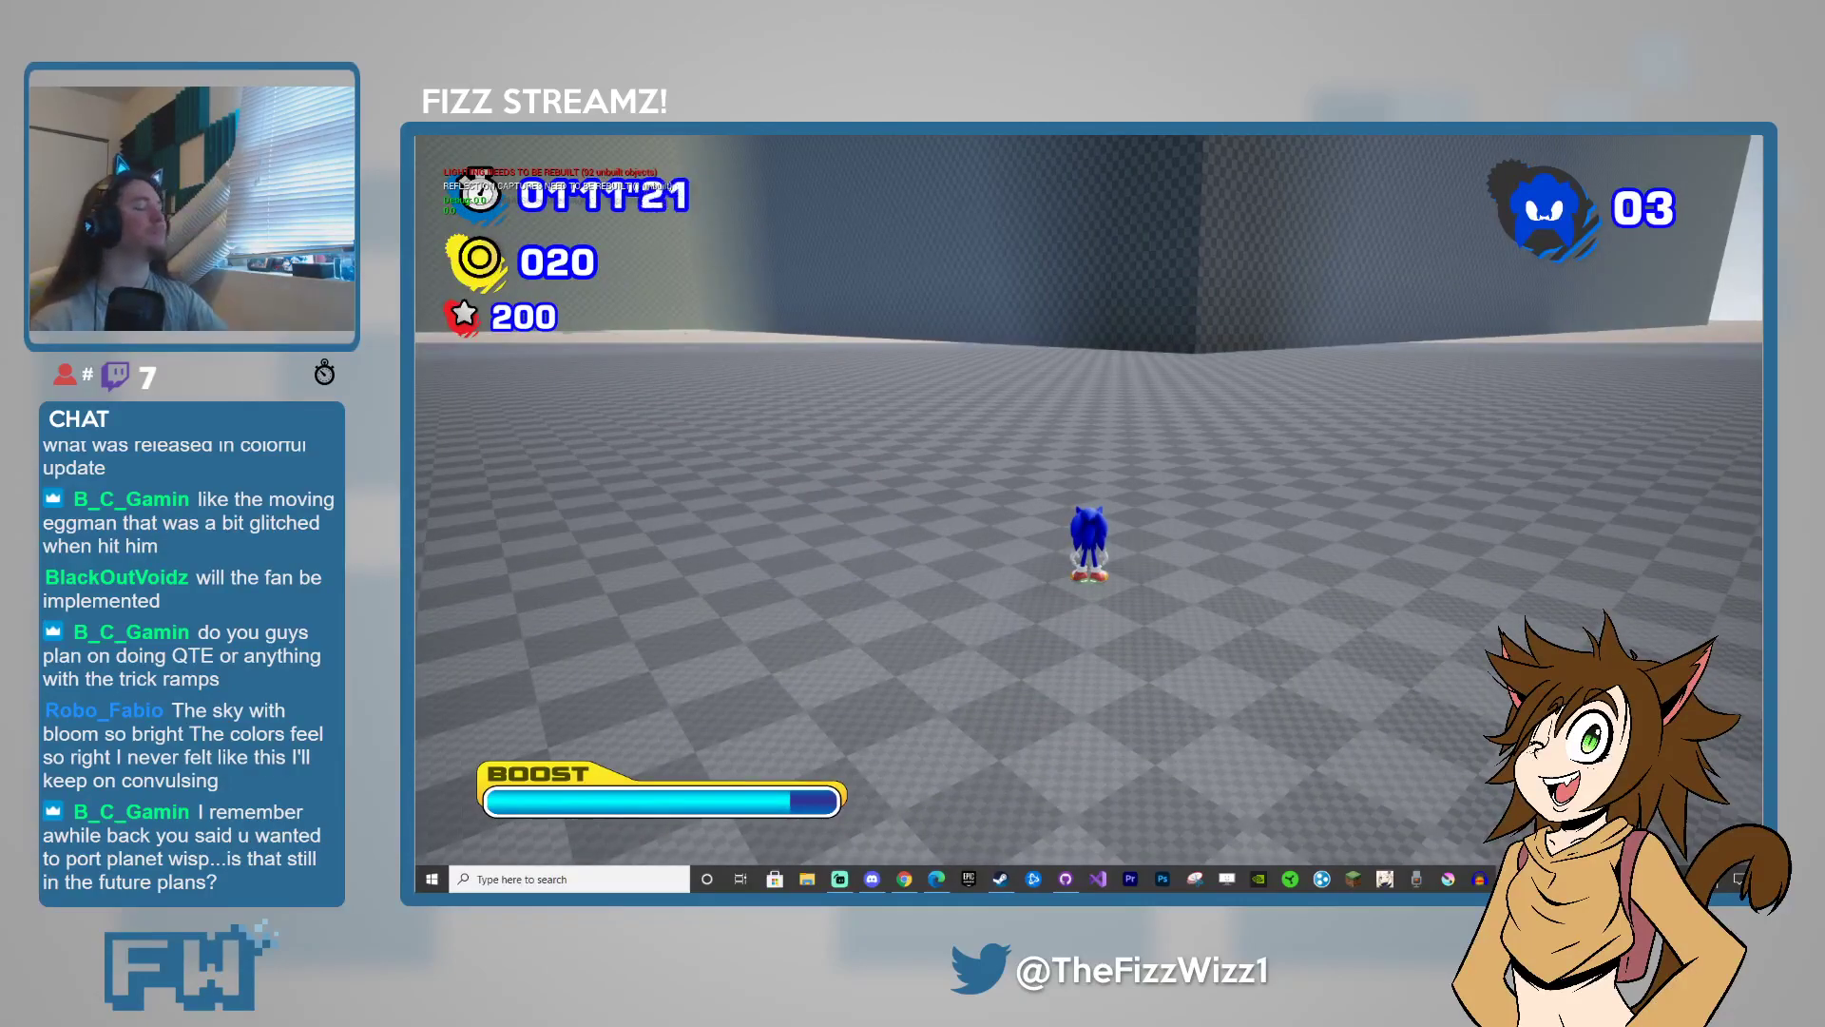
- Cycle Sonic's wisp forward and back with the add-wisp cheats, from the green wisp to the yellow one
{"action": "key", "text": "KP_Add"}
{"action": "key", "text": "KP_Add"}
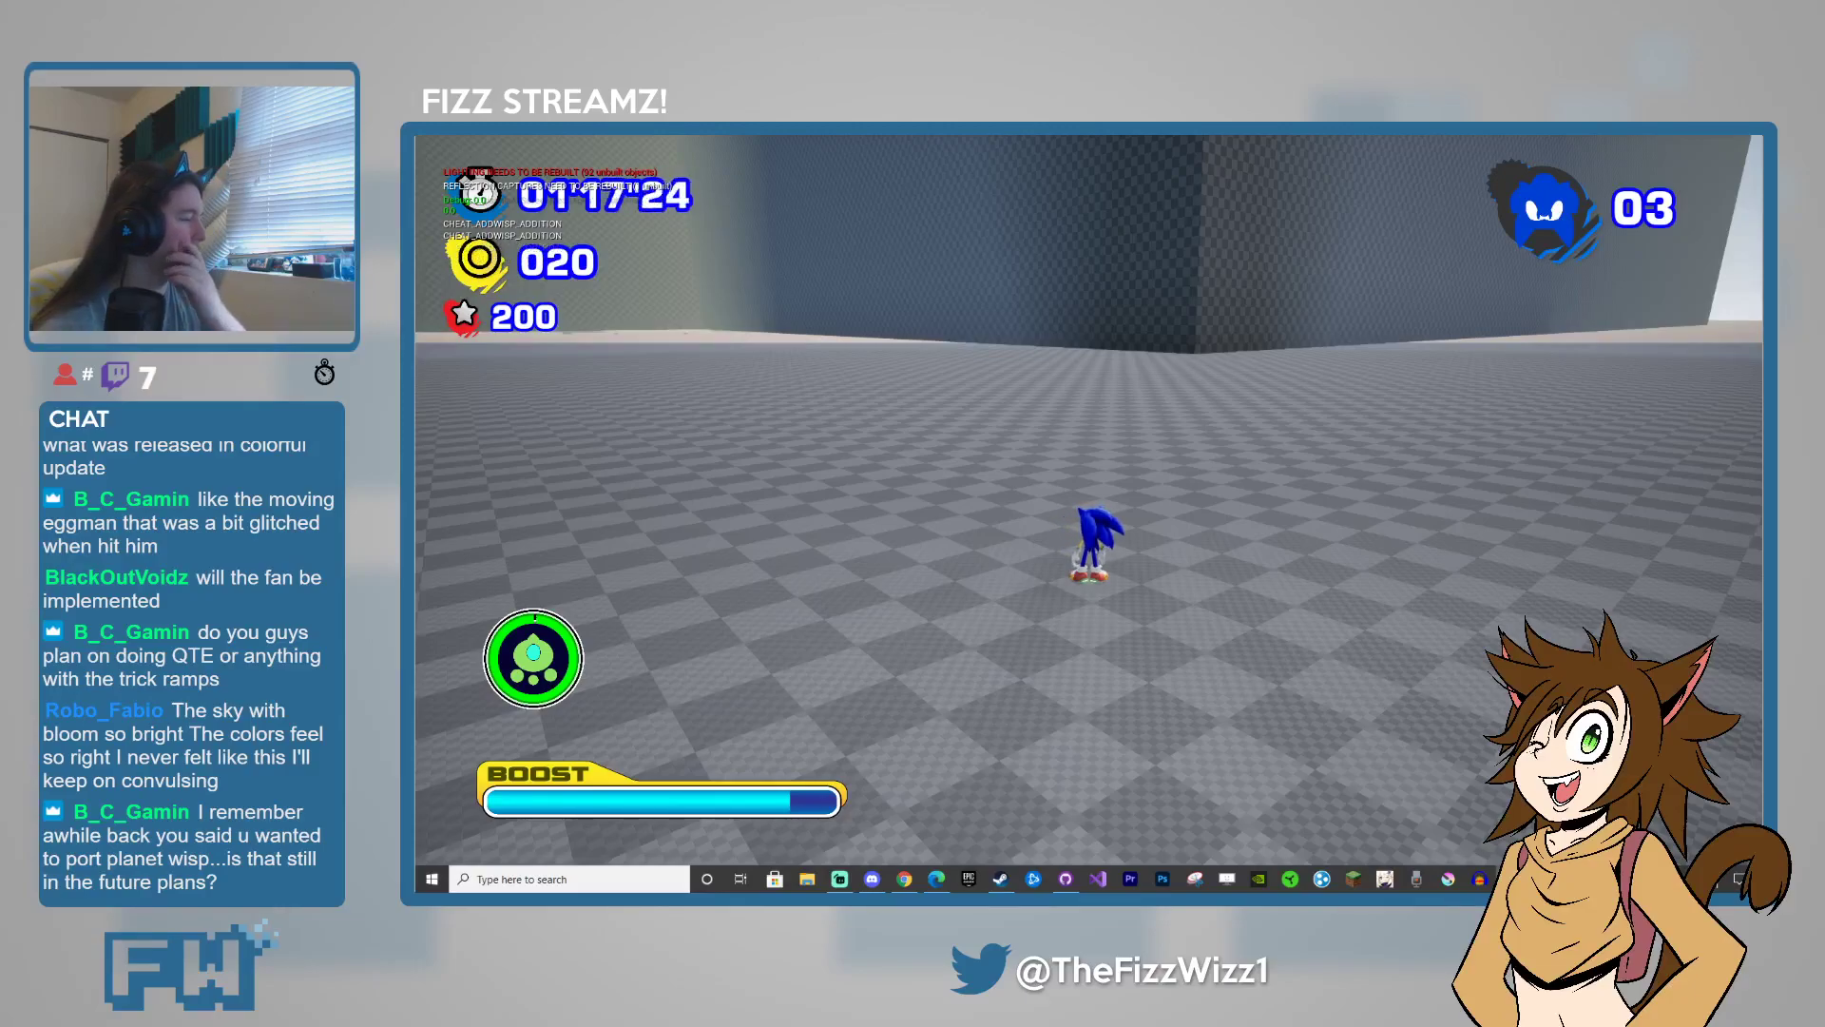
{"action": "key", "text": "KP_Subtract"}
{"action": "key", "text": "KP_Subtract"}
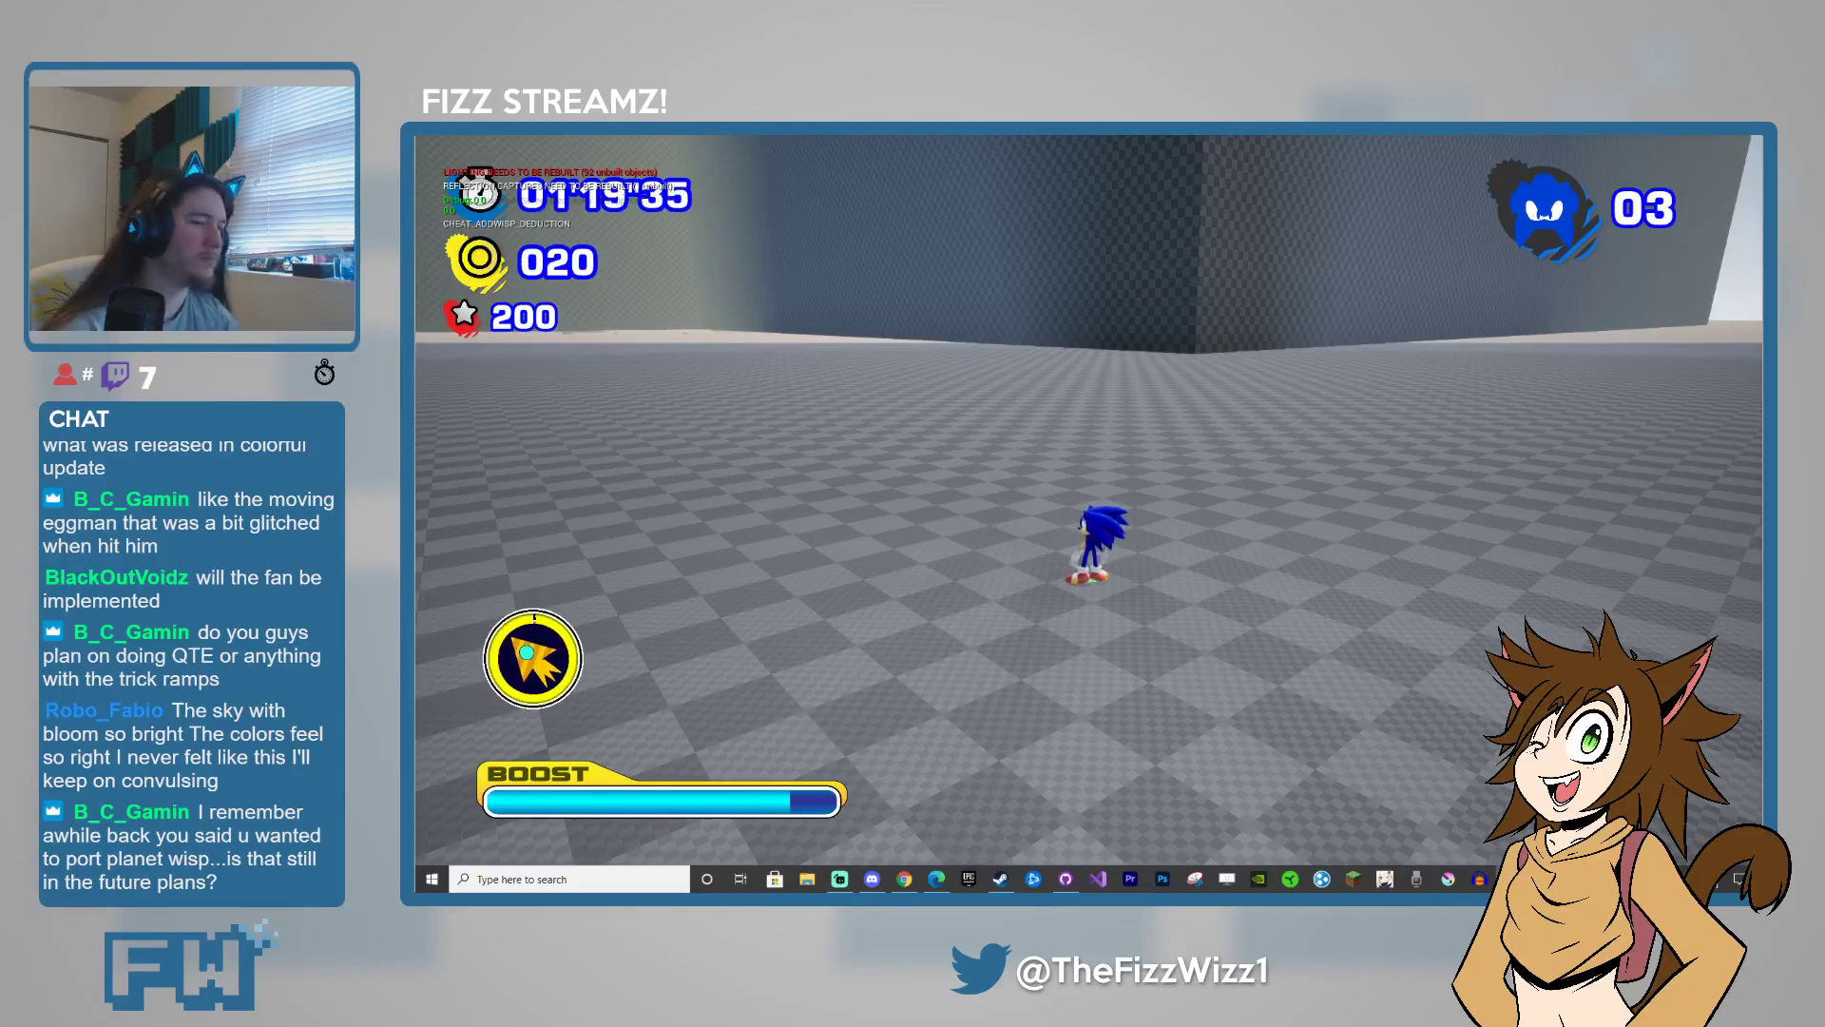
{"action": "key", "text": "KP_Add"}
{"action": "key", "text": "KP_Add"}
{"action": "key", "text": "KP_Subtract"}
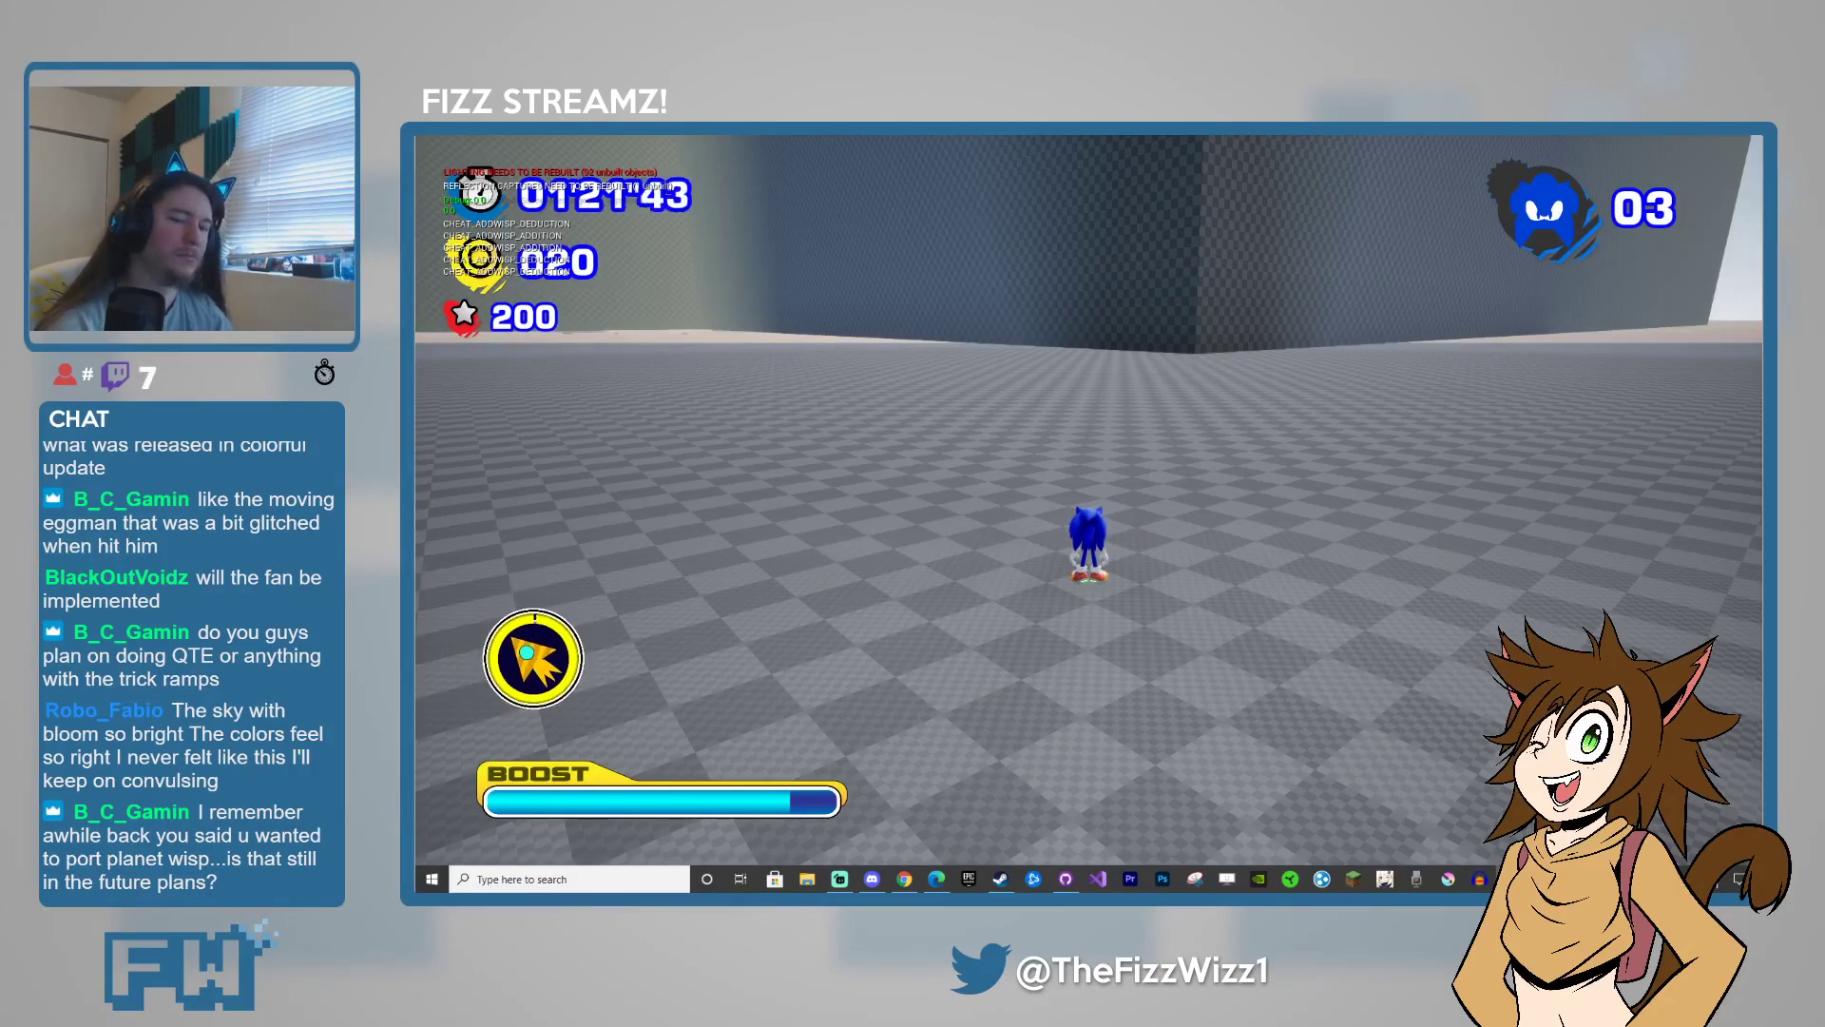
- Run, turn and jump Sonic around the open checkered floor beside the tall walls while he carries the yellow wisp
{"action": "key", "text": "w"}
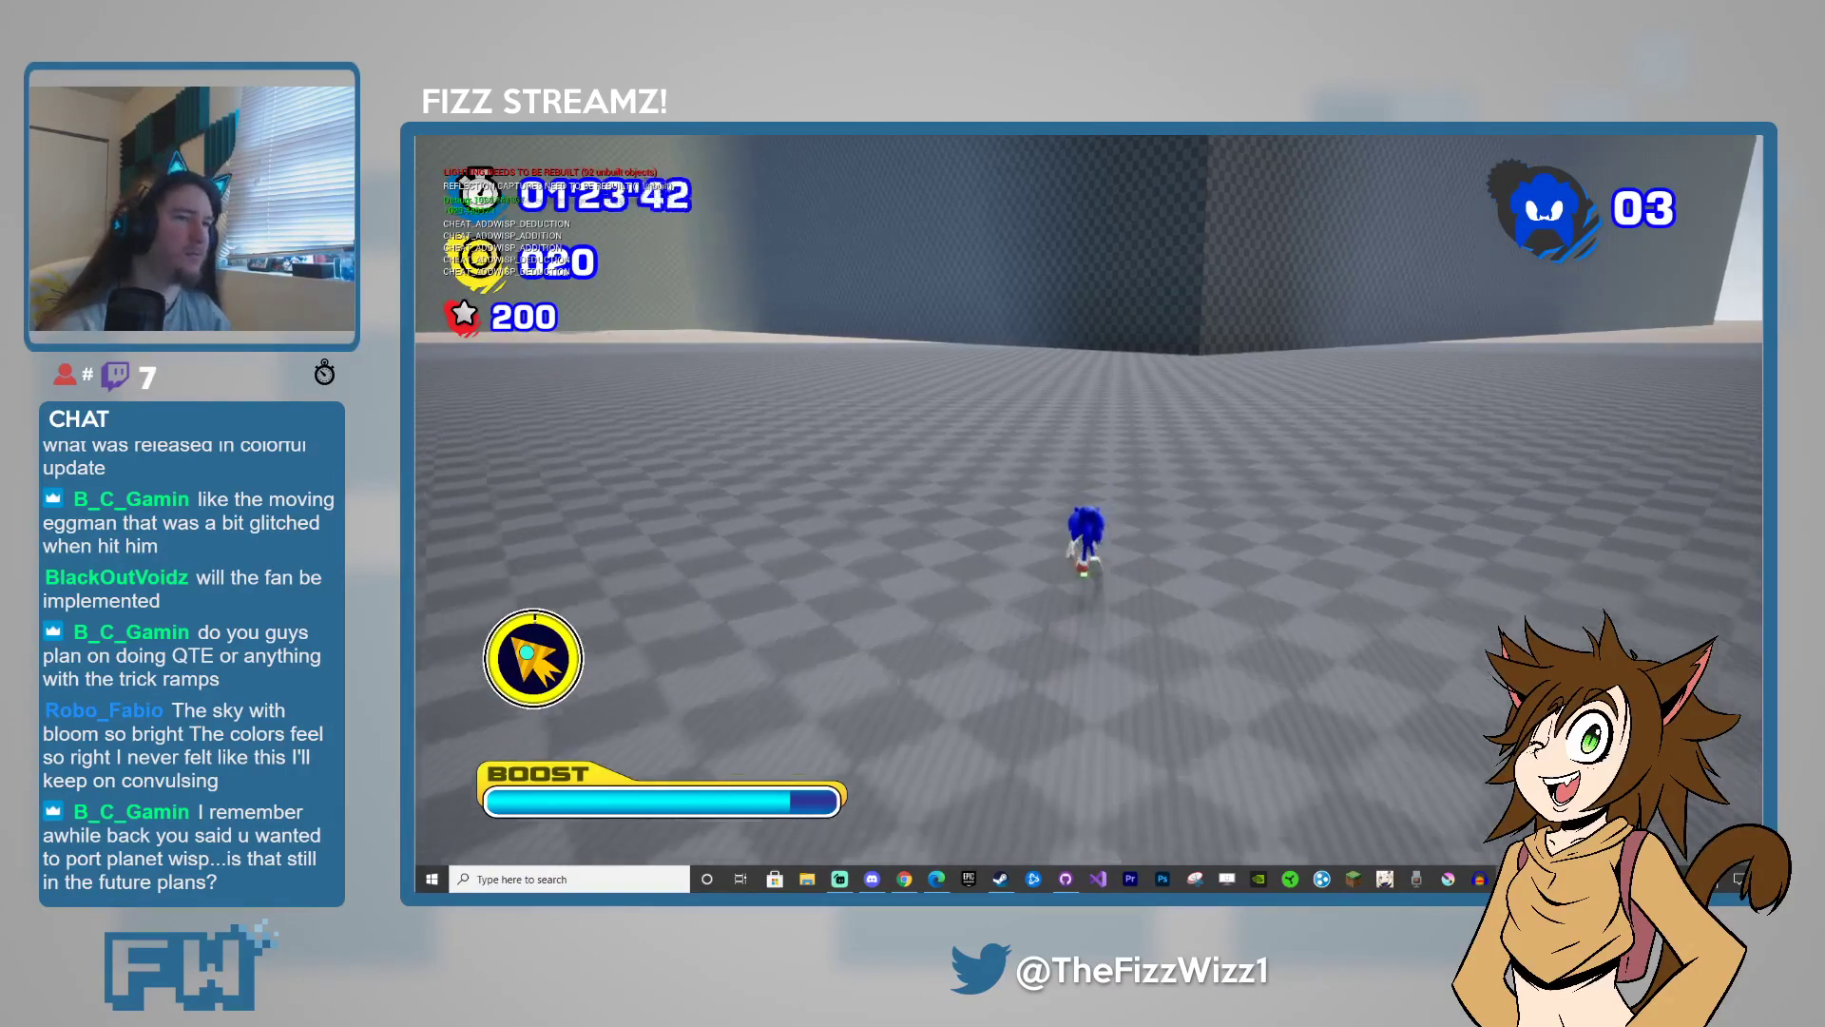
{"action": "key", "text": "d"}
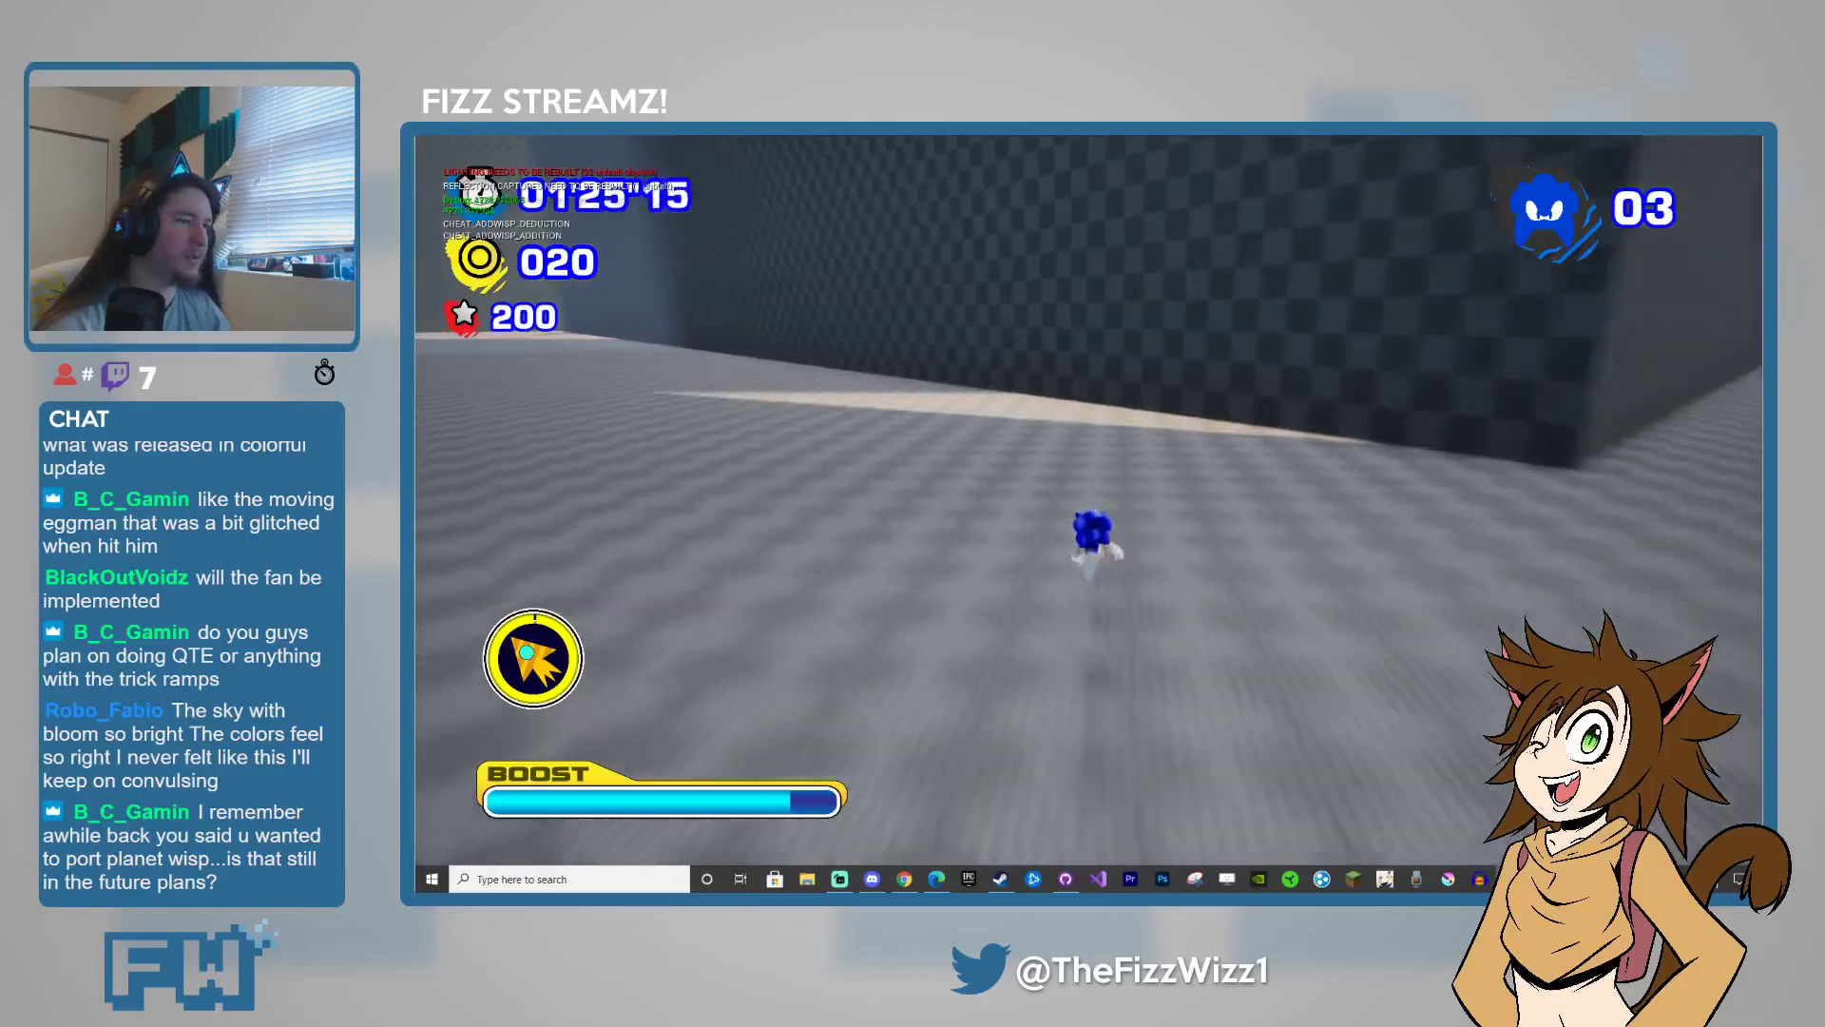
{"action": "key", "text": "d"}
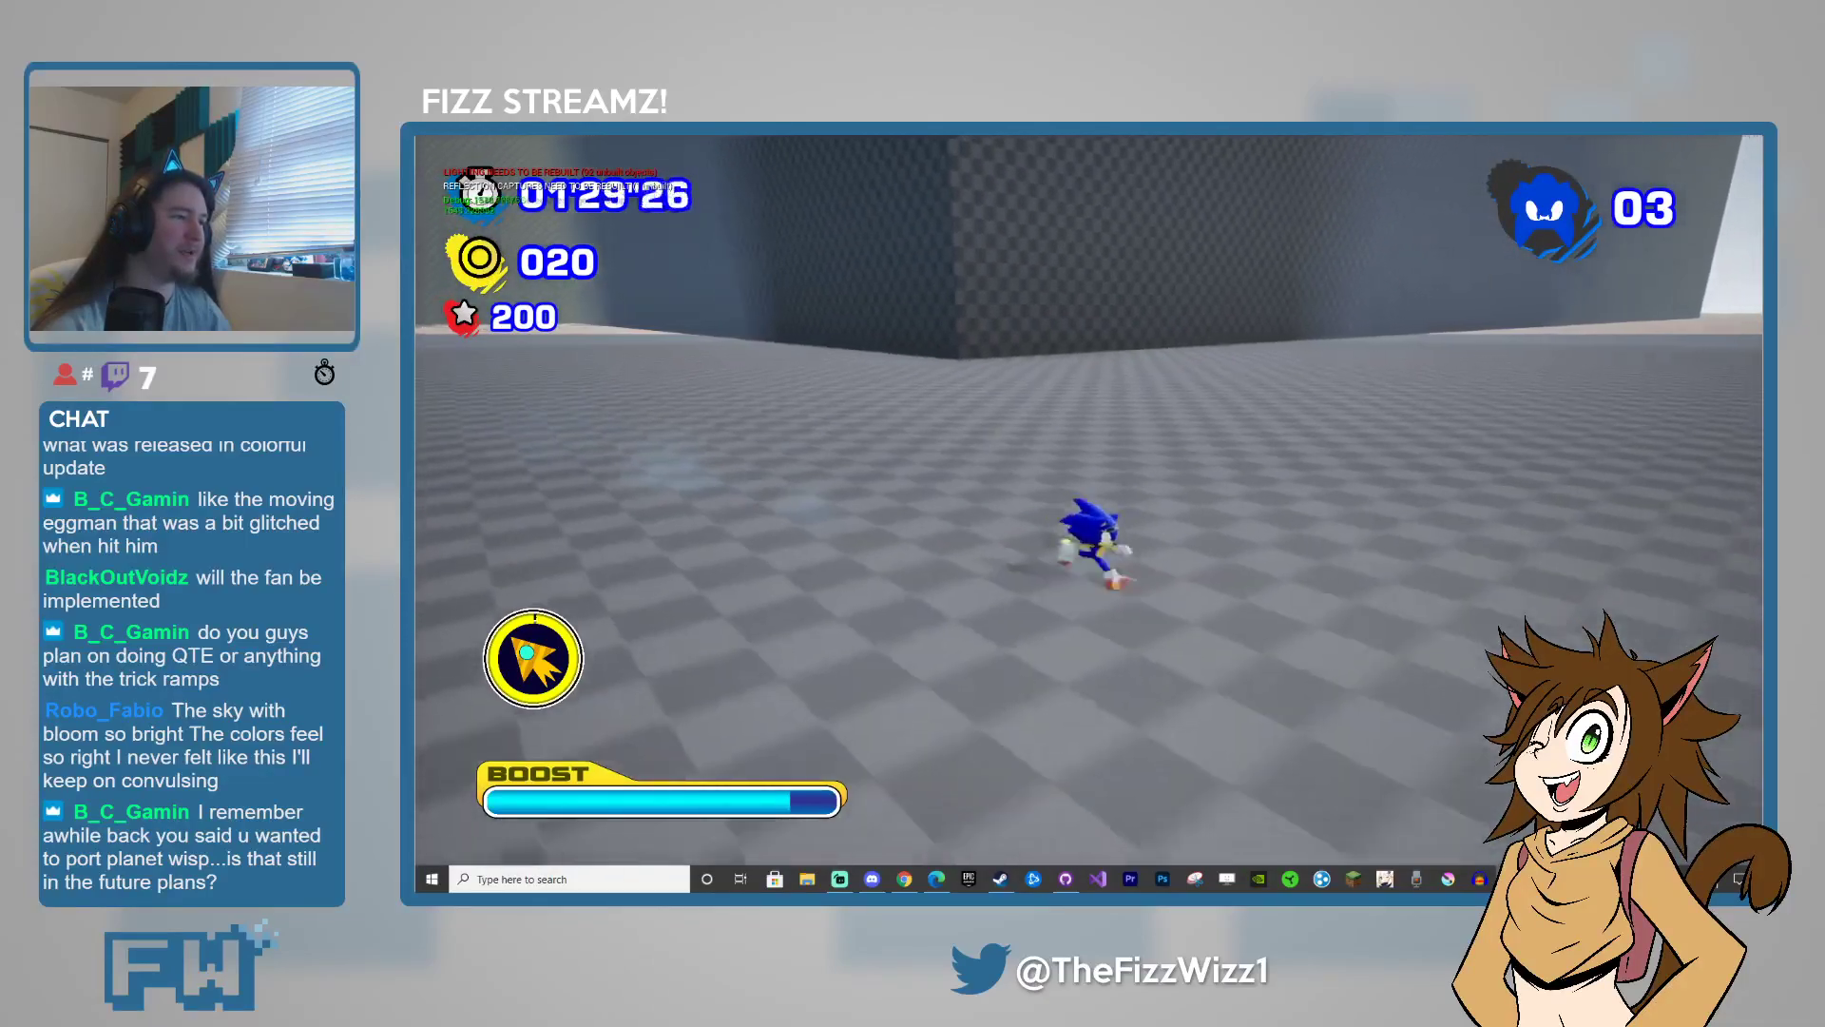
{"action": "key", "text": "space"}
{"action": "key", "text": "space"}
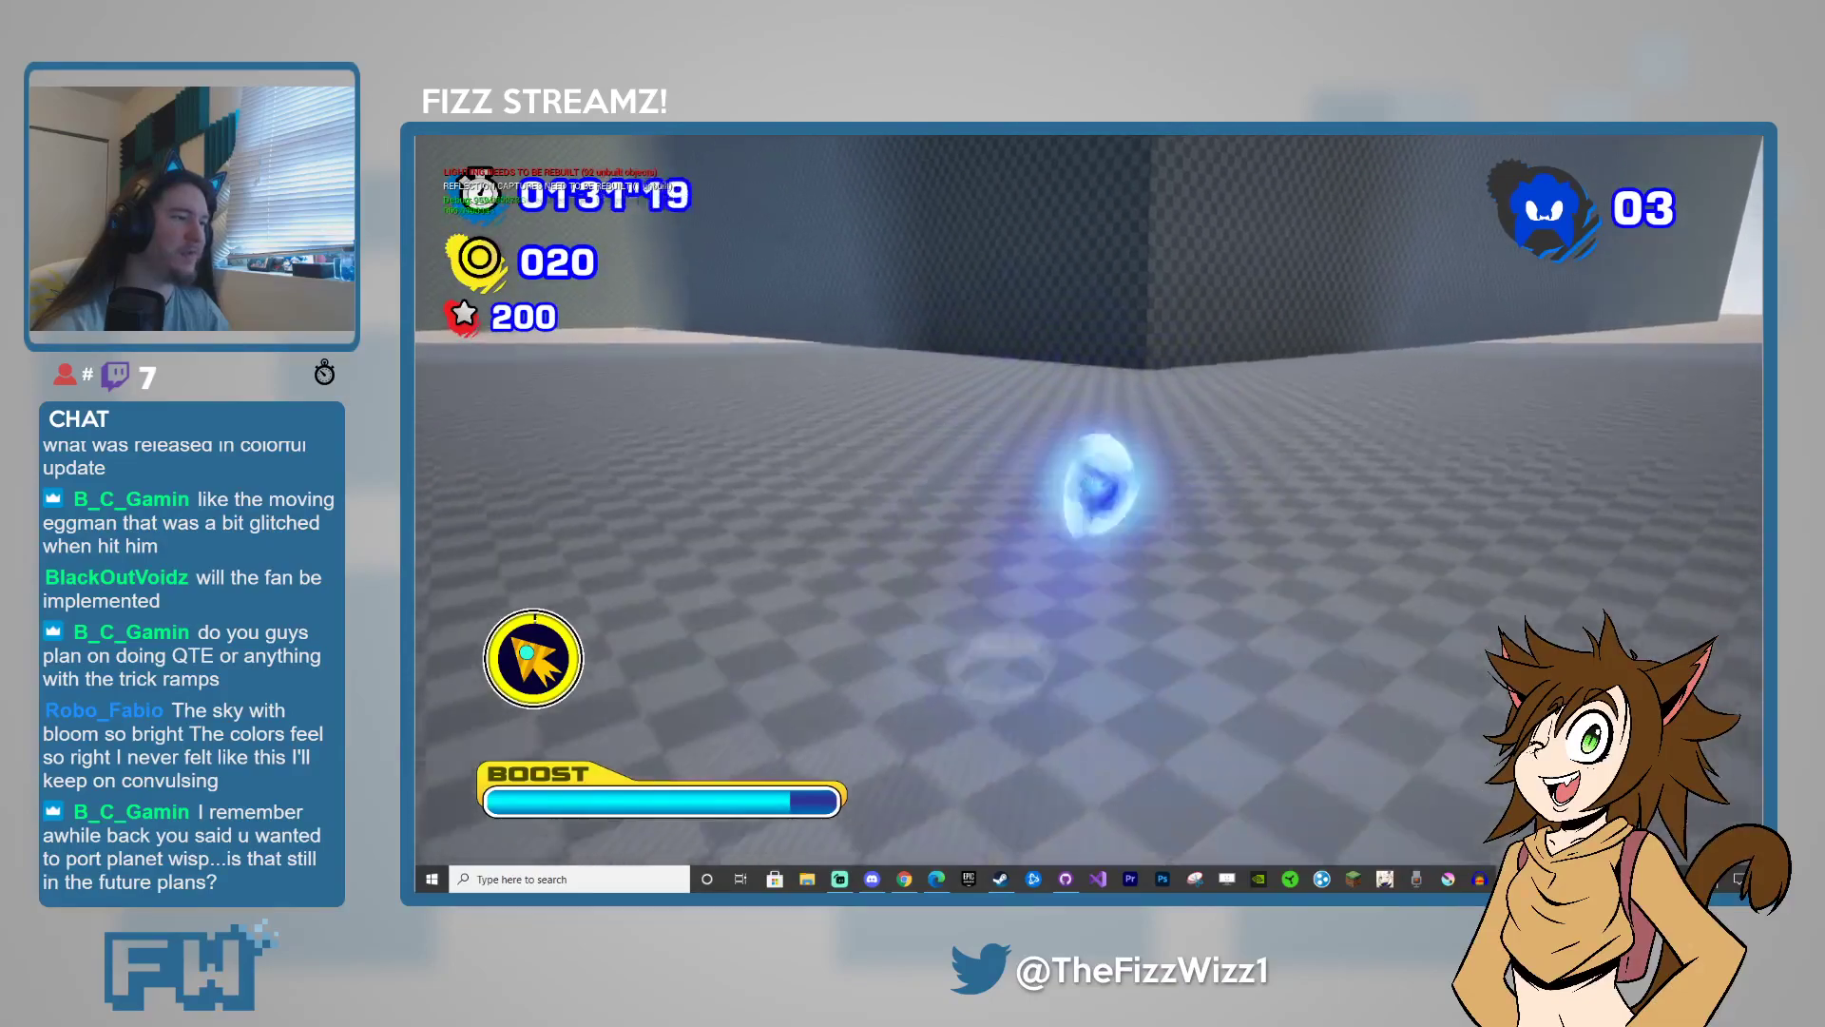
{"action": "key", "text": "space"}
{"action": "key", "text": "w"}
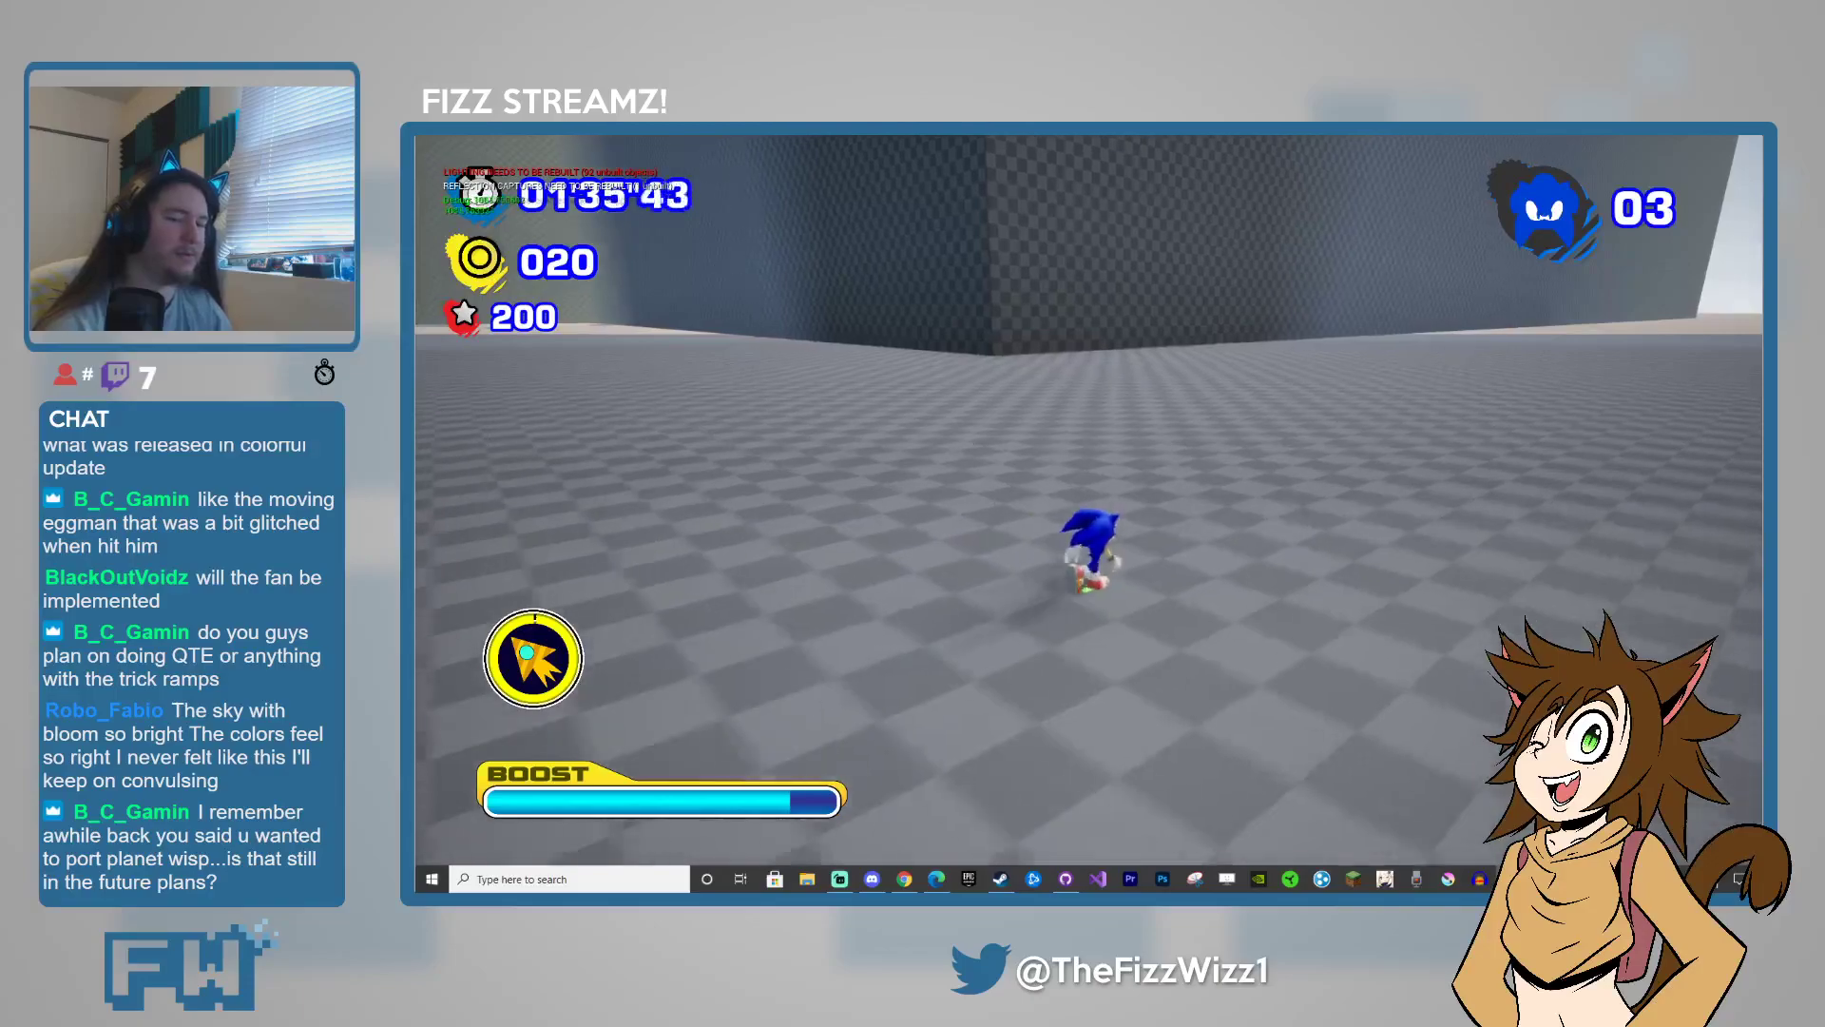
{"action": "key", "text": "w"}
{"action": "key", "text": "w"}
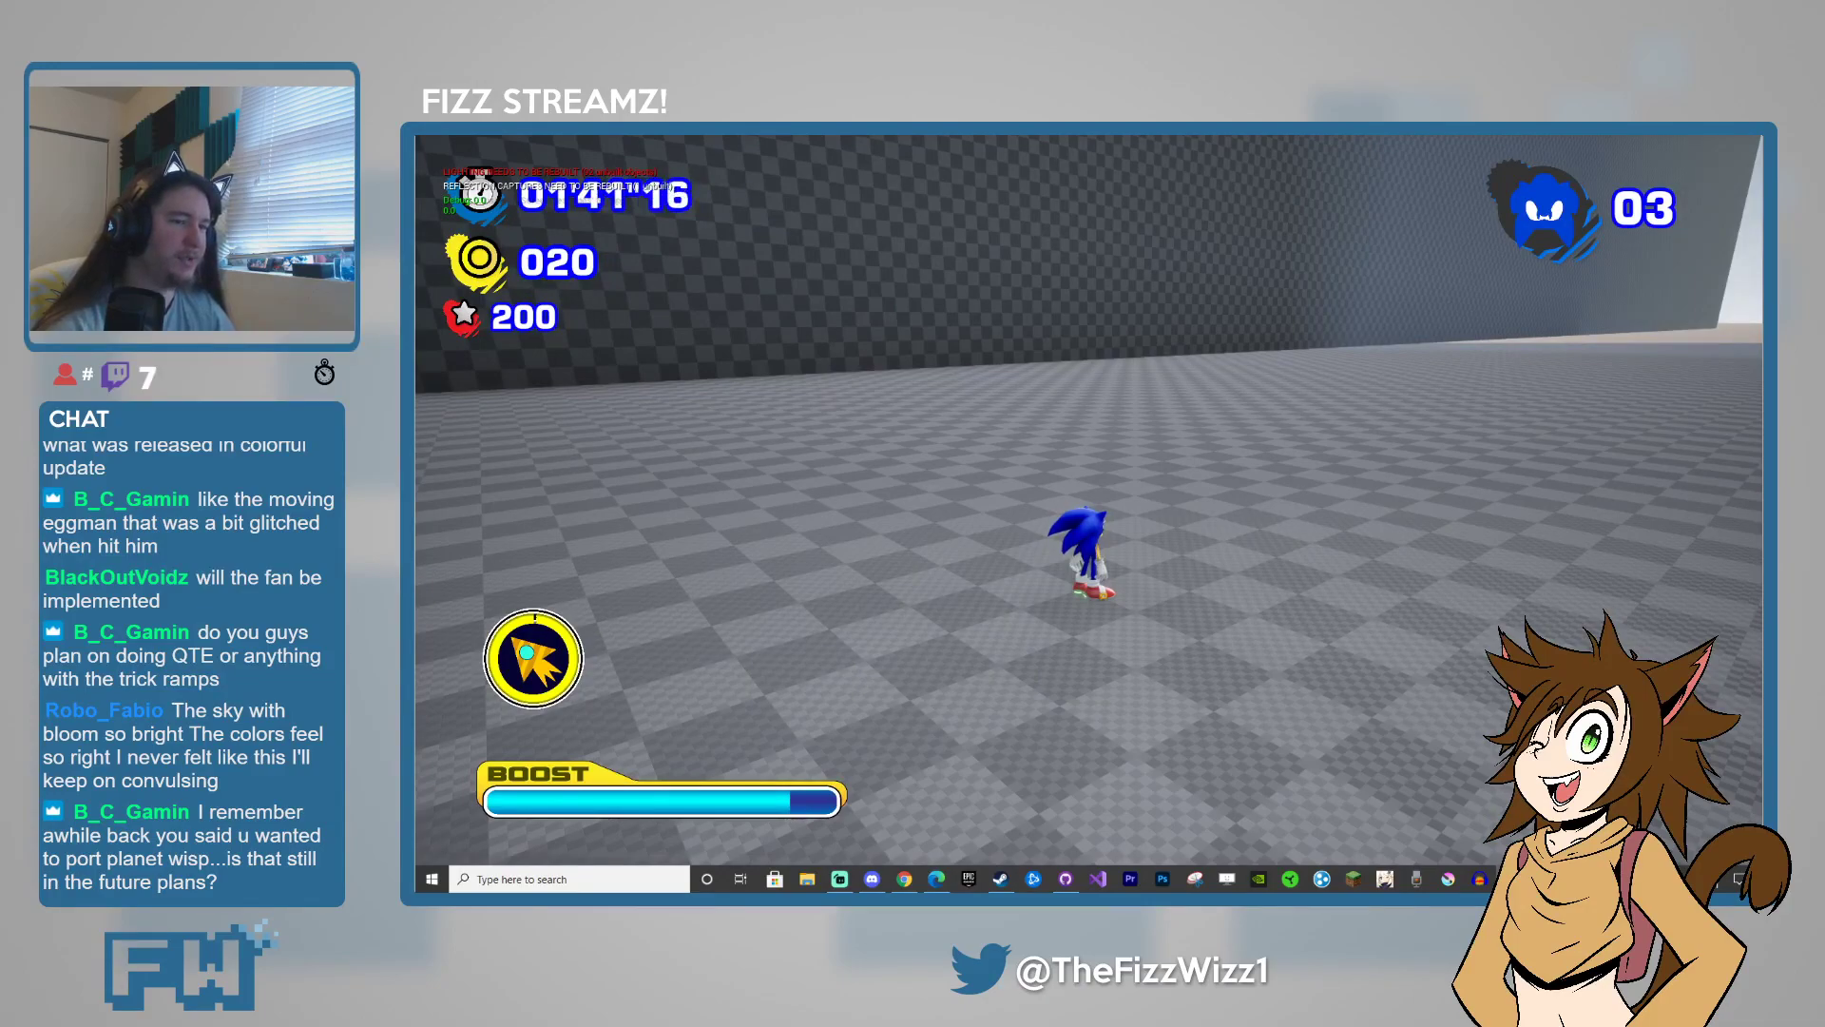
{"action": "key", "text": "w"}
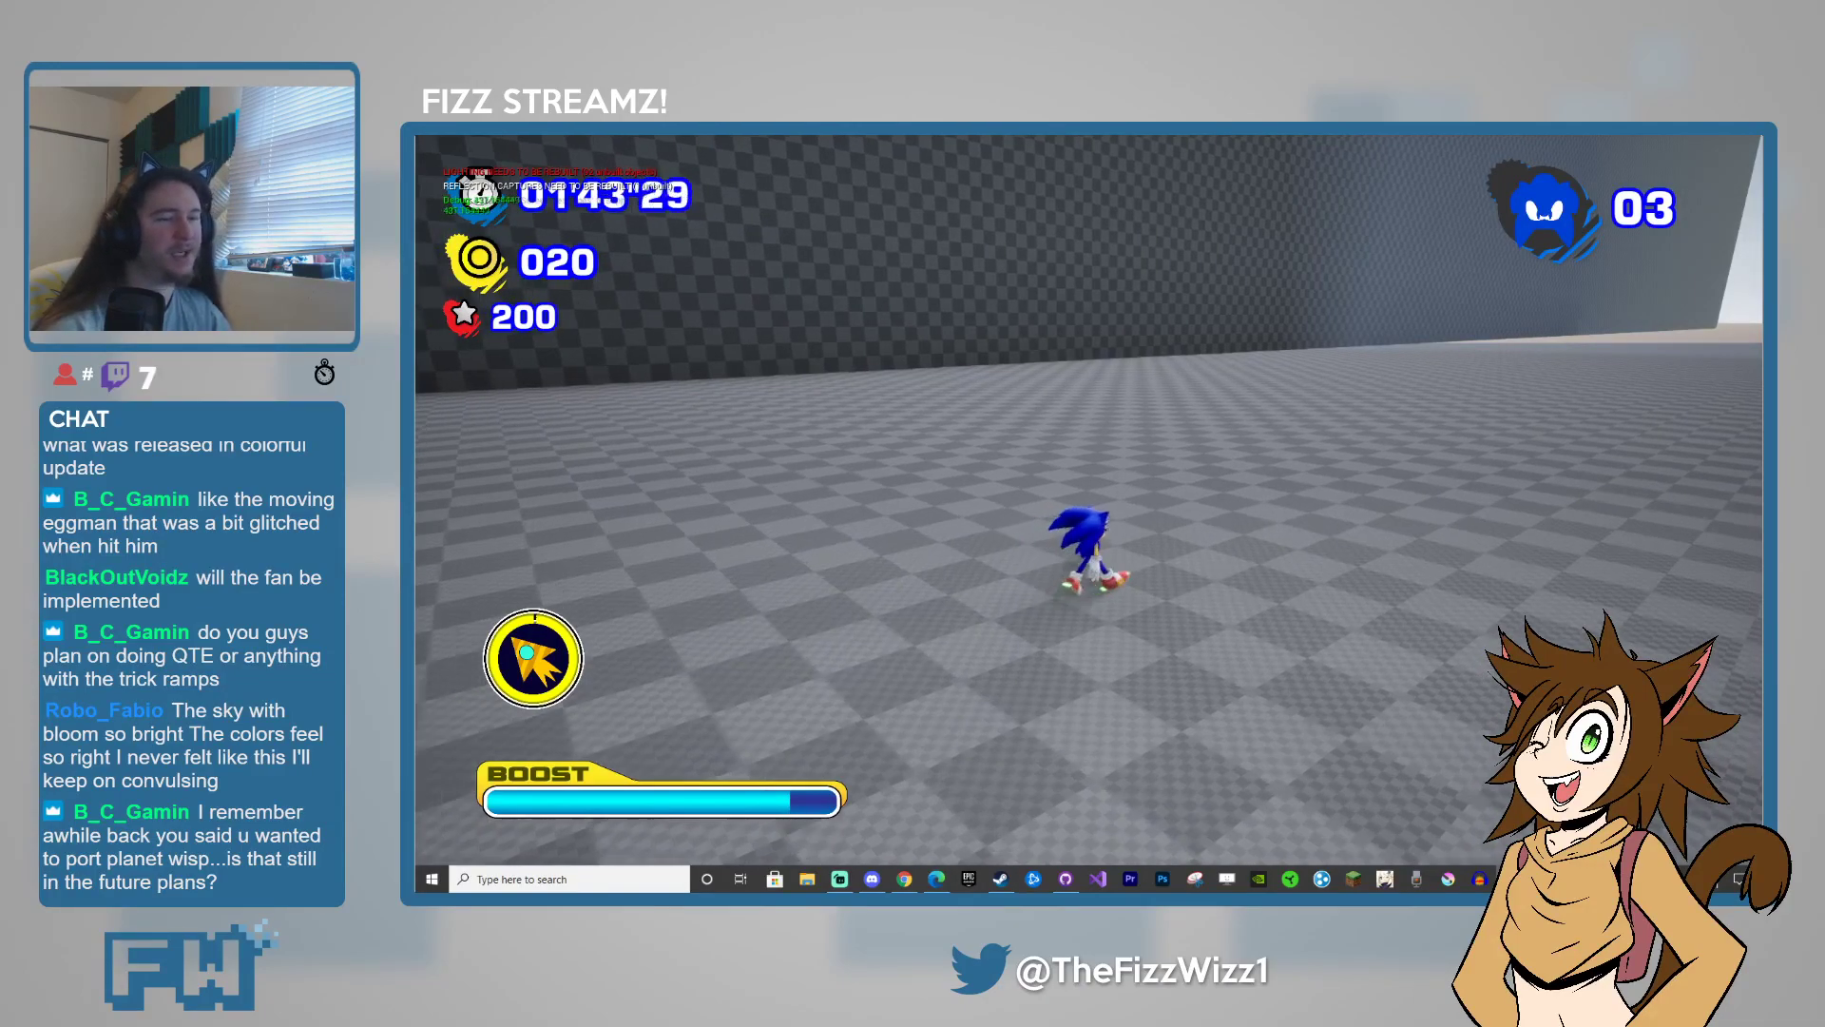
- Switch Sonic's wisp to the pink spiked one and cycle onward through the wisp list
{"action": "key", "text": "2"}
{"action": "key", "text": "F2"}
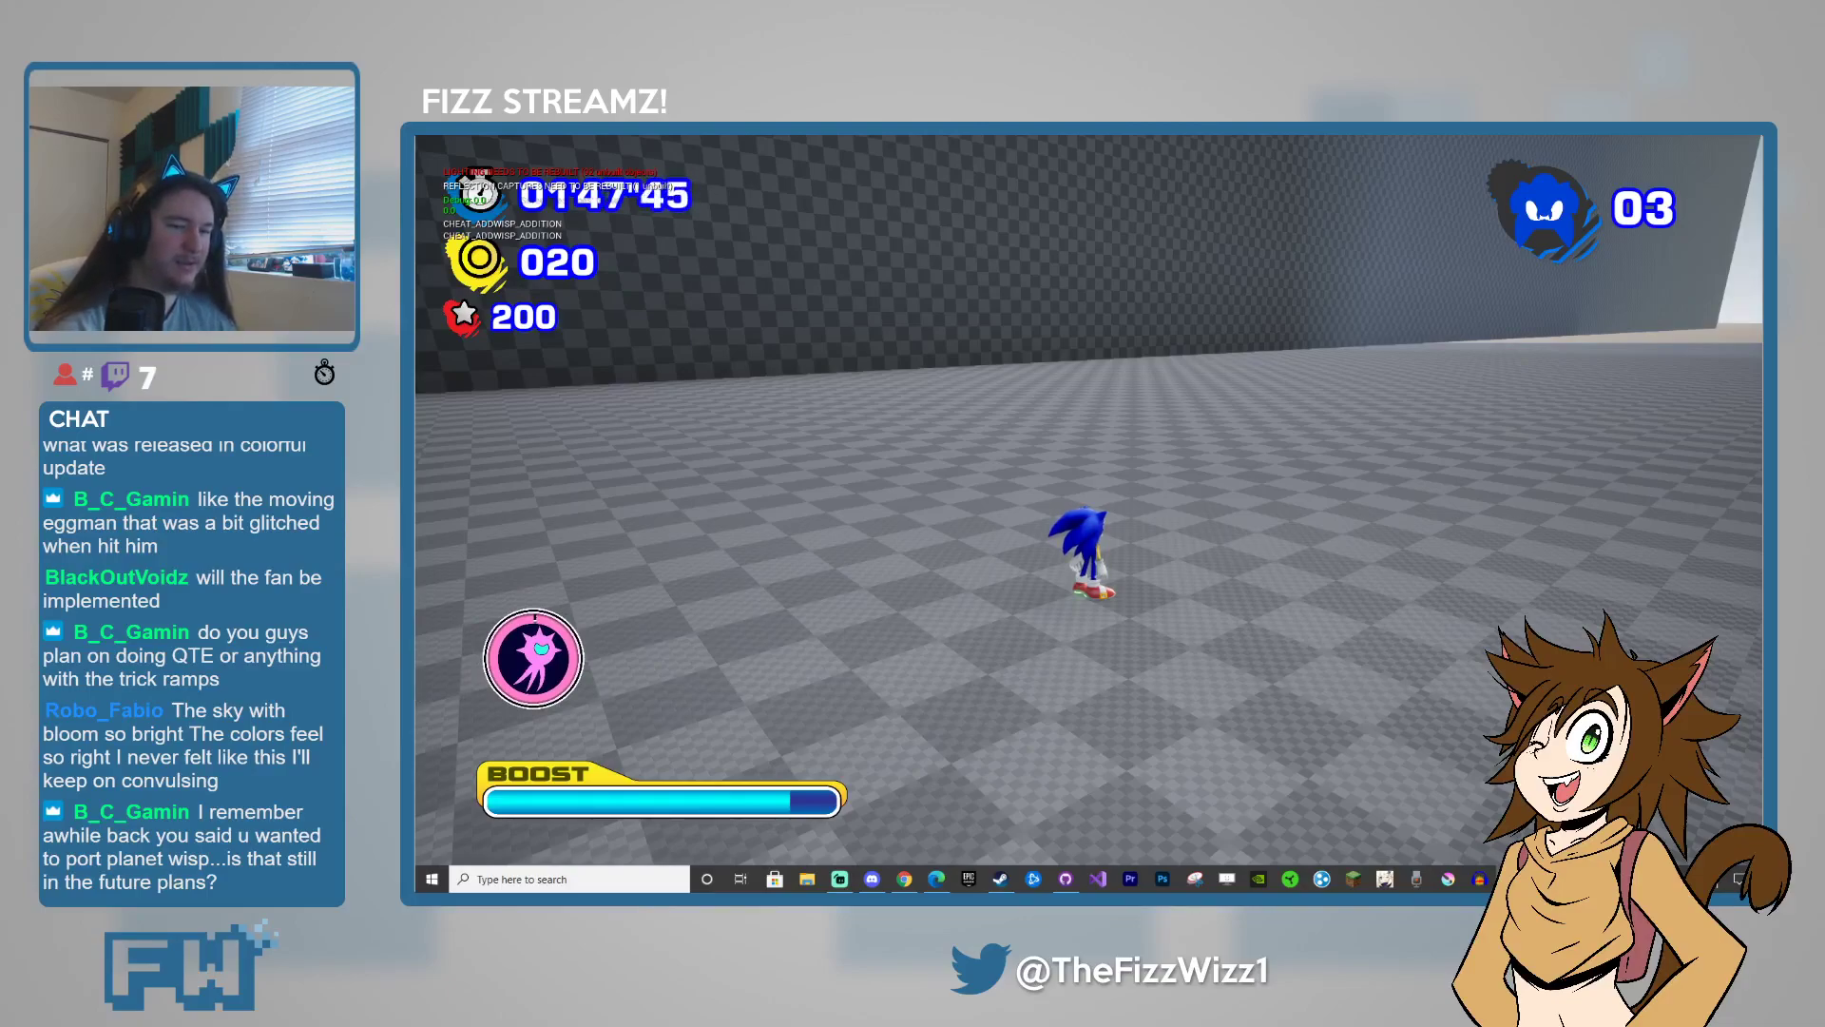
{"action": "key", "text": "F1"}
{"action": "key", "text": "F1"}
{"action": "key", "text": "F2"}
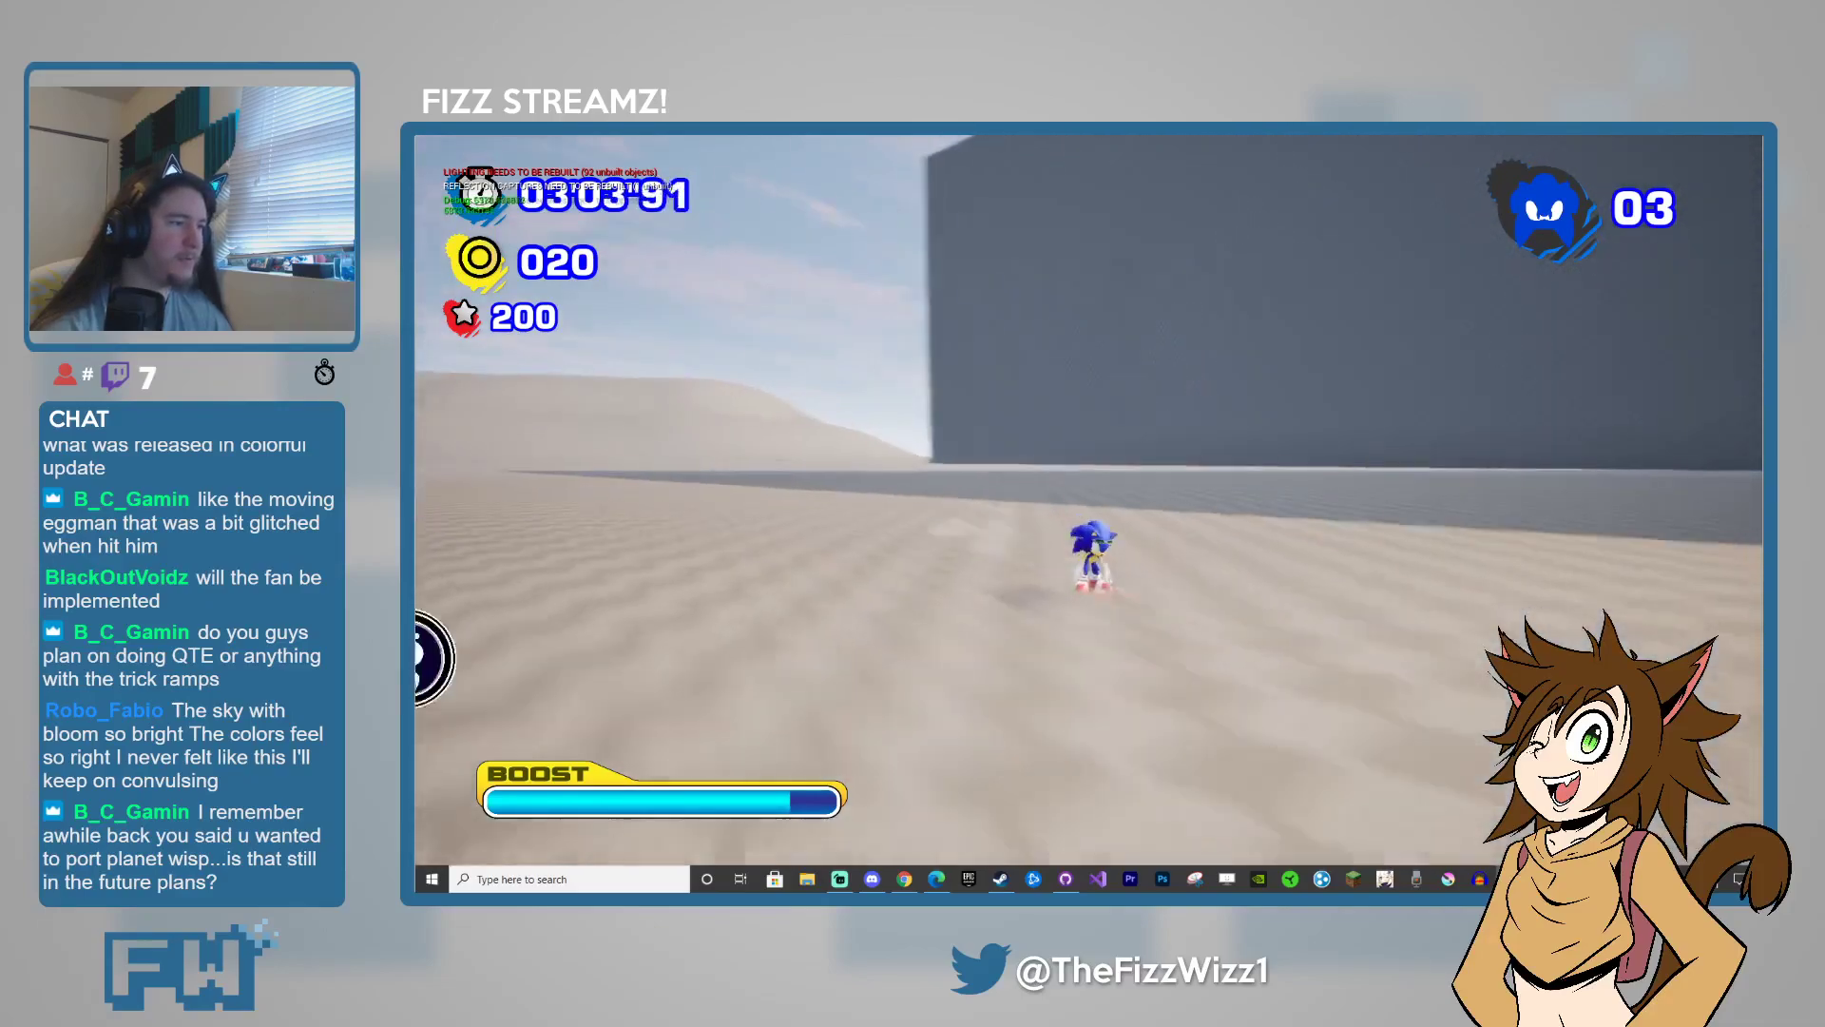
- Give Sonic the purple ringed-planet wisp, followed by the black-and-white wisp, while running across the open floor
{"action": "key", "text": "plus"}
{"action": "key", "text": "plus"}
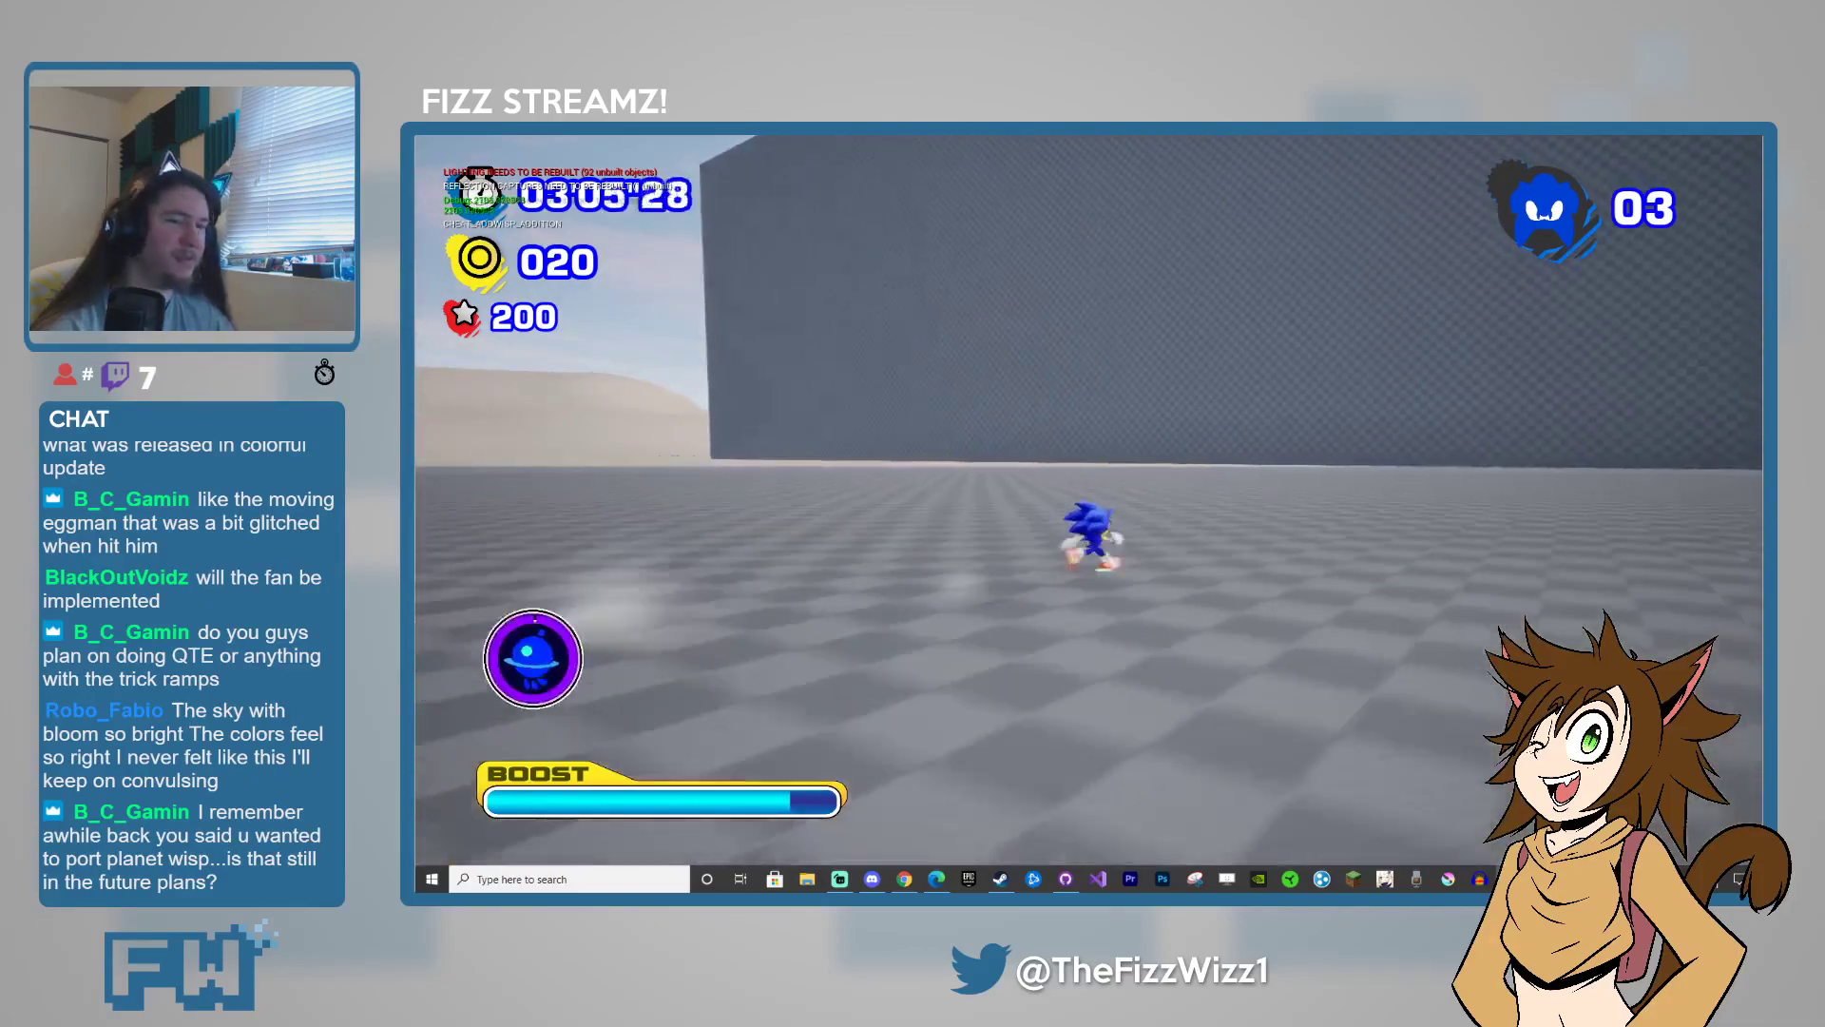
{"action": "key", "text": "plus"}
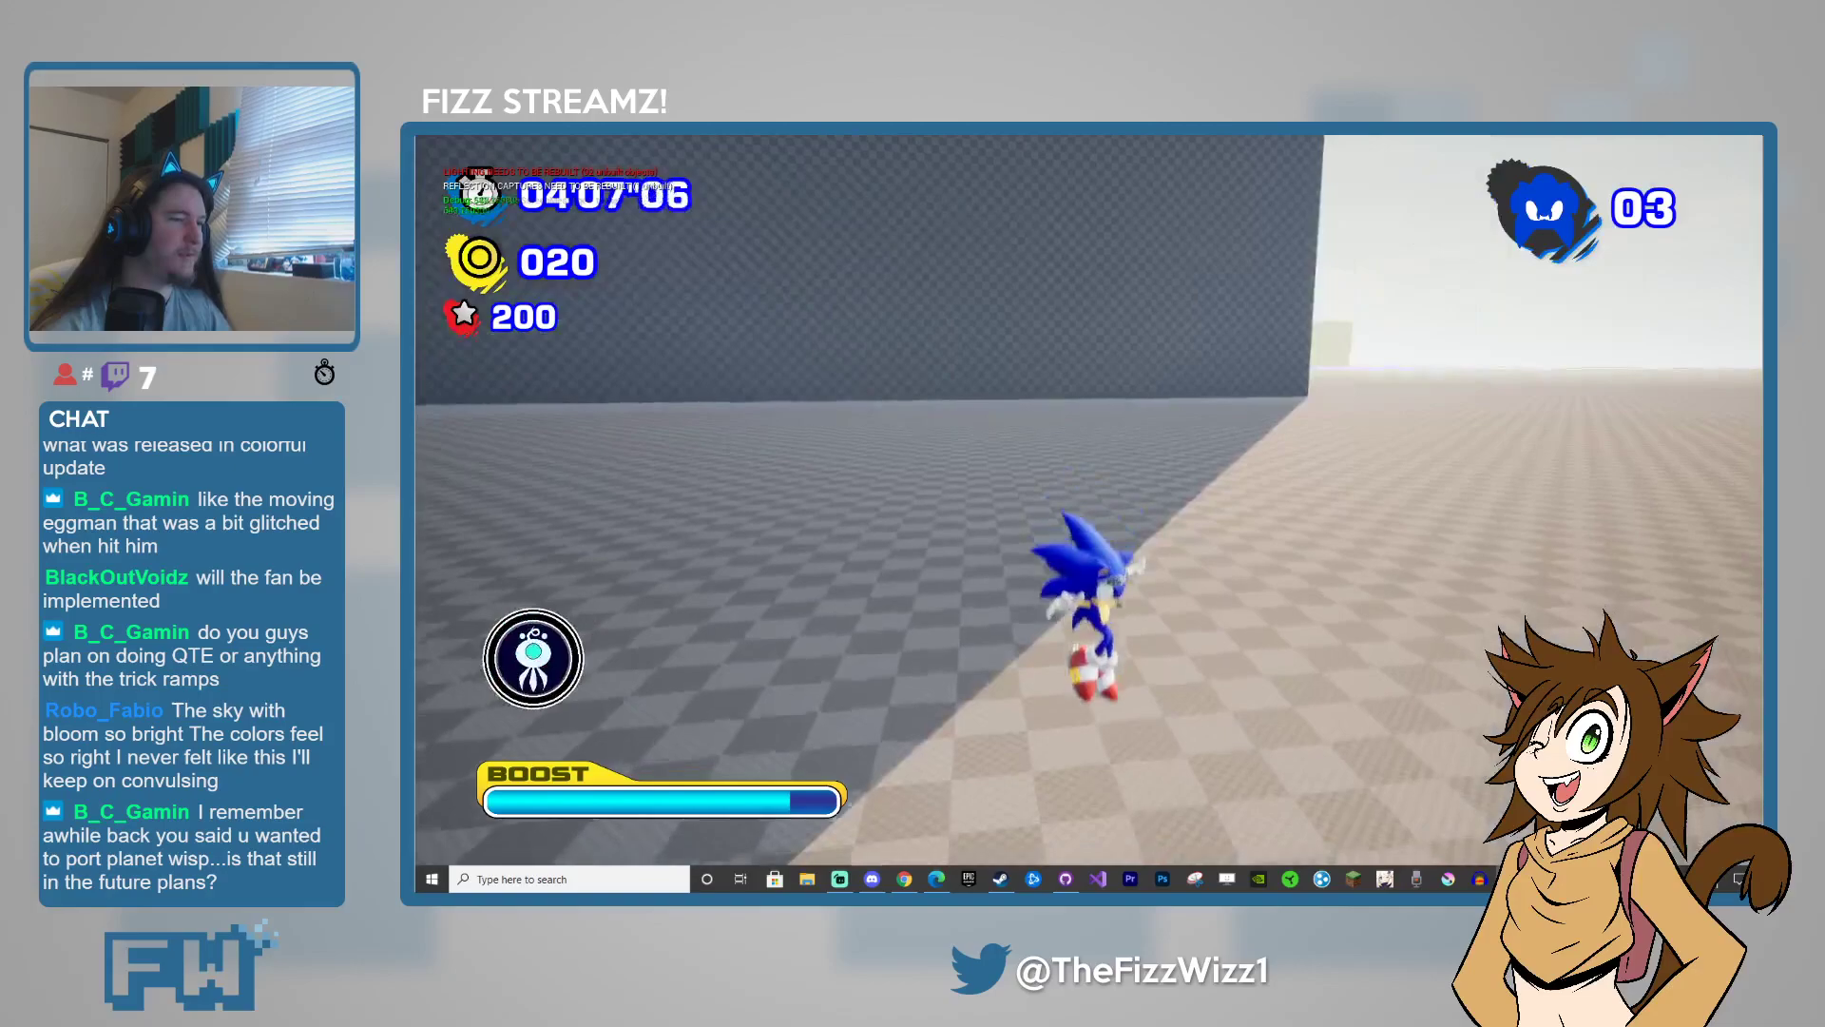
{"action": "key", "text": "1"}
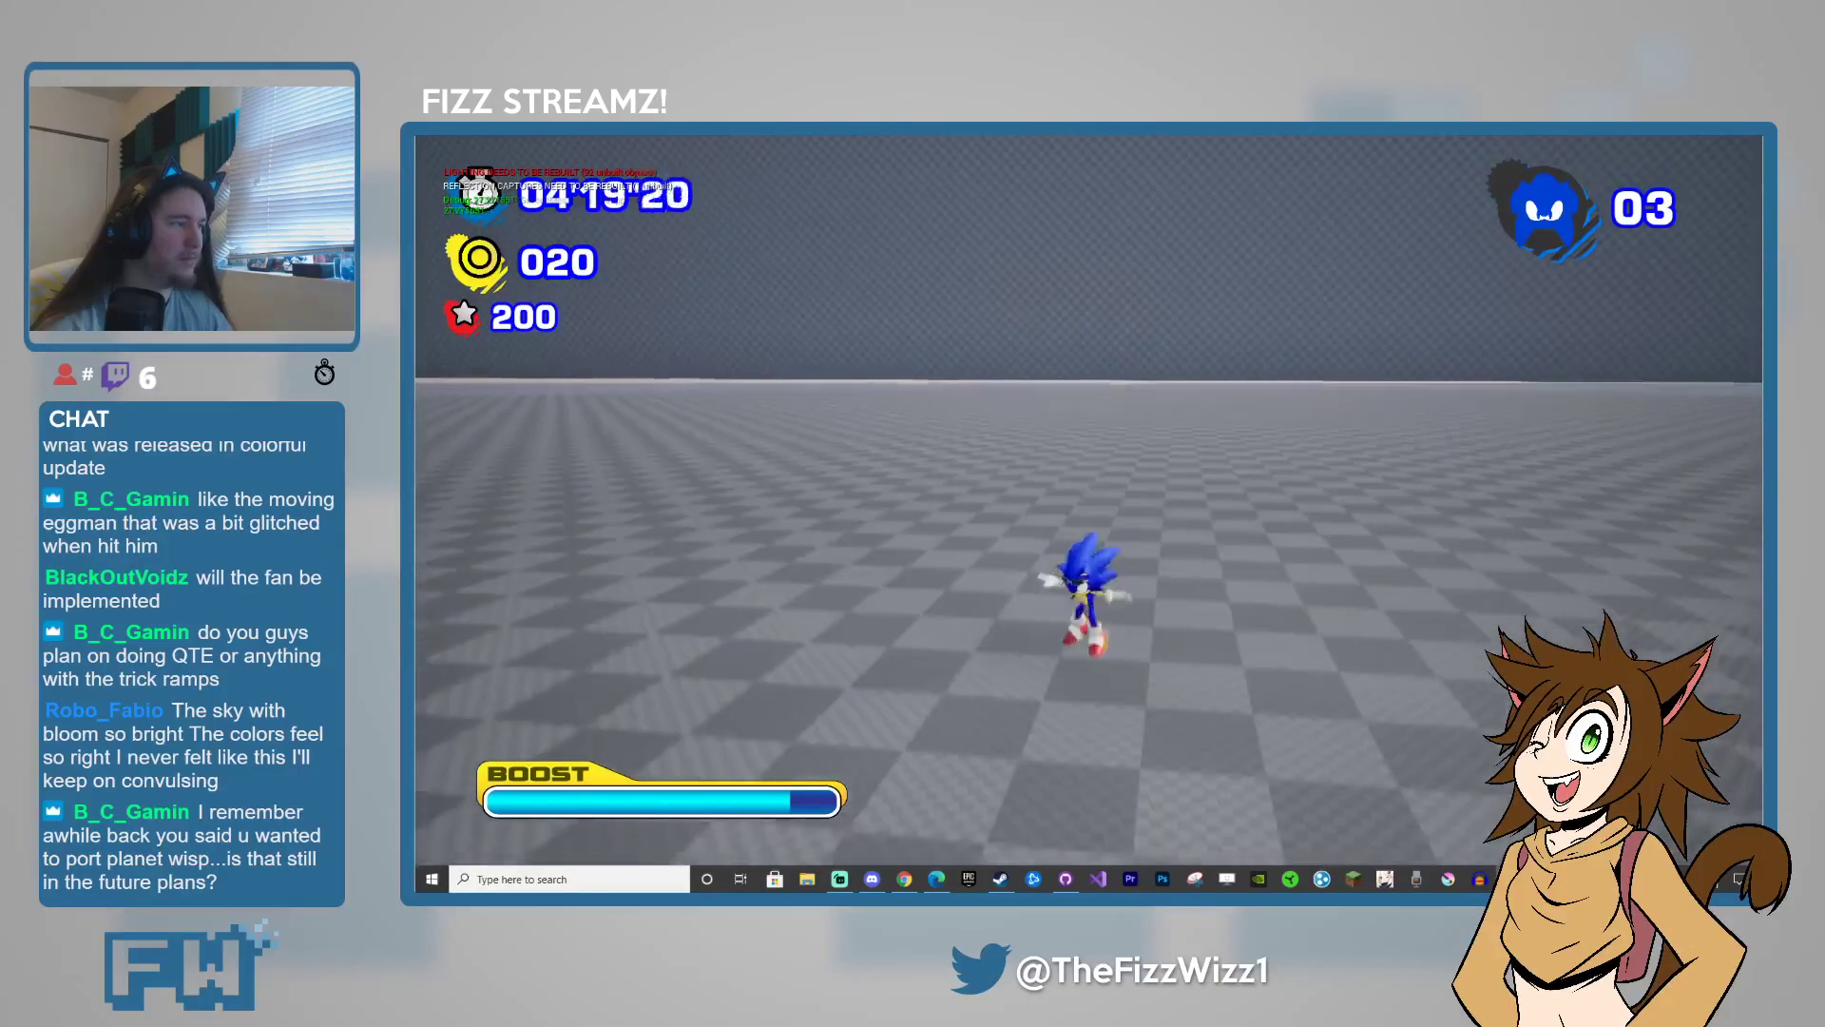
- Cycle Sonic's wisps through the purple and magenta ones to the orange rocket wisp, and turn him sideways
{"action": "key", "text": "KP_Add"}
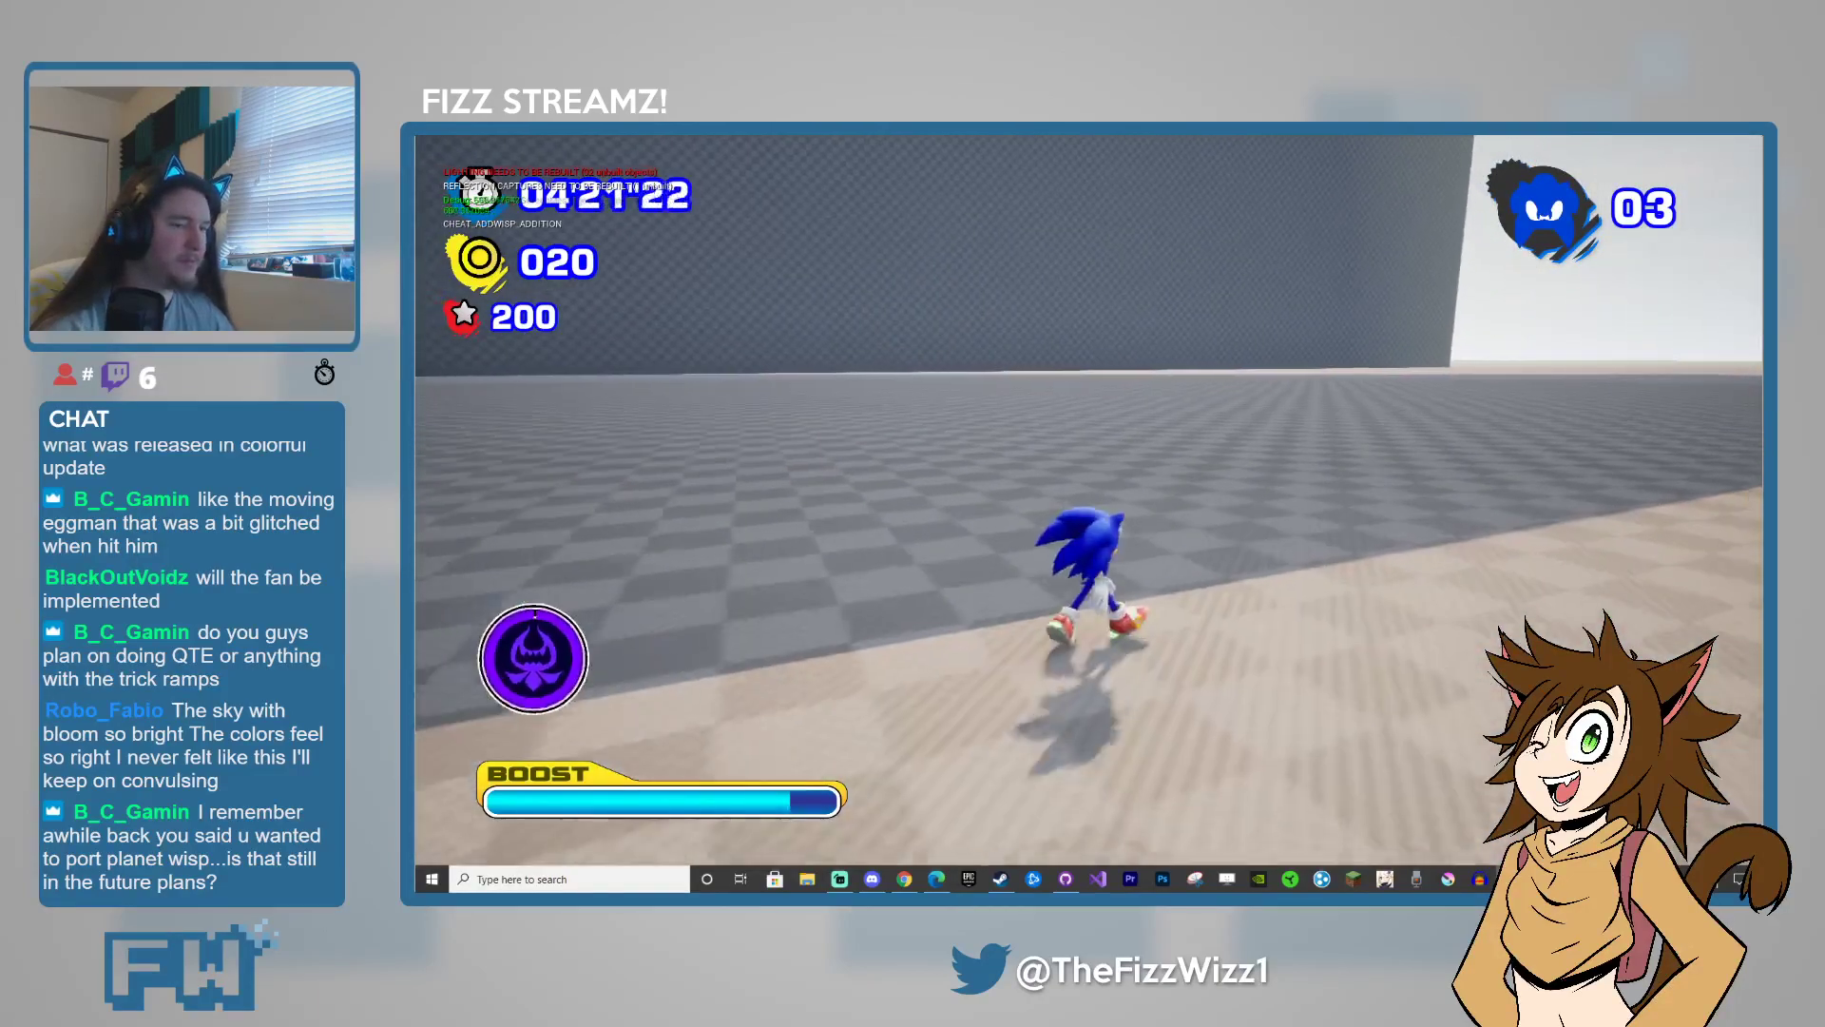
{"action": "key", "text": "KP_Add"}
{"action": "key", "text": "KP_Add"}
{"action": "key", "text": "KP_Add"}
{"action": "key", "text": "KP_Add"}
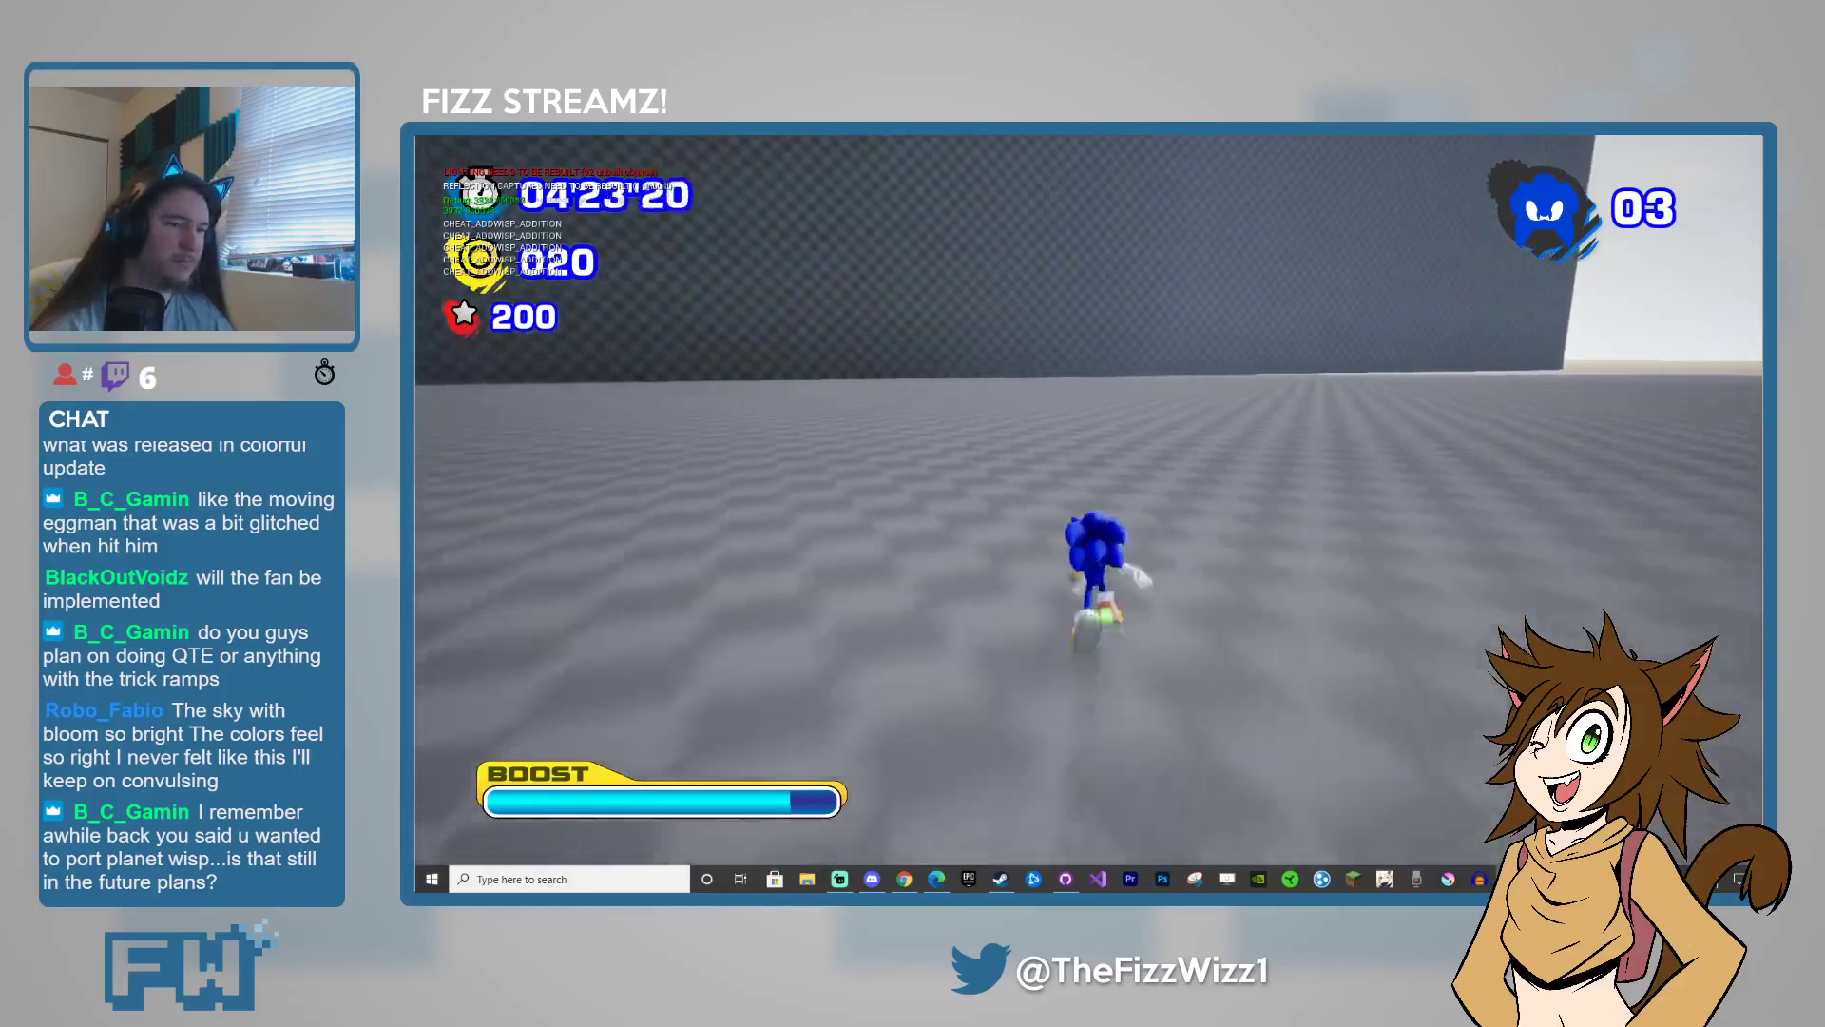
{"action": "key", "text": "KP_Add"}
{"action": "key", "text": "KP_Subtract"}
{"action": "key", "text": "KP_Subtract"}
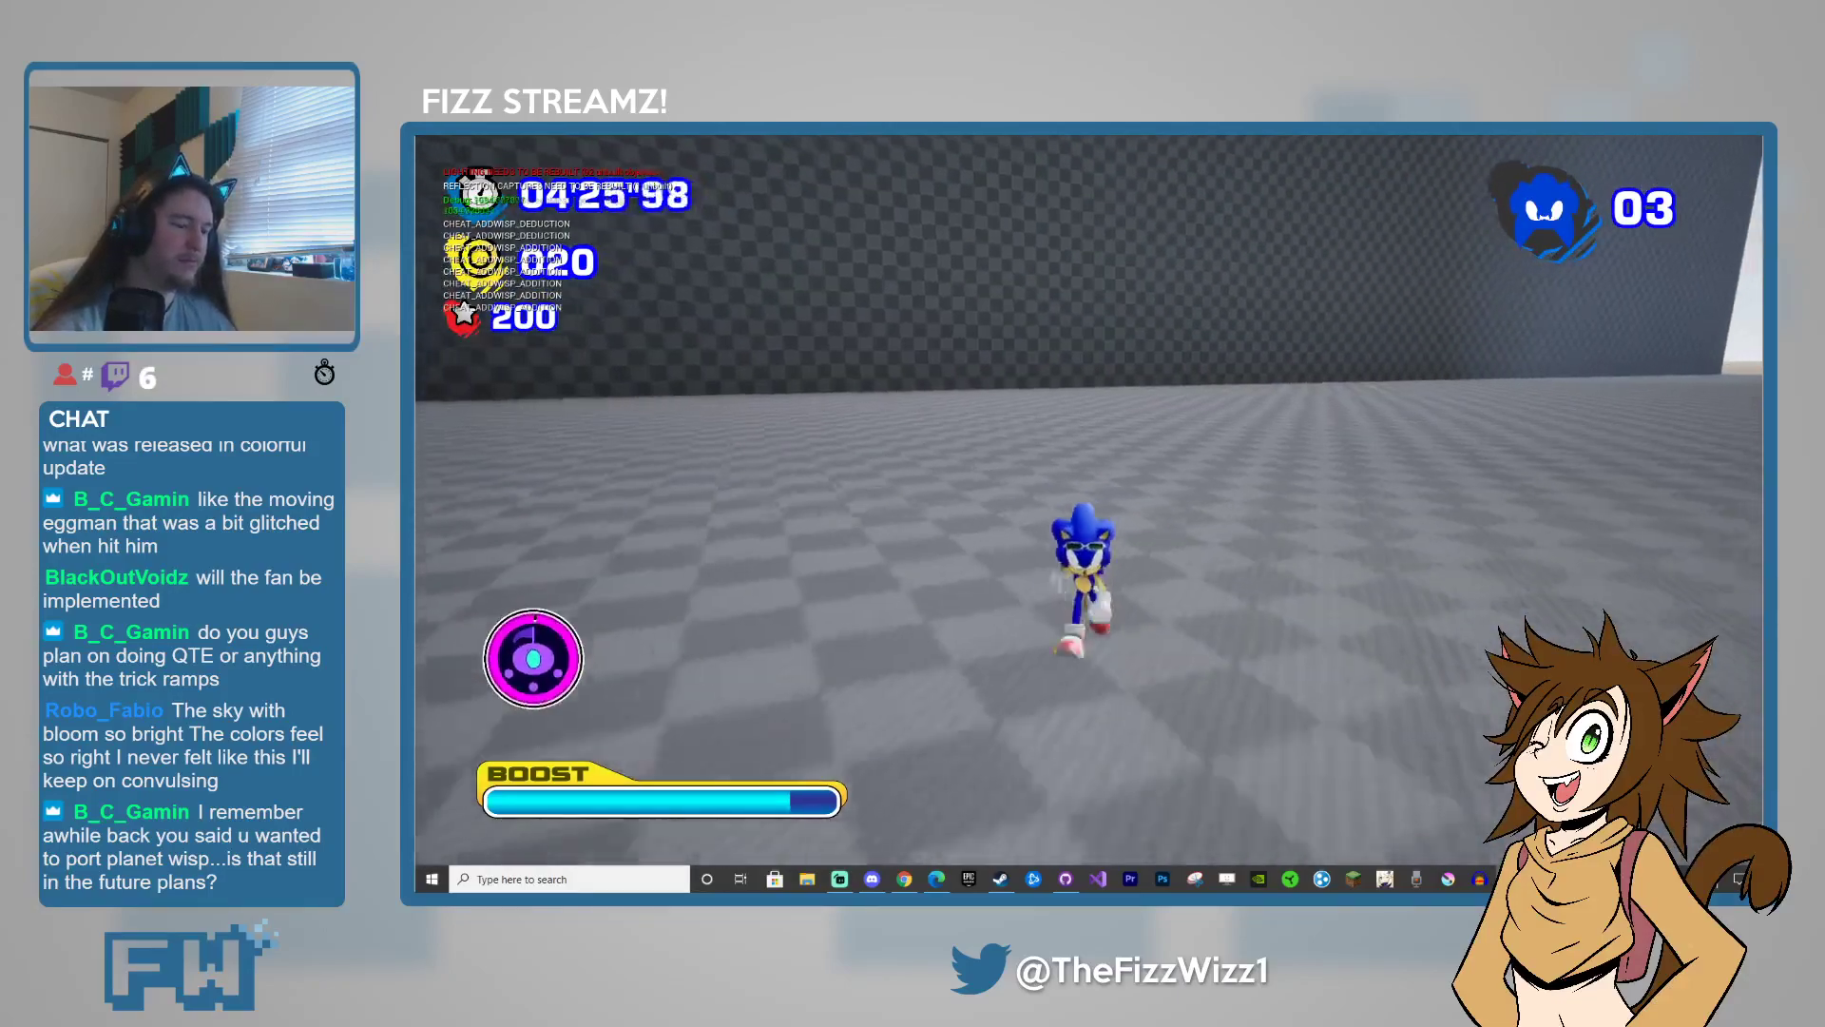
{"action": "key", "text": "KP_Add"}
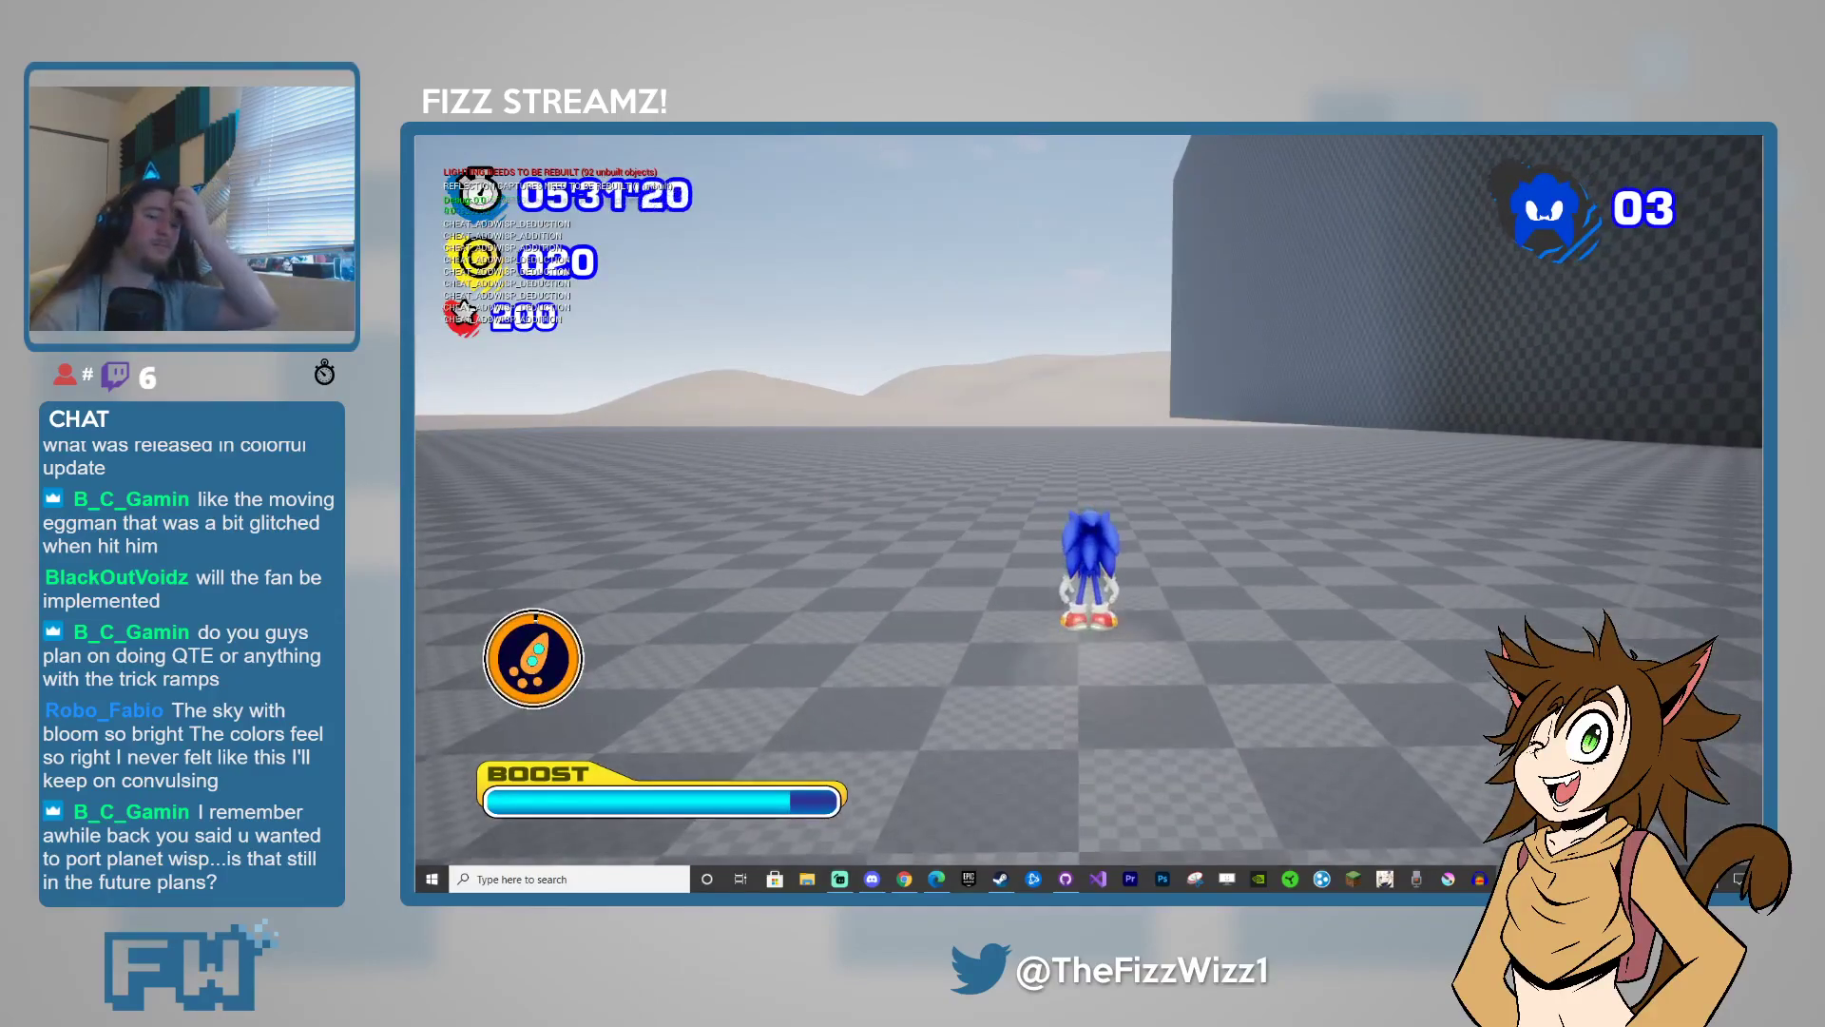
{"action": "key", "text": "d"}
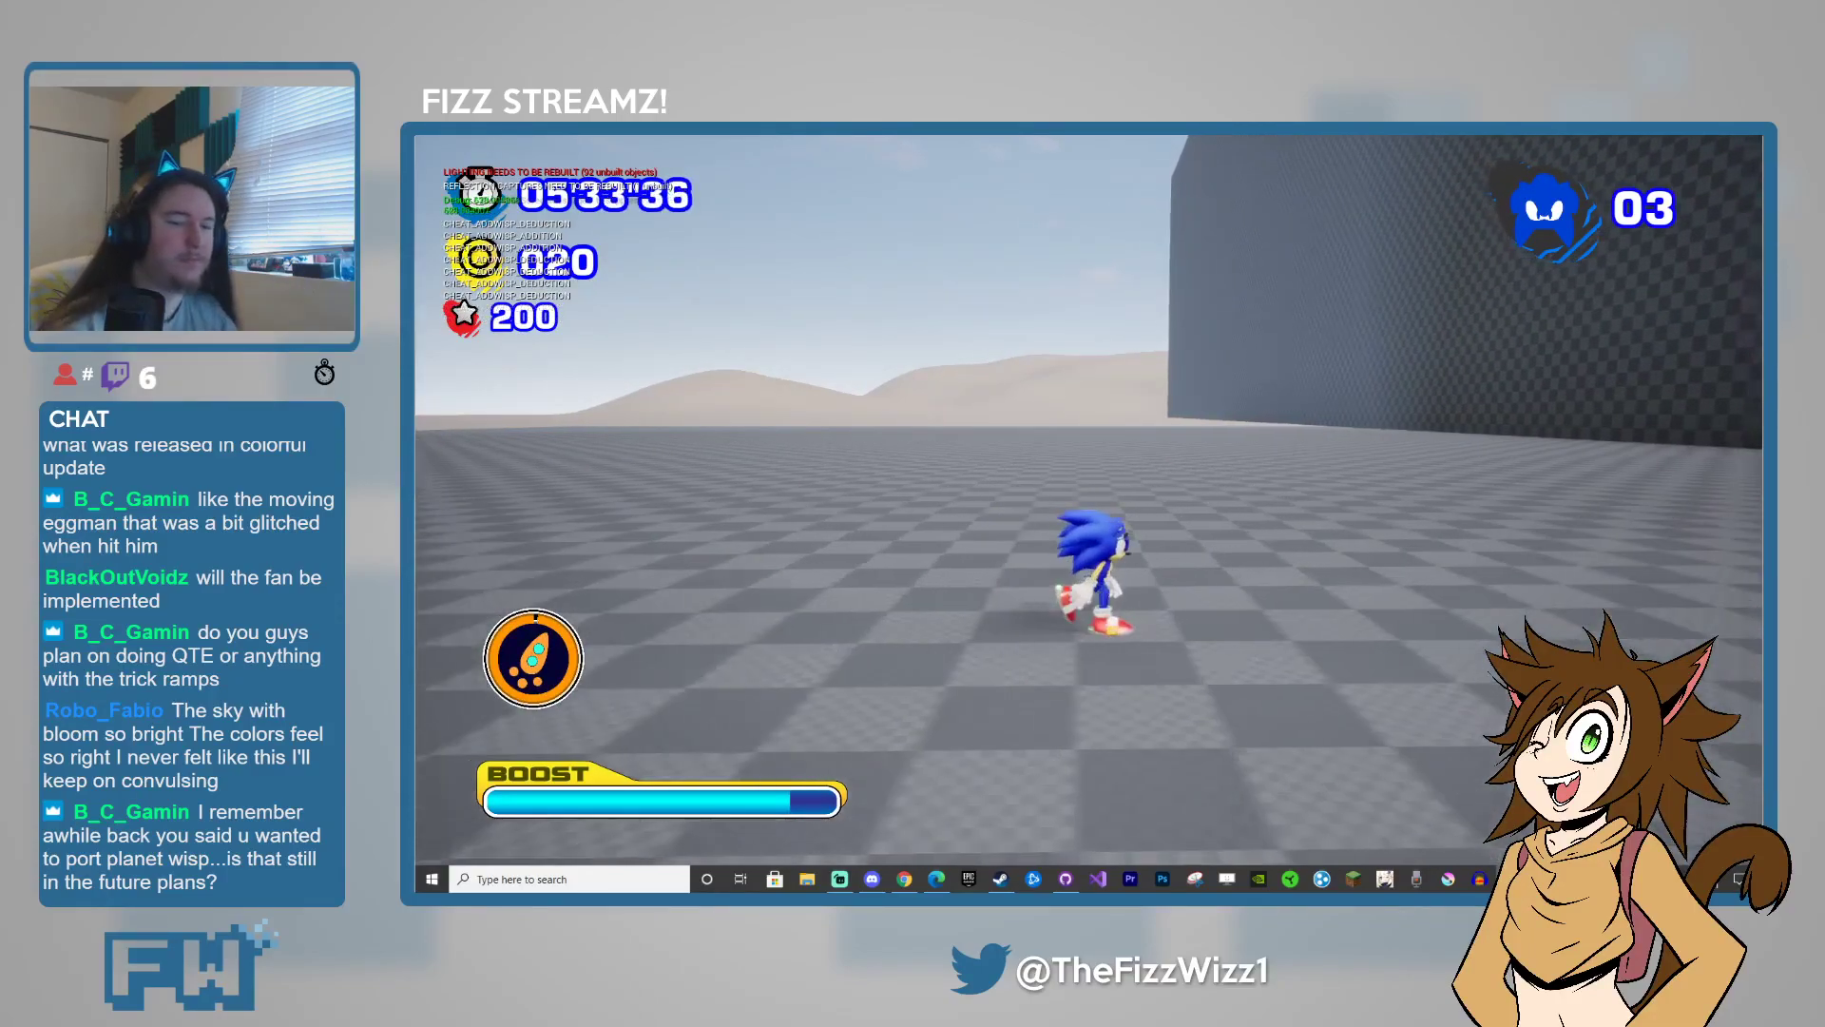
- Run Sonic across the shaded checkered floor with jumps and turn him around near the dark wall
{"action": "key", "text": "w"}
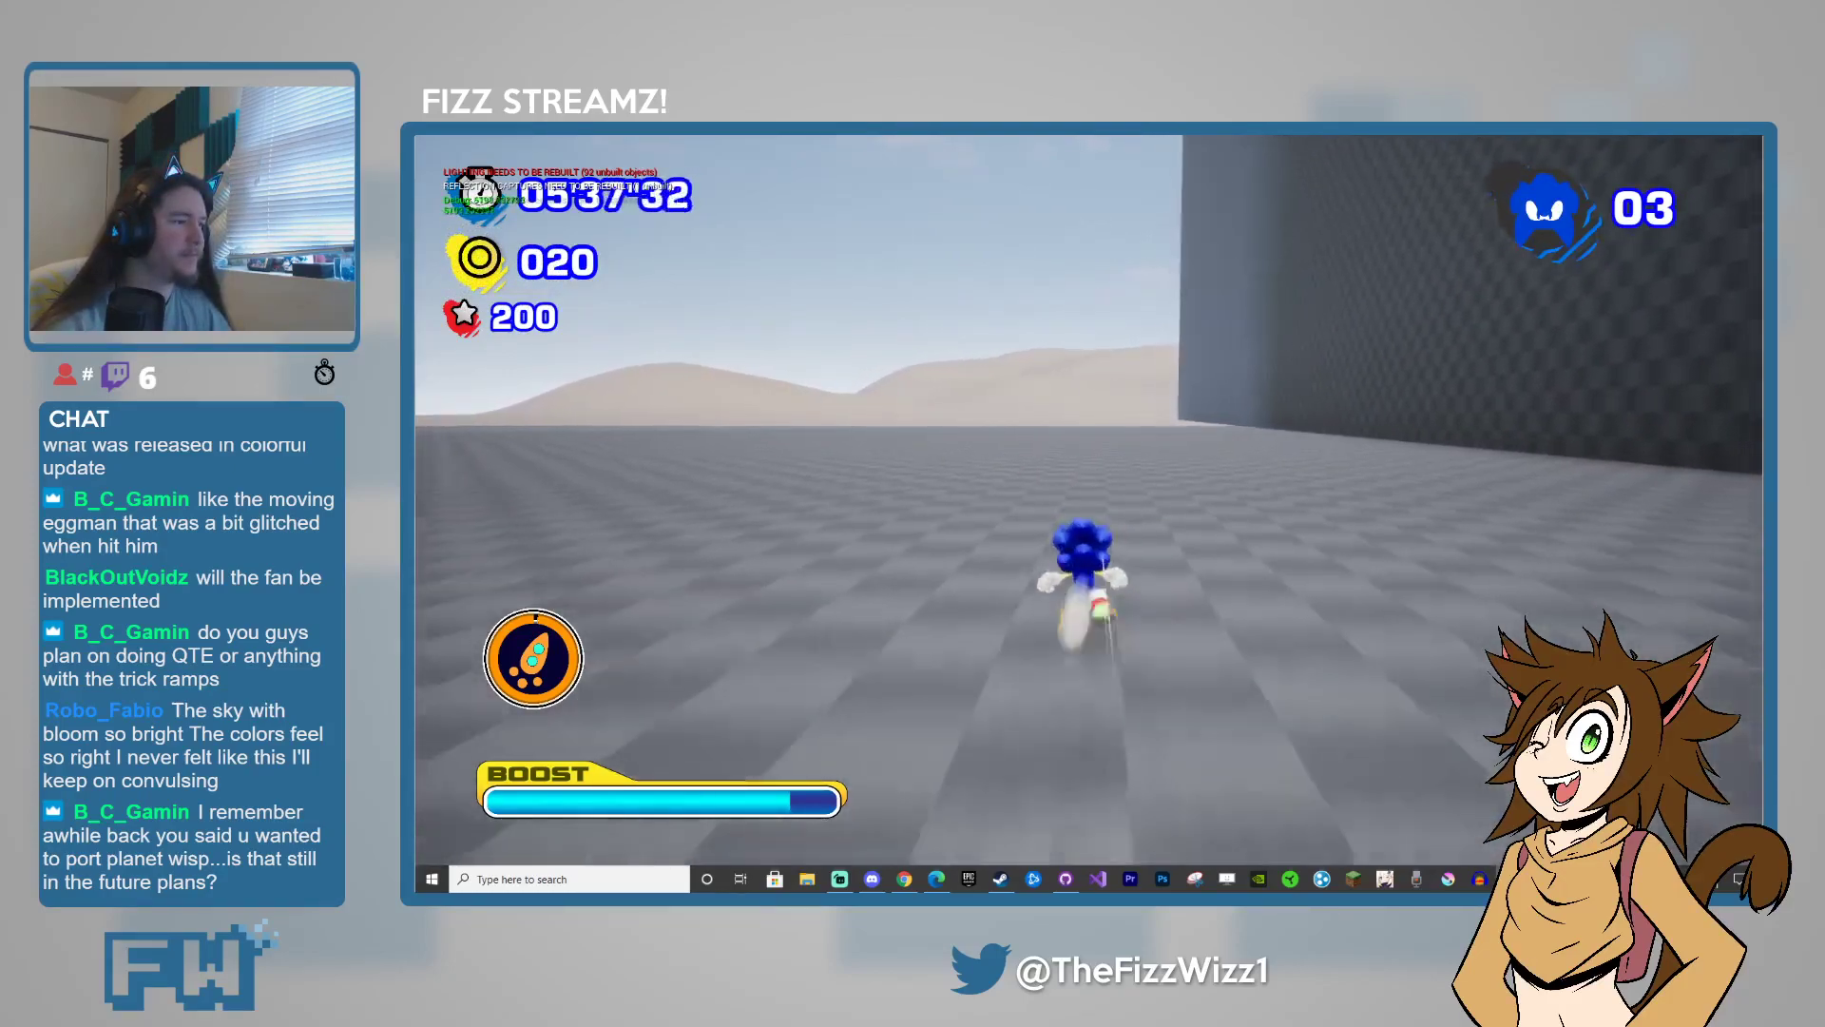
{"action": "key", "text": "space"}
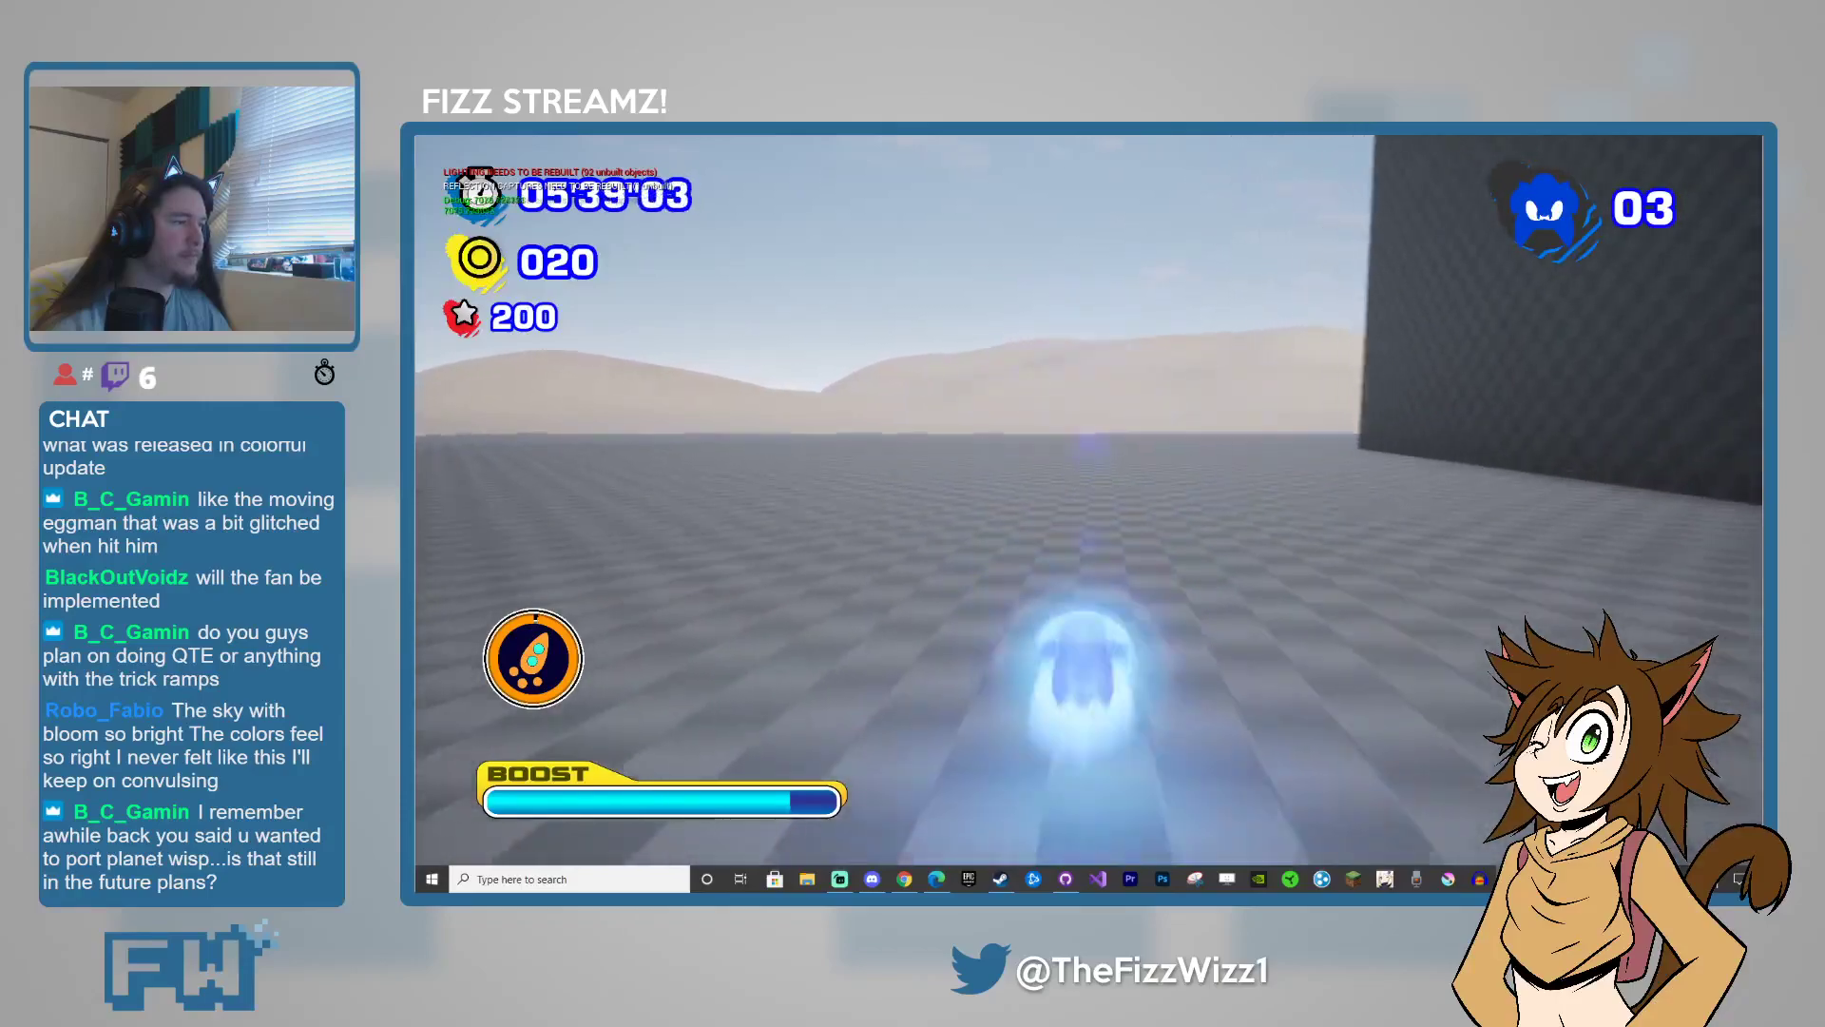
{"action": "key", "text": "space"}
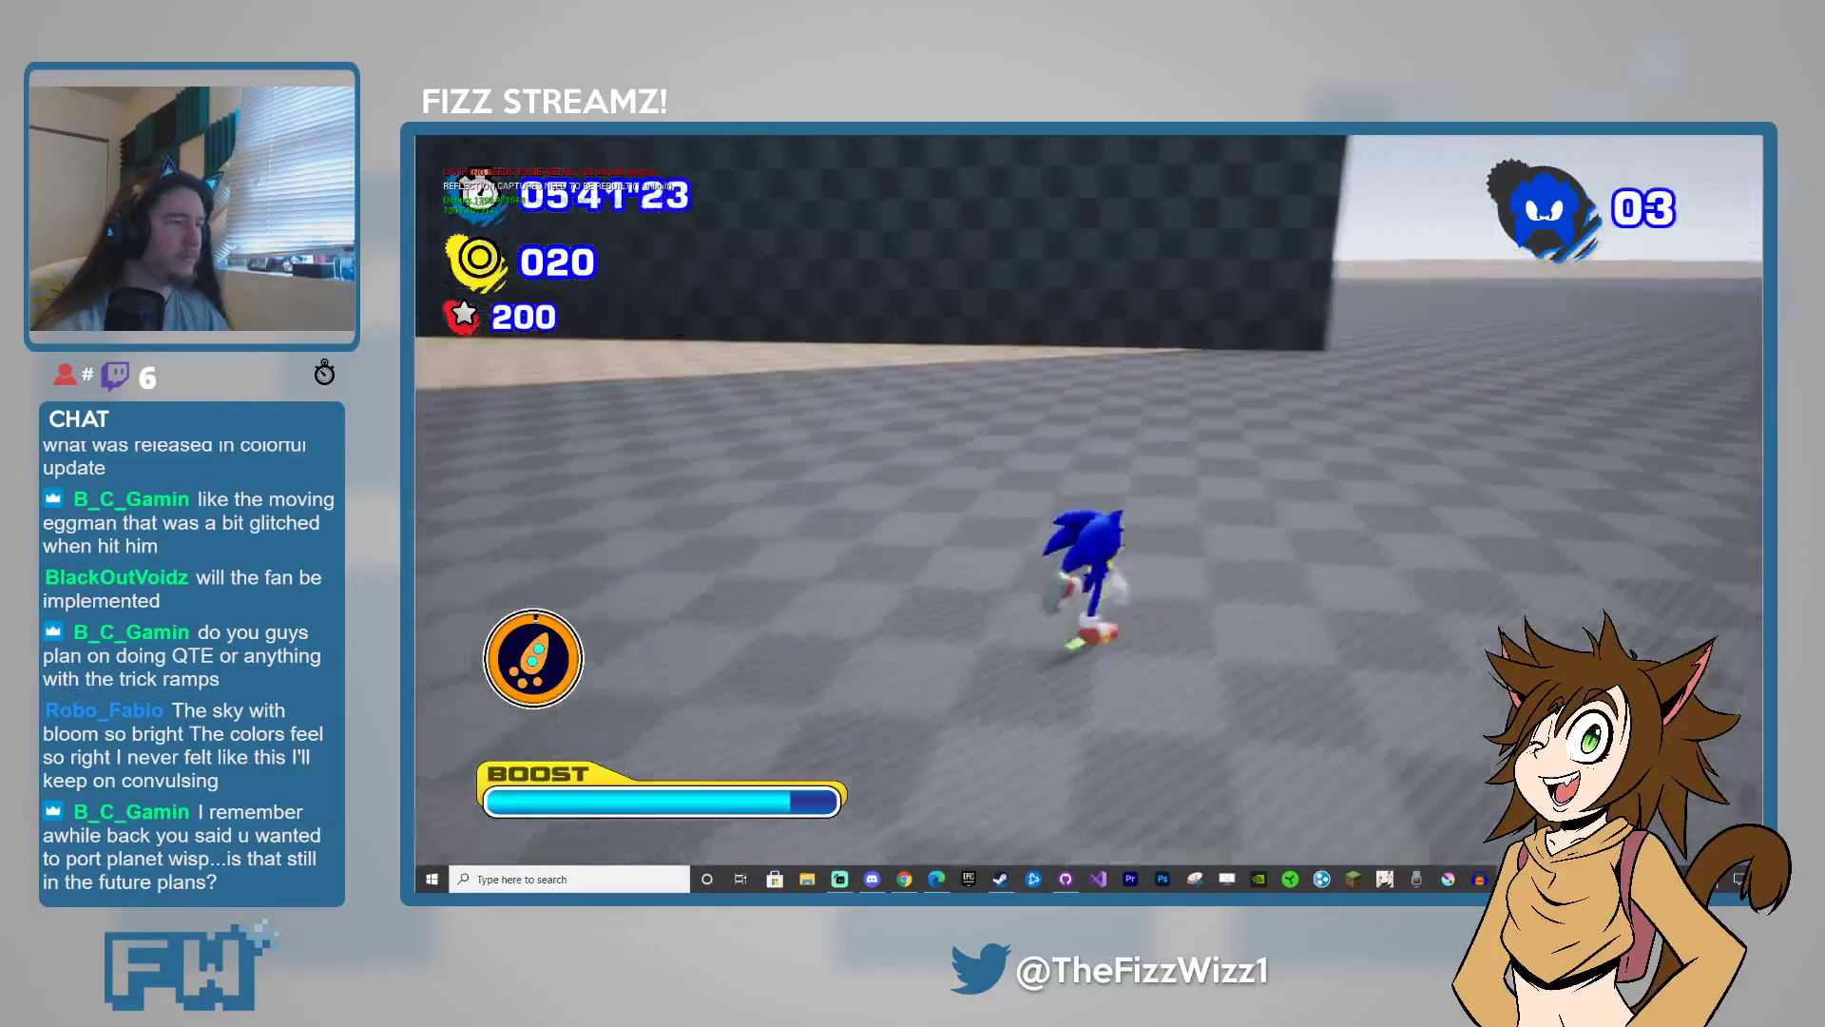
{"action": "key", "text": "space"}
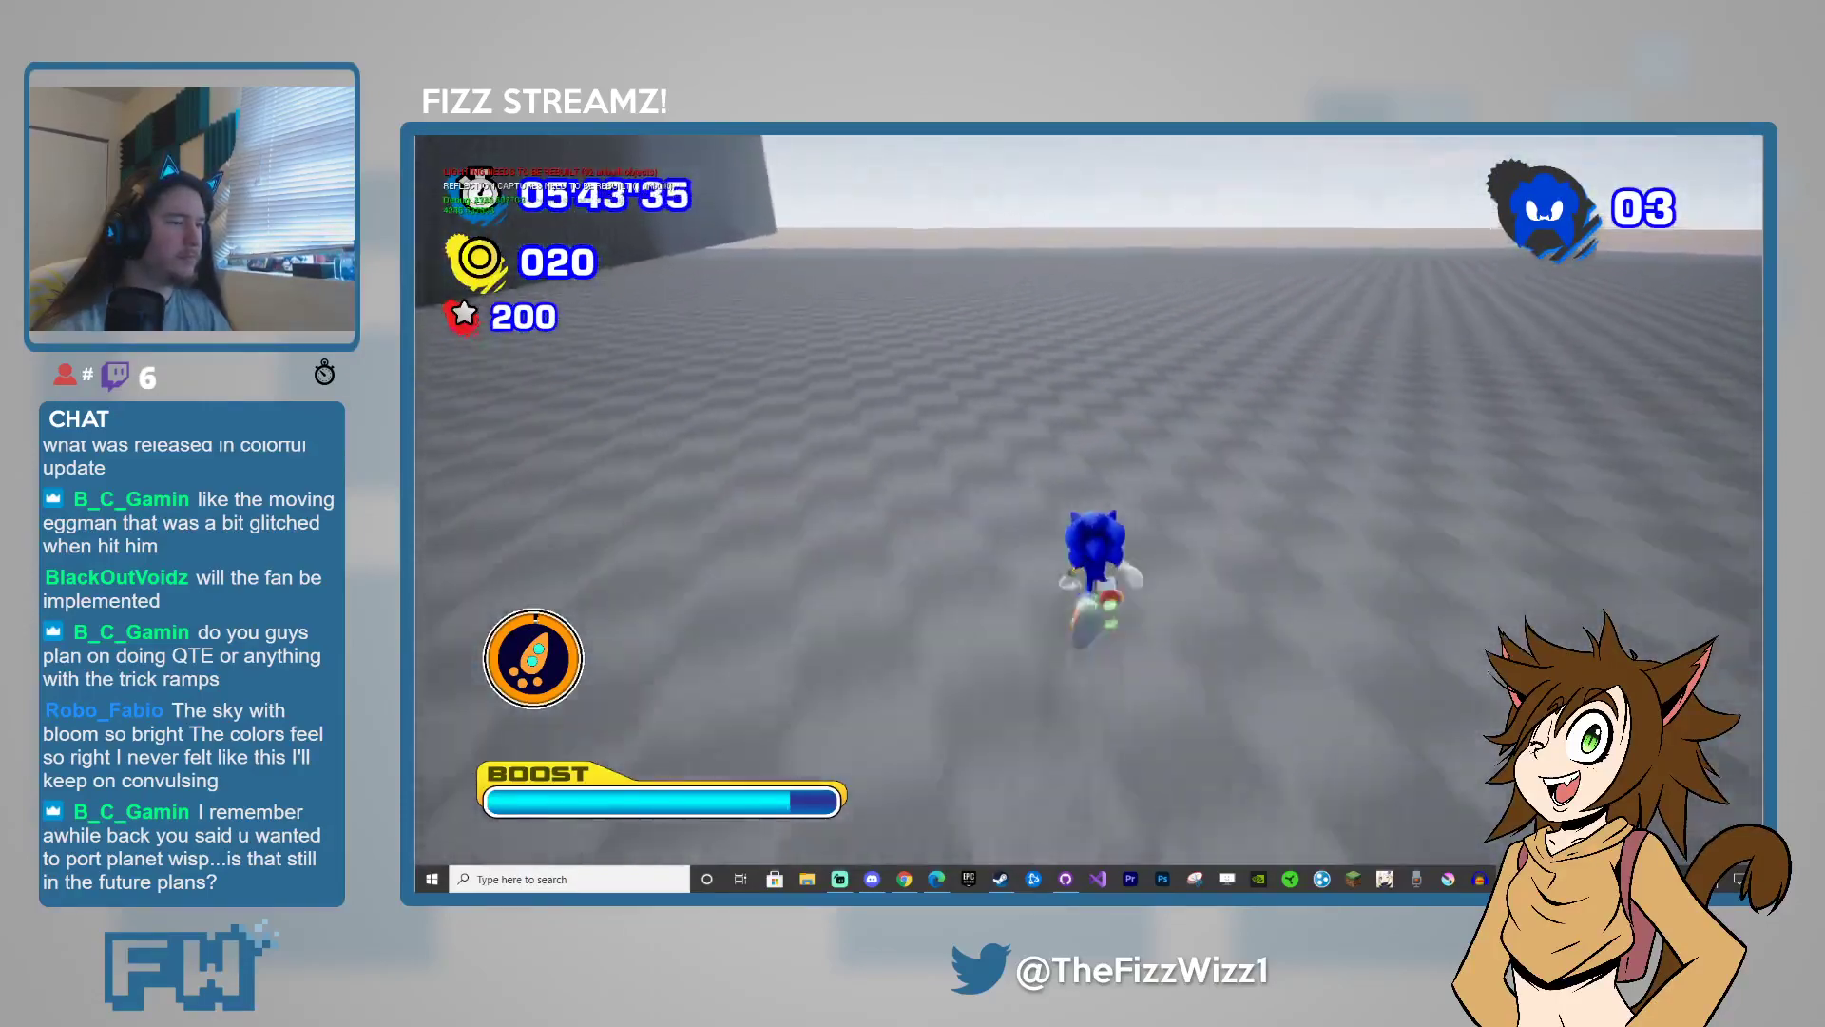
- Run Sonic alongside the dark wall and jump him out onto the sunlit floor
{"action": "key", "text": "w"}
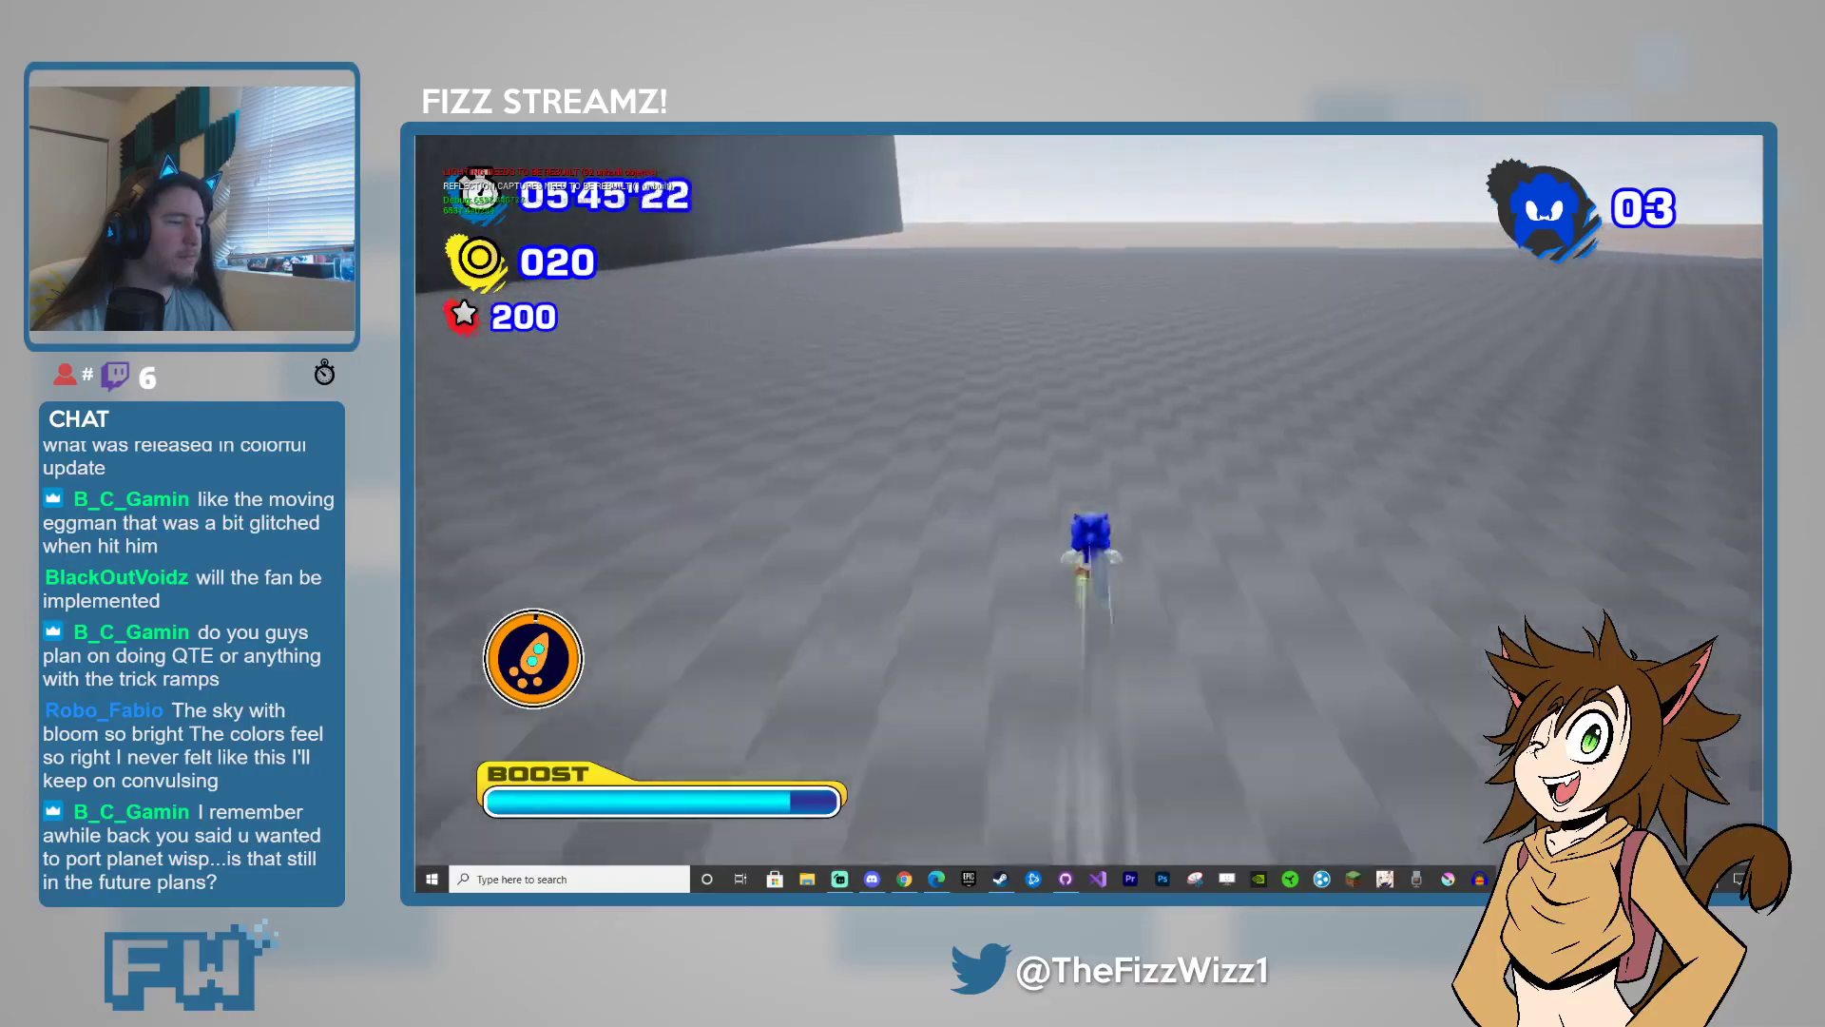
{"action": "key", "text": "w"}
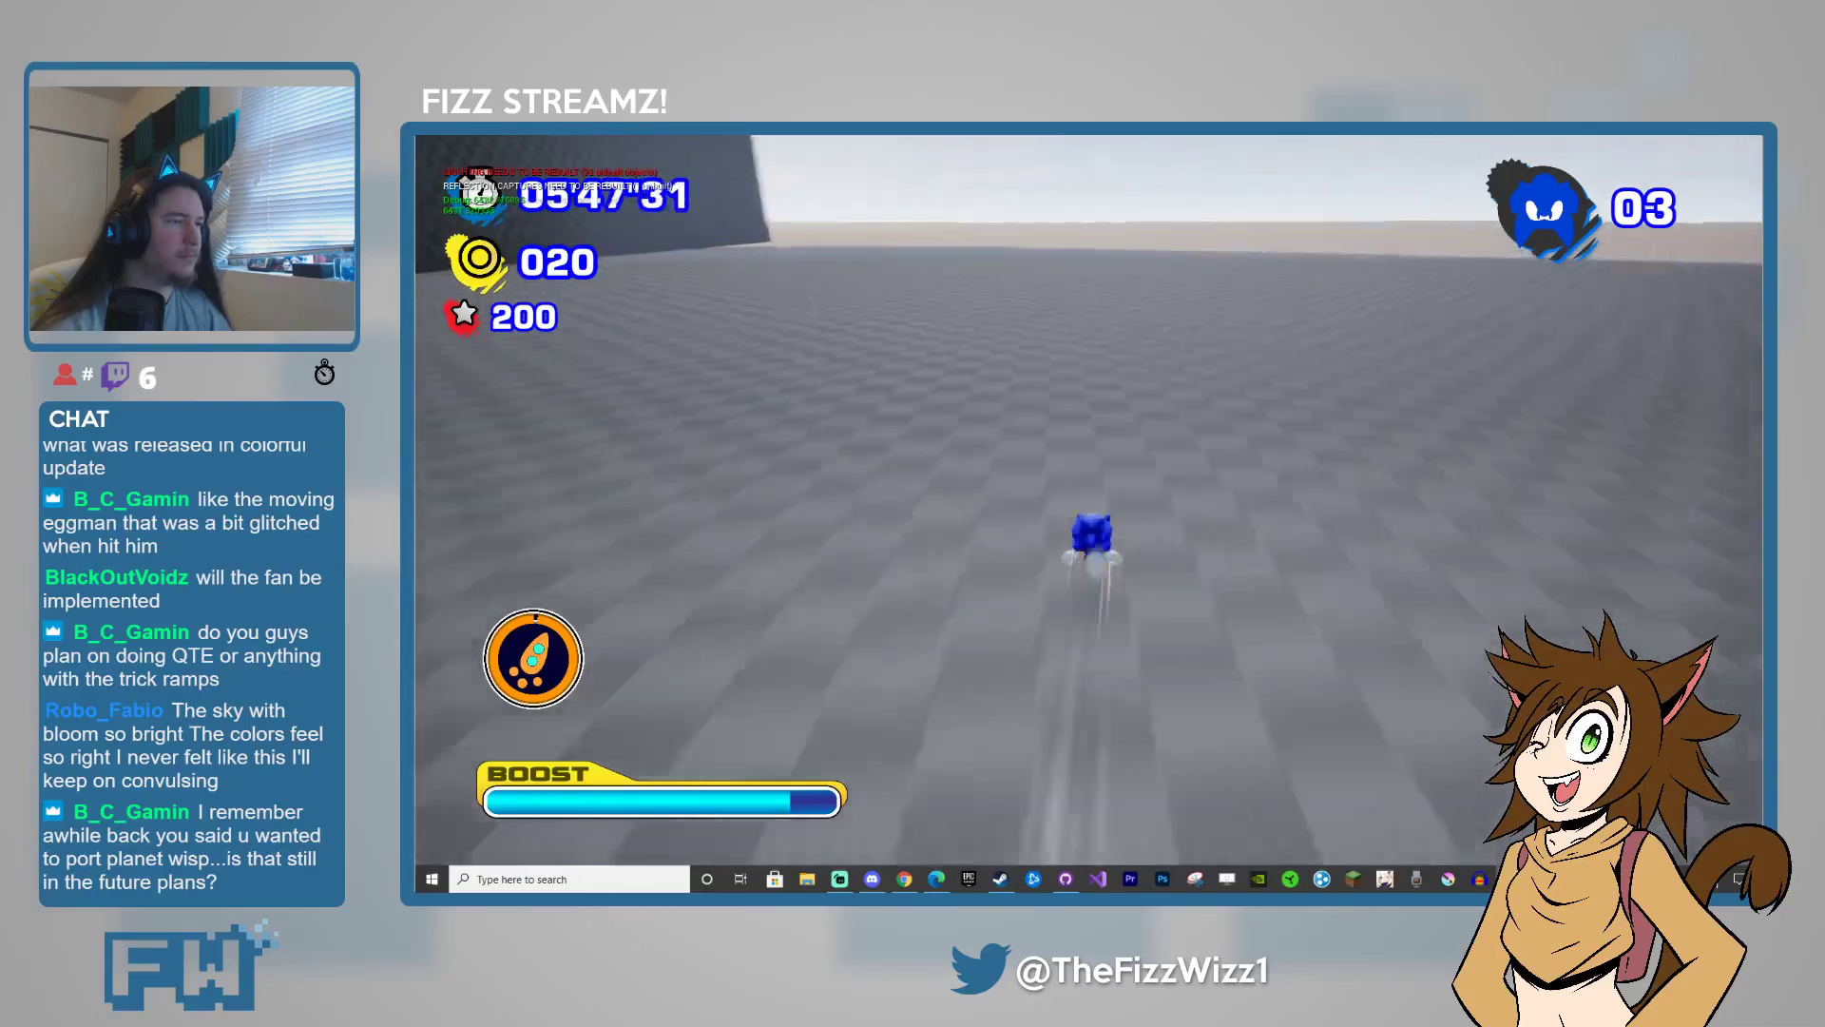
{"action": "key", "text": "space"}
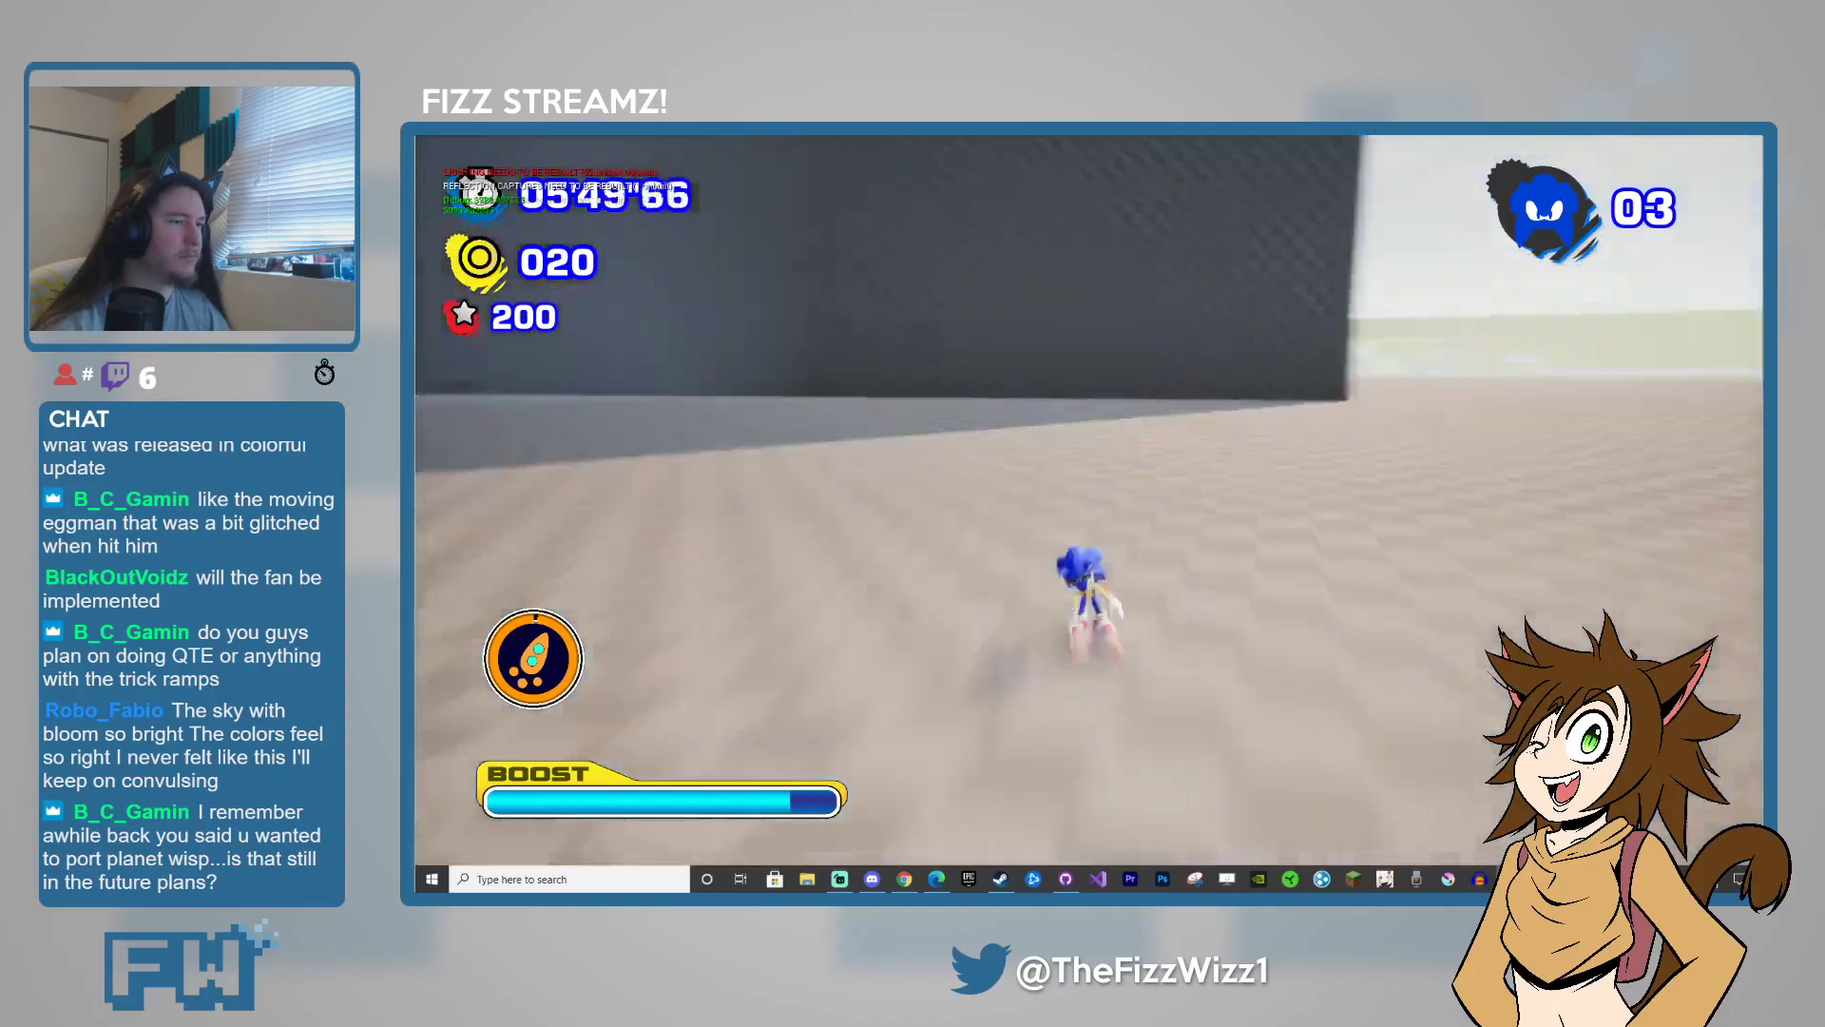
{"action": "key", "text": "space"}
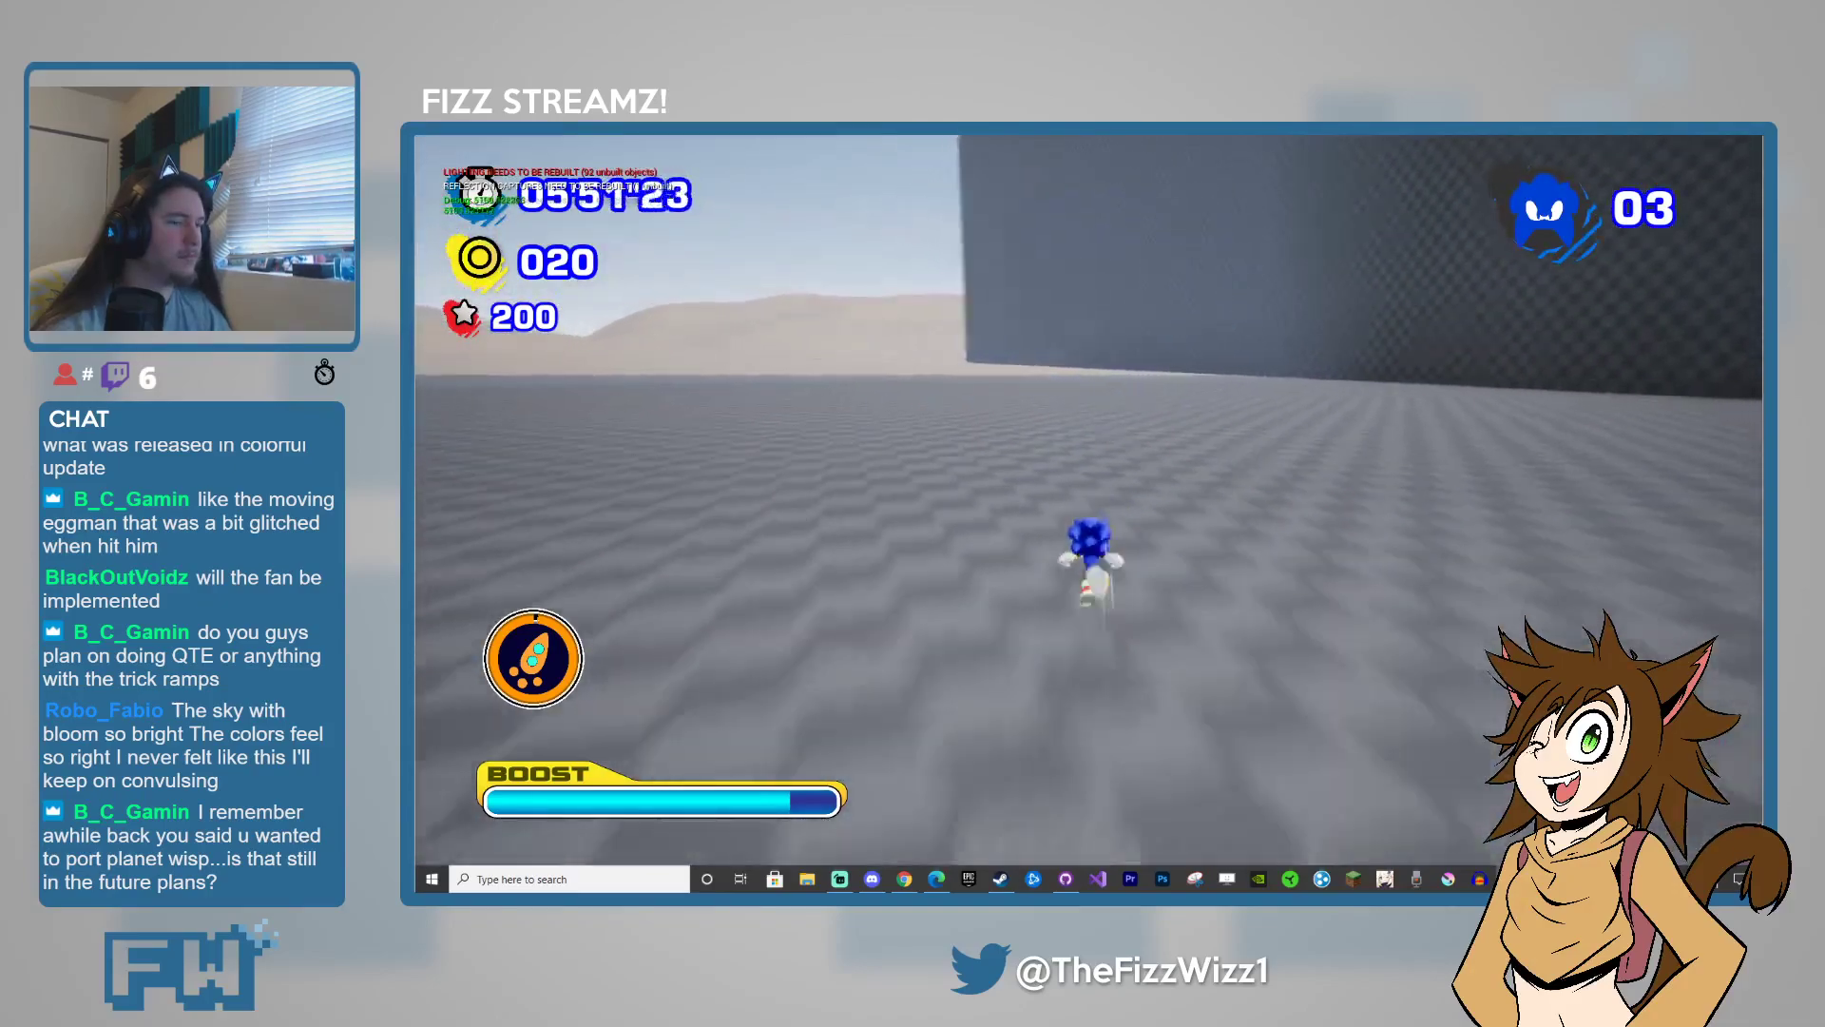
- Run Sonic over the shaded floor facing the distant dunes, then veer him aside and jump onto the sunlit ground
{"action": "key", "text": "w"}
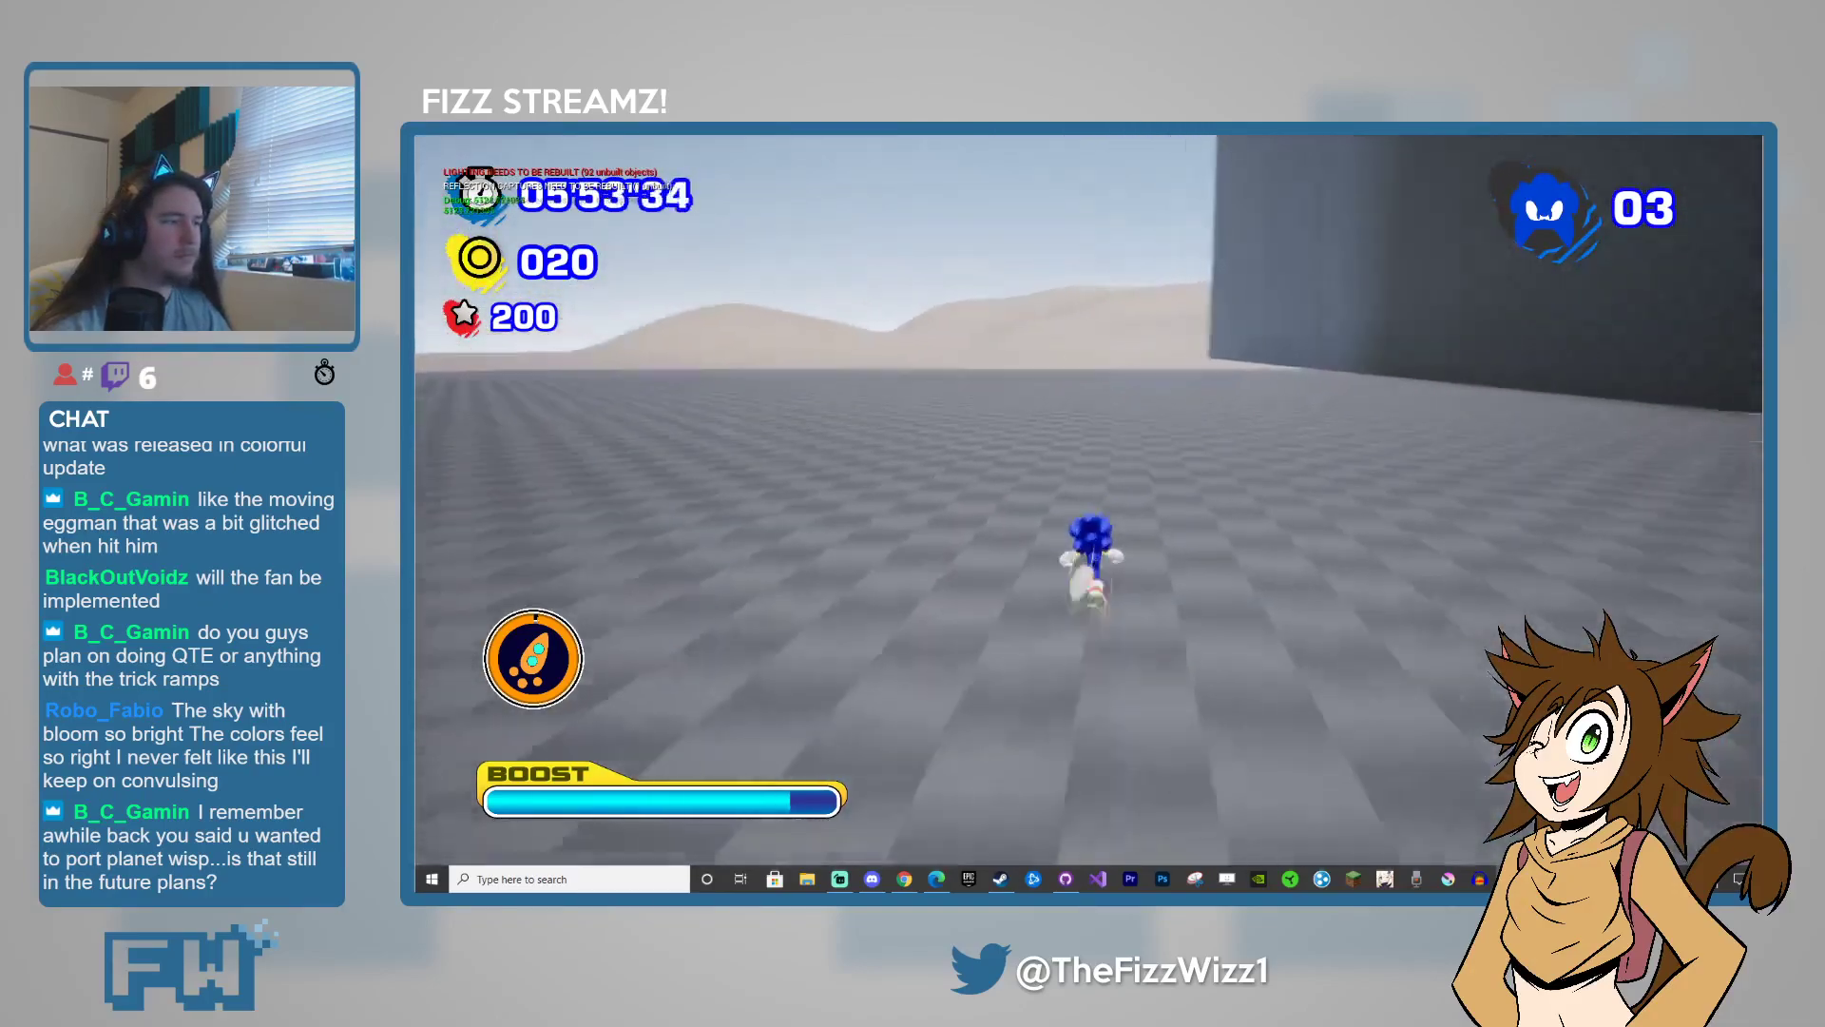
{"action": "key", "text": "w"}
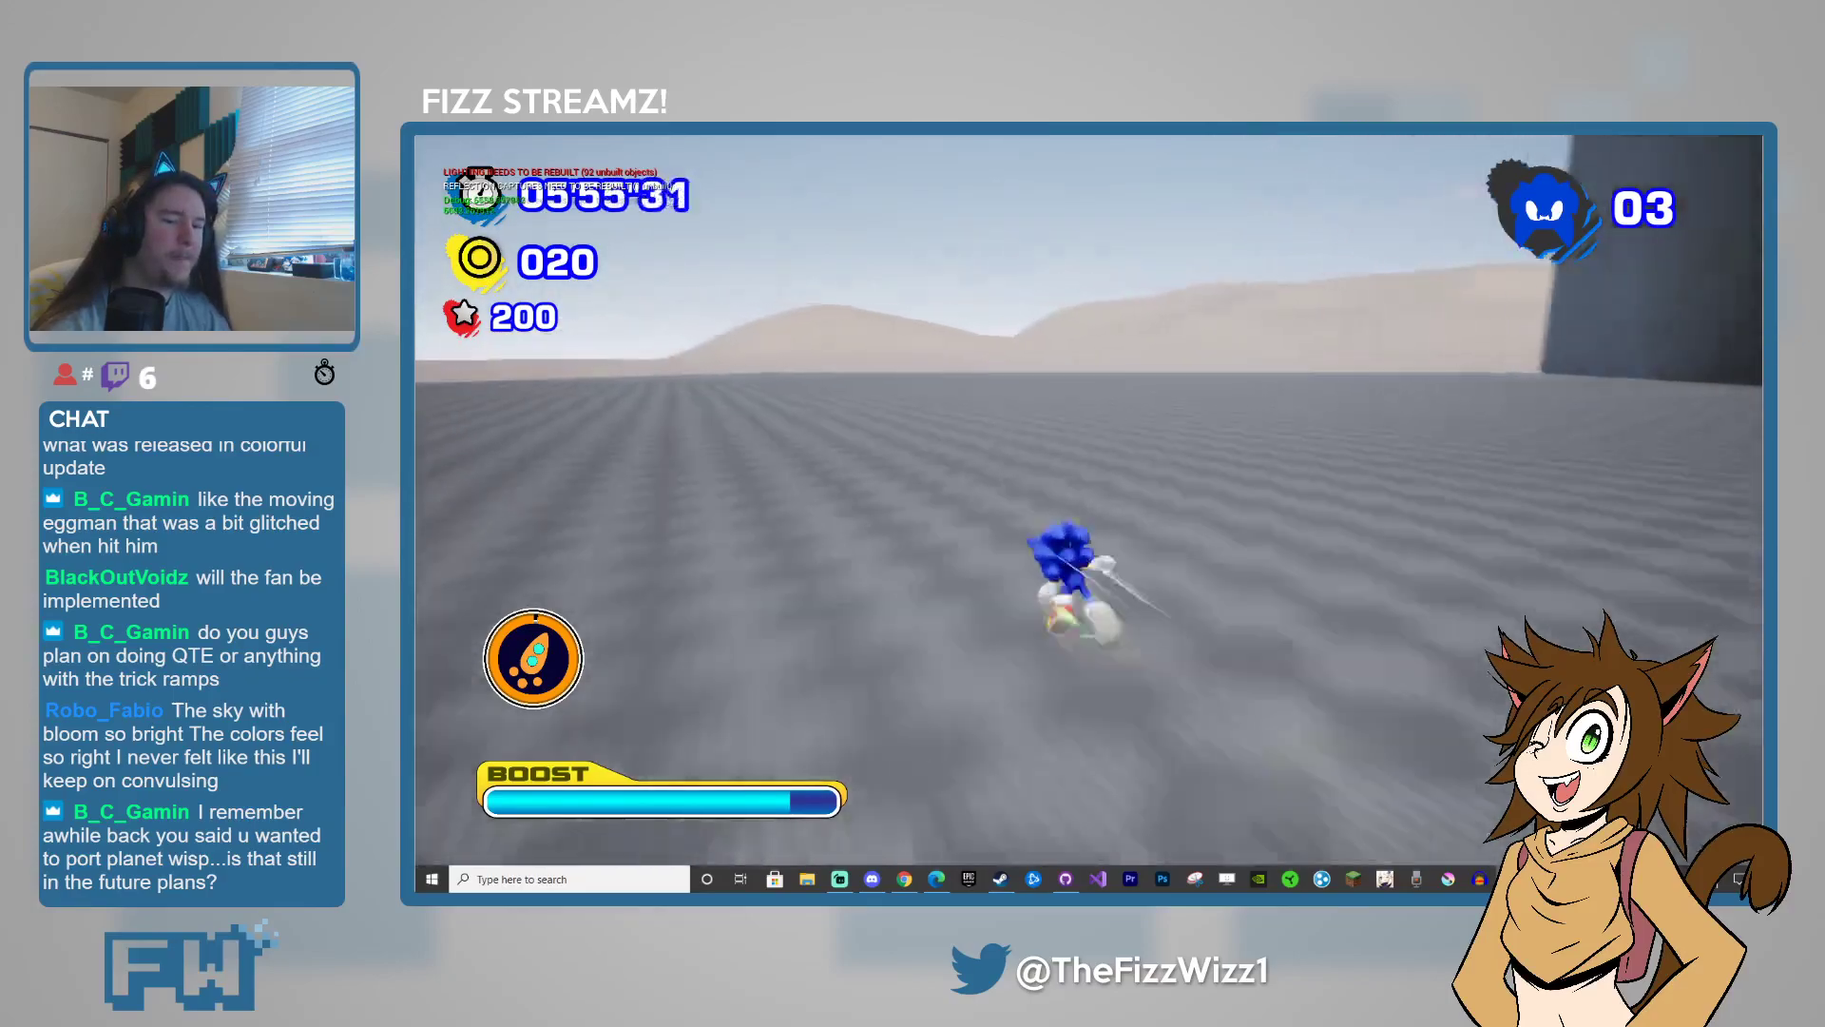
{"action": "key", "text": "a"}
{"action": "key", "text": "w"}
{"action": "key", "text": "space"}
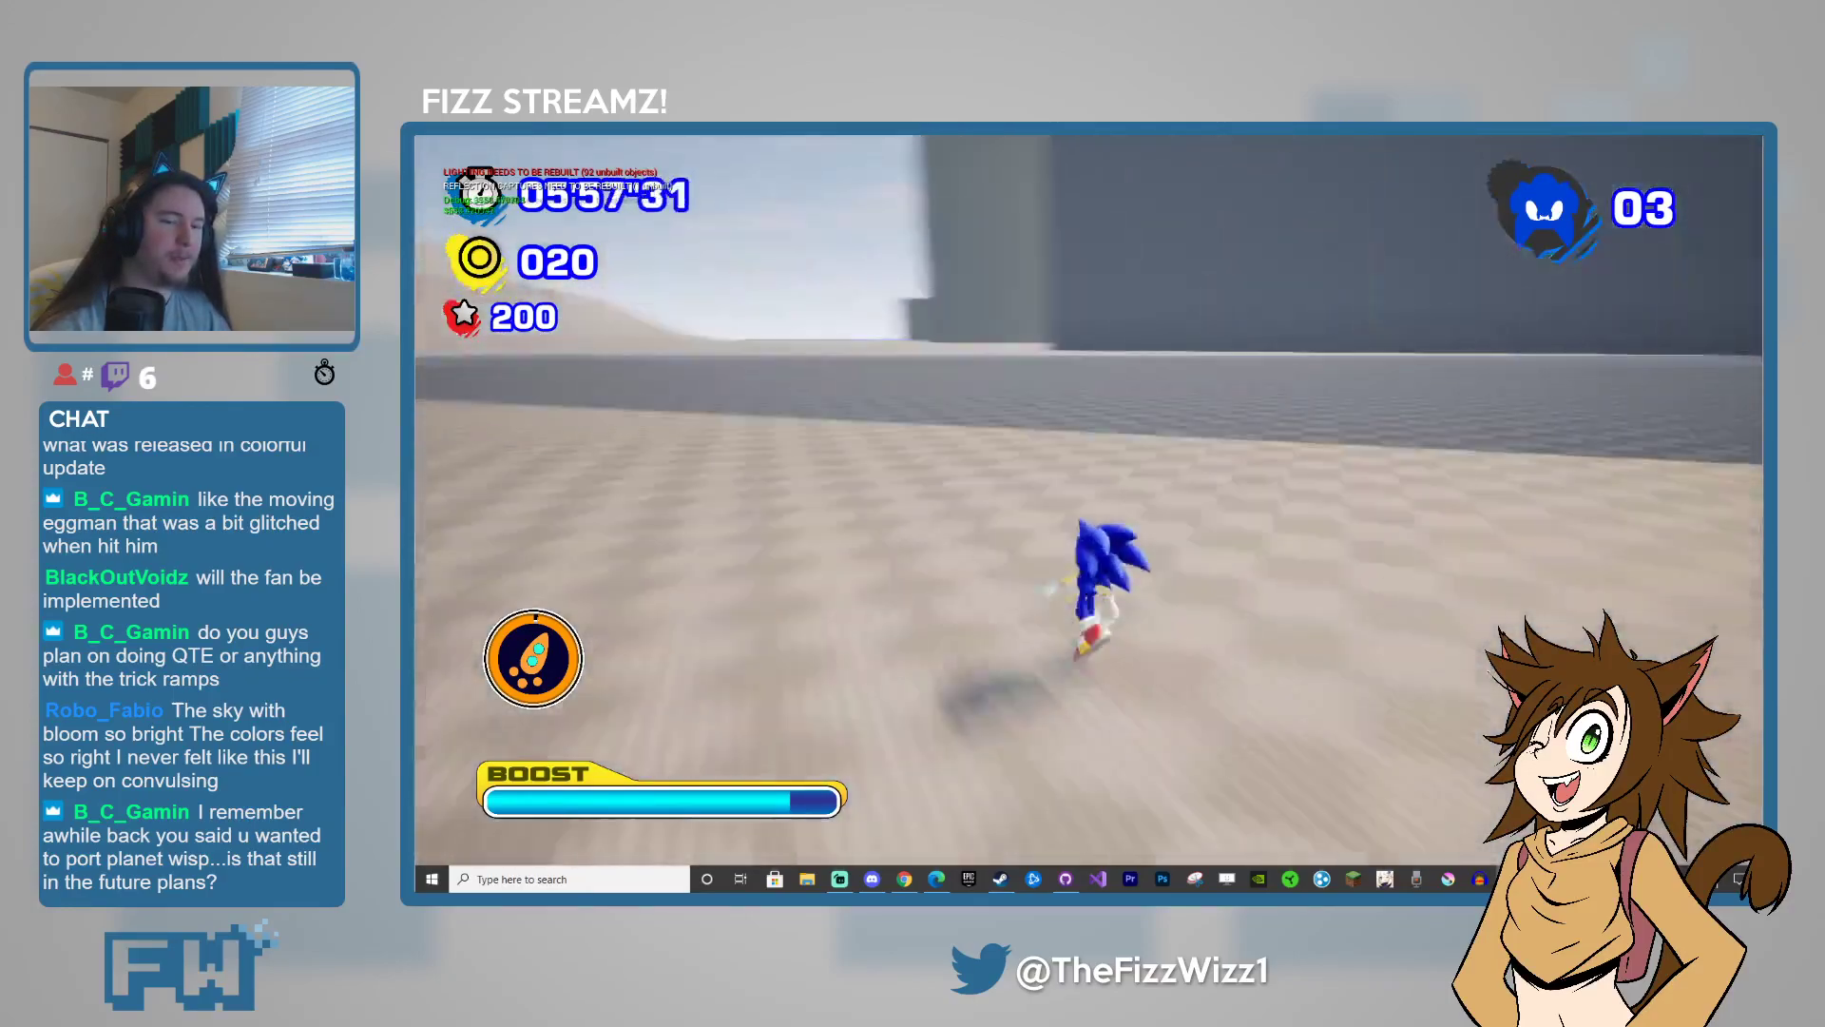
- Return Sonic to the shaded floor, run him toward the end of the dark wall and jump past its corner
{"action": "key", "text": "space"}
{"action": "key", "text": "w"}
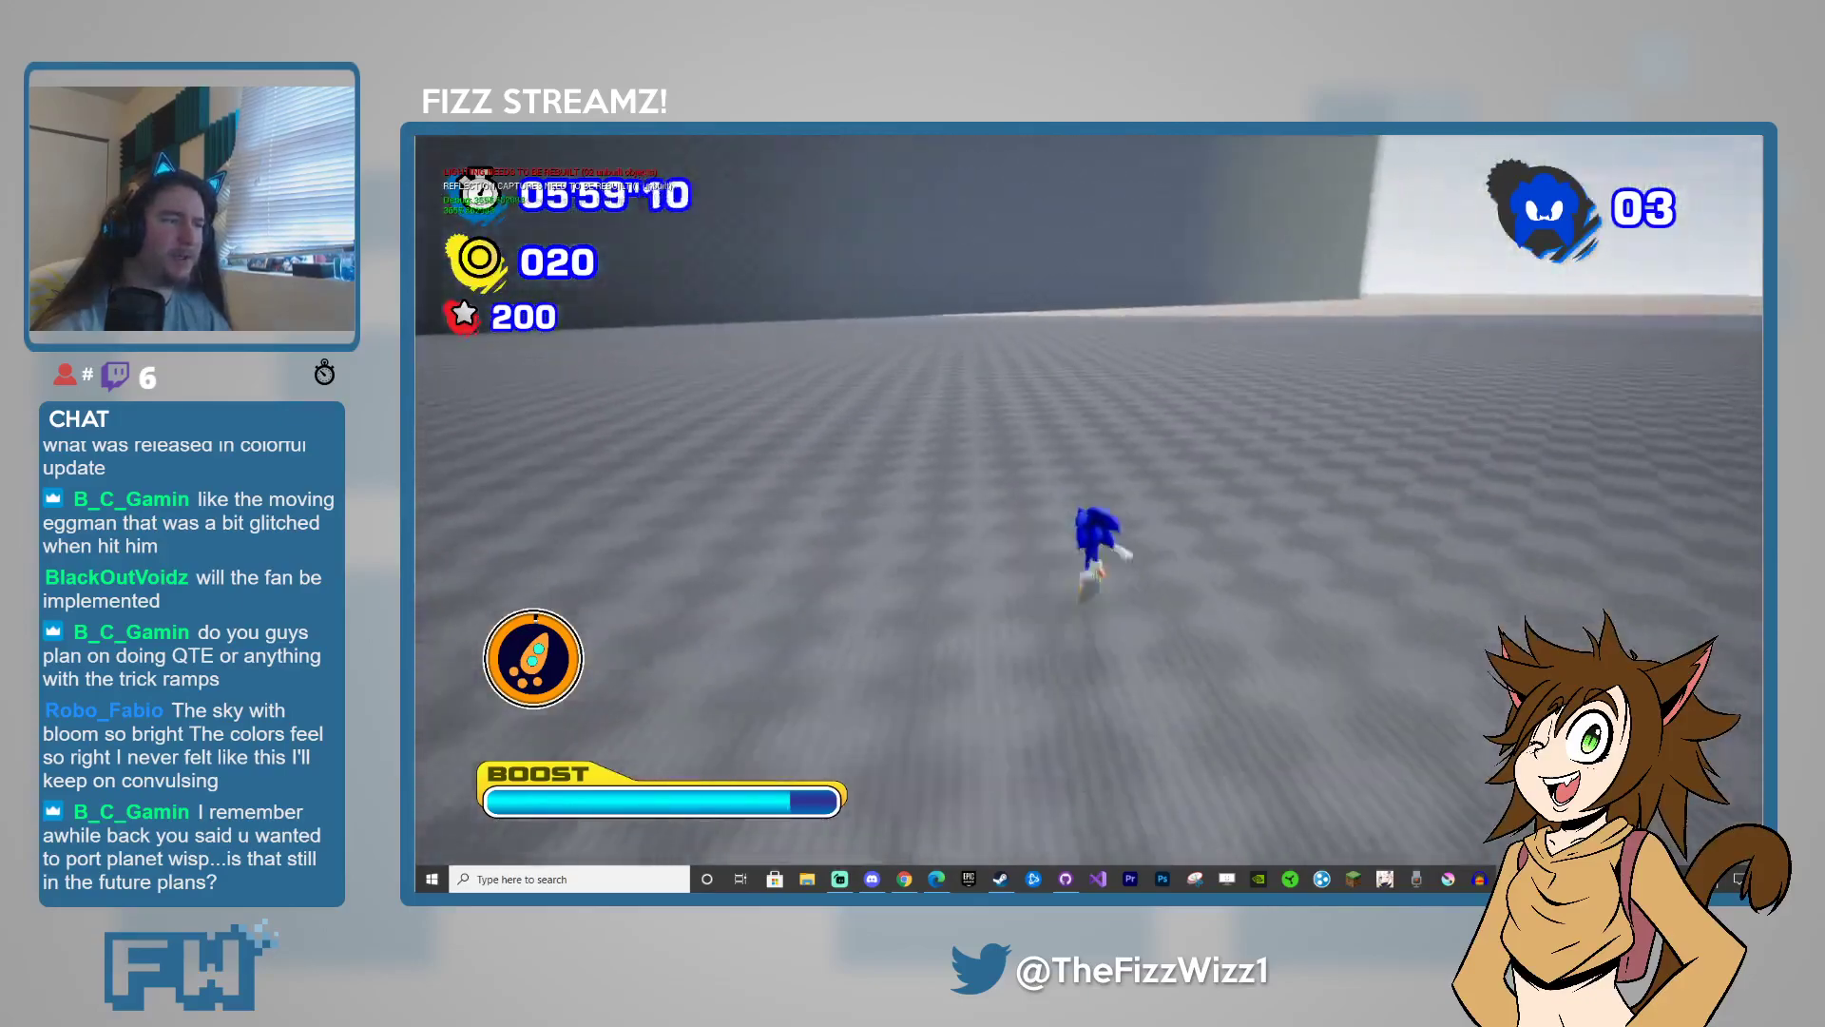
{"action": "key", "text": "w"}
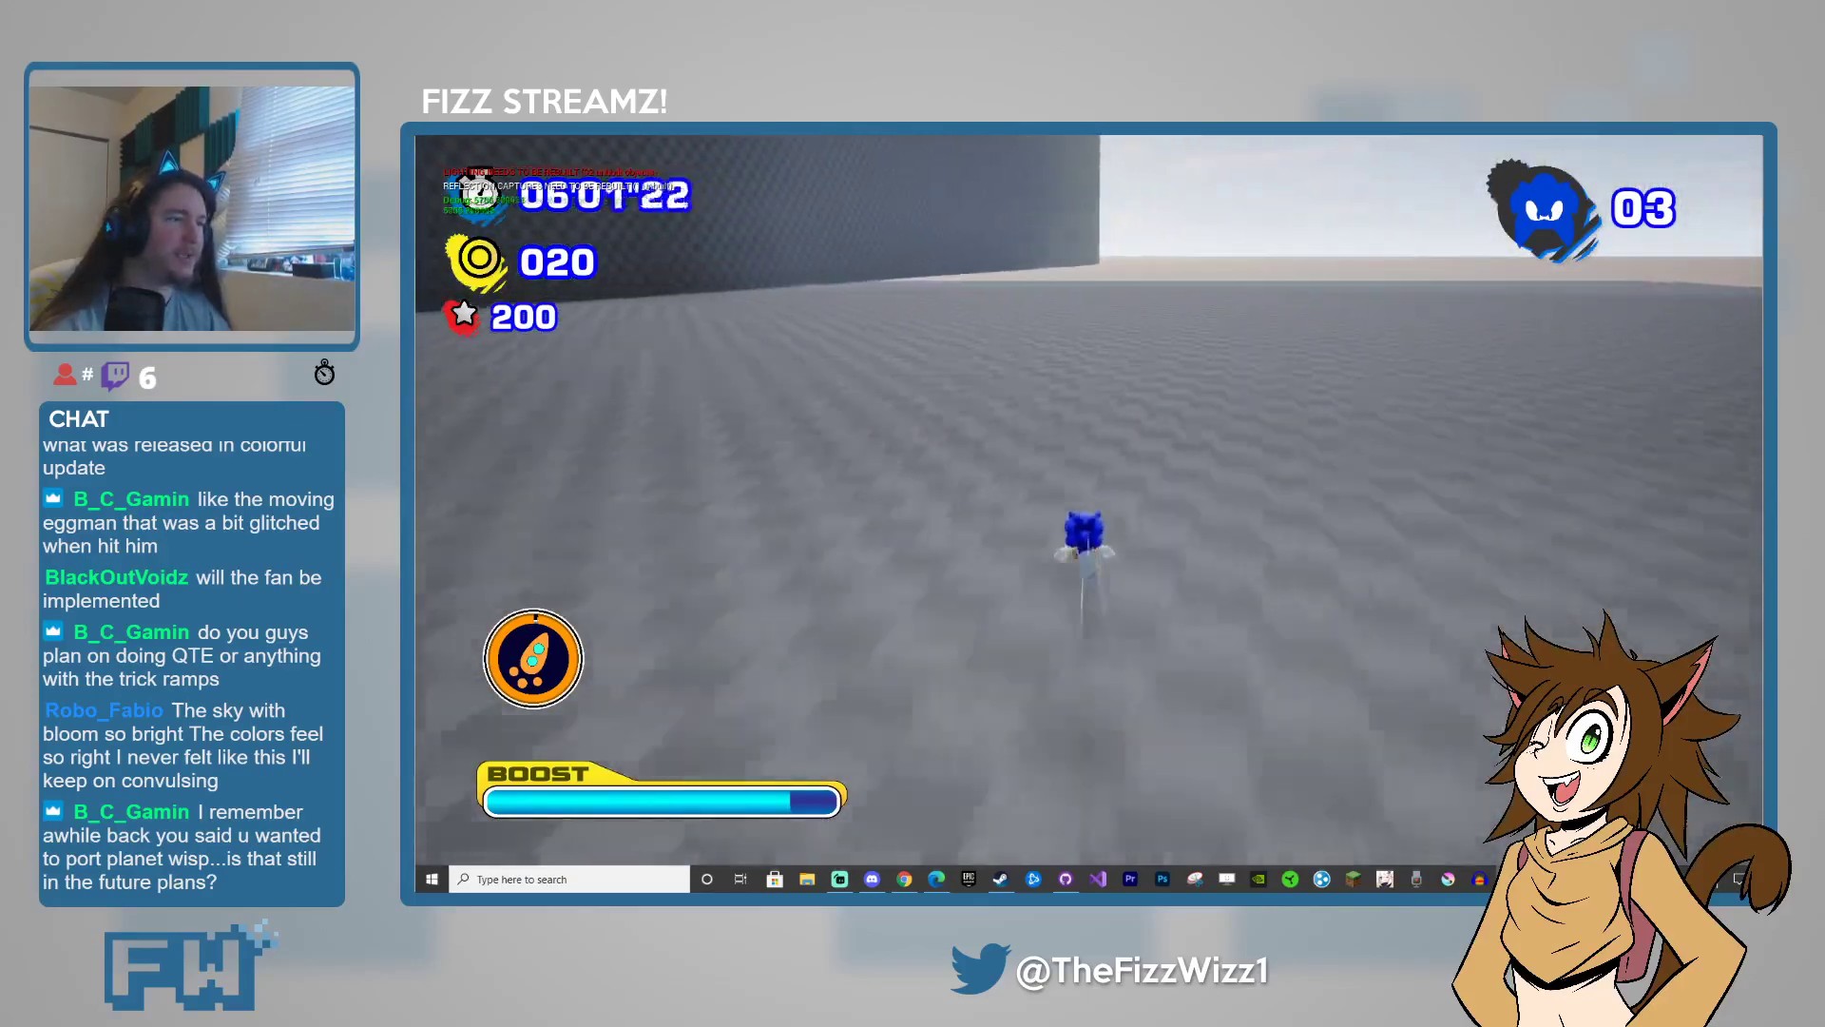
{"action": "key", "text": "w"}
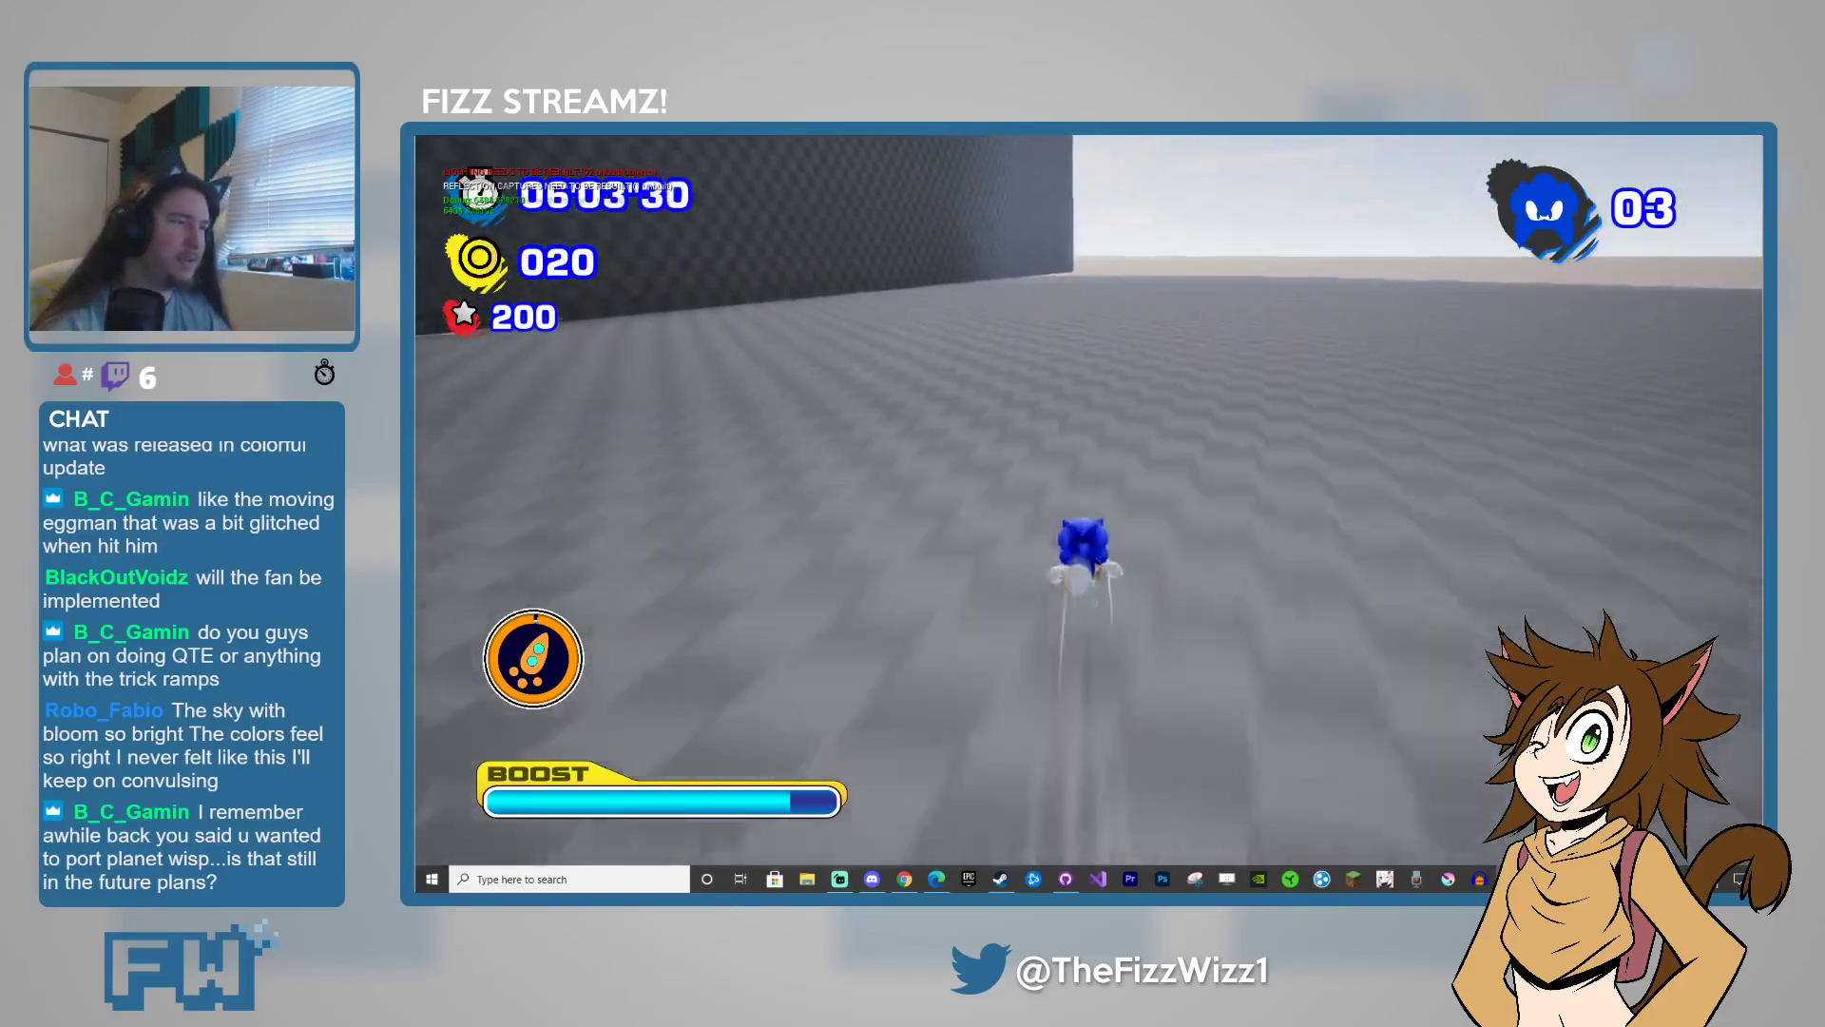
{"action": "key", "text": "w"}
{"action": "key", "text": "space"}
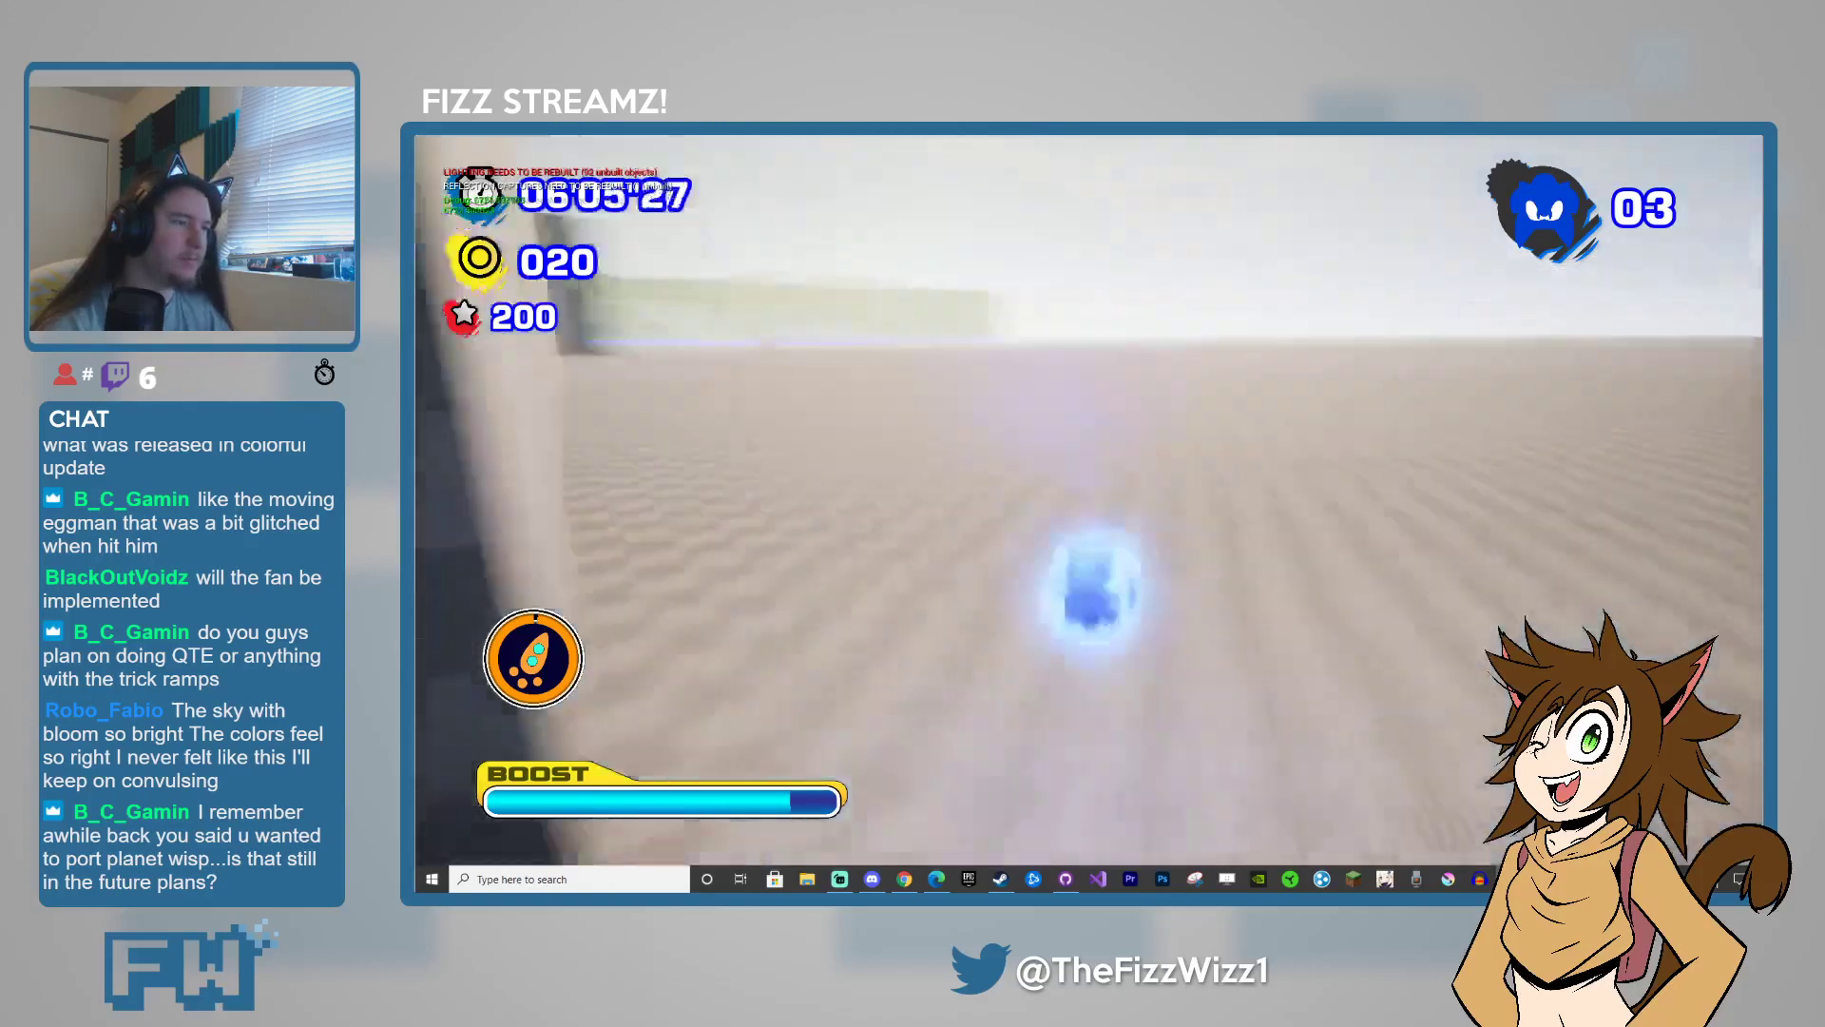
- Run Sonic across the sunlit floor to the brick loop and jump him toward the shaded ground beside it
{"action": "key", "text": "w"}
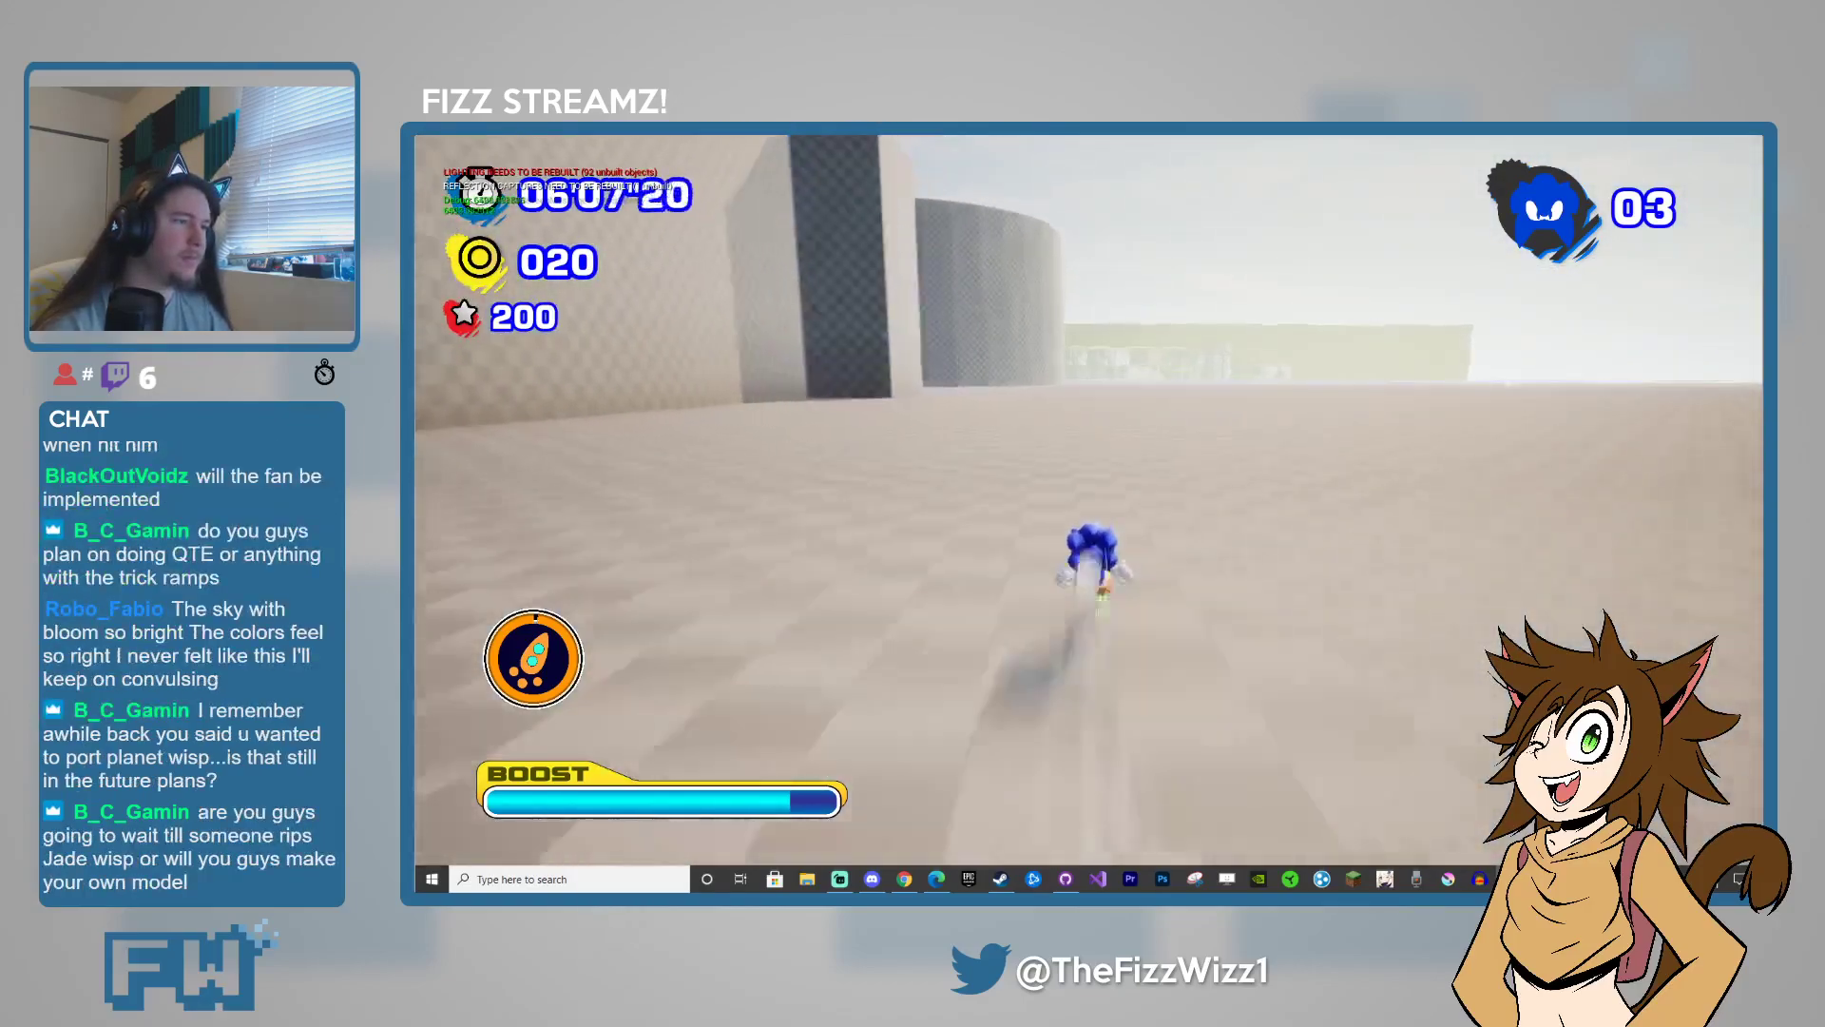
{"action": "key", "text": "space"}
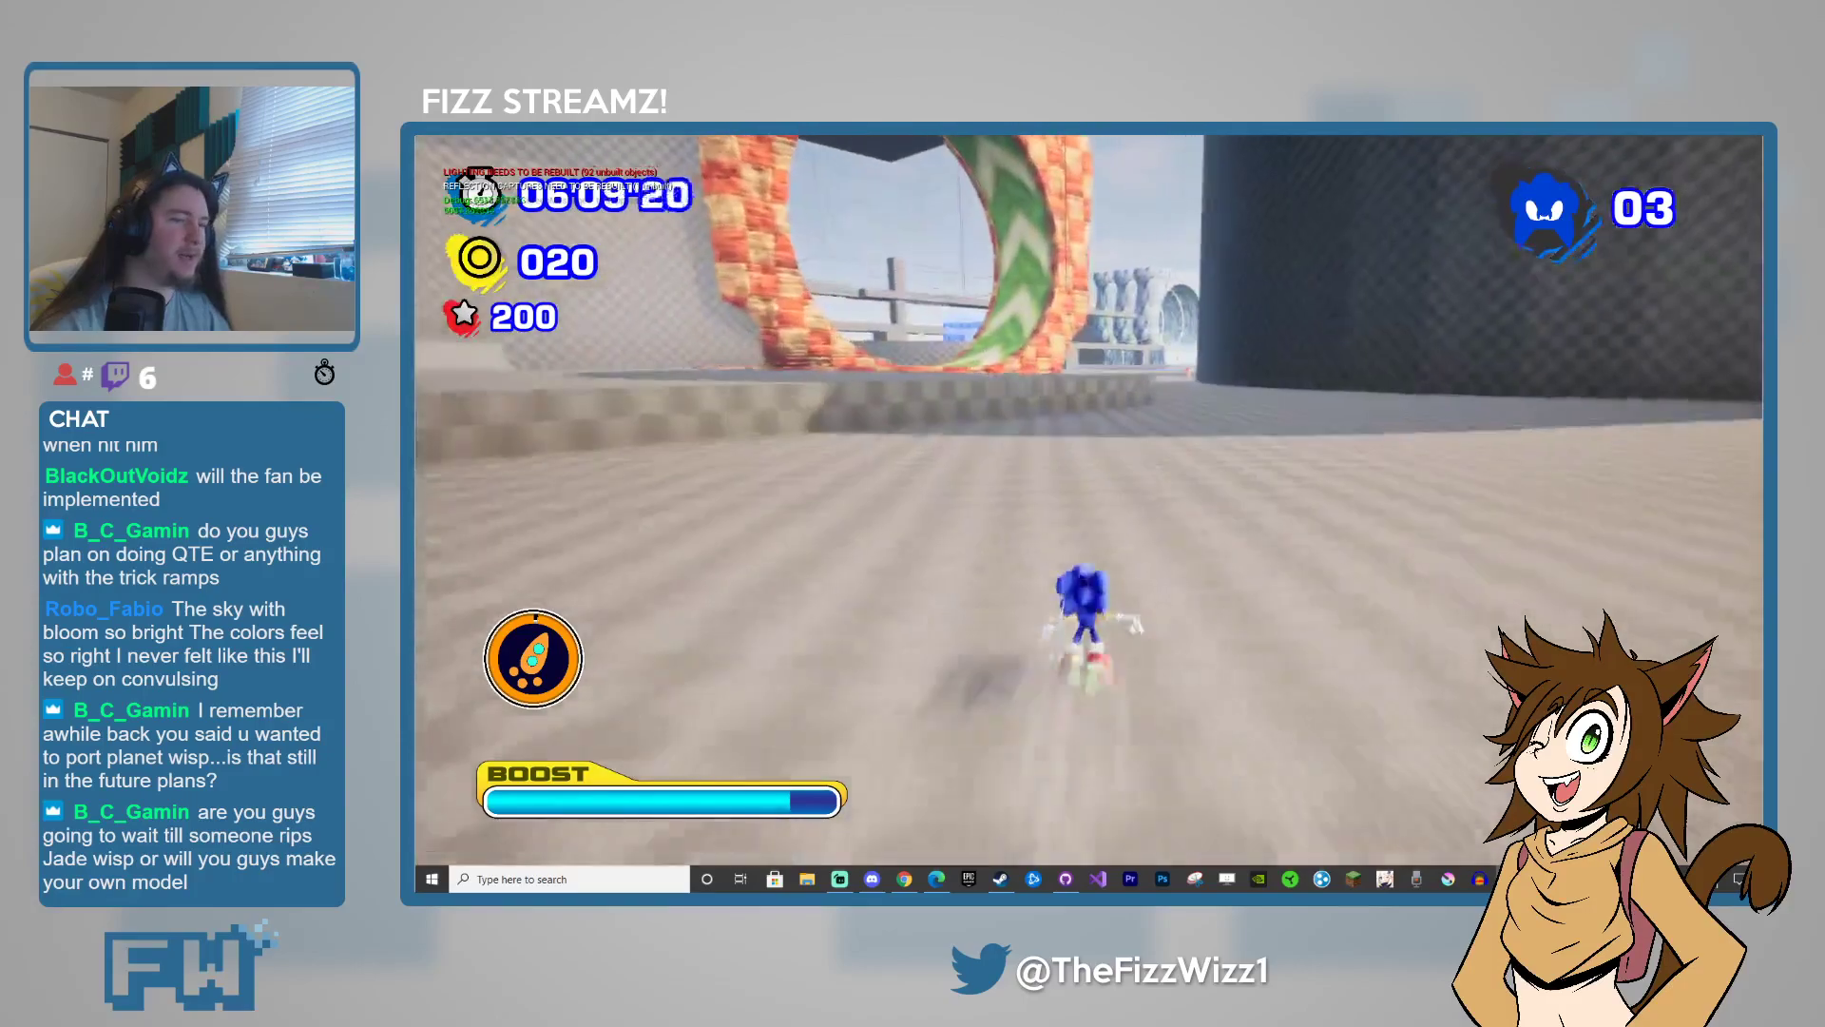
{"action": "key", "text": "space"}
{"action": "key", "text": "w"}
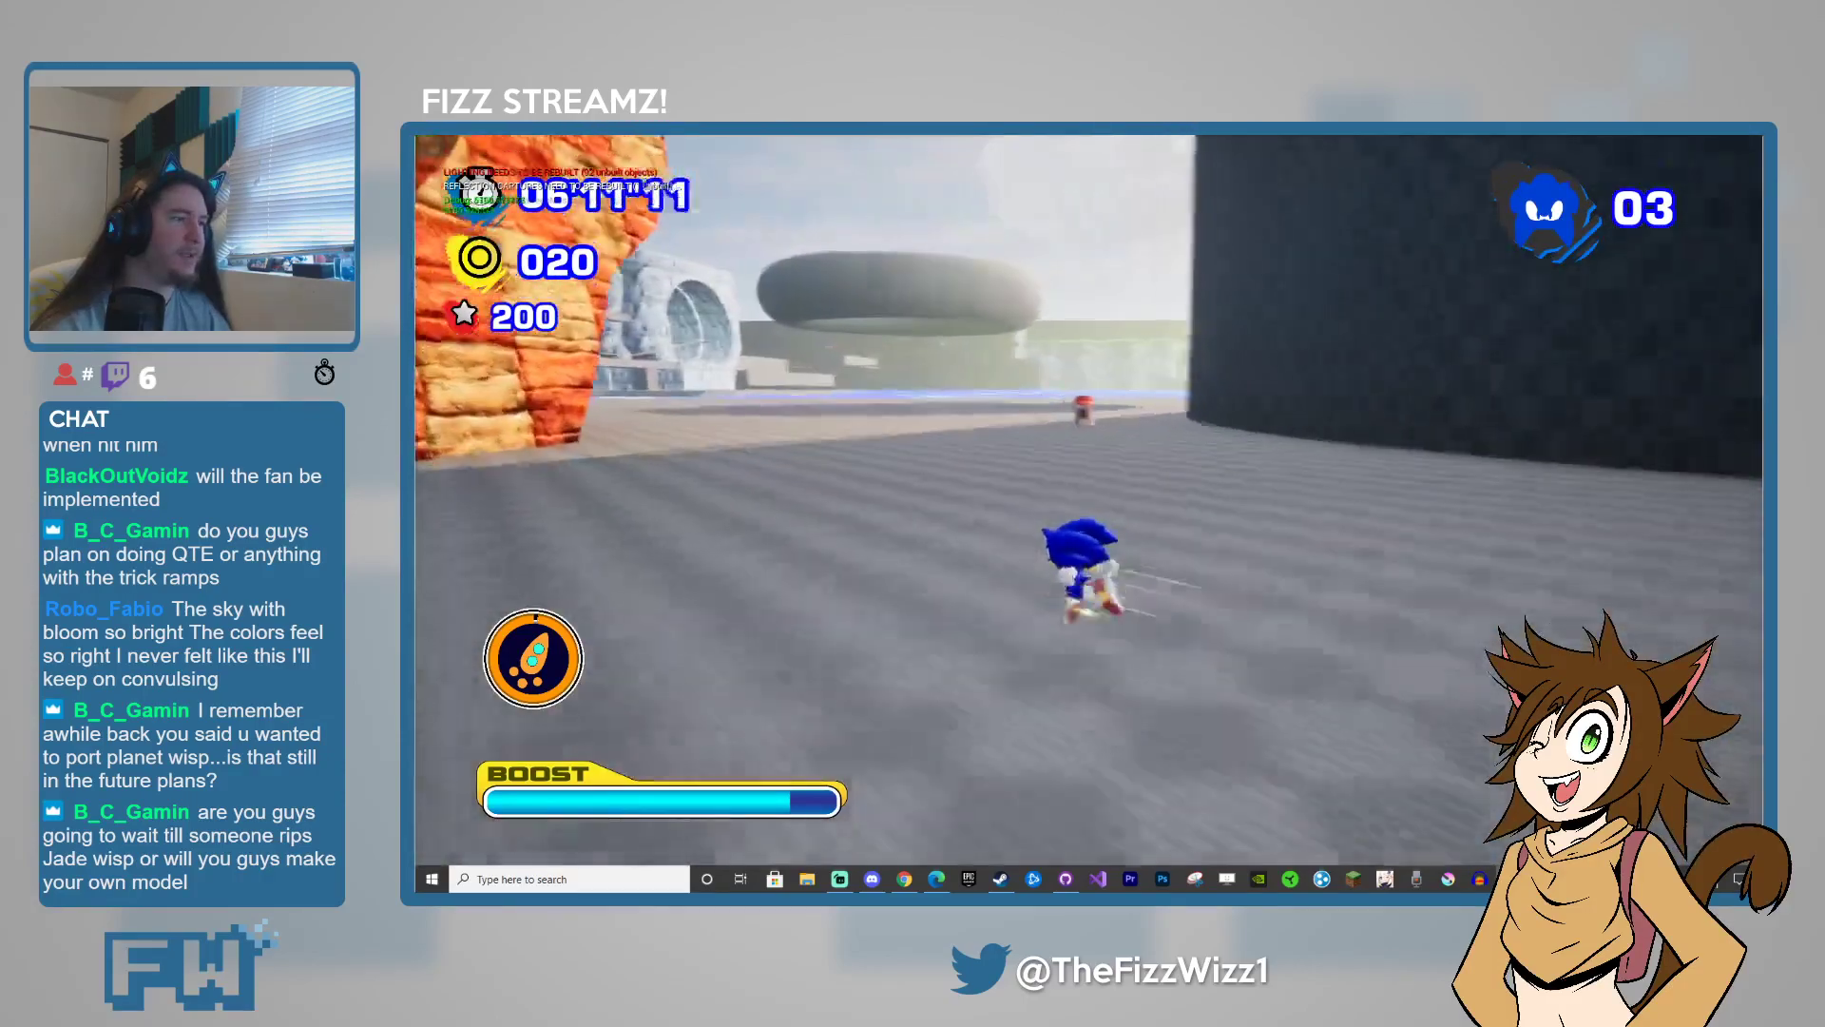
- Run Sonic past the brick loop toward the water's edge and turn him back to the pale walls
{"action": "key", "text": "w"}
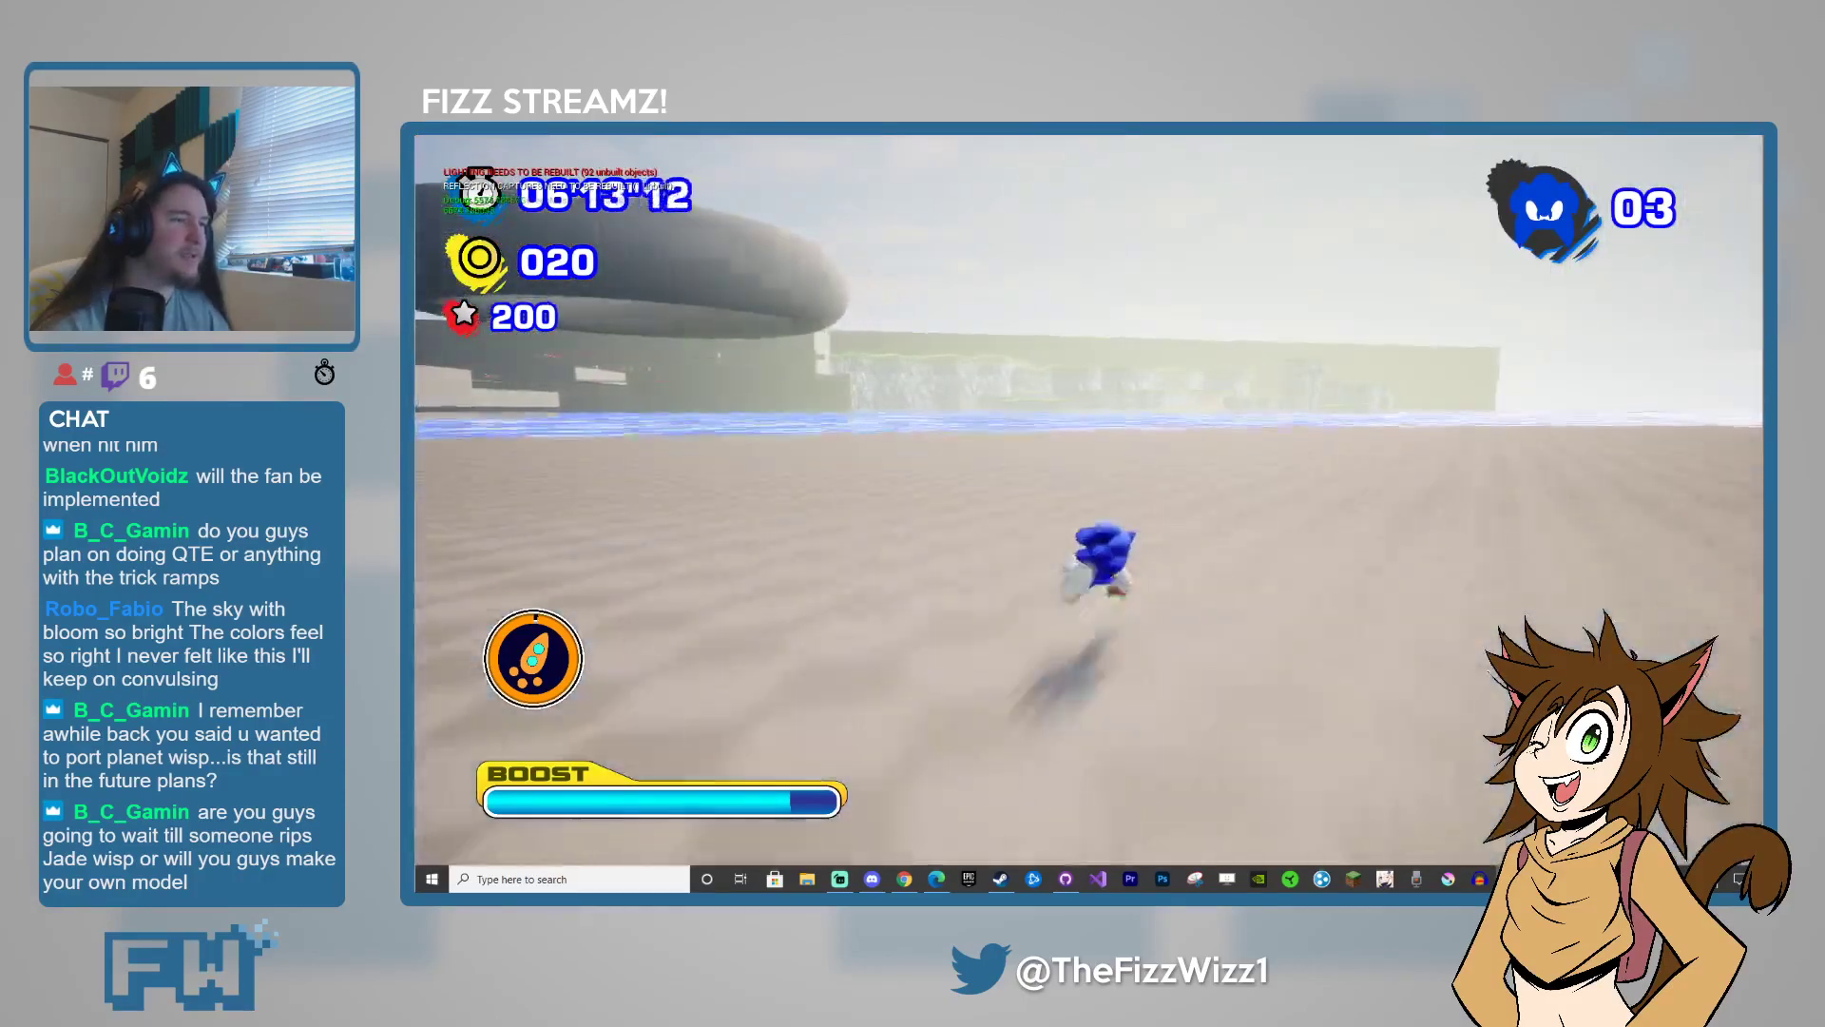
{"action": "key", "text": "w"}
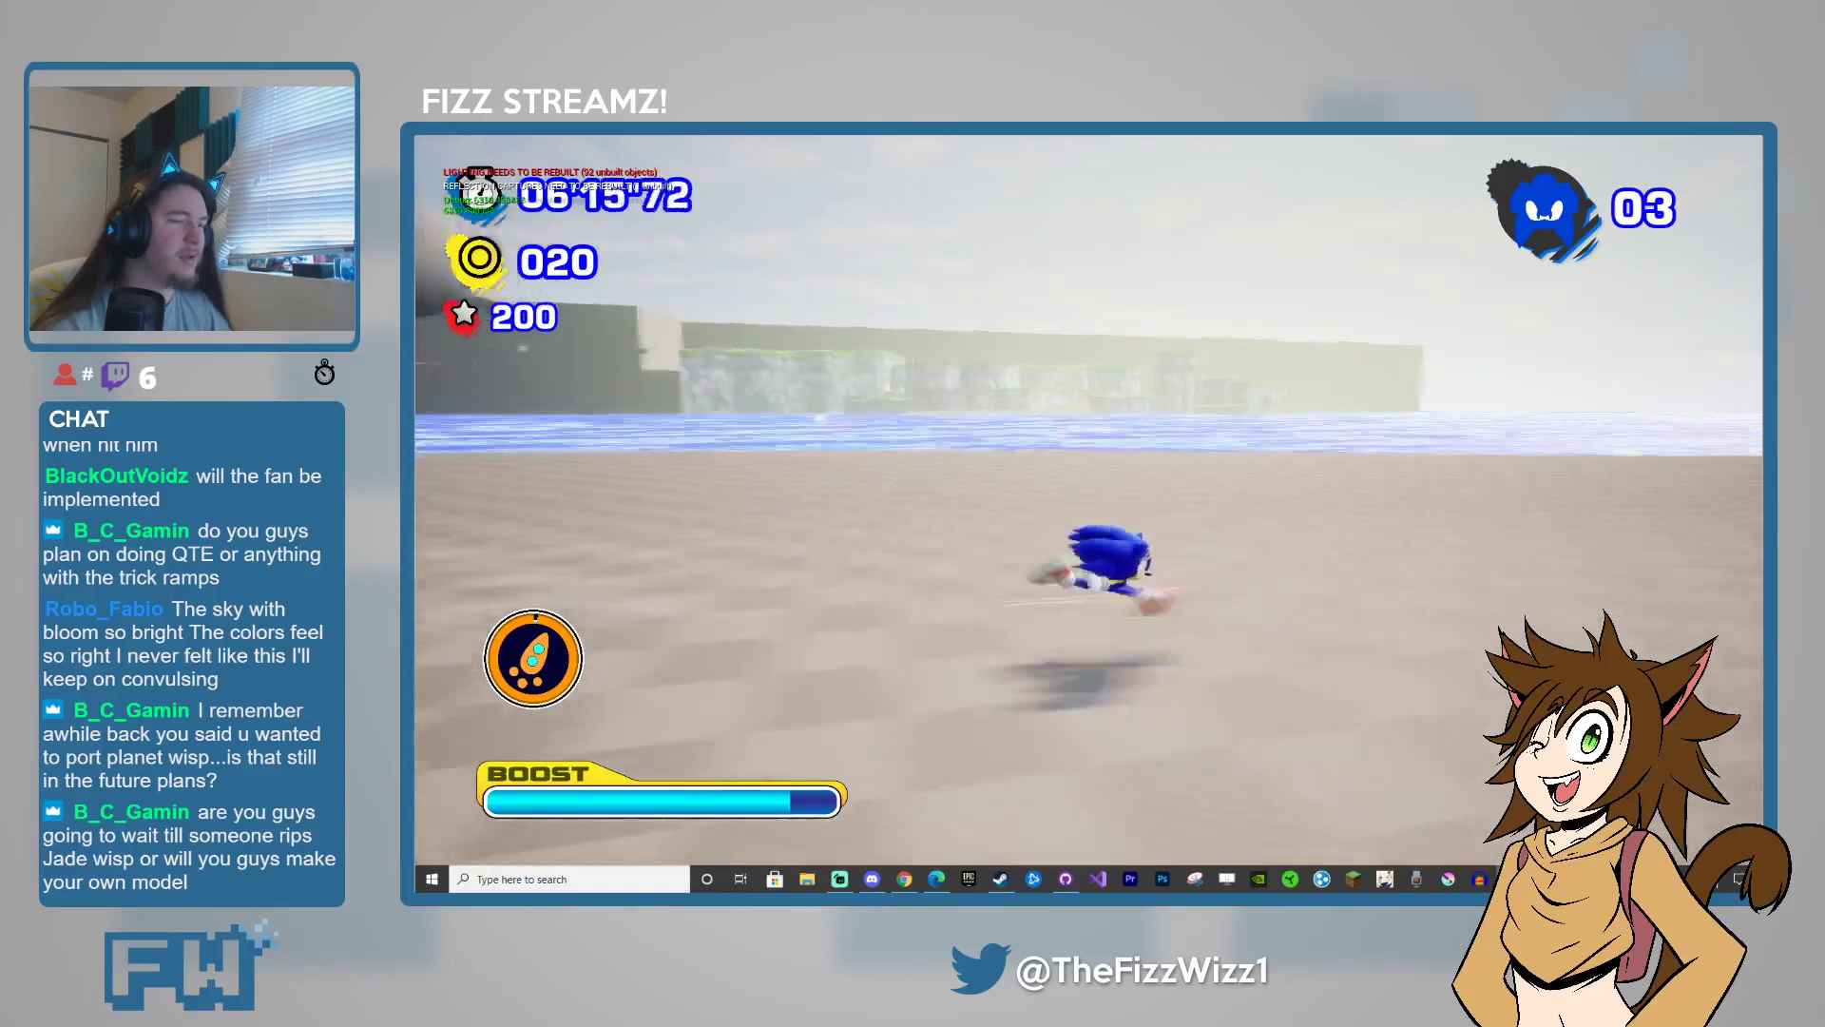
{"action": "key", "text": "w"}
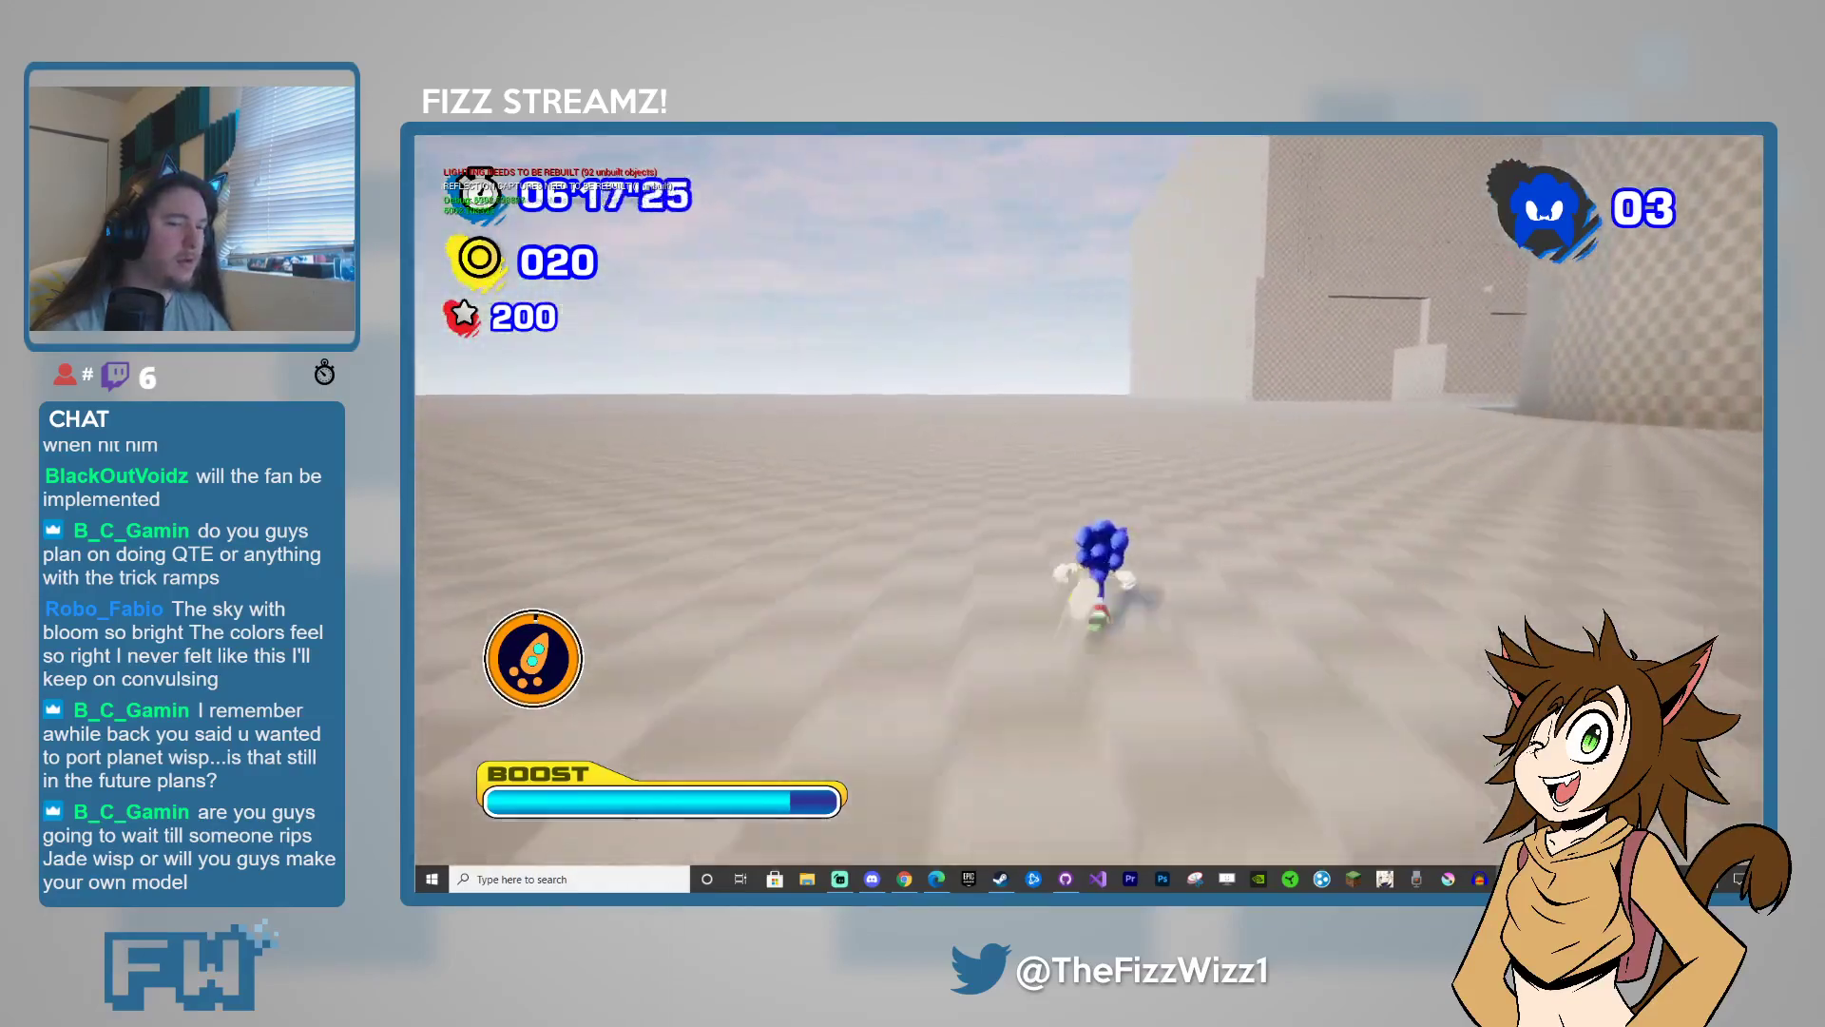
- Run Sonic along the pale checkered wall and perform a spinning jump on the way back to the shaded floor
{"action": "key", "text": "w"}
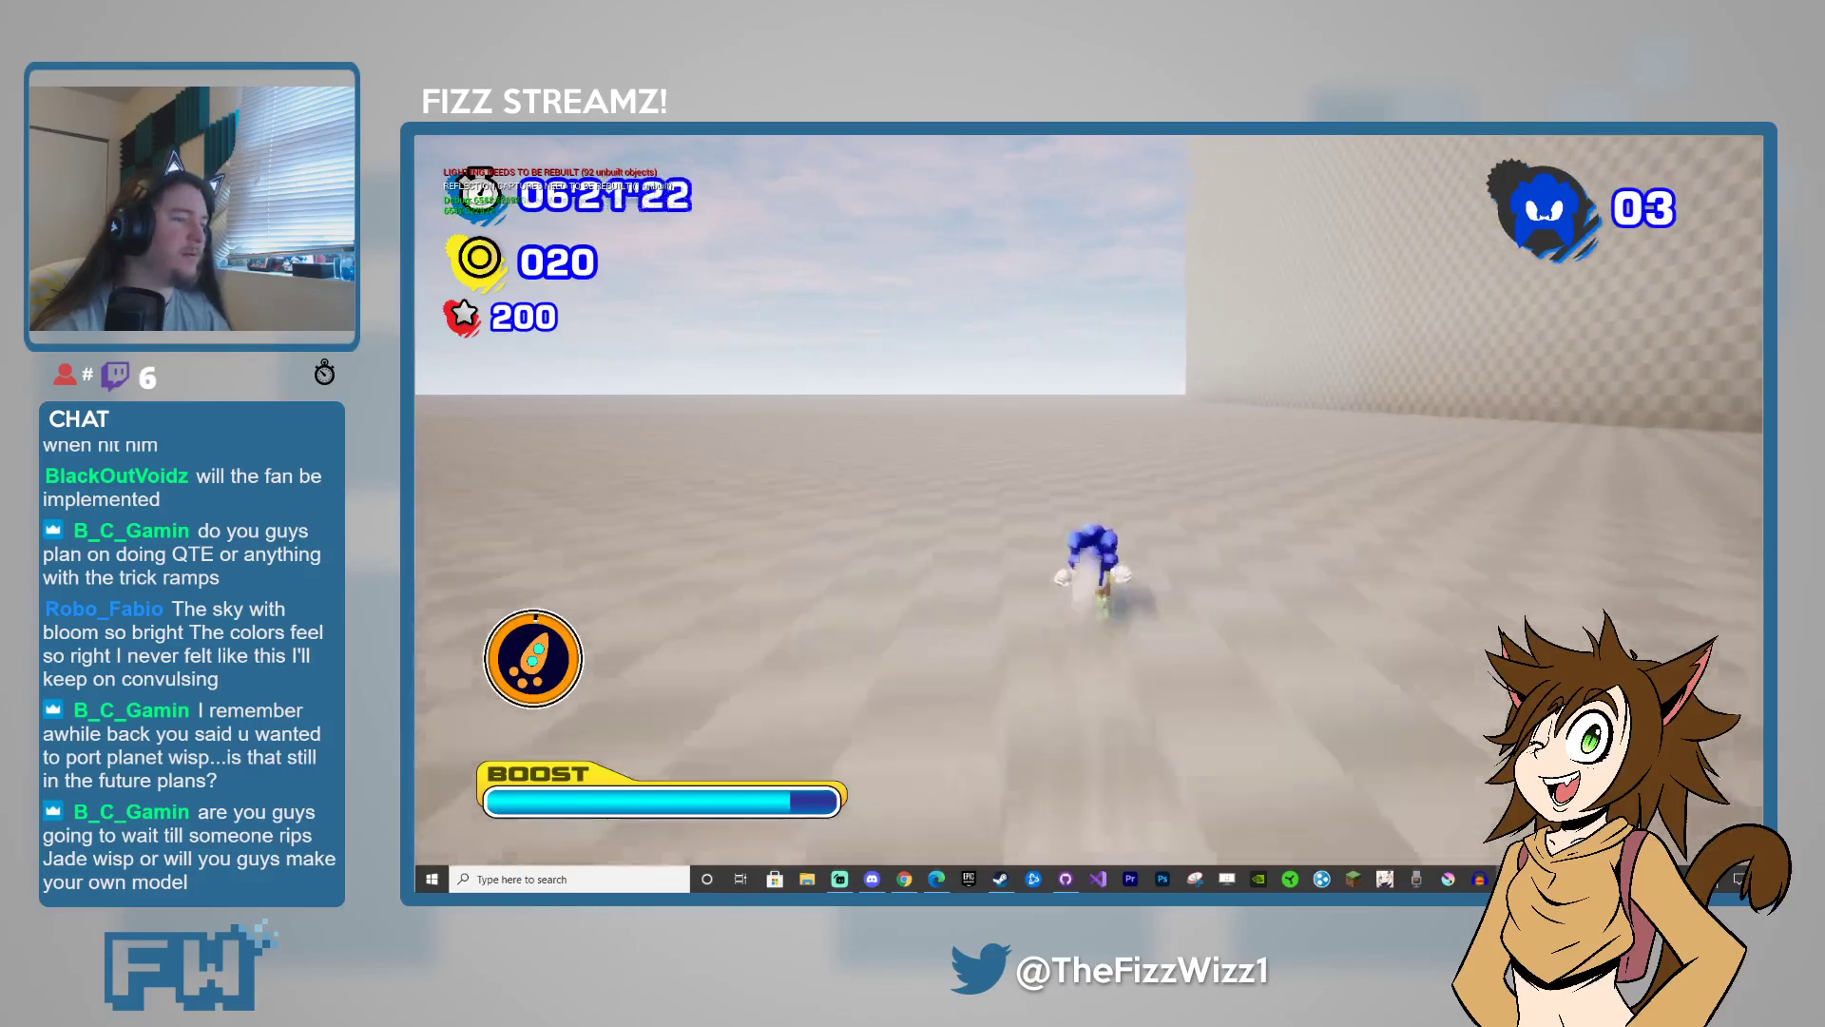
{"action": "key", "text": "w"}
{"action": "key", "text": "space"}
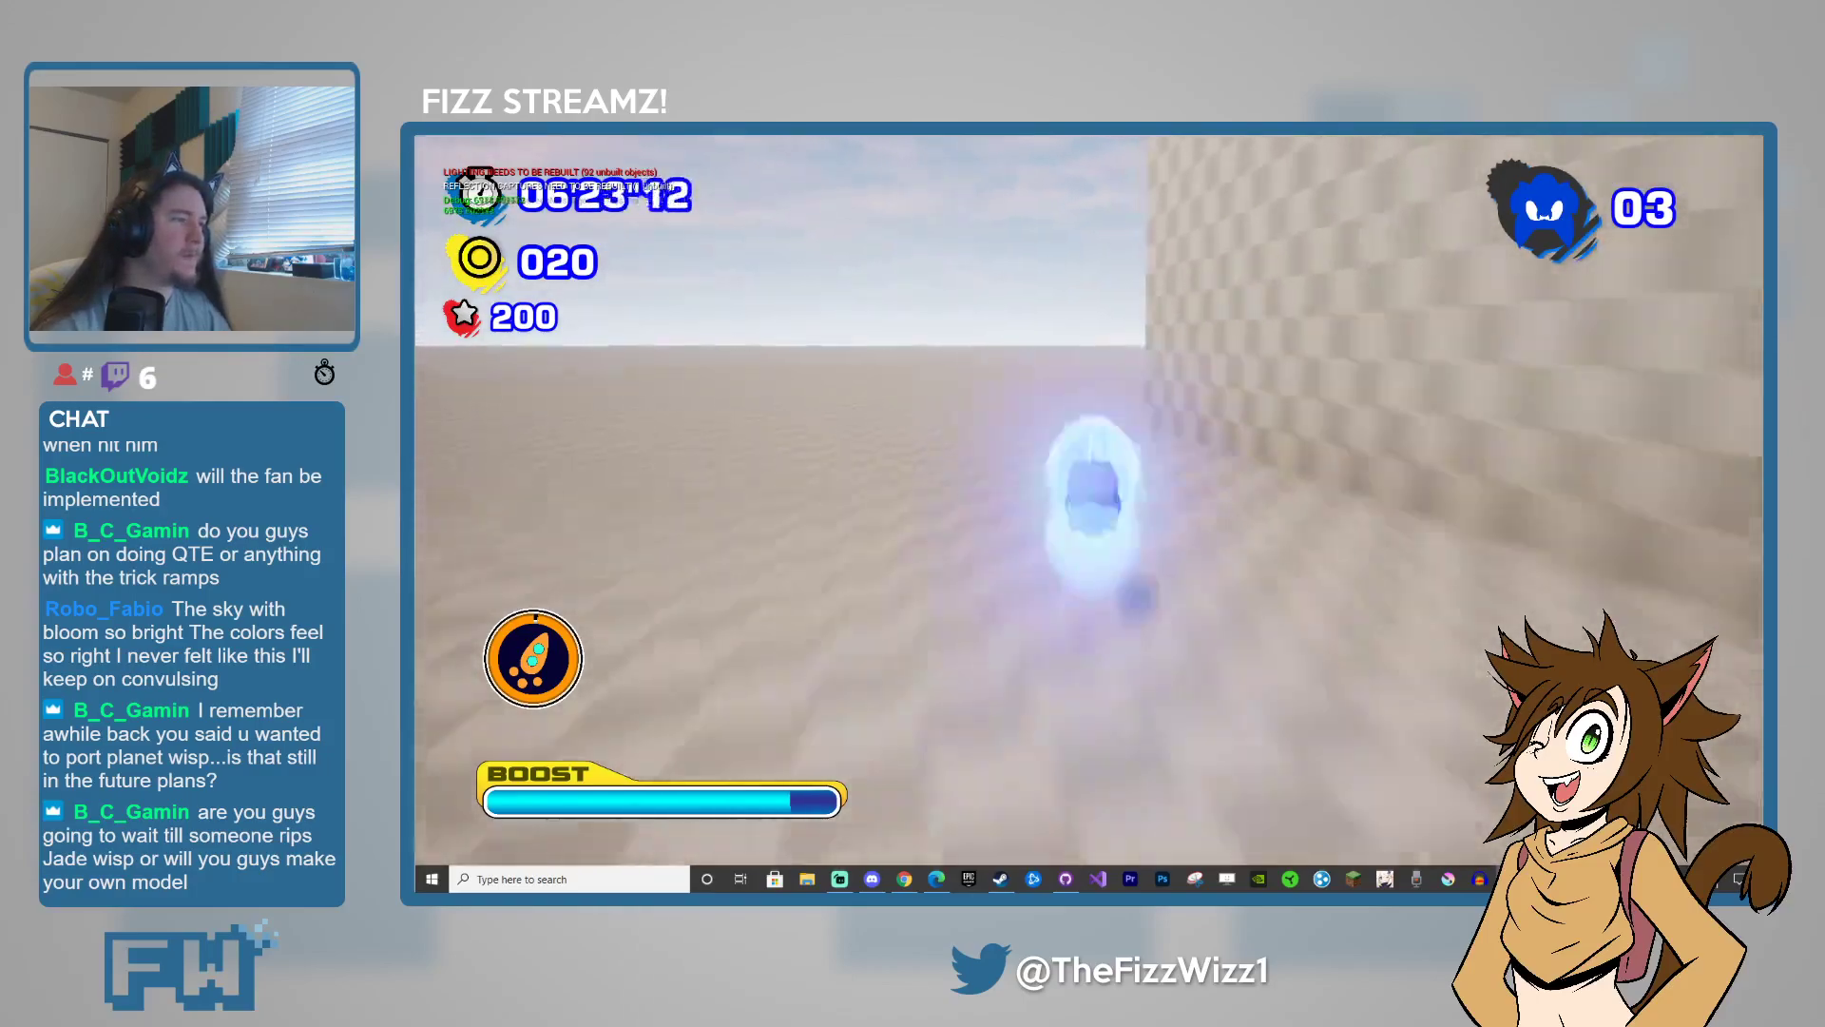
{"action": "key", "text": "w"}
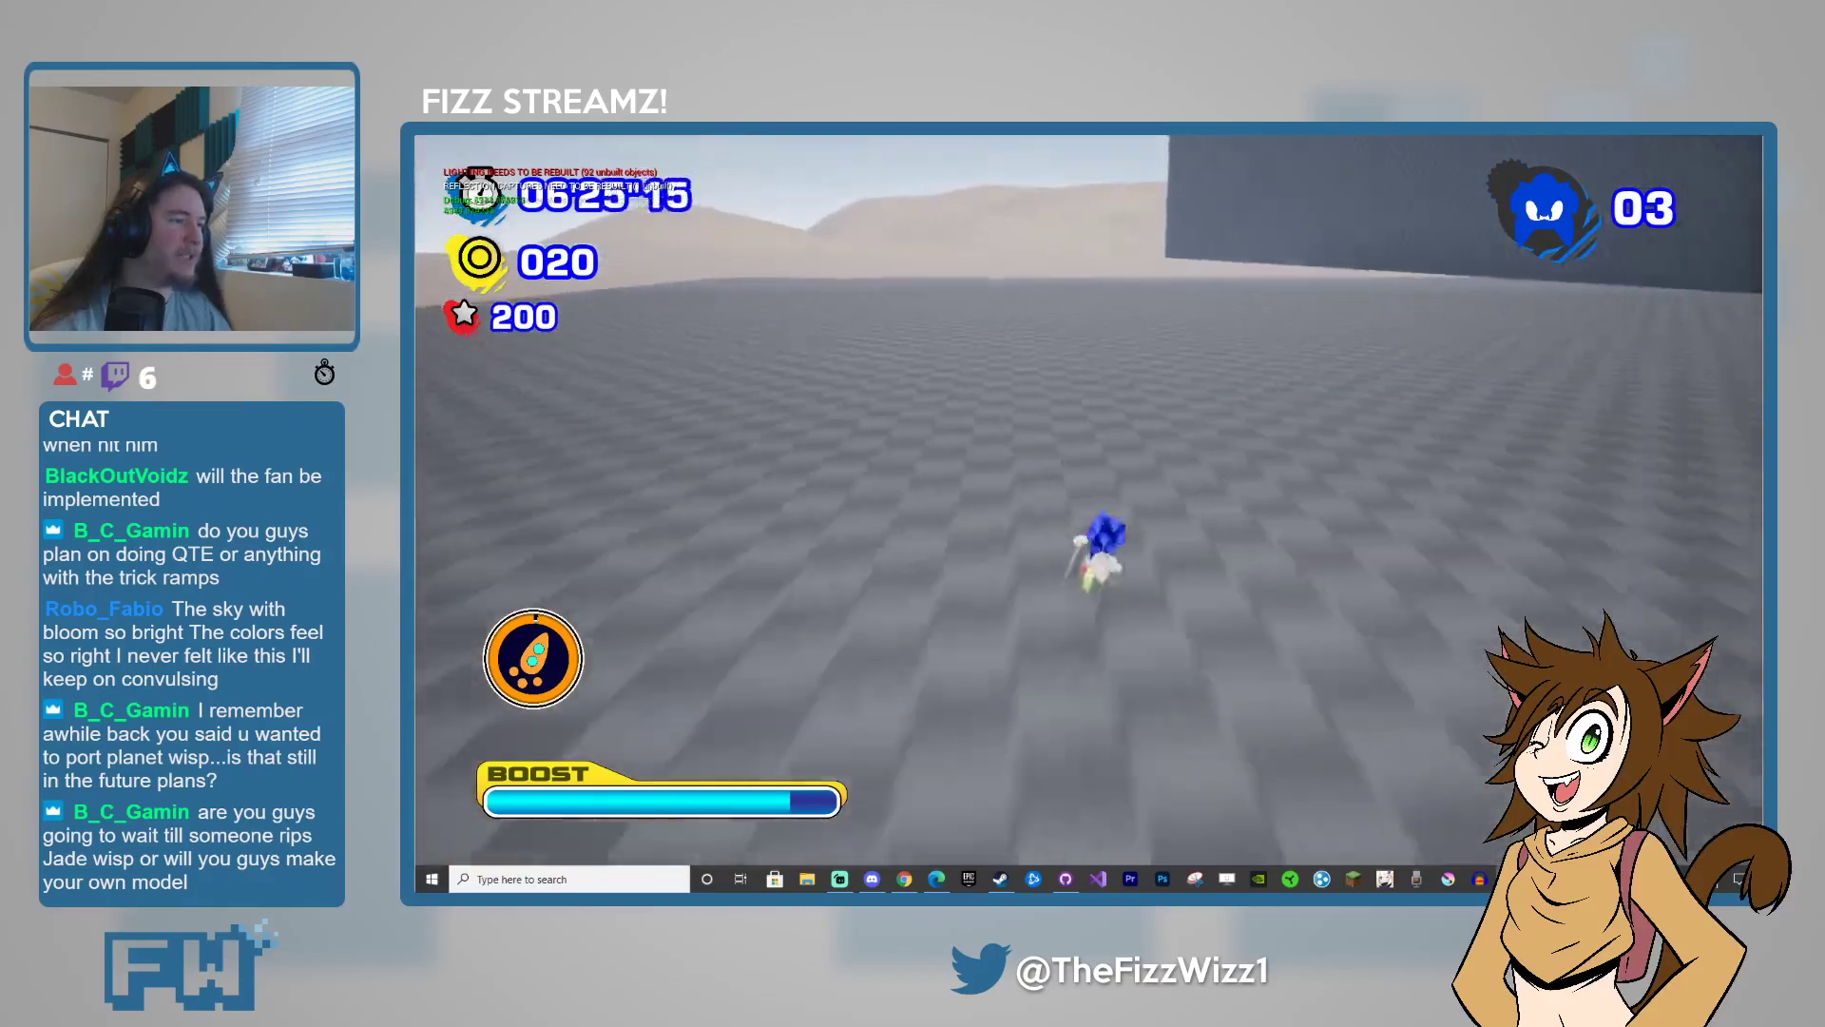
- Run Sonic deeper over the shaded floor toward the dunes and turn him around in front of the dark wall
{"action": "key", "text": "w"}
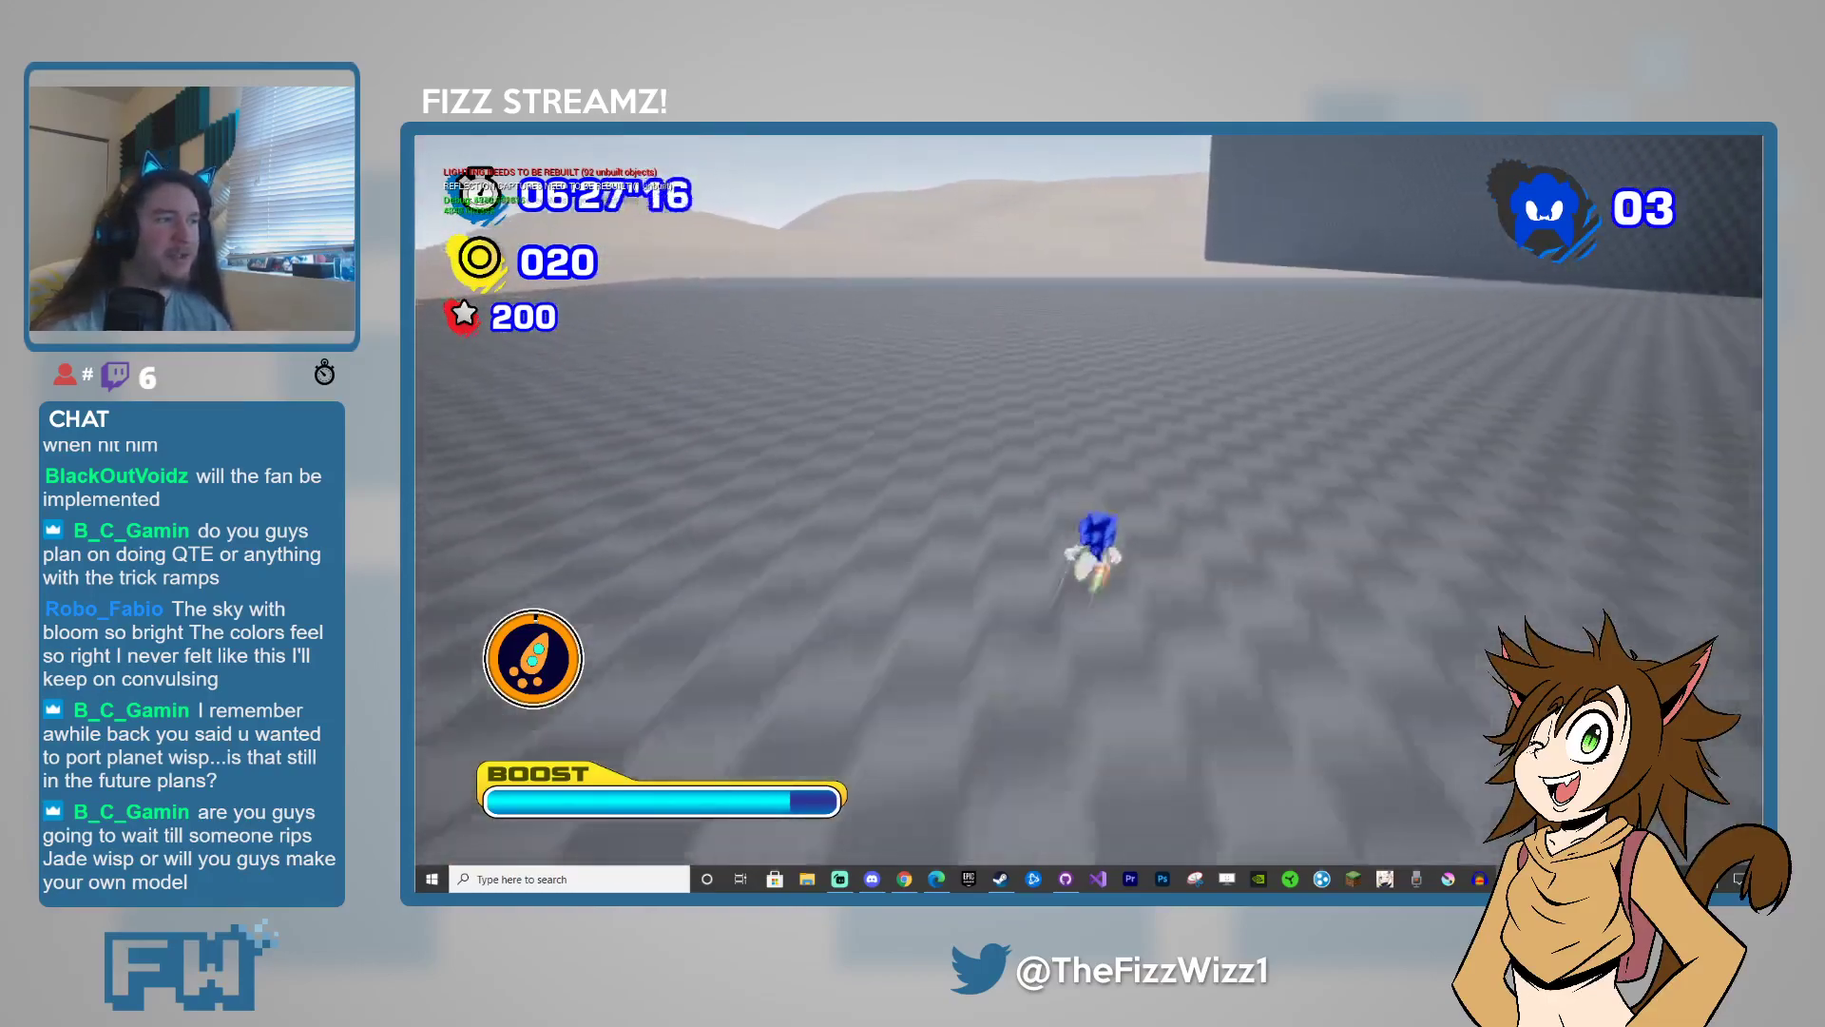
{"action": "key", "text": "w"}
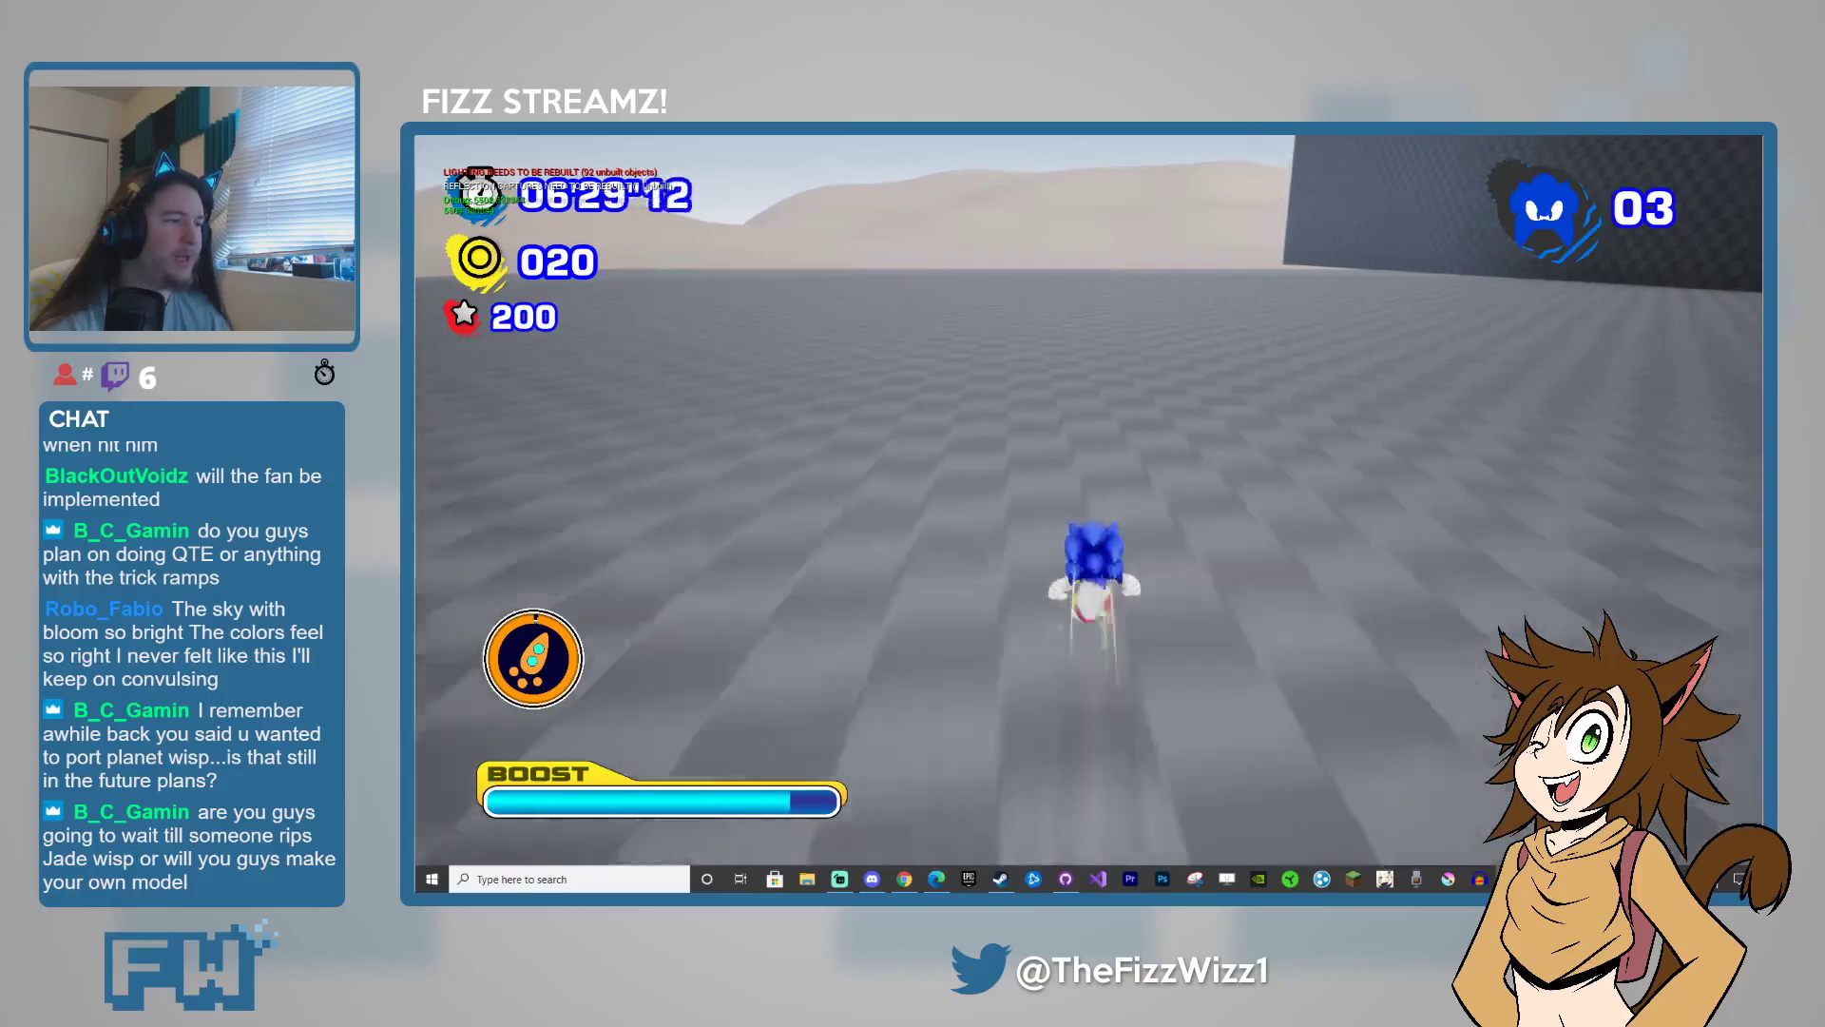
{"action": "key", "text": "d"}
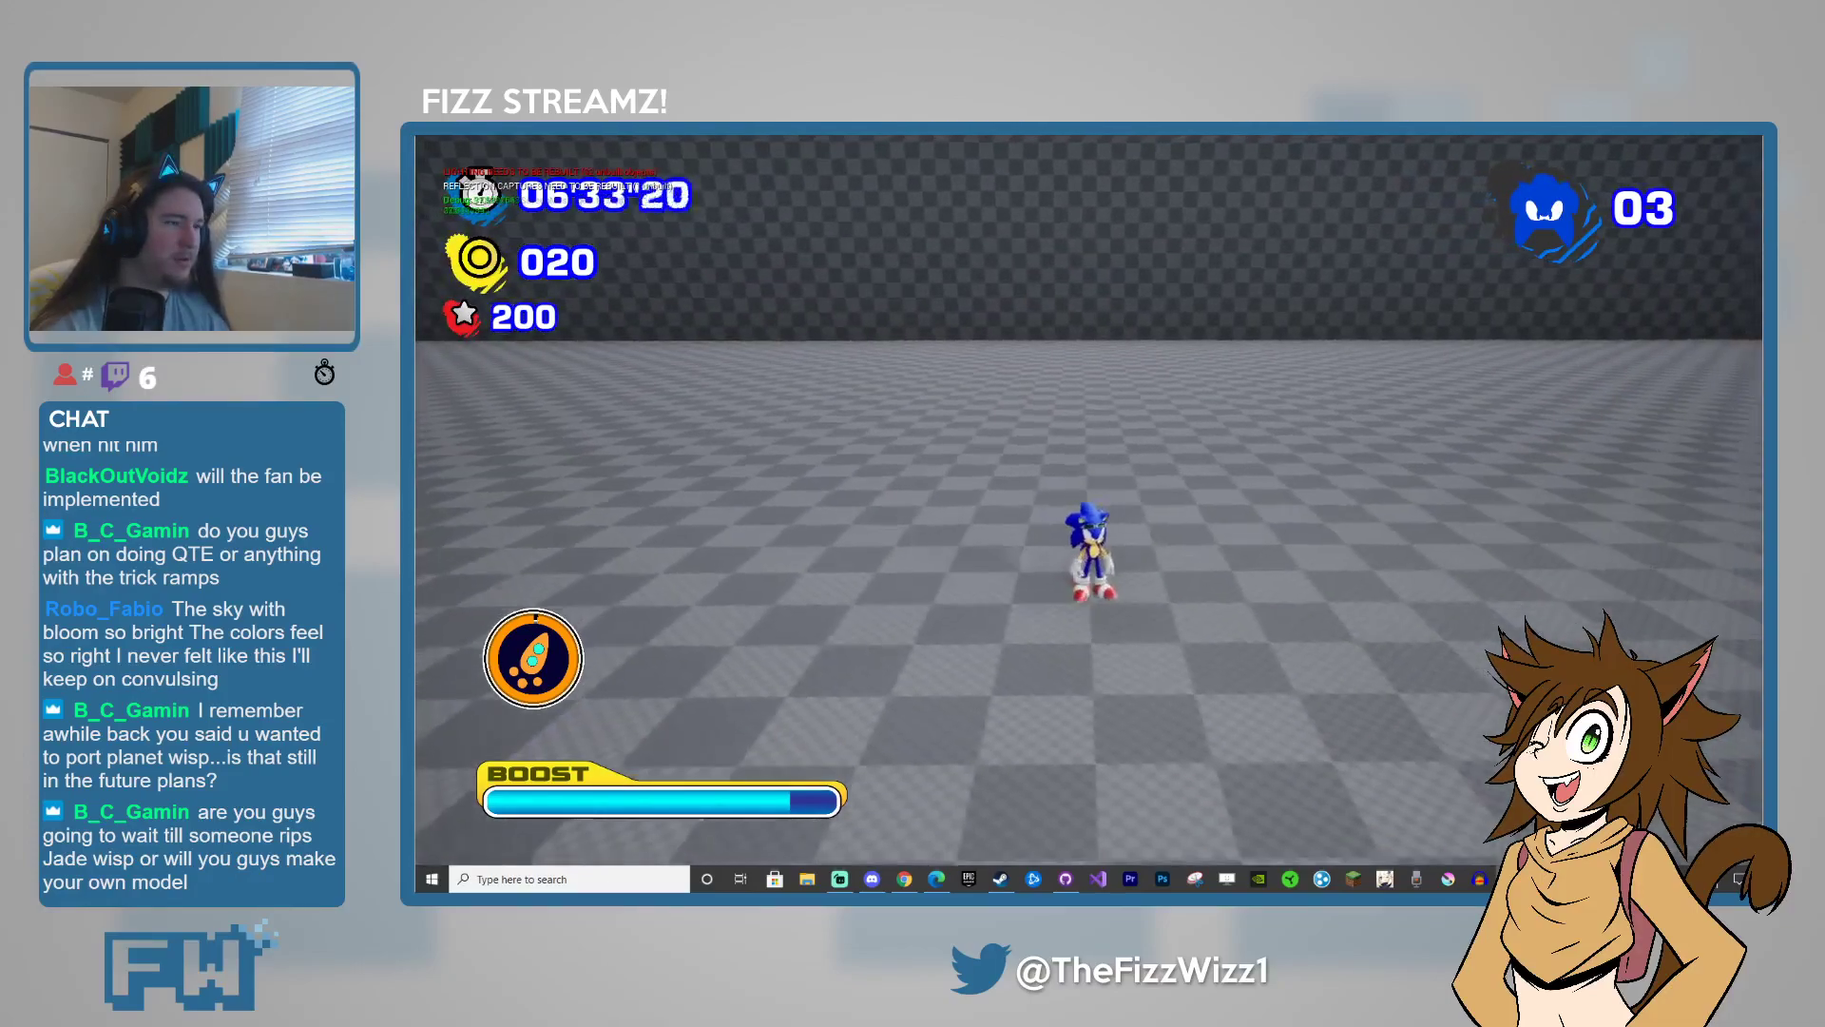
{"action": "key", "text": "w"}
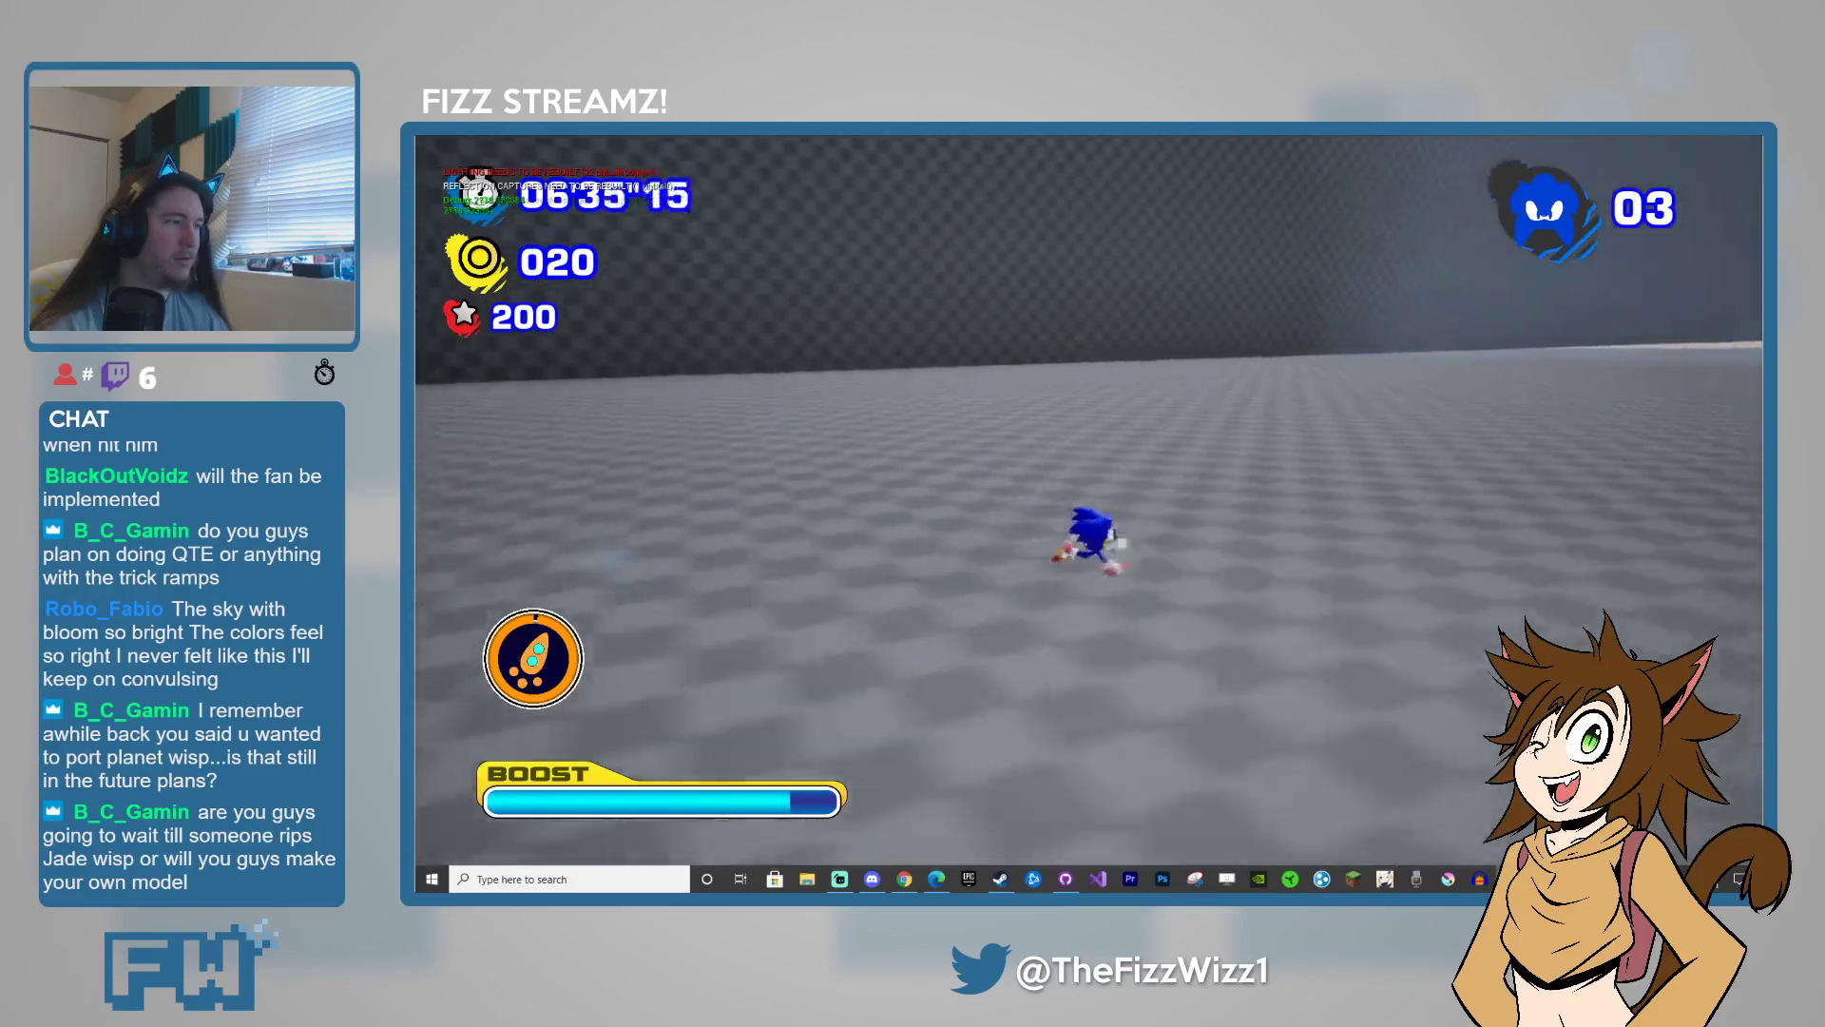
- Run Sonic toward the open end of the dark wall, then reverse his direction toward the dunes
{"action": "key", "text": "w"}
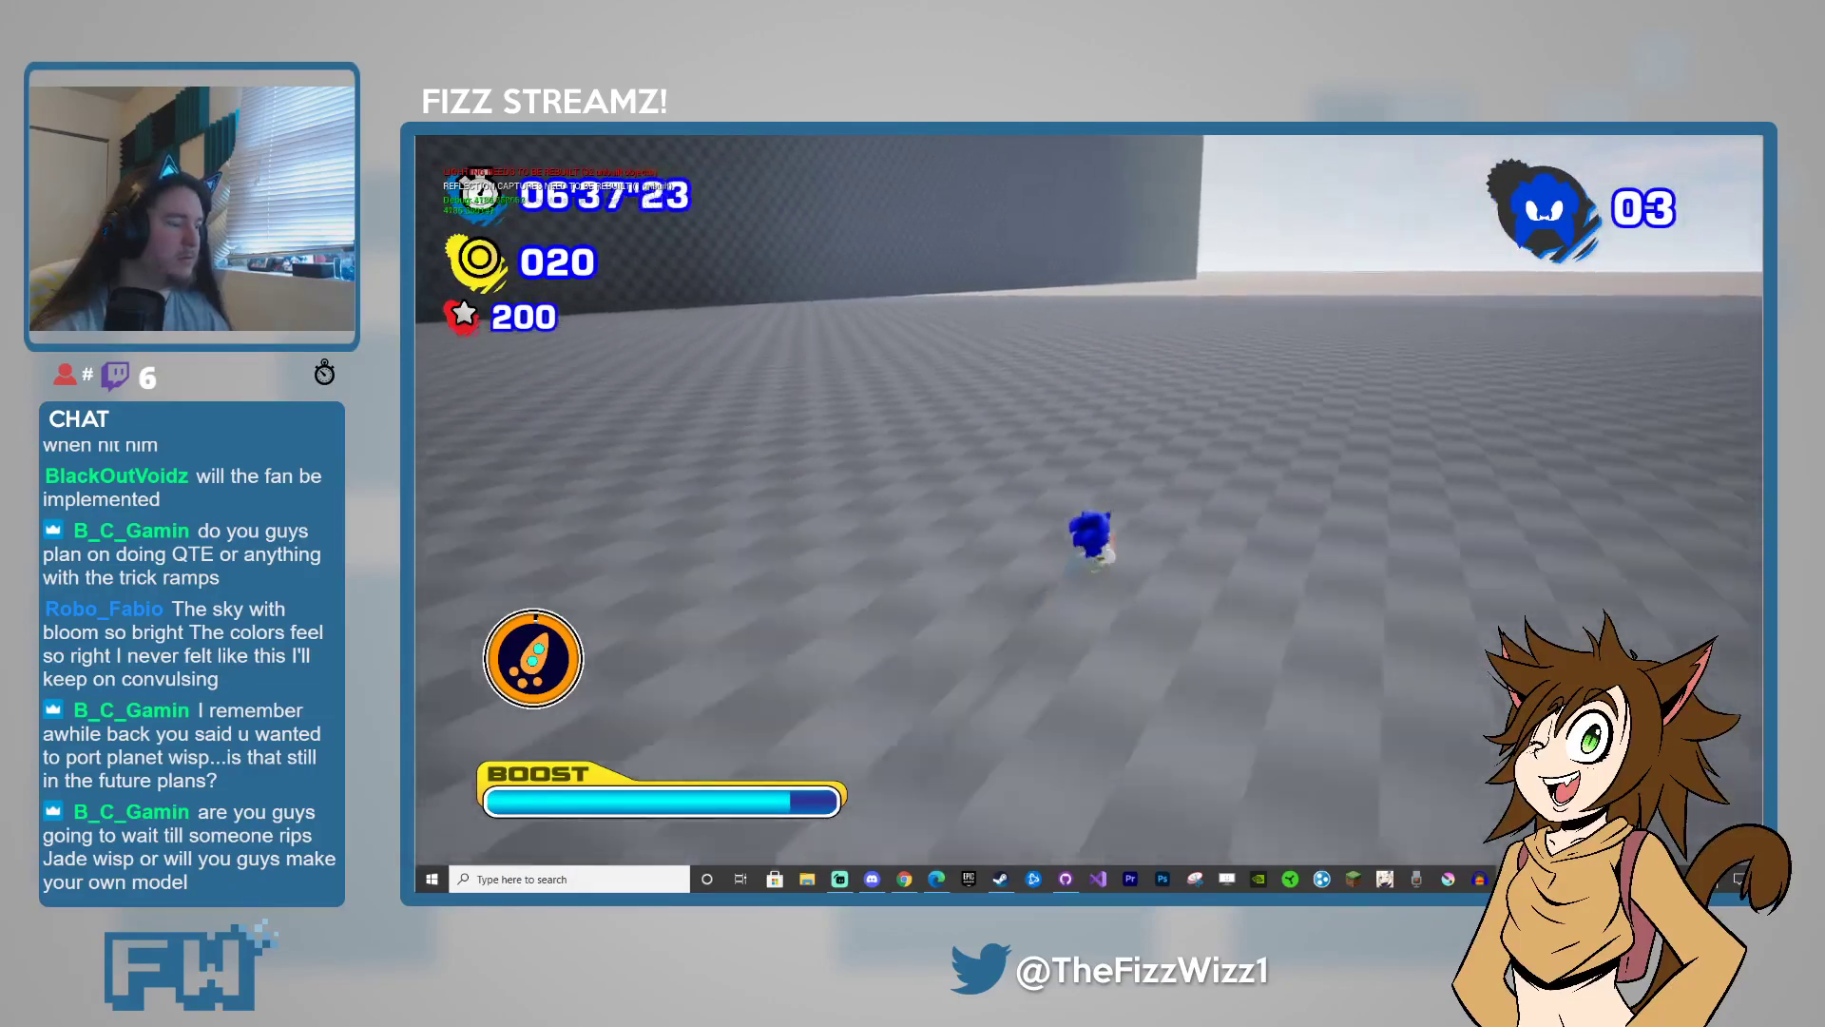
{"action": "key", "text": "w"}
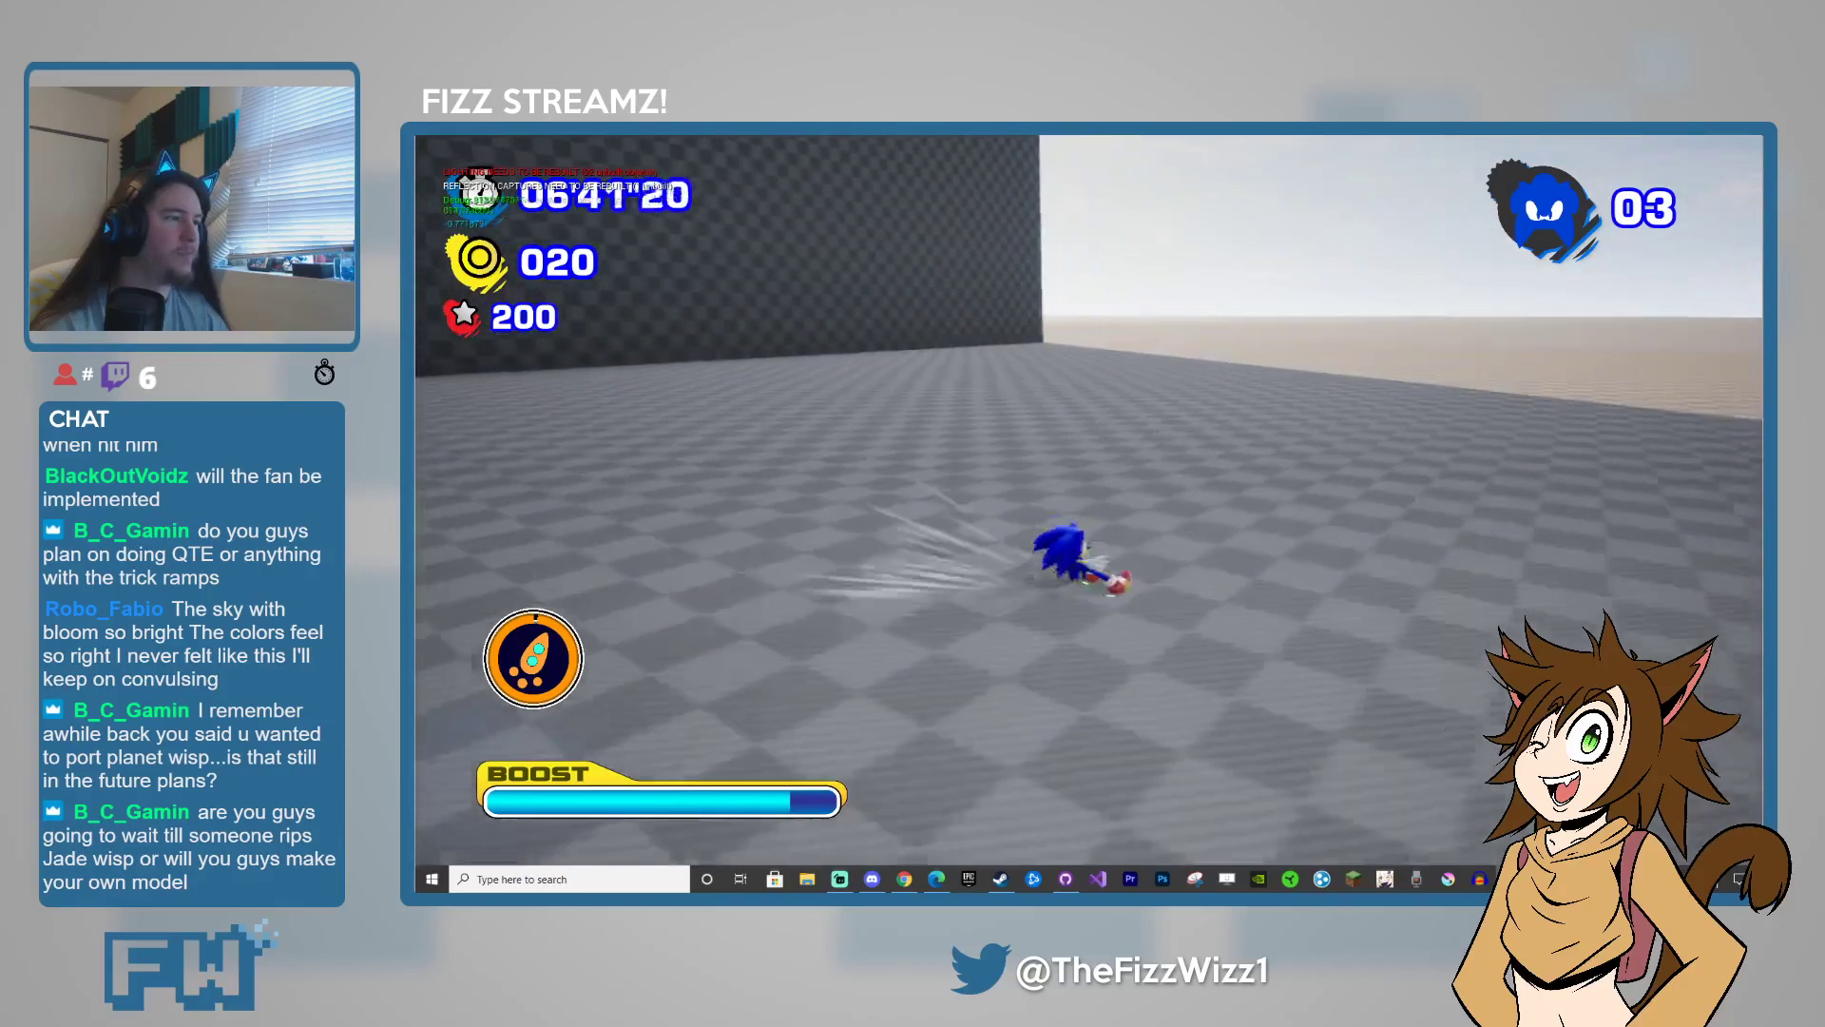
{"action": "key", "text": "s"}
{"action": "key", "text": "w"}
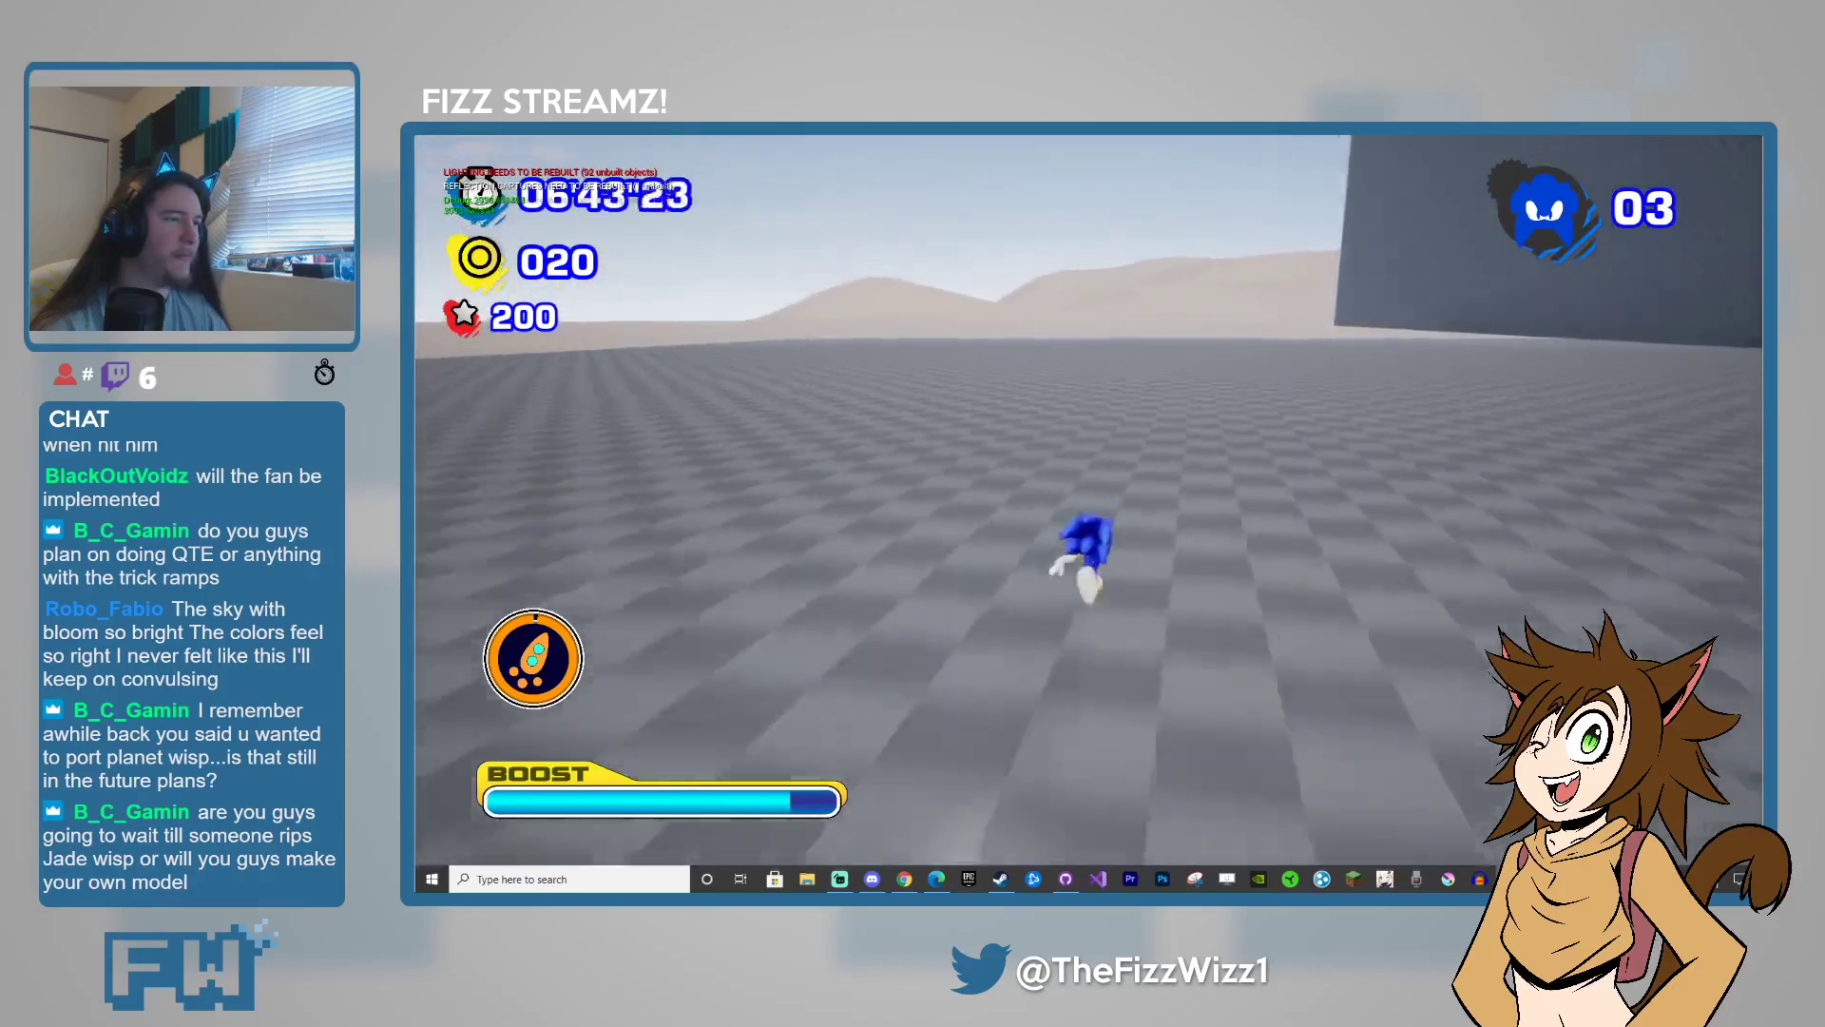
- Steer Sonic around the shaded floor and perform glowing spin jumps beside the dark wall
{"action": "key", "text": "d"}
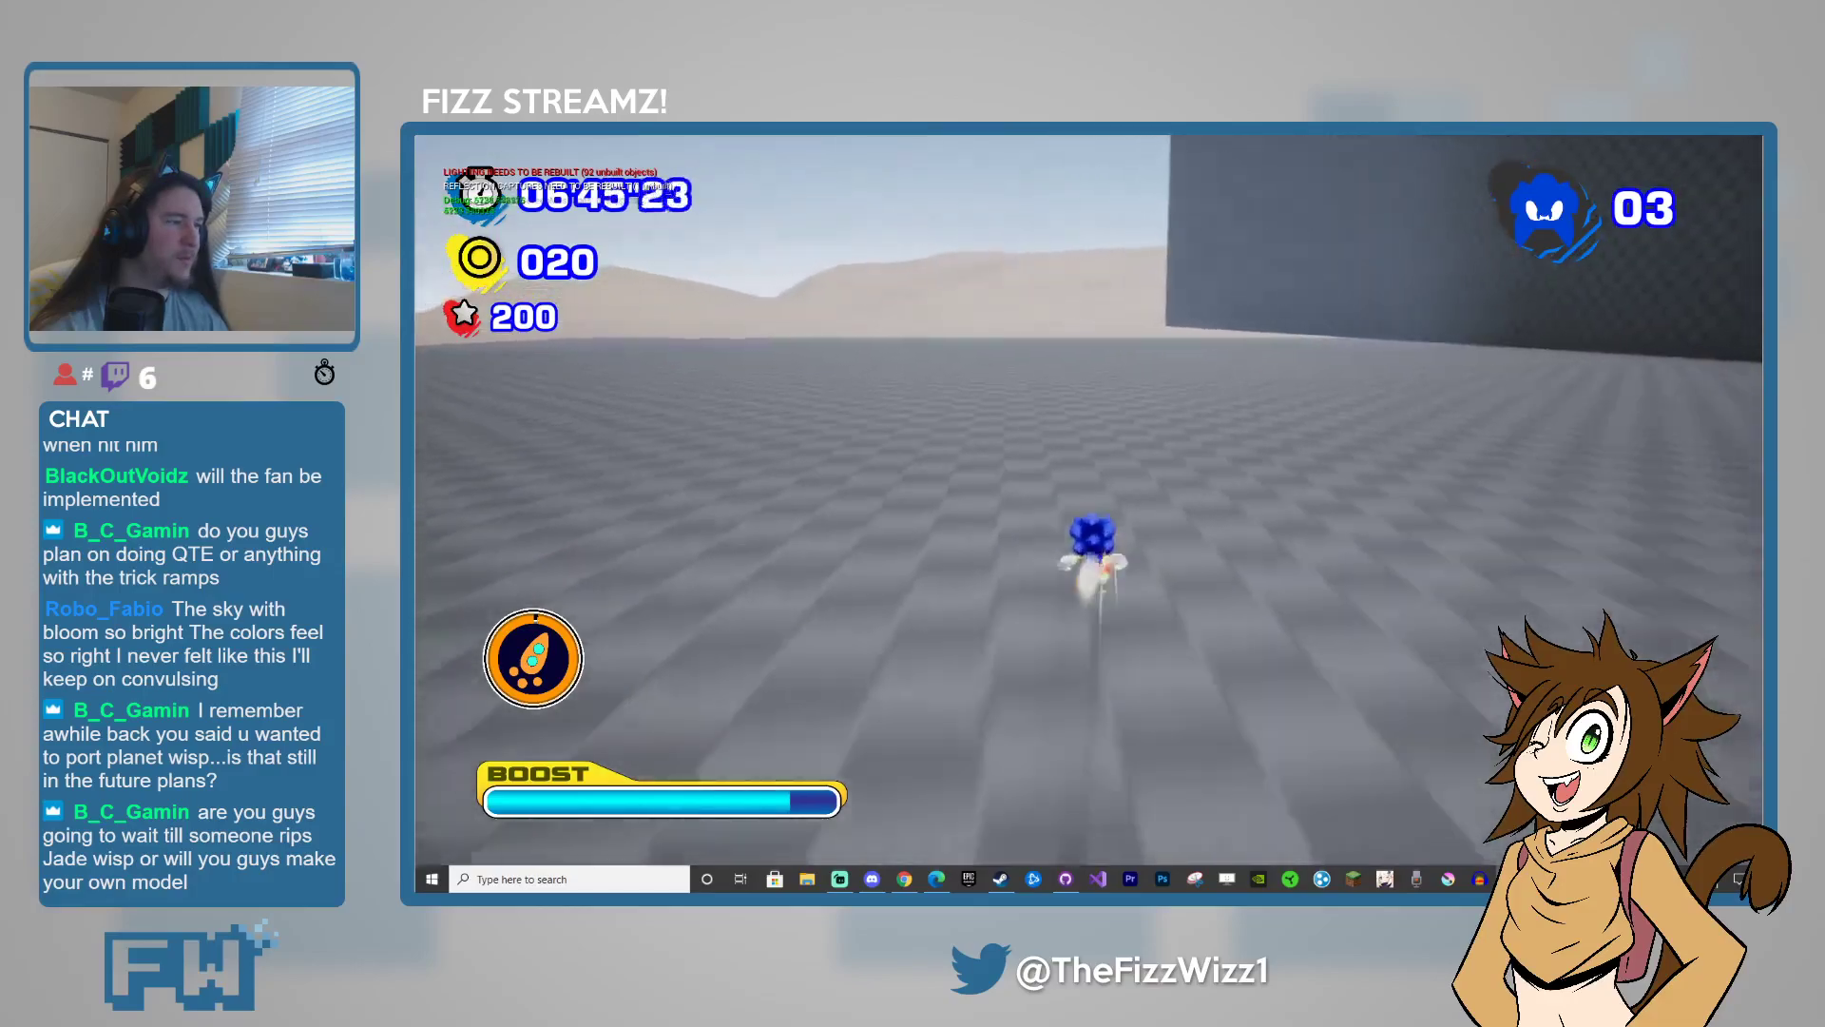
{"action": "key", "text": "shift"}
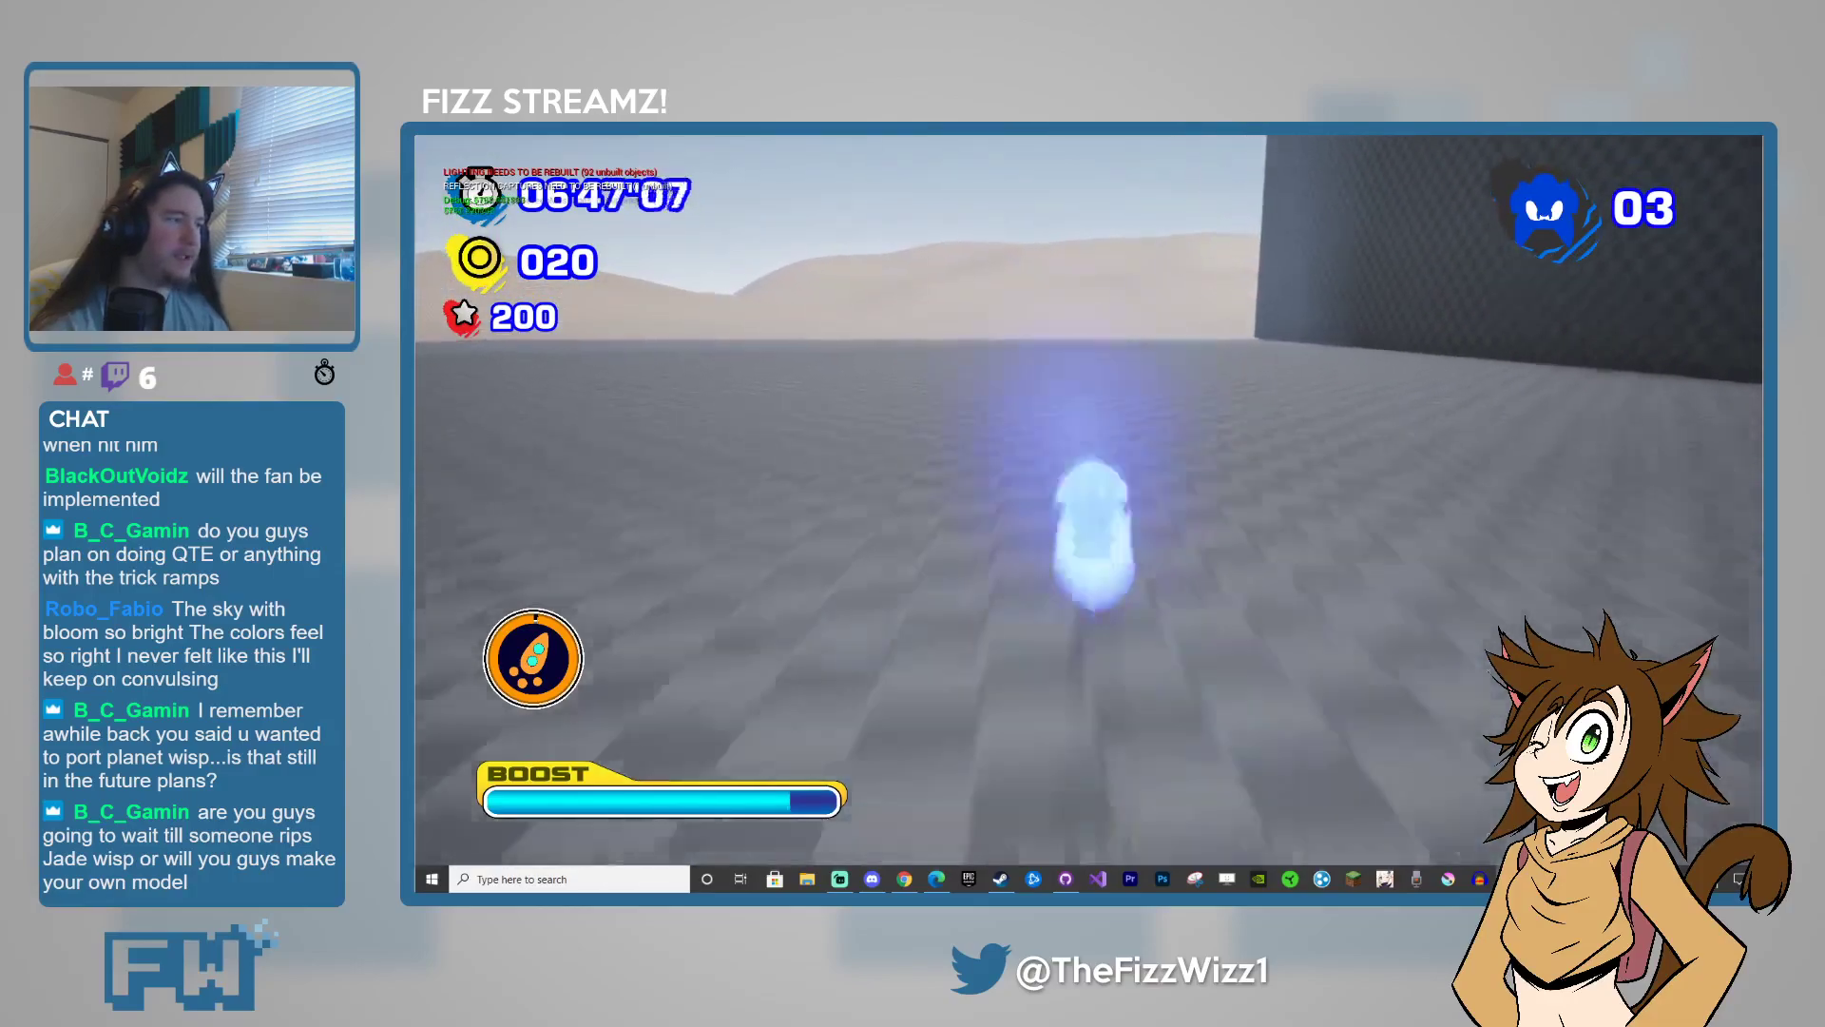
{"action": "key", "text": "d"}
{"action": "key", "text": "space"}
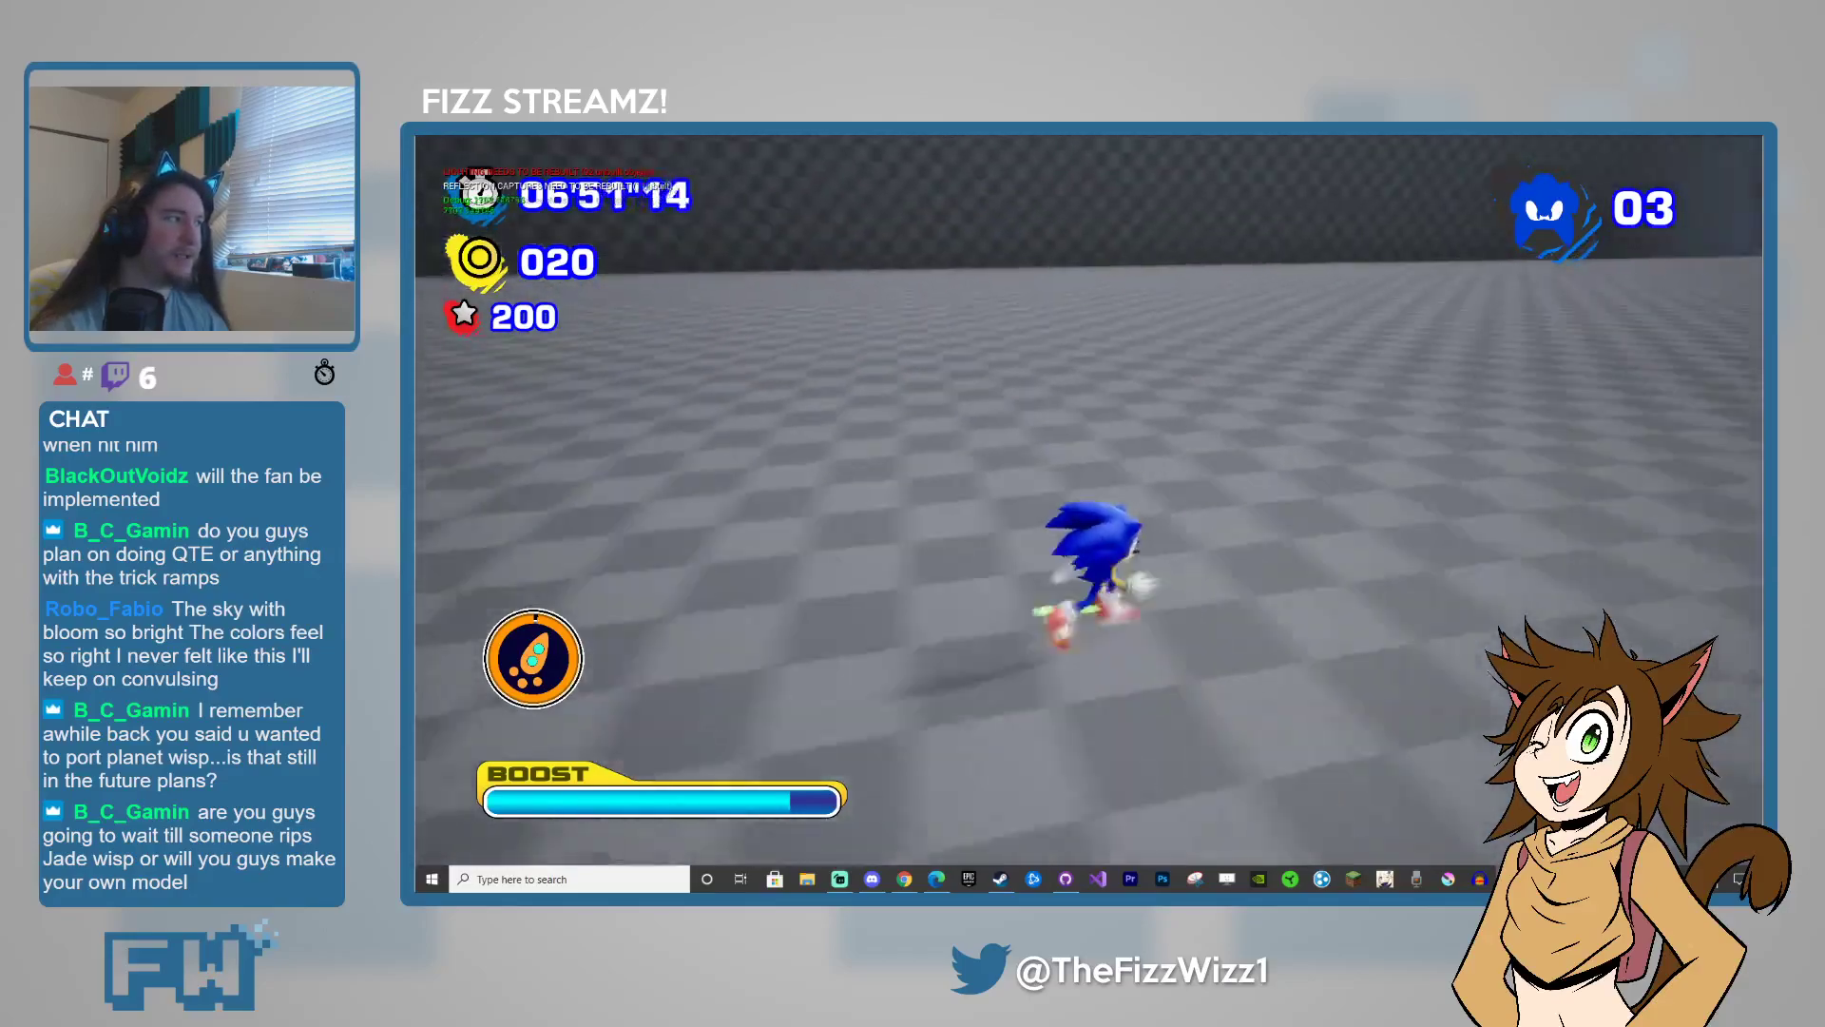
{"action": "key", "text": "space"}
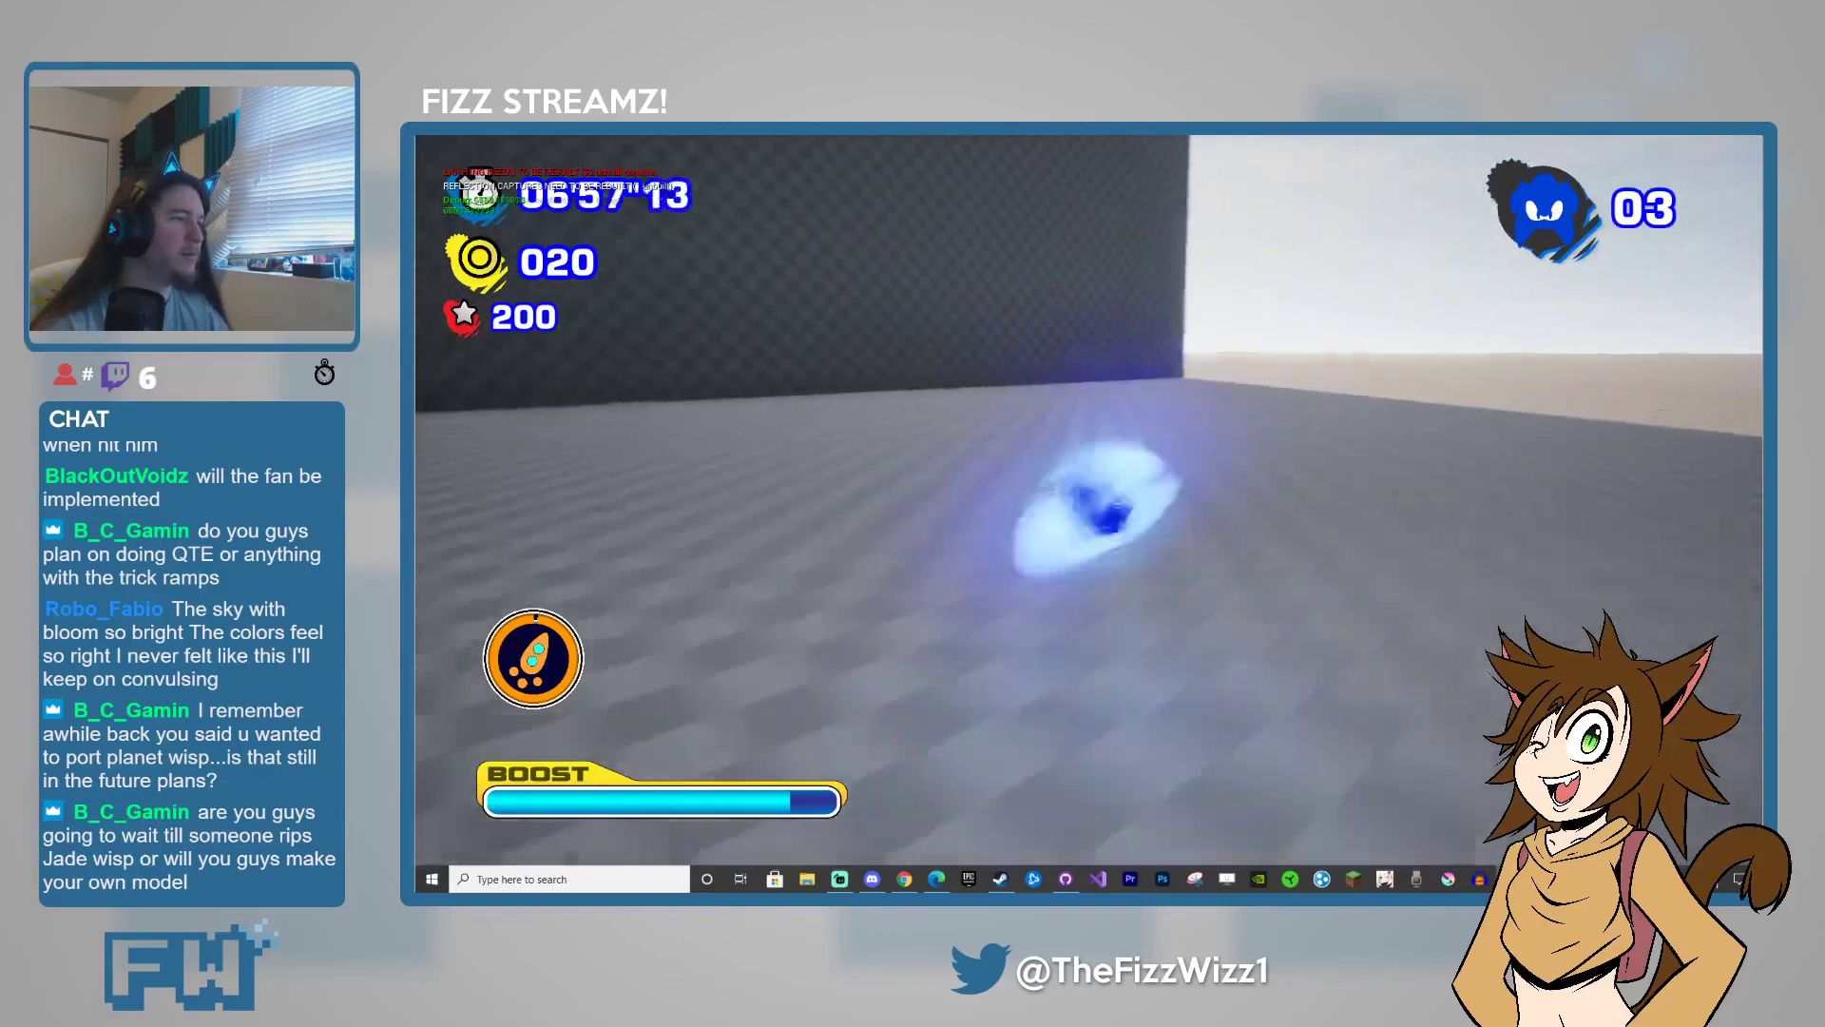
- Cycle through the wisp power-ups to the orange rocket and use it on the shaded floor beside the dark wall
{"action": "key", "text": "space"}
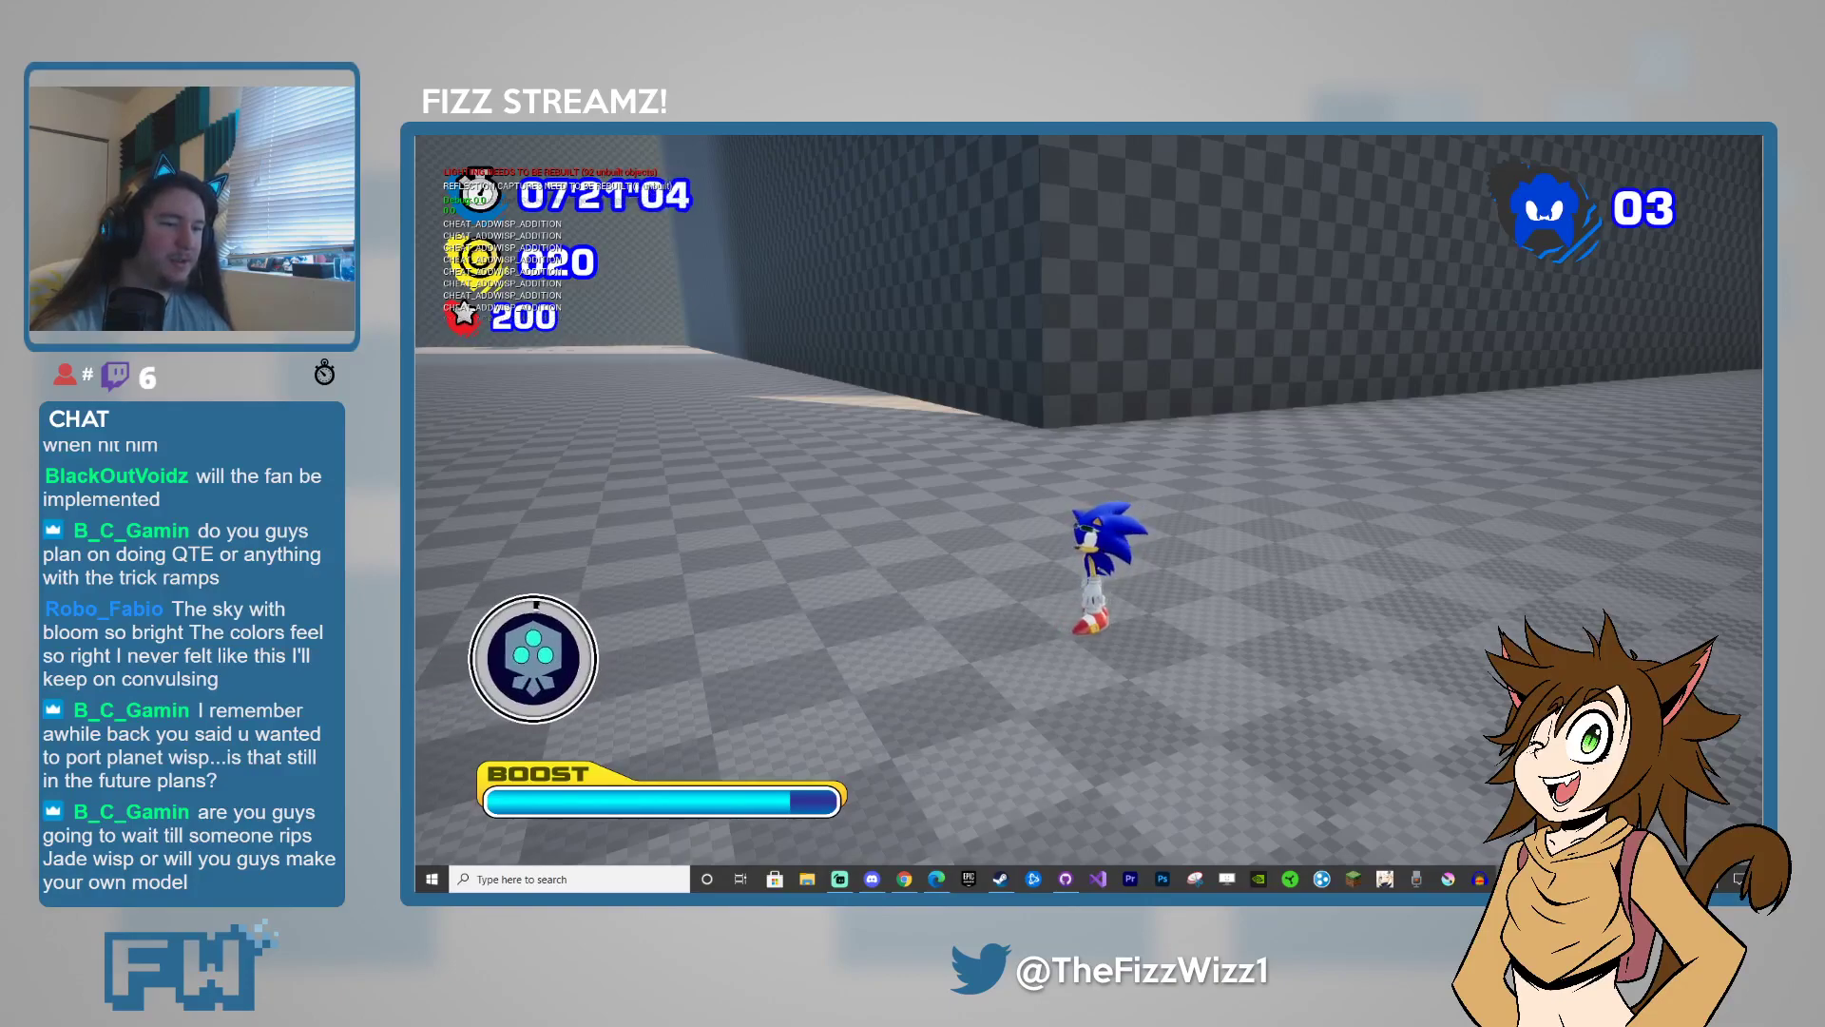
{"action": "key", "text": "Left"}
{"action": "key", "text": "Left"}
{"action": "key", "text": "Left"}
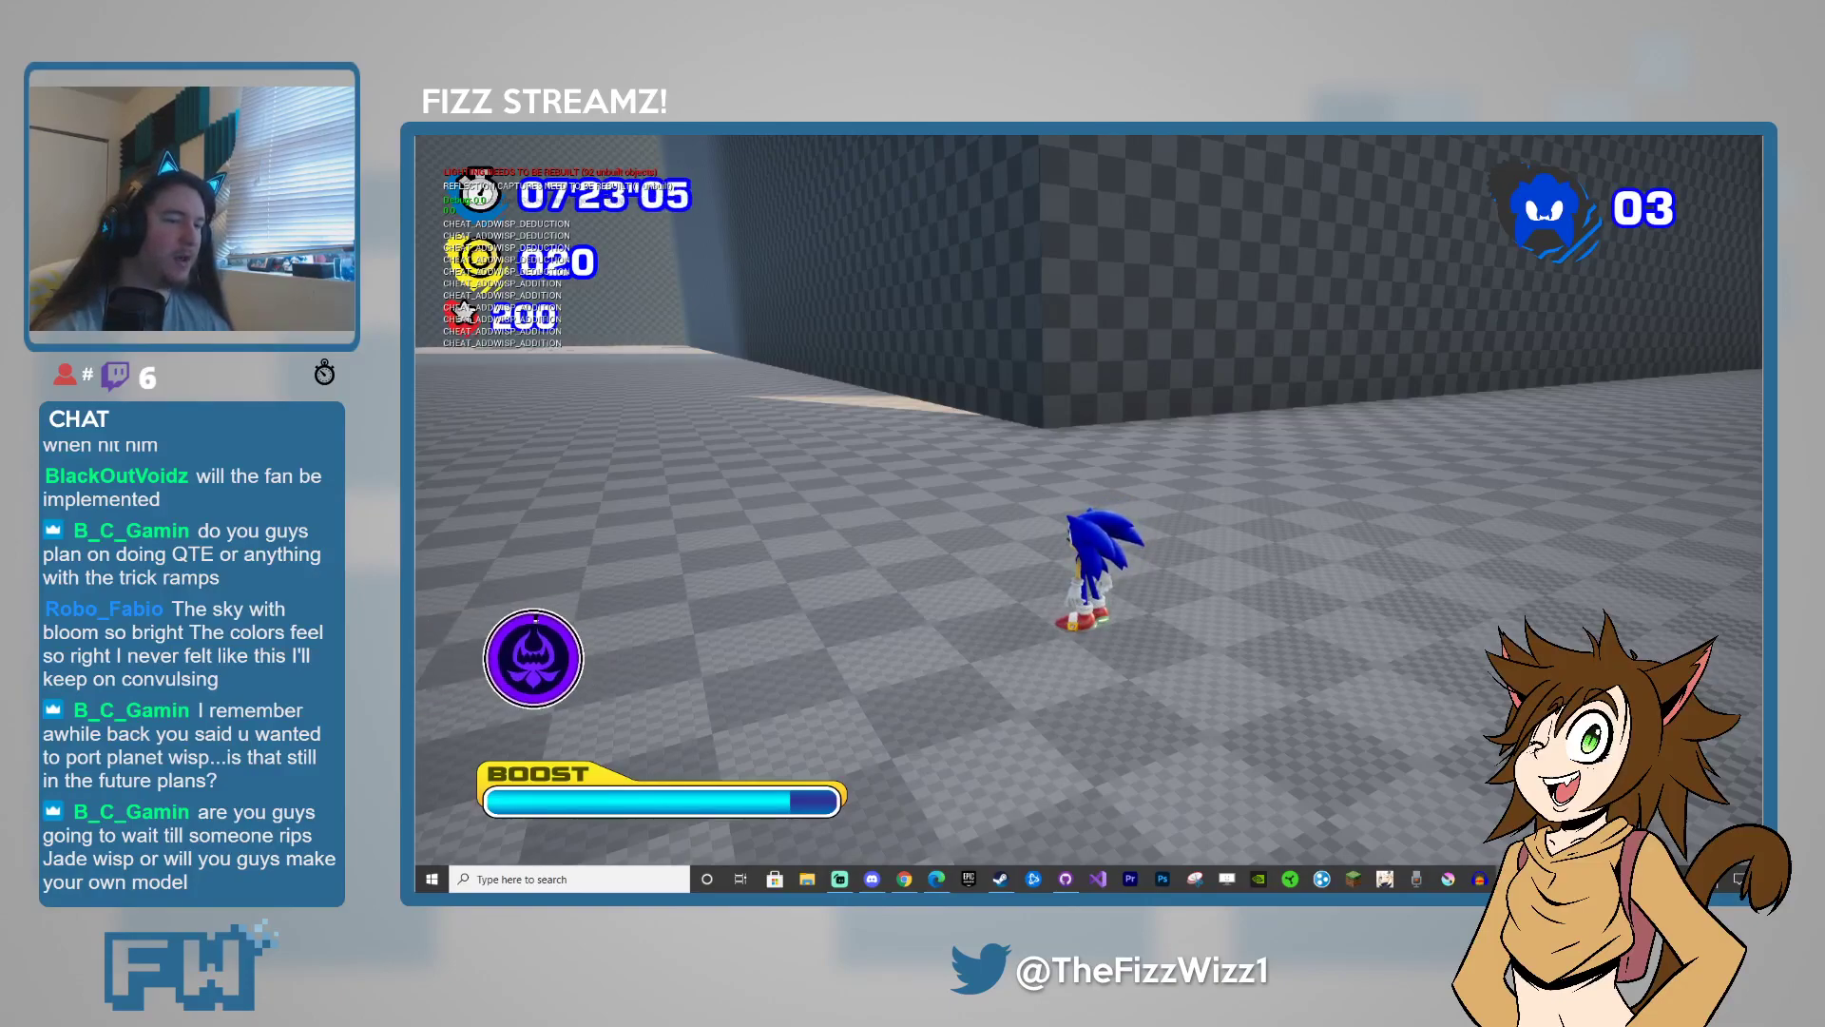
{"action": "key", "text": "Right"}
{"action": "key", "text": "d"}
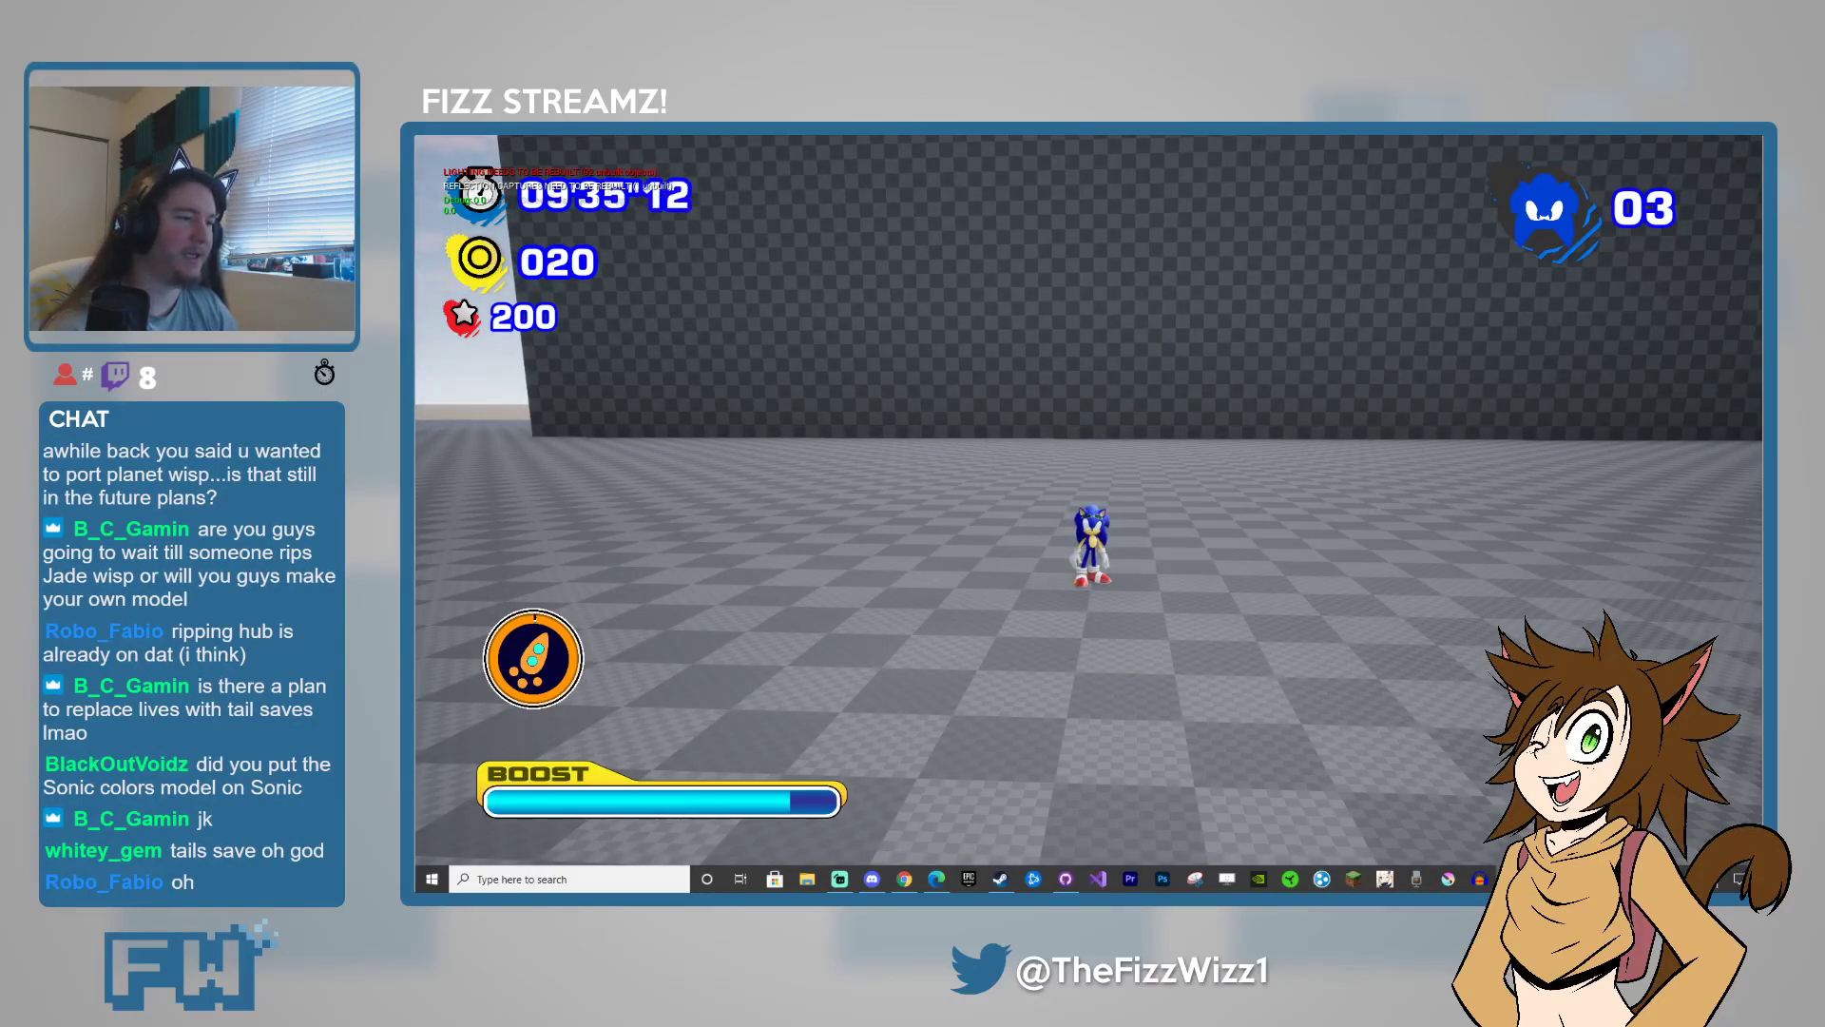
{"action": "key", "text": "e"}
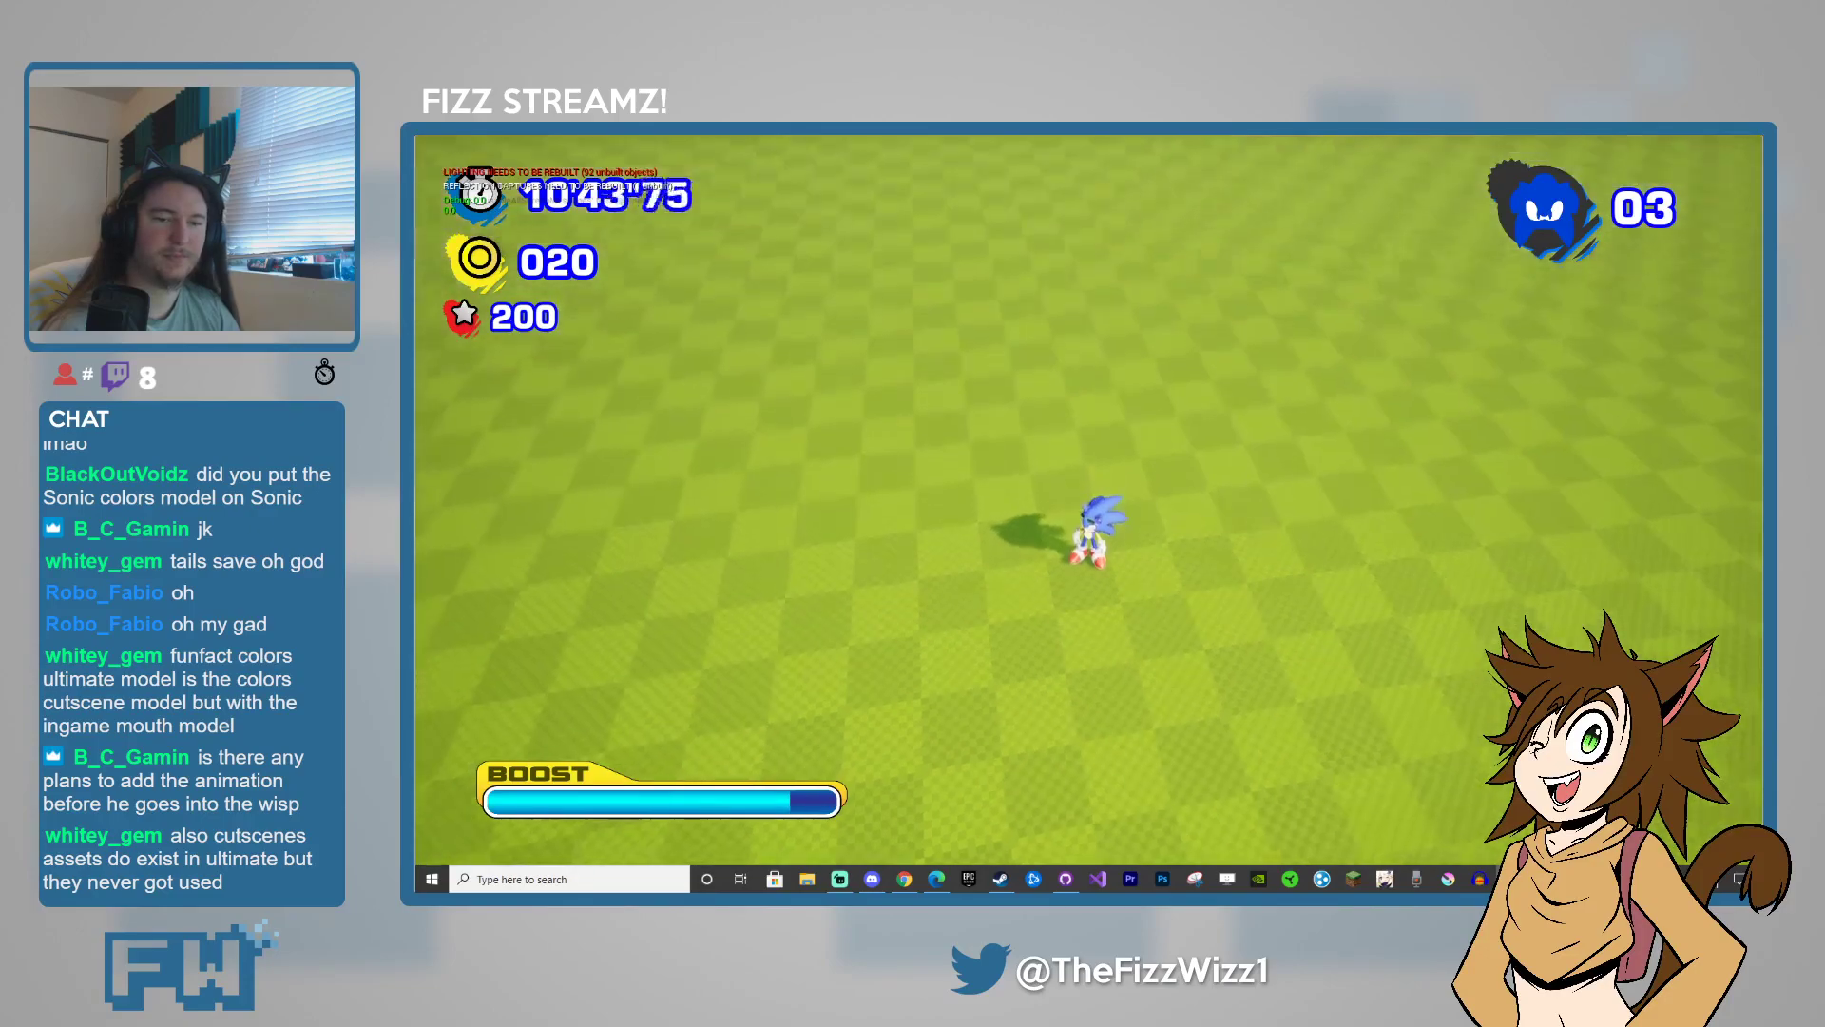
- Run Sonic to the corner of the green checkered field, turn him around and boost back across the grass
{"action": "key", "text": "w"}
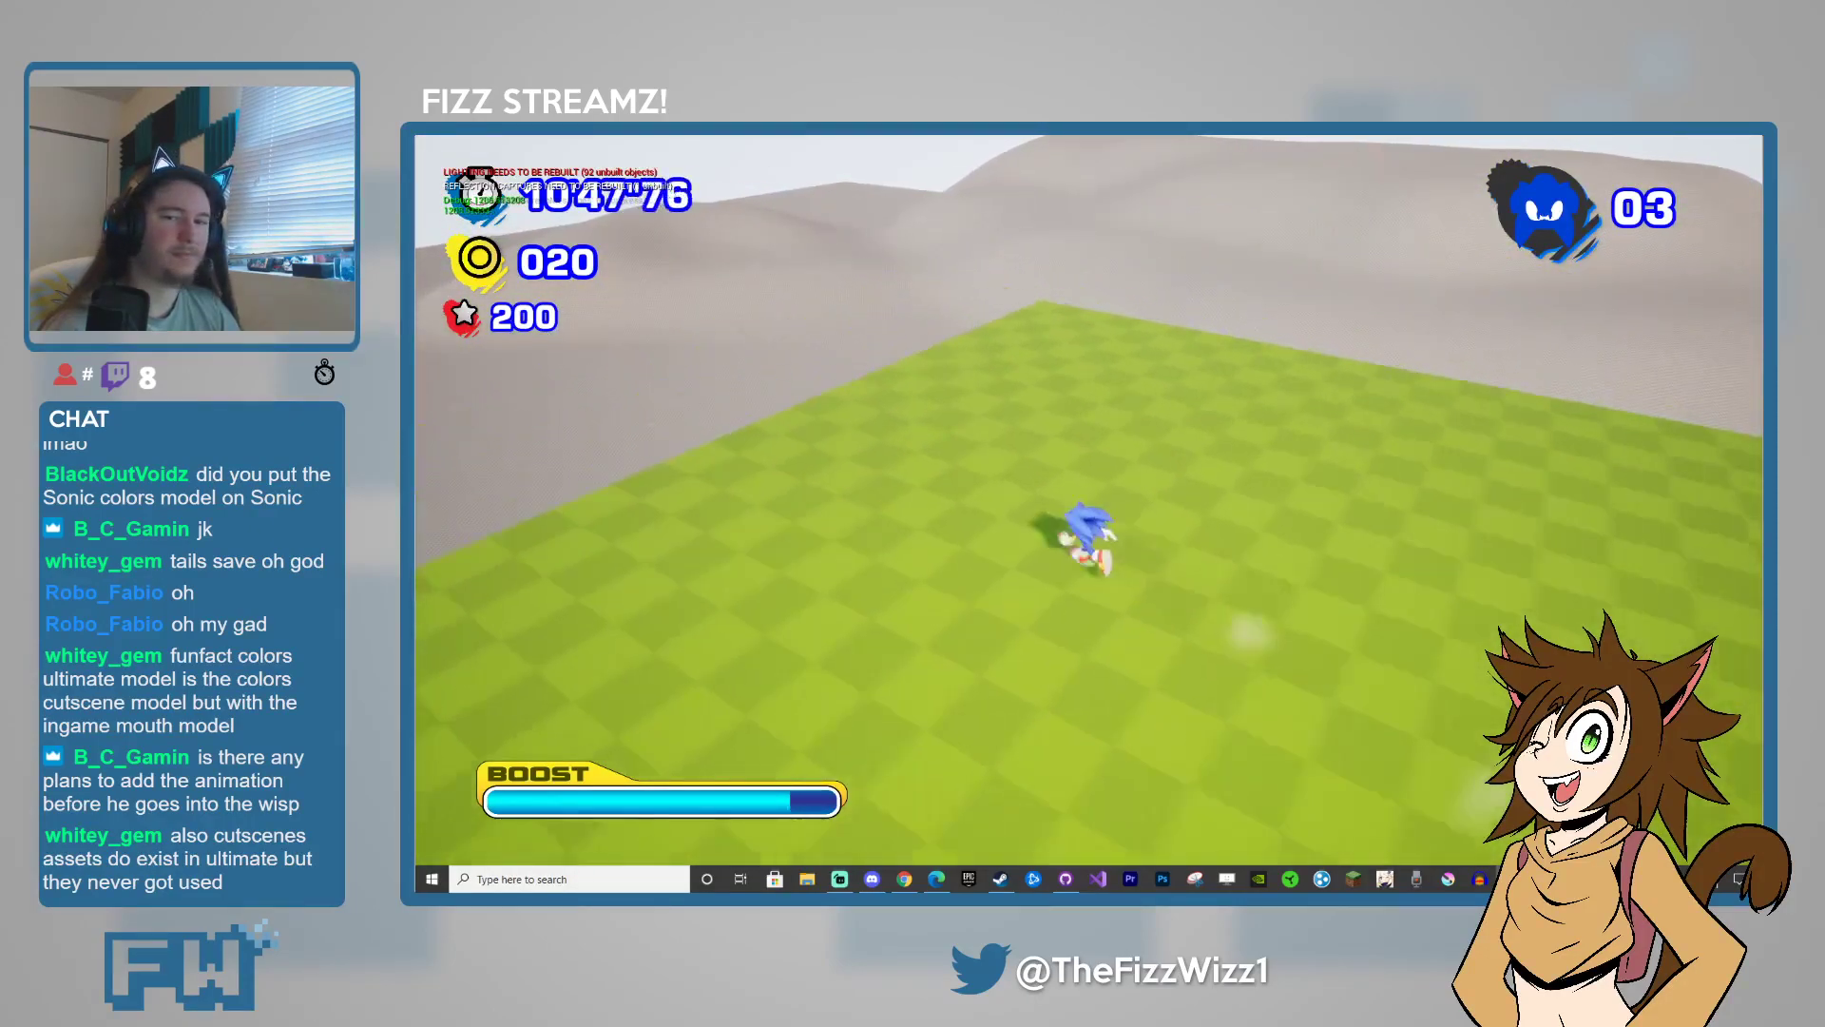
{"action": "key", "text": "a"}
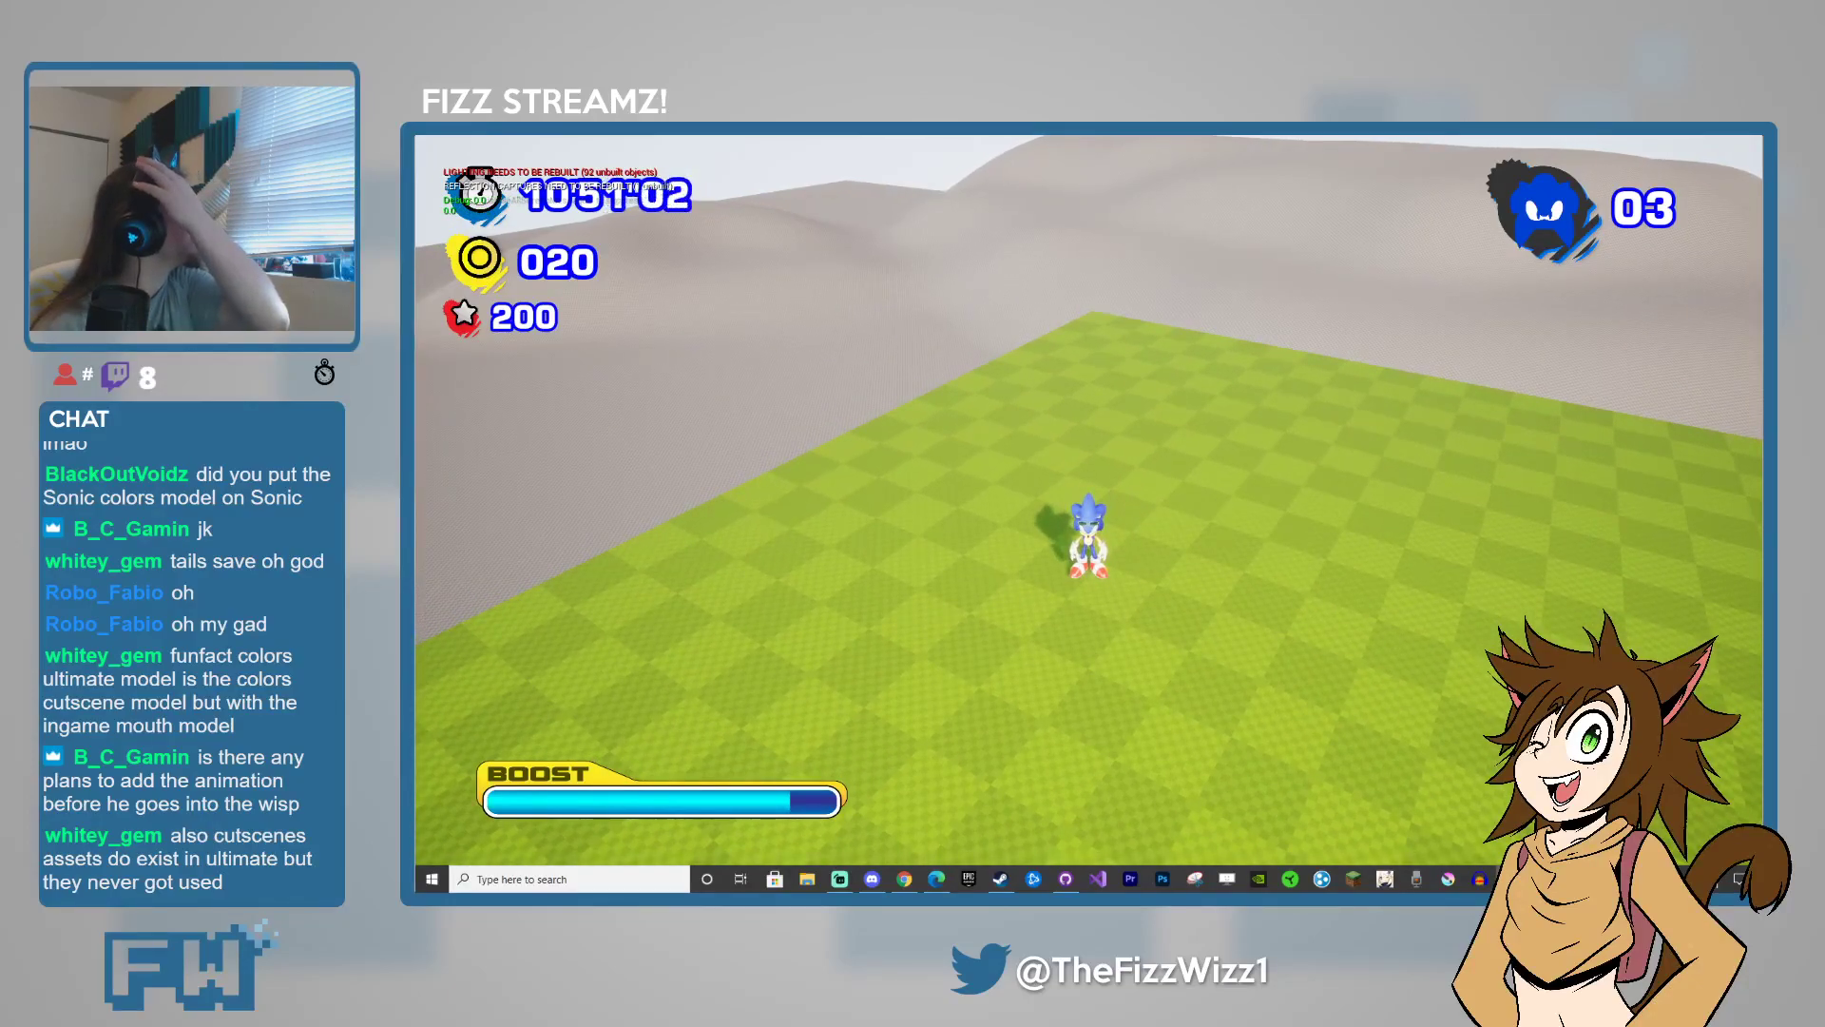
{"action": "key", "text": "w"}
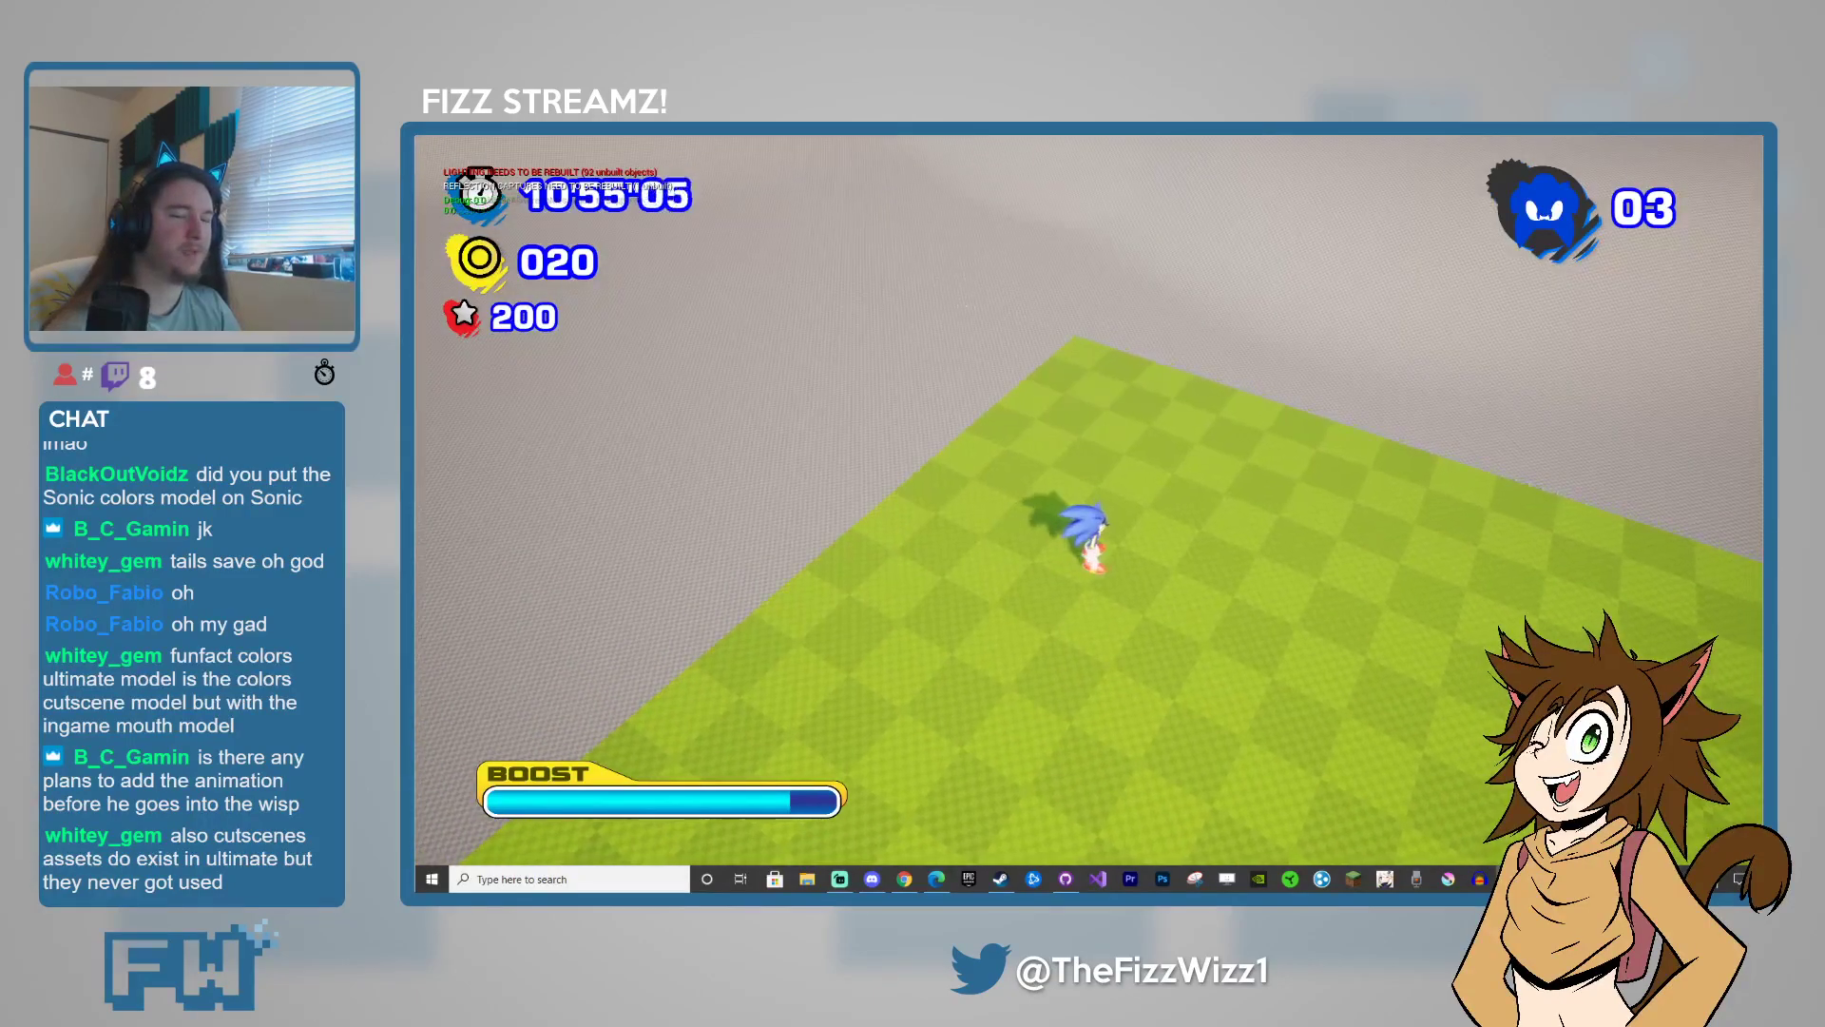
{"action": "key", "text": "w"}
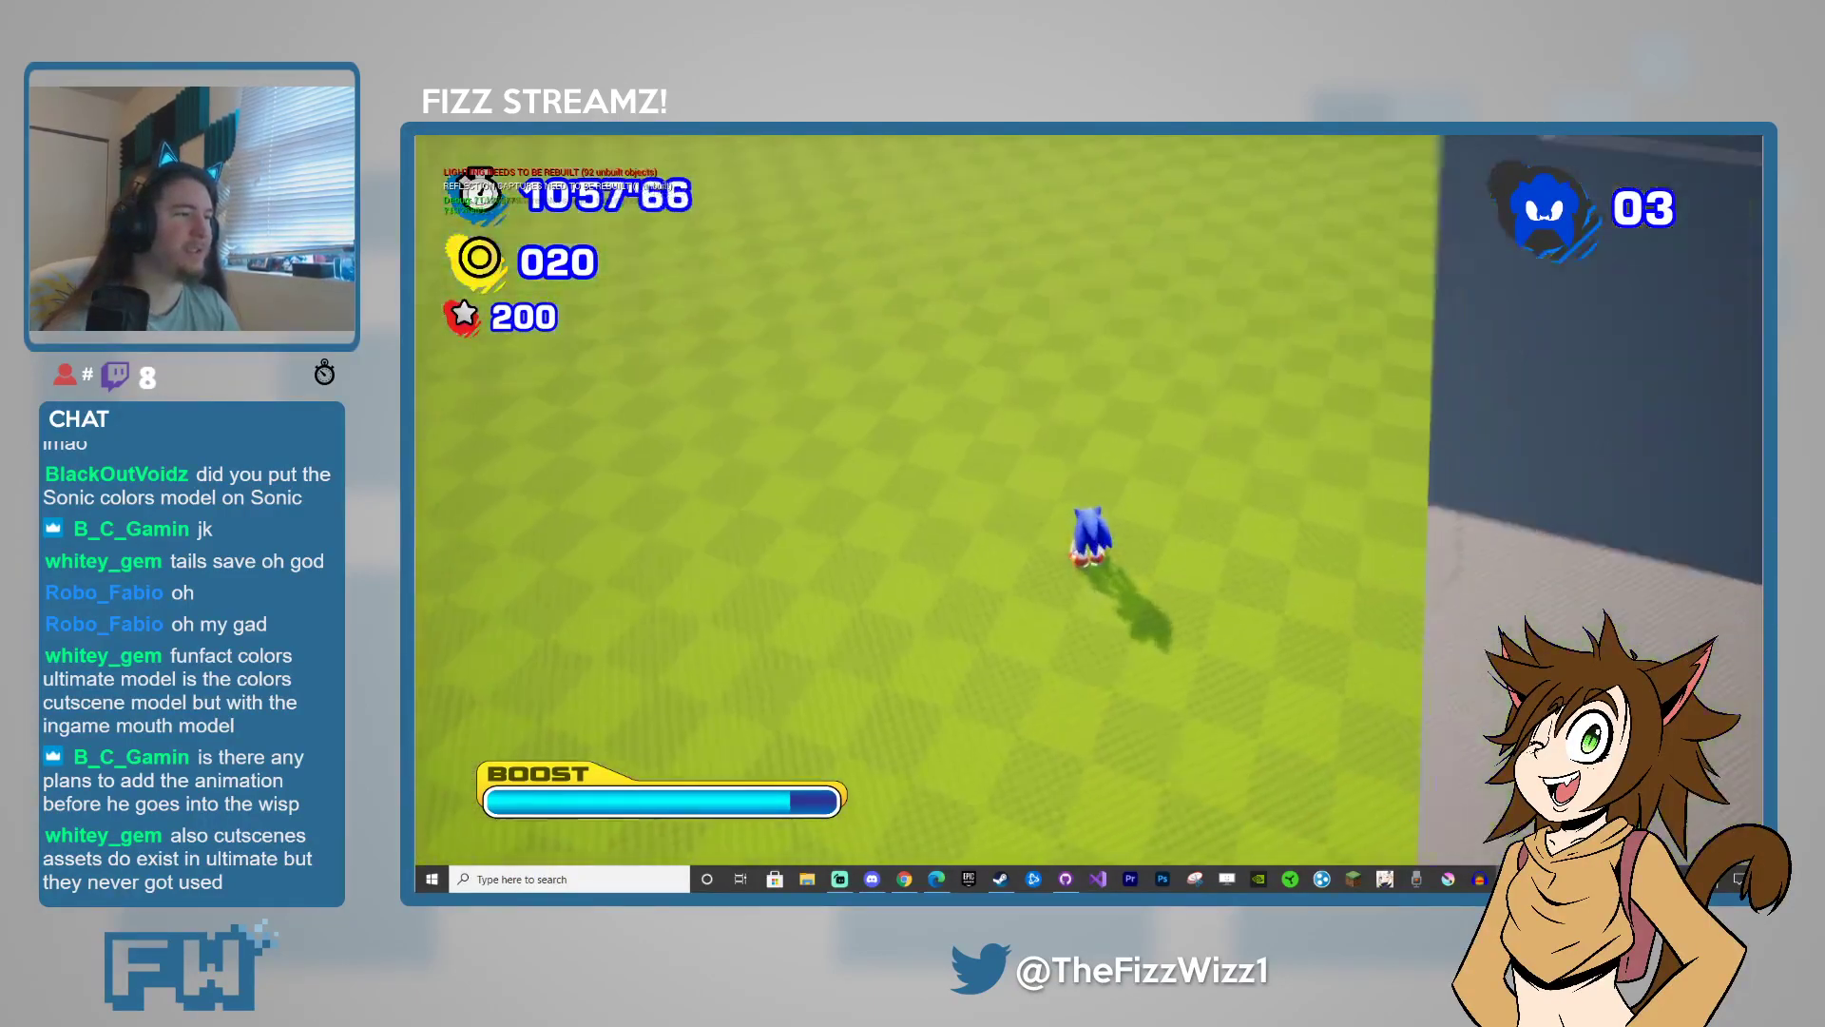
{"action": "key", "text": "w"}
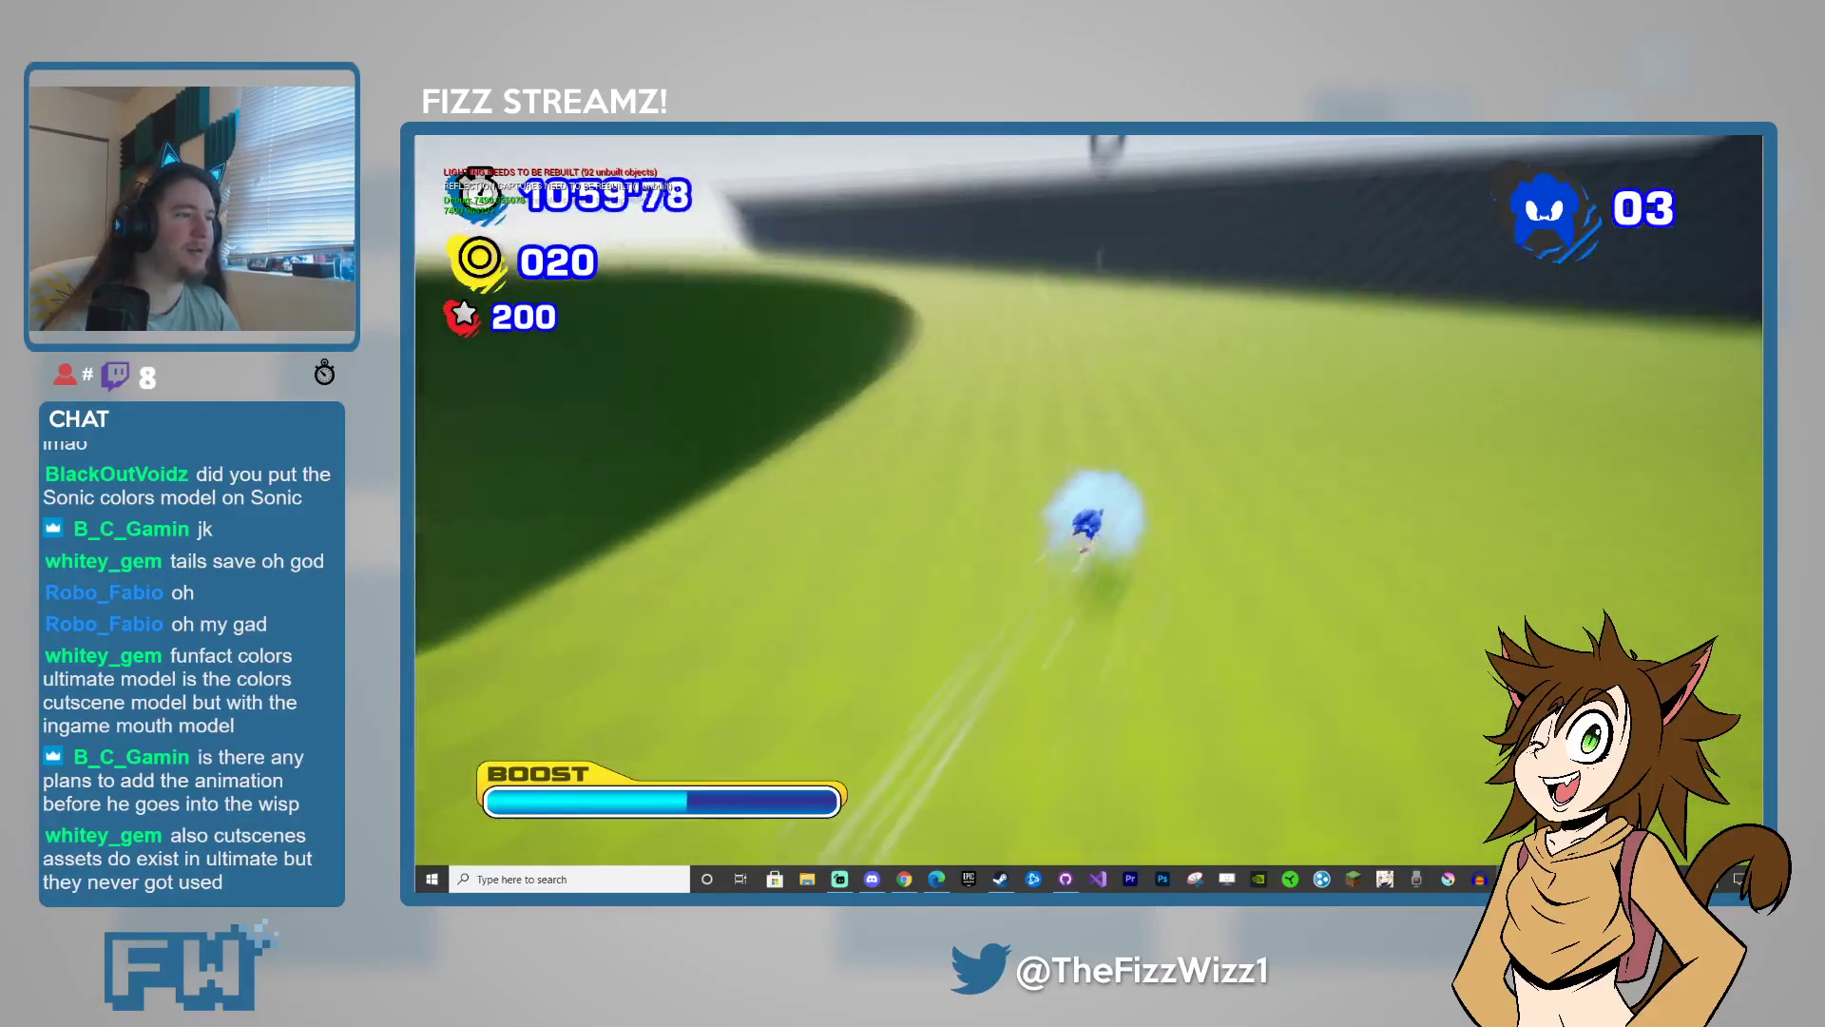
{"action": "key", "text": "w"}
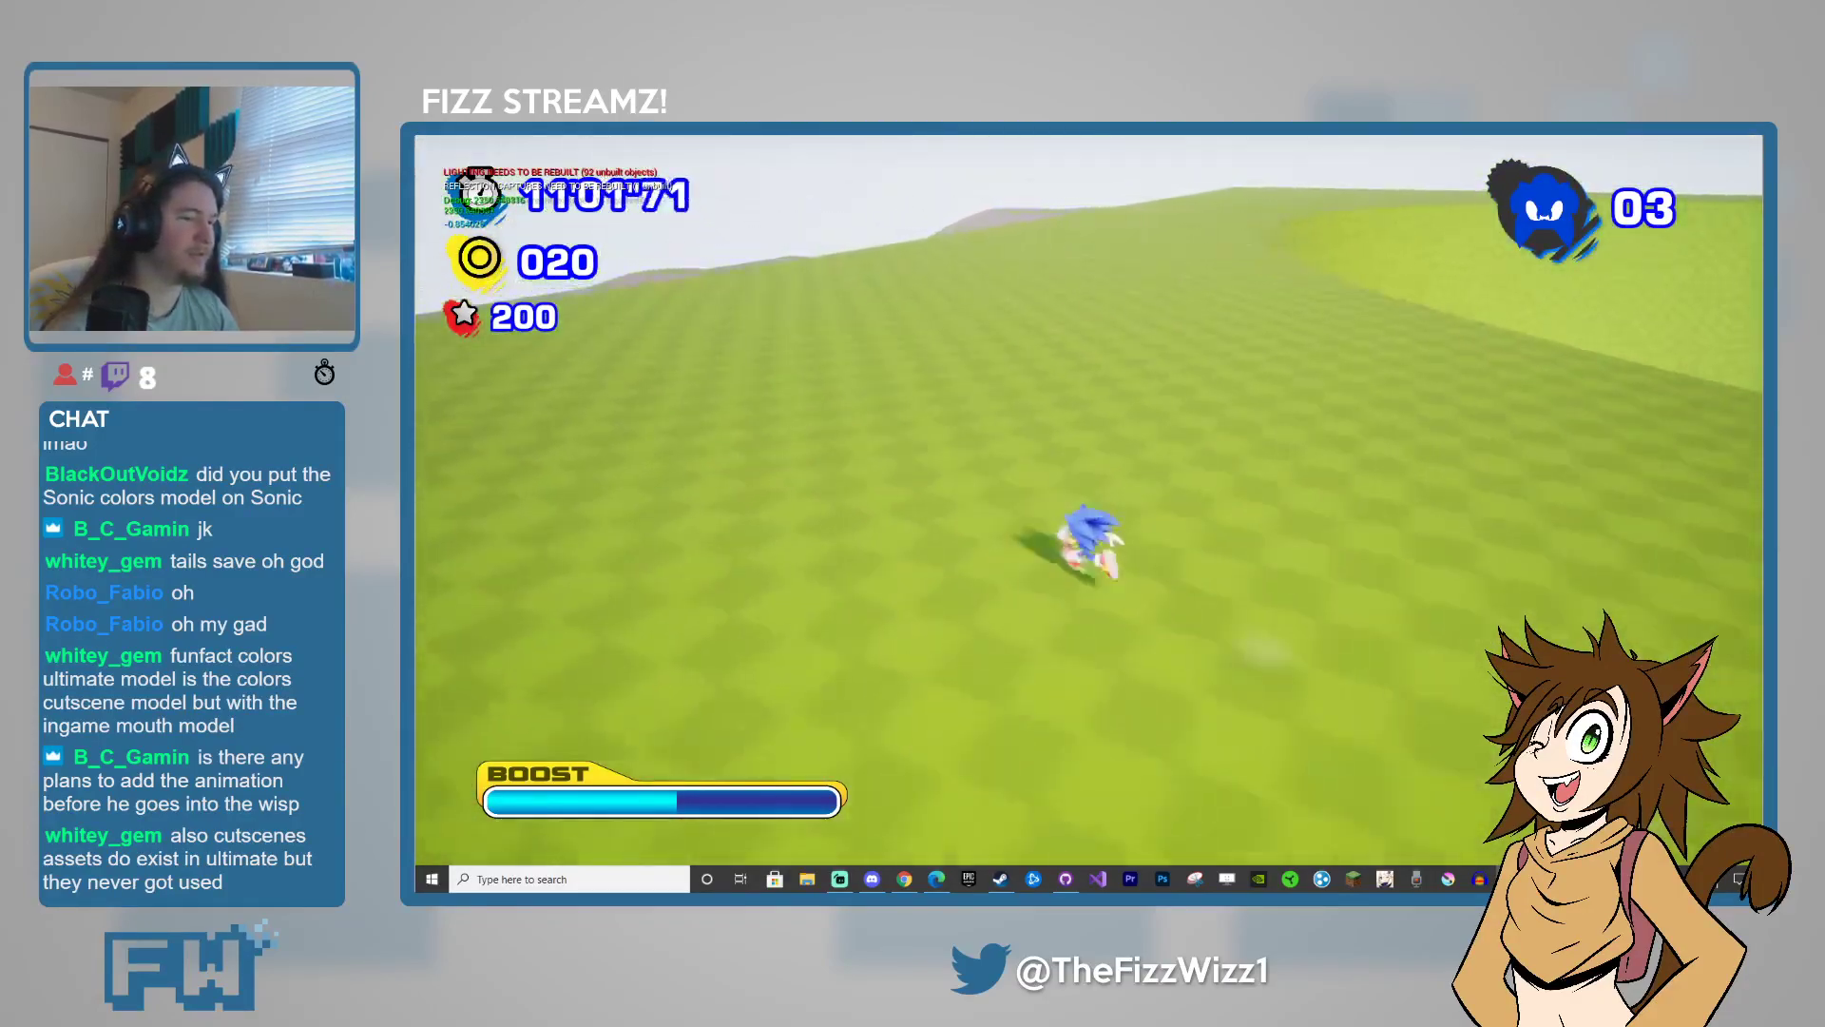
- Refill the boost gauge and equip the orange rocket wisp while running Sonic across the green field
{"action": "key", "text": "space"}
{"action": "key", "text": "b"}
{"action": "key", "text": "w"}
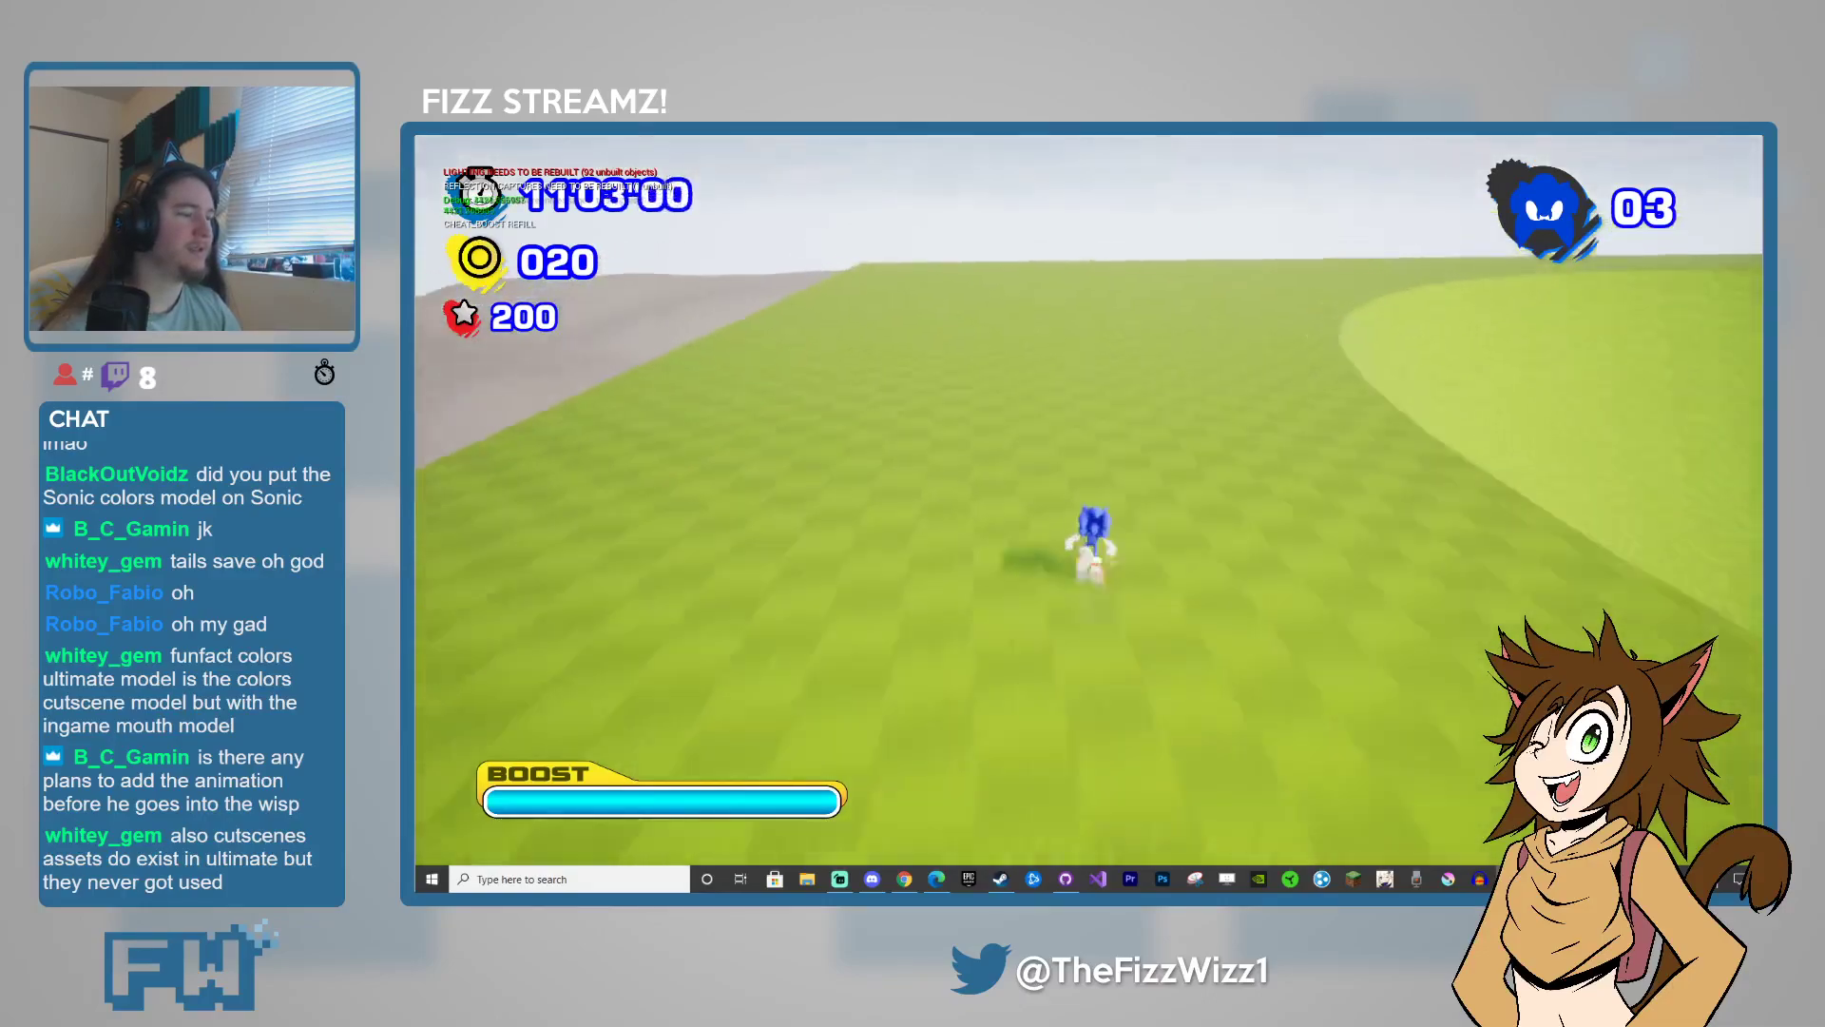
{"action": "key", "text": "Right"}
{"action": "key", "text": "Left"}
{"action": "key", "text": "w"}
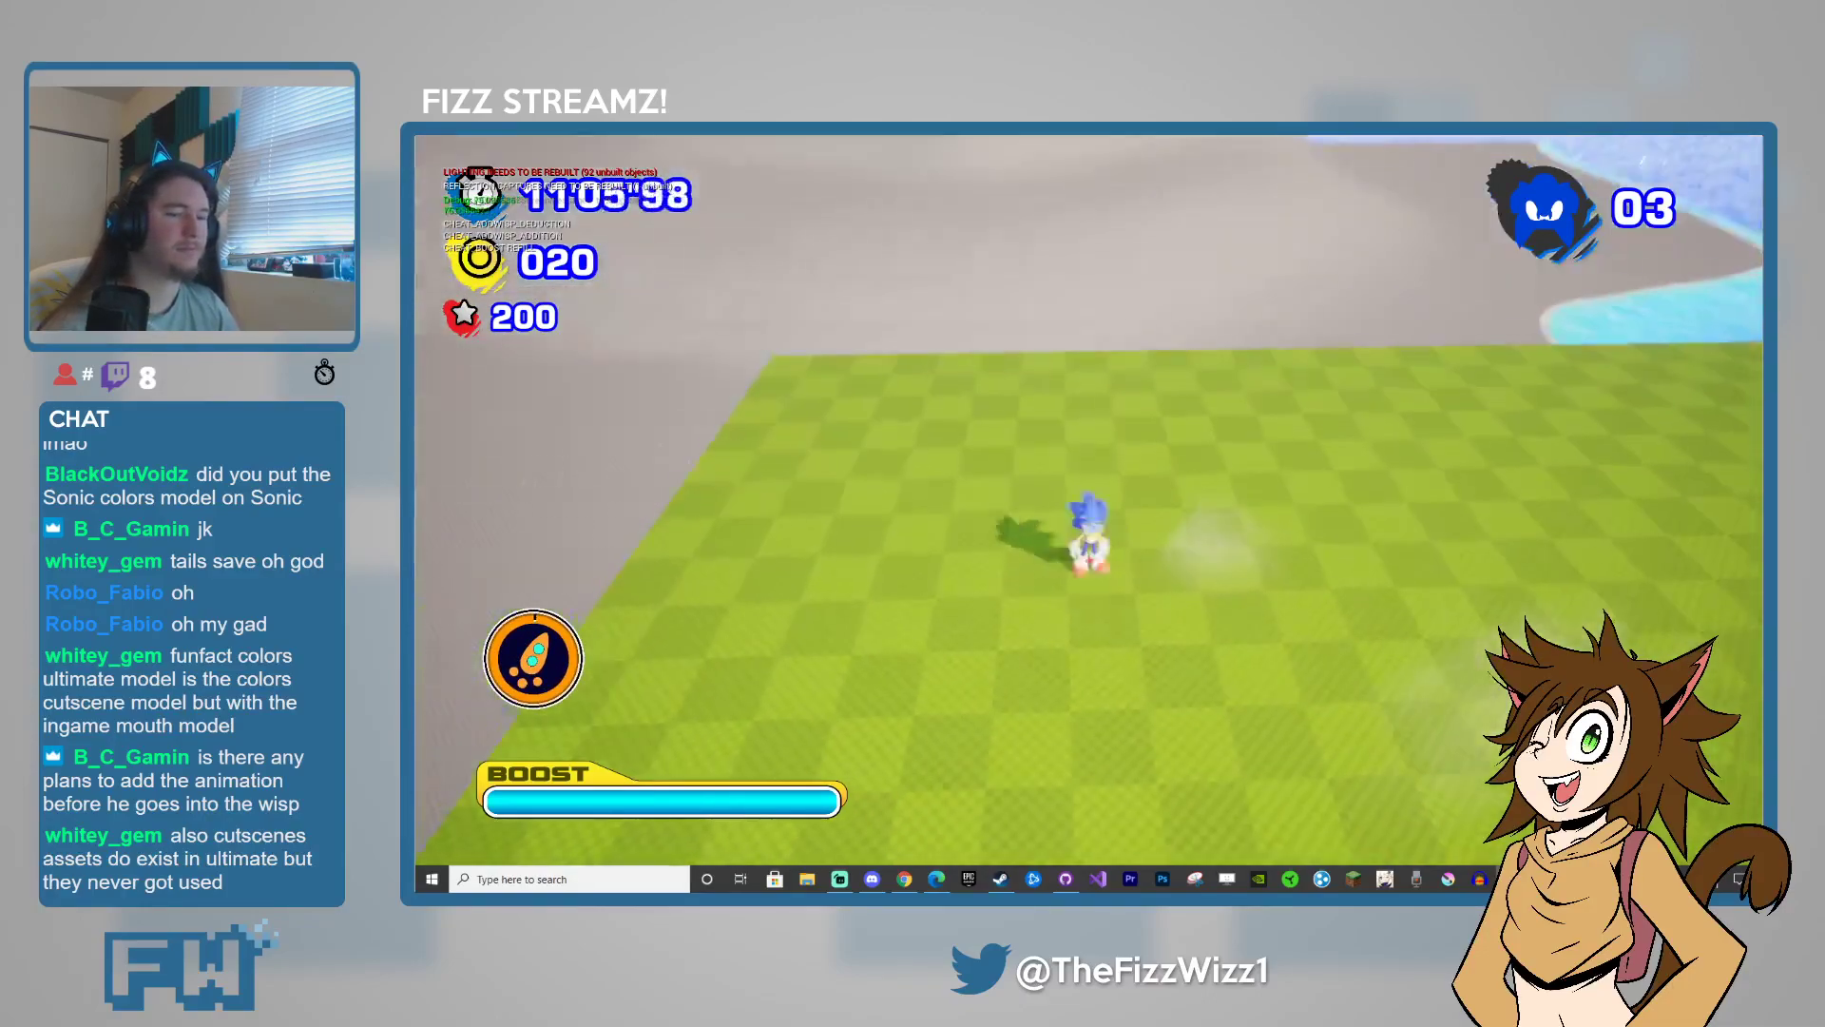
- Steer Sonic around near the edge of the green field, then jump and use the rocket wisp
{"action": "key", "text": "a"}
{"action": "key", "text": "s"}
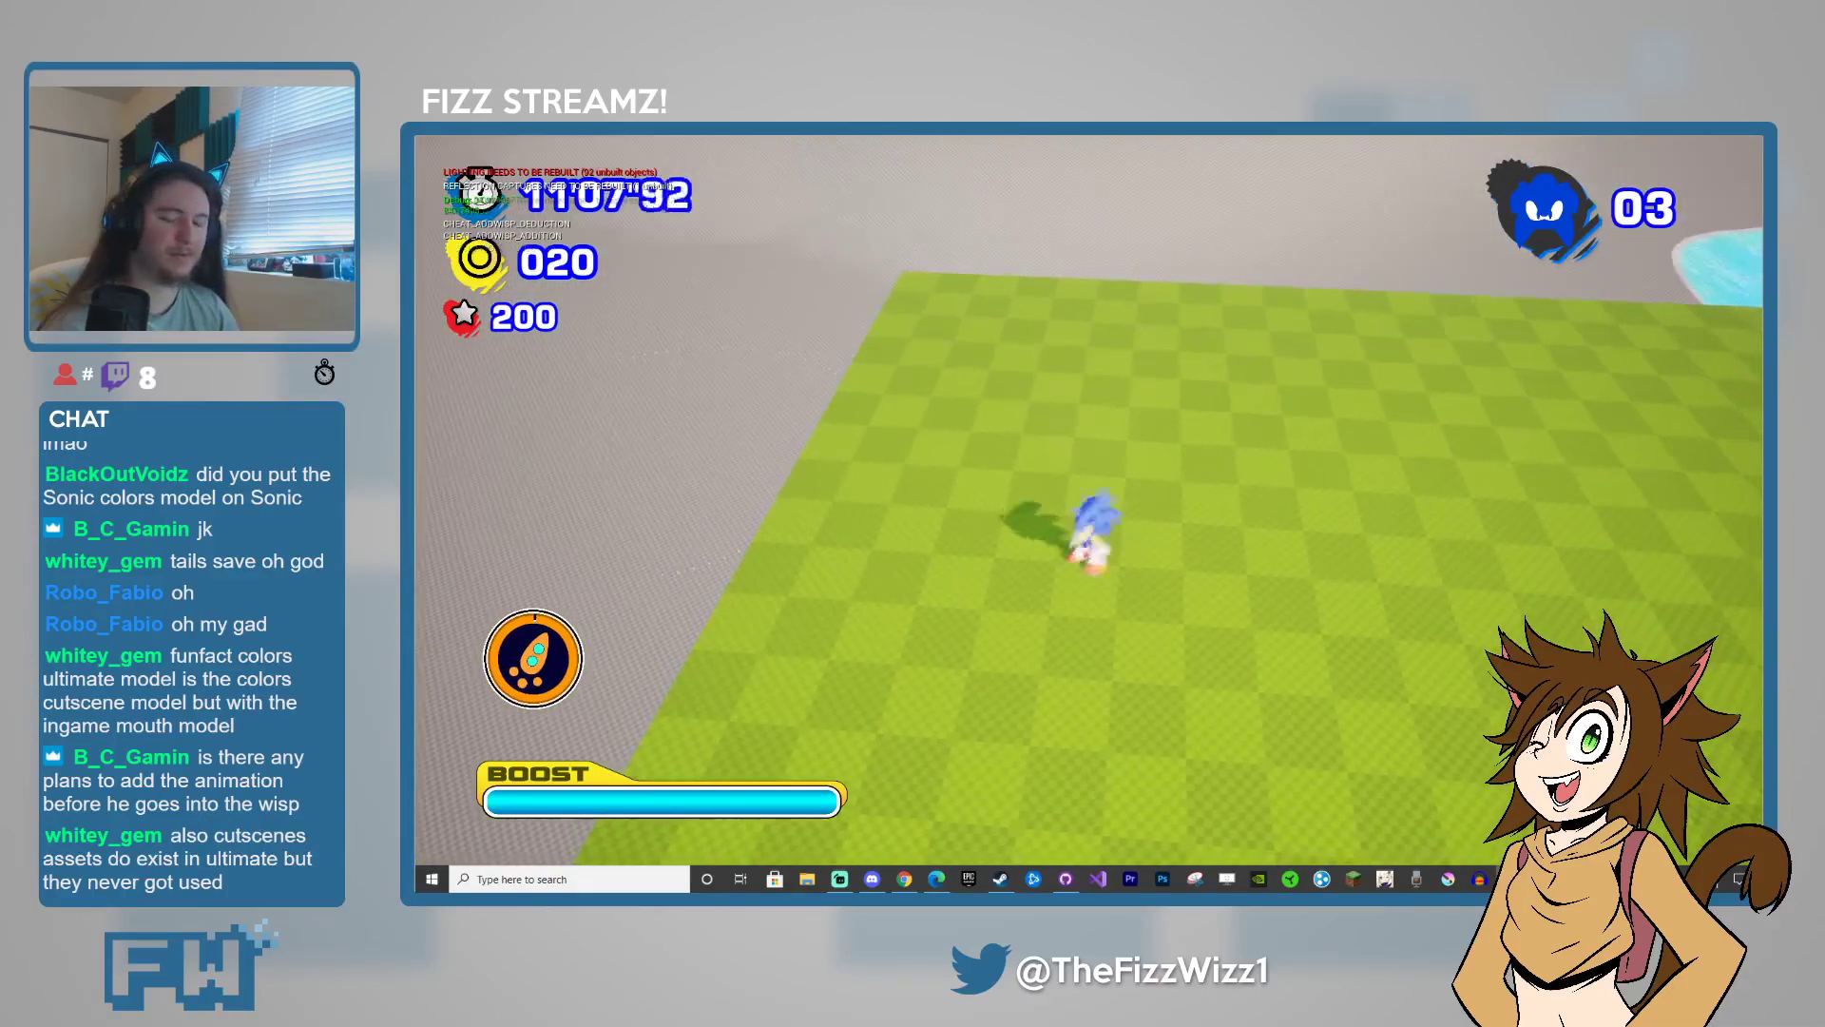
{"action": "key", "text": "d"}
{"action": "key", "text": "d"}
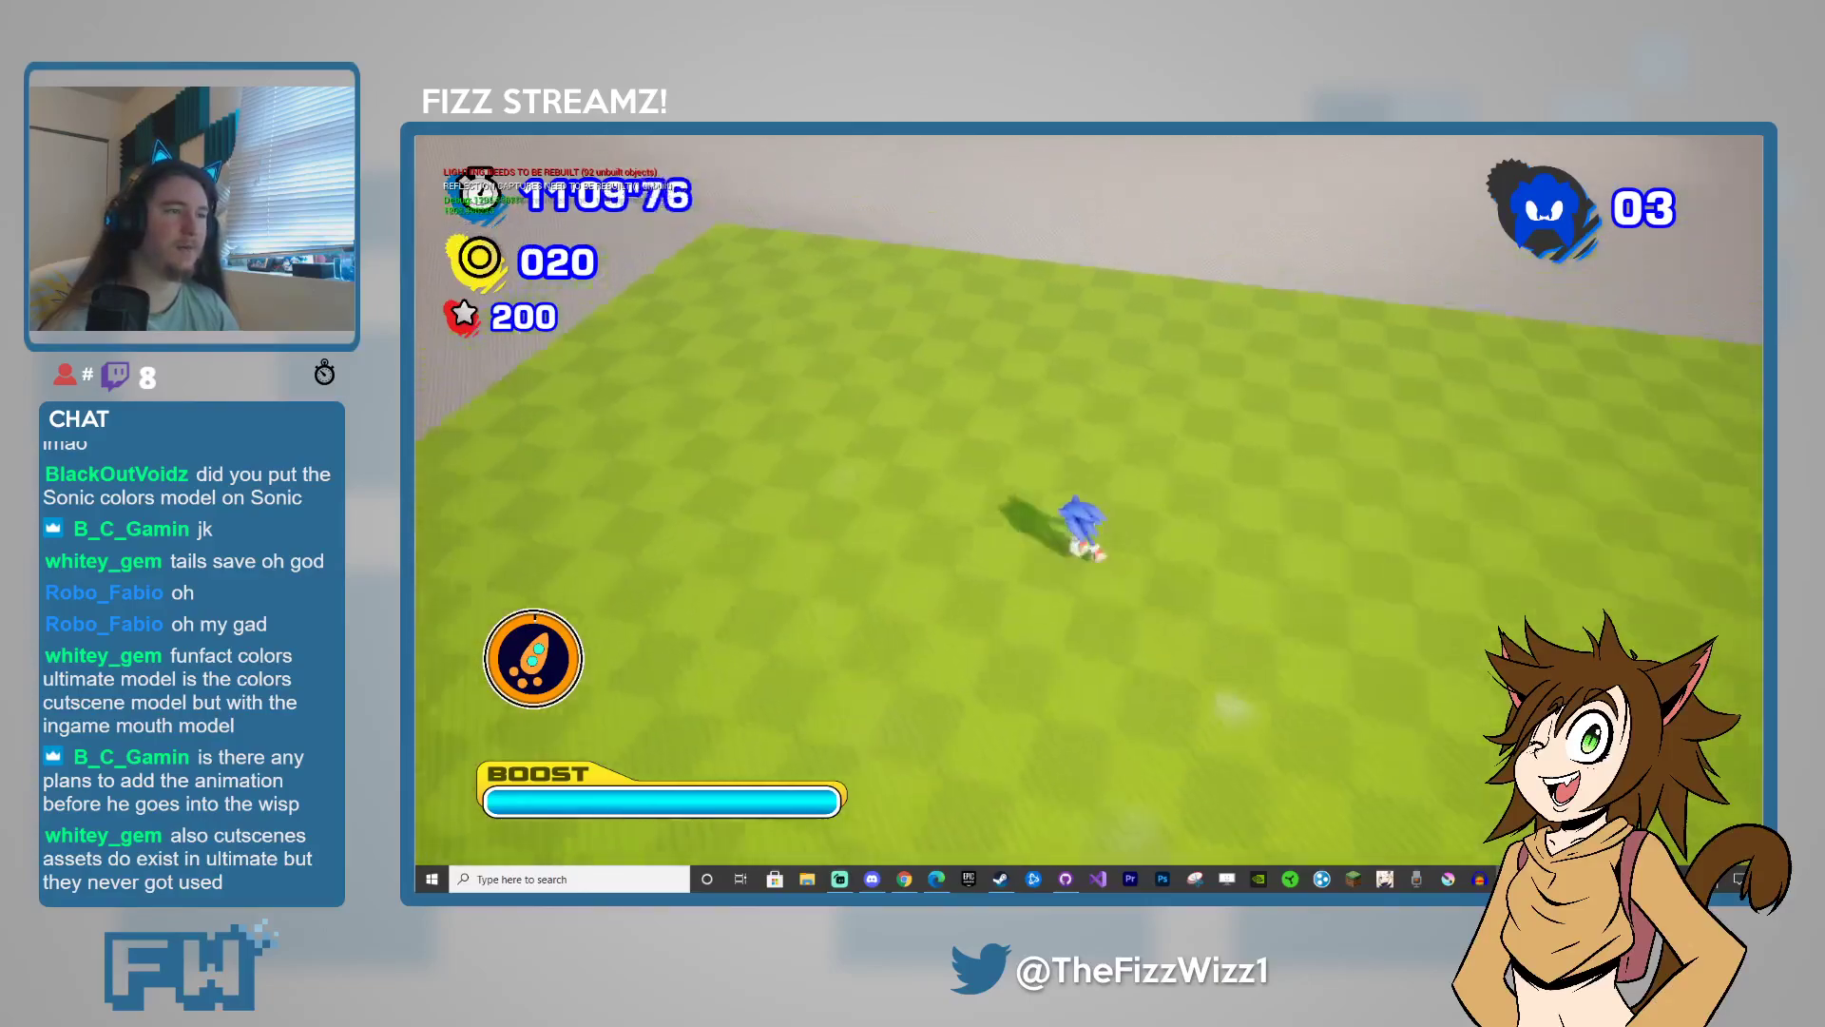
{"action": "key", "text": "a"}
{"action": "key", "text": "space"}
{"action": "key", "text": "e"}
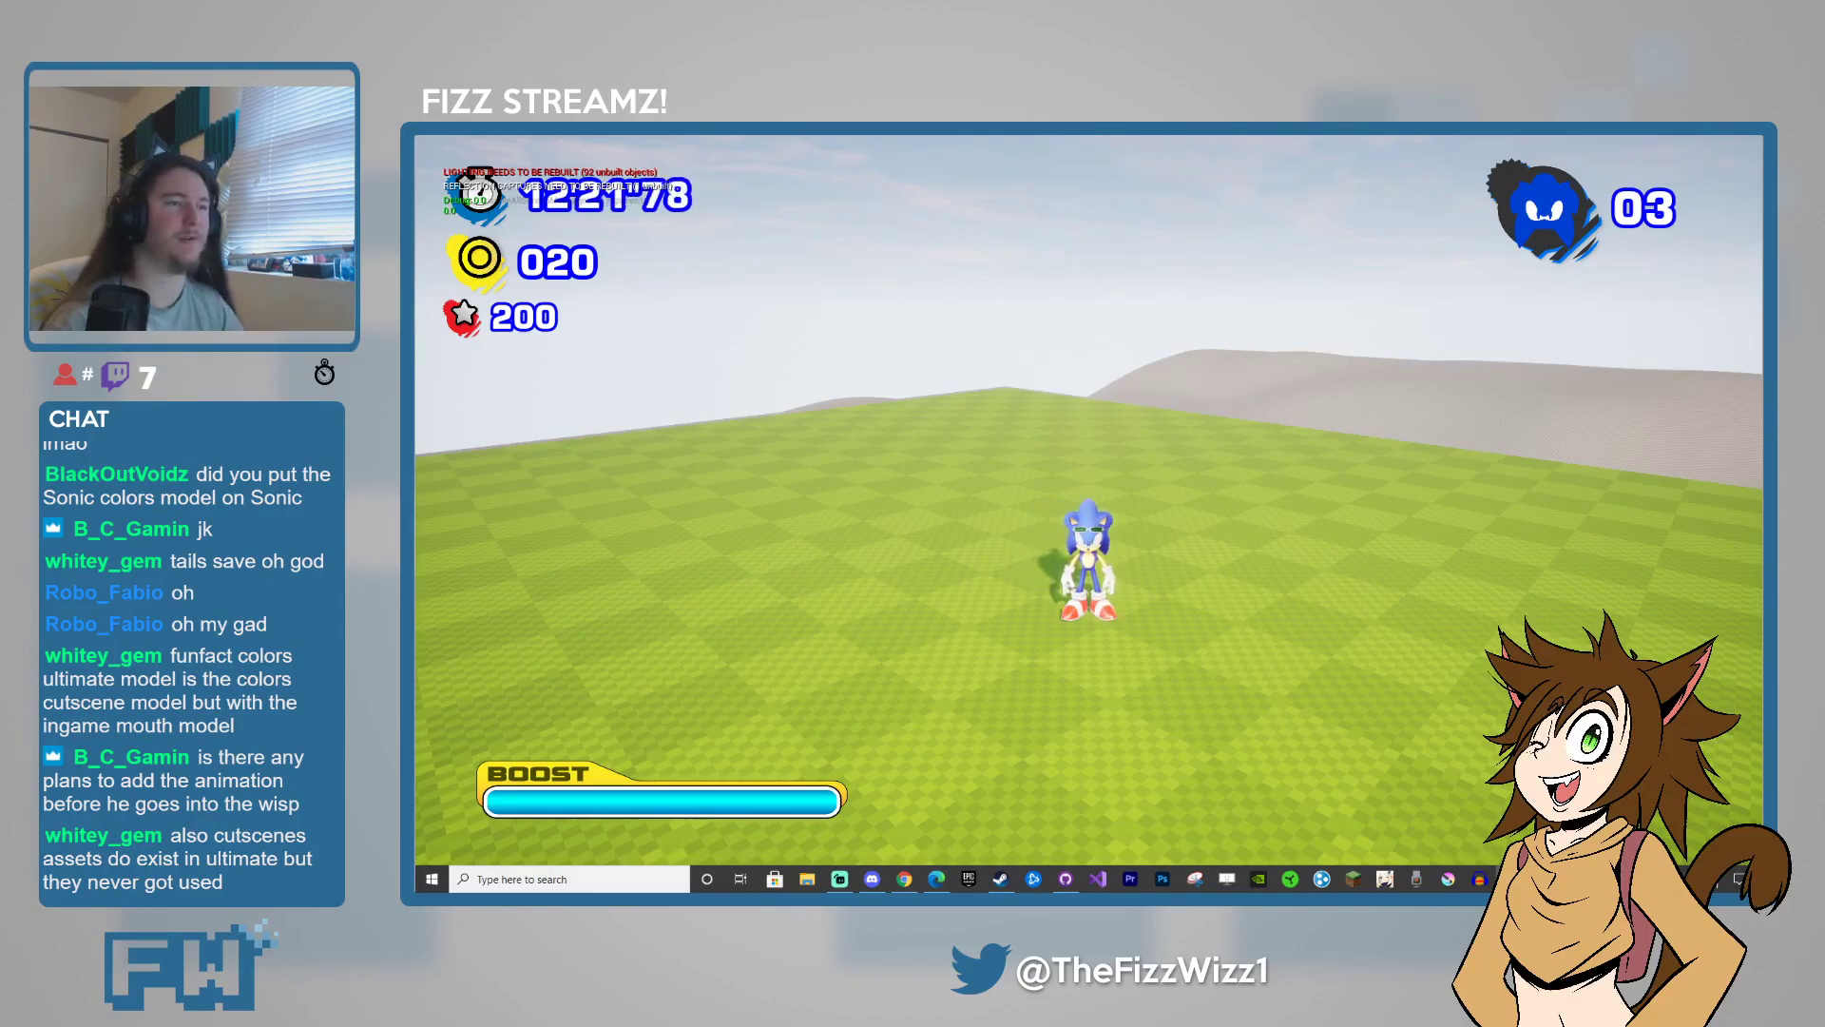
- Walk Sonic back and forth in short bursts on the grass, turning him toward and away from the camera
{"action": "key", "text": "w"}
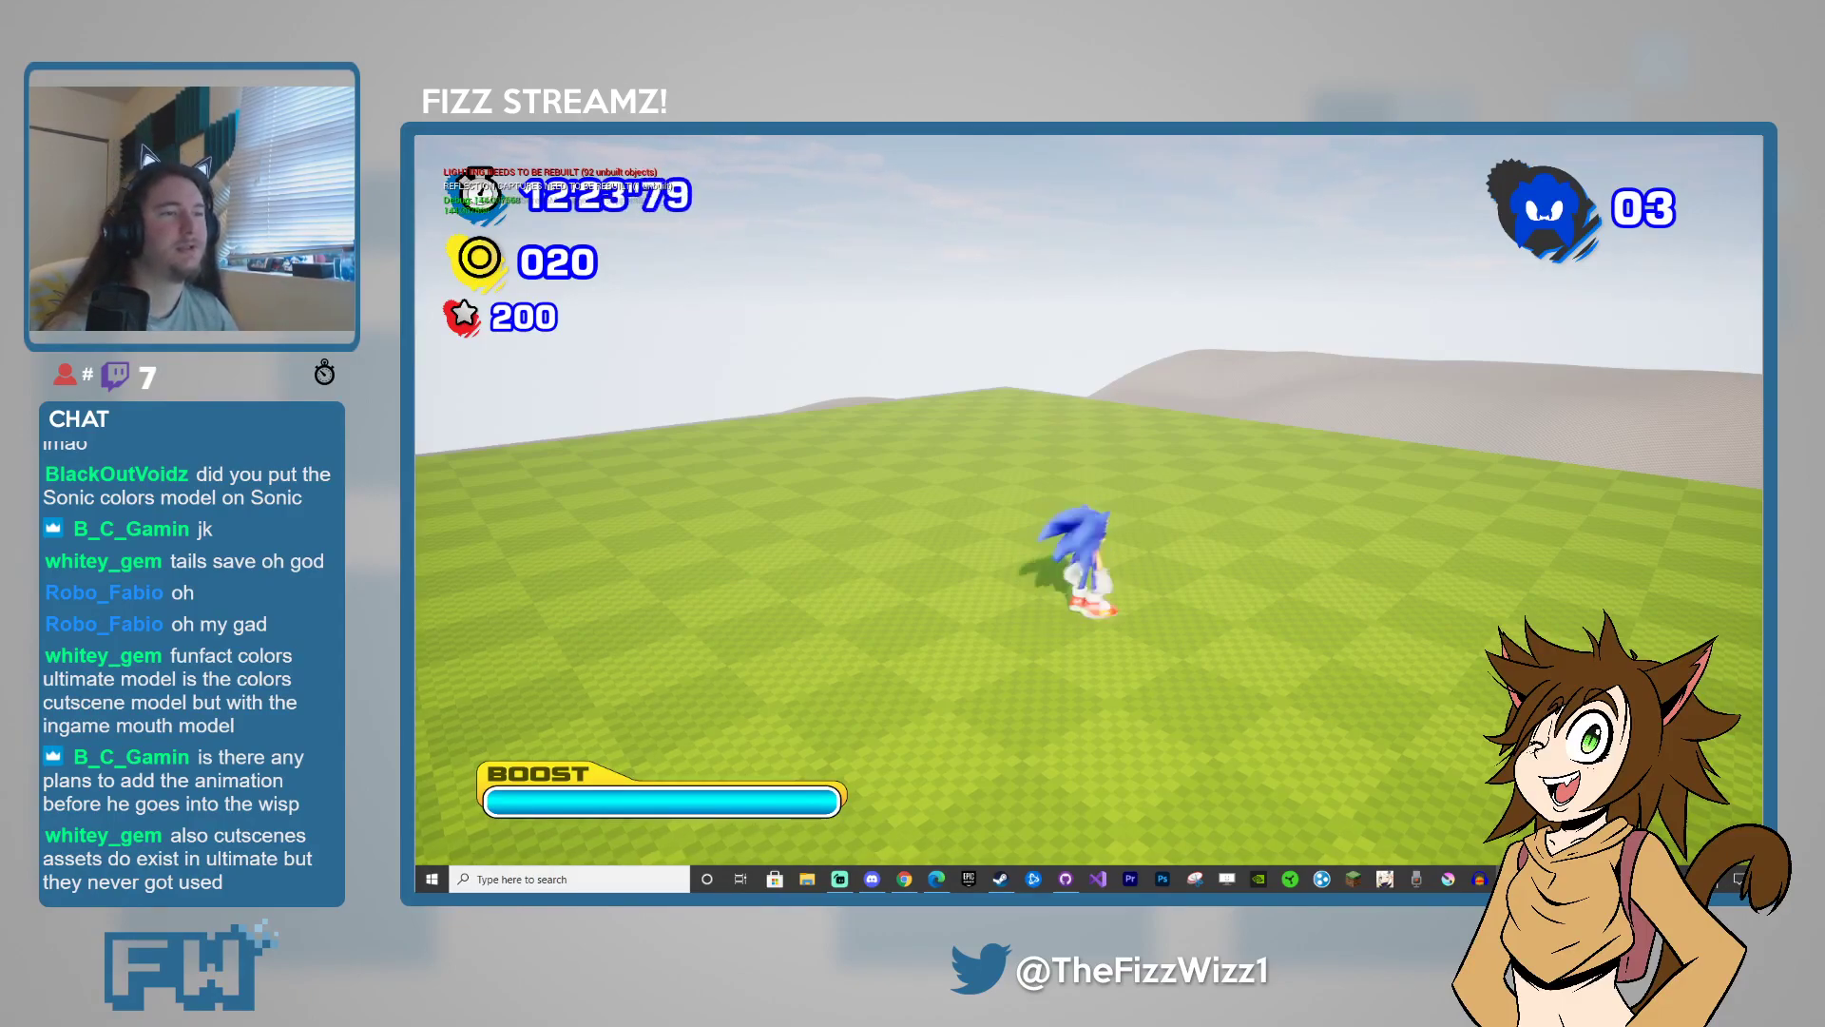
{"action": "key", "text": "s"}
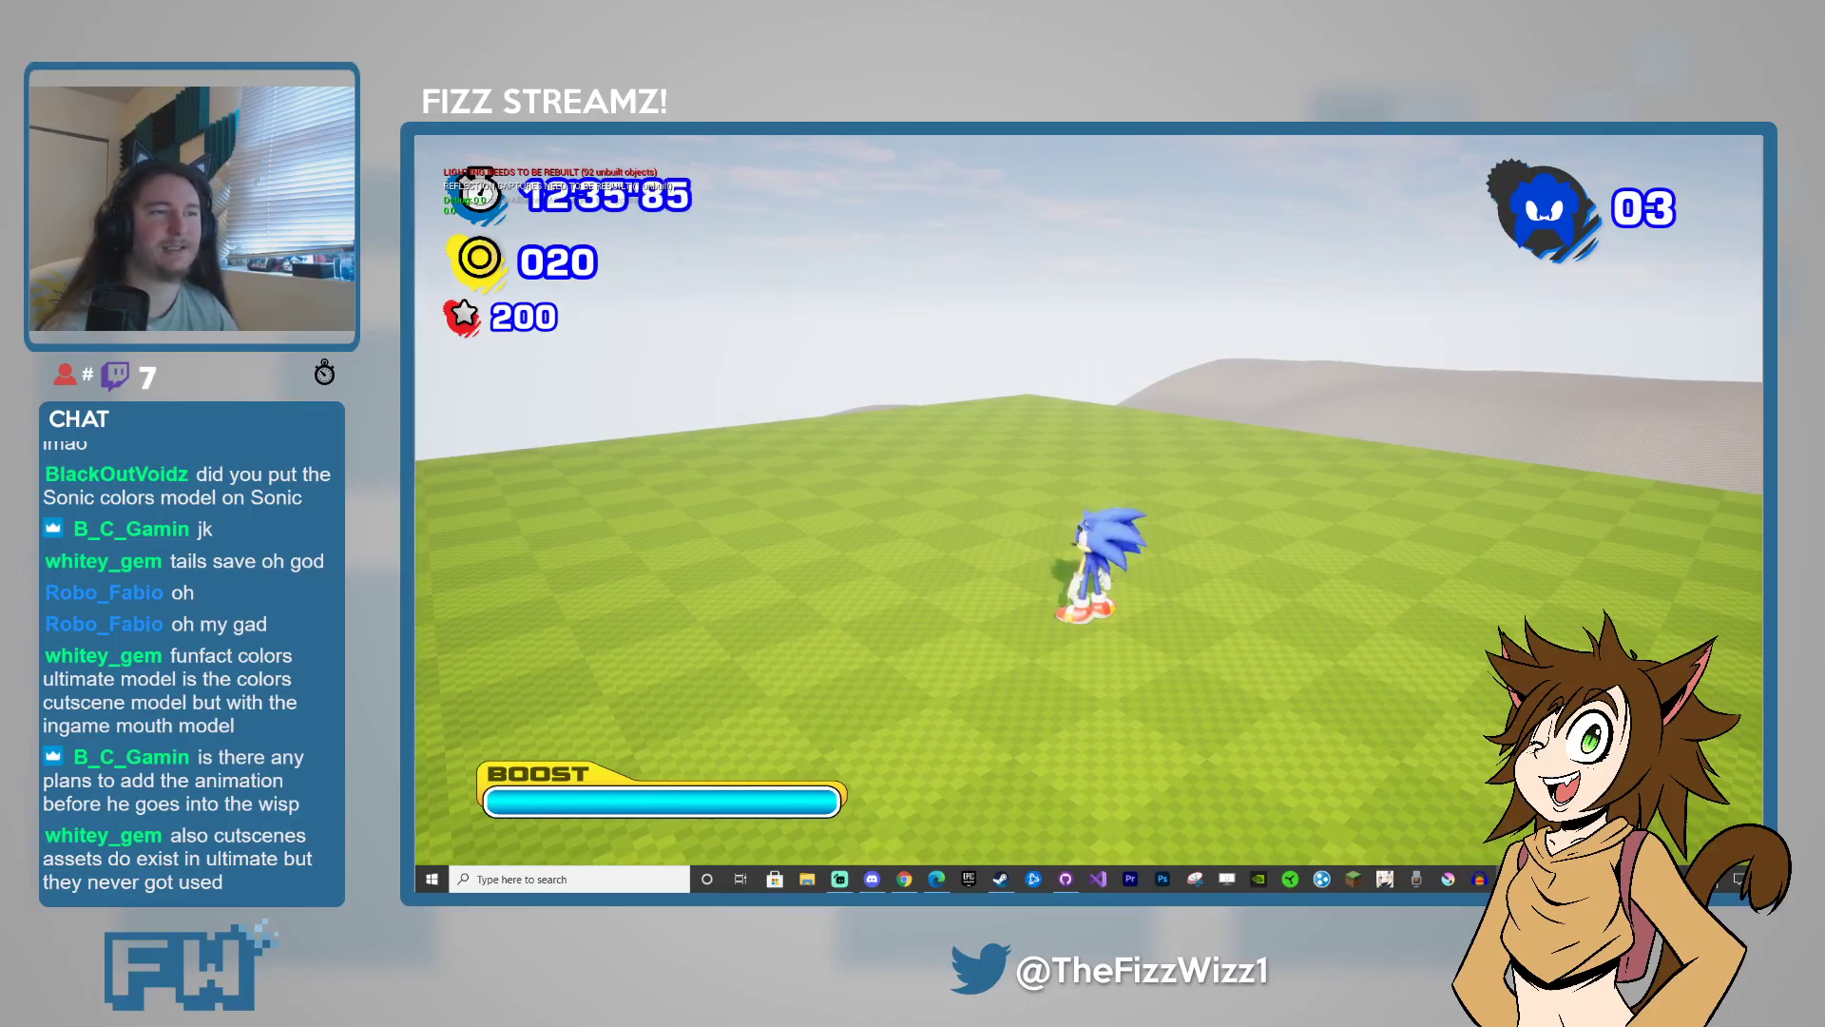
{"action": "key", "text": "w"}
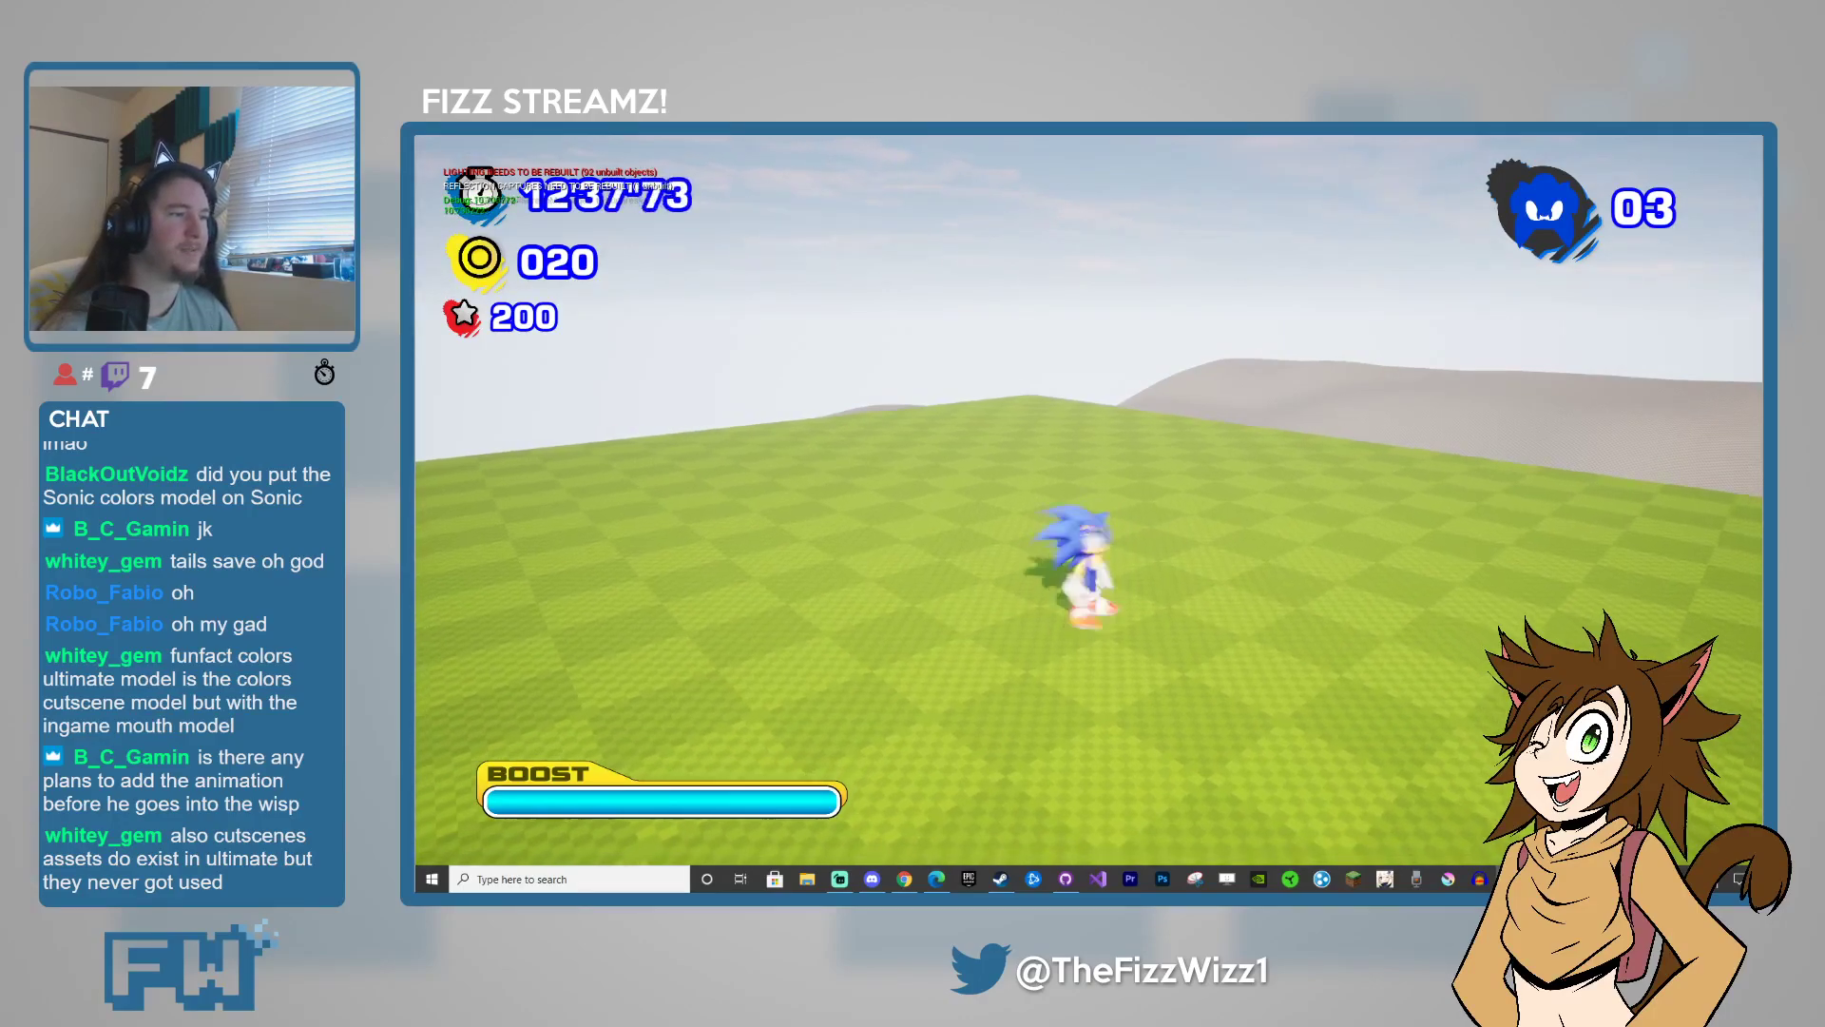
{"action": "key", "text": "s"}
{"action": "key", "text": "s"}
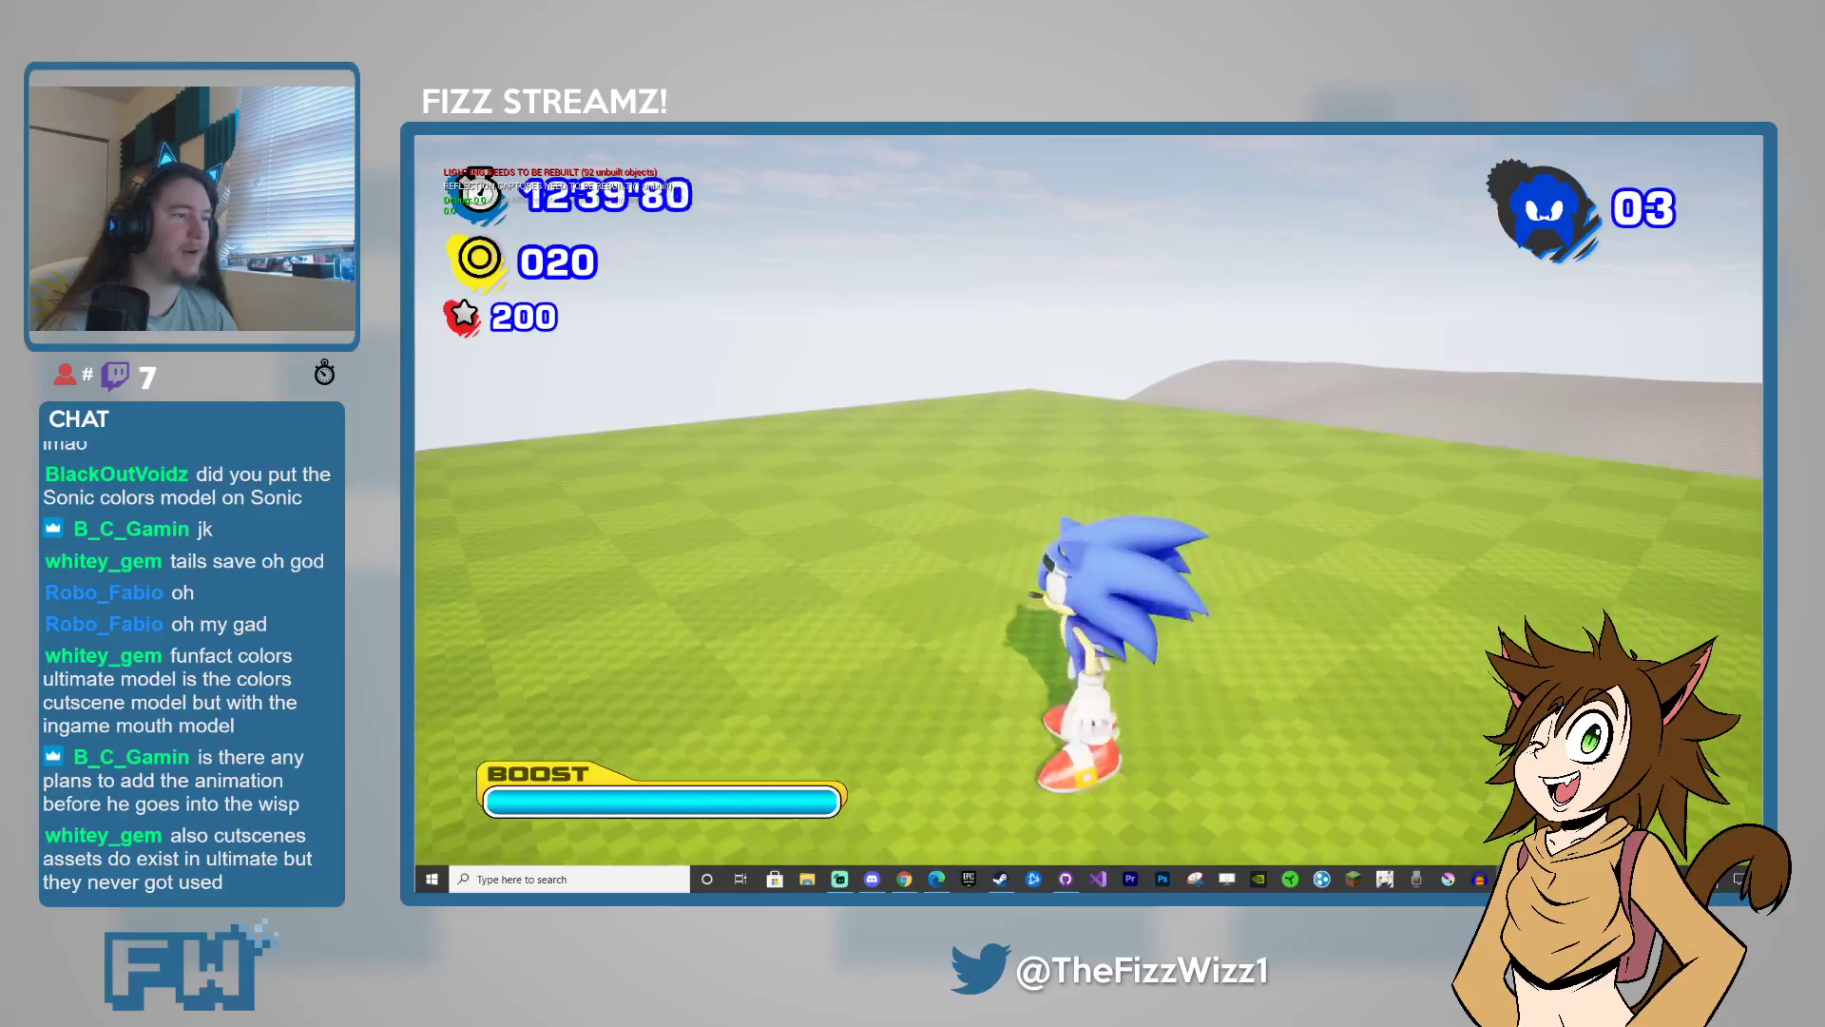
{"action": "key", "text": "w"}
{"action": "key", "text": "s"}
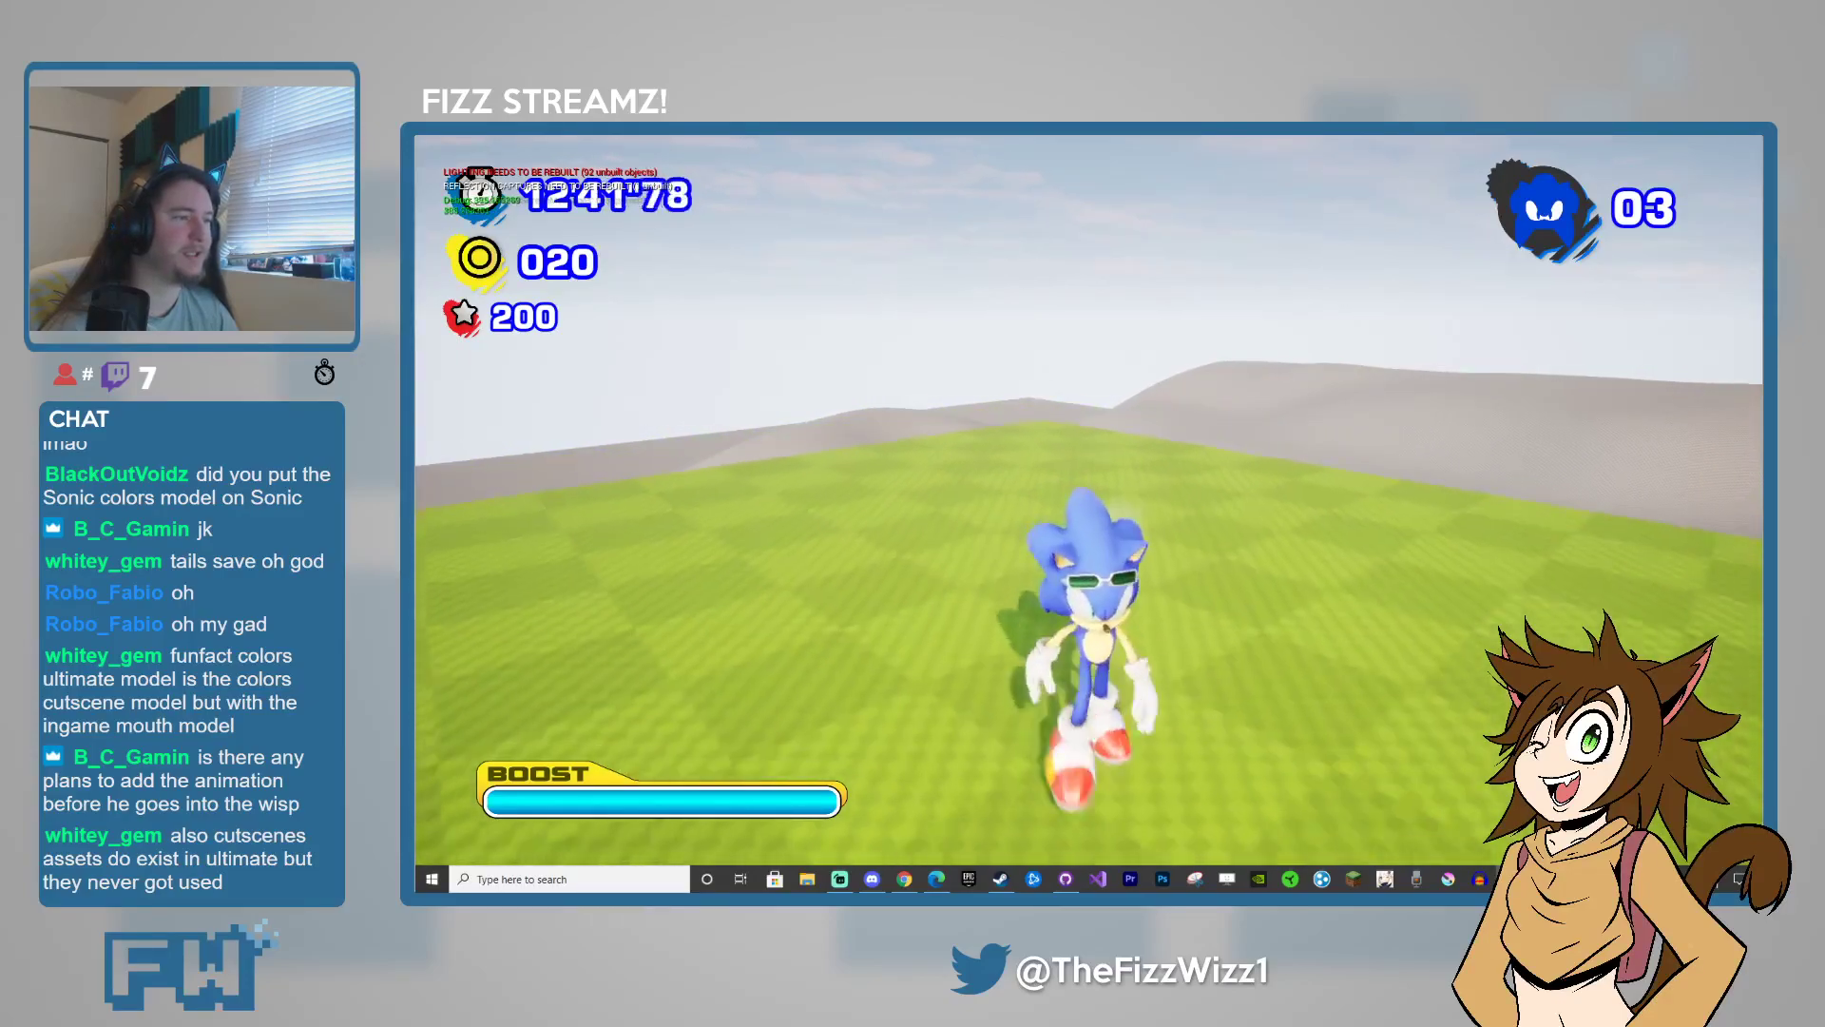
{"action": "key", "text": "d"}
{"action": "key", "text": "s"}
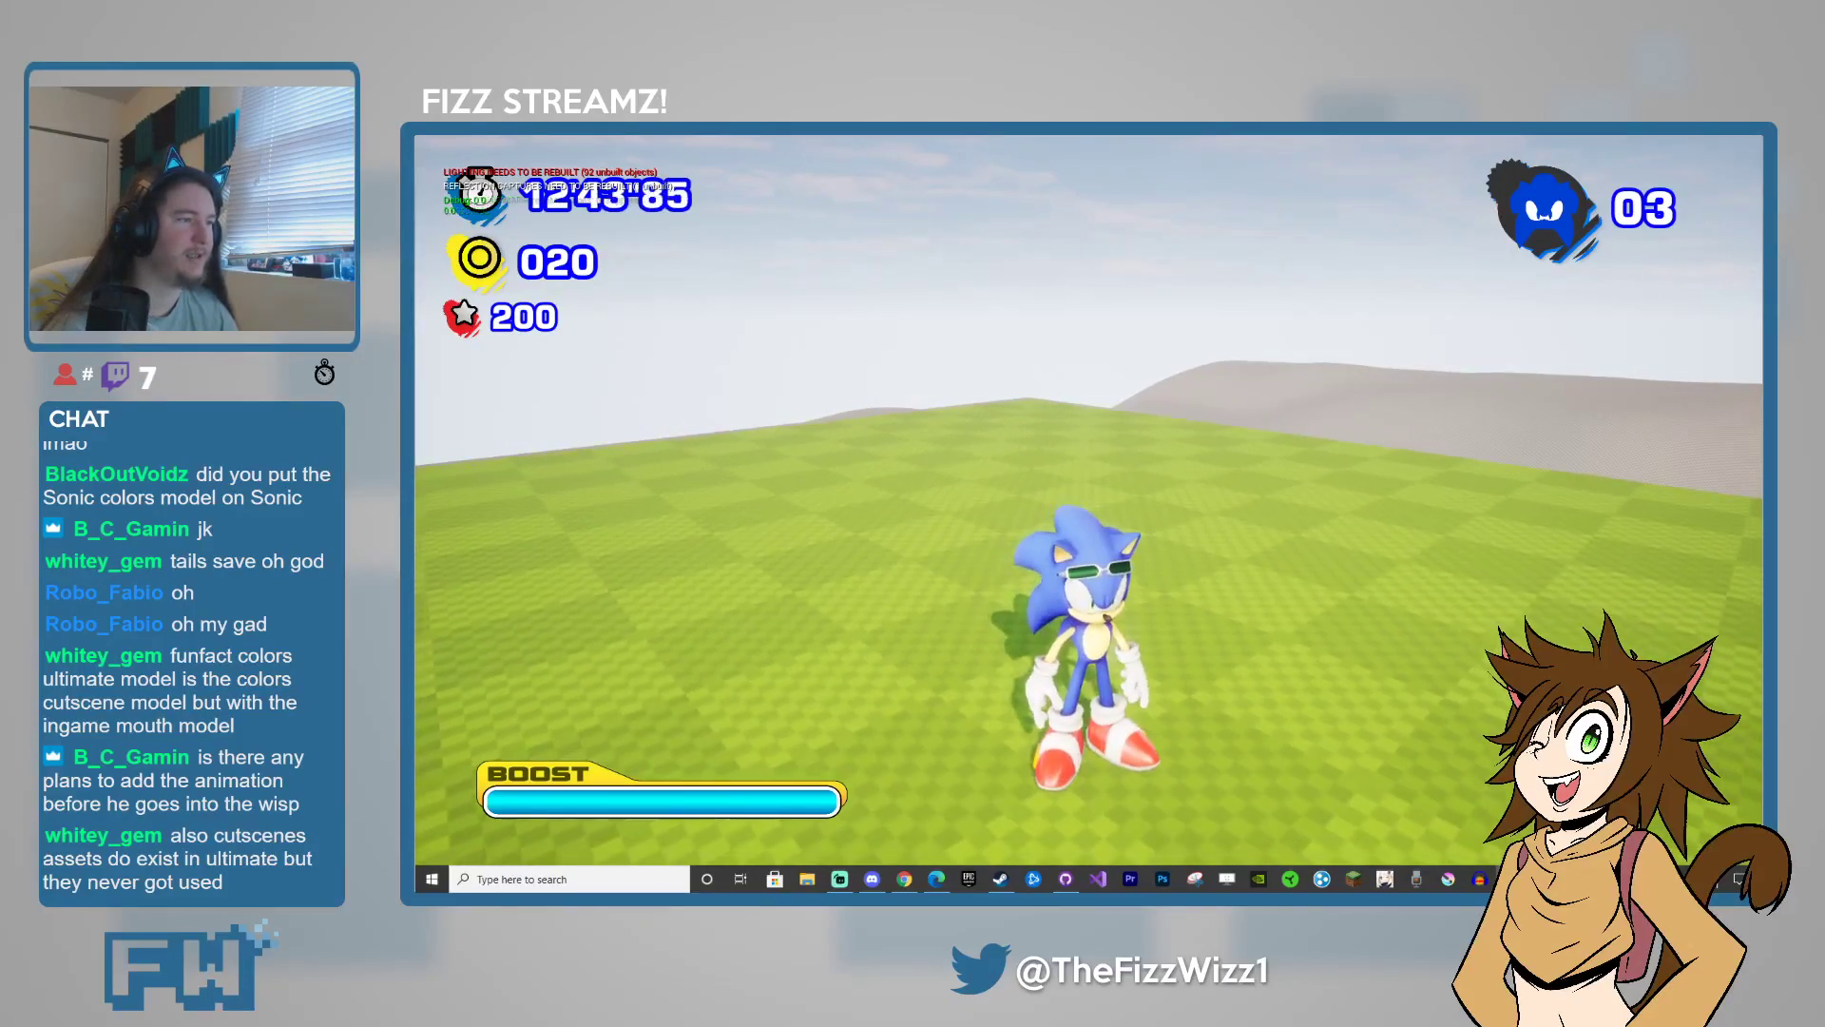
{"action": "key", "text": "d"}
{"action": "key", "text": "w"}
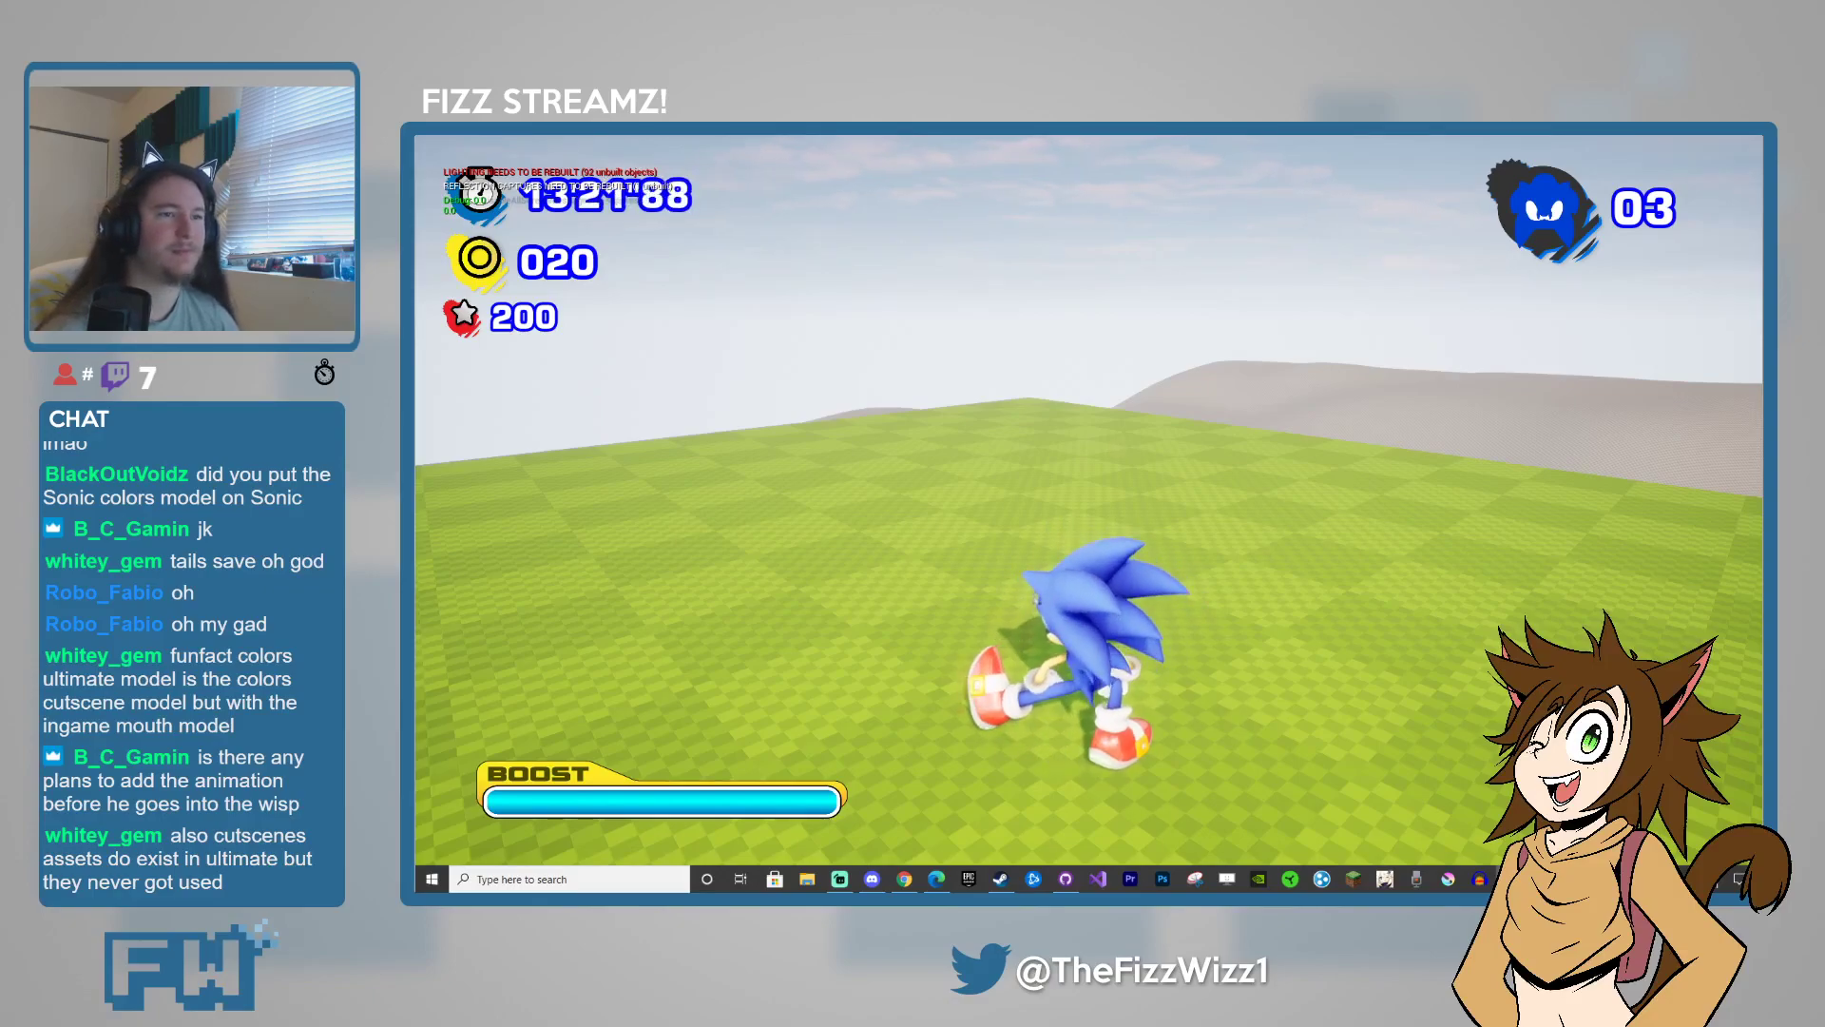
- Run Sonic in tight turns across the green field and stop him facing the camera
{"action": "key", "text": "d"}
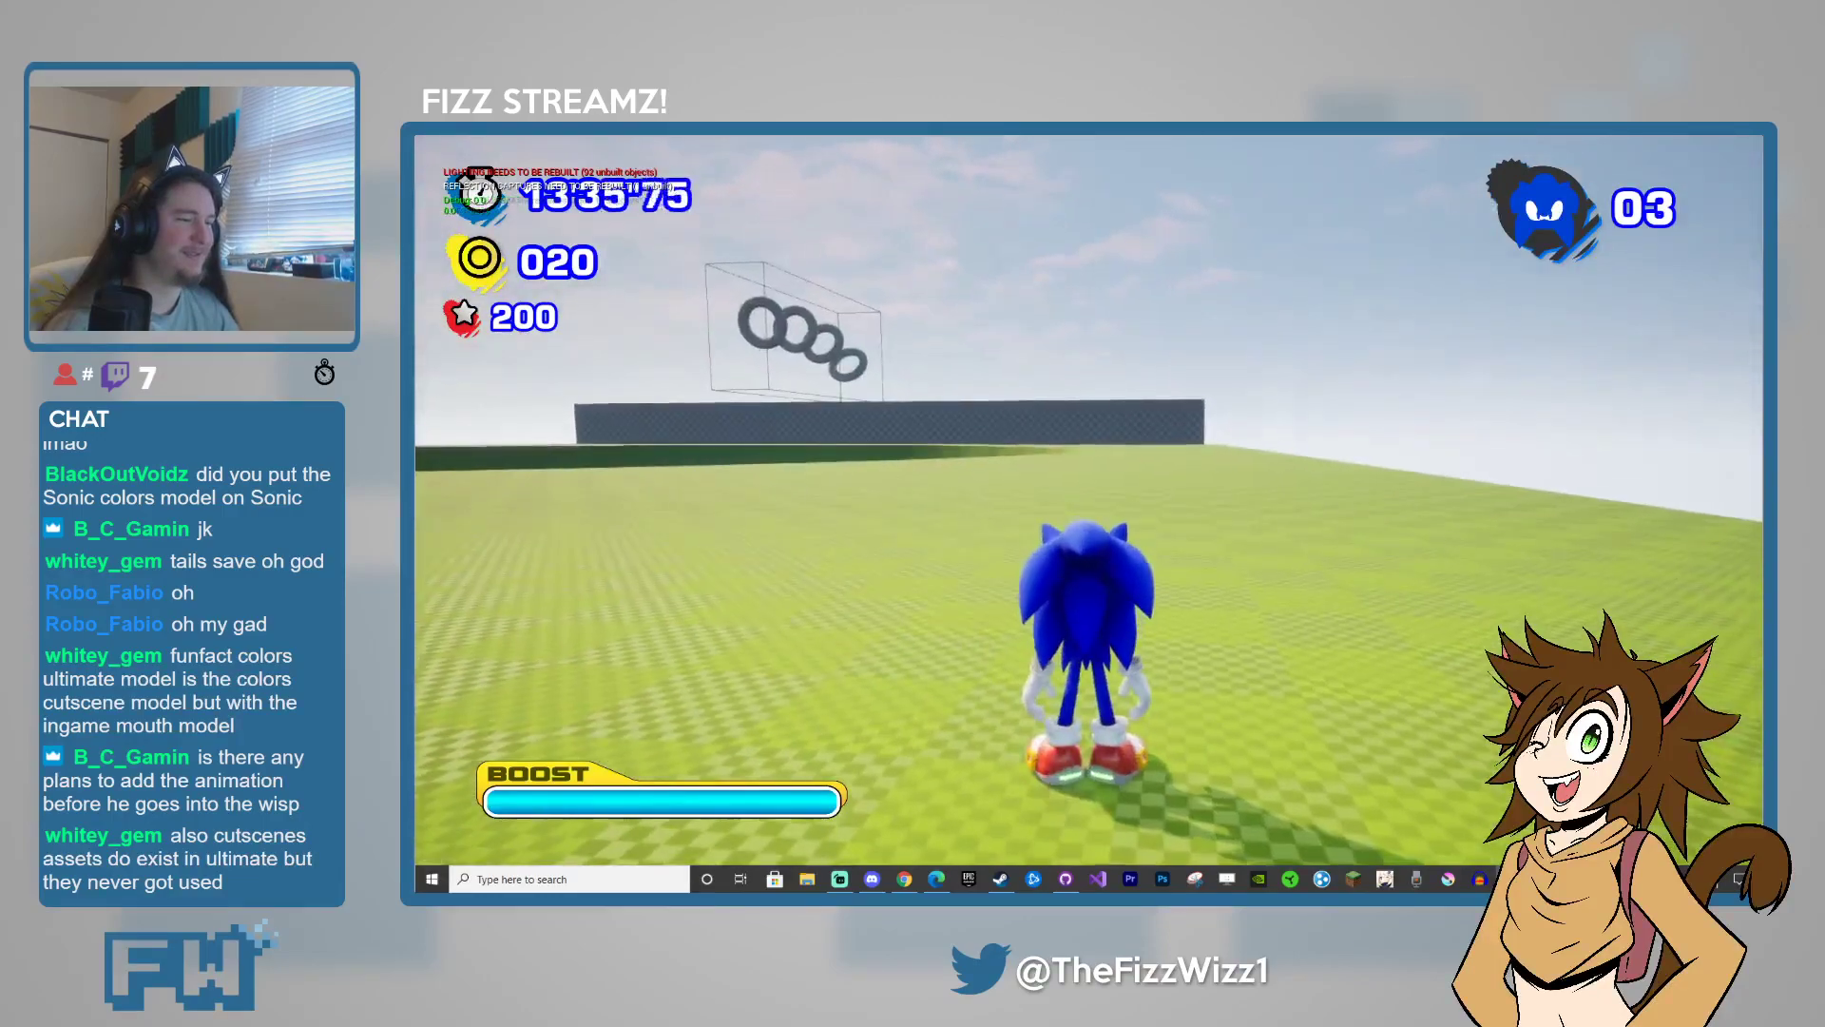
{"action": "key", "text": "w"}
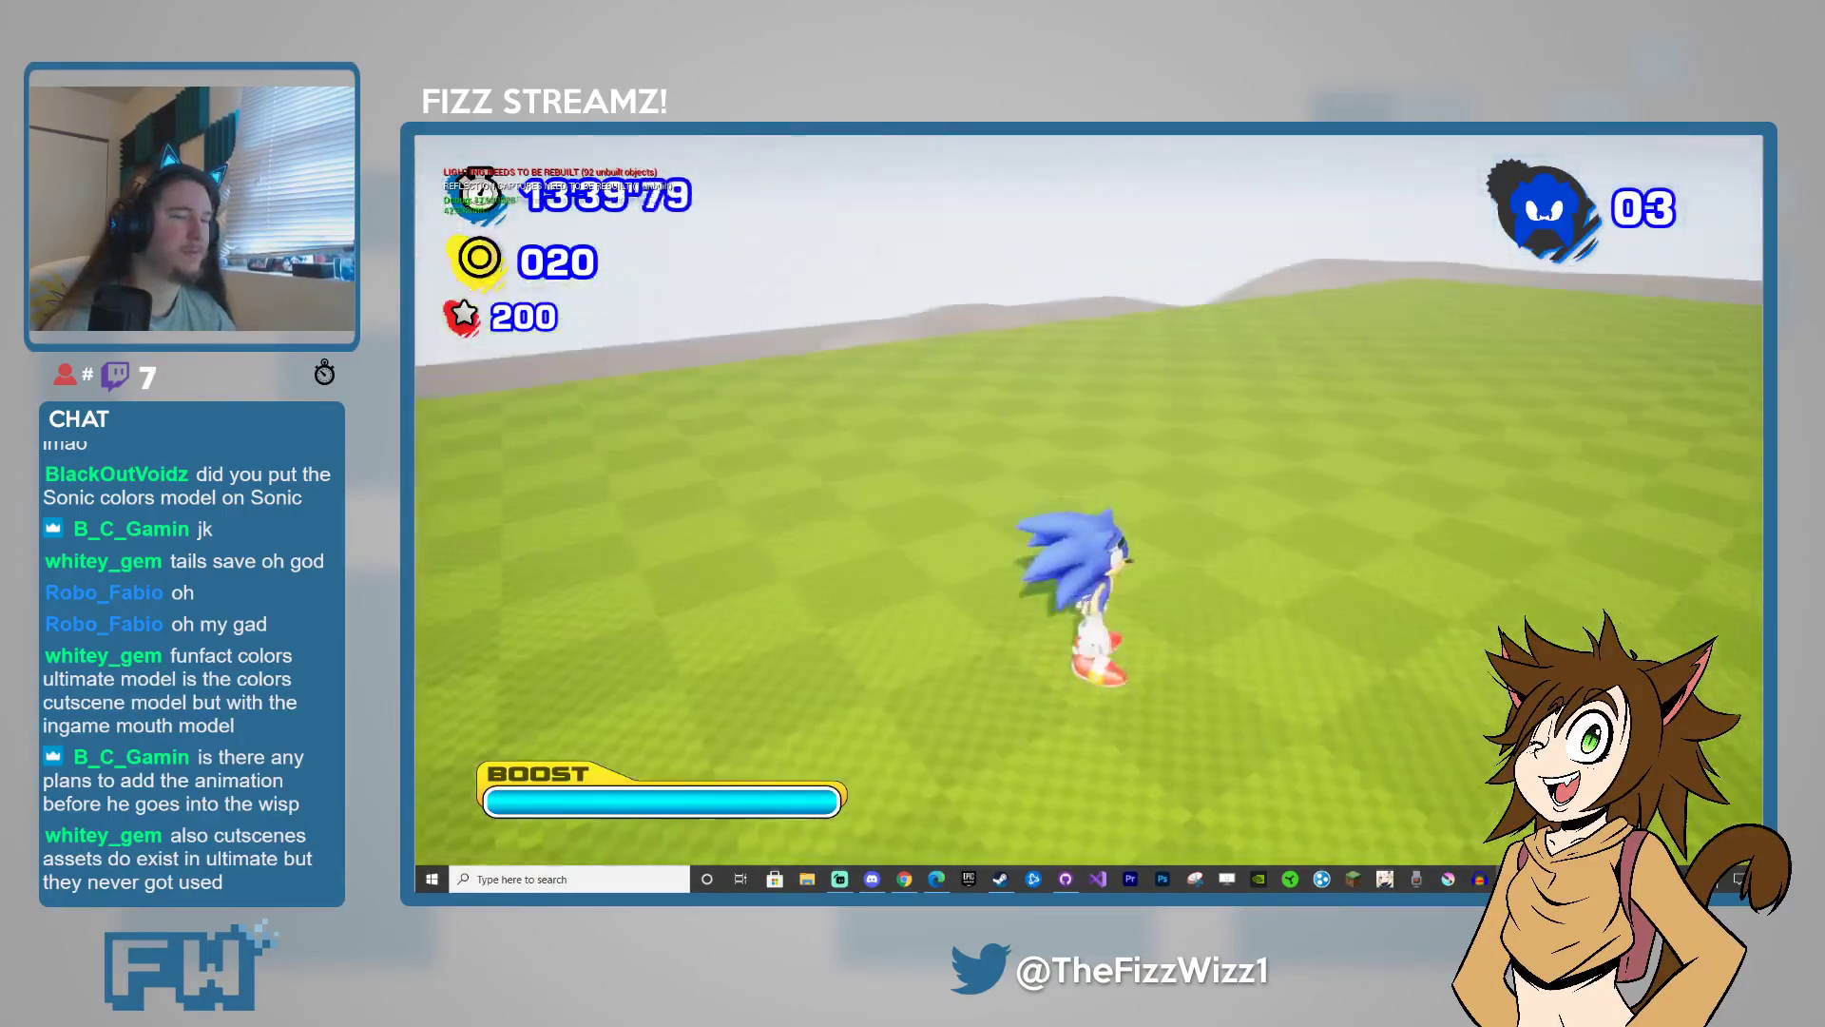
{"action": "key", "text": "w"}
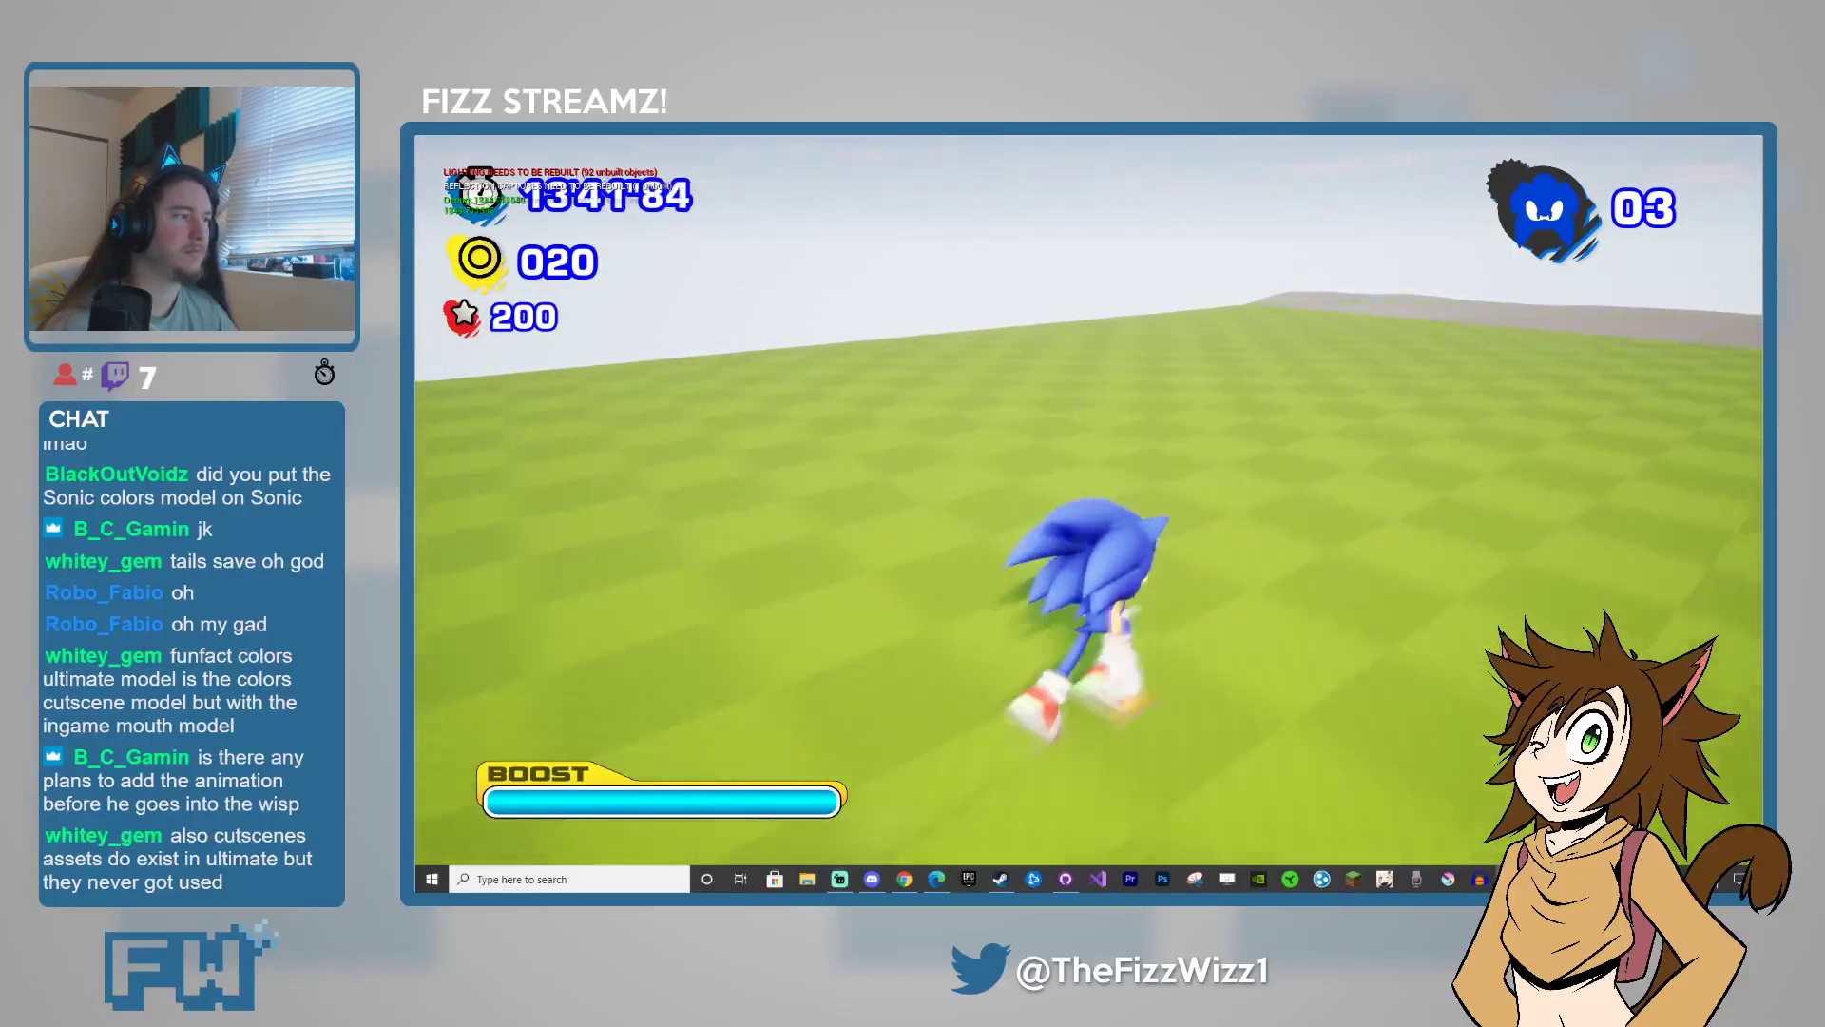
{"action": "key", "text": "s"}
{"action": "key", "text": "d"}
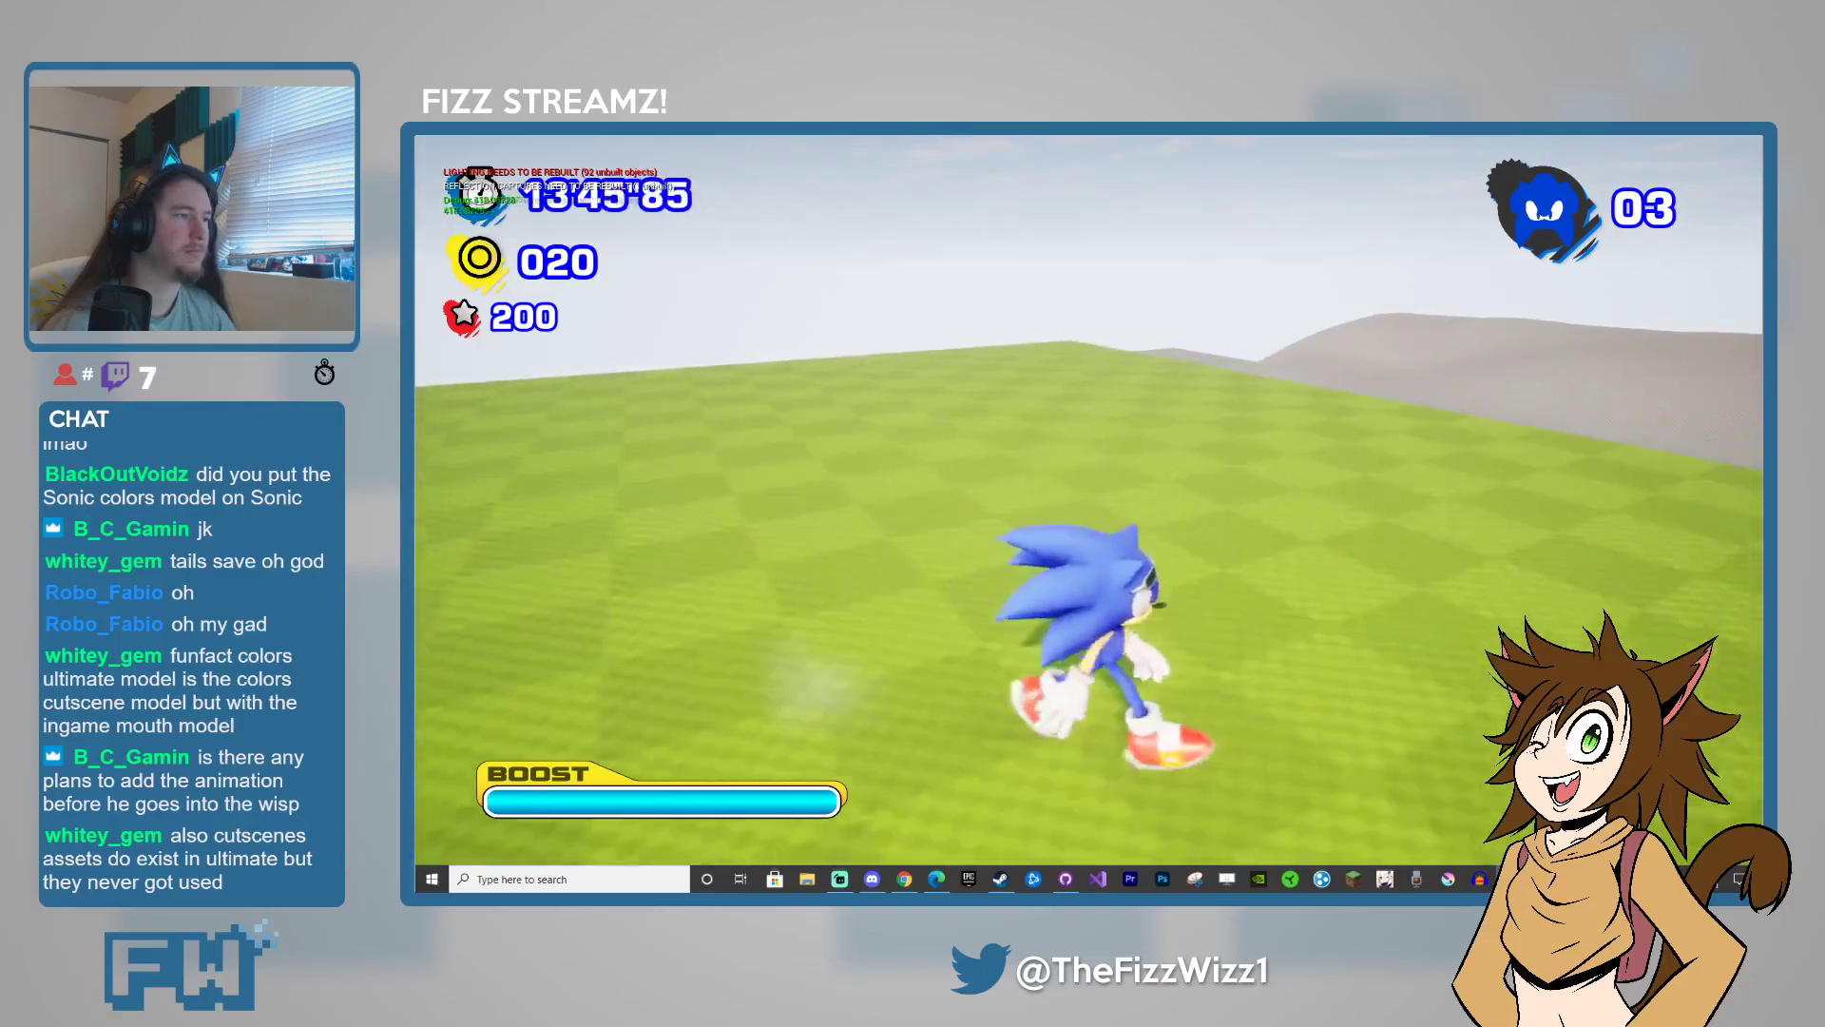
{"action": "key", "text": "w"}
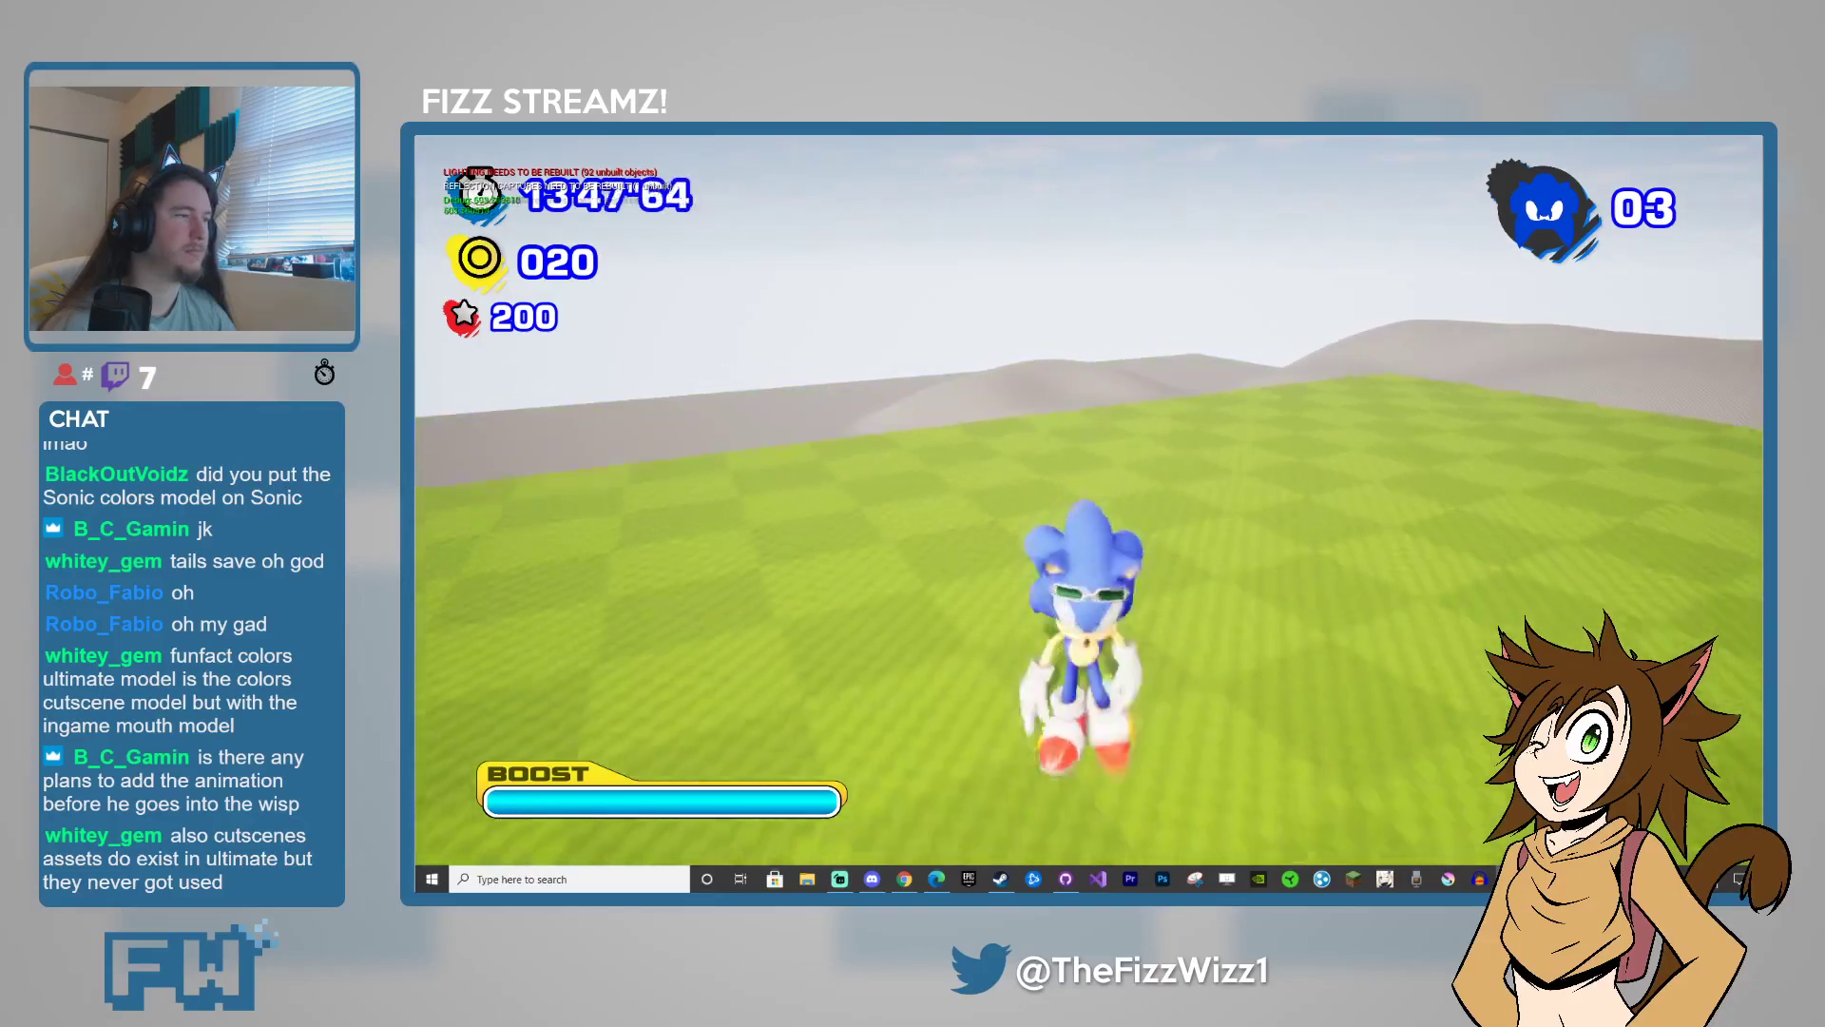
{"action": "key", "text": "w"}
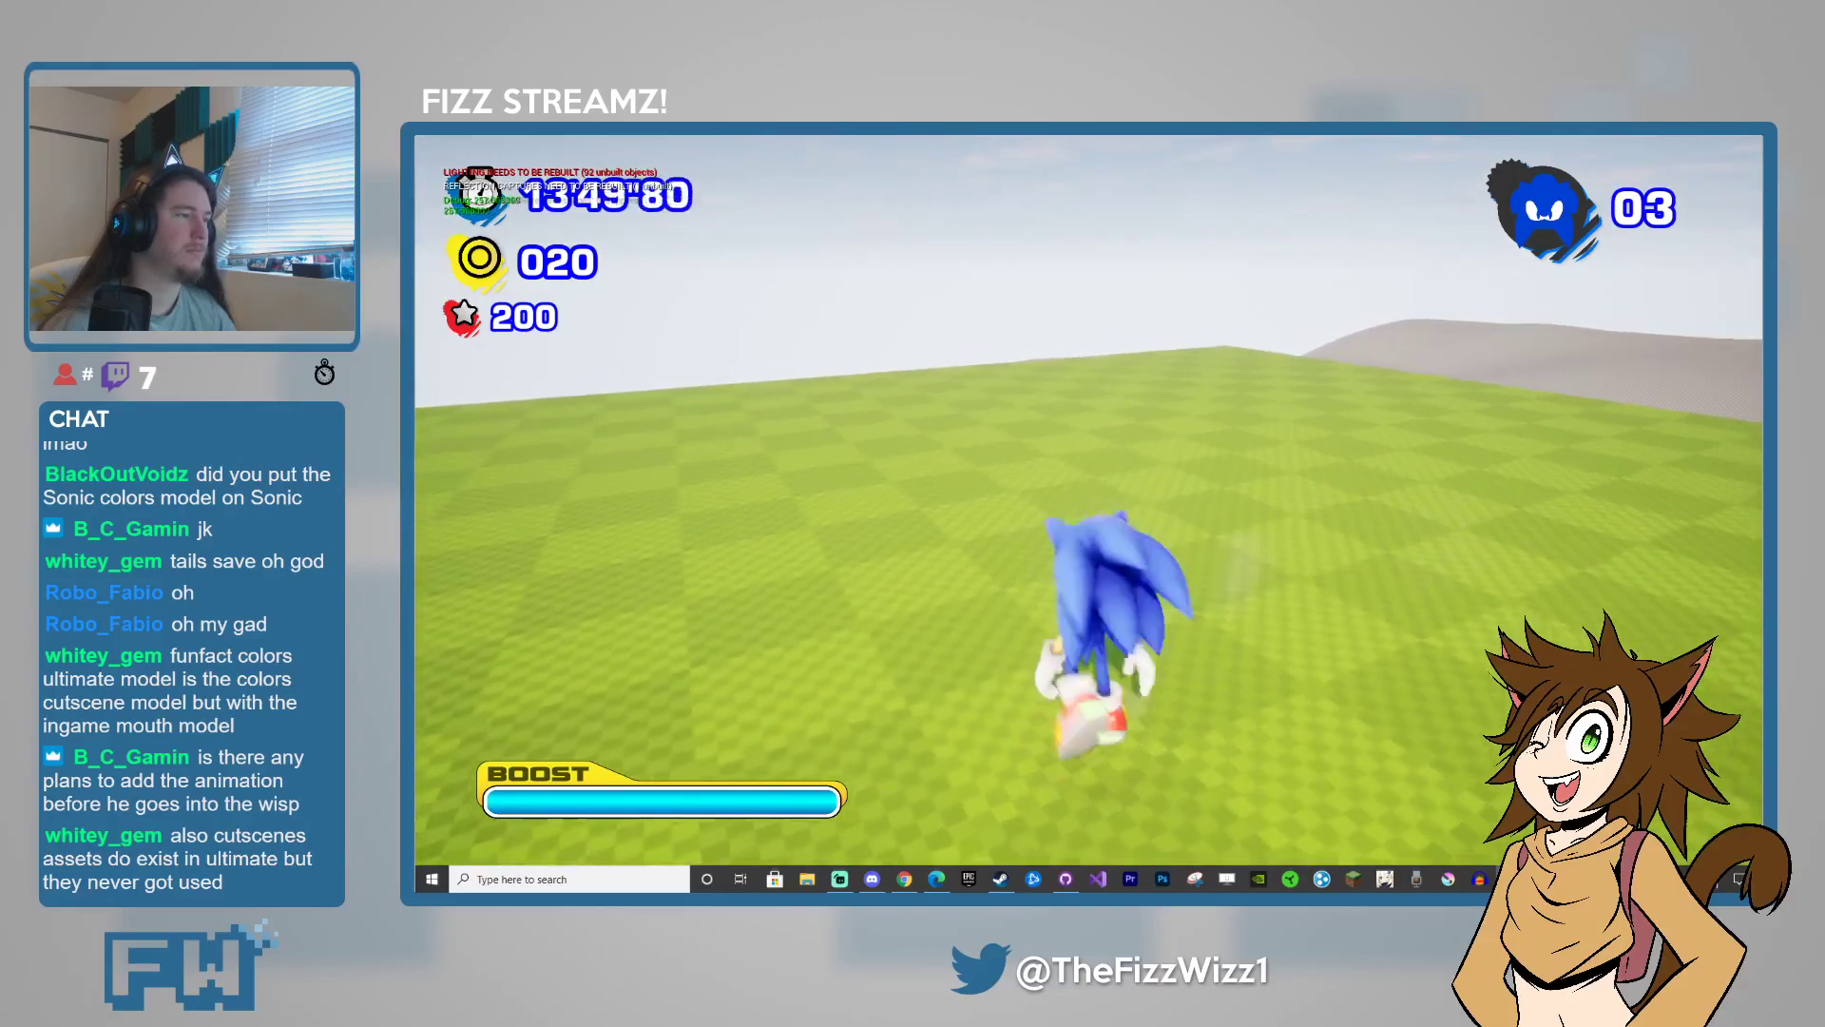
{"action": "key", "text": "d"}
{"action": "key", "text": "s"}
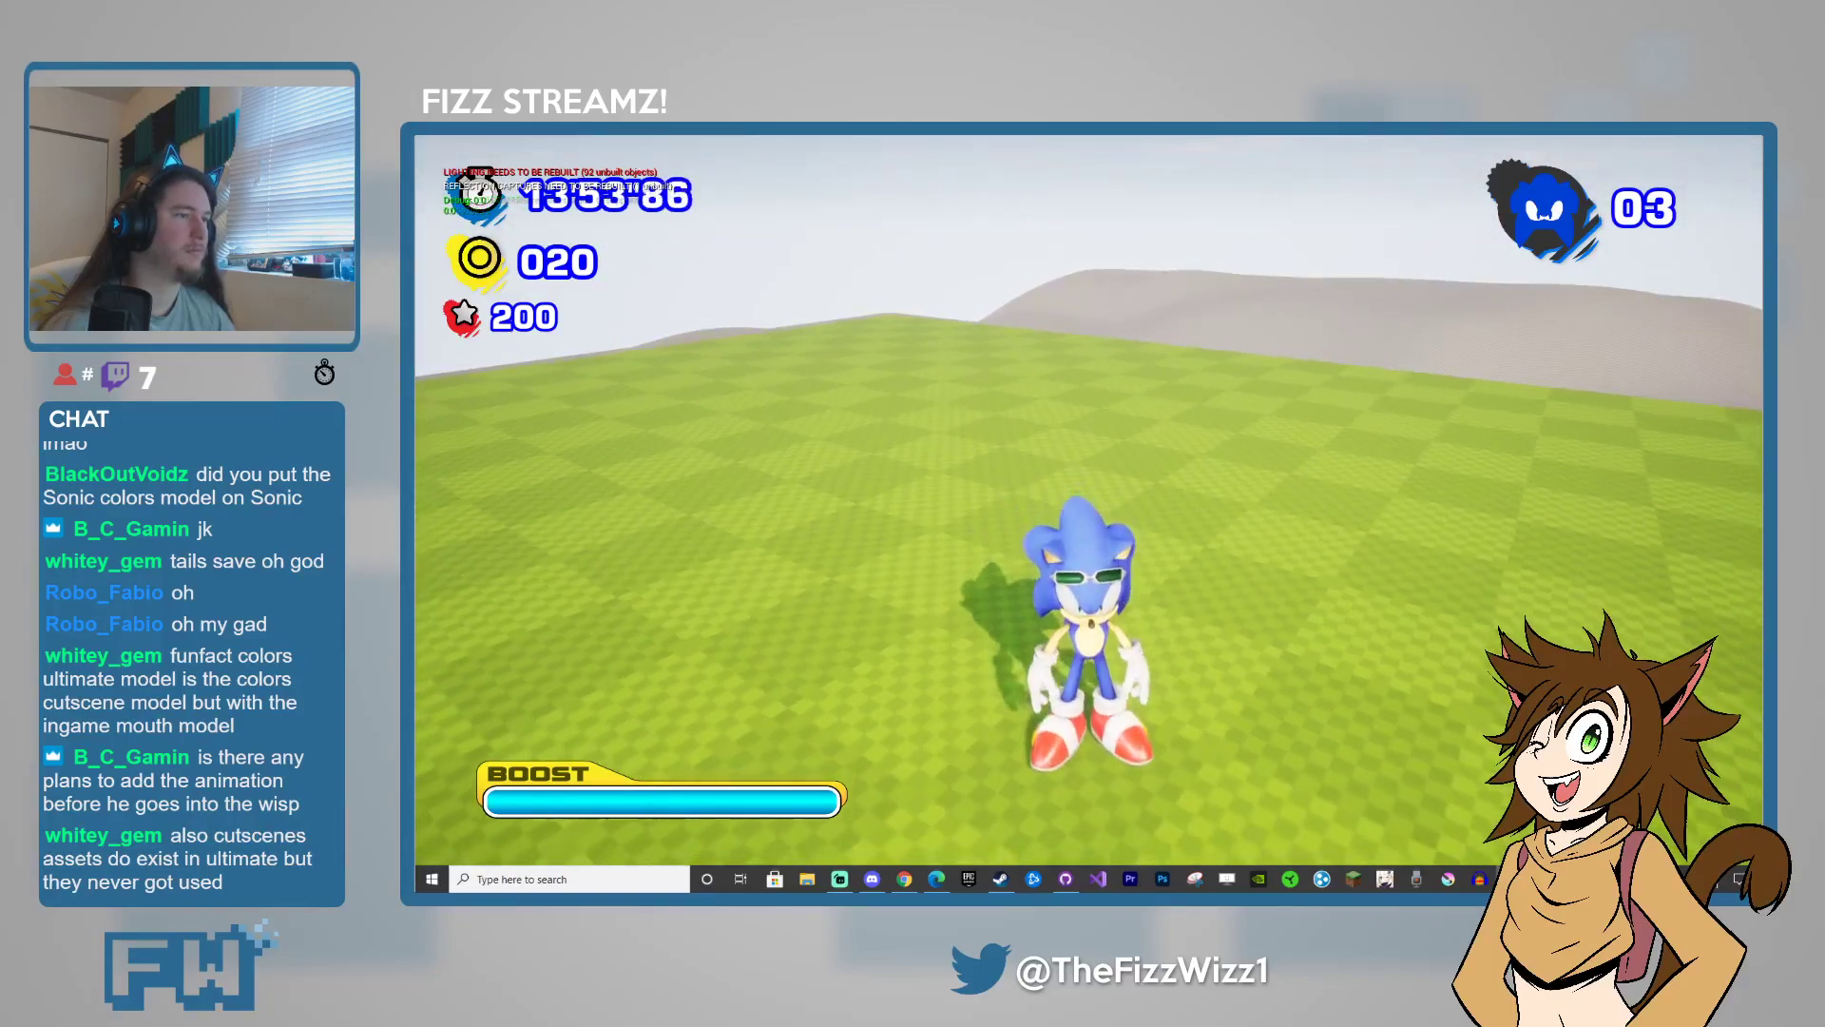
- Run Sonic over the grass toward the dark checkered wall and turn him around in front of it
{"action": "key", "text": "w"}
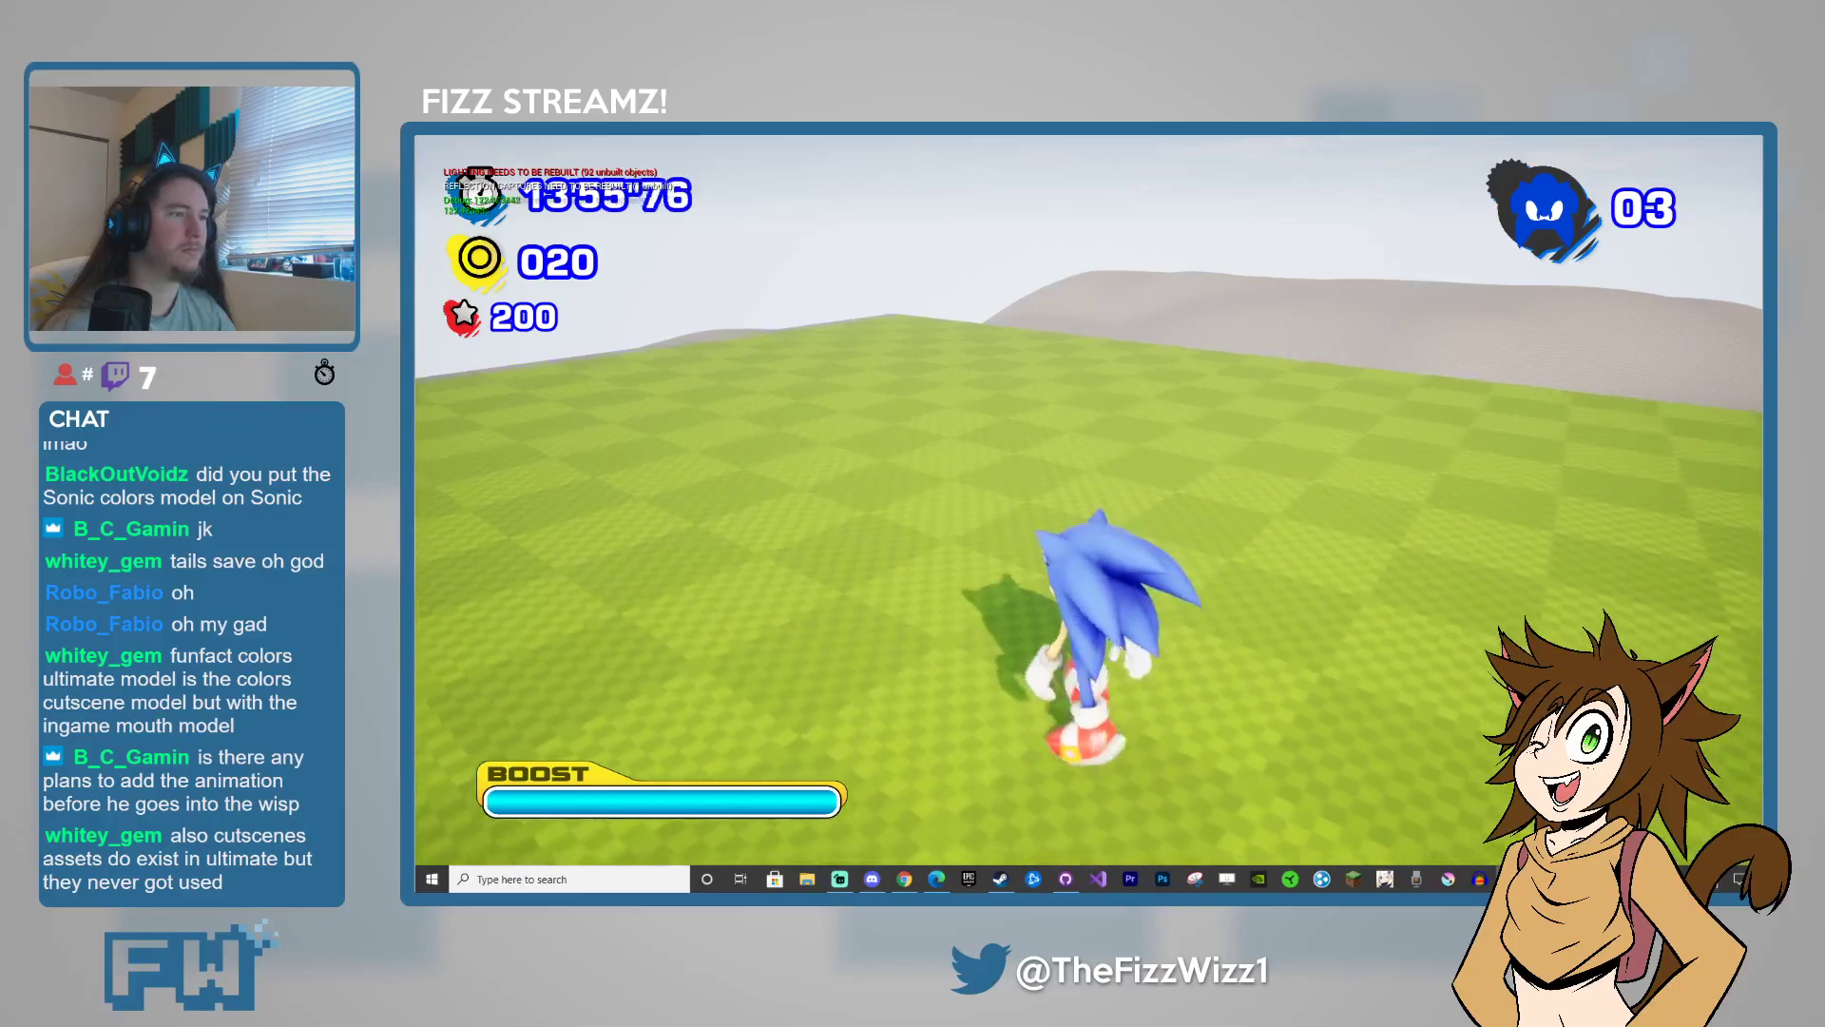
{"action": "key", "text": "w"}
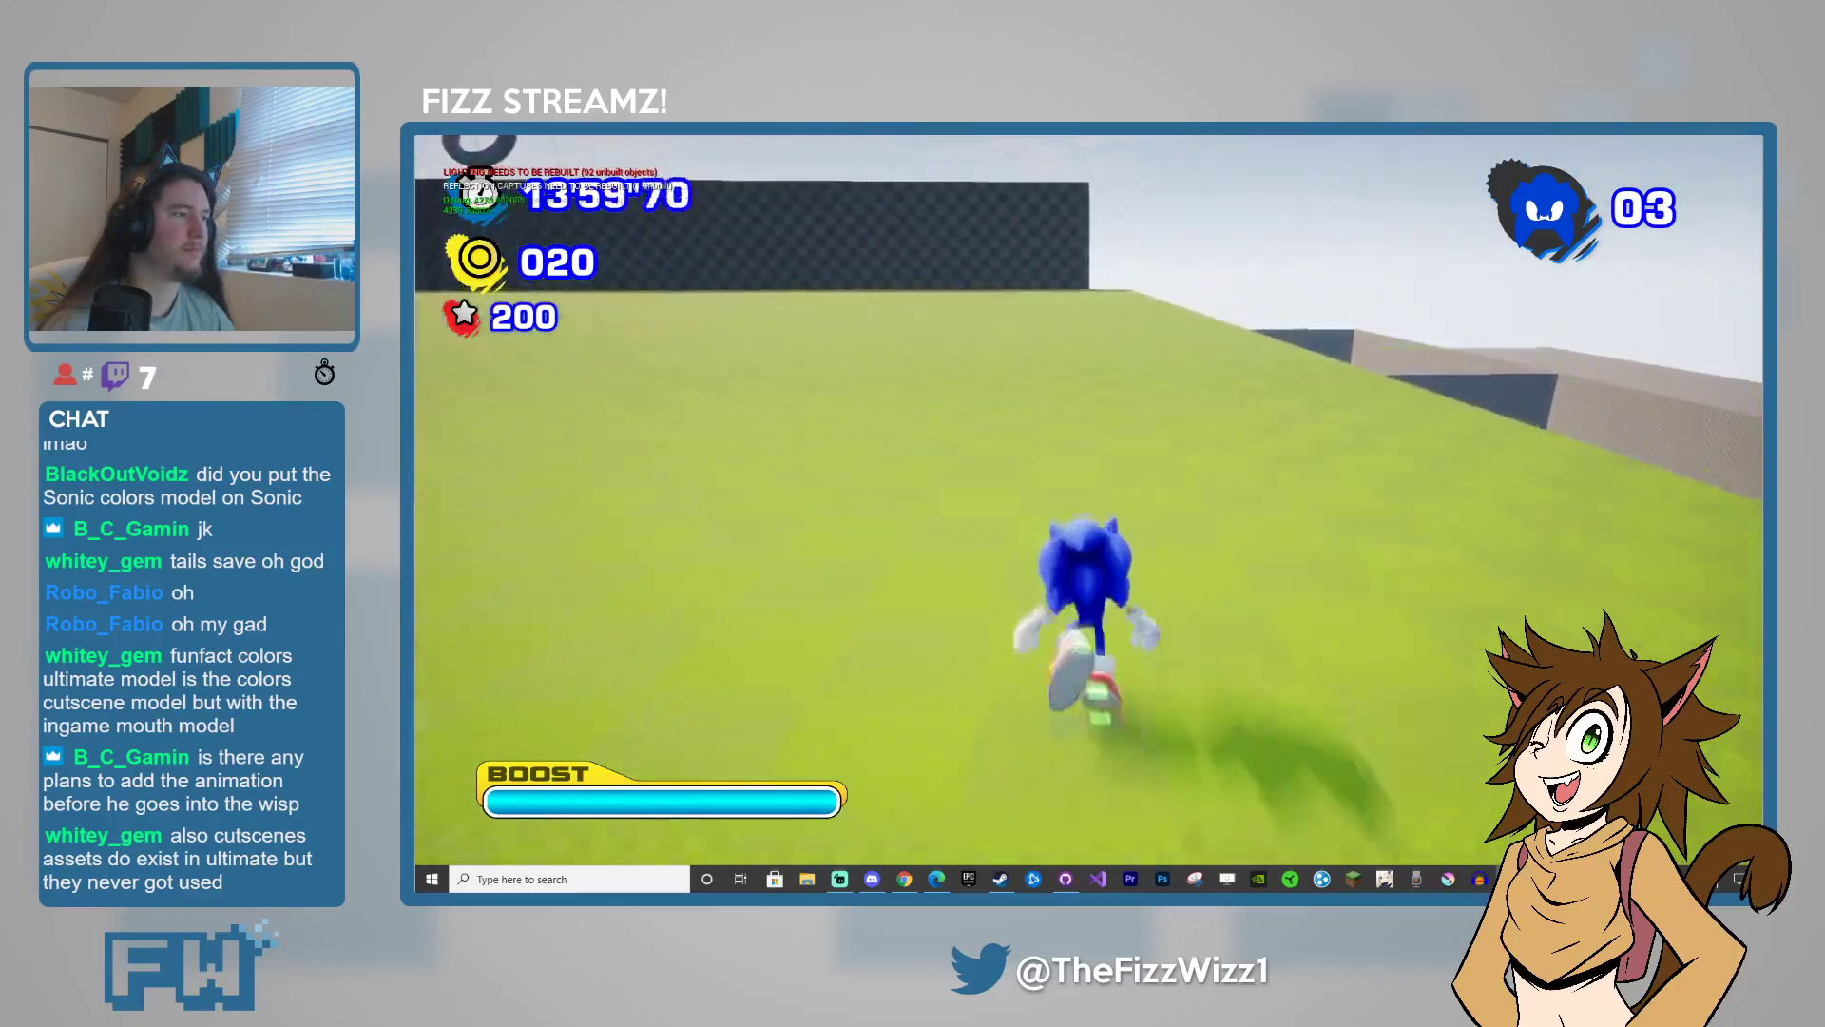
{"action": "key", "text": "a"}
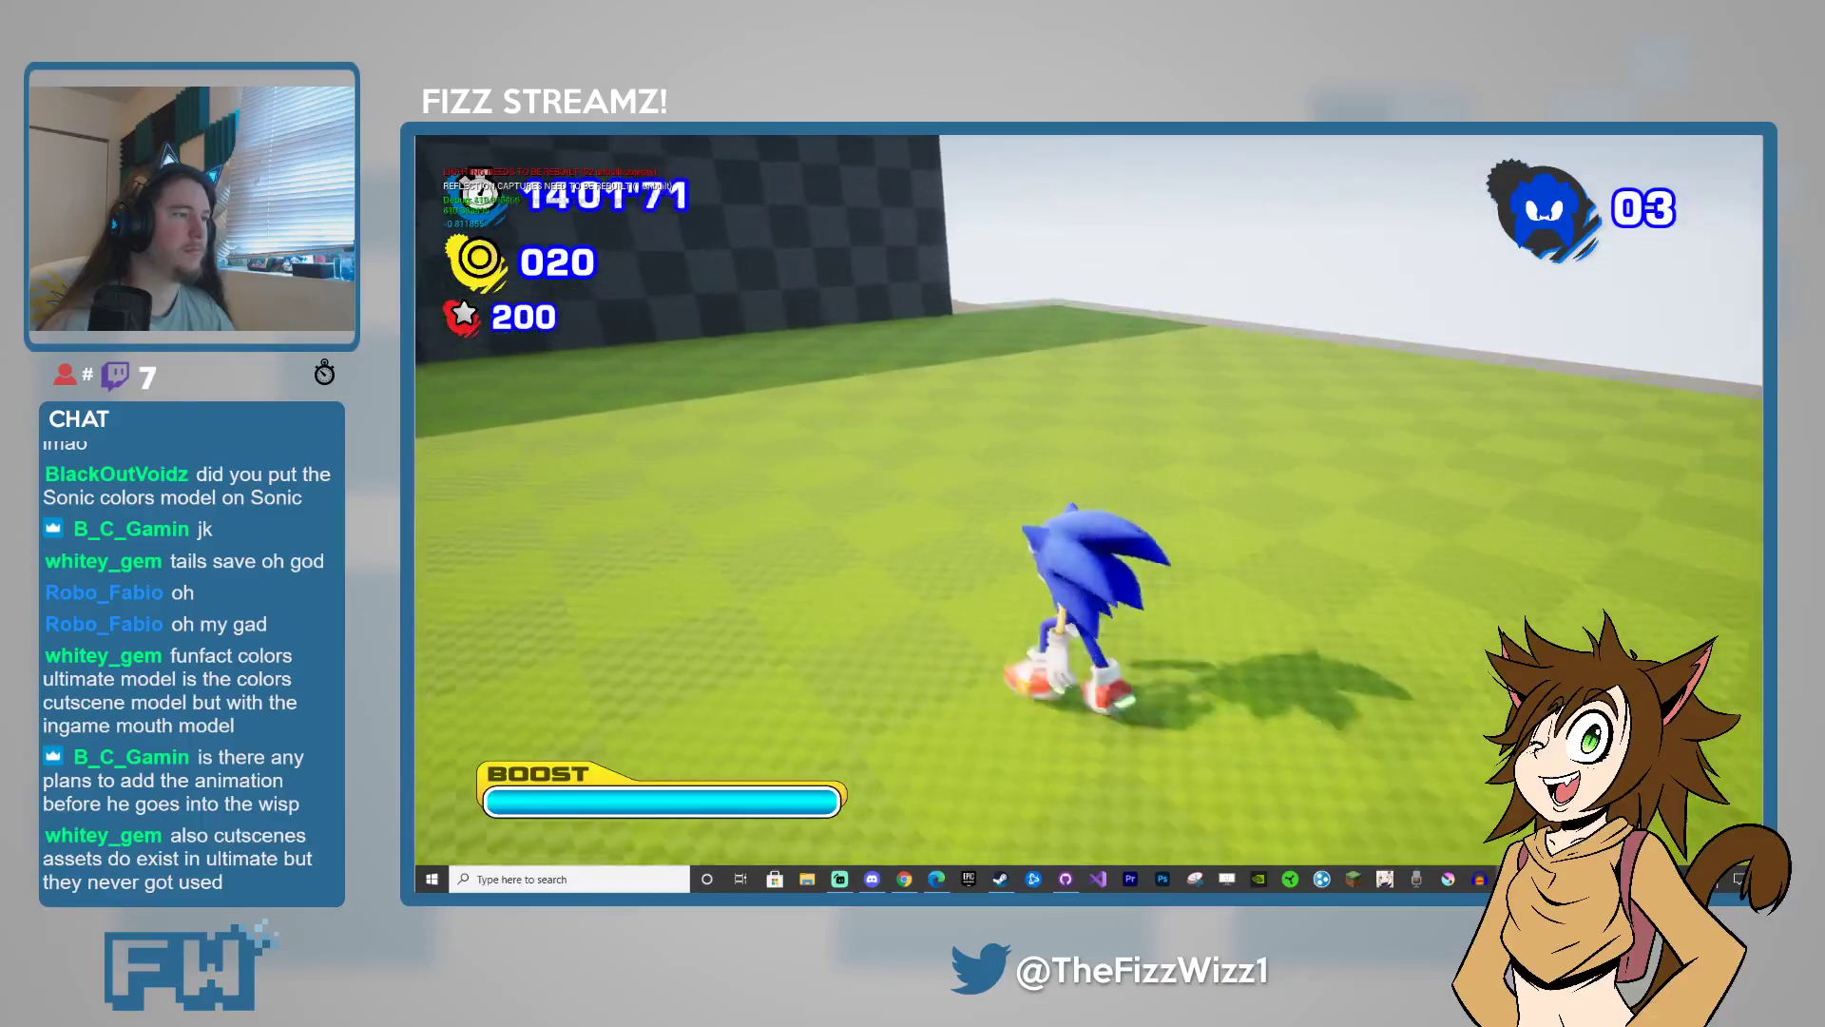
{"action": "key", "text": "s"}
{"action": "key", "text": "d"}
{"action": "key", "text": "a"}
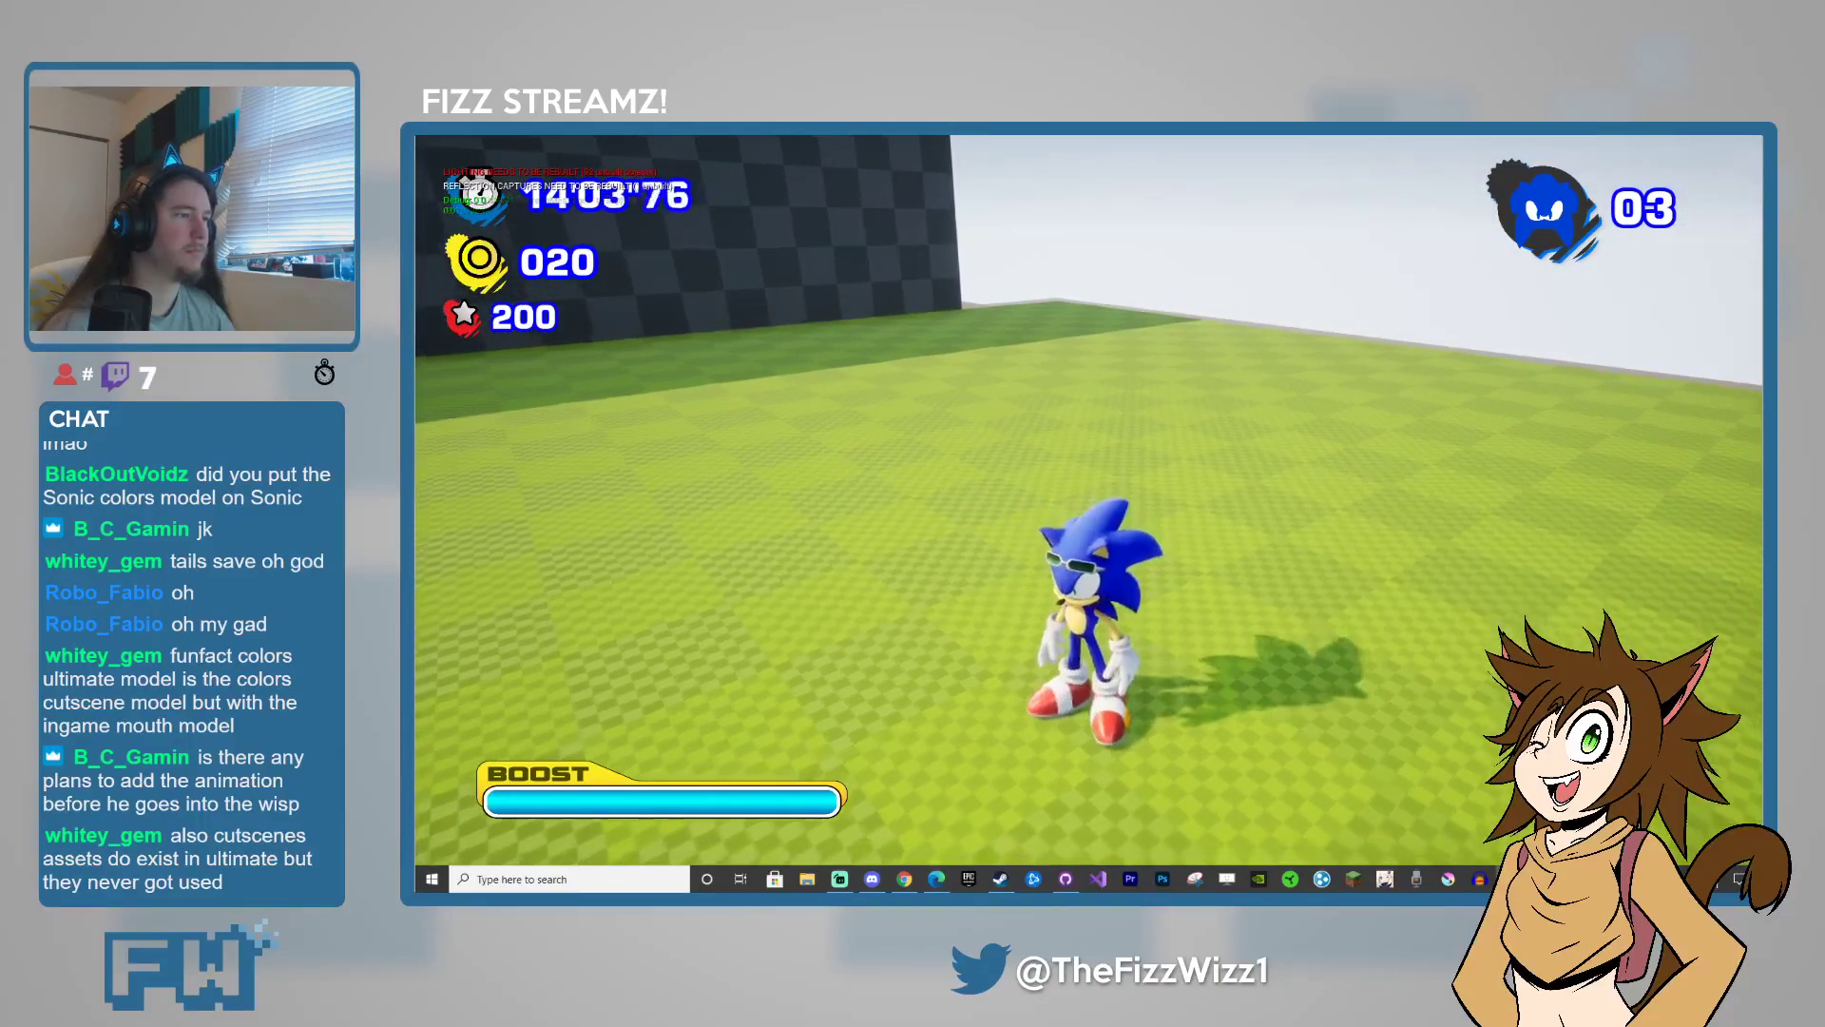
- Run Sonic past the dark wall to the corner of the green platform overlooking the pale checkered floor
{"action": "key", "text": "w"}
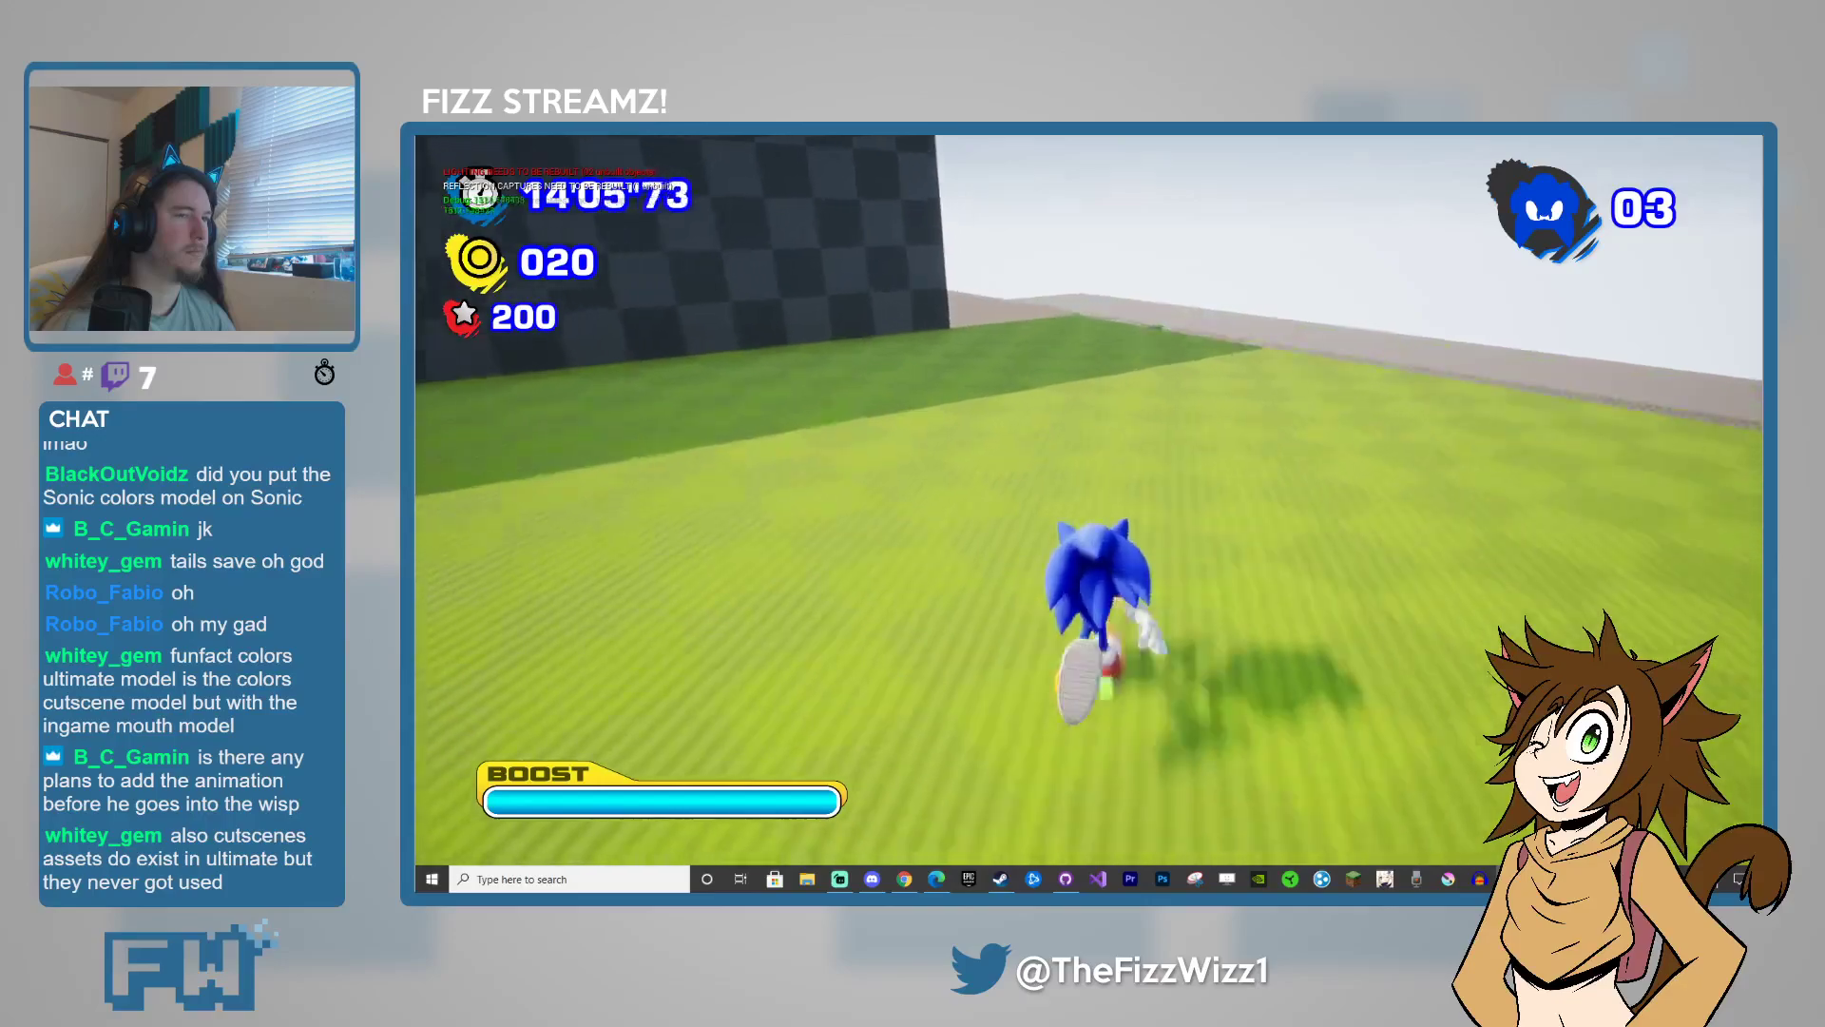
{"action": "key", "text": "a"}
{"action": "key", "text": "w"}
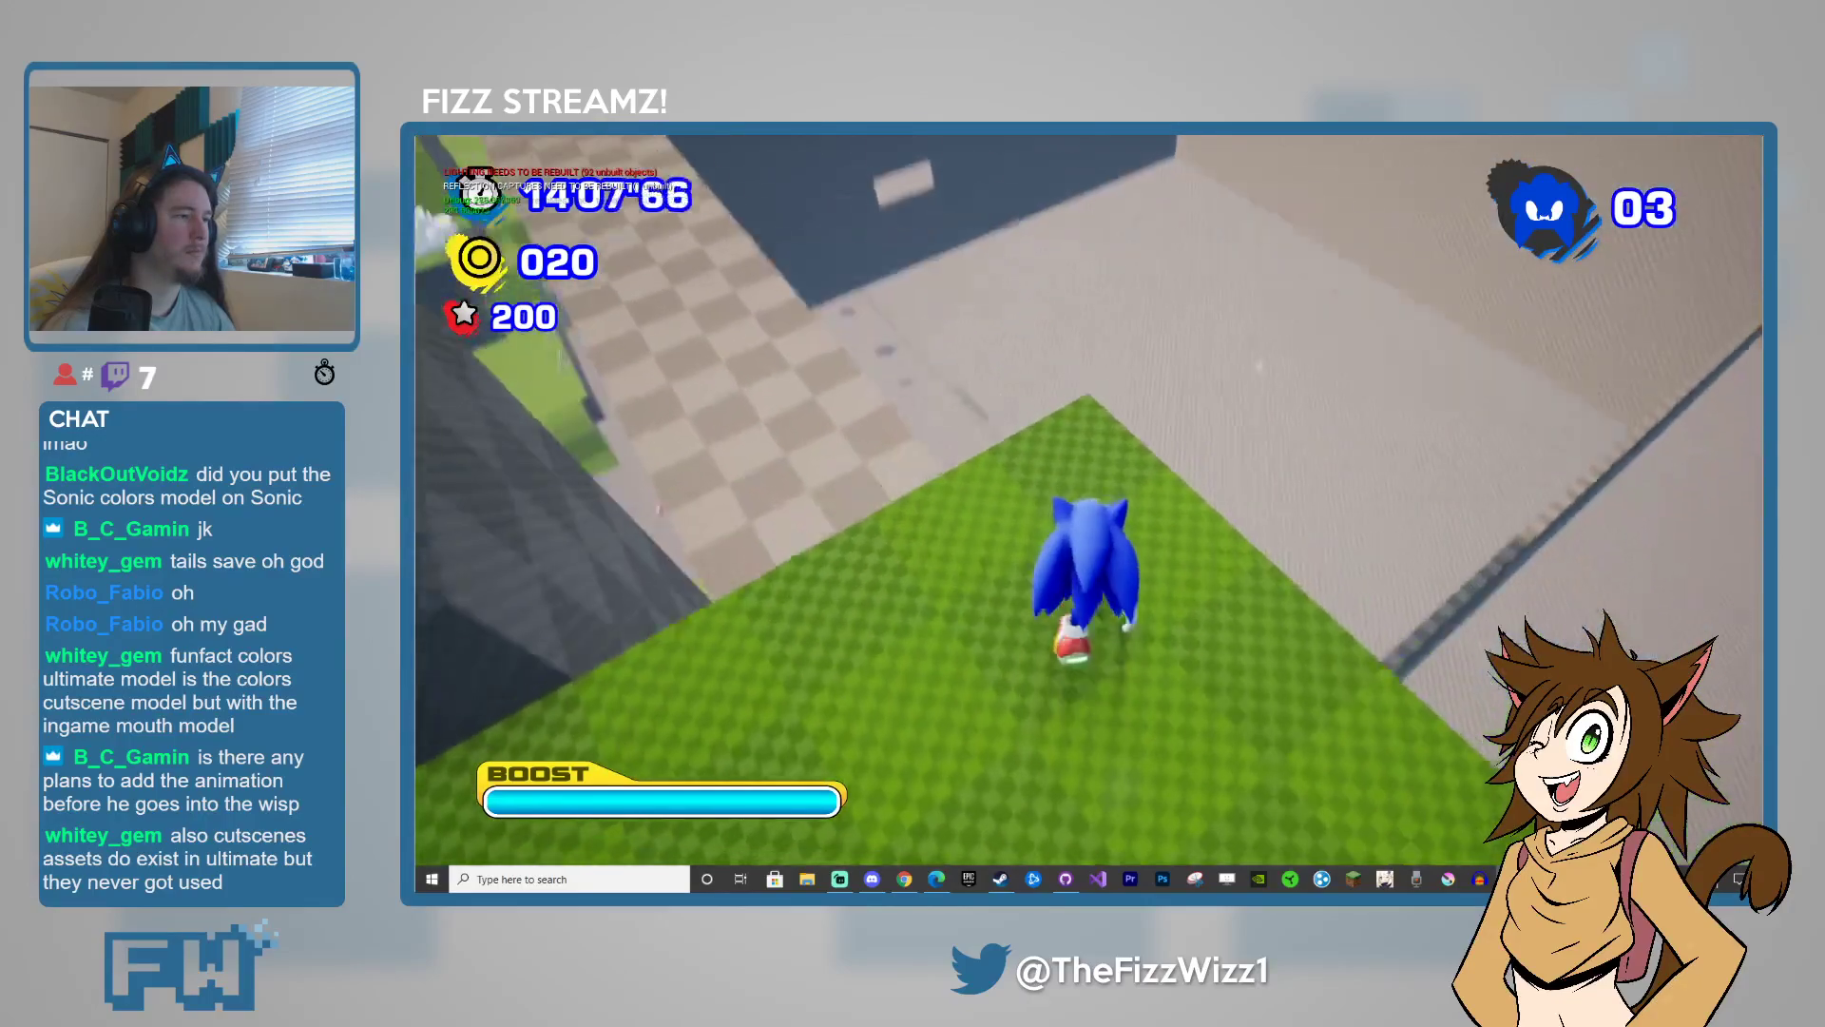
- Run Sonic to the tip of the green platform, jump, and move him back and forth at the edge
{"action": "key", "text": "w"}
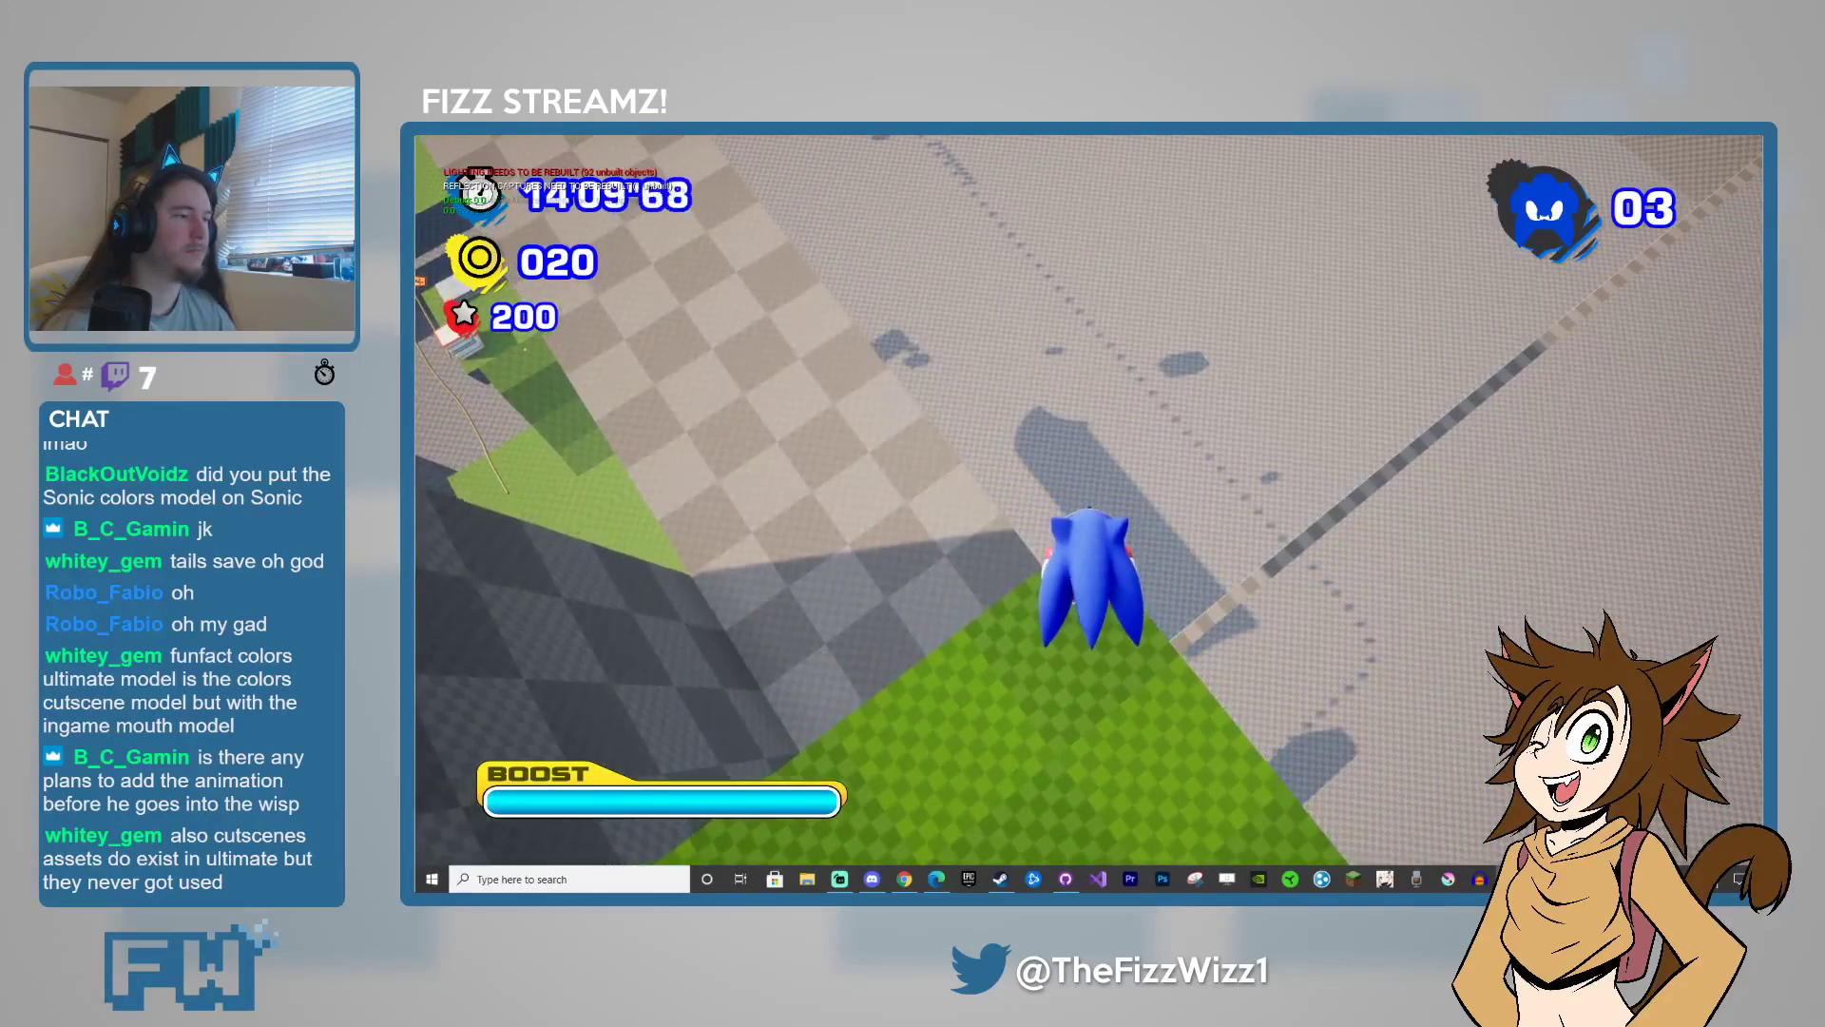
{"action": "key", "text": "space"}
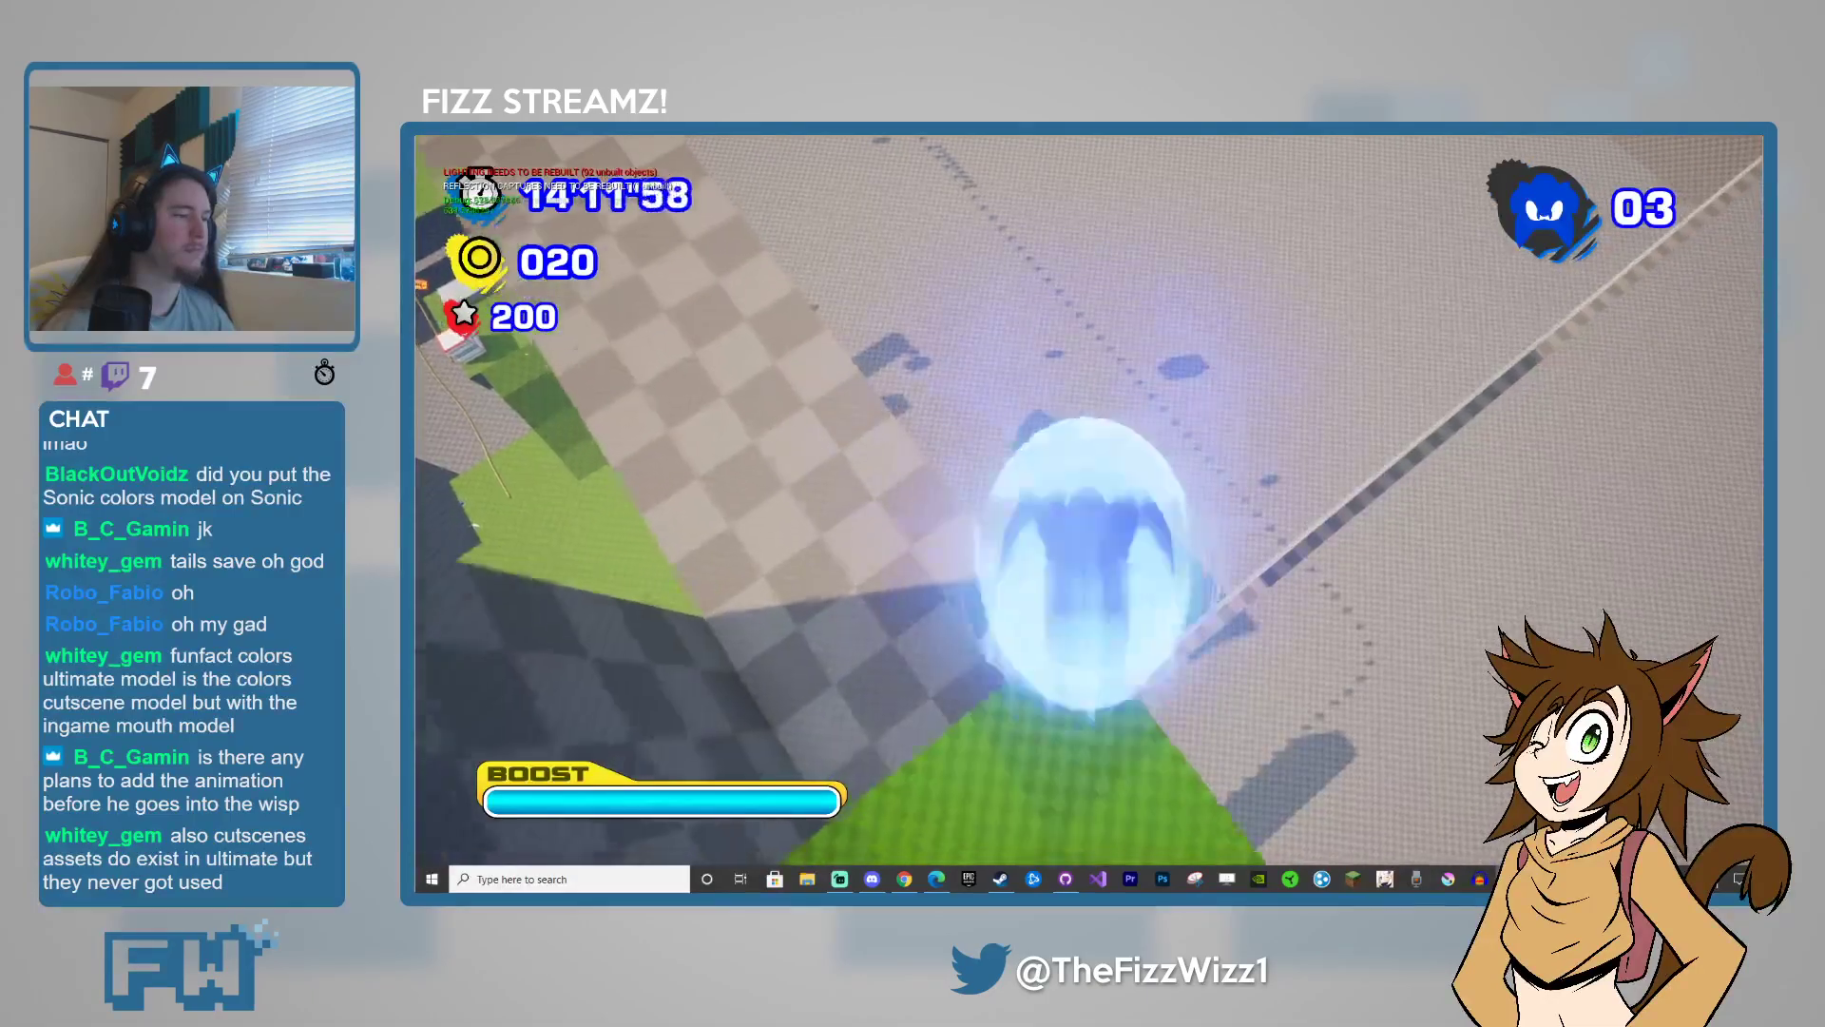
{"action": "key", "text": "s"}
{"action": "key", "text": "w"}
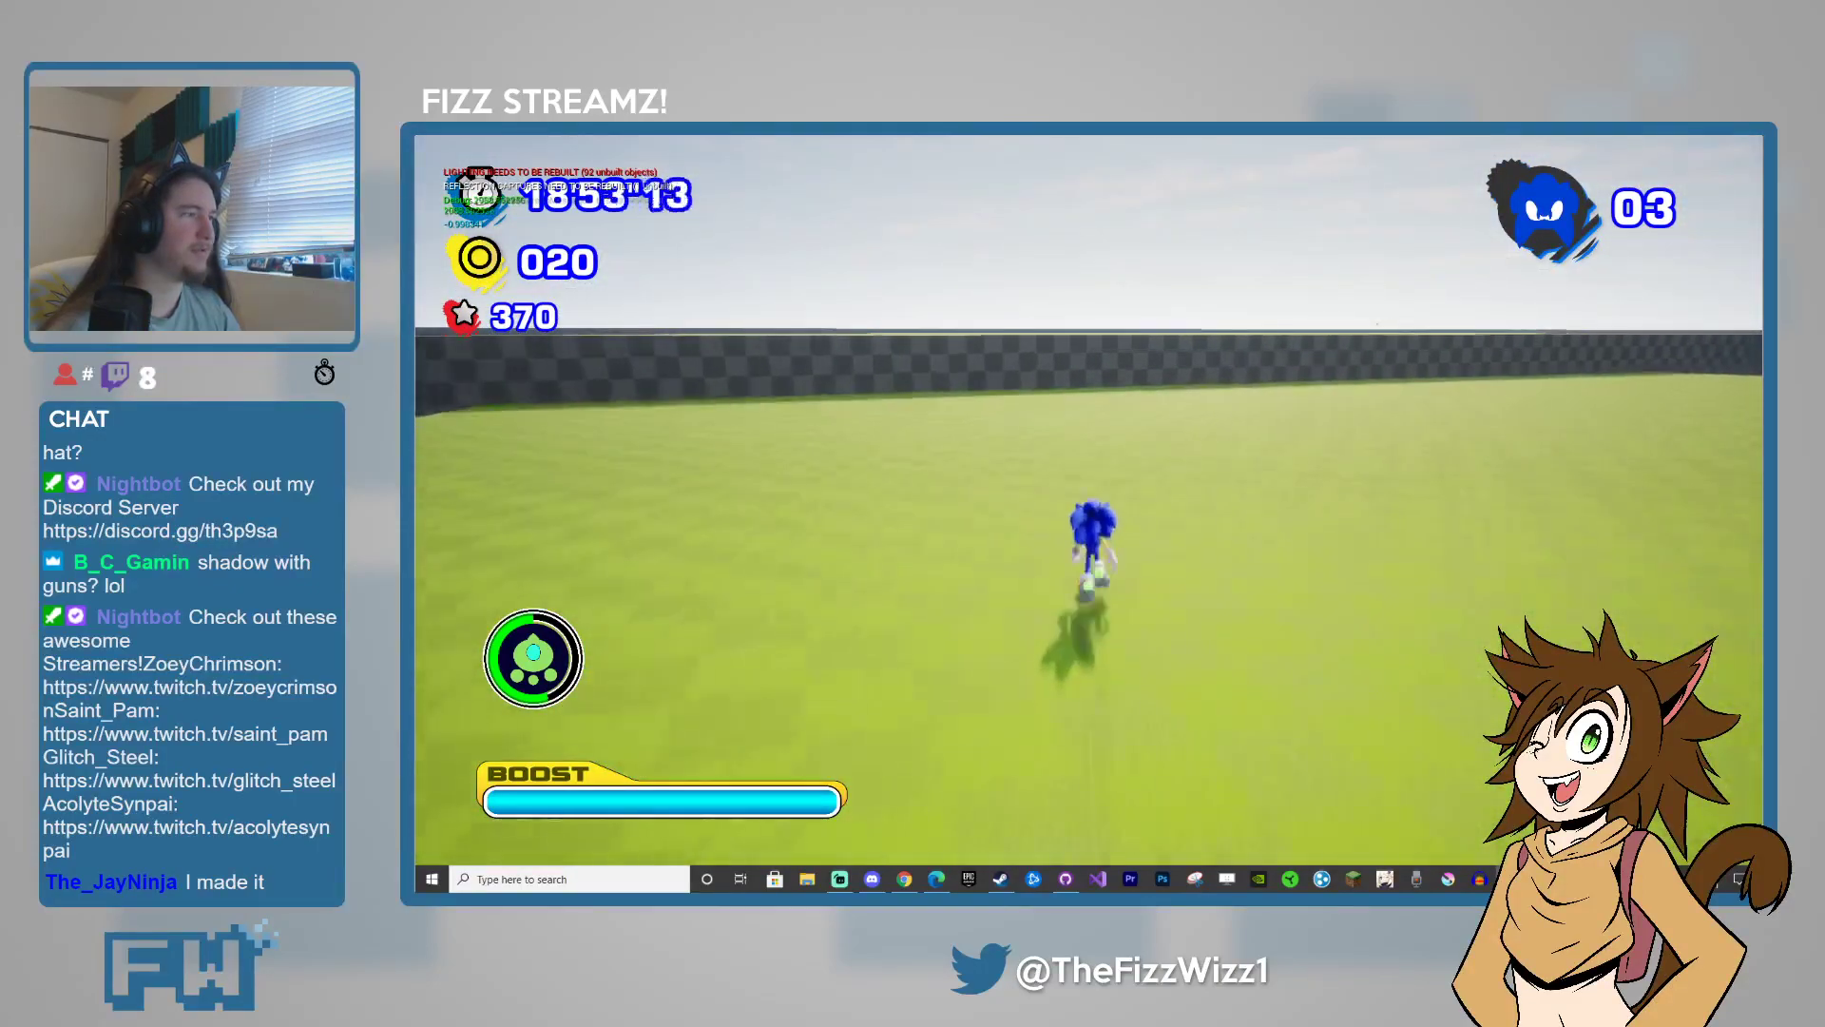
- Run and jump Sonic across the green field beside the water and over the pale floor, and refill the boost gauge
{"action": "key", "text": "space"}
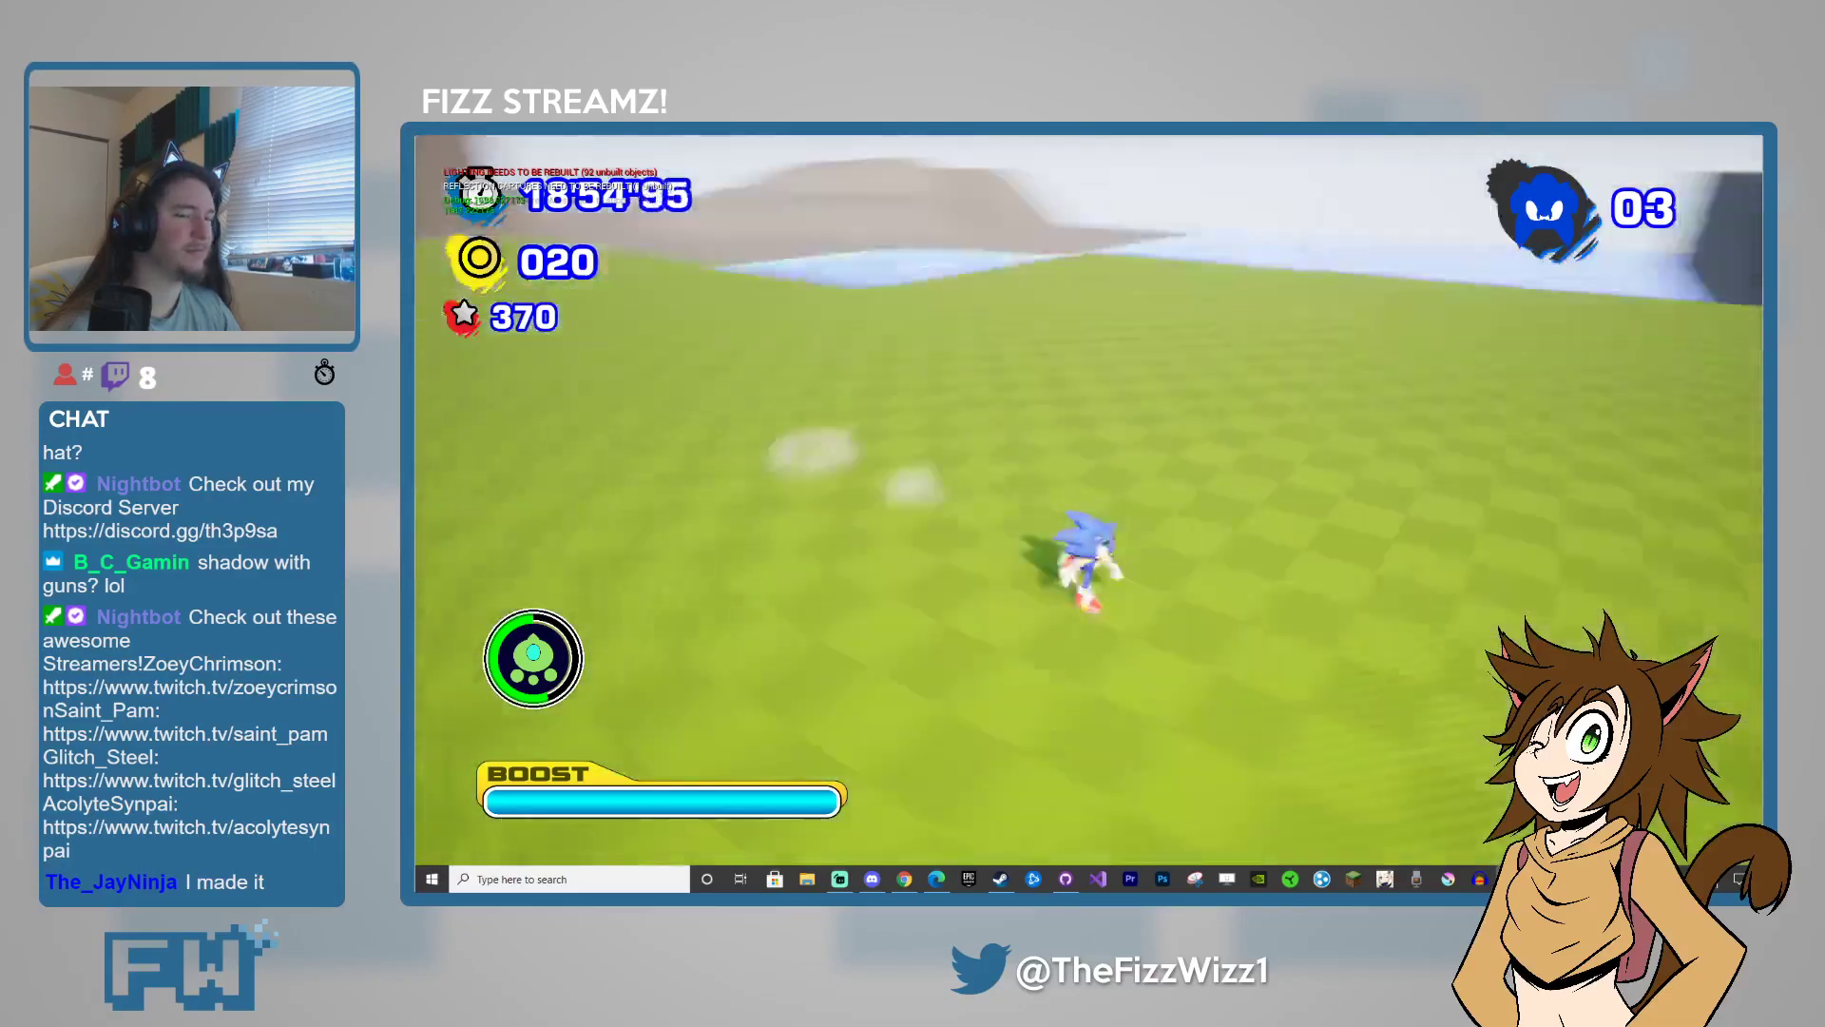
{"action": "key", "text": "space"}
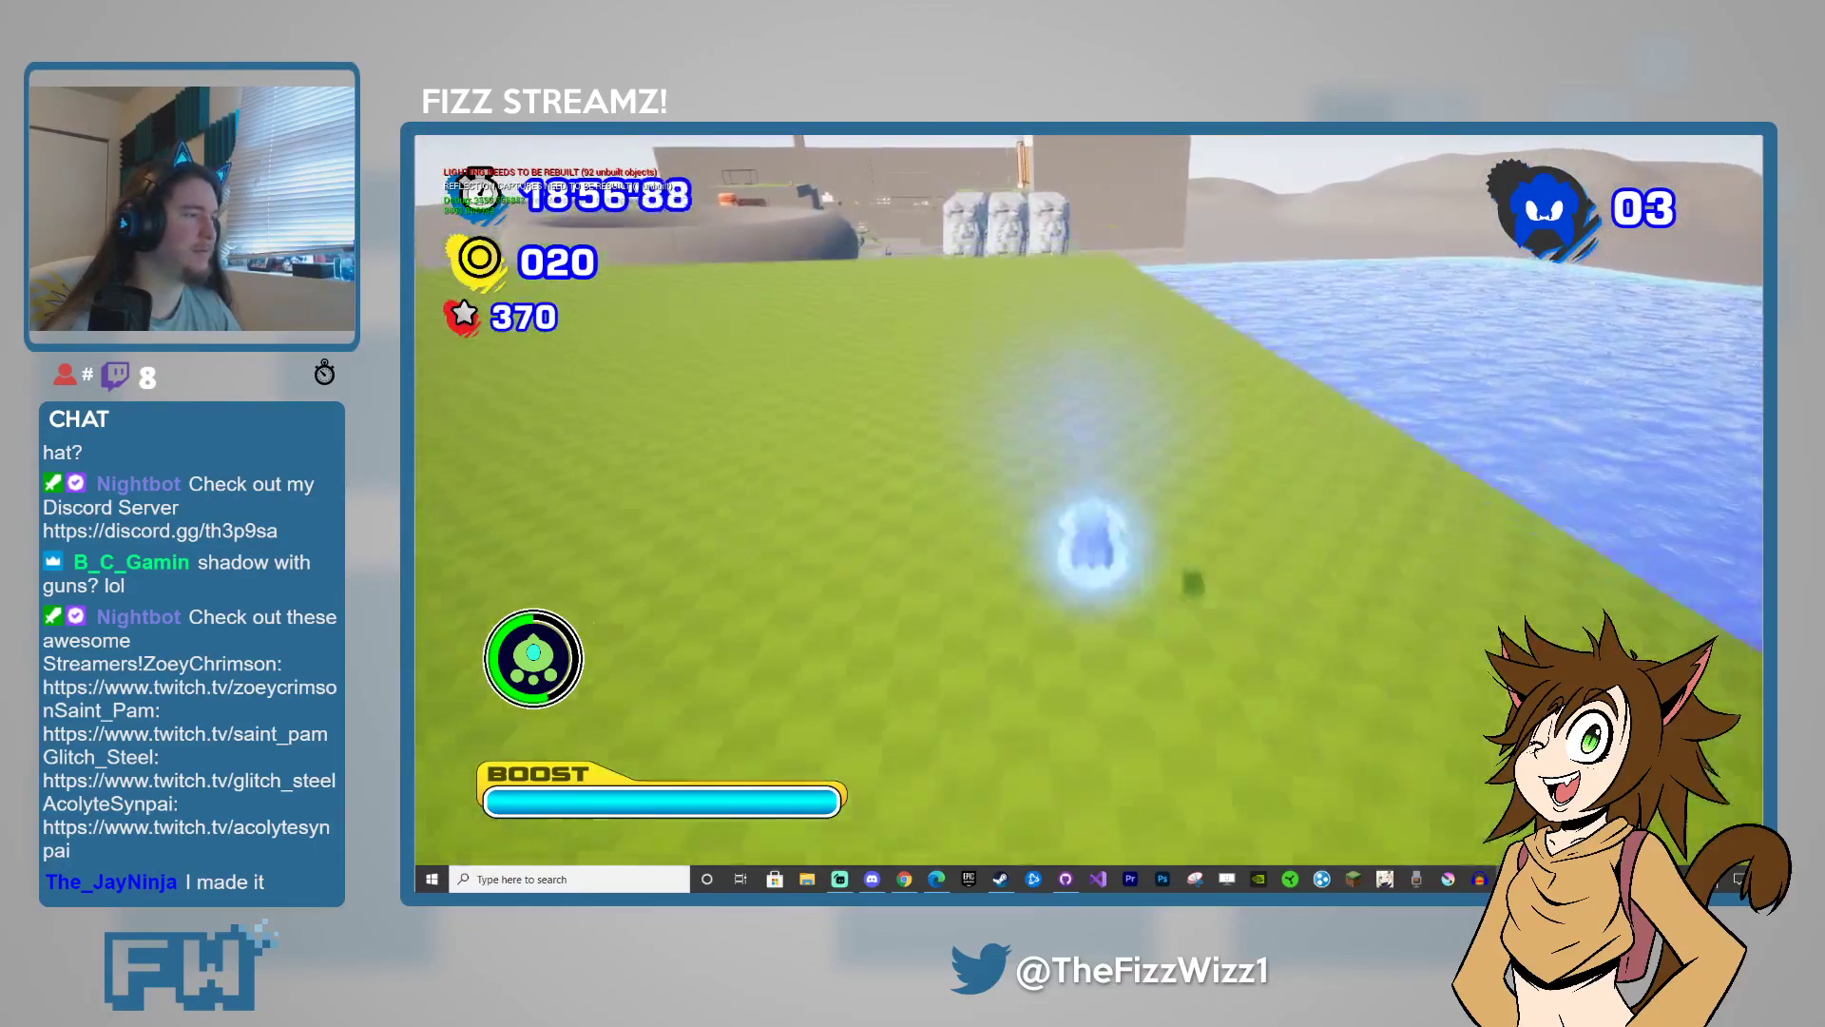
{"action": "key", "text": "space"}
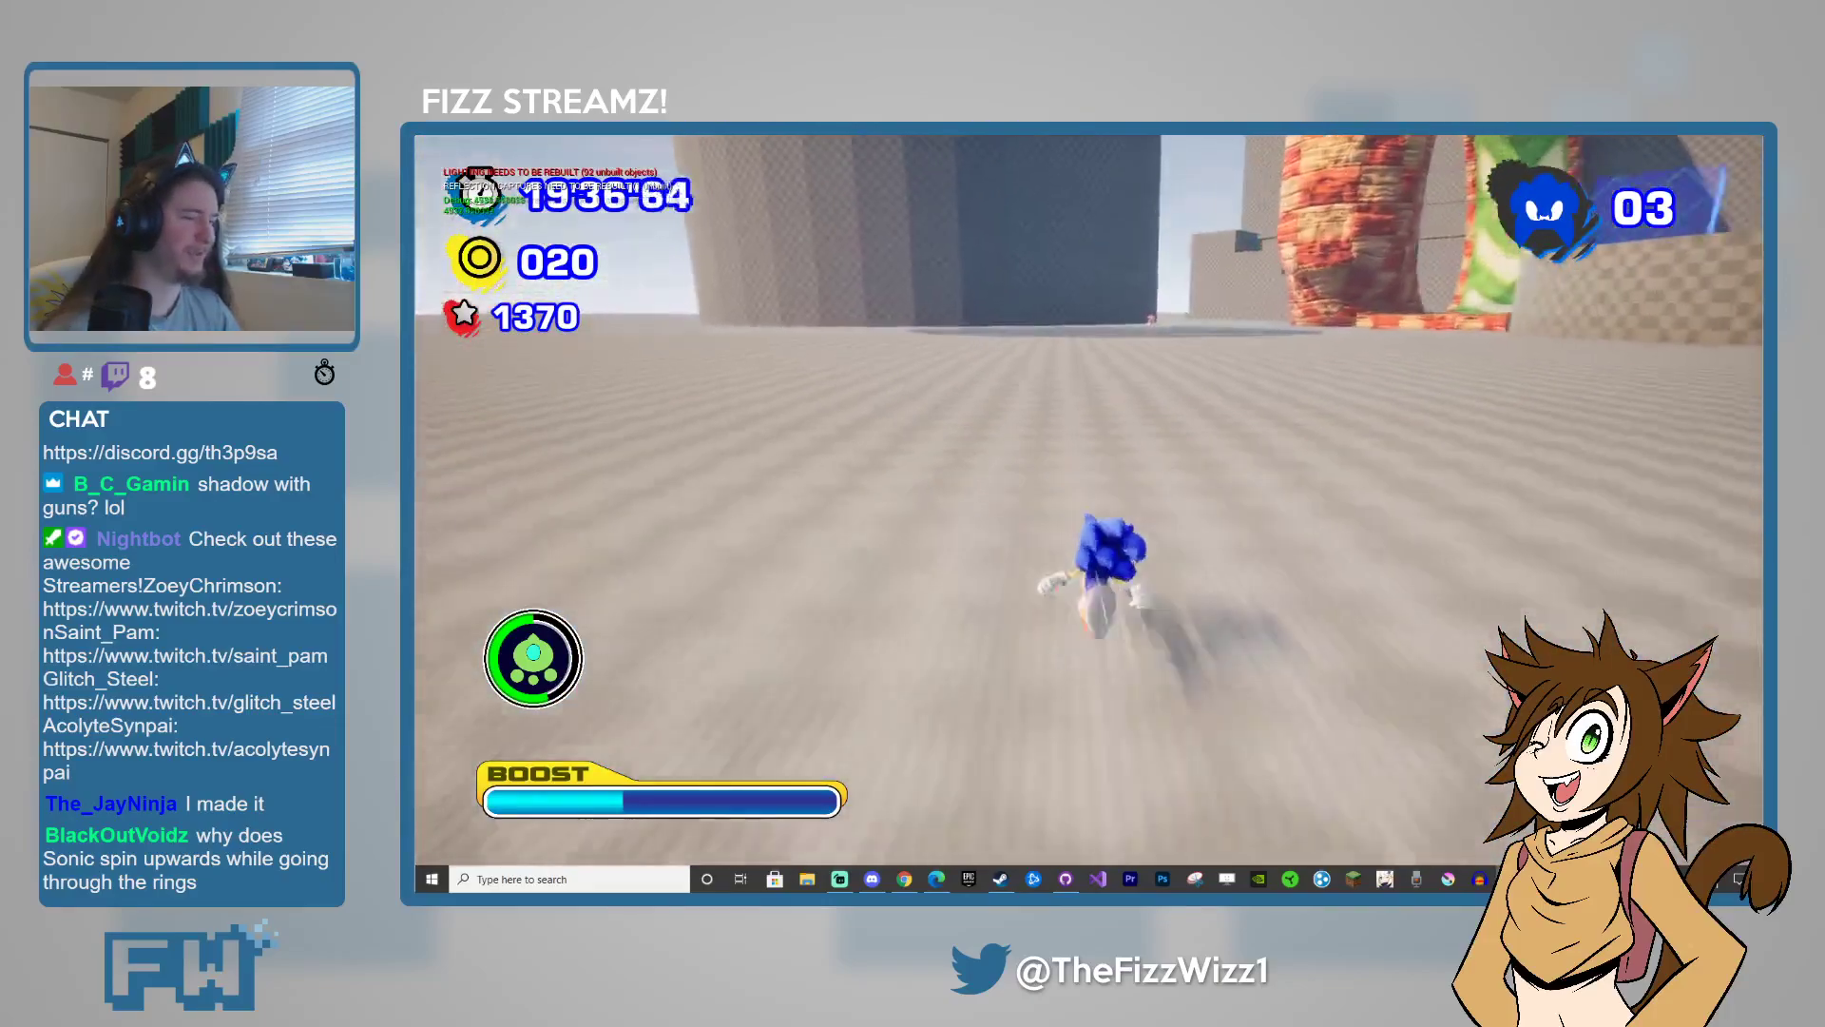
{"action": "key", "text": "b"}
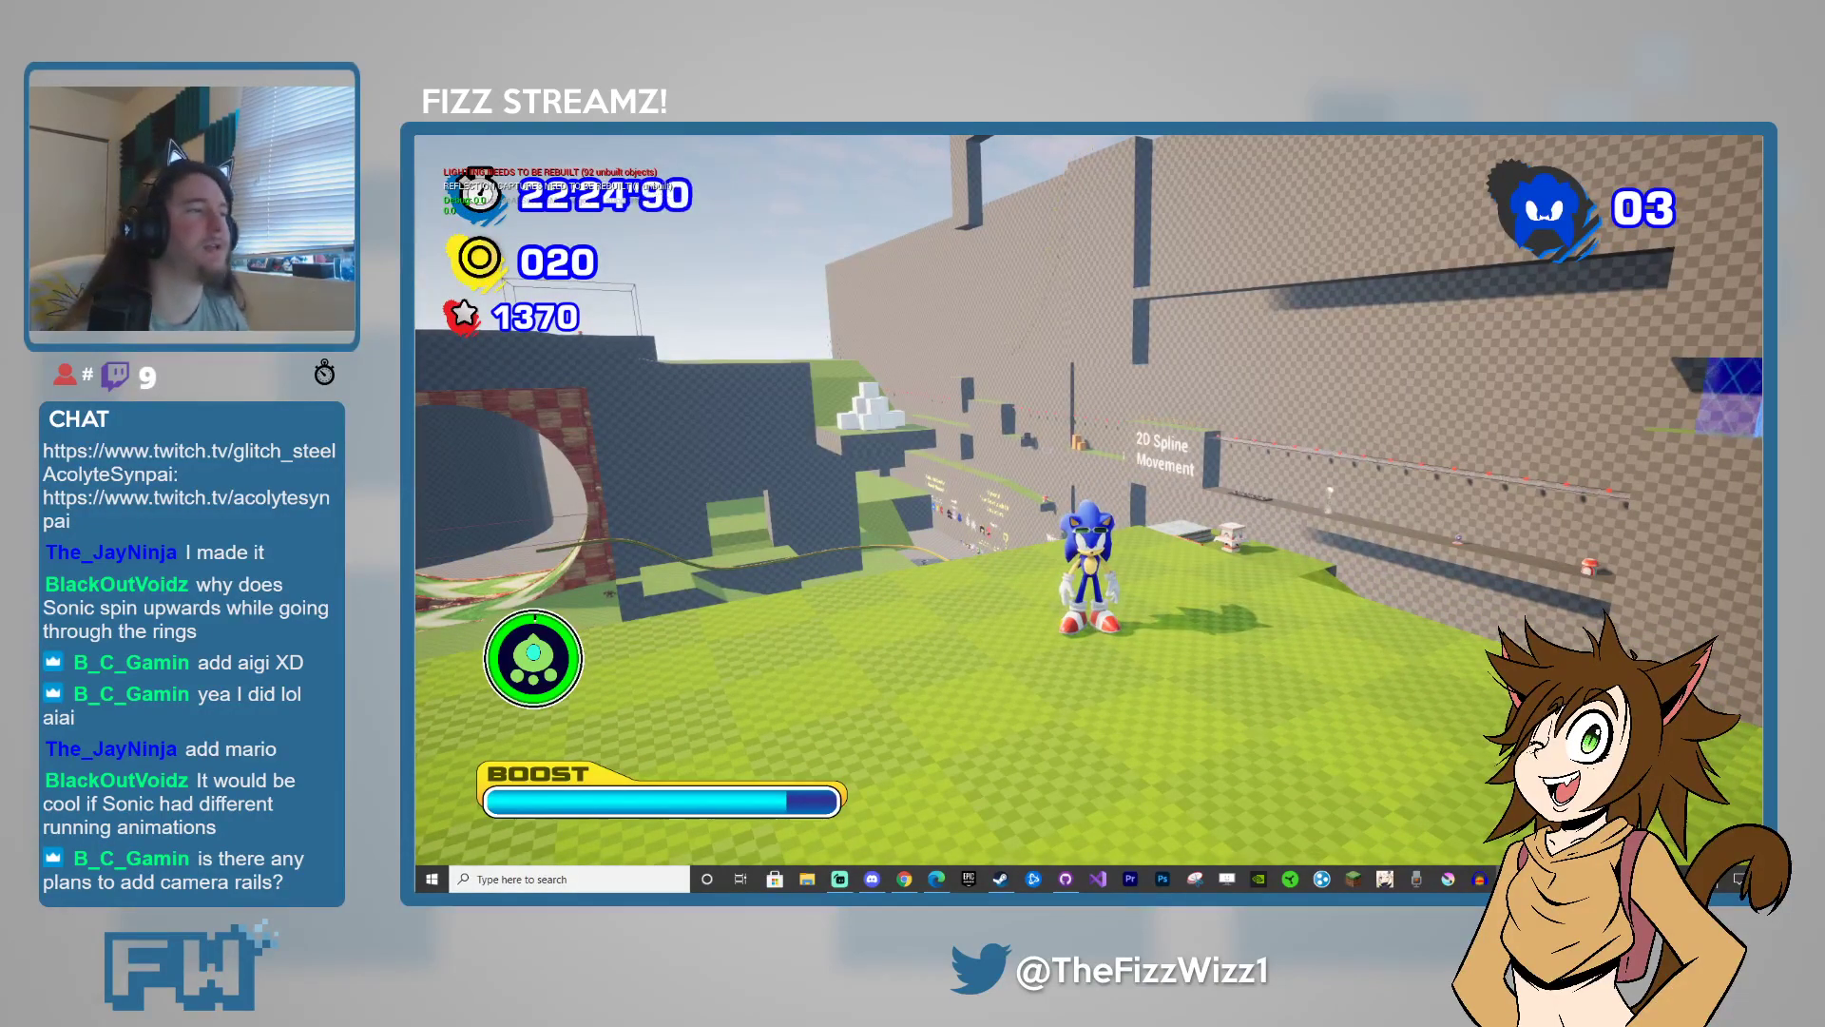
- Run Sonic across the raised green field toward the stone statues, steering him along the side facing the water
{"action": "key", "text": "w"}
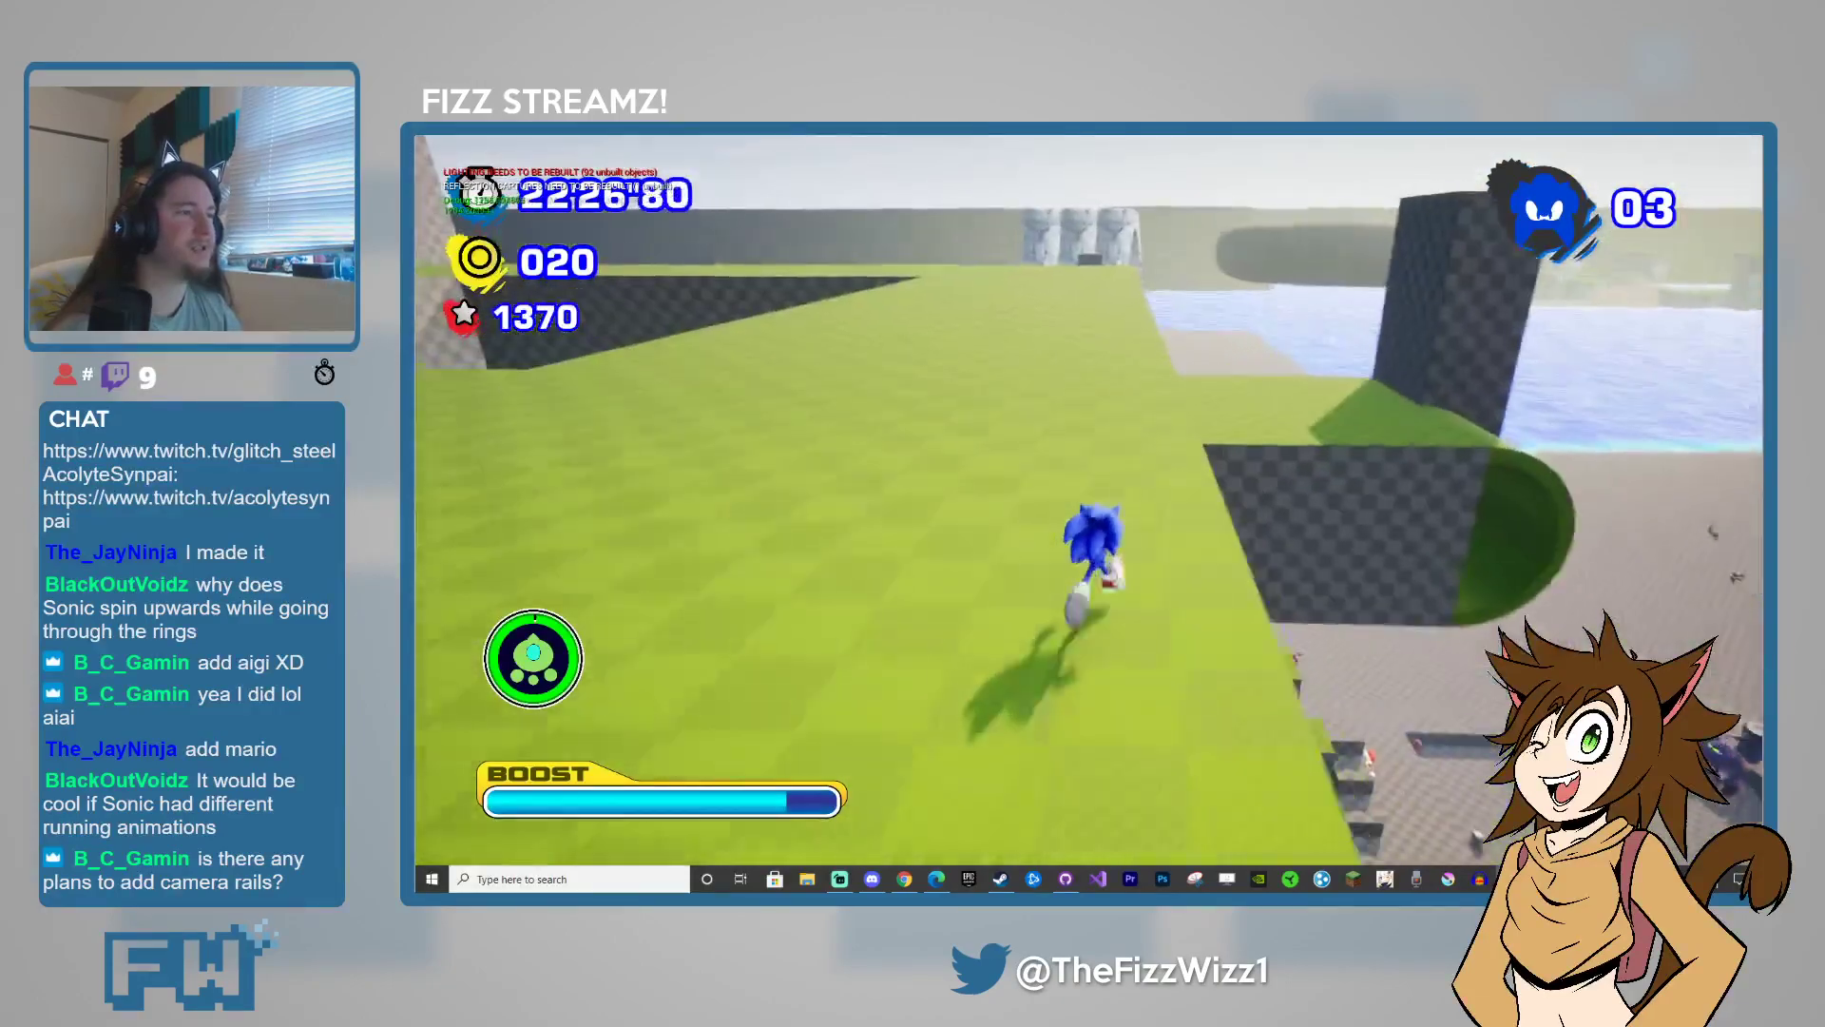
{"action": "key", "text": "d"}
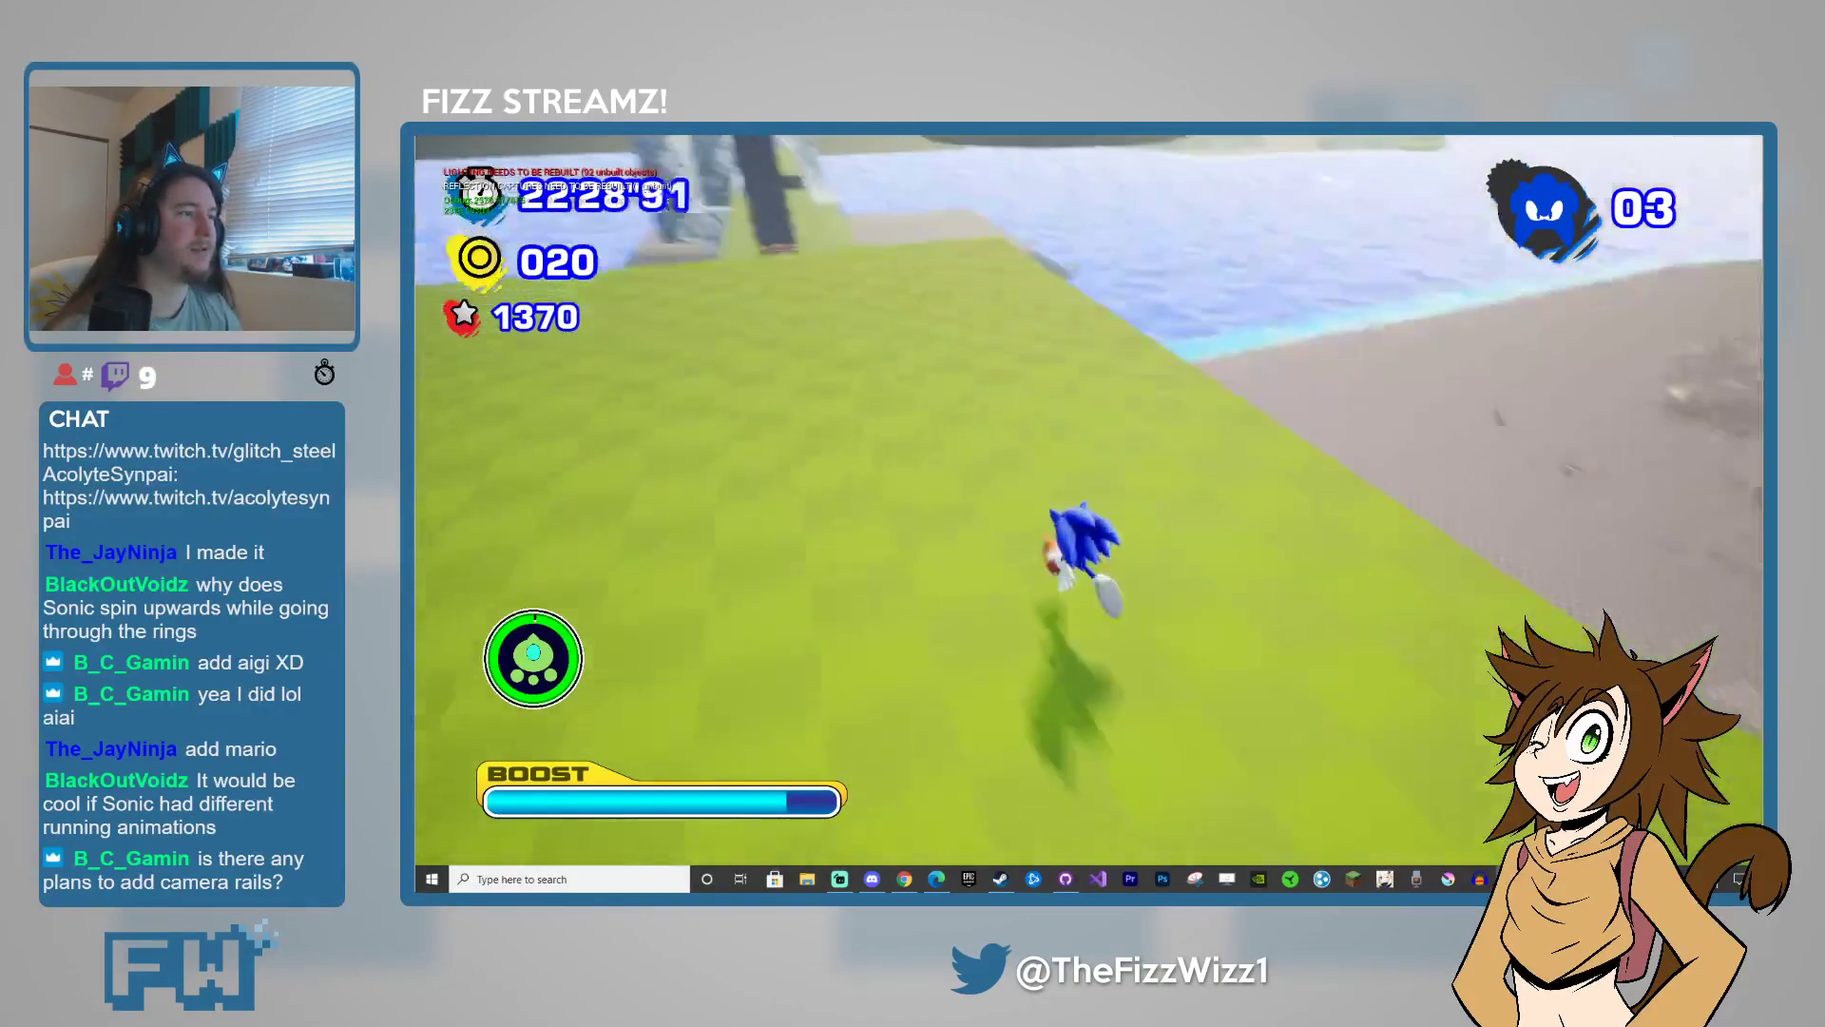
{"action": "key", "text": "a"}
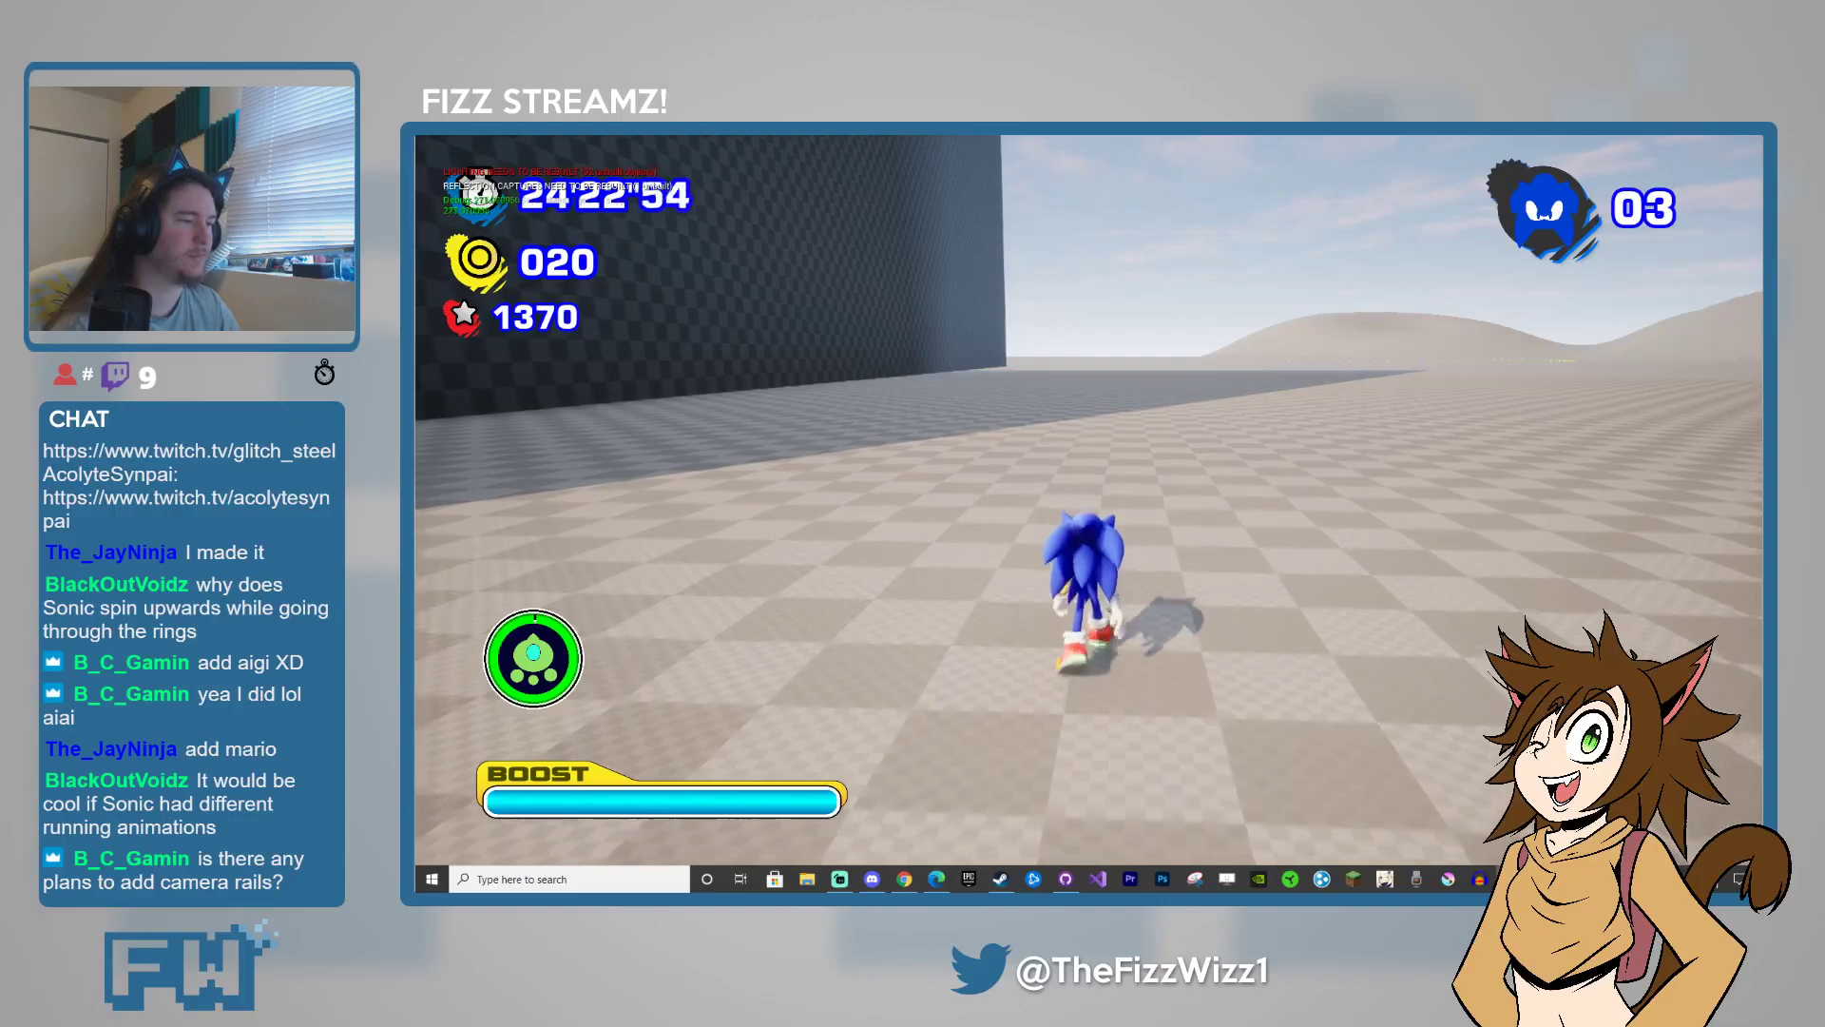
- Run Sonic from the sunlit checkered floor into the shade alongside the tall dark checkered wall
{"action": "key", "text": "w"}
{"action": "key", "text": "w"}
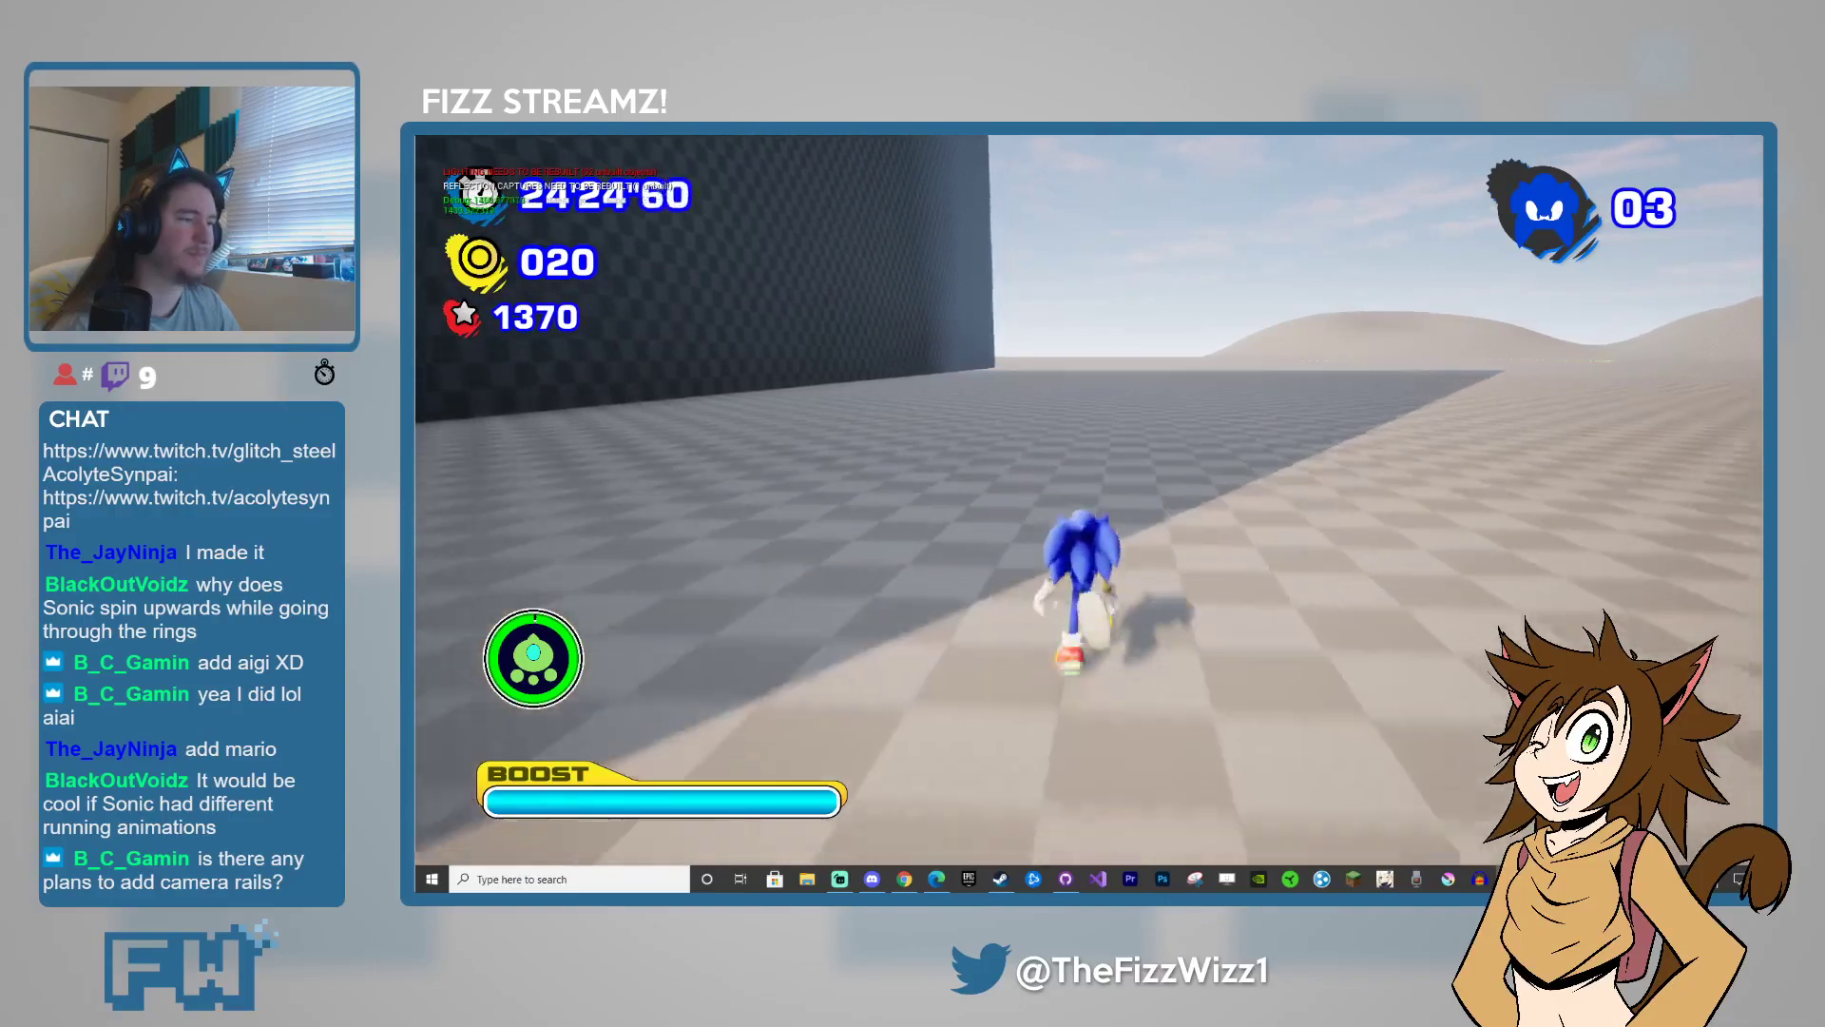
{"action": "key", "text": "w"}
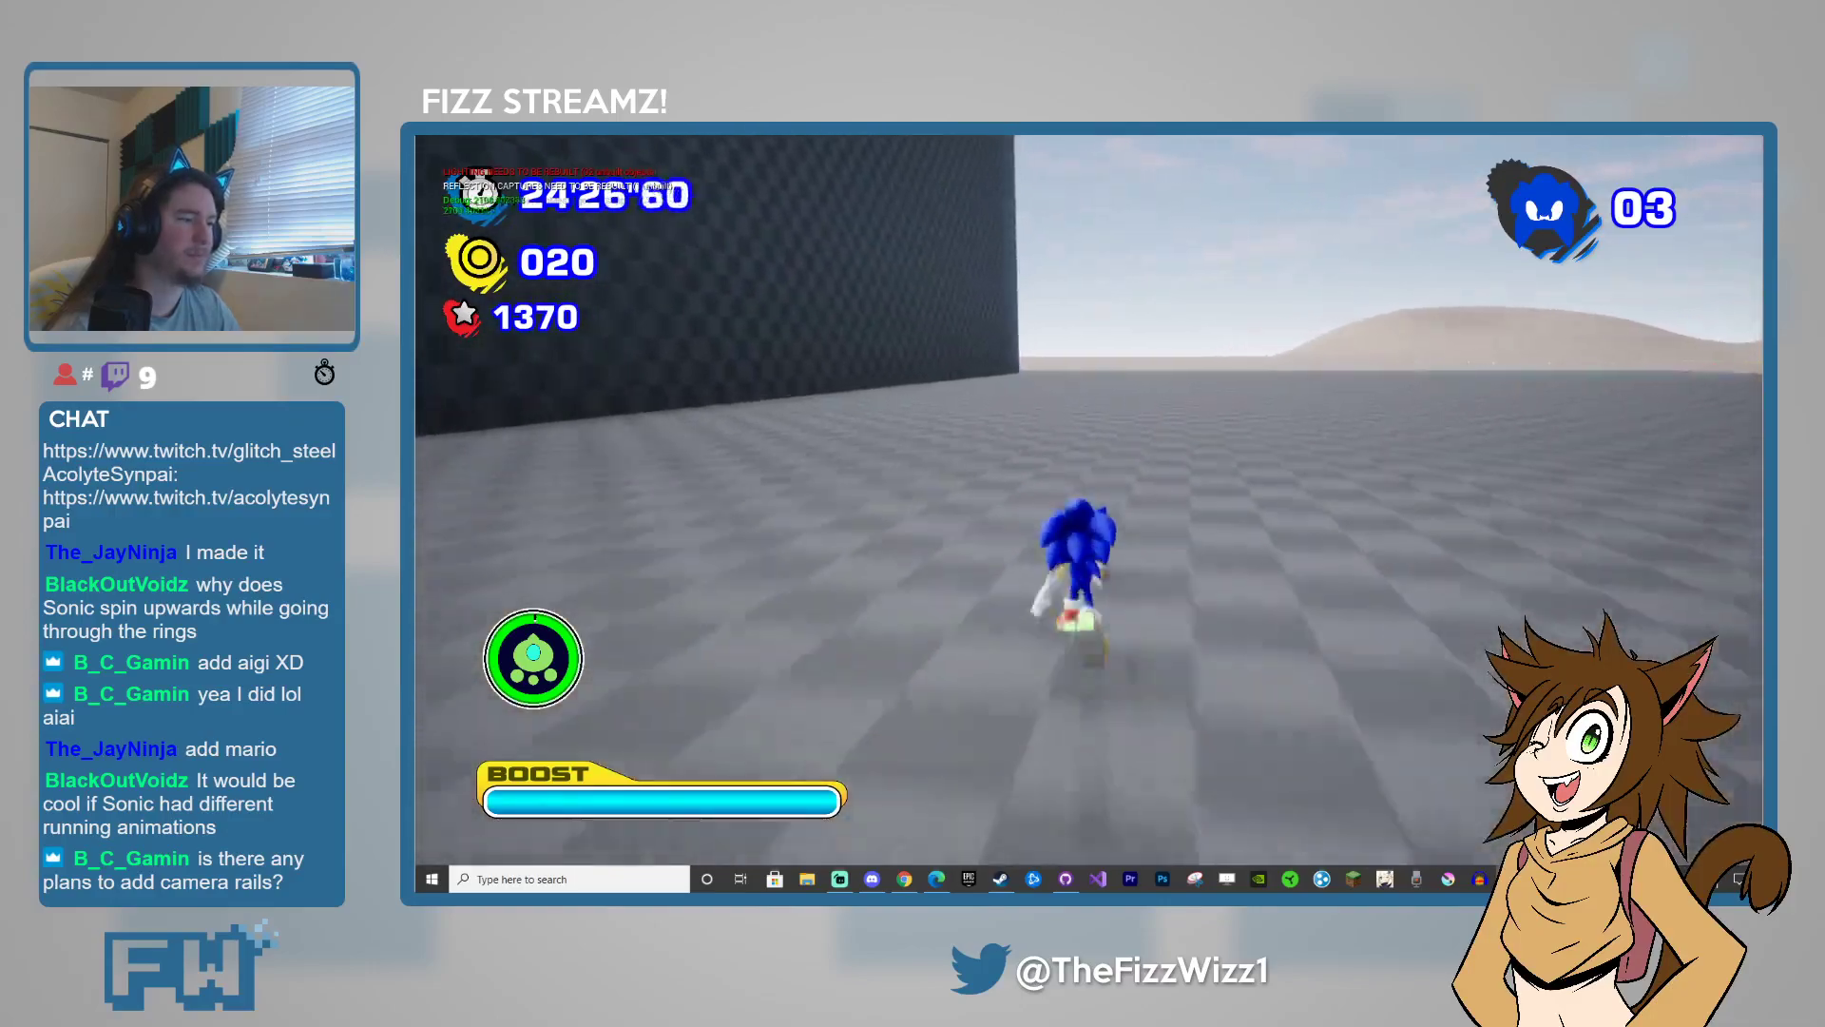
{"action": "key", "text": "w"}
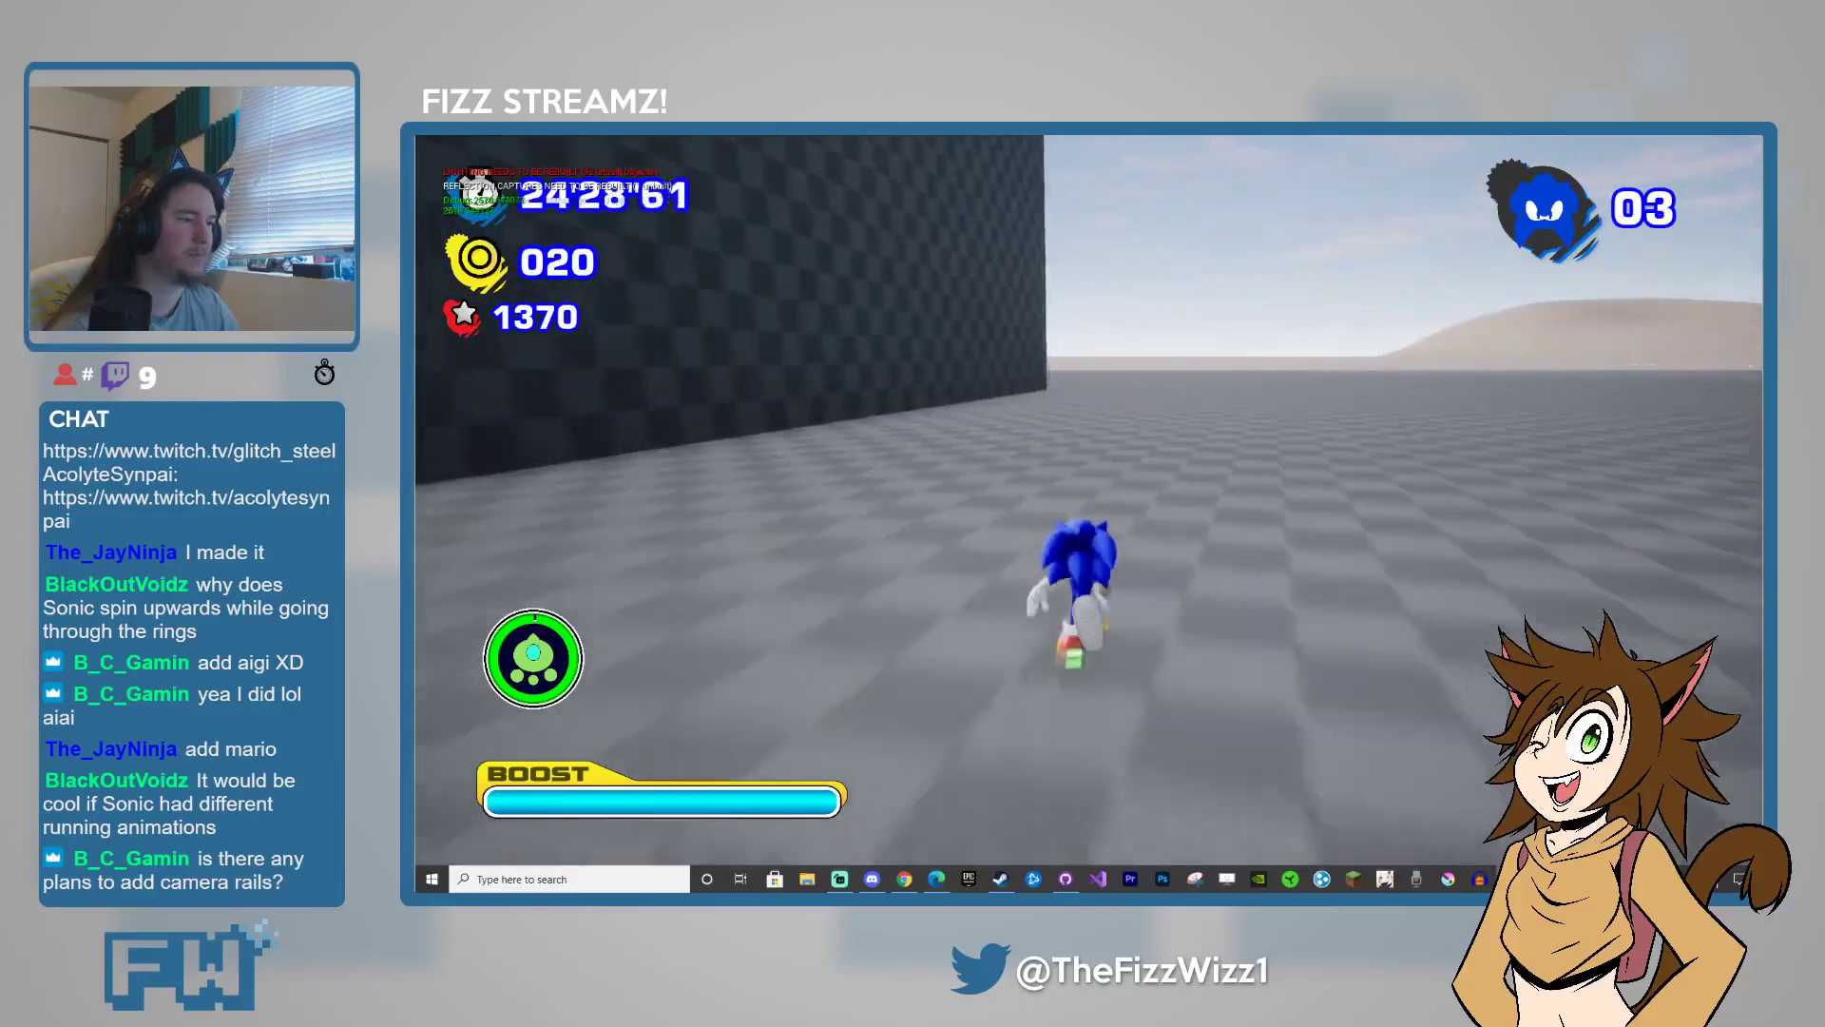
{"action": "key", "text": "w"}
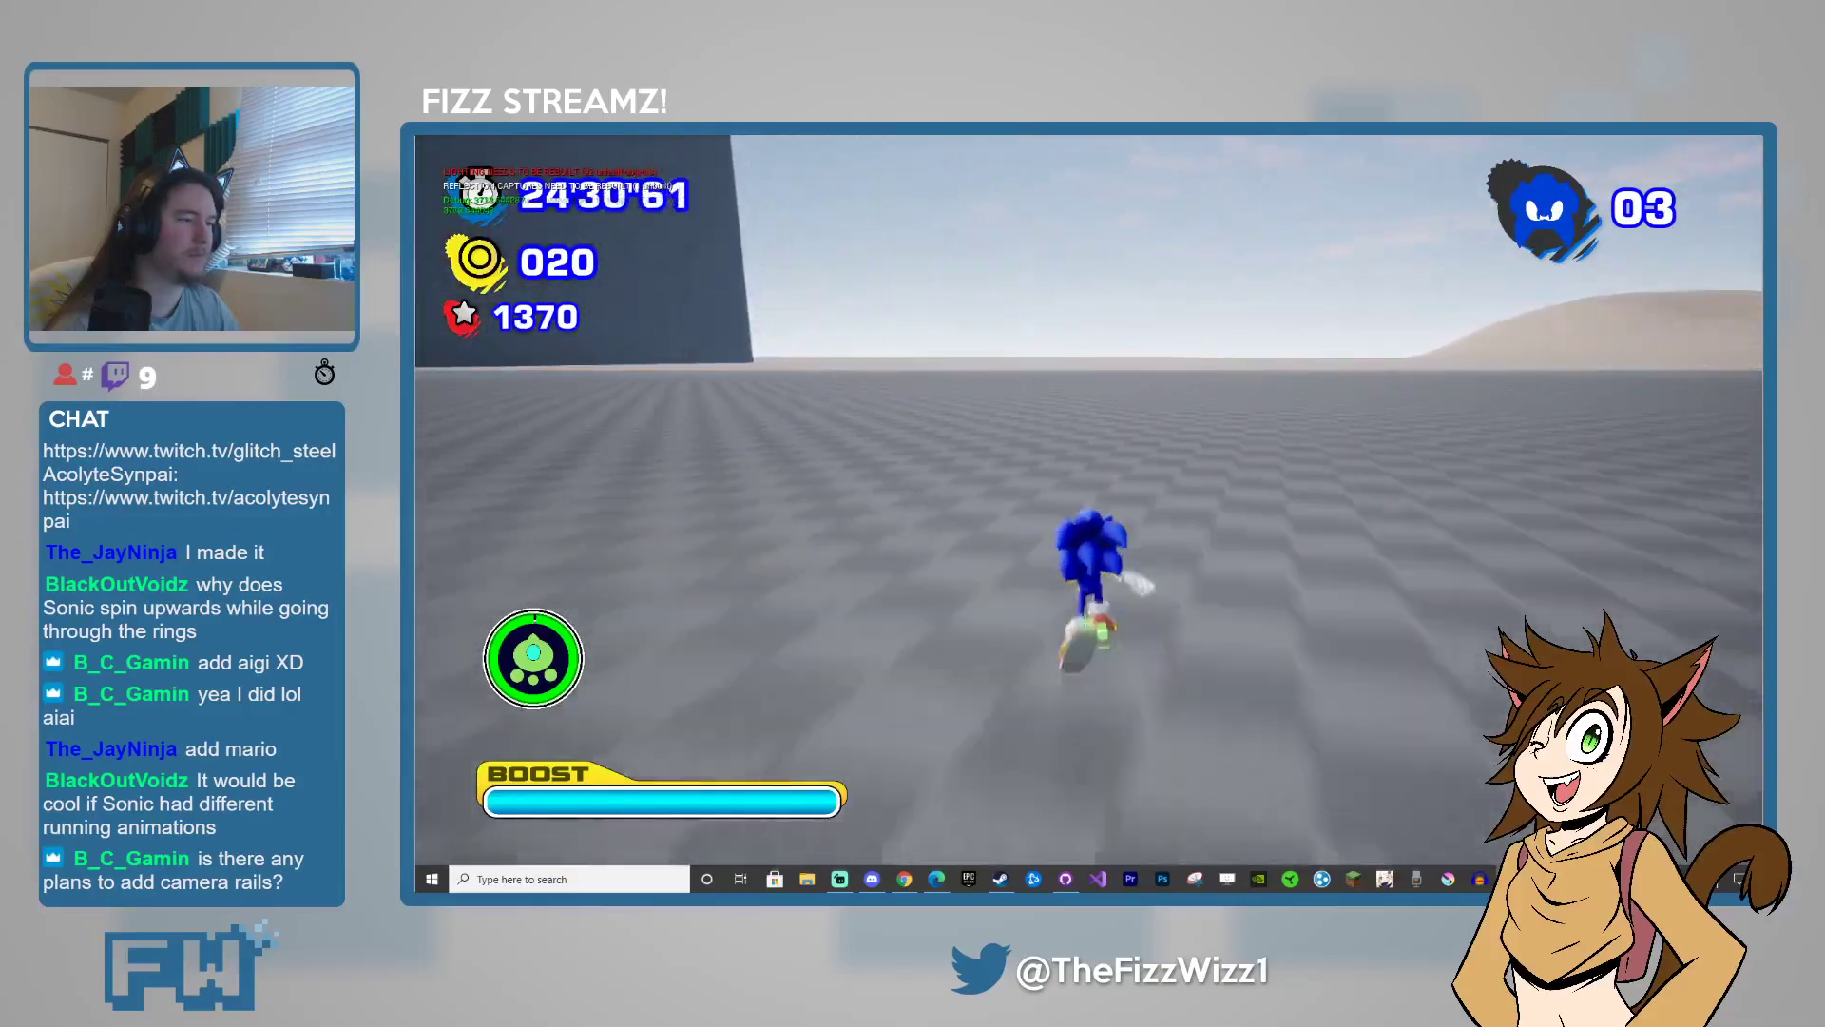
{"action": "key", "text": "w"}
{"action": "key", "text": "w"}
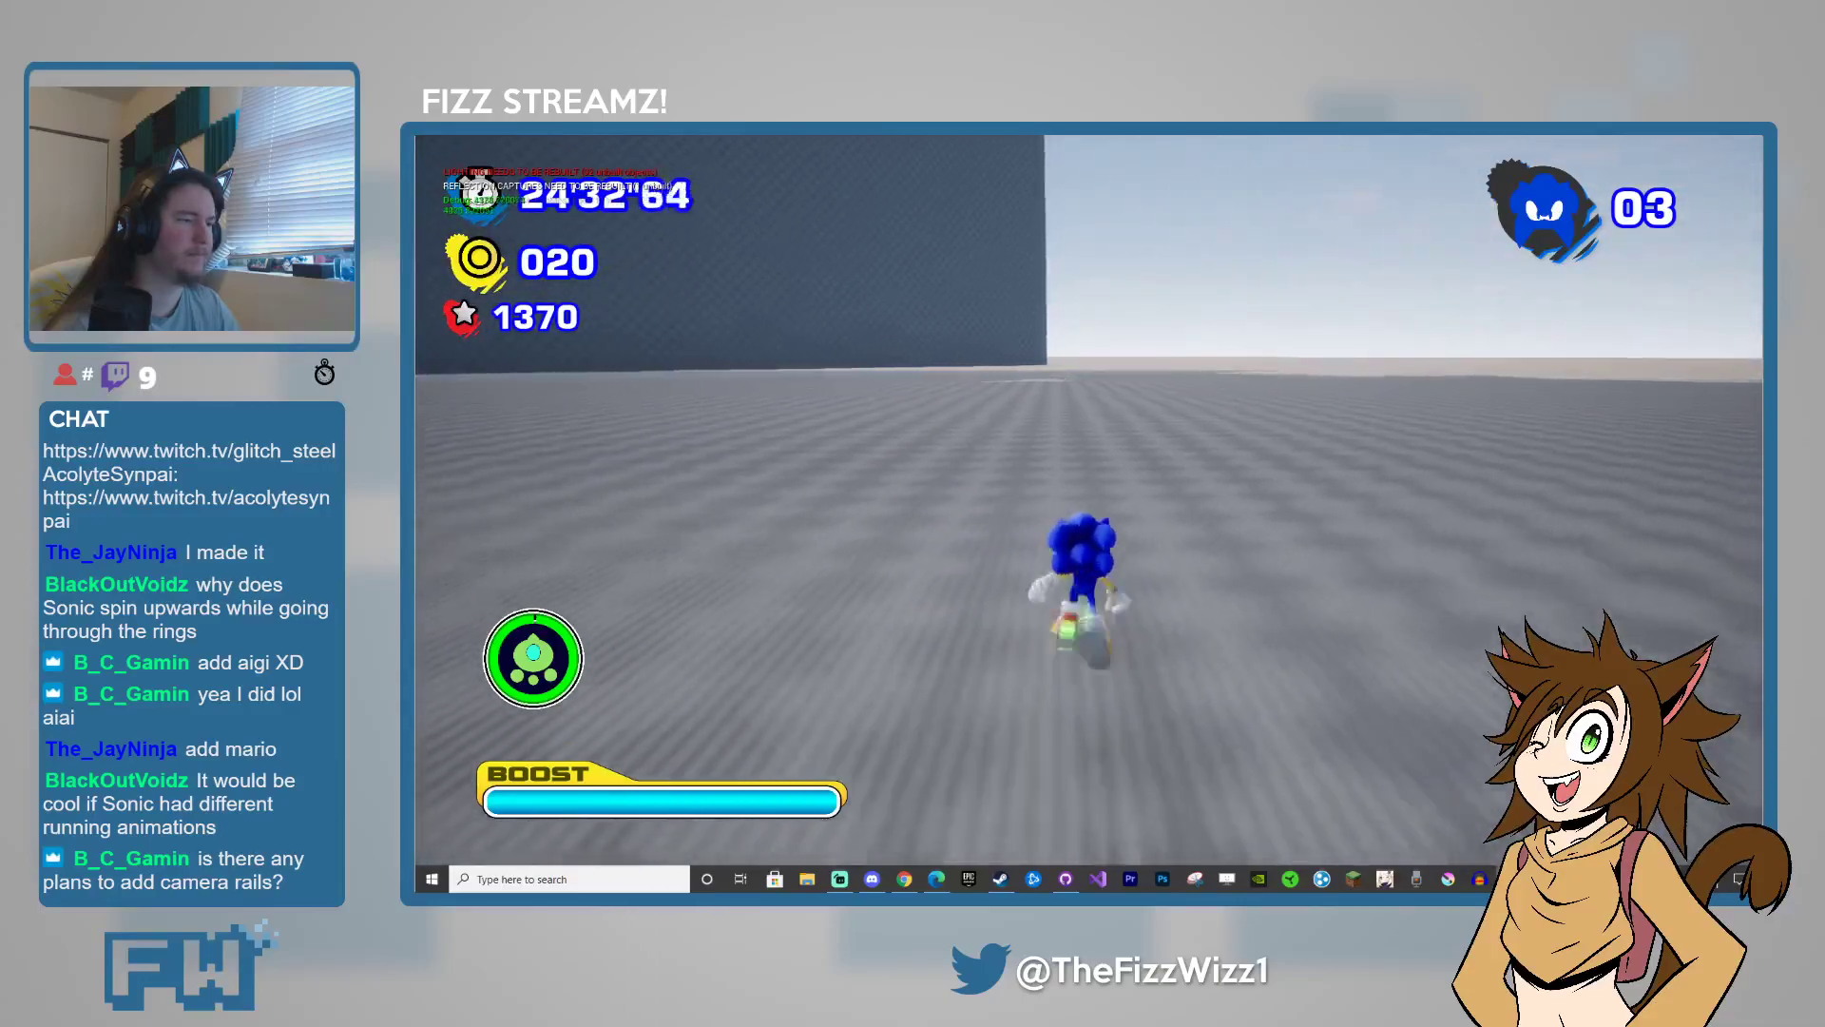
- Keep Sonic running past the end of the dark wall and out onto the open pale checkered floor
{"action": "key", "text": "w"}
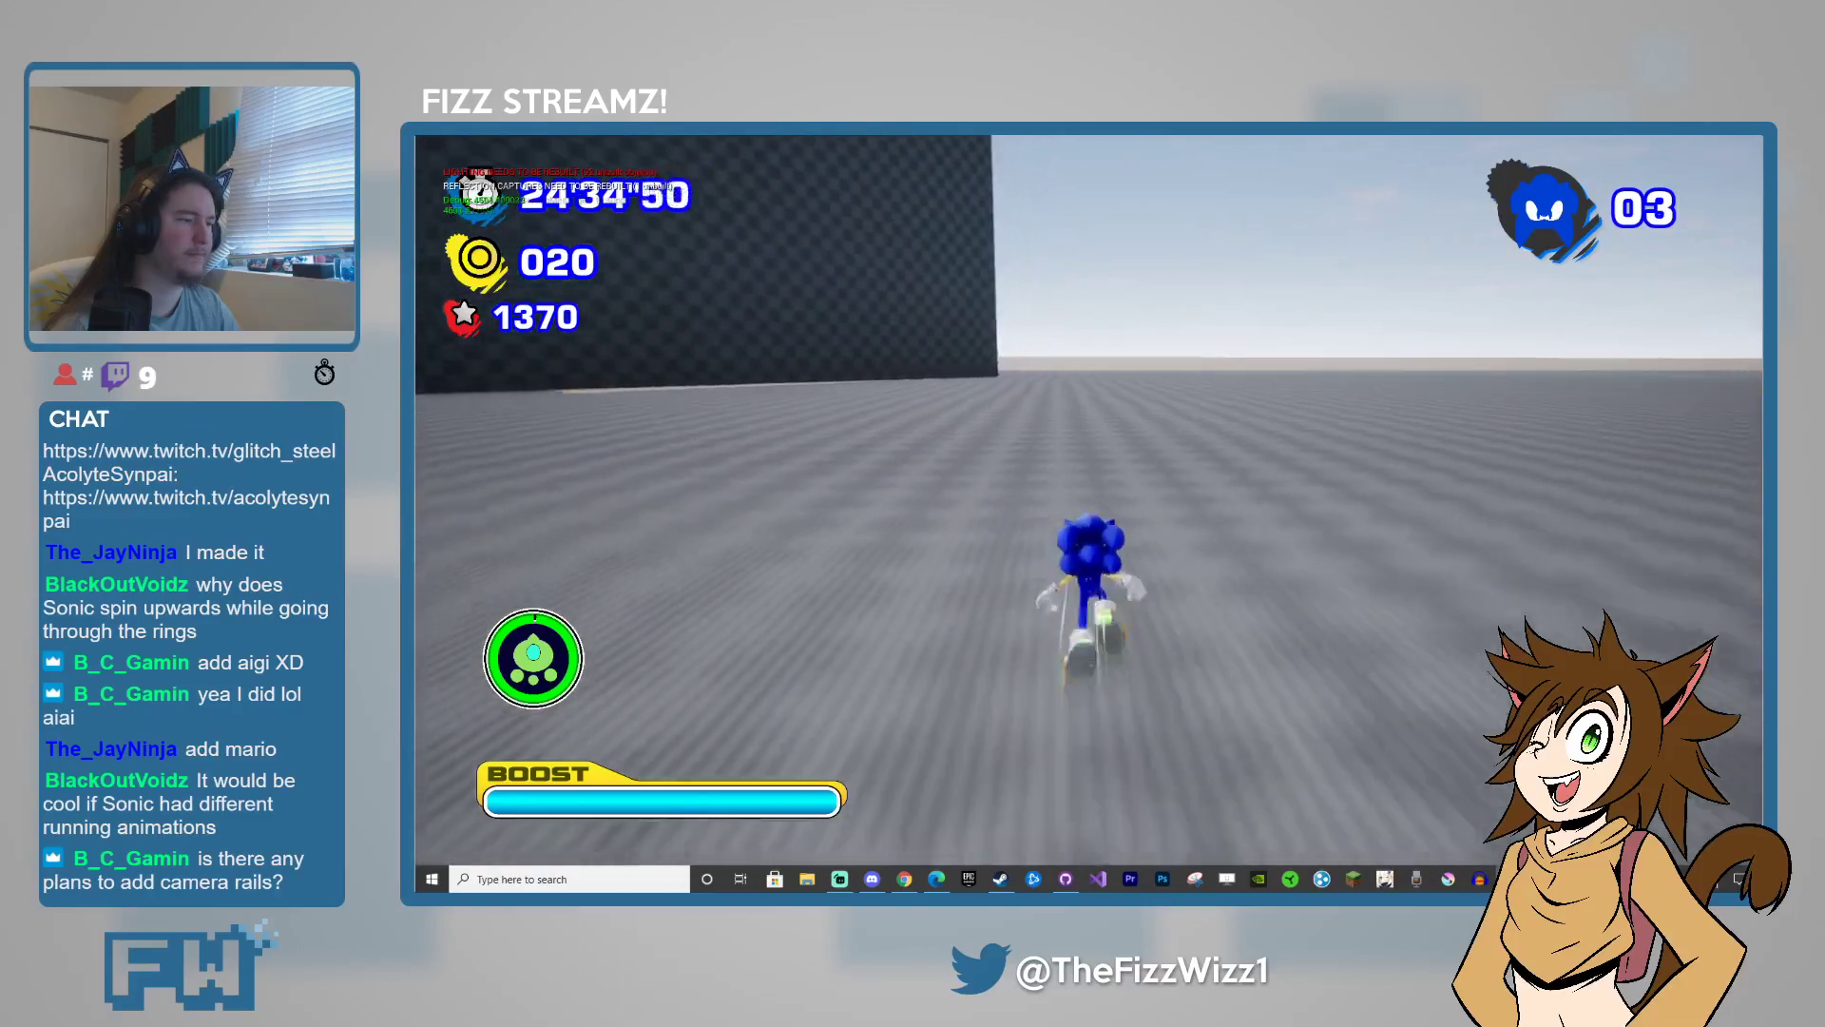
{"action": "key", "text": "w"}
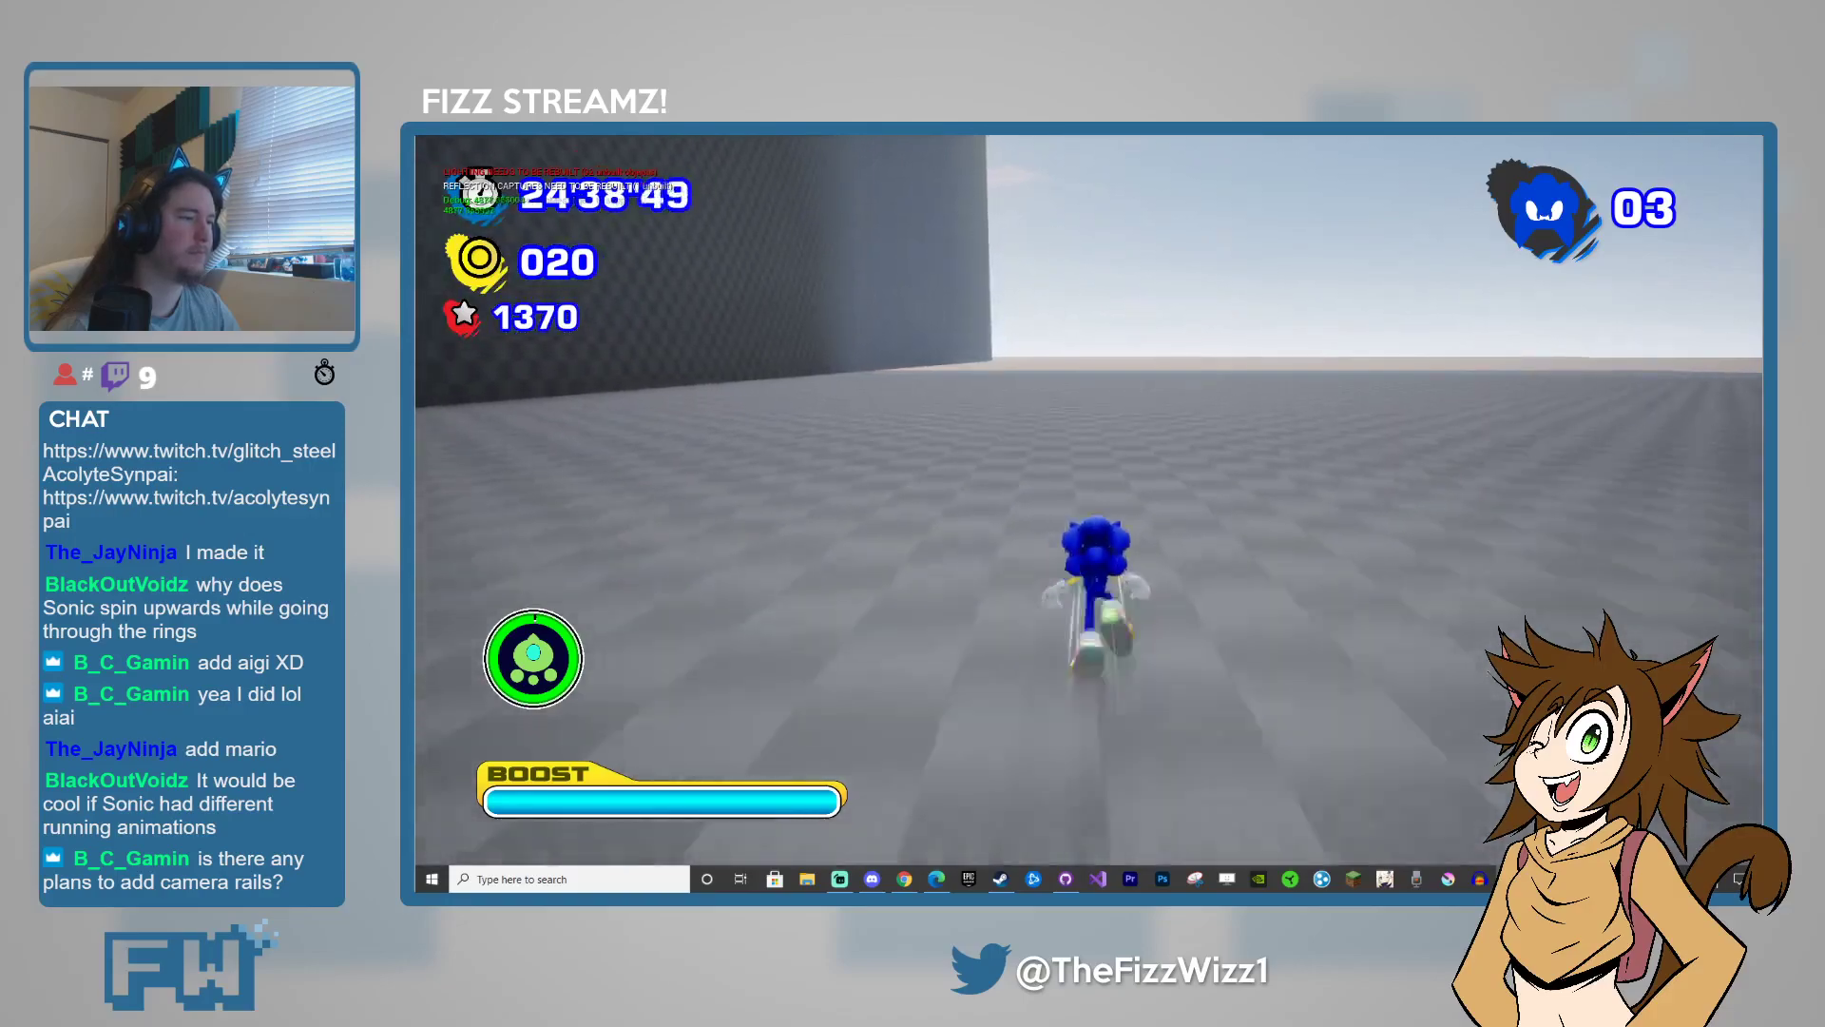
{"action": "key", "text": "w"}
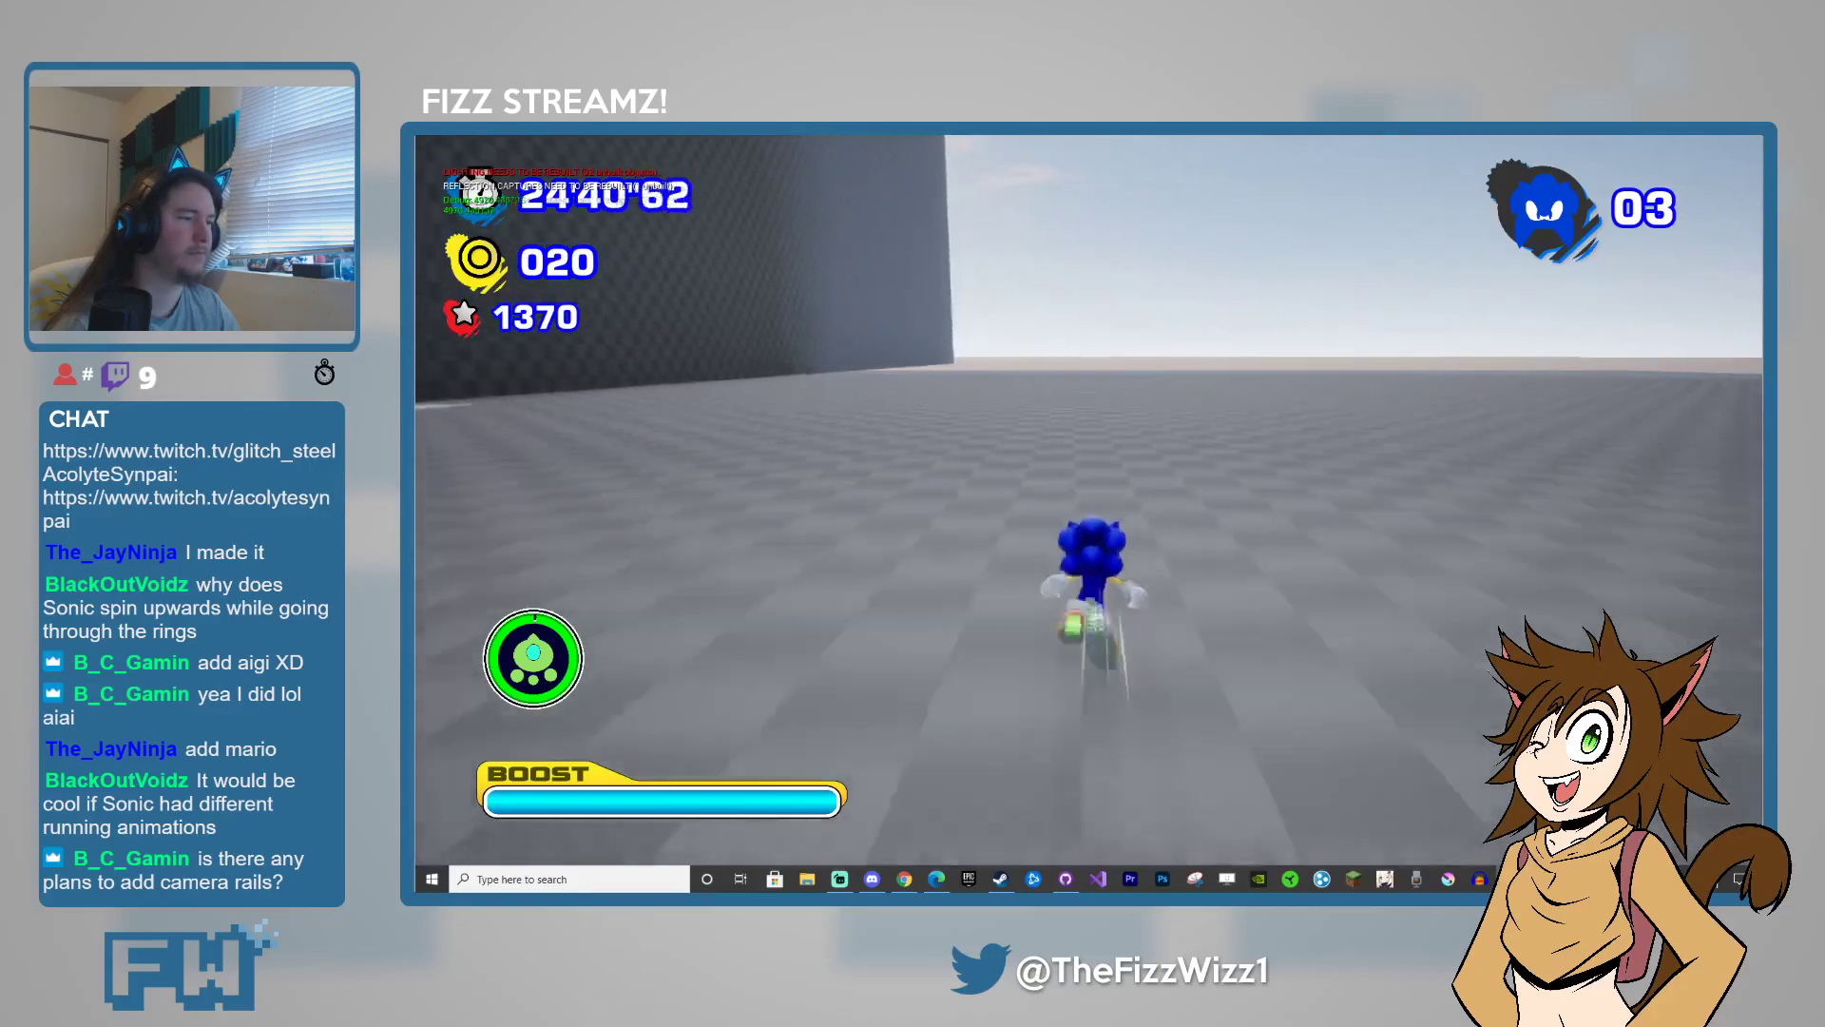
{"action": "key", "text": "w"}
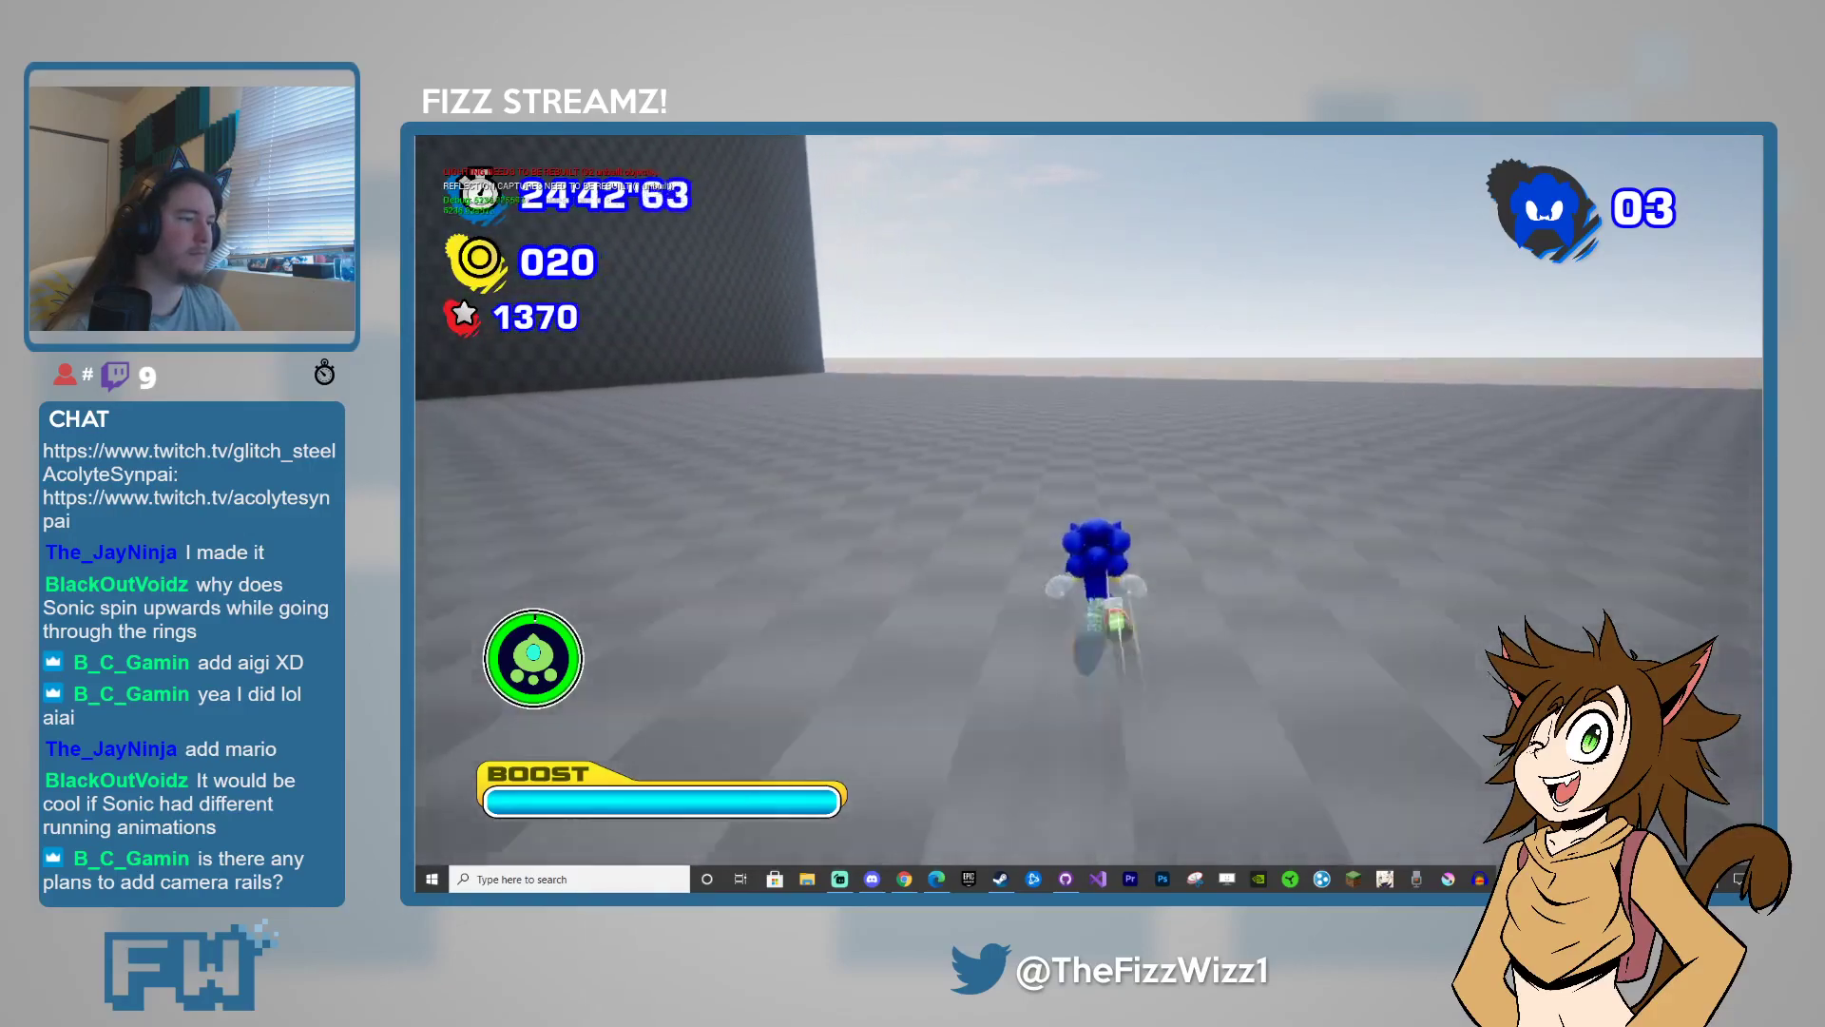
{"action": "key", "text": "w"}
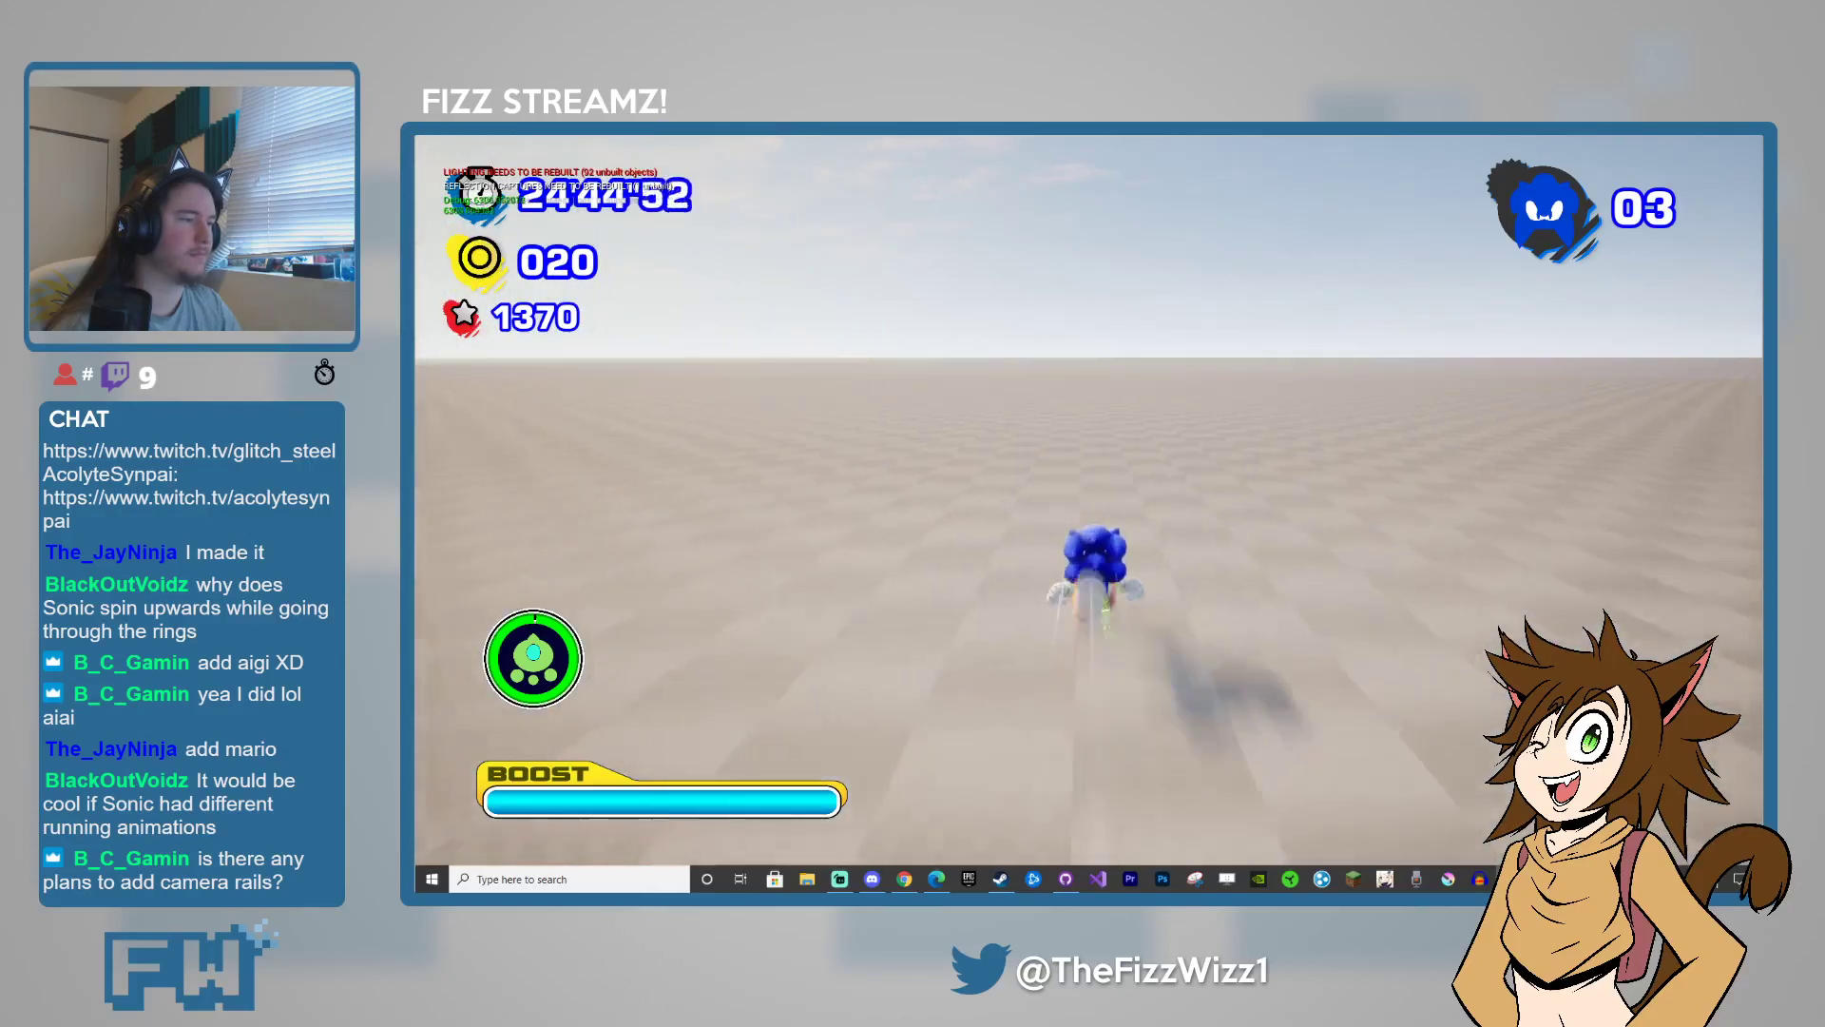
{"action": "key", "text": "w"}
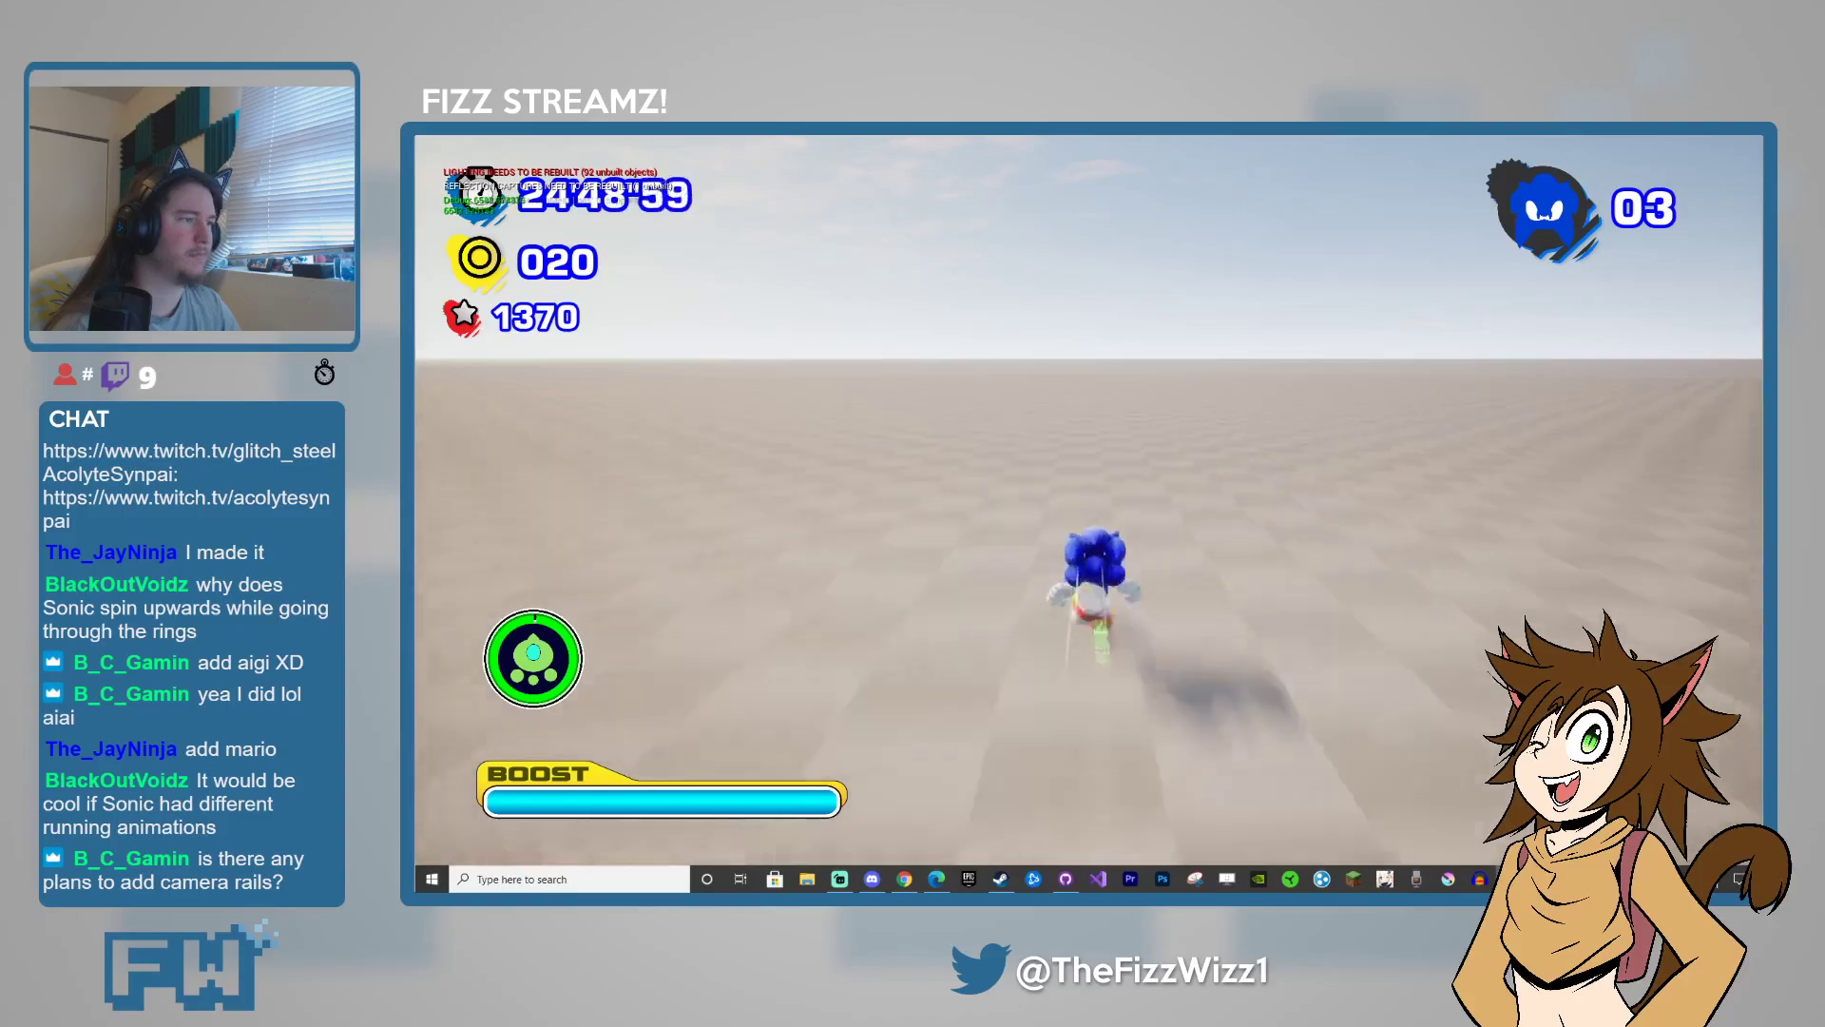
- Turn Sonic around on the pale floor and boost past the dark wall across its shadow toward the hills
{"action": "key", "text": "d"}
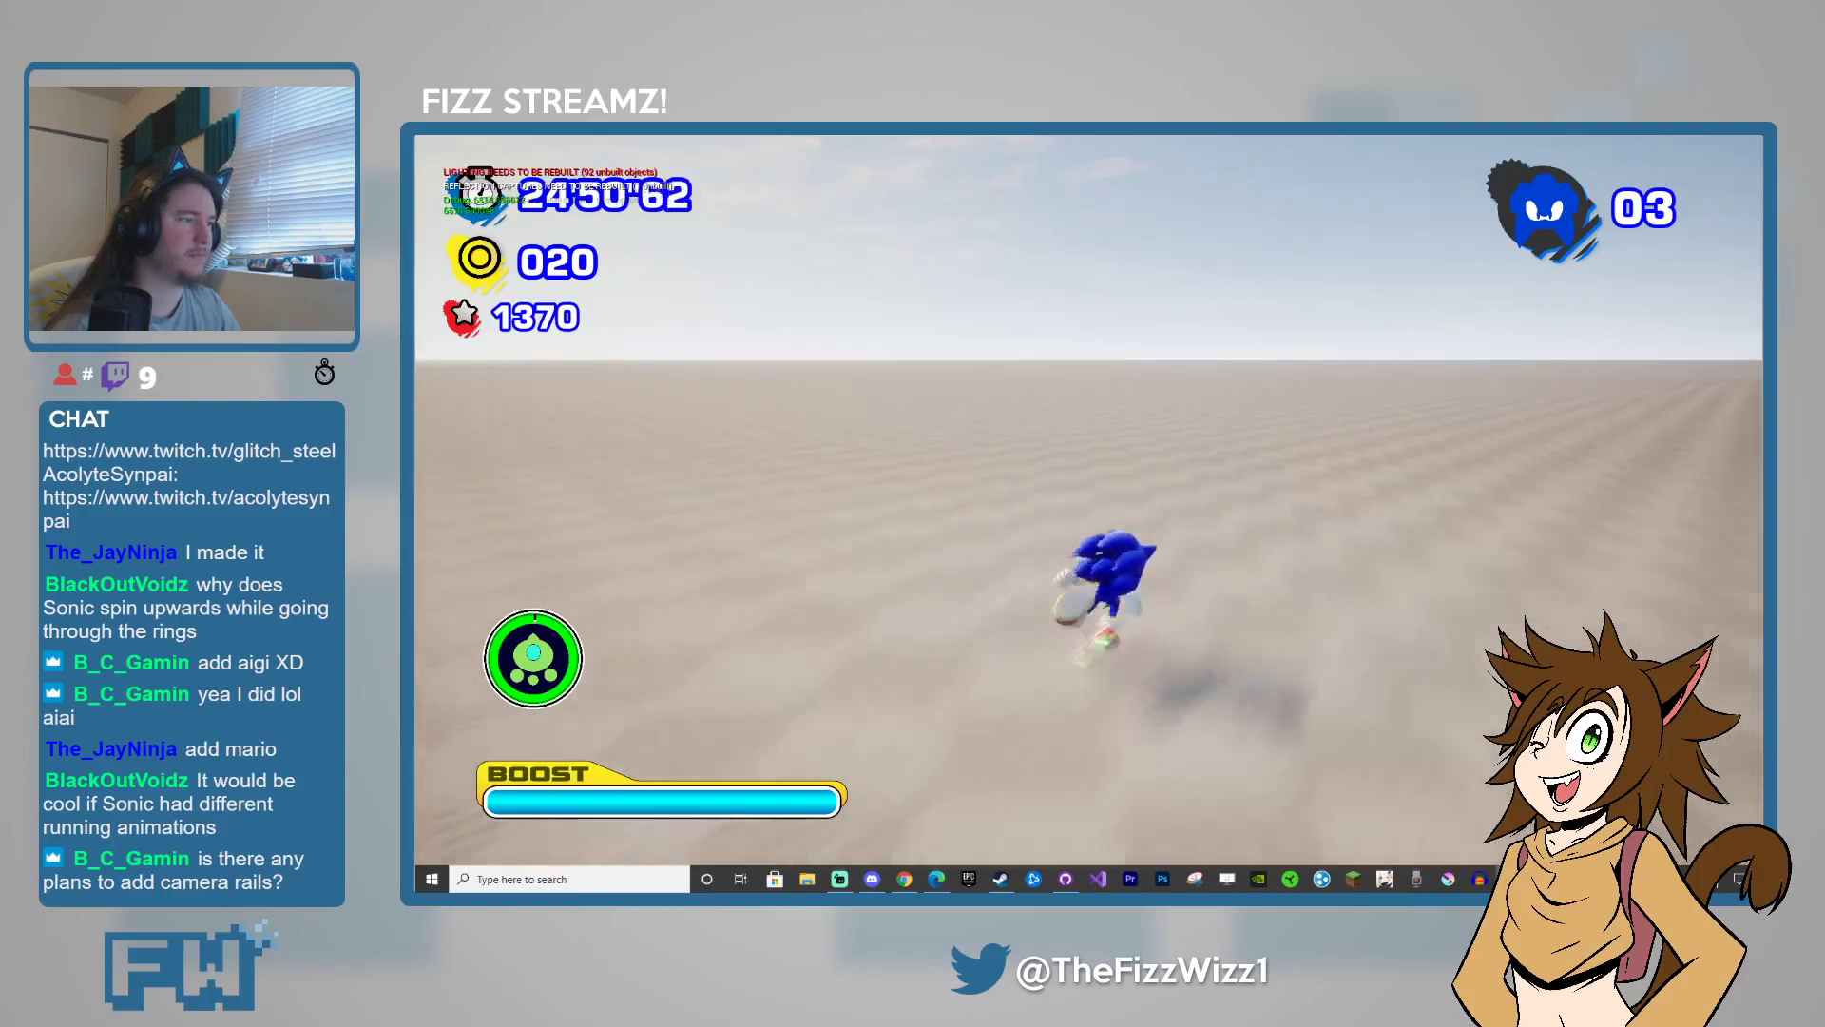
{"action": "key", "text": "shift"}
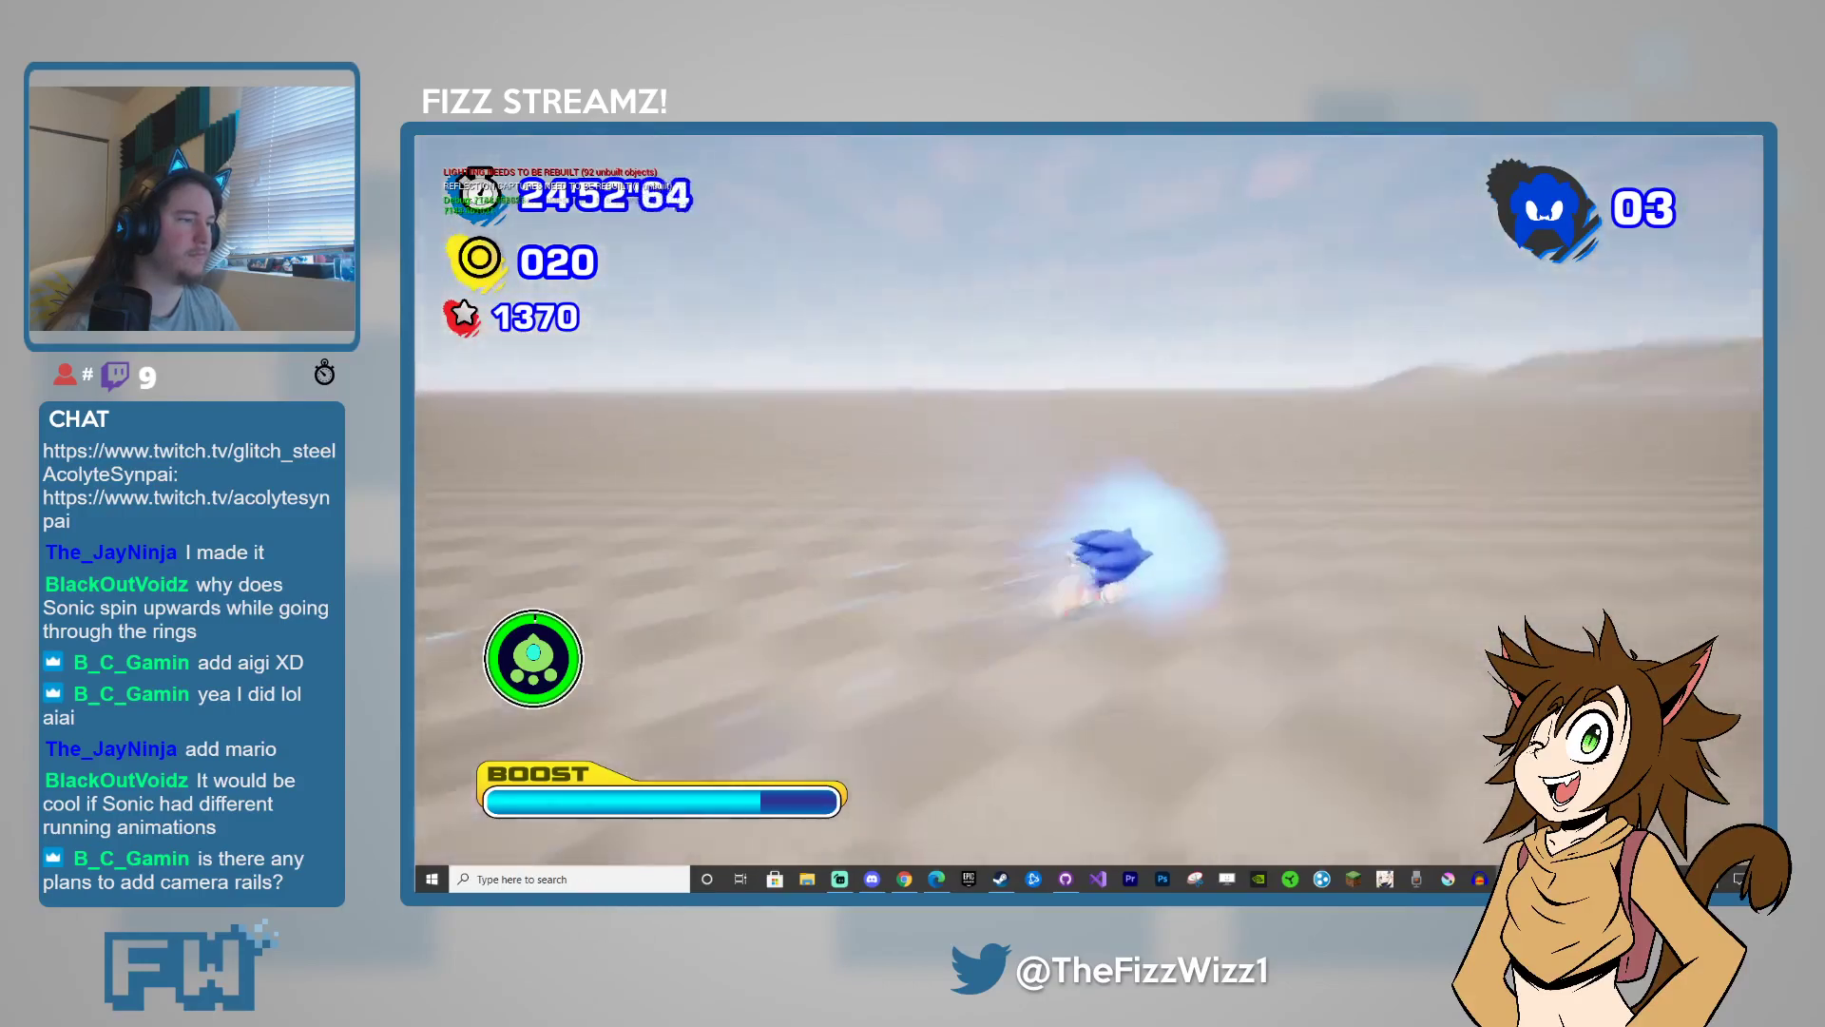
{"action": "key", "text": "shift"}
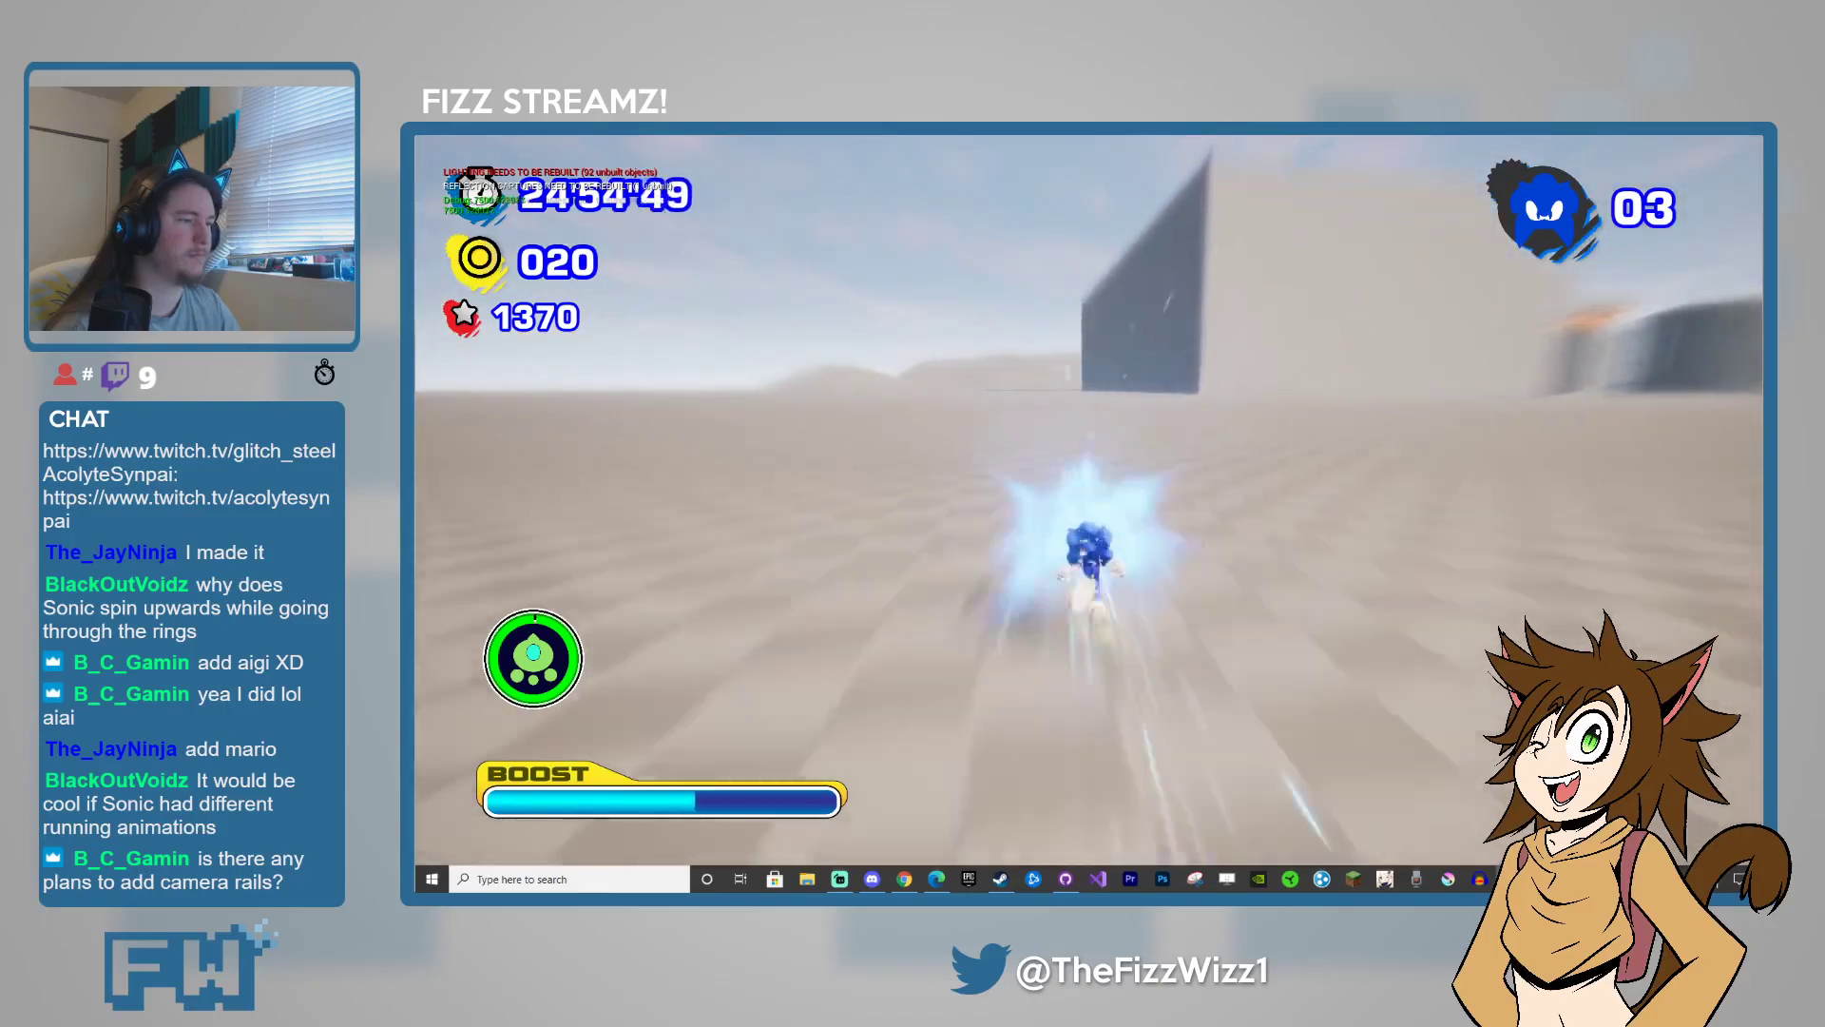
{"action": "key", "text": "shift"}
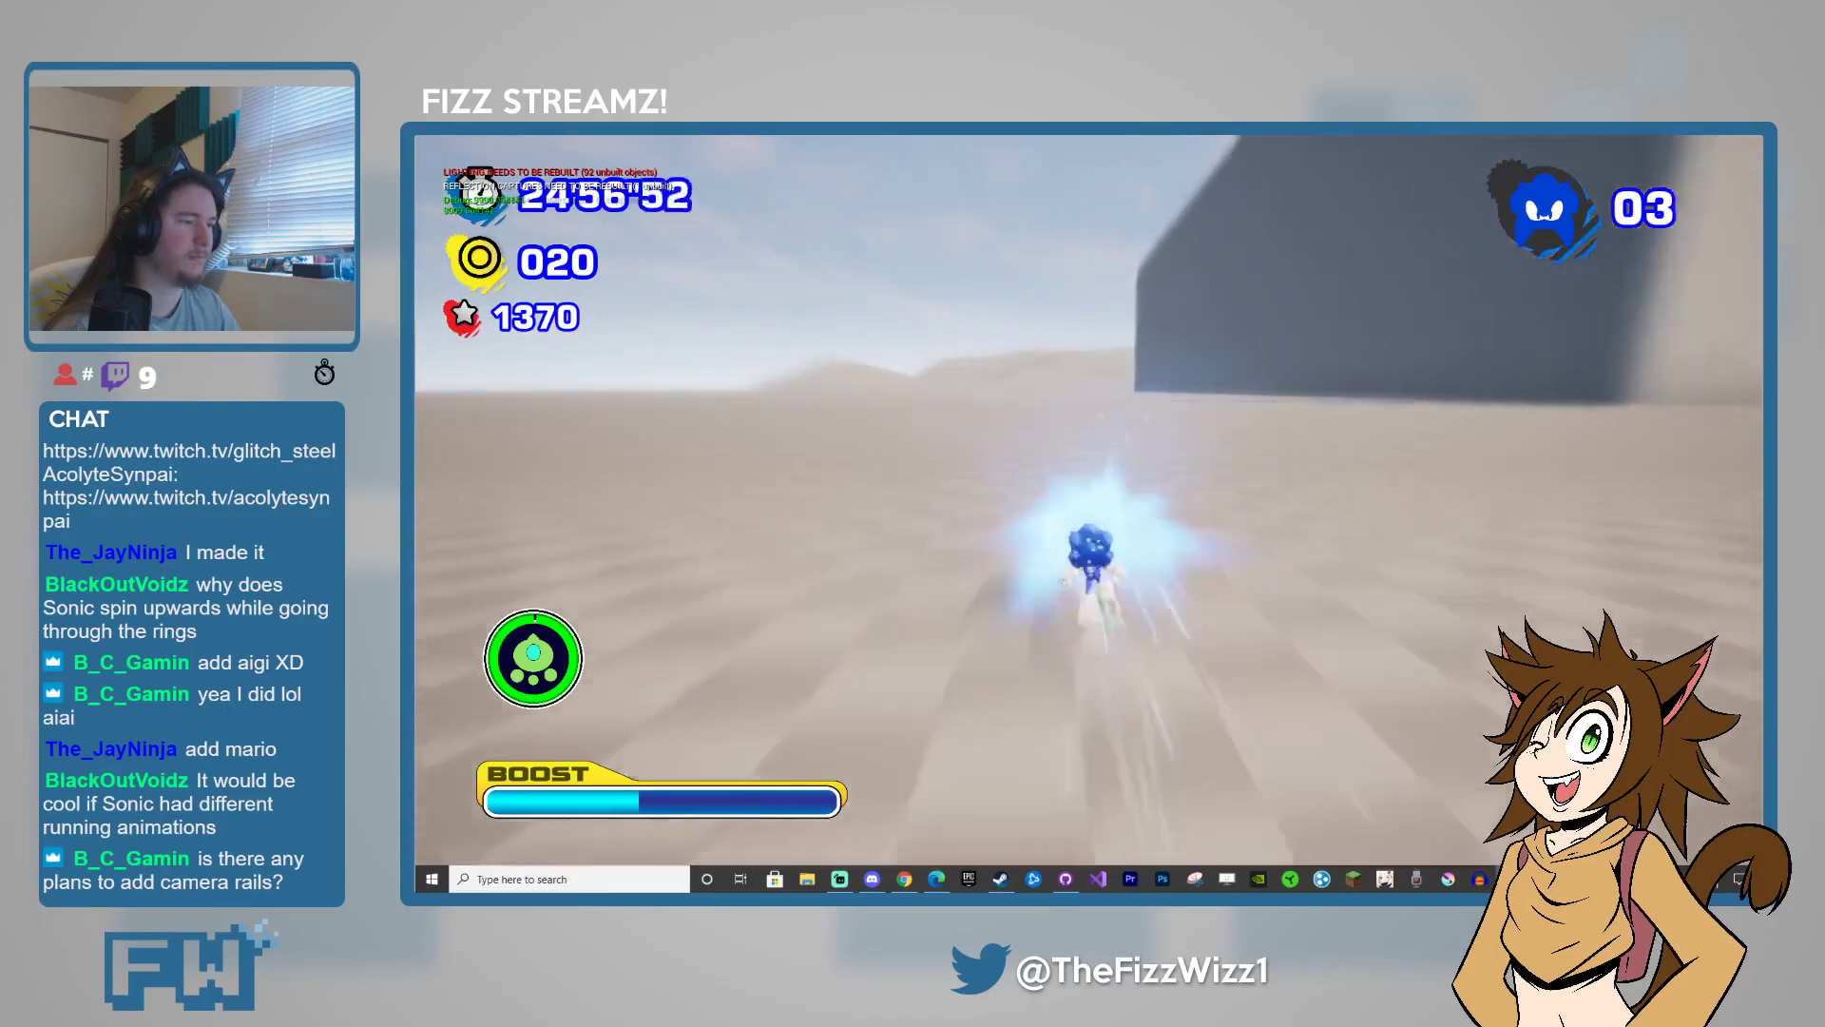
{"action": "key", "text": "shift"}
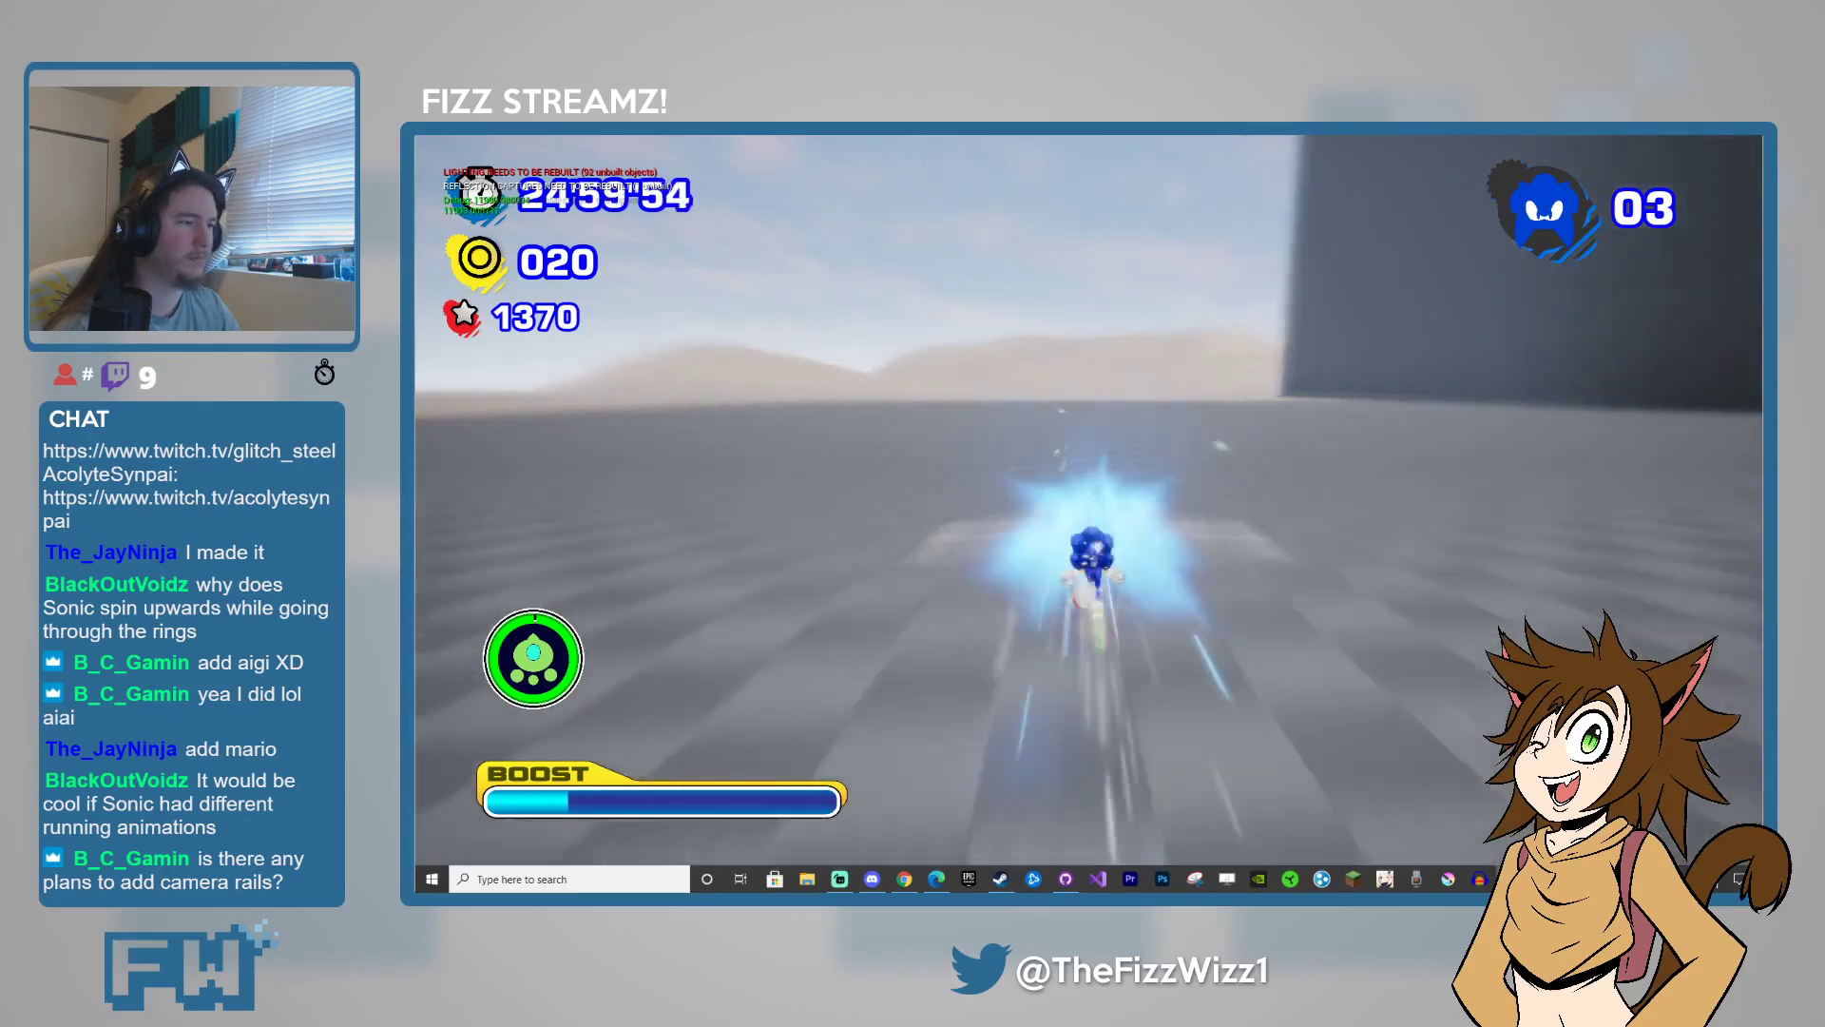
{"action": "key", "text": "shift"}
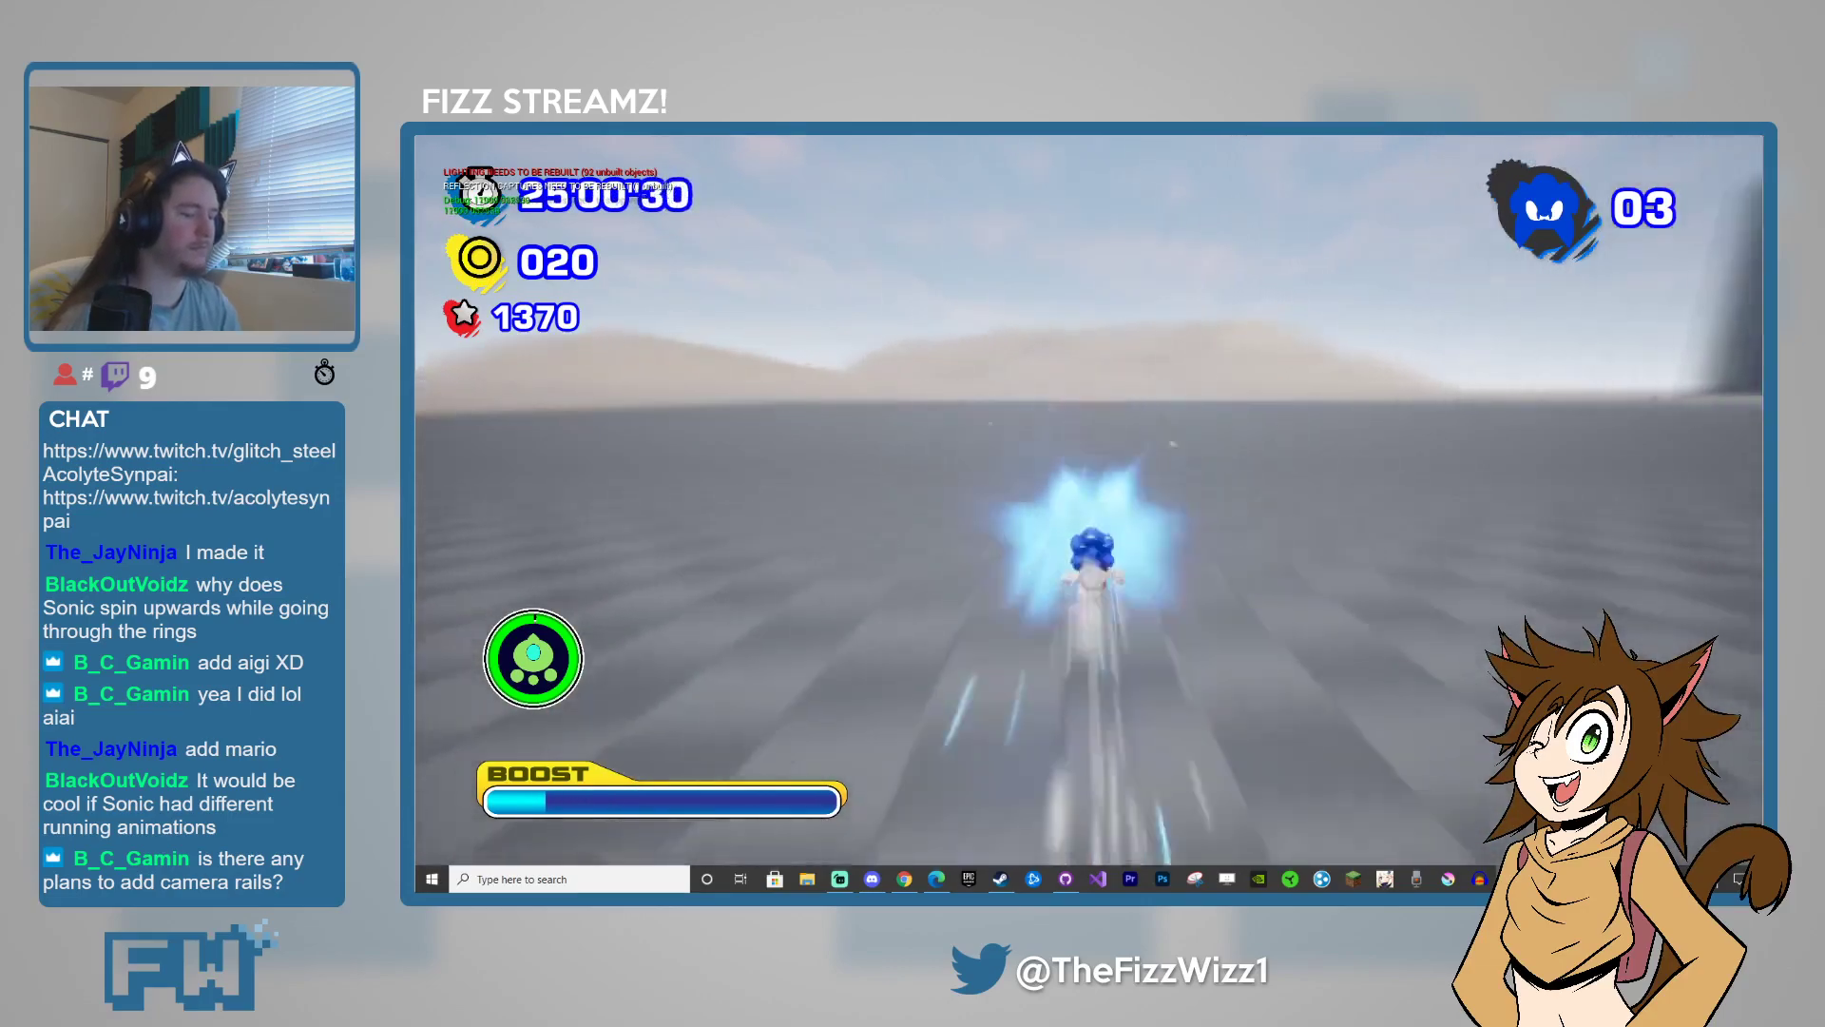
{"action": "key", "text": "shift"}
- Refill the boost gauge and boost Sonic over the pale hillside and back down toward the water
{"action": "key", "text": "b"}
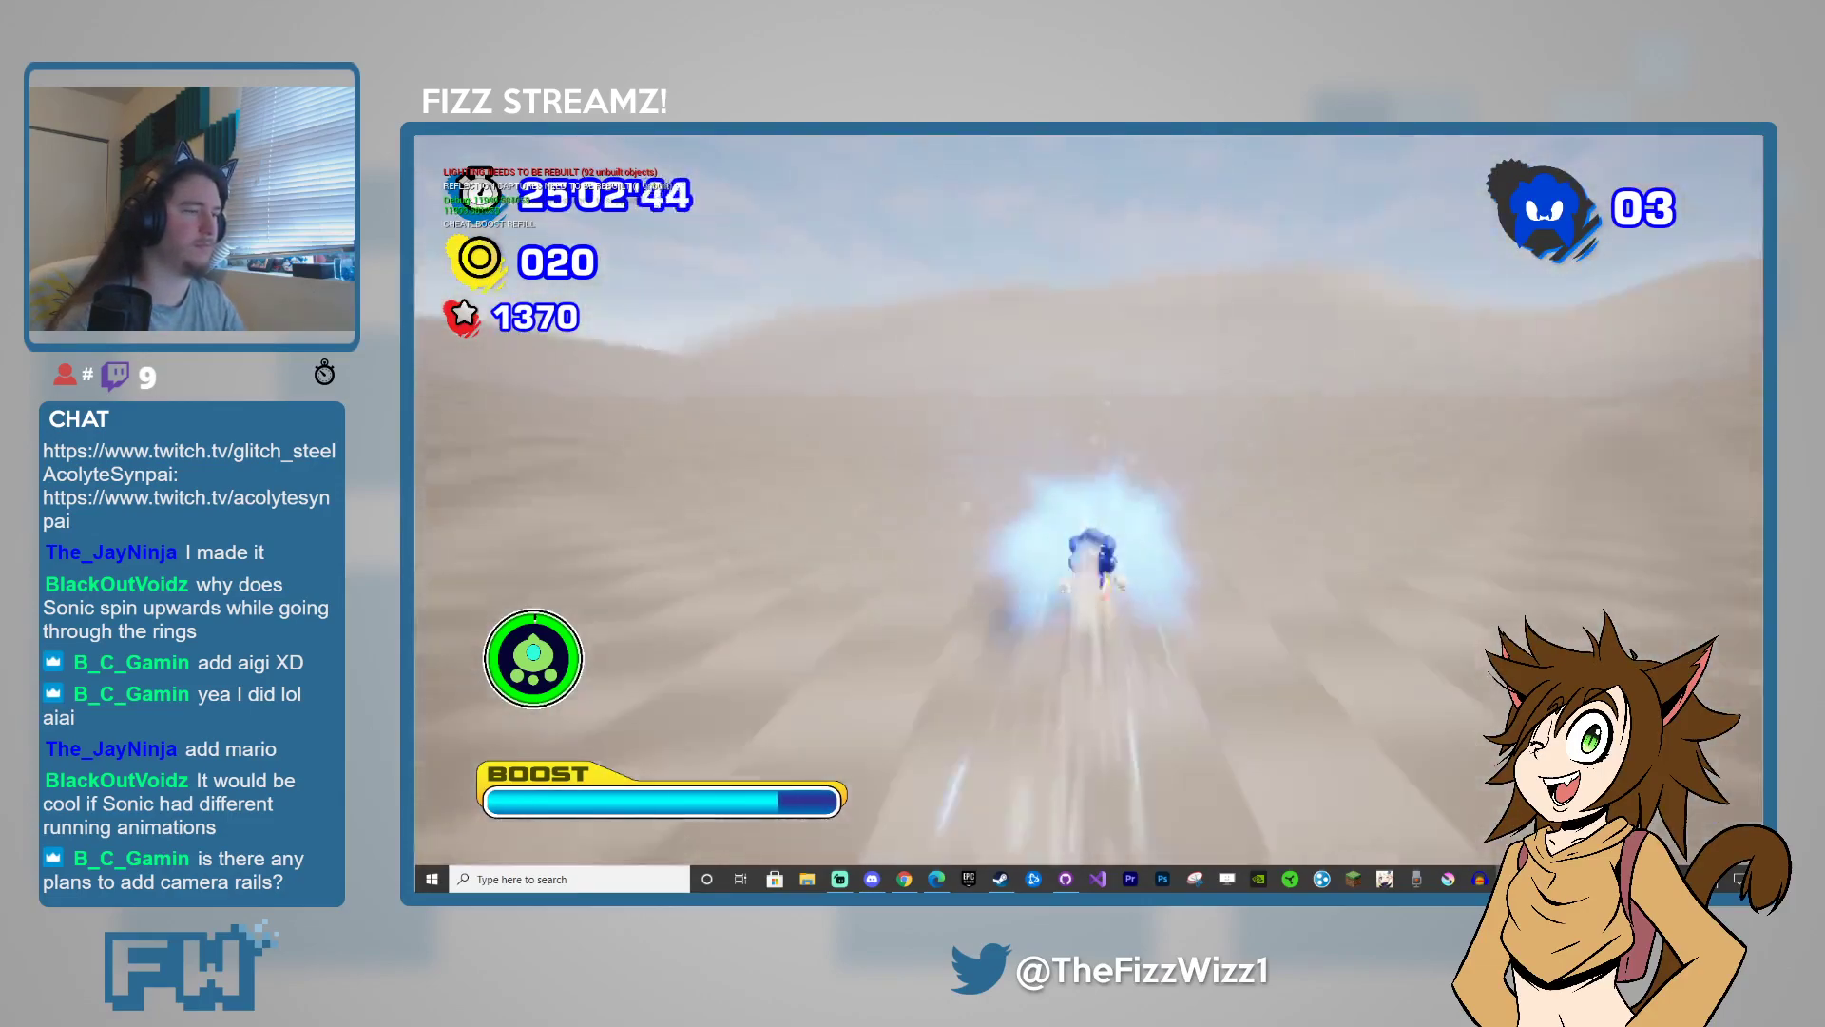
{"action": "key", "text": "shift"}
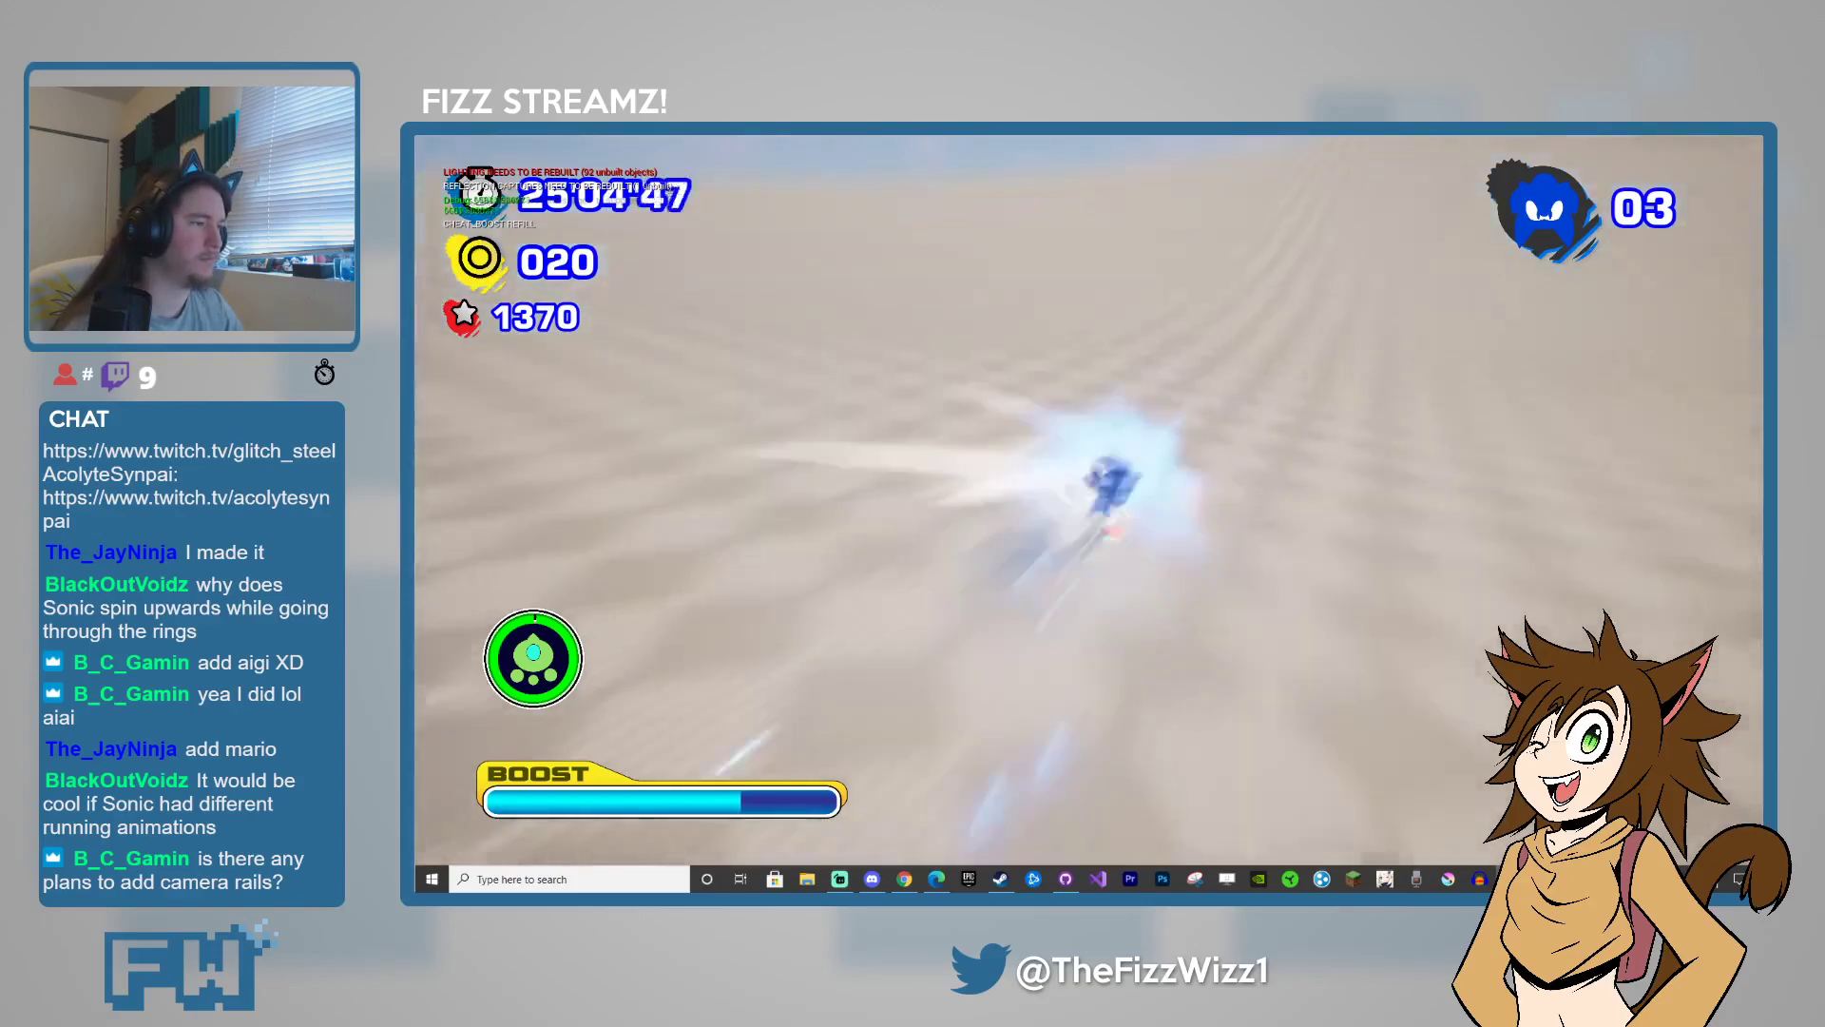
{"action": "key", "text": "shift"}
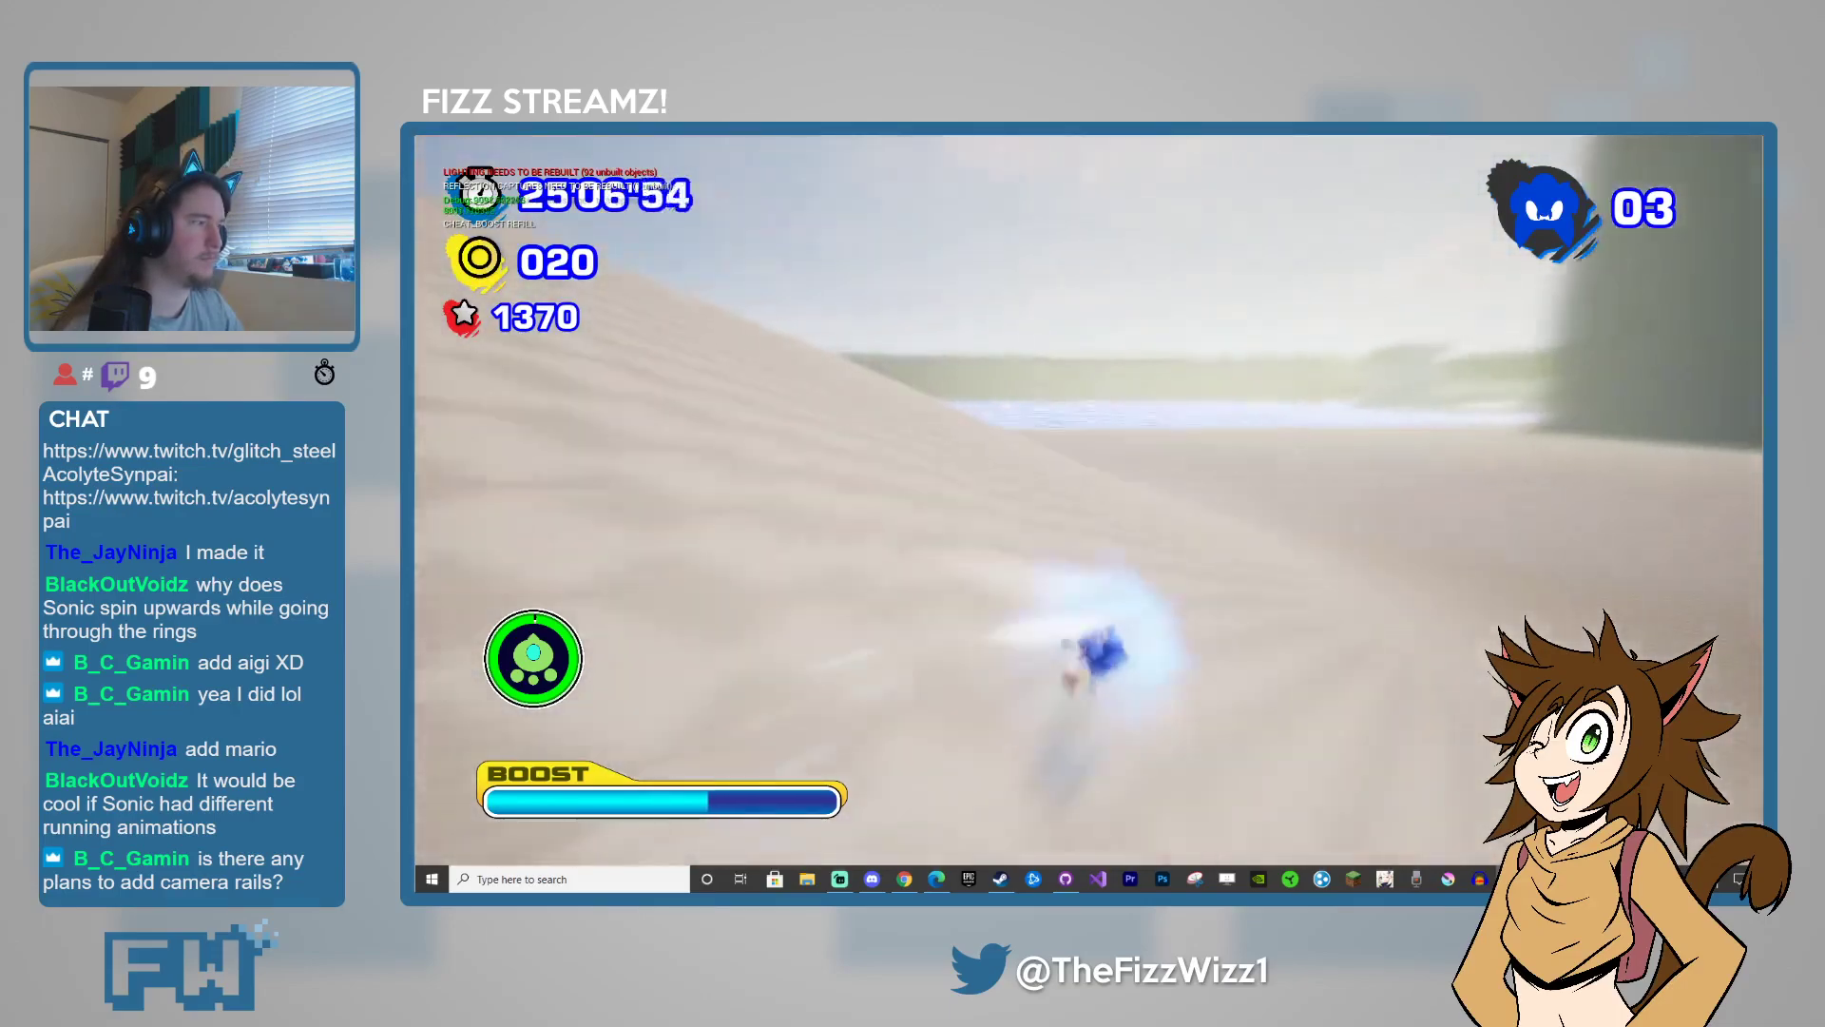
{"action": "key", "text": "shift"}
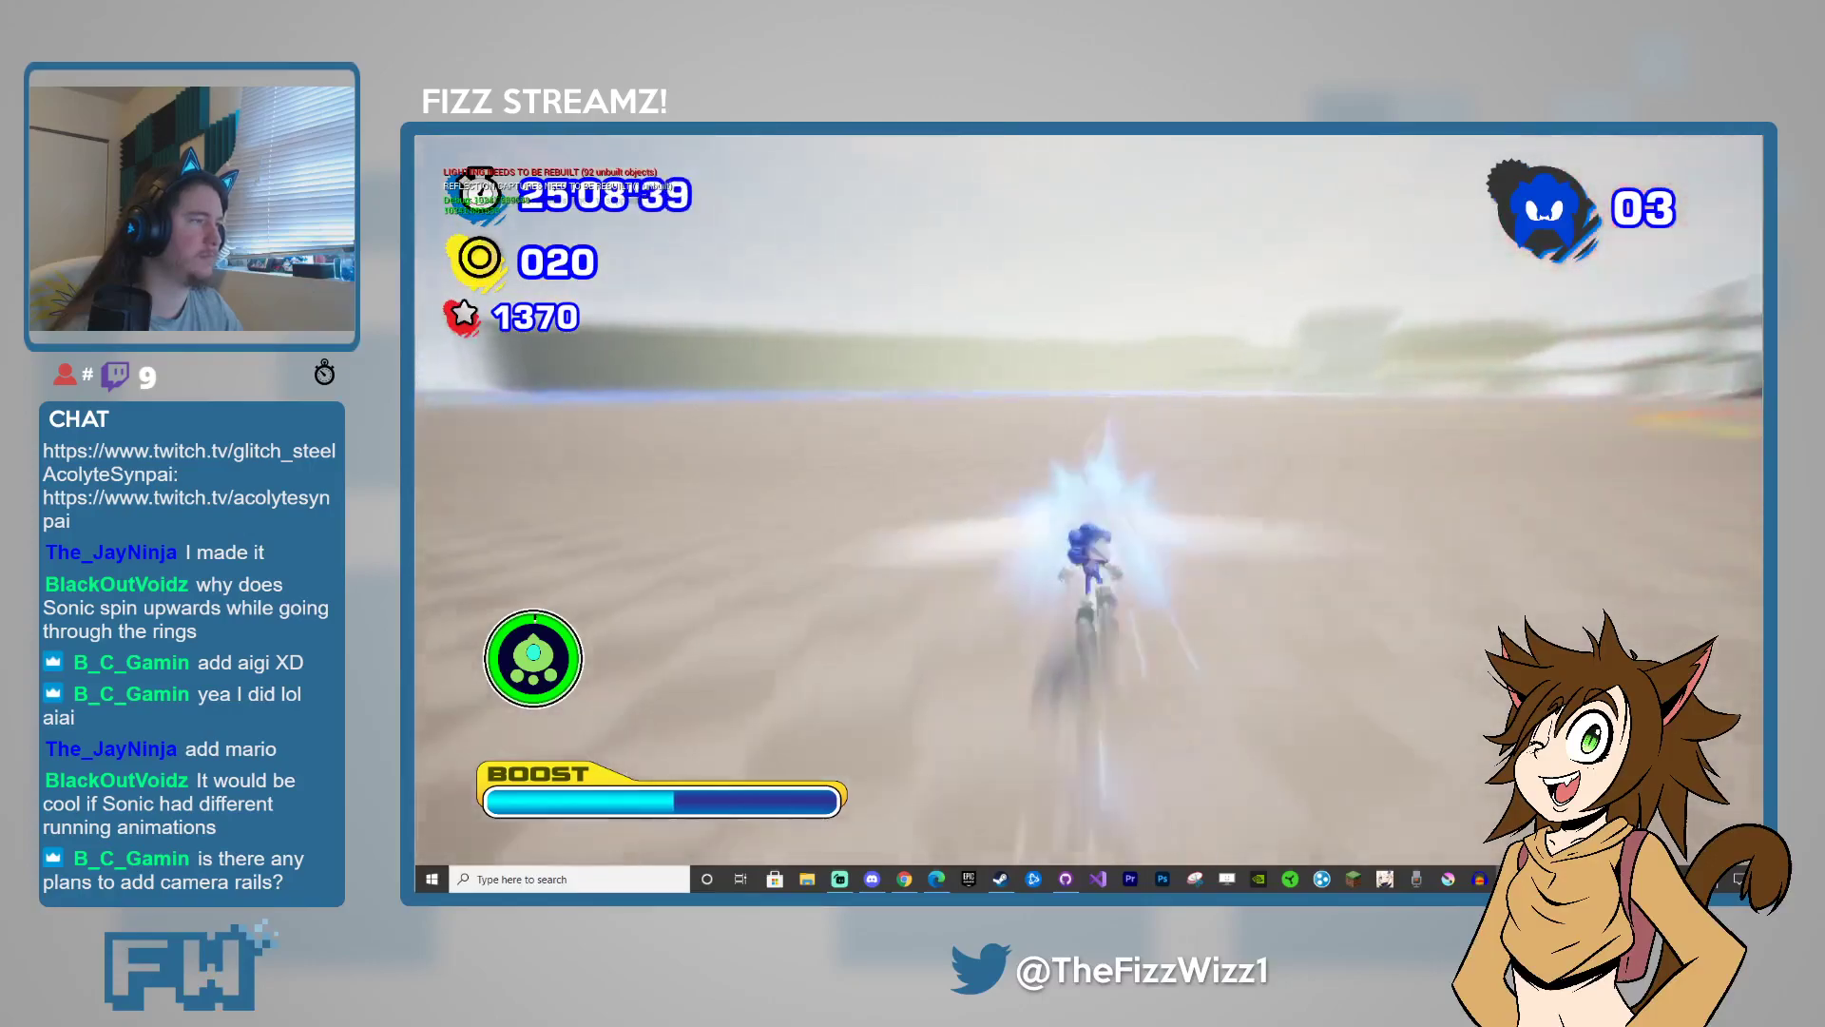
- Boost Sonic beneath the dark overhead structure and past the round tower onto the open pale floor
{"action": "key", "text": "shift"}
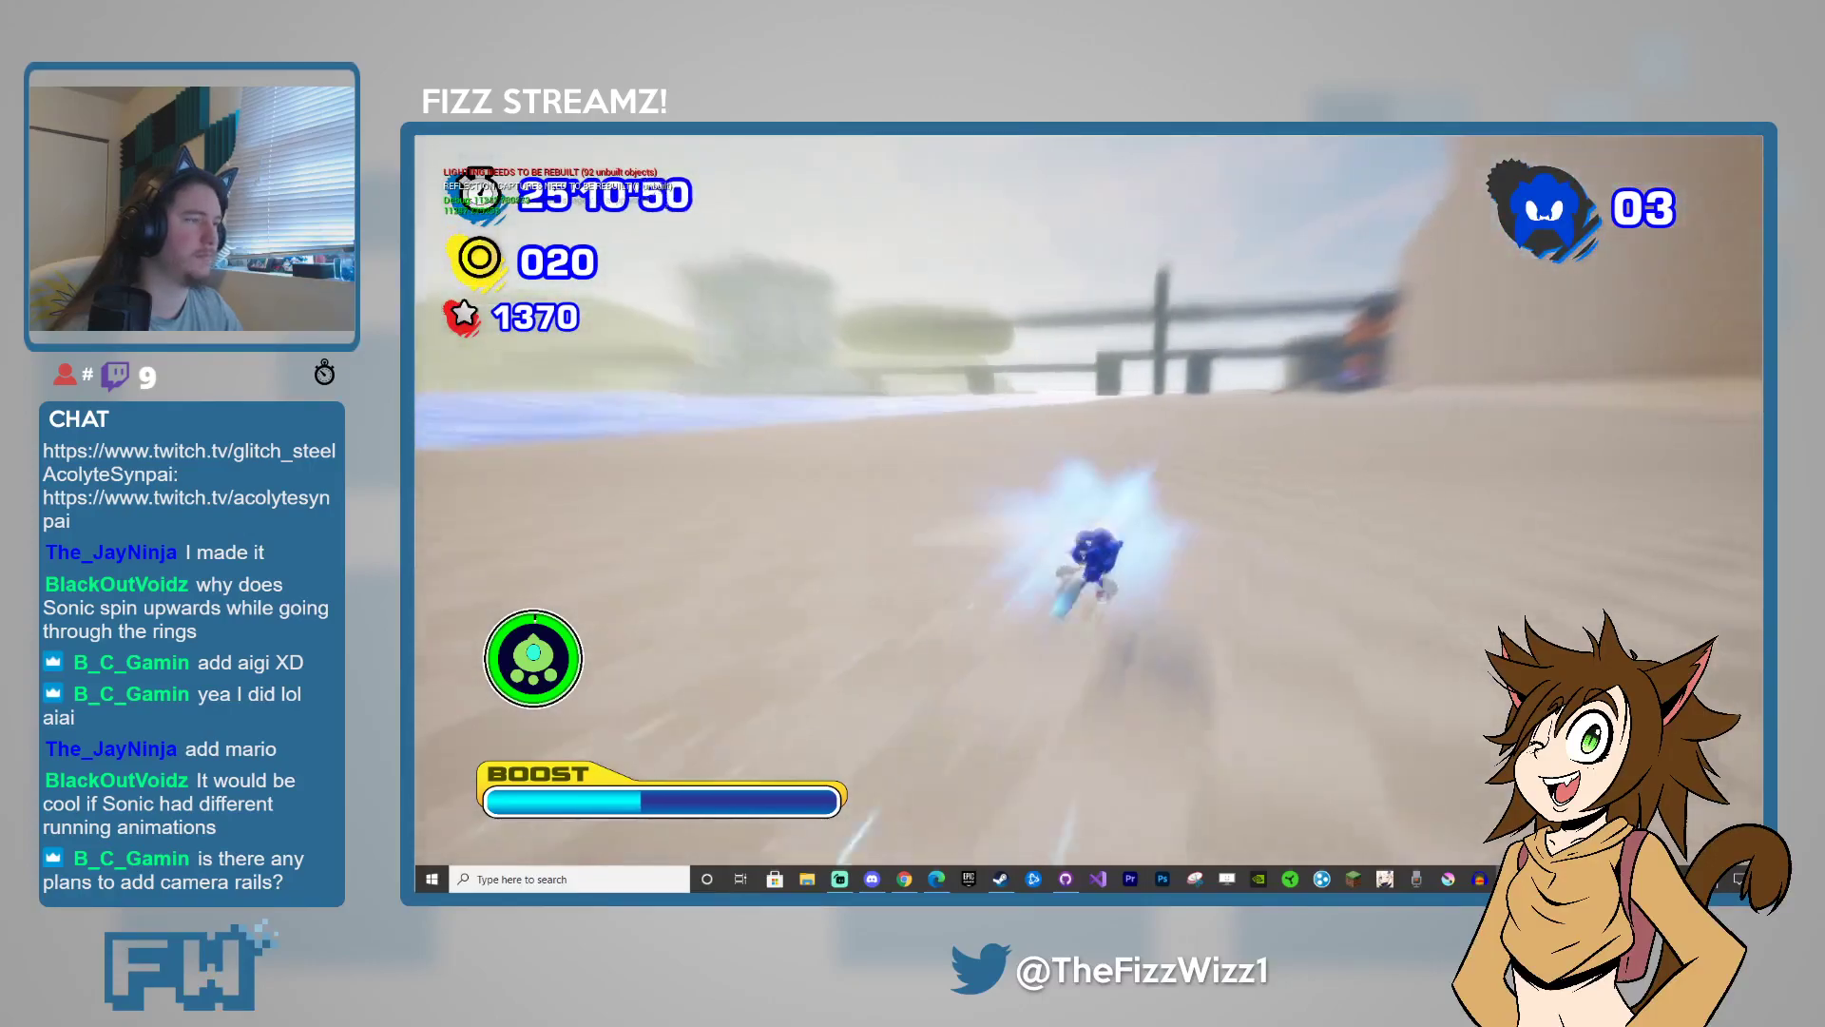
{"action": "key", "text": "shift"}
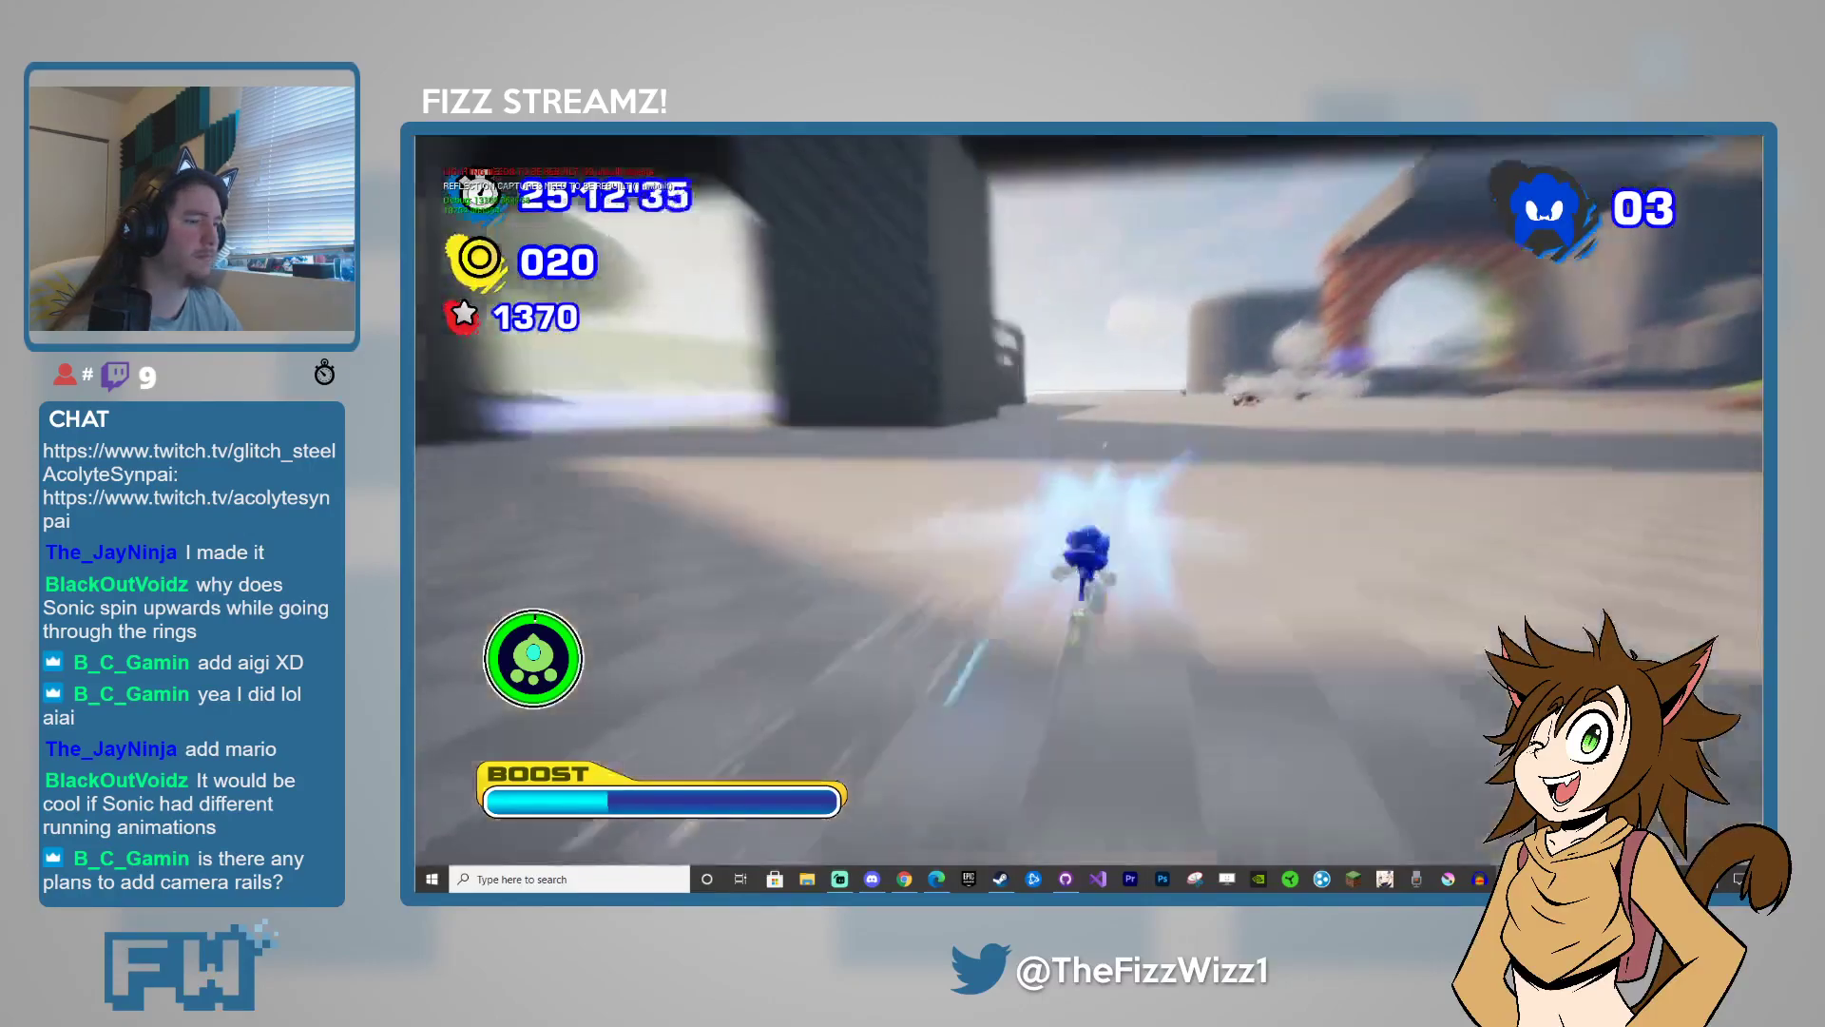
{"action": "key", "text": "shift"}
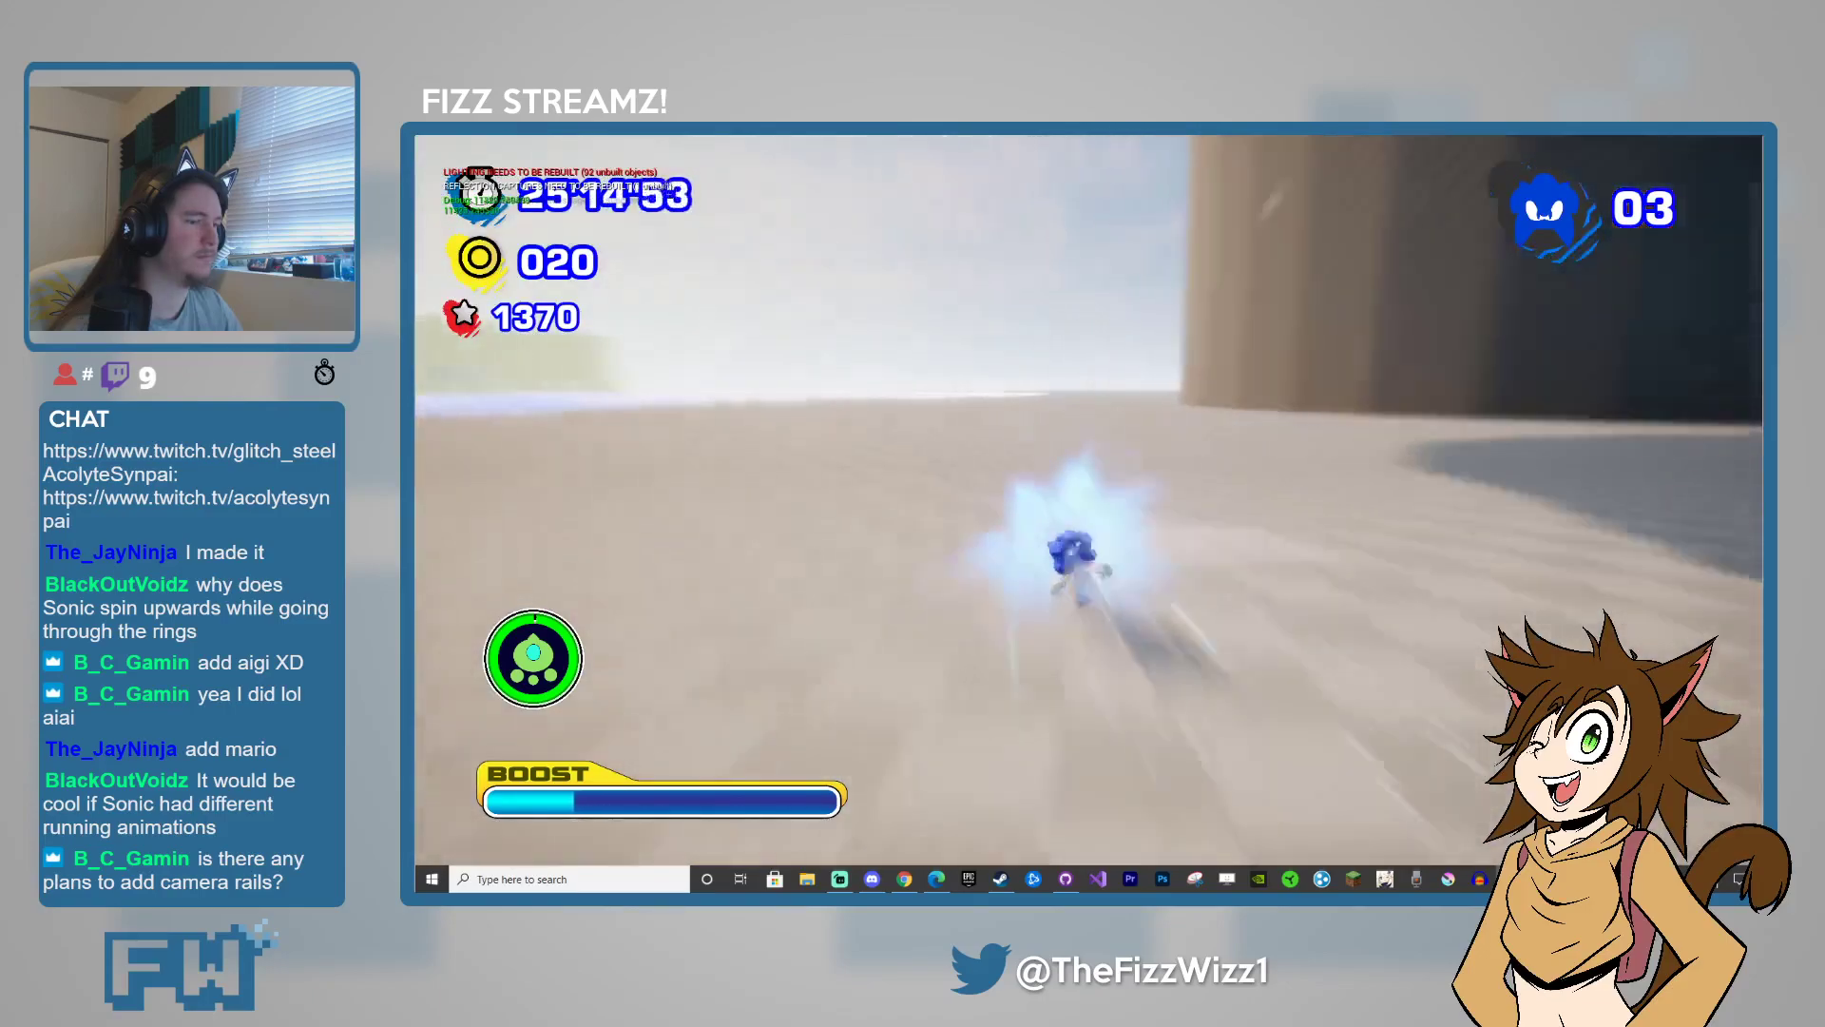
{"action": "key", "text": "shift"}
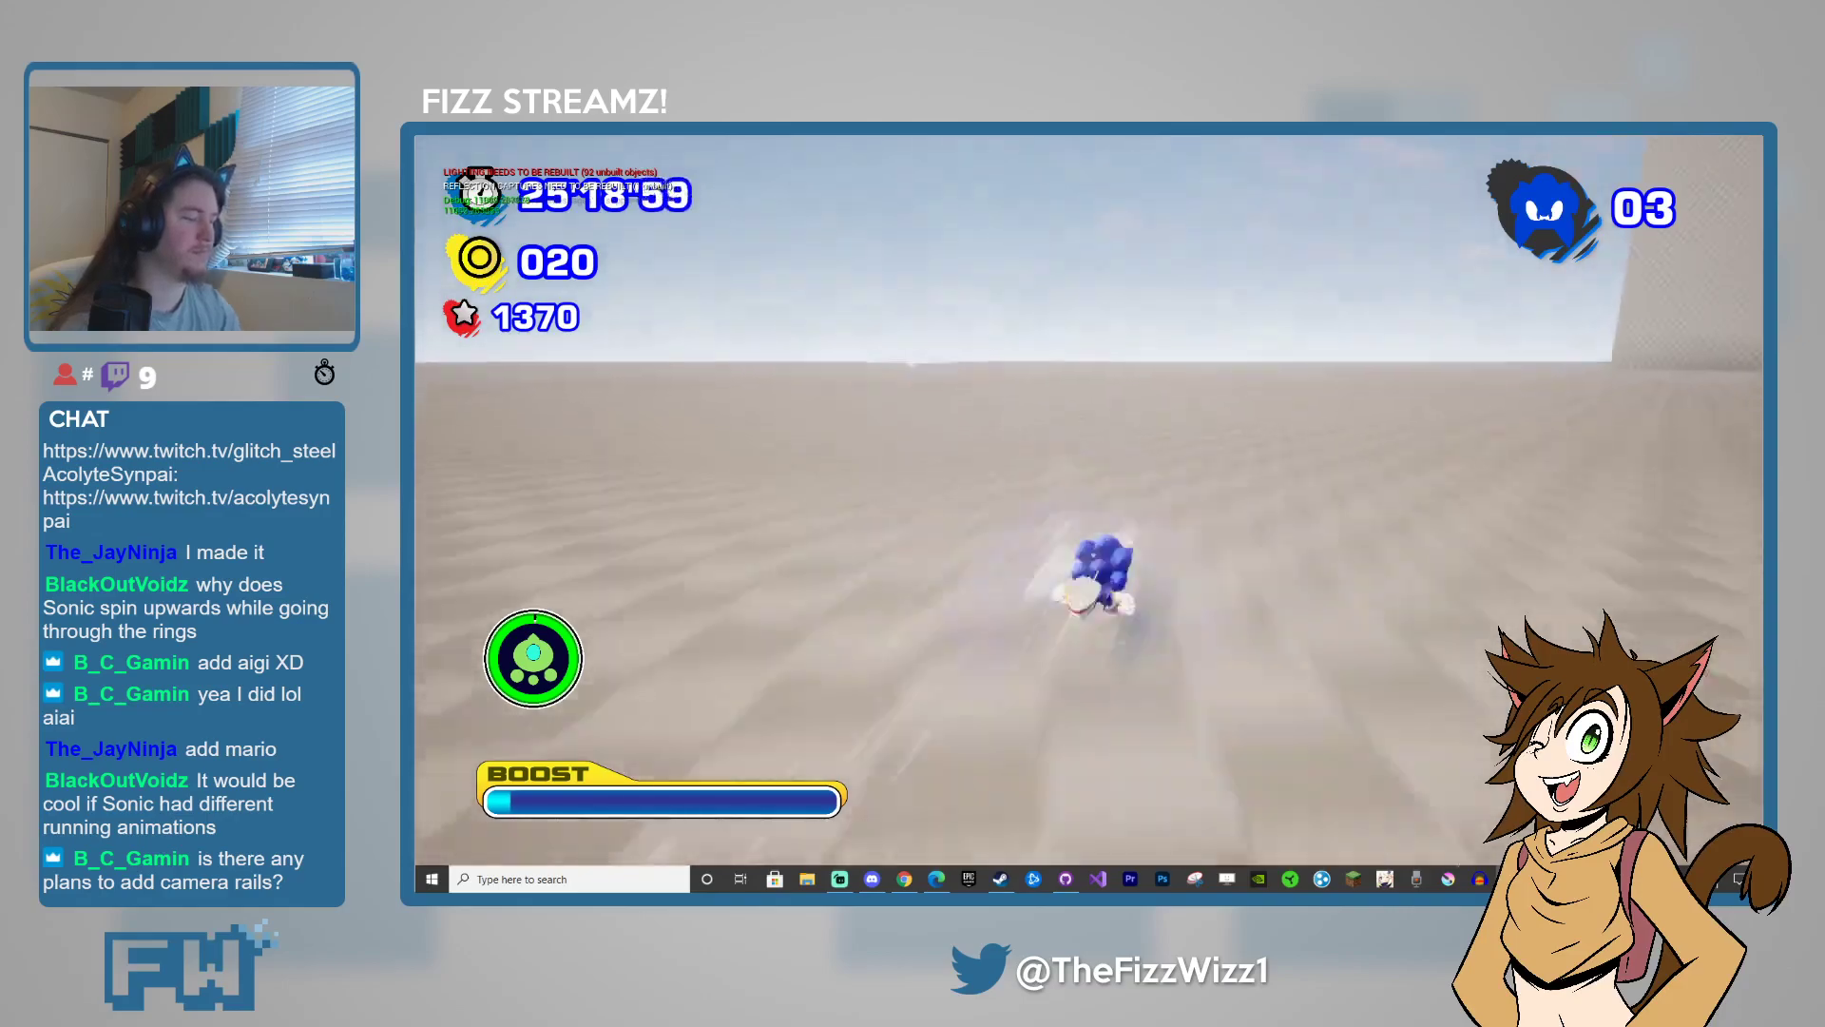
- Refill the boost gauge and boost Sonic across the pale floor past the dark wall and over the hills
{"action": "key", "text": "b"}
{"action": "key", "text": "shift"}
{"action": "key", "text": "shift"}
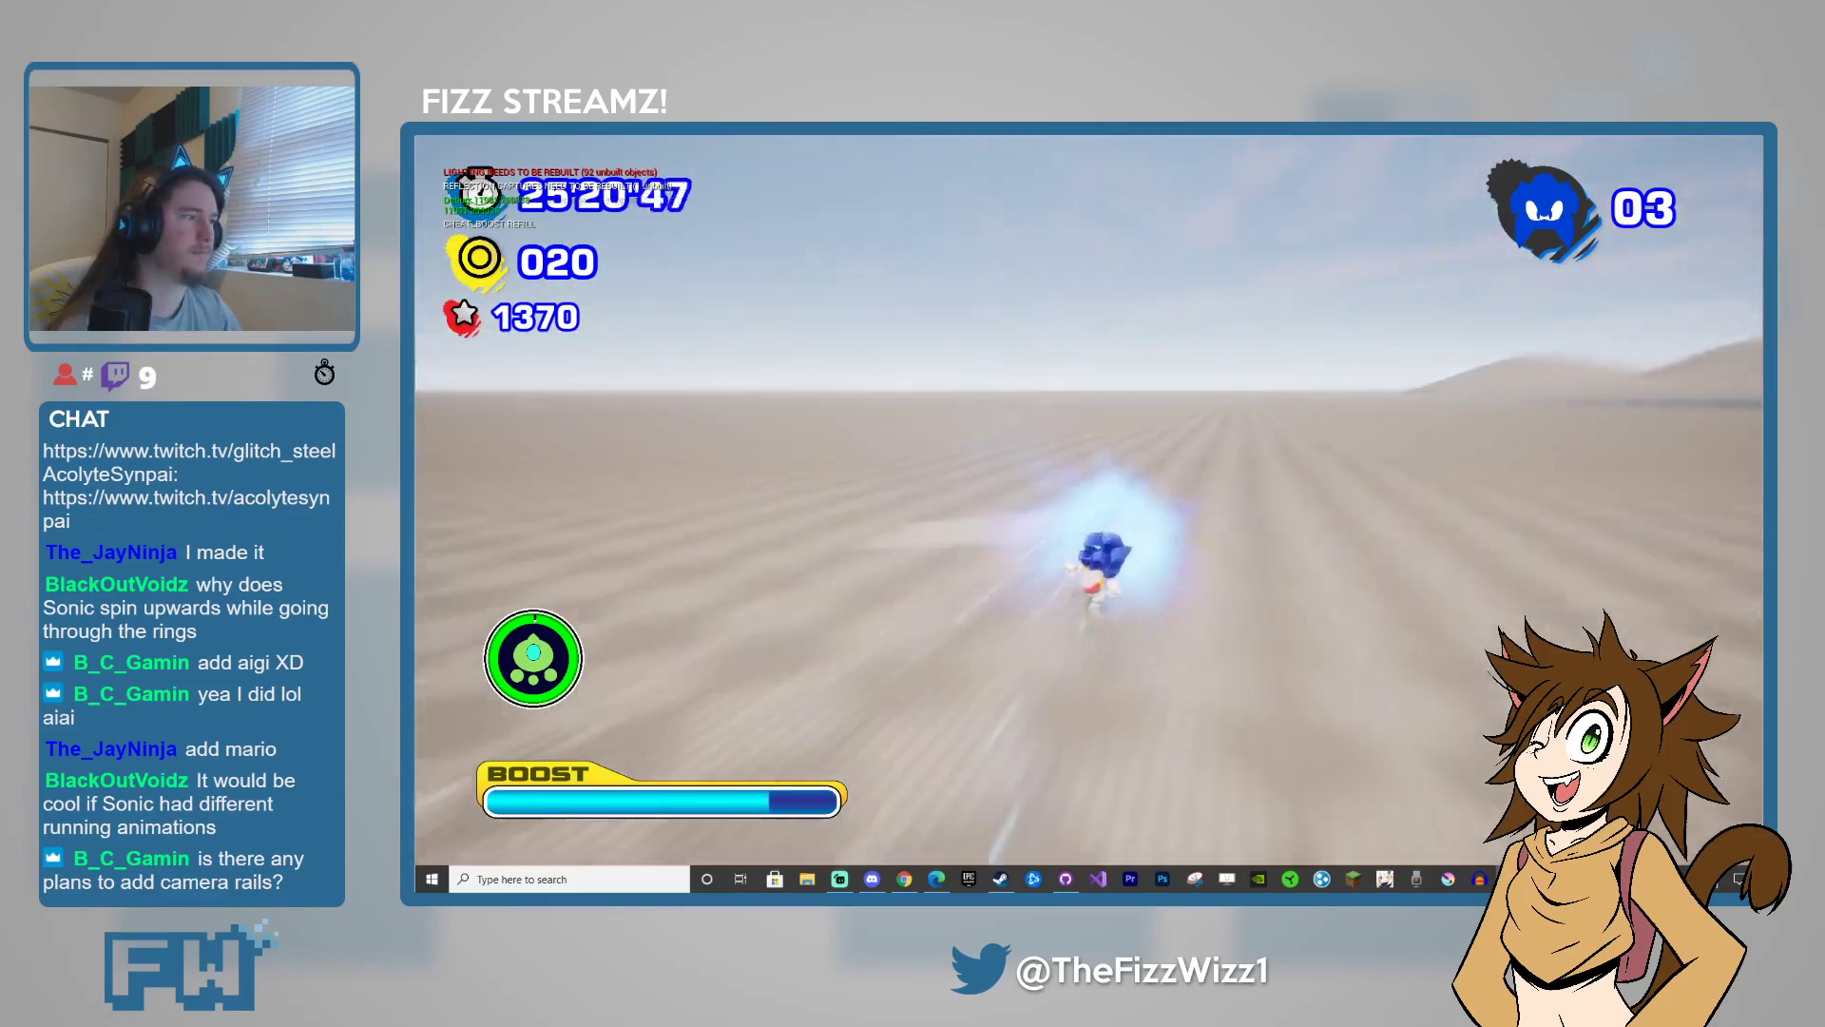
{"action": "key", "text": "shift"}
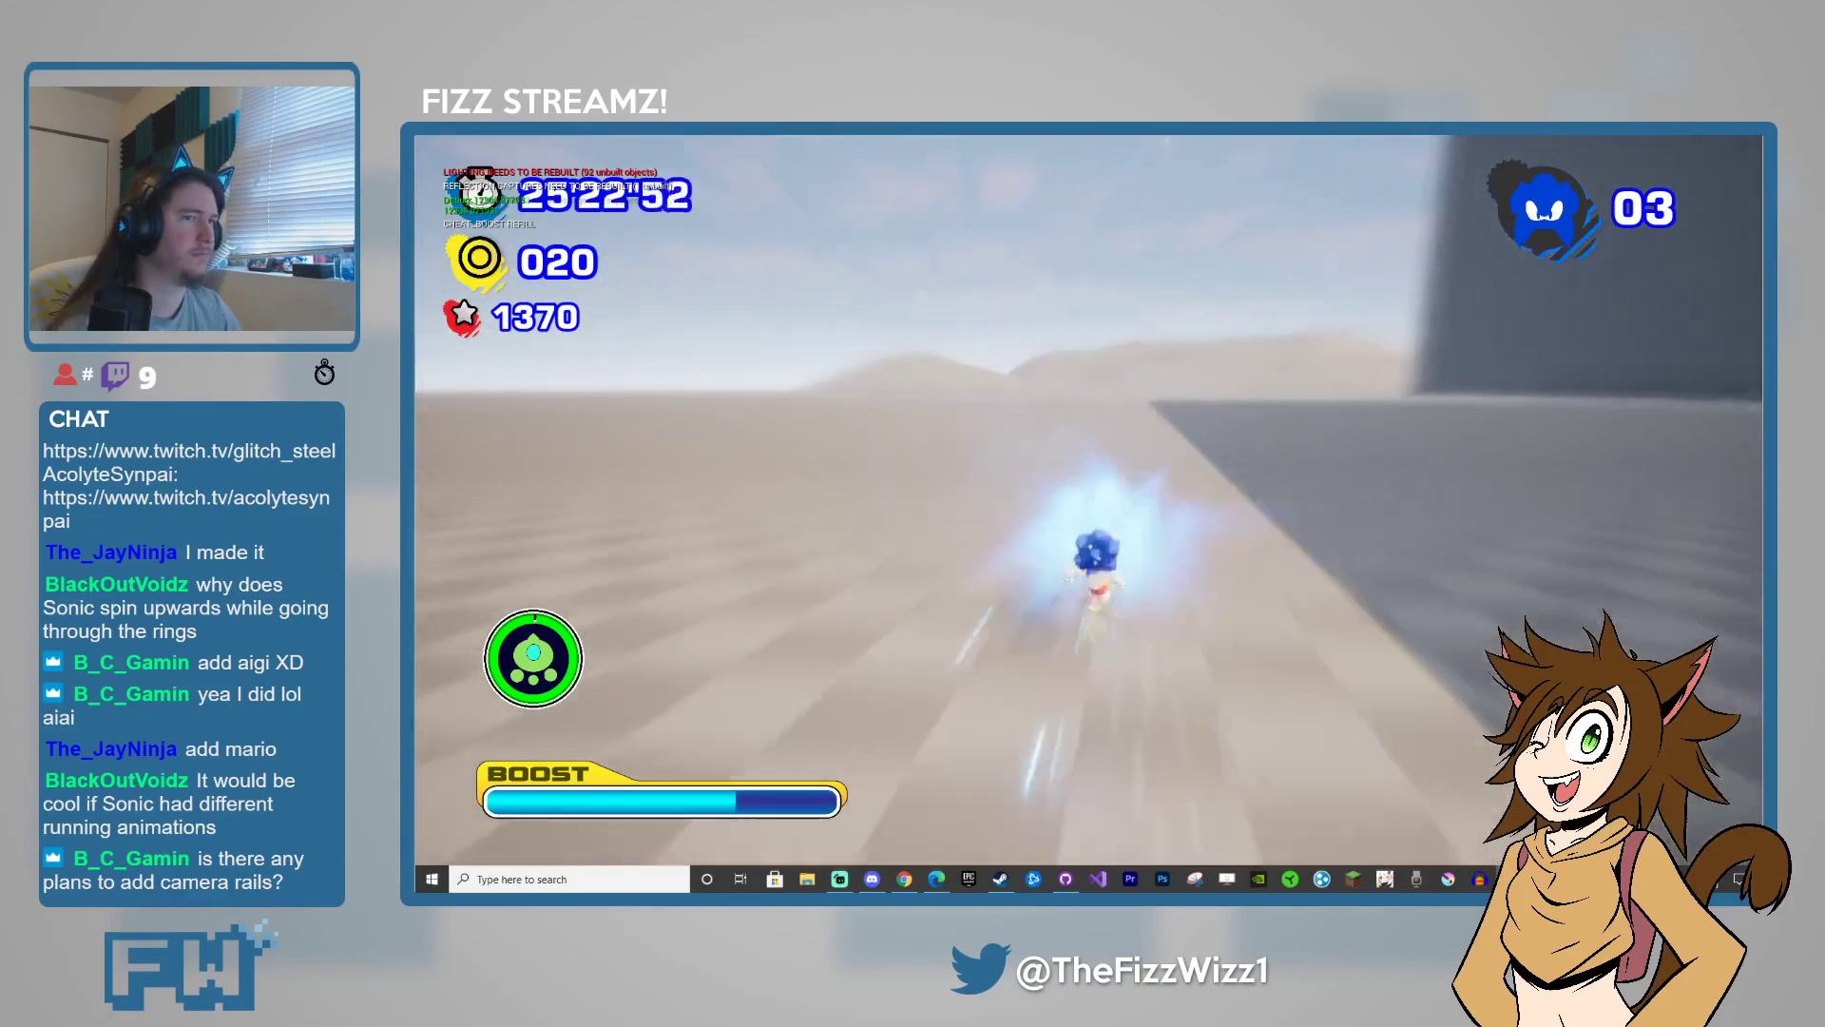
{"action": "key", "text": "shift"}
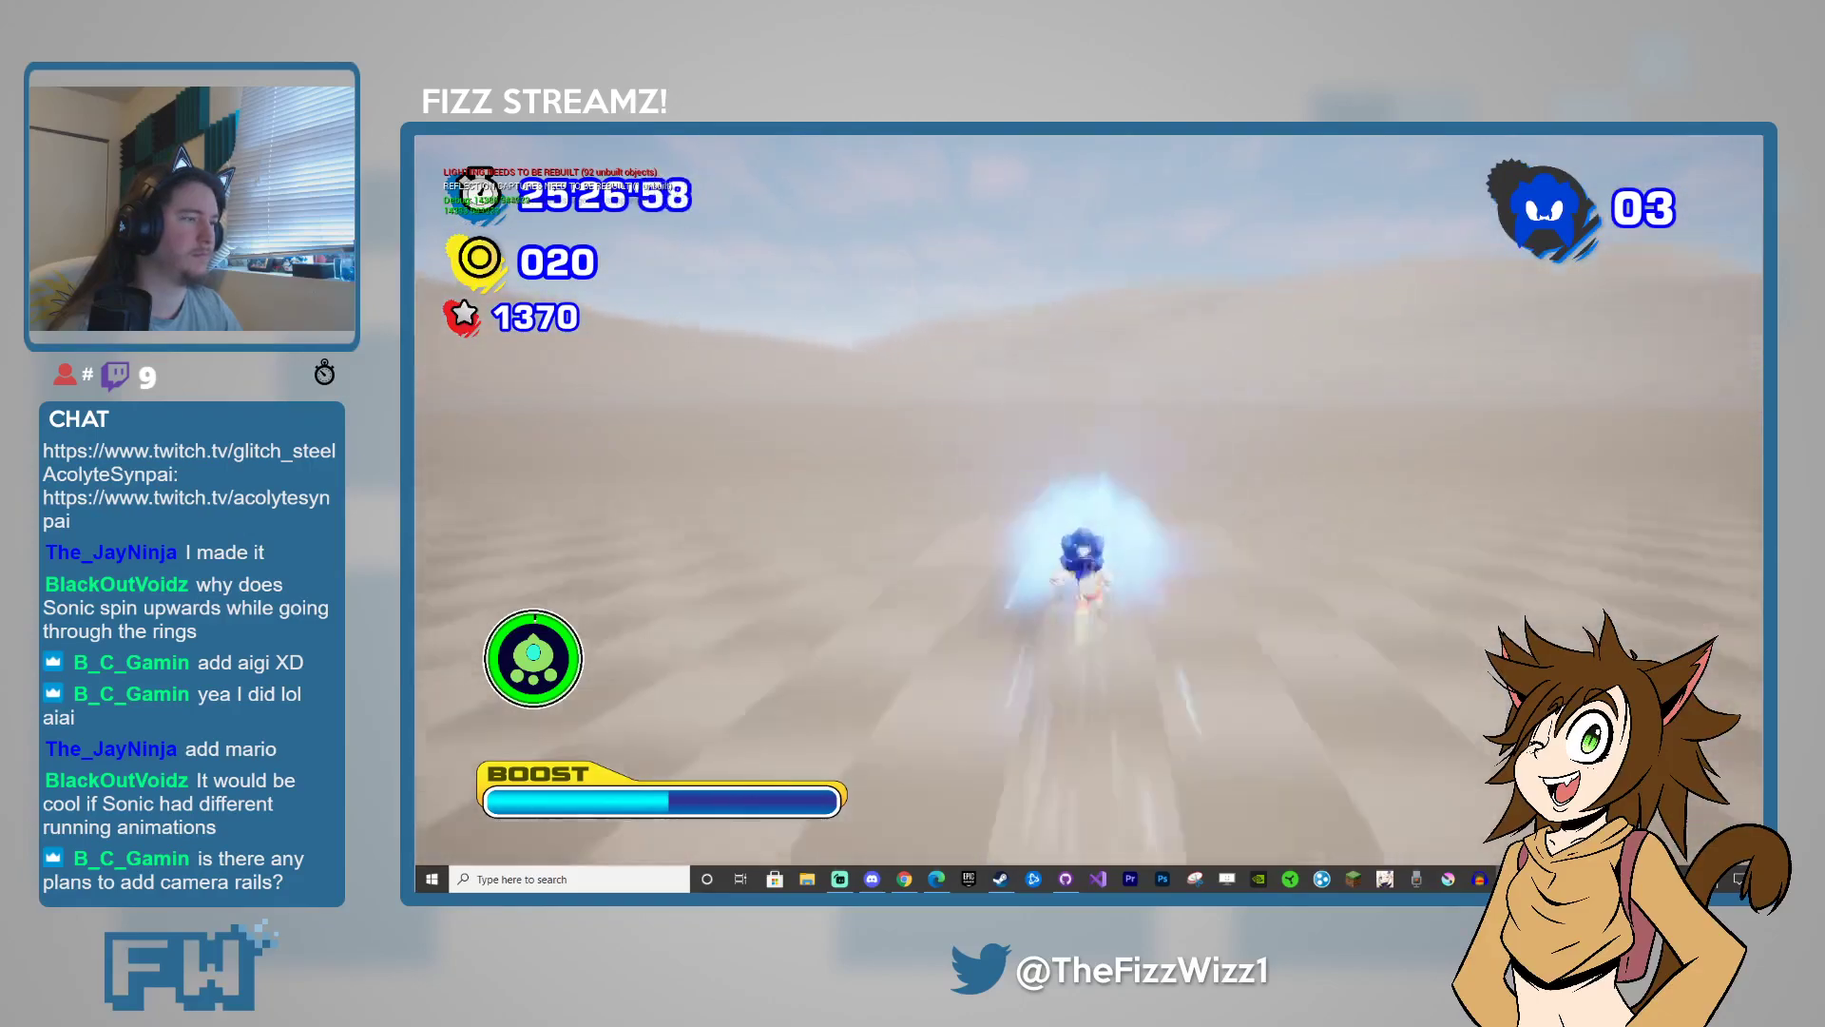
{"action": "key", "text": "shift"}
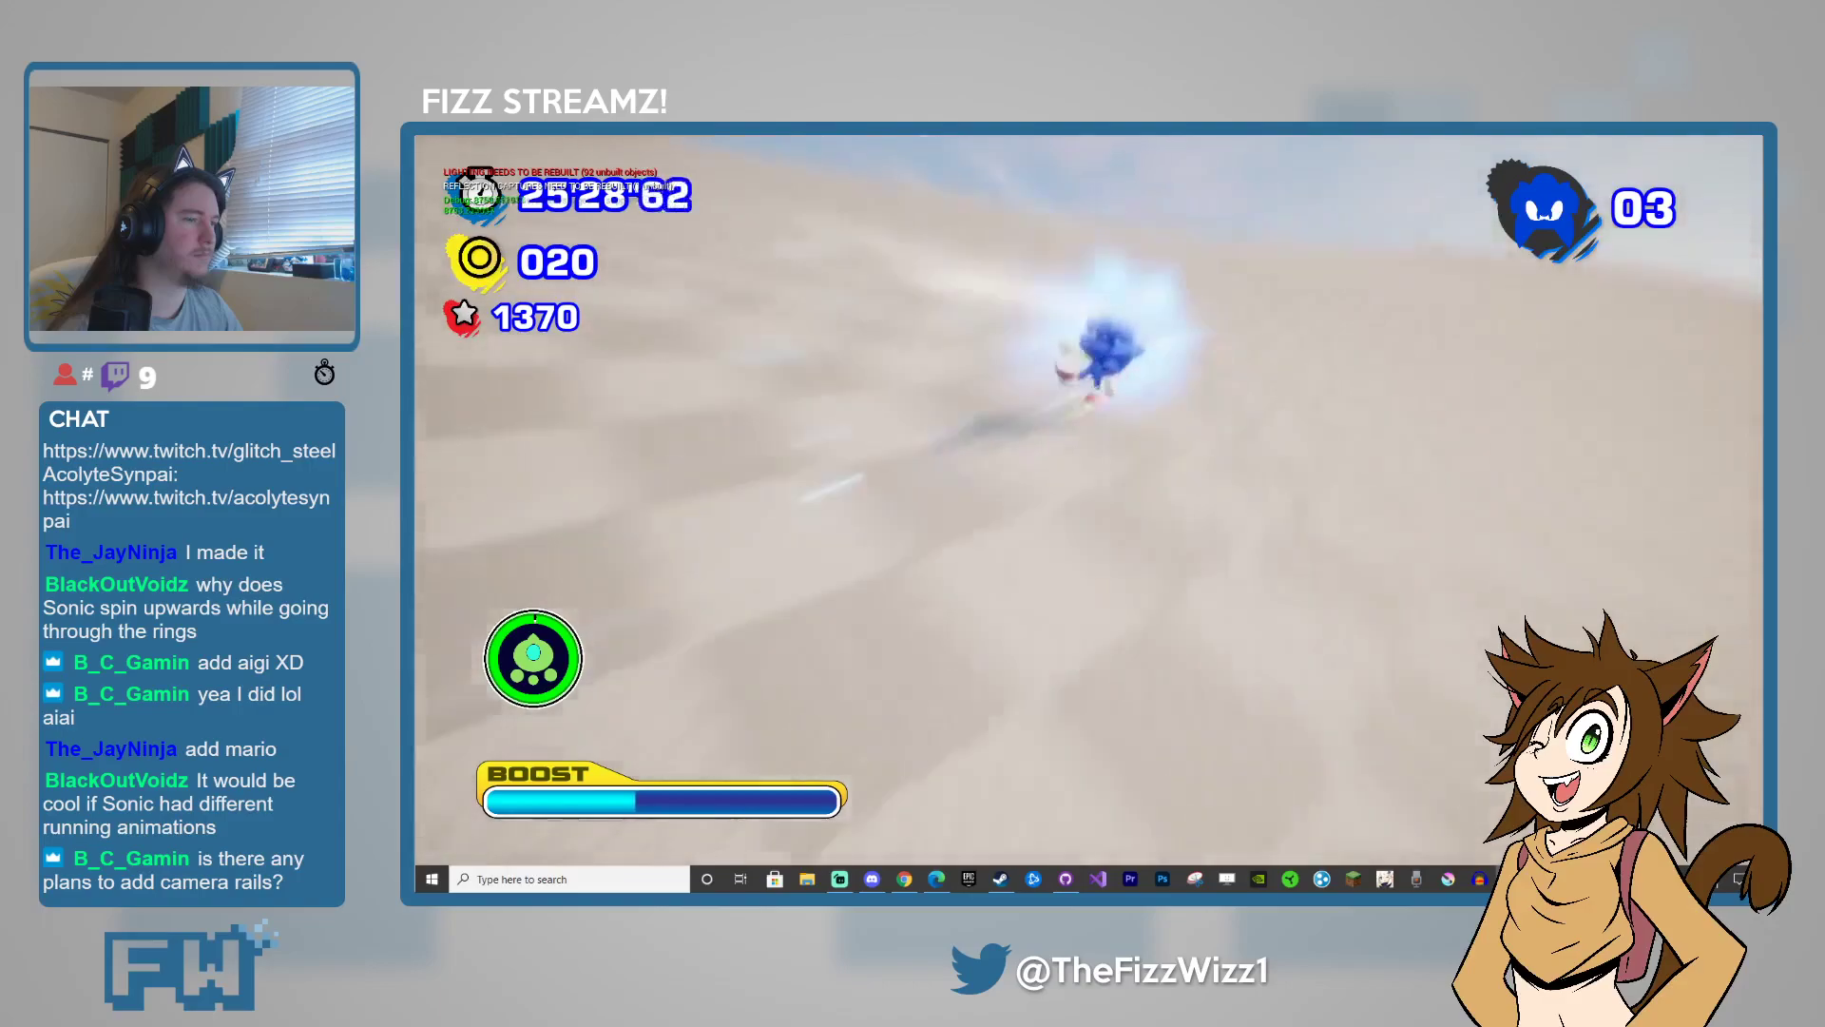
{"action": "key", "text": "shift"}
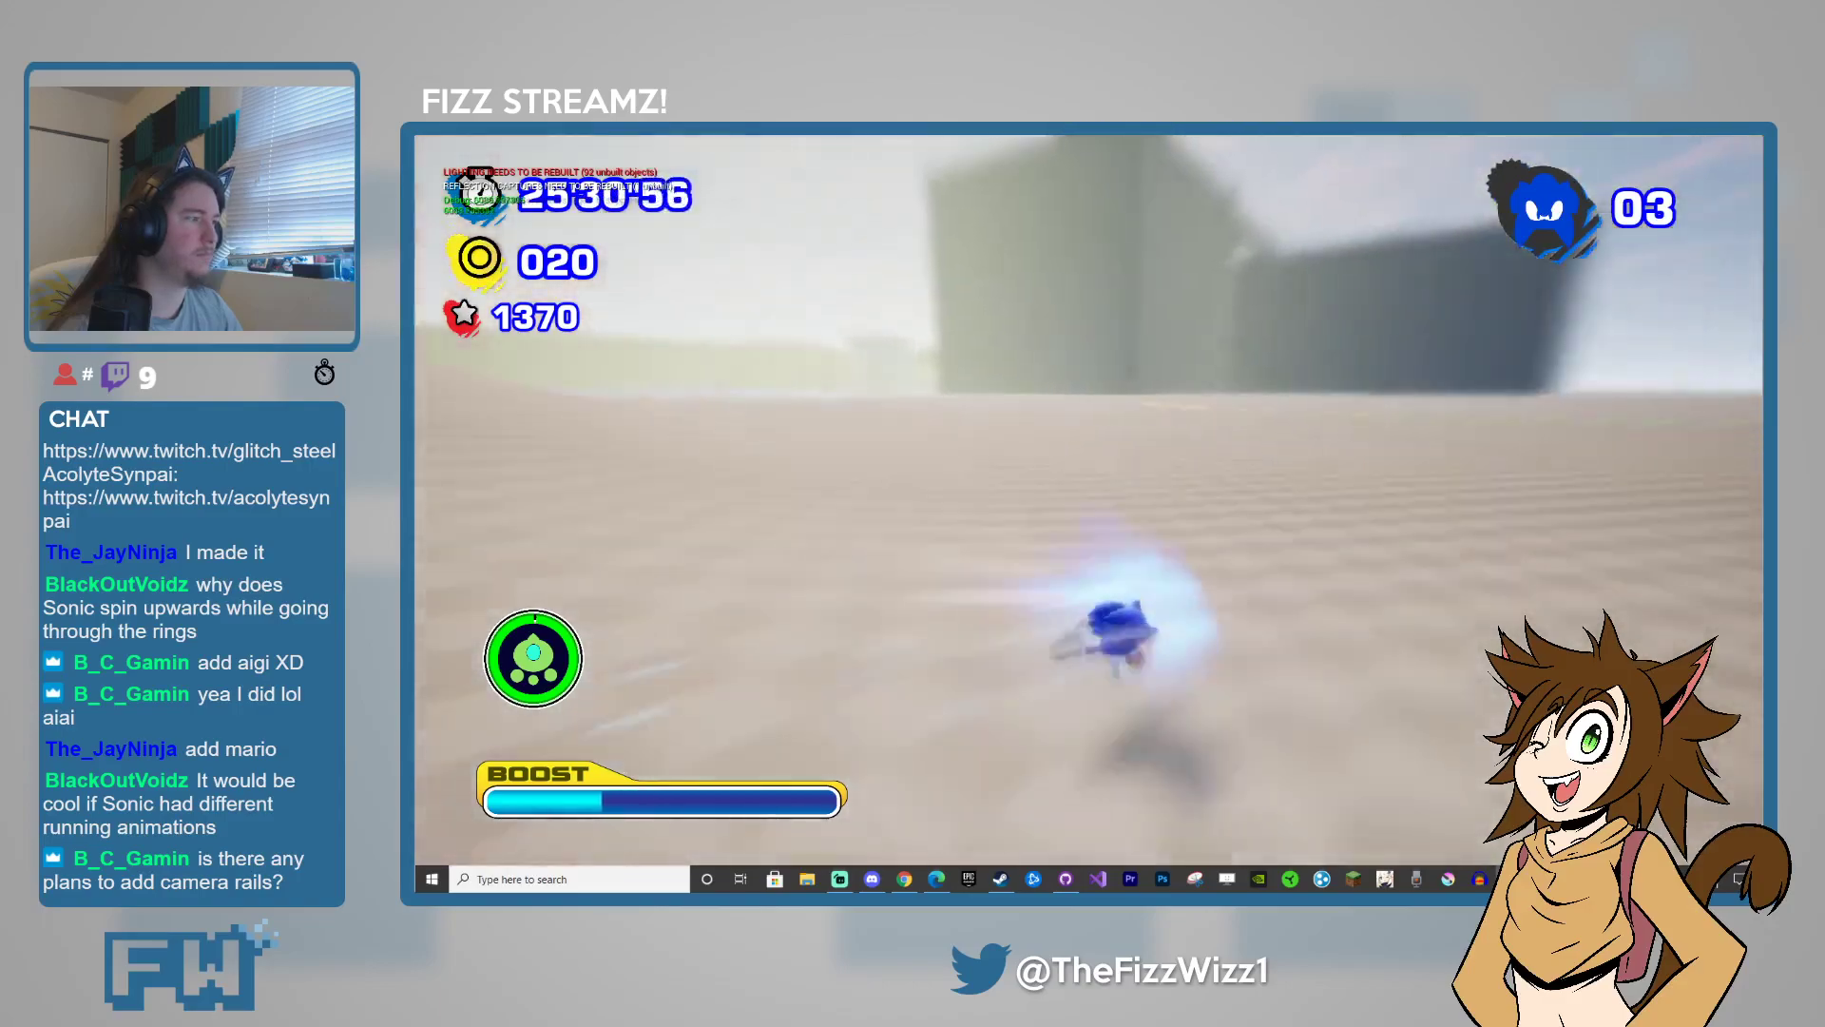
{"action": "key", "text": "shift"}
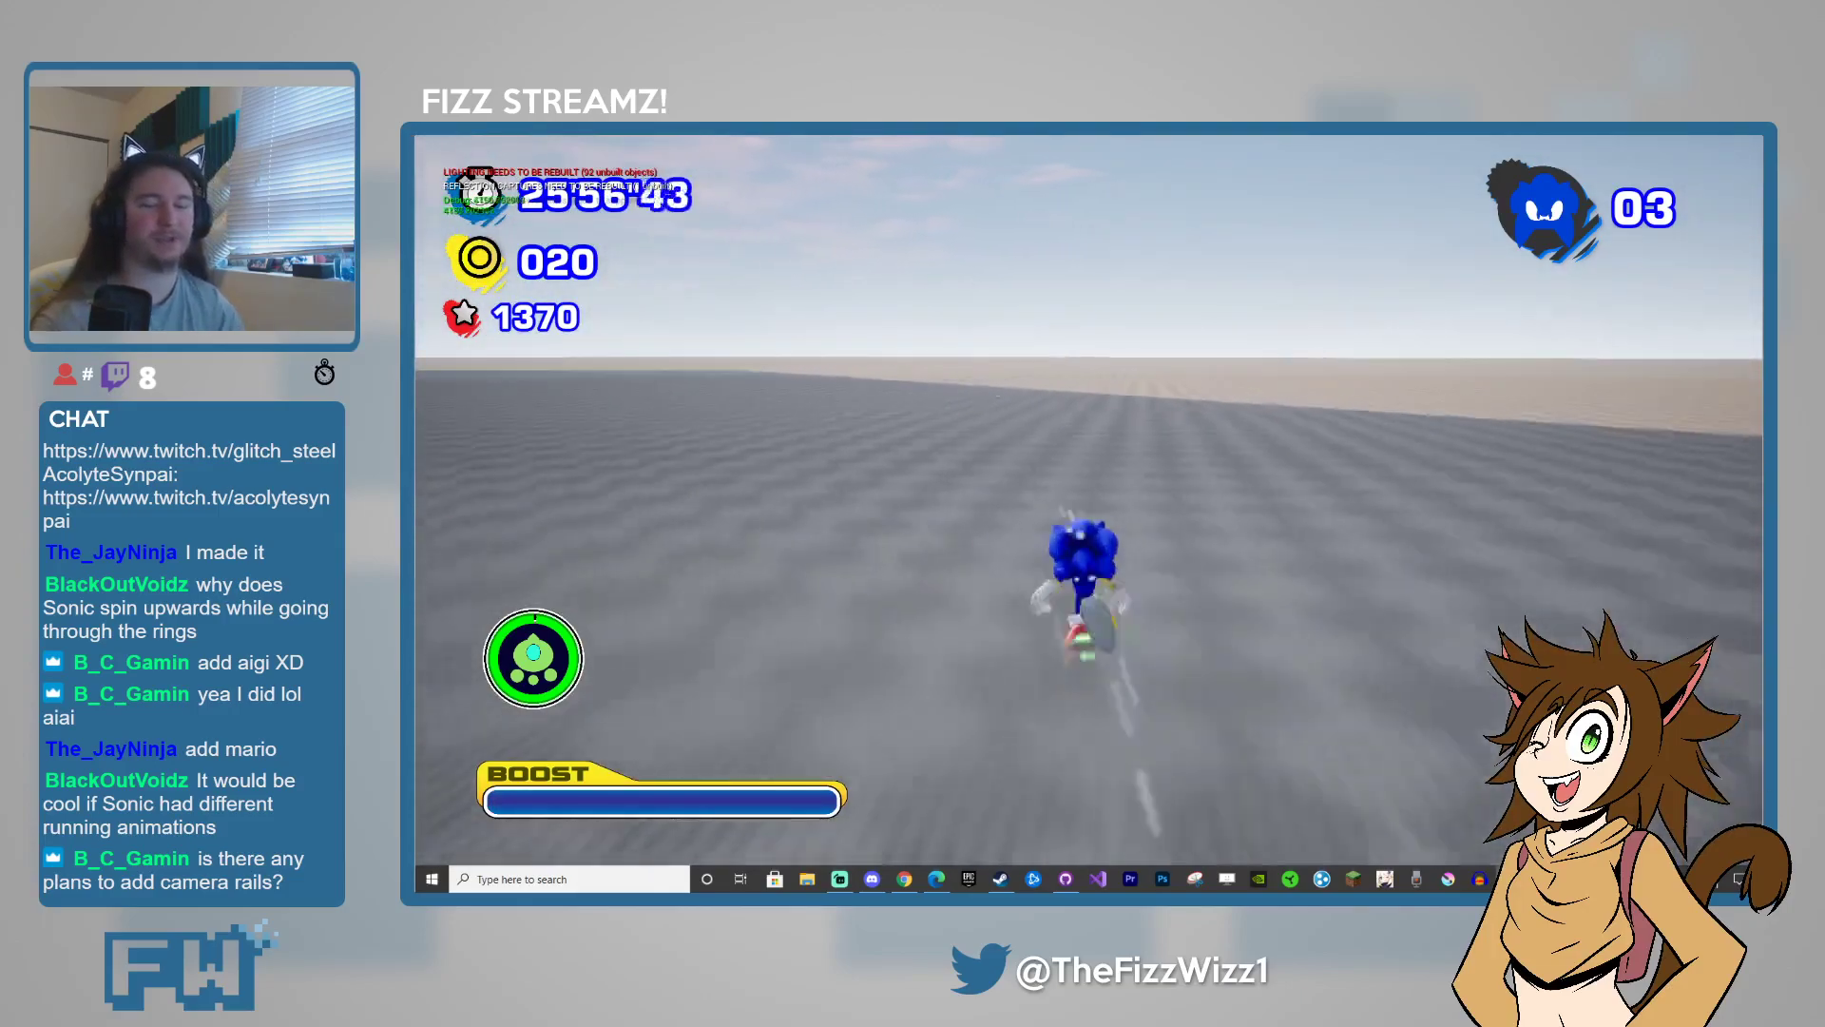
- End the play session, dismiss its message log, and bring the editor view back to the Sonic Infinity+ Debug Room sign
{"action": "key", "text": "Escape"}
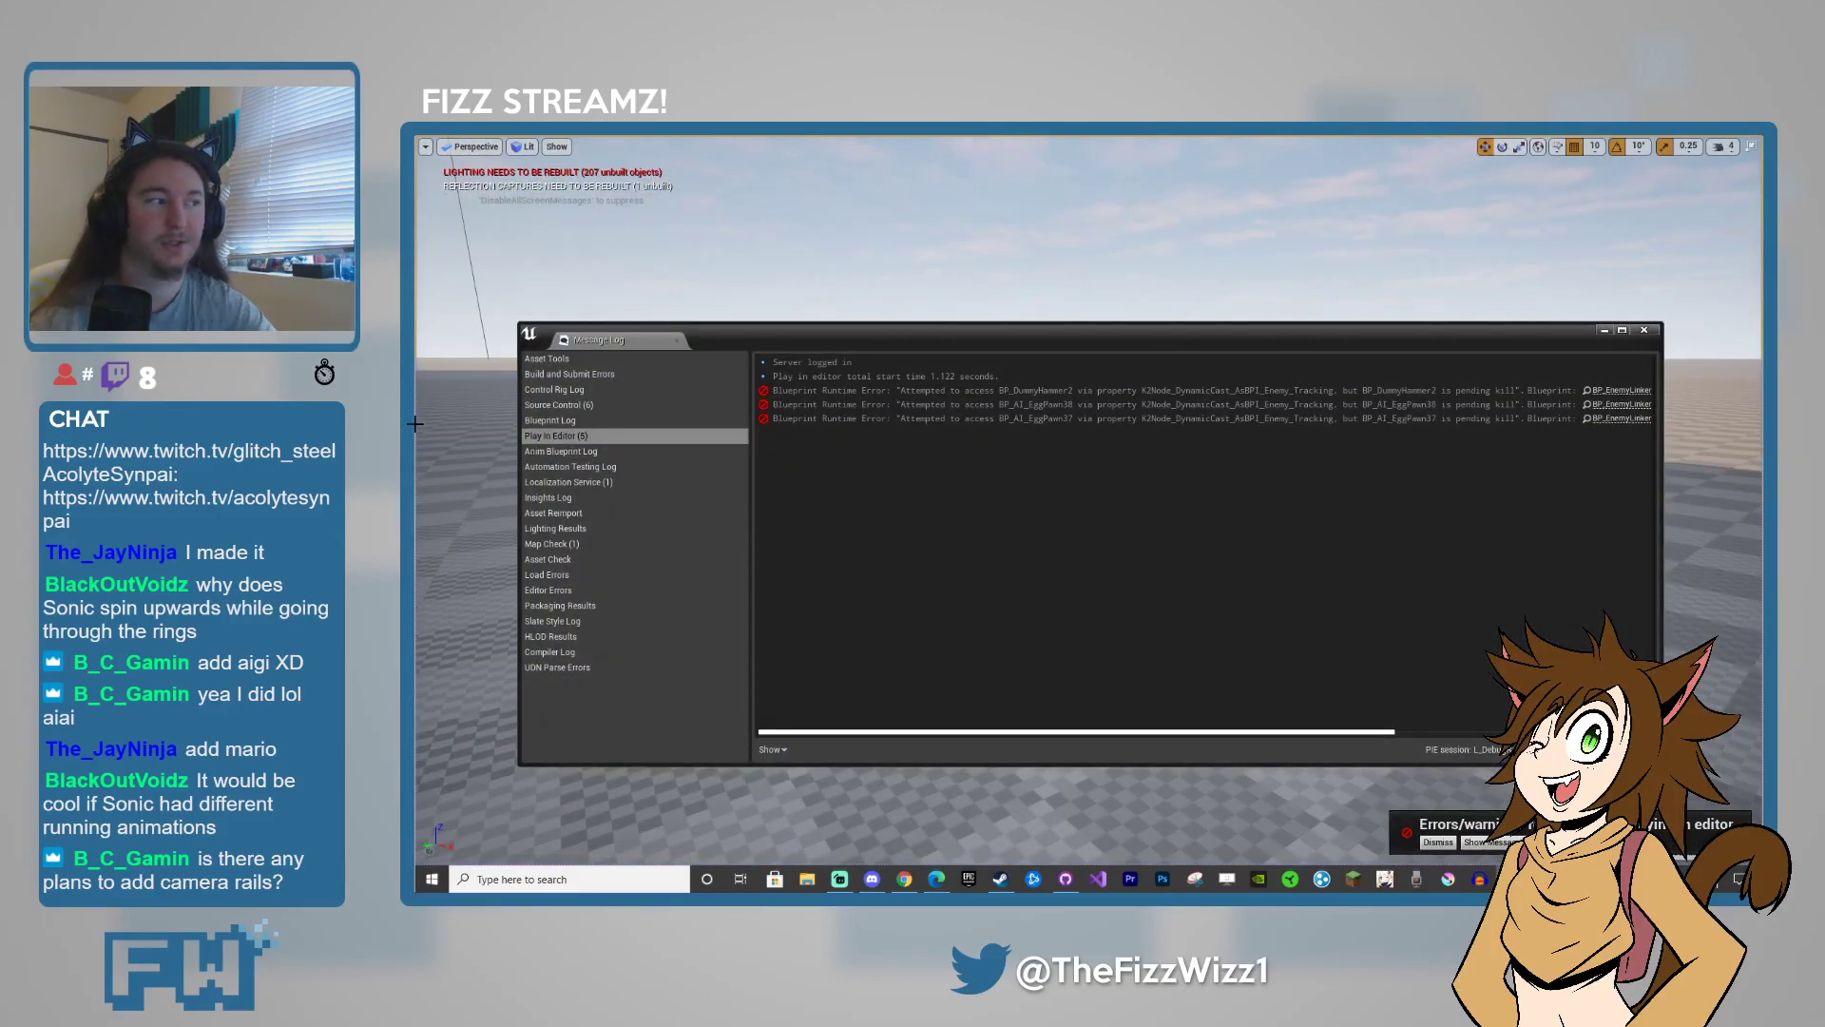
{"action": "left_click", "coordinate": [1643, 330]}
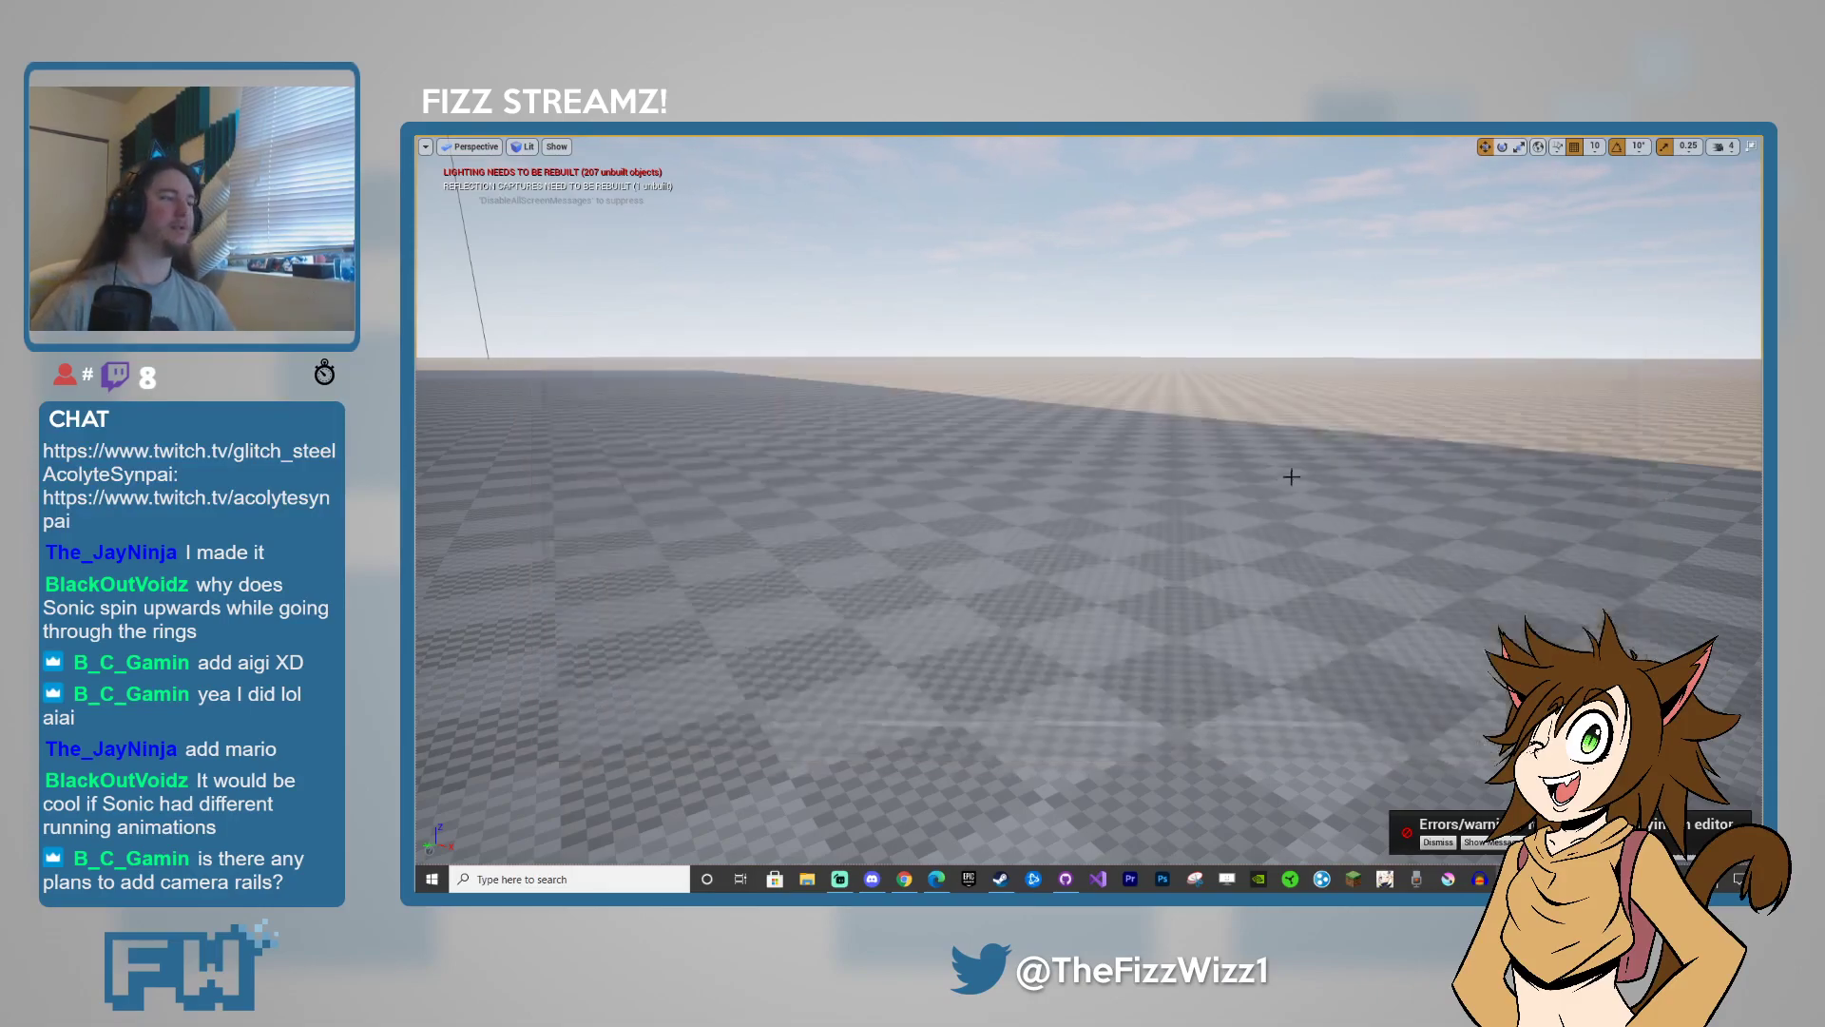
{"action": "right_click_drag", "start_coordinate": [1631, 477], "coordinate": [1217, 413]}
{"action": "right_click_drag", "start_coordinate": [423, 422], "coordinate": [423, 422]}
{"action": "right_click_drag", "start_coordinate": [1456, 742], "coordinate": [1456, 742]}
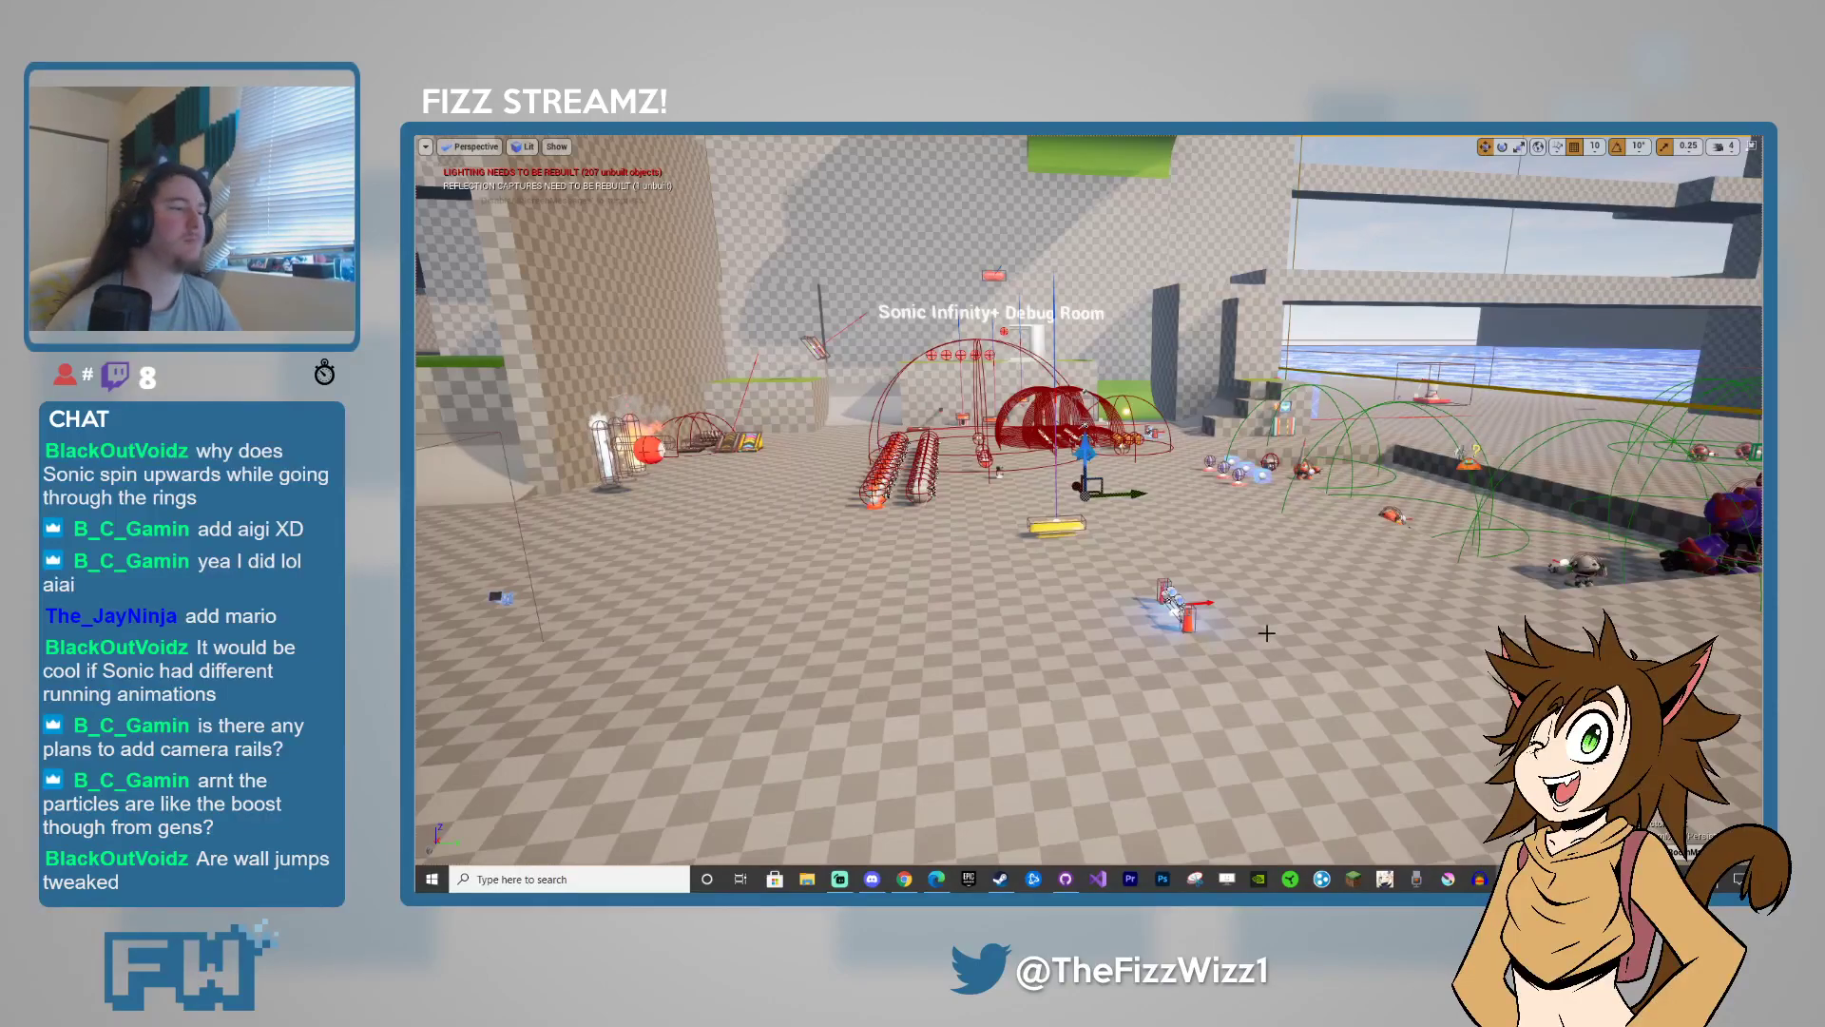
- Play the level again, run Sonic alongside the tall dark checkered wall, and stop the session
{"action": "key", "text": "alt+p"}
{"action": "key", "text": "w"}
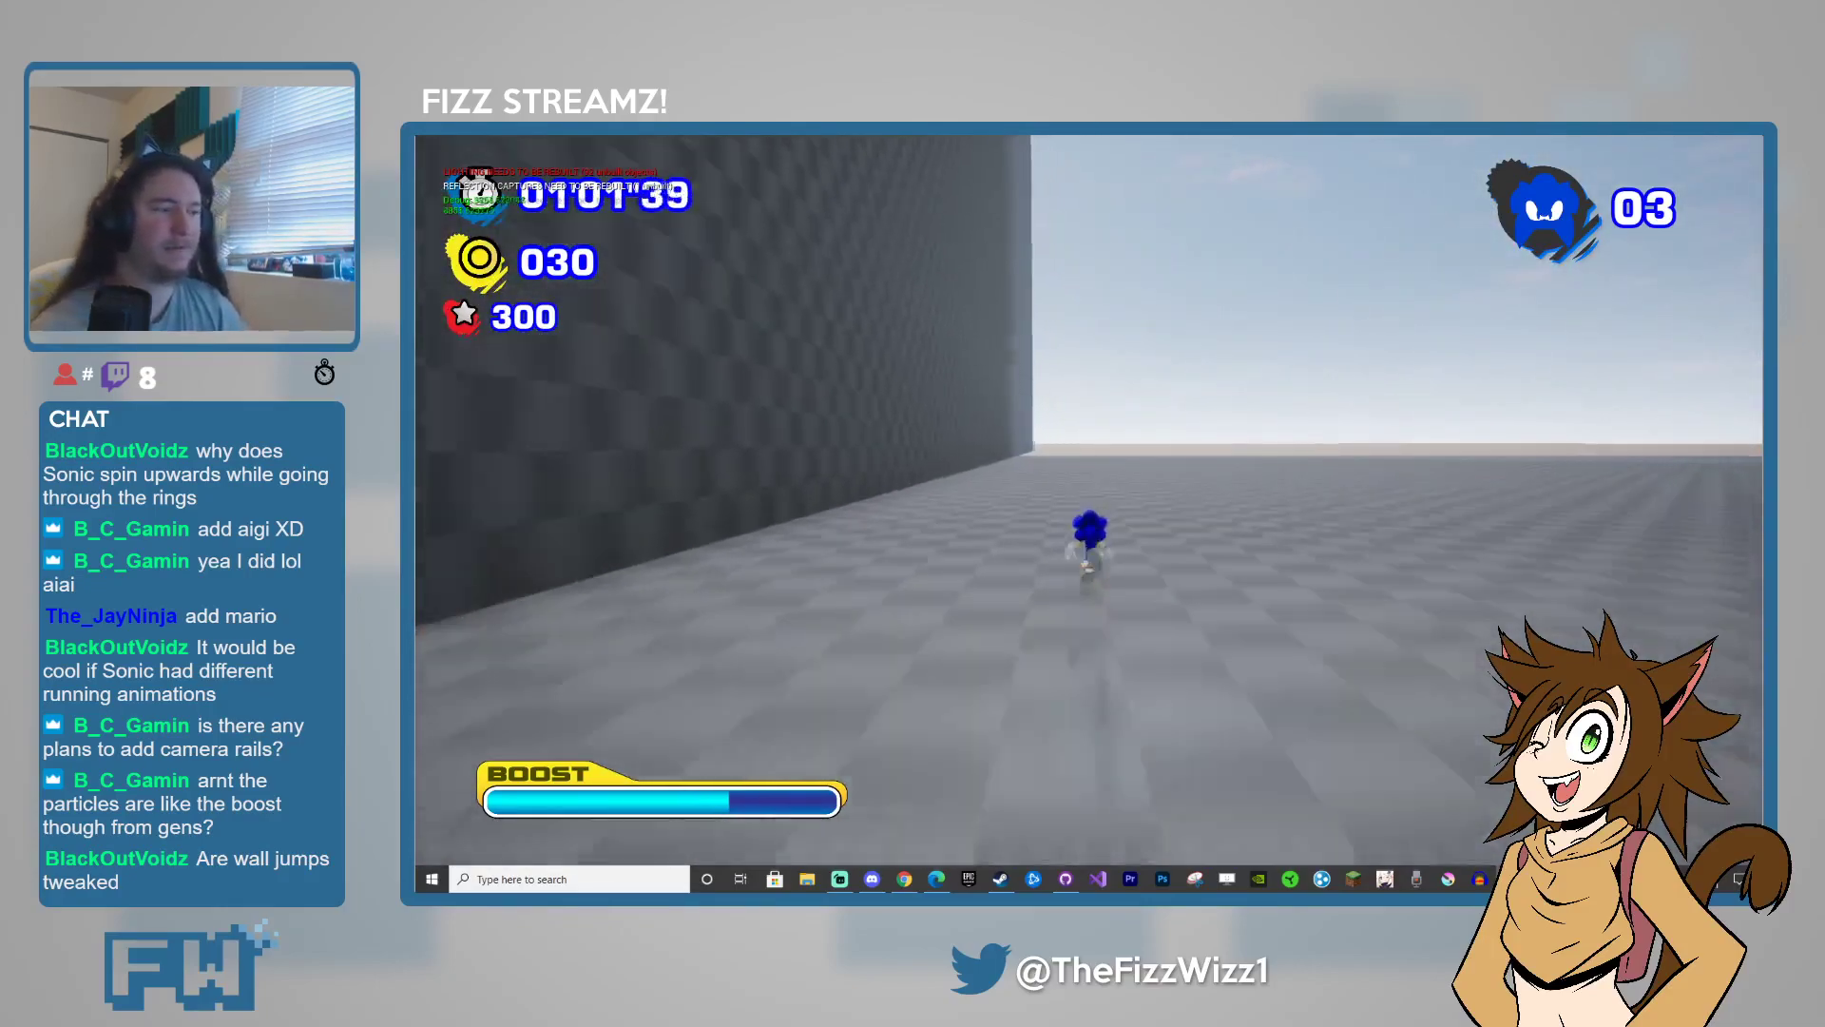
{"action": "key", "text": "Escape"}
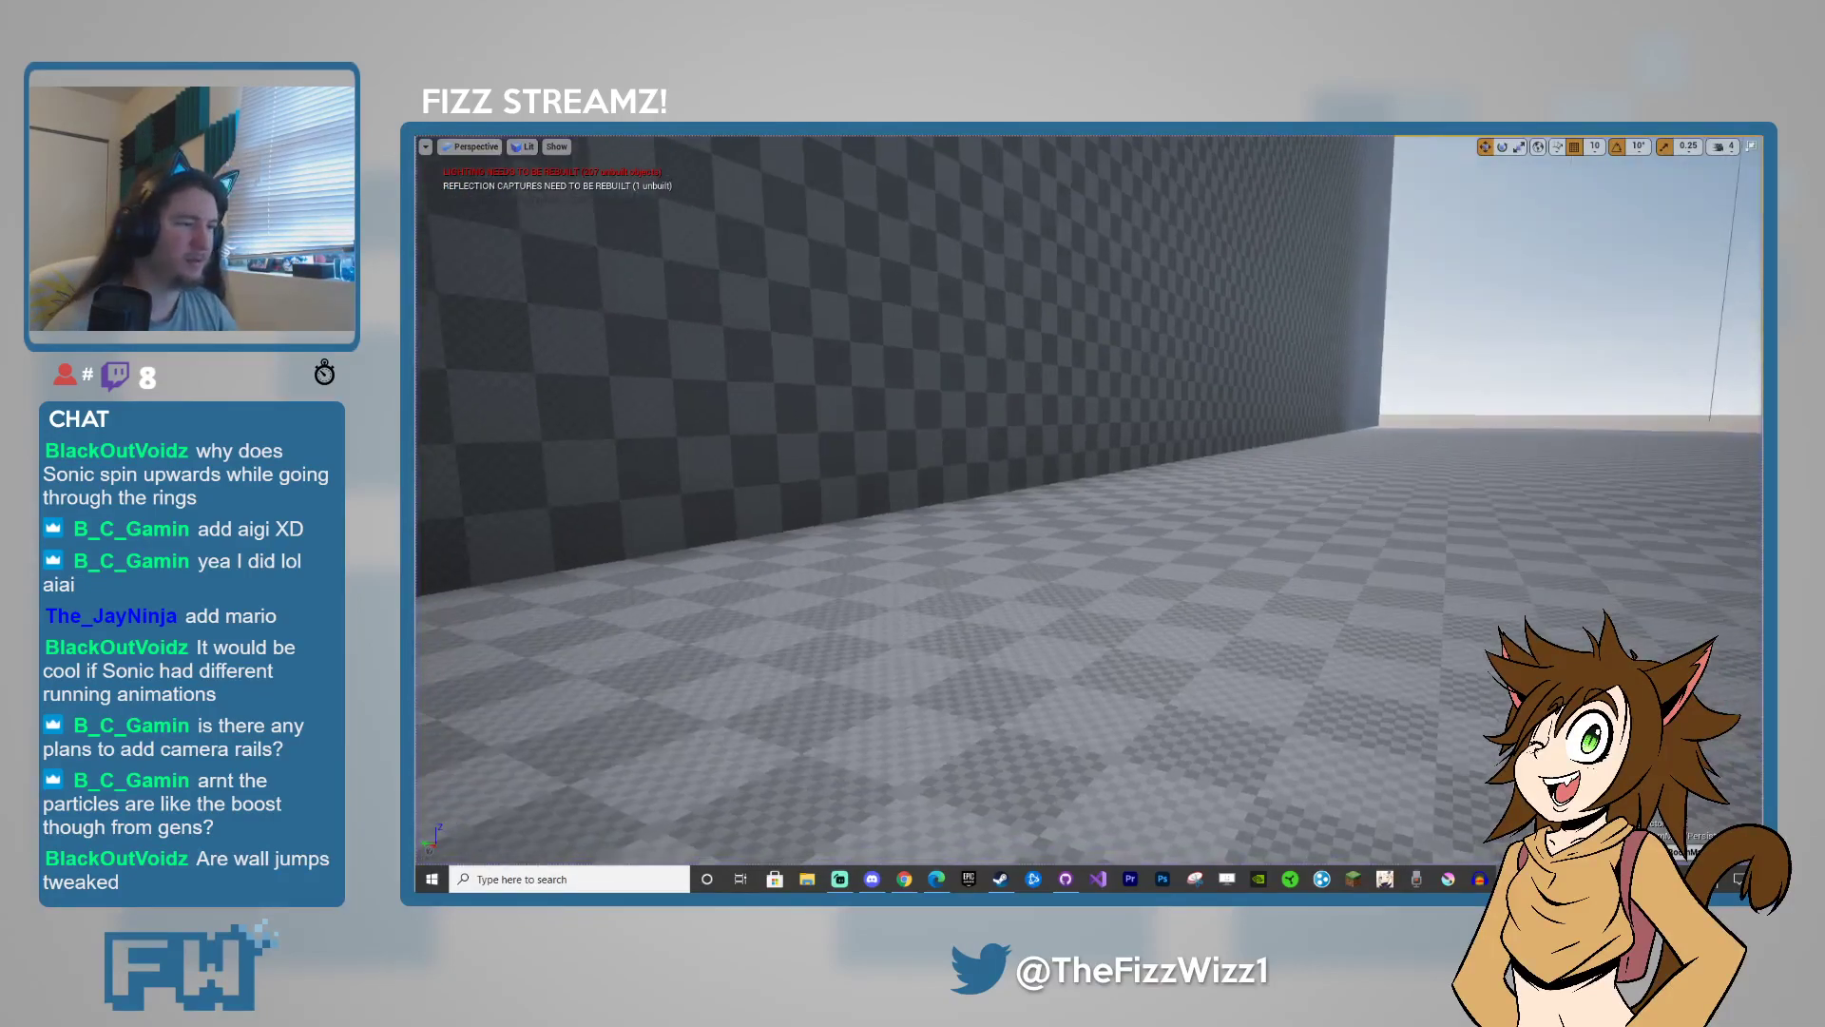
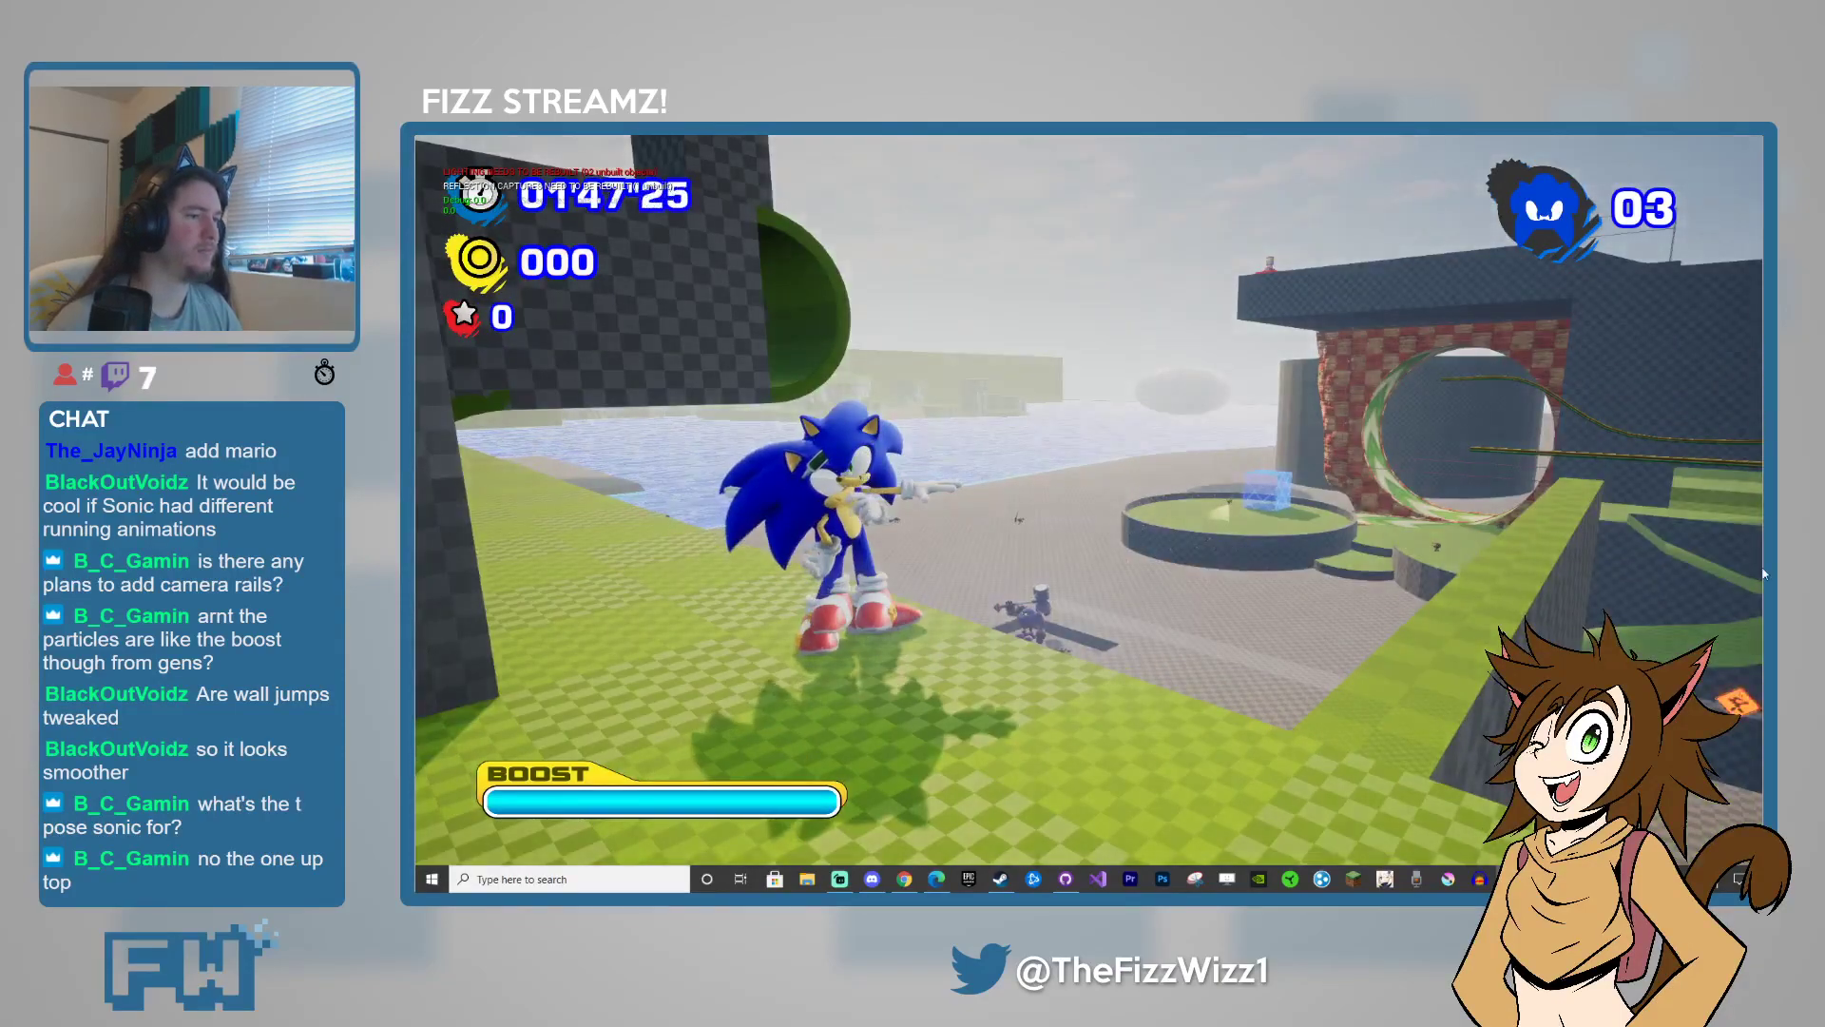
- Stop the playtest and open the Blueprint of the BP_GR_Results actor at the T-posed Sonic on the grass platform
{"action": "key", "text": "Escape"}
{"action": "left_click", "coordinate": [1643, 332]}
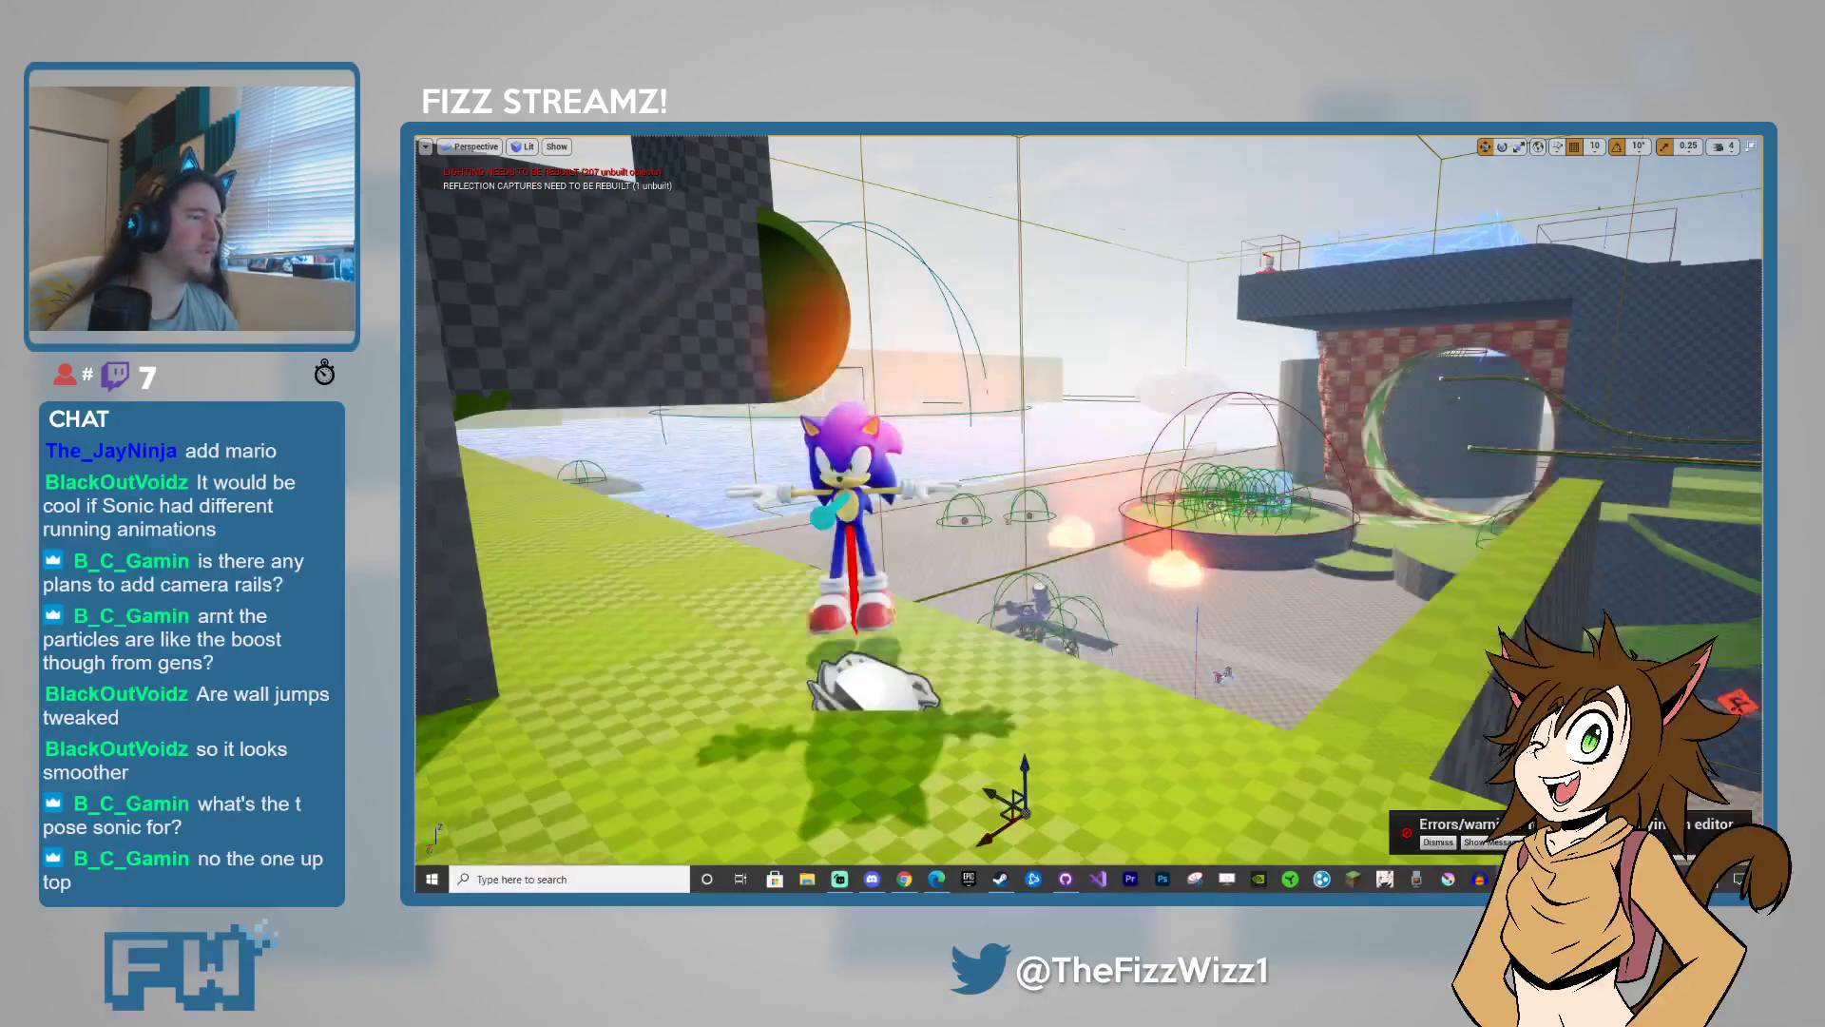
{"action": "right_click_drag", "start_coordinate": [1188, 457], "coordinate": [1056, 608]}
{"action": "right_click_drag", "start_coordinate": [1346, 352], "coordinate": [1352, 428]}
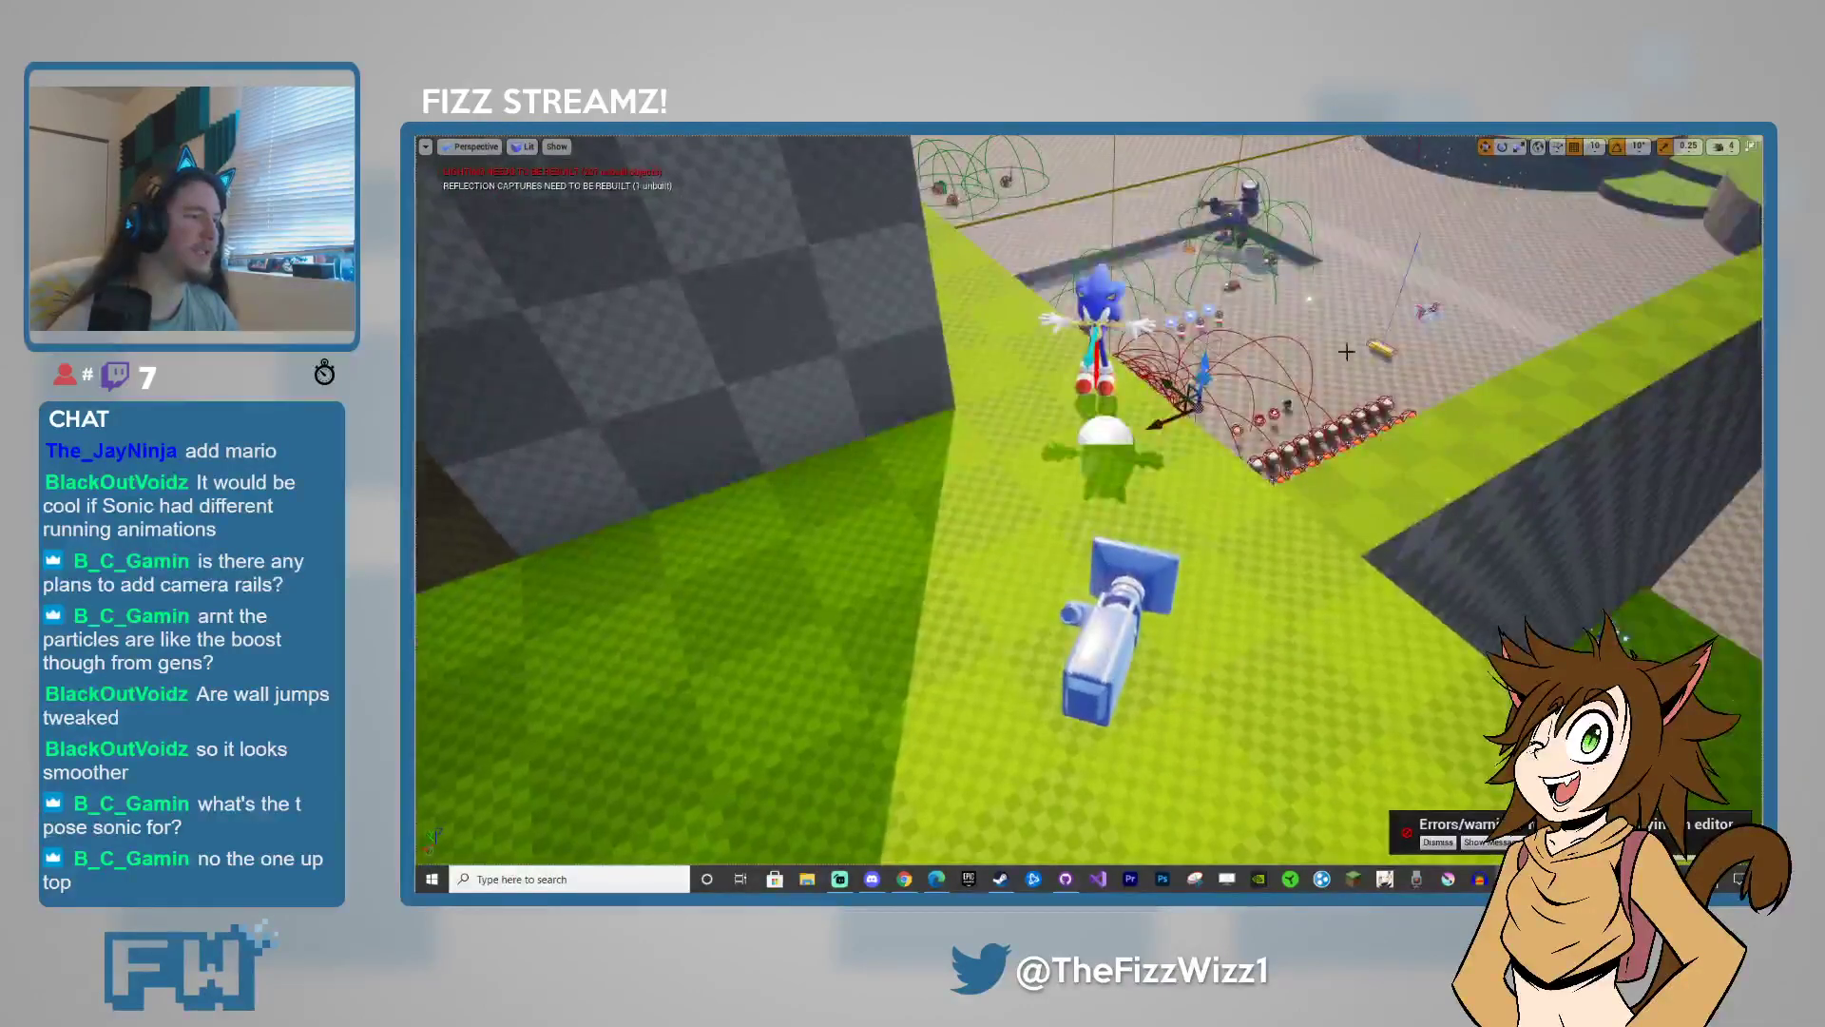
{"action": "left_click", "coordinate": [1105, 427]}
{"action": "key", "text": "F11"}
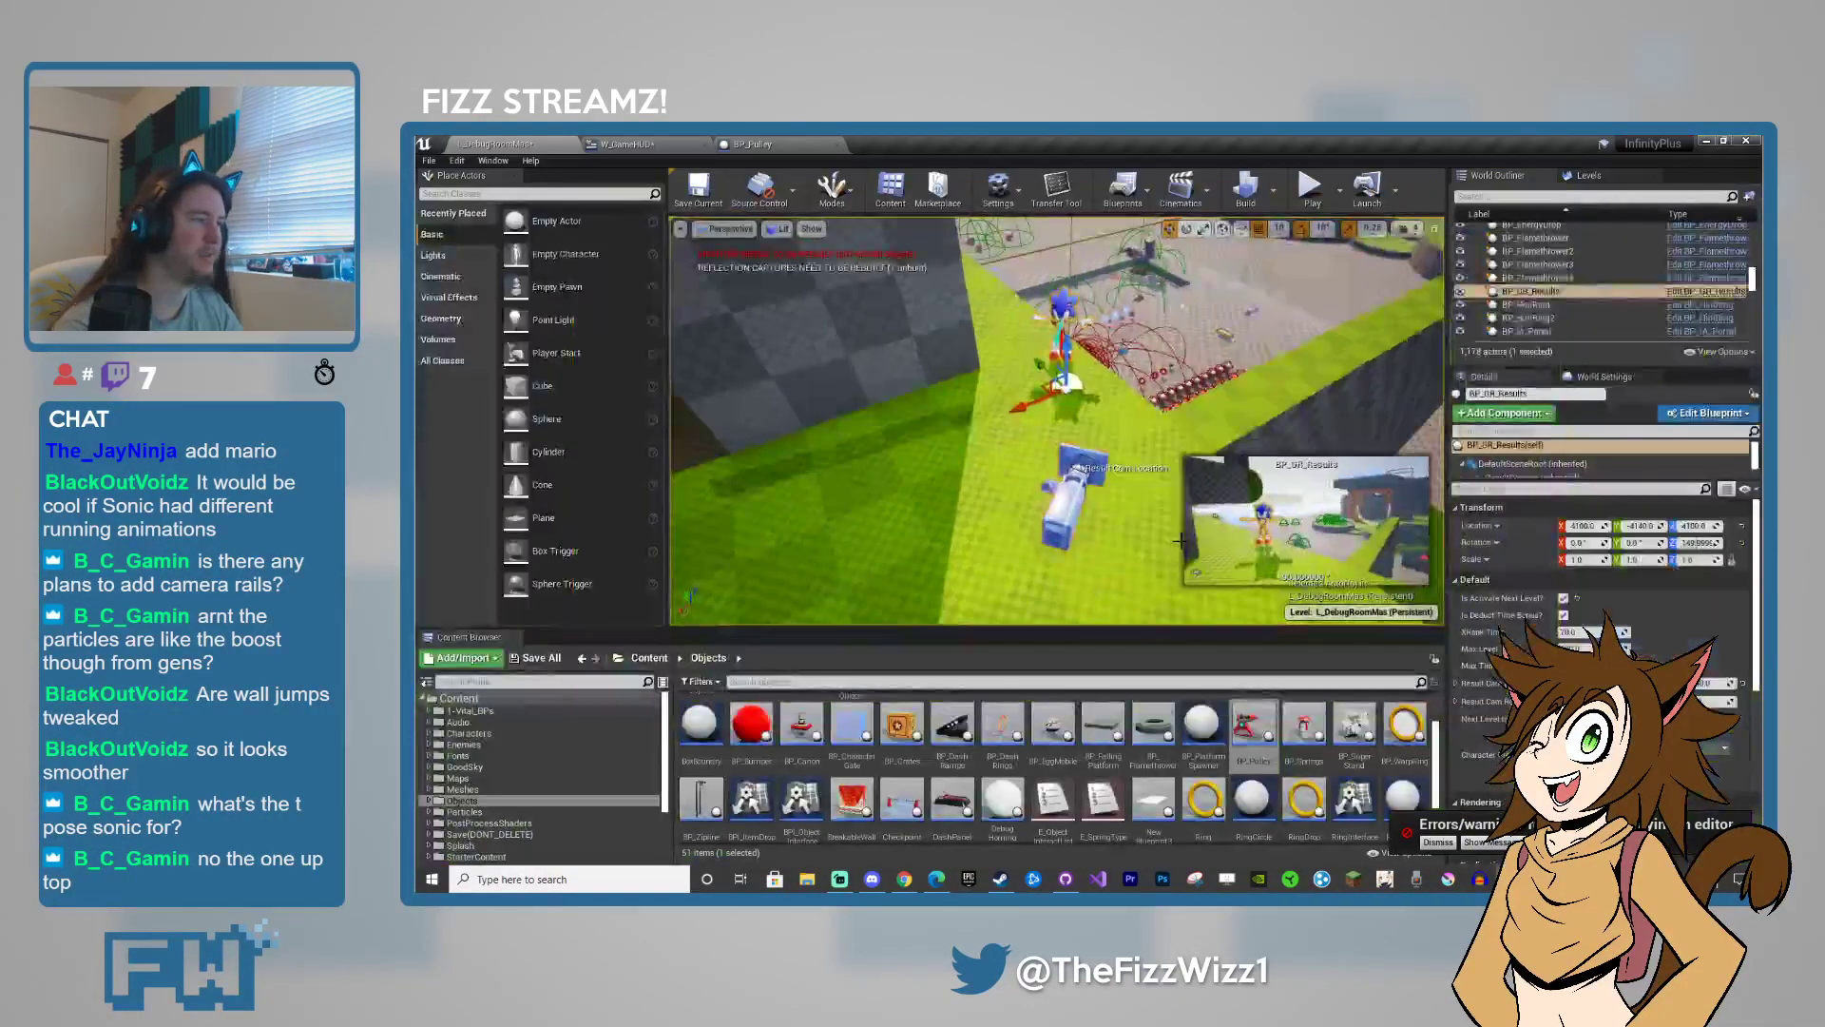
{"action": "left_click", "coordinate": [1697, 291]}
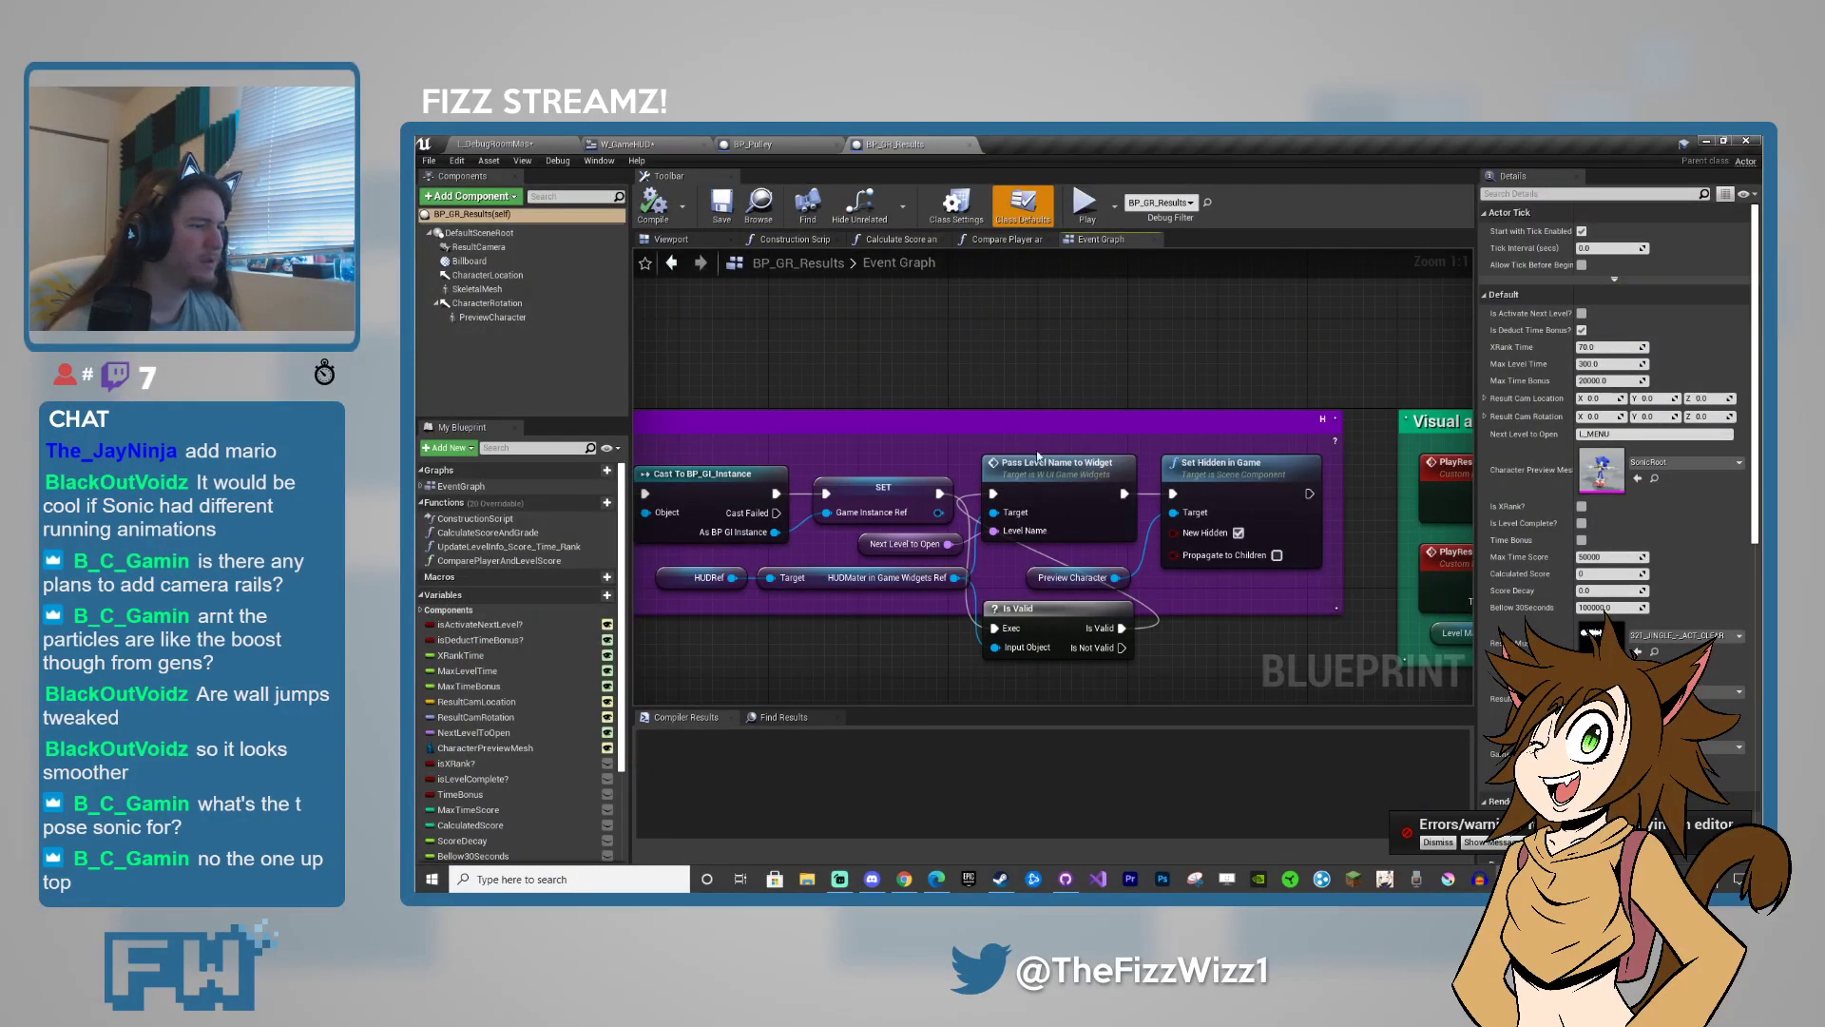
- Enable Propagate to Children on the Preview Character's Set Hidden in Game node and compile the BP_GR_Results Blueprint
{"action": "scroll", "coordinate": [1280, 452], "scroll_direction": "down", "scroll_amount": 4}
{"action": "scroll", "coordinate": [1428, 570], "scroll_direction": "up", "scroll_amount": 4}
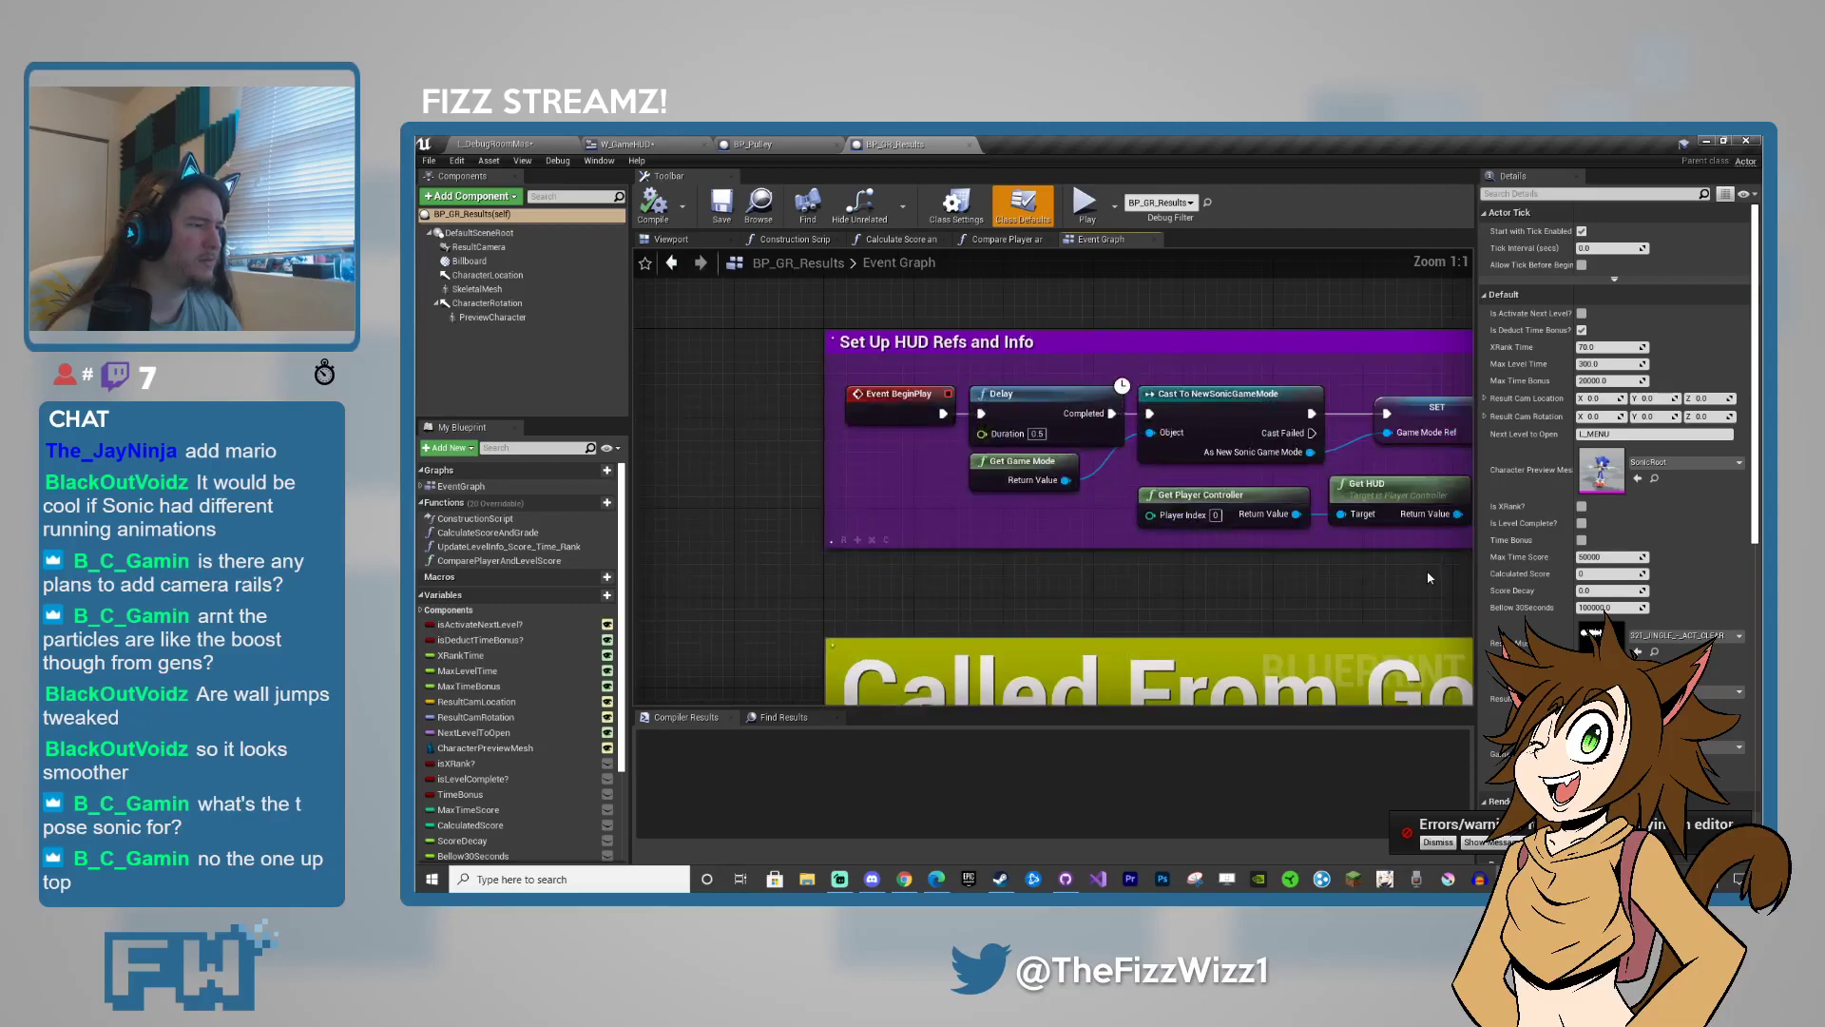
{"action": "right_click_drag", "start_coordinate": [1577, 547], "coordinate": [1176, 556]}
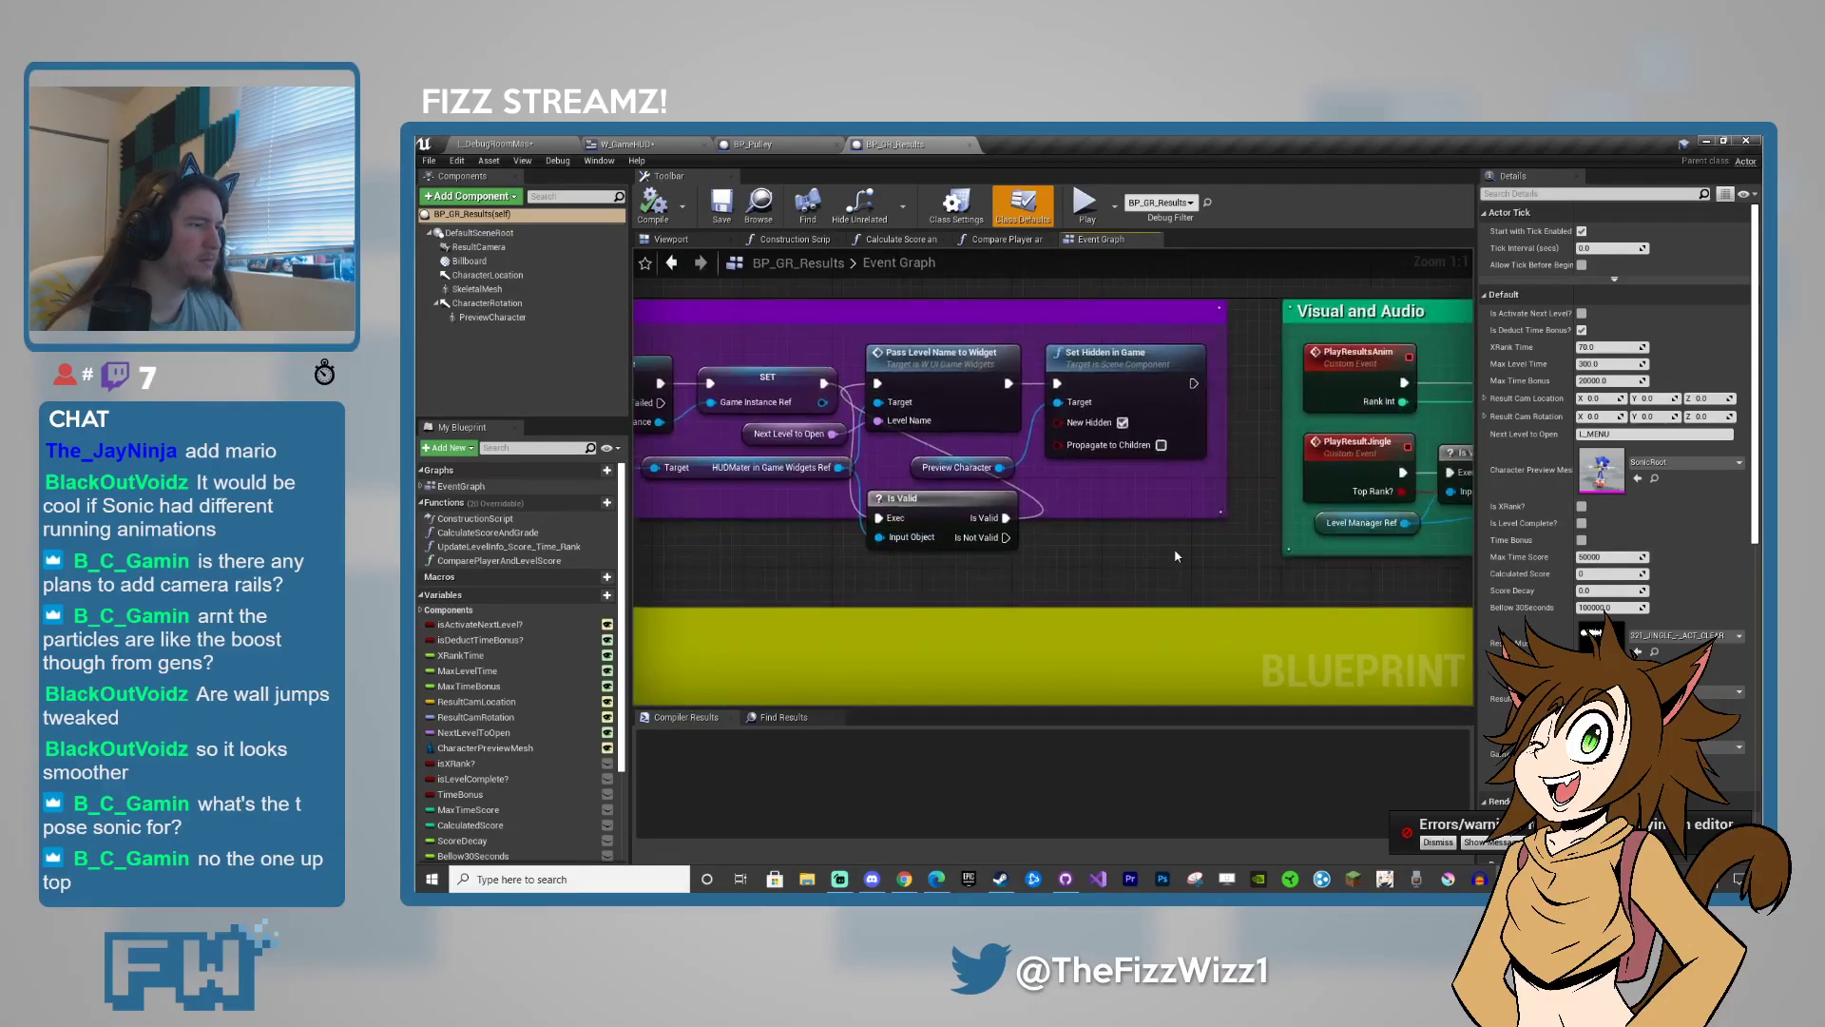
{"action": "left_click", "coordinate": [955, 467]}
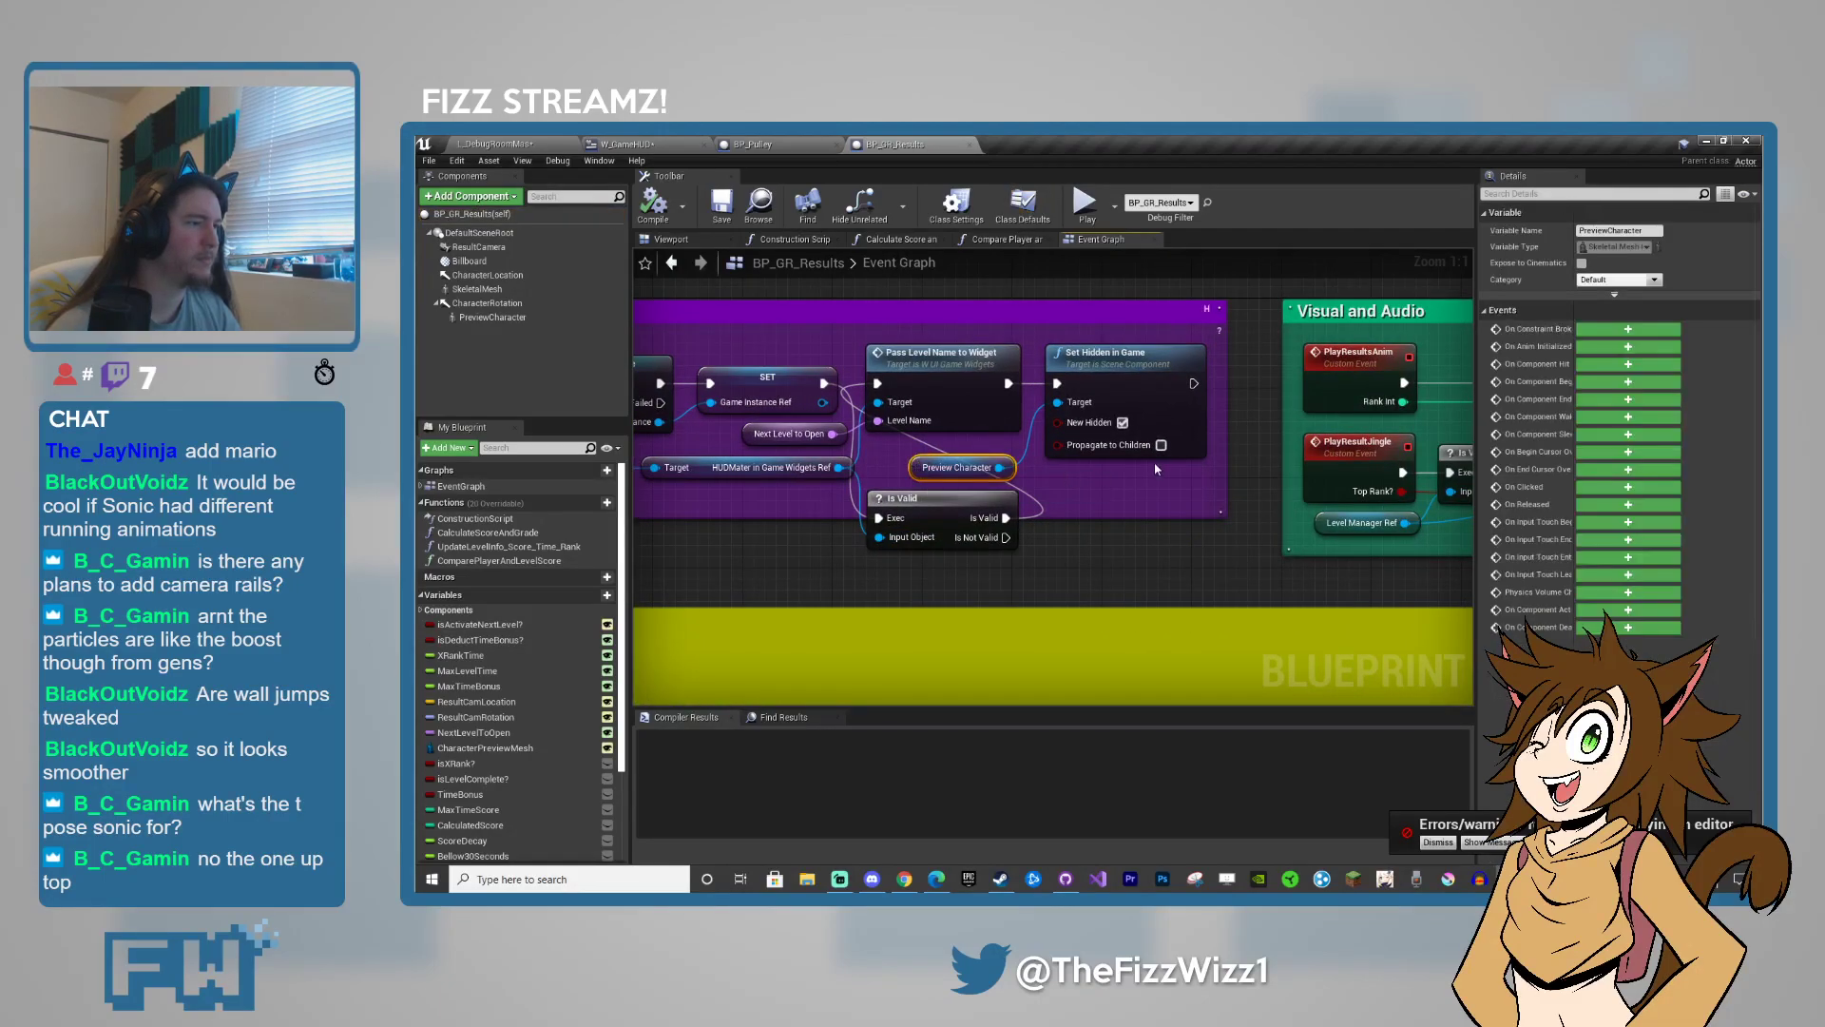
{"action": "left_click", "coordinate": [1162, 445]}
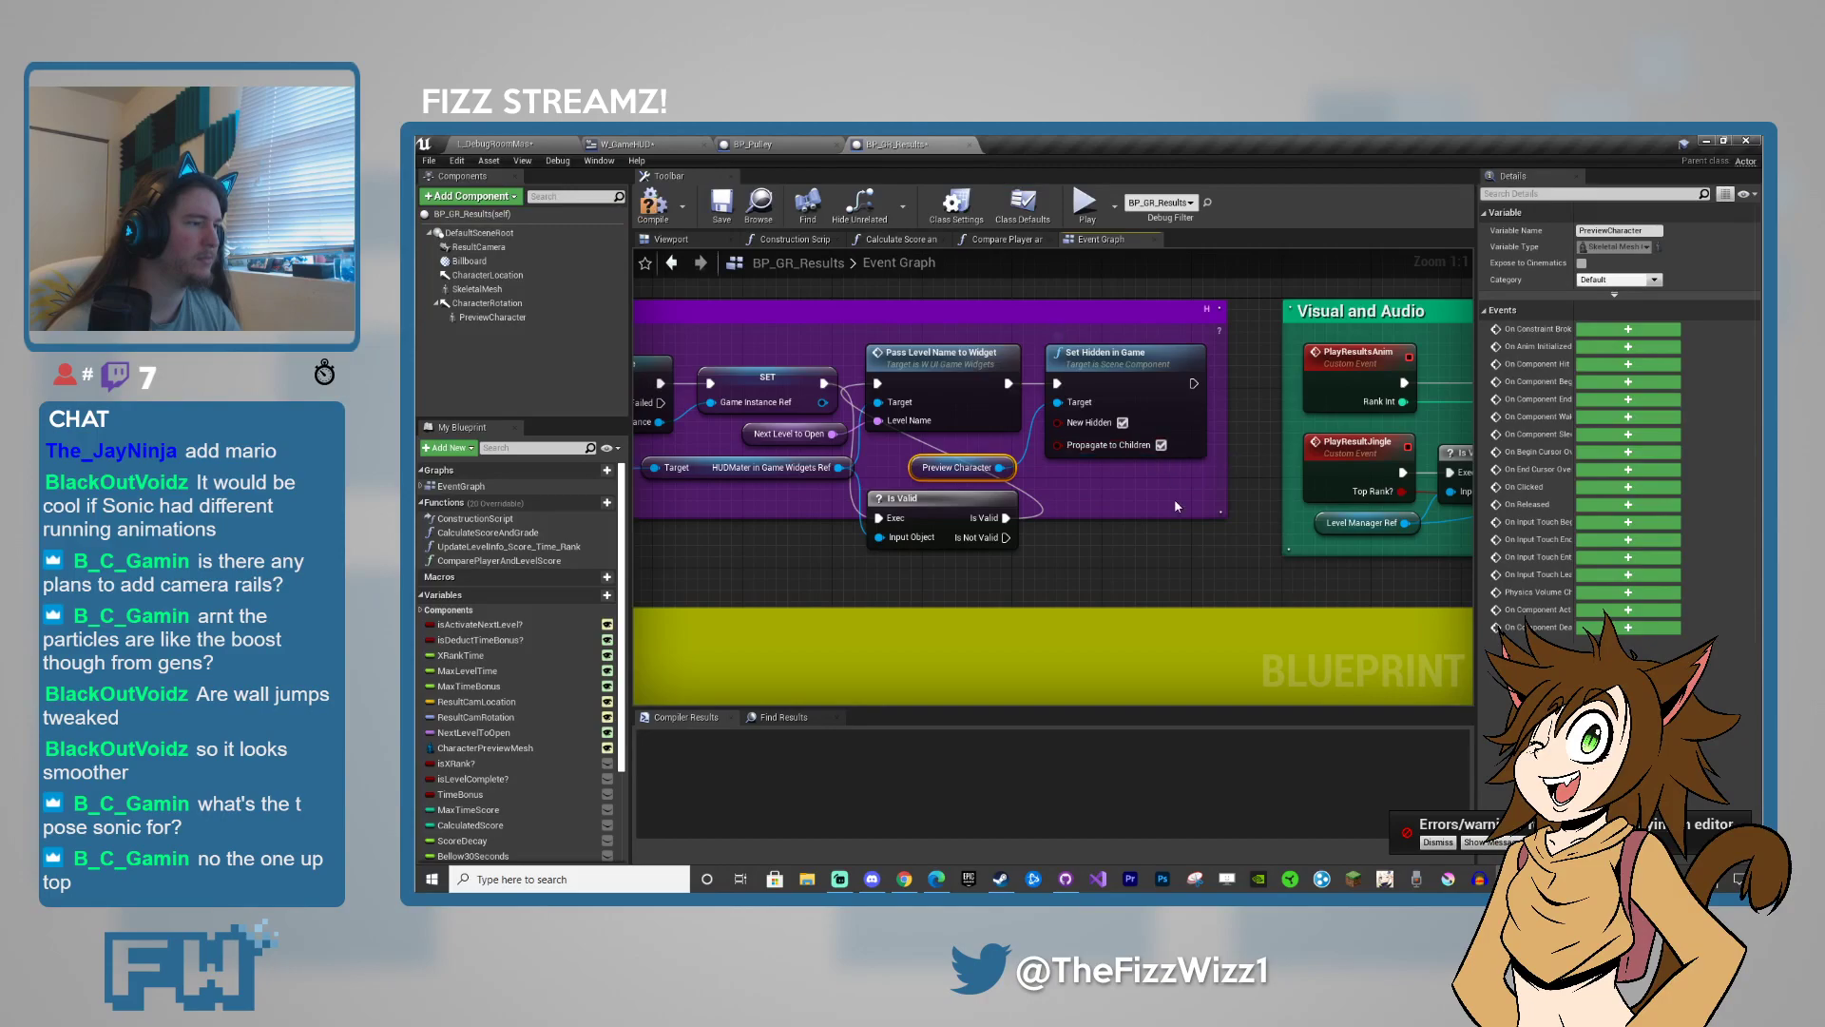
{"action": "left_click", "coordinate": [646, 219]}
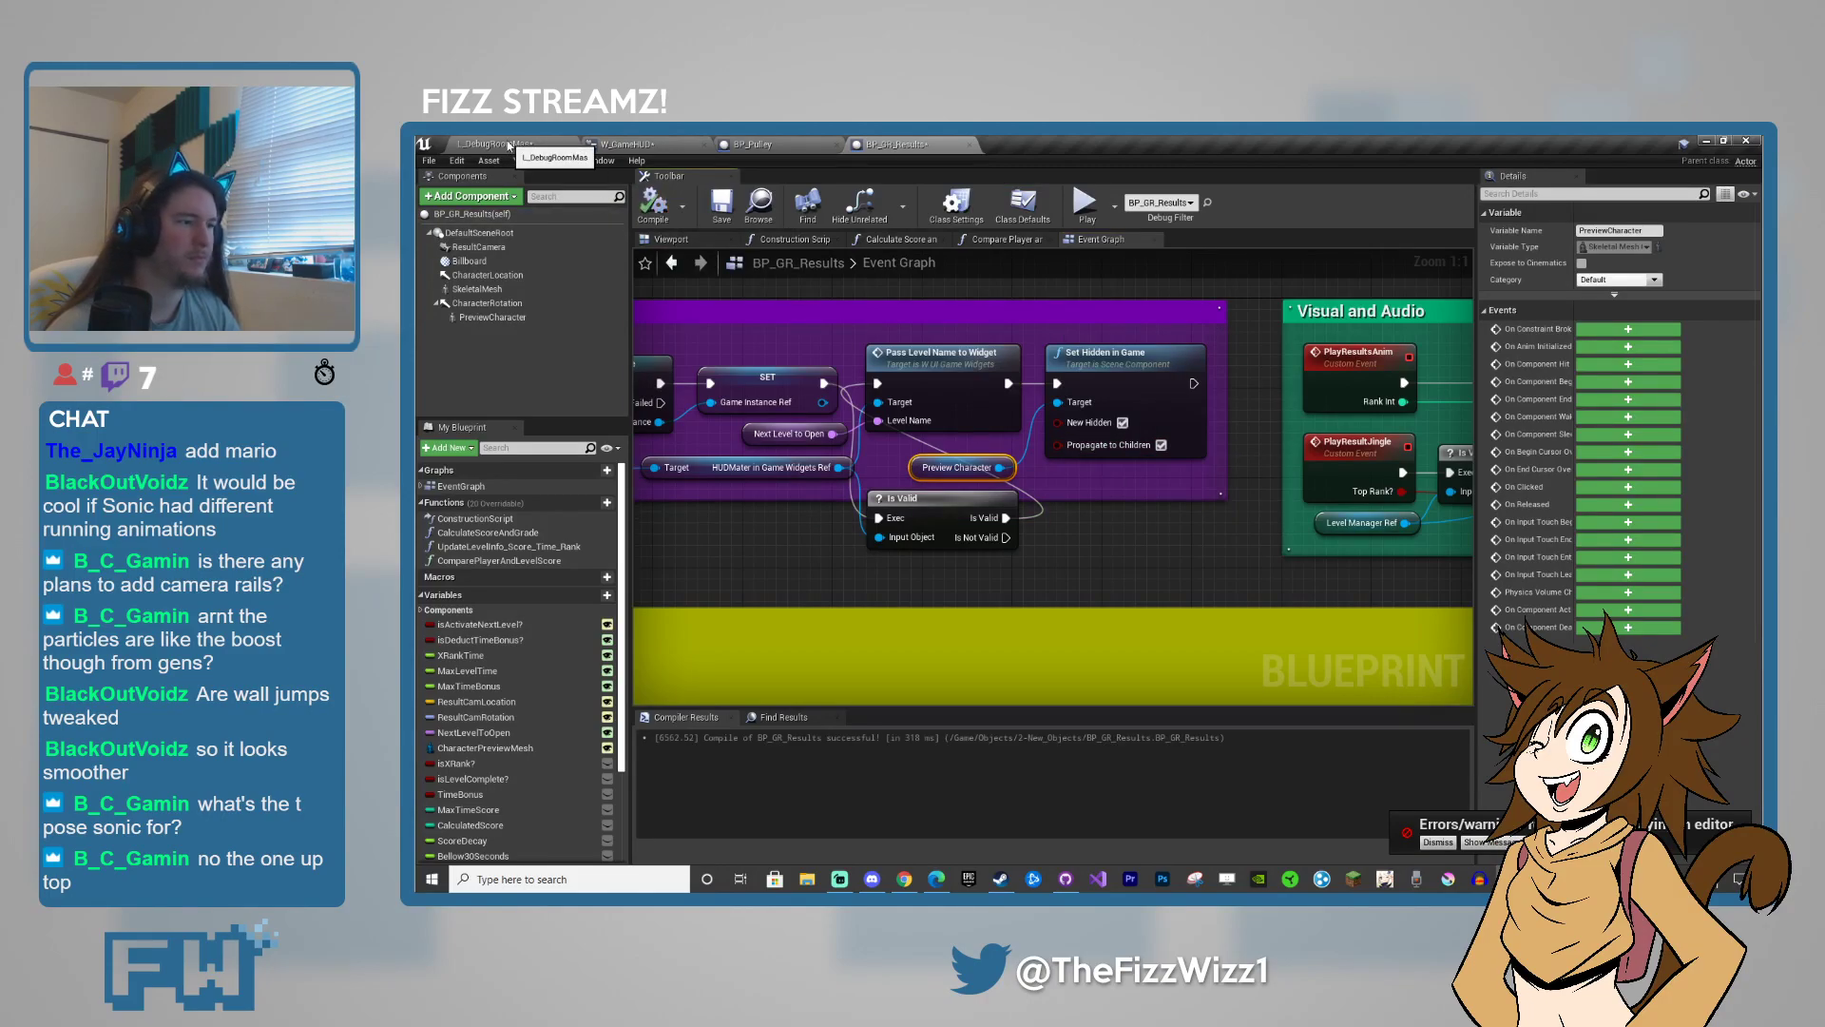
{"action": "left_click", "coordinate": [1443, 843]}
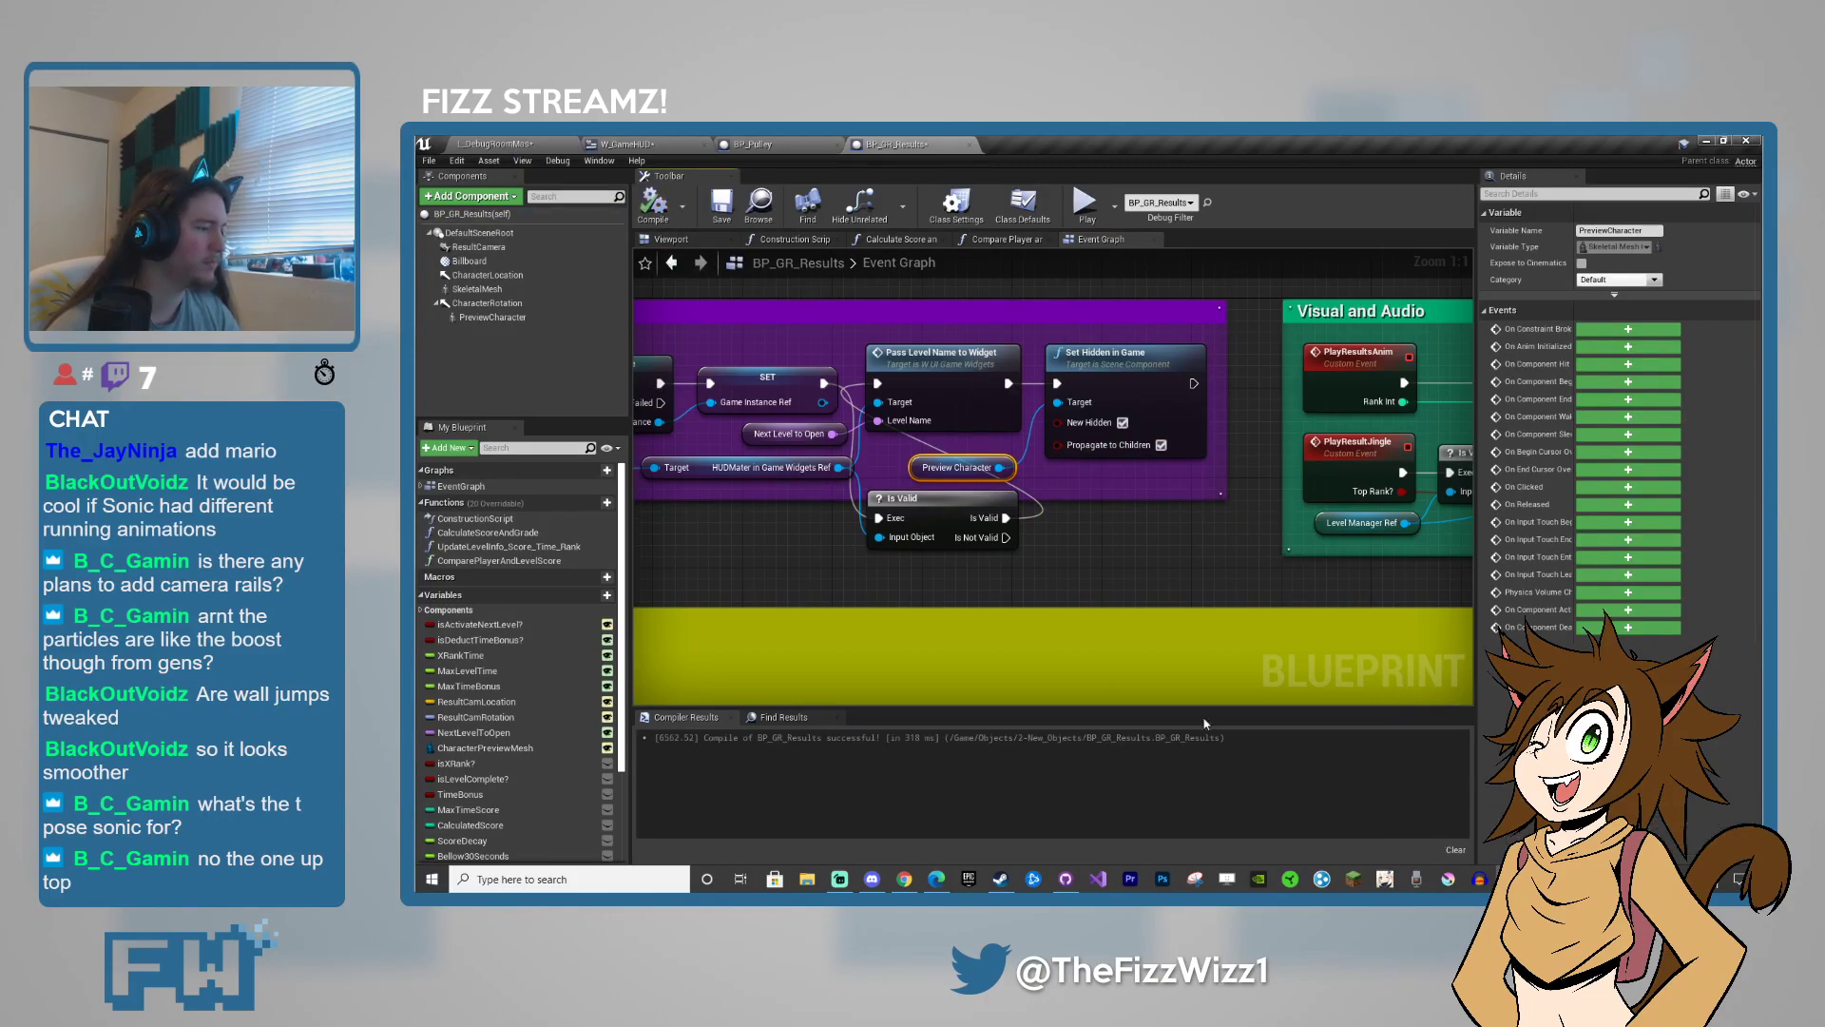
- Briefly playtest the L_DebugRoomMas level to check the hidden preview character, and end the session
{"action": "left_click", "coordinate": [497, 144]}
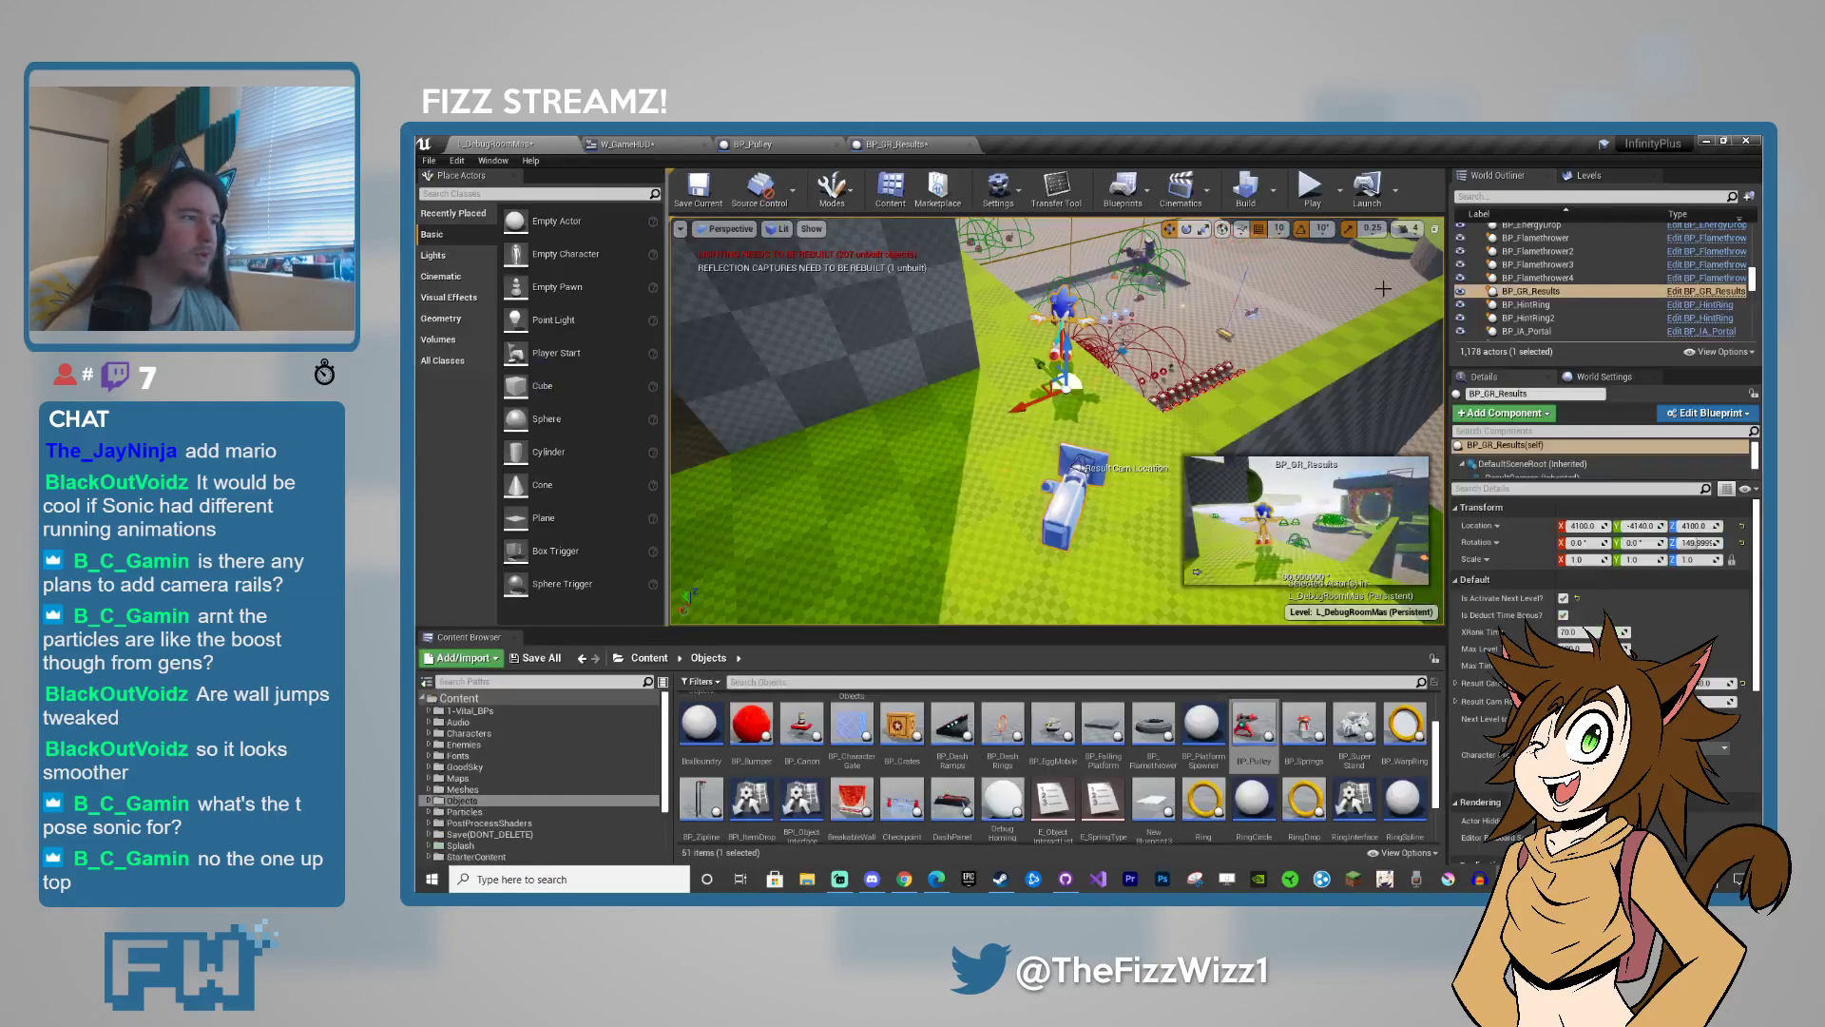
{"action": "left_click", "coordinate": [1222, 447]}
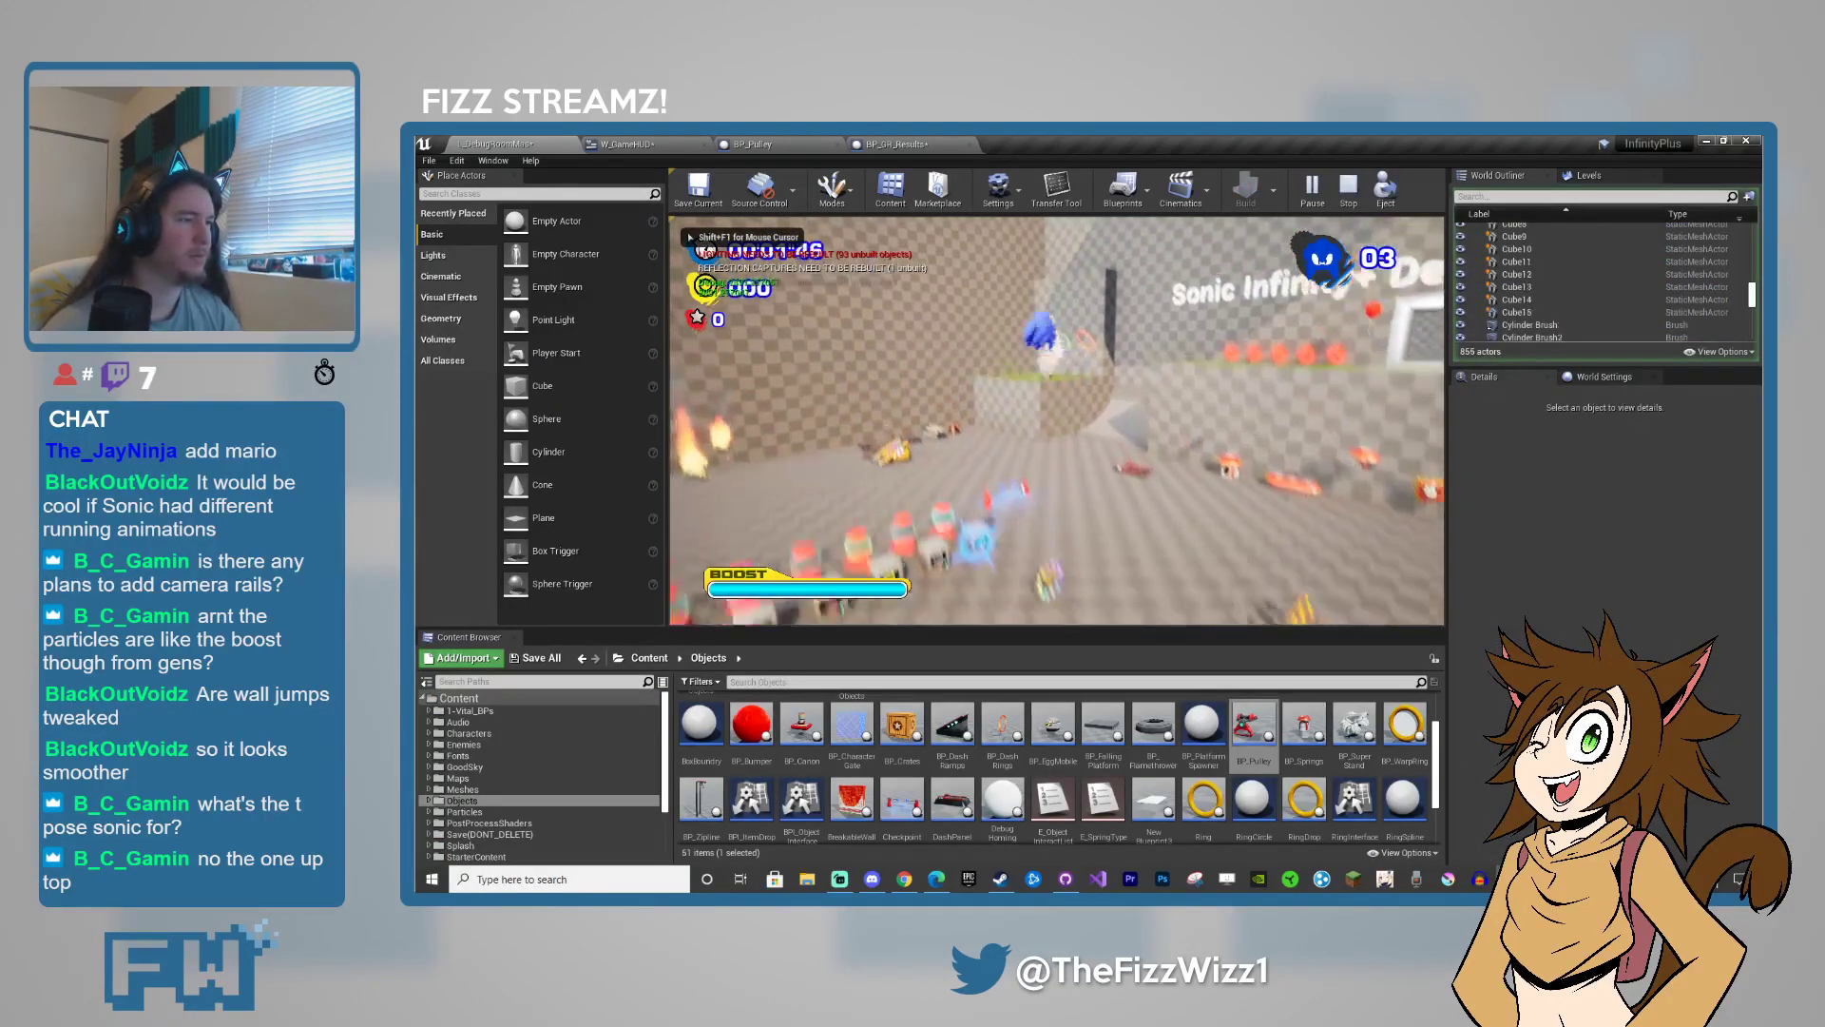
{"action": "key", "text": "Escape"}
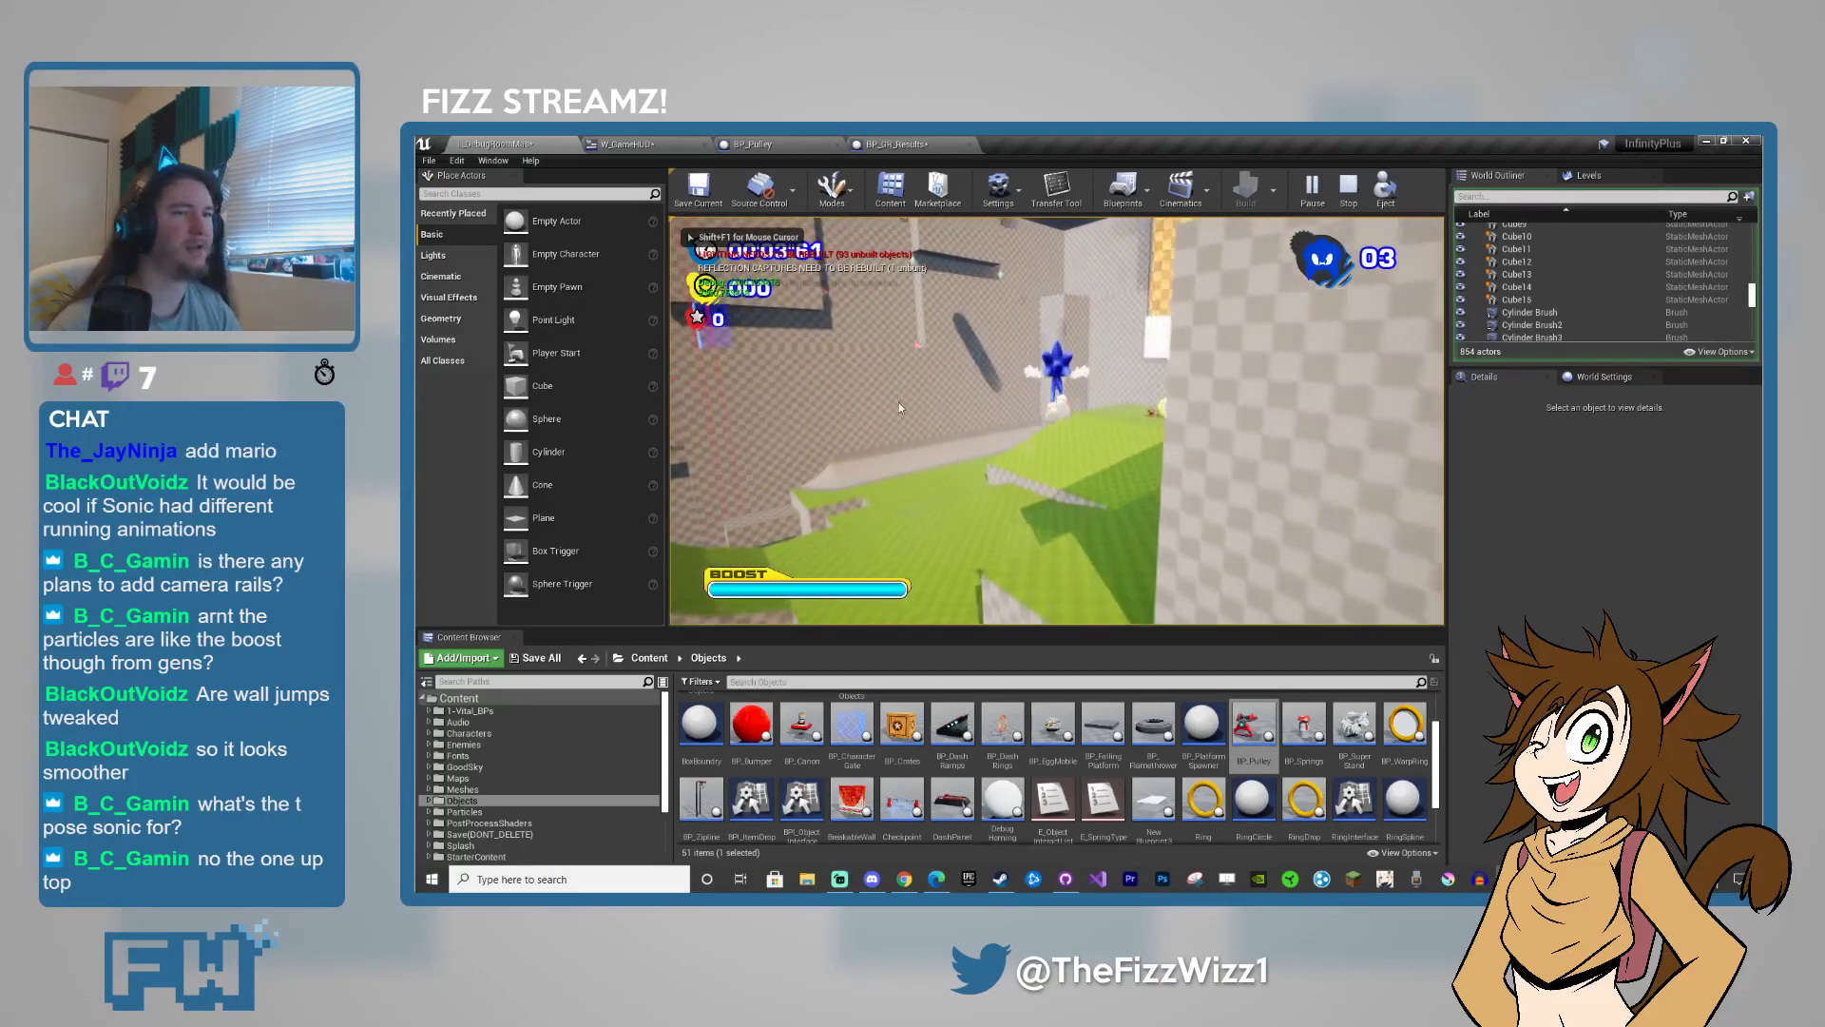
{"action": "key", "text": "Escape"}
- Close the BP_GR_Results Blueprint and save all modified levels and assets
{"action": "left_click", "coordinate": [897, 145]}
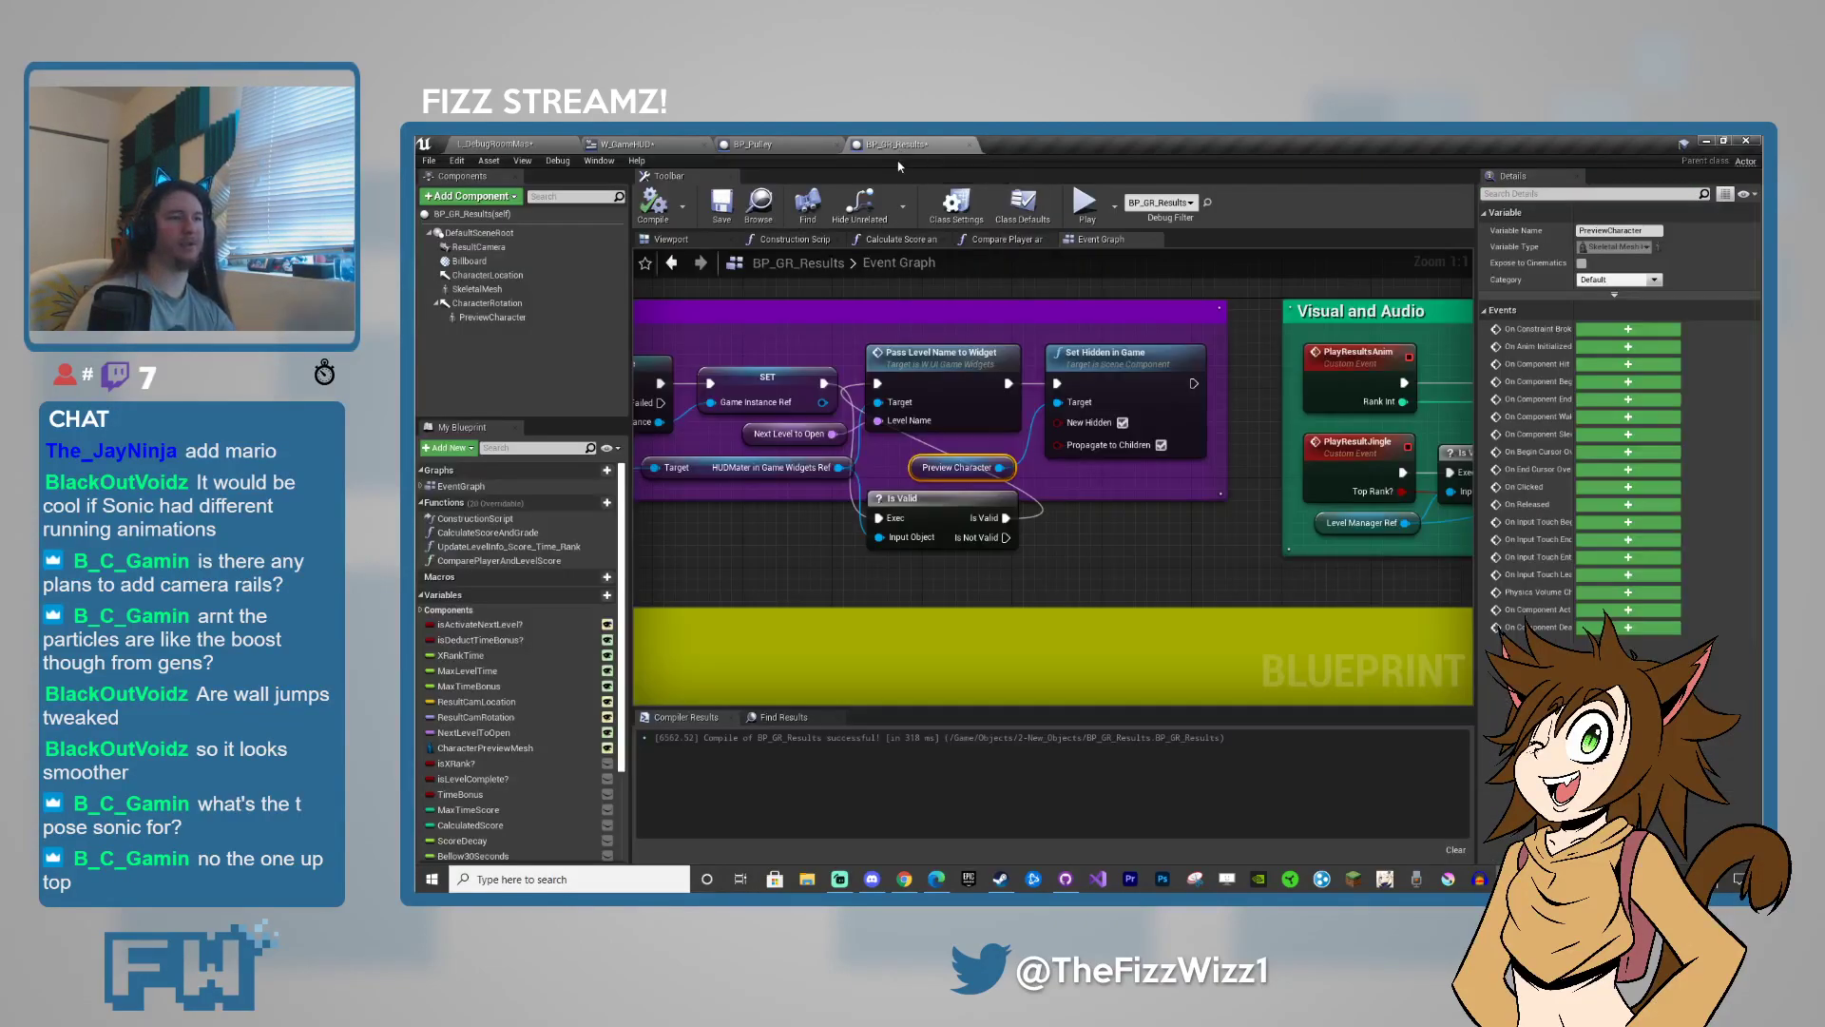
{"action": "left_click", "coordinate": [565, 145]}
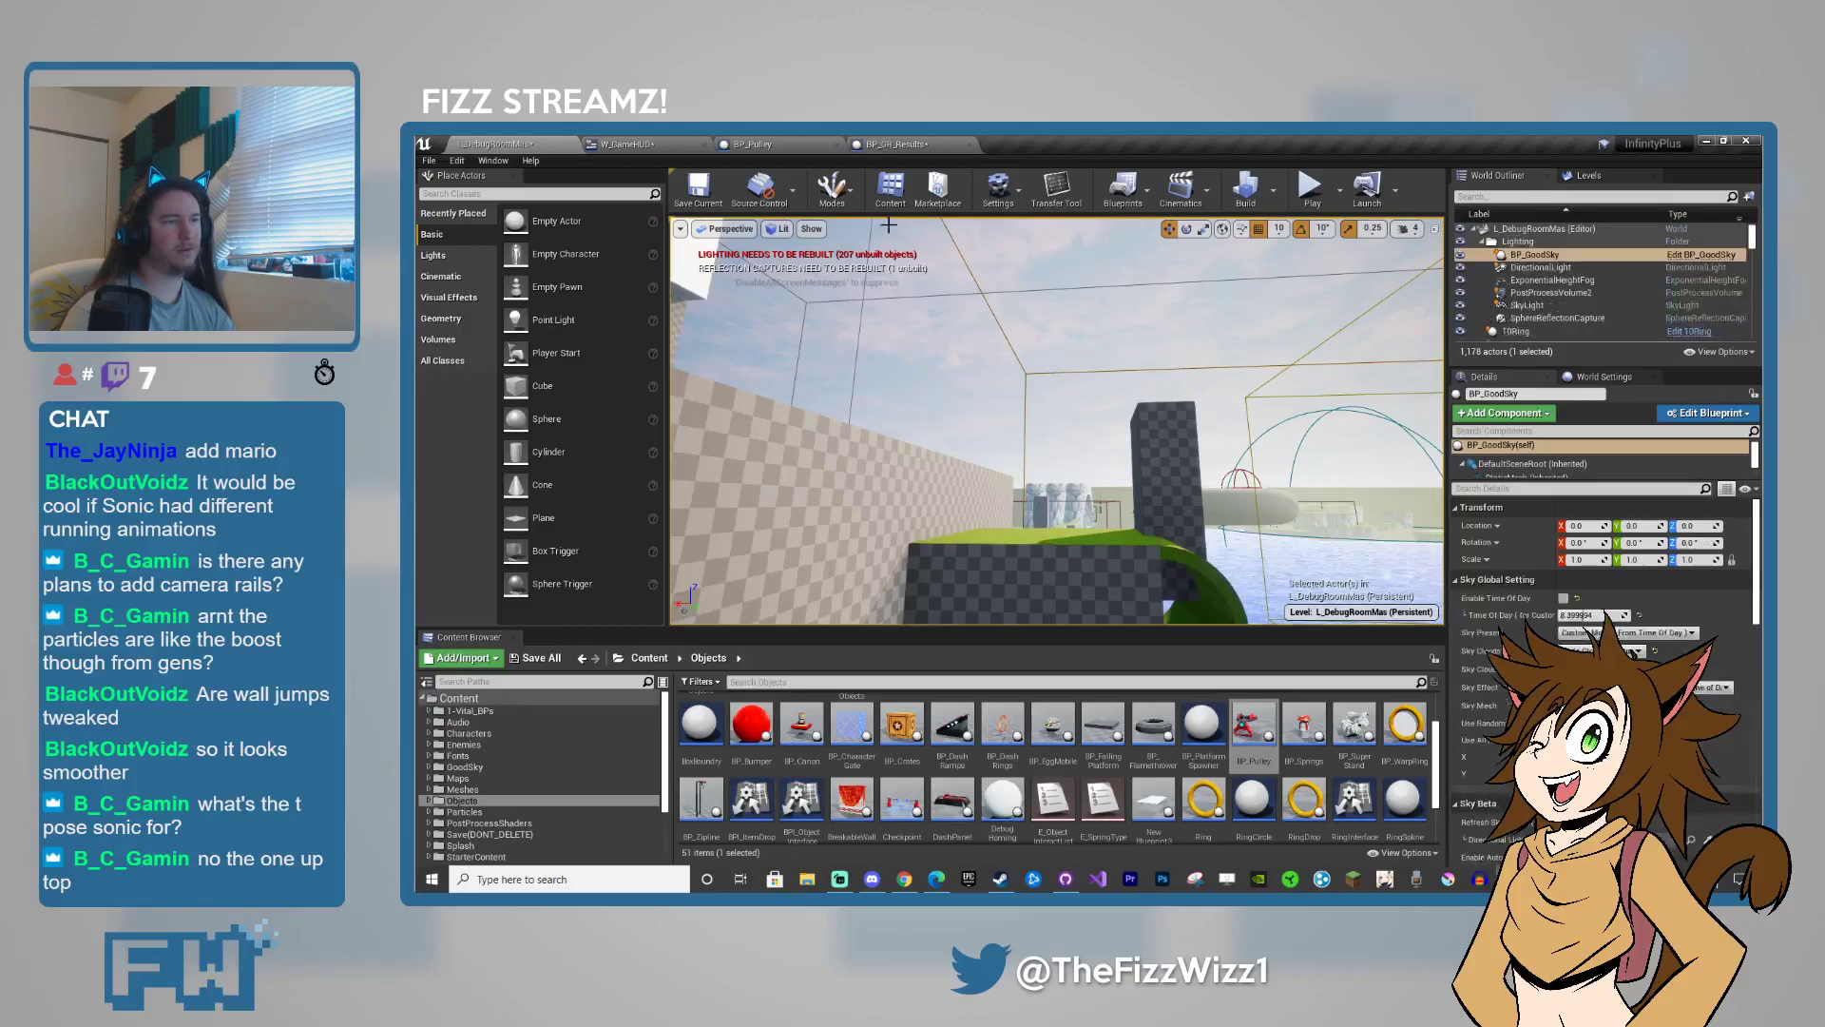
{"action": "left_click", "coordinate": [970, 147]}
{"action": "left_click", "coordinate": [428, 162]}
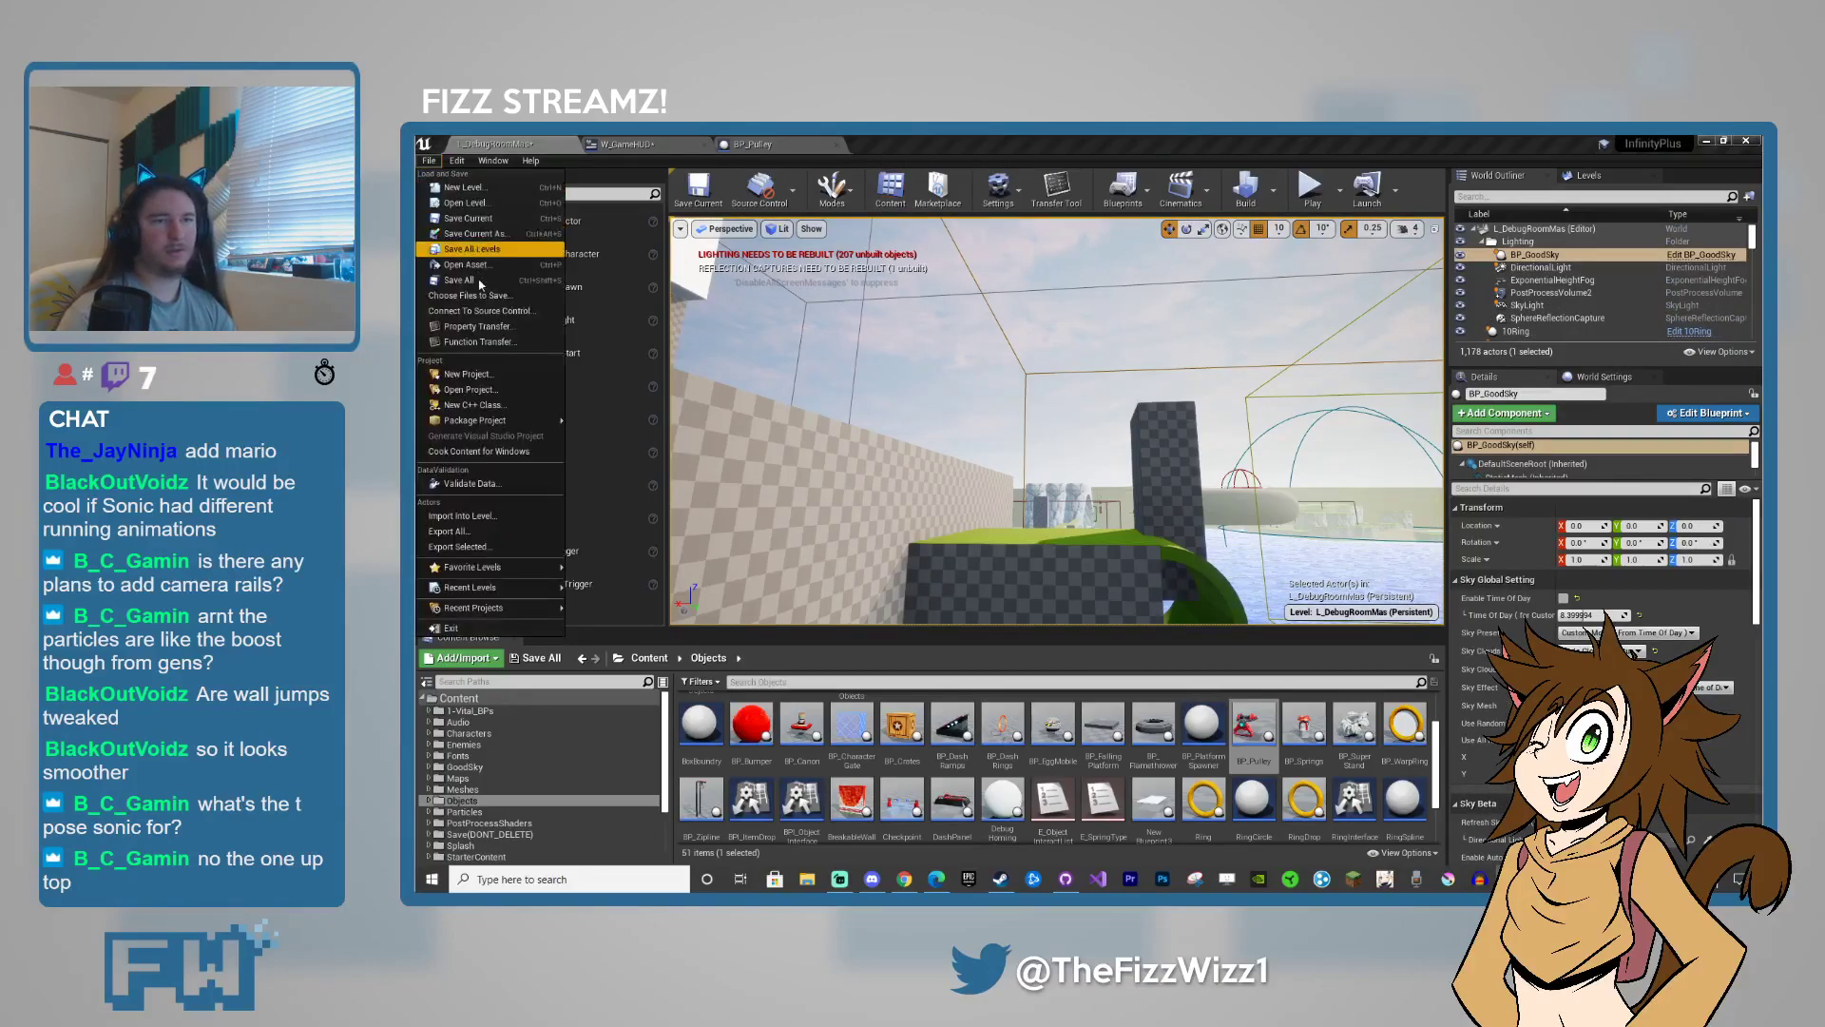
{"action": "left_click", "coordinate": [479, 280]}
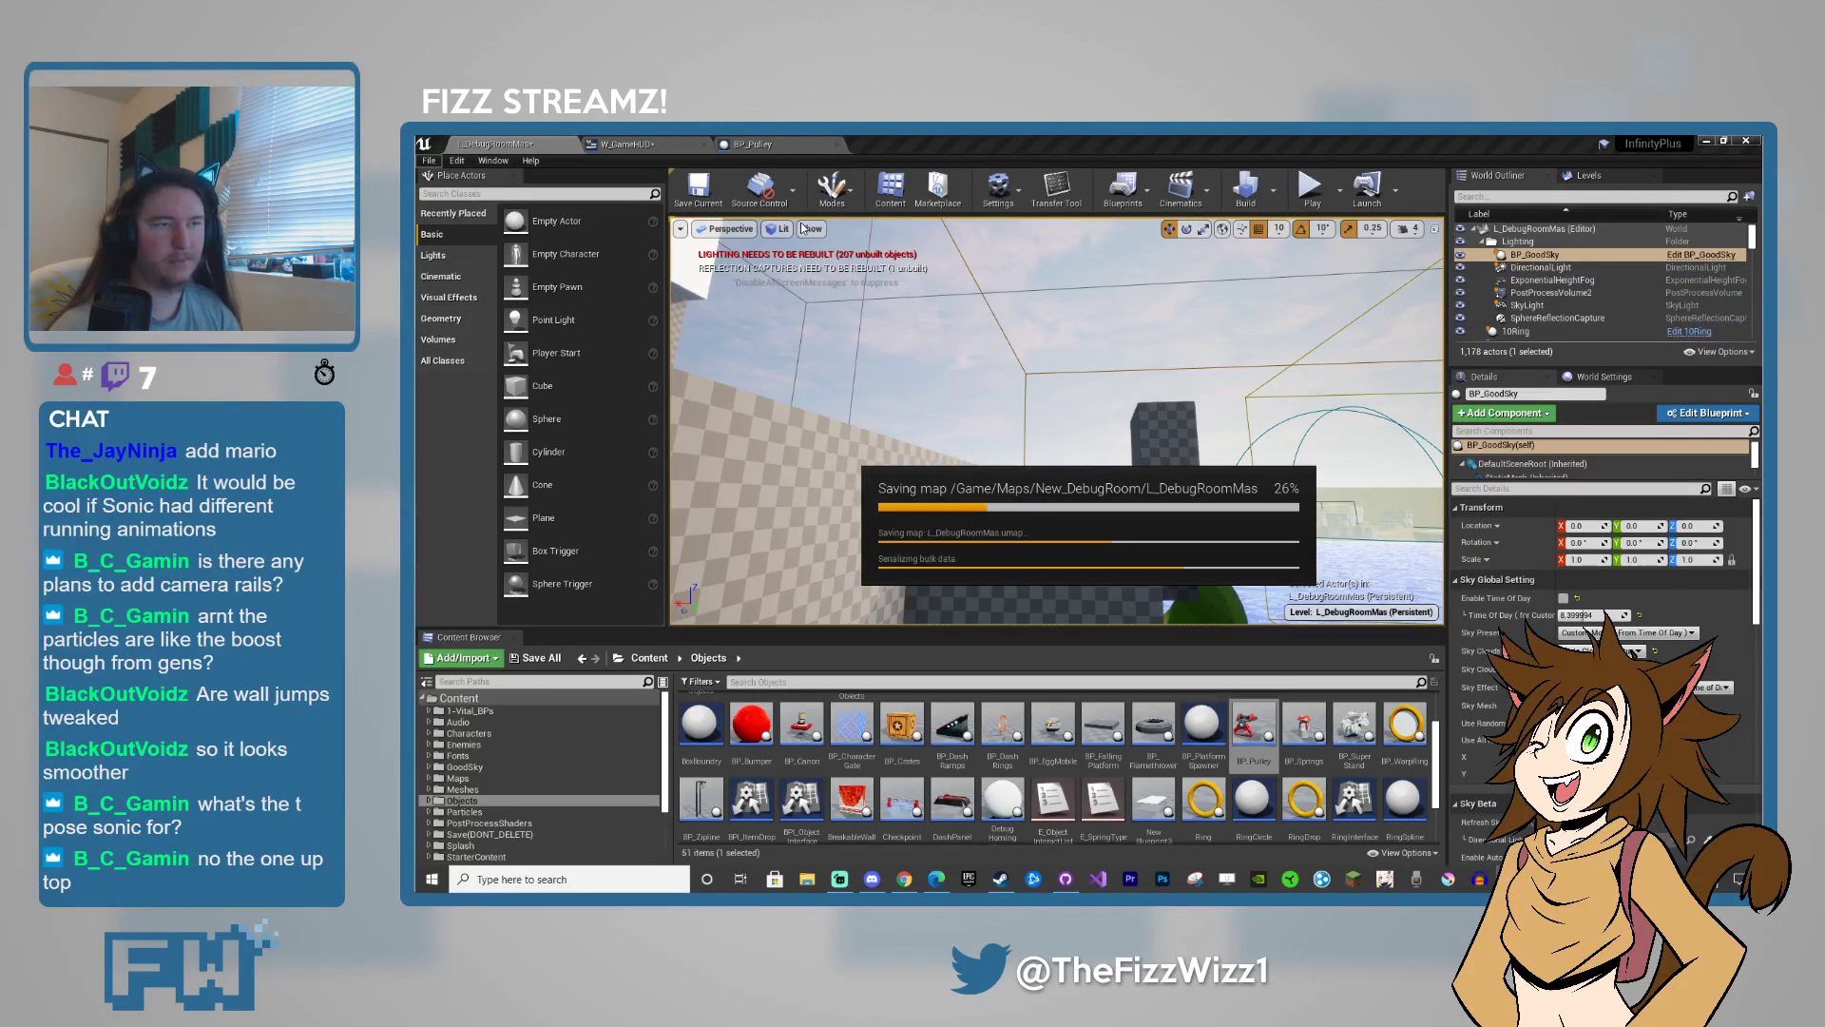
- Return to the T-posed Sonic's grass platform in the level and reopen the BP_GR_Results Blueprint
{"action": "right_click_drag", "start_coordinate": [1195, 354], "coordinate": [1350, 427]}
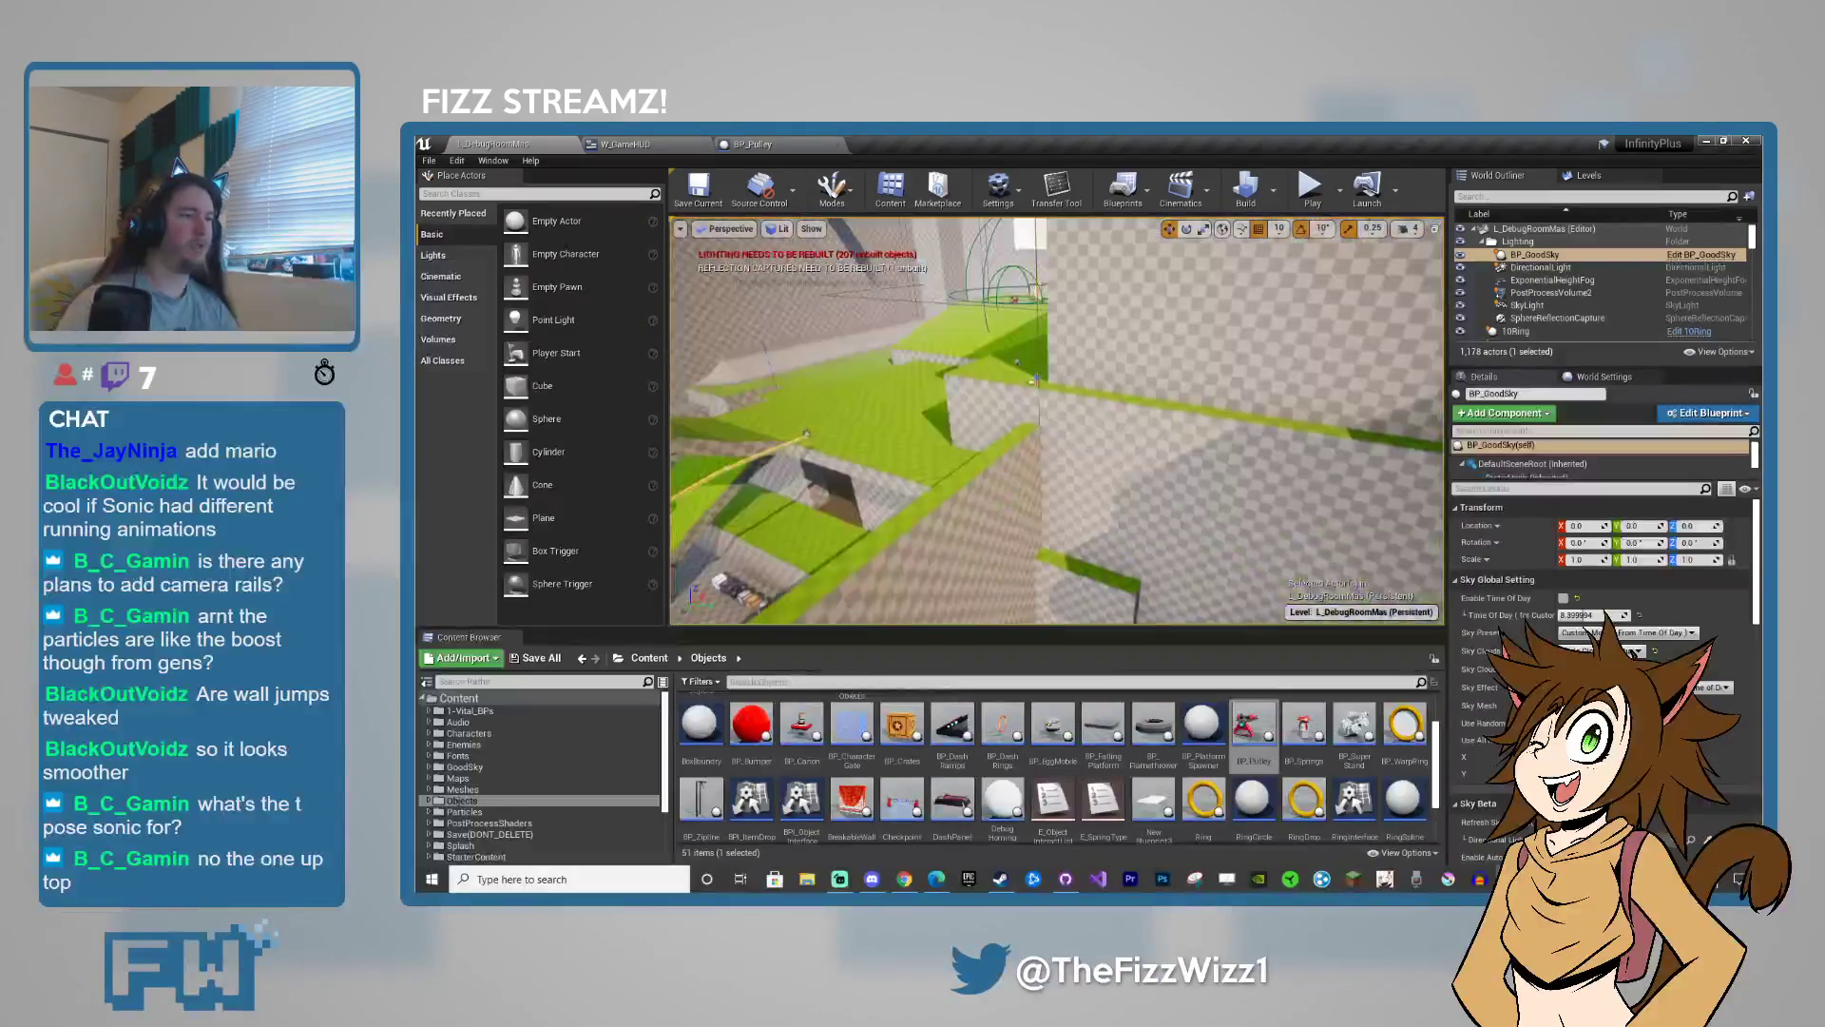
{"action": "right_click_drag", "start_coordinate": [1004, 440], "coordinate": [1047, 471]}
{"action": "left_click", "coordinate": [1060, 449]}
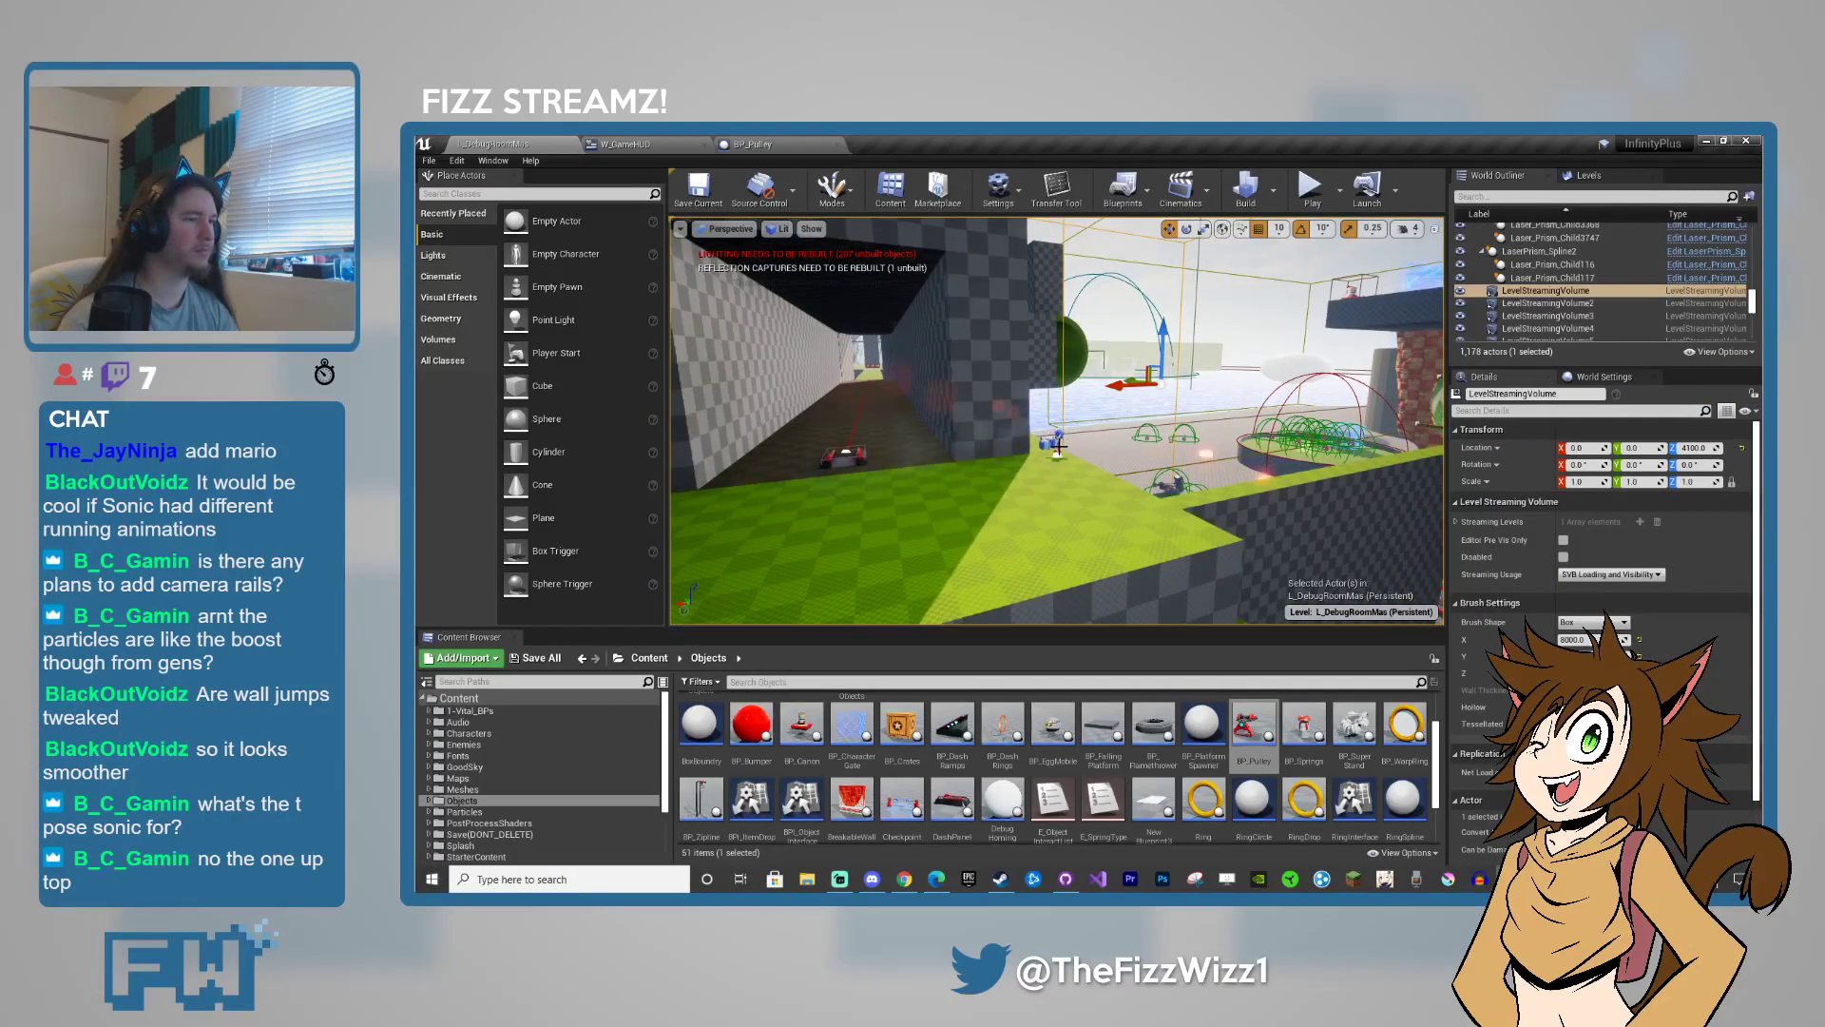
{"action": "left_click", "coordinate": [1056, 439]}
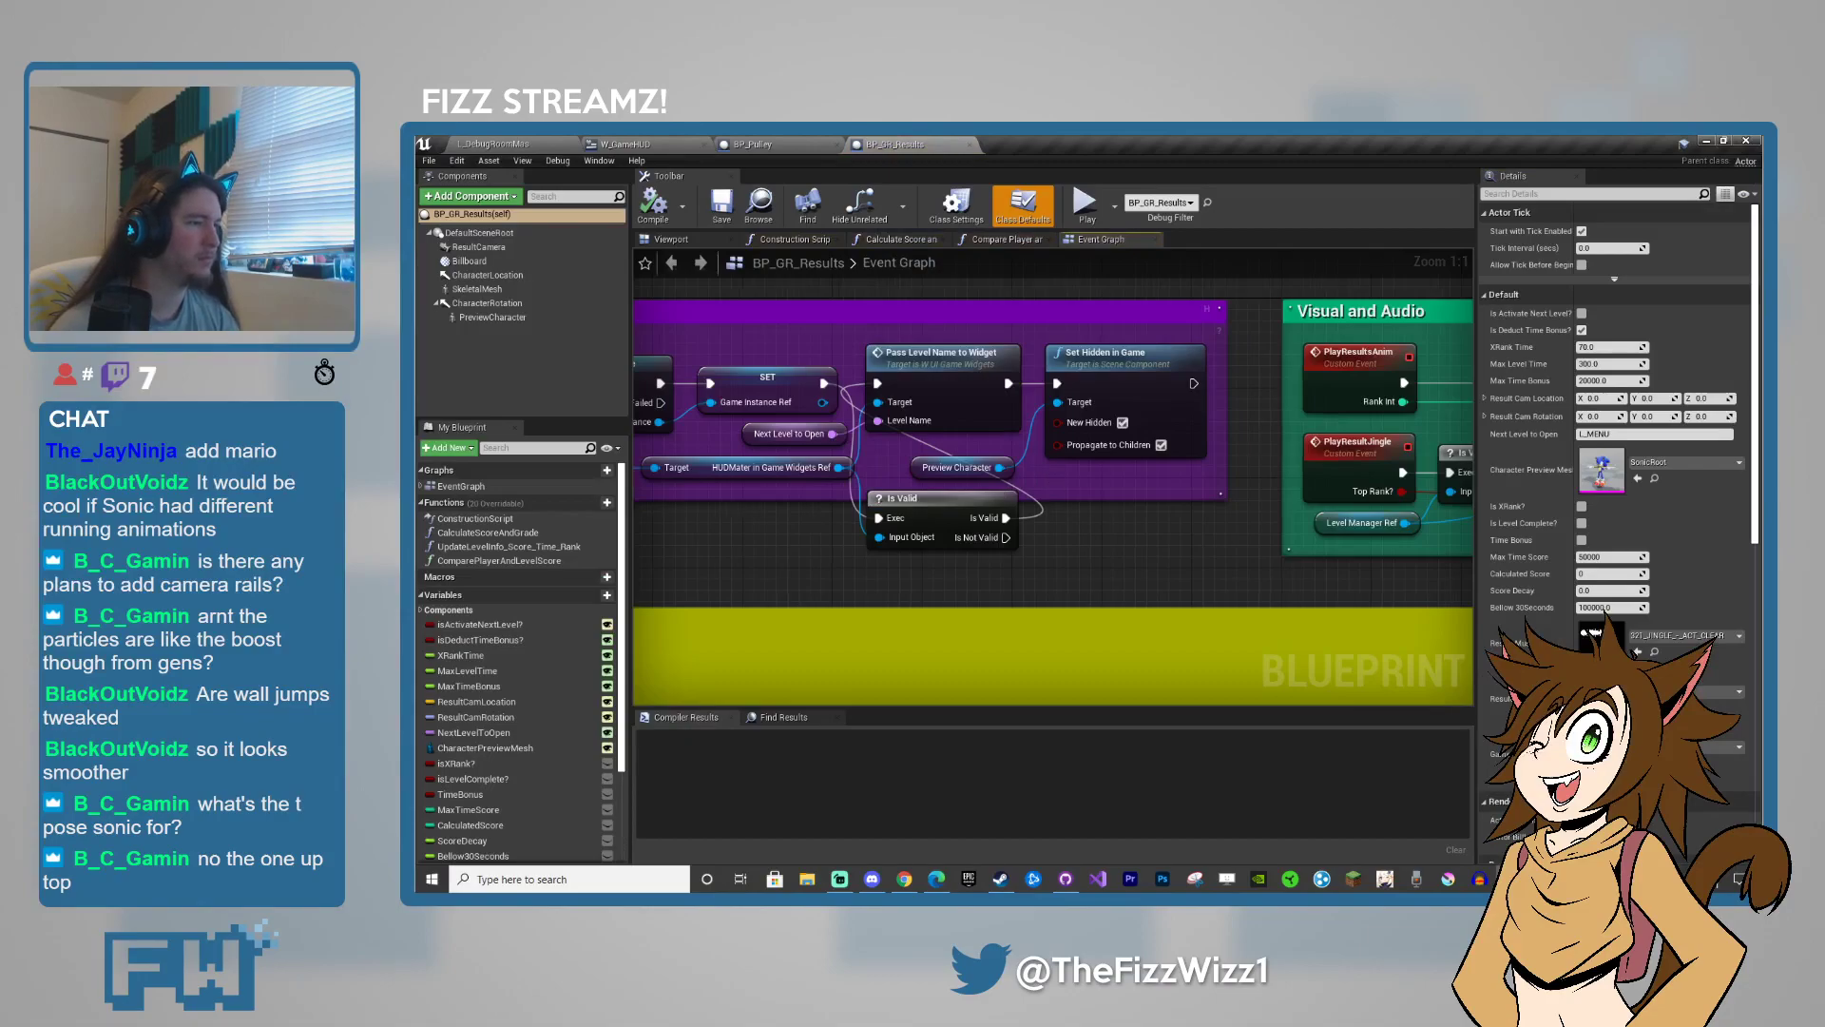
- Connect the Is Valid node's Is Not Valid output to the execution input of Set Hidden in Game
{"action": "right_click_drag", "start_coordinate": [1037, 523], "coordinate": [1243, 538]}
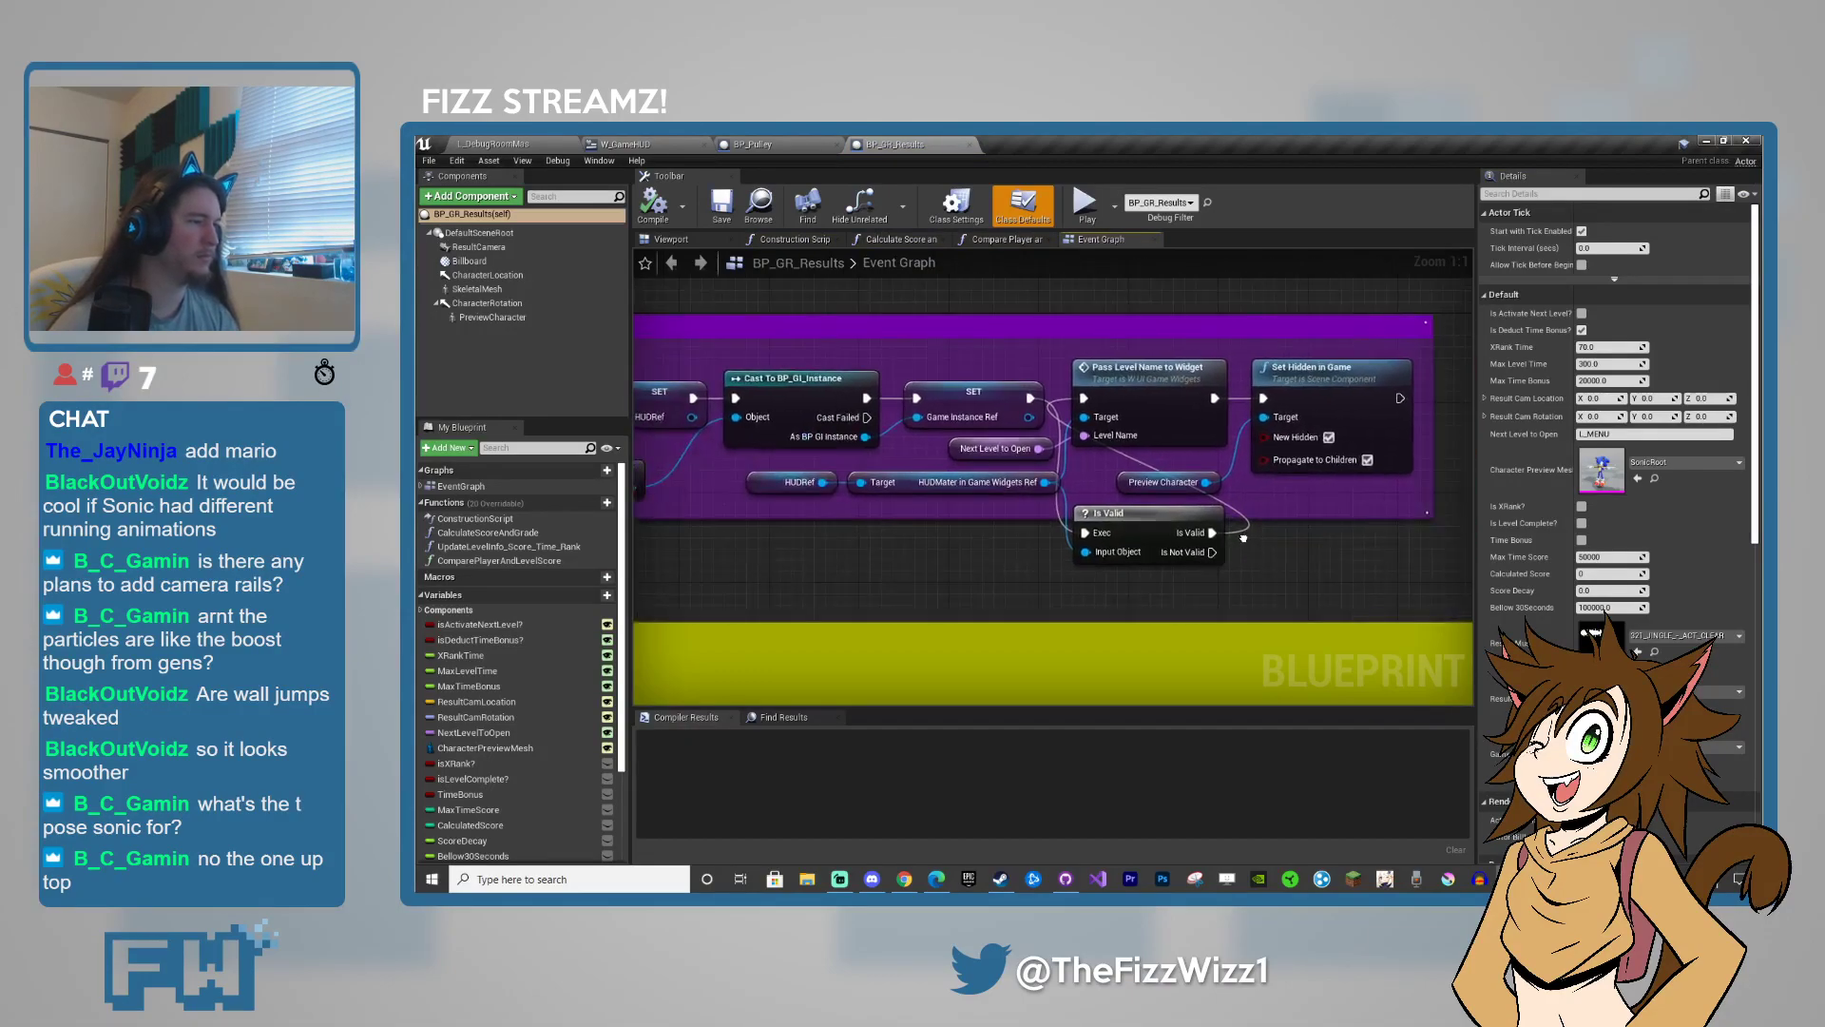
{"action": "left_click_drag", "start_coordinate": [1217, 558], "coordinate": [1231, 530]}
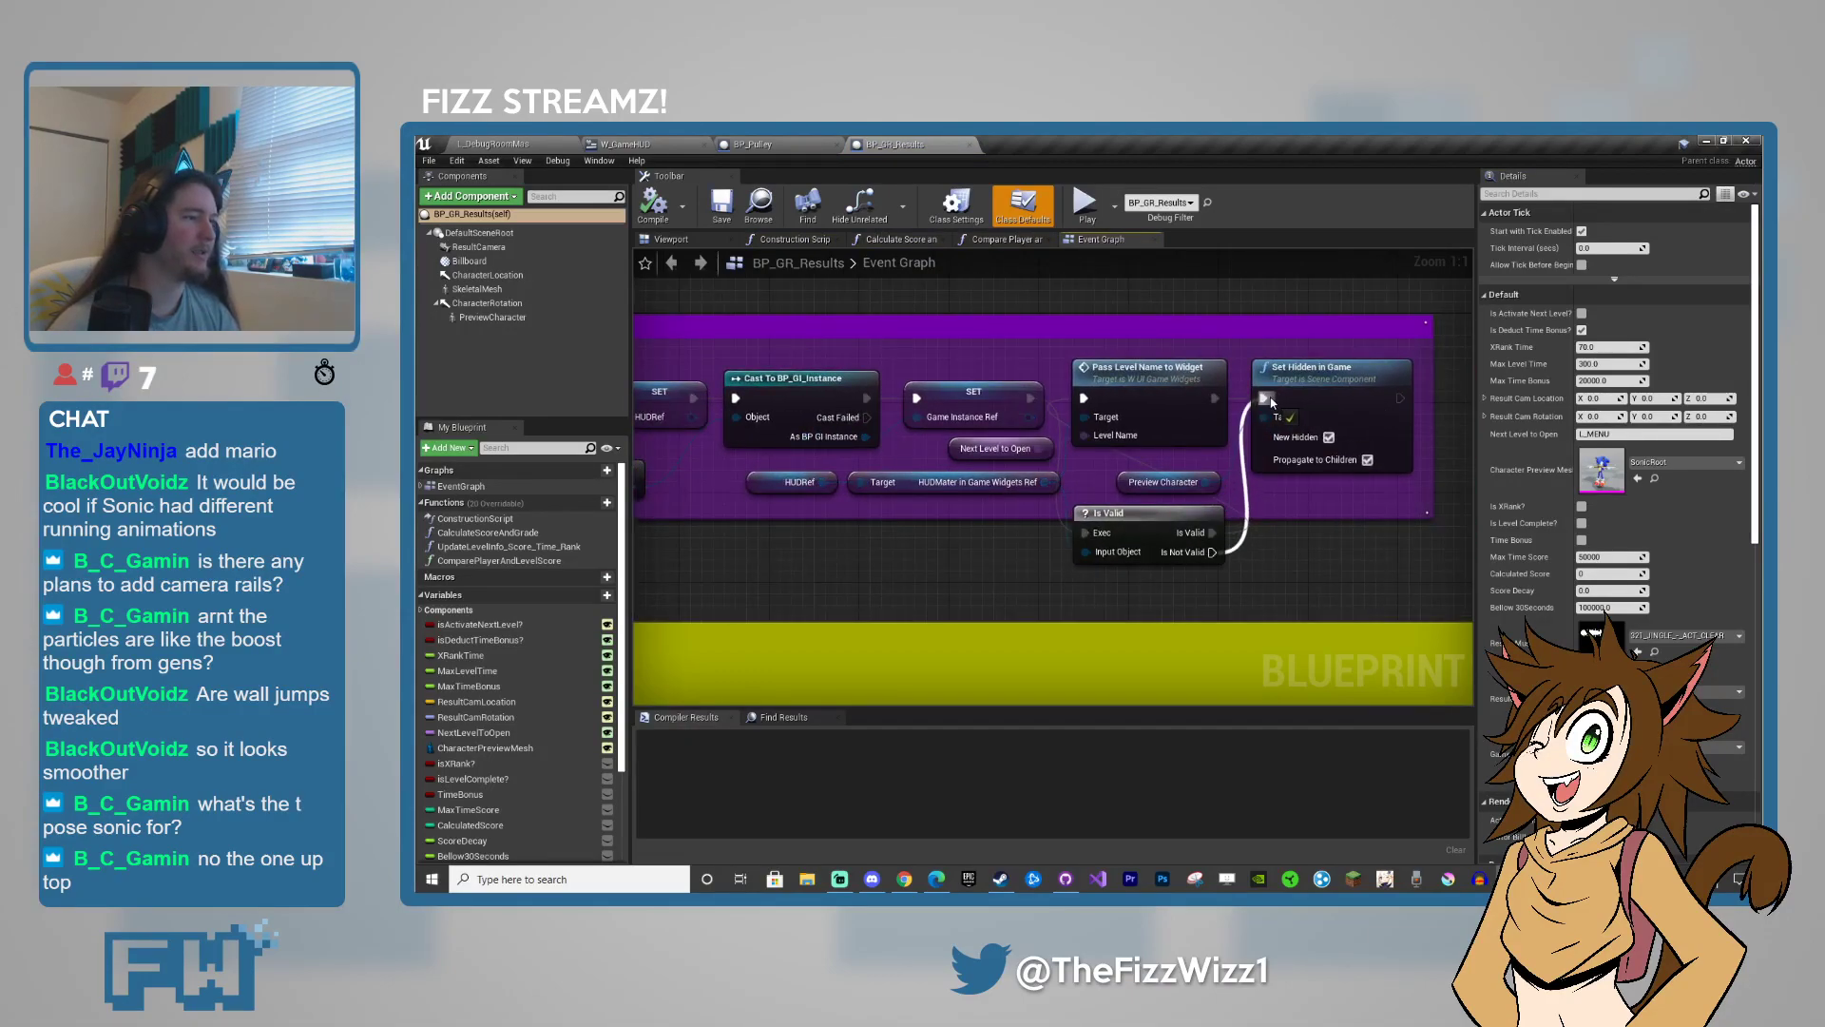
{"action": "left_click_drag", "start_coordinate": [1271, 403], "coordinate": [1267, 399]}
{"action": "right_click_drag", "start_coordinate": [813, 518], "coordinate": [716, 538]}
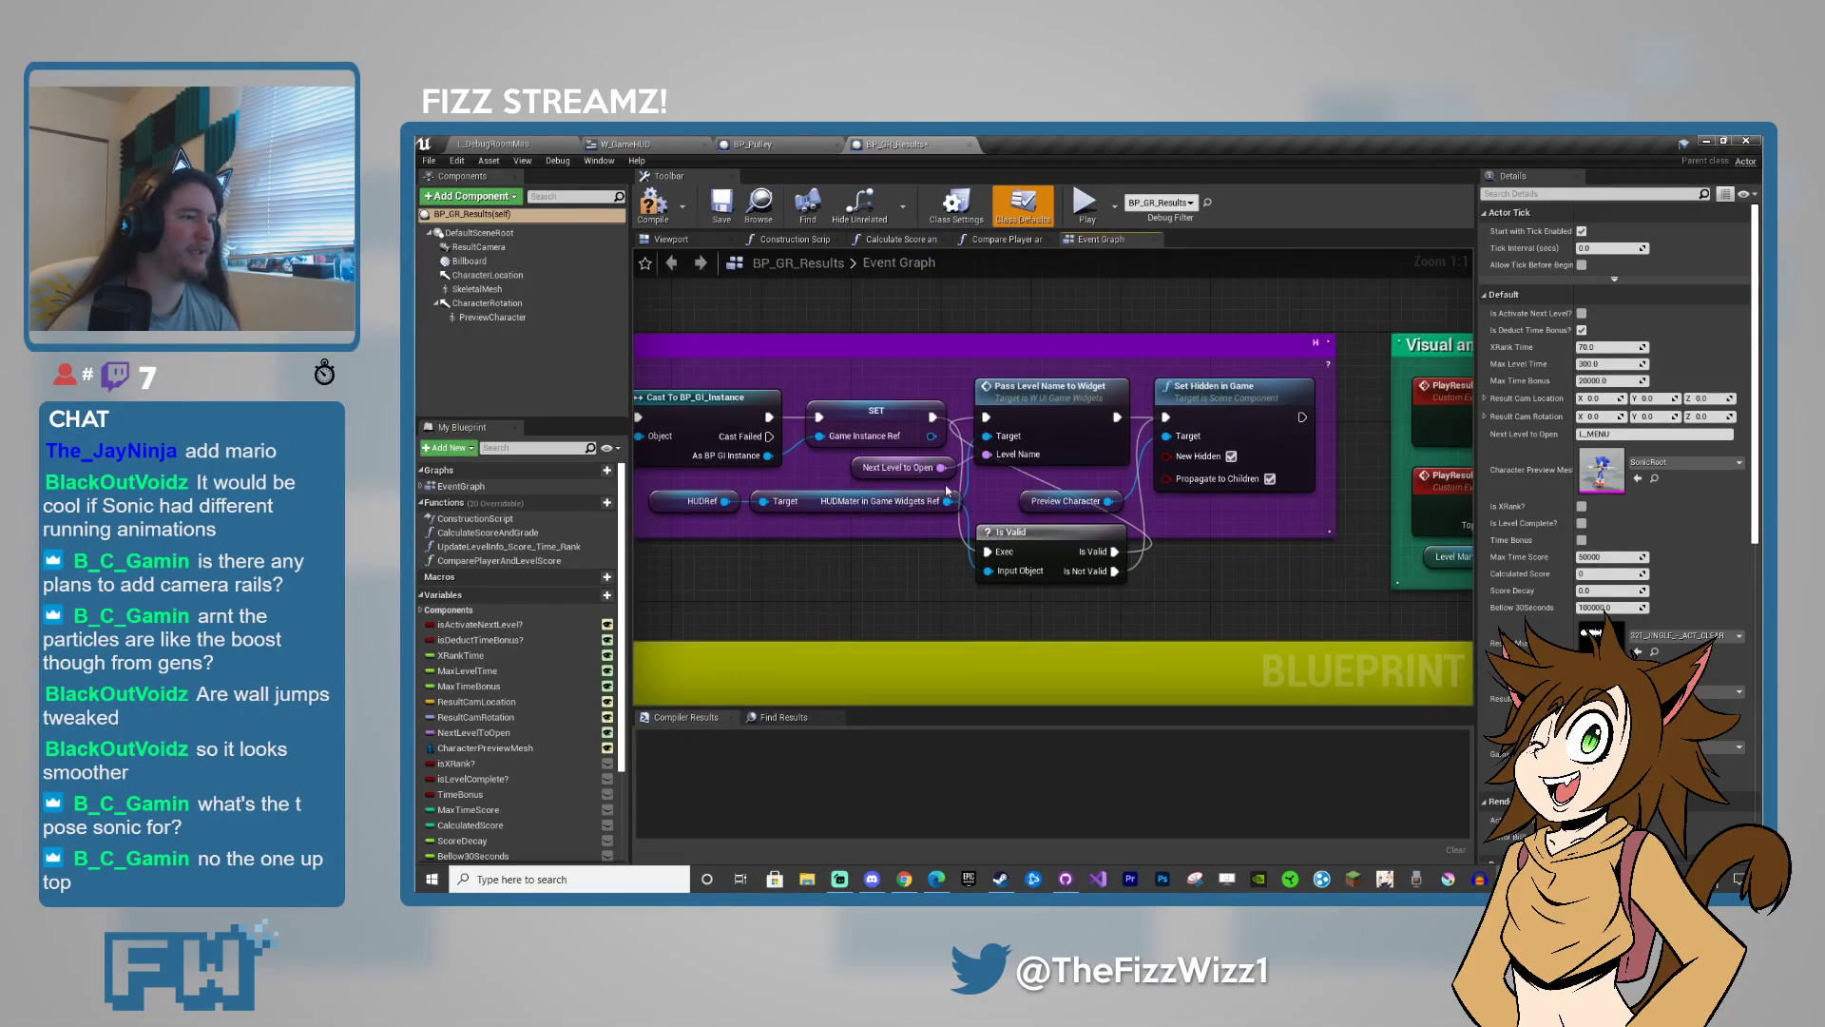
- Compile the BP_GR_Results Blueprint, playtest the L_DebugRoomMas level near the results actor to check that the preview character is hidden, and end the session
{"action": "right_click_drag", "start_coordinate": [839, 586], "coordinate": [960, 560]}
{"action": "left_click", "coordinate": [653, 206]}
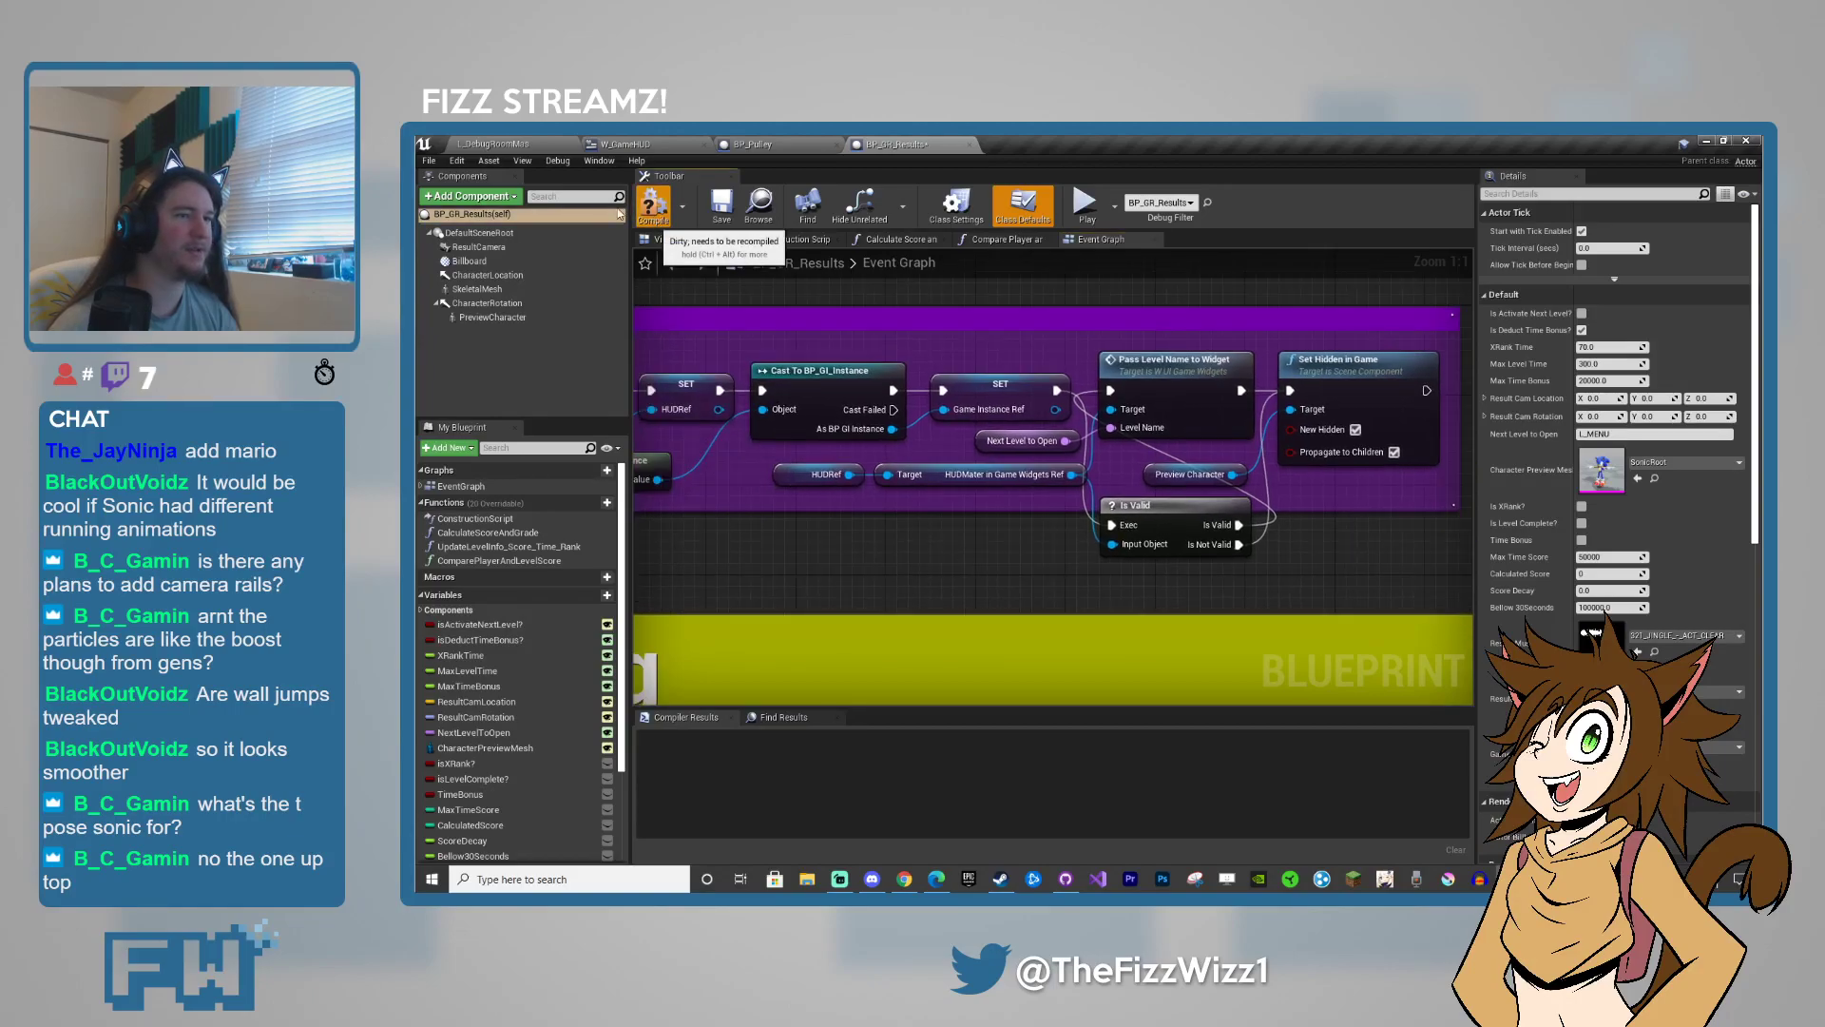
{"action": "left_click", "coordinate": [503, 145]}
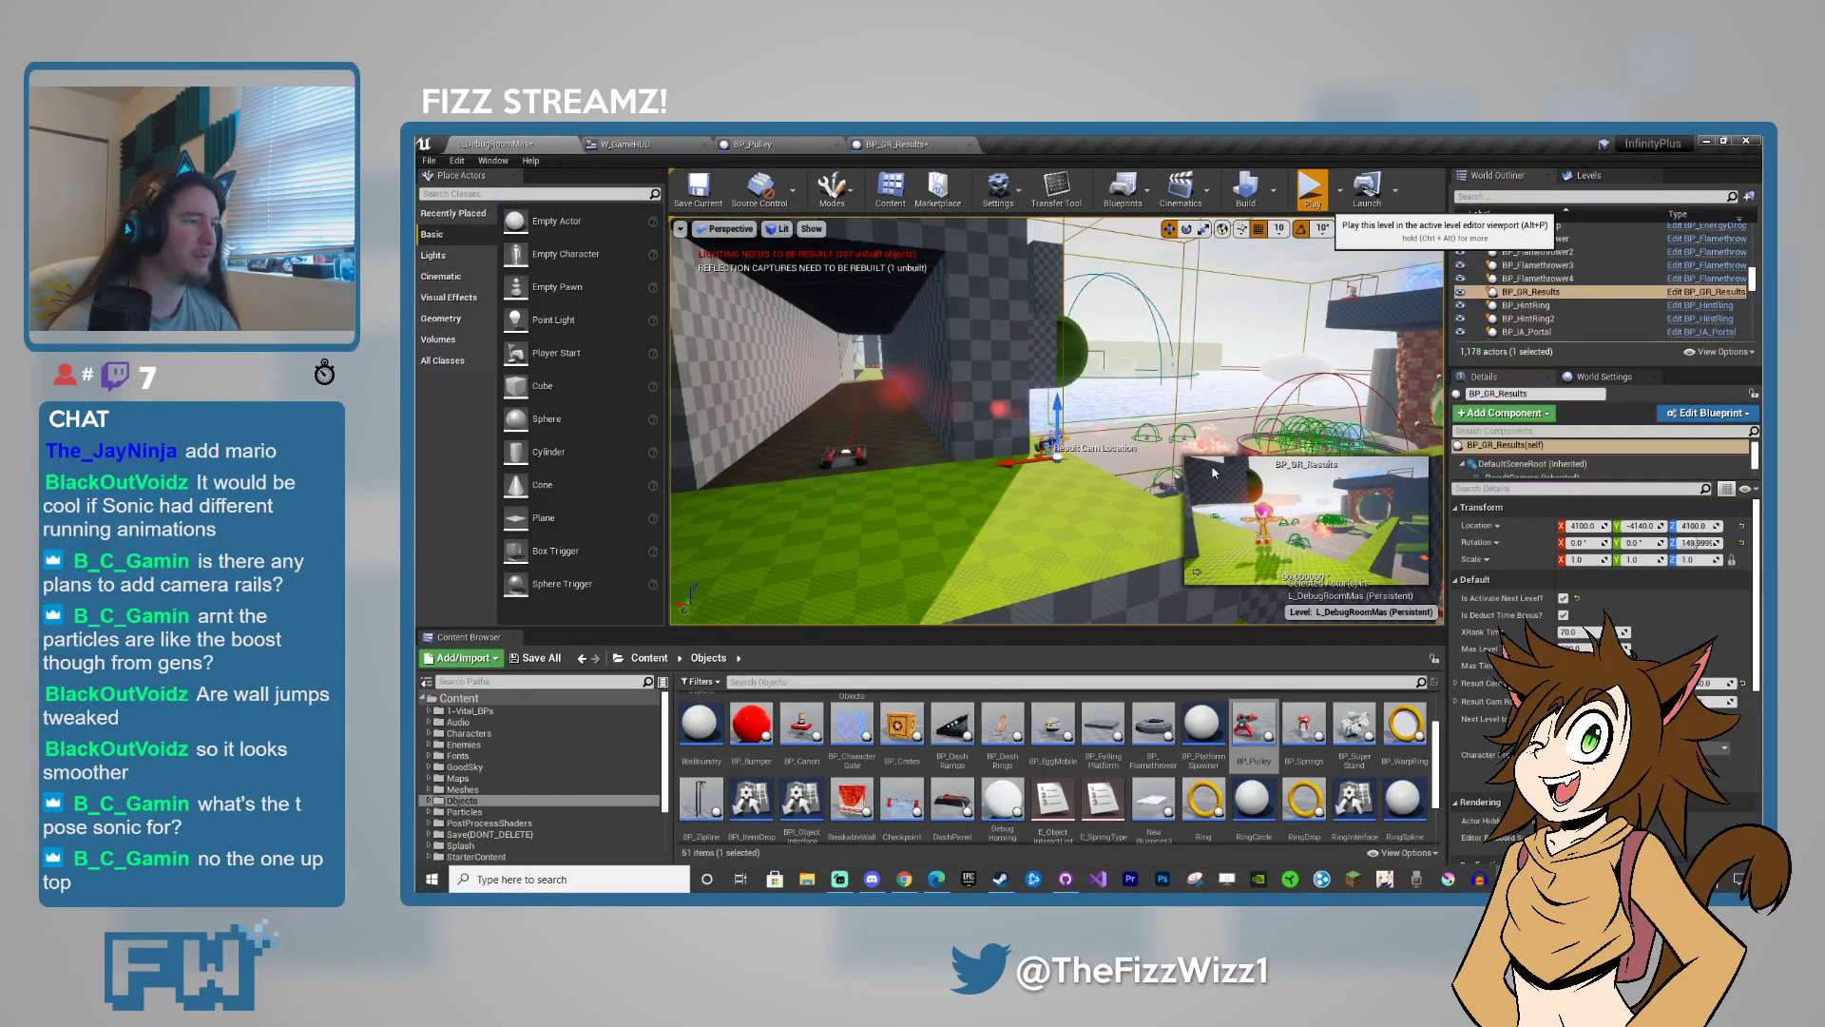
{"action": "left_click", "coordinate": [1312, 190]}
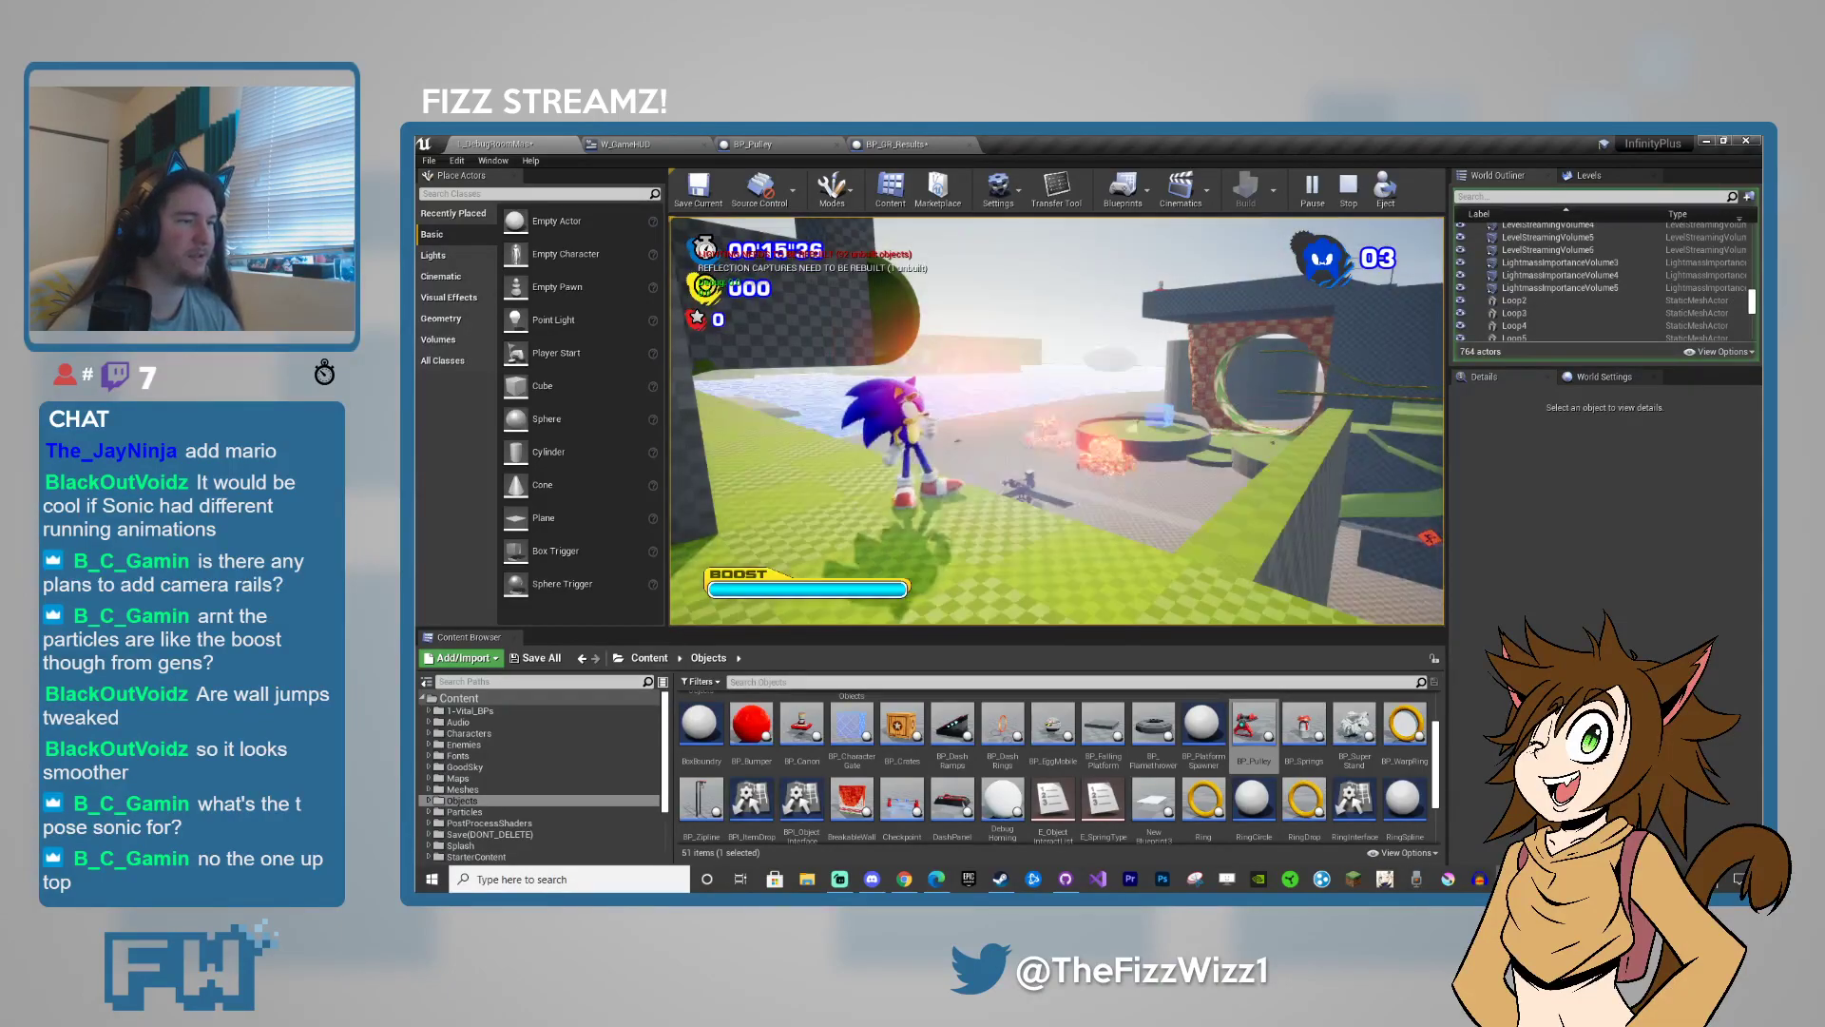
{"action": "key", "text": "Escape"}
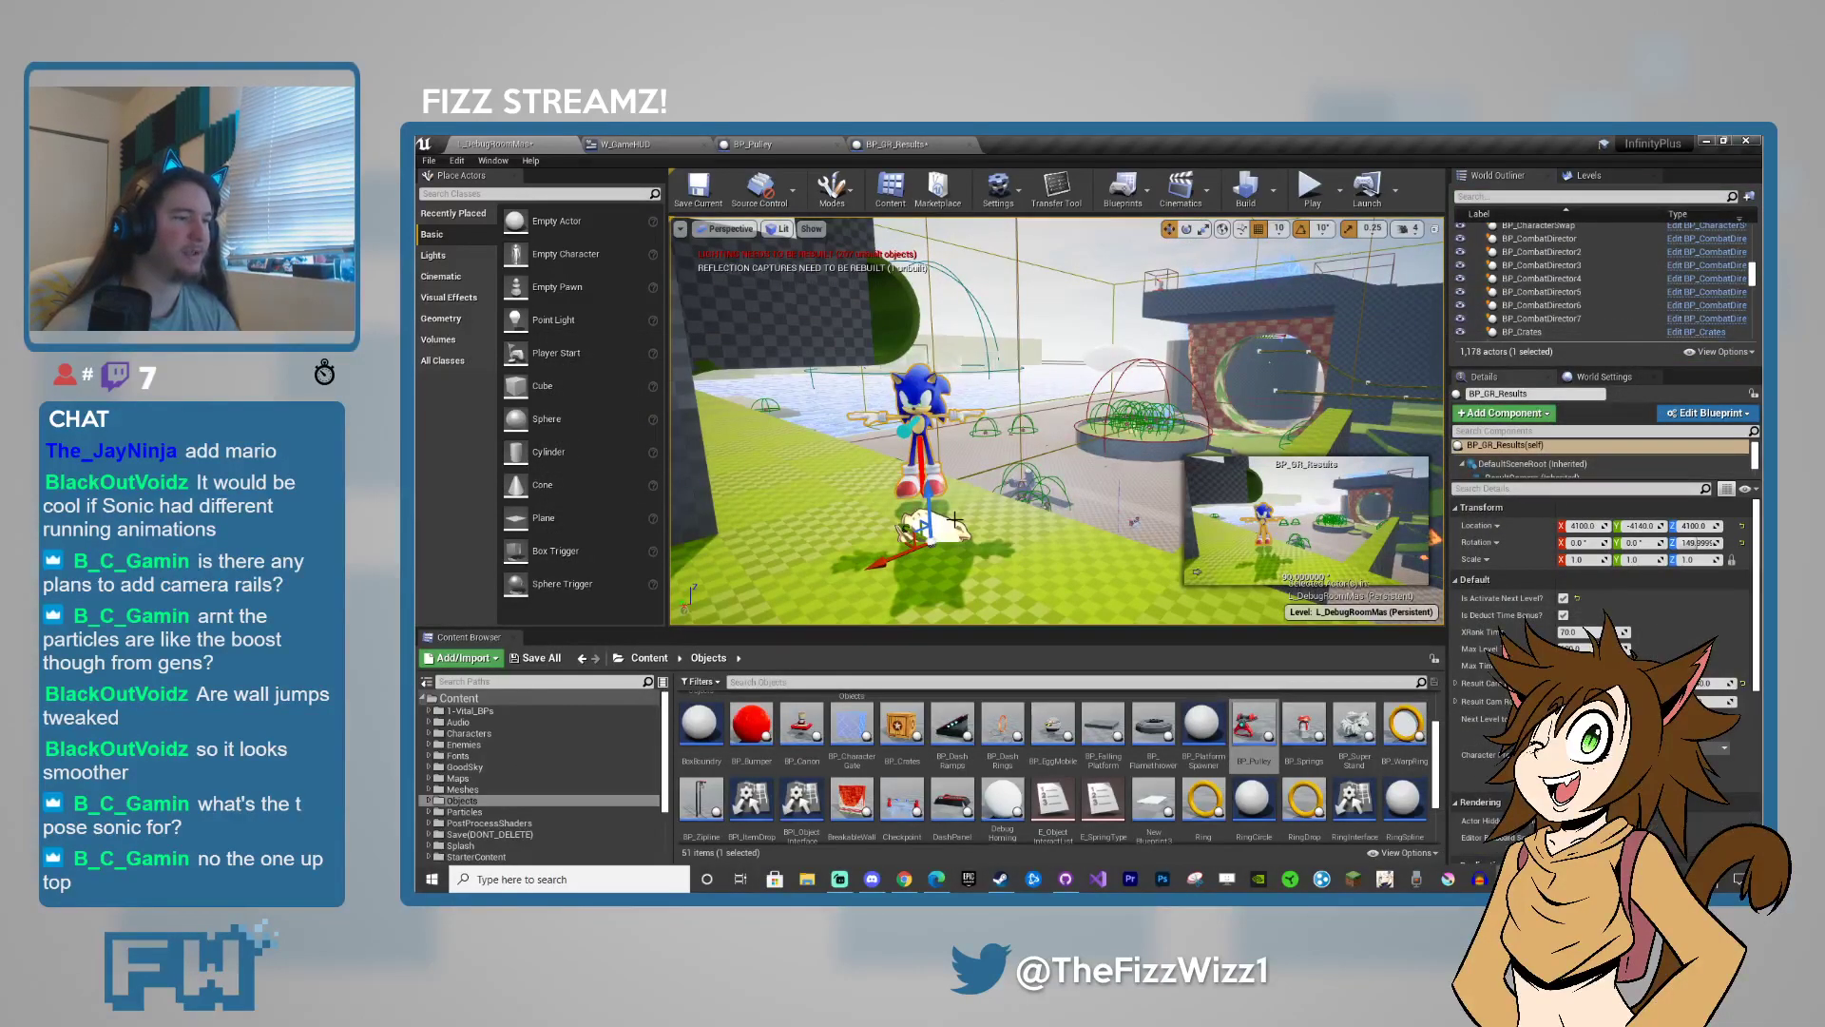
- Try moving the ResultCamera component of the placed BP_GR_Results actor along its X axis, and reselect the whole actor
{"action": "scroll", "coordinate": [1057, 421], "scroll_direction": "down", "scroll_amount": 5}
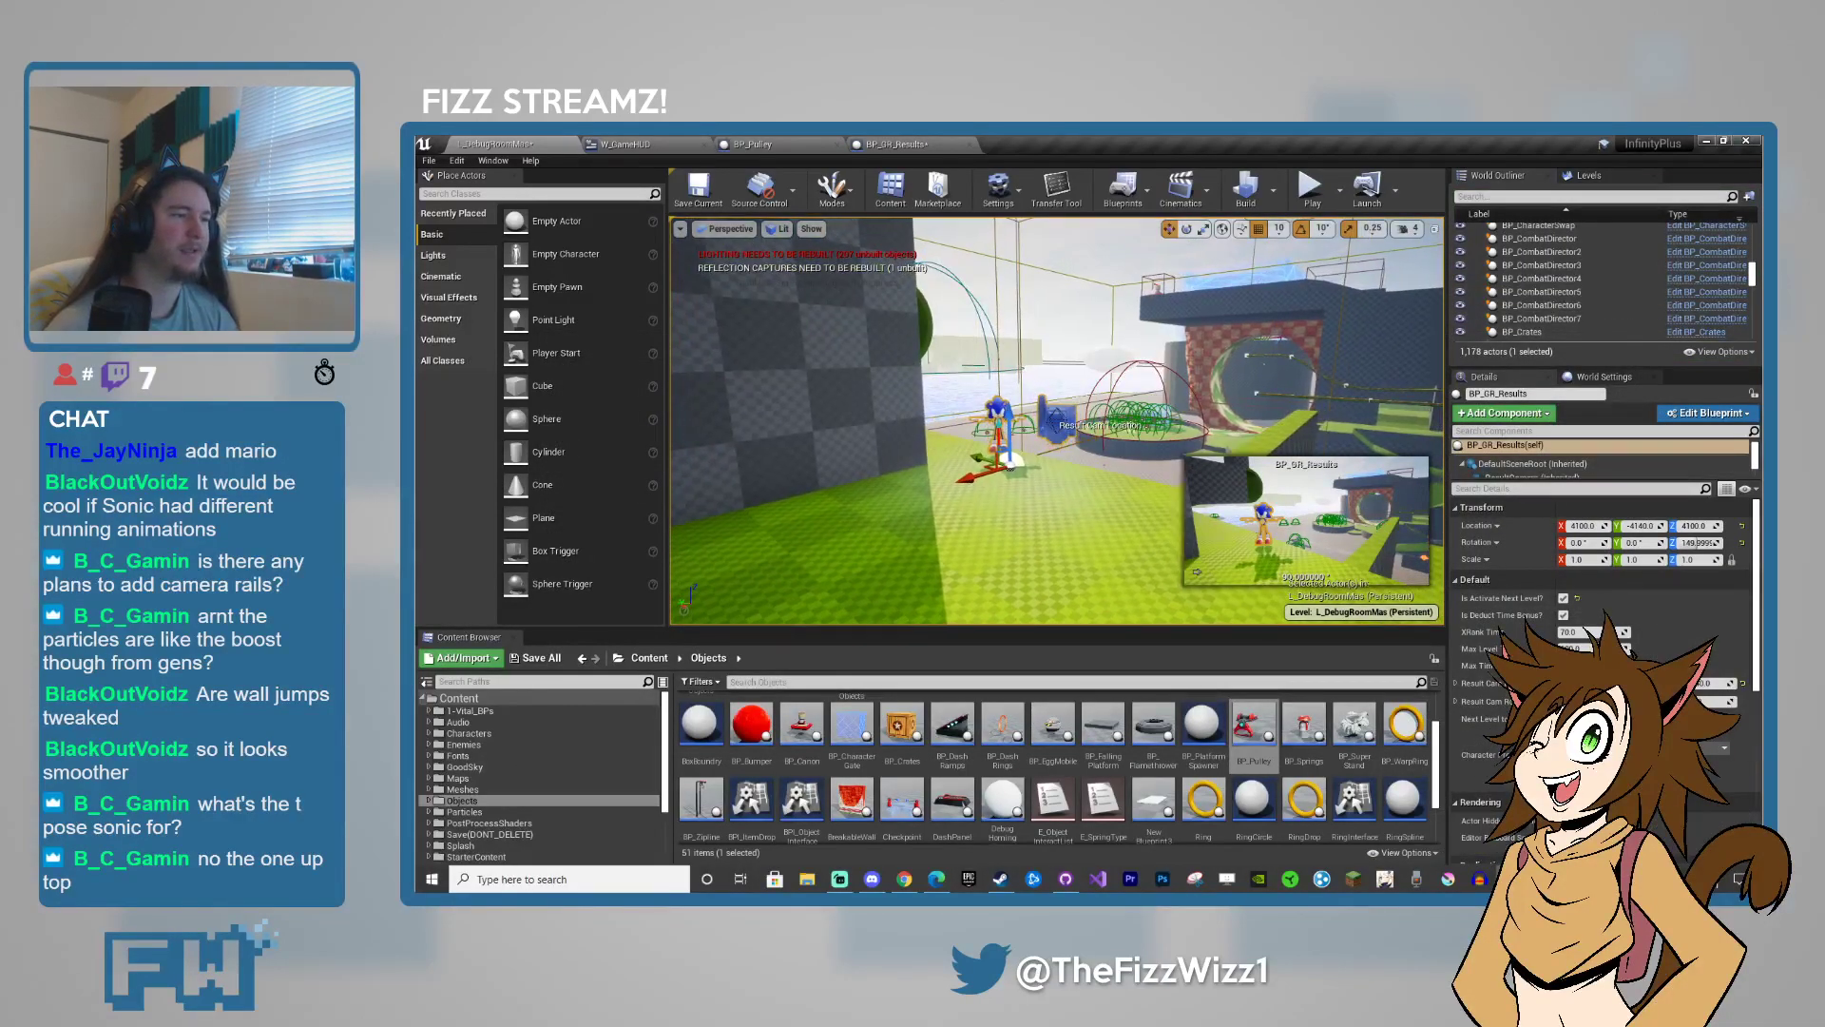
{"action": "left_click_drag", "start_coordinate": [1558, 480], "coordinate": [1558, 499]}
{"action": "left_click", "coordinate": [1549, 478]}
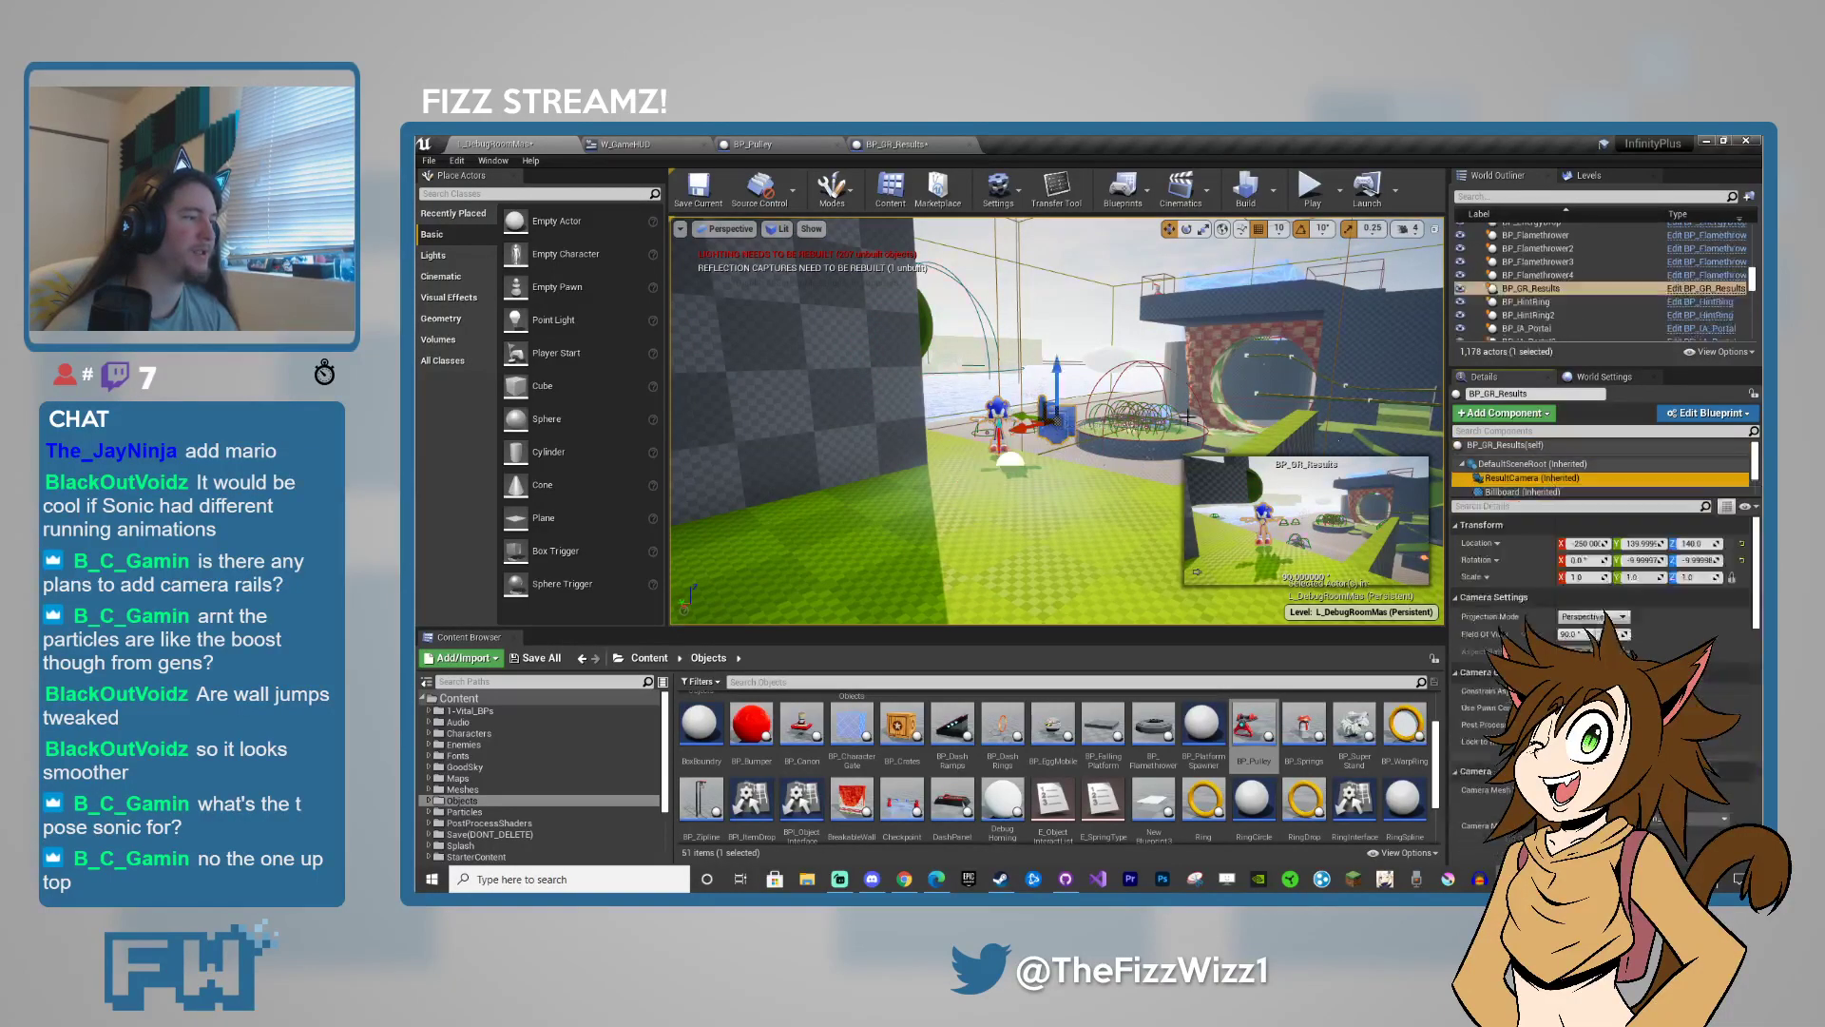
{"action": "right_click_drag", "start_coordinate": [1183, 413], "coordinate": [1176, 561]}
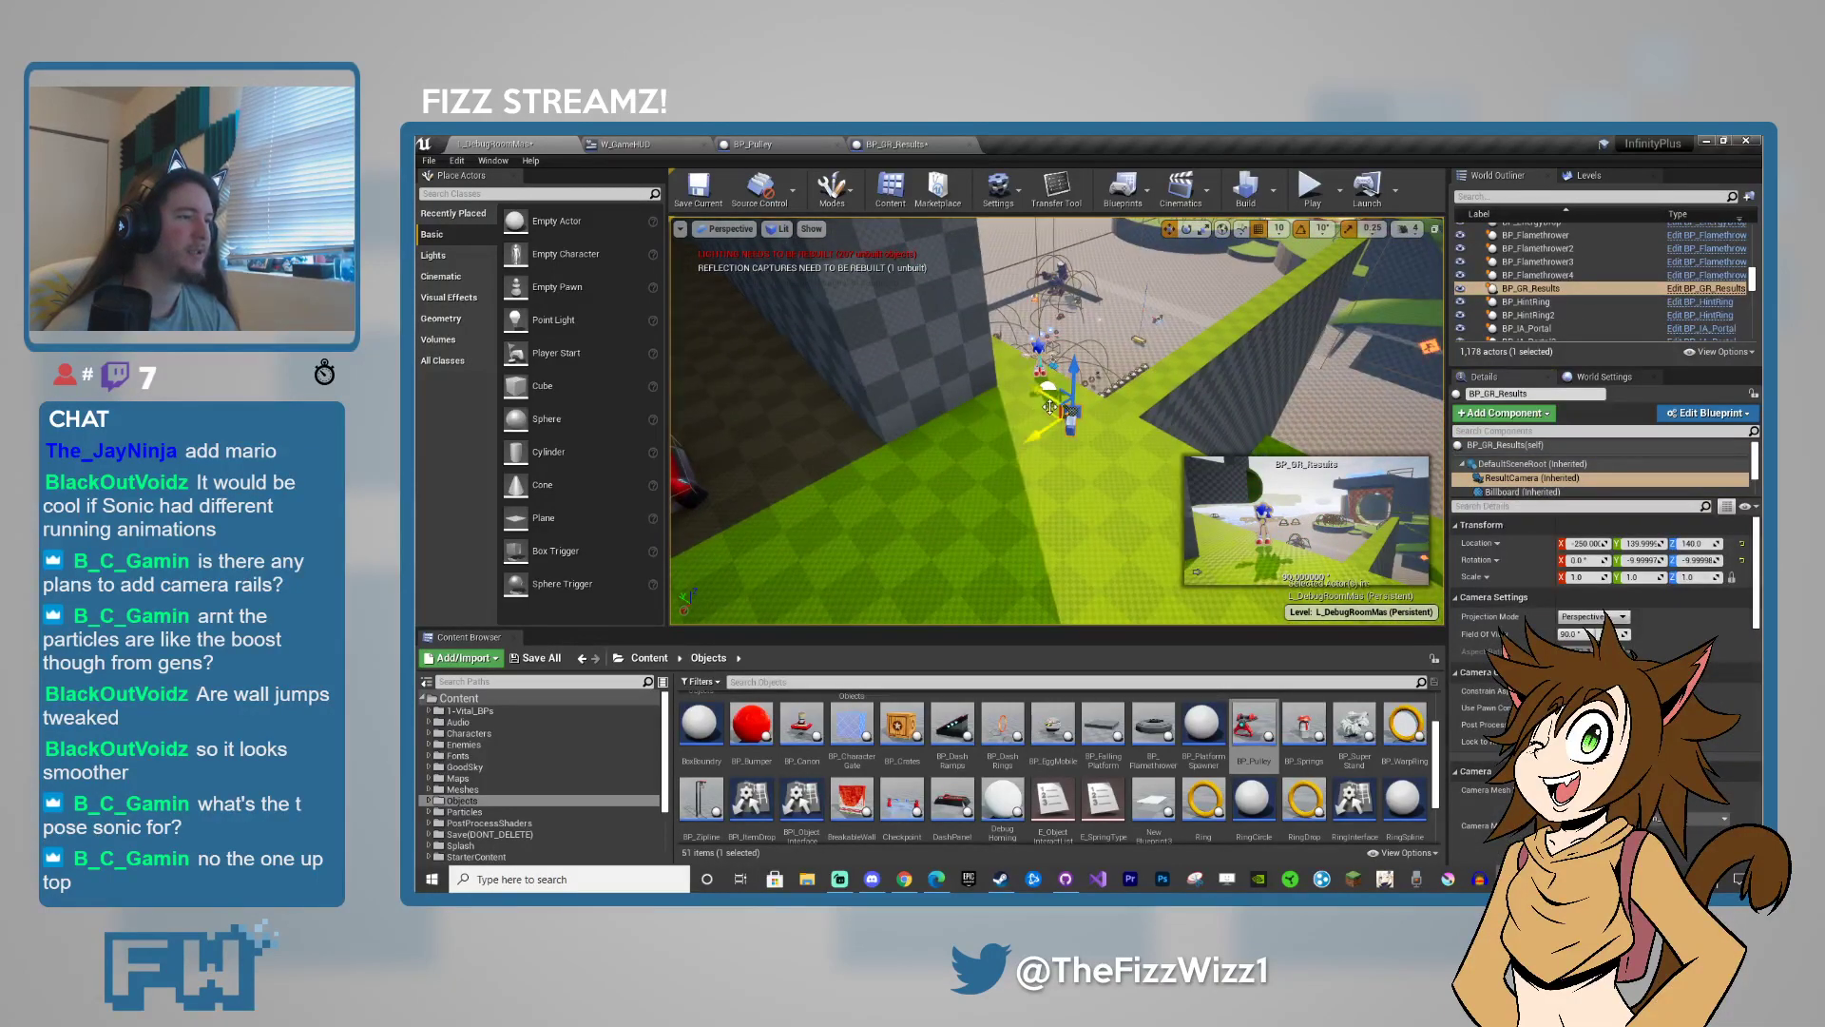
{"action": "mouse_move", "coordinate": [1049, 407]}
{"action": "left_mouse_down"}
{"action": "mouse_move", "coordinate": [981, 423]}
{"action": "mouse_move", "coordinate": [1078, 395]}
{"action": "mouse_move", "coordinate": [1036, 408]}
{"action": "mouse_move", "coordinate": [1052, 399]}
{"action": "left_mouse_up"}
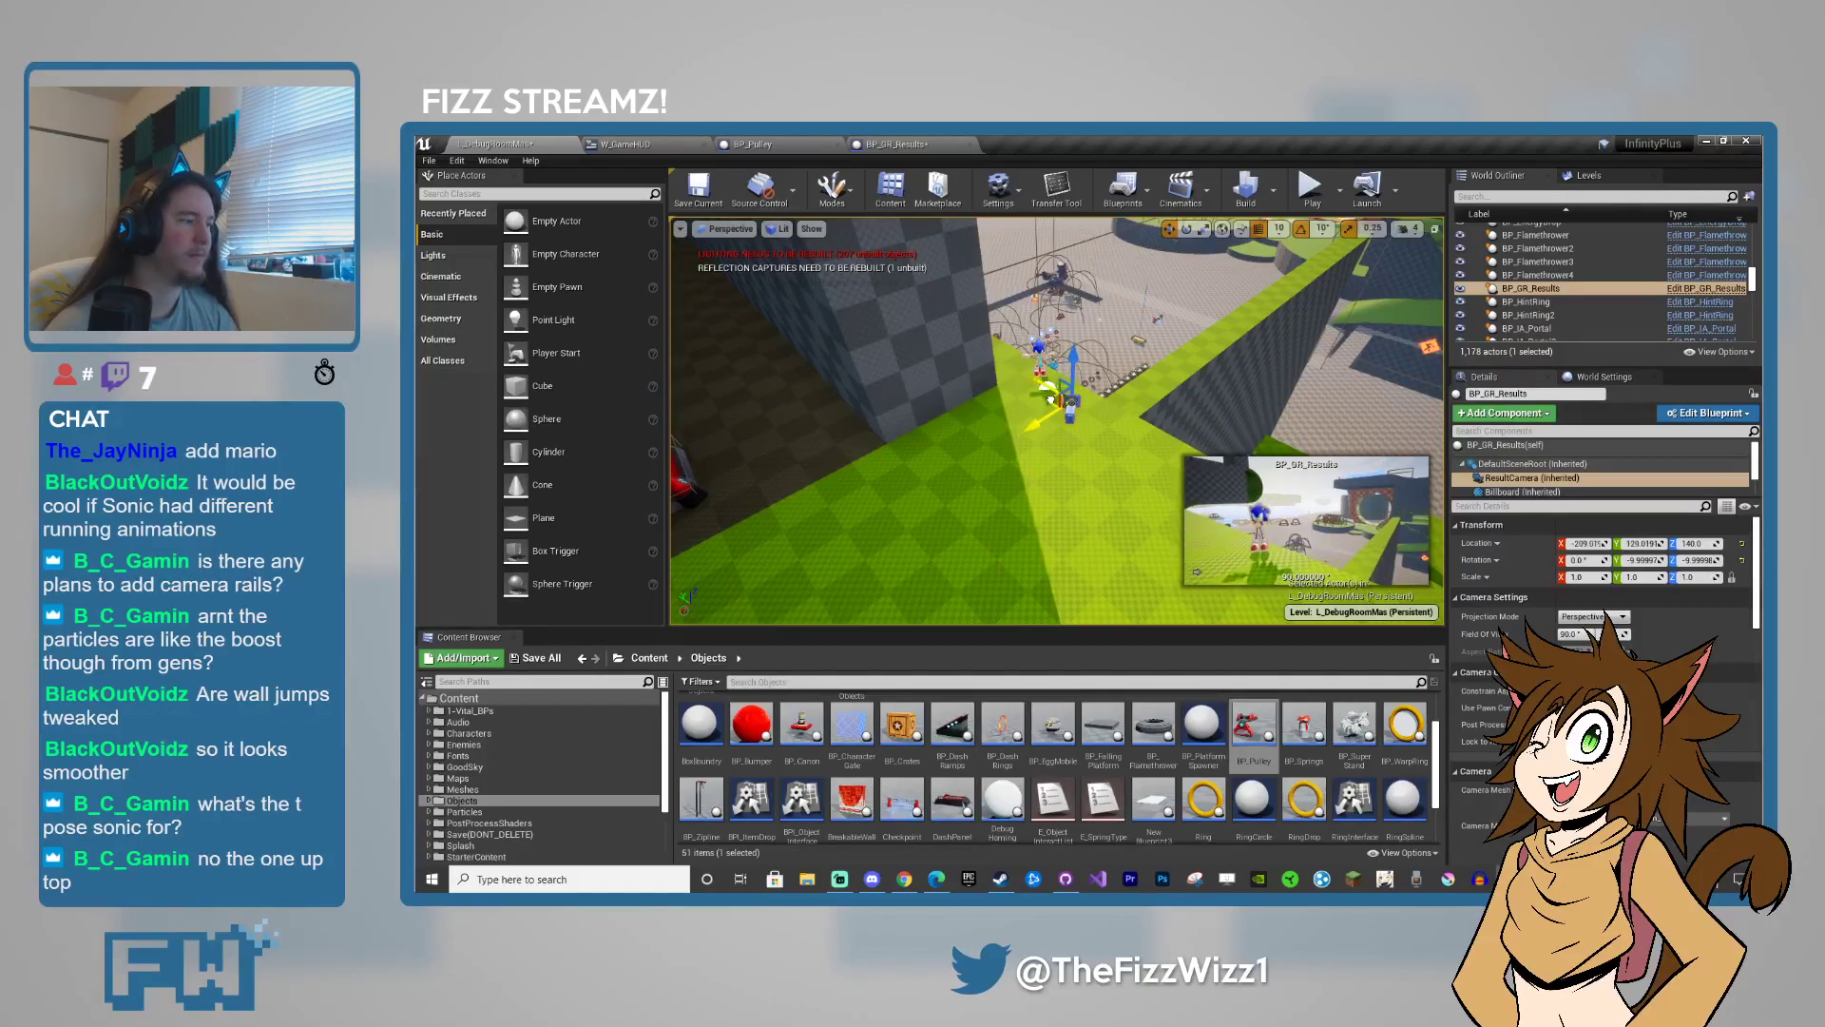
{"action": "right_click_drag", "start_coordinate": [1049, 396], "coordinate": [1061, 326]}
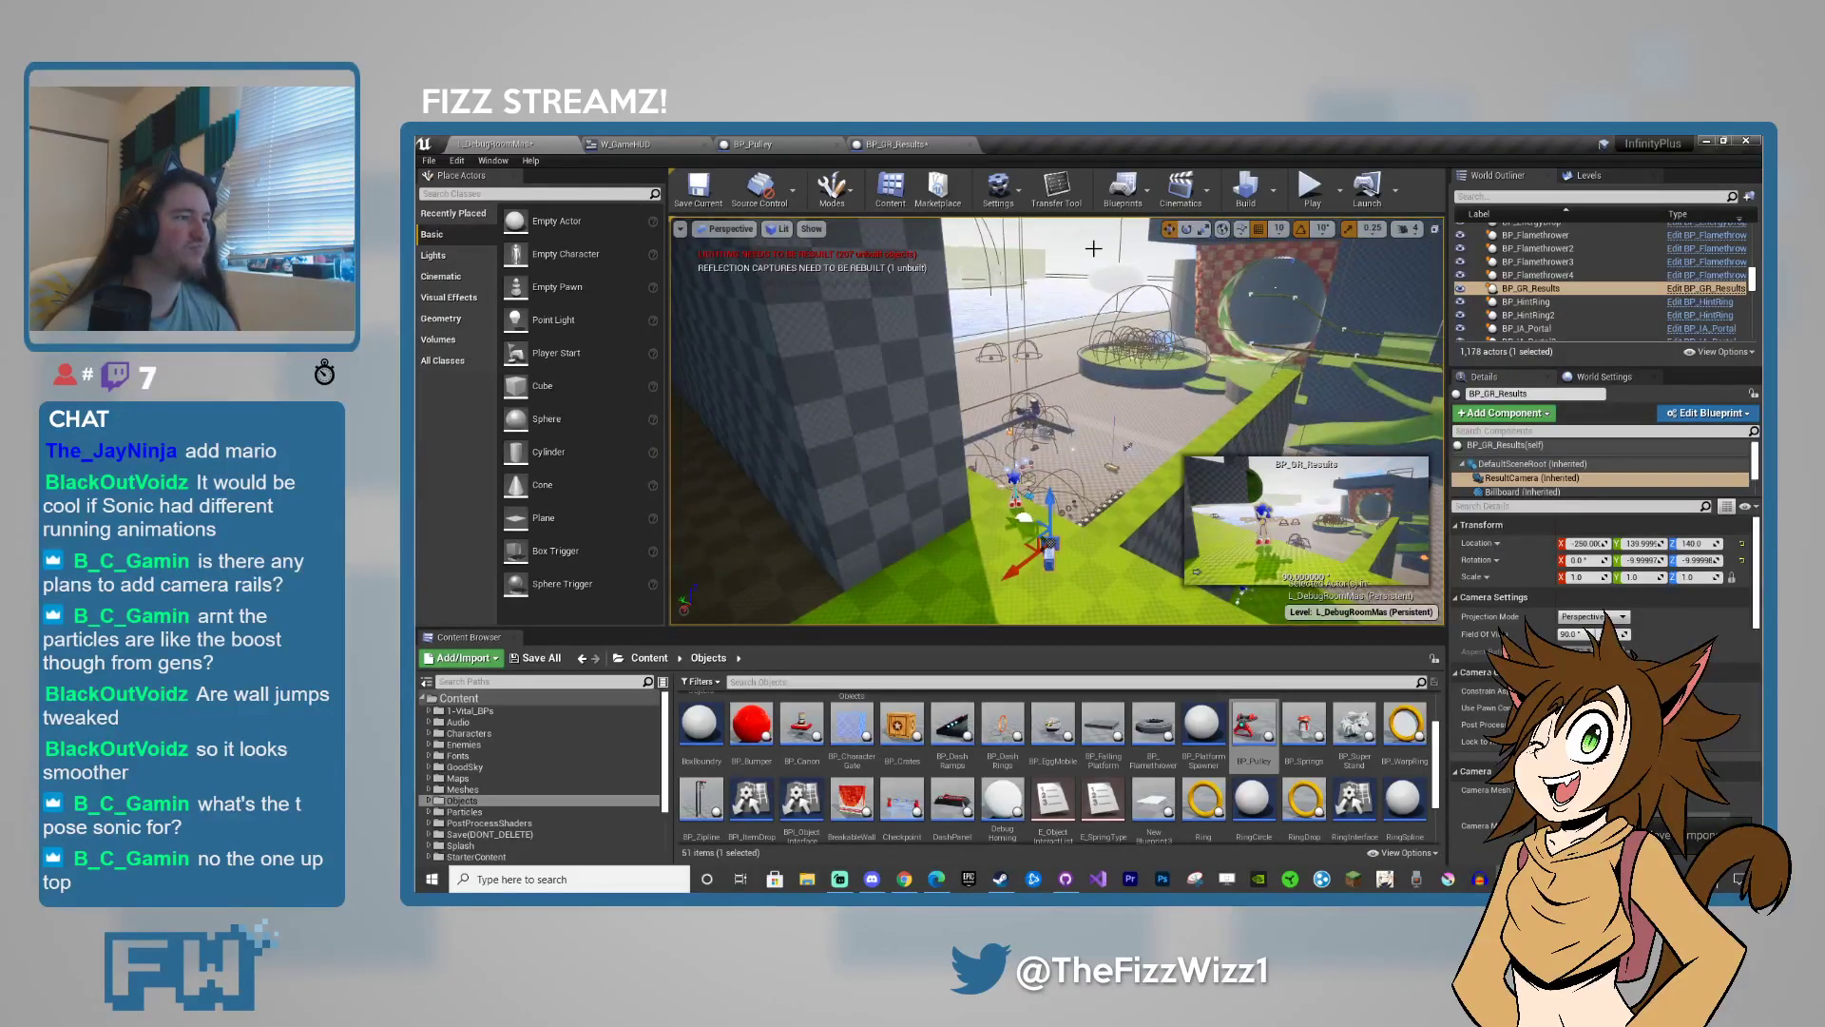
{"action": "left_click", "coordinate": [1016, 551]}
{"action": "left_click", "coordinate": [1049, 549]}
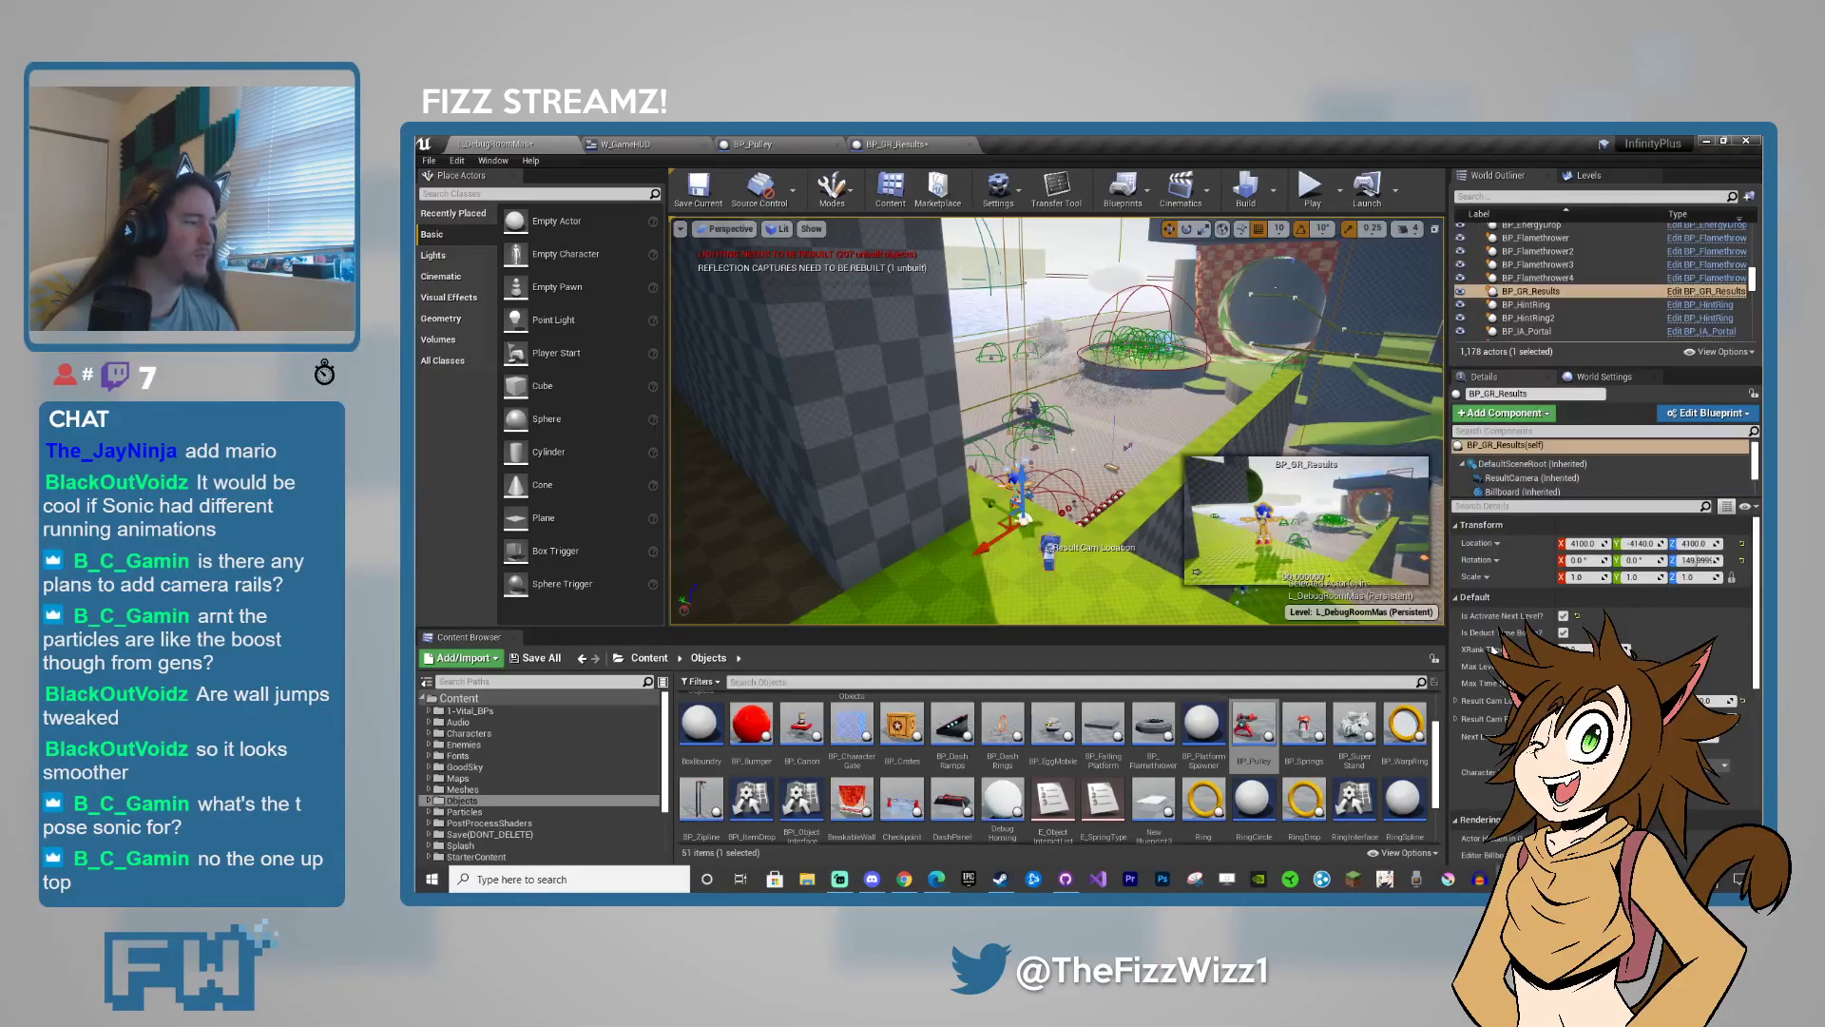
- Assign the Infinity_Big_Walk mesh from Characters/TeamRose/Big/NewMesh as the BP_GR_Results actor's Character Preview Mesh
{"action": "left_click", "coordinate": [480, 734]}
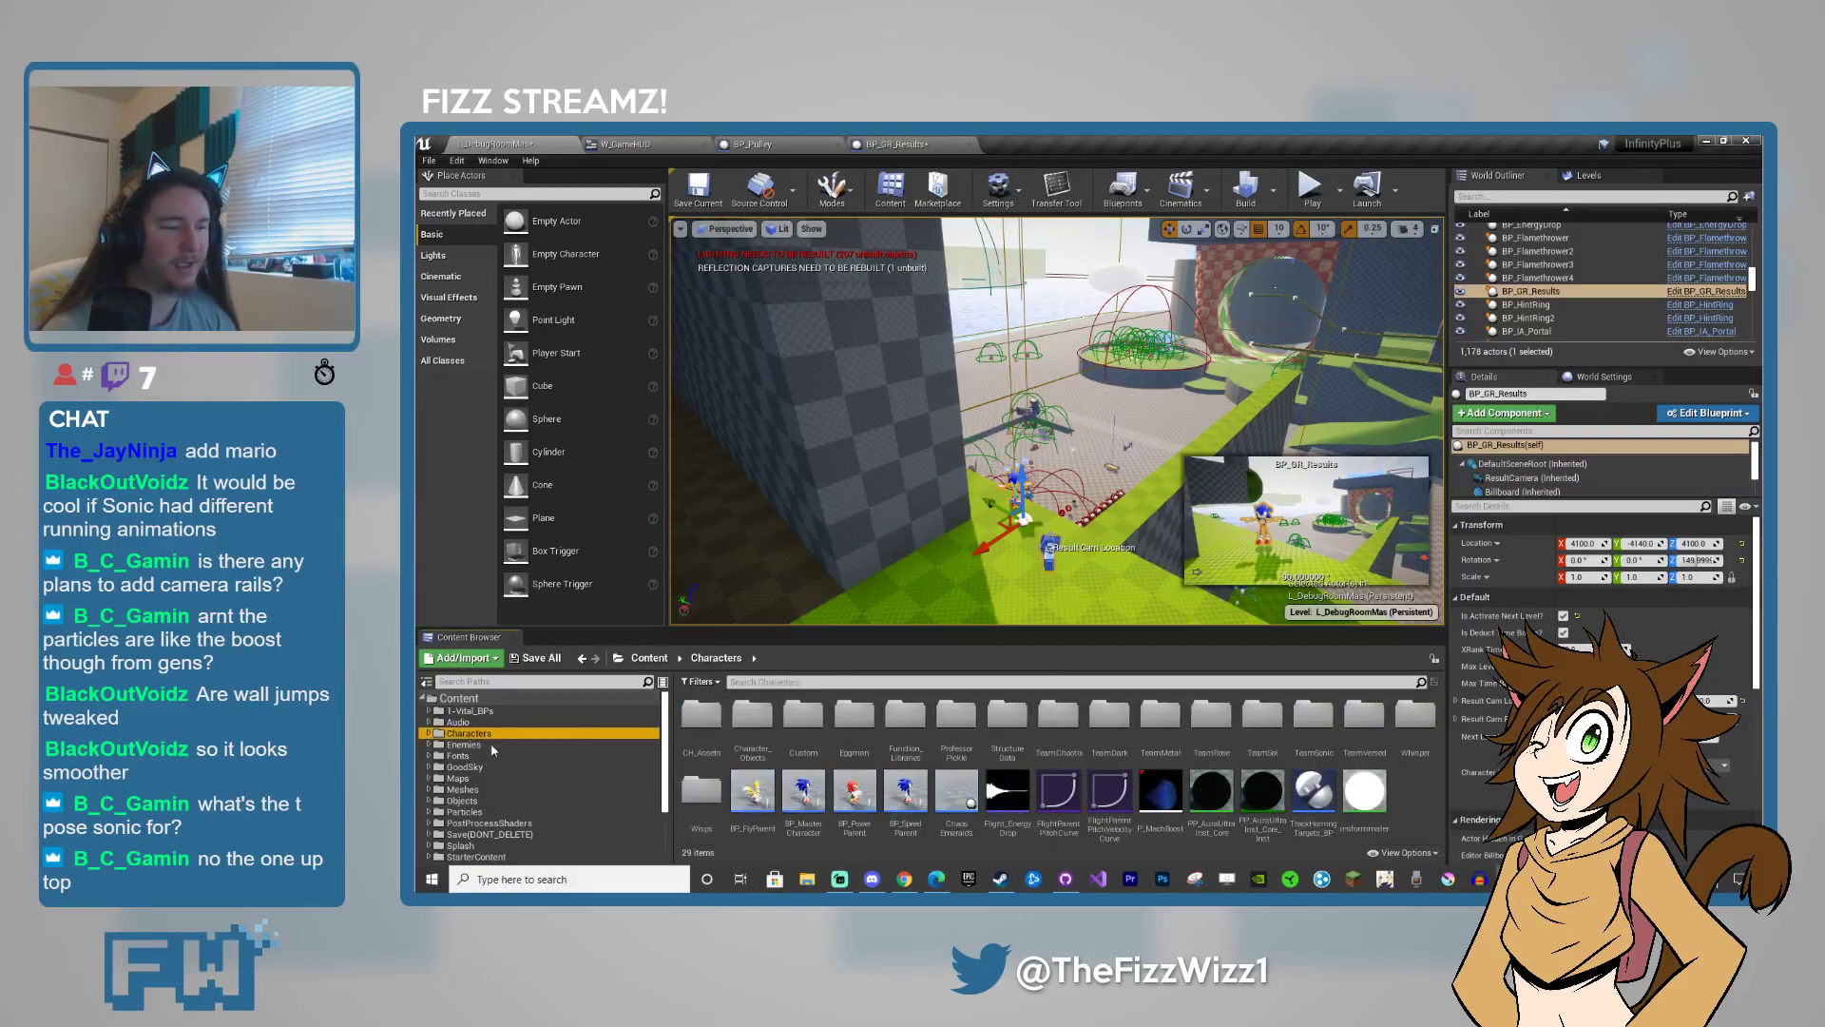
{"action": "double_click", "coordinate": [1211, 717]}
{"action": "double_click", "coordinate": [751, 715]}
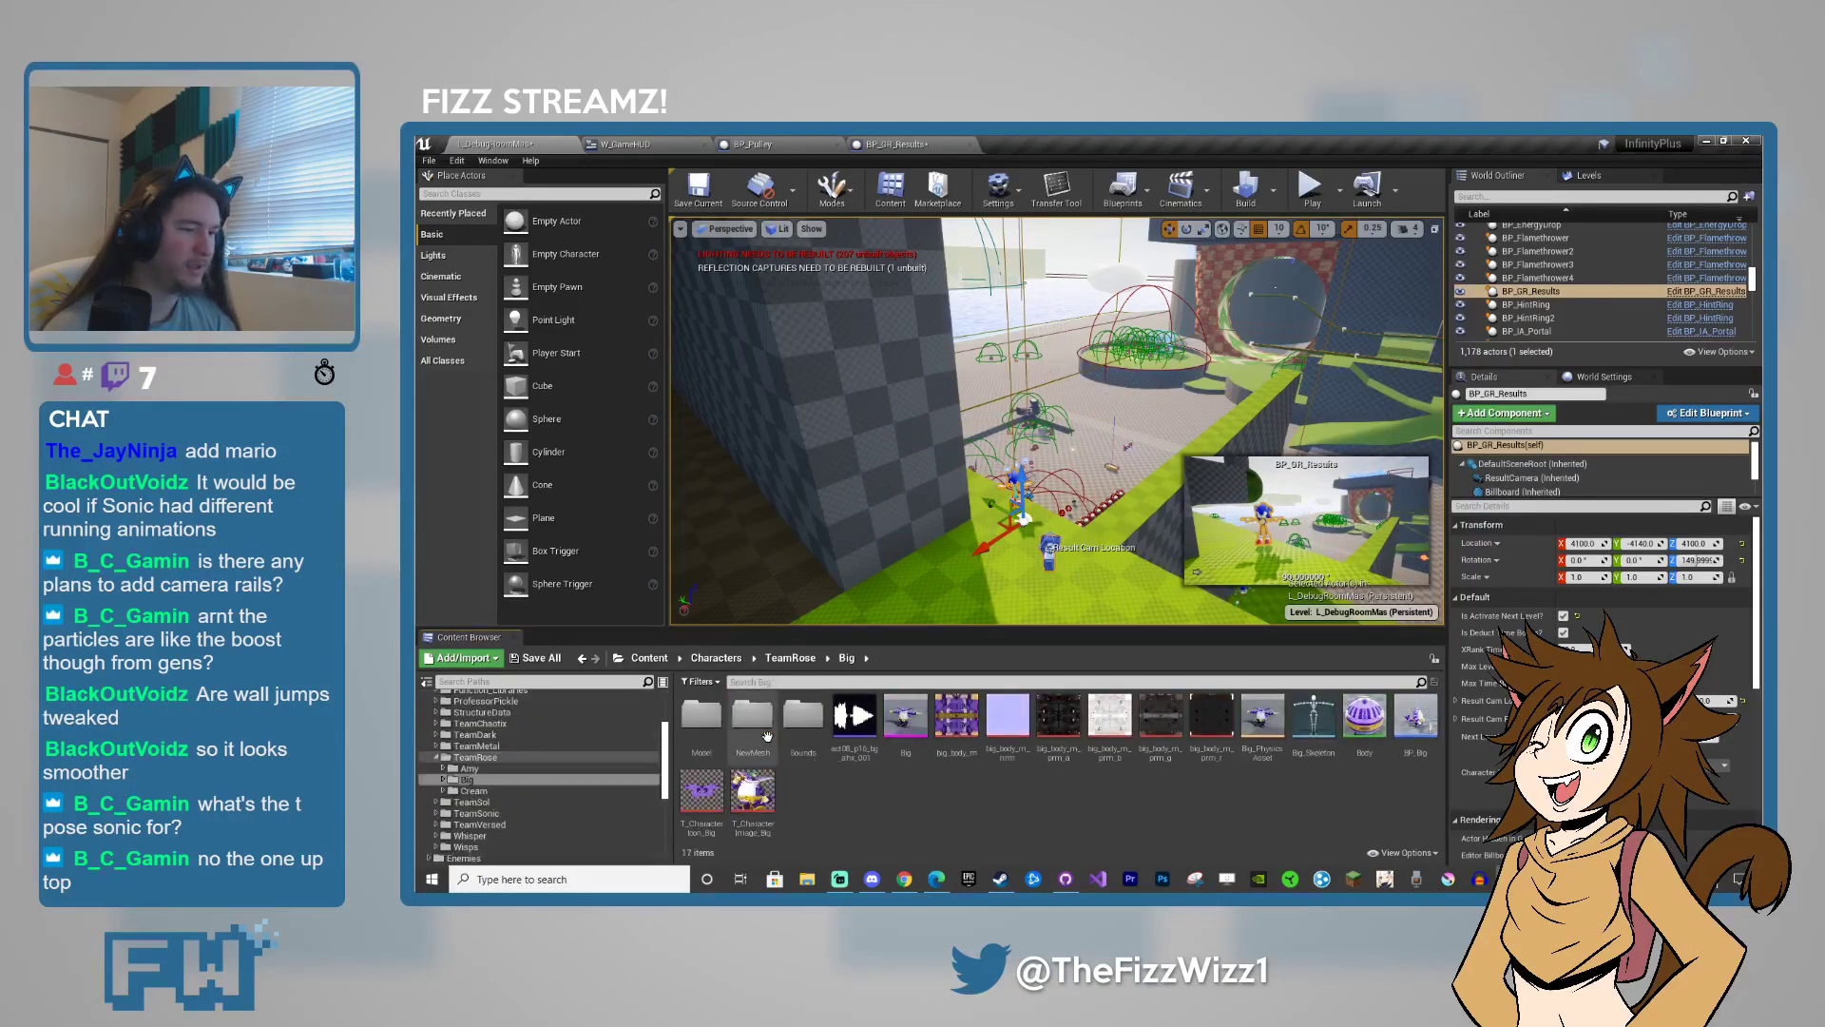
{"action": "left_click", "coordinate": [905, 720]}
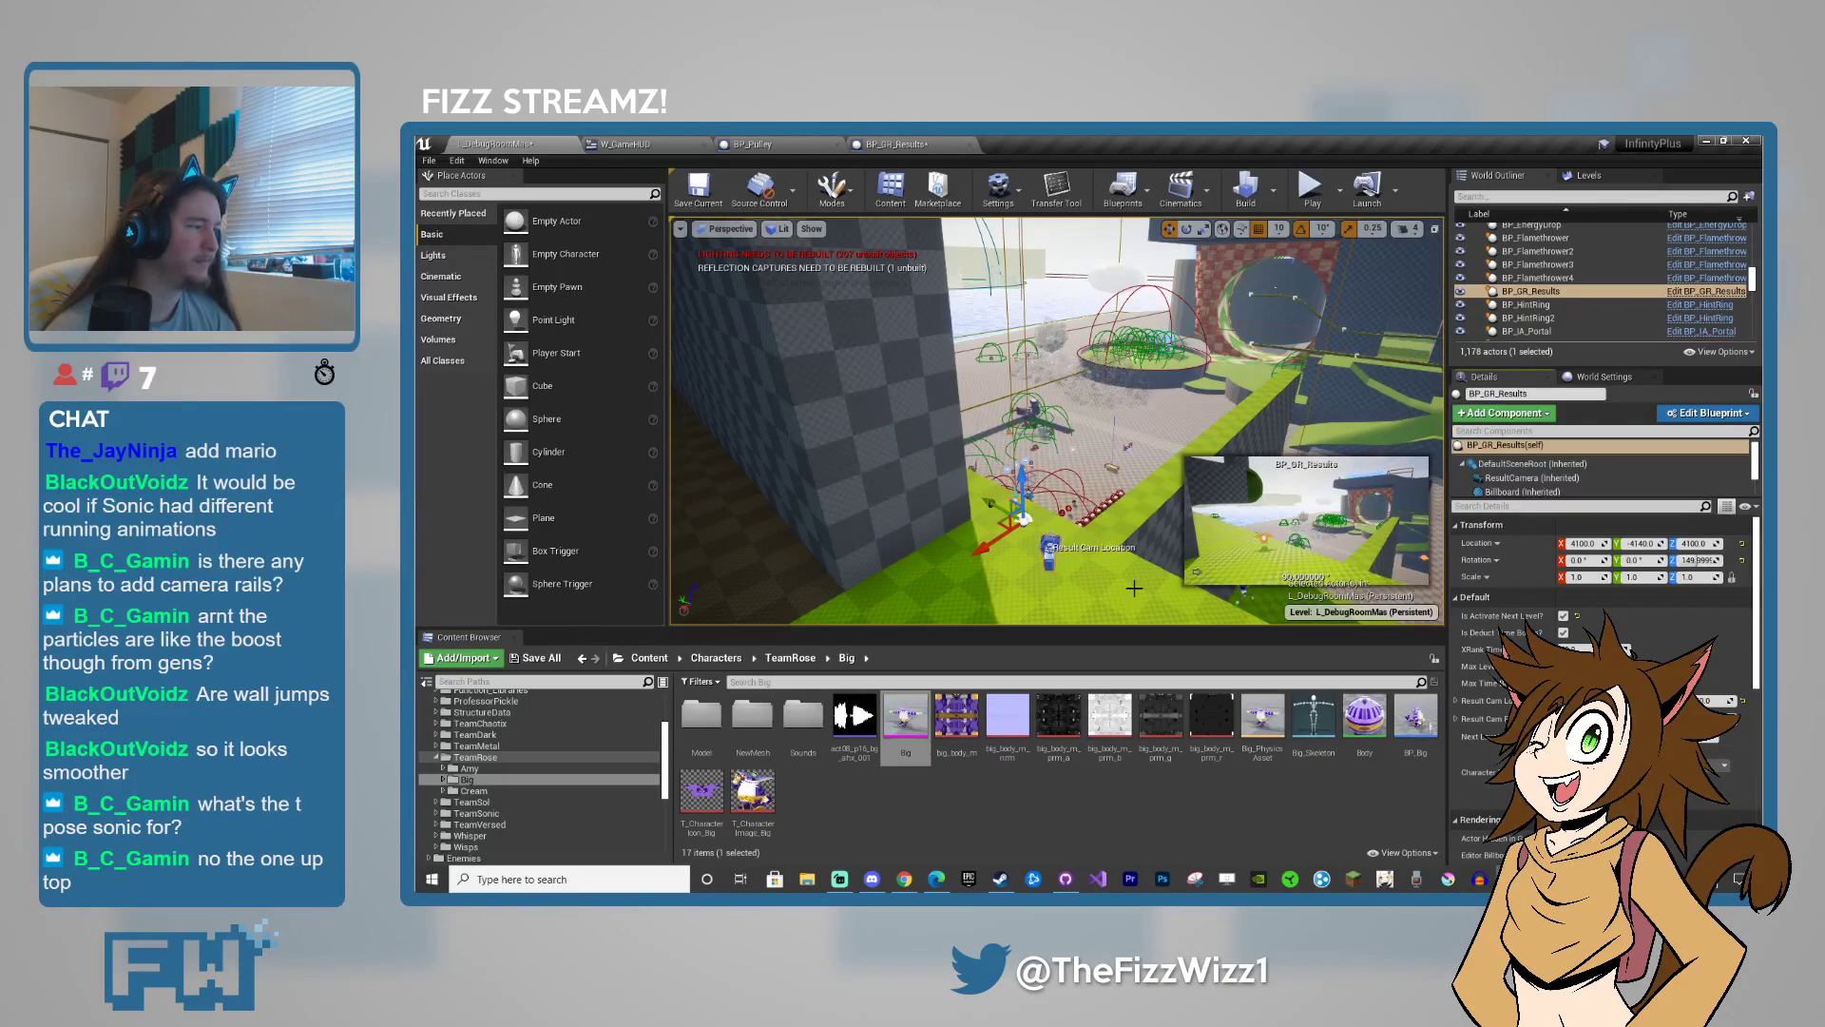
{"action": "mouse_move", "coordinate": [1131, 578]}
{"action": "right_mouse_down"}
{"action": "mouse_move", "coordinate": [1131, 609]}
{"action": "mouse_move", "coordinate": [1155, 570]}
{"action": "mouse_move", "coordinate": [1136, 598]}
{"action": "mouse_move", "coordinate": [1131, 570]}
{"action": "right_mouse_up"}
{"action": "double_click", "coordinate": [752, 718]}
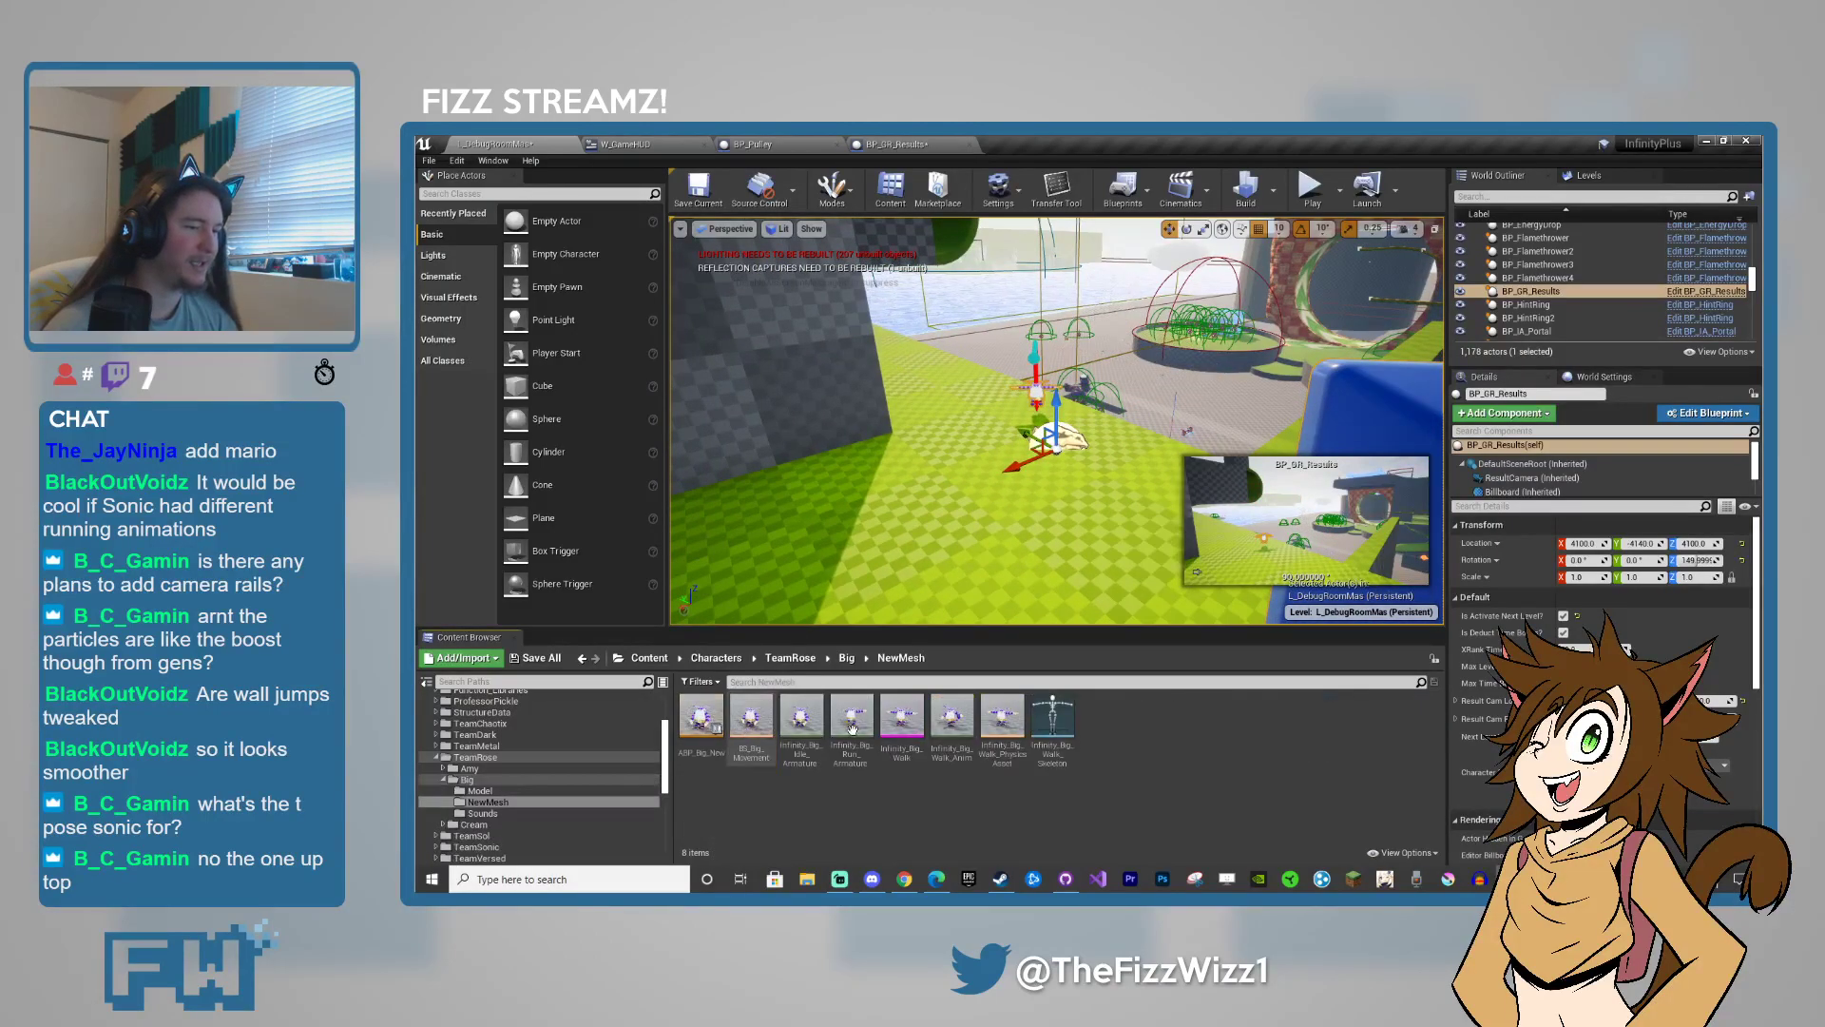
{"action": "left_click", "coordinate": [899, 724]}
{"action": "left_click_drag", "start_coordinate": [898, 728], "coordinate": [1647, 780]}
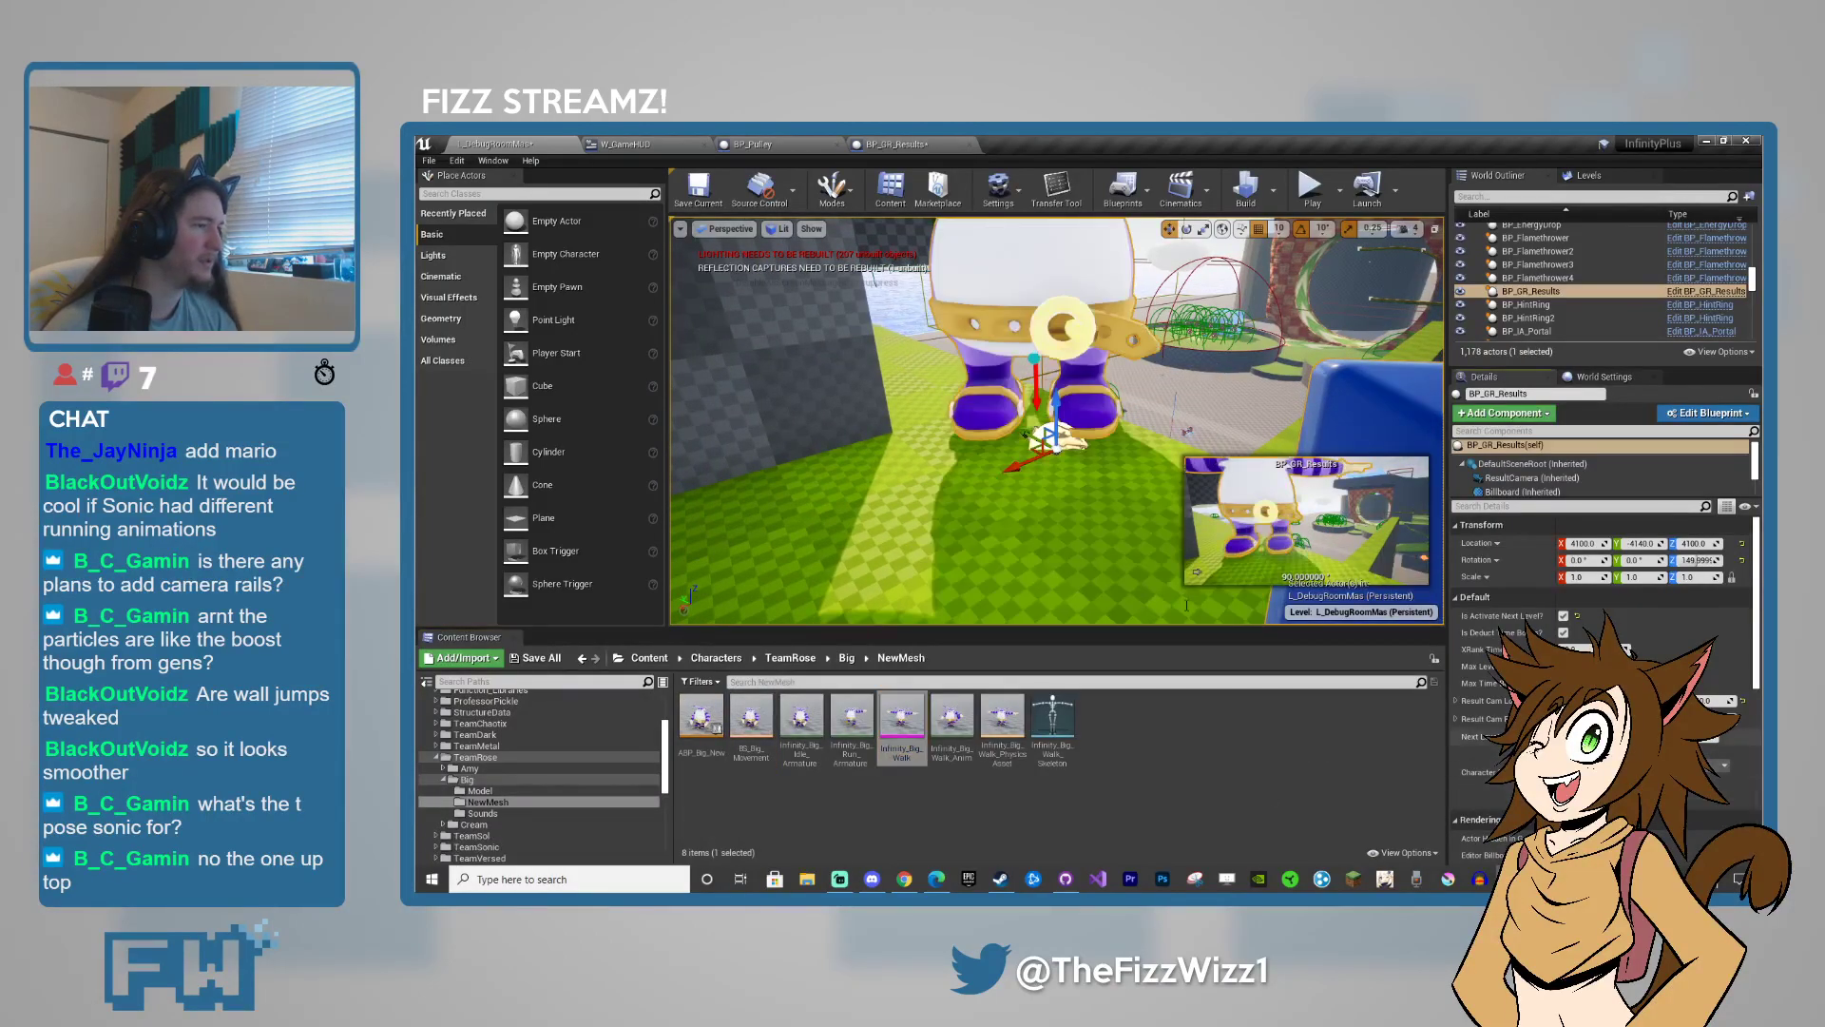
- Move the BP_GR_Results actor's ResultCamera component back and higher to frame the whole Big character in the camera preview
{"action": "right_click_drag", "start_coordinate": [1136, 533], "coordinate": [1062, 580]}
{"action": "key", "text": "s"}
{"action": "left_click", "coordinate": [1517, 479]}
{"action": "key", "text": "e"}
{"action": "left_click_drag", "start_coordinate": [1004, 510], "coordinate": [1014, 439]}
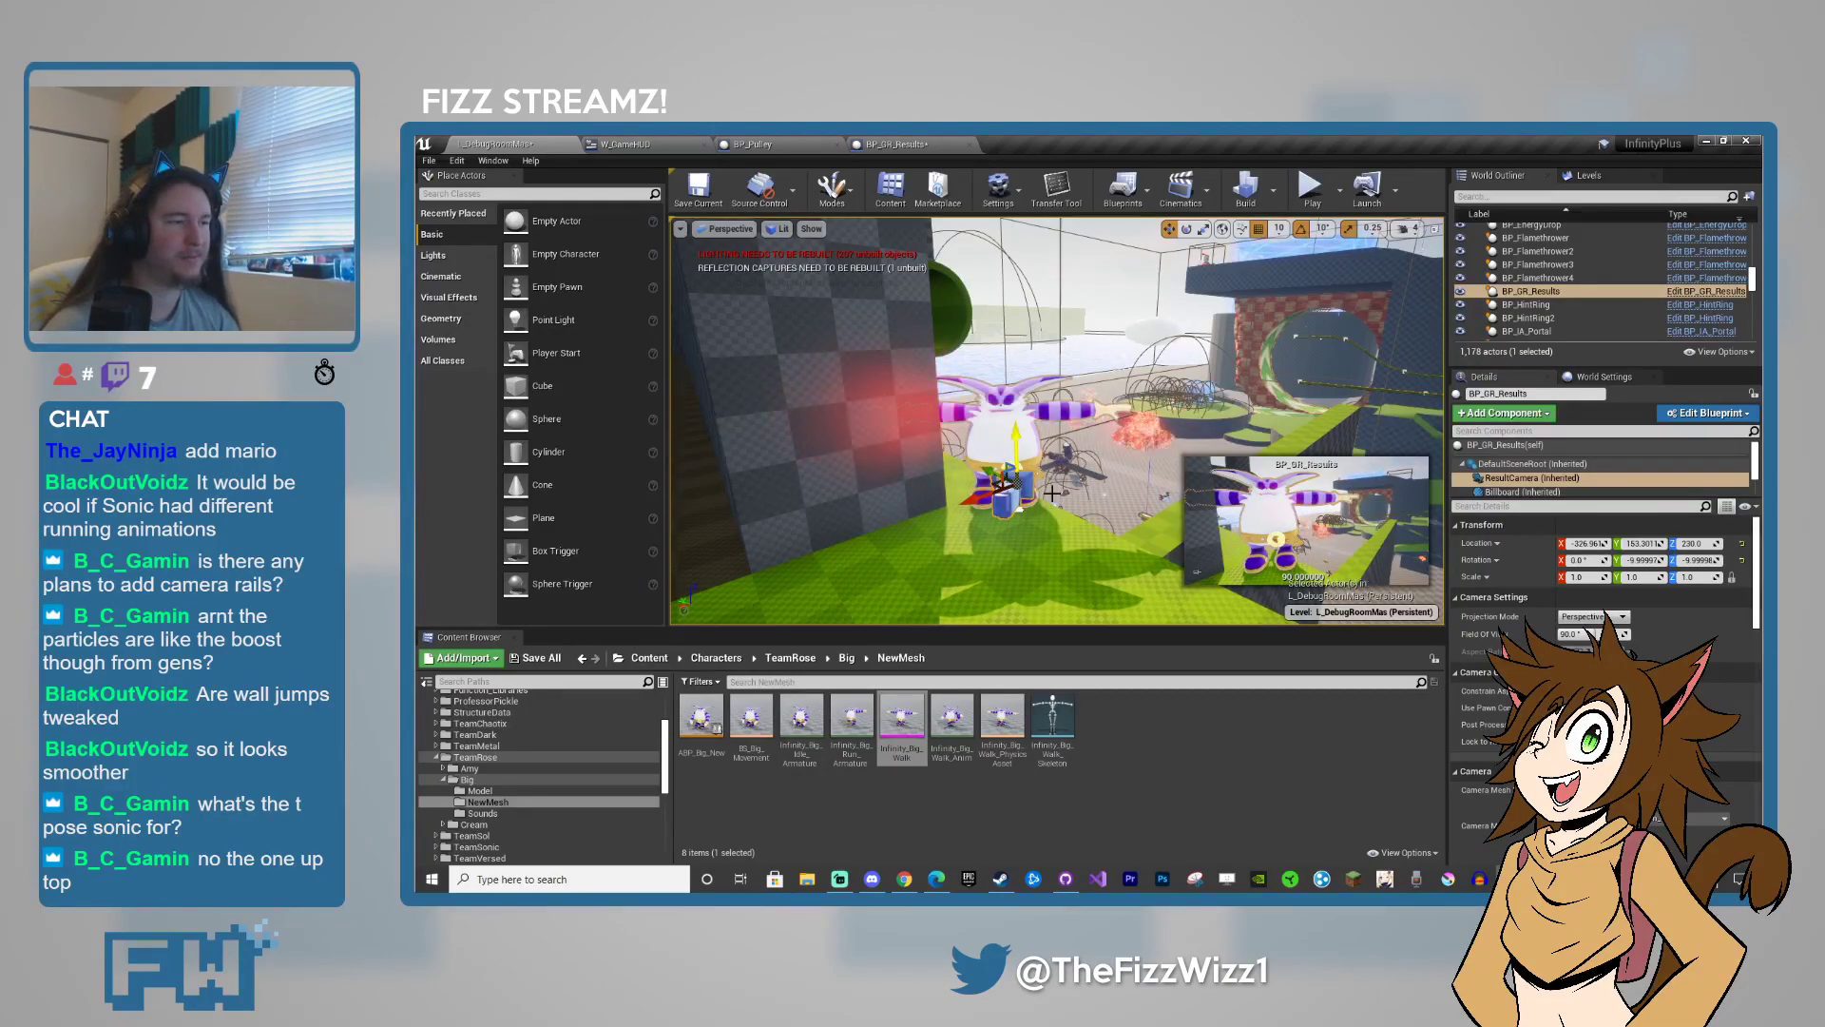
{"action": "right_click_drag", "start_coordinate": [1062, 525], "coordinate": [1087, 399]}
{"action": "key", "text": "a"}
{"action": "key", "text": "w"}
{"action": "right_click_drag", "start_coordinate": [1107, 569], "coordinate": [1107, 528]}
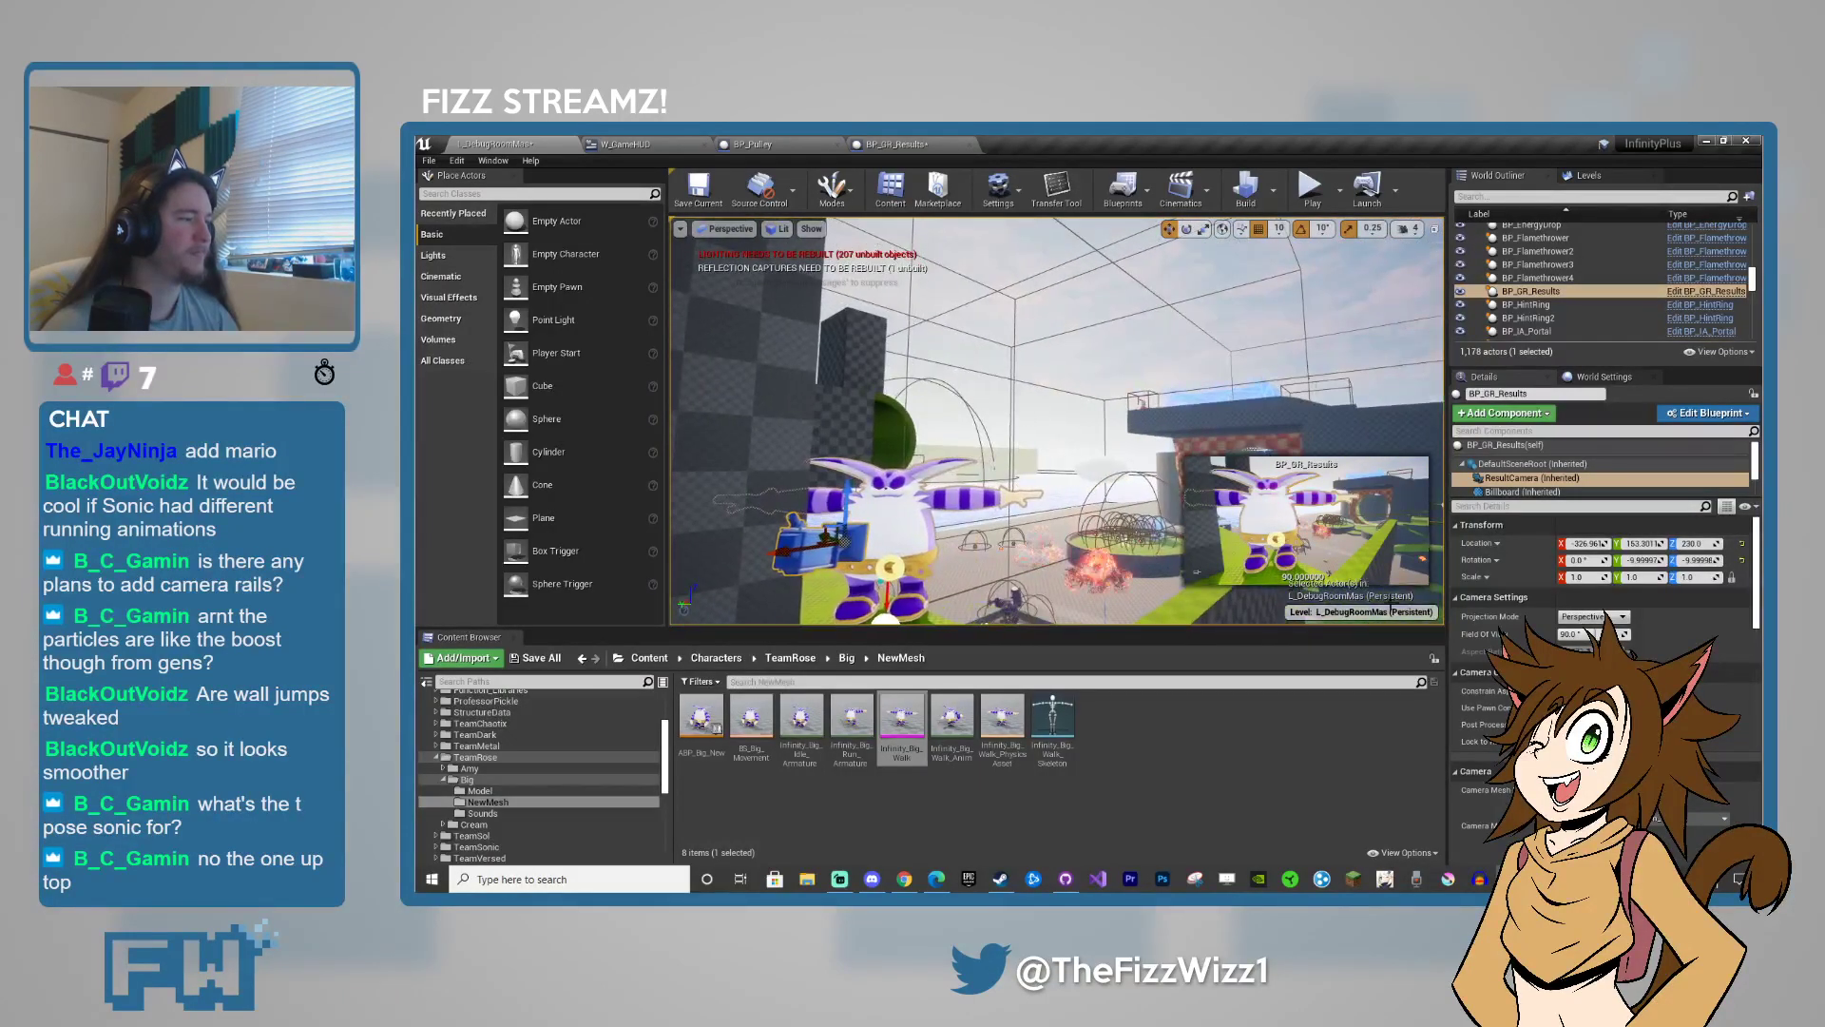
- Undo the repositioning of the ResultCamera component
{"action": "key", "text": "ctrl+z"}
{"action": "key", "text": "ctrl+z"}
{"action": "key", "text": "ctrl+z"}
{"action": "key", "text": "ctrl+z"}
{"action": "key", "text": "ctrl+z"}
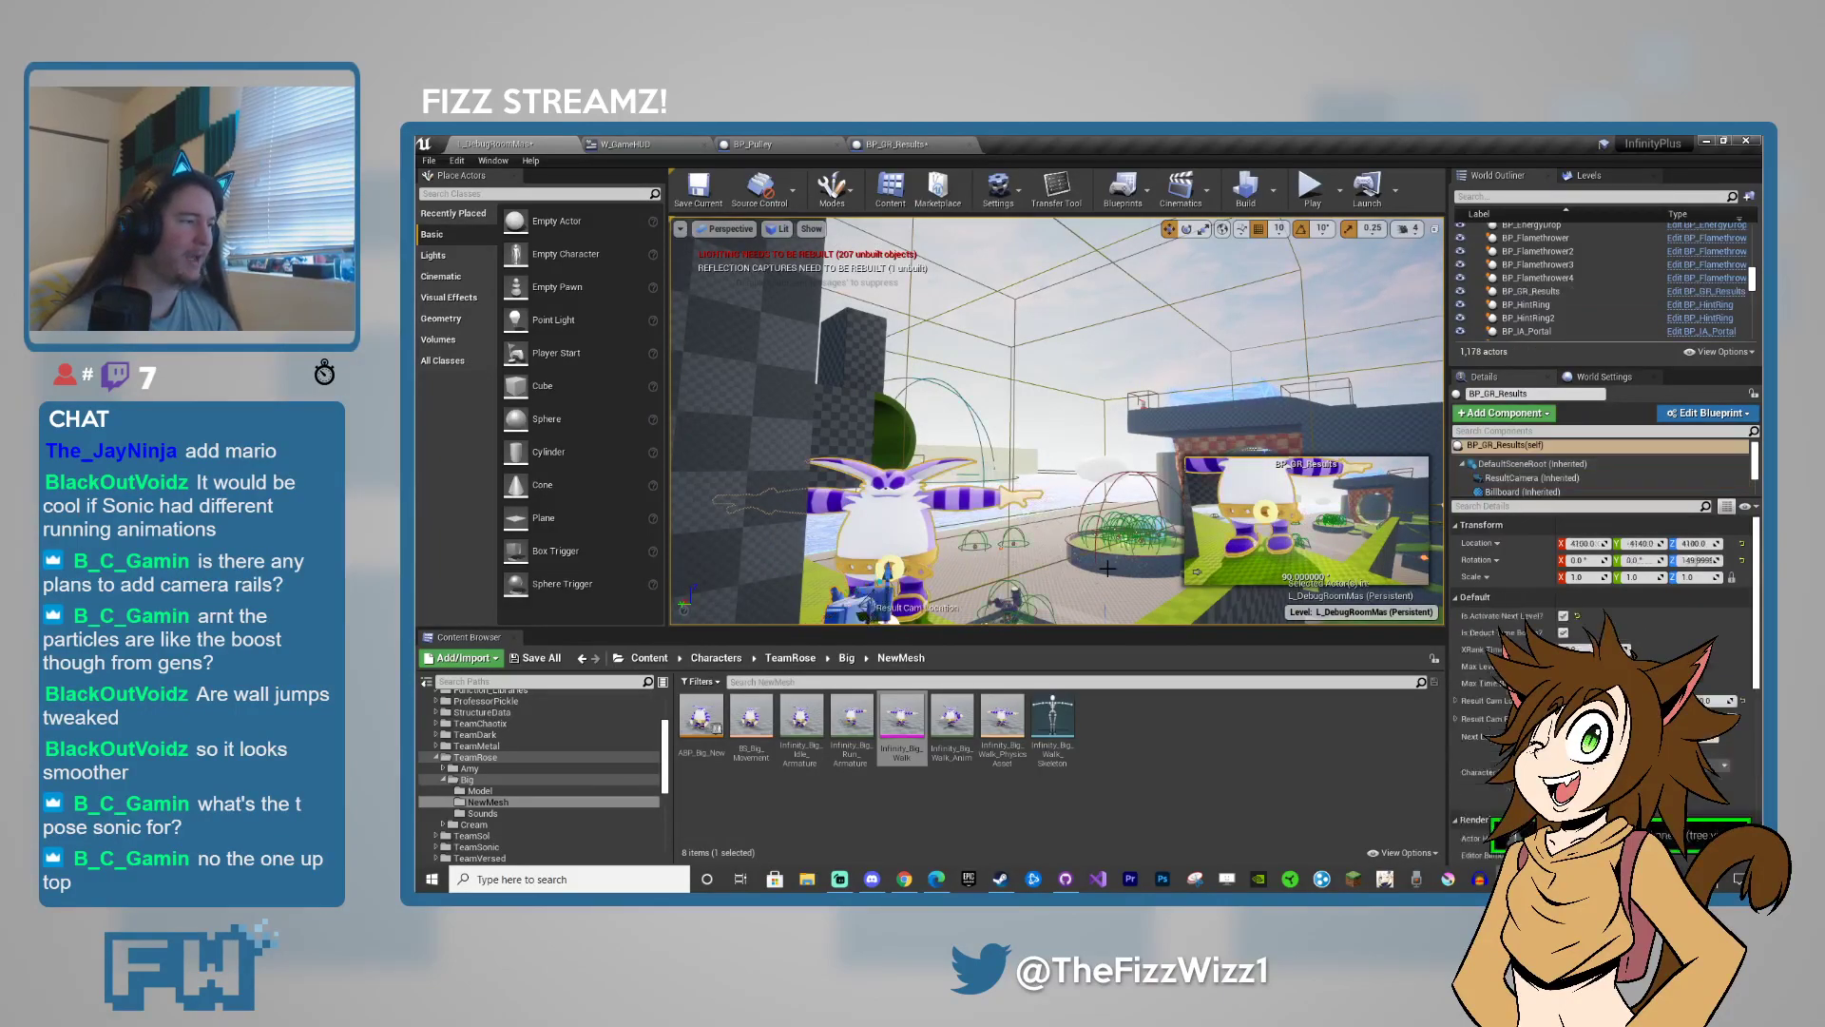
{"action": "right_click_drag", "start_coordinate": [1106, 569], "coordinate": [1129, 598]}
{"action": "left_click", "coordinate": [971, 339]}
{"action": "key", "text": "w"}
{"action": "right_click_drag", "start_coordinate": [971, 339], "coordinate": [1002, 322]}
{"action": "mouse_move", "coordinate": [1140, 567]}
{"action": "right_mouse_down"}
{"action": "mouse_move", "coordinate": [1171, 570]}
{"action": "mouse_move", "coordinate": [1142, 563]}
{"action": "right_mouse_up"}
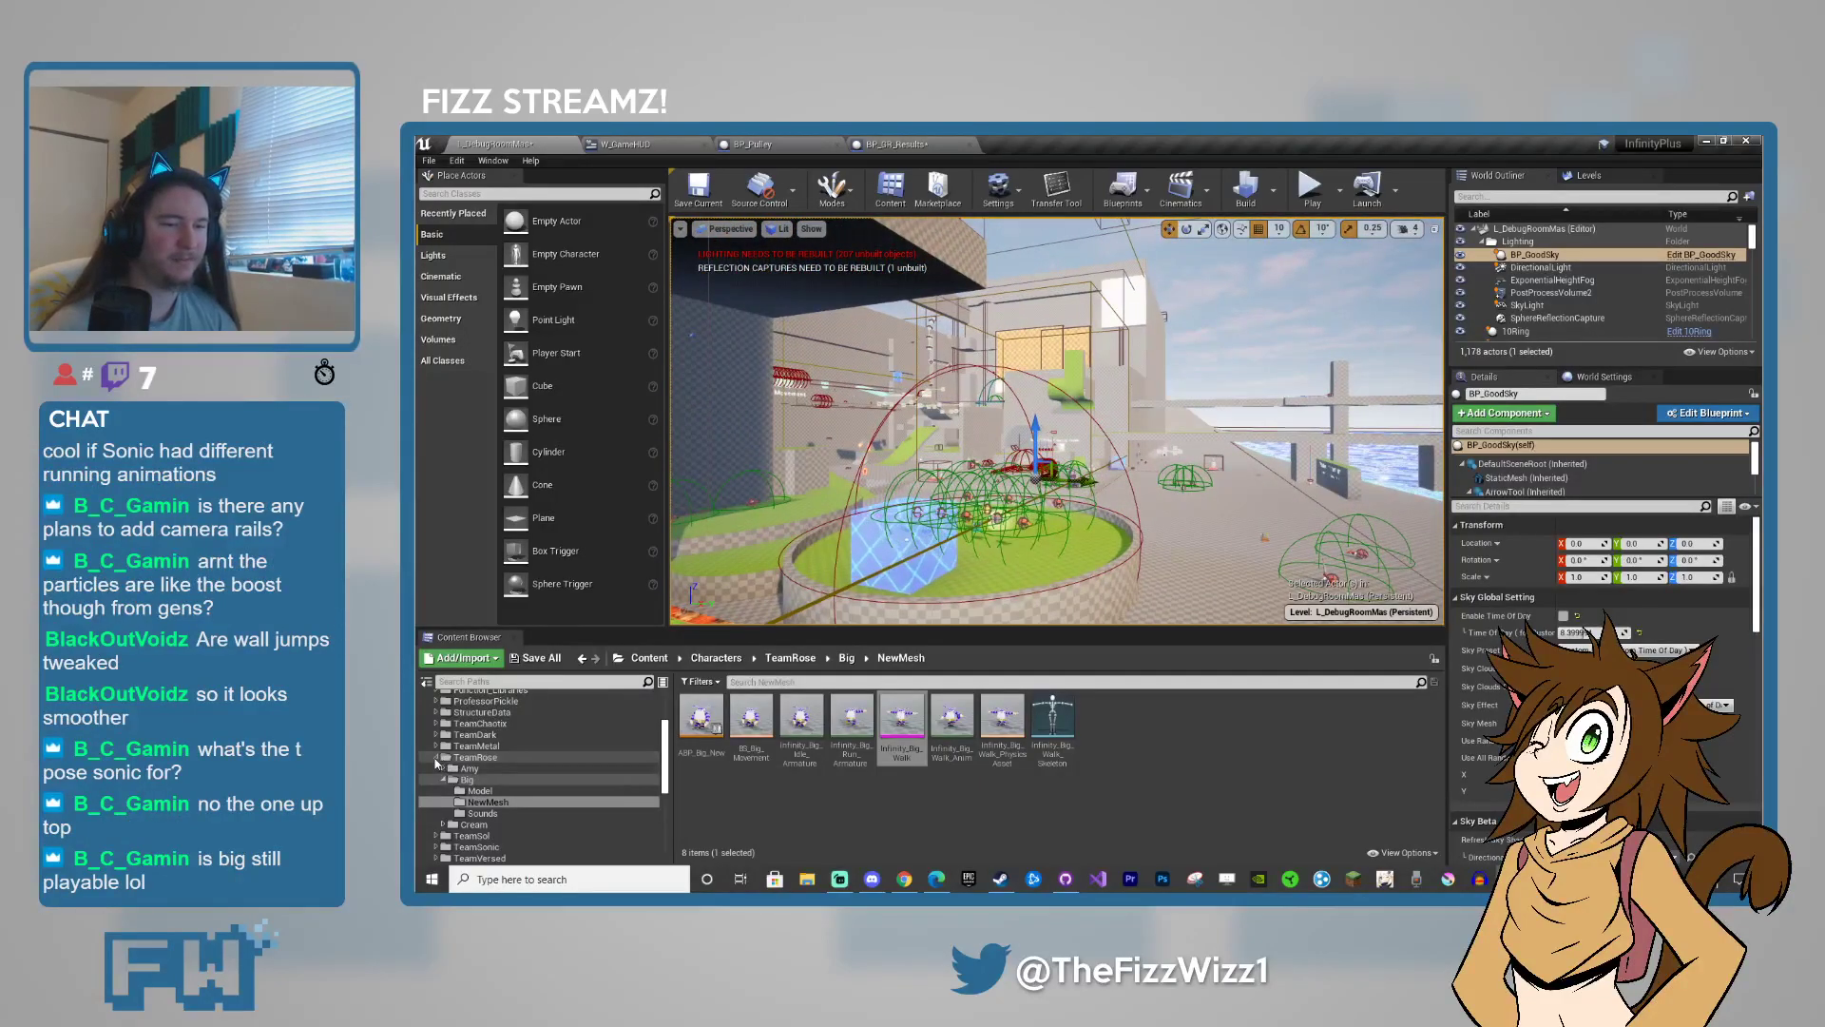
- Open the BP_GI_Instance Blueprint from the 1-Vital_BPs content folder
{"action": "left_click", "coordinate": [476, 756]}
{"action": "scroll", "coordinate": [492, 768], "scroll_direction": "up", "scroll_amount": 3}
{"action": "left_click", "coordinate": [471, 711]}
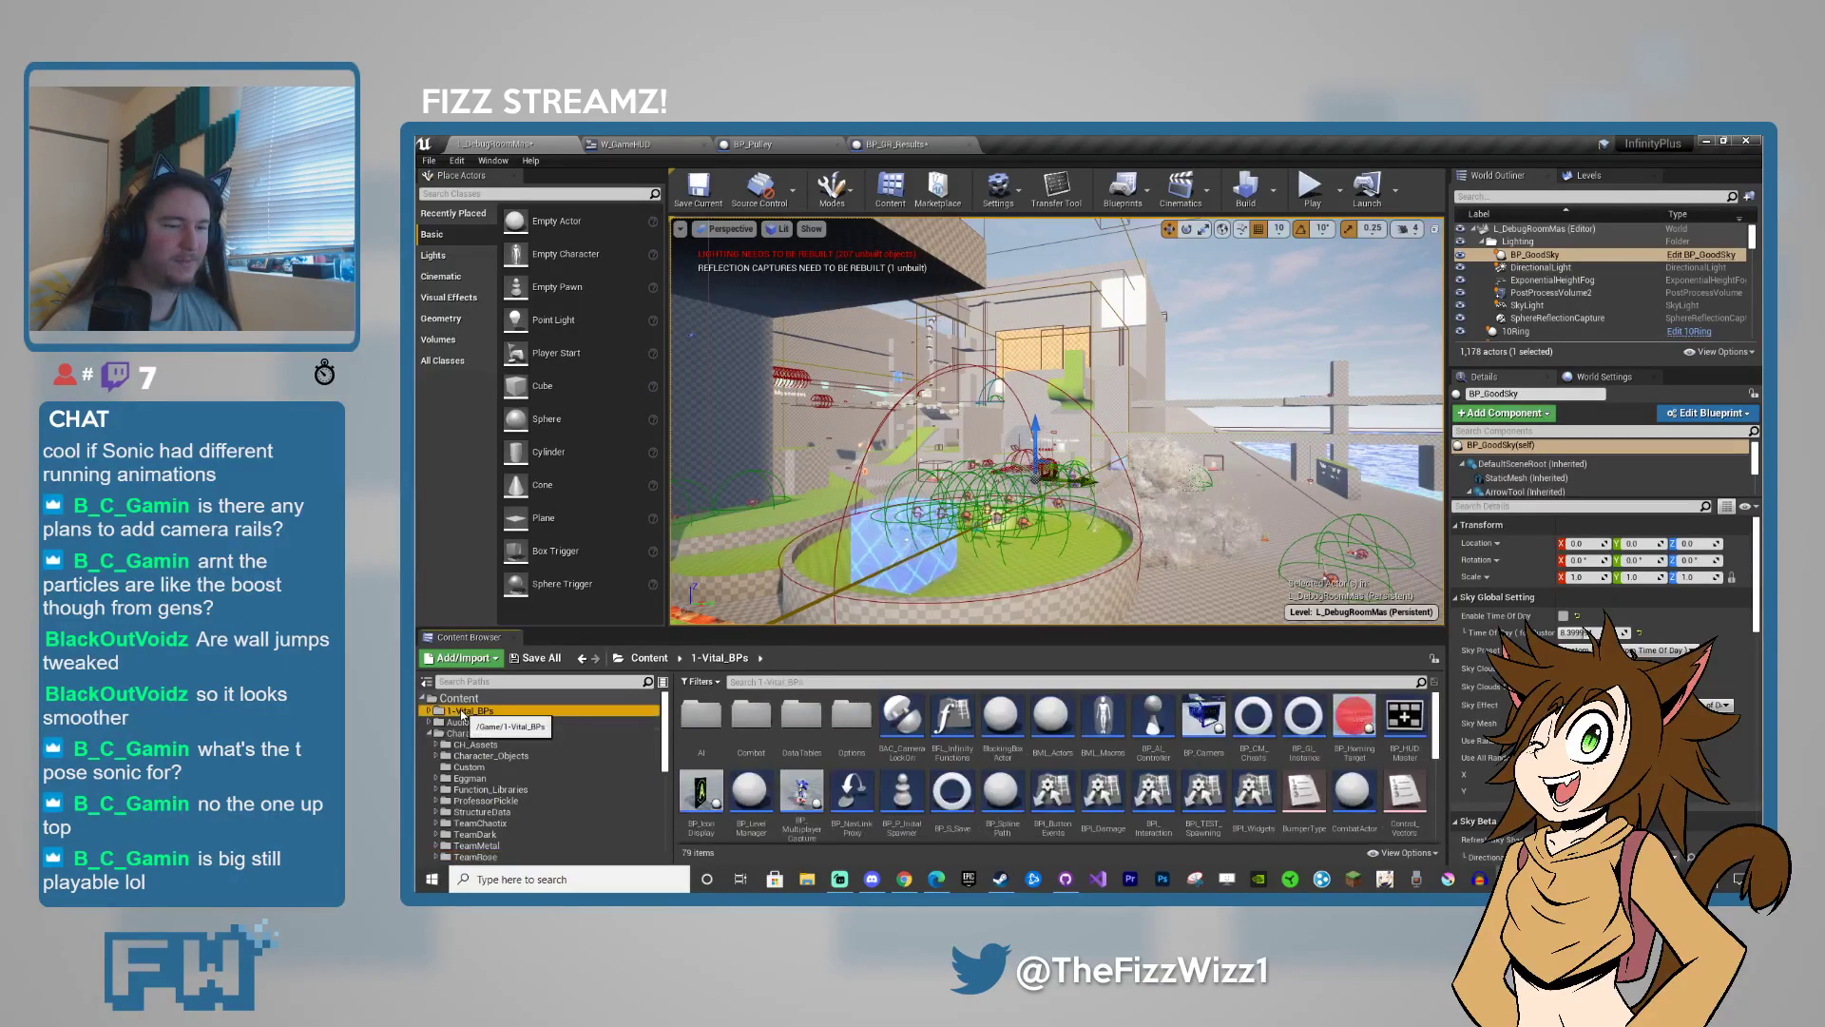
{"action": "double_click", "coordinate": [1299, 741]}
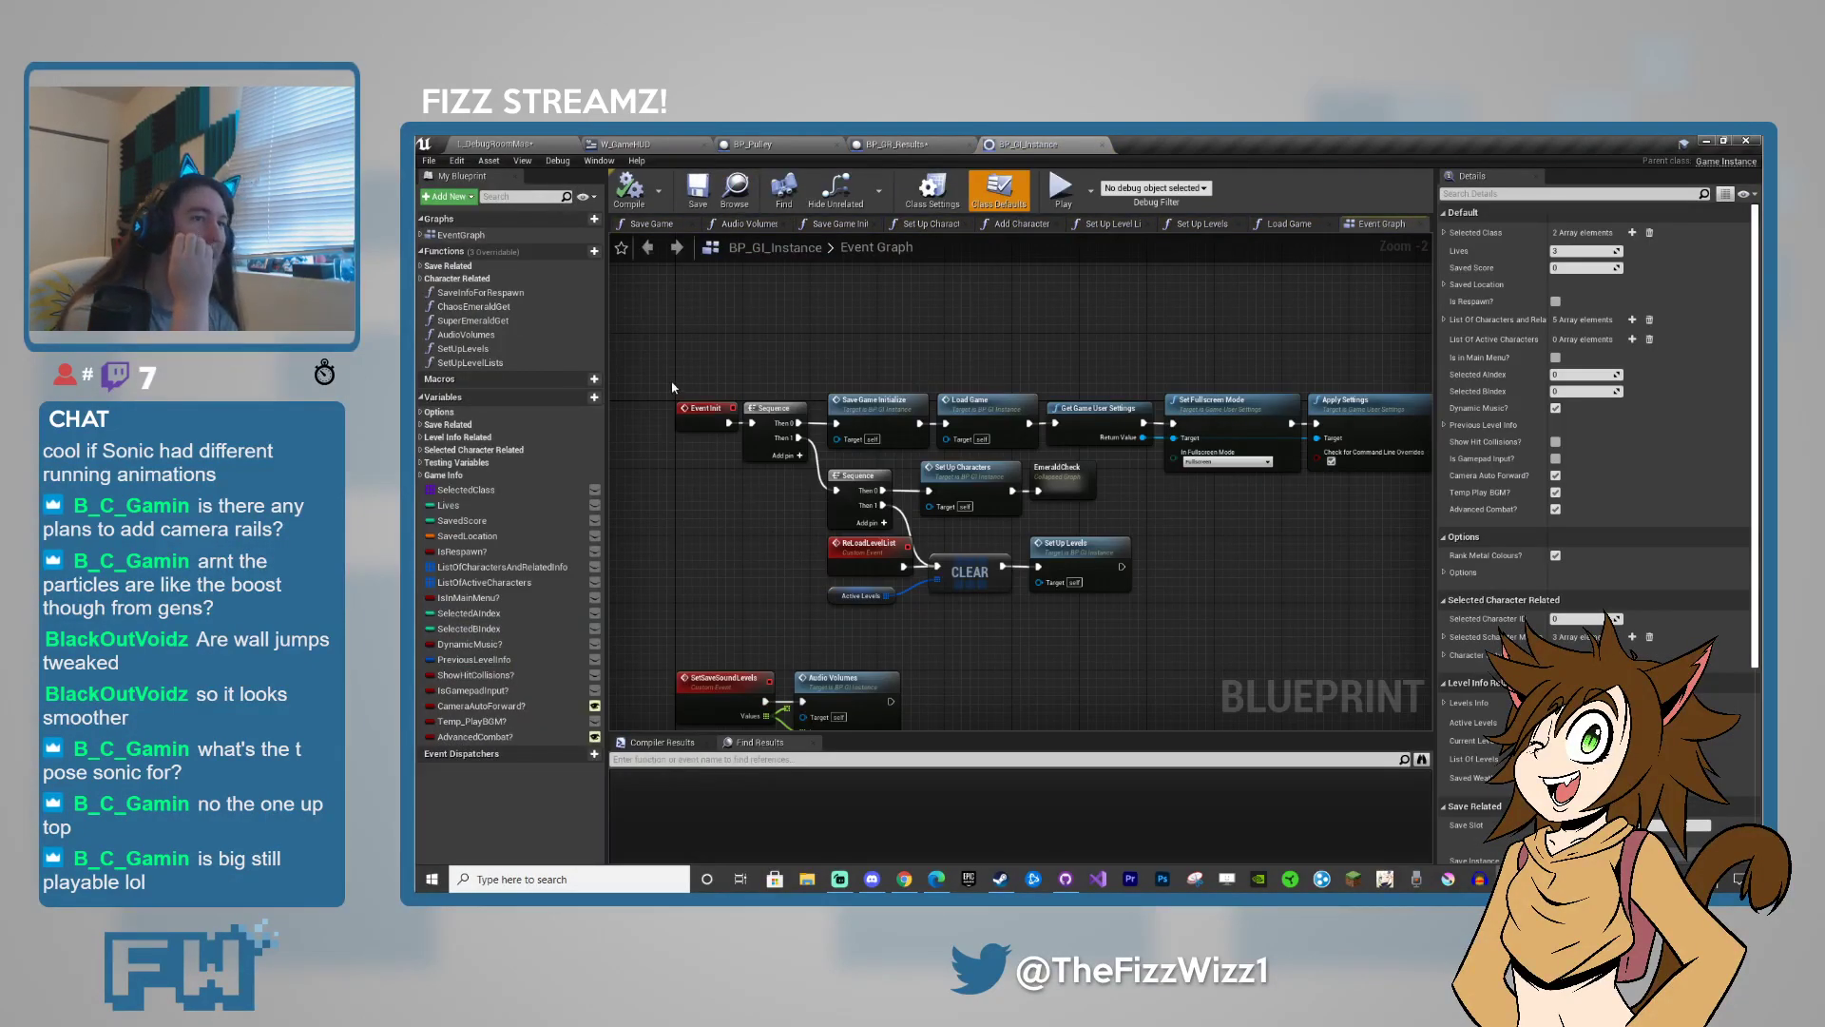
- Set element 0 of the SelectedMCharacters variable's default value, under Game Info, to BP_Big
{"action": "left_click", "coordinate": [422, 477]}
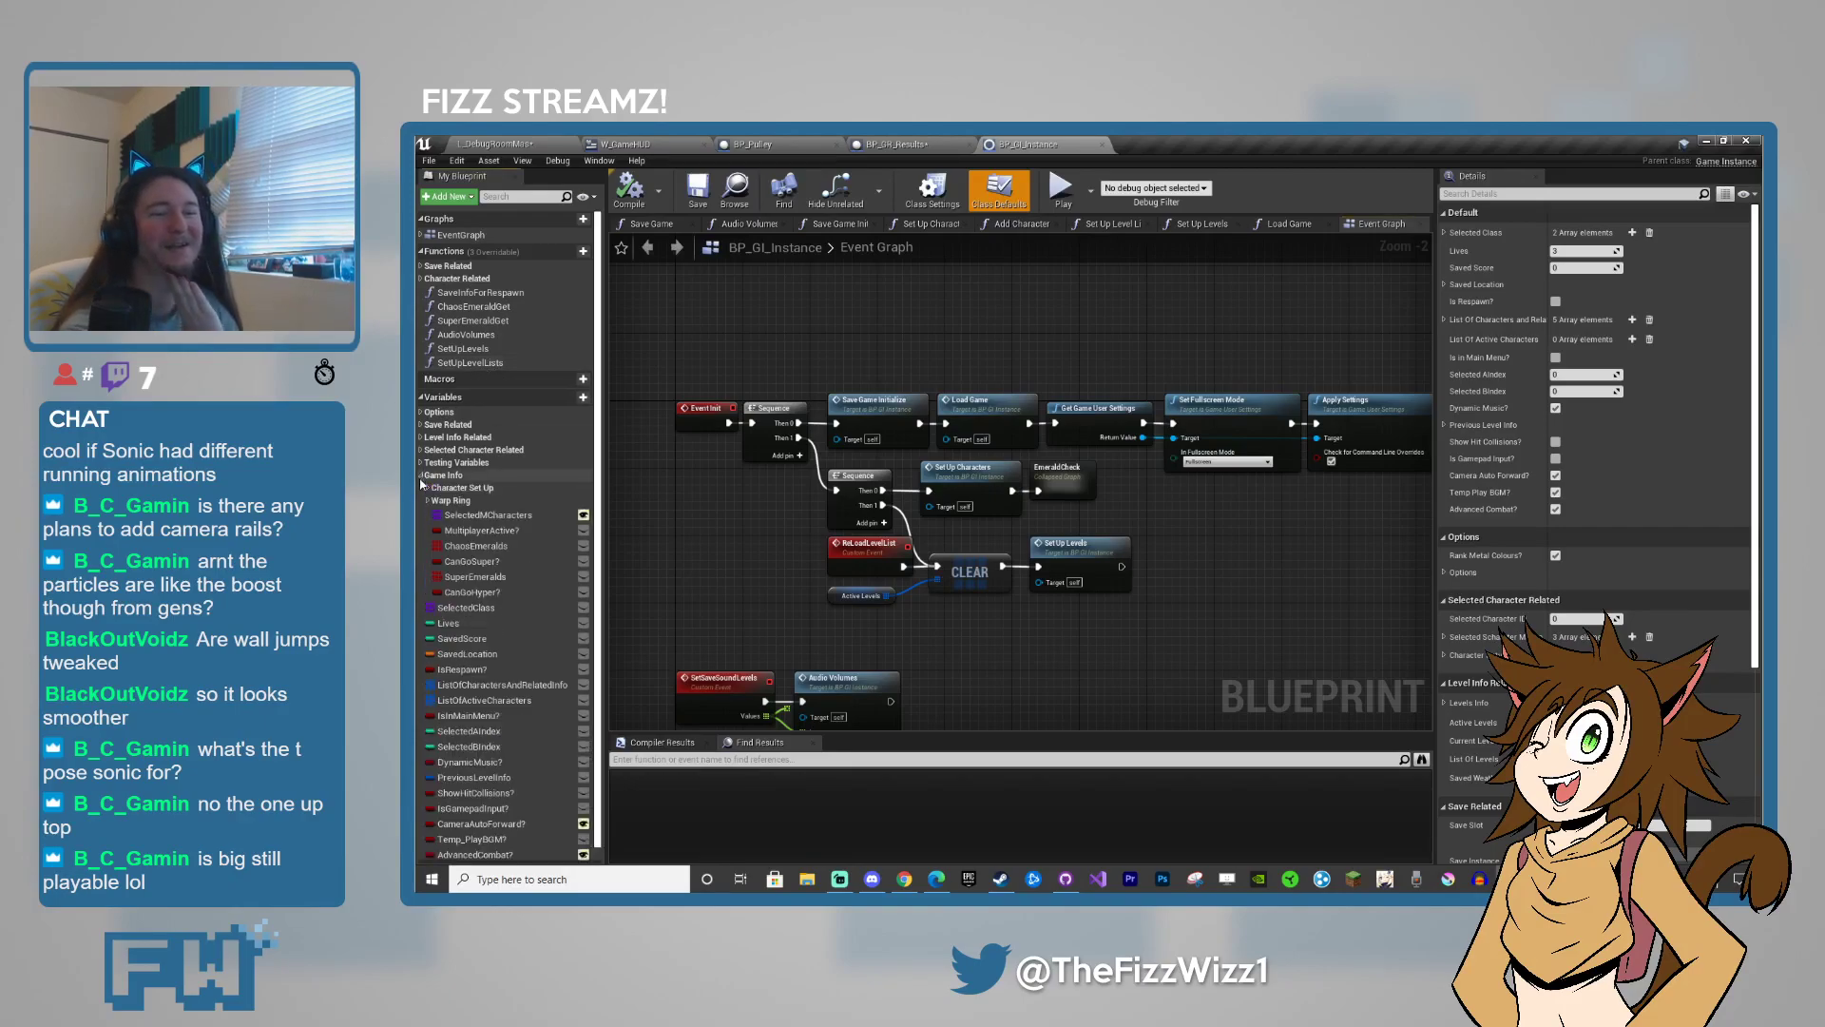
{"action": "left_click", "coordinate": [488, 514]}
{"action": "left_click", "coordinate": [1571, 446]}
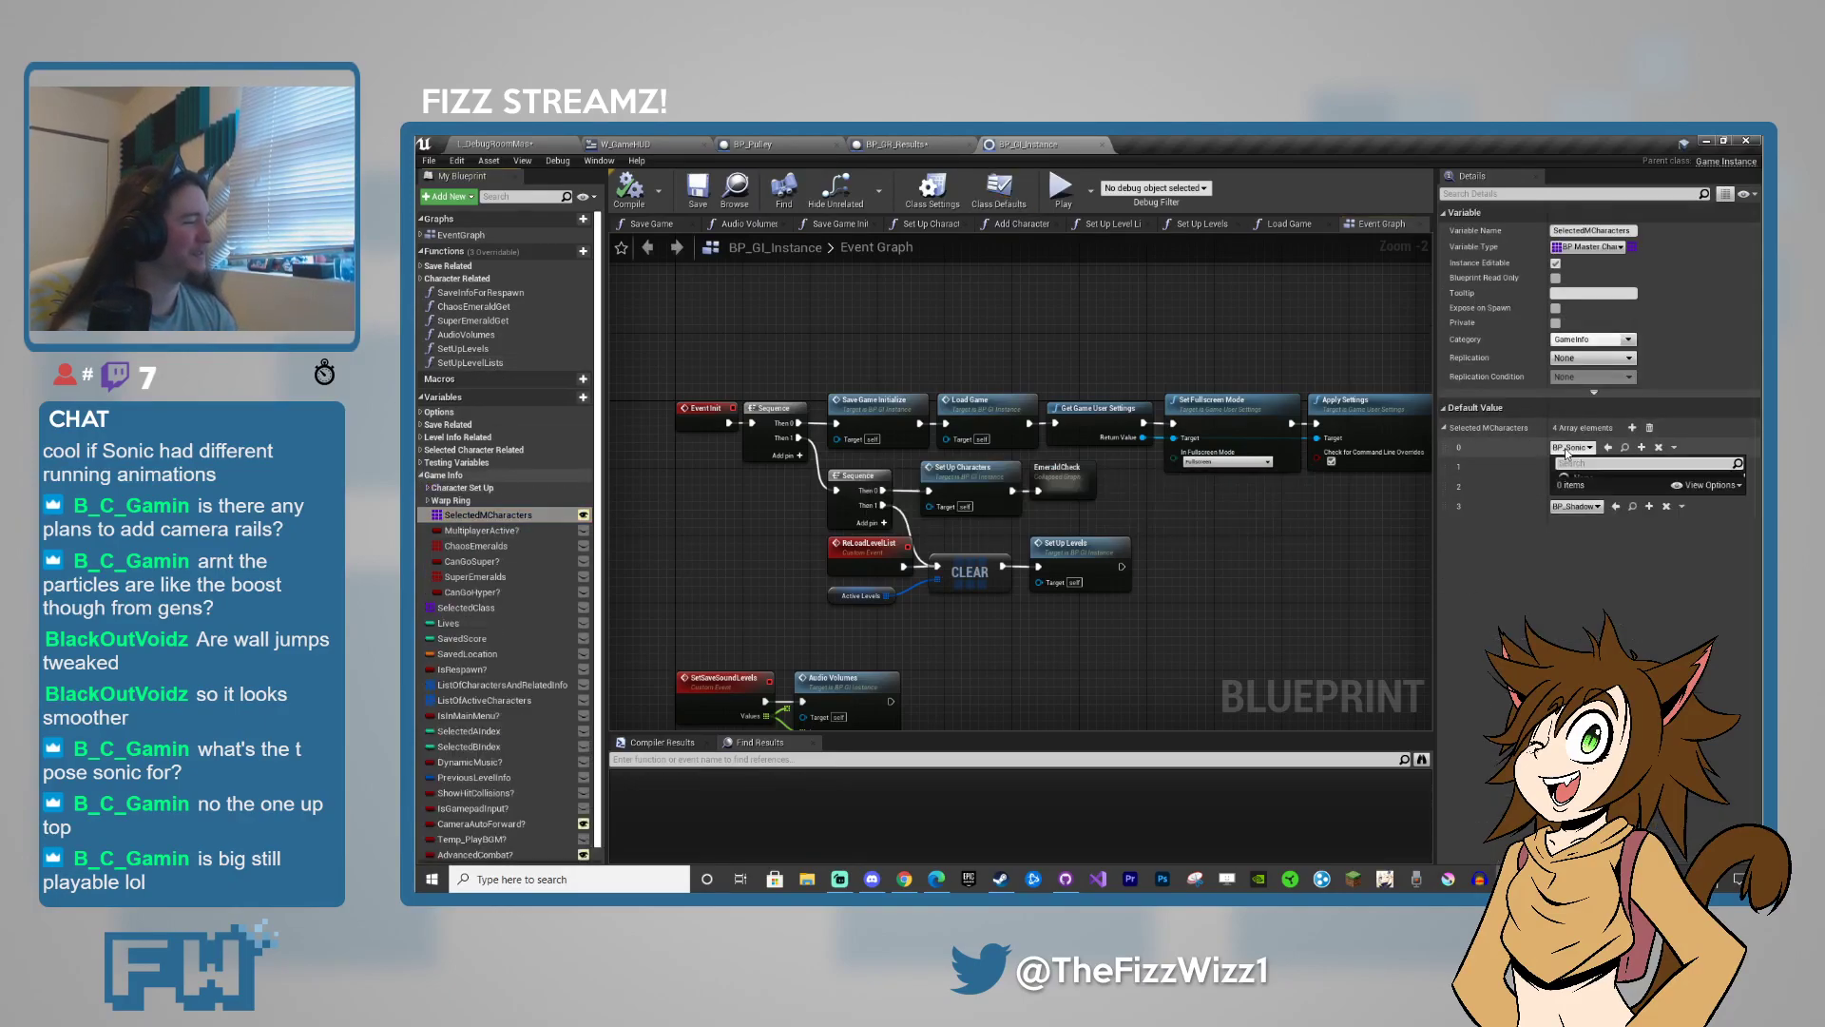
{"action": "left_click", "coordinate": [1597, 507]}
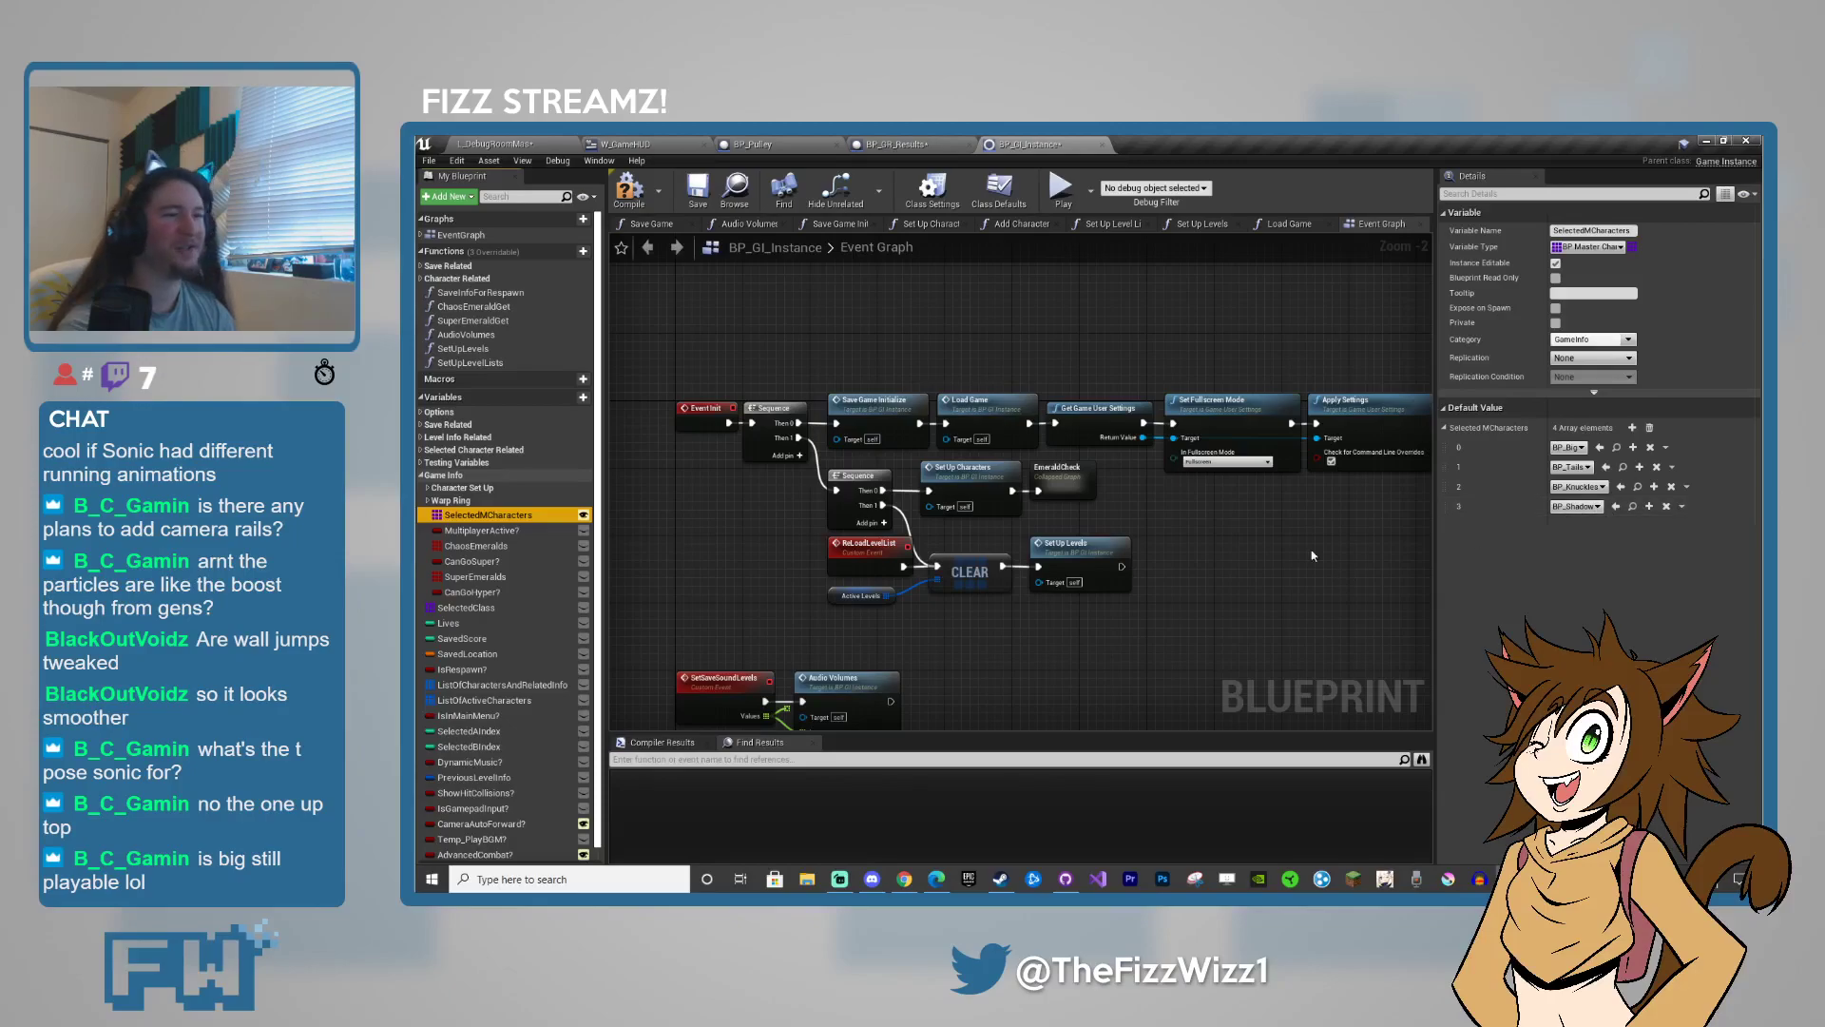
- Playtest the L_DebugRoomMas level as Big, running around the debug room to check his movement, and end the session
{"action": "left_click", "coordinate": [517, 145]}
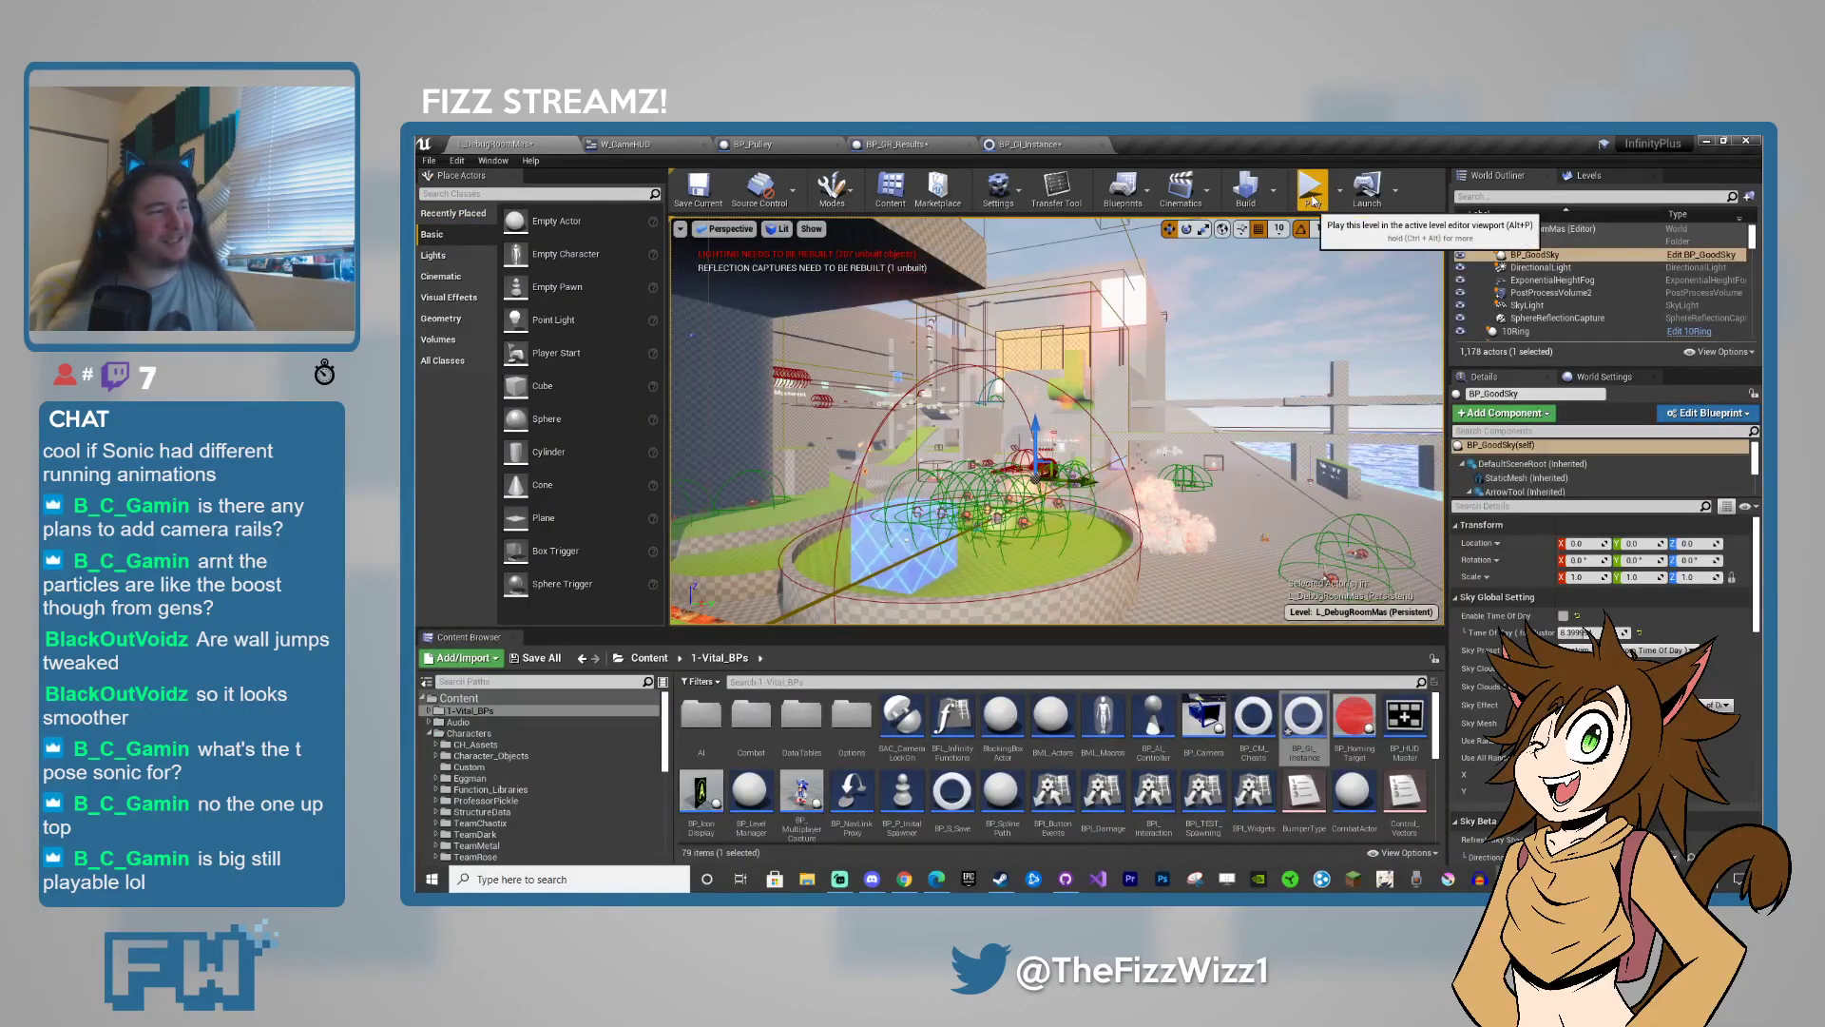
{"action": "left_click", "coordinate": [1312, 193]}
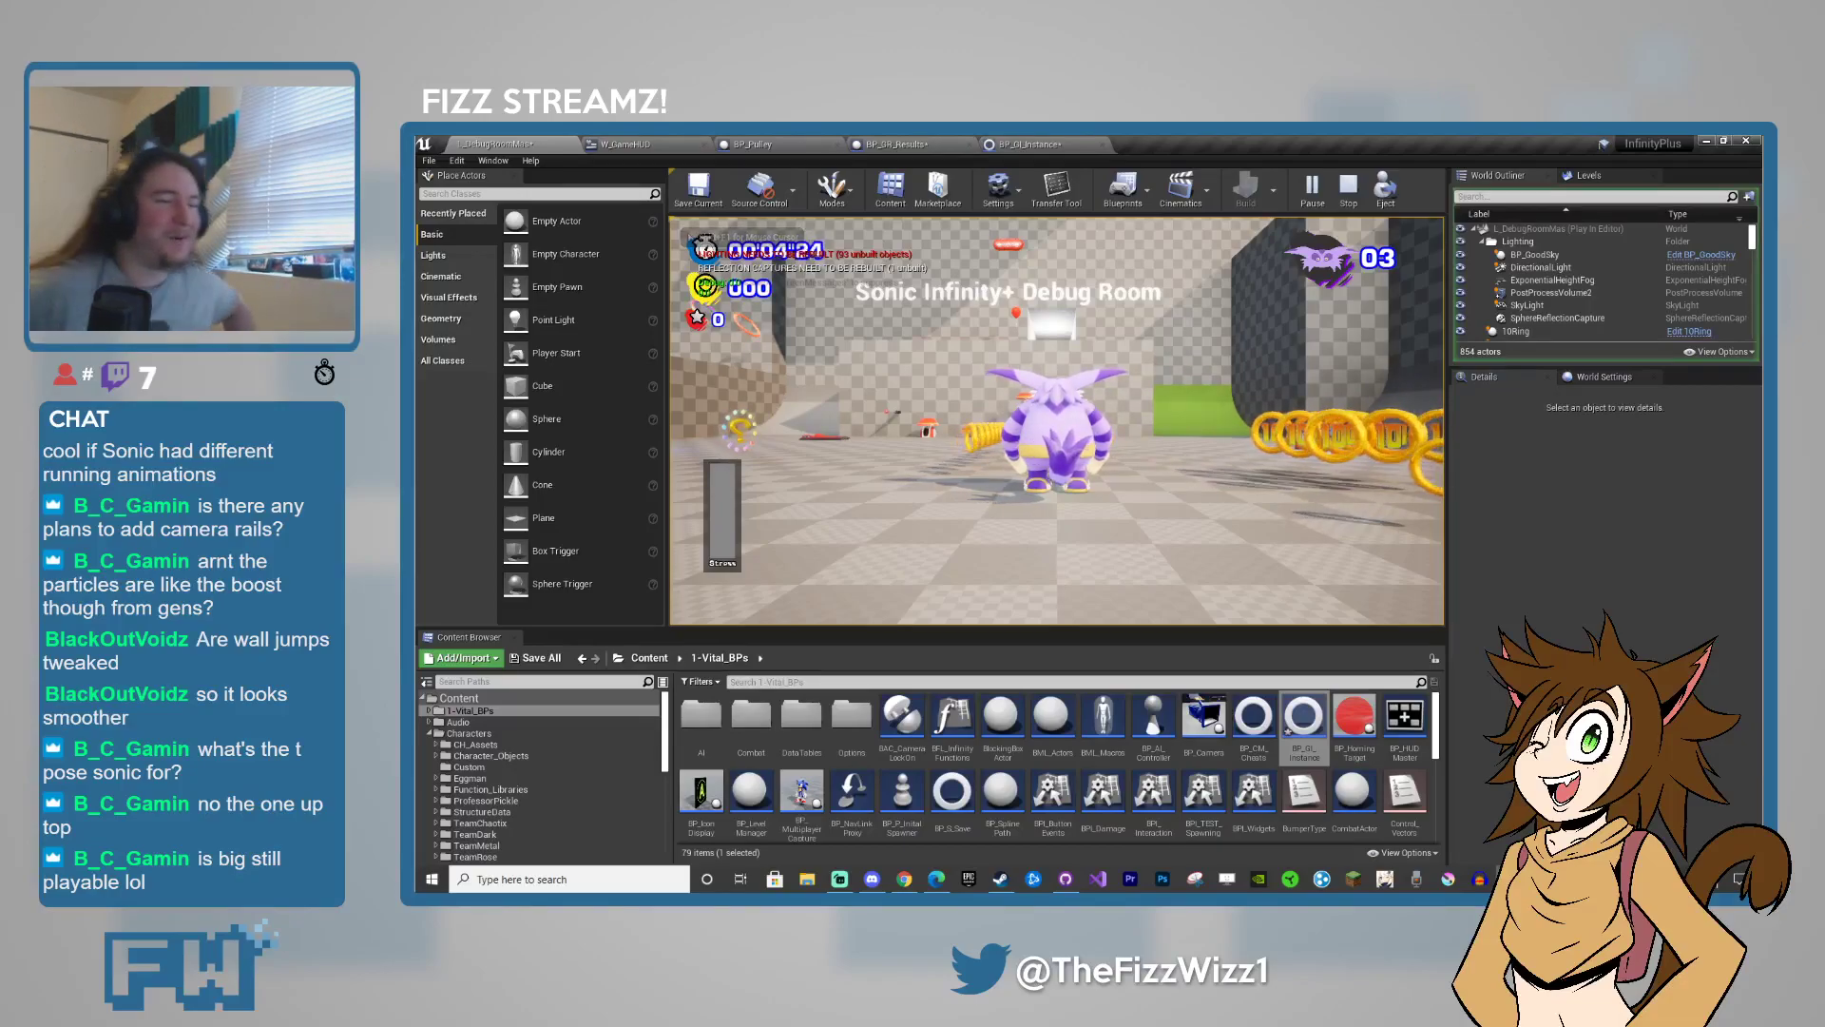
{"action": "key", "text": "a"}
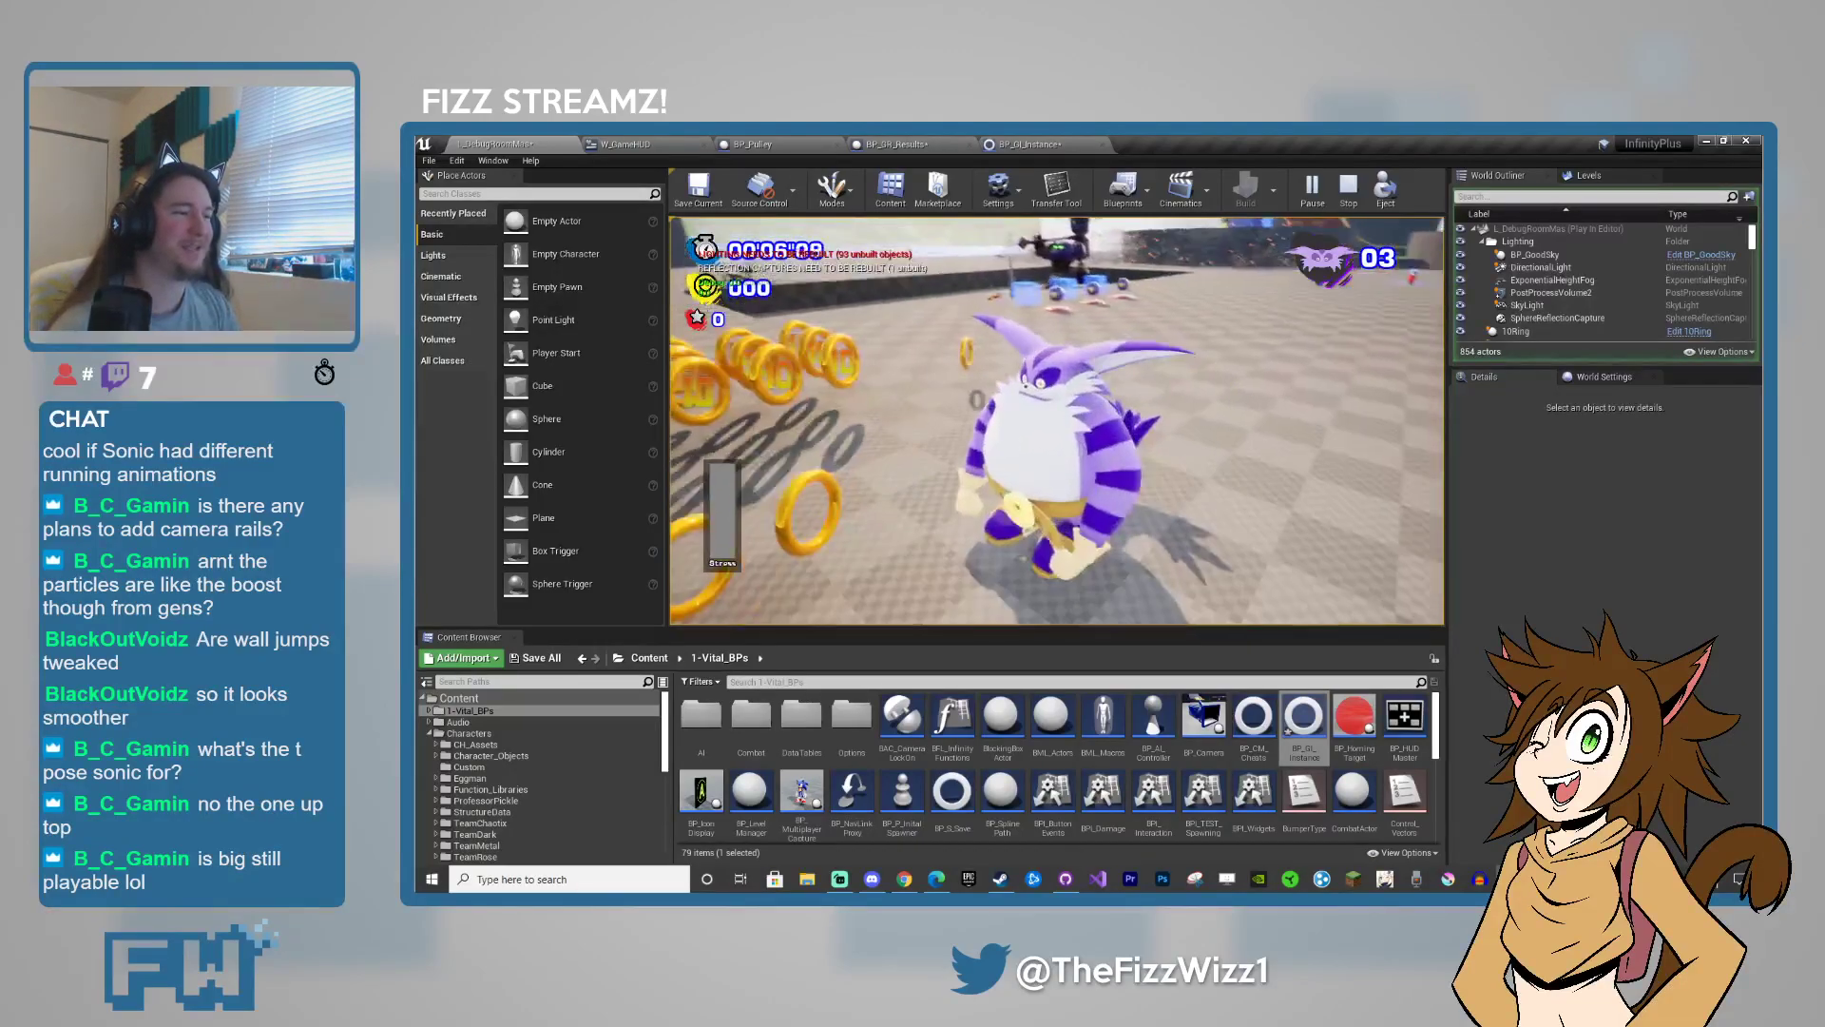
{"action": "key", "text": "s"}
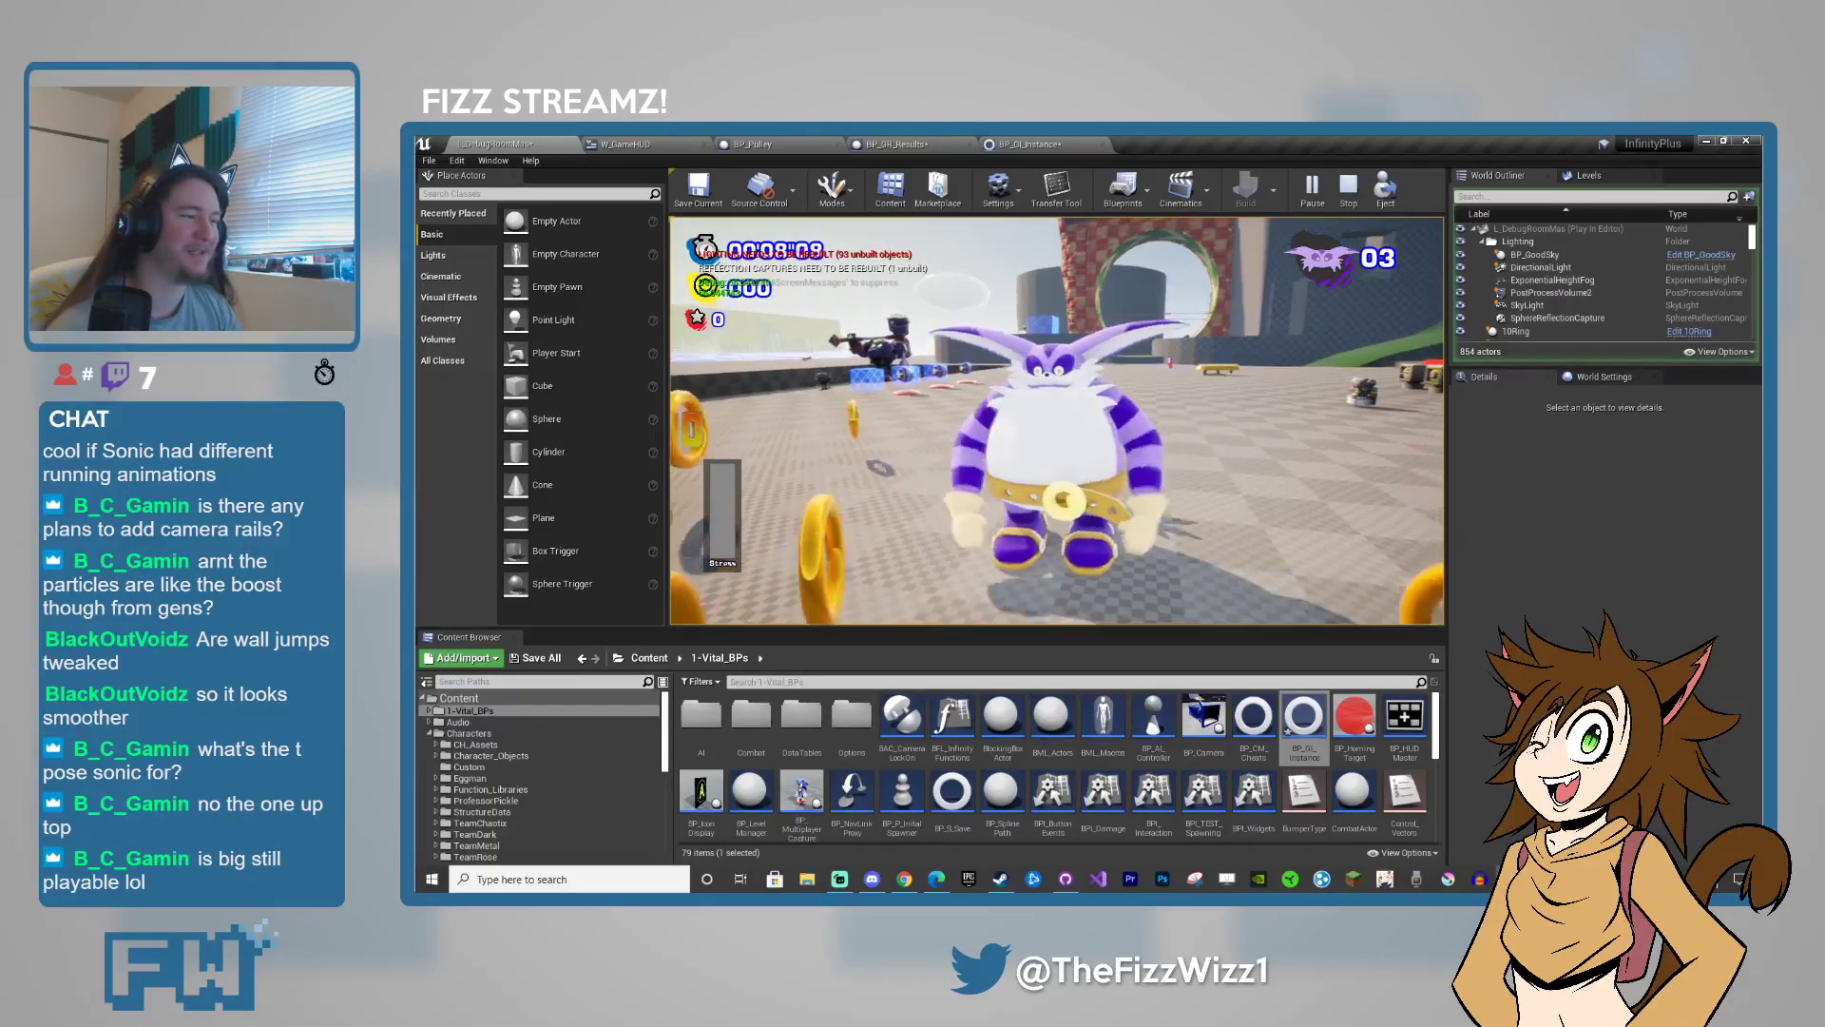
{"action": "key", "text": "w"}
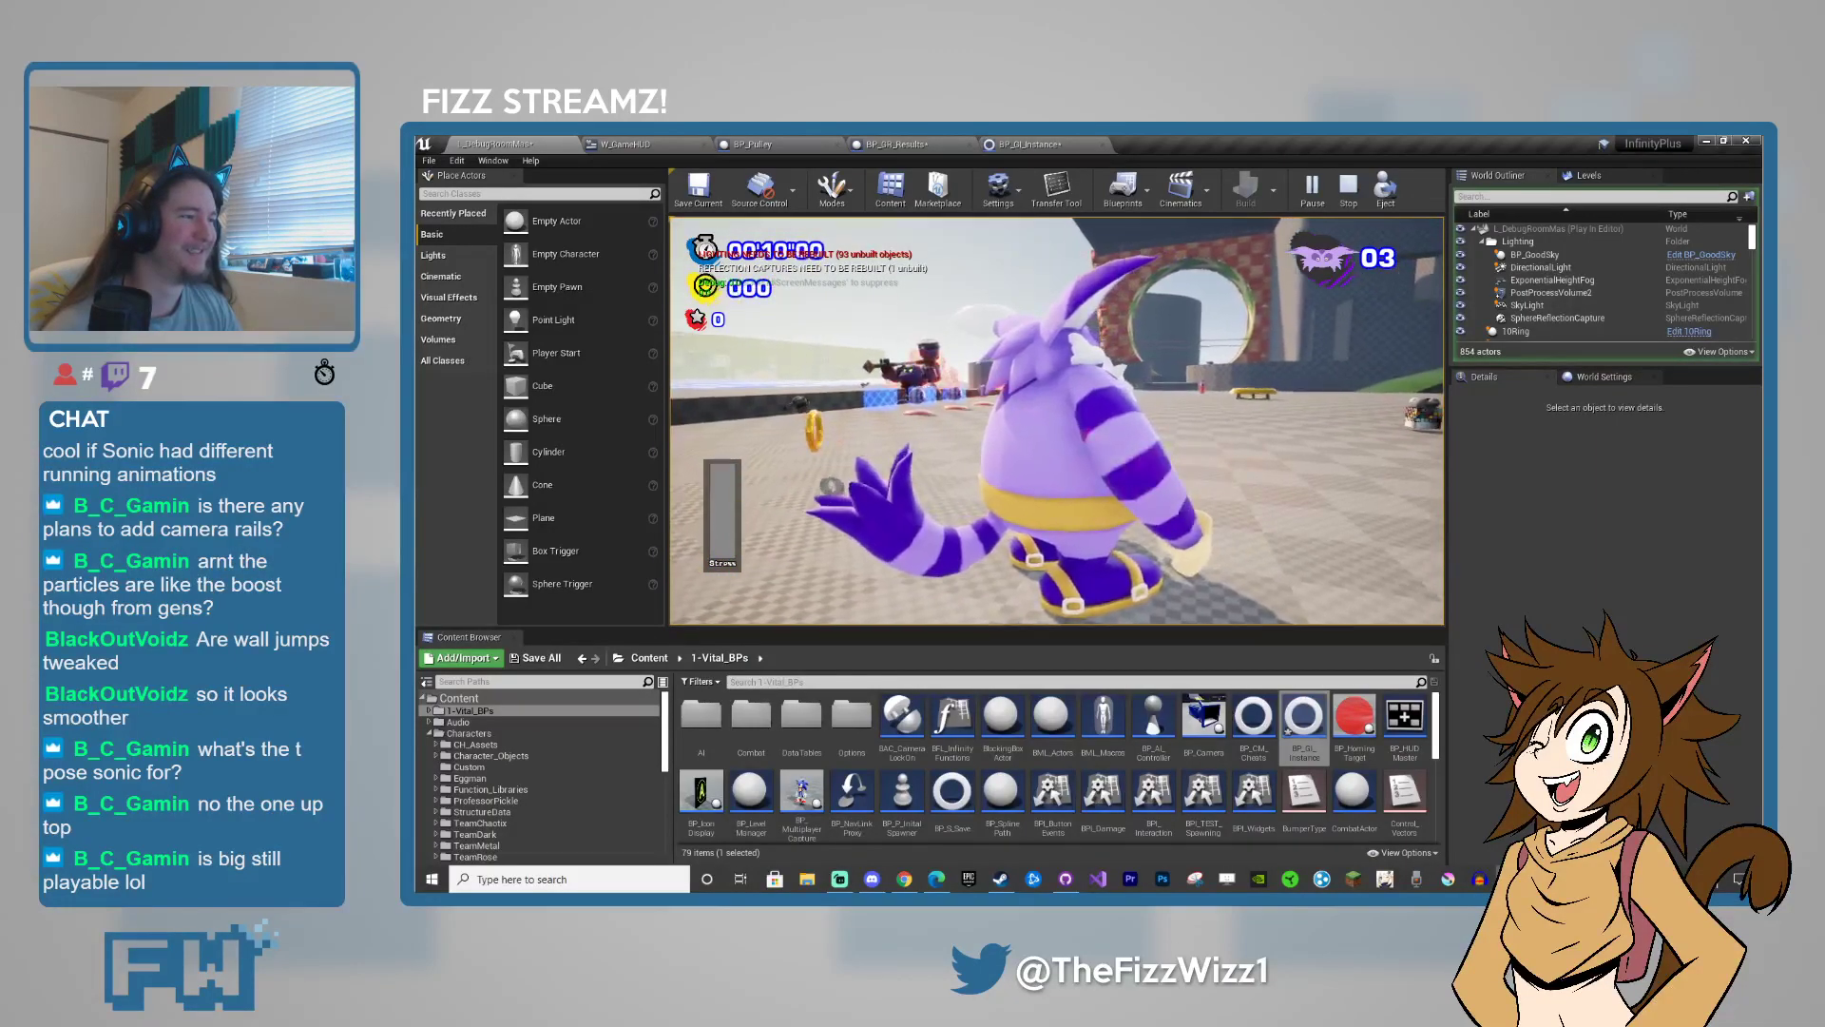
{"action": "key", "text": "w"}
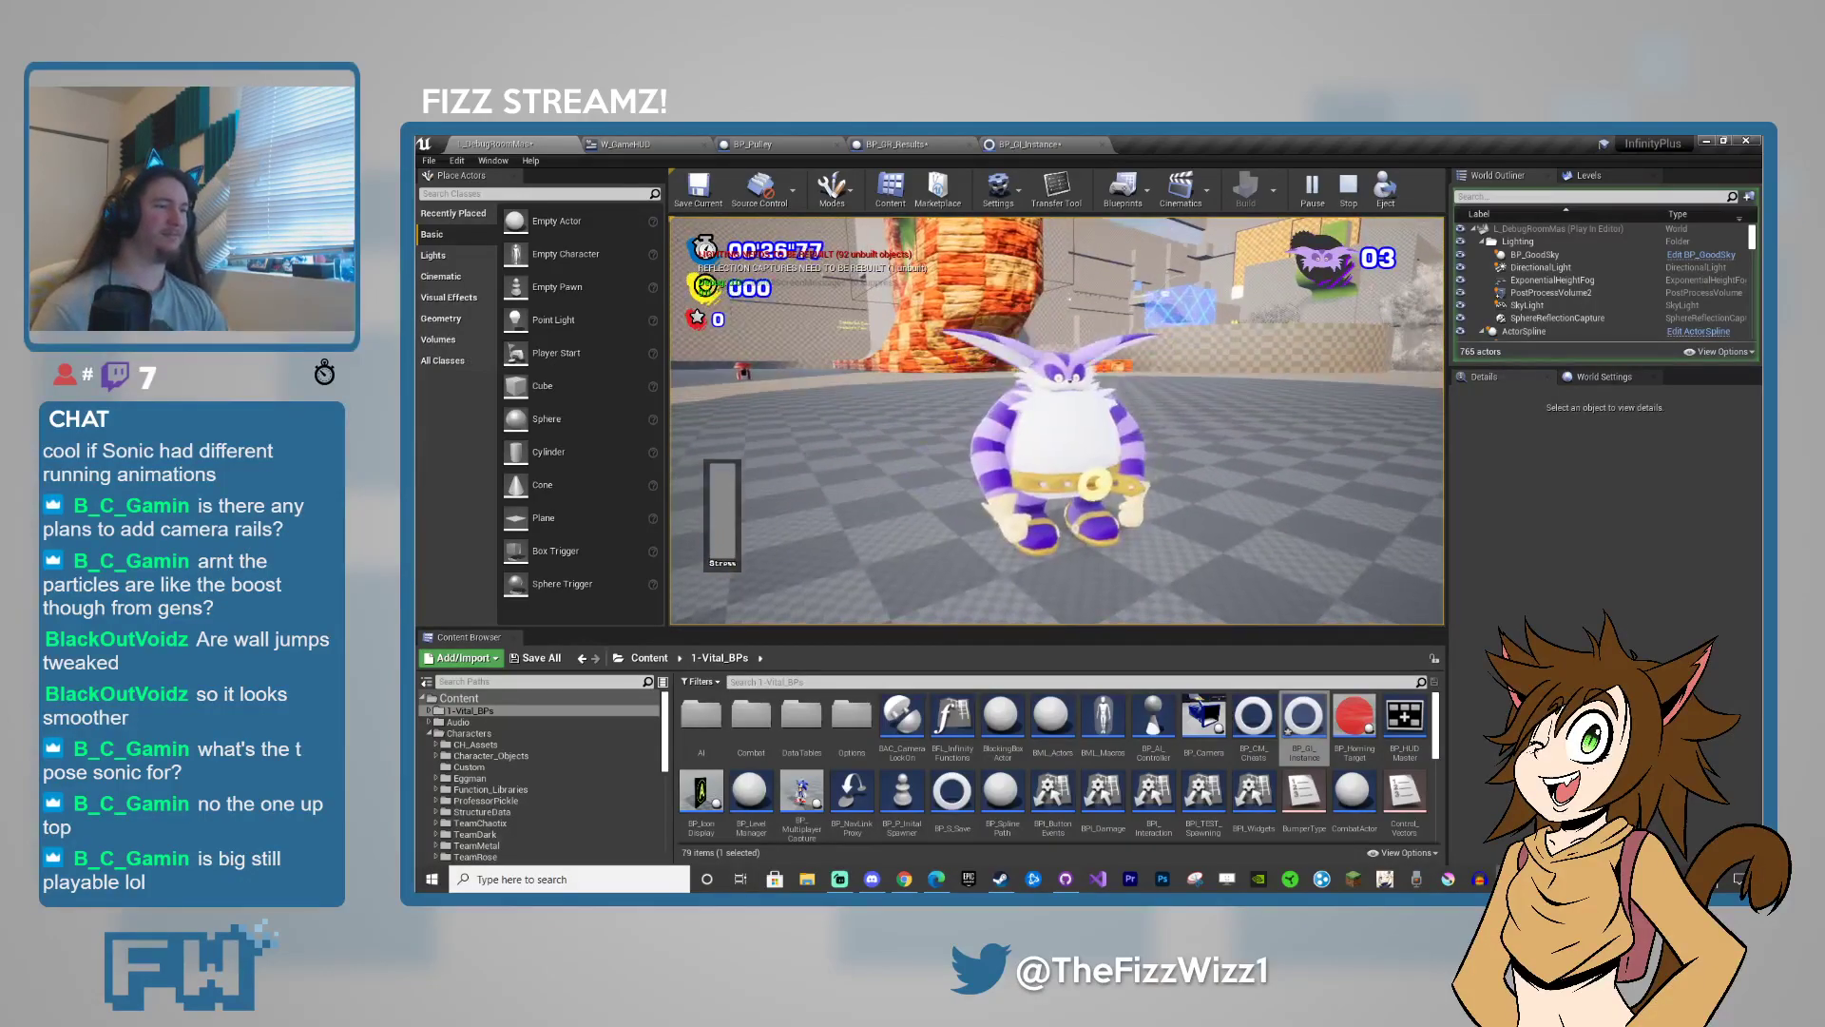
{"action": "key", "text": "Escape"}
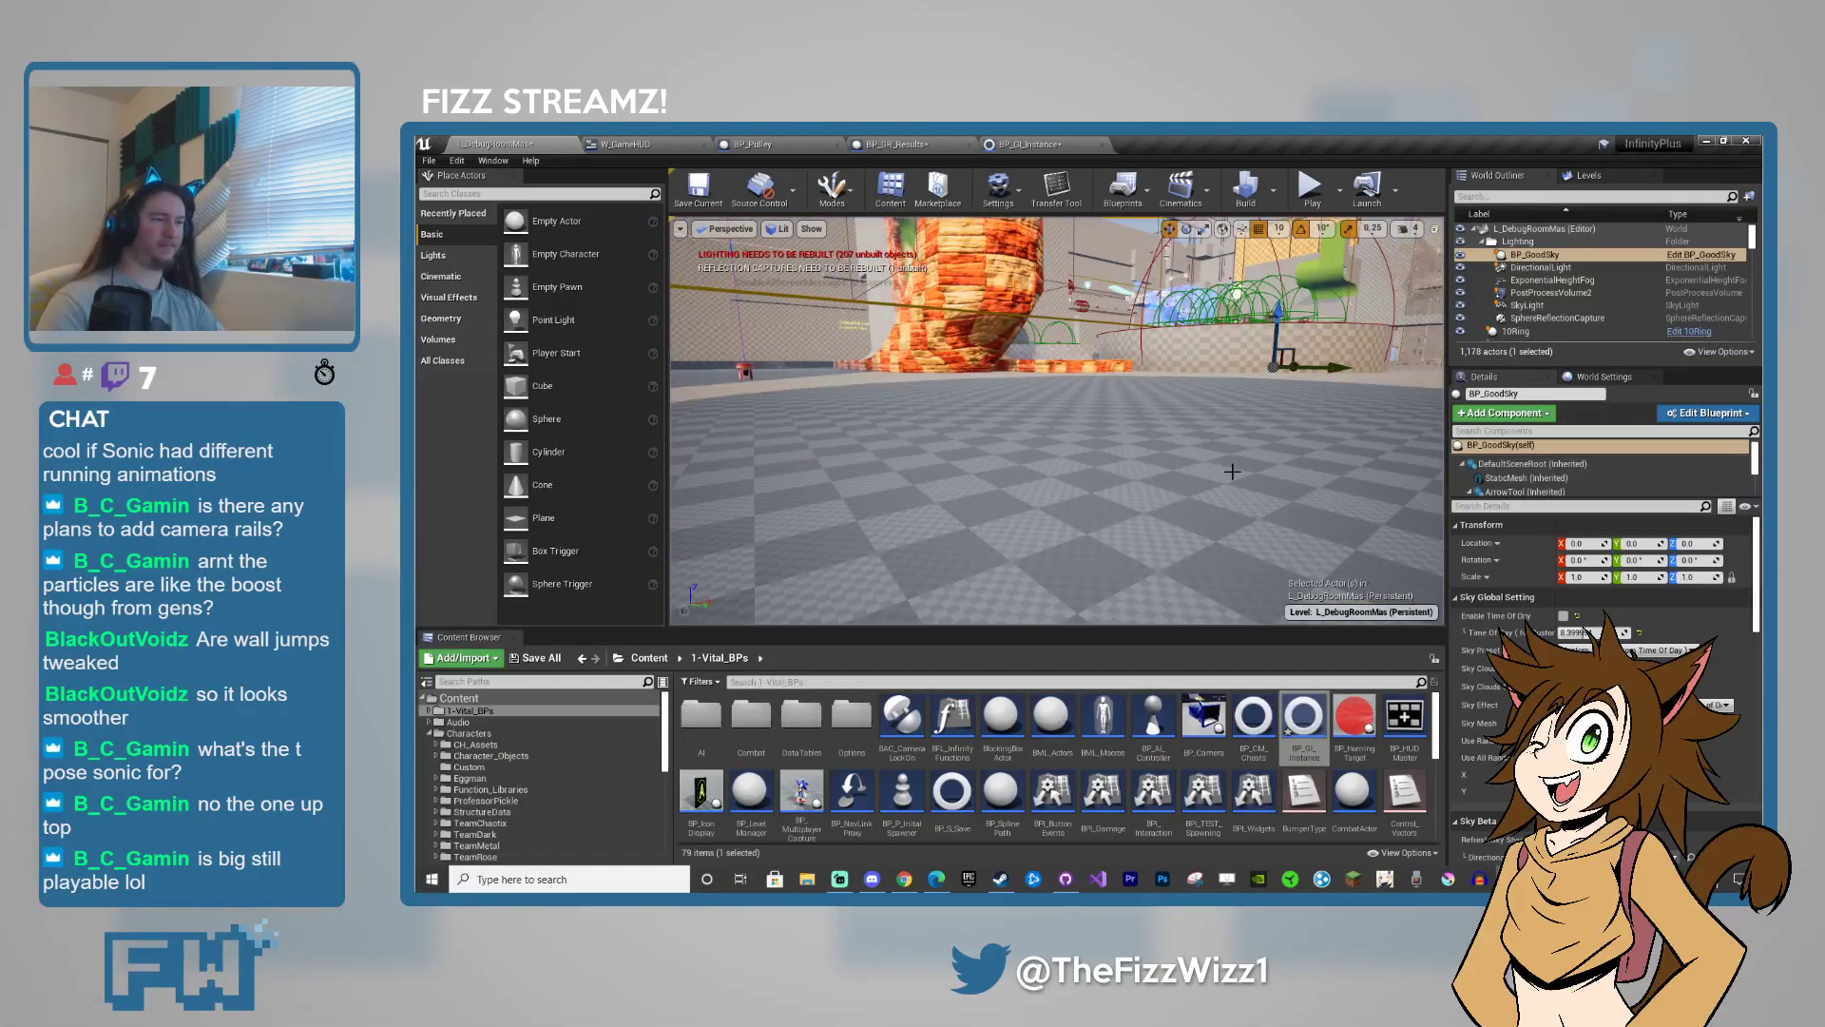
- Set element 0 of SelectedMCharacters in BP_GI_Instance back to BP_Sonic and return to the L_DebugRoomMas level
{"action": "left_click", "coordinate": [1055, 143]}
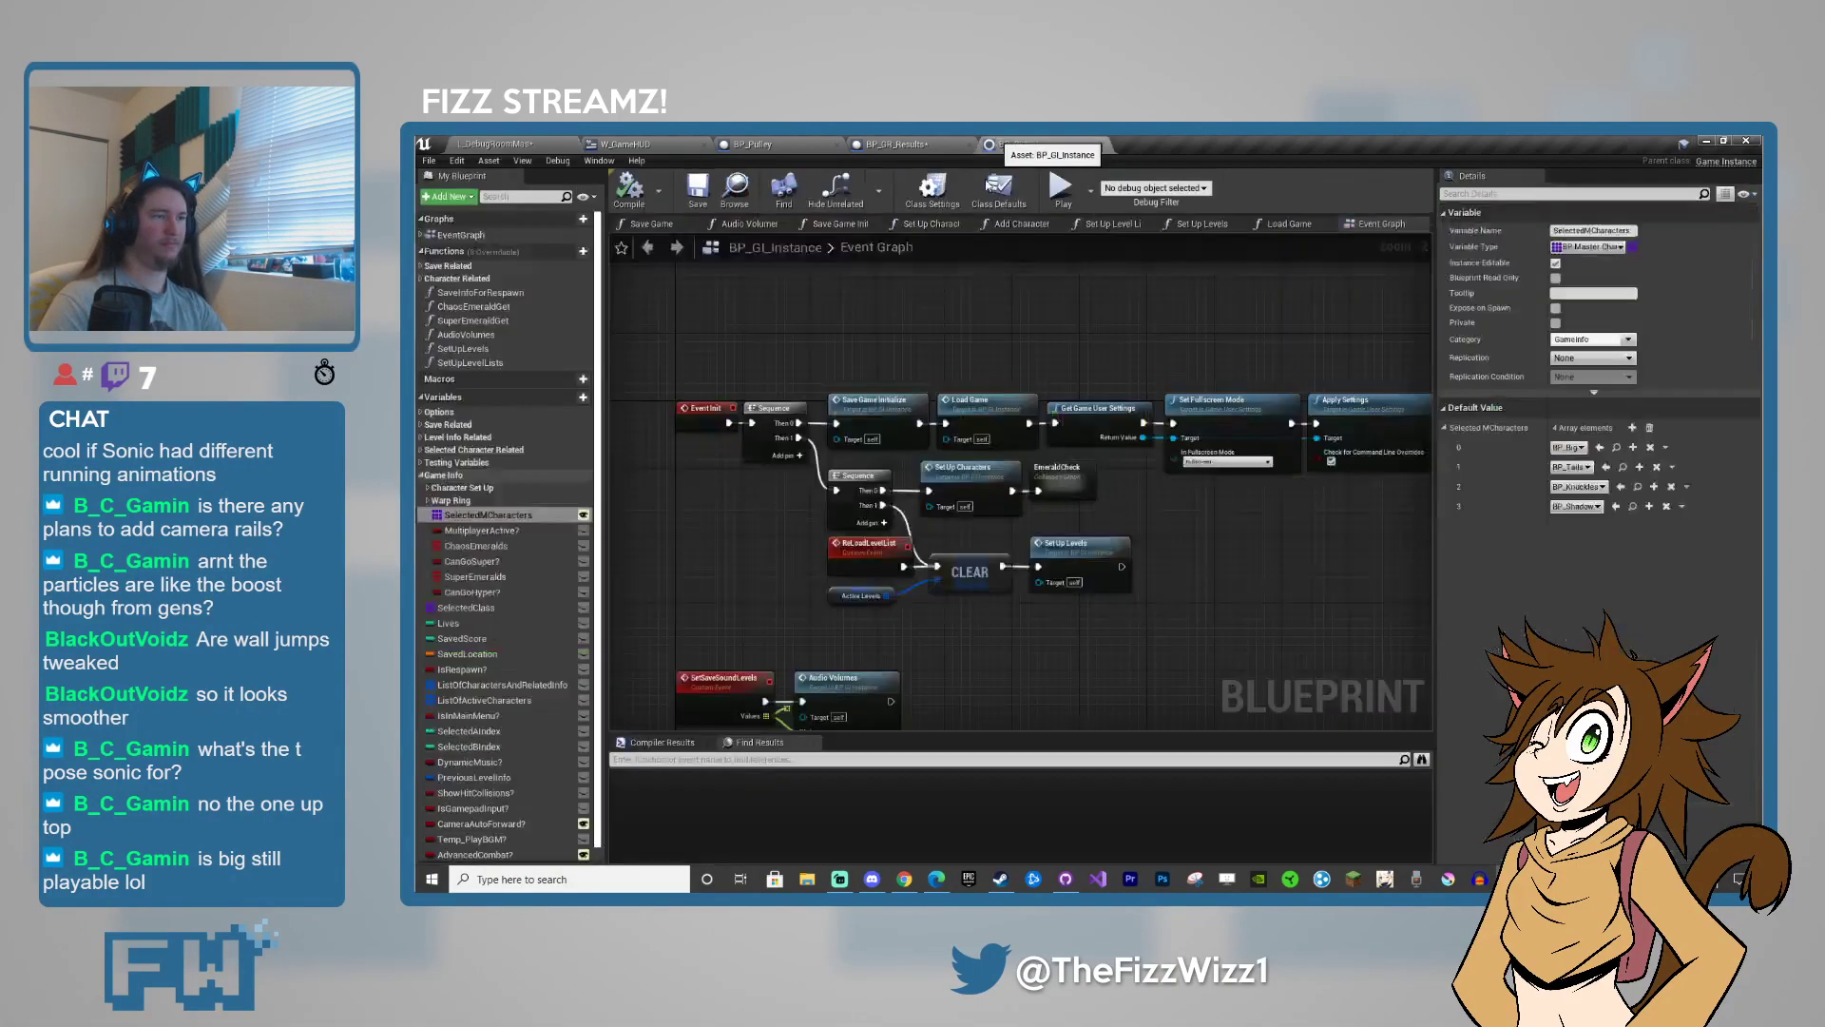
{"action": "left_click", "coordinate": [1570, 447]}
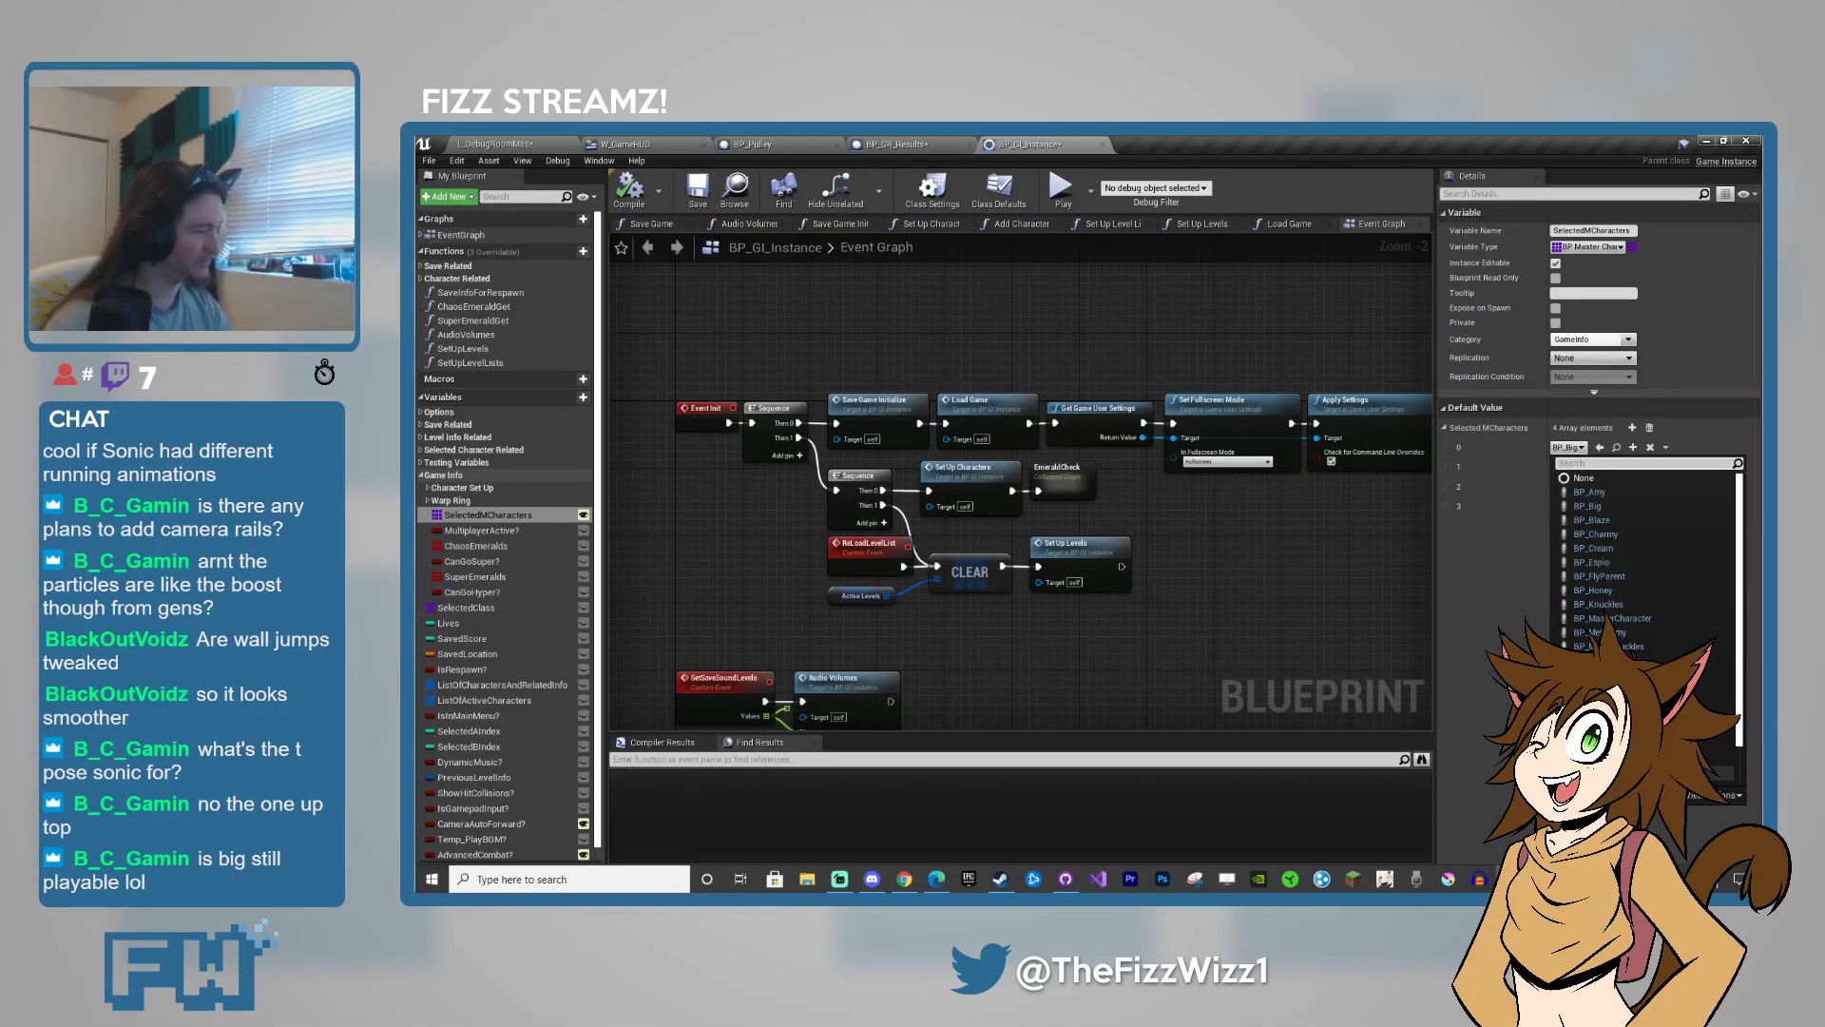
{"action": "left_click", "coordinate": [1589, 744]}
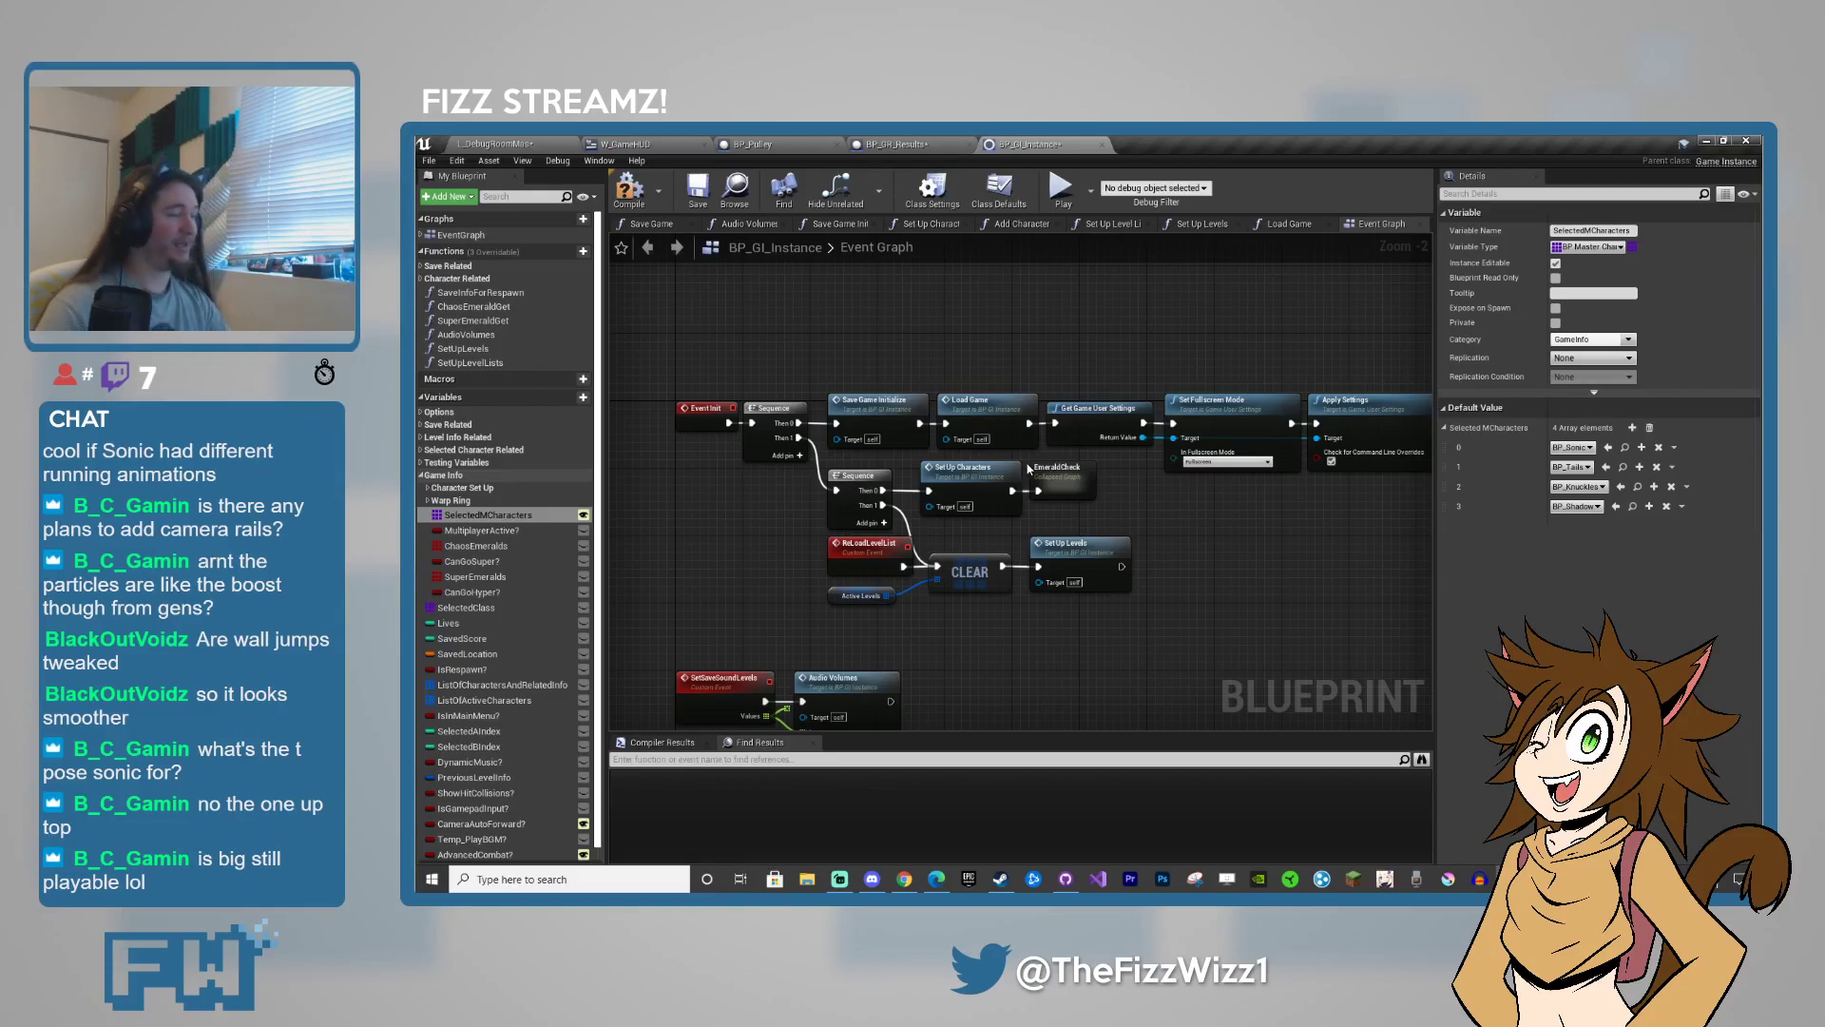
{"action": "left_click", "coordinate": [491, 145]}
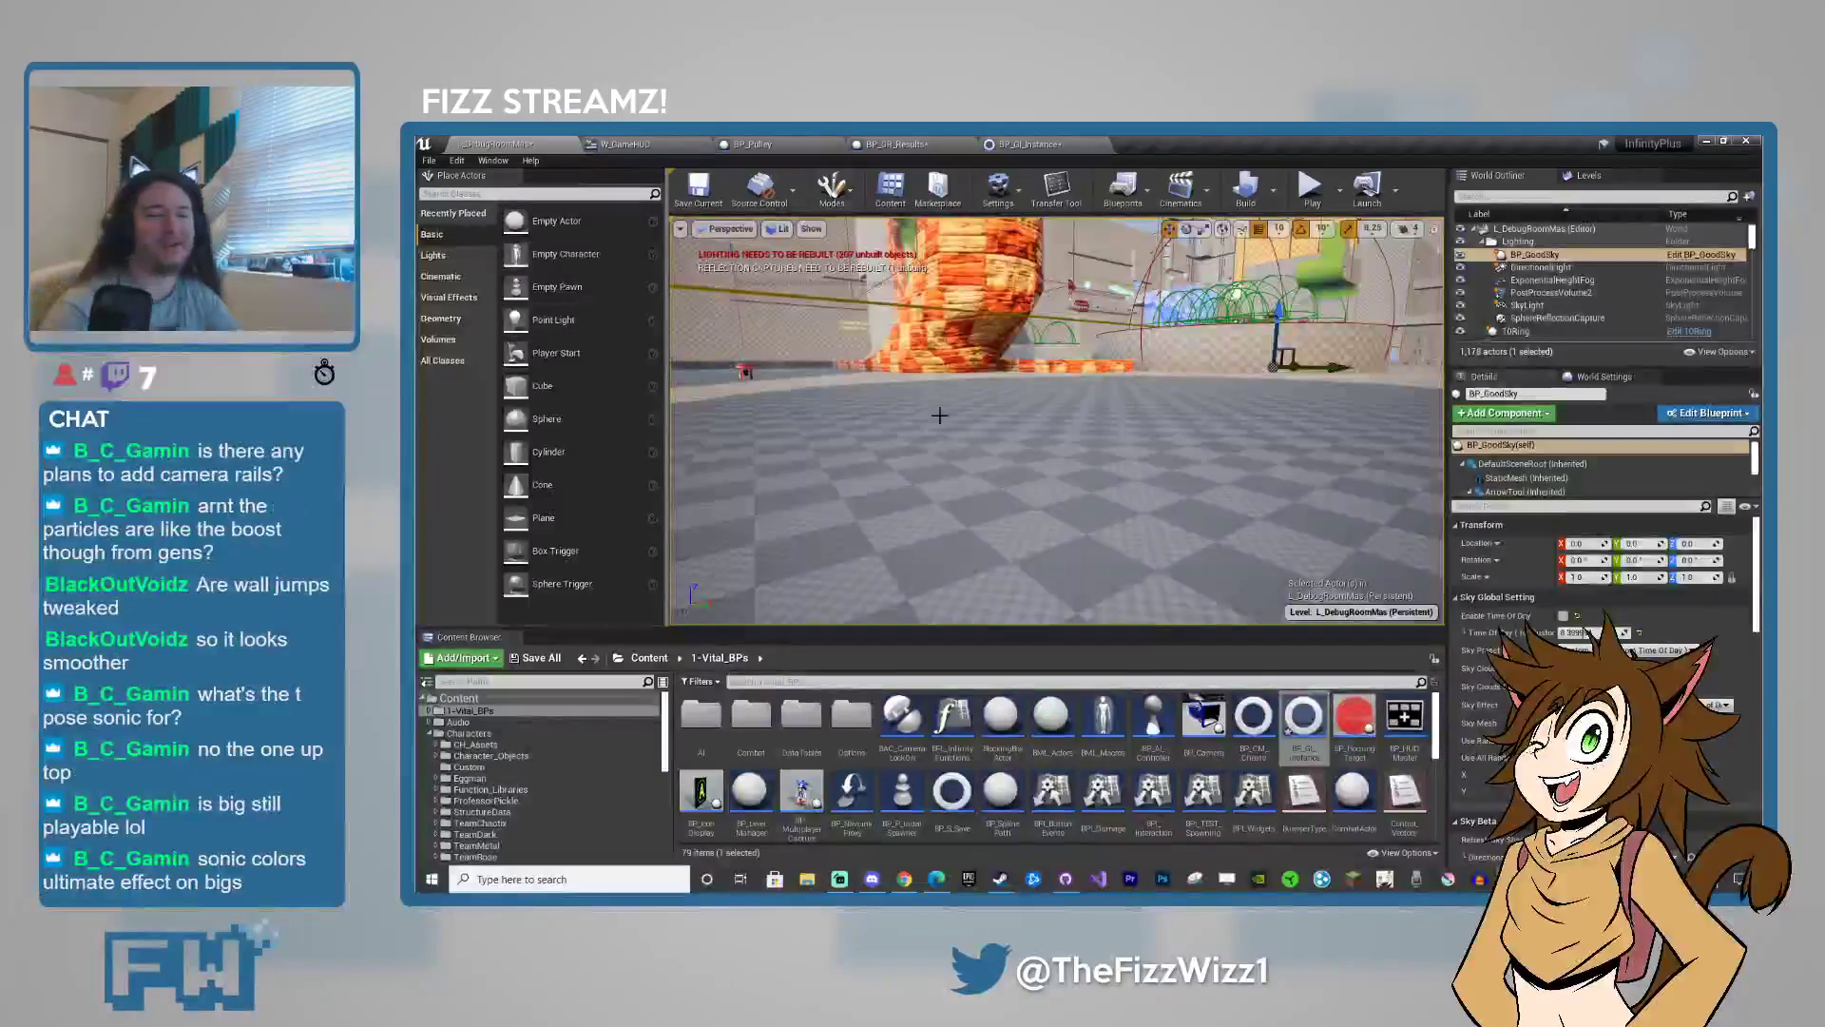
{"action": "key", "text": "w"}
{"action": "right_click_drag", "start_coordinate": [1057, 421], "coordinate": [1184, 385]}
{"action": "right_click_drag", "start_coordinate": [998, 413], "coordinate": [1012, 490]}
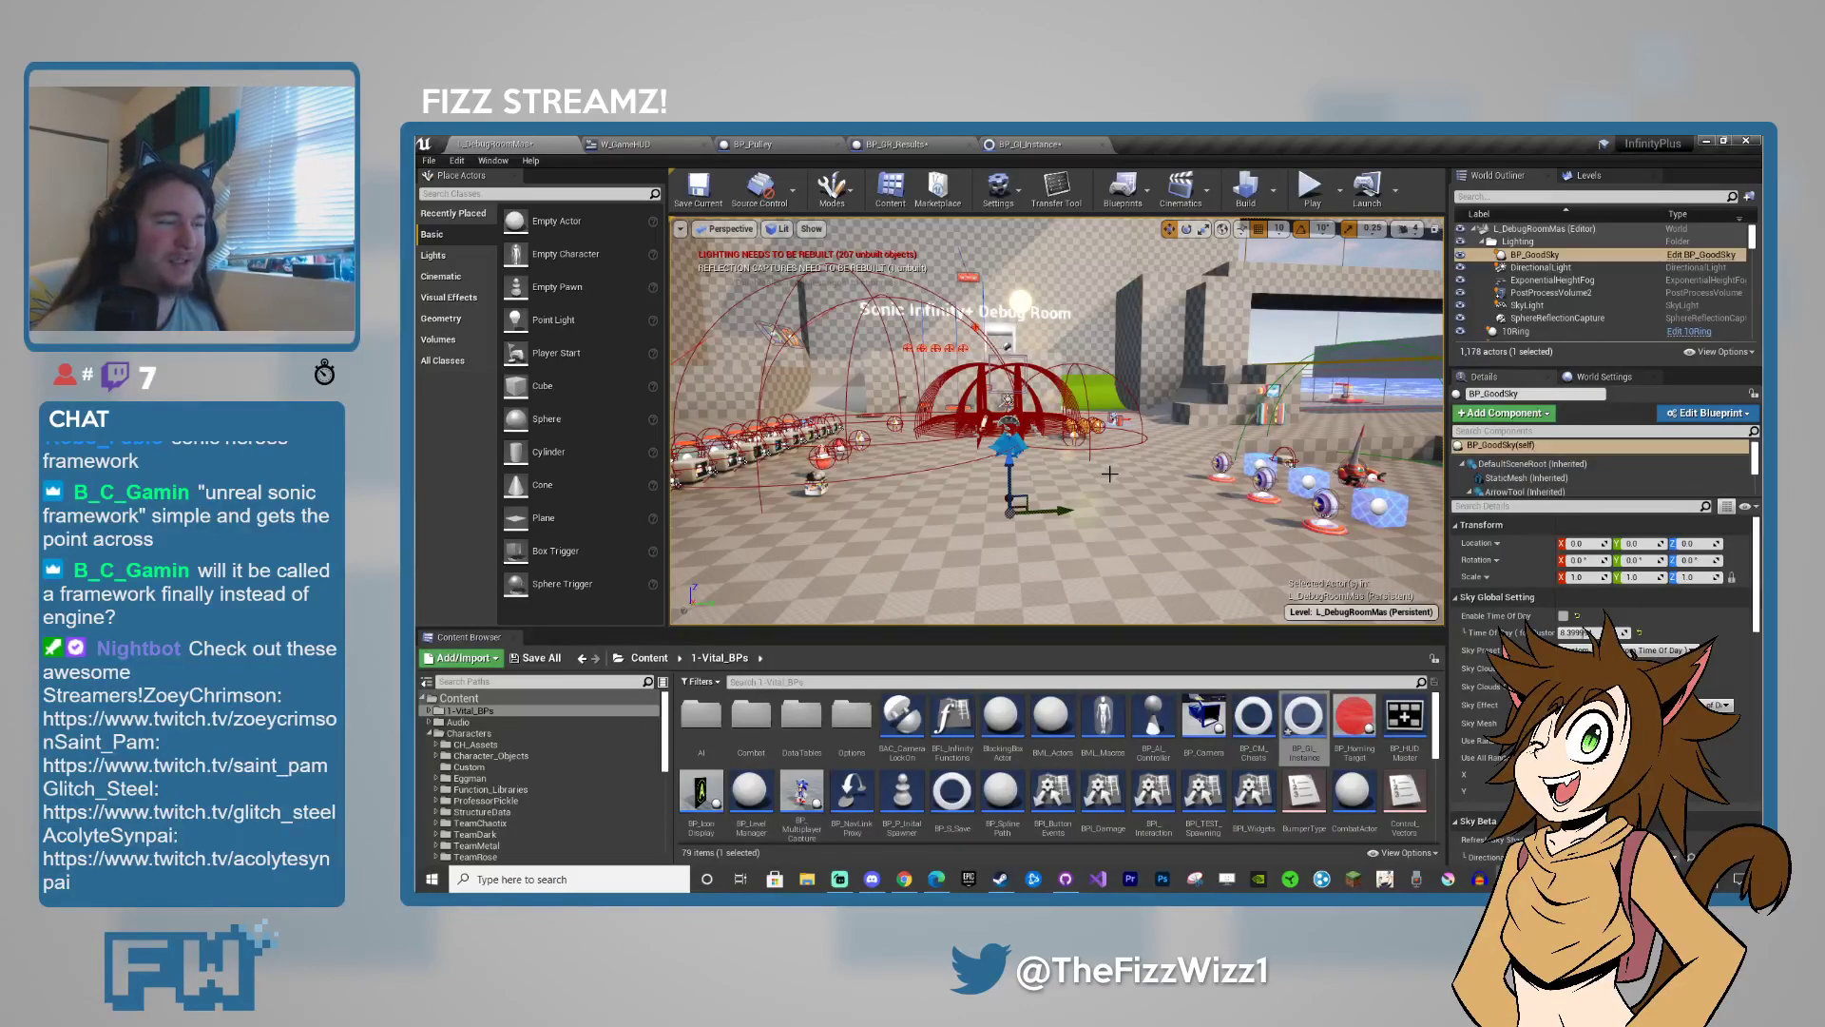
{"action": "mouse_move", "coordinate": [1110, 475]}
{"action": "right_mouse_down"}
{"action": "mouse_move", "coordinate": [1082, 439]}
{"action": "mouse_move", "coordinate": [1080, 473]}
{"action": "right_mouse_up"}
{"action": "key", "text": "w"}
{"action": "left_click_drag", "start_coordinate": [1108, 427], "coordinate": [1104, 486]}
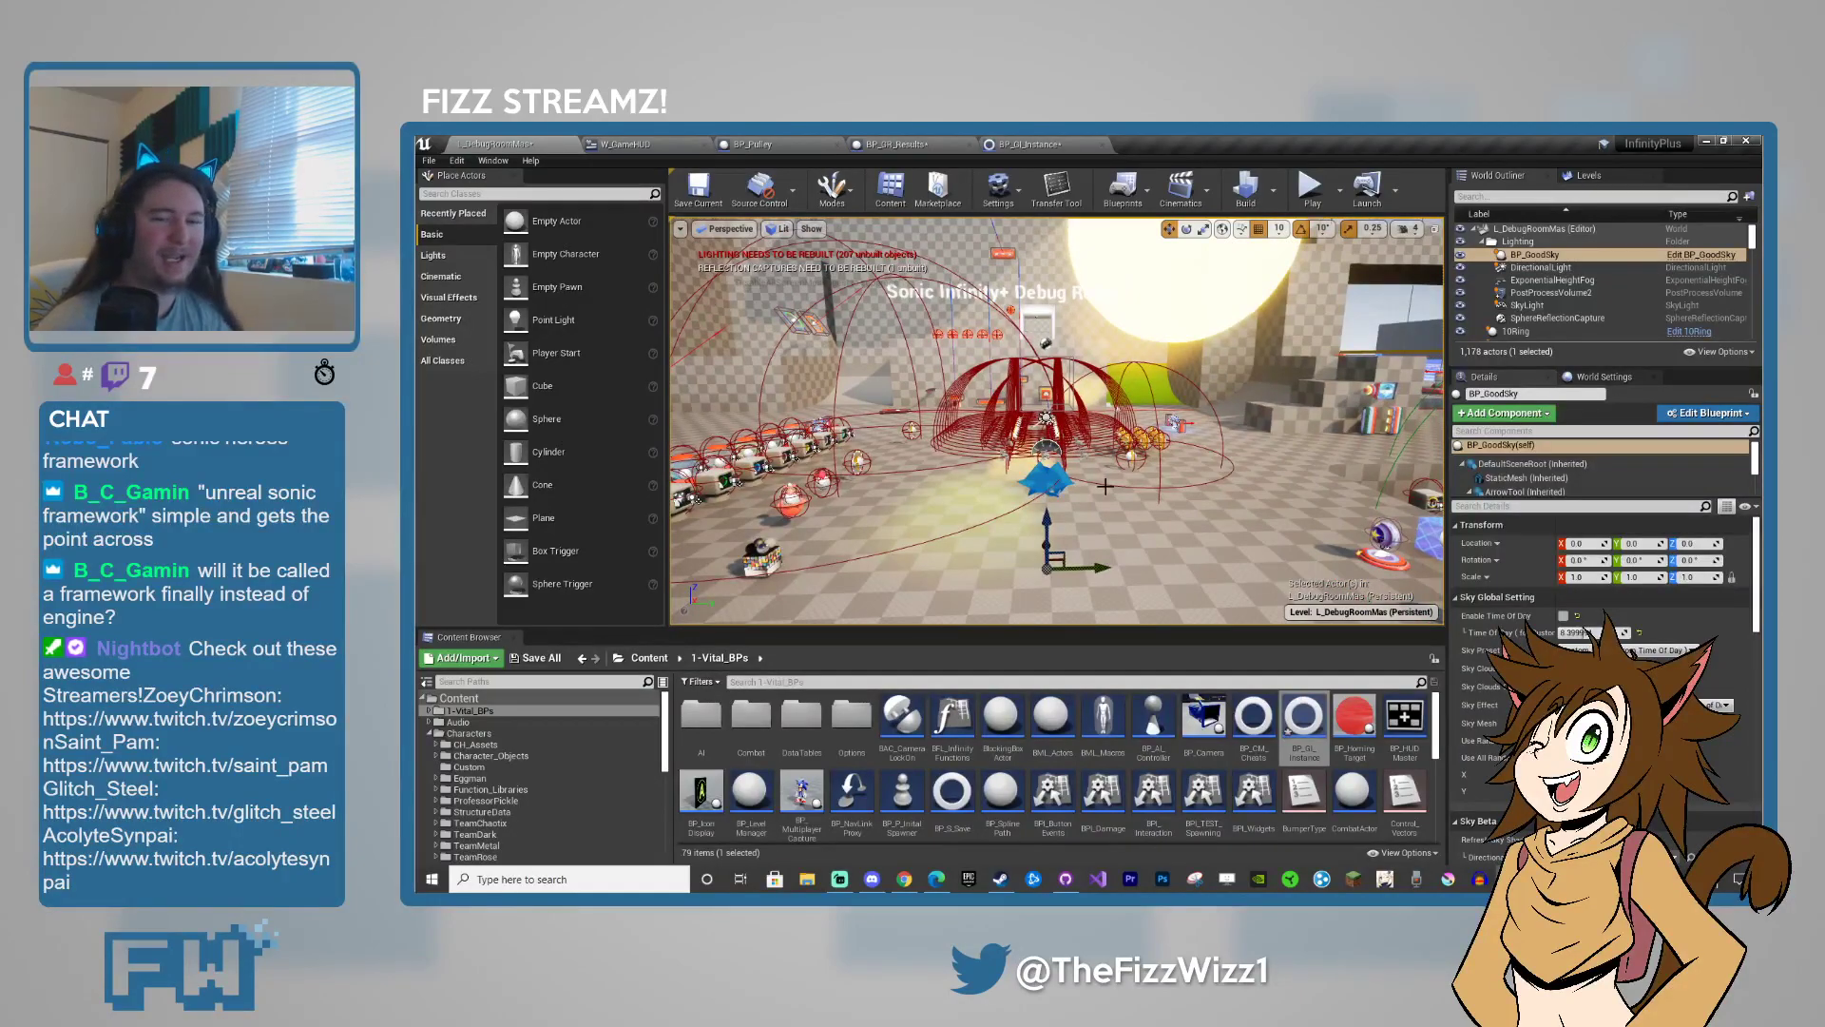
{"action": "right_click_drag", "start_coordinate": [1105, 486], "coordinate": [1097, 474]}
{"action": "key", "text": "q"}
{"action": "left_click_drag", "start_coordinate": [1098, 452], "coordinate": [1105, 486]}
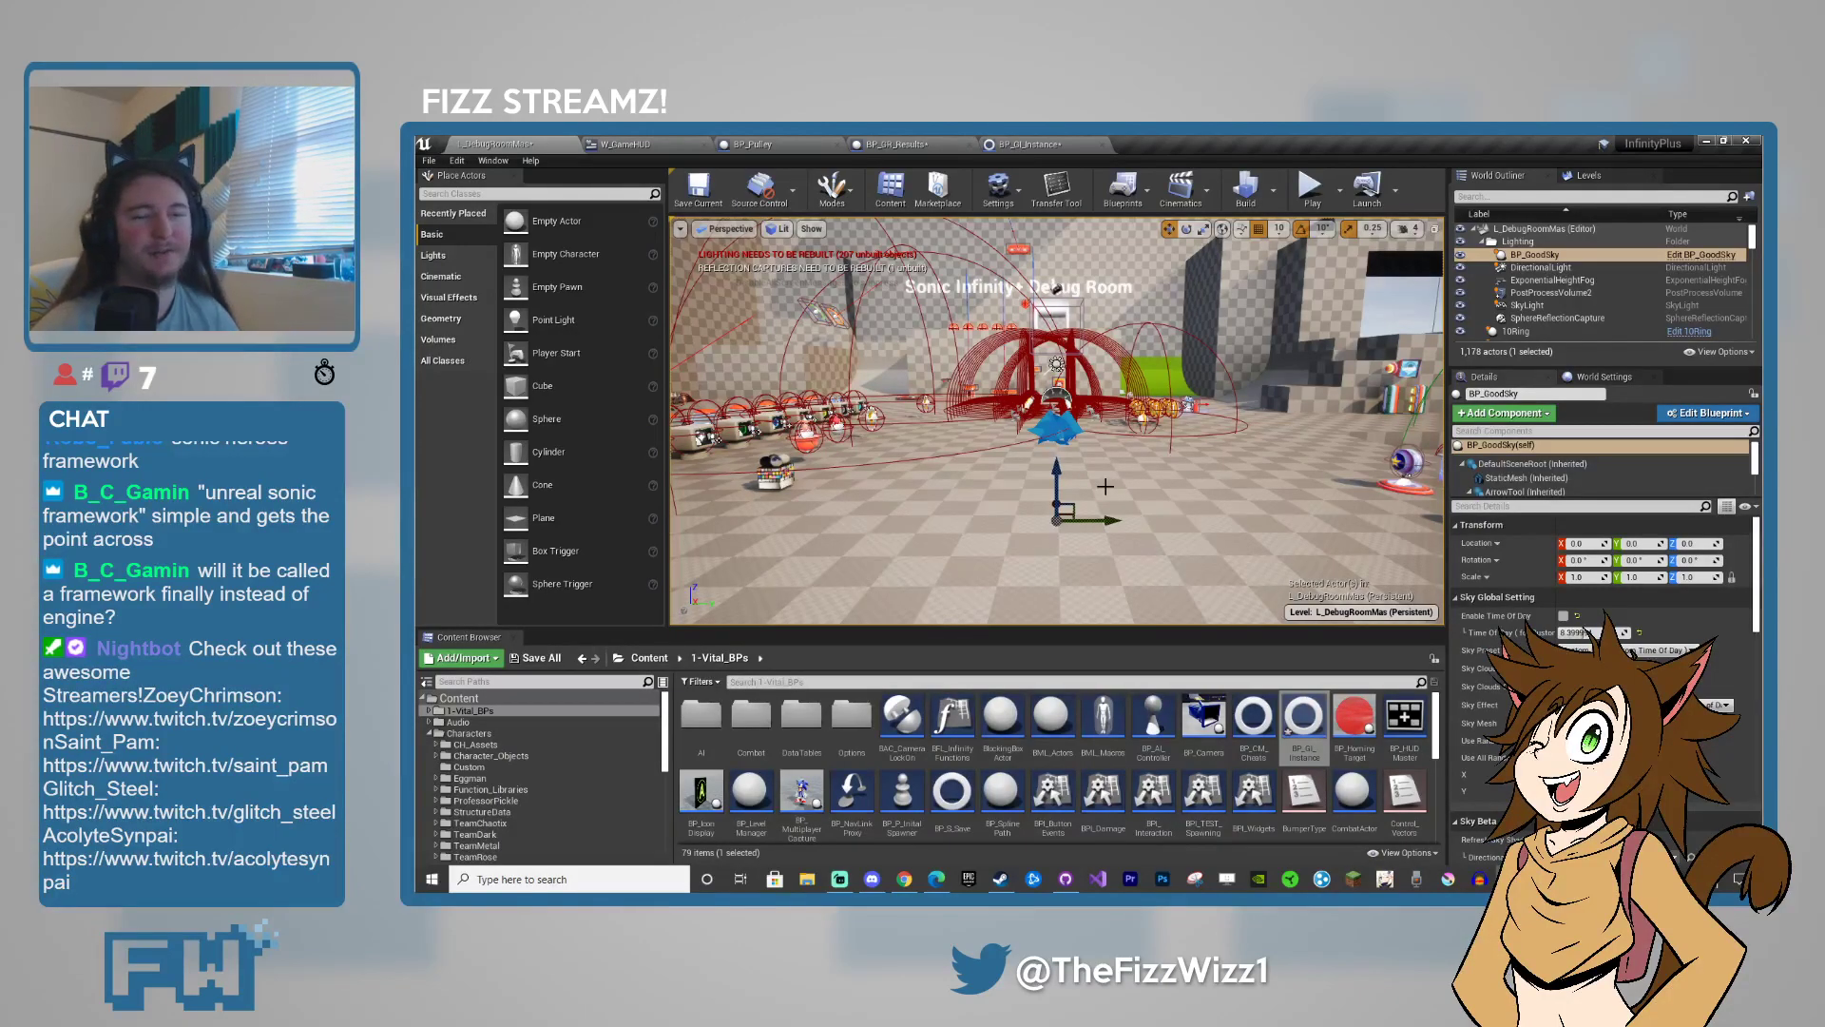
{"action": "key", "text": "w"}
{"action": "mouse_move", "coordinate": [1081, 494]}
{"action": "right_mouse_down"}
{"action": "mouse_move", "coordinate": [1254, 477]}
{"action": "mouse_move", "coordinate": [1105, 486]}
{"action": "right_mouse_up"}
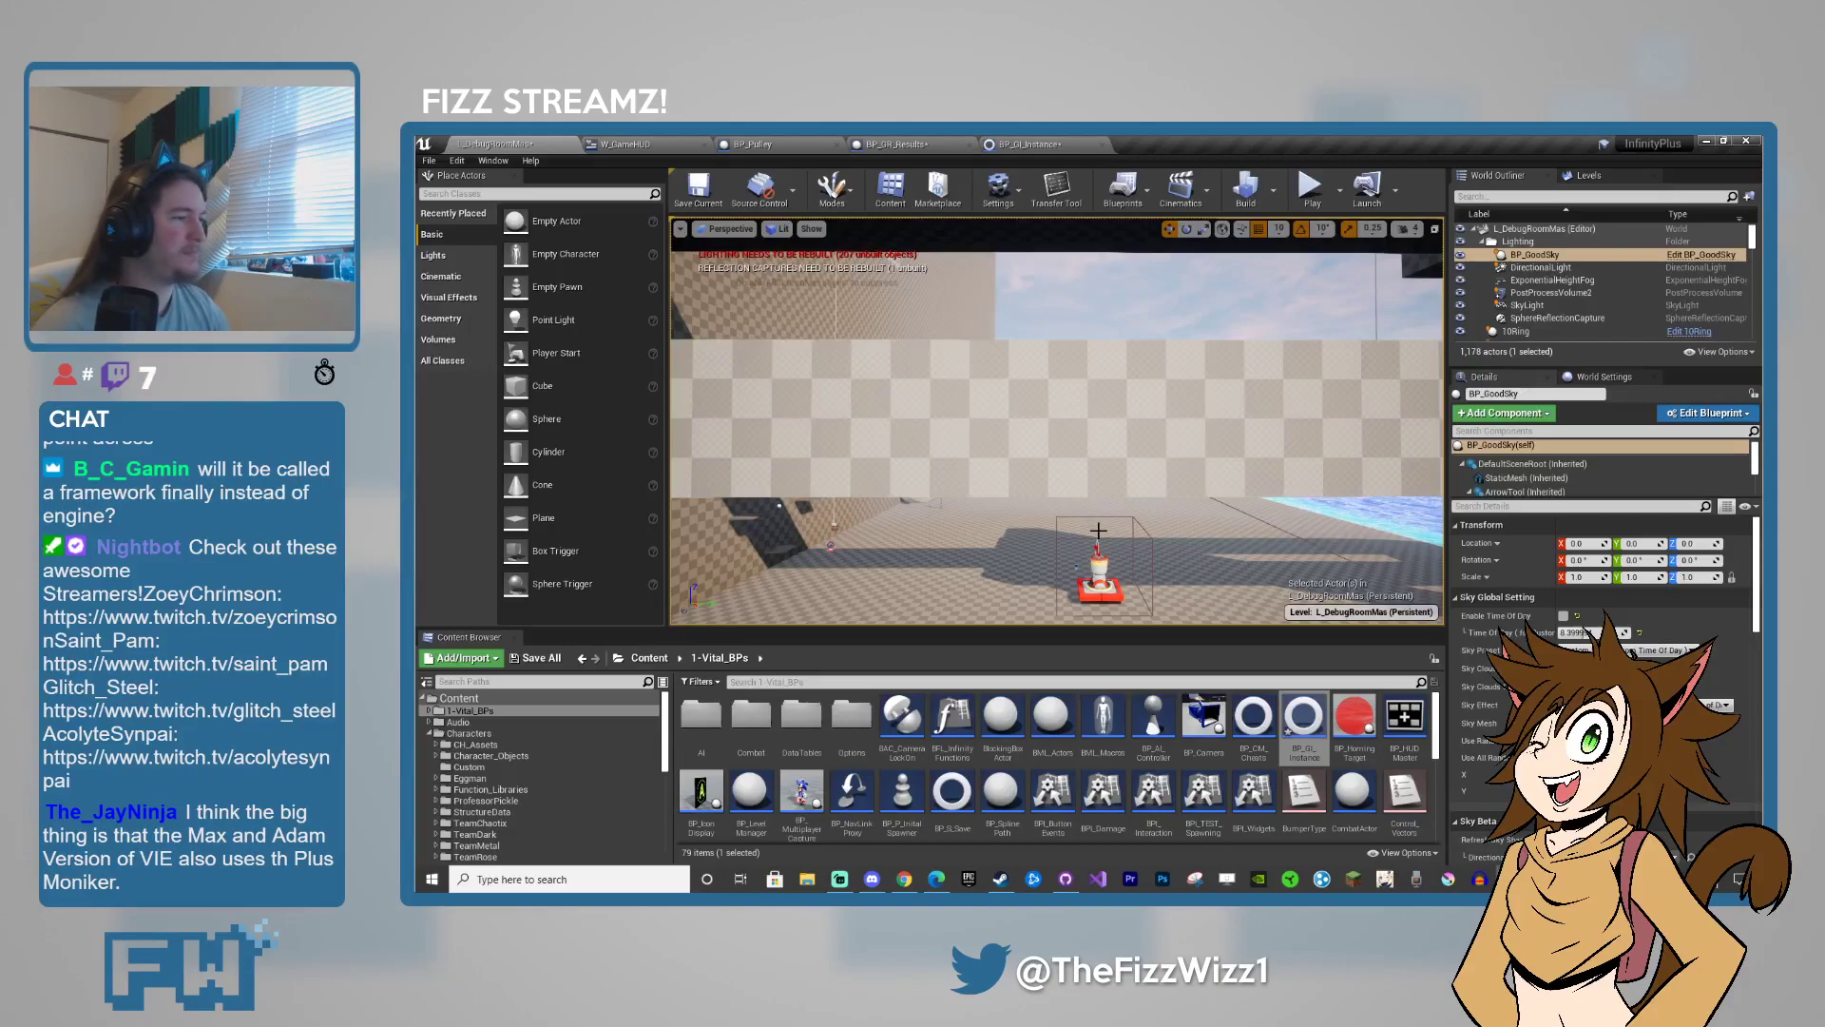
{"action": "right_click_drag", "start_coordinate": [1105, 503], "coordinate": [1105, 513]}
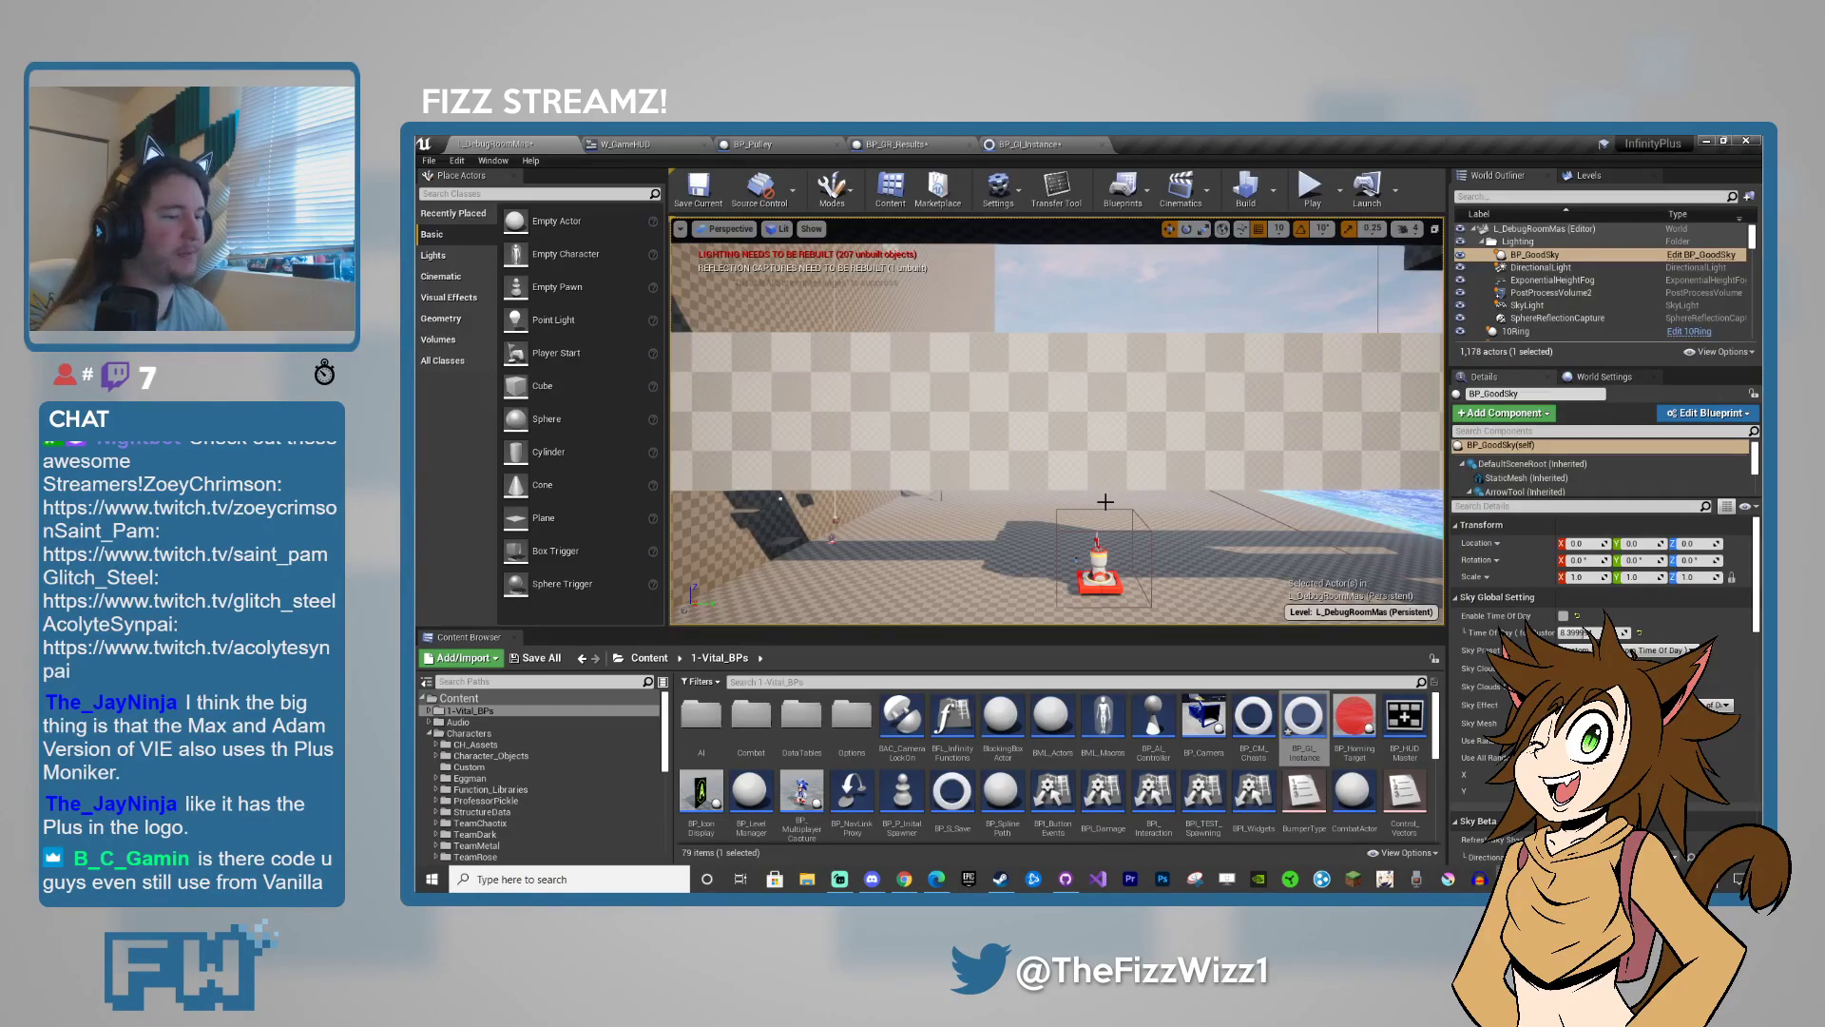
- Switch to File Explorer, browse to the InfinityPlus folder on Main Storage (D:) and view Sonic Infinity+ Logo.png
{"action": "left_click", "coordinate": [807, 878]}
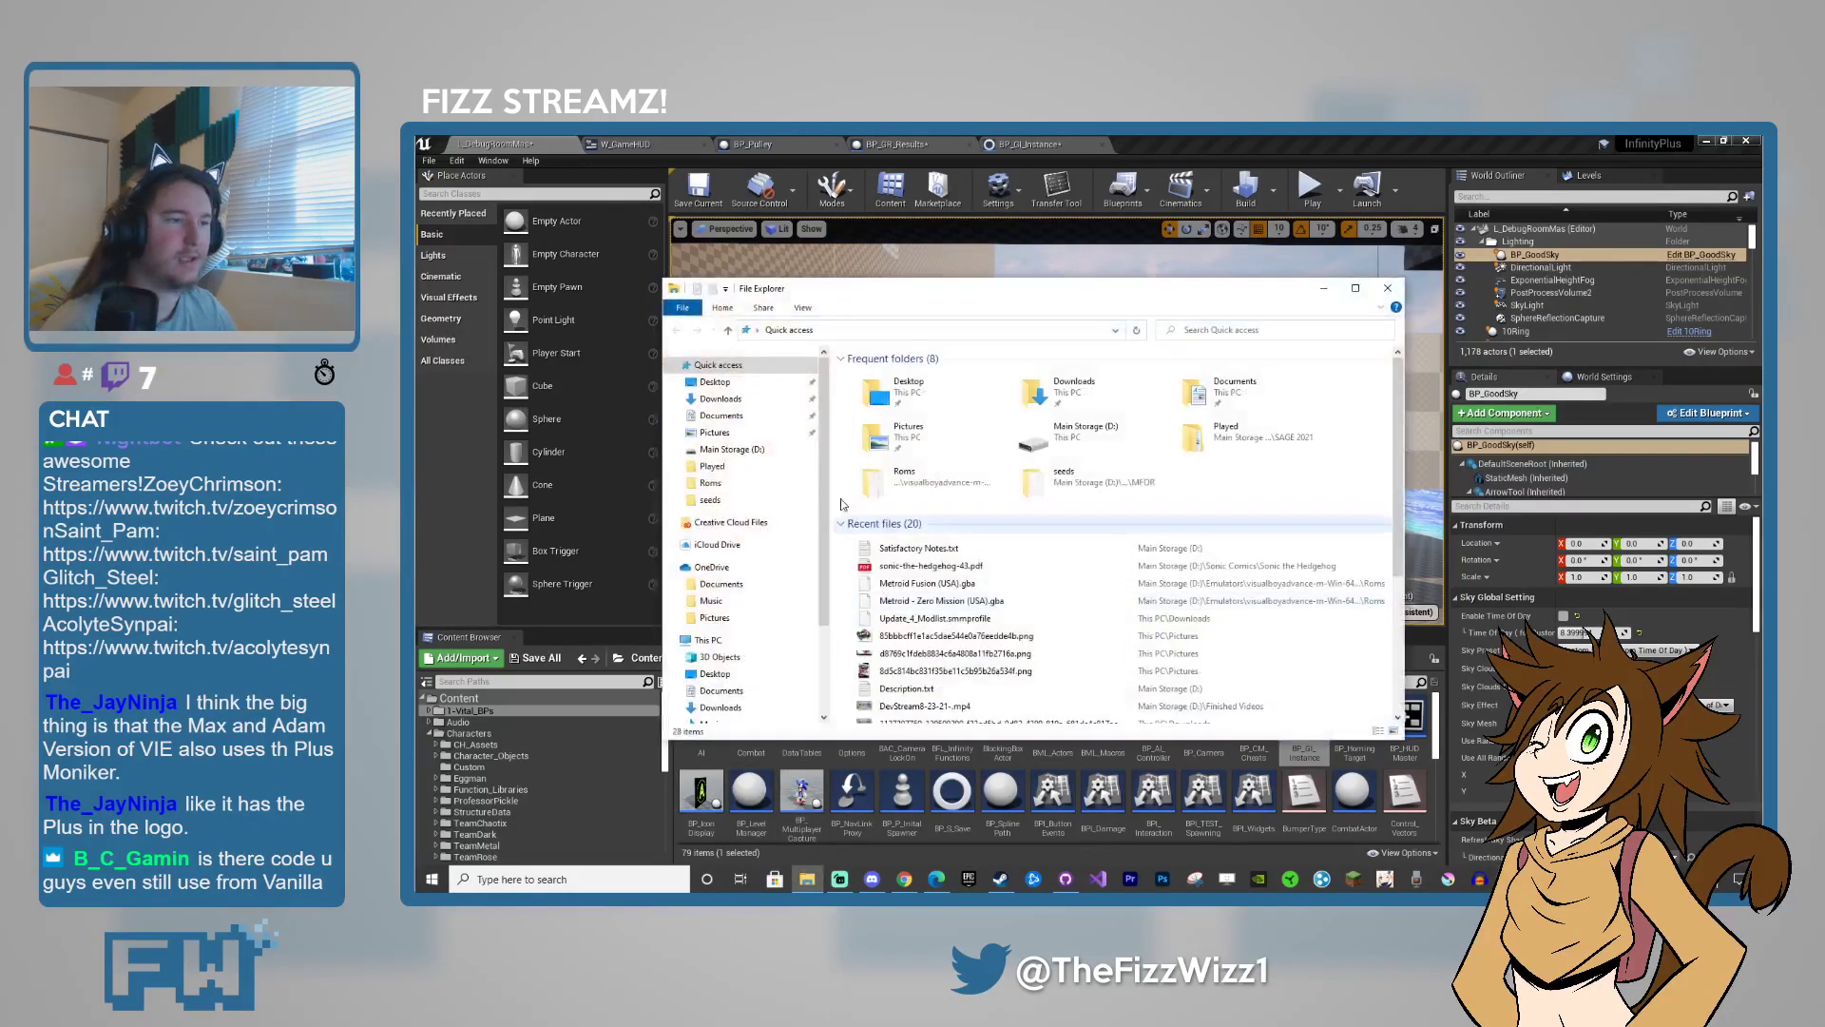
{"action": "left_click", "coordinate": [730, 448]}
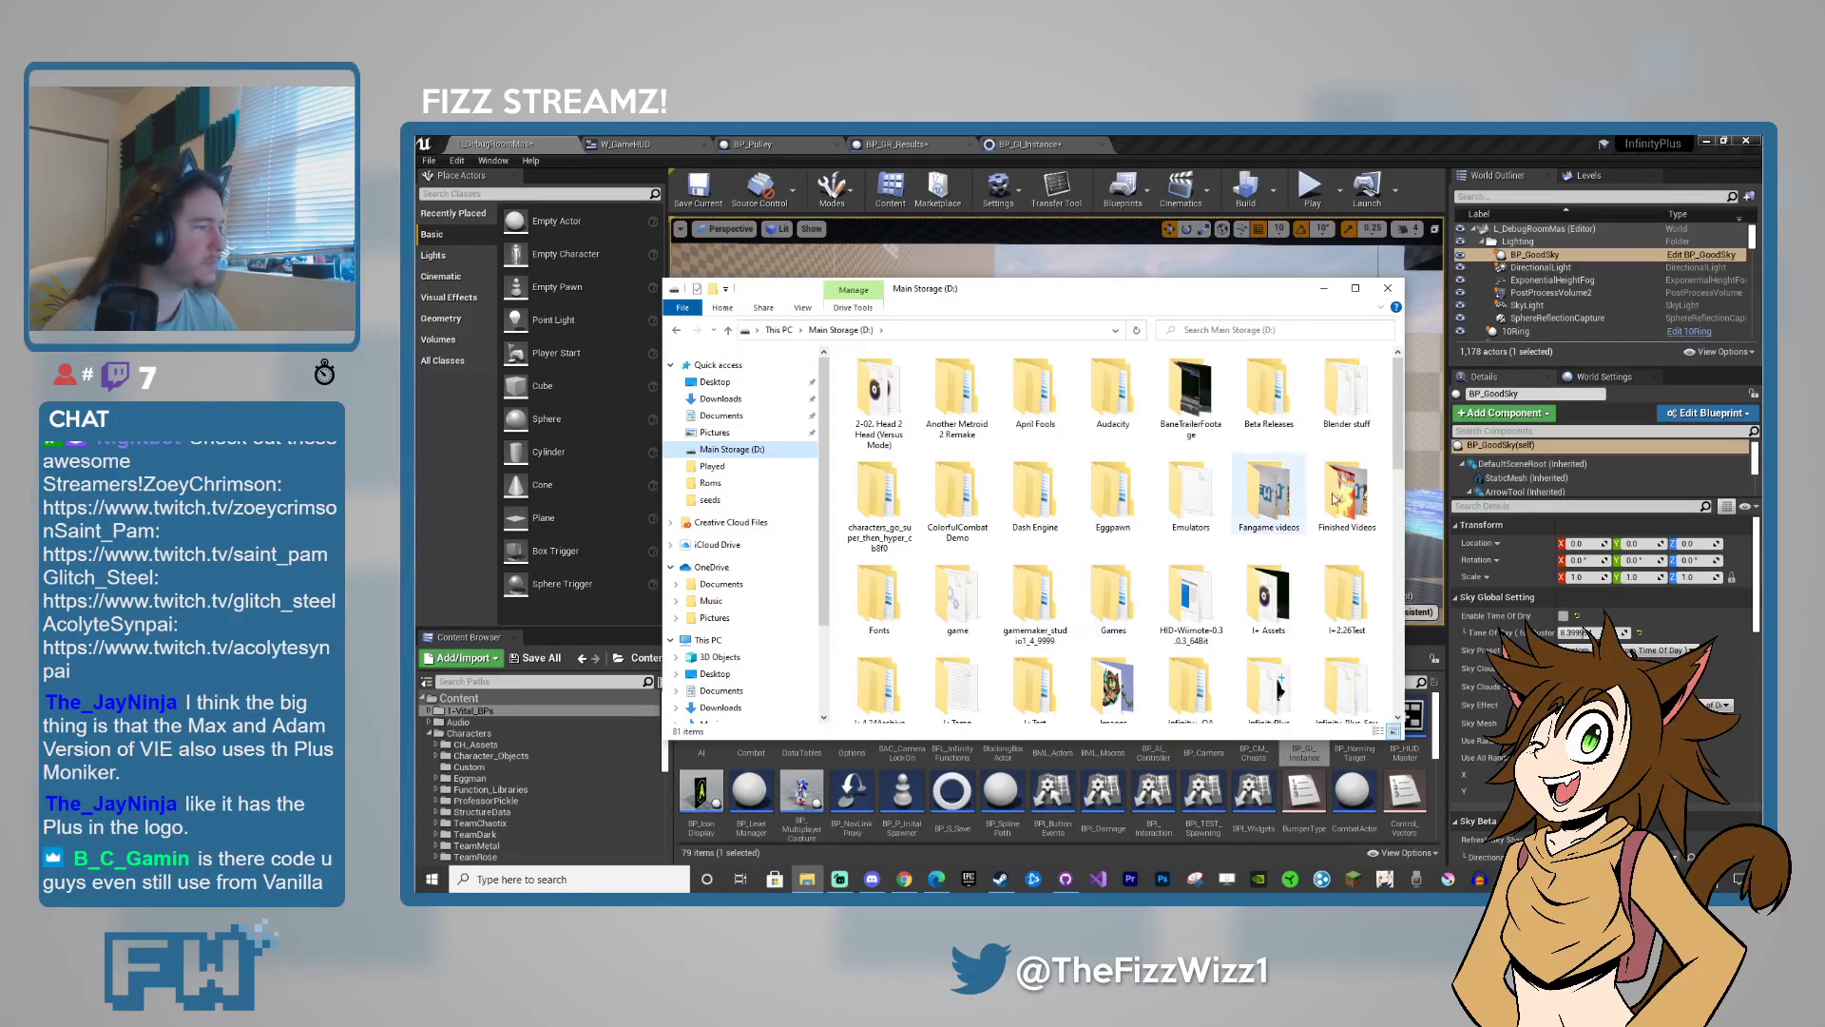
{"action": "scroll", "coordinate": [1153, 523], "scroll_direction": "down", "scroll_amount": 3}
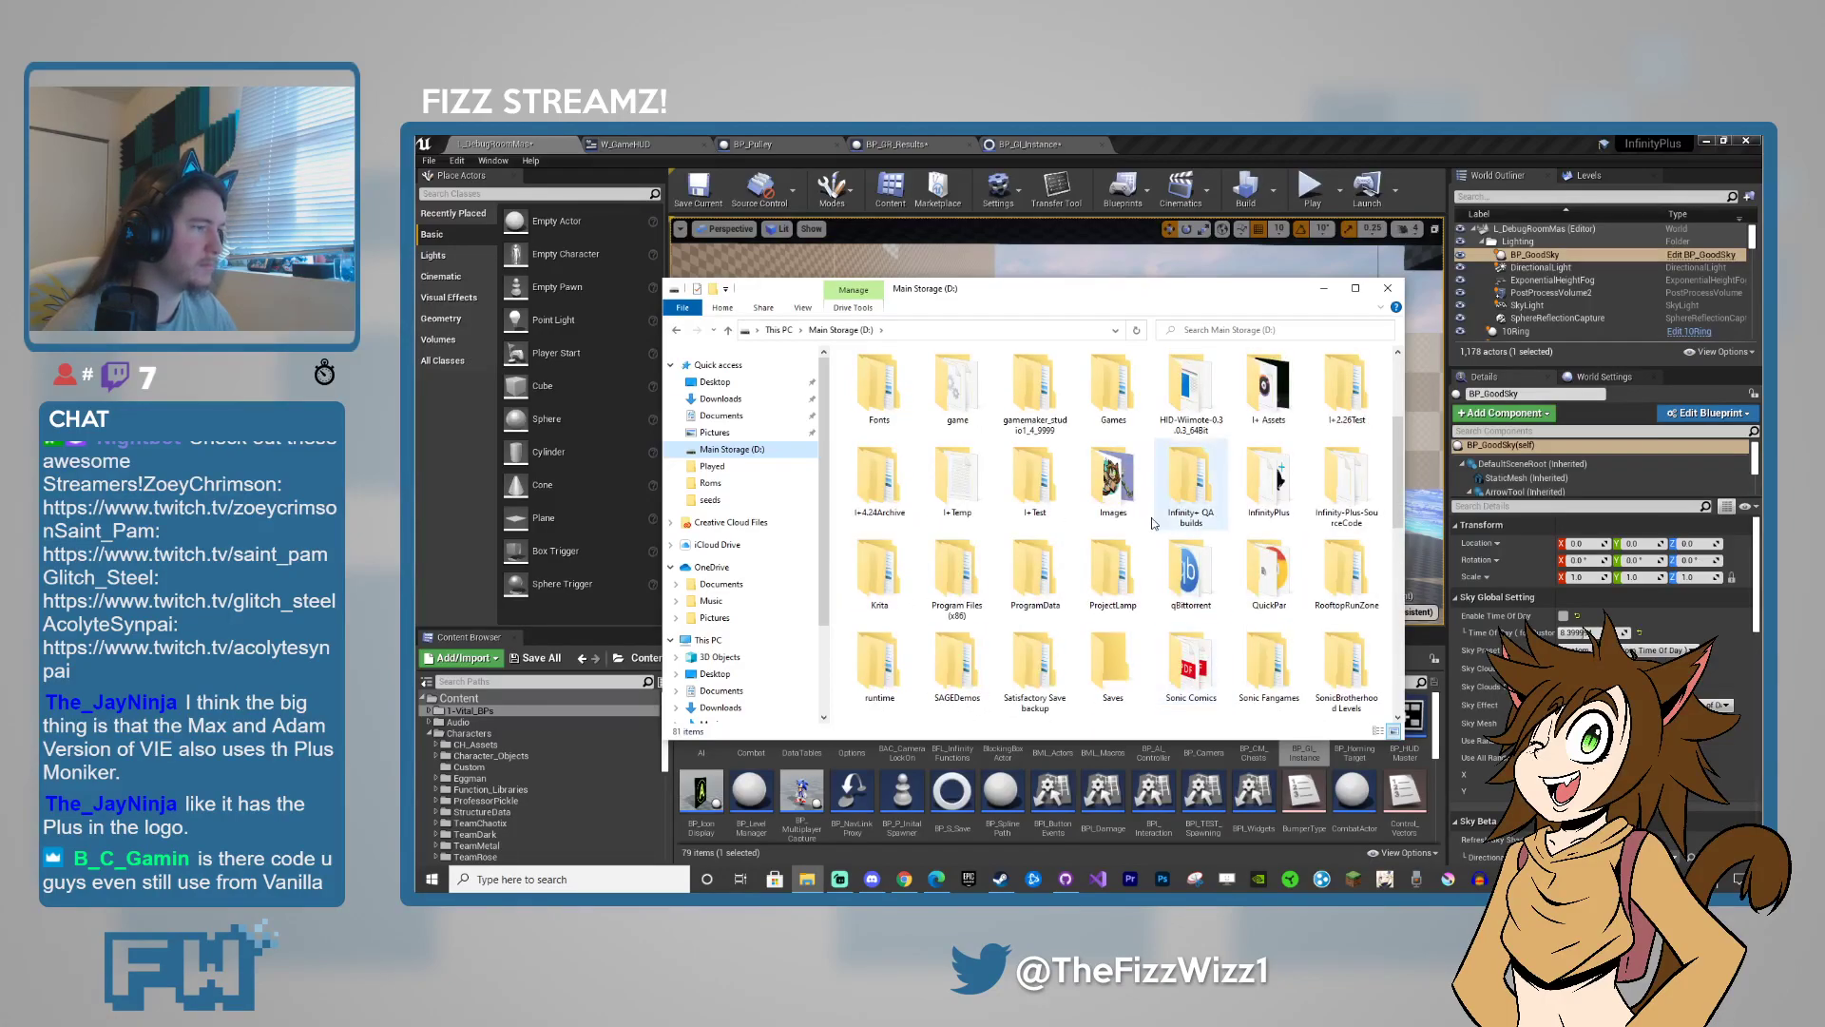
{"action": "scroll", "coordinate": [1153, 523], "scroll_direction": "down", "scroll_amount": 5}
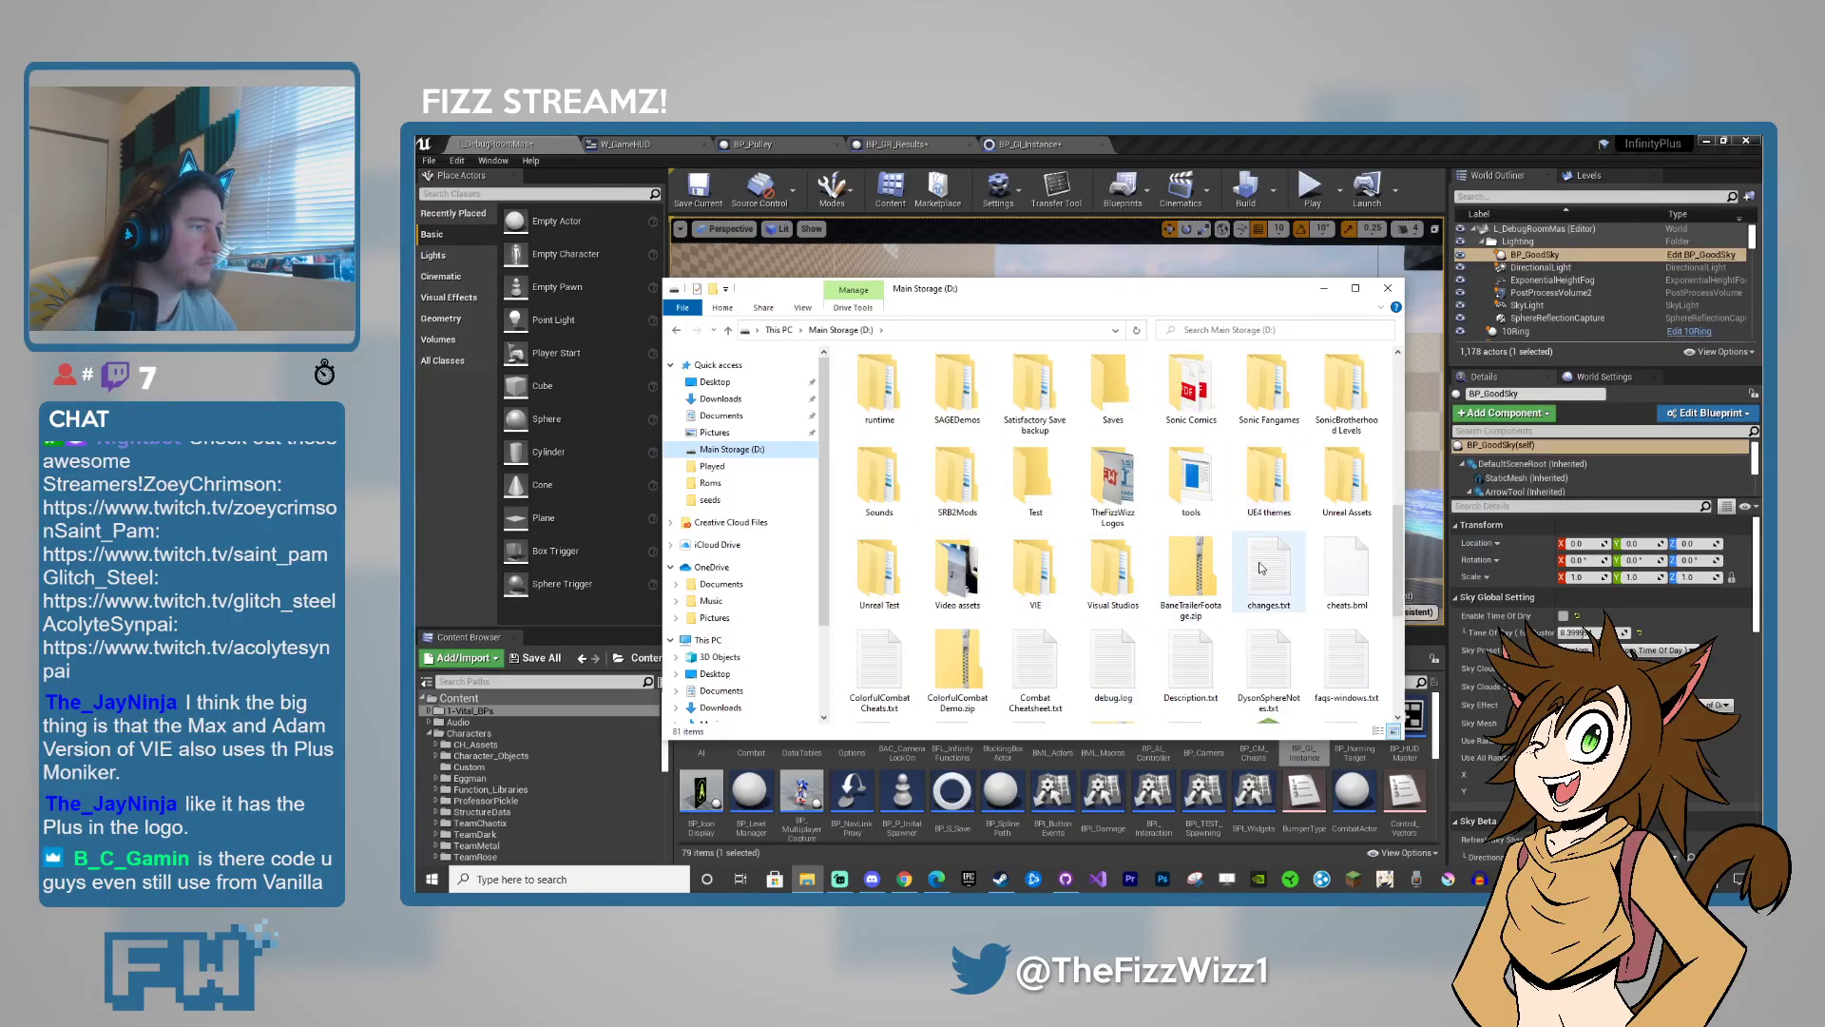
{"action": "scroll", "coordinate": [1261, 568], "scroll_direction": "up", "scroll_amount": 3}
{"action": "double_click", "coordinate": [1264, 485]}
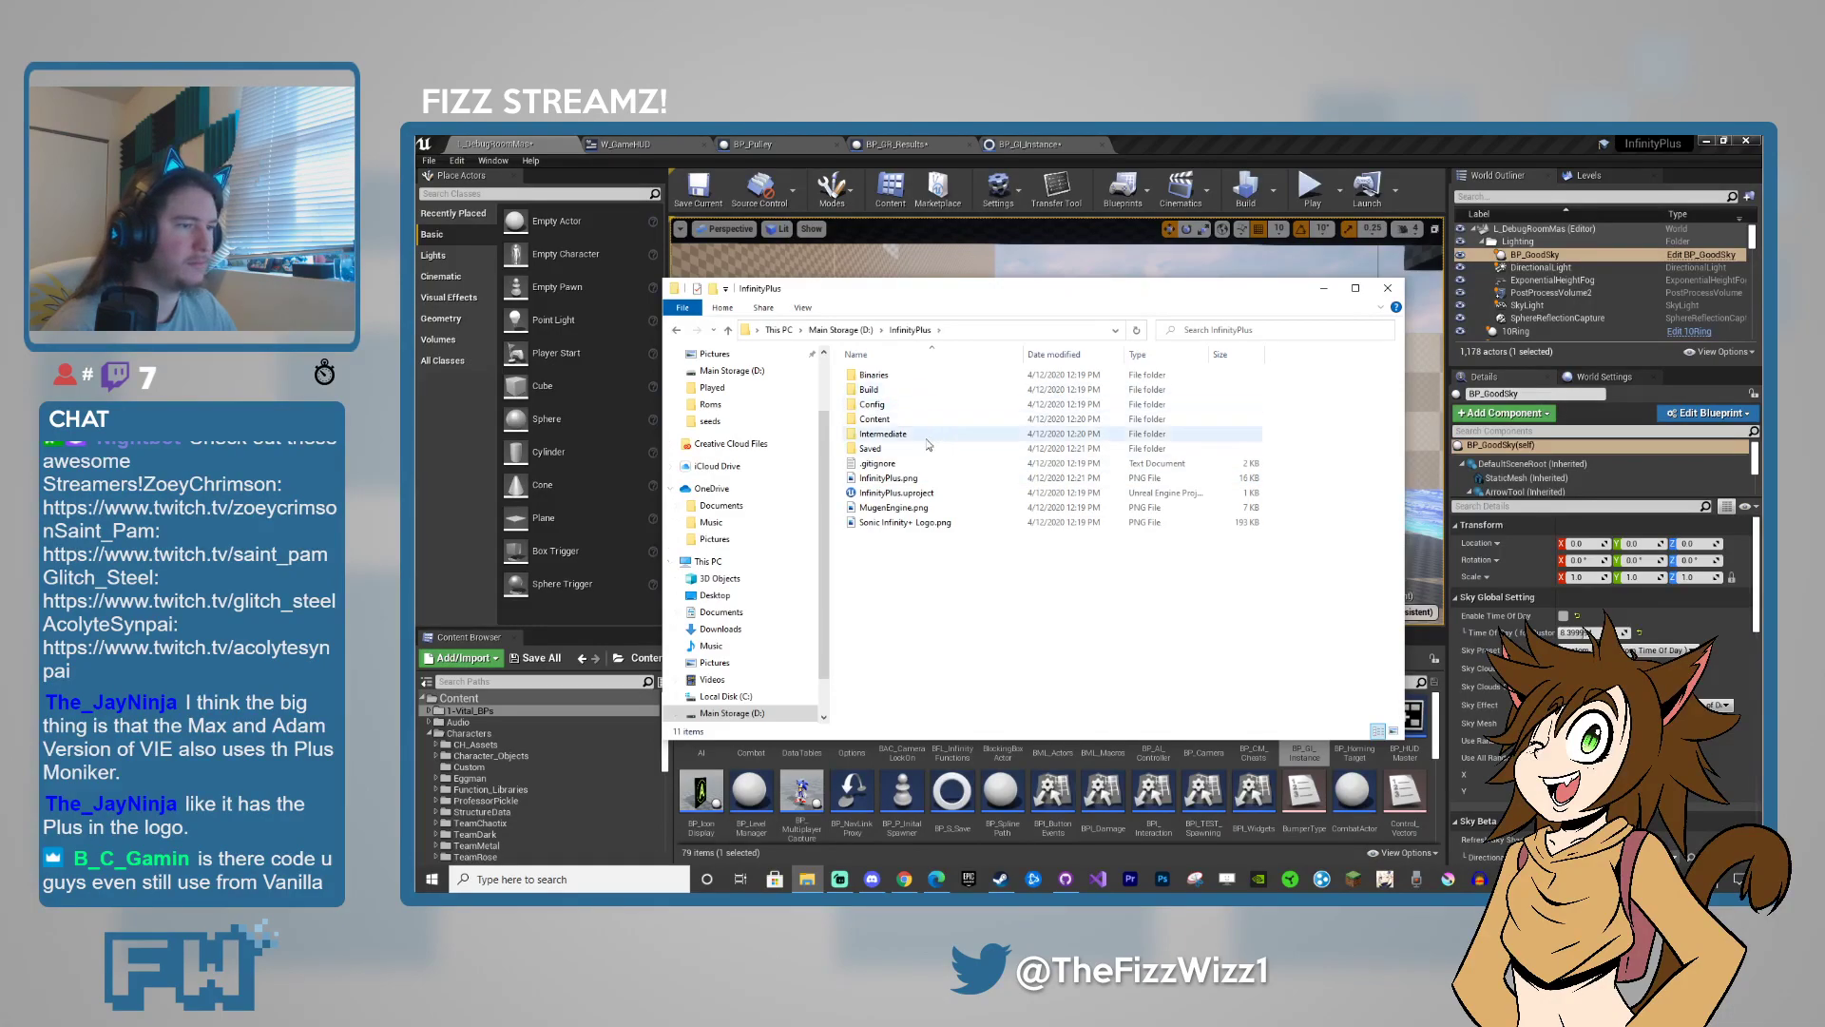
{"action": "double_click", "coordinate": [920, 524]}
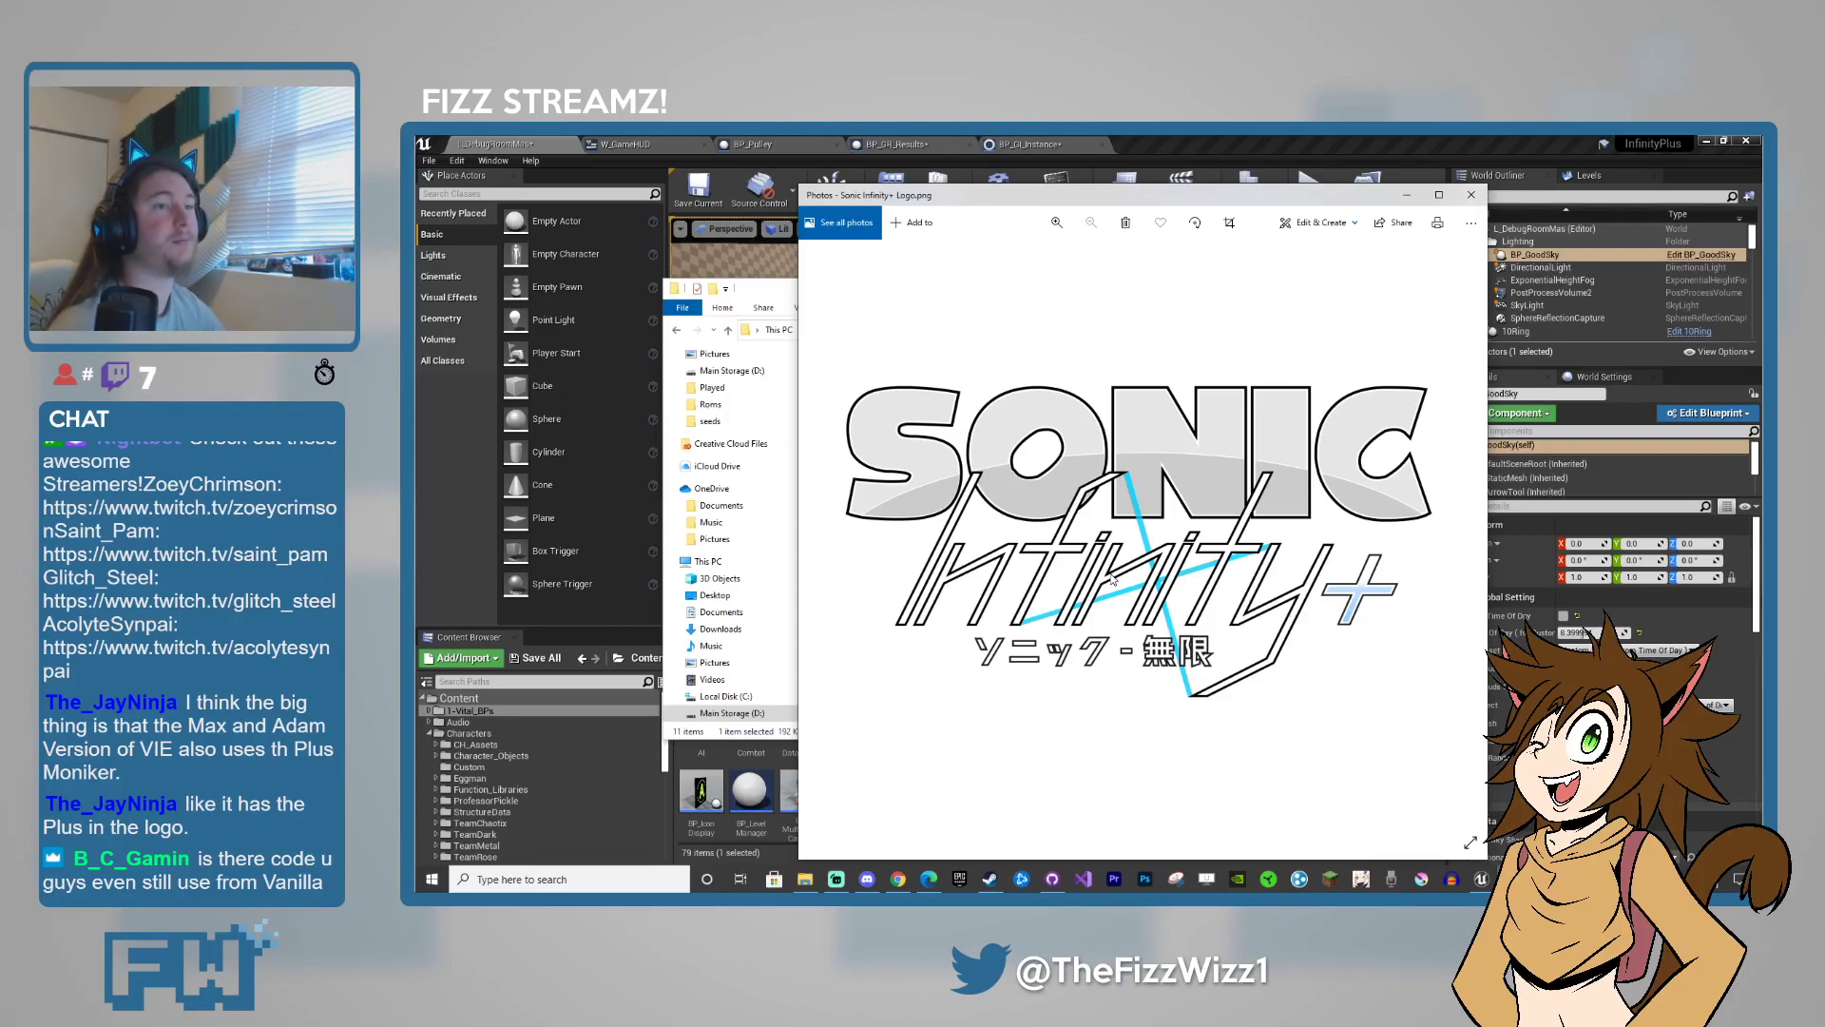
- Switch to the Epic Games Launcher, show the MugenEngine 4.22 project from the library in its folder, and view MugenEngine.png
{"action": "left_click", "coordinate": [959, 880]}
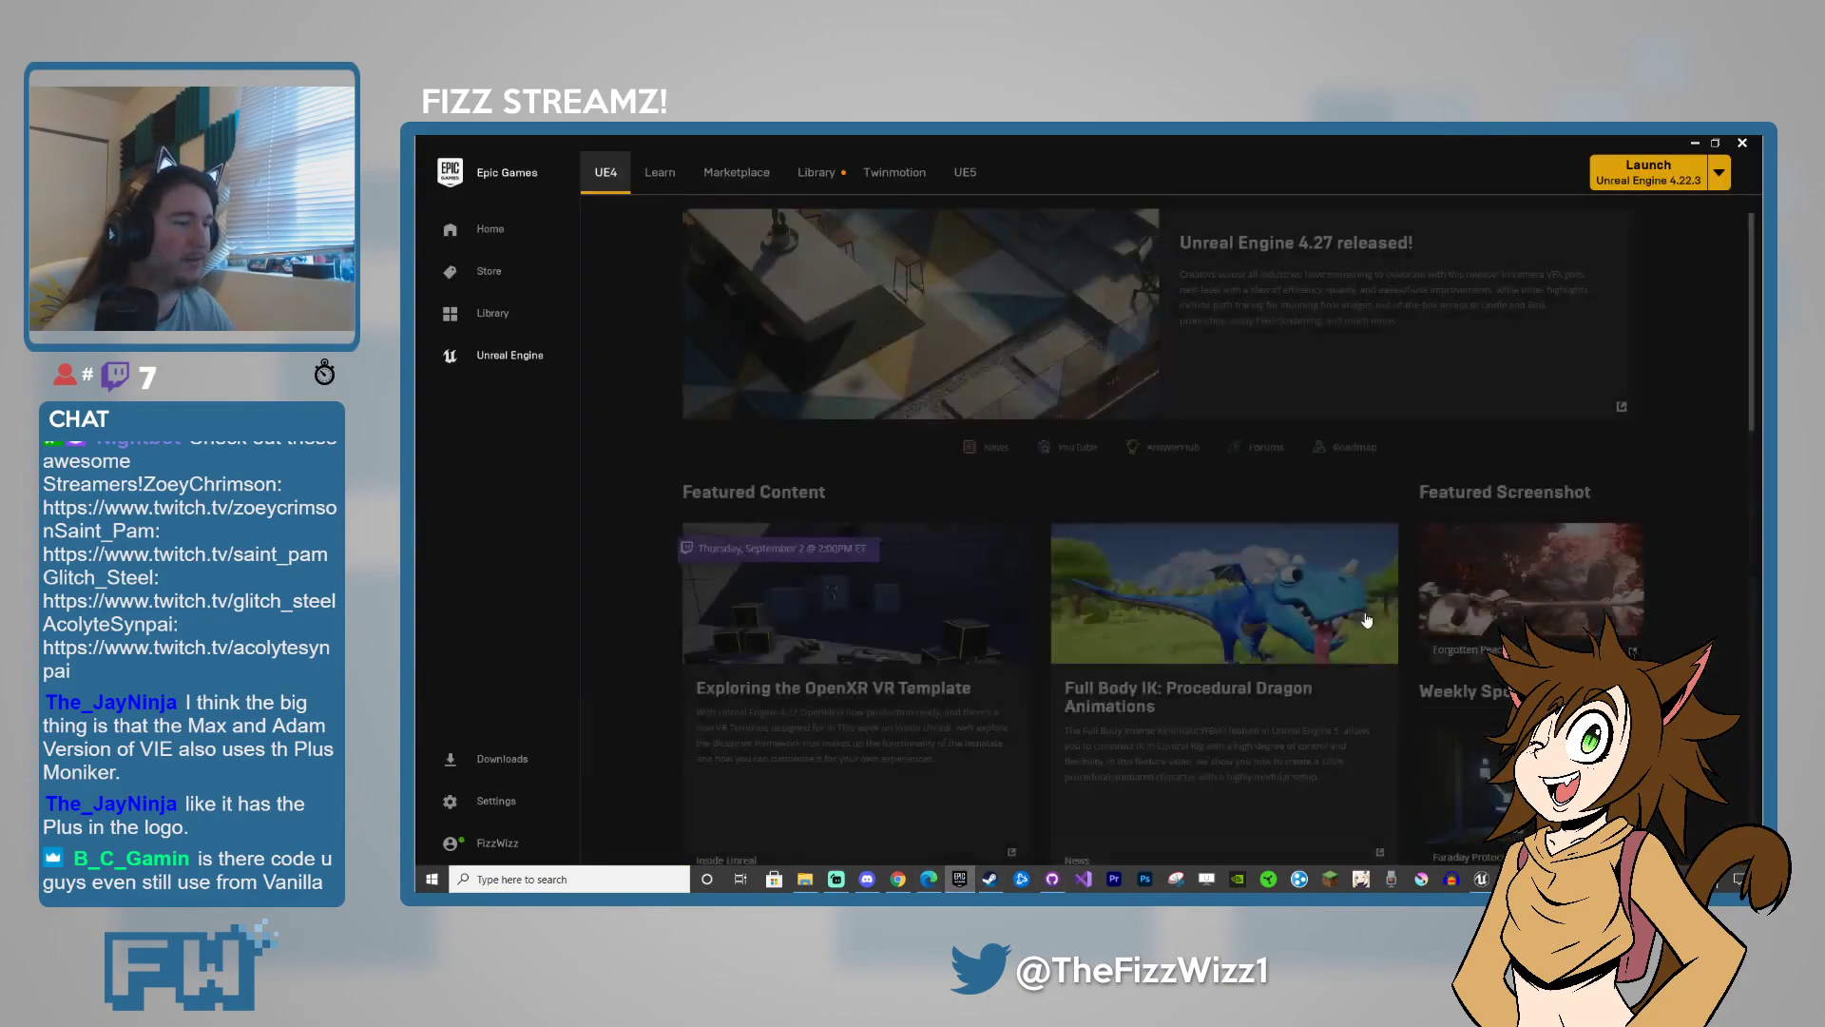
{"action": "left_click", "coordinate": [799, 175]}
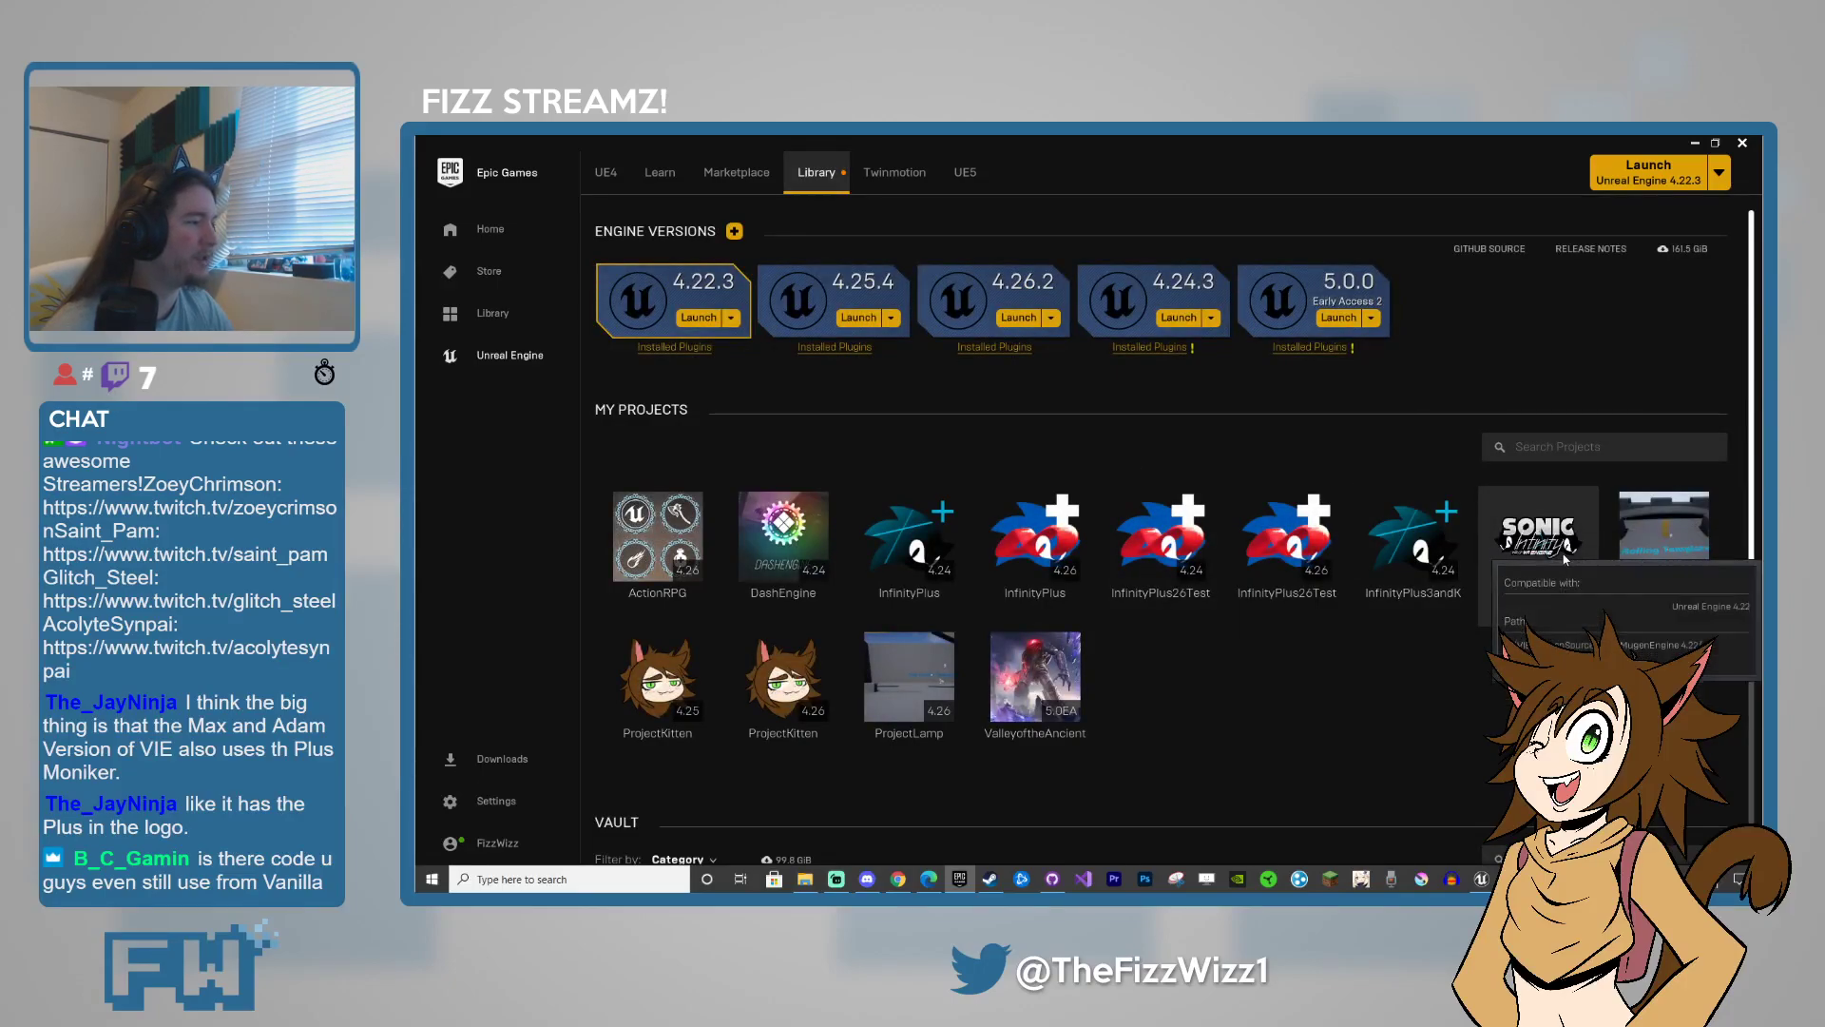
{"action": "right_click", "coordinate": [1535, 561]}
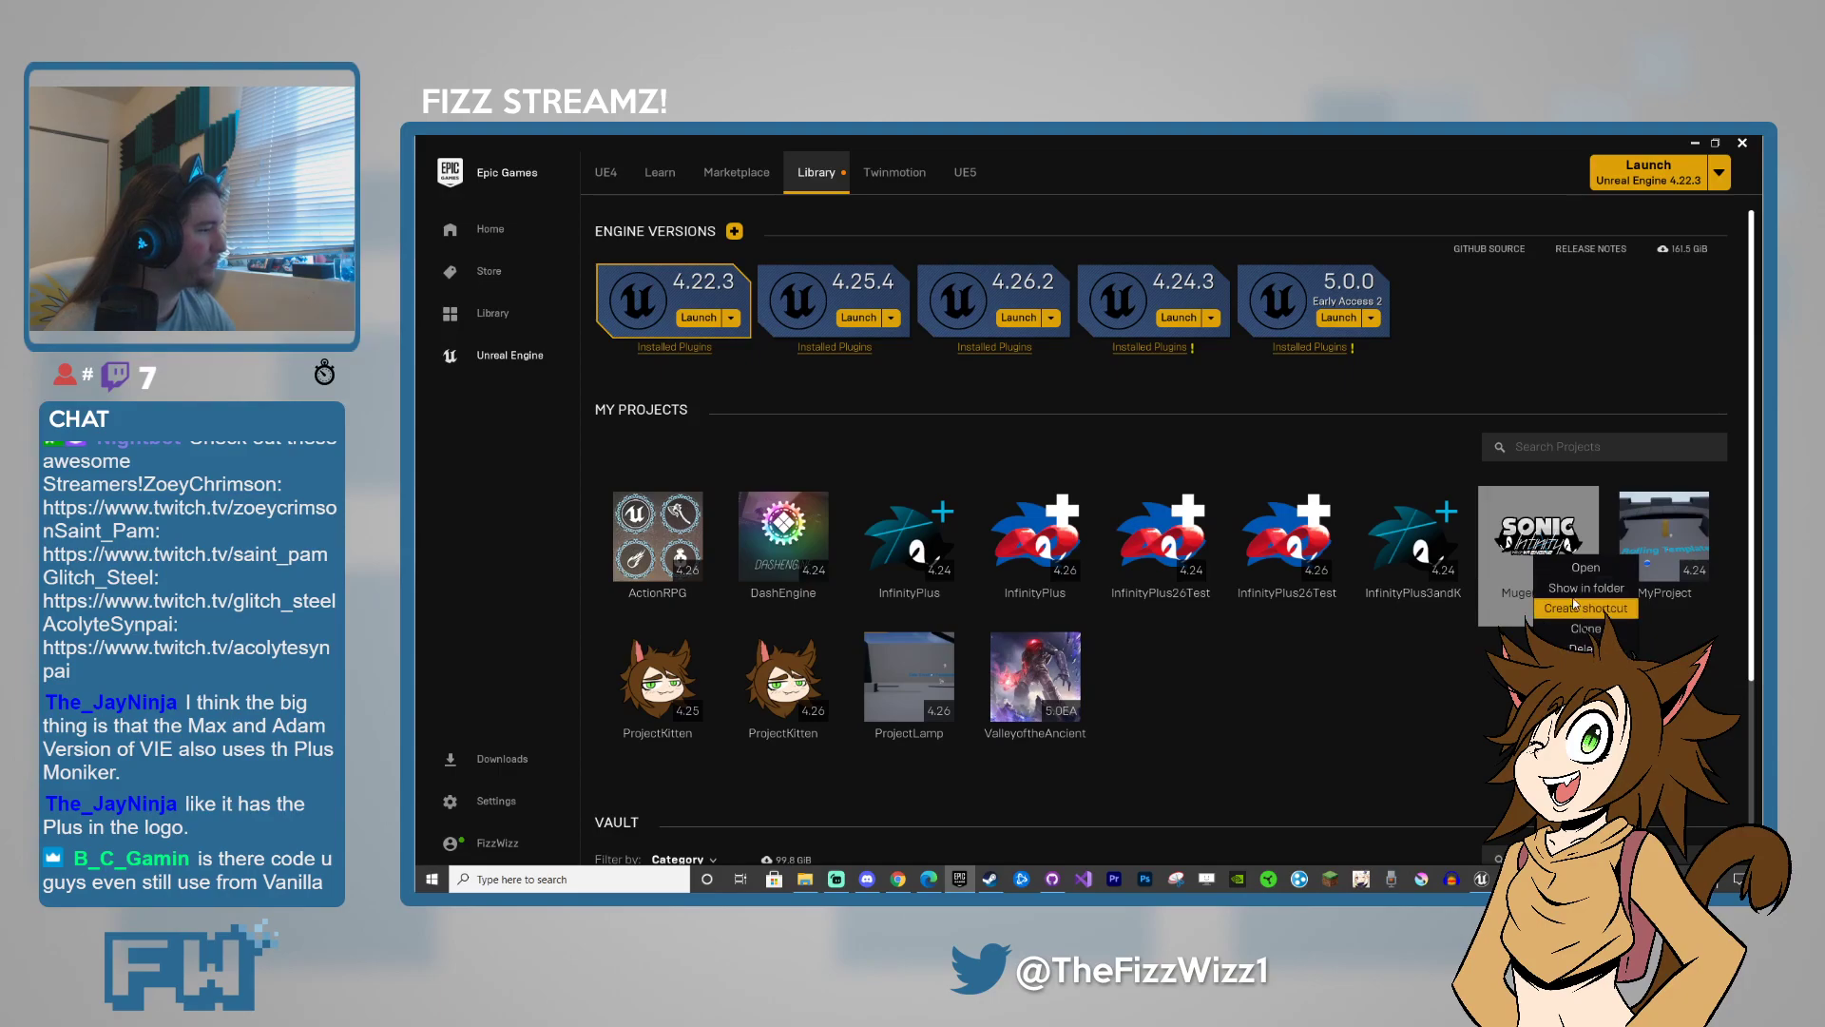
{"action": "left_click", "coordinate": [1578, 588]}
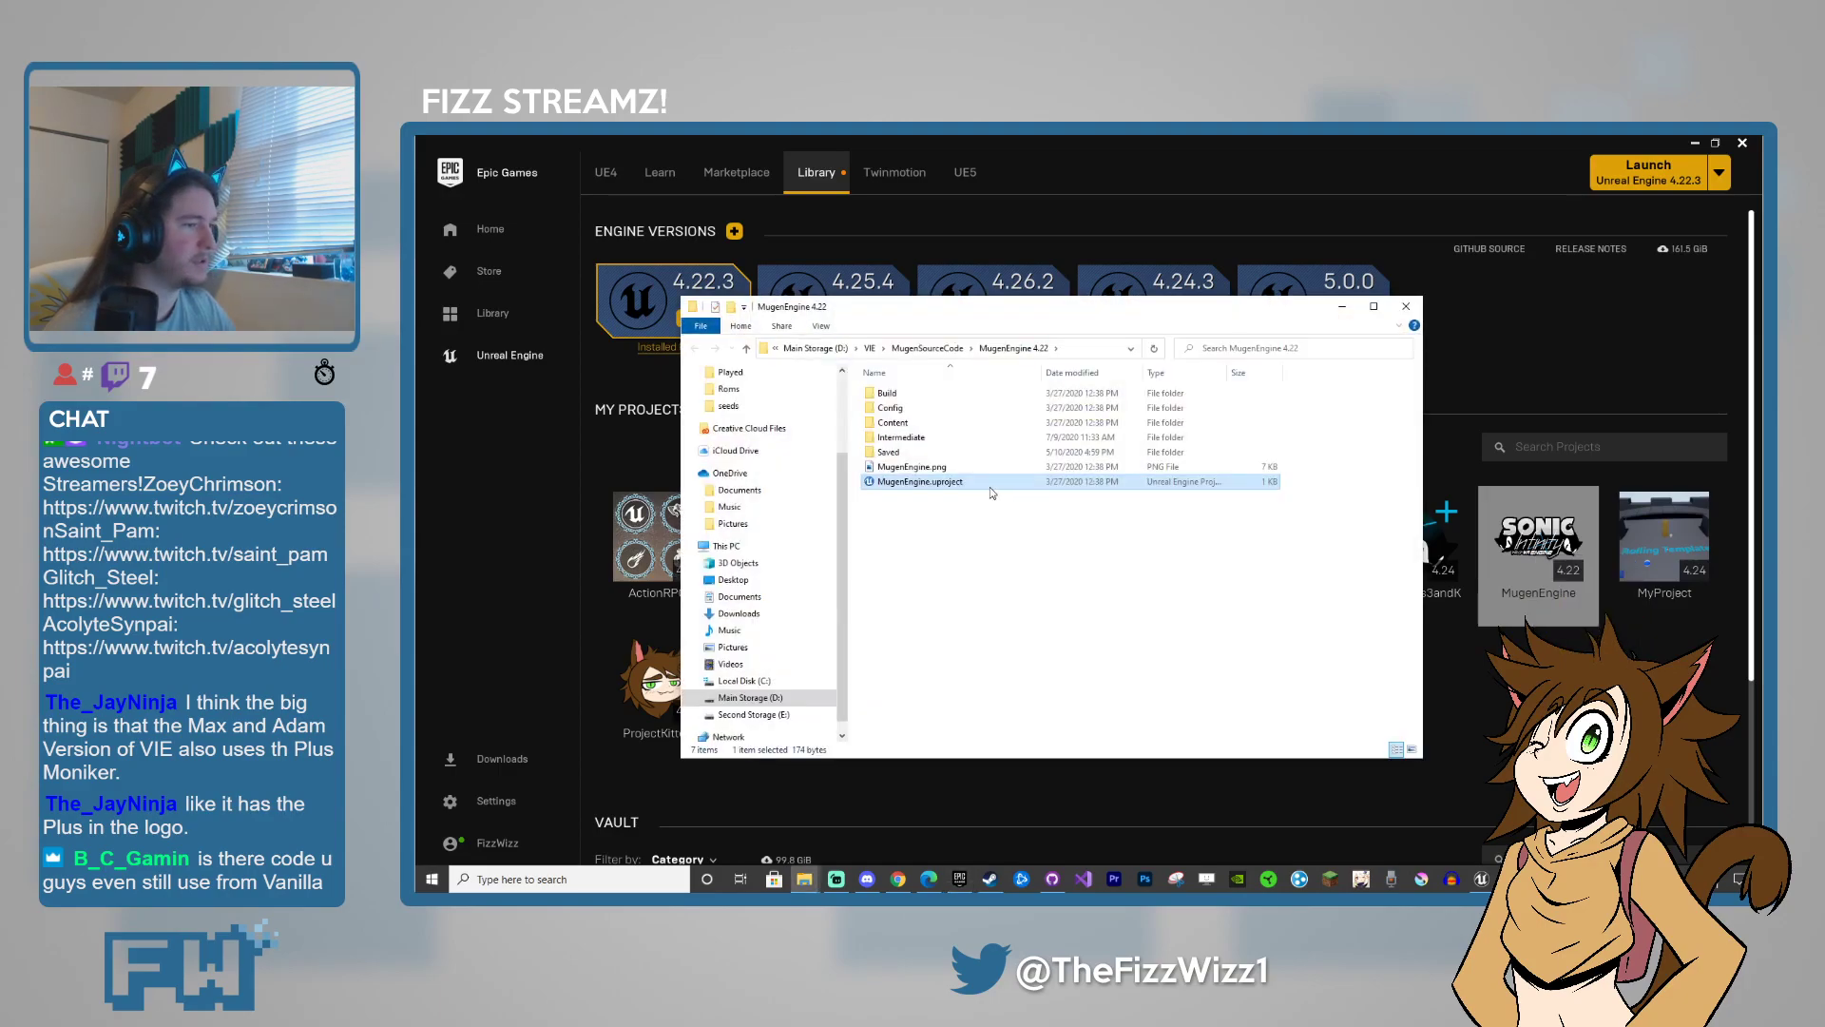
{"action": "double_click", "coordinate": [960, 466]}
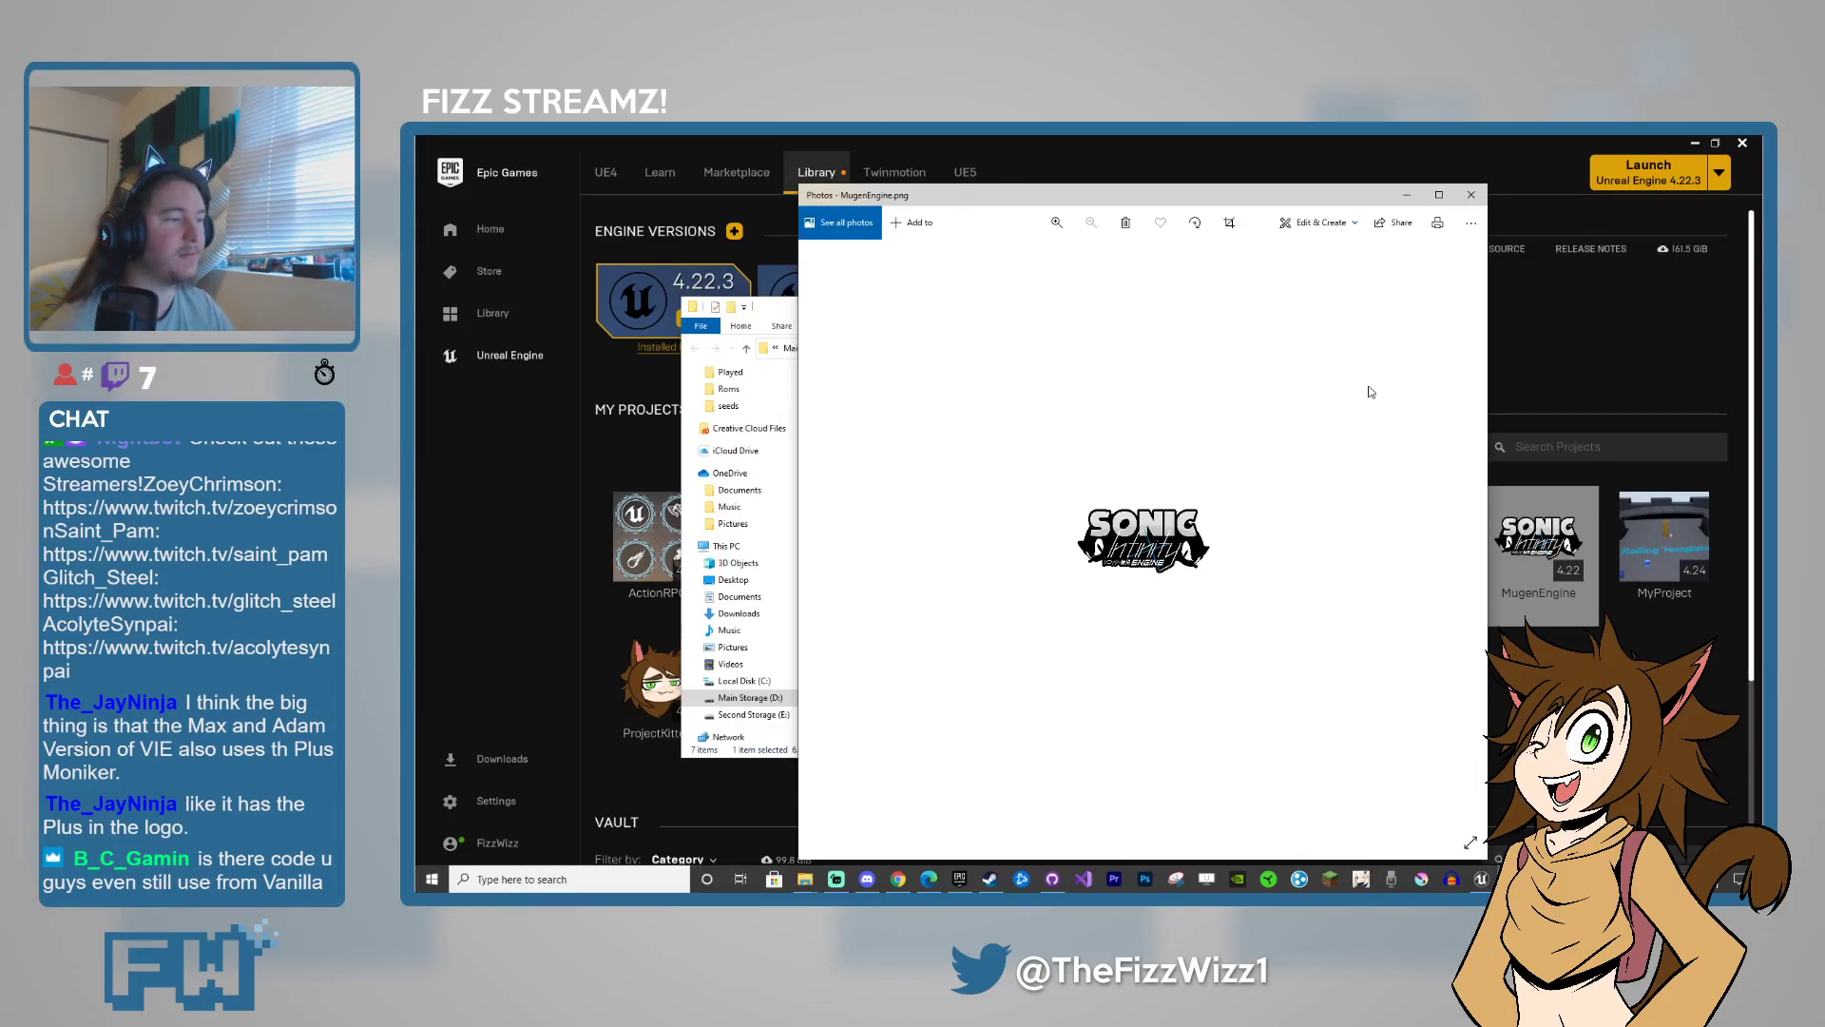
{"action": "left_click", "coordinate": [1470, 195]}
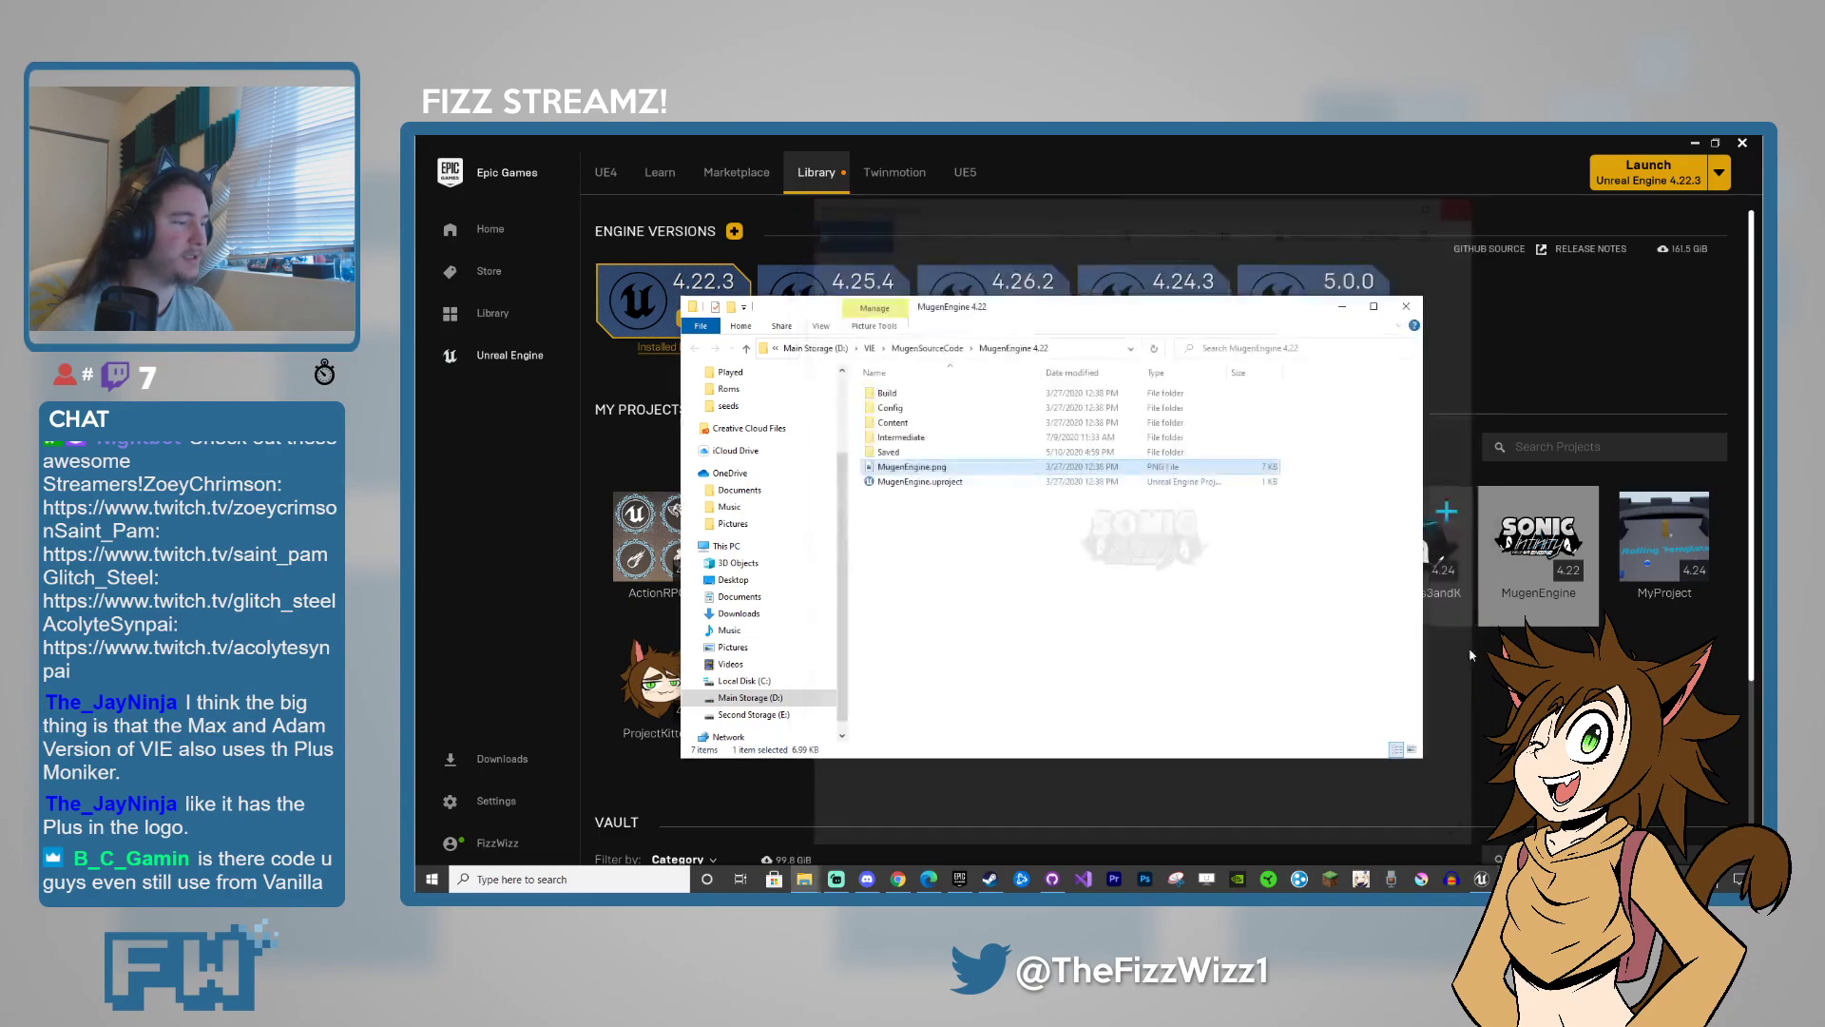
- Bring up the Sonic Infinity+ Logo.png image again for comparison, then close it and the MugenEngine 4.22 folder
{"action": "key", "text": "Return"}
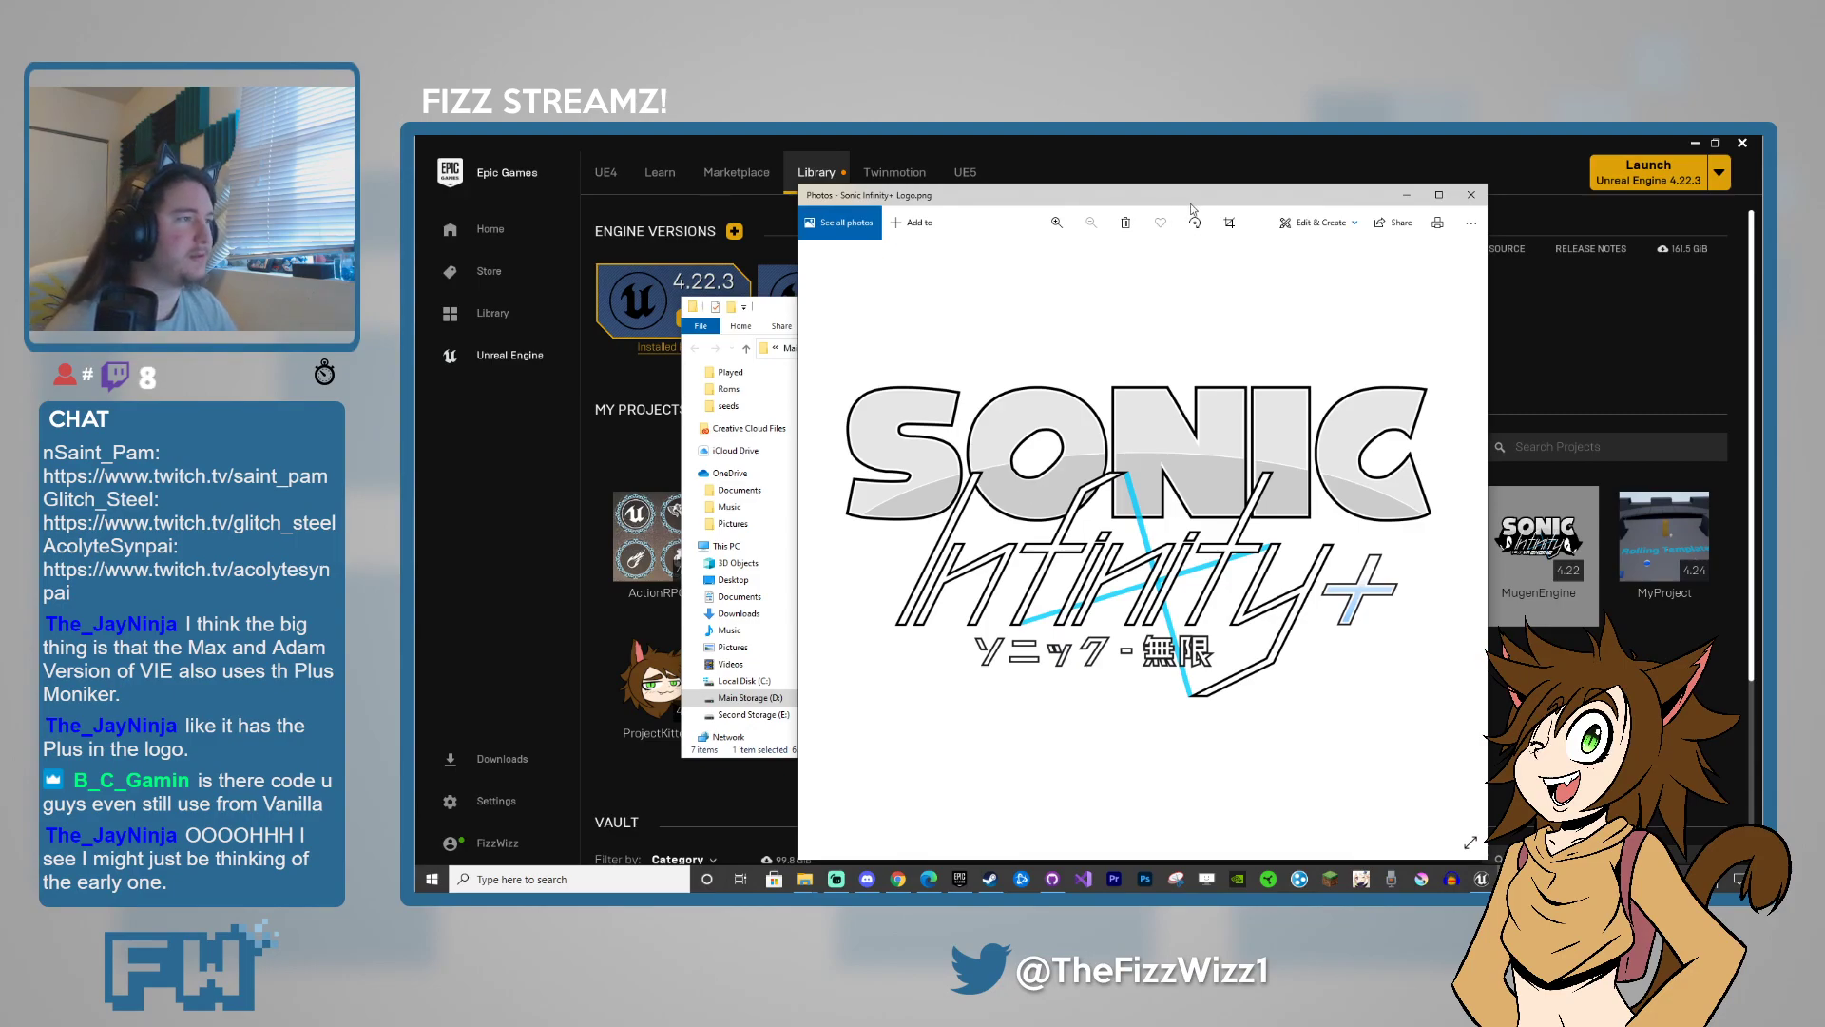
{"action": "left_click_drag", "start_coordinate": [1190, 204], "coordinate": [1101, 198]}
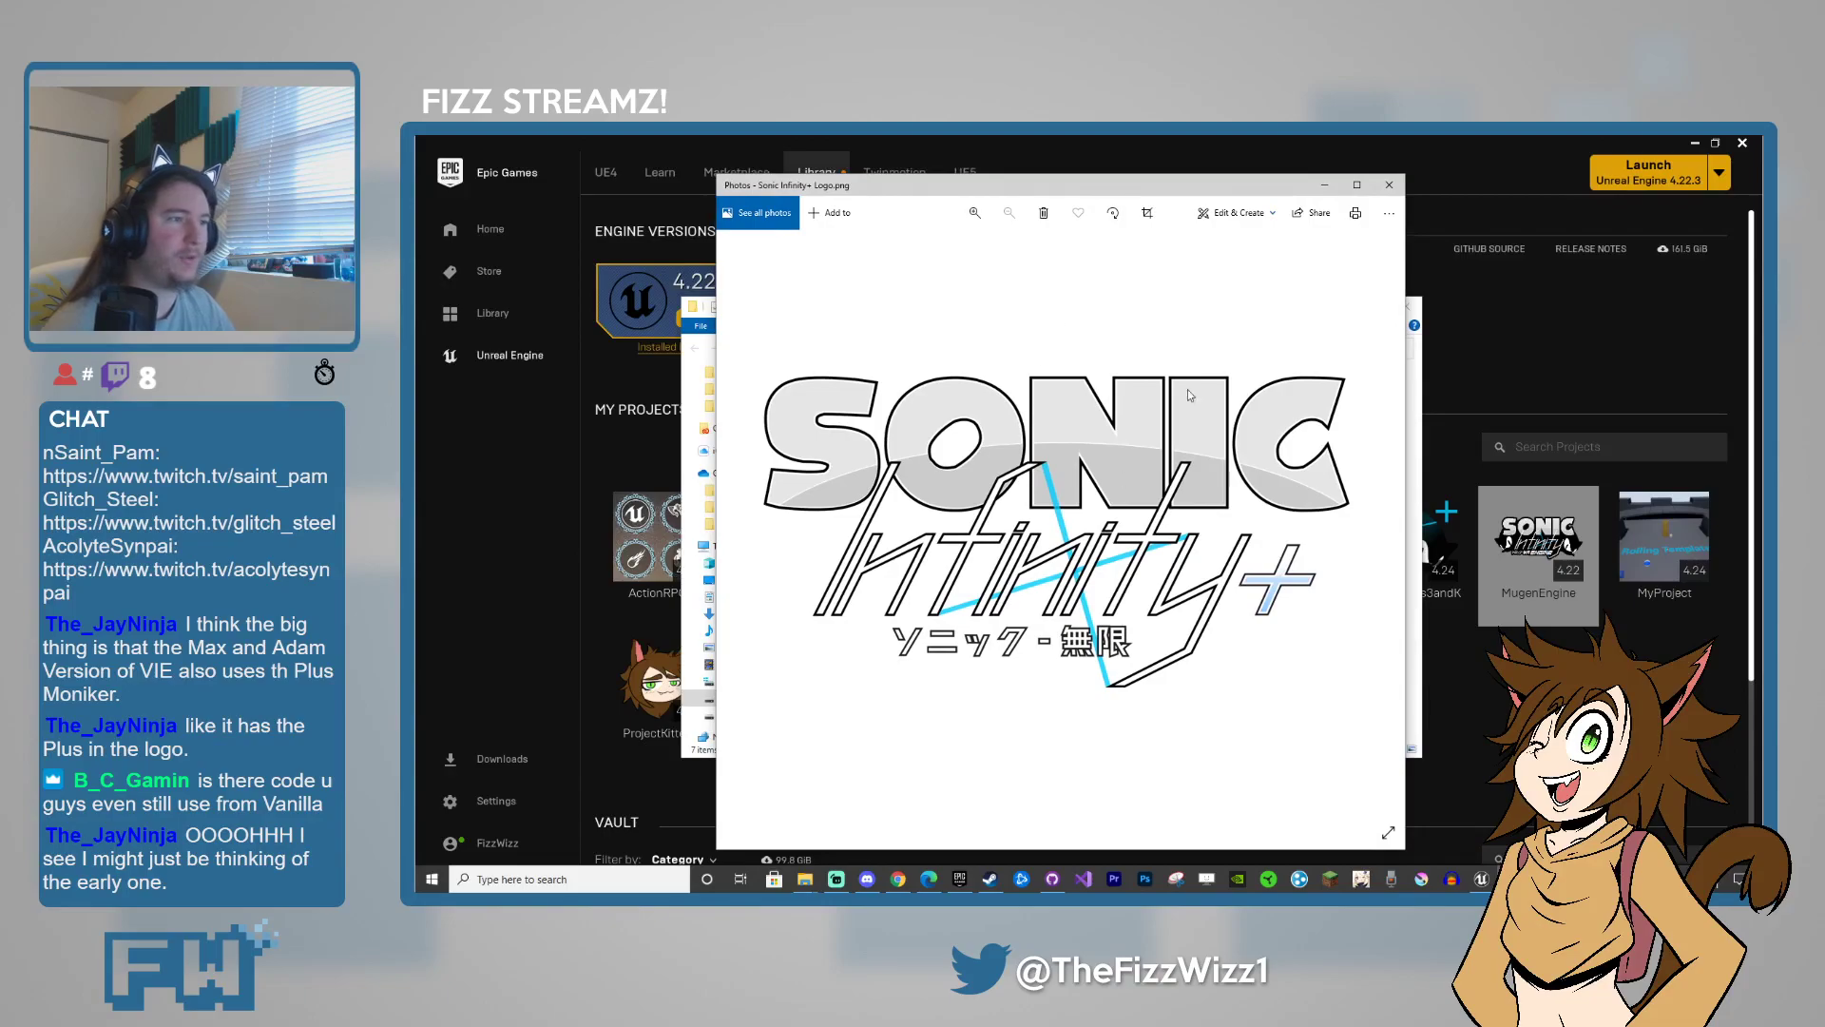
{"action": "left_click", "coordinate": [1389, 185]}
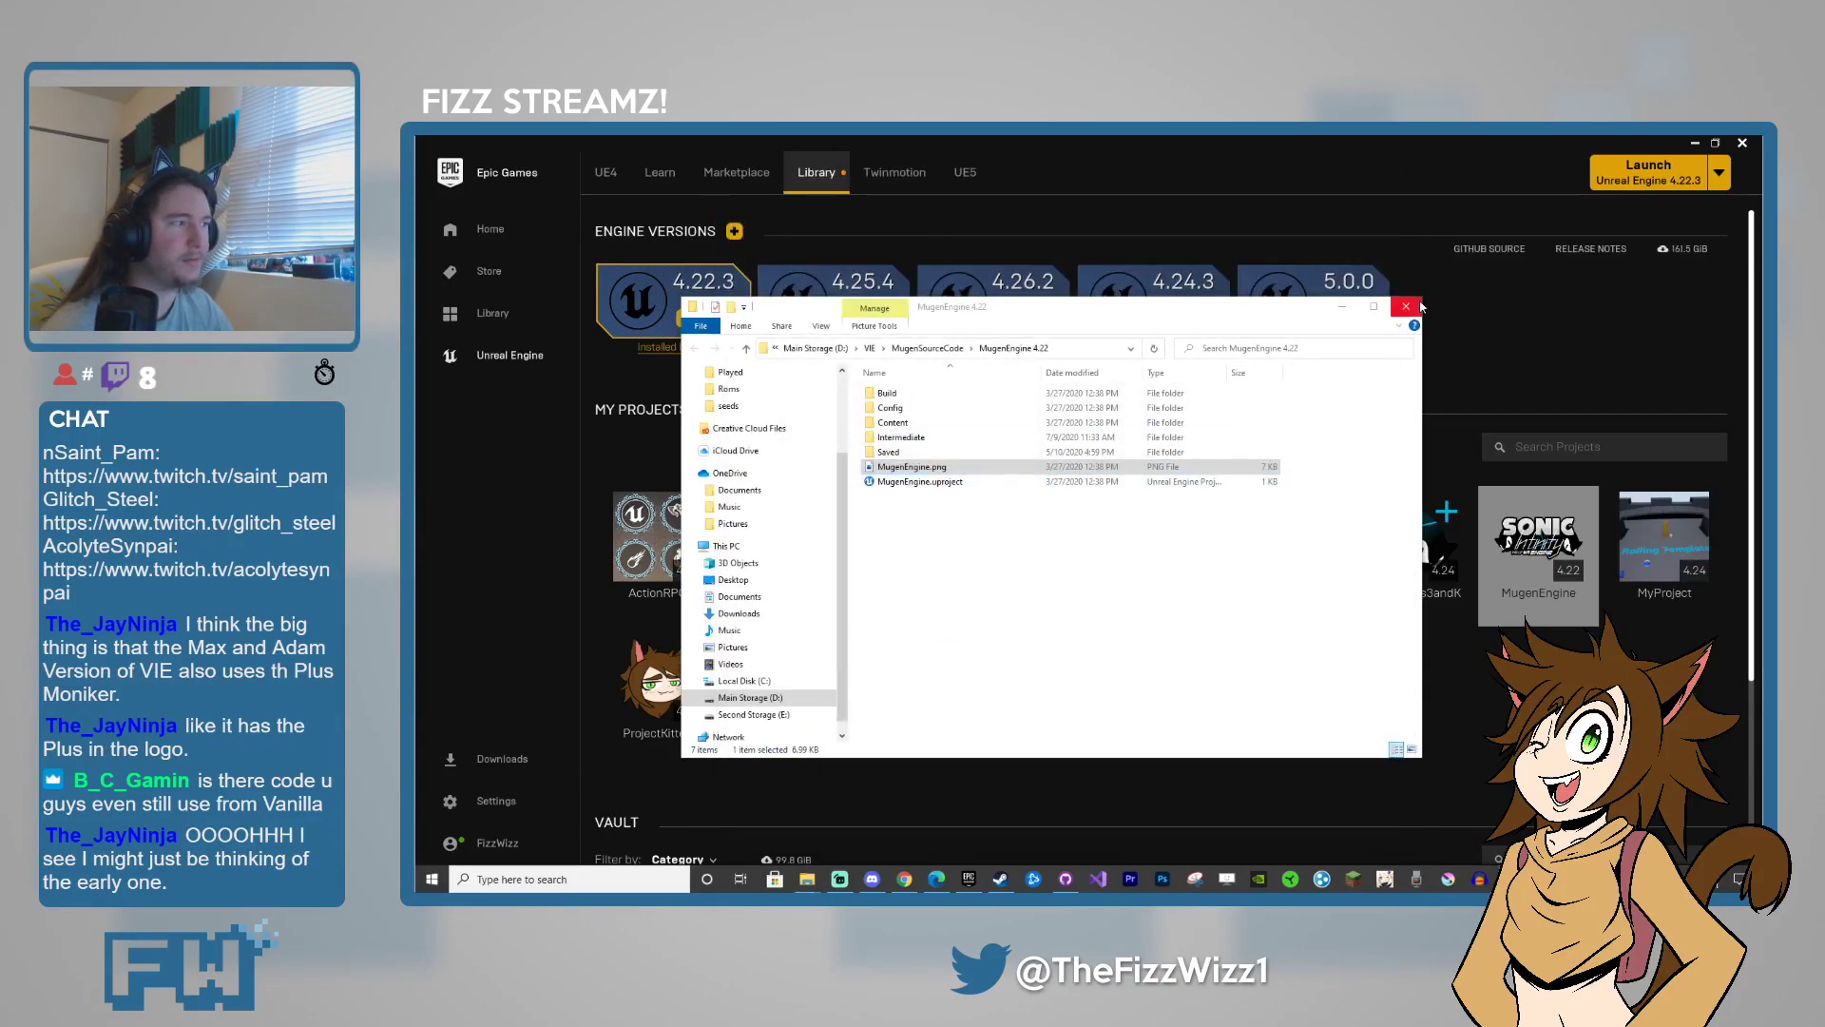
{"action": "left_click", "coordinate": [1406, 307]}
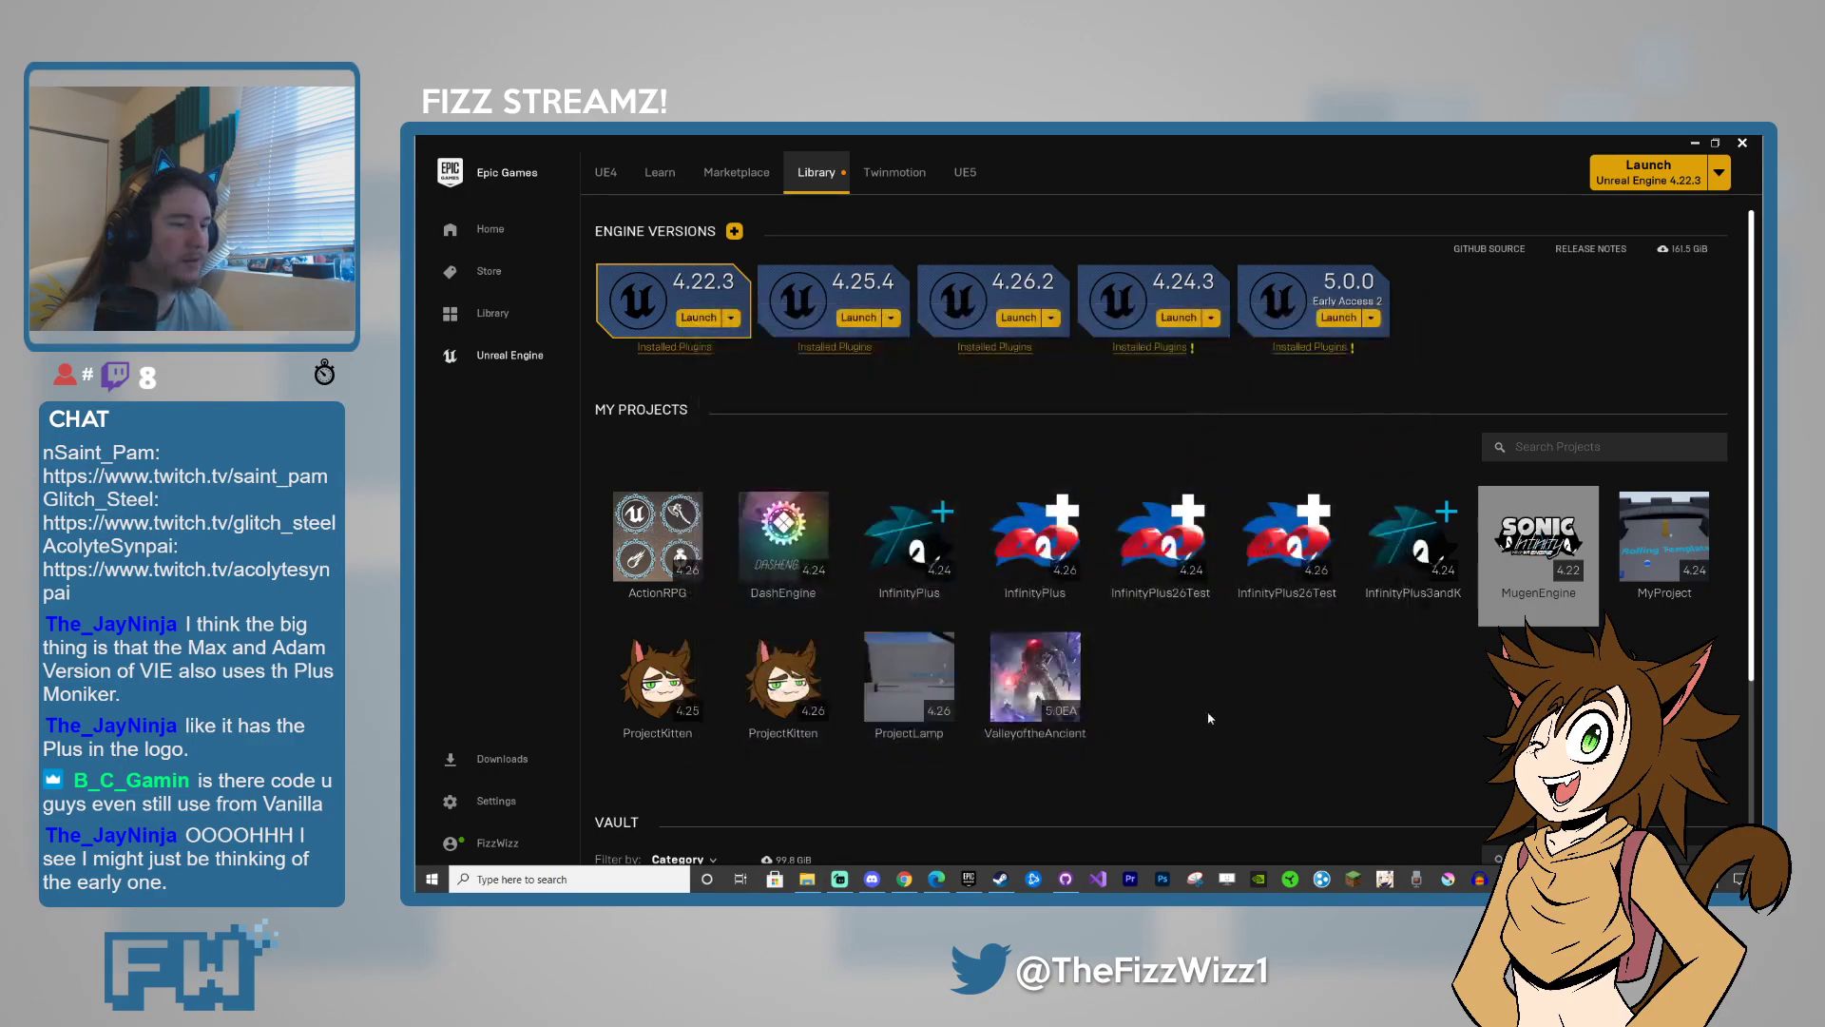
- Go back to the InfinityPlus folder and view its MugenEngine.png and InfinityPlus.png images in turn
{"action": "left_click", "coordinate": [819, 881]}
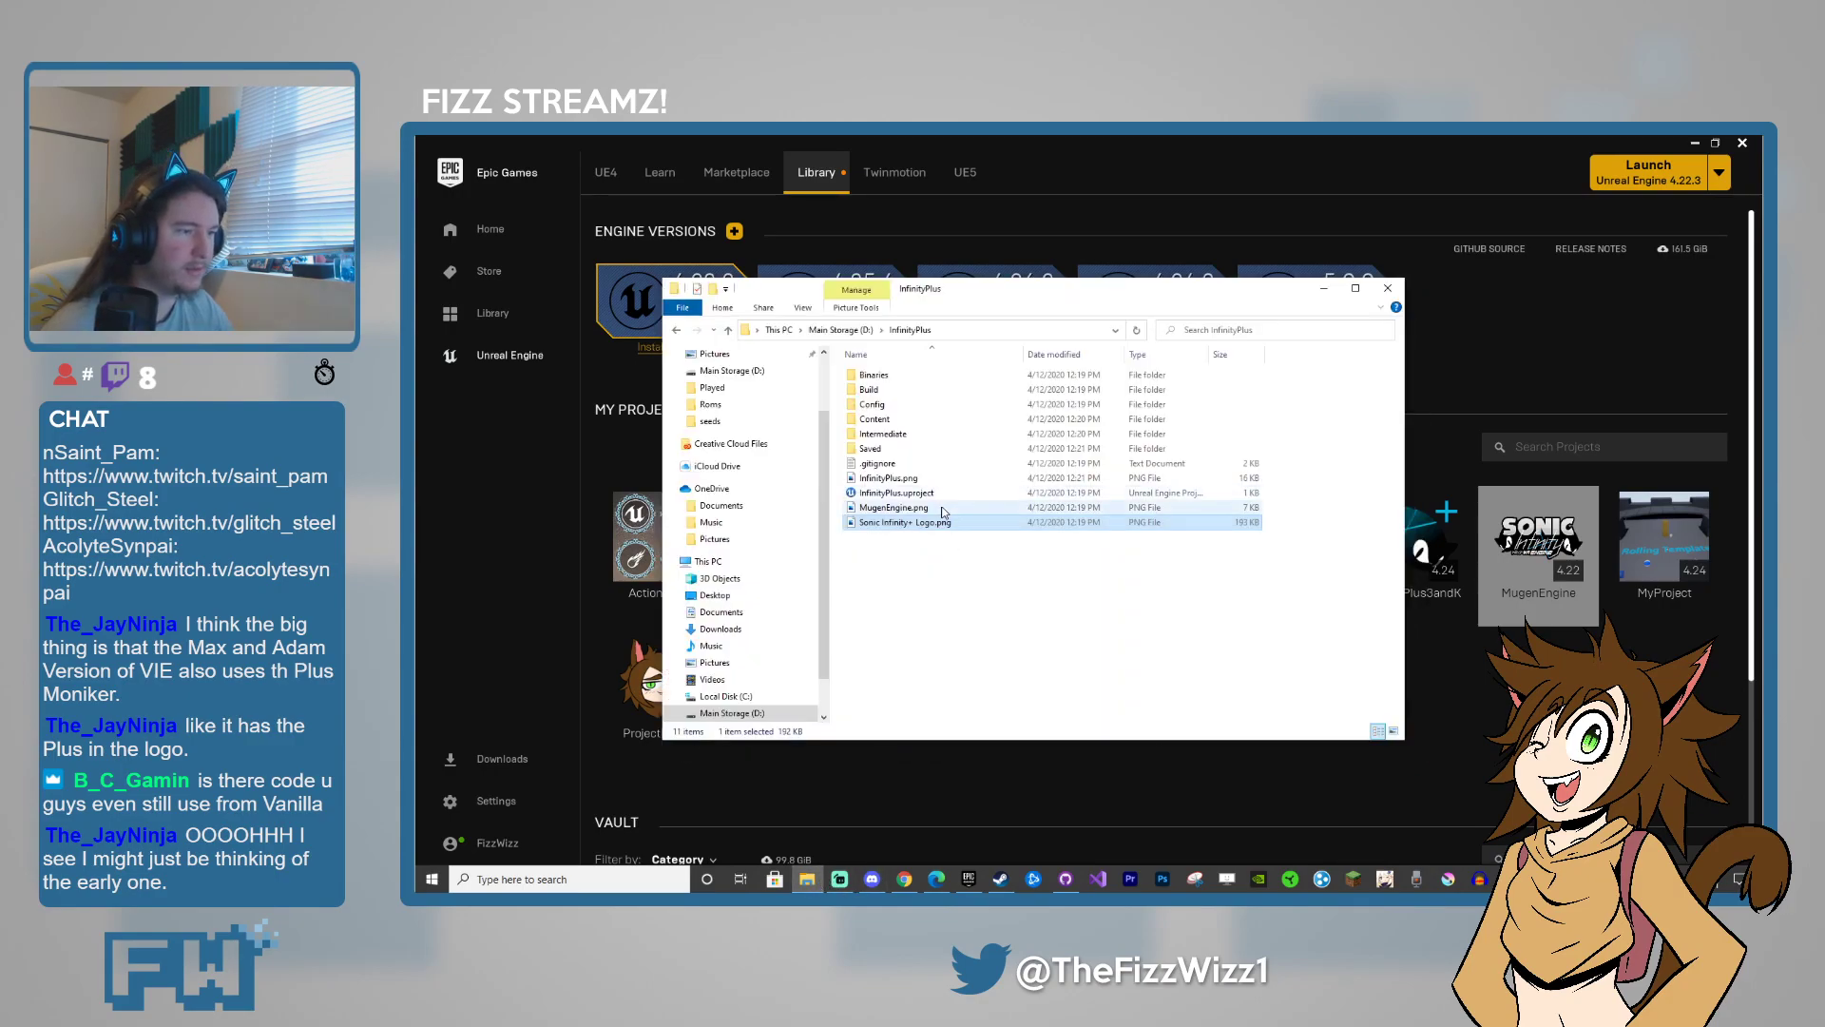
{"action": "double_click", "coordinate": [944, 511]}
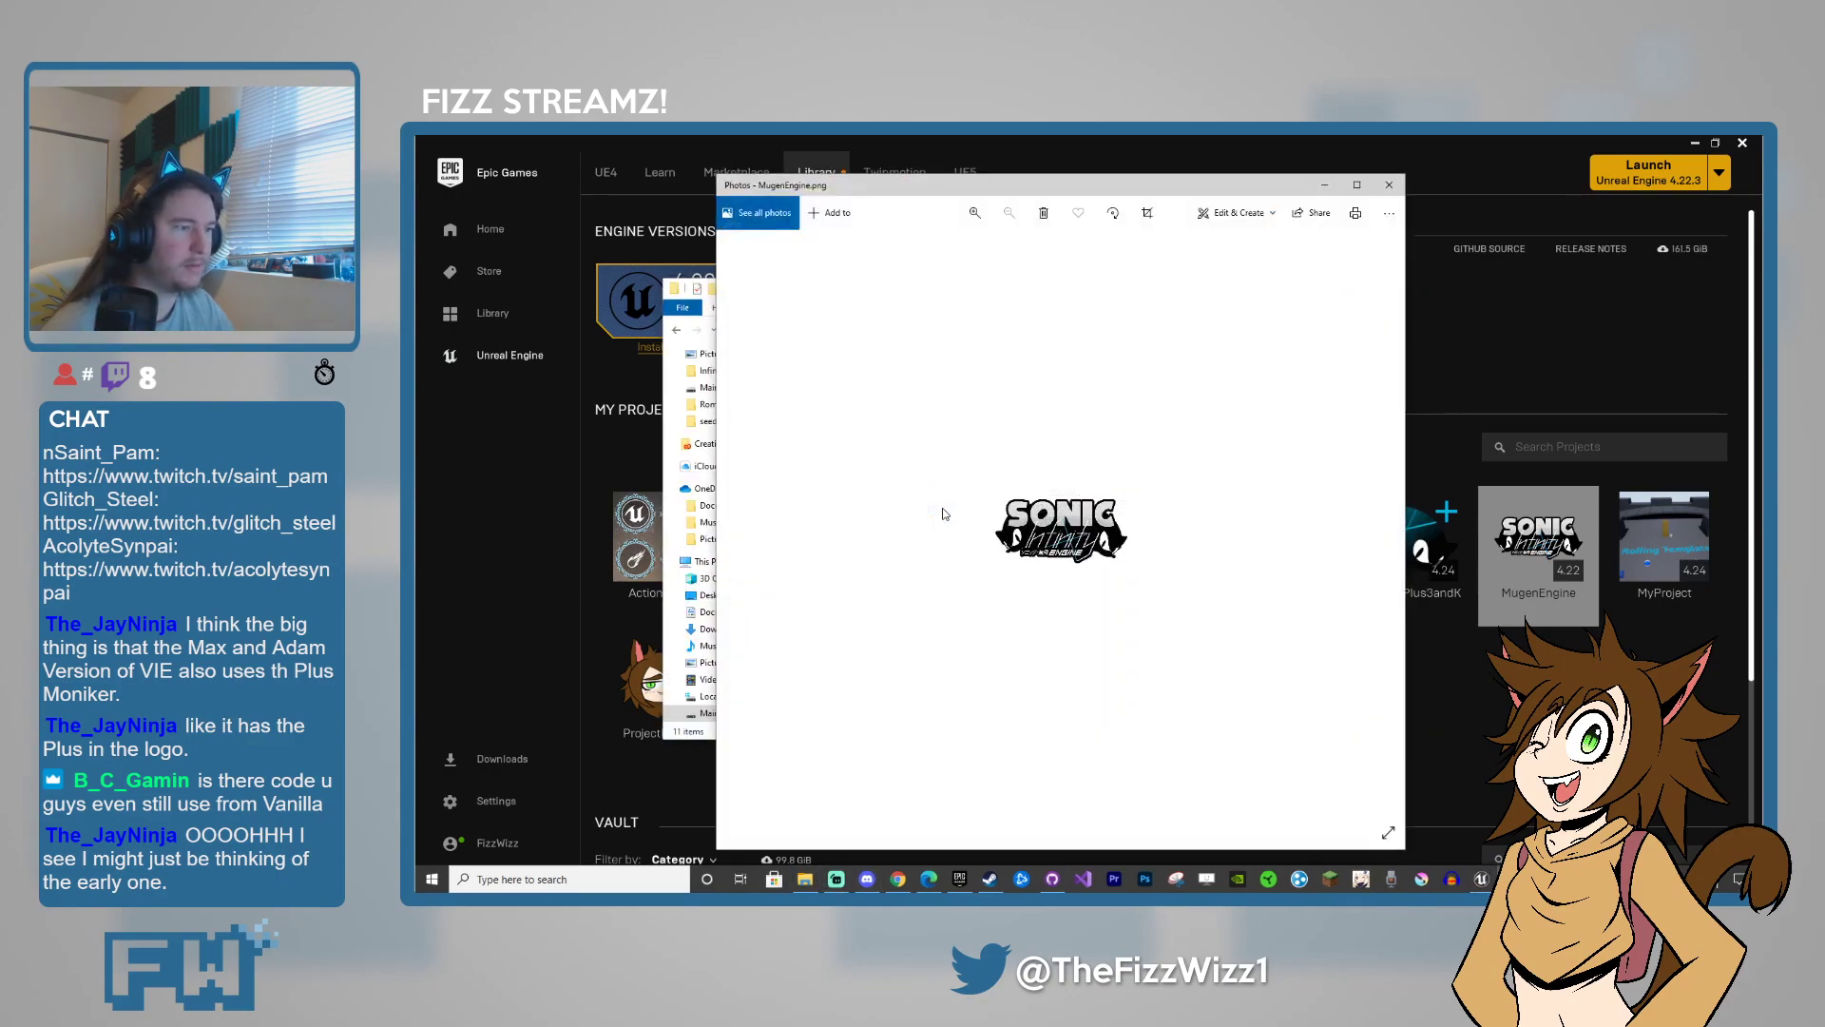
{"action": "left_click", "coordinate": [1389, 184]}
{"action": "double_click", "coordinate": [909, 479]}
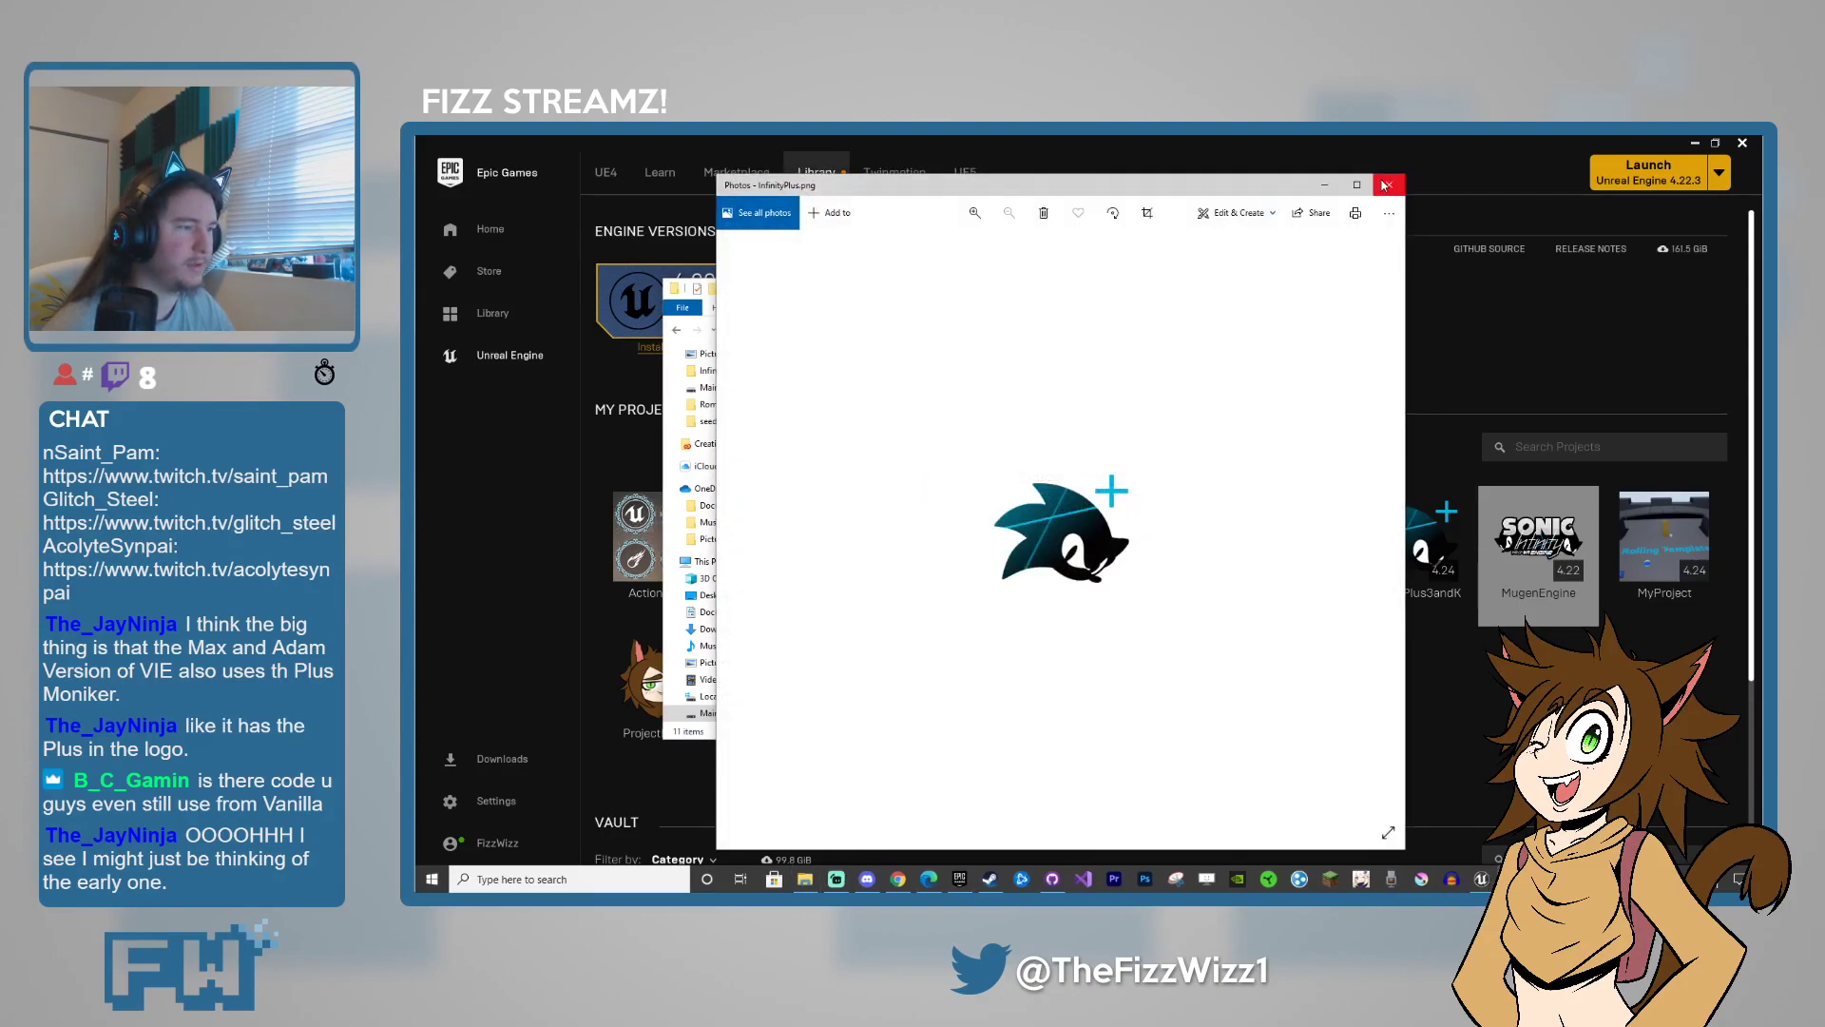
{"action": "left_click", "coordinate": [1385, 184]}
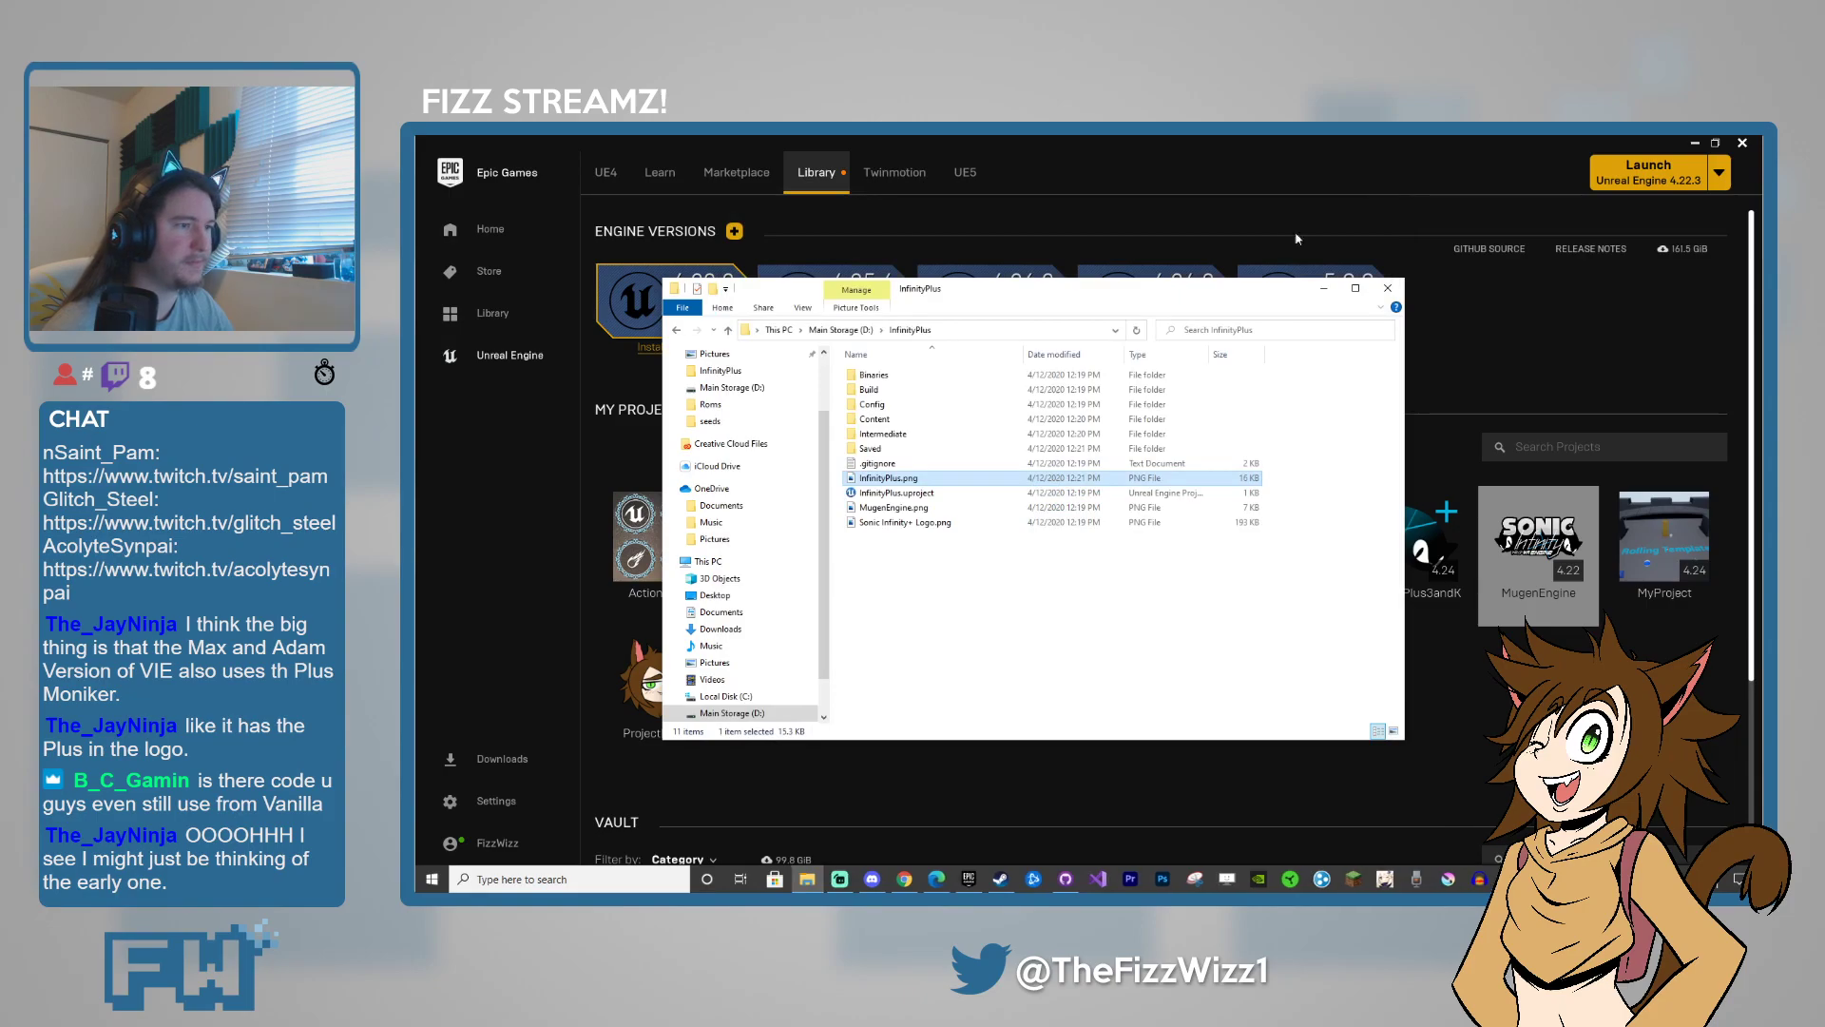
- Show the 4.26 InfinityPlus project's folder, view InfinityPlus.png and Sonic Infinity+ Logo.png, and return to the Unreal level editor
{"action": "left_click", "coordinate": [860, 339]}
{"action": "scroll", "coordinate": [992, 635], "scroll_direction": "down", "scroll_amount": 5}
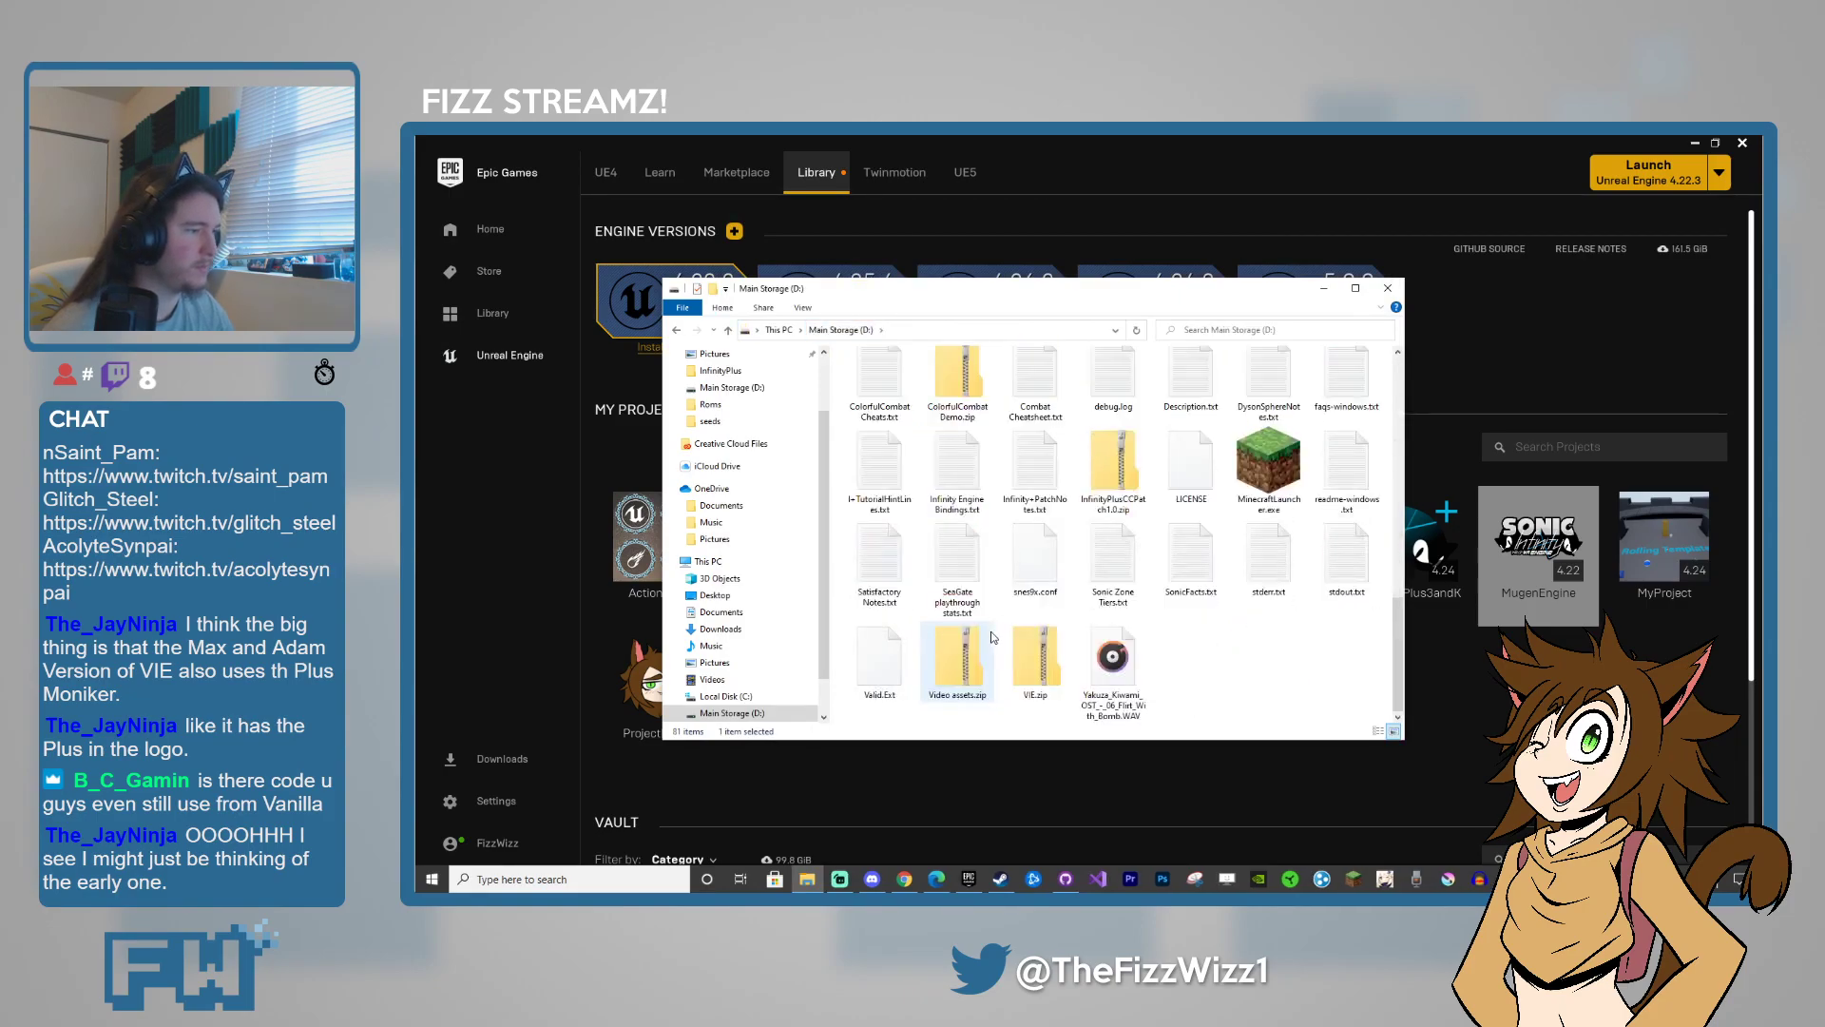
{"action": "left_click", "coordinate": [1251, 785]}
{"action": "right_click", "coordinate": [1053, 575]}
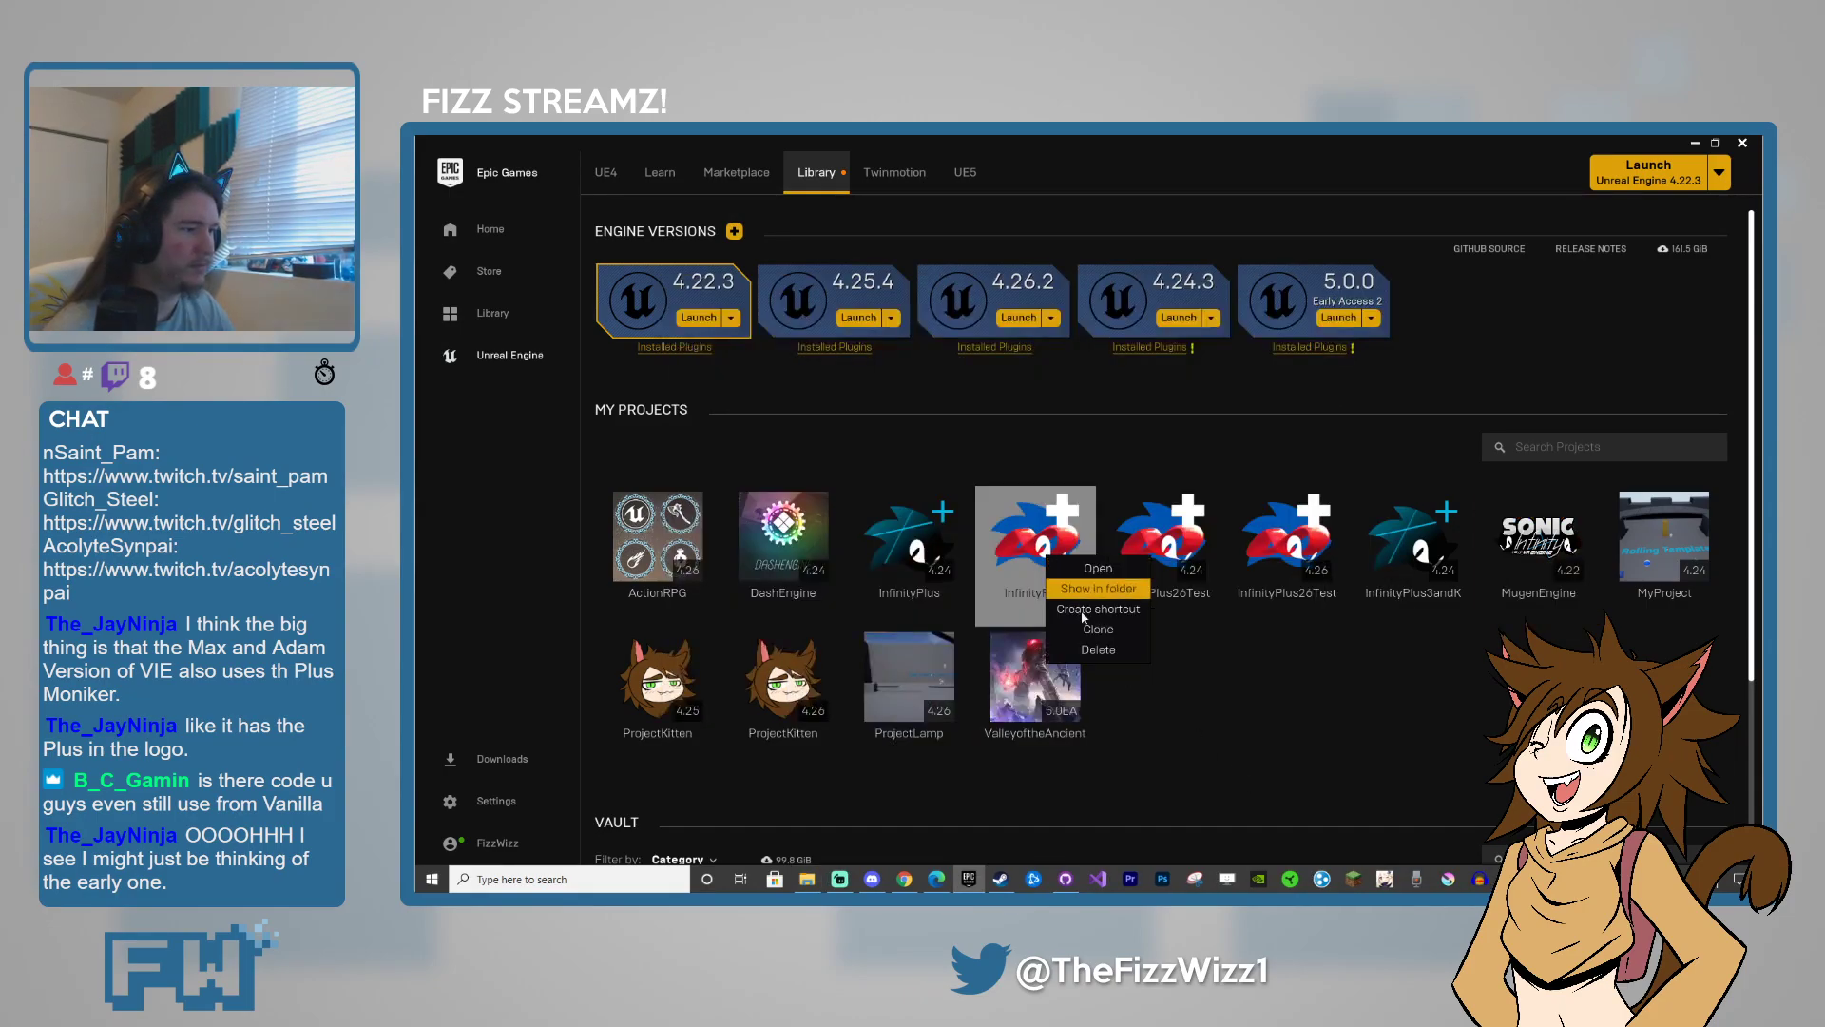
{"action": "left_click", "coordinate": [1098, 588]}
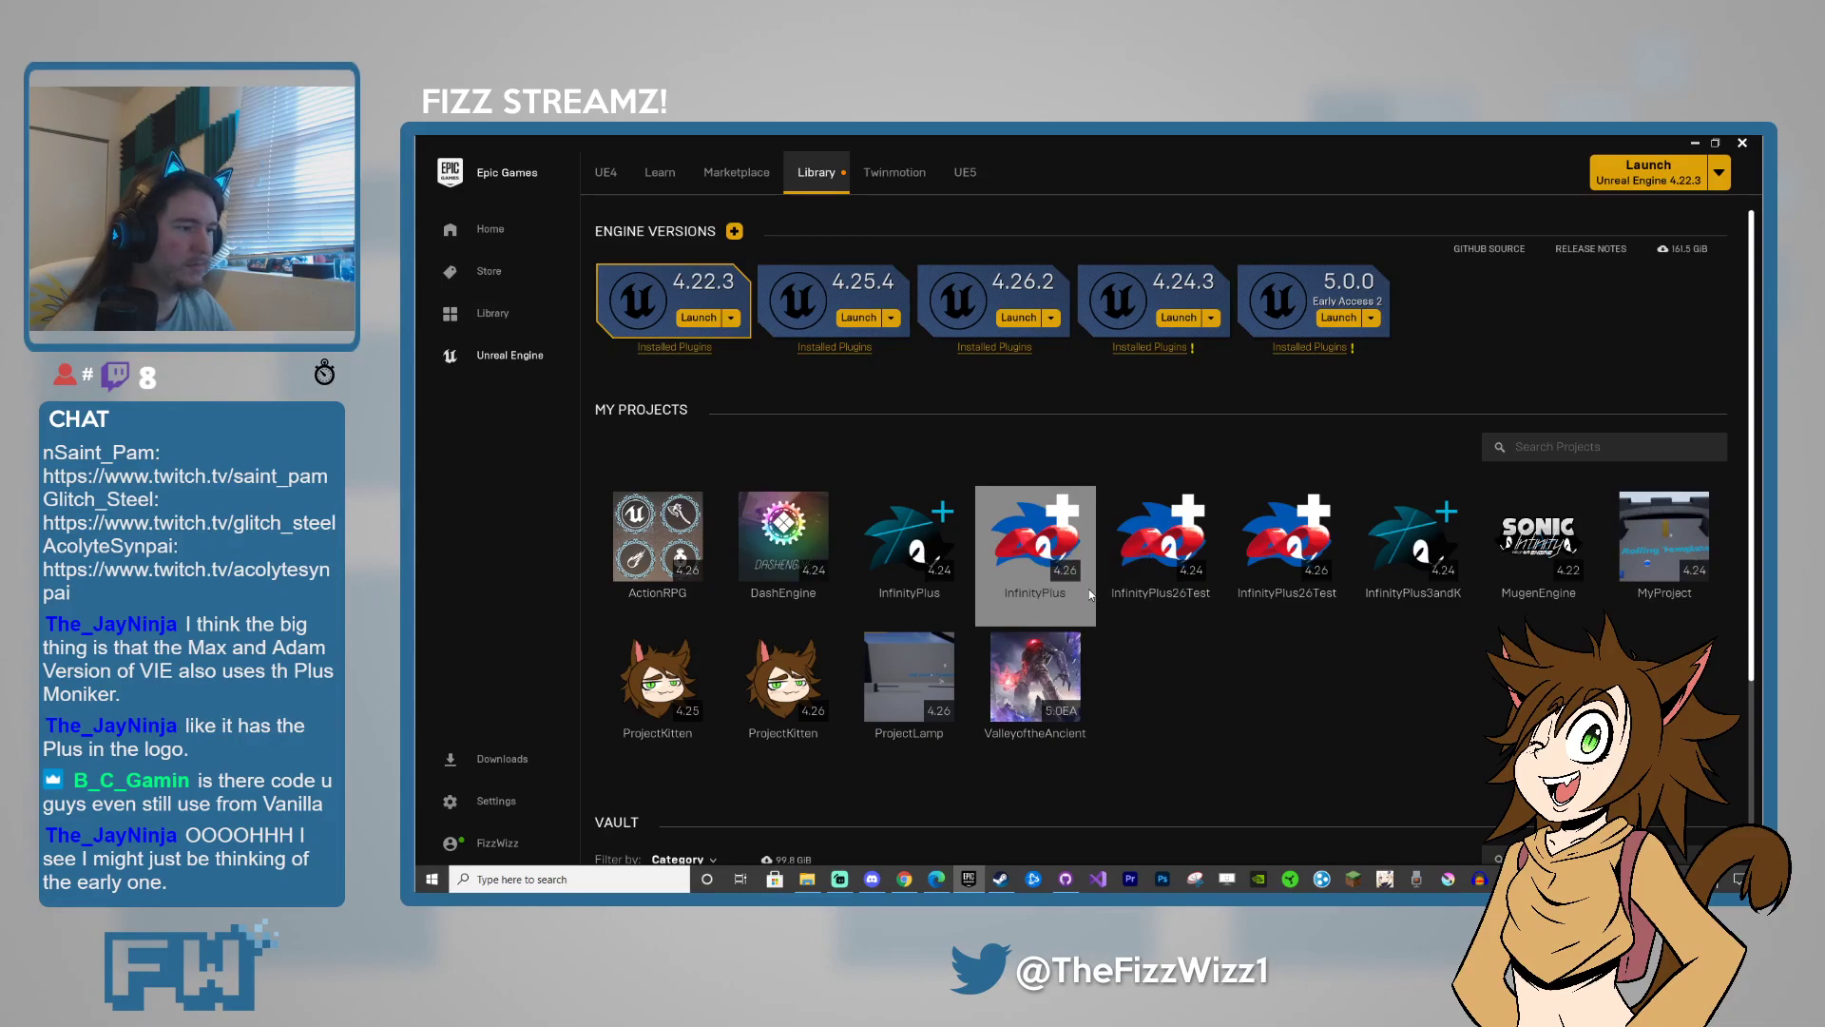
{"action": "double_click", "coordinate": [936, 512]}
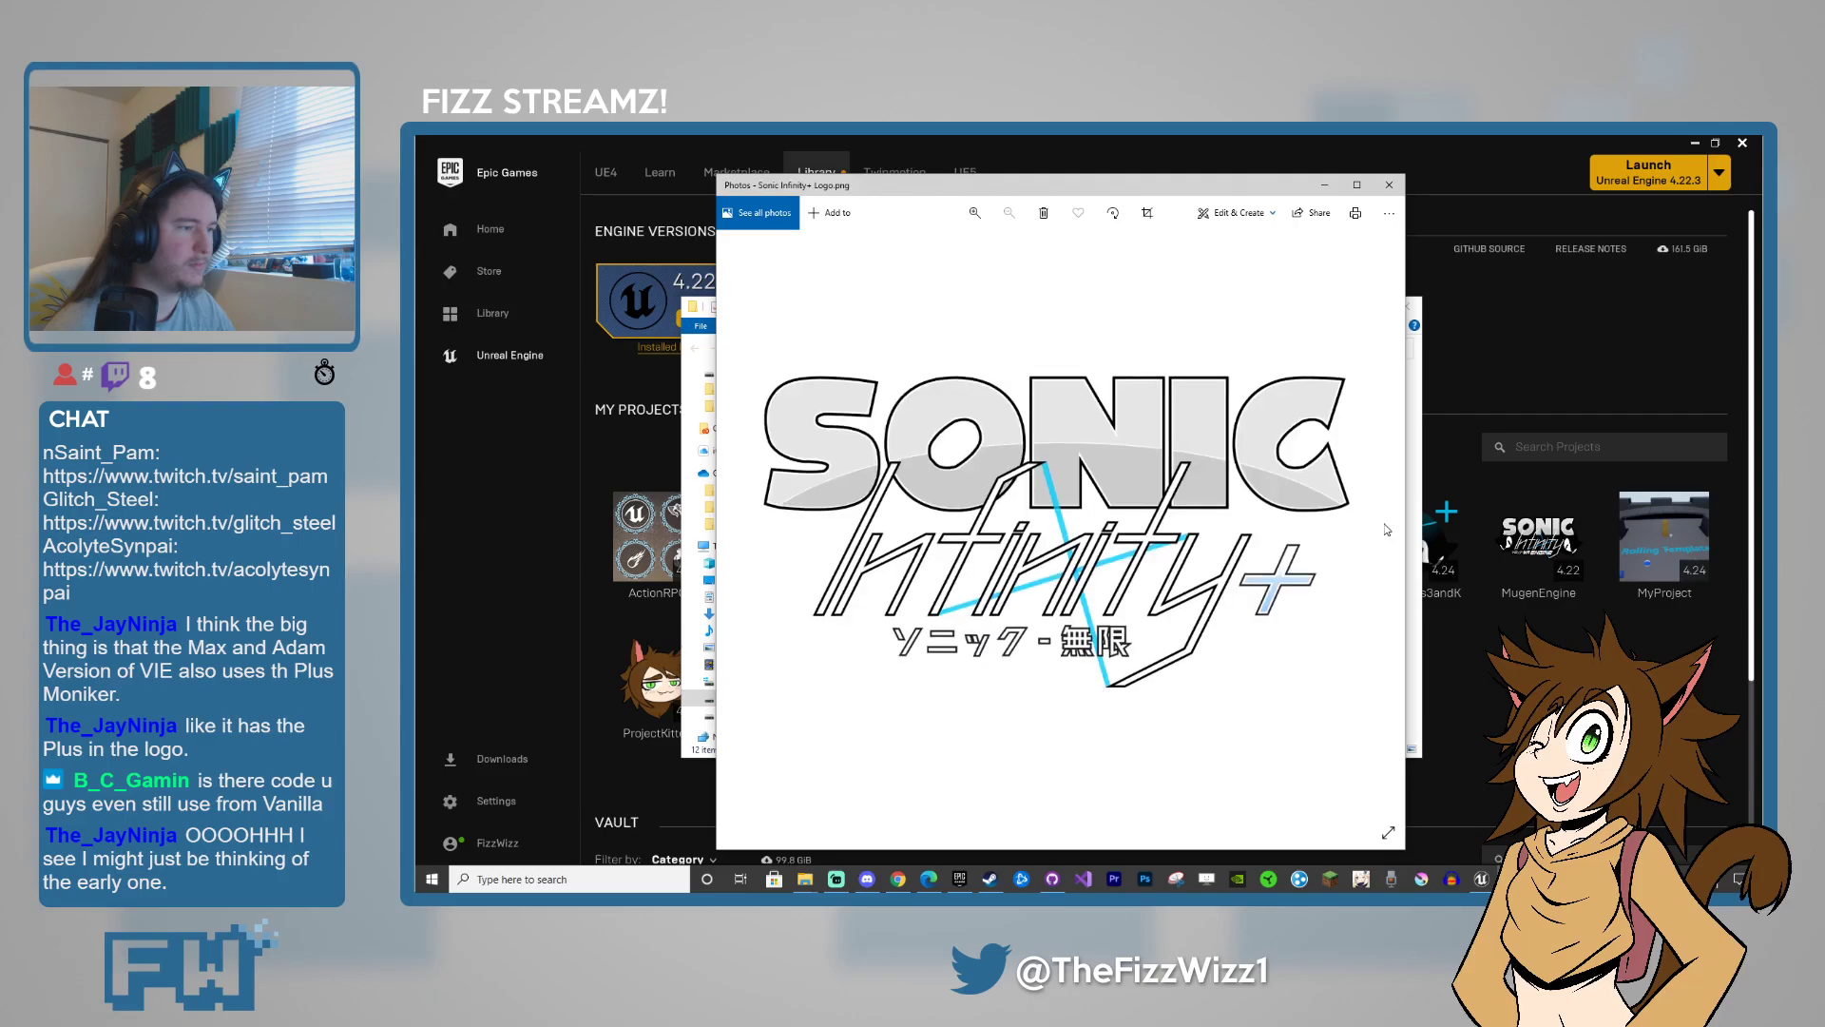
{"action": "left_click", "coordinate": [1389, 187]}
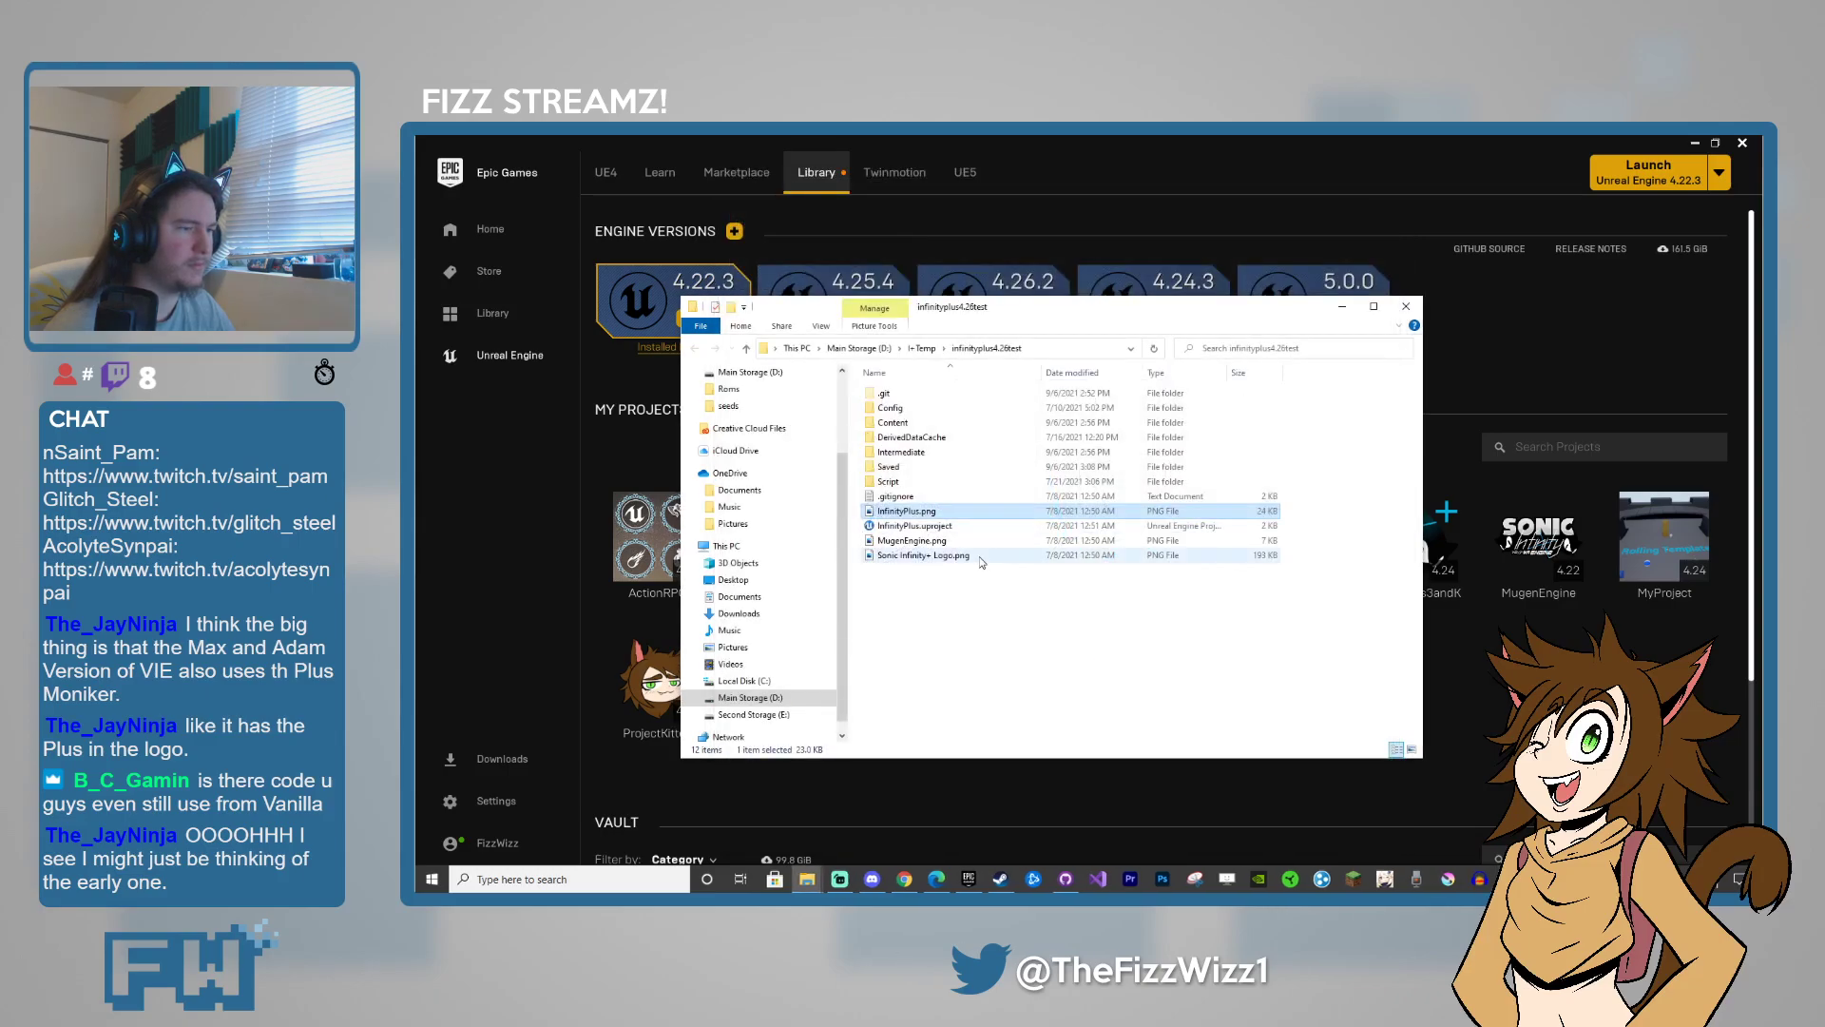
{"action": "double_click", "coordinate": [927, 555]}
{"action": "left_click", "coordinate": [1386, 187]}
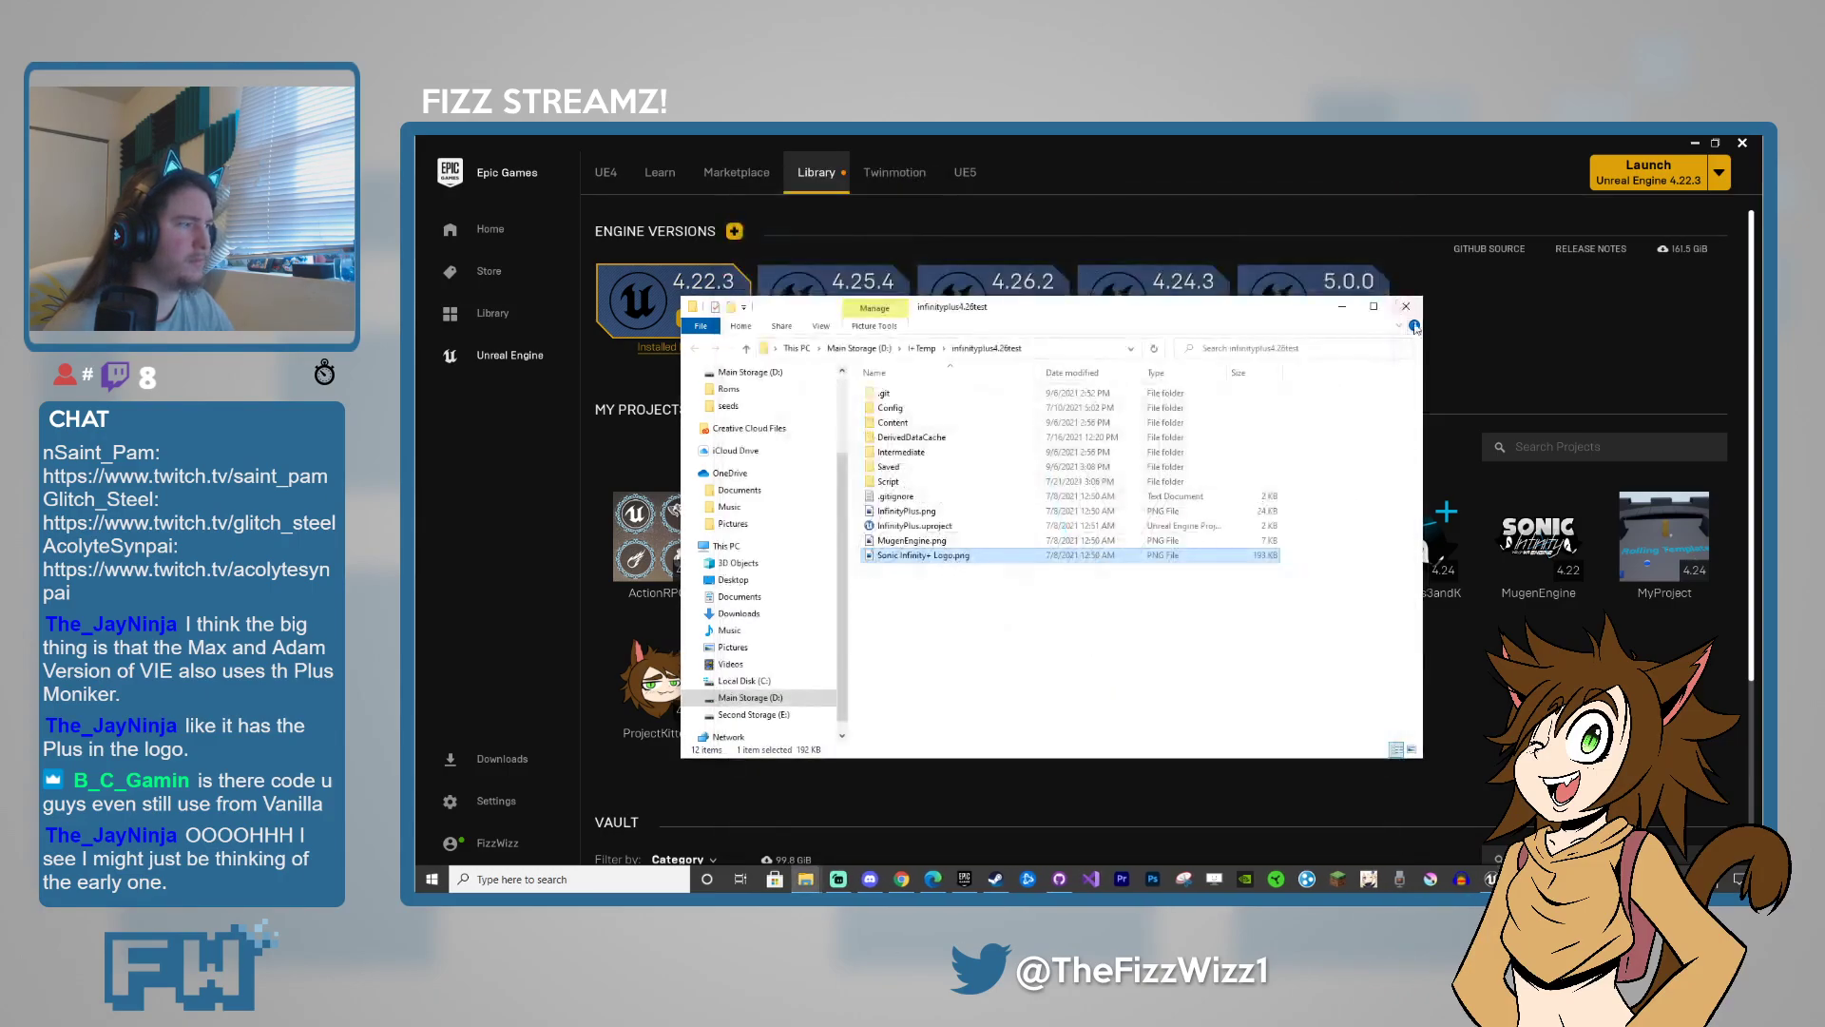
{"action": "left_click", "coordinate": [1406, 306]}
{"action": "left_click", "coordinate": [1541, 880]}
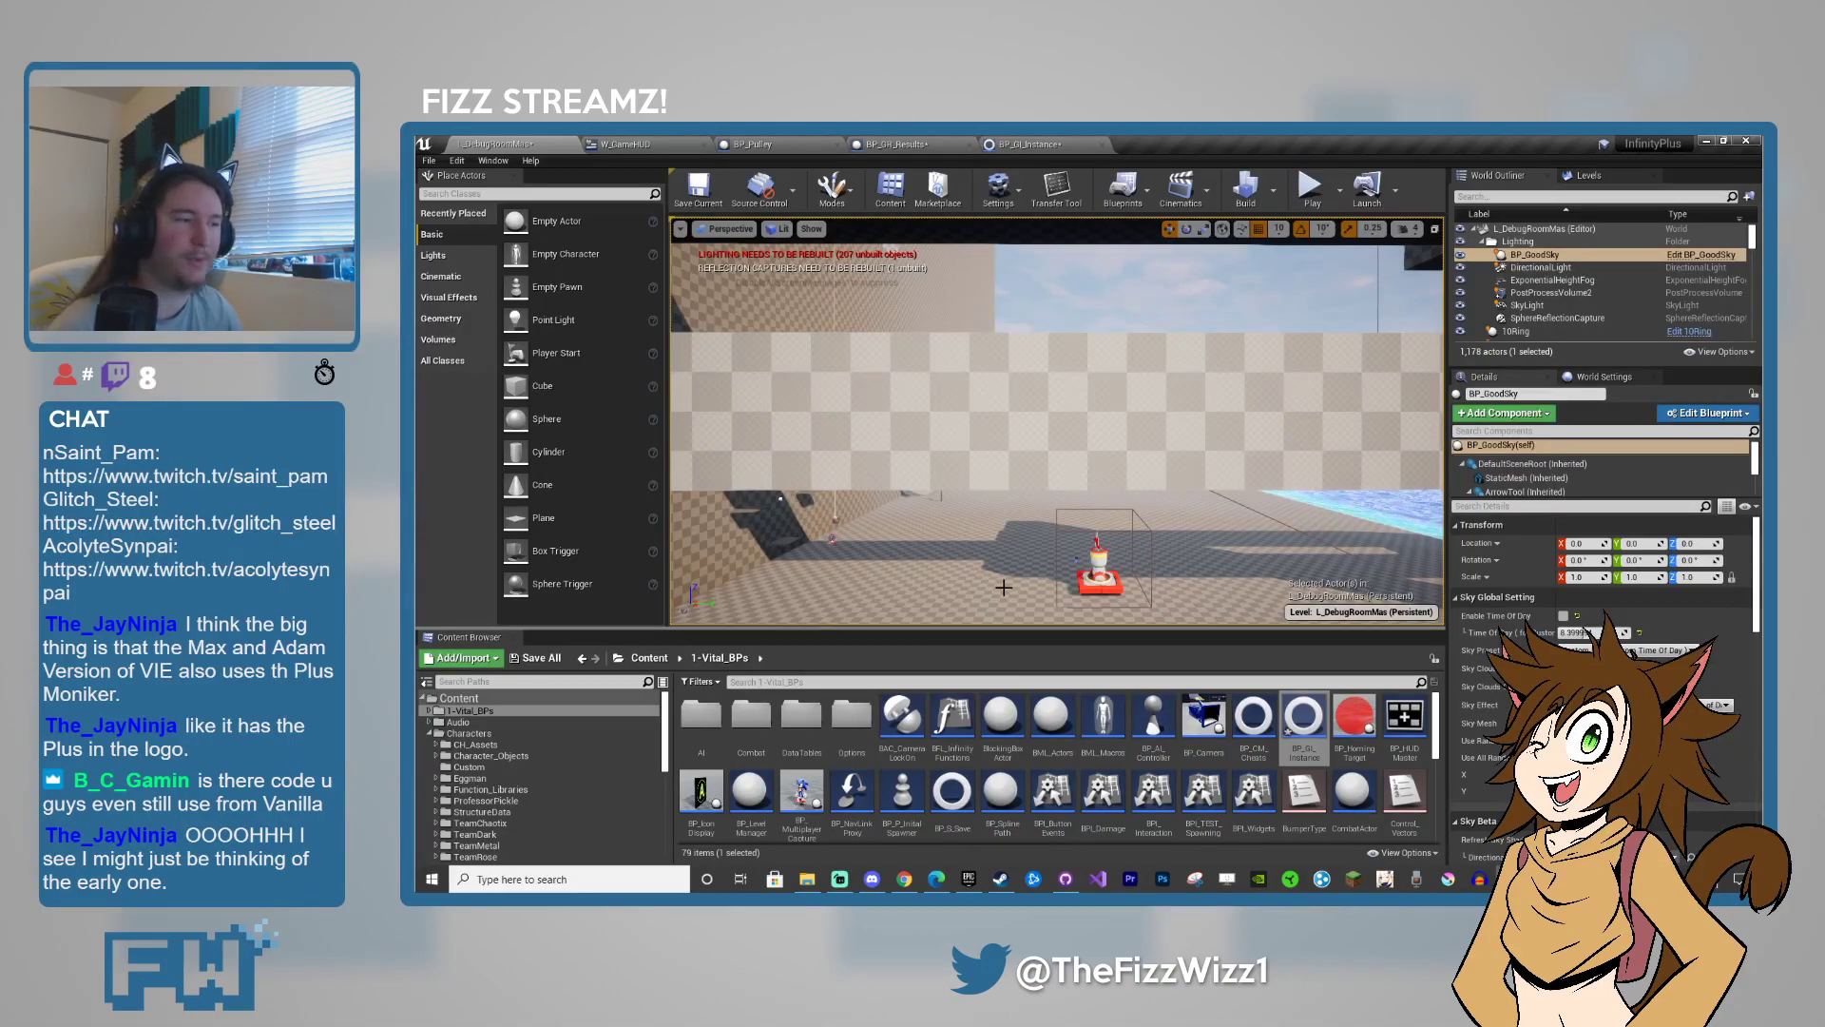
{"action": "right_click_drag", "start_coordinate": [1003, 588], "coordinate": [1020, 522]}
{"action": "key", "text": "w"}
{"action": "key", "text": "a"}
{"action": "key", "text": "g"}
{"action": "key", "text": "s"}
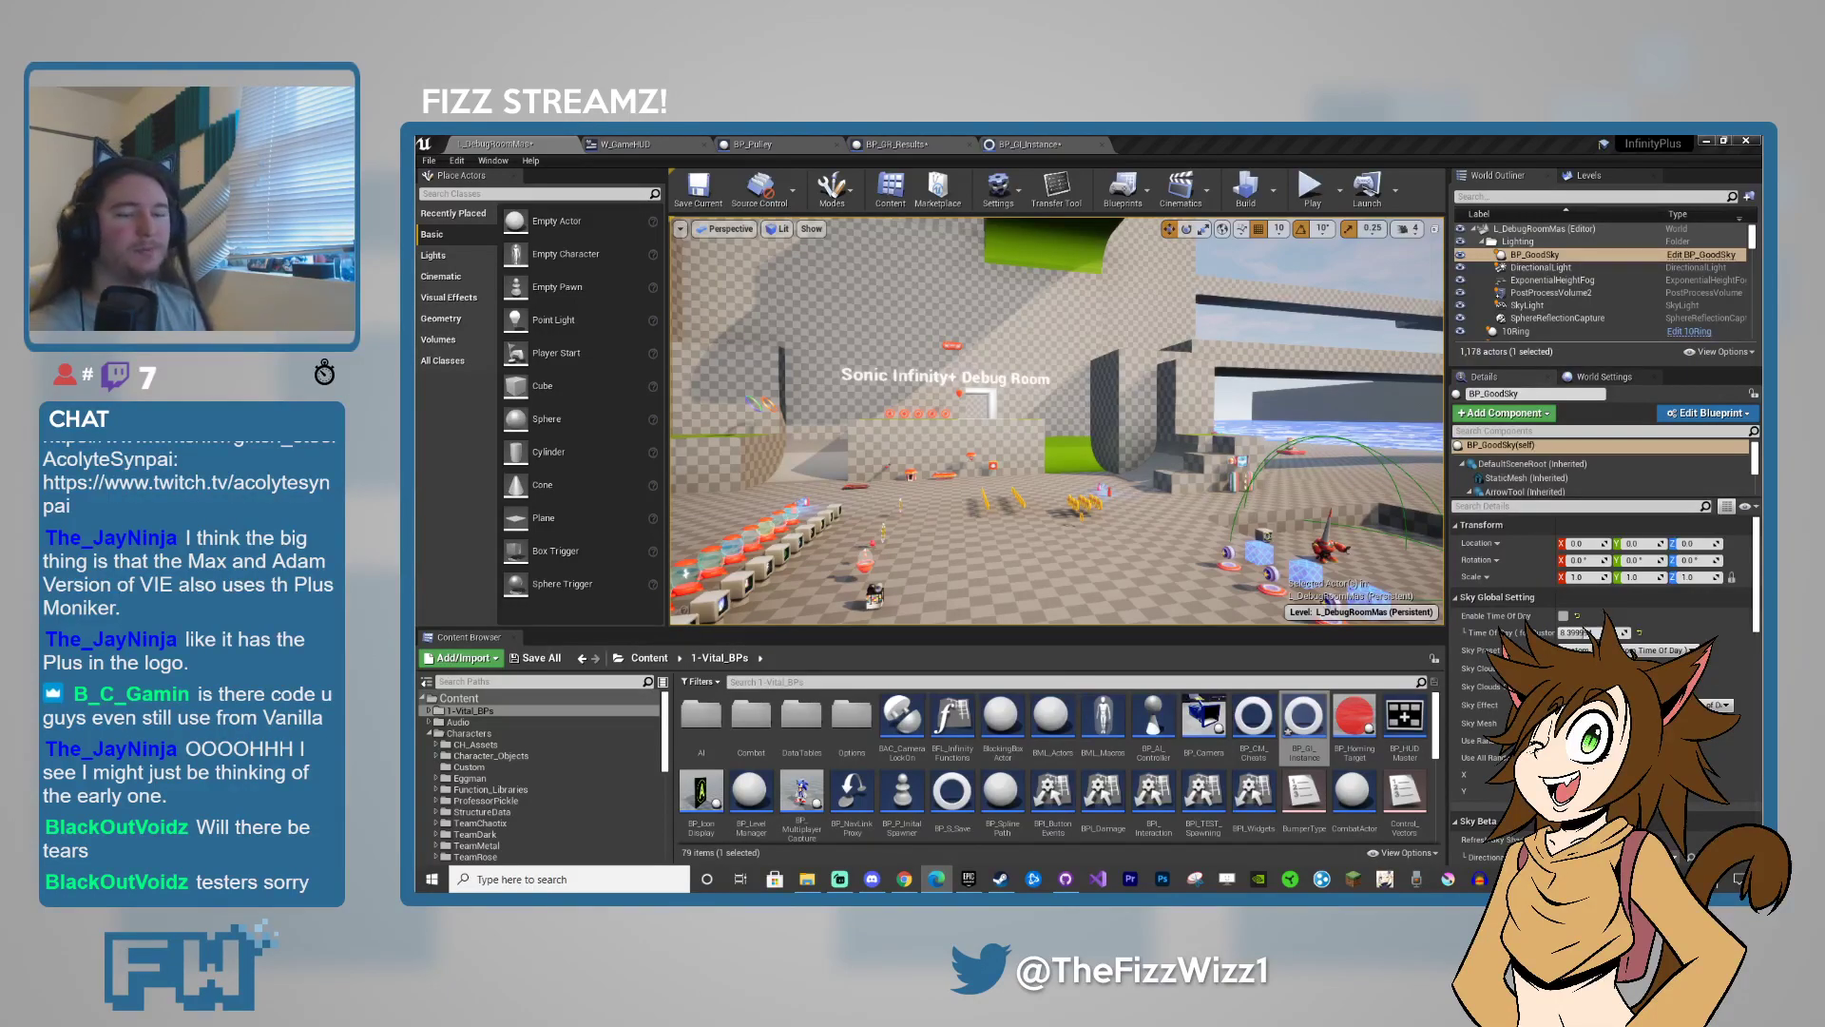
{"action": "left_click", "coordinate": [460, 475]}
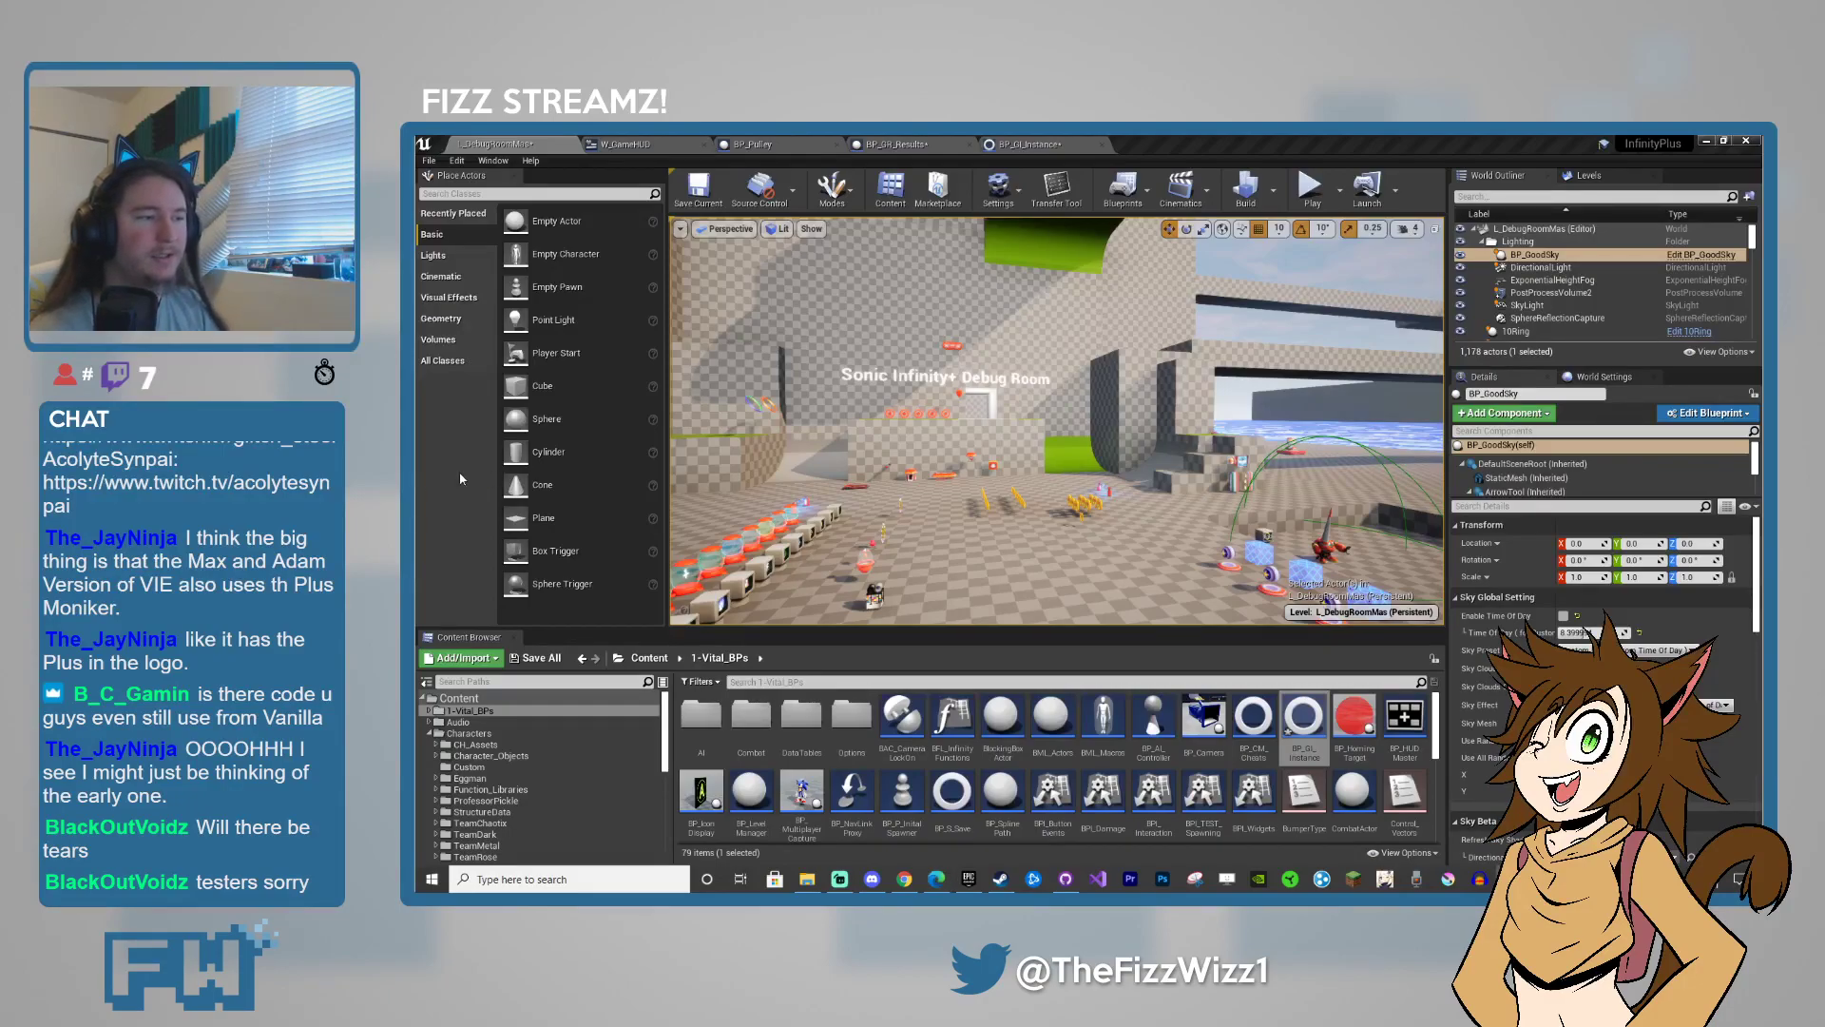
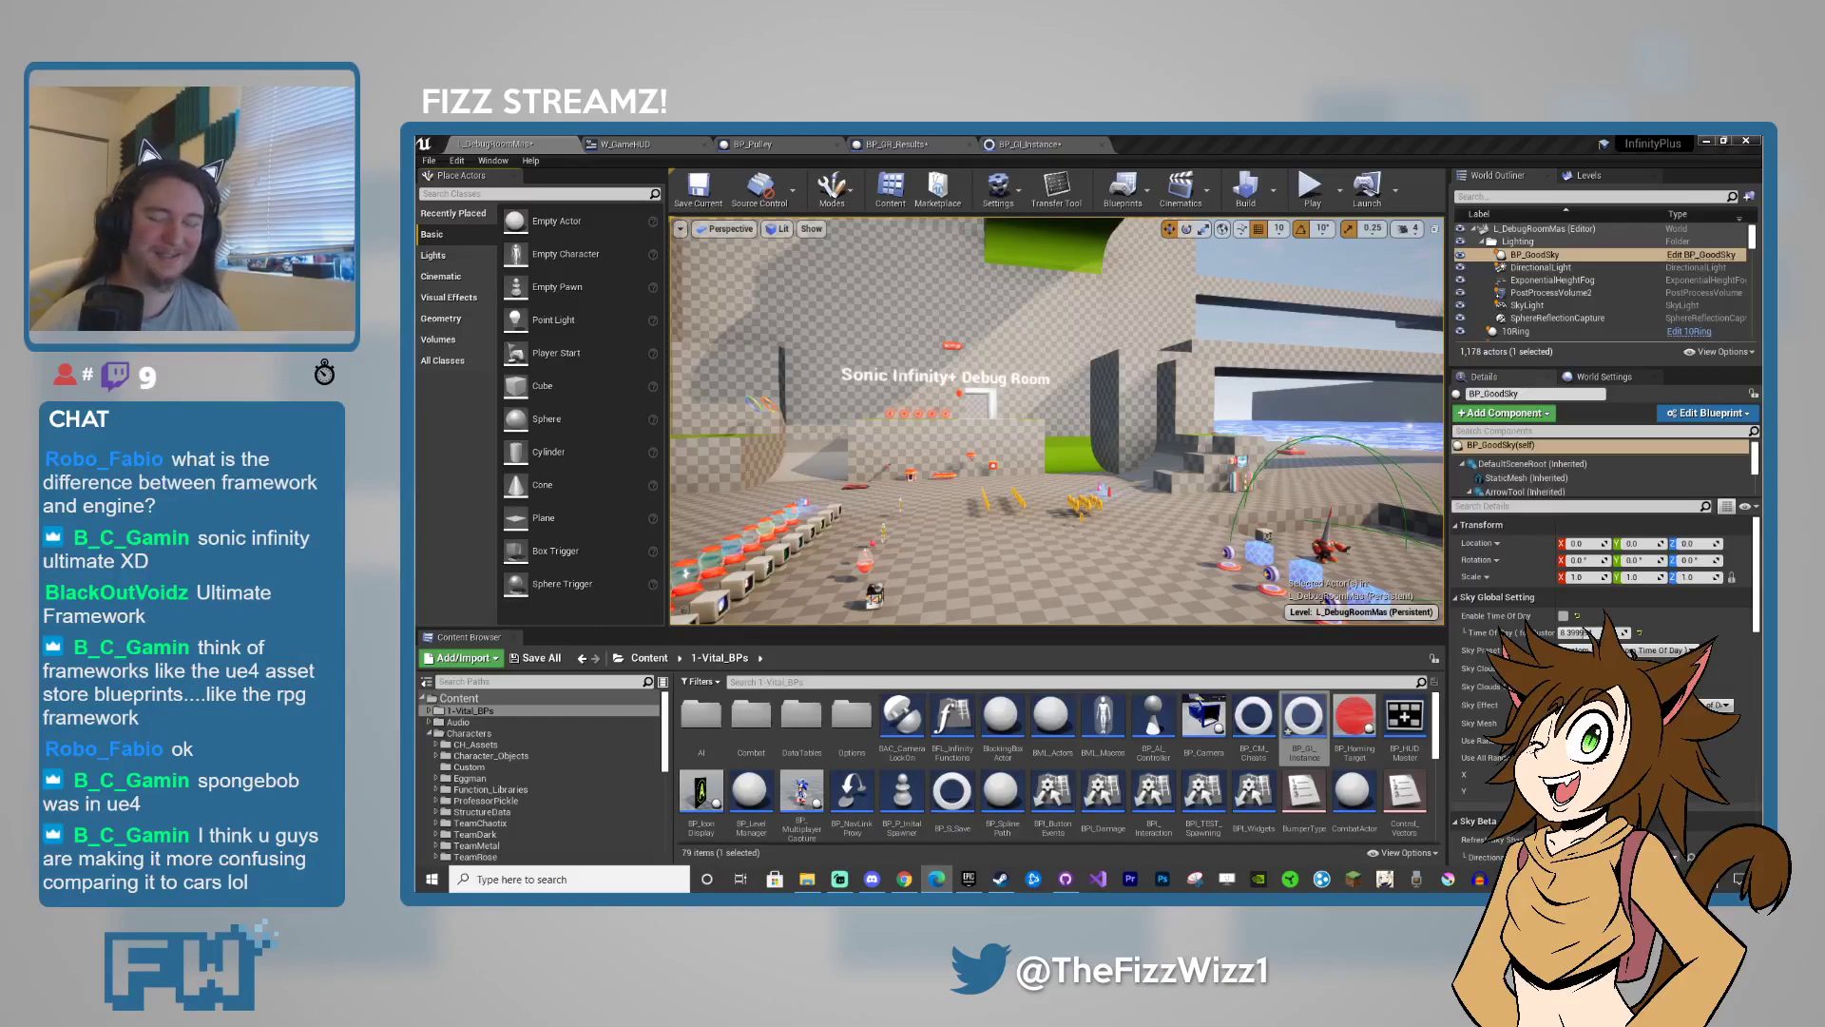
{"action": "right_click_drag", "start_coordinate": [1055, 420], "coordinate": [1122, 394]}
{"action": "key", "text": "w"}
{"action": "right_click_drag", "start_coordinate": [1004, 540], "coordinate": [1004, 540]}
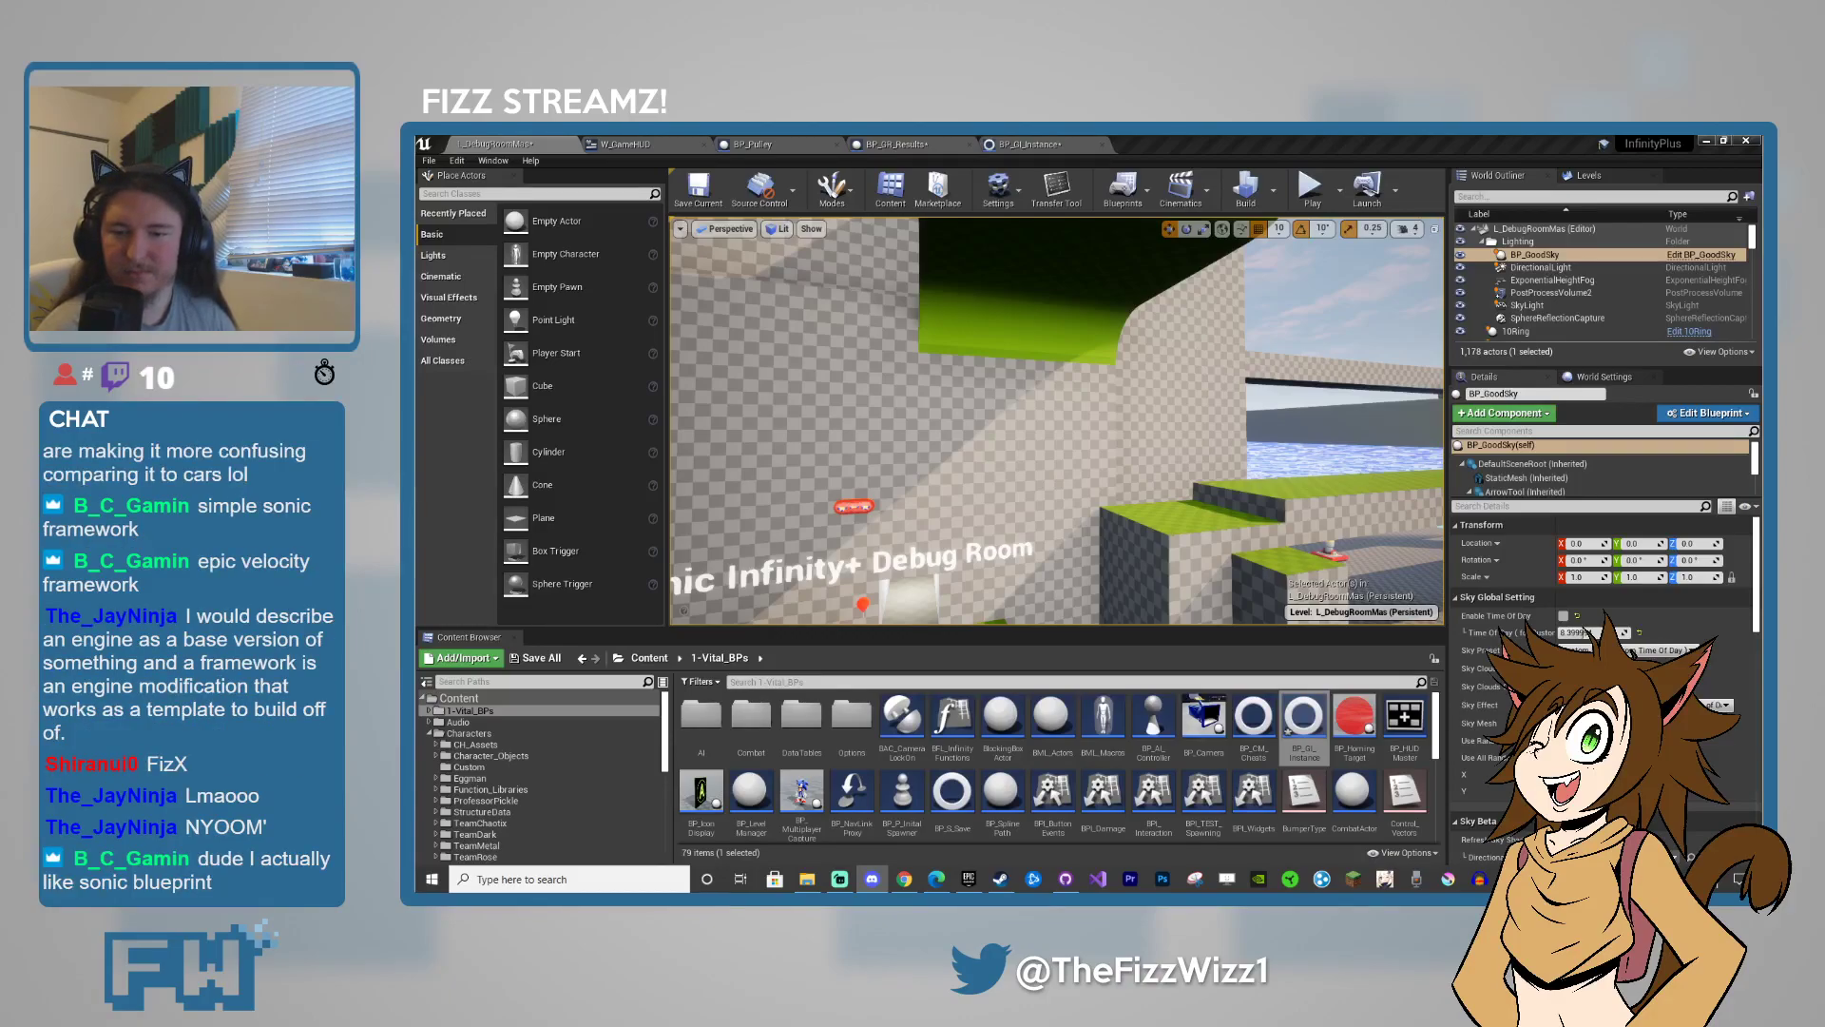
{"action": "left_click", "coordinate": [452, 555]}
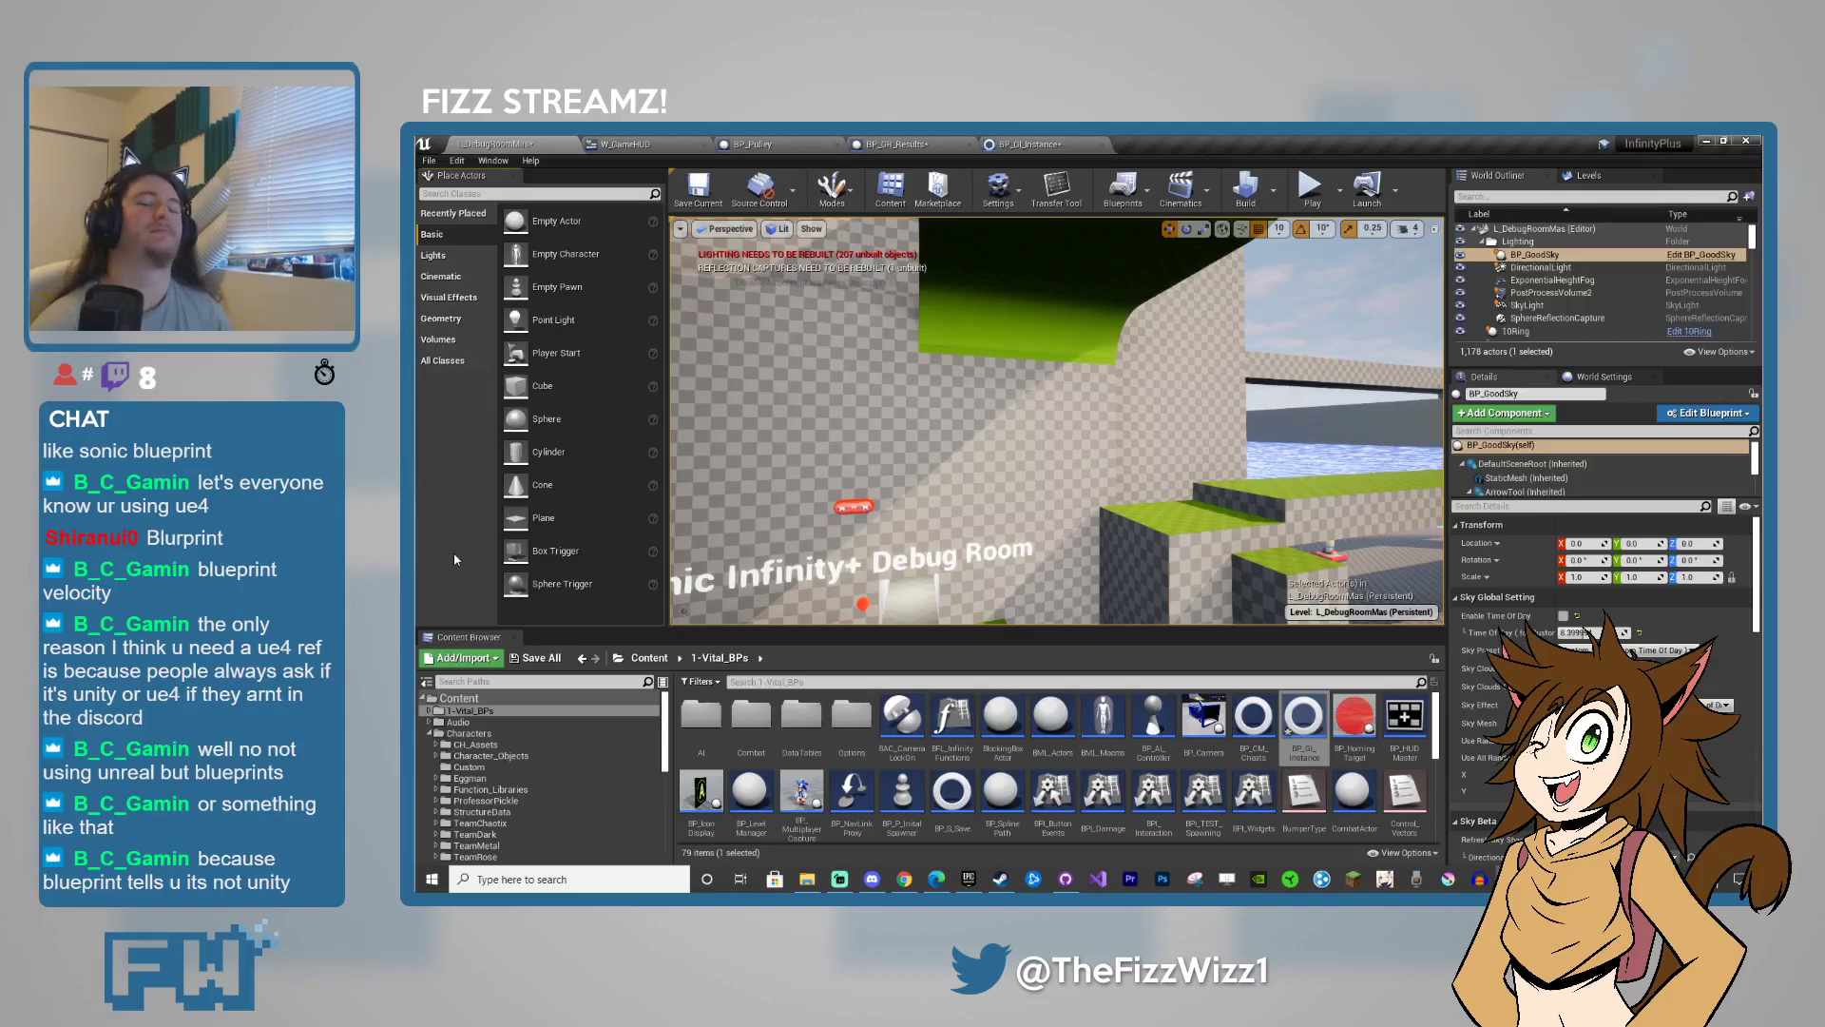
- Examine the debug room's Water Interactions area and the green walkways leading across the water
{"action": "right_click_drag", "start_coordinate": [1044, 523], "coordinate": [974, 496]}
{"action": "key", "text": "w"}
{"action": "key", "text": "w"}
{"action": "key", "text": "s"}
{"action": "key", "text": "w"}
{"action": "right_click_drag", "start_coordinate": [1151, 529], "coordinate": [1331, 513]}
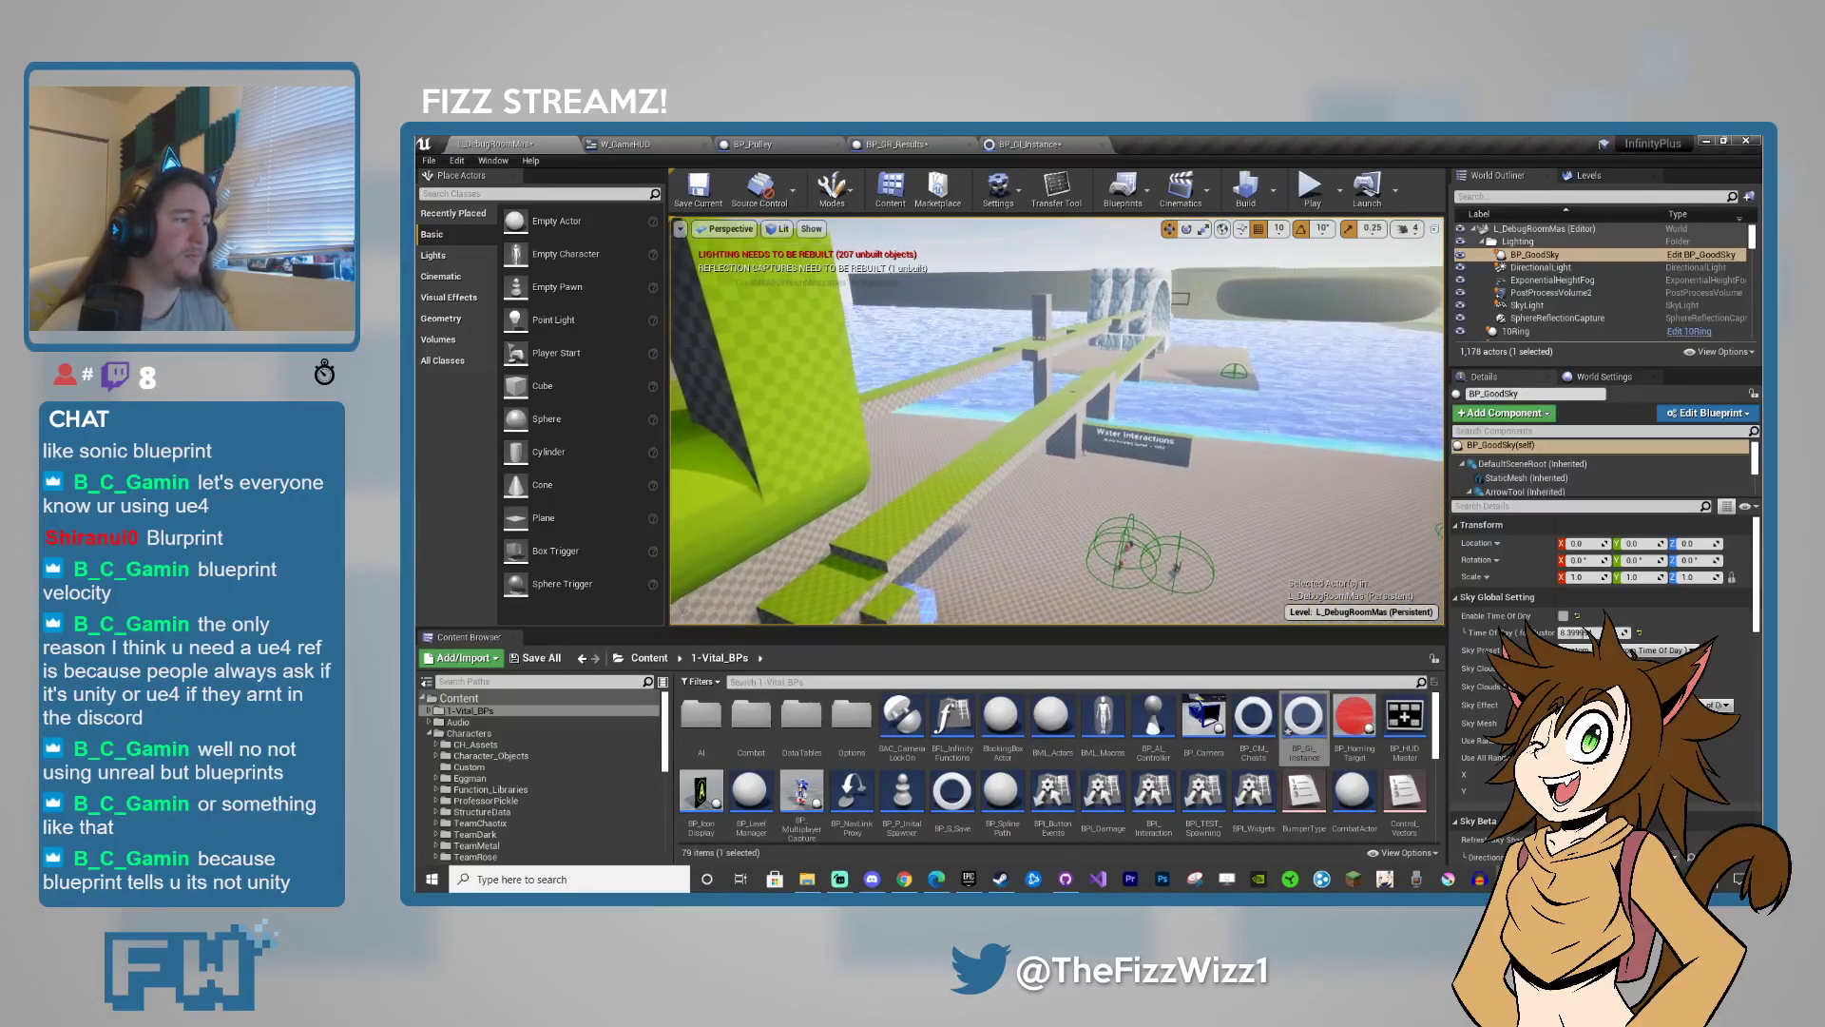
{"action": "key", "text": "w"}
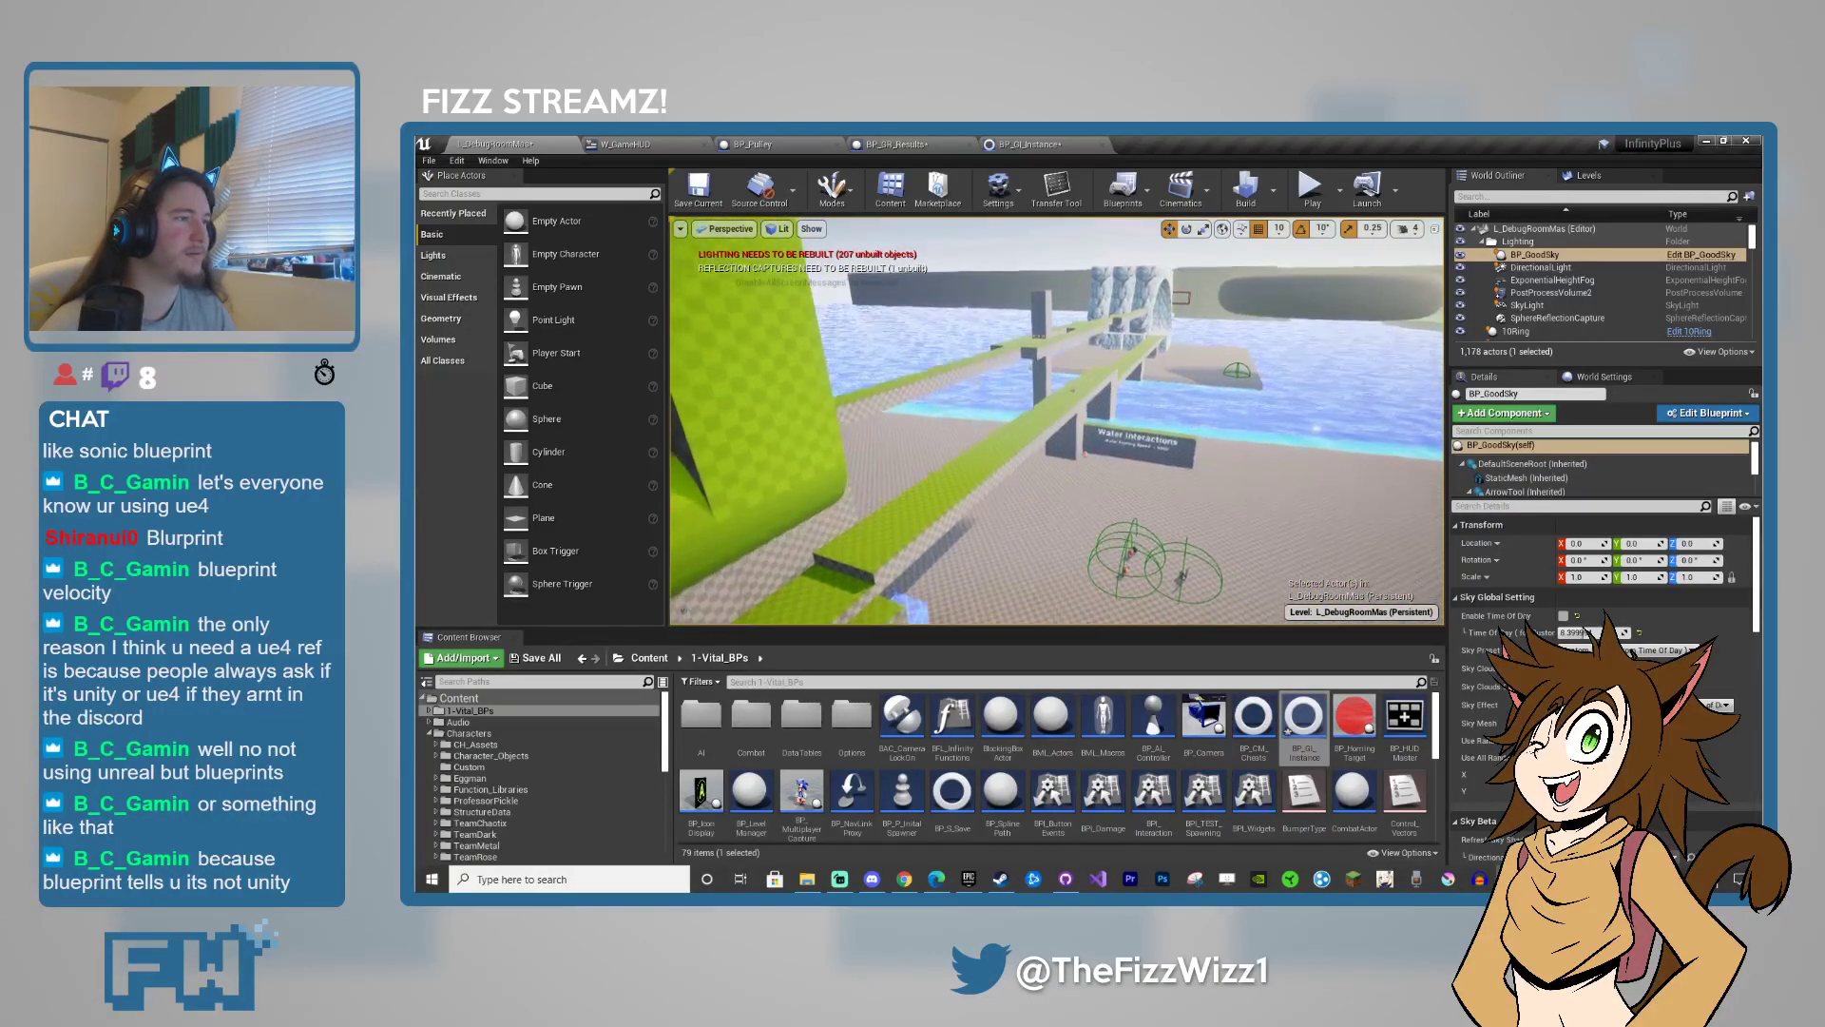
{"action": "key", "text": "q"}
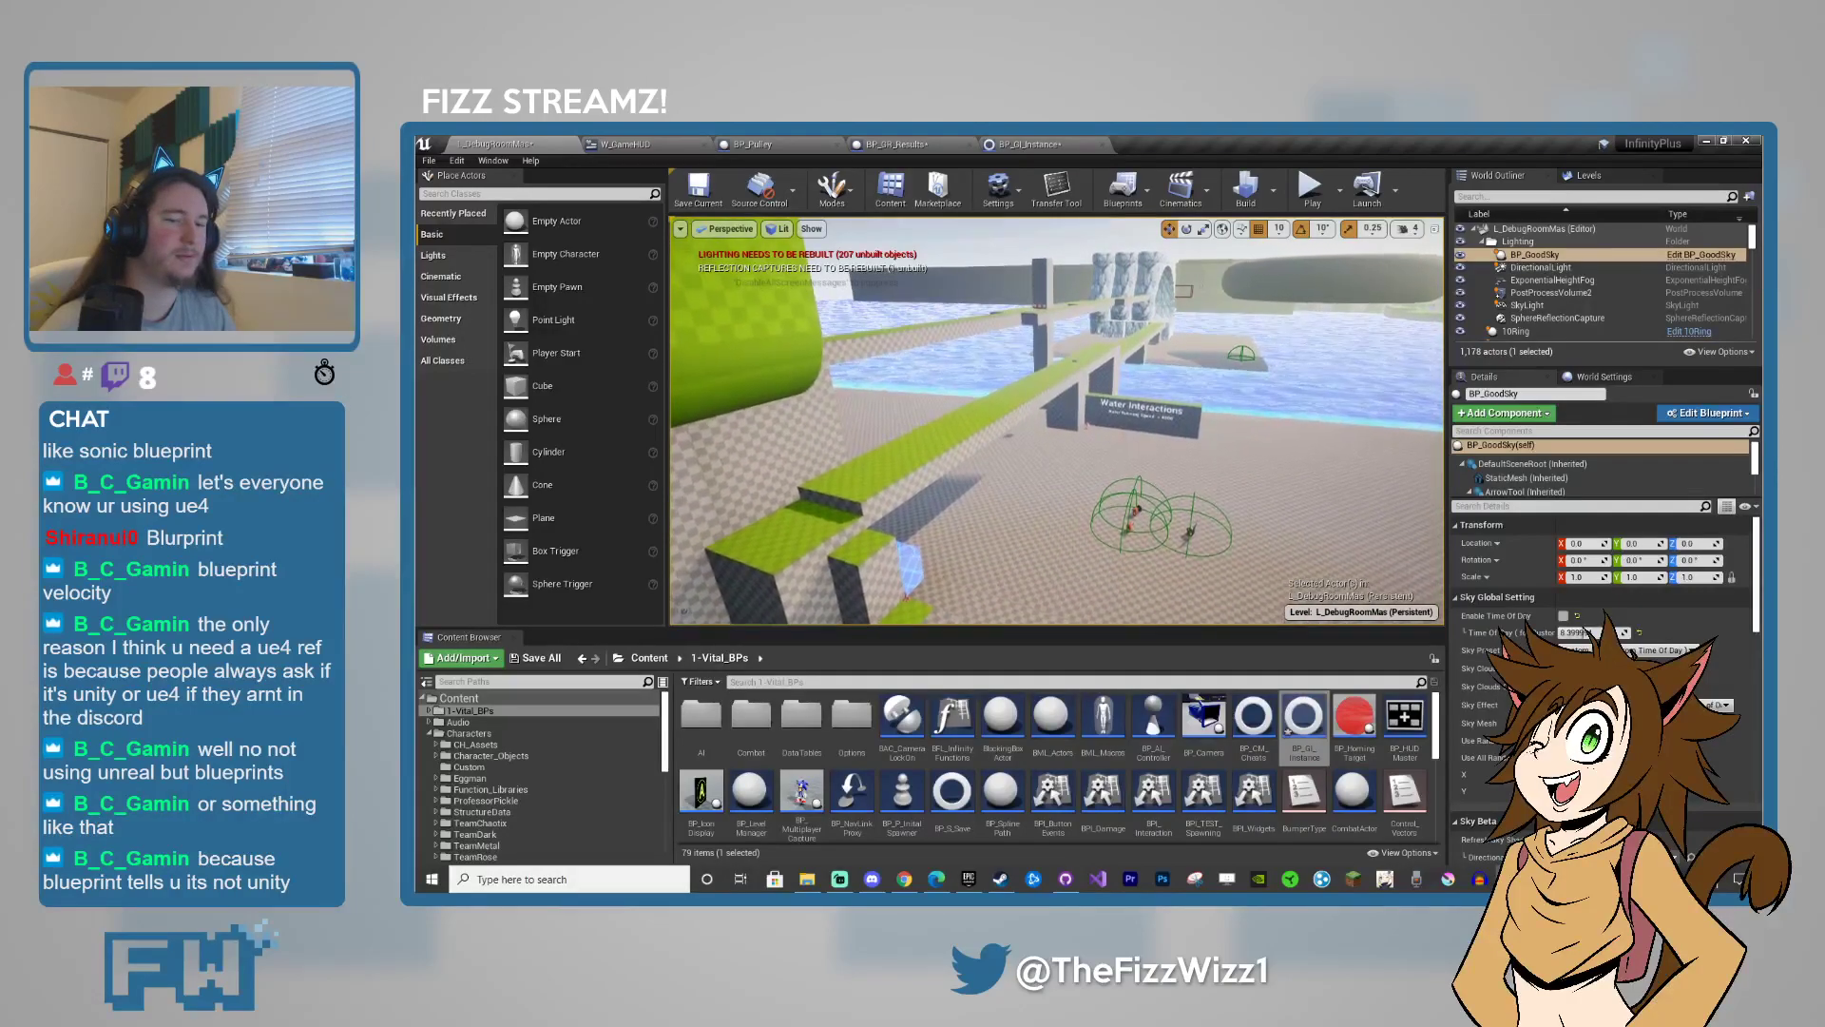
{"action": "key", "text": "q"}
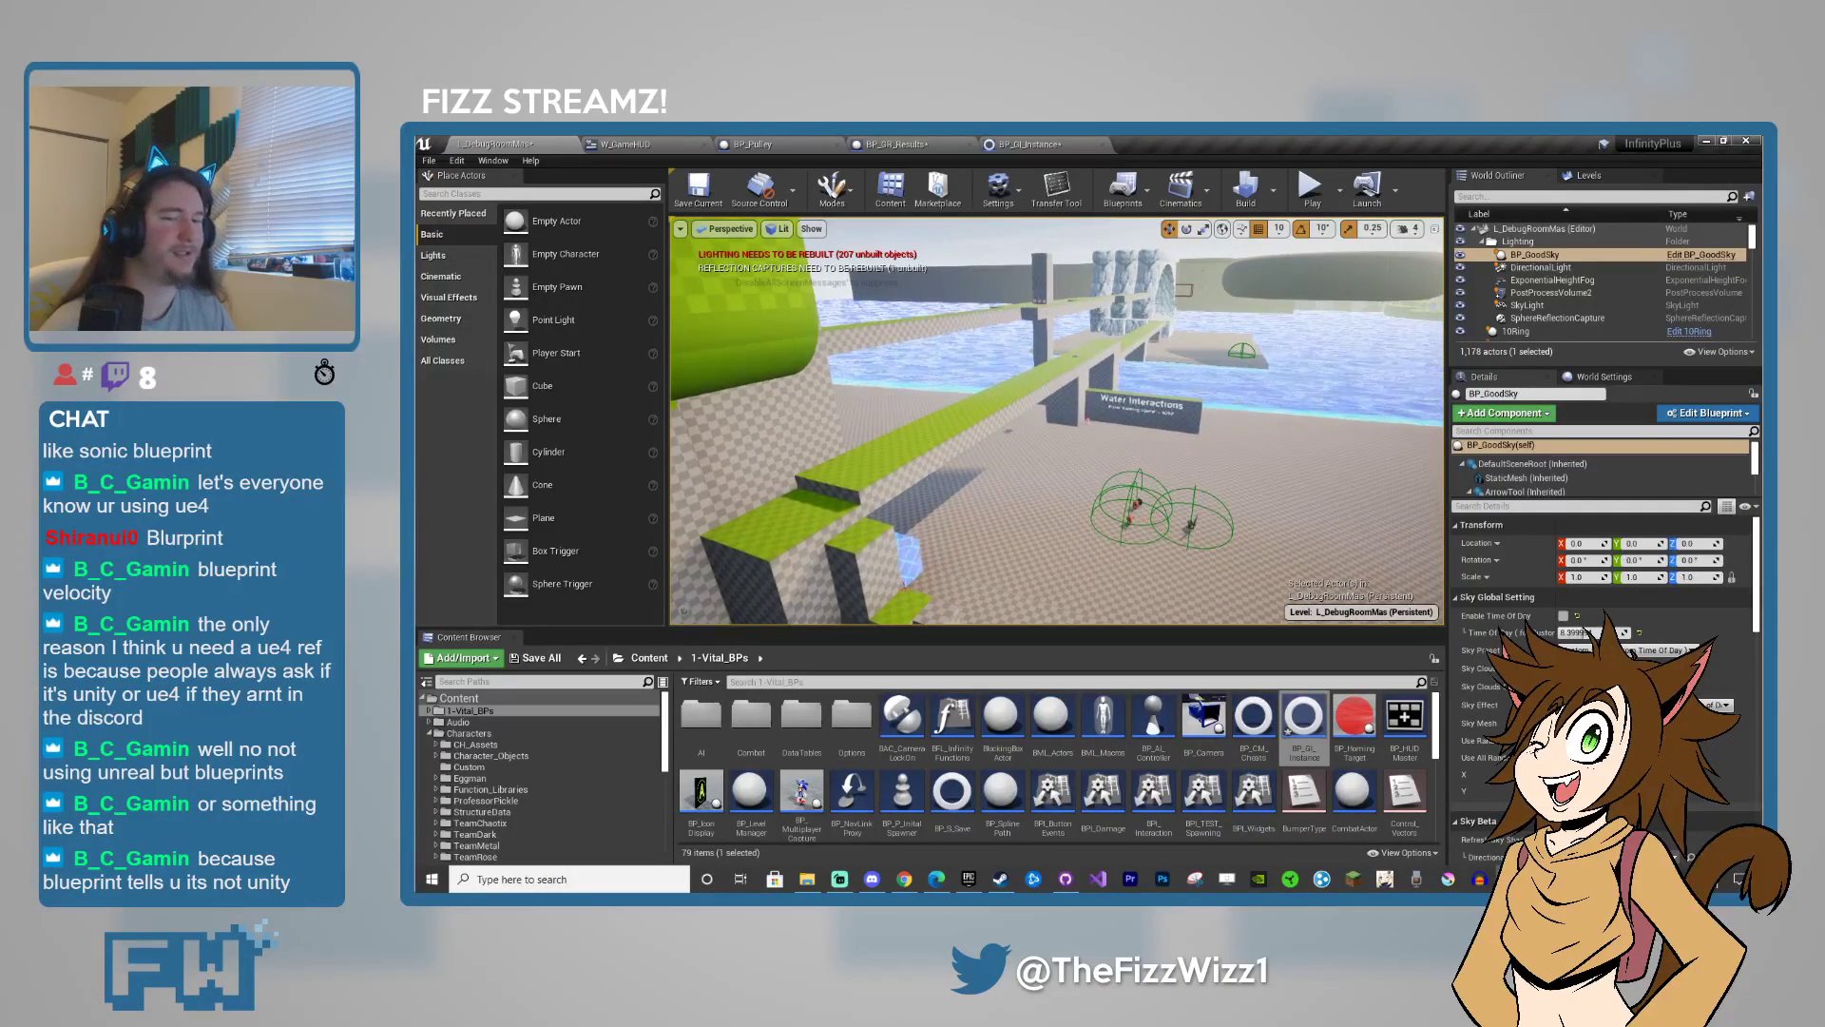
{"action": "right_click_drag", "start_coordinate": [1369, 490], "coordinate": [1355, 418]}
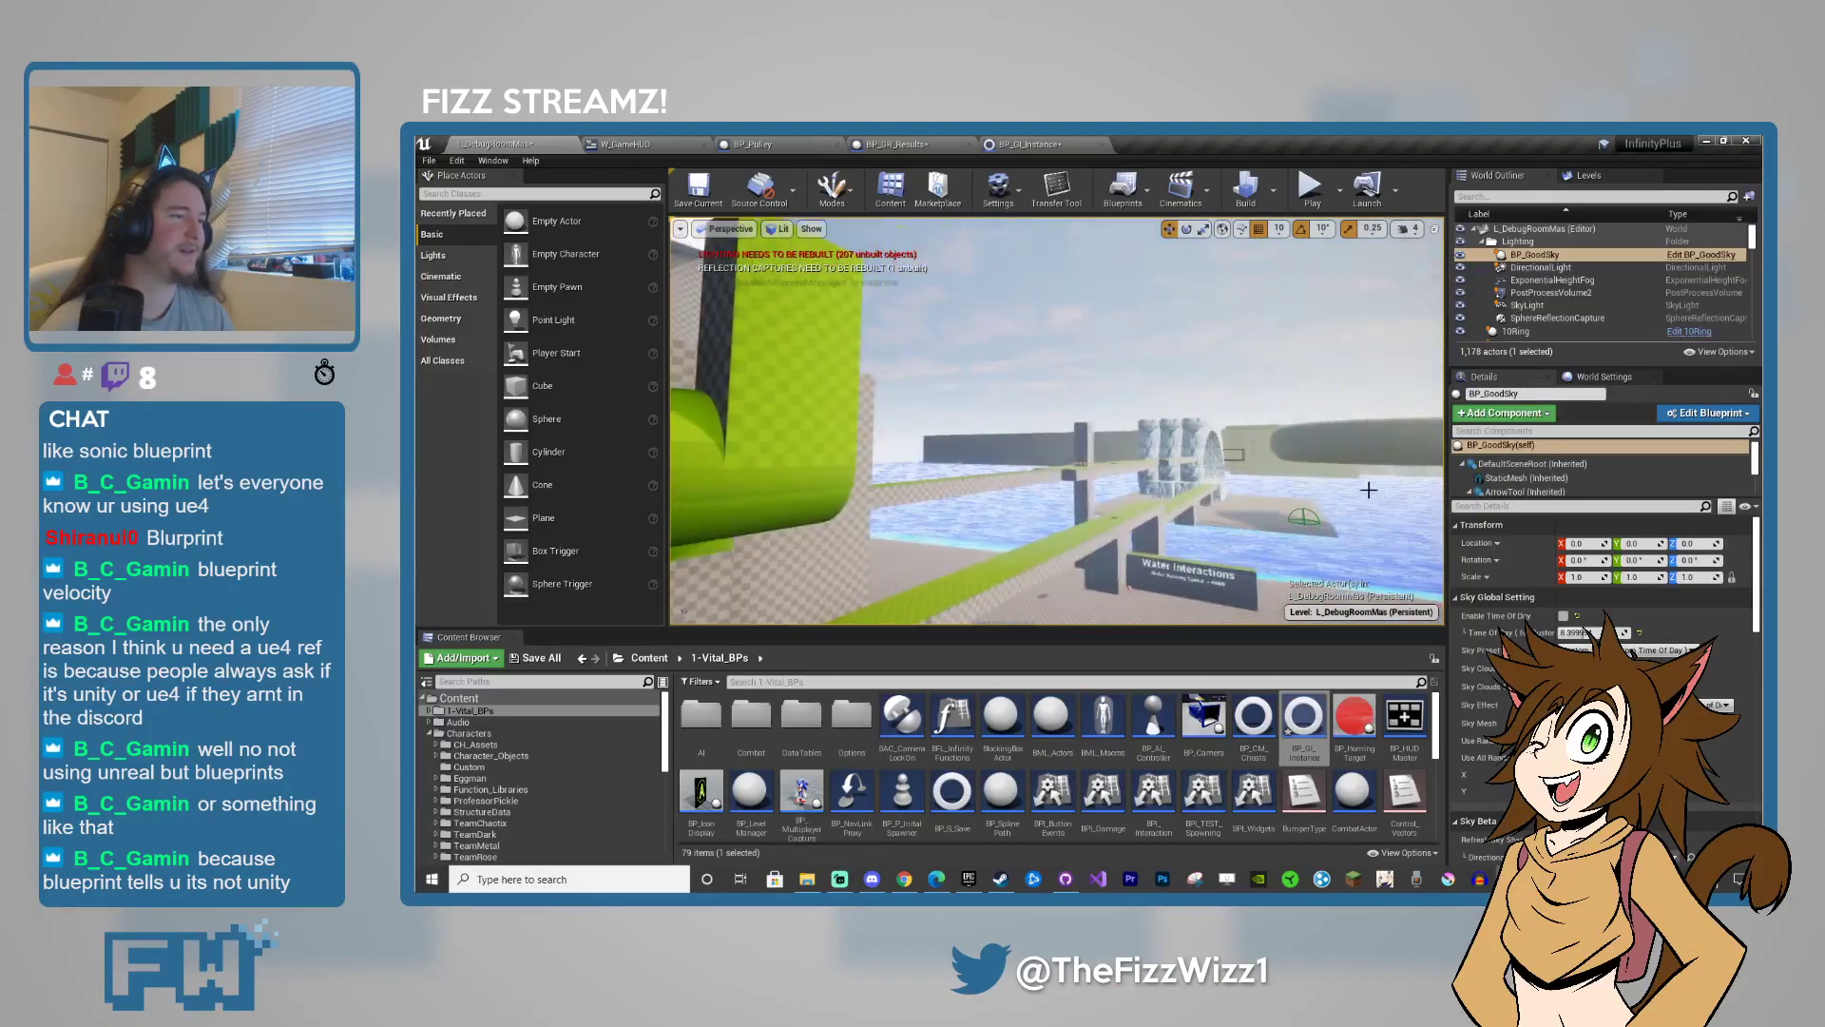